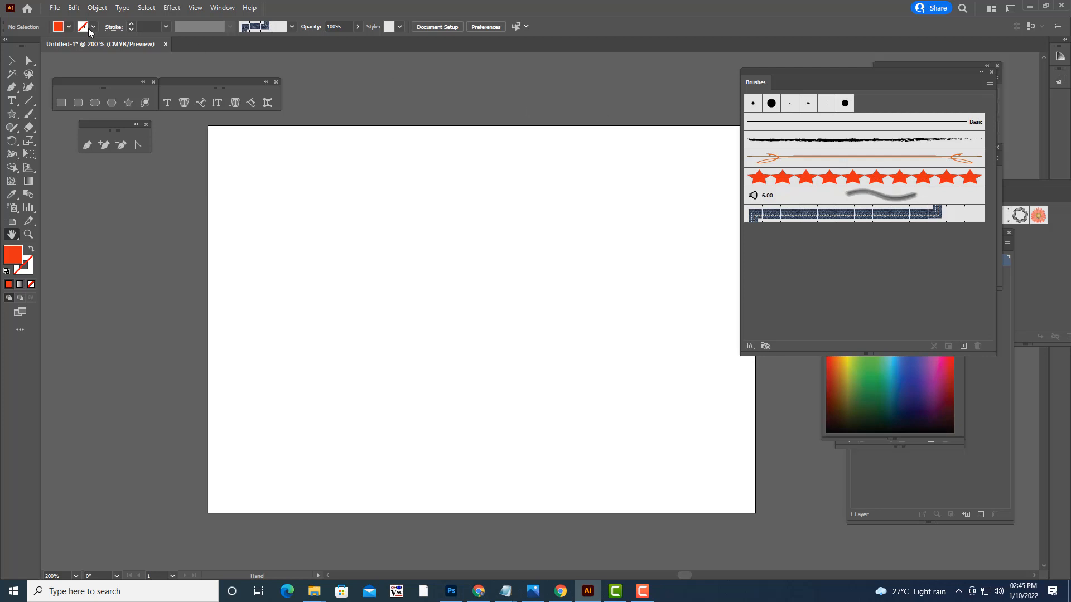
- Draw a vertical red ellipse about 100 by 197 pt and convert its top and bottom anchor points to corners
{"action": "left_click", "coordinate": [94, 102]}
{"action": "left_click_drag", "start_coordinate": [429, 223], "coordinate": [495, 350]}
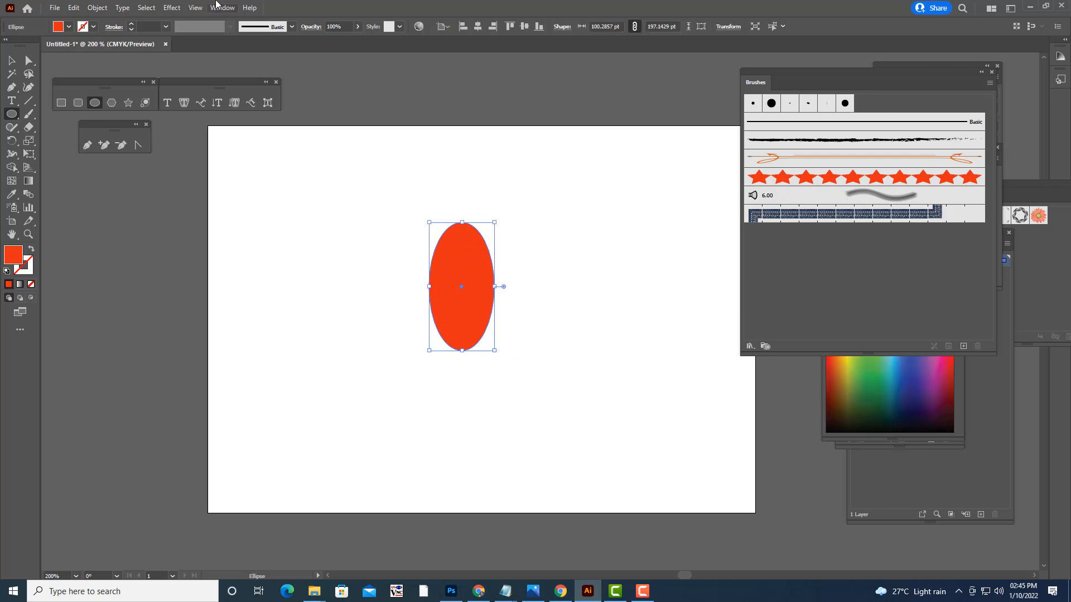
{"action": "left_click", "coordinate": [29, 60]}
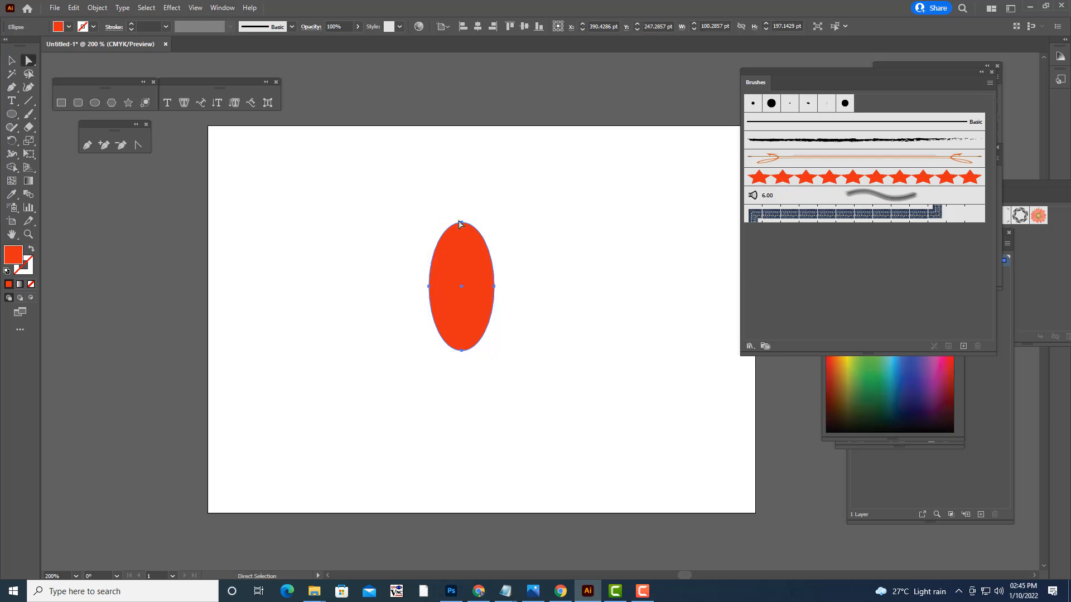
{"action": "left_click_drag", "start_coordinate": [460, 225], "coordinate": [461, 222]}
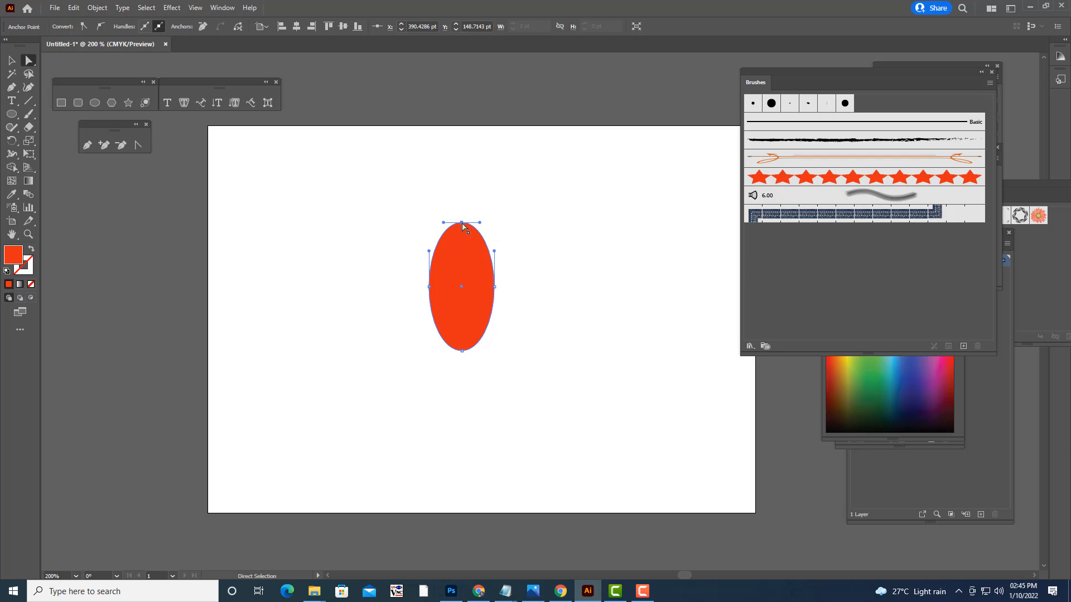
{"action": "left_click_drag", "start_coordinate": [462, 225], "coordinate": [462, 225]}
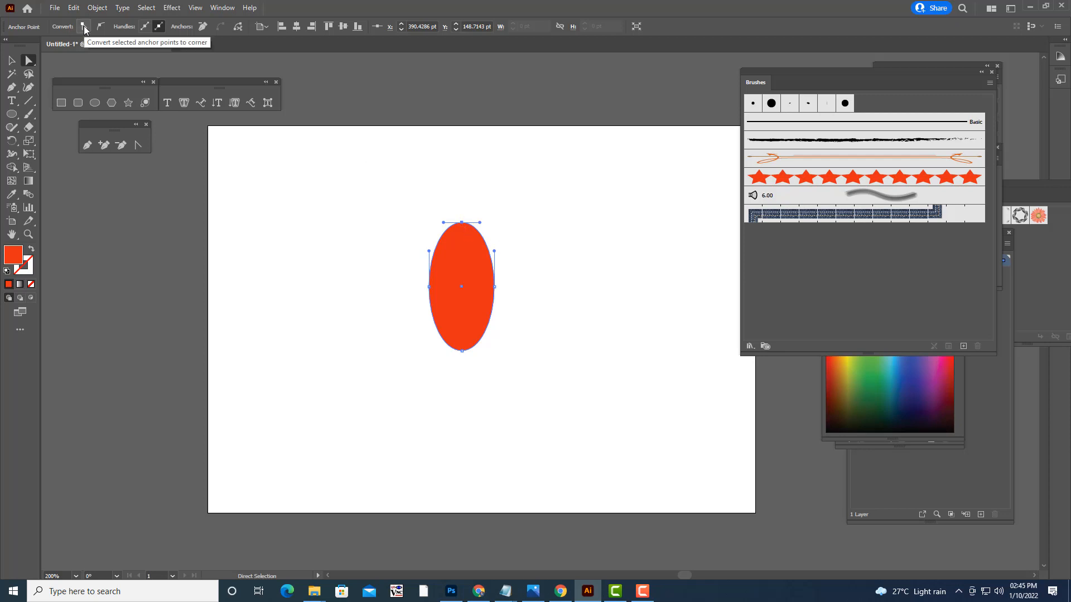
{"action": "left_click", "coordinate": [84, 27]}
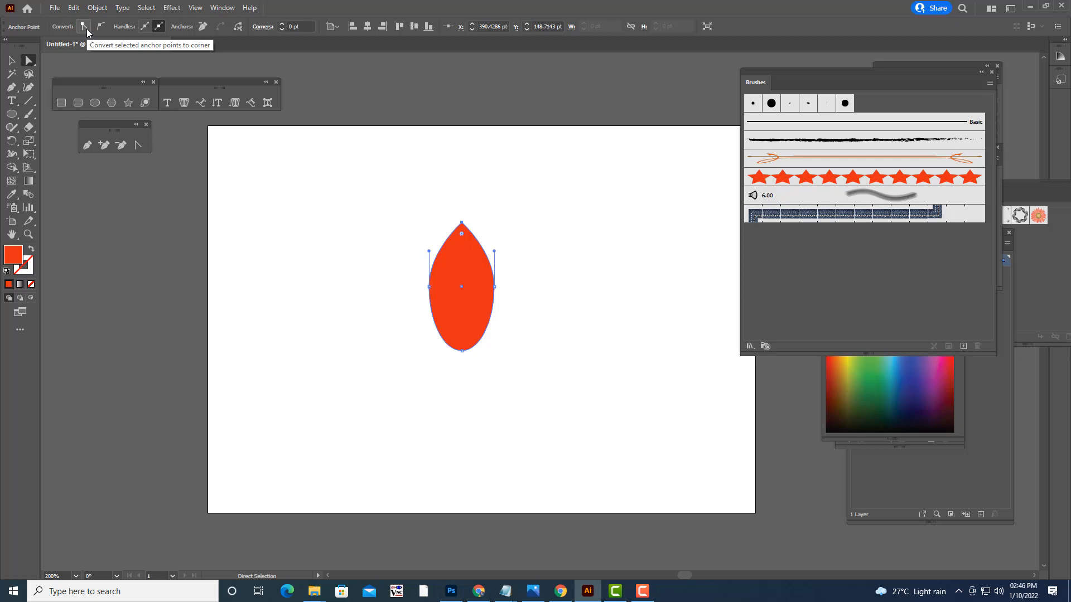
{"action": "left_click", "coordinate": [462, 351]}
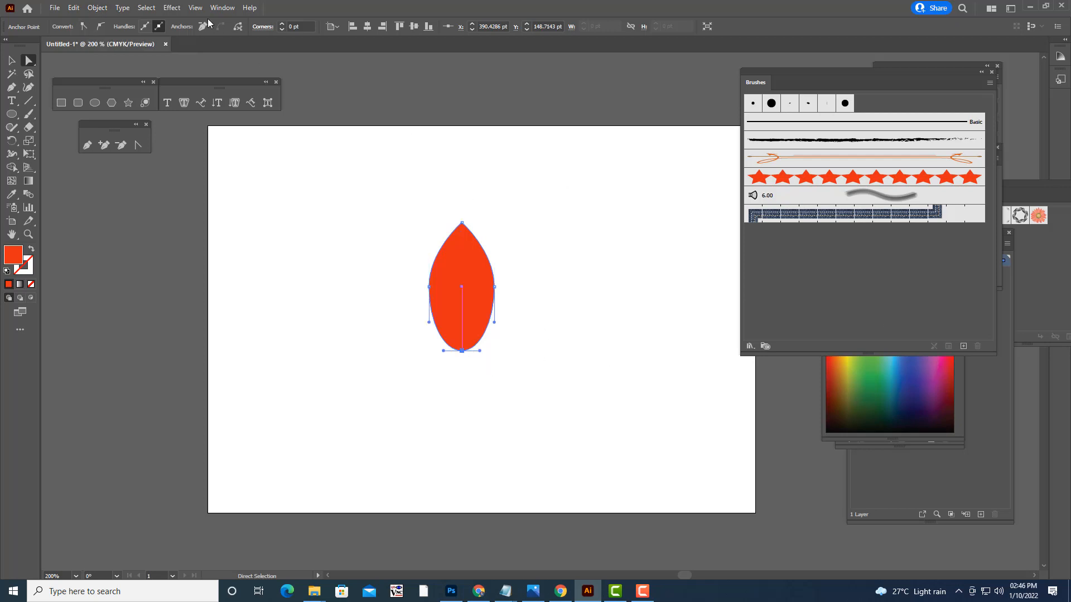
{"action": "left_click", "coordinate": [84, 26]}
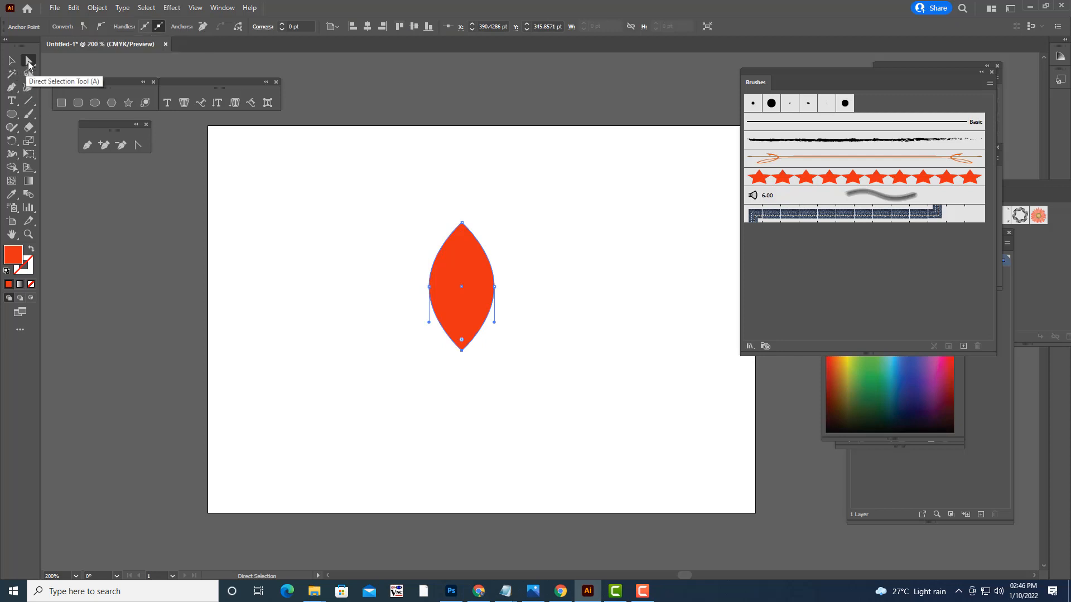
- Shift the left and right side anchor points of the pointed ellipse down together to form a teardrop
{"action": "left_click", "coordinate": [429, 287]}
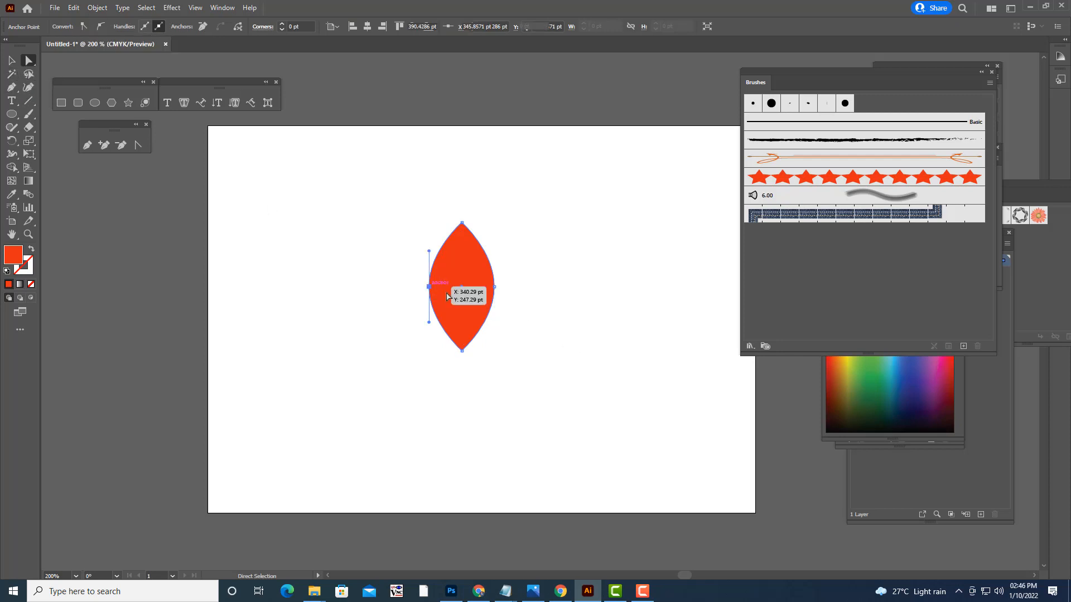
{"action": "left_click", "coordinate": [496, 293]}
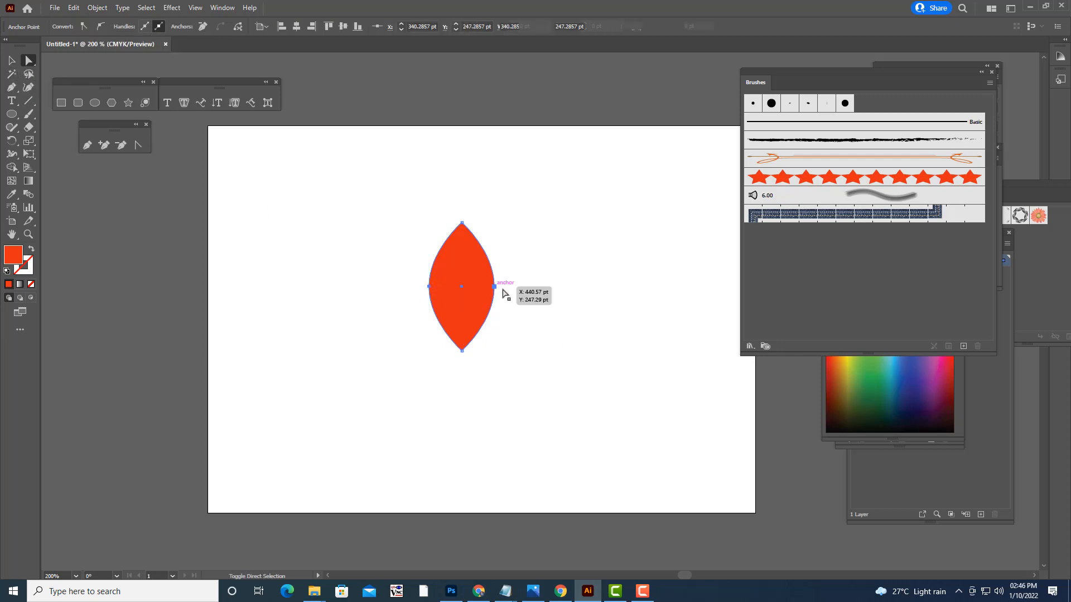
{"action": "key", "text": "shift+Down"}
{"action": "key", "text": "shift+Down"}
{"action": "key", "text": "shift+Down"}
{"action": "key", "text": "shift+Down"}
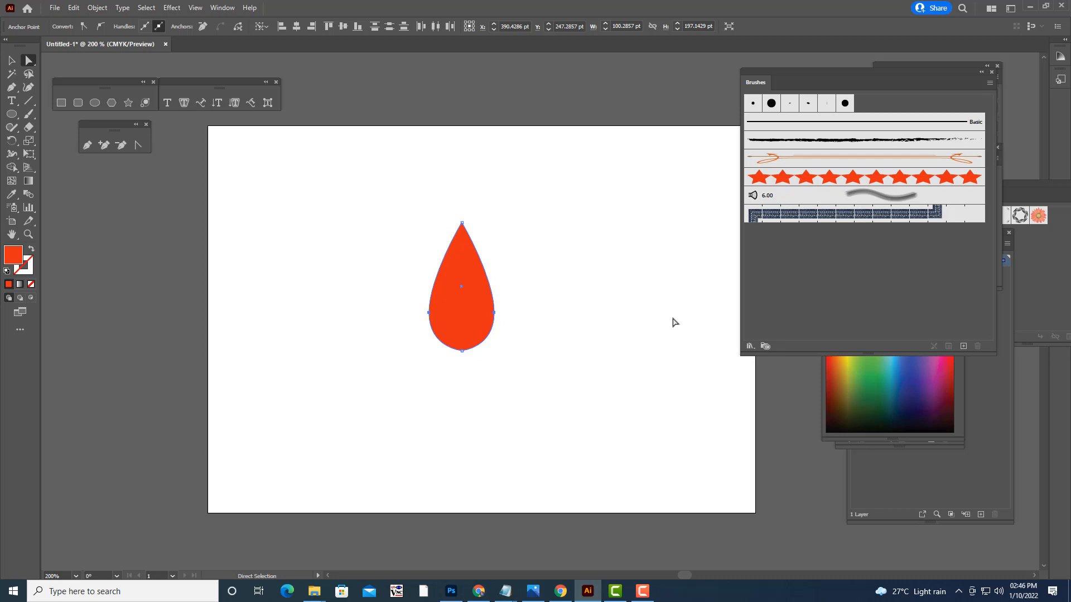
{"action": "key", "text": "shift+Down"}
{"action": "key", "text": "shift+Up"}
- Shrink and tilt the teardrop clockwise, leaving one copy beyond the artboard's left edge and one at its lower-right corner
{"action": "left_click", "coordinate": [12, 60]}
{"action": "left_click_drag", "start_coordinate": [428, 286], "coordinate": [446, 286]}
{"action": "left_click_drag", "start_coordinate": [495, 223], "coordinate": [492, 282]}
{"action": "left_click_drag", "start_coordinate": [456, 322], "coordinate": [149, 298]}
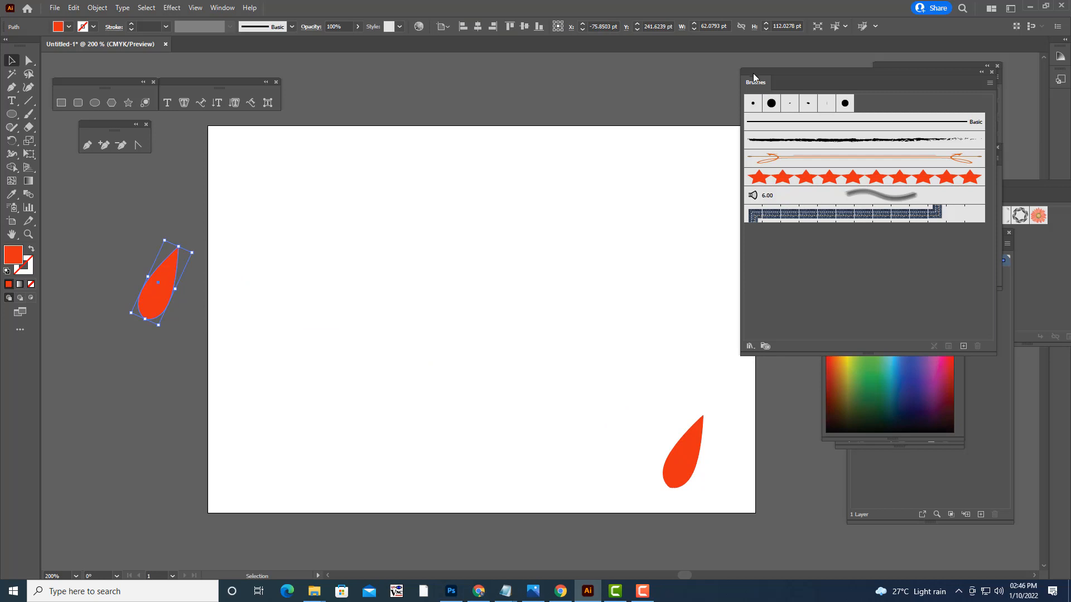
- Duplicate the teardrop at the artboard's lower-right corner side by side and fill the right one with green
{"action": "left_click_drag", "start_coordinate": [756, 78], "coordinate": [762, 72]}
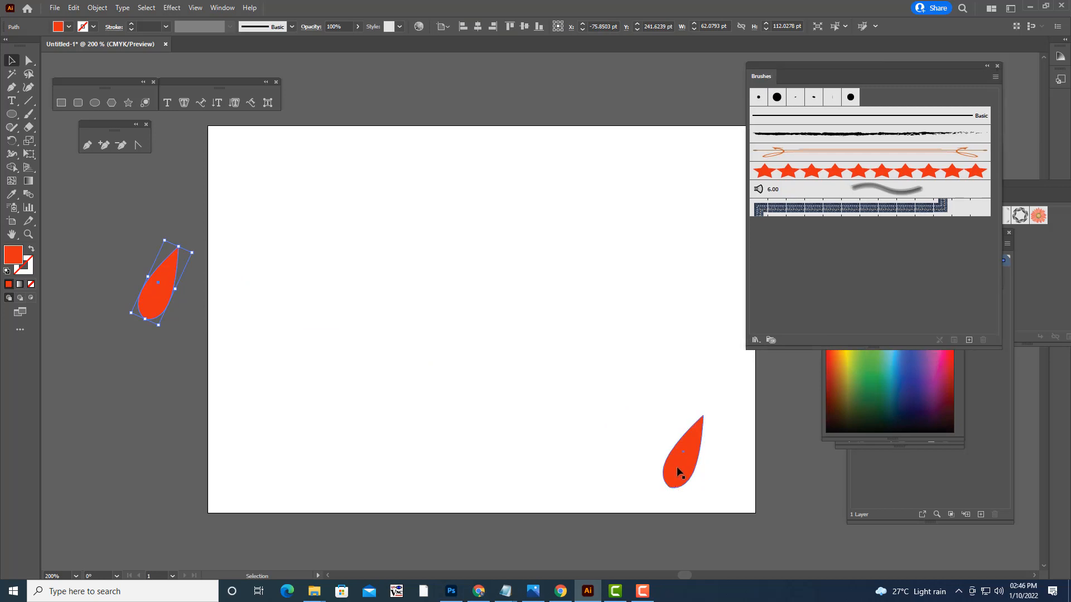
{"action": "mouse_move", "coordinate": [677, 472]}
{"action": "left_mouse_down"}
{"action": "mouse_move", "coordinate": [702, 470]}
{"action": "mouse_move", "coordinate": [658, 466]}
{"action": "left_mouse_up"}
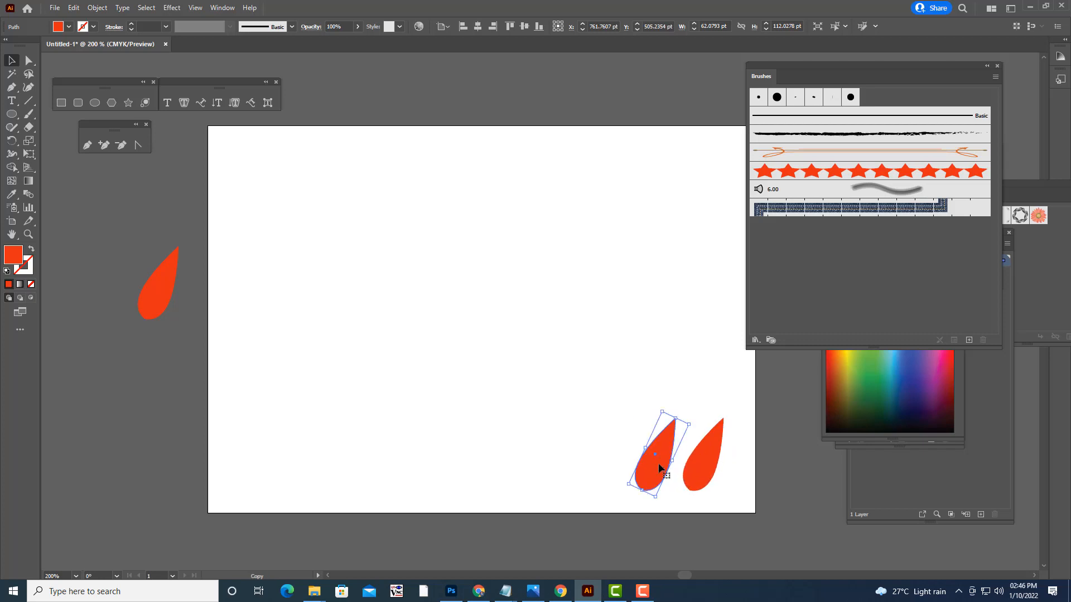
{"action": "left_click", "coordinate": [700, 466]}
{"action": "left_click", "coordinate": [875, 372]}
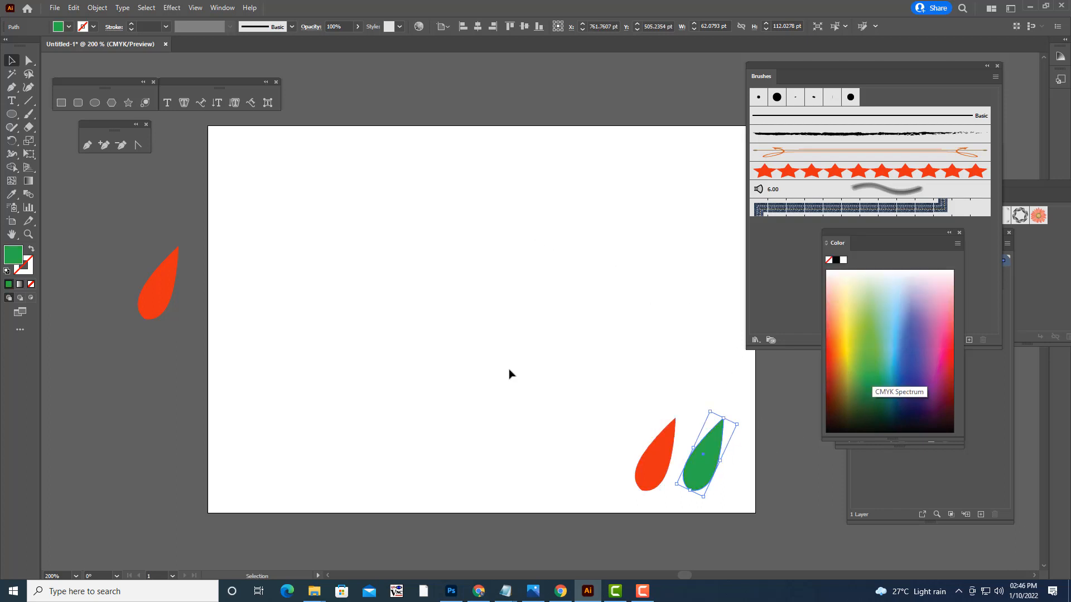
{"action": "left_click", "coordinate": [645, 467]}
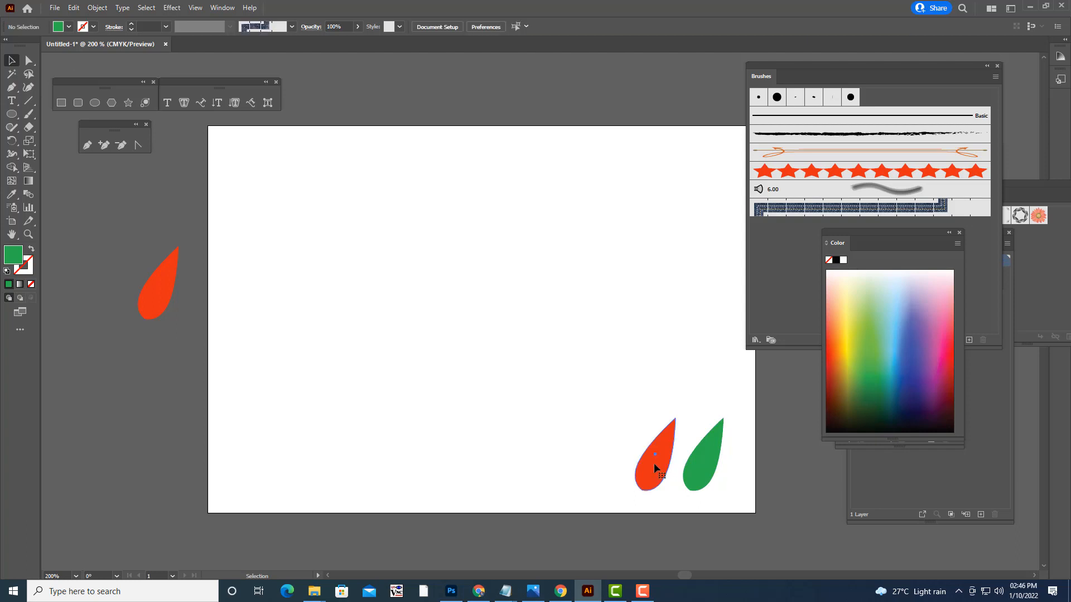
{"action": "left_click", "coordinate": [706, 462]}
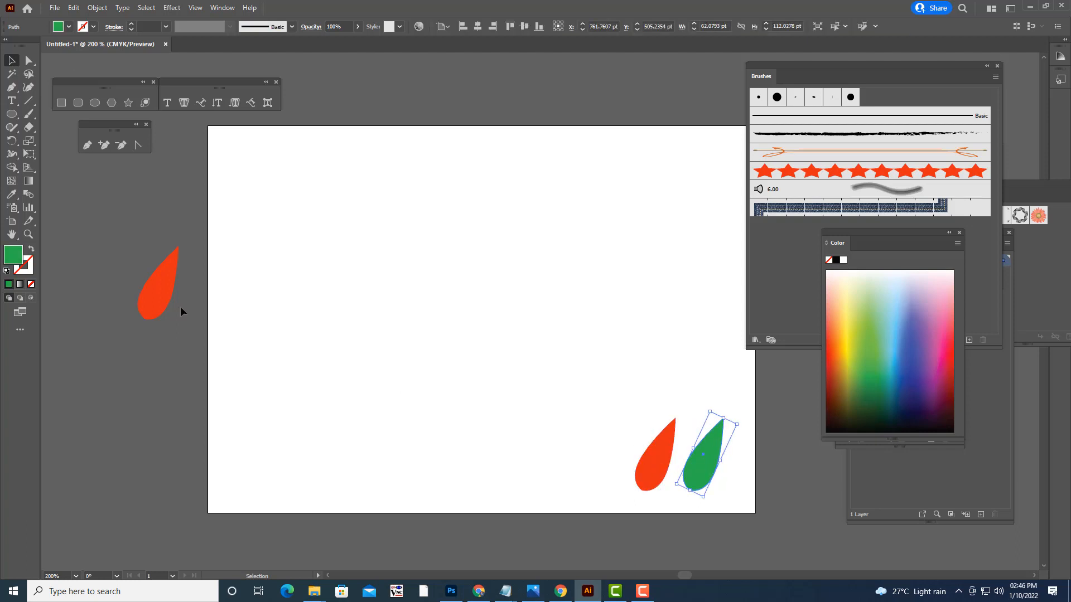
{"action": "left_click", "coordinate": [12, 194]}
{"action": "left_click", "coordinate": [659, 456]}
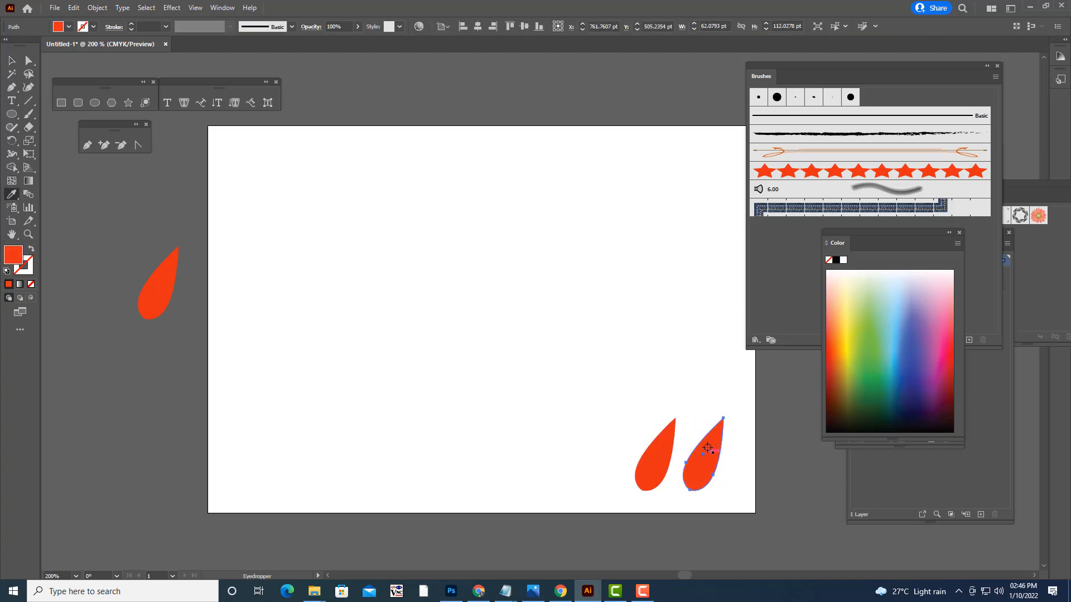
{"action": "key", "text": "ctrl+z"}
{"action": "left_click", "coordinate": [11, 60]}
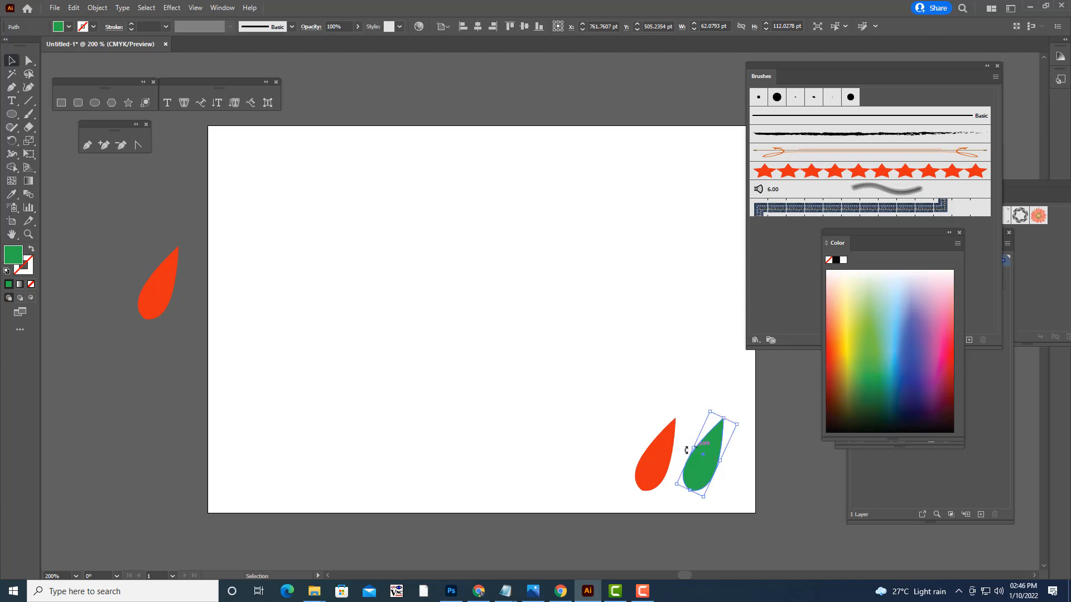
- Copy the green fill from the right teardrop onto the red one beside it with the Eyedropper
{"action": "left_click", "coordinate": [669, 452]}
{"action": "left_click", "coordinate": [12, 194]}
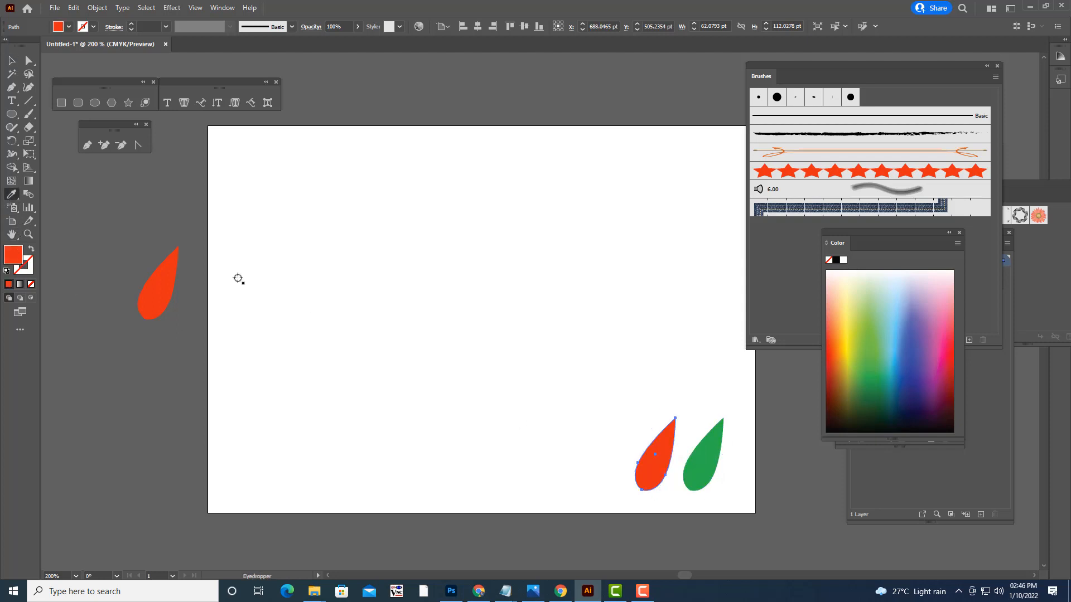
{"action": "left_click", "coordinate": [704, 467]}
{"action": "left_click", "coordinate": [11, 60]}
{"action": "left_click", "coordinate": [639, 289]}
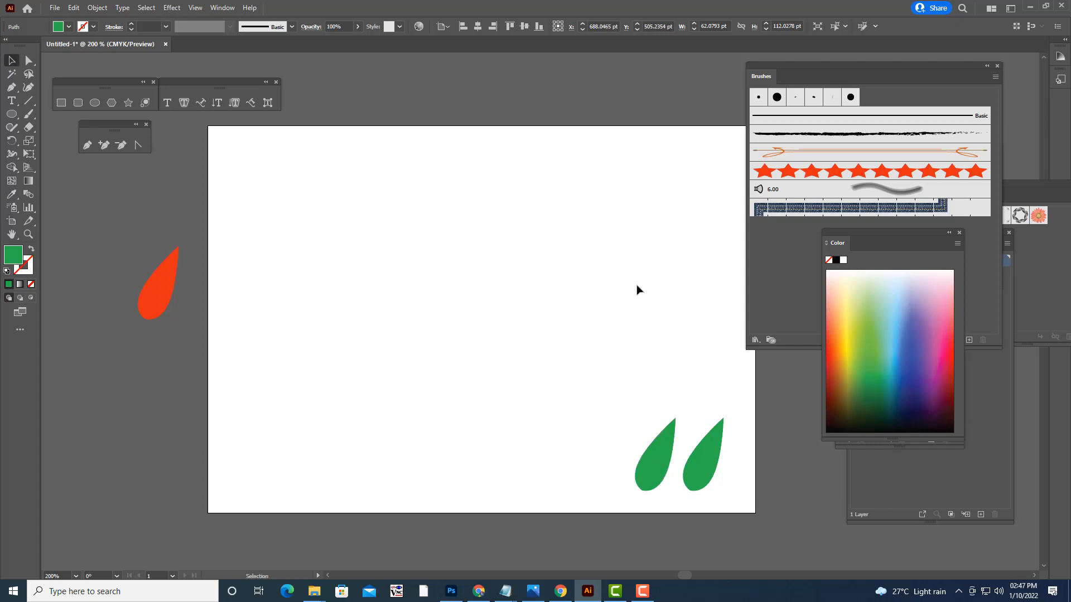
- Reflect the left green leaf across the vertical axis and move it against the base of the right leaf
{"action": "left_click", "coordinate": [670, 448]}
{"action": "right_click", "coordinate": [671, 450]}
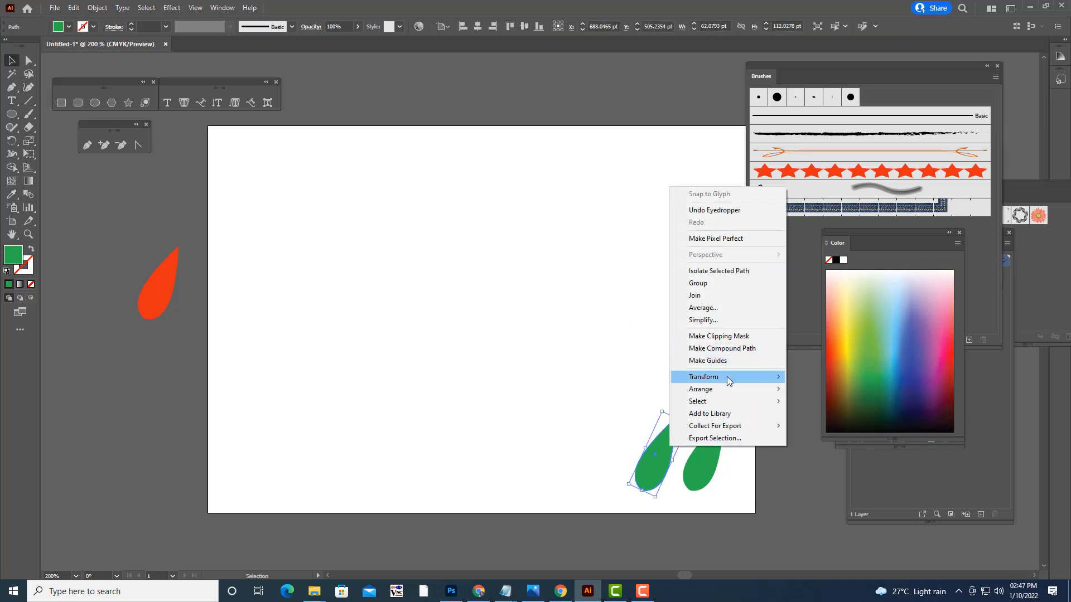
{"action": "mouse_move", "coordinate": [728, 376]}
{"action": "left_click", "coordinate": [843, 419]}
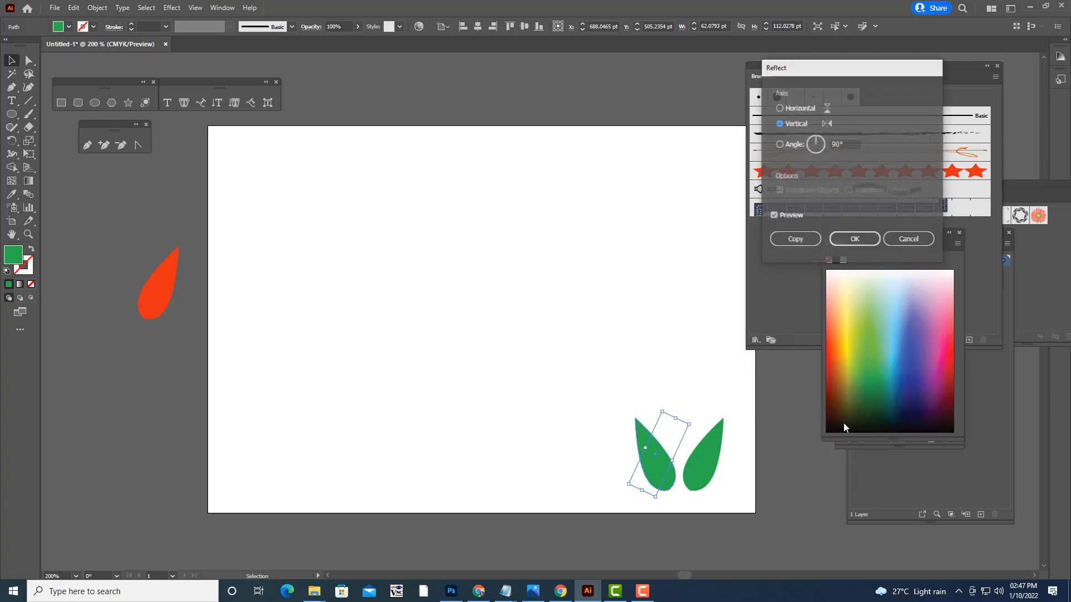
{"action": "left_click", "coordinate": [854, 239]}
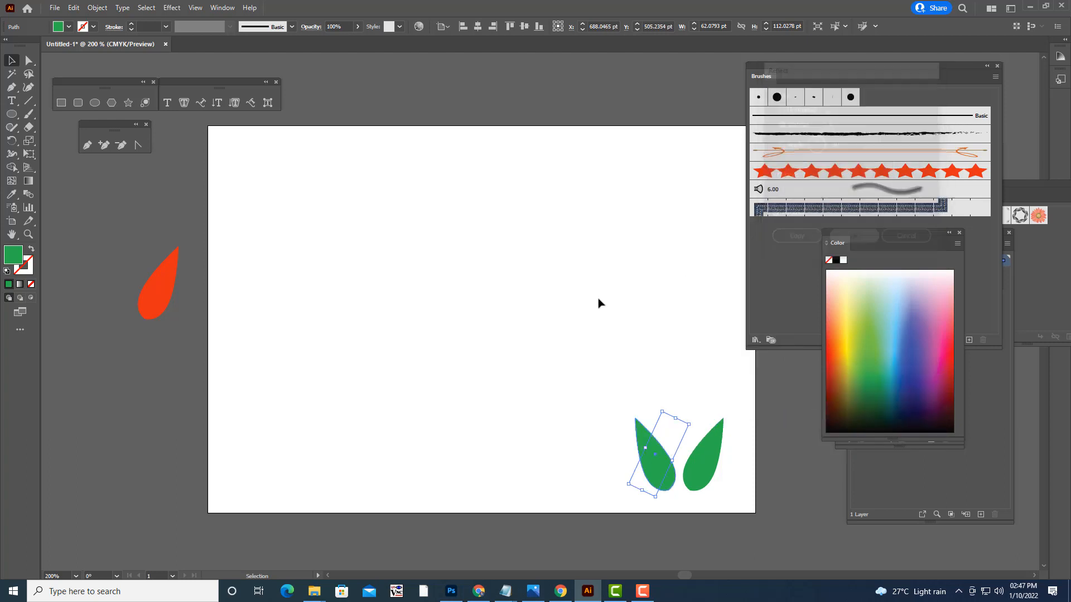
{"action": "left_click", "coordinate": [629, 485]}
{"action": "left_click_drag", "start_coordinate": [655, 472], "coordinate": [664, 470]}
{"action": "left_click", "coordinate": [674, 330]}
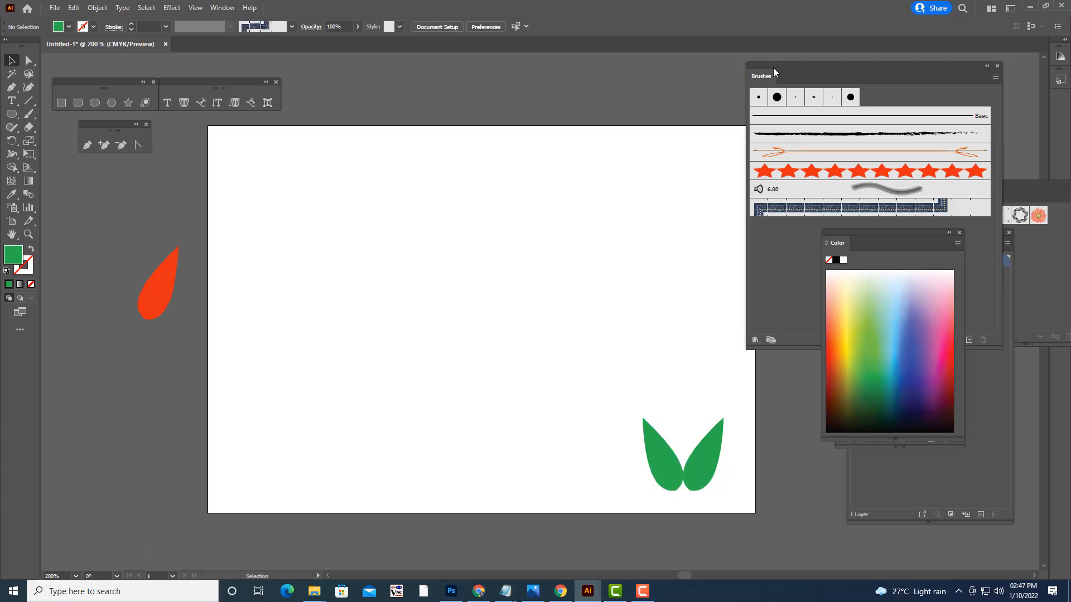
- Rotate the right green leaf slightly clockwise and move it so its base touches the left leaf
{"action": "left_click_drag", "start_coordinate": [773, 68], "coordinate": [862, 68]}
{"action": "left_click", "coordinate": [658, 471]}
{"action": "left_click", "coordinate": [713, 460]}
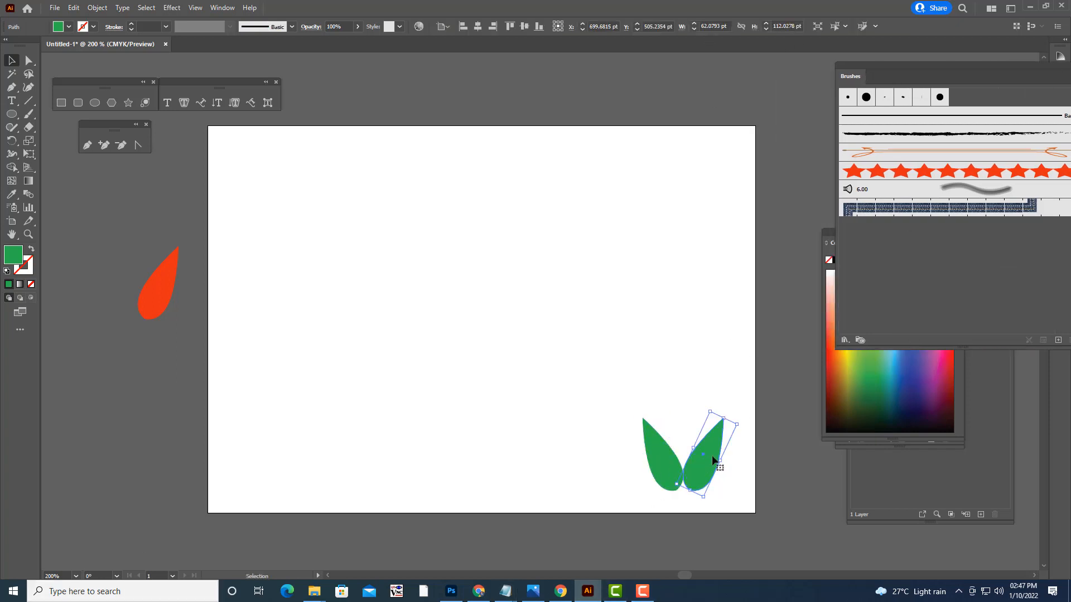
{"action": "left_click_drag", "start_coordinate": [743, 427], "coordinate": [743, 430]}
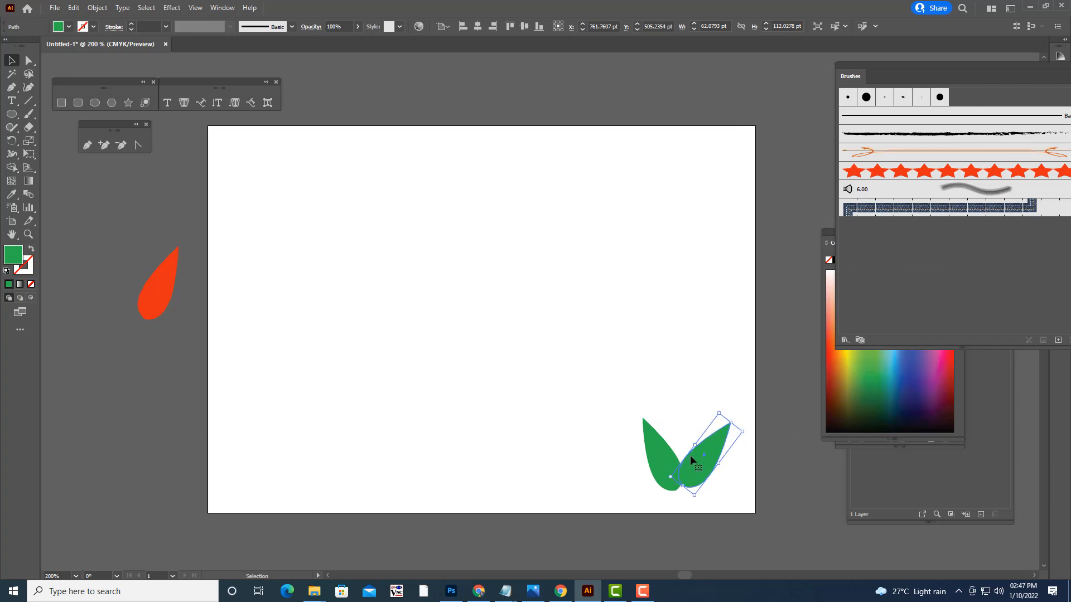
{"action": "left_click_drag", "start_coordinate": [691, 455], "coordinate": [703, 462]}
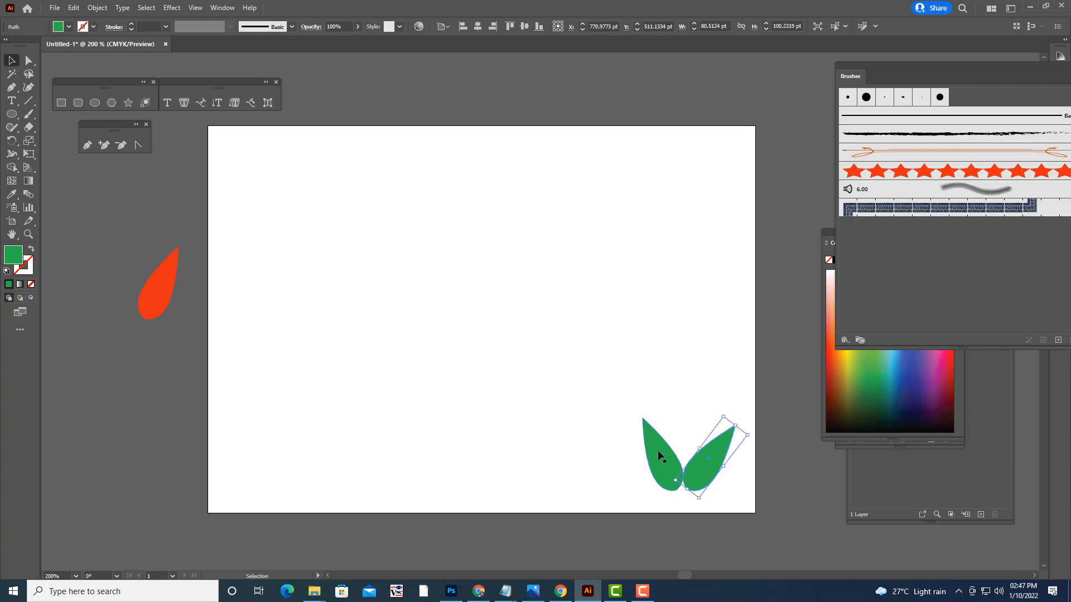
- Rotate the left green leaf counterclockwise to match the right leaf's spread and align their bases
{"action": "left_click", "coordinate": [659, 454]}
{"action": "mouse_move", "coordinate": [657, 406]}
{"action": "left_mouse_down"}
{"action": "mouse_move", "coordinate": [641, 419]}
{"action": "mouse_move", "coordinate": [644, 411]}
{"action": "left_mouse_up"}
{"action": "left_click_drag", "start_coordinate": [662, 465], "coordinate": [659, 468]}
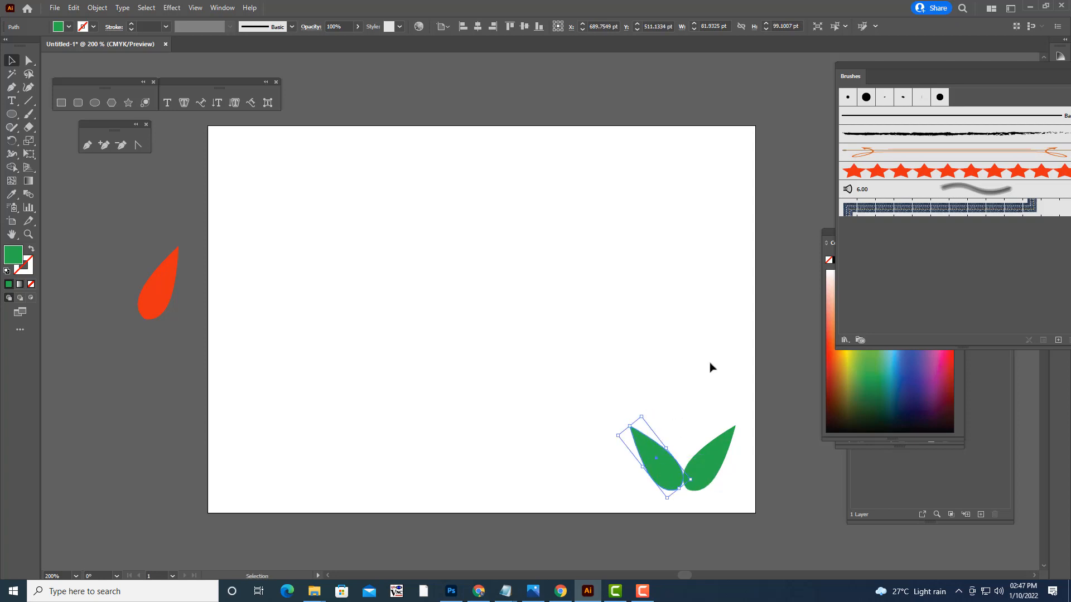
{"action": "left_click", "coordinate": [806, 341]}
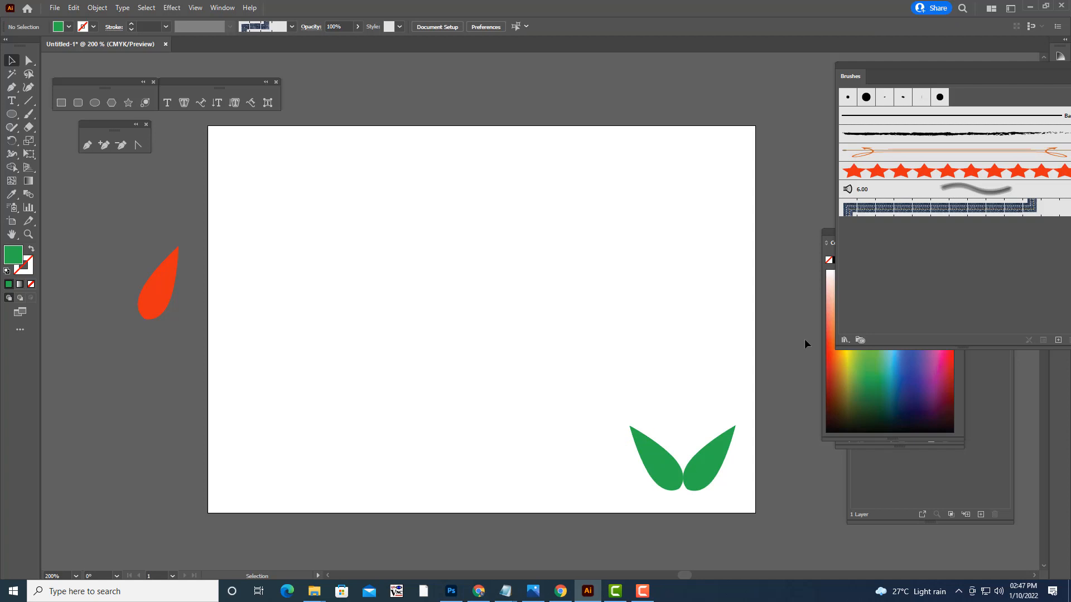
- Delete the left green leaf and shift the remaining right leaf slightly down and to the left
{"action": "left_click", "coordinate": [672, 465]}
{"action": "key", "text": "Delete"}
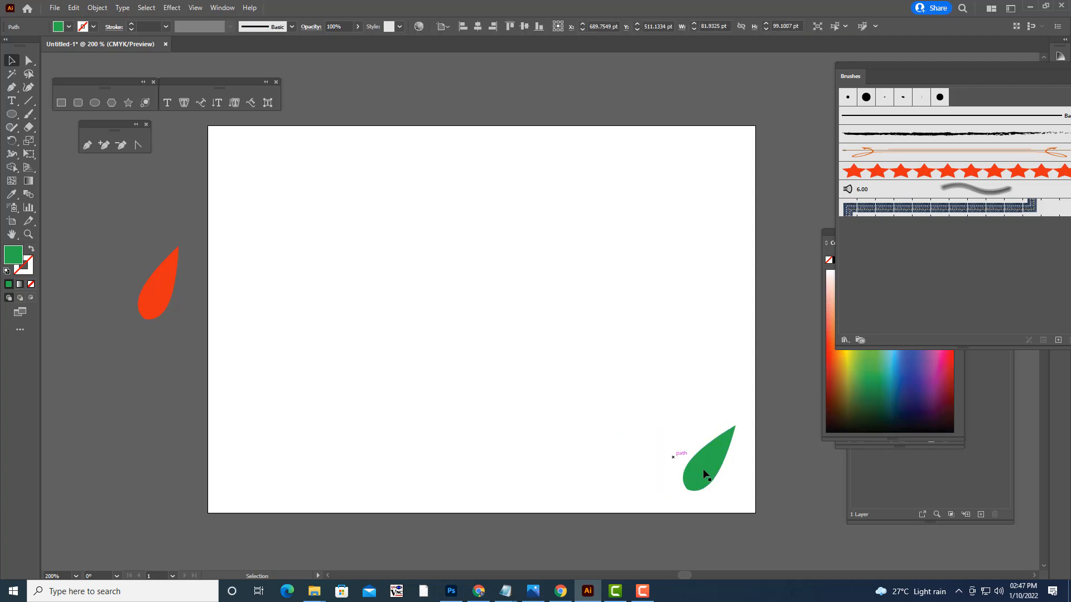
{"action": "left_click", "coordinate": [706, 467]}
{"action": "key", "text": "a"}
{"action": "key", "text": "ctrl+z"}
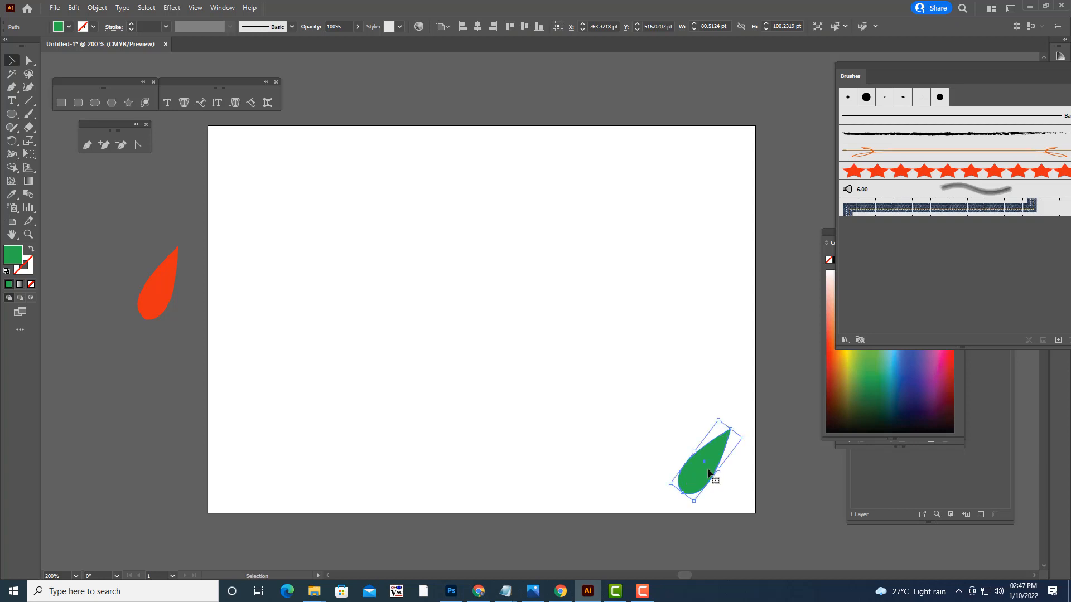
- Create a mirrored copy of the green leaf with a vertical reflection and place it so both leaf bases touch
{"action": "left_click_drag", "start_coordinate": [707, 473], "coordinate": [676, 468]}
{"action": "right_click", "coordinate": [676, 468]}
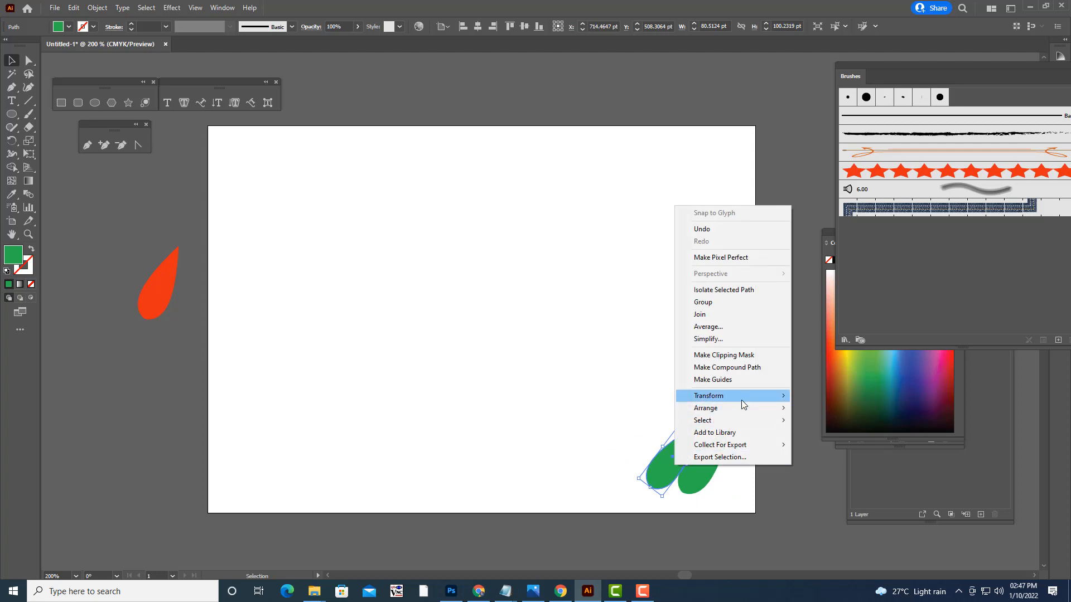
{"action": "mouse_move", "coordinate": [754, 400]}
{"action": "left_click", "coordinate": [820, 437]}
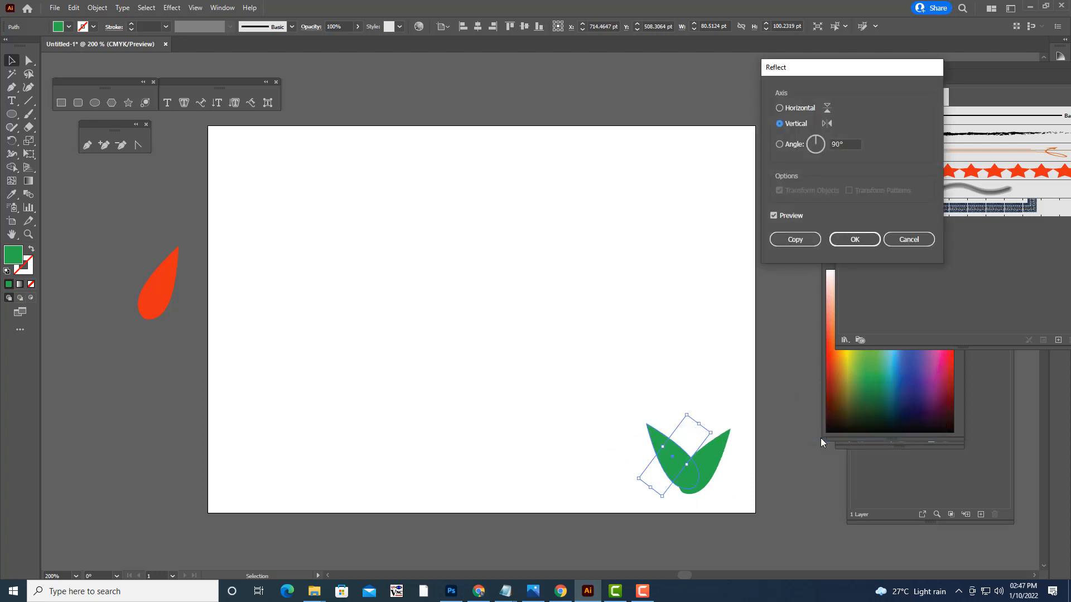
{"action": "left_click", "coordinate": [849, 241]}
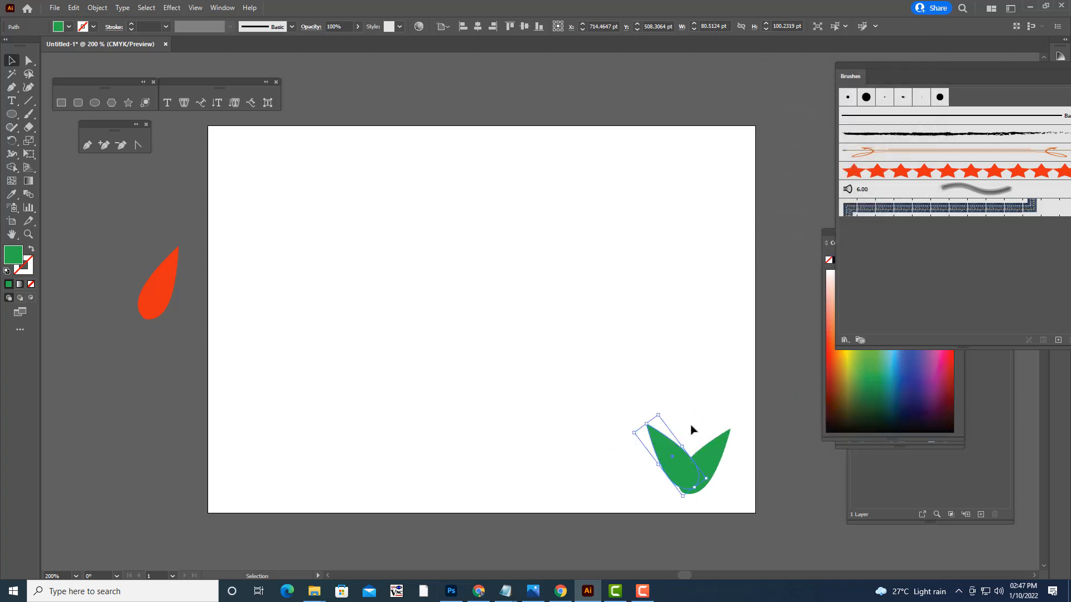
{"action": "left_click_drag", "start_coordinate": [676, 479], "coordinate": [659, 477]}
{"action": "left_click", "coordinate": [719, 344]}
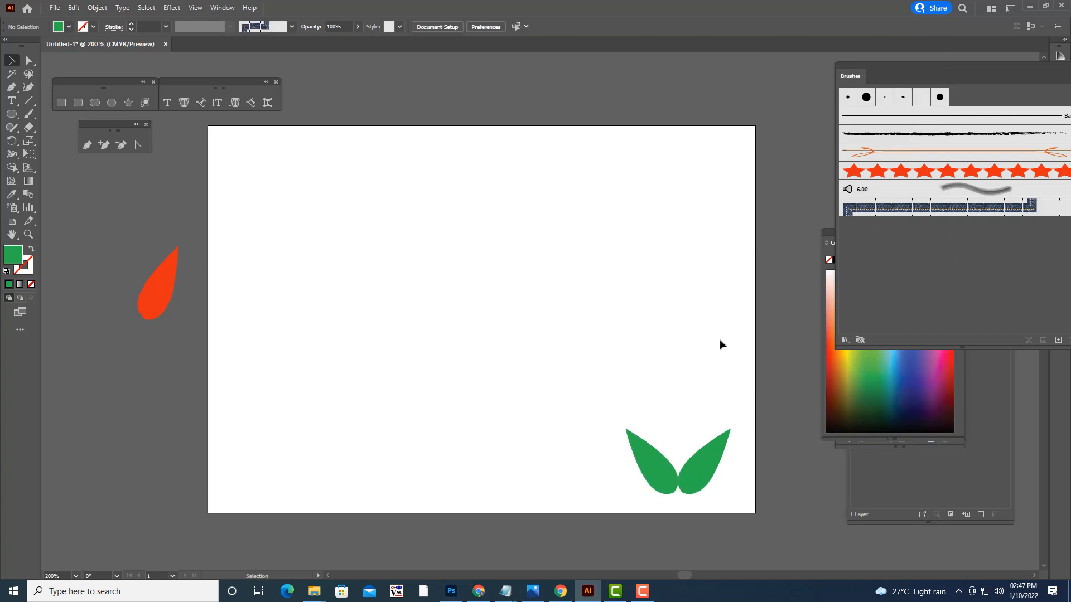
- Combine the two green leaves into a single object with the Pathfinder Unite operation
{"action": "left_click", "coordinate": [711, 468]}
{"action": "left_click", "coordinate": [644, 458], "text": "shift"}
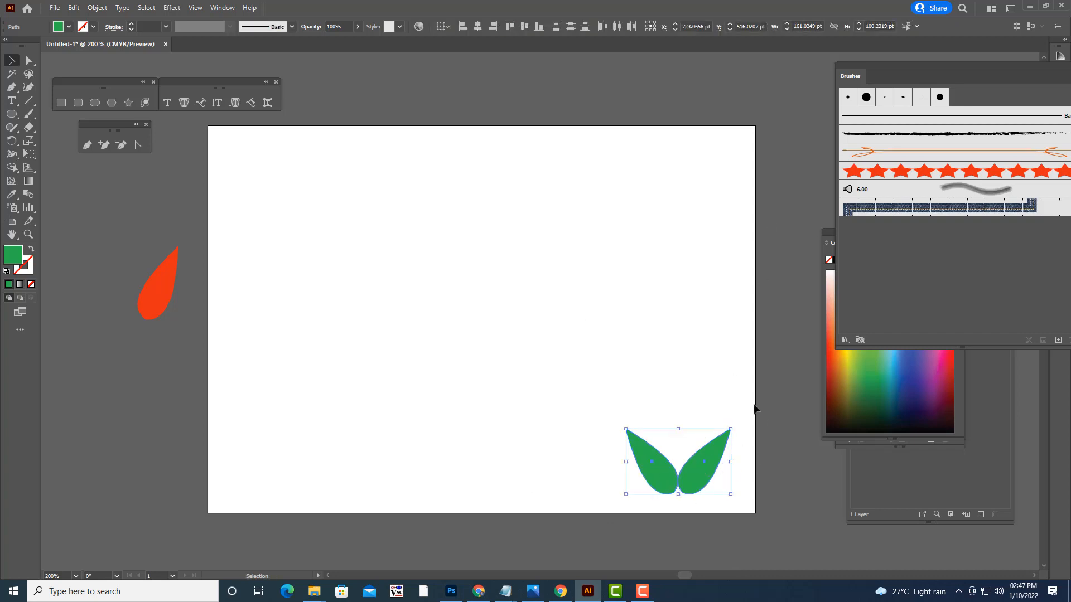
{"action": "left_click", "coordinate": [219, 8]}
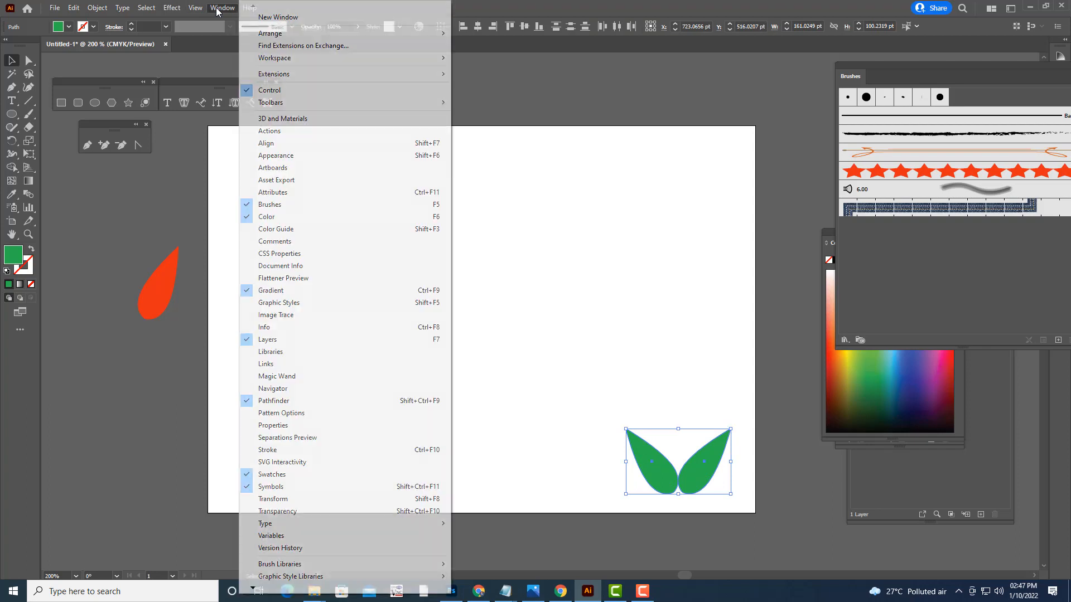
{"action": "left_click", "coordinate": [299, 400]}
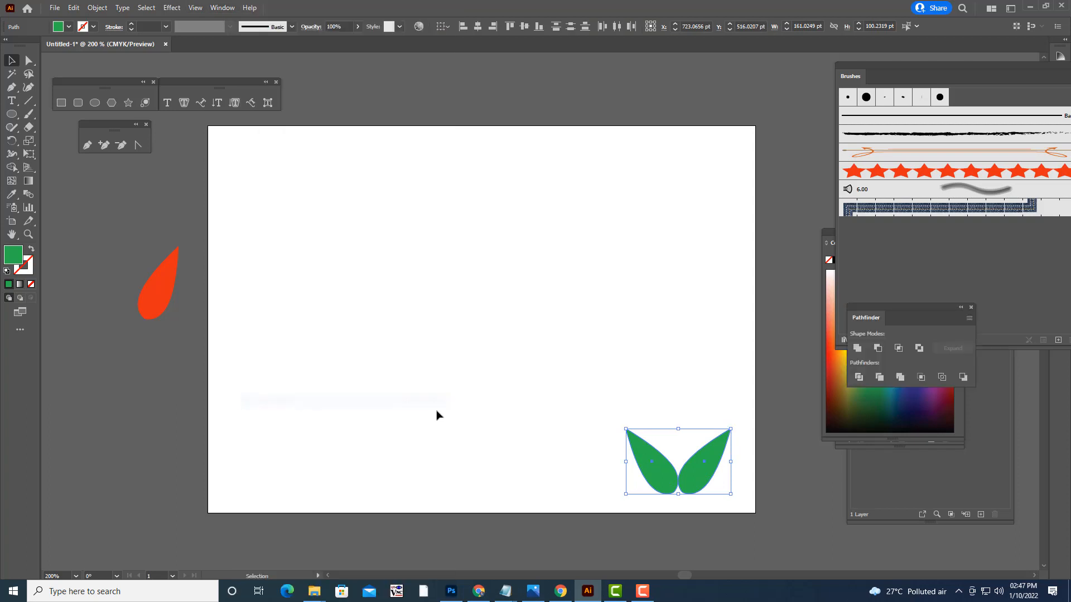
{"action": "left_click", "coordinate": [857, 348]}
{"action": "left_click", "coordinate": [686, 262]}
- Shift the green leaf pair slightly down and to the right and shrink it to about 108 pt wide and 87 pt high
{"action": "left_click_drag", "start_coordinate": [699, 472], "coordinate": [705, 478]}
{"action": "left_click_drag", "start_coordinate": [736, 434], "coordinate": [729, 438]}
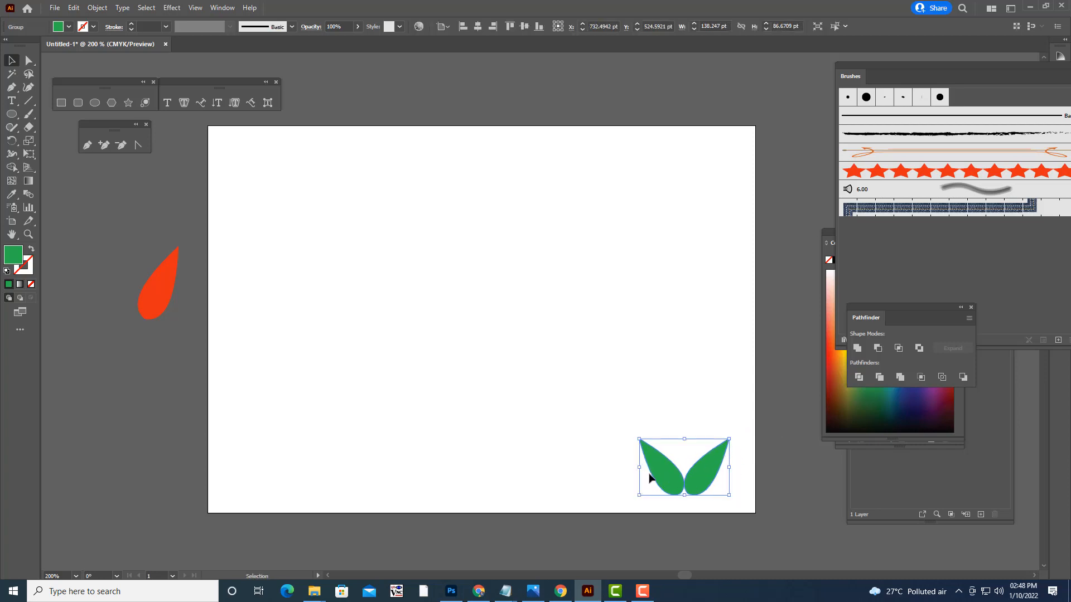
{"action": "left_click", "coordinate": [701, 308]}
{"action": "left_click", "coordinate": [692, 475]}
{"action": "left_click_drag", "start_coordinate": [642, 469], "coordinate": [655, 468]}
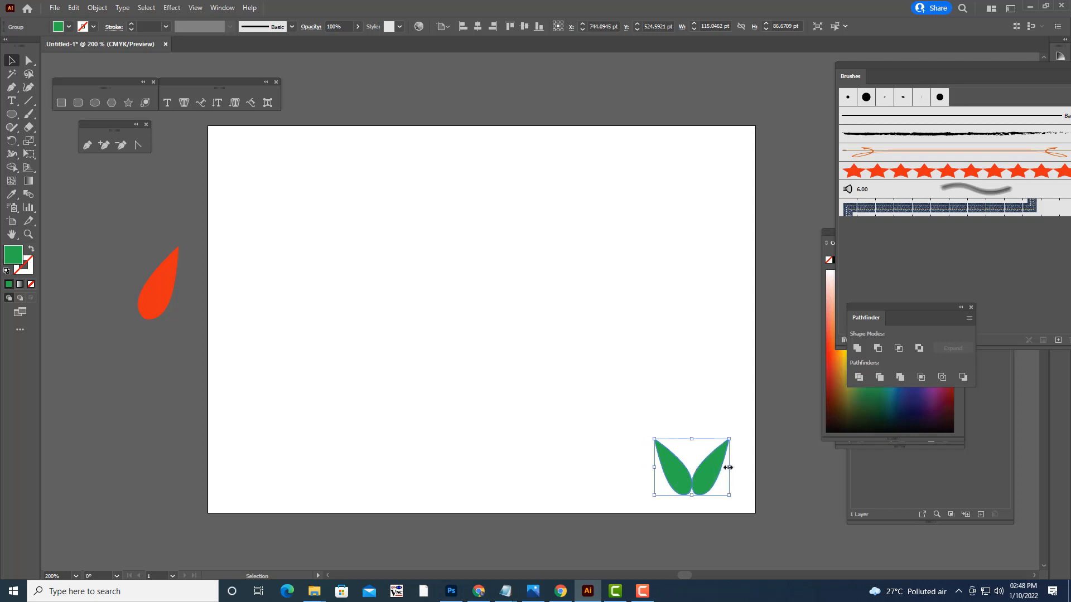
{"action": "left_click_drag", "start_coordinate": [728, 468], "coordinate": [724, 467]}
{"action": "left_click", "coordinate": [716, 323]}
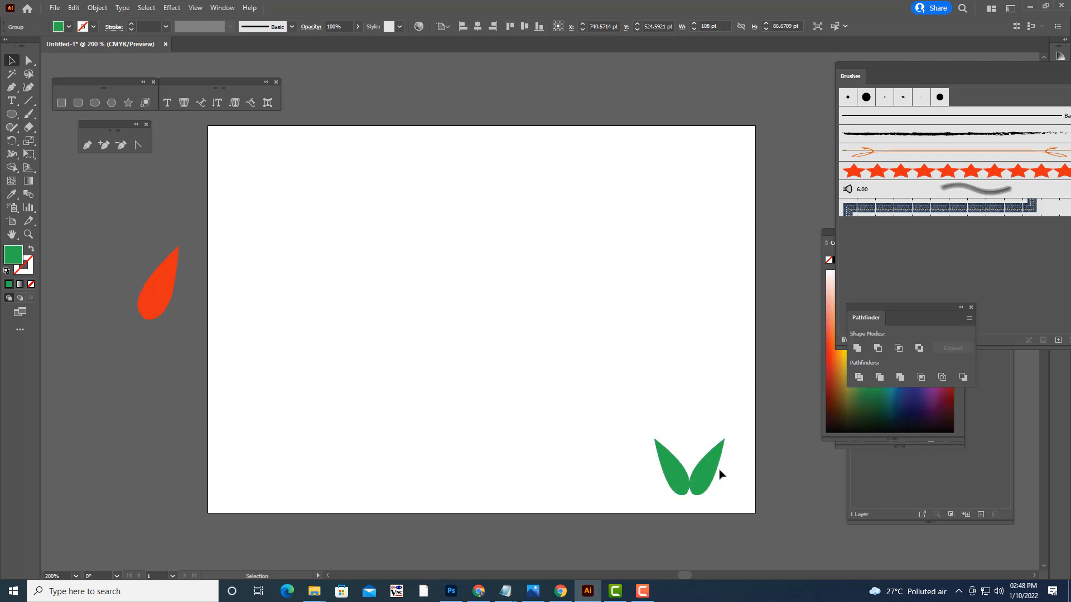
- Start the Distort & Transform effect named Transform on the green leaf pair
{"action": "left_click", "coordinate": [714, 478]}
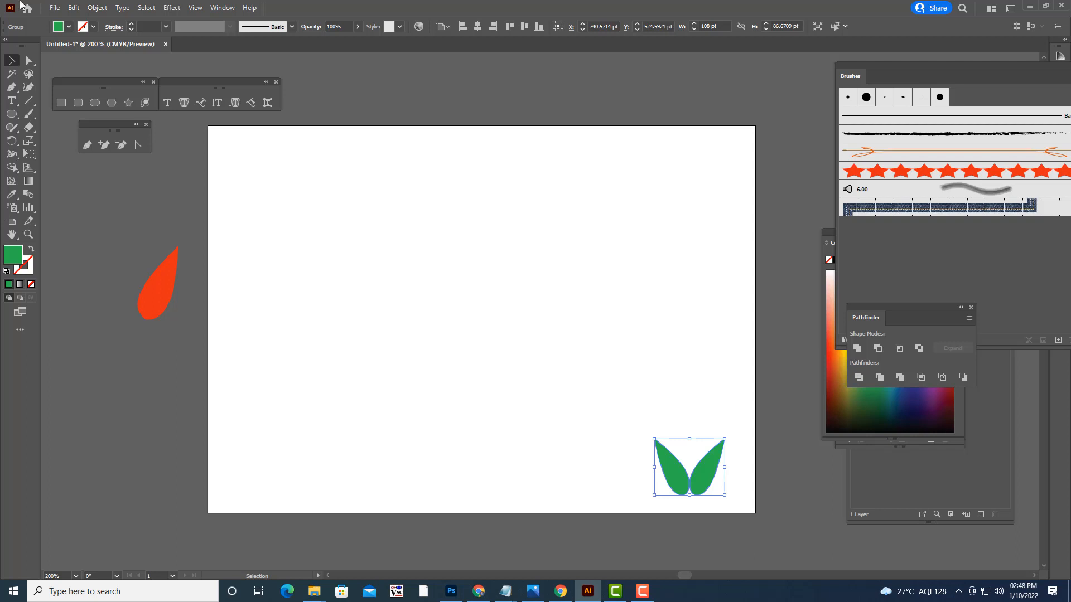
{"action": "left_click", "coordinate": [173, 7]}
{"action": "mouse_move", "coordinate": [200, 100]}
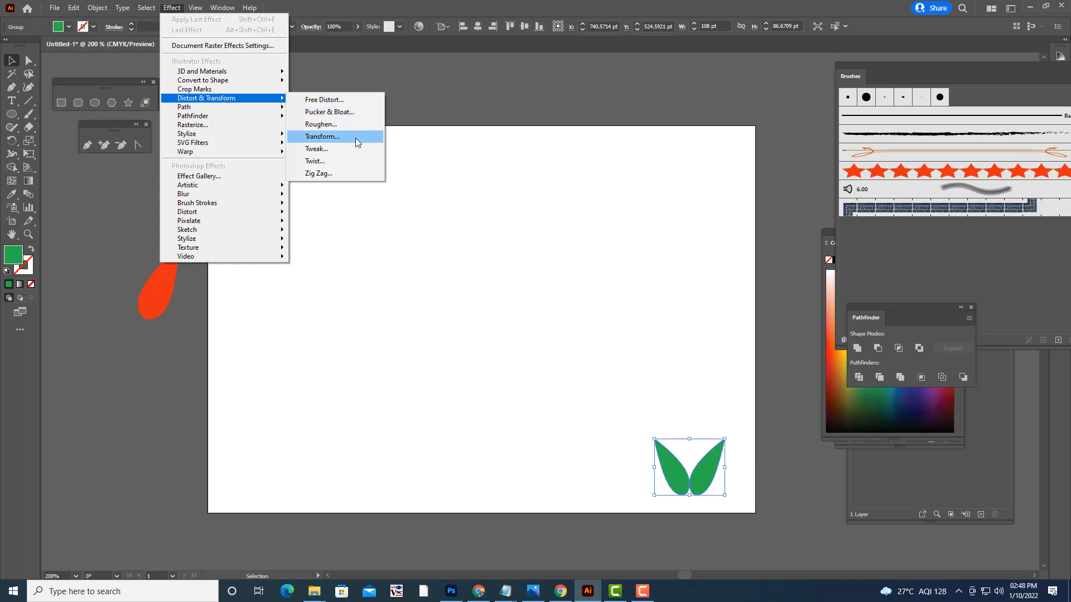
{"action": "left_click", "coordinate": [172, 8]}
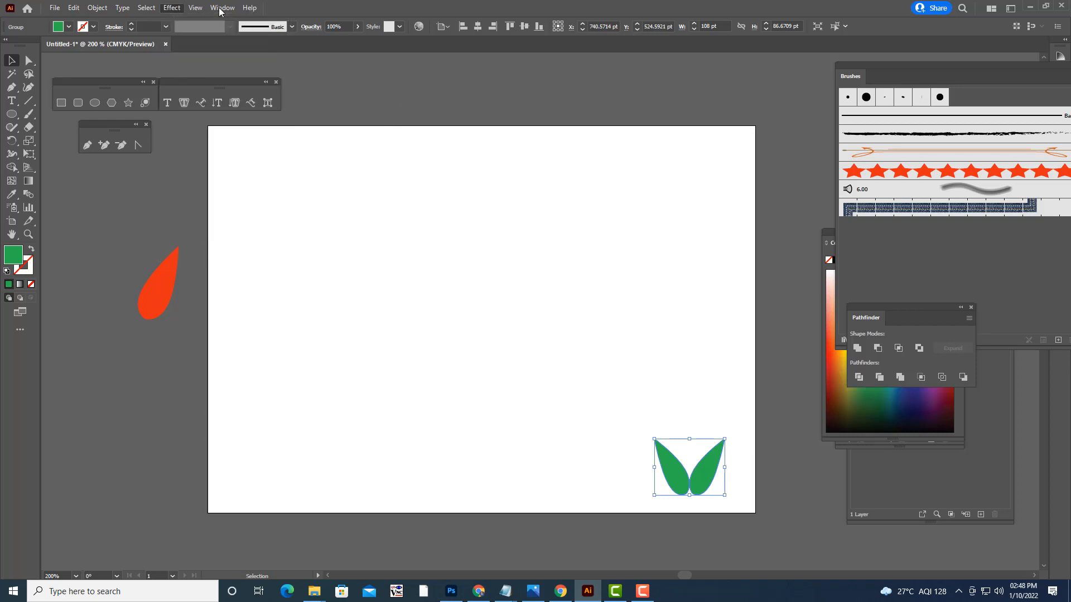
{"action": "left_click", "coordinate": [146, 7]}
{"action": "left_click", "coordinate": [171, 8]}
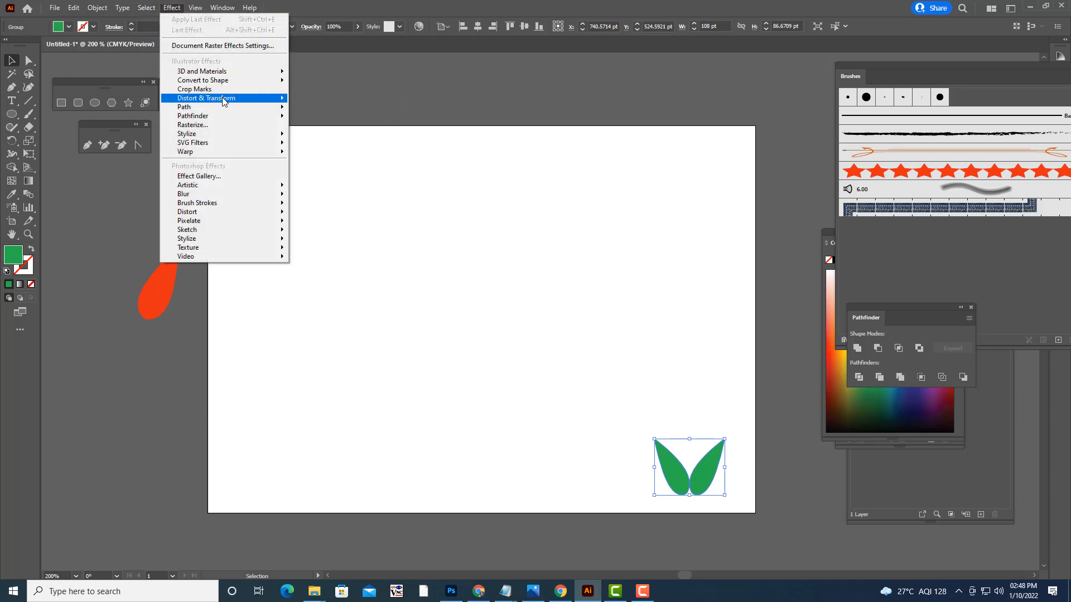
{"action": "mouse_move", "coordinate": [223, 97]}
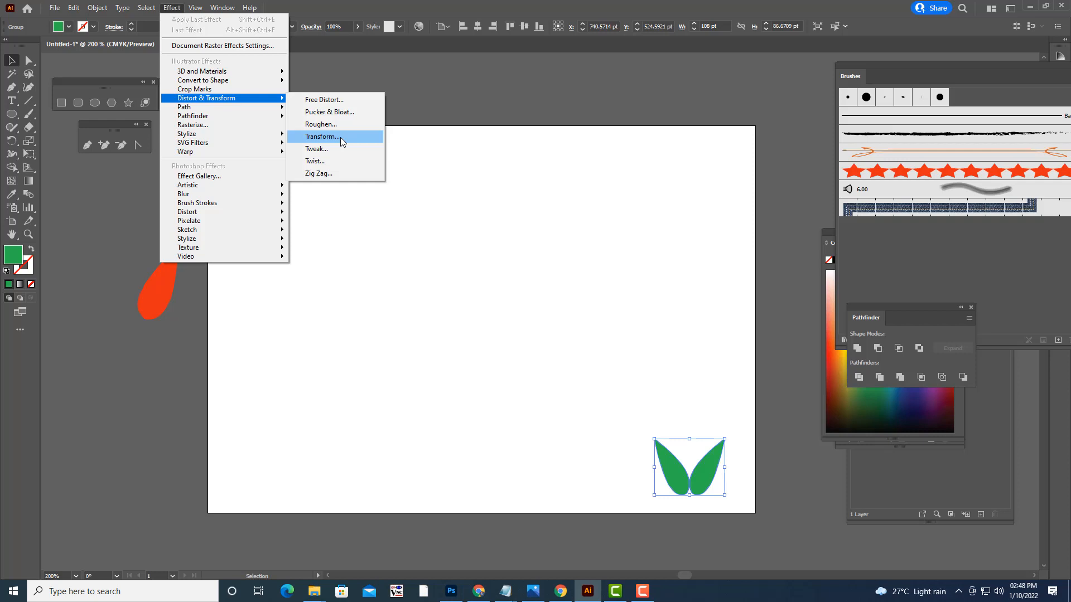
{"action": "left_click", "coordinate": [340, 138]}
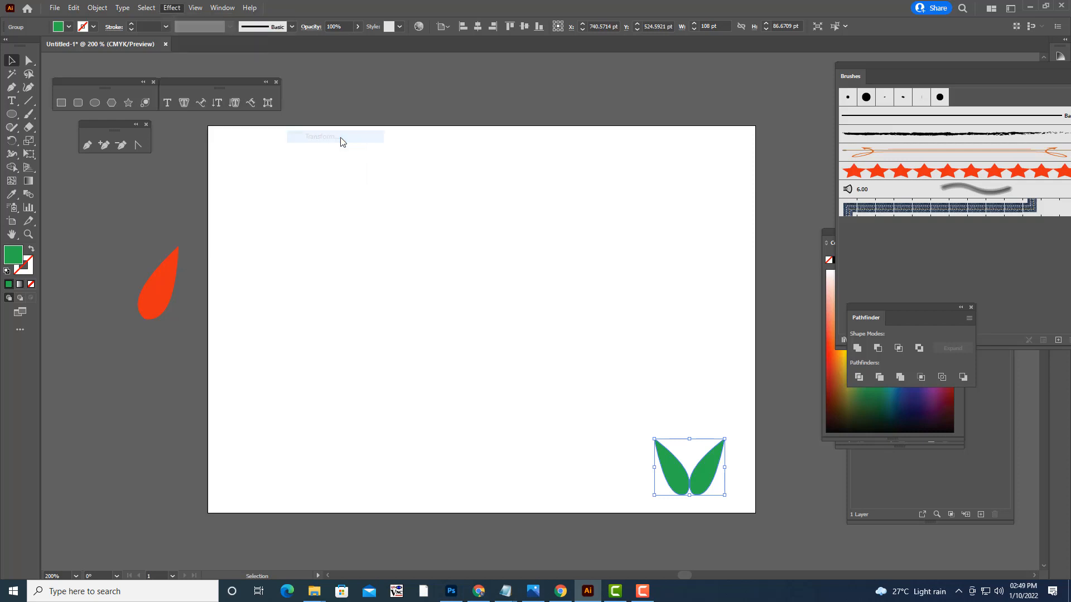
- Repeat the leaf pair upward with 12 copies, using a vertical move of -64 pt
{"action": "left_click_drag", "start_coordinate": [737, 68], "coordinate": [837, 30]}
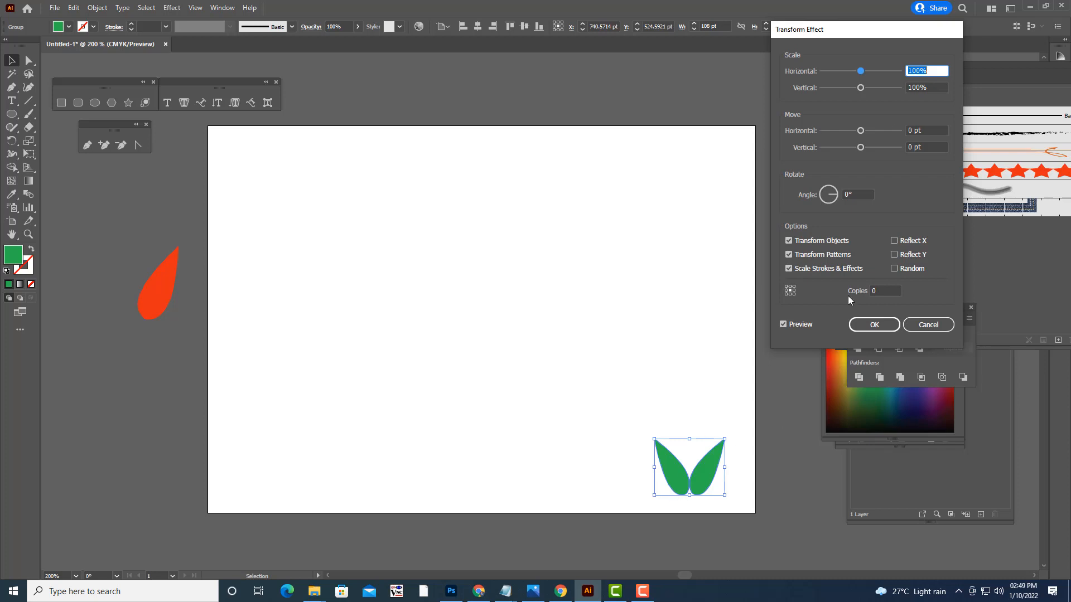
{"action": "left_click_drag", "start_coordinate": [829, 26], "coordinate": [792, 29]}
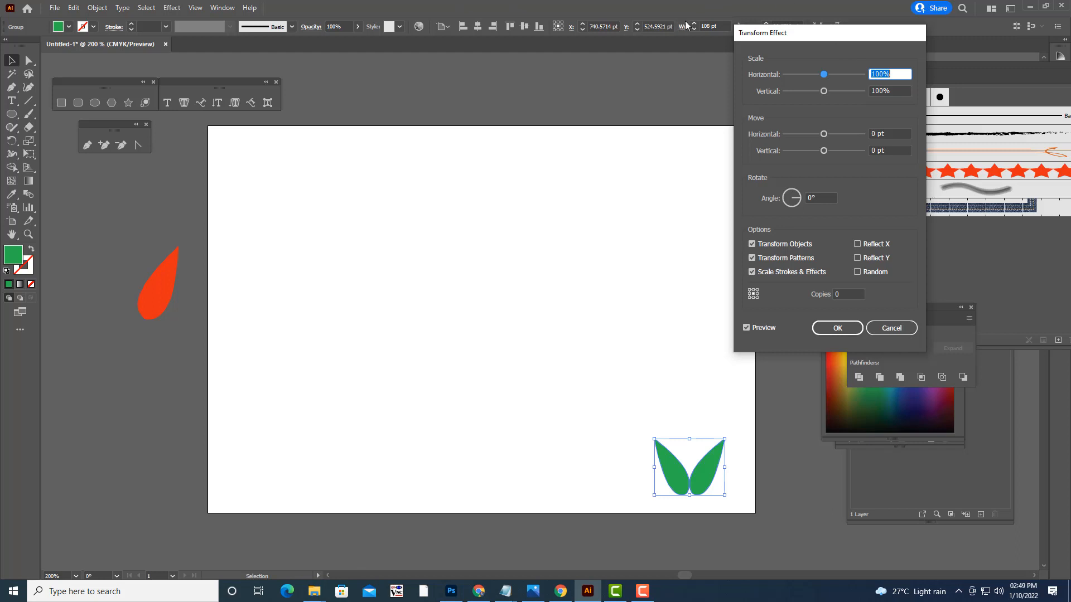
{"action": "left_click_drag", "start_coordinate": [801, 34], "coordinate": [812, 19]}
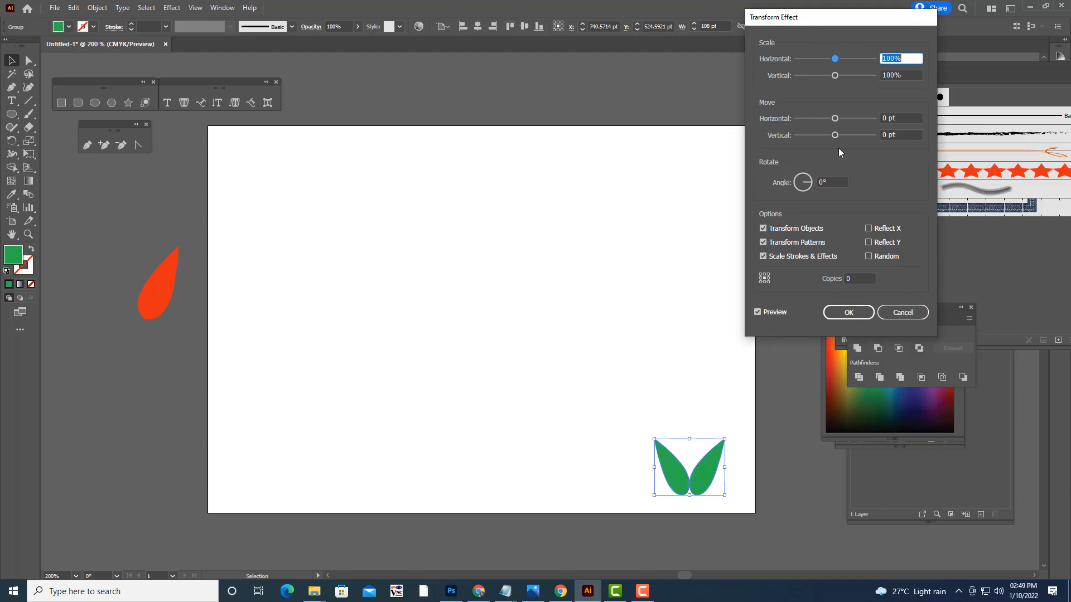
{"action": "left_click", "coordinate": [857, 277]}
{"action": "type", "text": "12"}
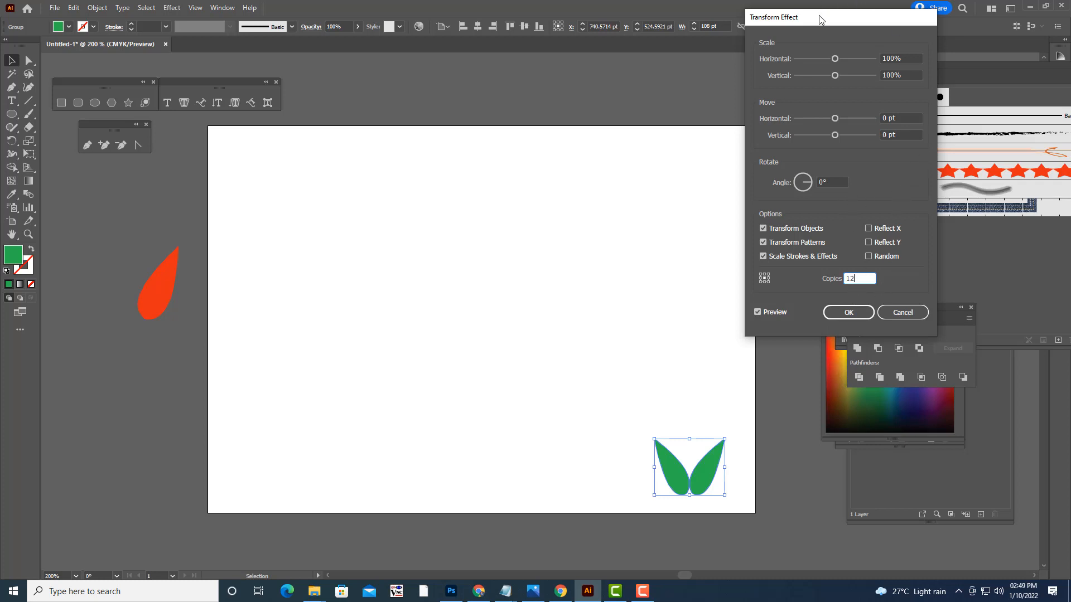
{"action": "left_click_drag", "start_coordinate": [819, 18], "coordinate": [832, 19]}
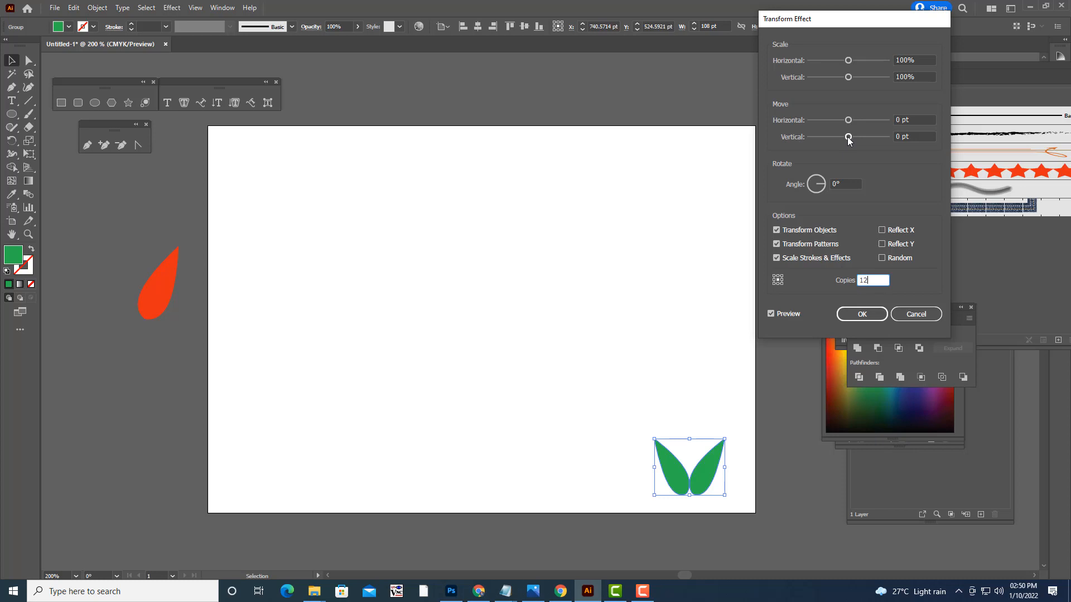
{"action": "left_click_drag", "start_coordinate": [847, 140], "coordinate": [828, 142]}
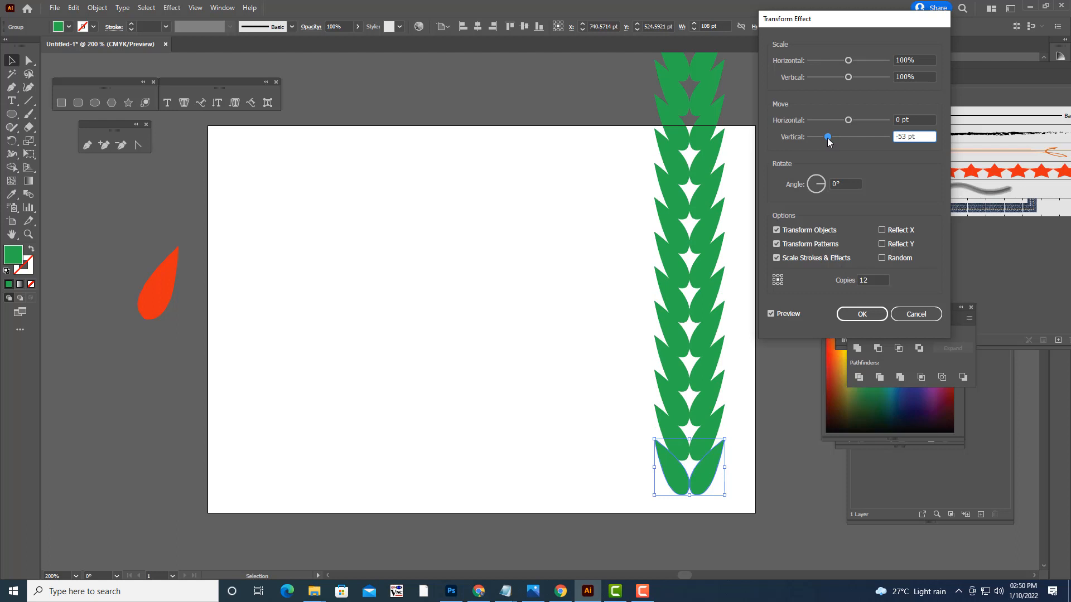
{"action": "left_click_drag", "start_coordinate": [827, 141], "coordinate": [824, 144]}
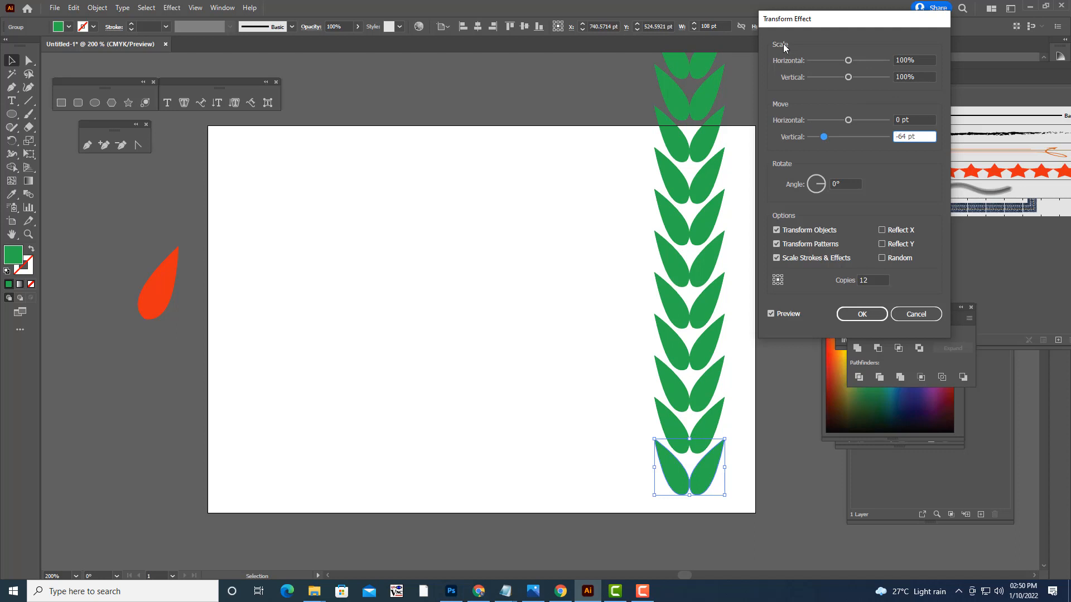
- Try scaling the successive leaf copies to 50% both horizontally and vertically
{"action": "left_click", "coordinate": [901, 60]}
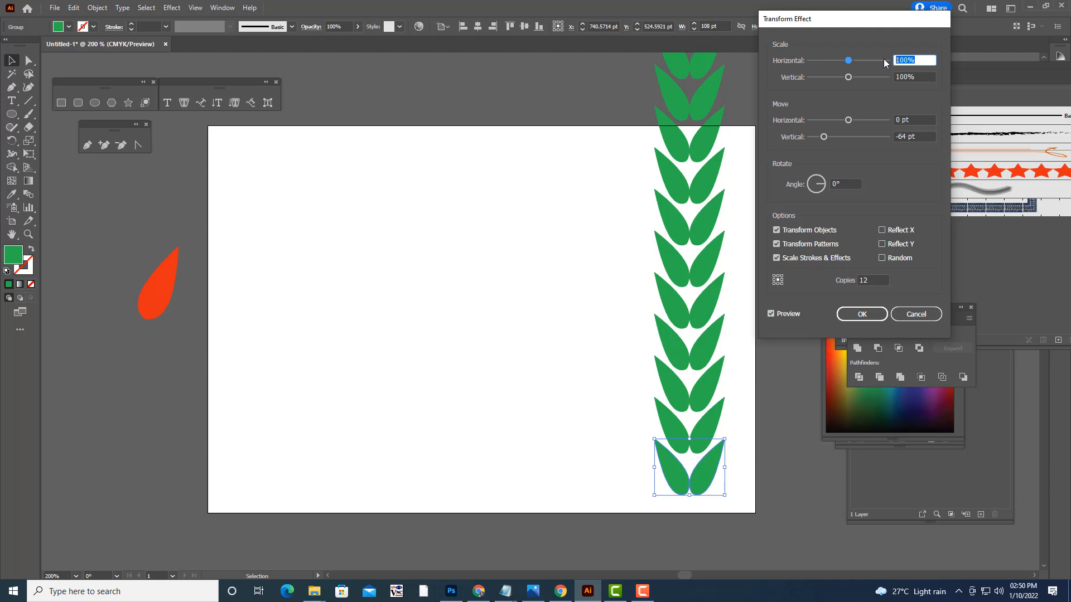
{"action": "type", "text": "50"}
{"action": "key", "text": "Tab"}
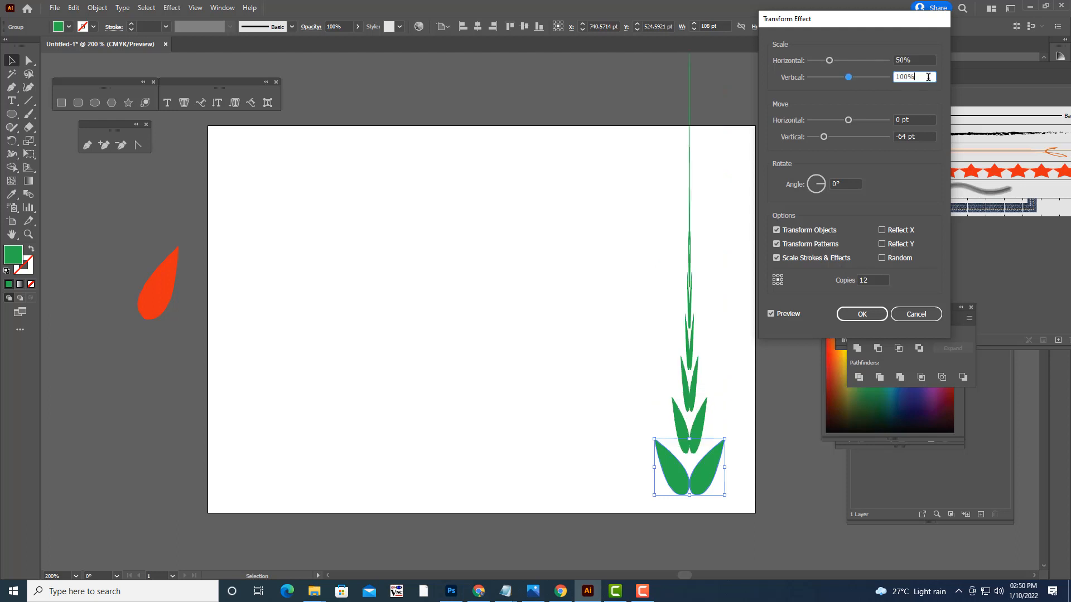
{"action": "left_click_drag", "start_coordinate": [928, 77], "coordinate": [868, 77]}
{"action": "type", "text": "50"}
{"action": "left_click", "coordinate": [918, 60]}
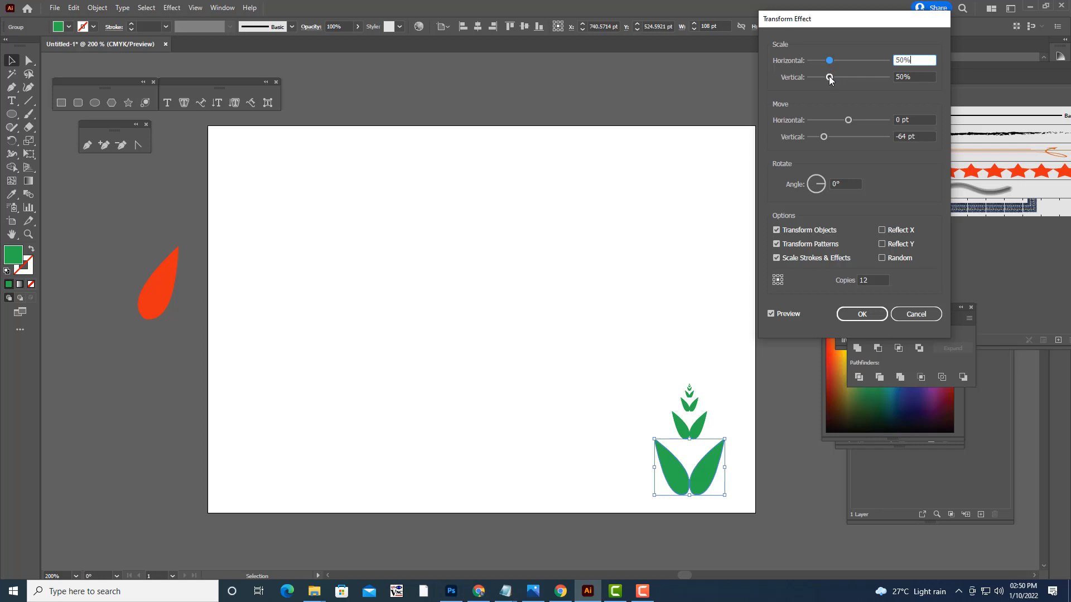
- Set both the horizontal and vertical scale of the leaf copies to 90%
{"action": "left_click_drag", "start_coordinate": [829, 78], "coordinate": [841, 77]}
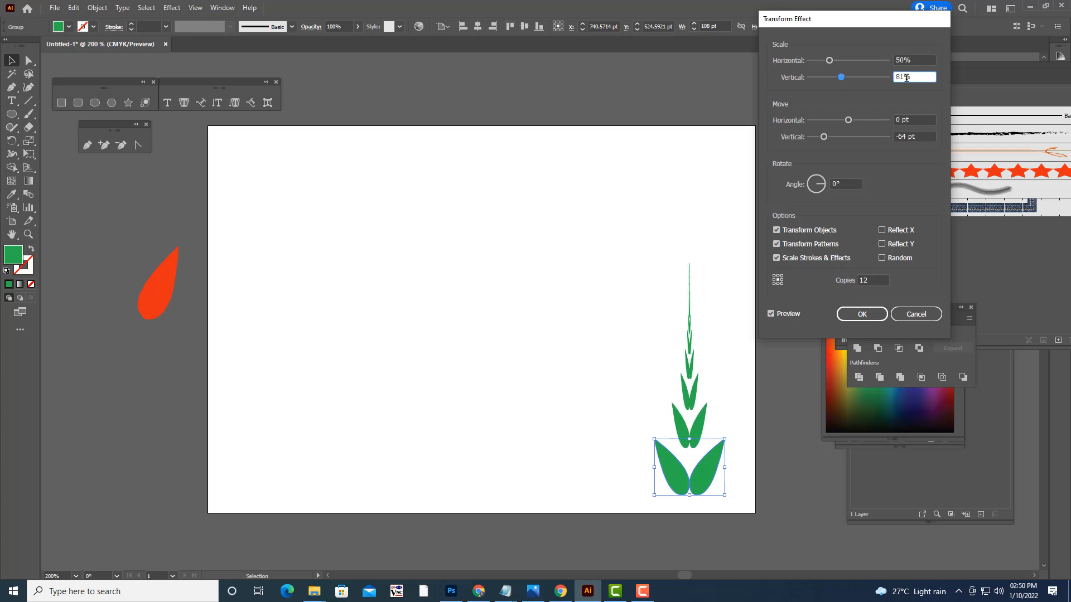
{"action": "left_click_drag", "start_coordinate": [912, 77], "coordinate": [870, 78]}
{"action": "type", "text": "90"}
{"action": "key", "text": "shift+Tab"}
{"action": "type", "text": "90"}
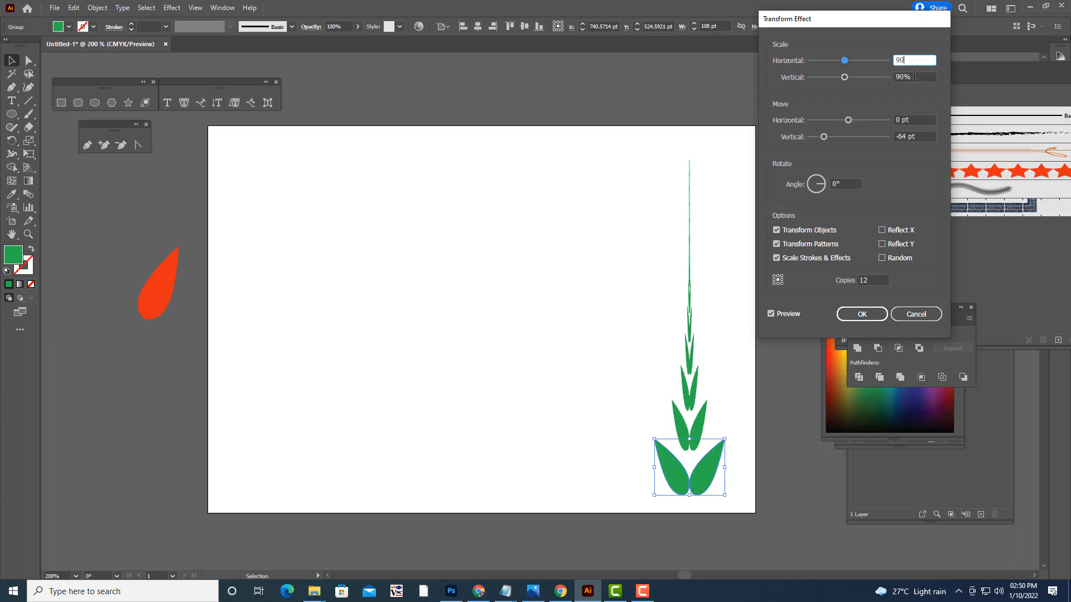
{"action": "left_click", "coordinate": [919, 77]}
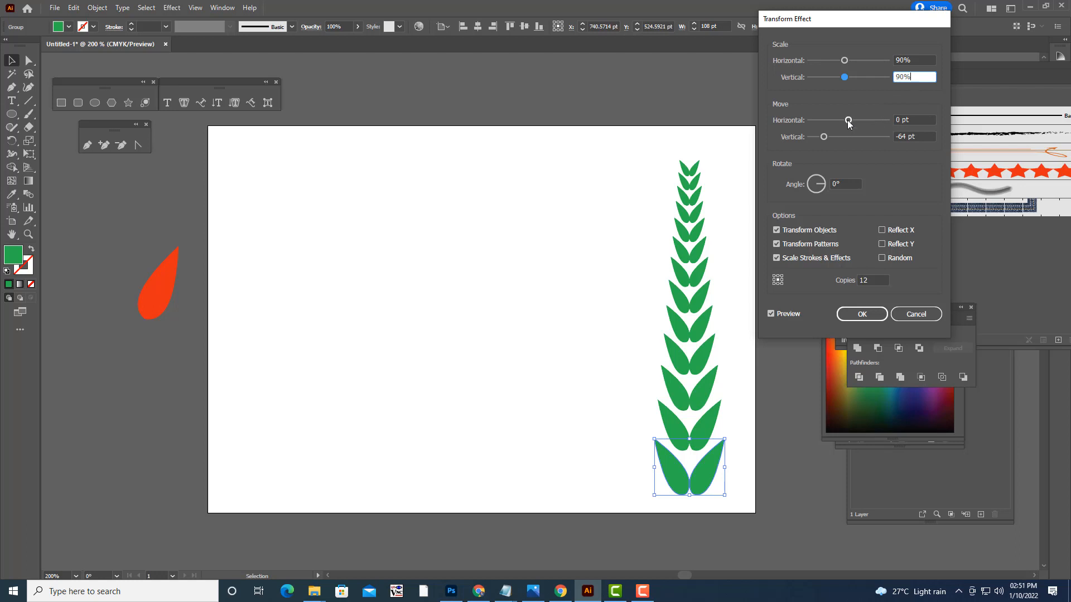
- Try vertical moves of -55 pt and -45 pt for the leaf copies, and return the value to -64 pt
{"action": "left_click_drag", "start_coordinate": [822, 136], "coordinate": [828, 141]}
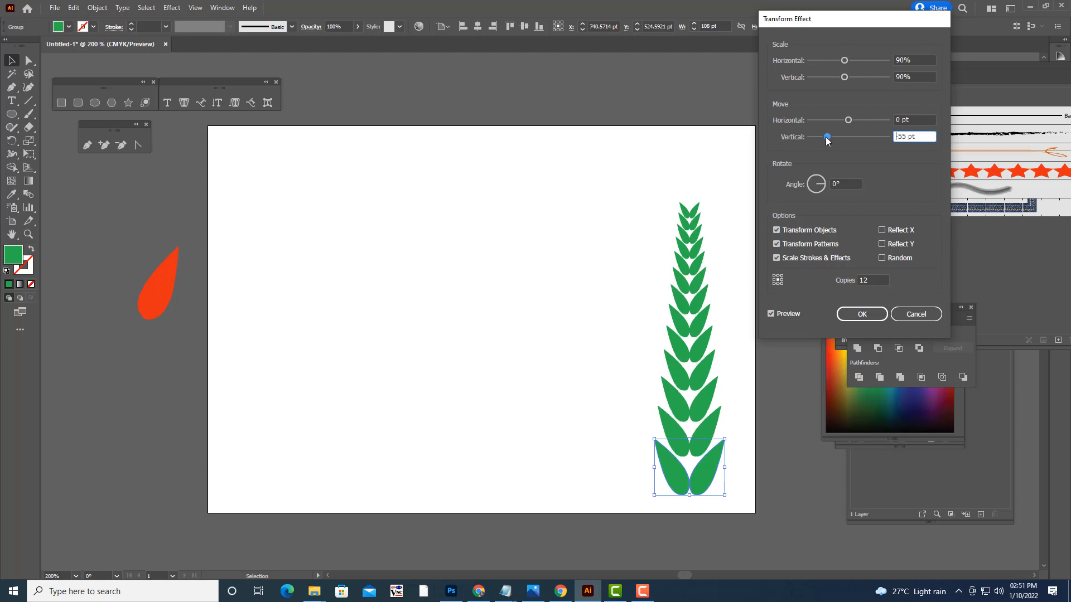
{"action": "left_click_drag", "start_coordinate": [827, 141], "coordinate": [832, 138]}
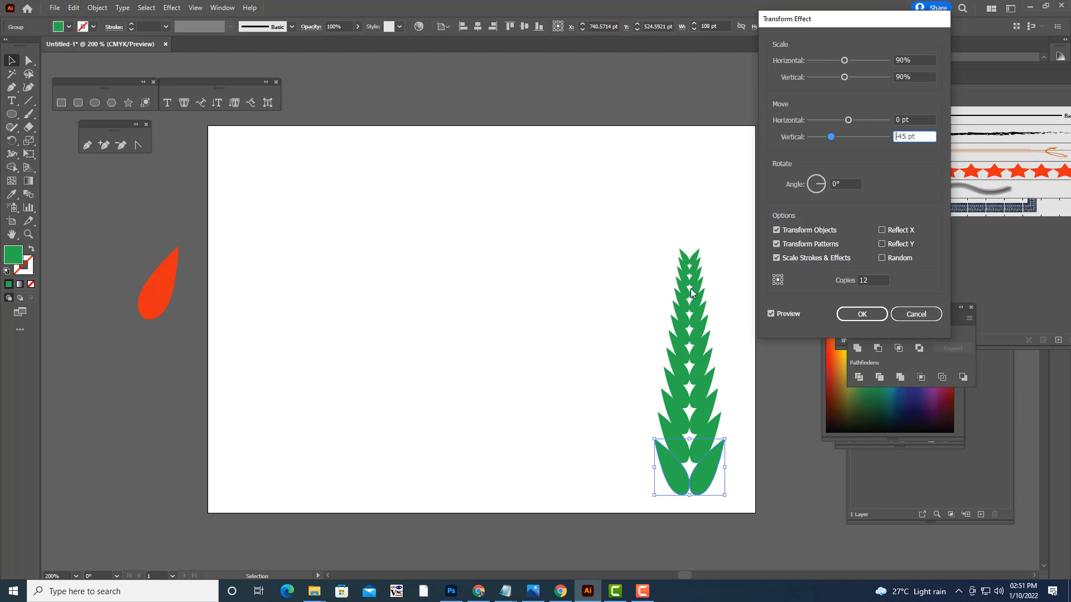
{"action": "left_click_drag", "start_coordinate": [831, 137], "coordinate": [823, 137]}
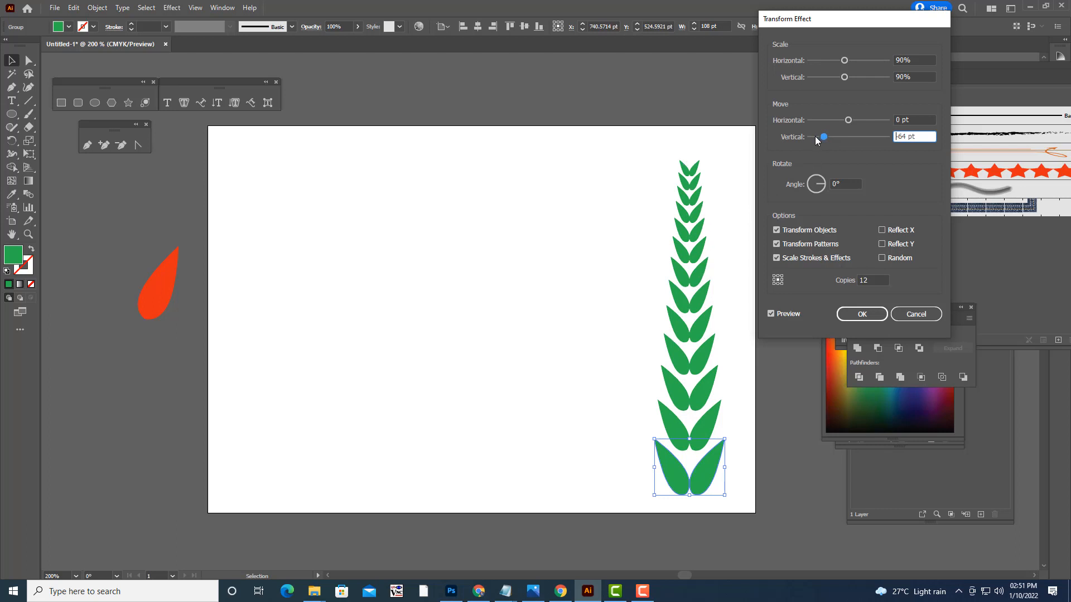
- Apply the Transform effect to the leaf pair and deselect the resulting leaf column
{"action": "left_click_drag", "start_coordinate": [878, 25], "coordinate": [869, 23]}
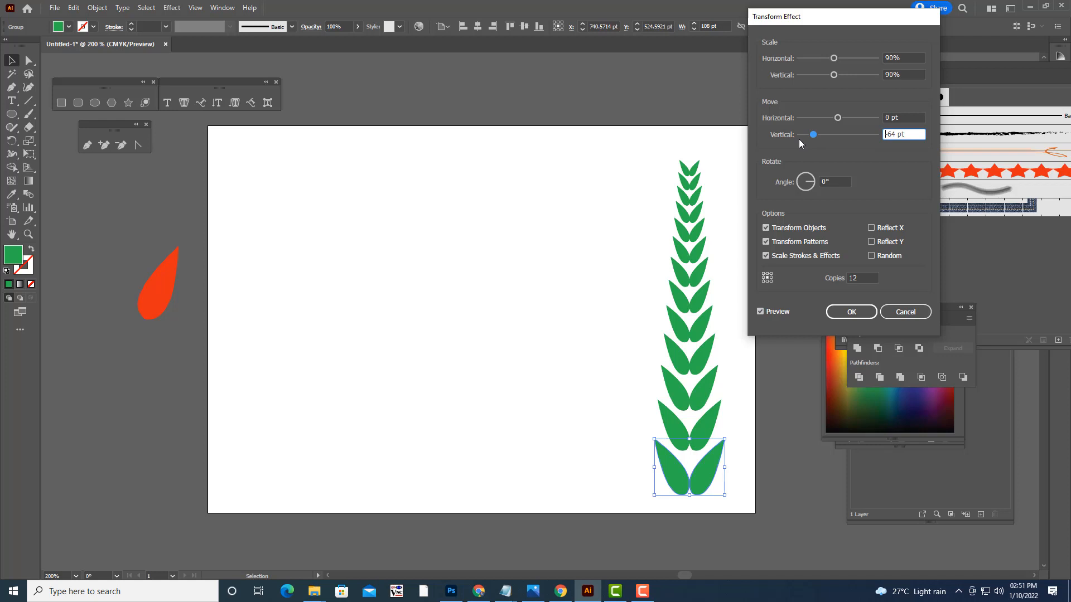
{"action": "left_click", "coordinate": [861, 279]}
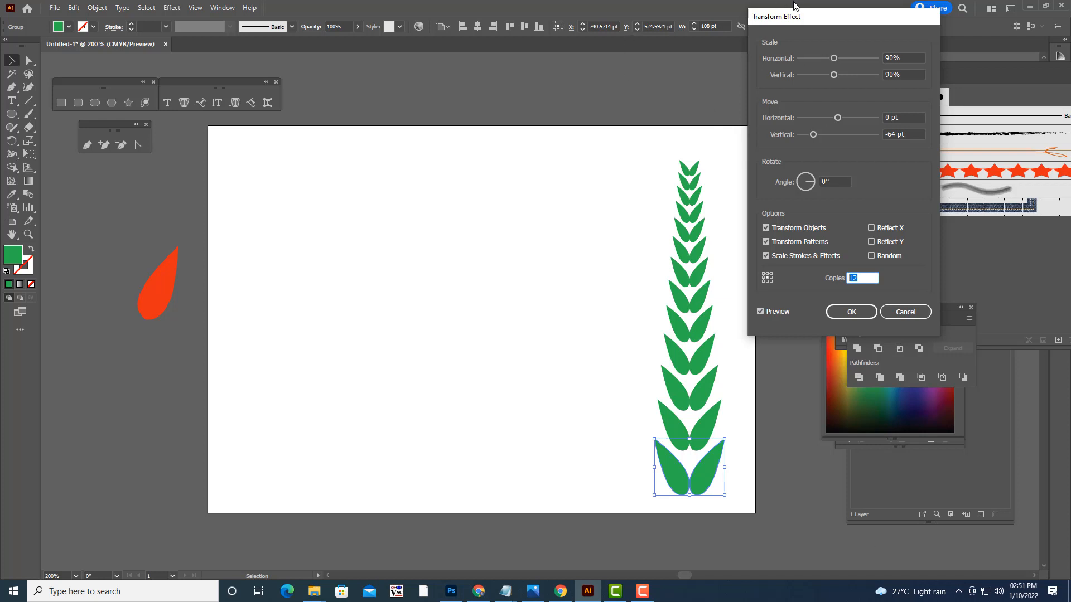
{"action": "left_click_drag", "start_coordinate": [786, 13], "coordinate": [797, 20]}
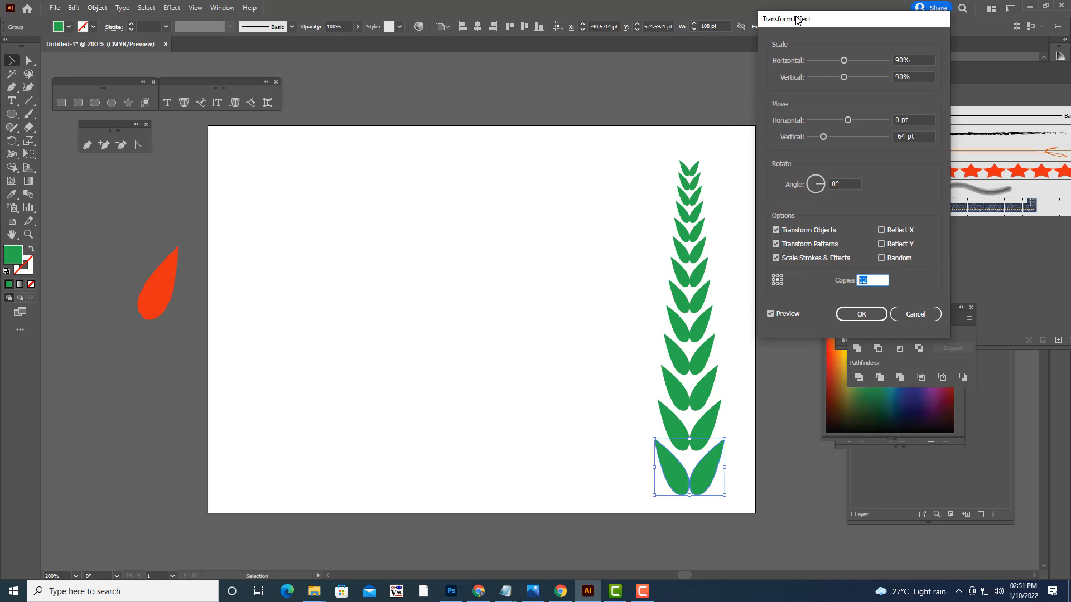
{"action": "left_click", "coordinate": [848, 316]}
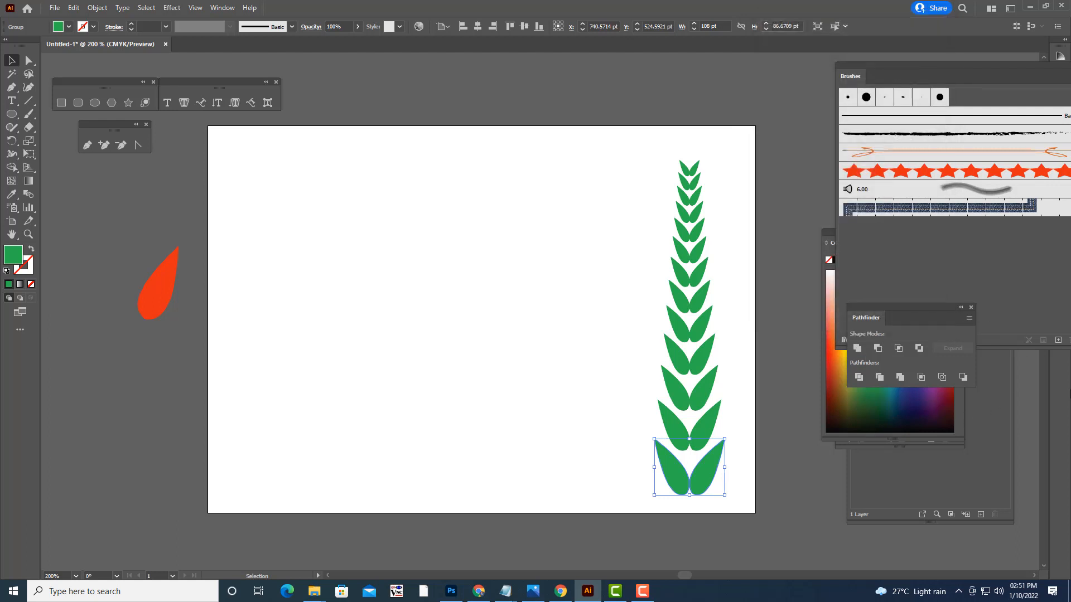
{"action": "left_click", "coordinate": [638, 92]}
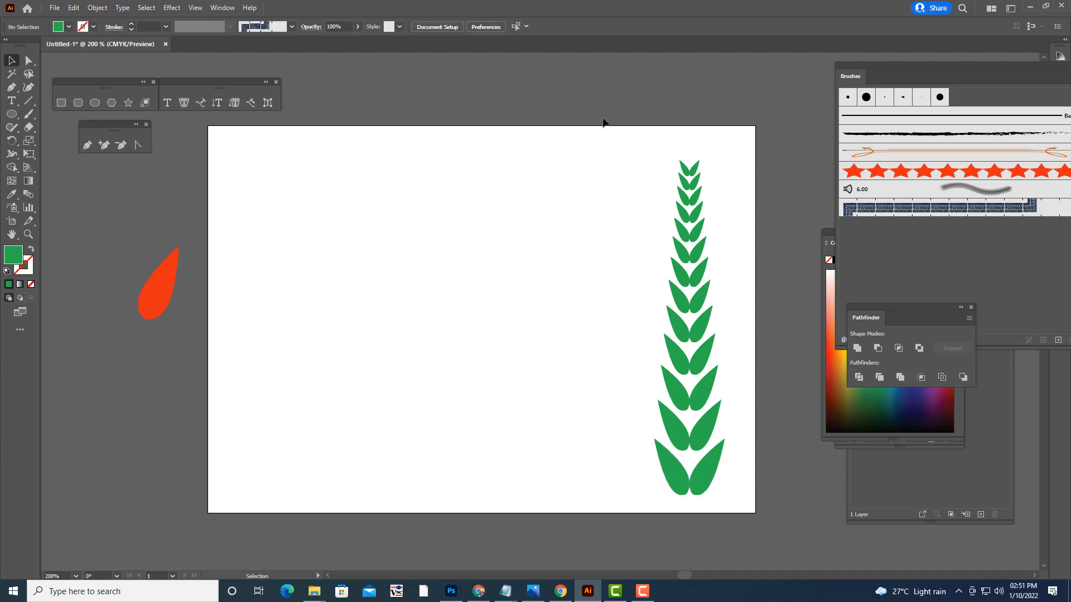
- Move the red petal onto the artboard's upper middle area and shrink it to about 32 pt wide and 61 pt high
{"action": "left_click", "coordinate": [156, 287]}
{"action": "left_click_drag", "start_coordinate": [163, 289], "coordinate": [444, 277]}
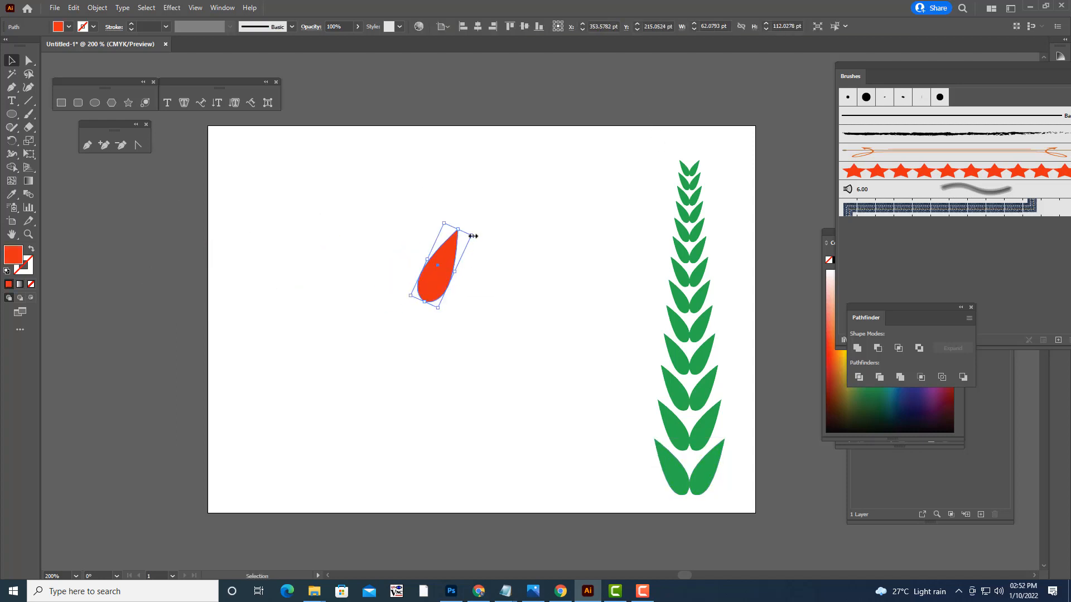
{"action": "left_click_drag", "start_coordinate": [473, 235], "coordinate": [457, 250]}
{"action": "left_click", "coordinate": [11, 194]}
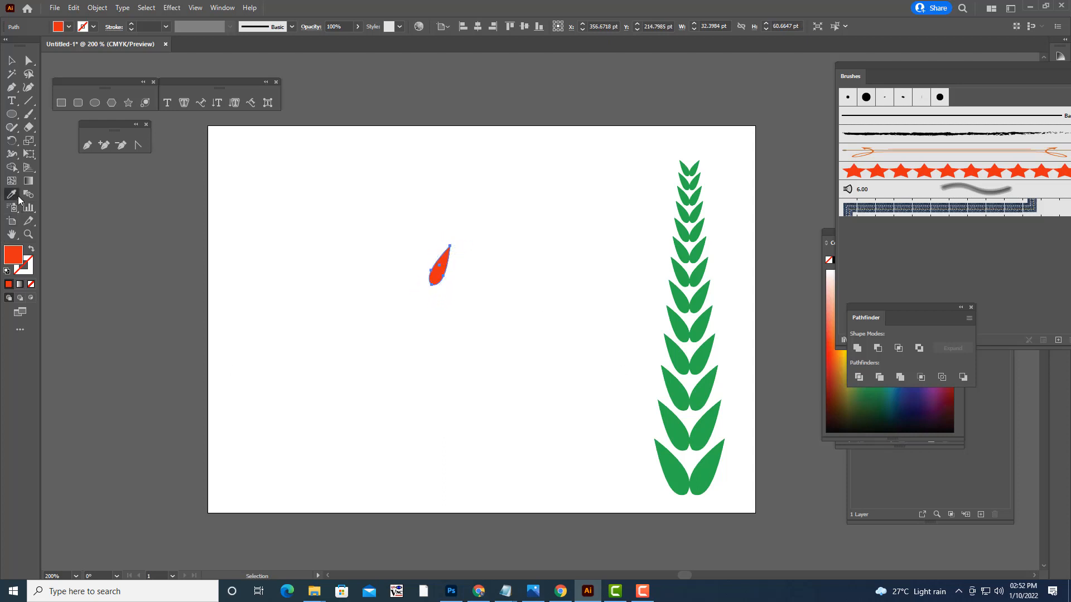
- Recolor the red petal with the green of the leaf column and move it just above the column's tip
{"action": "left_click", "coordinate": [708, 465]}
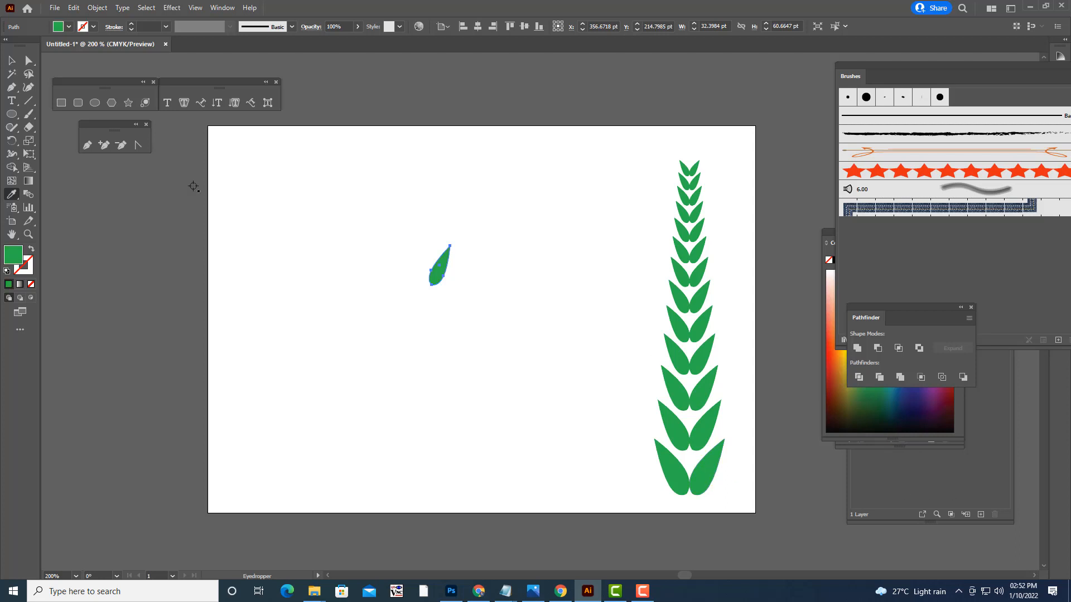
{"action": "left_click", "coordinate": [12, 61]}
{"action": "left_click_drag", "start_coordinate": [436, 240], "coordinate": [712, 120]}
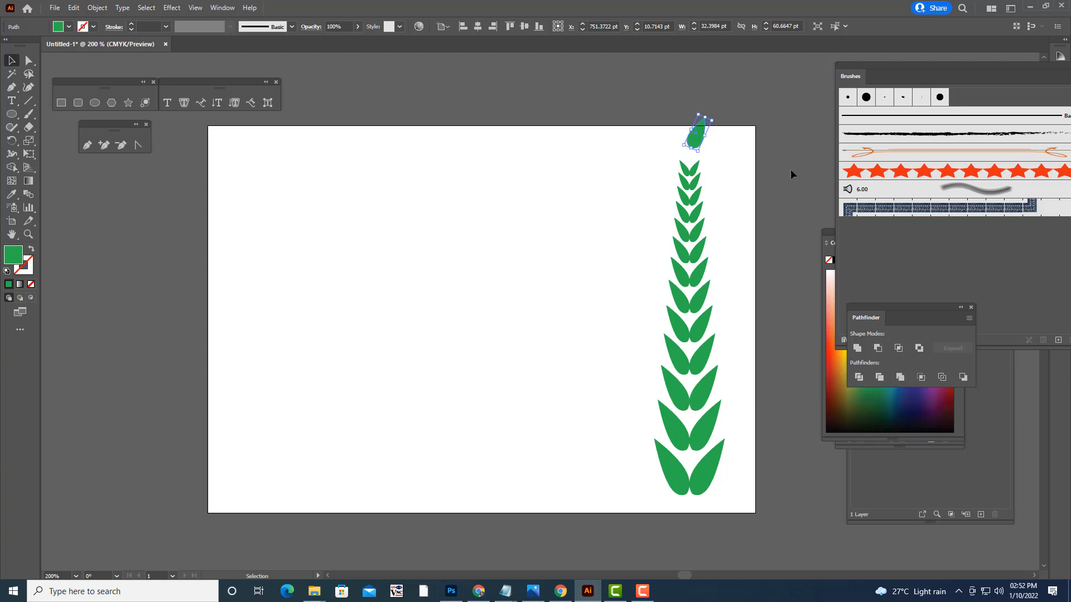
- Shrink the green petal to about 12 pt wide and 27 pt high and set it upright on the leaf column's tip
{"action": "key", "text": "ctrl+="}
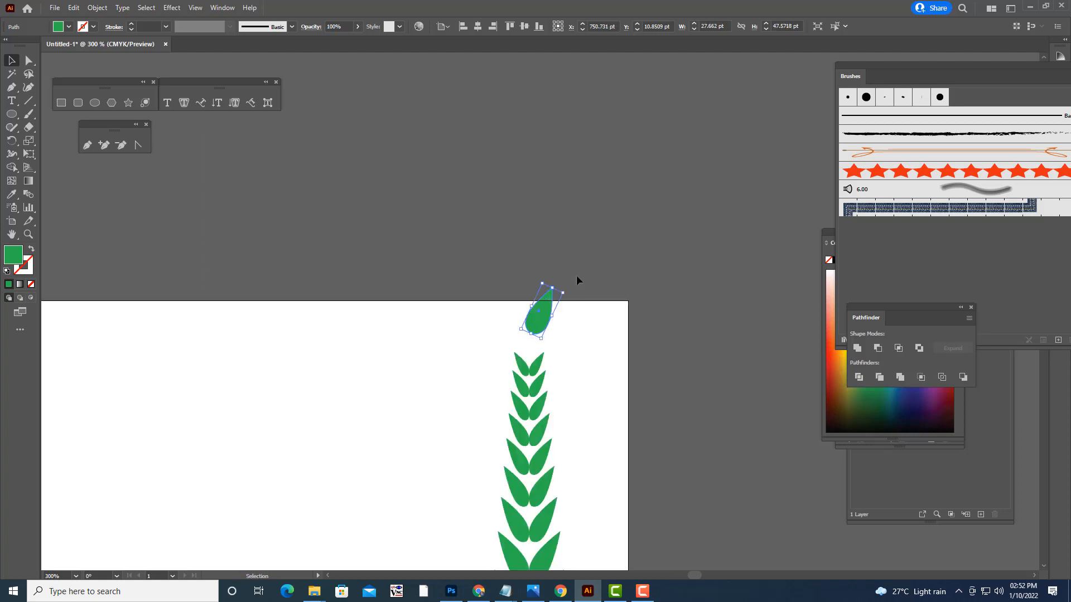
{"action": "left_click_drag", "start_coordinate": [565, 289], "coordinate": [537, 335]}
{"action": "key", "text": "Left"}
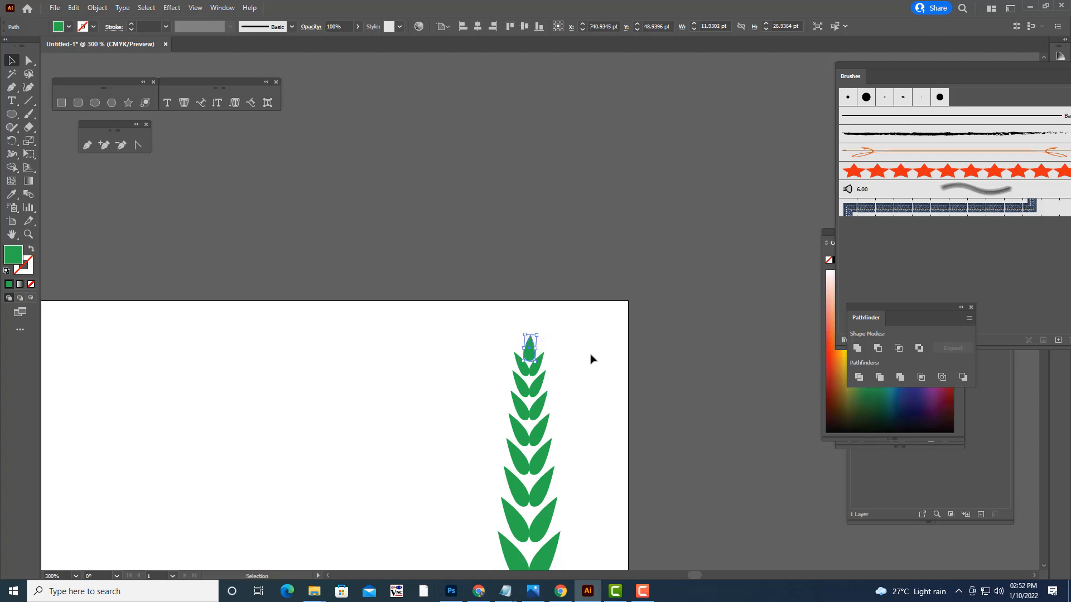
{"action": "left_click", "coordinate": [592, 358]}
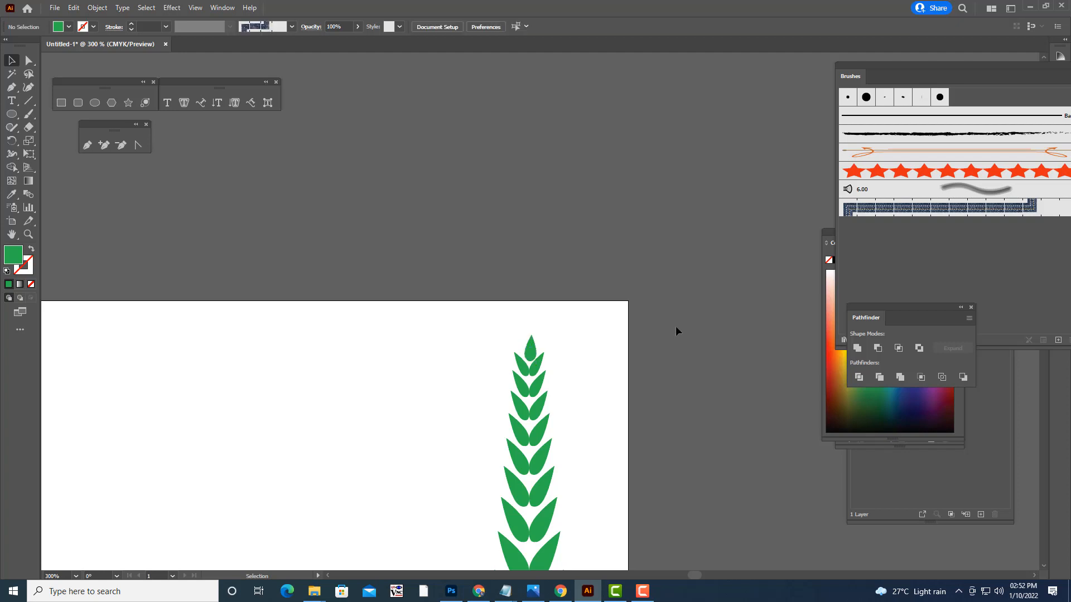
- Fine-tune the tip leaf's rotation and nudge it into line with the center of the leaf column
{"action": "left_click", "coordinate": [531, 347]}
{"action": "key", "text": "ctrl+plus"}
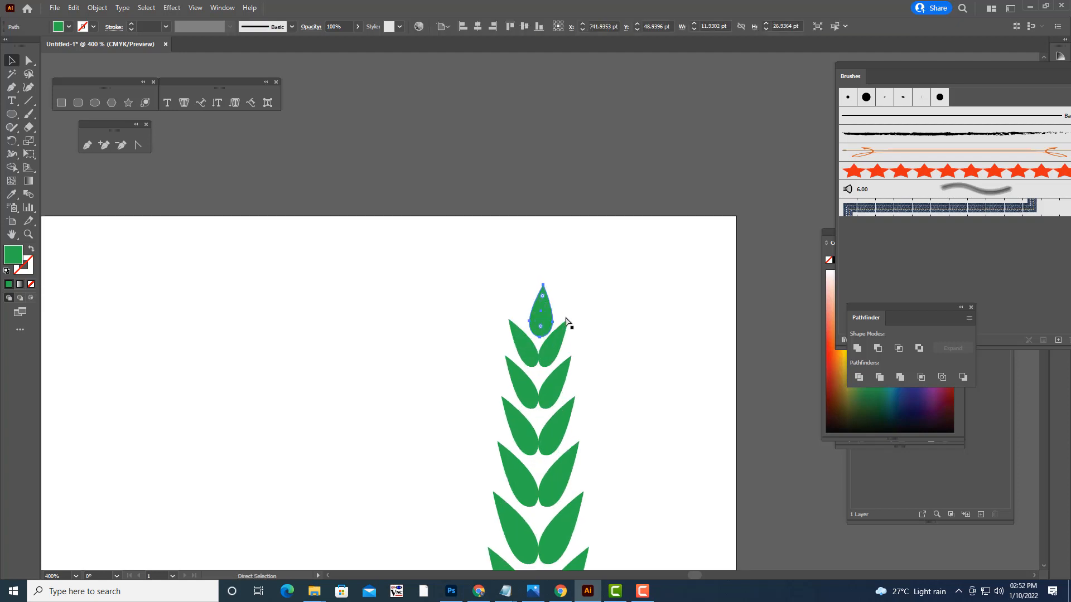
{"action": "key", "text": "ctrl+plus"}
{"action": "left_click_drag", "start_coordinate": [561, 284], "coordinate": [559, 282]}
{"action": "left_click_drag", "start_coordinate": [546, 323], "coordinate": [547, 326]}
{"action": "key", "text": "Left"}
{"action": "key", "text": "Left"}
{"action": "key", "text": "Right"}
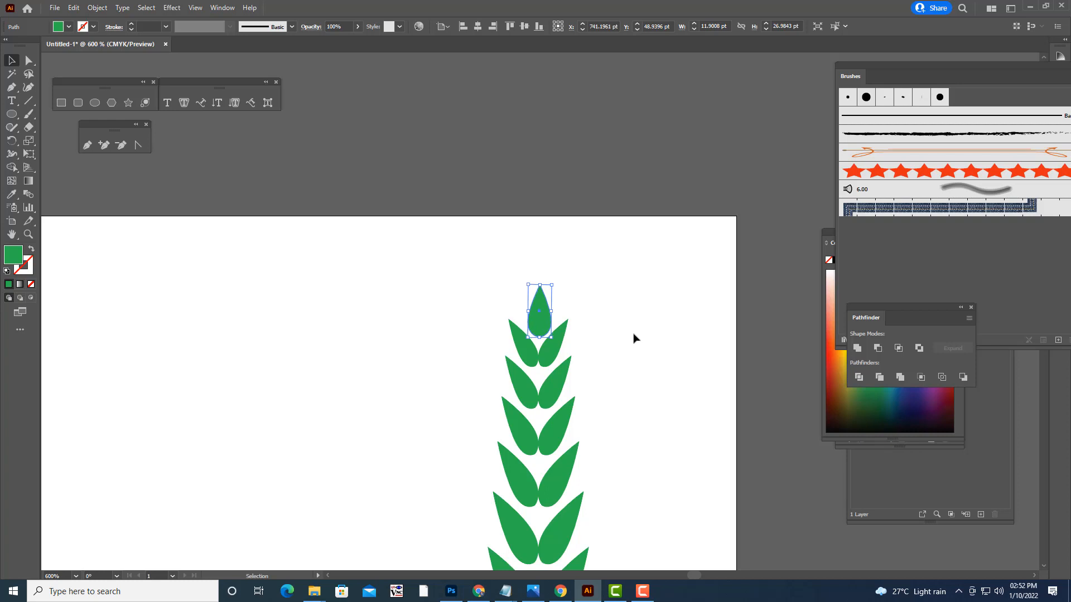
{"action": "key", "text": "Down"}
{"action": "key", "text": "Left"}
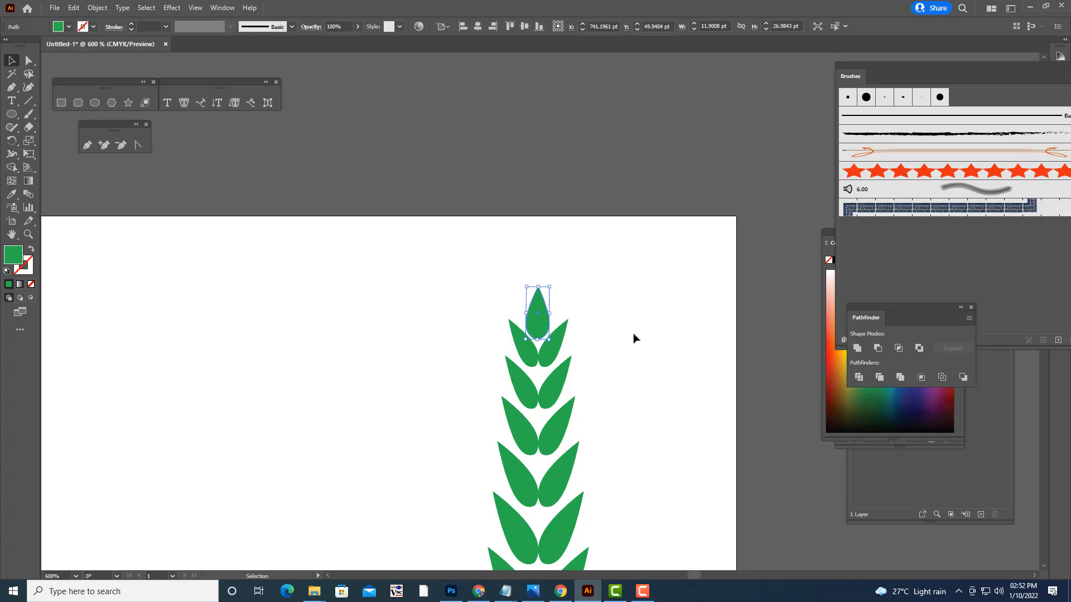
{"action": "left_click", "coordinate": [626, 325]}
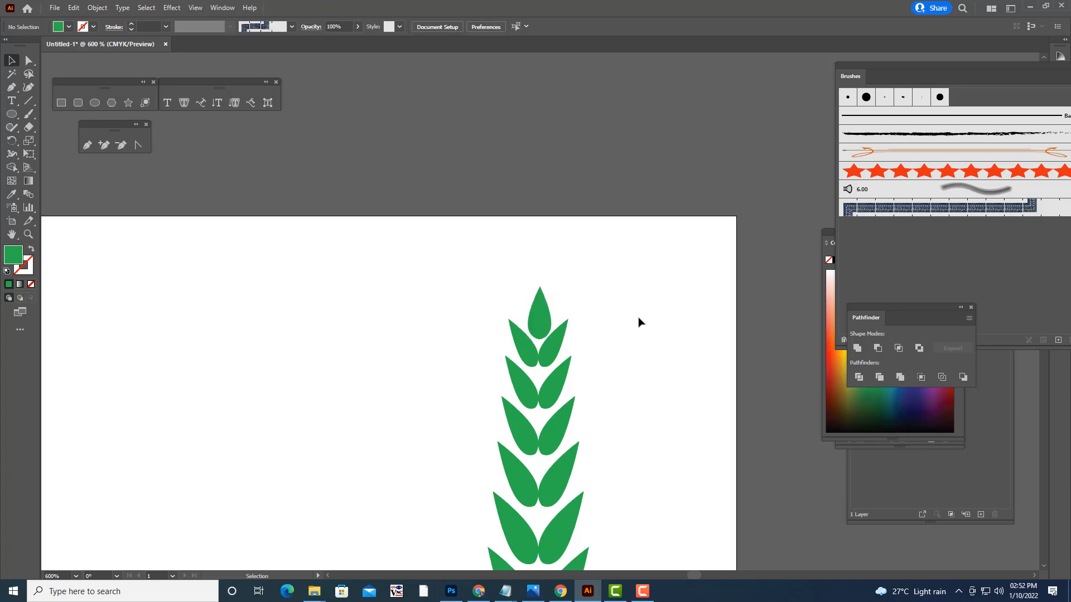
- Expand the appearance of the bottom leaf pair so its Transform effect copies become real shapes
{"action": "key", "text": "ctrl+minus"}
{"action": "key", "text": "ctrl+minus"}
{"action": "key", "text": "ctrl+minus"}
{"action": "key", "text": "ctrl+minus"}
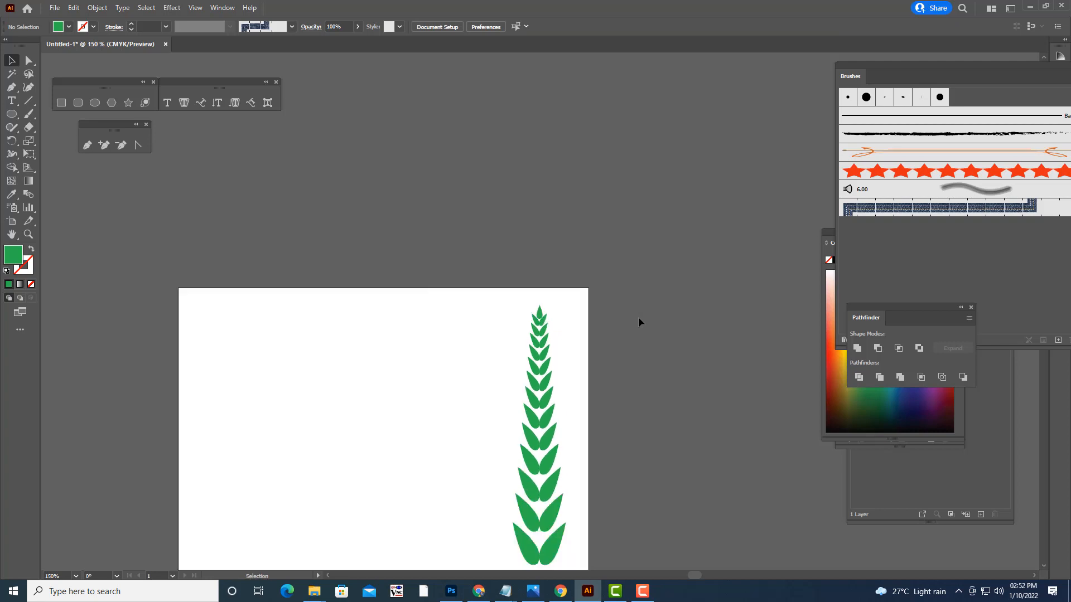
{"action": "scroll", "coordinate": [638, 317], "scroll_direction": "down", "scroll_amount": 3}
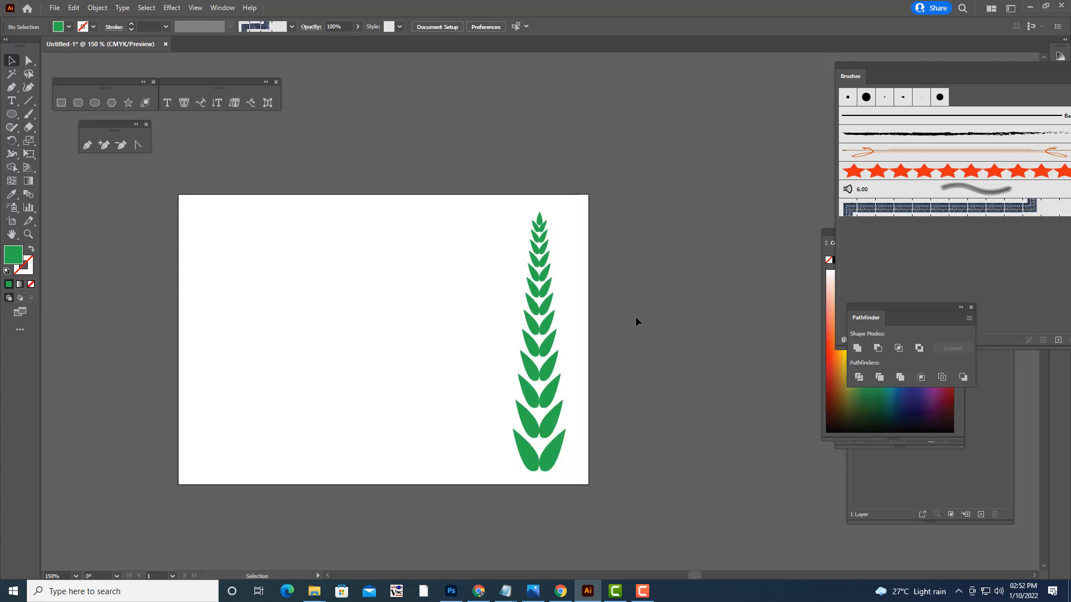
{"action": "left_click", "coordinate": [550, 301]}
{"action": "left_click_drag", "start_coordinate": [471, 249], "coordinate": [628, 423]}
{"action": "left_click", "coordinate": [554, 457]}
{"action": "left_click", "coordinate": [557, 425]}
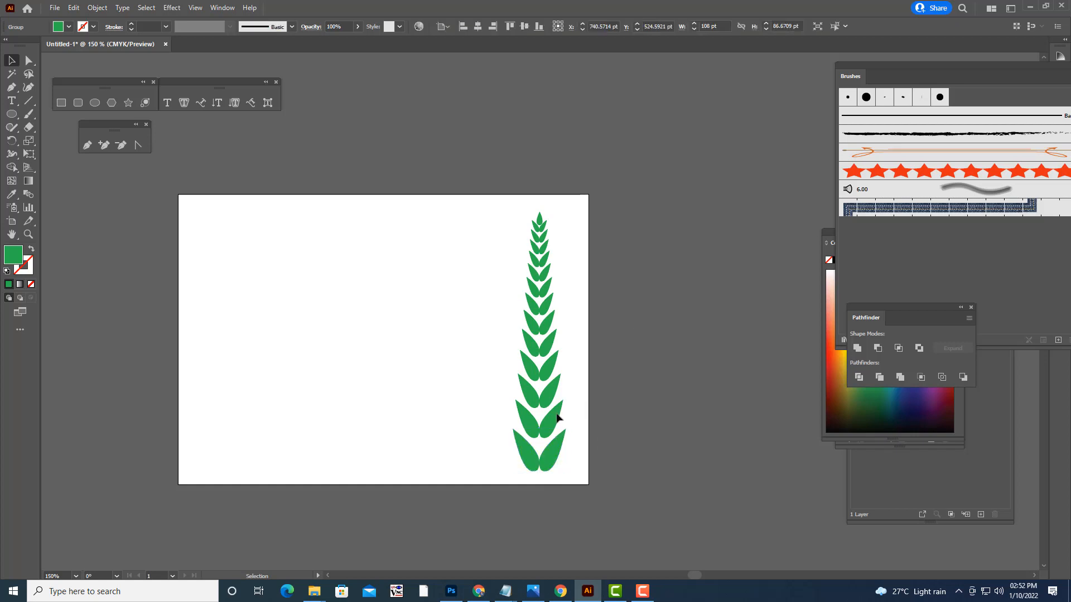
{"action": "left_click", "coordinate": [557, 456]}
{"action": "left_click", "coordinate": [97, 8]}
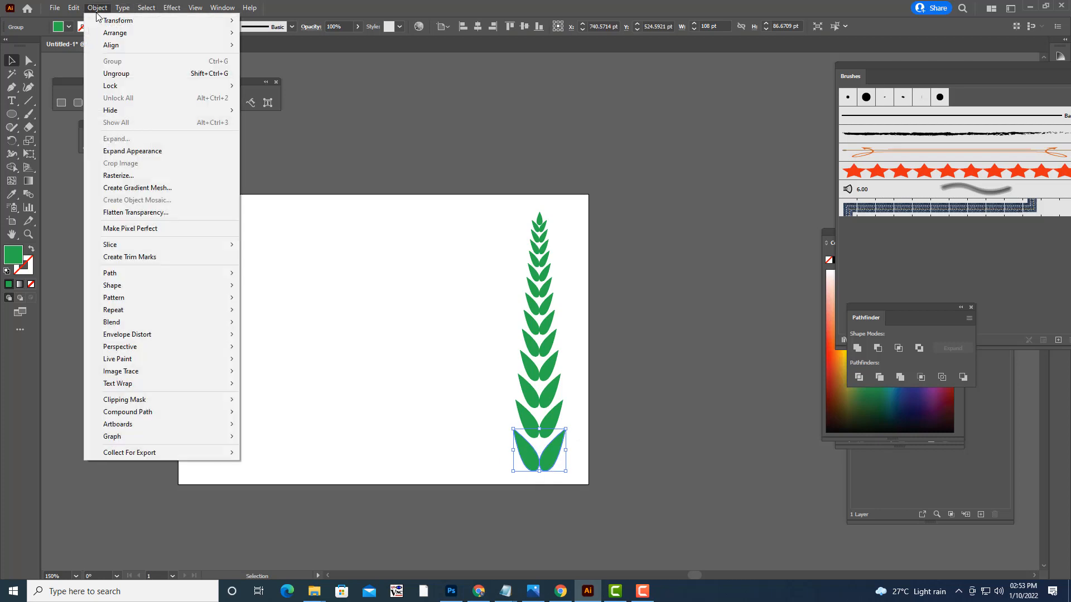
{"action": "left_click", "coordinate": [139, 154]}
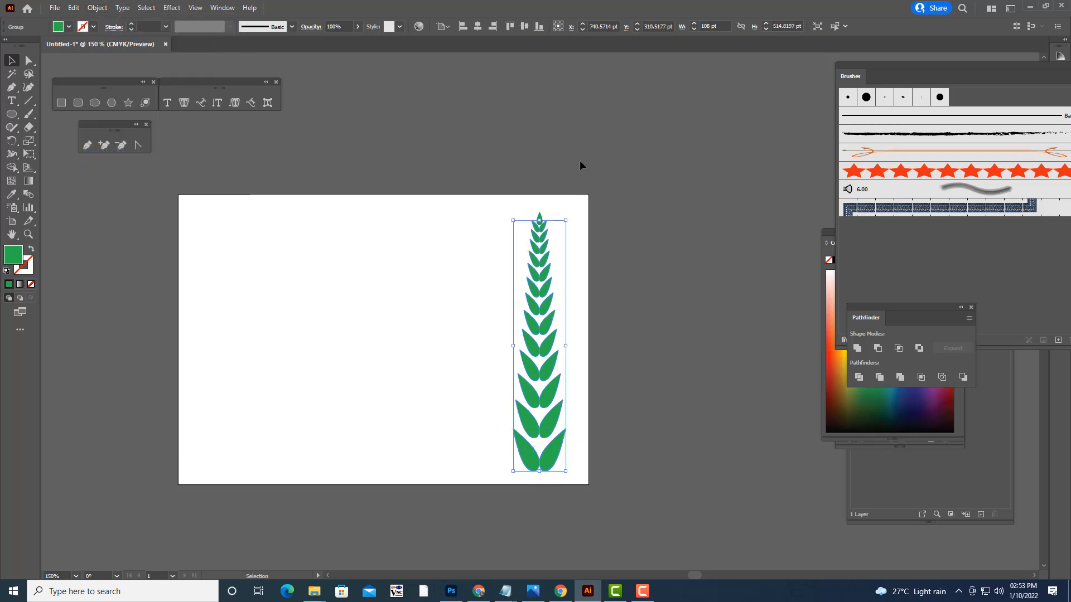
- Group the tip leaf together with the expanded leaf column
{"action": "left_click", "coordinate": [590, 505]}
{"action": "left_click", "coordinate": [552, 334]}
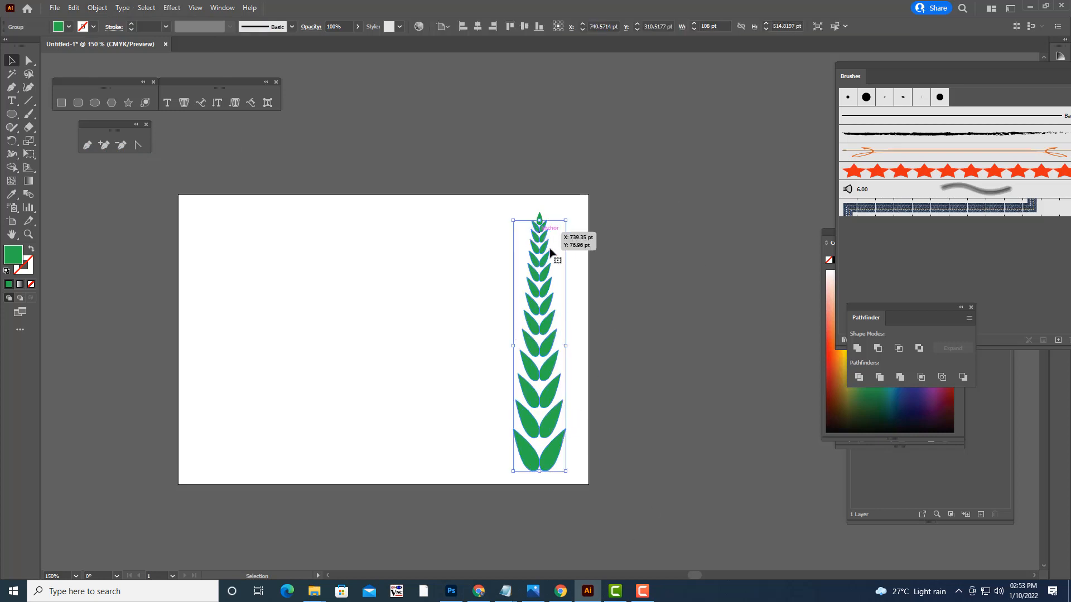
{"action": "left_click_drag", "start_coordinate": [508, 200], "coordinate": [577, 488]}
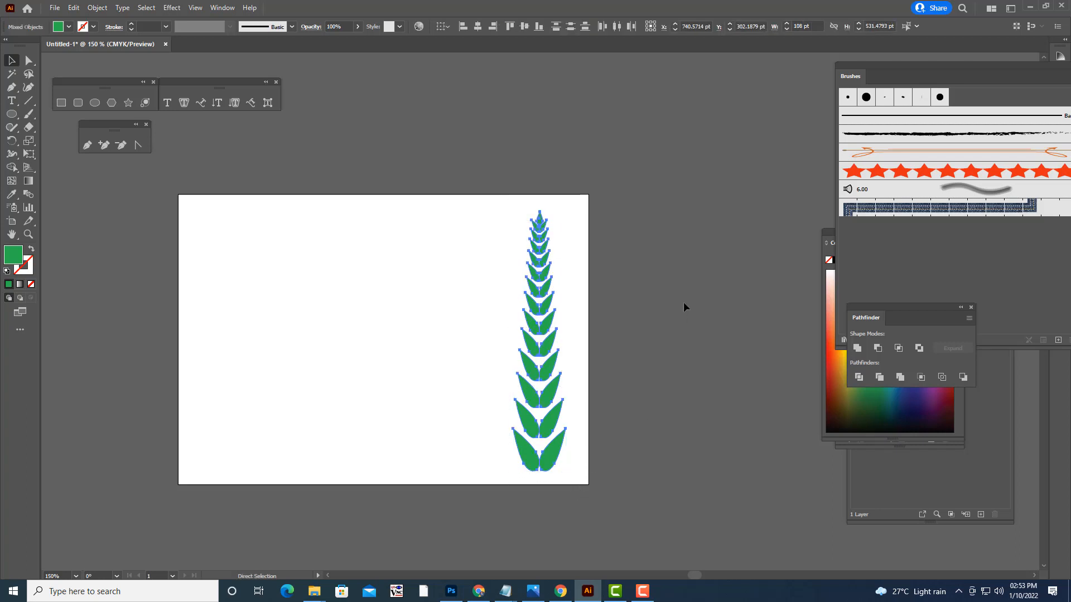
{"action": "key", "text": "ctrl+g"}
{"action": "left_click", "coordinate": [687, 267]}
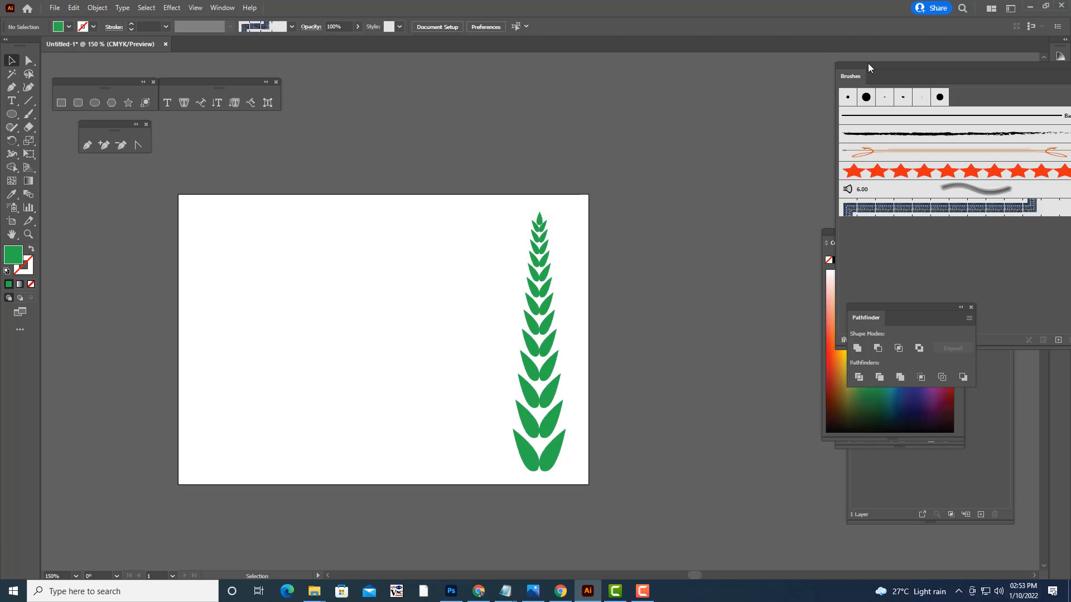
- Create an Art Brush from the grouped leaf column and name it LEAF
{"action": "mouse_move", "coordinate": [867, 63]}
{"action": "left_mouse_down"}
{"action": "mouse_move", "coordinate": [765, 73]}
{"action": "mouse_move", "coordinate": [776, 67]}
{"action": "left_mouse_up"}
{"action": "left_click", "coordinate": [542, 349]}
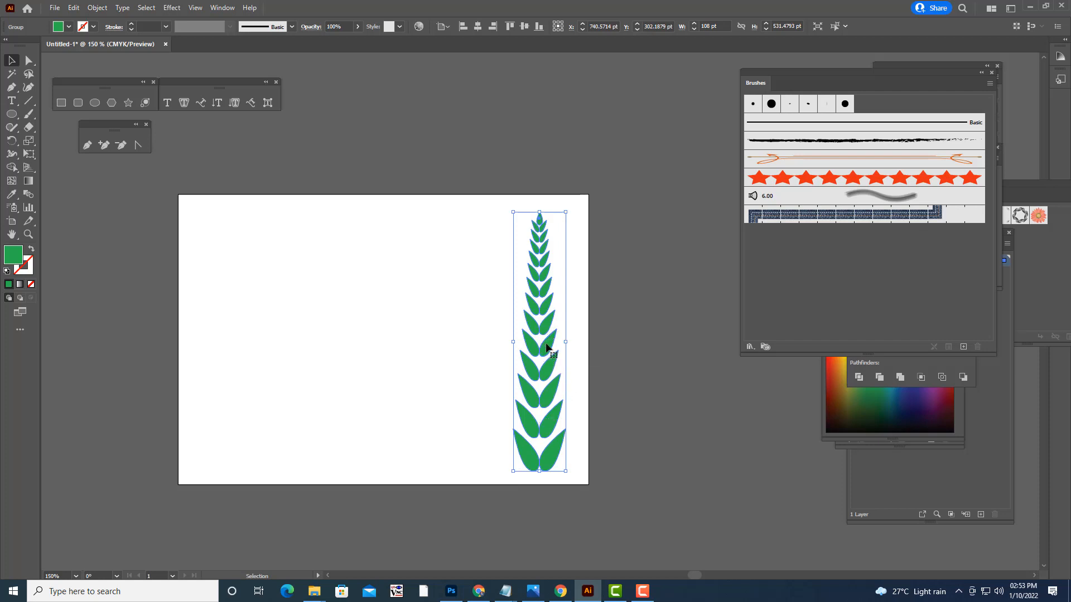
{"action": "left_click_drag", "start_coordinate": [545, 354], "coordinate": [784, 283]}
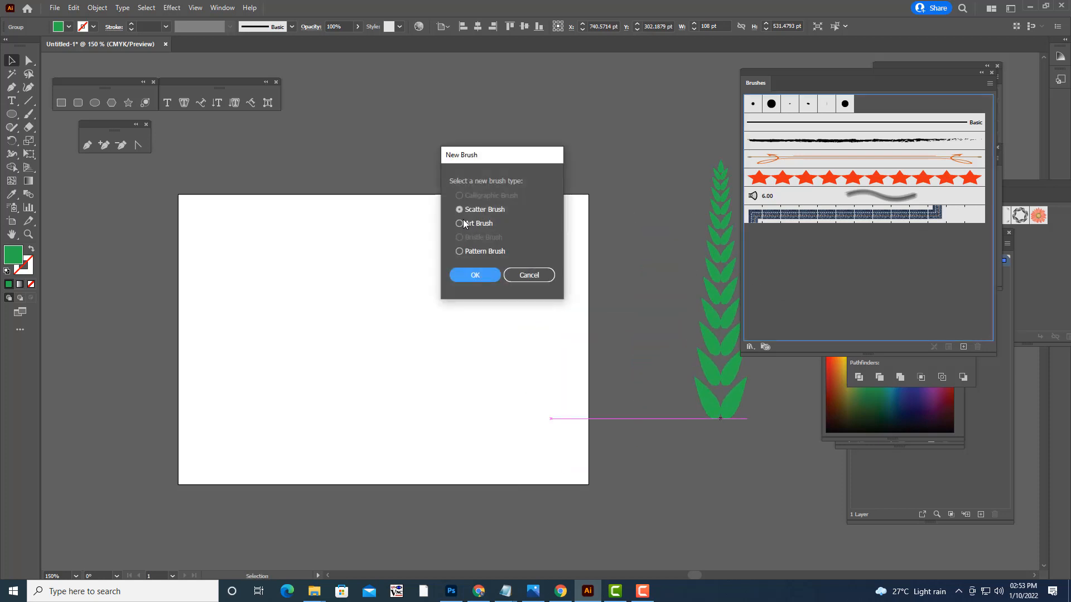
{"action": "left_click", "coordinate": [467, 225]}
{"action": "left_click", "coordinate": [474, 275]}
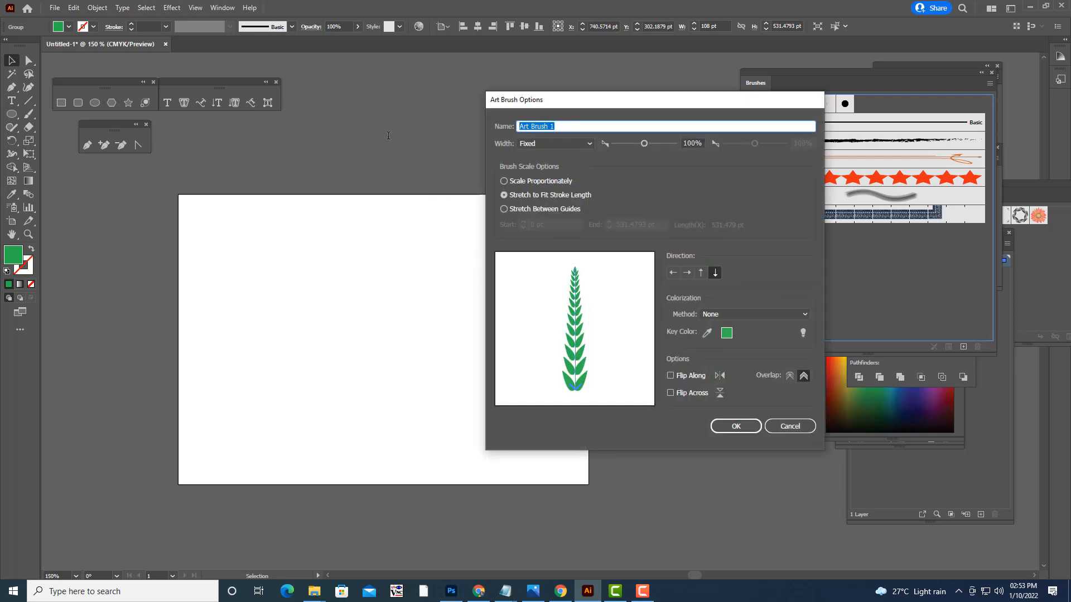
{"action": "type", "text": "LEAF"}
{"action": "left_click", "coordinate": [735, 426]}
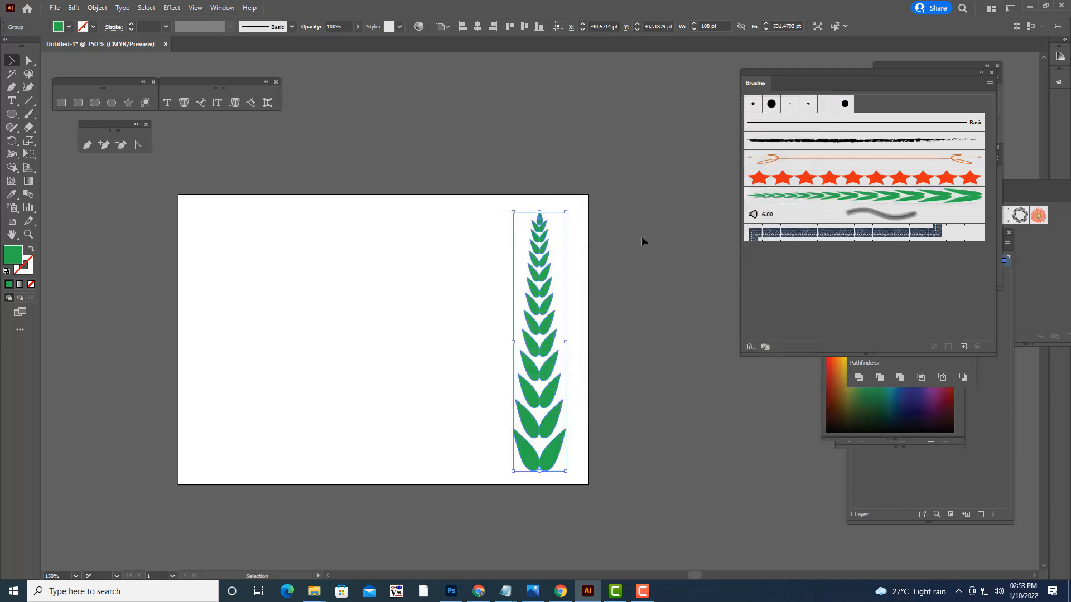
- Delete the original leaf column from the artboard
{"action": "left_click", "coordinate": [643, 241]}
{"action": "left_click", "coordinate": [551, 347]}
{"action": "key", "text": "Delete"}
- Draw a circle about 450 pt in diameter near the middle of the artboard
{"action": "left_click_drag", "start_coordinate": [524, 294], "coordinate": [612, 251]}
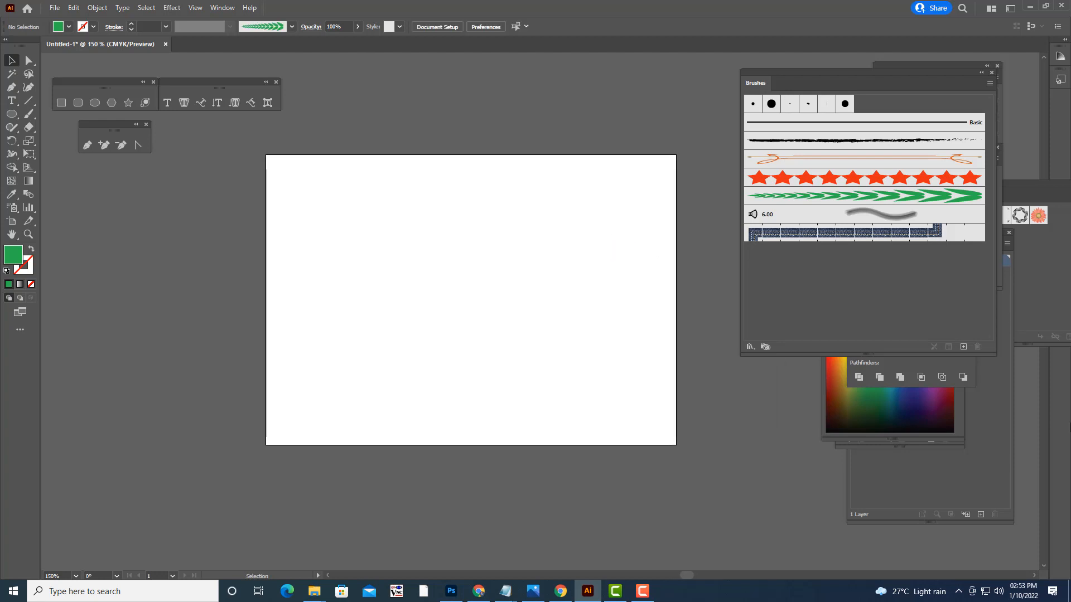
{"action": "left_click", "coordinate": [95, 103]}
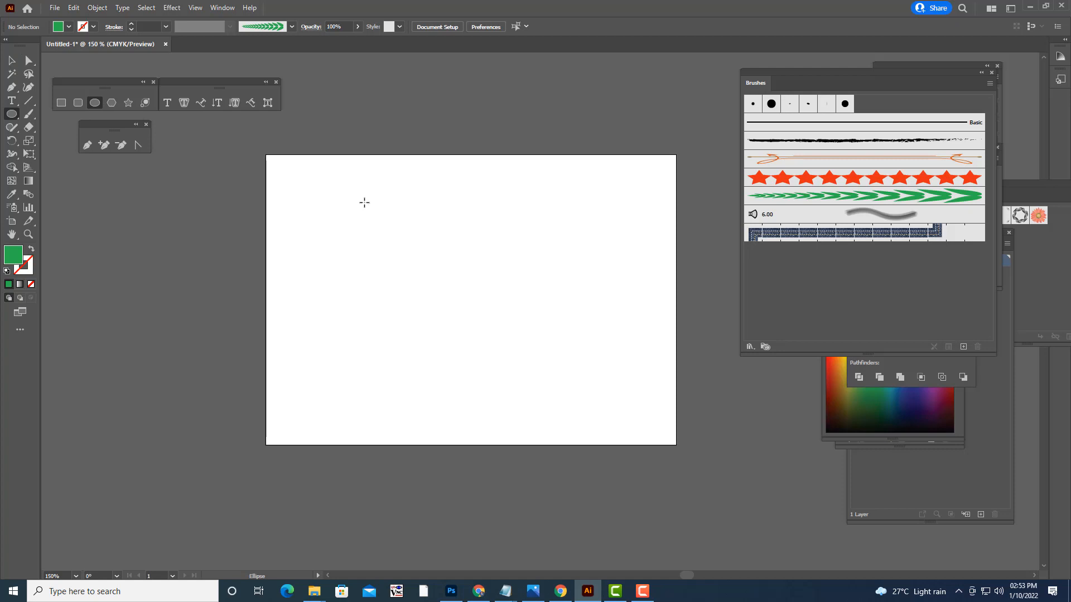
{"action": "left_click_drag", "start_coordinate": [353, 191], "coordinate": [600, 407]}
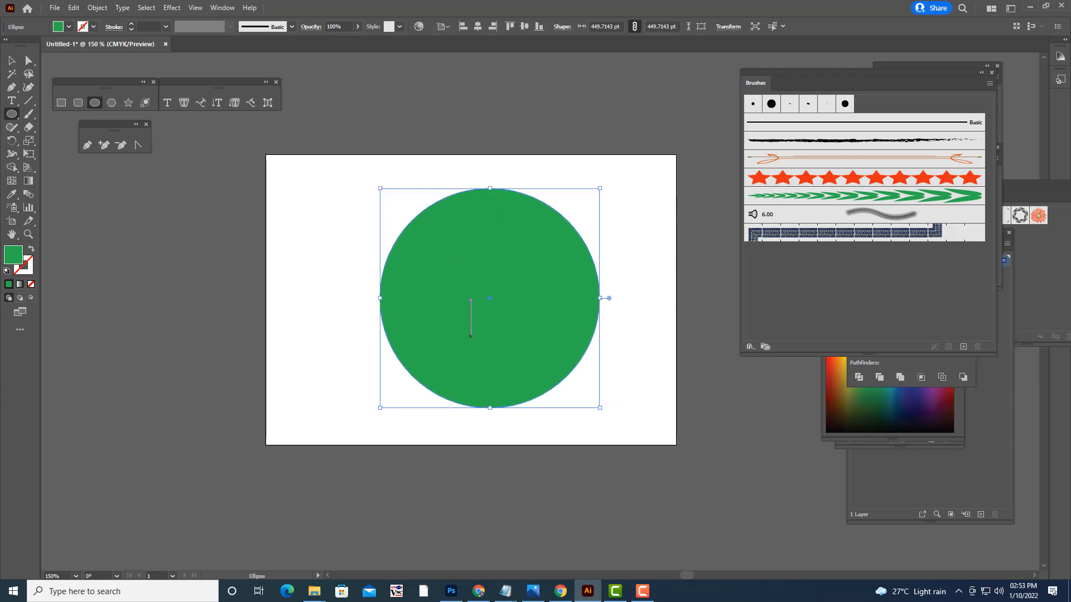
{"action": "left_click", "coordinate": [13, 60]}
{"action": "left_click", "coordinate": [514, 96]}
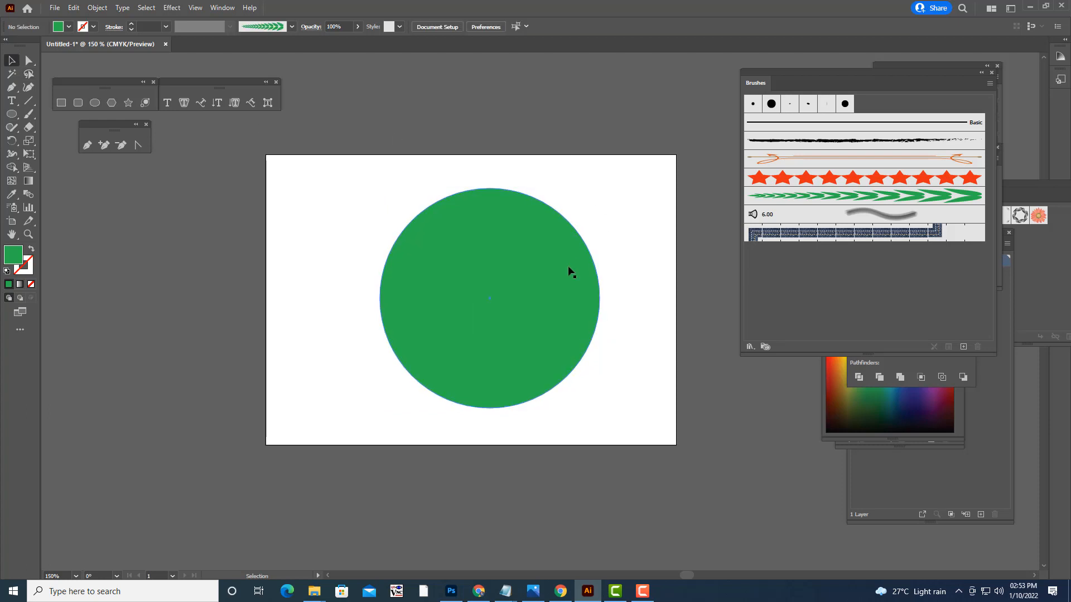
{"action": "left_click", "coordinate": [562, 279]}
{"action": "left_click_drag", "start_coordinate": [561, 277], "coordinate": [558, 276]}
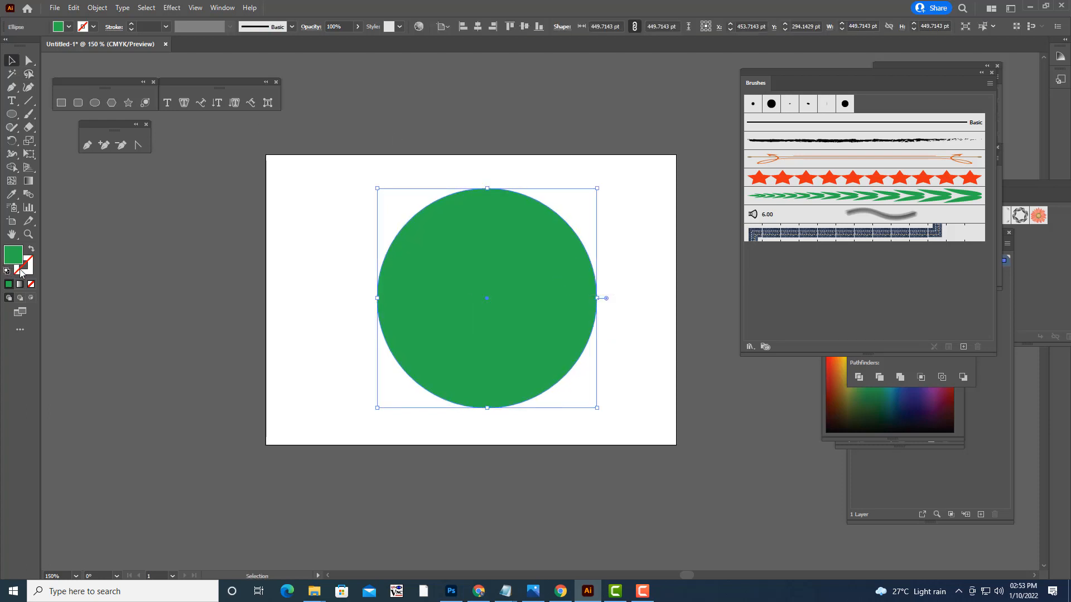
- Give the circle a black stroke and remove its green fill
{"action": "double_click", "coordinate": [21, 268]}
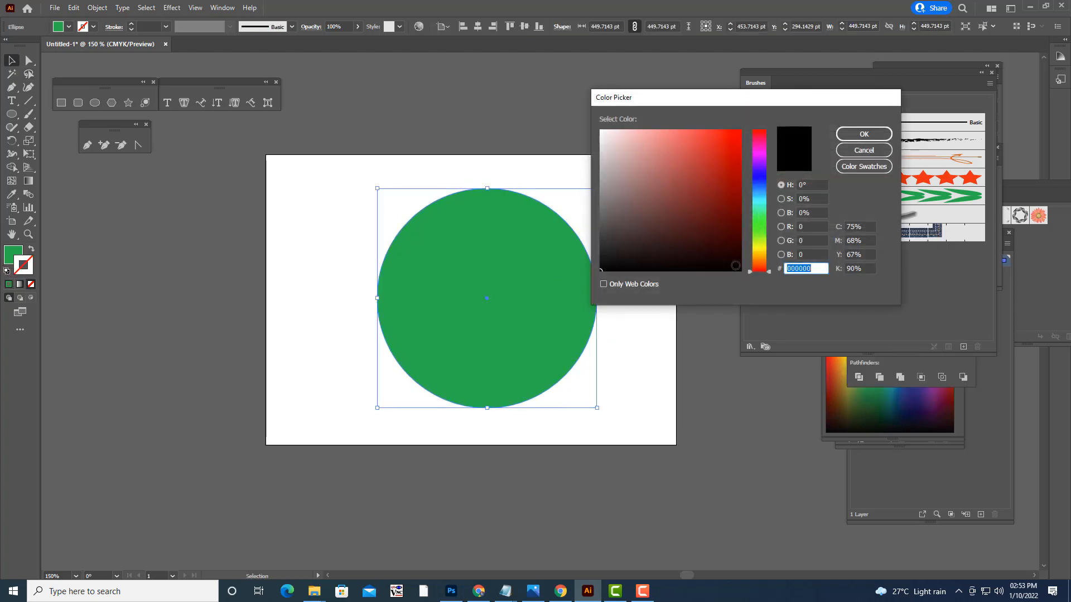
{"action": "left_click", "coordinate": [735, 265]}
{"action": "left_click", "coordinate": [865, 137]}
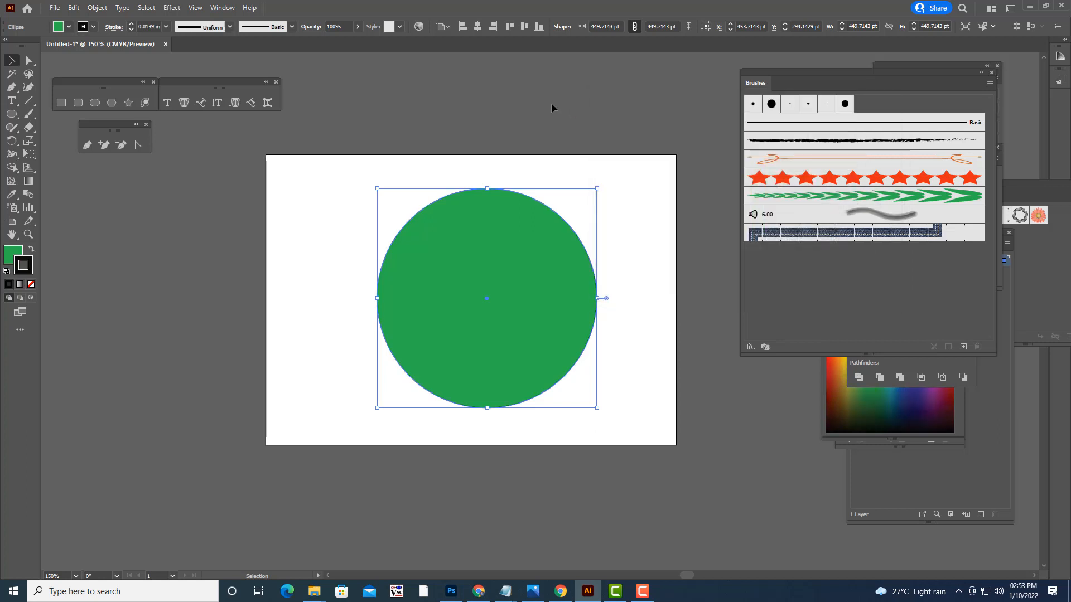
{"action": "left_click", "coordinate": [551, 102]}
{"action": "left_click", "coordinate": [506, 273]}
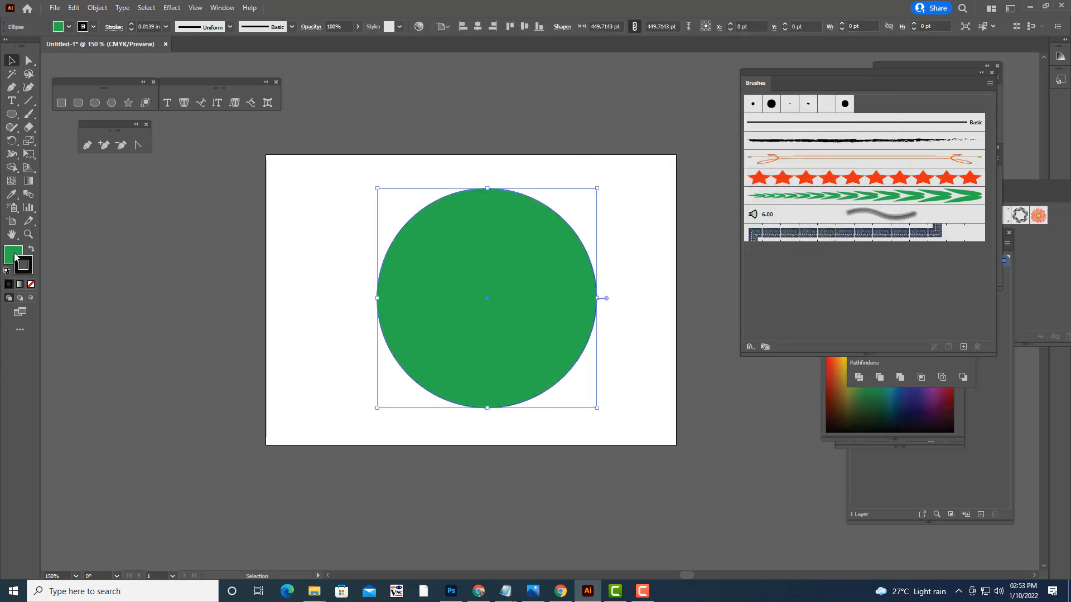
{"action": "left_click", "coordinate": [15, 255]}
{"action": "left_click", "coordinate": [32, 284]}
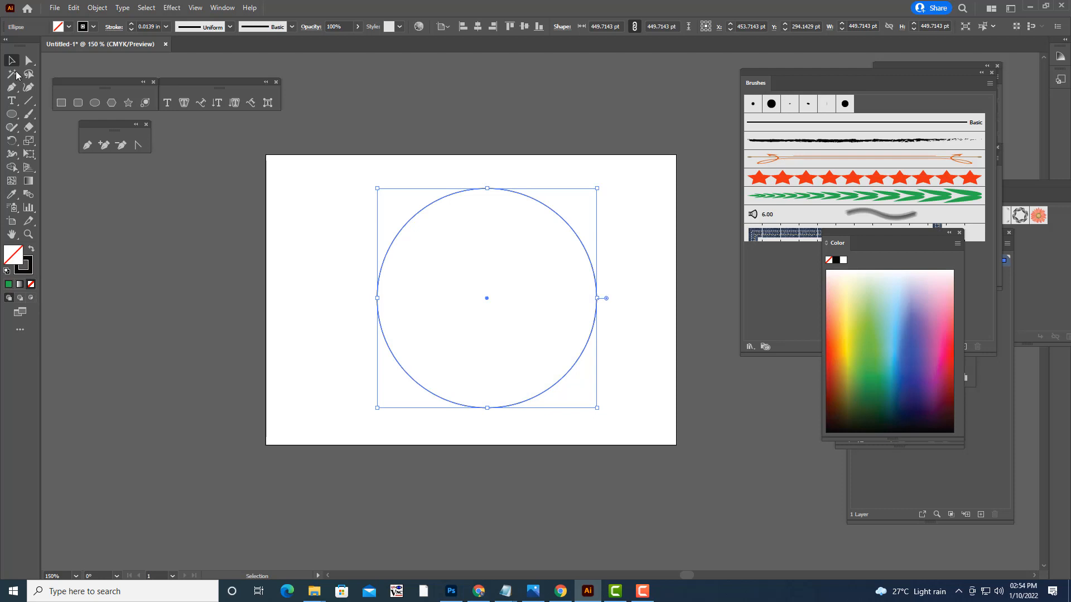
- Cut the circle's path at its top and bottom anchor points to split it into two halves
{"action": "left_click", "coordinate": [29, 60]}
{"action": "left_click", "coordinate": [445, 189]}
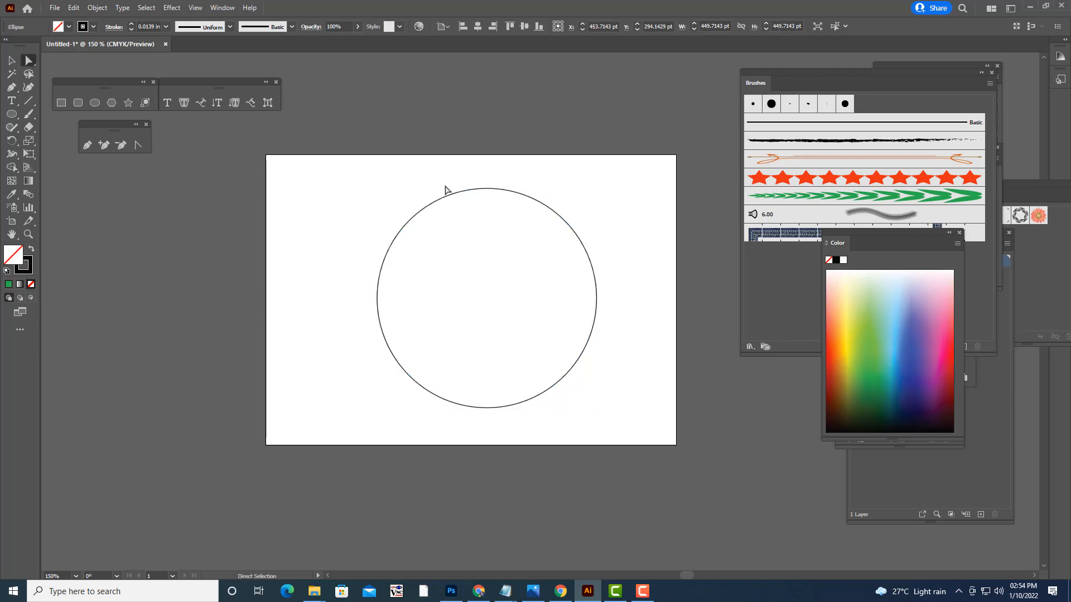
{"action": "left_click", "coordinate": [487, 189]}
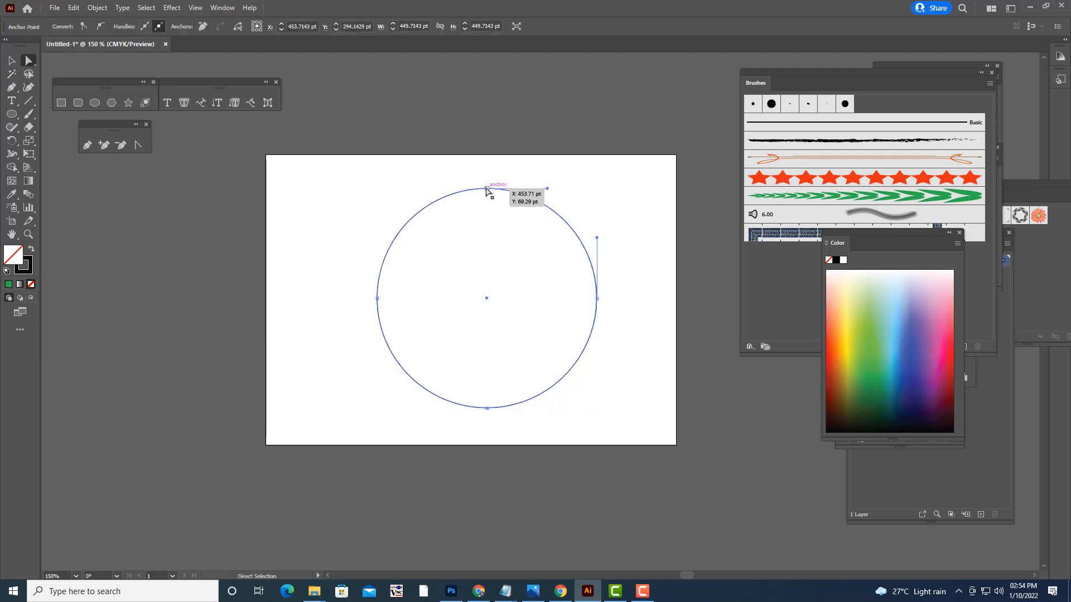
{"action": "left_click", "coordinate": [488, 190]}
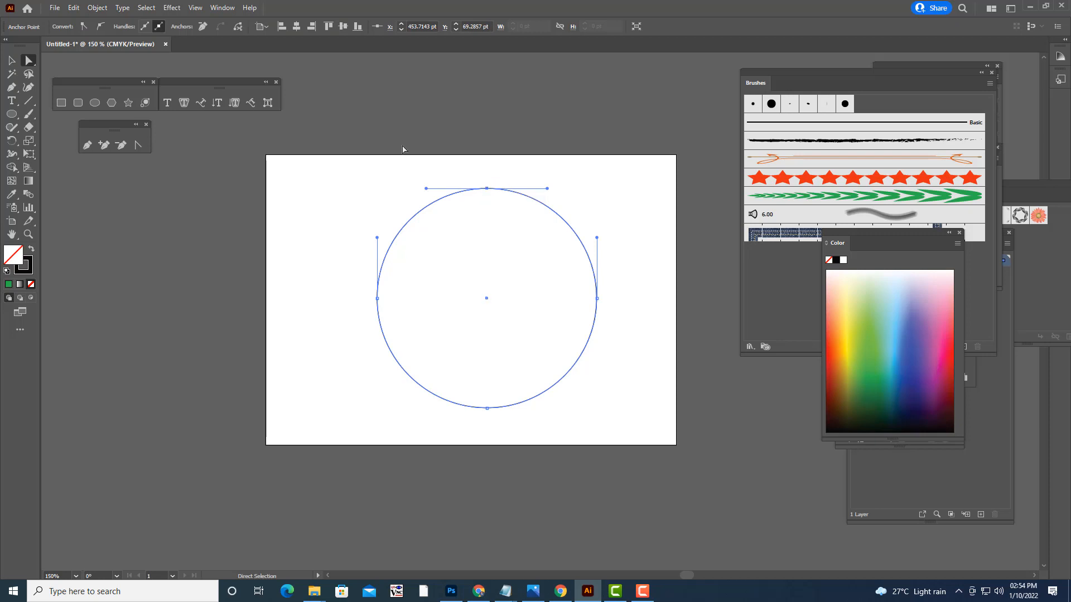
{"action": "left_click", "coordinate": [238, 28]}
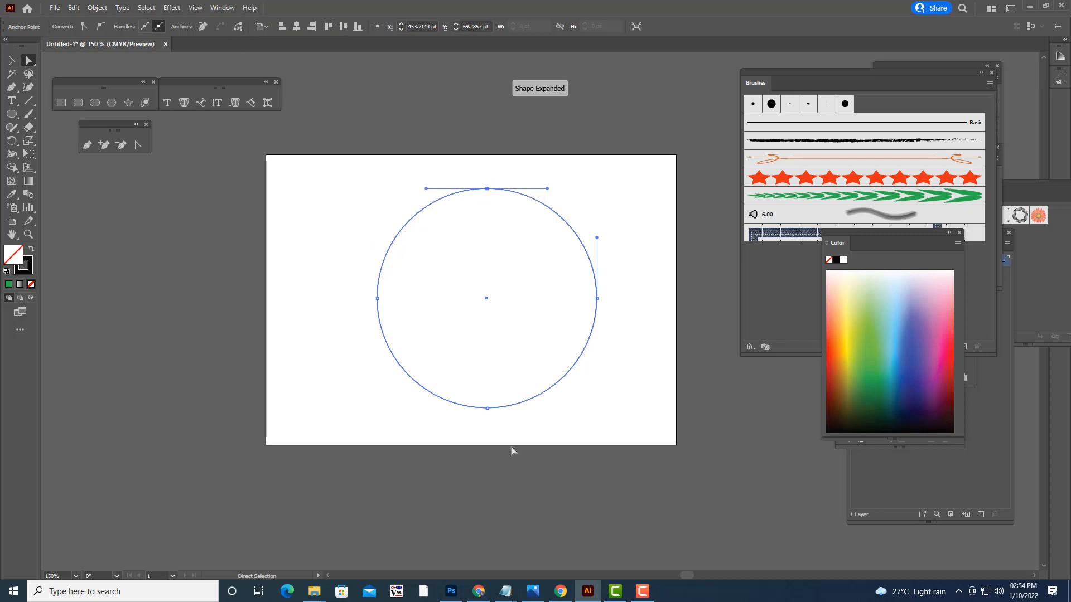
{"action": "left_click", "coordinate": [486, 409]}
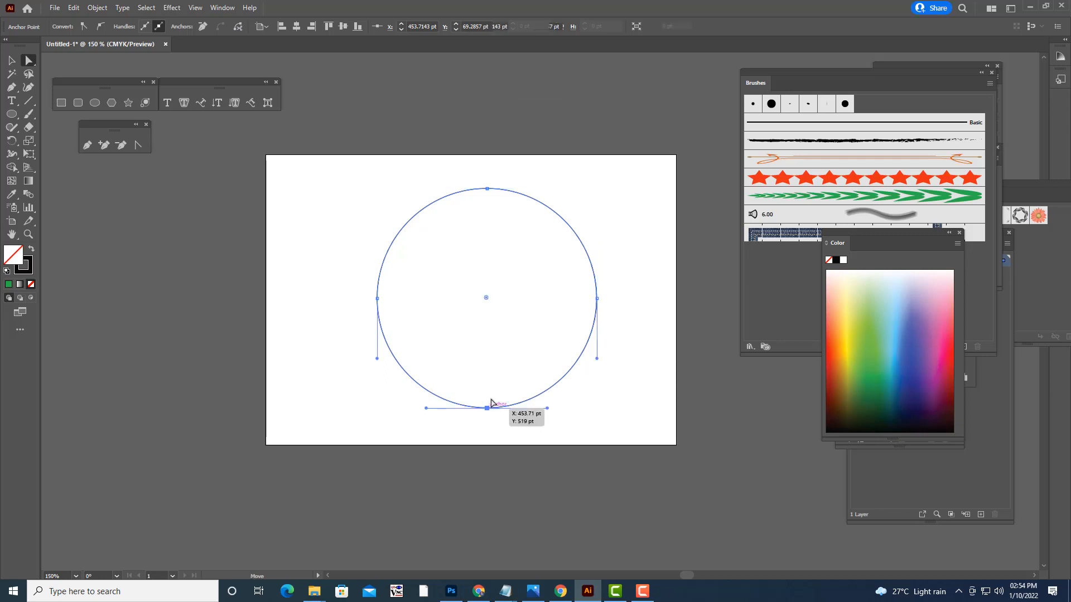
{"action": "left_click", "coordinate": [237, 28]}
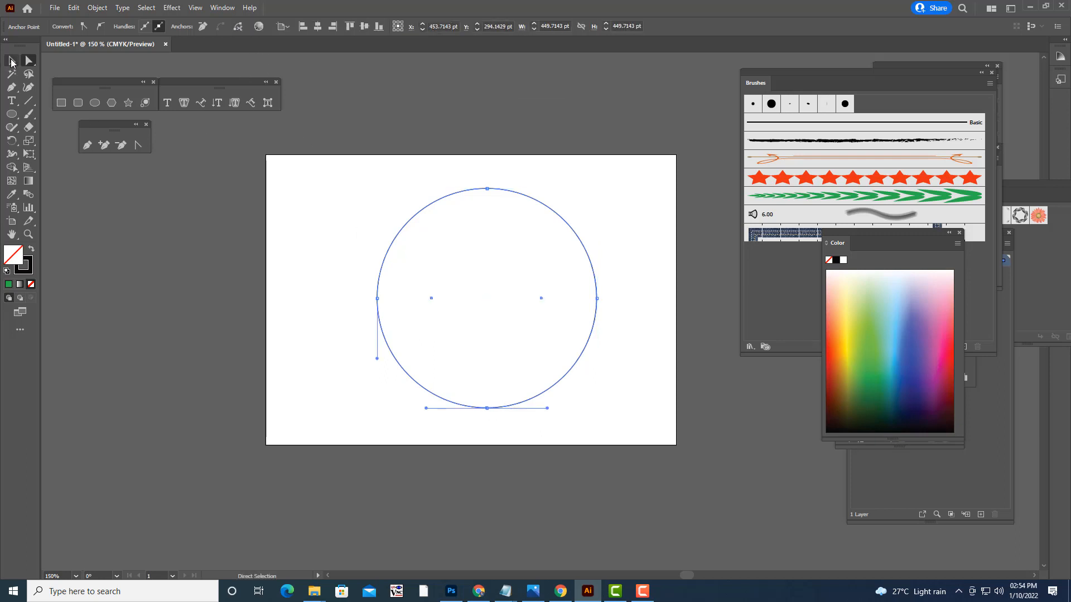
- Delete the left half of the split circle
{"action": "left_click", "coordinate": [11, 62]}
{"action": "left_click", "coordinate": [426, 123]}
{"action": "left_click", "coordinate": [438, 204]}
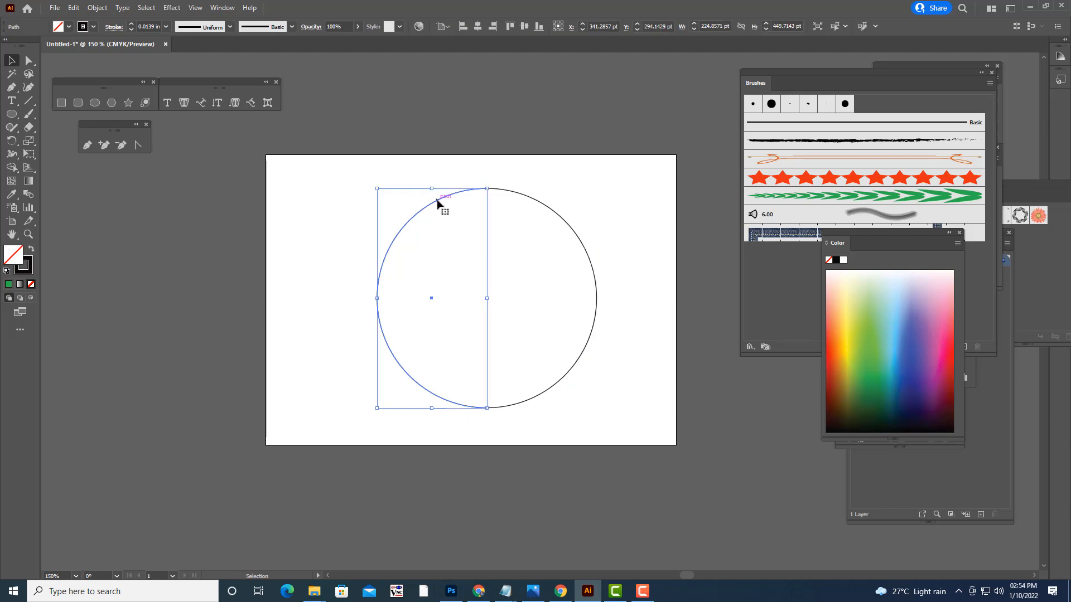
{"action": "key", "text": "Delete"}
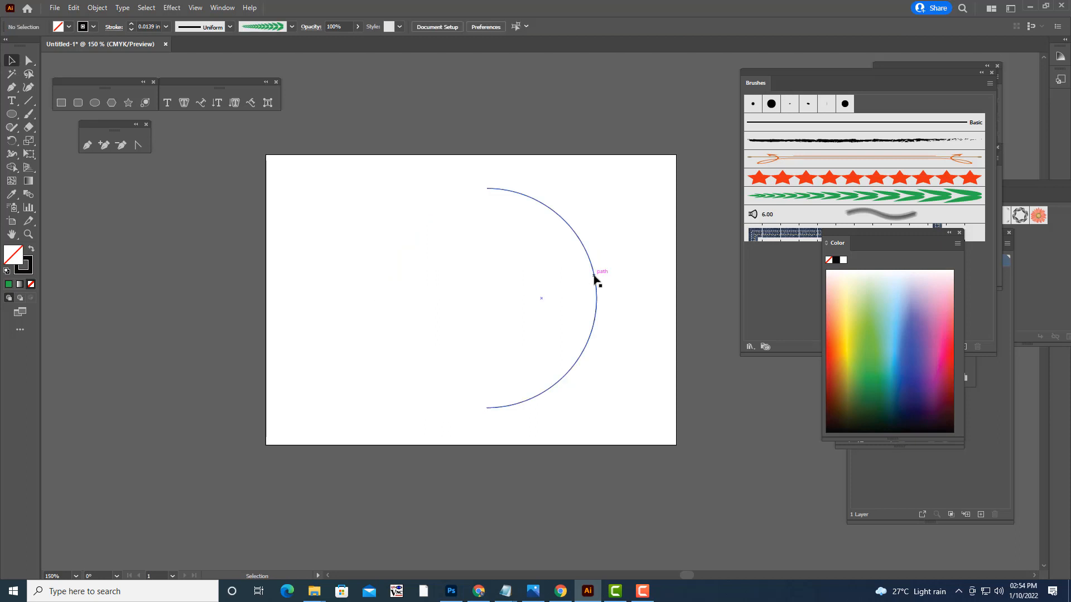
- Add an anchor point near the lower end of the right half-circle and cut the path there
{"action": "left_click", "coordinate": [594, 274]}
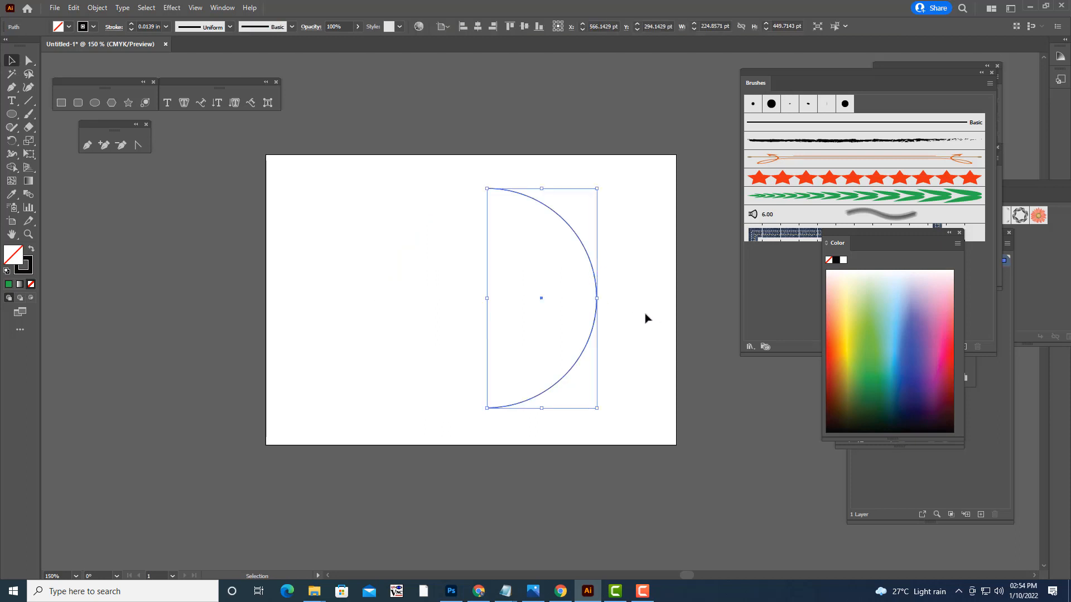
{"action": "left_click", "coordinate": [104, 145]}
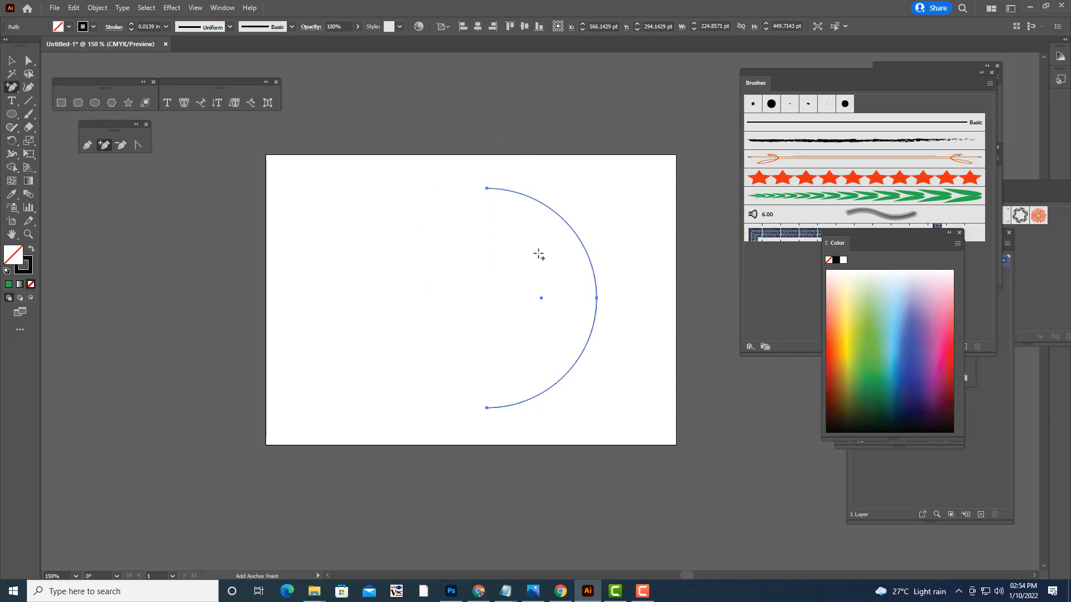
{"action": "left_click", "coordinate": [537, 395]}
{"action": "key", "text": "a"}
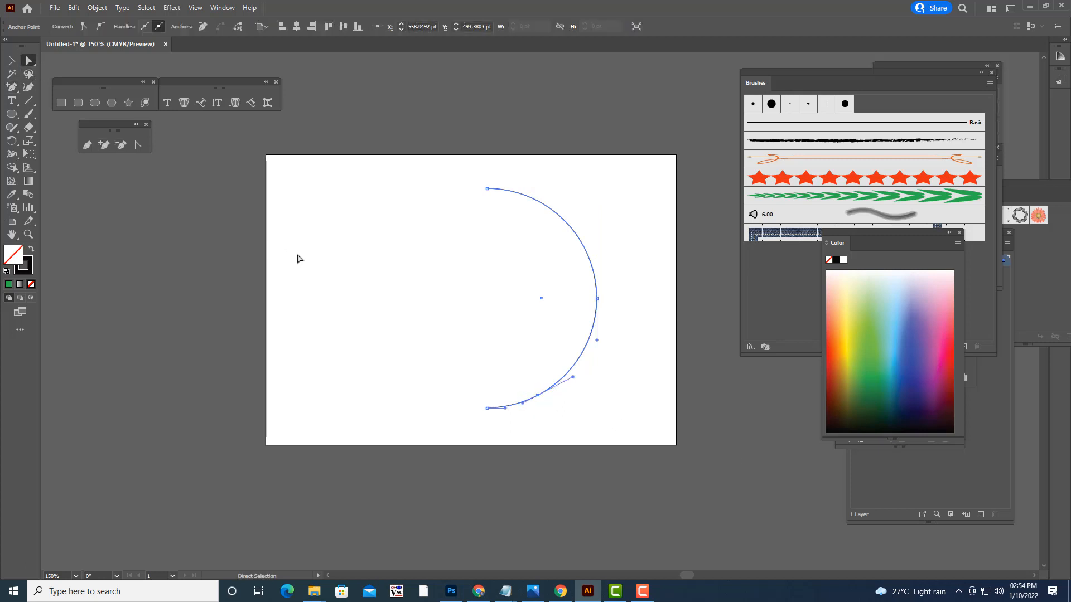
{"action": "left_click", "coordinate": [543, 411]}
{"action": "left_click", "coordinate": [538, 397]}
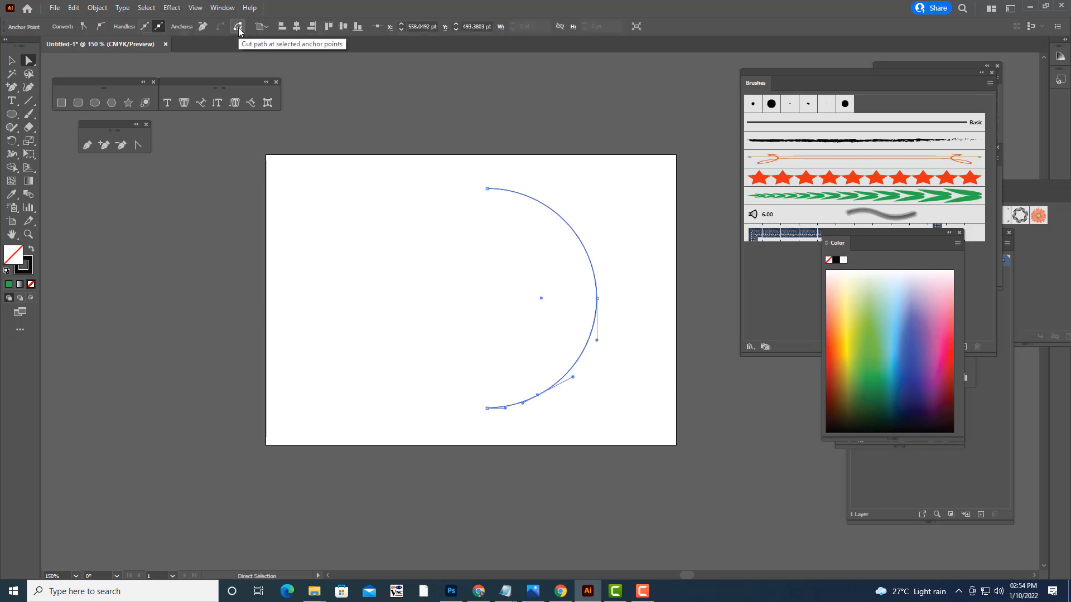
{"action": "left_click", "coordinate": [239, 28]}
- Delete the short segment cut off at the arc's lower end
{"action": "left_click", "coordinate": [11, 60]}
{"action": "left_click", "coordinate": [559, 444]}
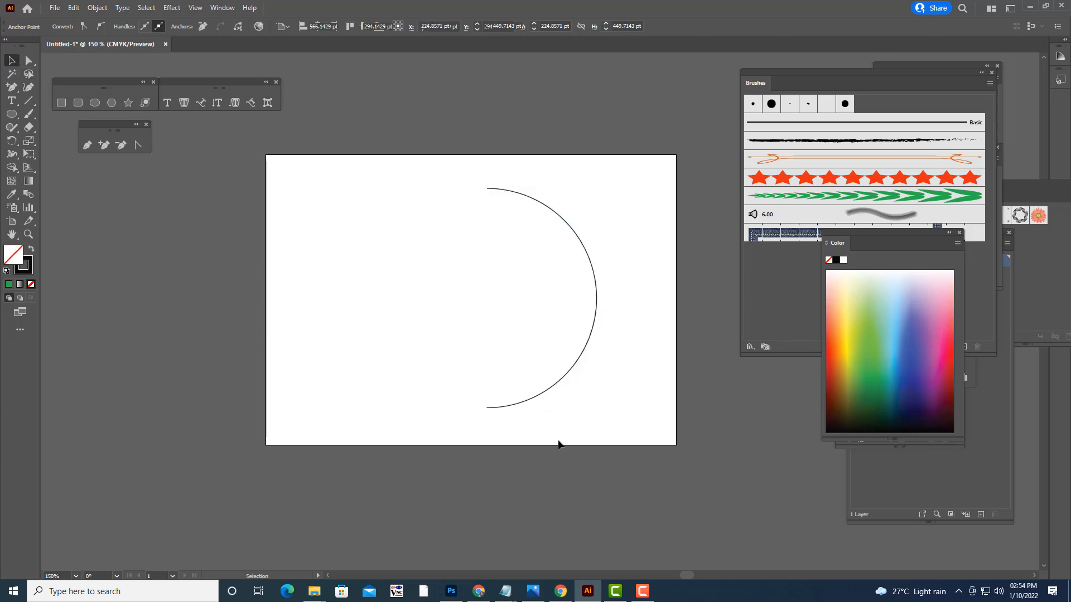
{"action": "left_click", "coordinate": [510, 406]}
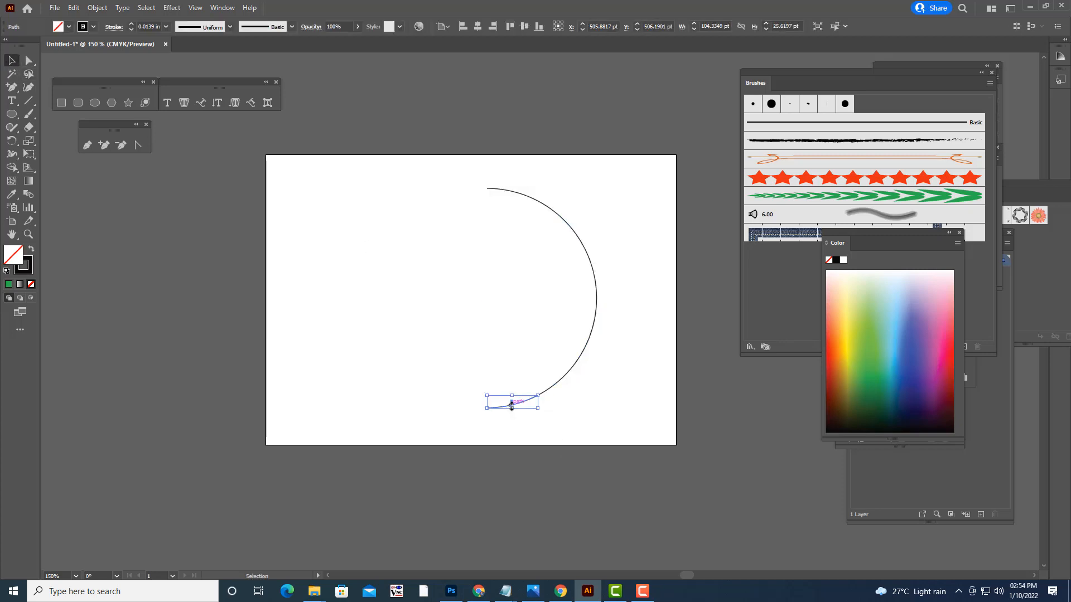
{"action": "key", "text": "Delete"}
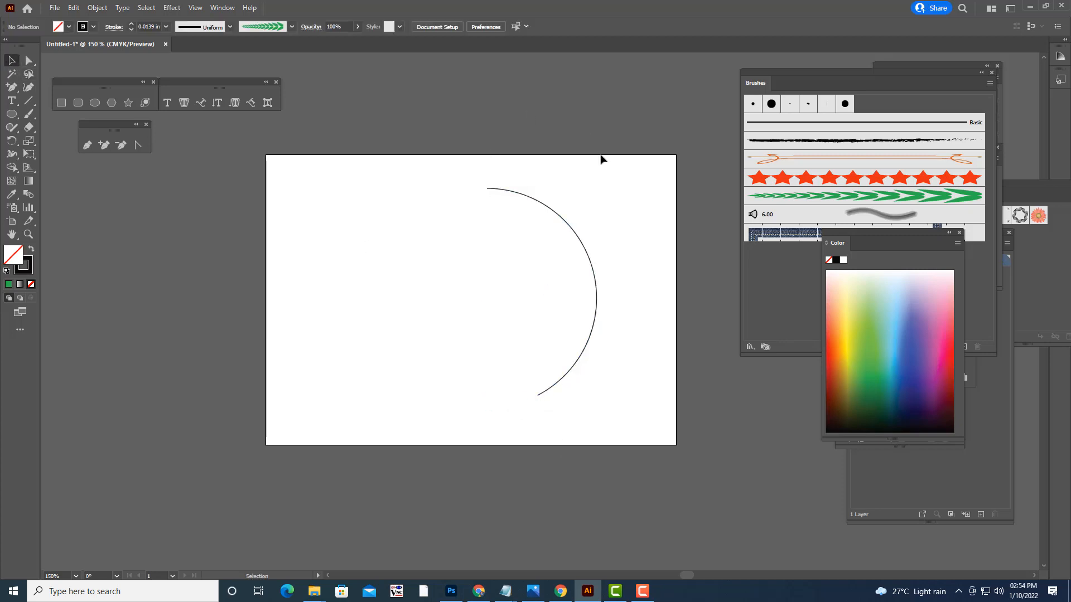
- Add an anchor point near the upper end of the arc and cut the path at that point
{"action": "left_click", "coordinate": [104, 145]}
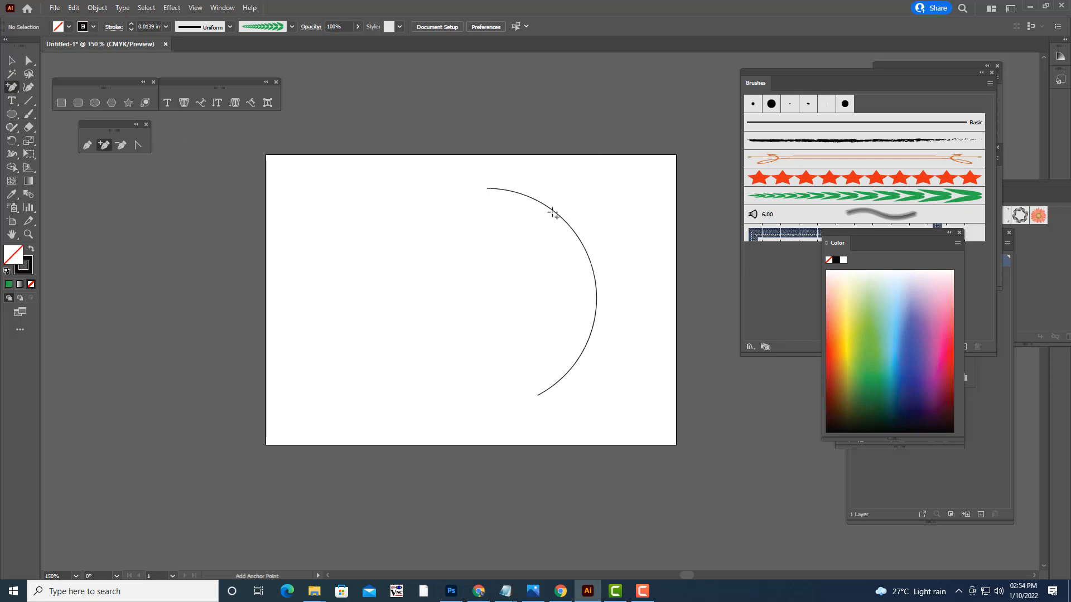
{"action": "left_click", "coordinate": [521, 192]}
{"action": "key", "text": "a"}
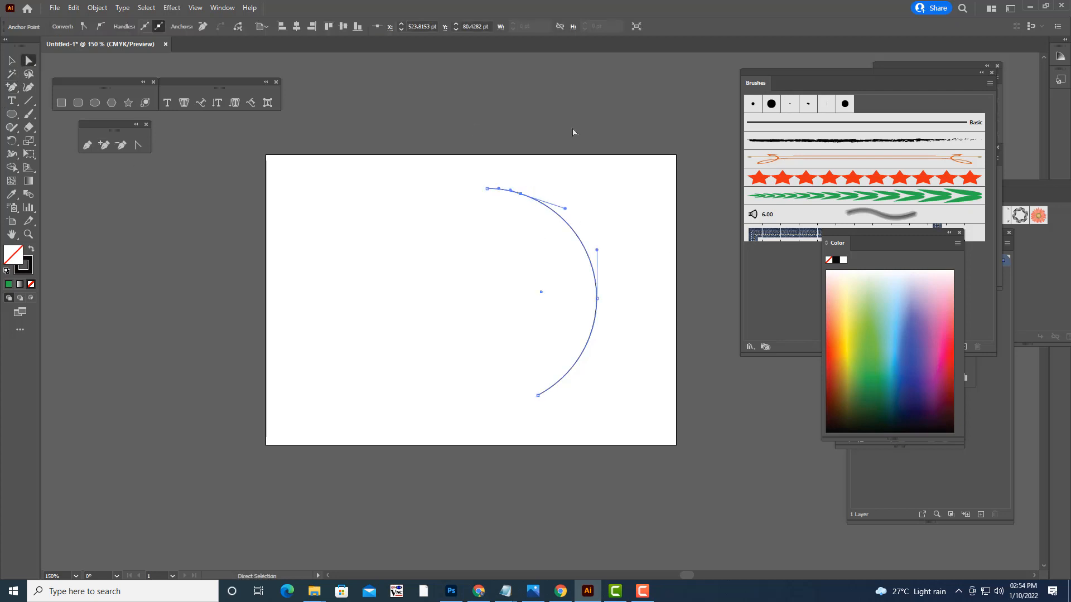
{"action": "left_click", "coordinate": [521, 193]}
{"action": "left_click", "coordinate": [237, 32]}
- Delete the short segment cut off at the arc's upper end
{"action": "key", "text": "v"}
{"action": "left_click", "coordinate": [535, 162]}
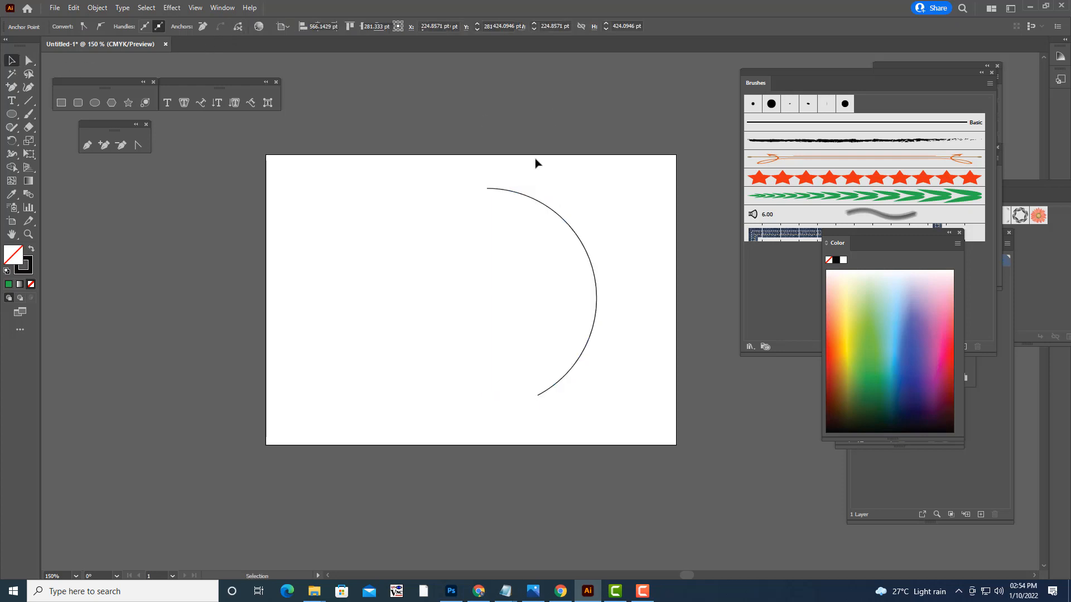
{"action": "left_click", "coordinate": [505, 189]}
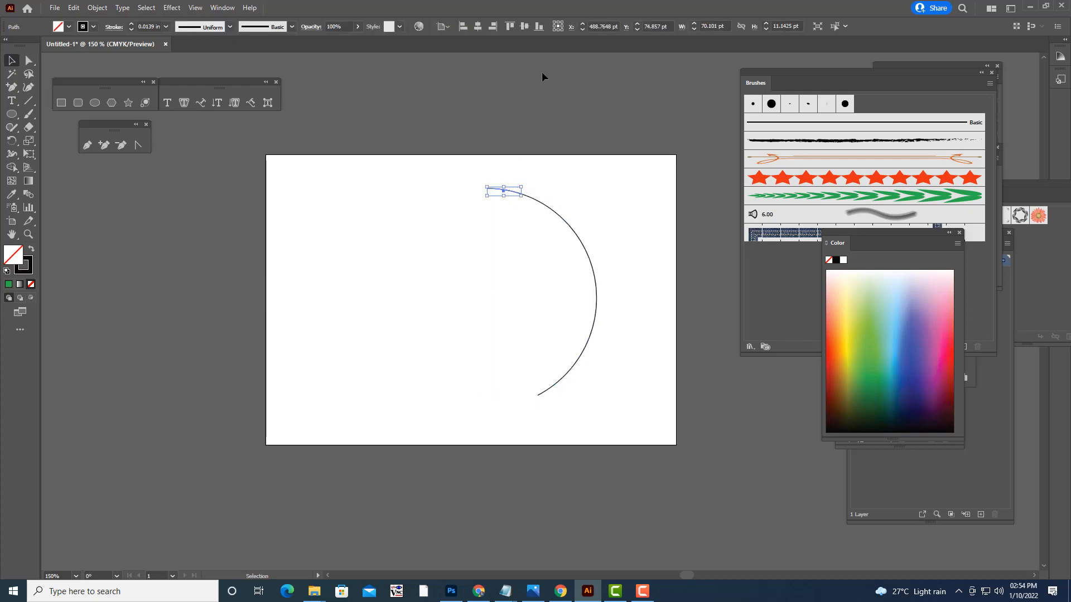
{"action": "key", "text": "Delete"}
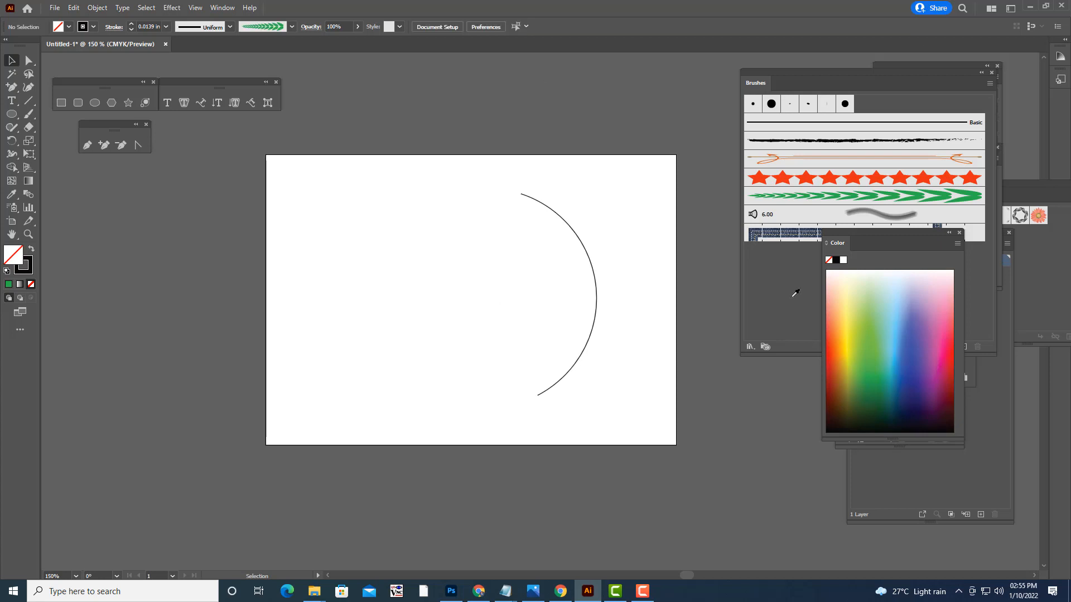
- Enlarge the remaining arc proportionally about its centre to about 181 by 483 pt
{"action": "left_click", "coordinate": [583, 246]}
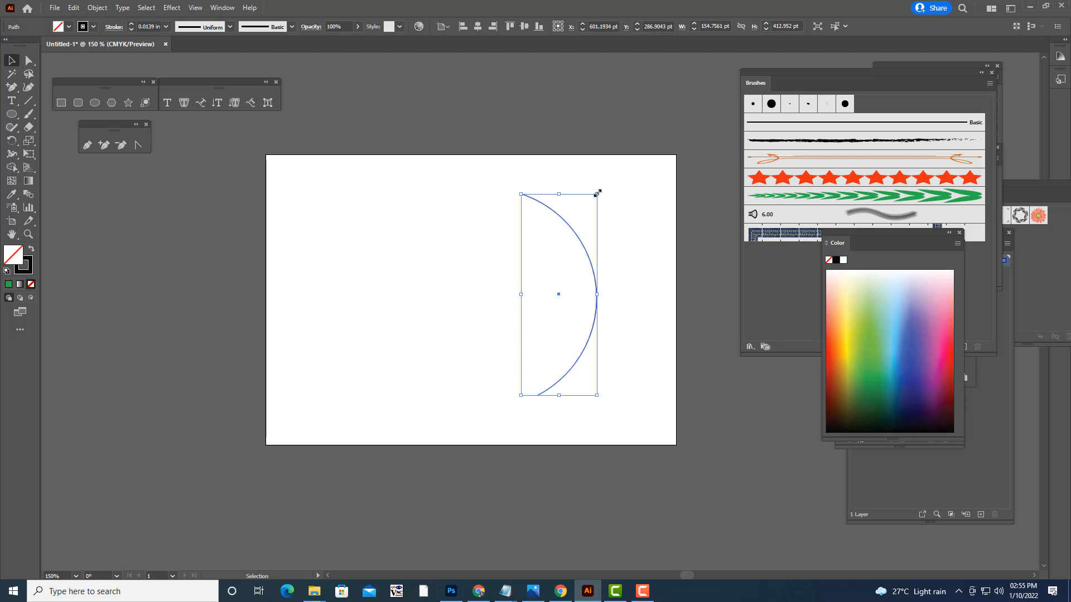
{"action": "left_click_drag", "start_coordinate": [597, 193], "coordinate": [608, 178]}
{"action": "key", "text": "ctrl+z"}
{"action": "left_click", "coordinate": [617, 178]}
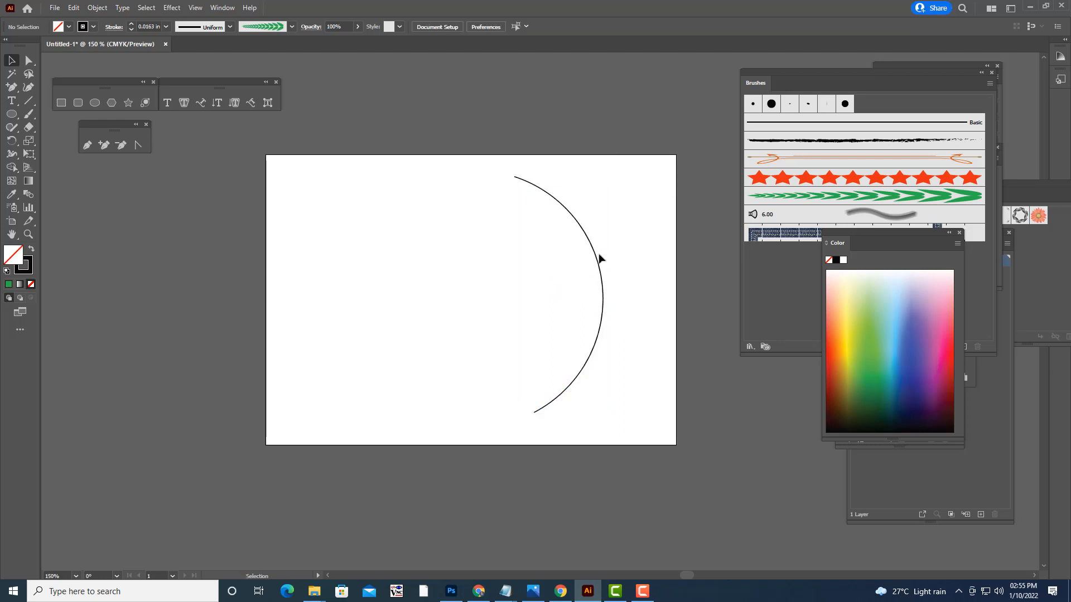
- Apply the green leaf art brush to the enlarged arc
{"action": "left_click", "coordinate": [597, 255]}
{"action": "left_click", "coordinate": [836, 196]}
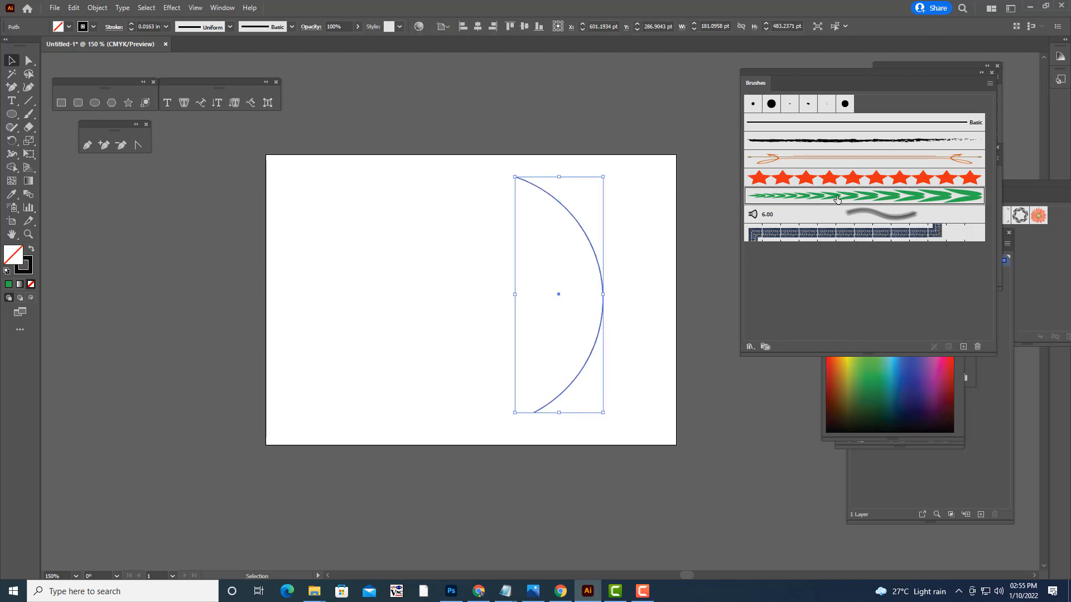
{"action": "left_click", "coordinate": [639, 115]}
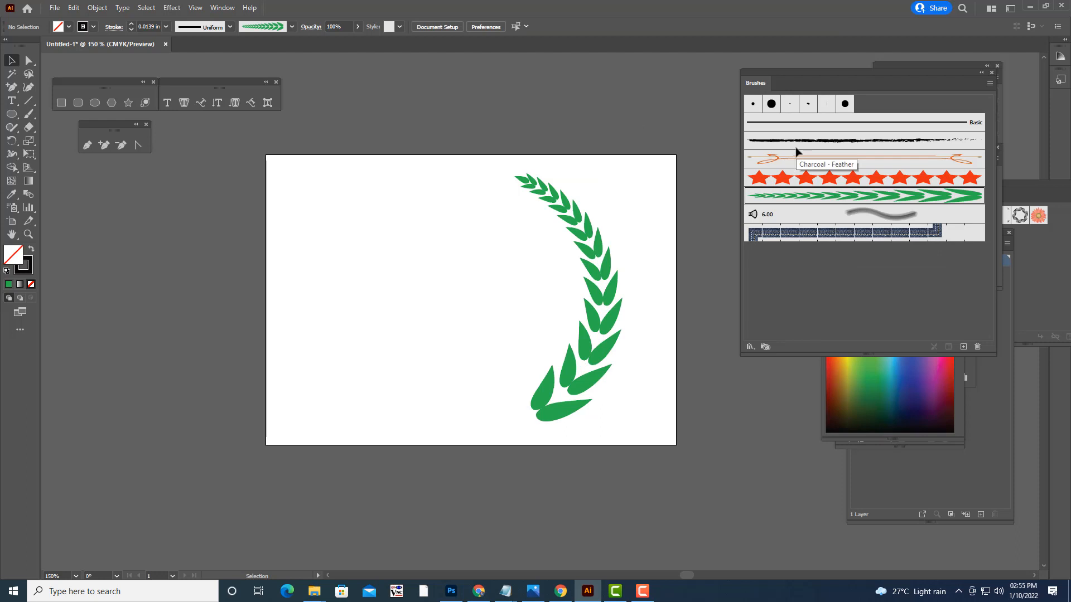
{"action": "left_click", "coordinate": [606, 279]}
{"action": "left_click", "coordinate": [638, 149]}
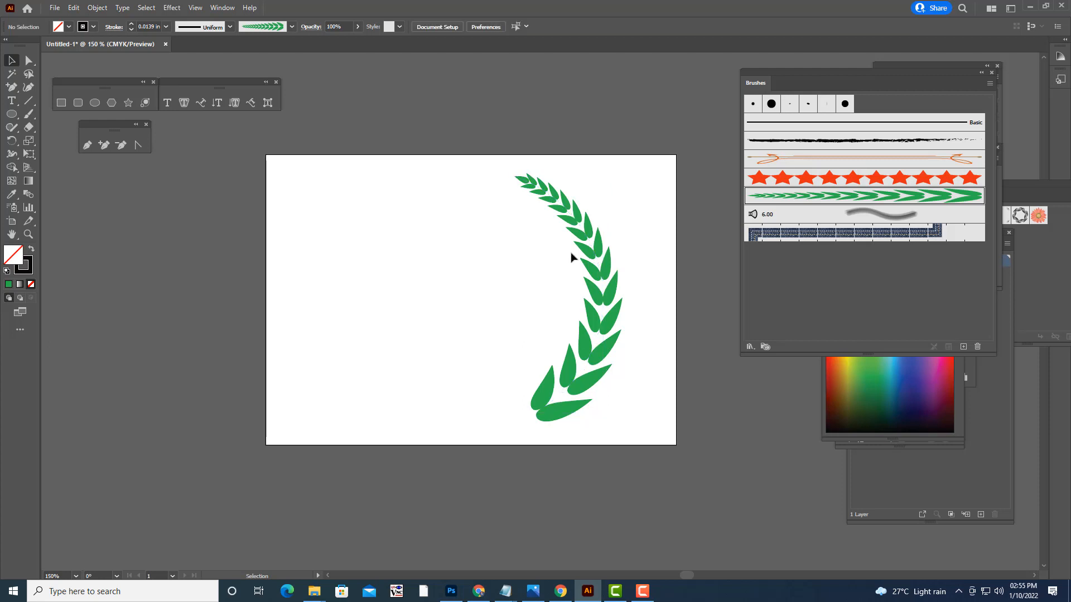
{"action": "left_click", "coordinate": [601, 307]}
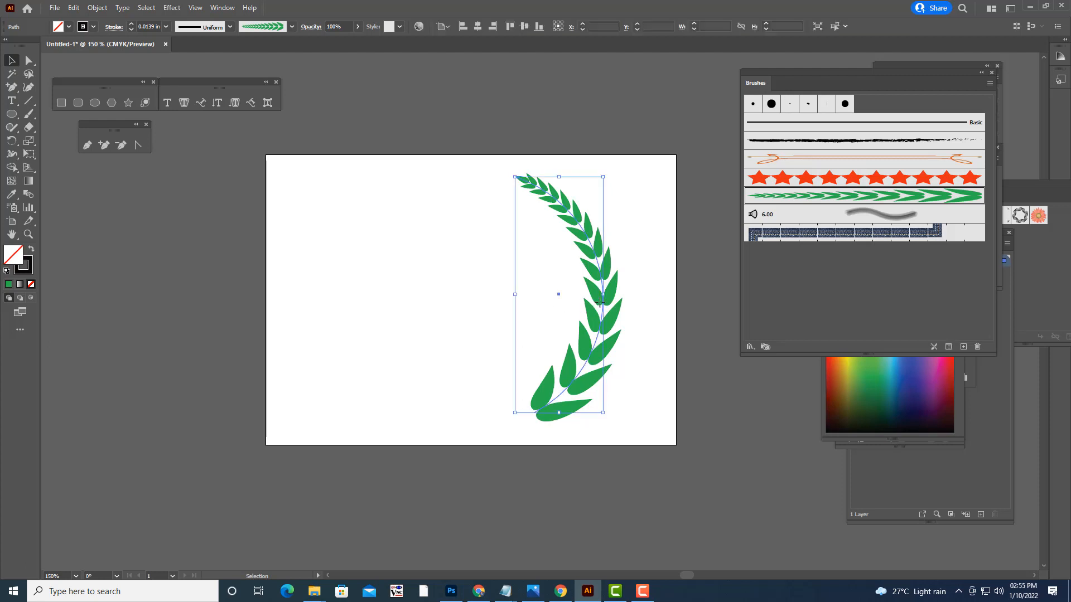
{"action": "left_click", "coordinate": [587, 132]}
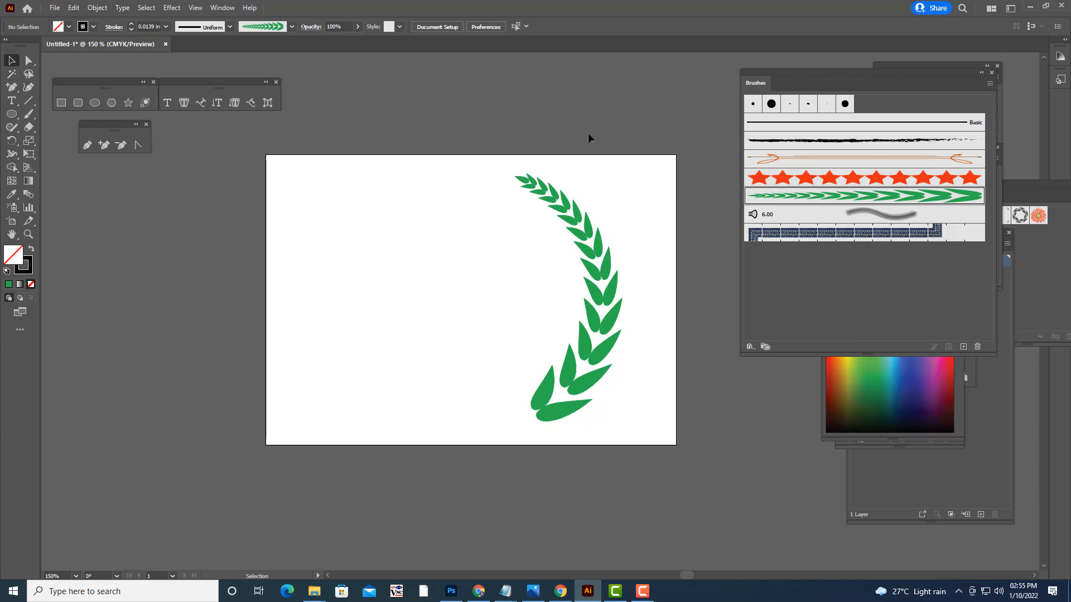
{"action": "left_click", "coordinate": [612, 304]}
{"action": "left_click_drag", "start_coordinate": [658, 295], "coordinate": [658, 301]}
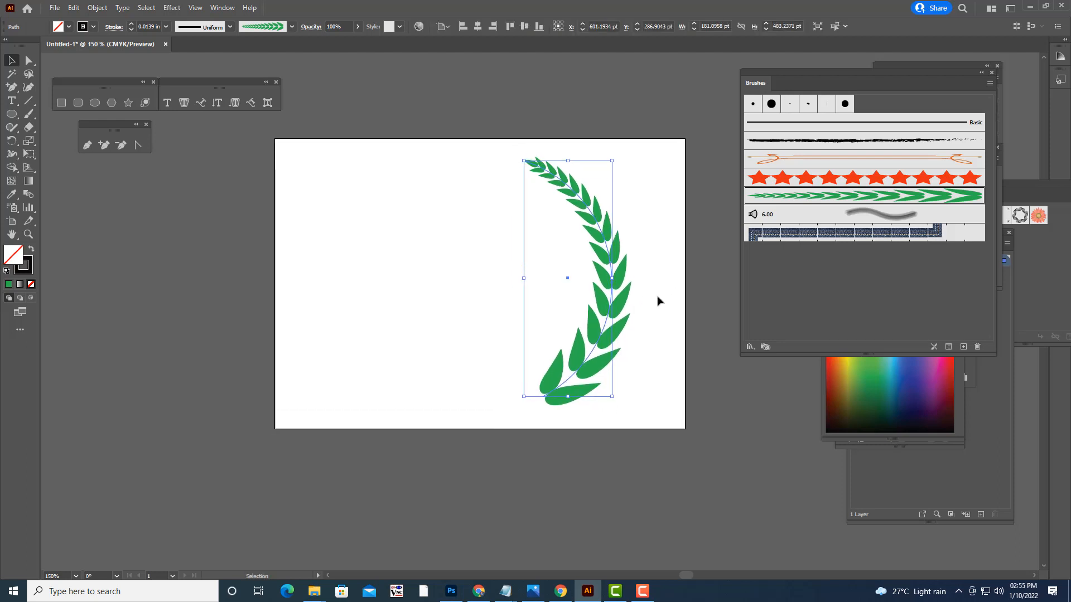
{"action": "left_click", "coordinate": [657, 301]}
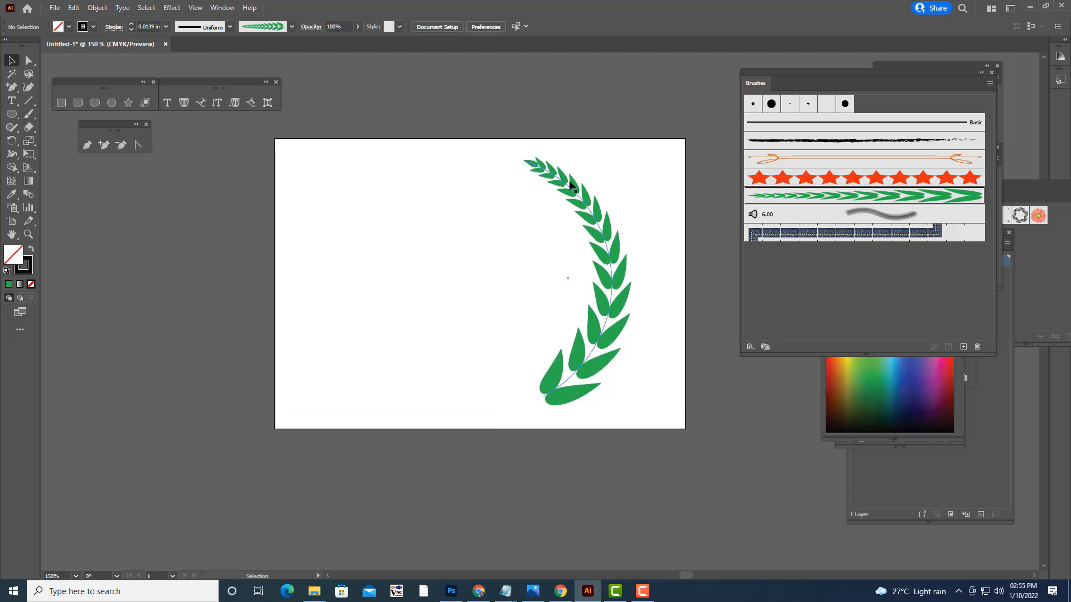
{"action": "left_click", "coordinate": [611, 266]}
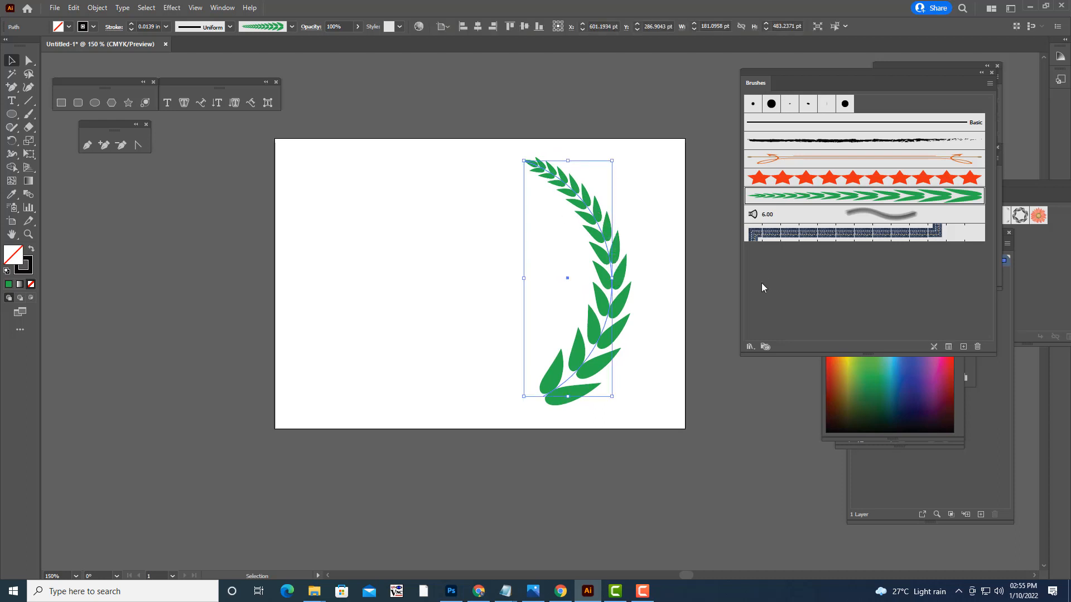
{"action": "left_click", "coordinate": [671, 211]}
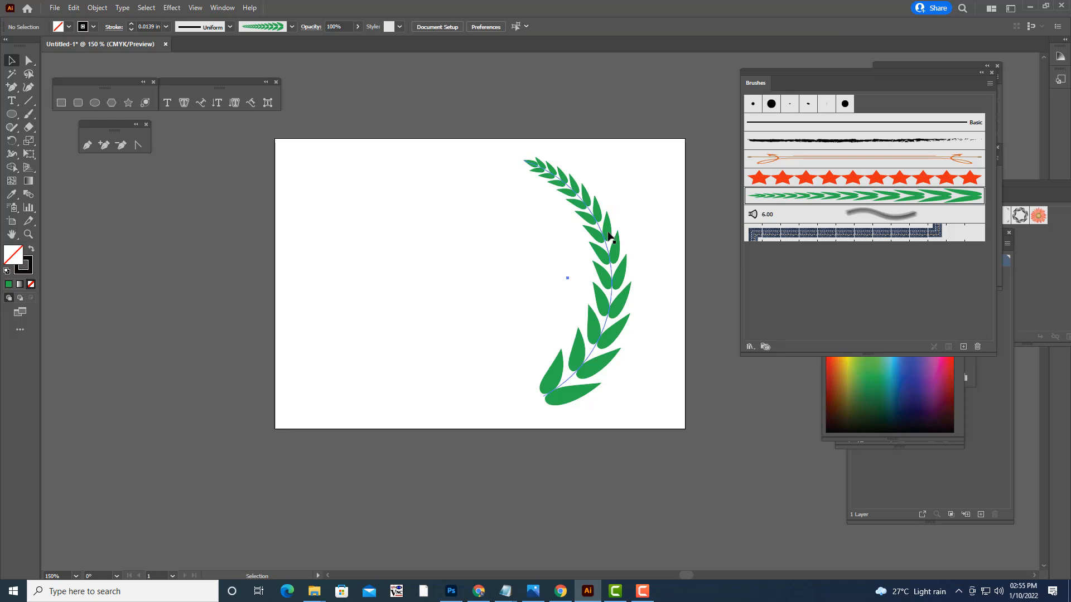
- Expand the appearance of the leaf-brushed arc and select the expanded artwork
{"action": "left_click", "coordinate": [608, 235]}
{"action": "right_click", "coordinate": [609, 235]}
{"action": "left_click", "coordinate": [627, 207]}
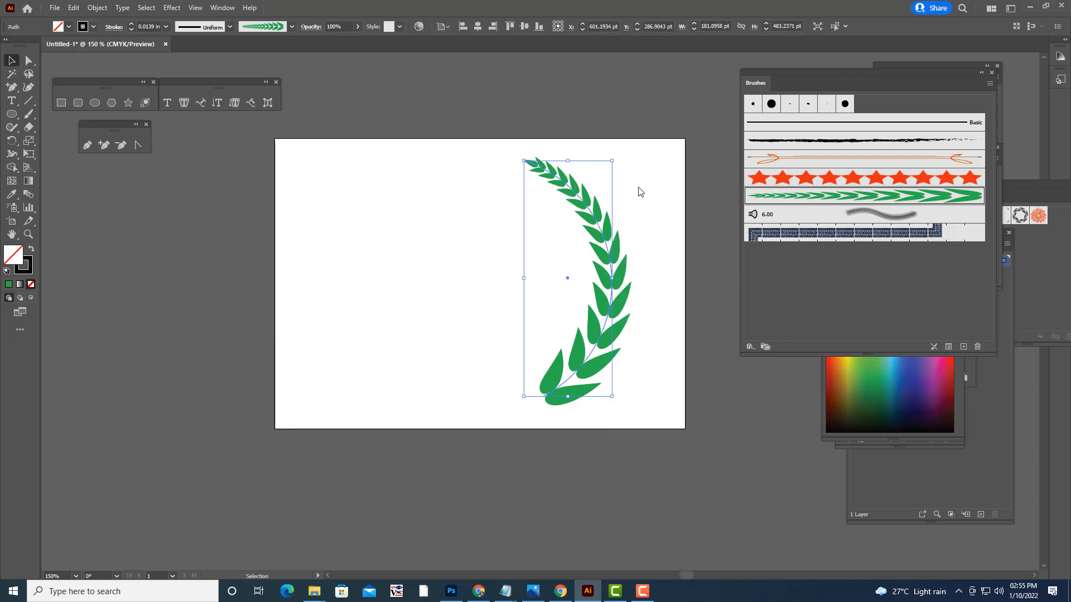
{"action": "left_click", "coordinate": [612, 230]}
{"action": "left_click", "coordinate": [97, 8]}
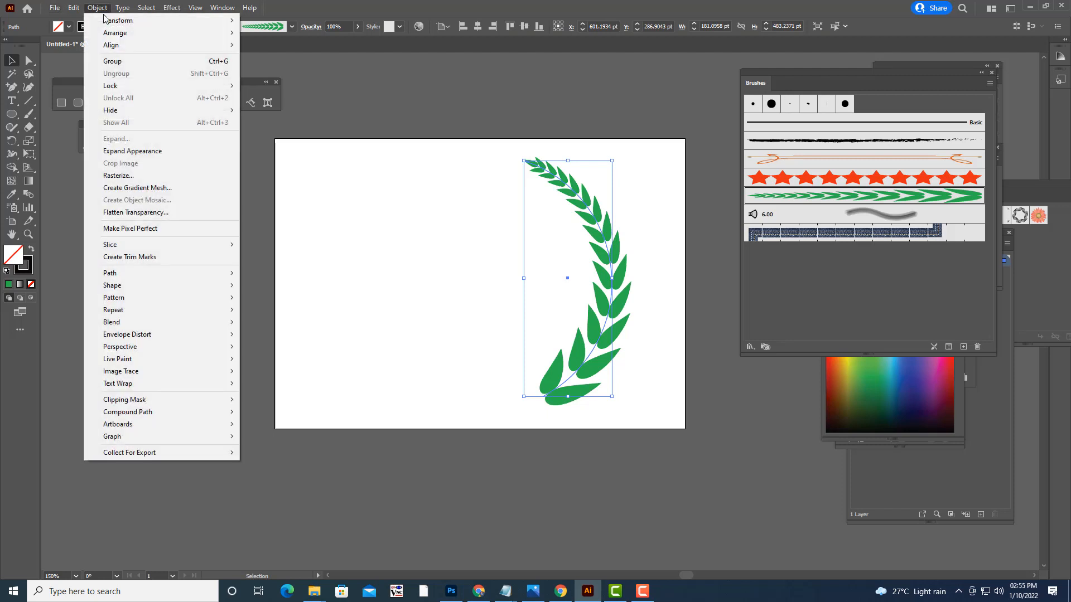
{"action": "left_click", "coordinate": [148, 146]}
{"action": "left_click", "coordinate": [366, 222]}
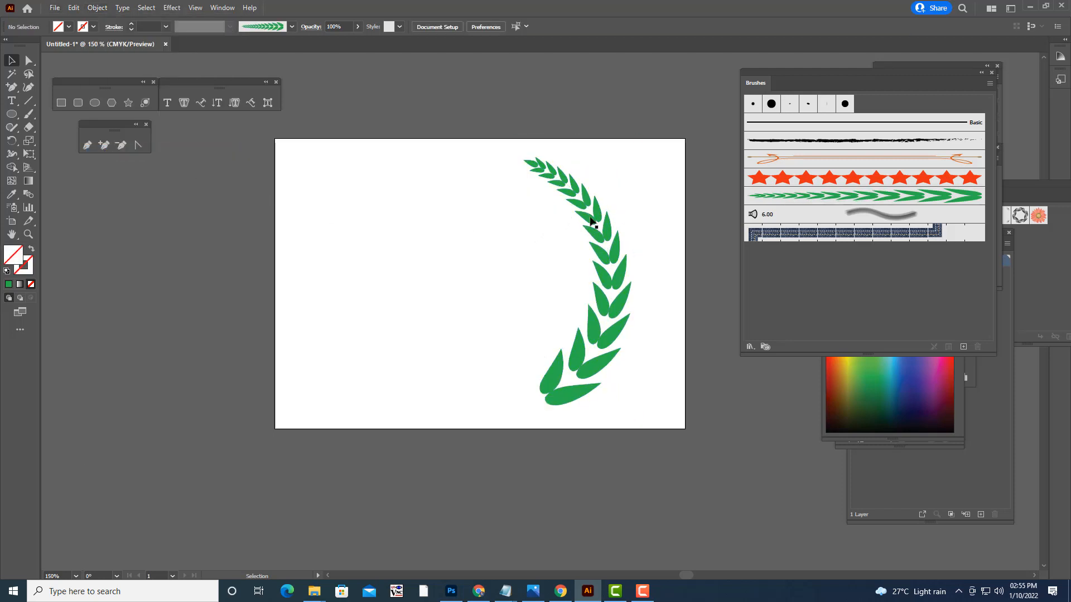
{"action": "left_click", "coordinate": [595, 217]}
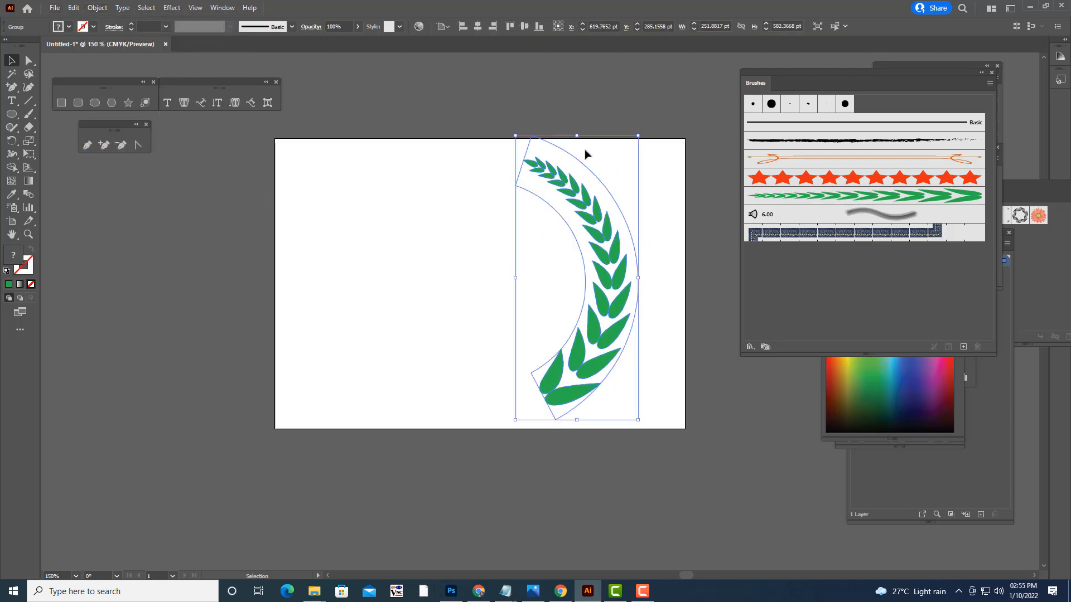
- Duplicate the expanded leaf branch and place the copy on the left half of the artboard
{"action": "left_click", "coordinate": [588, 107]}
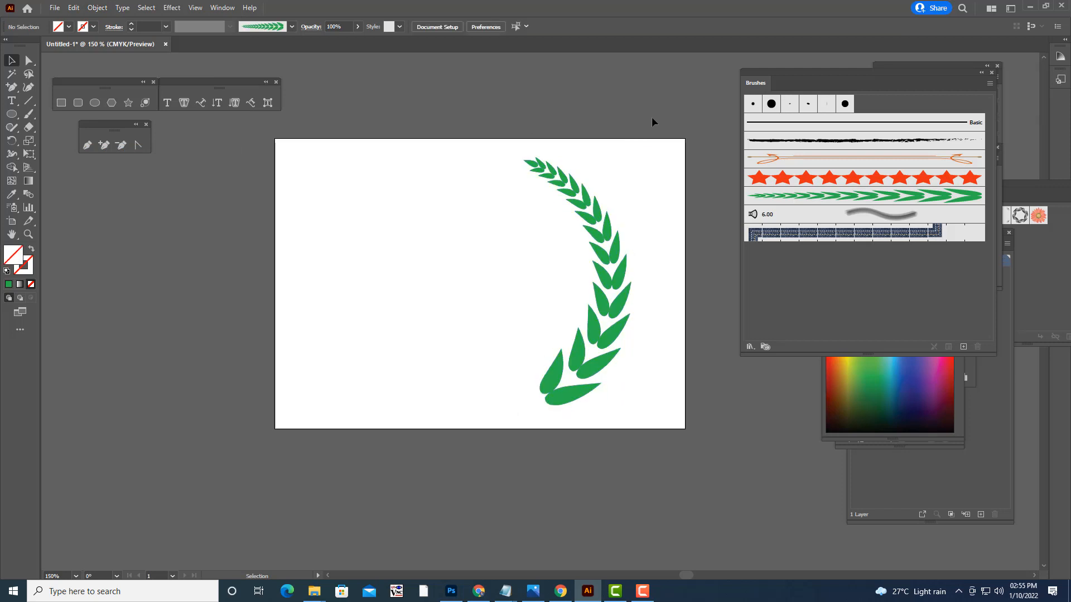
{"action": "left_click", "coordinate": [611, 285]}
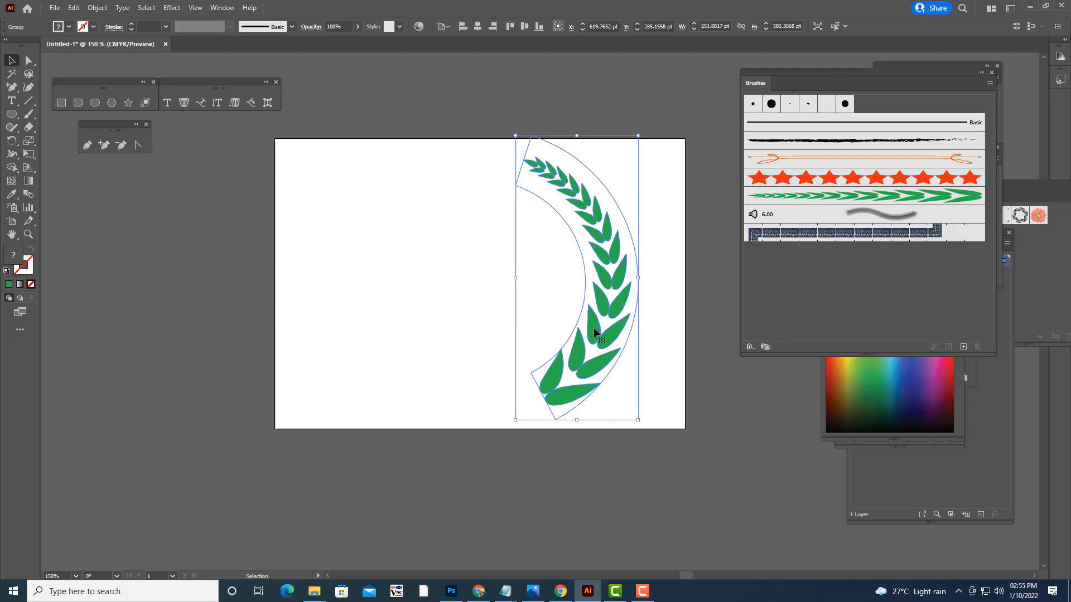
{"action": "left_click_drag", "start_coordinate": [593, 329], "coordinate": [451, 335]}
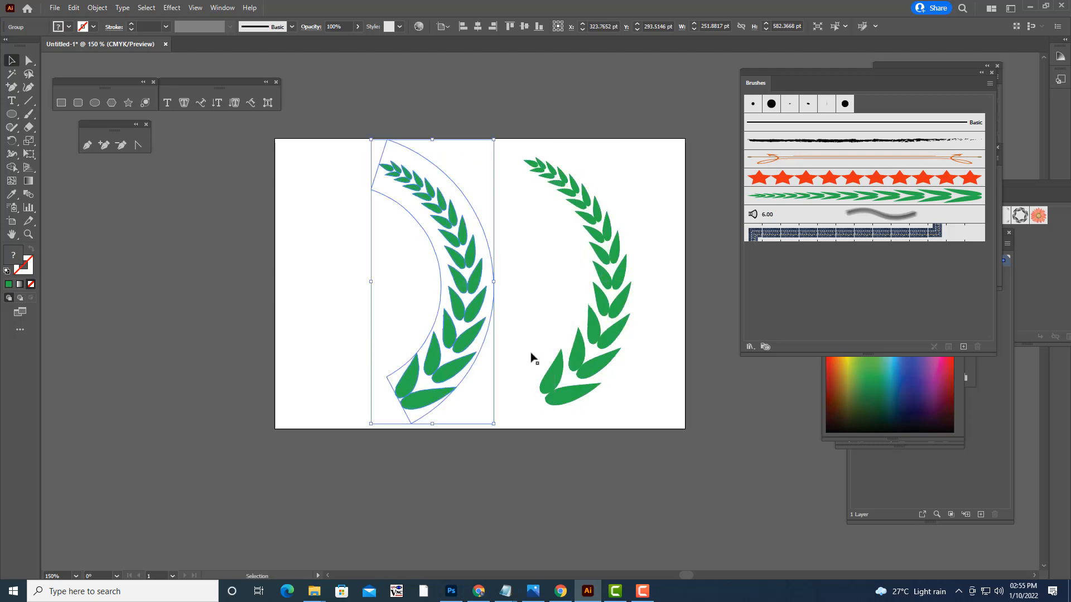
- Reflect the copied branch across the vertical axis and align it level with the original branch
{"action": "right_click", "coordinate": [462, 246]}
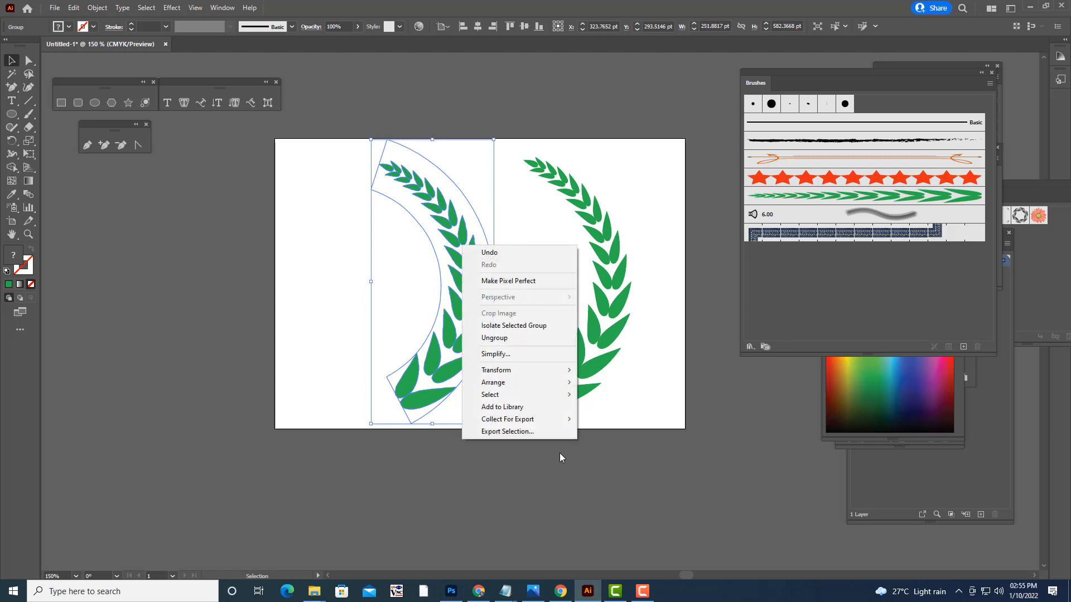
{"action": "mouse_move", "coordinate": [524, 371]}
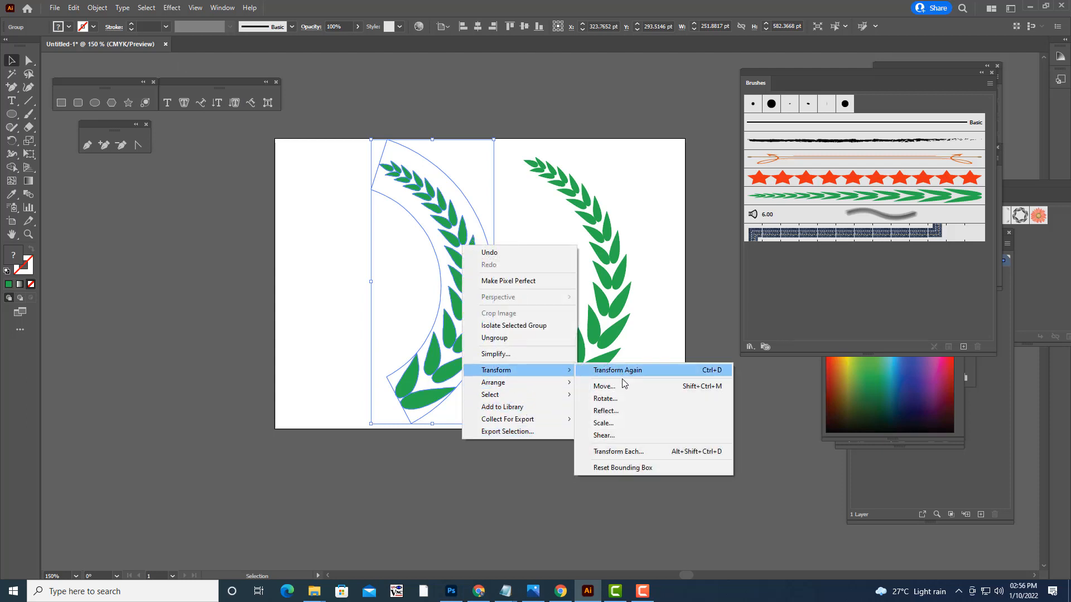
{"action": "left_click", "coordinate": [624, 410]}
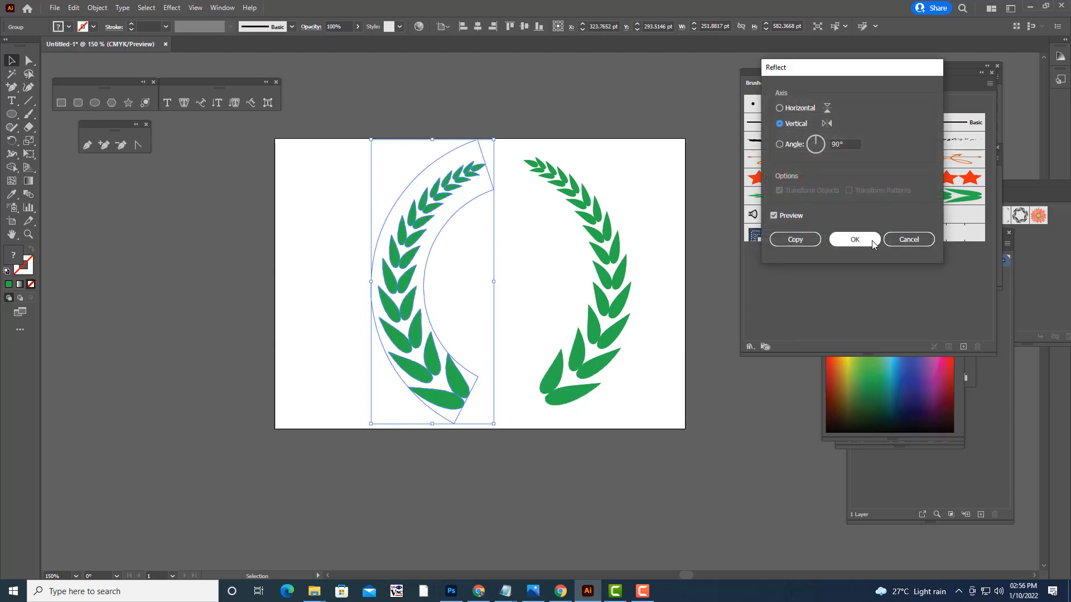
{"action": "left_click", "coordinate": [870, 239]}
{"action": "left_click_drag", "start_coordinate": [430, 344], "coordinate": [419, 337]}
{"action": "left_click", "coordinate": [674, 256]}
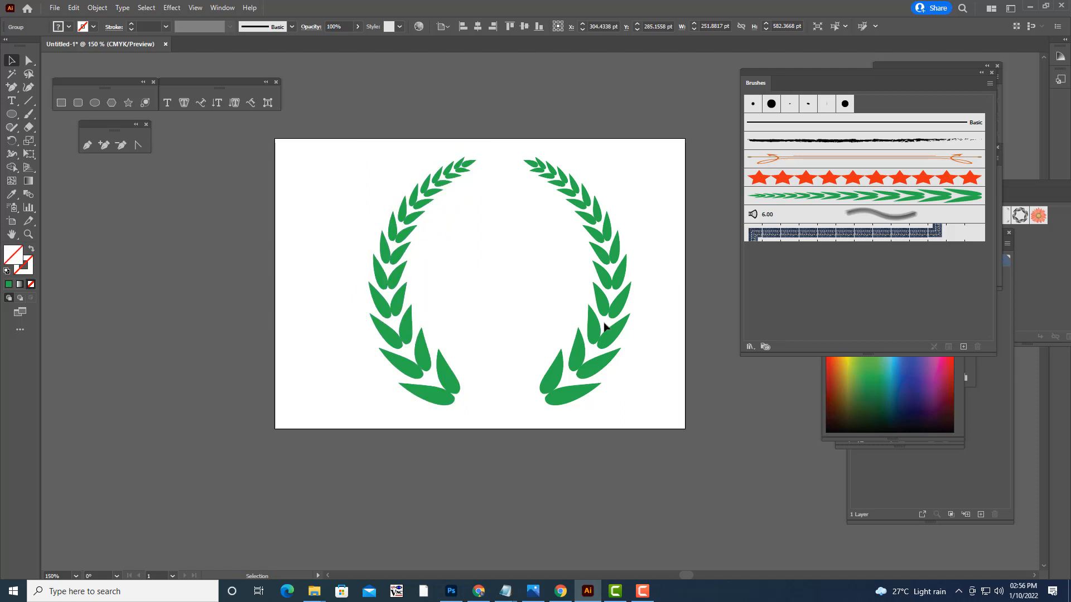
- Spread the two leaf branches farther apart horizontally, and shift the pair slightly right on the artboard
{"action": "left_click_drag", "start_coordinate": [600, 325], "coordinate": [595, 326]}
{"action": "left_click", "coordinate": [645, 106]}
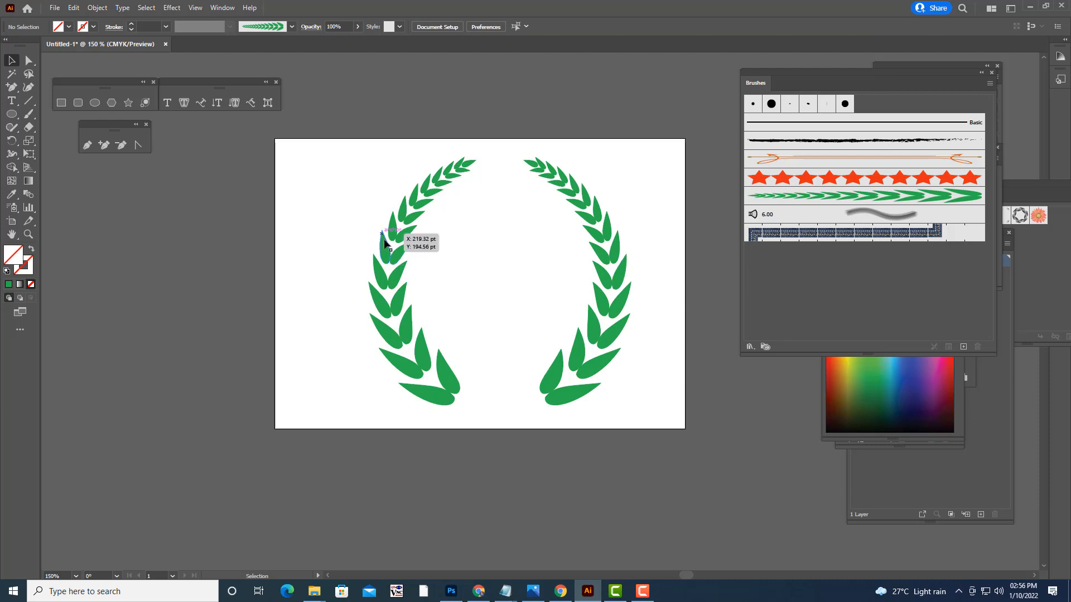
{"action": "left_click", "coordinate": [391, 268]}
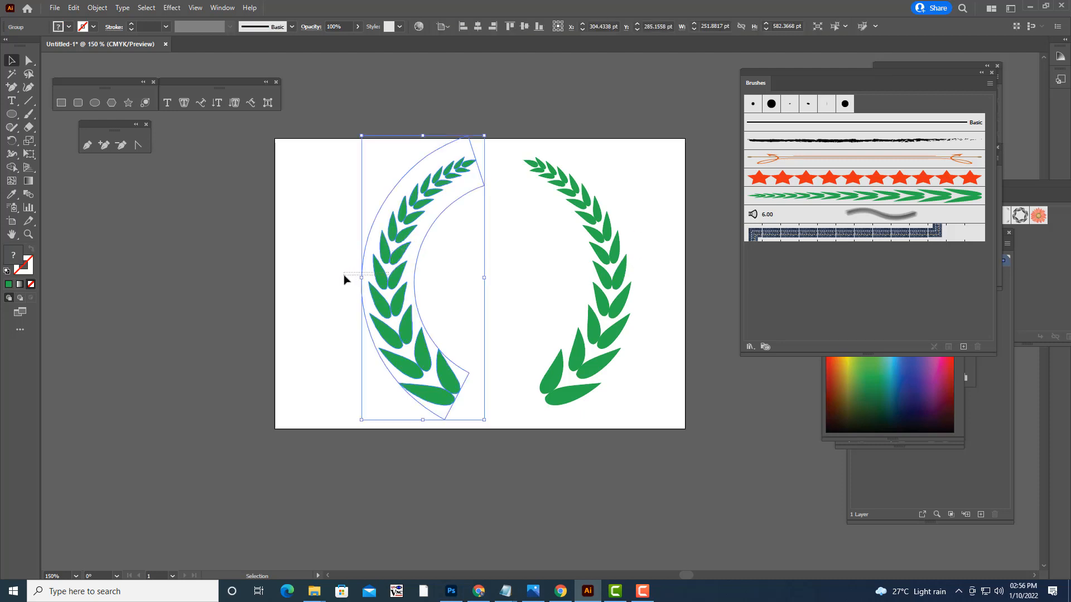
{"action": "left_click_drag", "start_coordinate": [392, 282], "coordinate": [345, 279]}
{"action": "left_click_drag", "start_coordinate": [579, 359], "coordinate": [585, 364]}
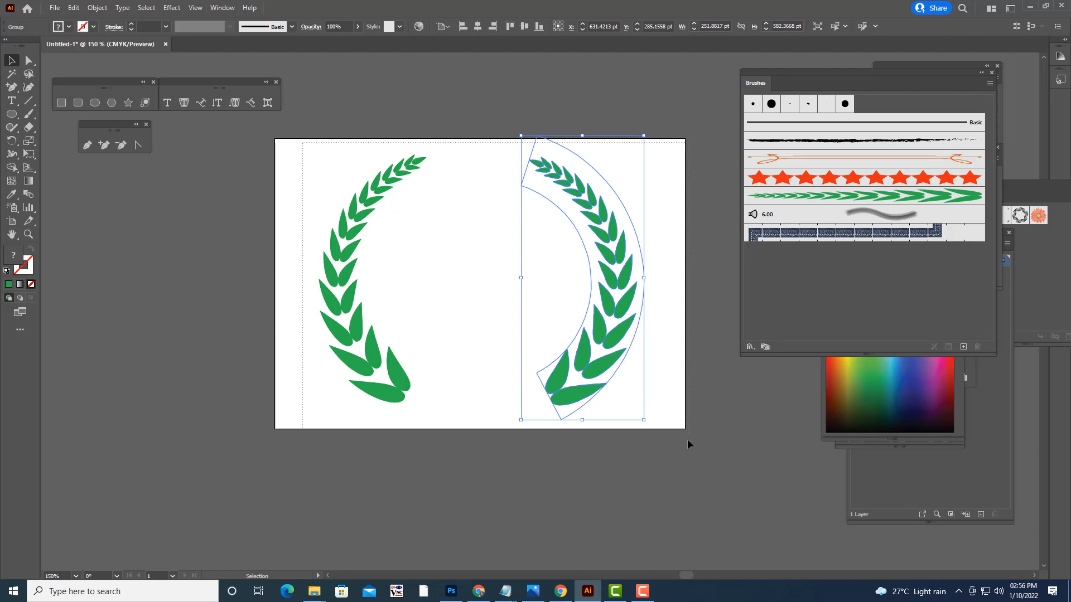
{"action": "key", "text": "ctrl+a"}
{"action": "mouse_move", "coordinate": [568, 399]}
{"action": "left_mouse_down"}
{"action": "mouse_move", "coordinate": [583, 397]}
{"action": "mouse_move", "coordinate": [573, 398]}
{"action": "left_mouse_up"}
{"action": "left_click", "coordinate": [636, 99]}
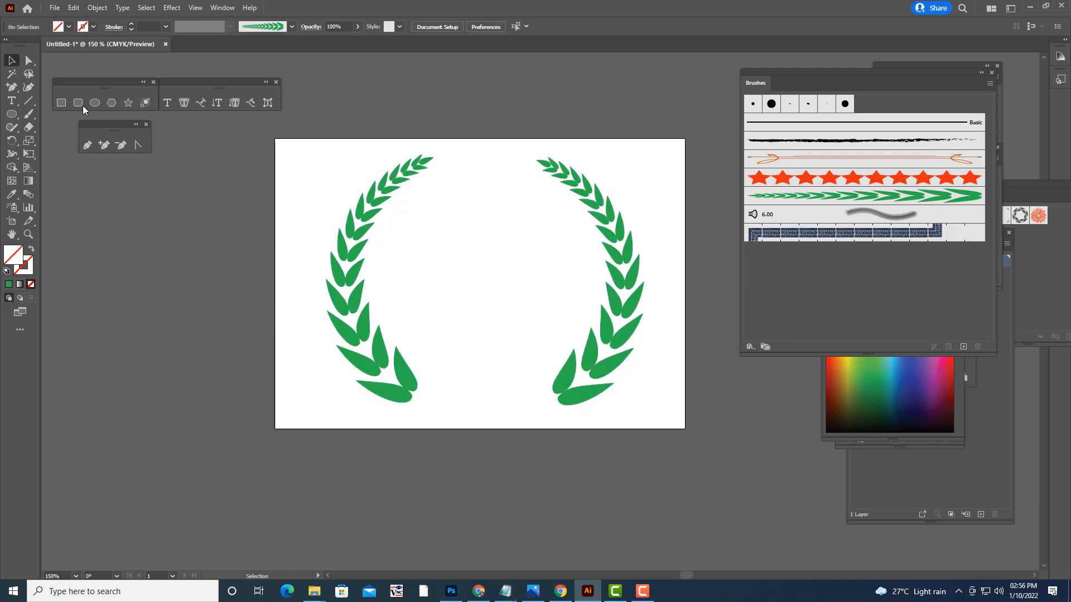
- Draw an upright hexagon about 334 by 385 pt between the two leaf branches
{"action": "left_click", "coordinate": [111, 104]}
{"action": "left_click_drag", "start_coordinate": [452, 228], "coordinate": [508, 314]}
{"action": "key", "text": "ctrl+z"}
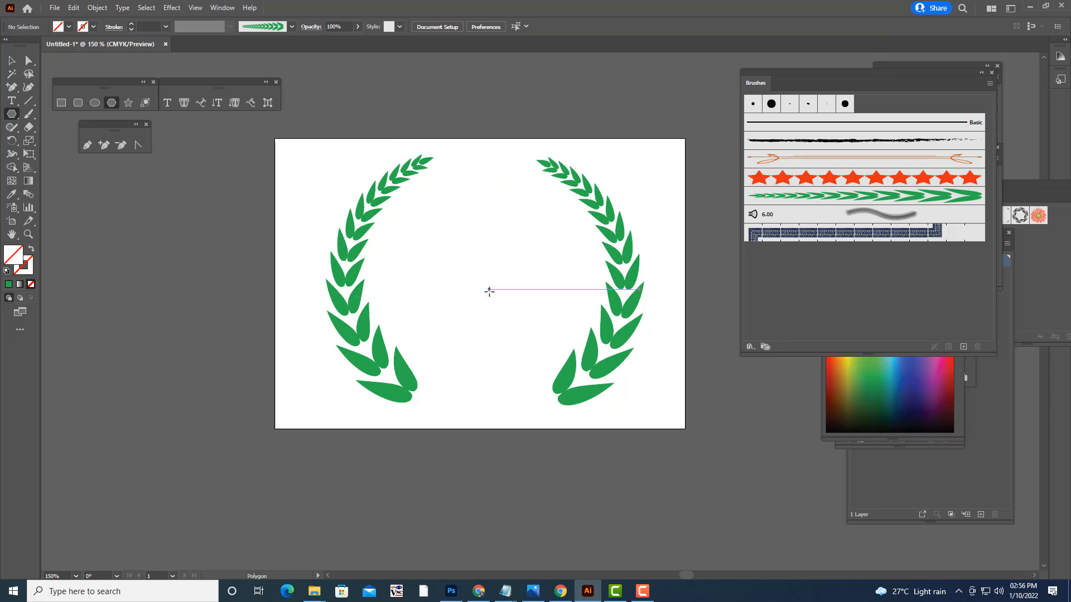
{"action": "left_click_drag", "start_coordinate": [488, 289], "coordinate": [569, 336]}
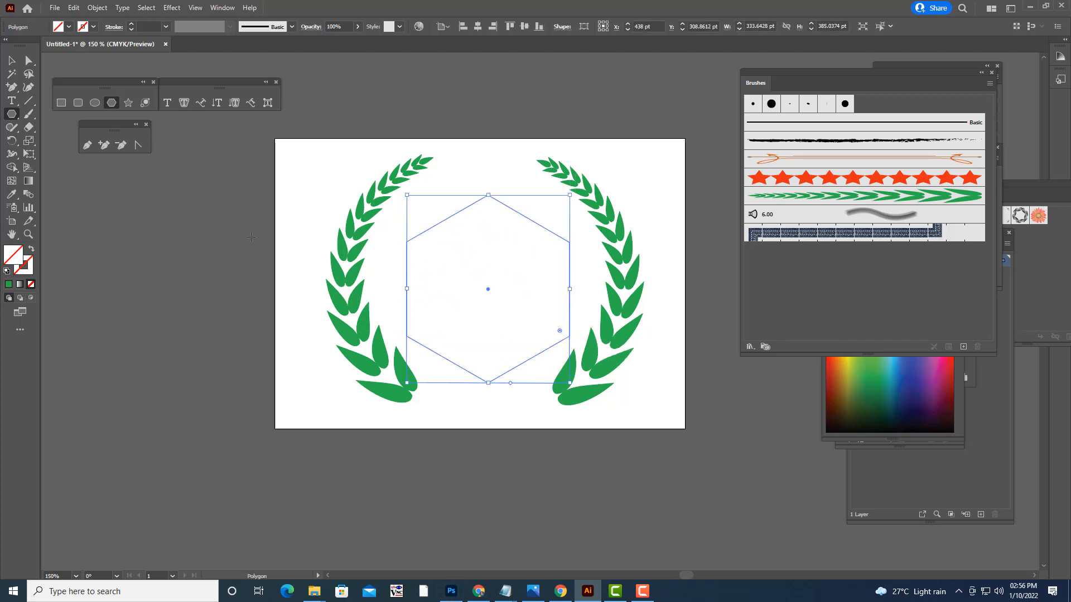
- Shrink the hexagon about its centre and stretch its top upward, making it about 289 by 383 pt
{"action": "left_click", "coordinate": [12, 60]}
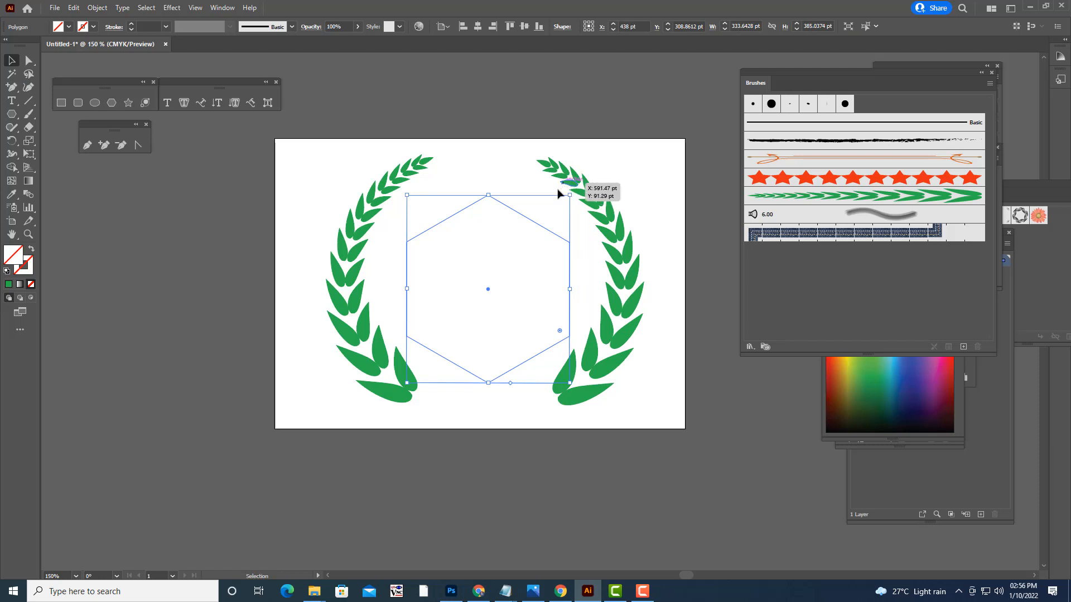
{"action": "left_click_drag", "start_coordinate": [569, 196], "coordinate": [558, 208]}
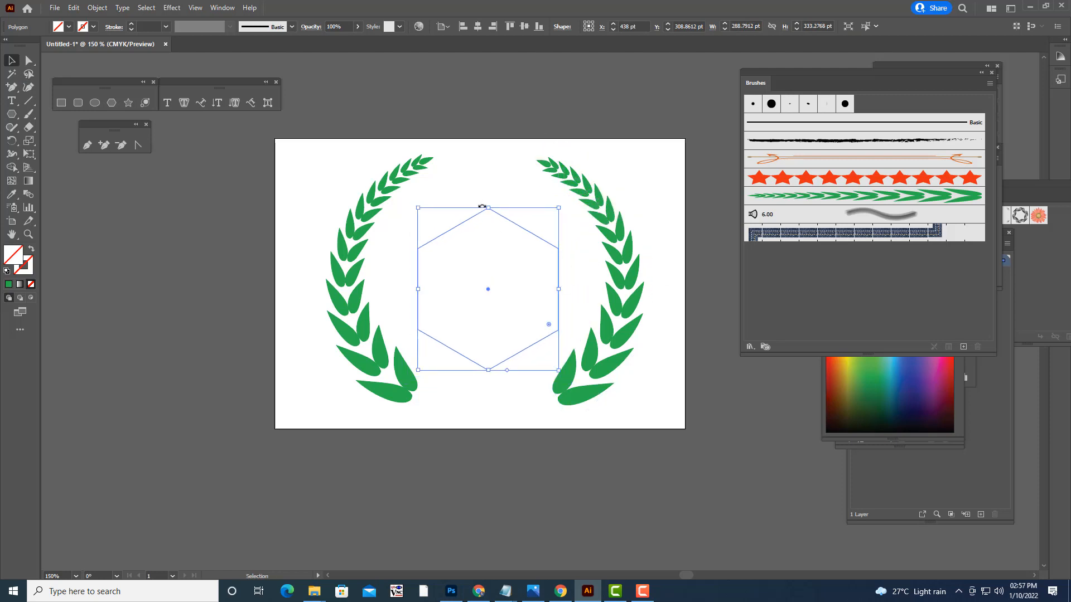
{"action": "left_click_drag", "start_coordinate": [488, 208], "coordinate": [488, 183]}
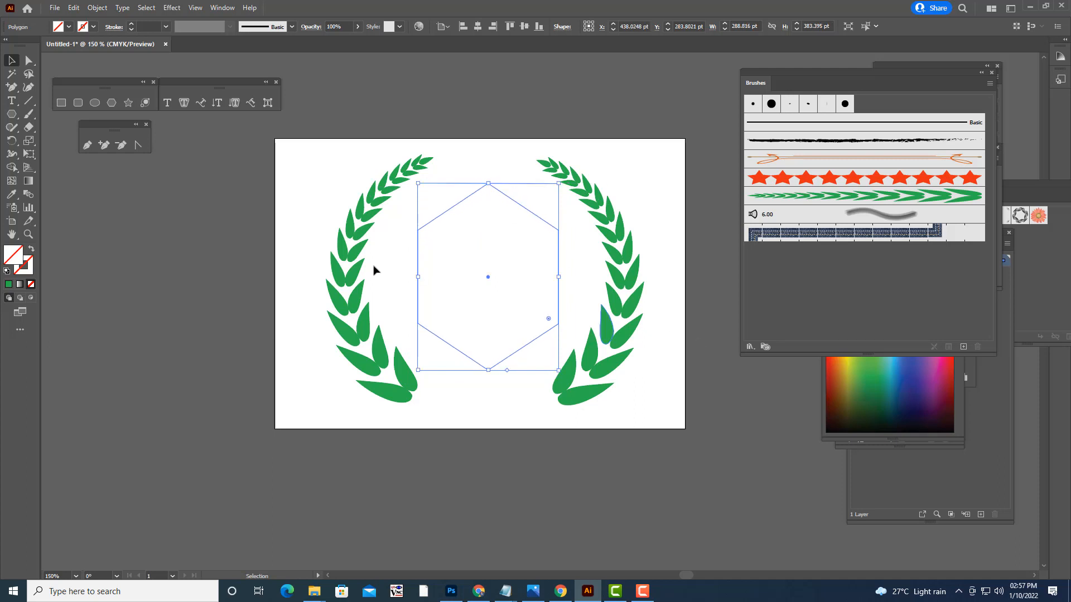
{"action": "left_click", "coordinate": [561, 104]}
- Give the hexagon a green stroke and no fill
{"action": "left_click", "coordinate": [487, 186]}
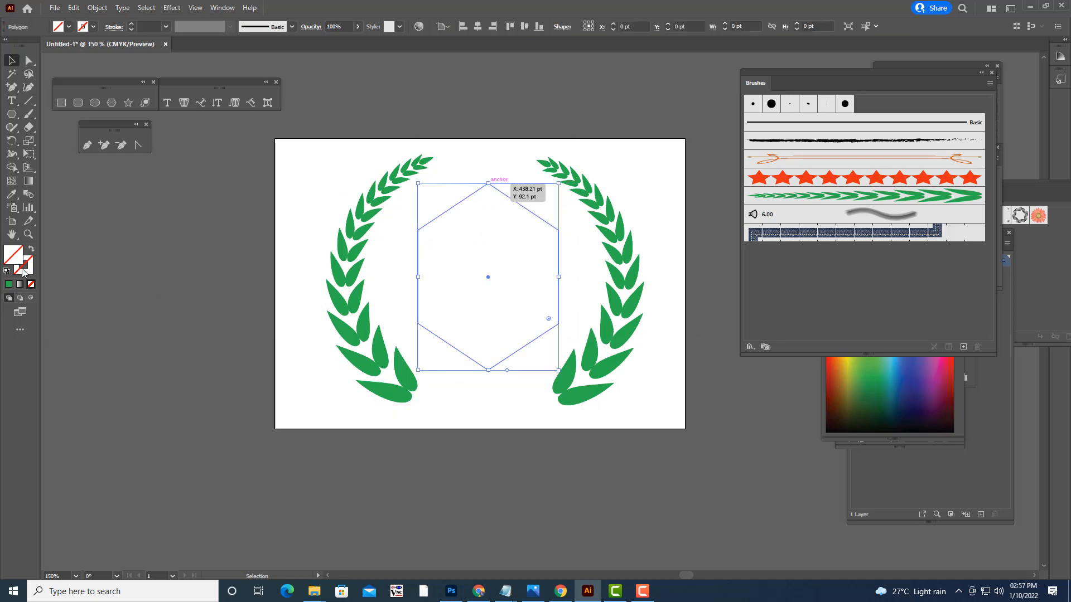
{"action": "left_click", "coordinate": [8, 285]}
{"action": "left_click", "coordinate": [9, 284]}
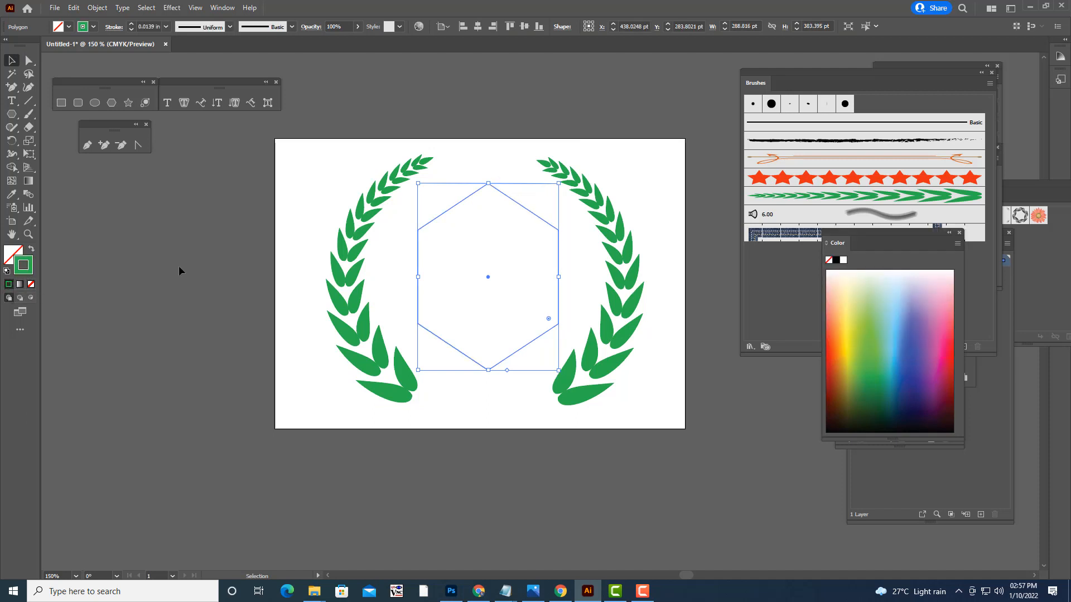
{"action": "left_click", "coordinate": [617, 180]}
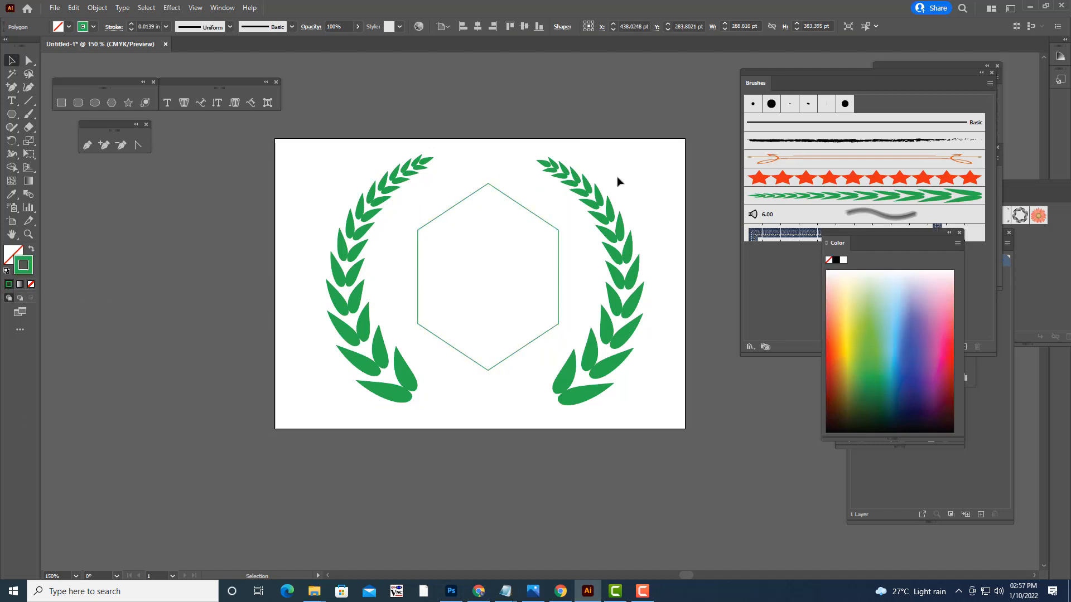
- Add an anchor point near the middle of the hexagon's upper-left, lower-left and left edges
{"action": "left_click", "coordinate": [504, 195]}
{"action": "left_click", "coordinate": [29, 60]}
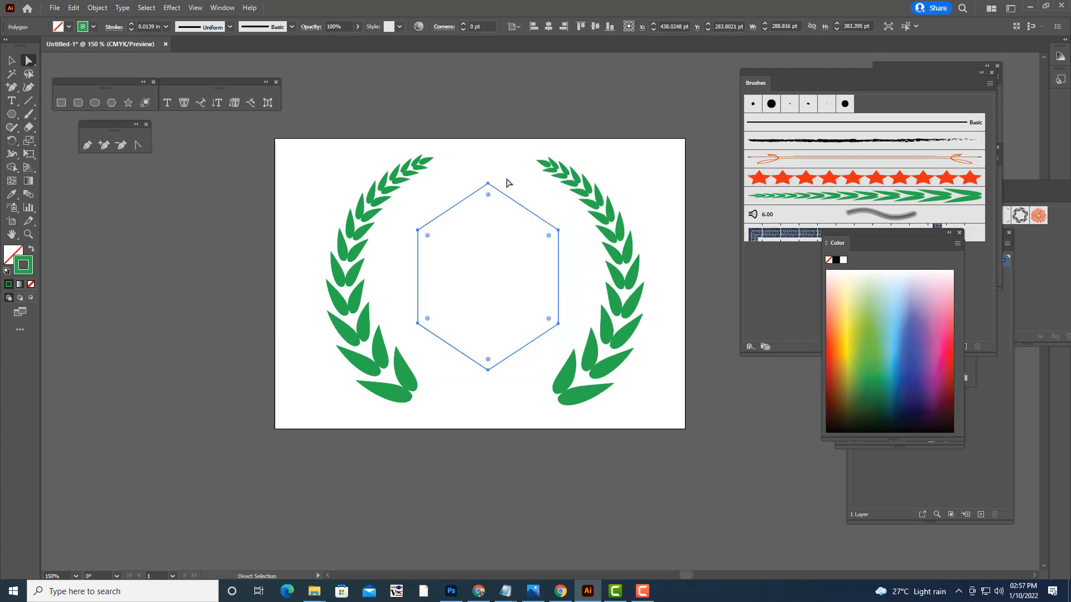
{"action": "left_click", "coordinate": [103, 145]}
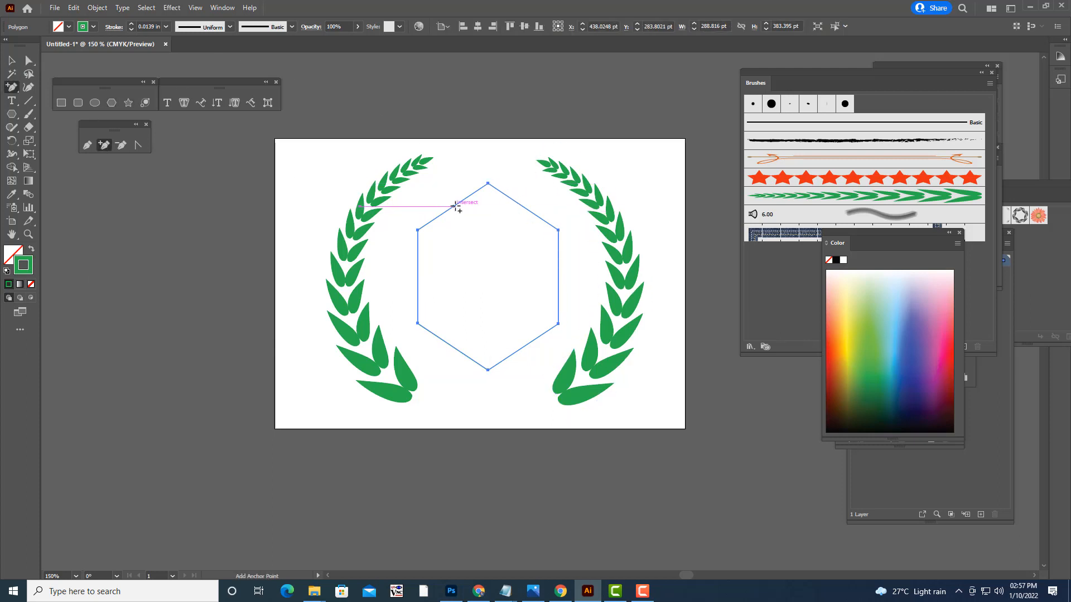
{"action": "left_click", "coordinate": [454, 206]}
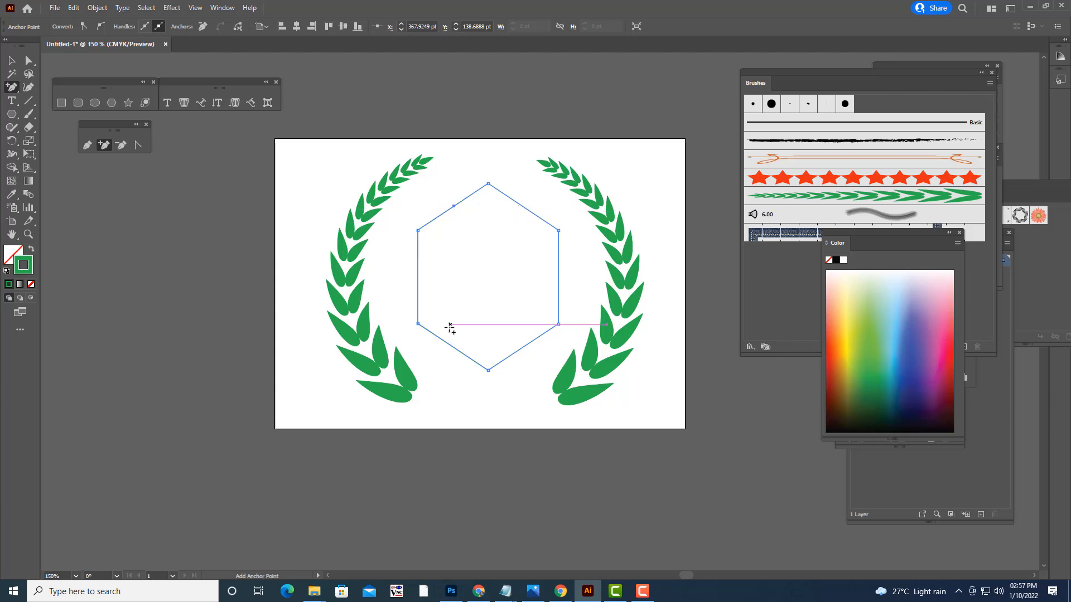
{"action": "left_click", "coordinate": [449, 345]}
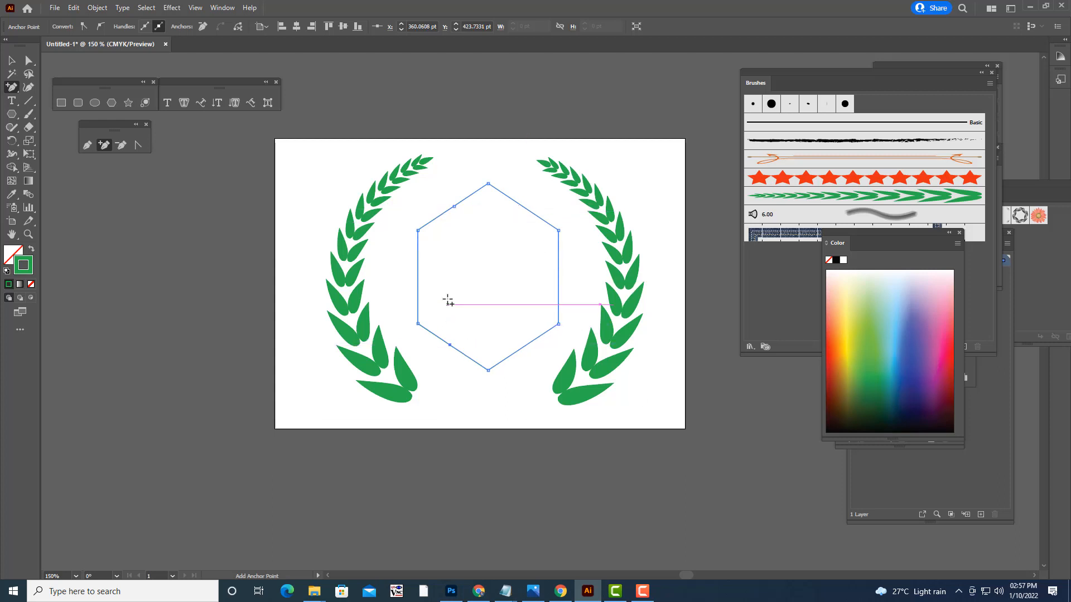
{"action": "left_click", "coordinate": [417, 275]}
{"action": "left_click", "coordinate": [9, 59]}
{"action": "left_click", "coordinate": [526, 150]}
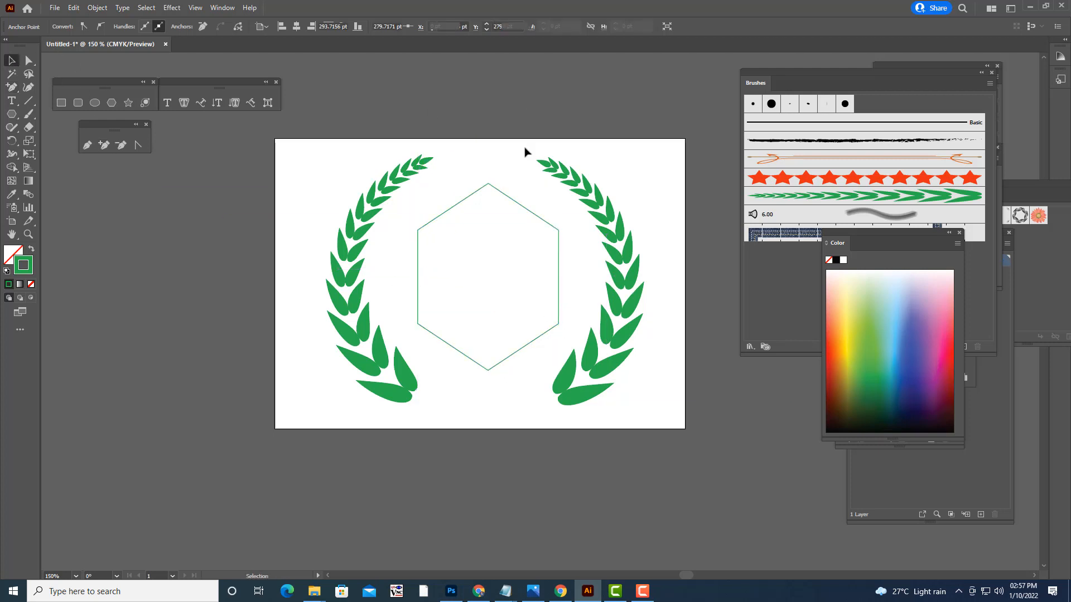
- Move the left edge's middle anchor about 24 pt outward and convert it to a smooth point
{"action": "left_click", "coordinate": [418, 276]}
{"action": "left_click", "coordinate": [29, 60]}
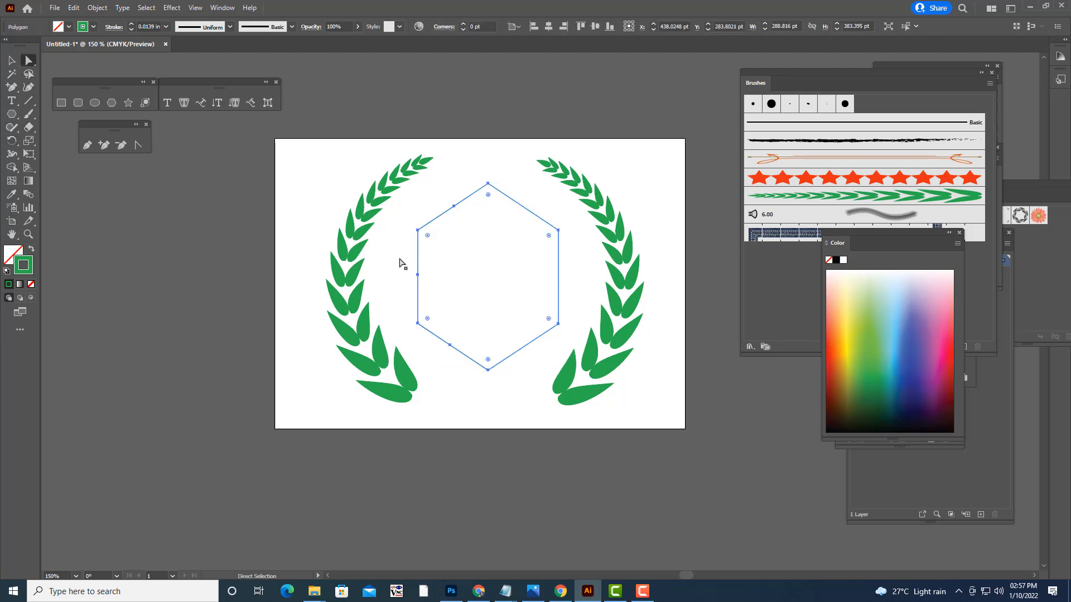
{"action": "left_click", "coordinate": [418, 276]}
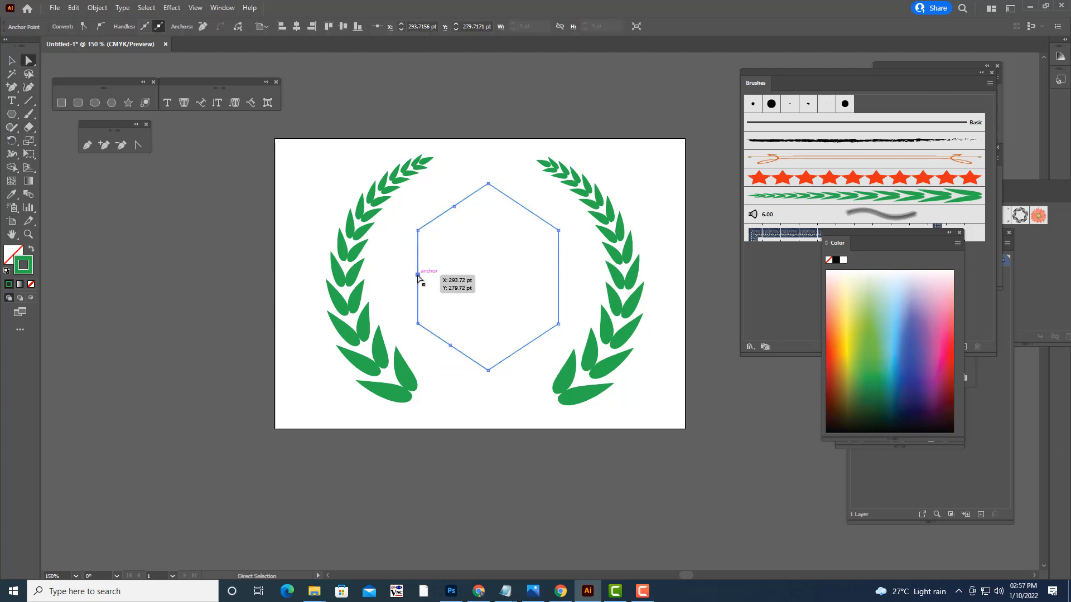
{"action": "left_click_drag", "start_coordinate": [418, 276], "coordinate": [406, 275]}
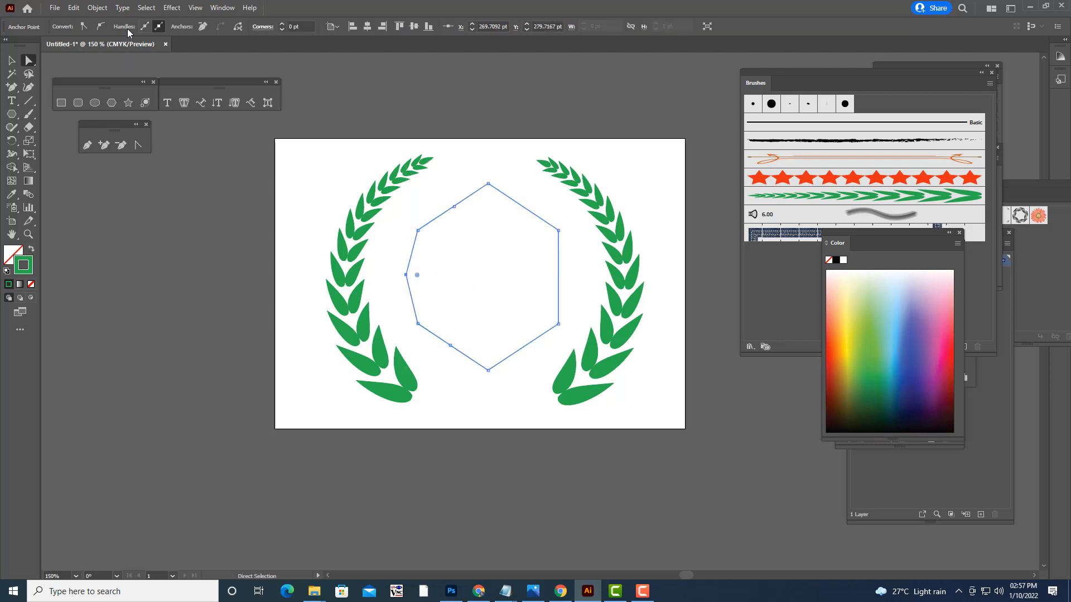
{"action": "left_click", "coordinate": [101, 26]}
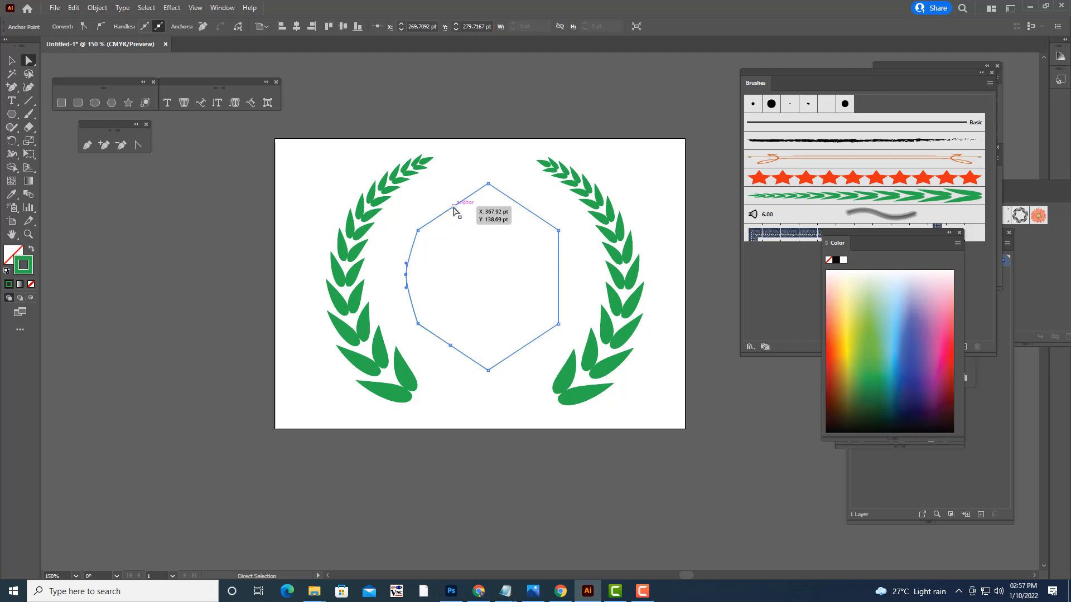
- Pull the upper-left edge's middle anchor inward and shape its smooth handles into a concave curve
{"action": "left_click_drag", "start_coordinate": [454, 209], "coordinate": [463, 217]}
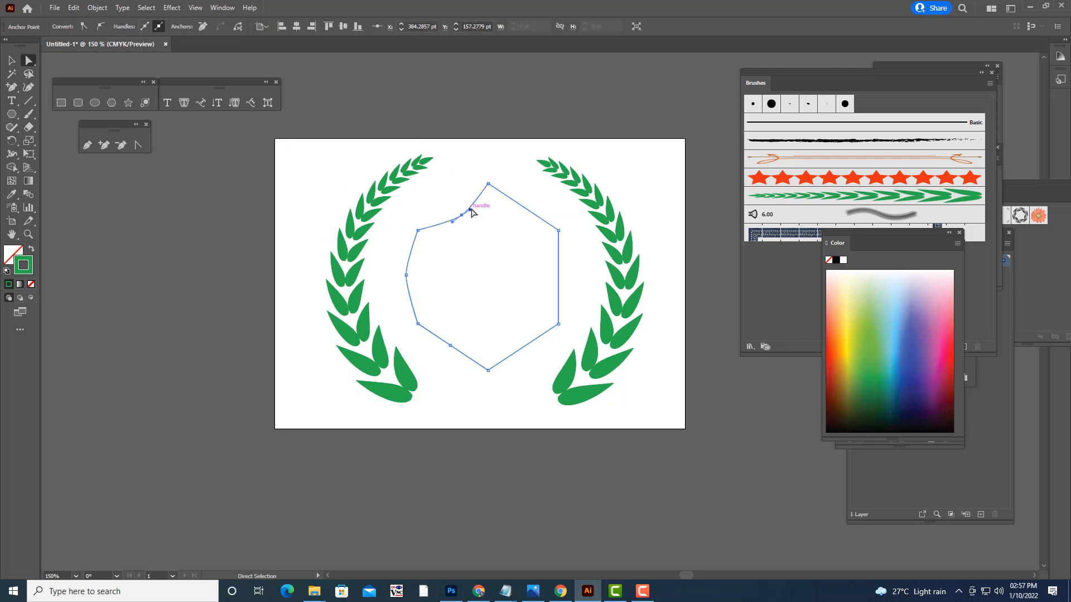
{"action": "left_click_drag", "start_coordinate": [471, 213], "coordinate": [449, 225]}
{"action": "left_click", "coordinate": [483, 121]}
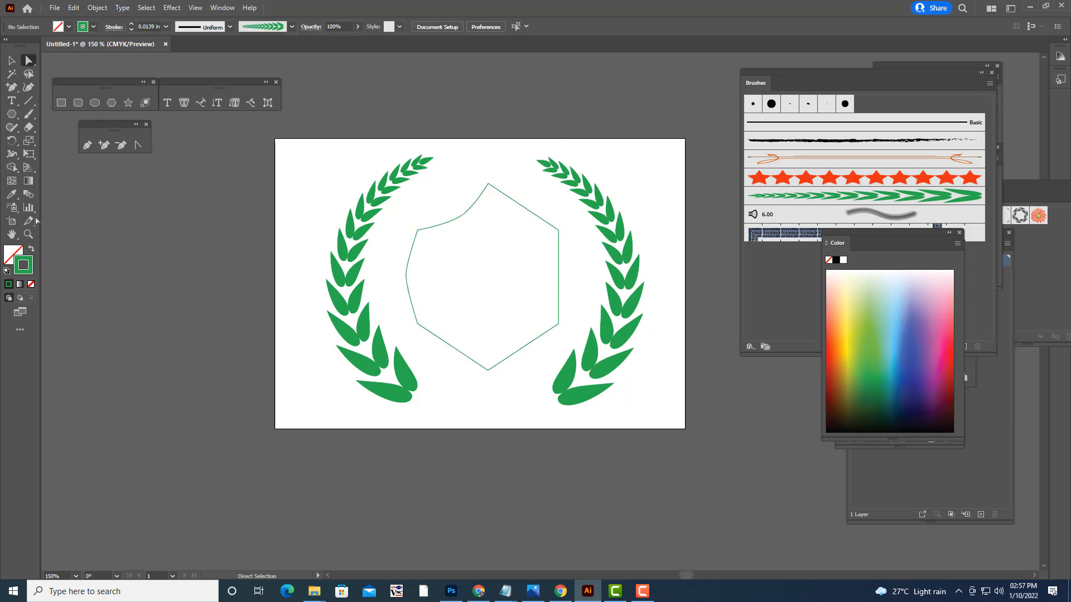
- Try to add another anchor point at the middle of the outline's lower-left edge
{"action": "left_click", "coordinate": [103, 146]}
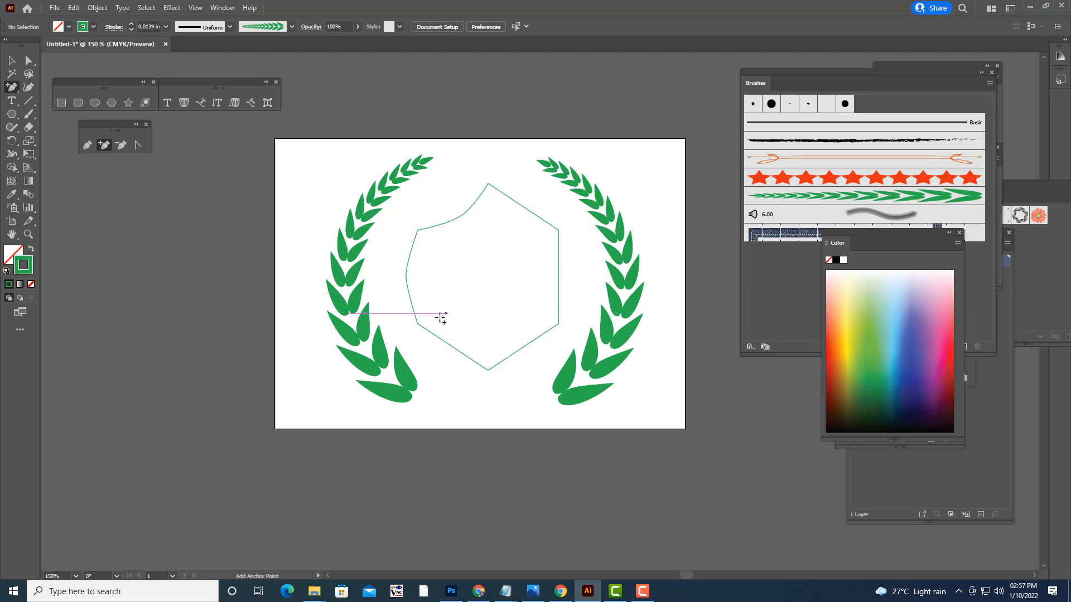
{"action": "left_click", "coordinate": [453, 346]}
{"action": "left_click", "coordinate": [616, 309]}
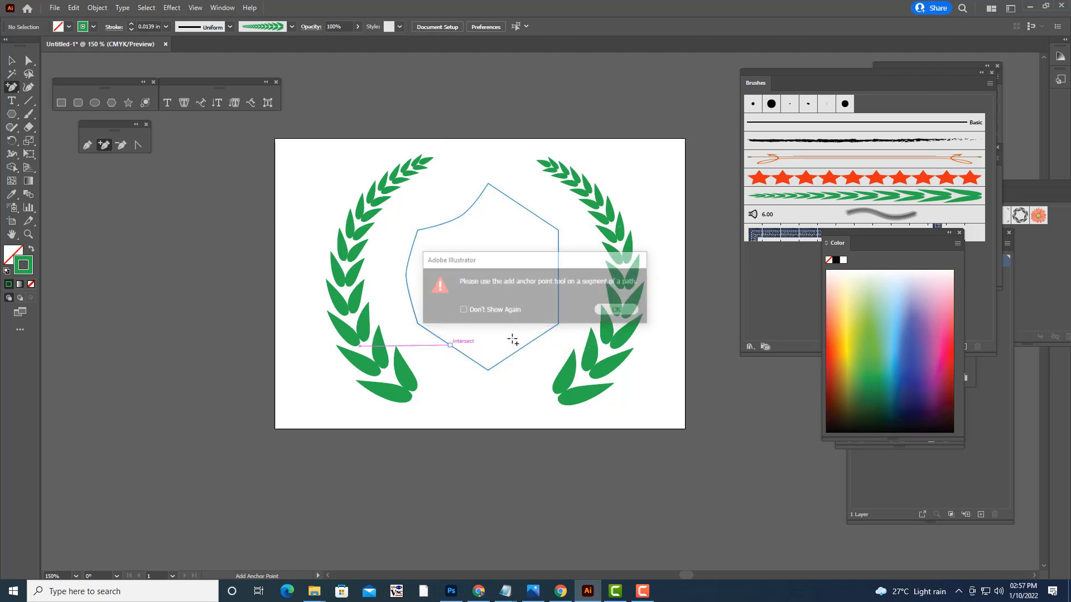
{"action": "left_click", "coordinate": [450, 346]}
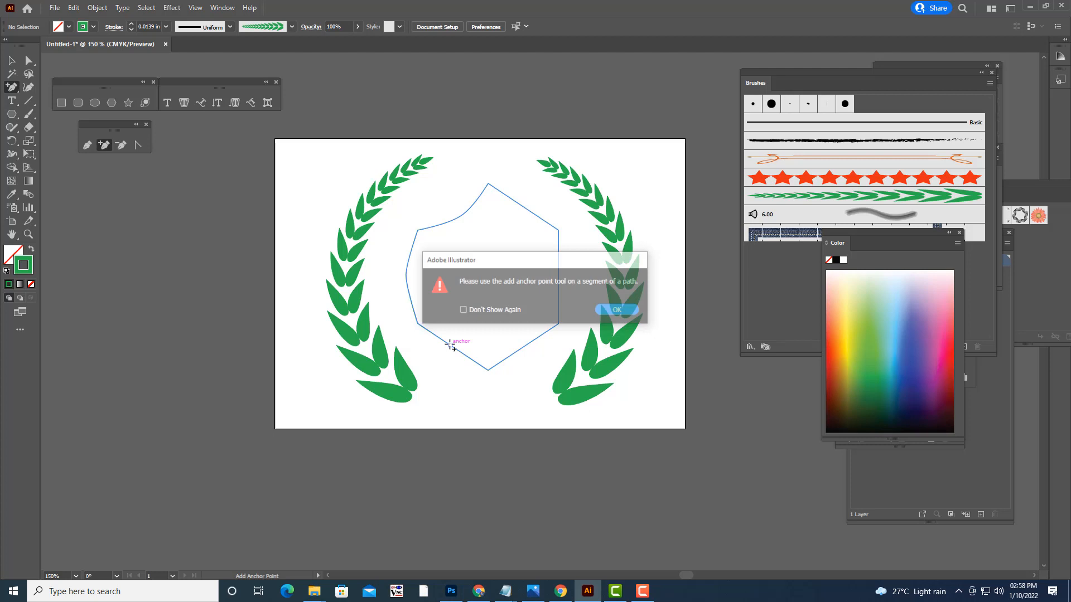
{"action": "left_click", "coordinate": [618, 311]}
- Add an anchor point near the middle of the shield outline's straight lower-left edge
{"action": "scroll", "coordinate": [447, 358], "scroll_direction": "up", "scroll_amount": 1}
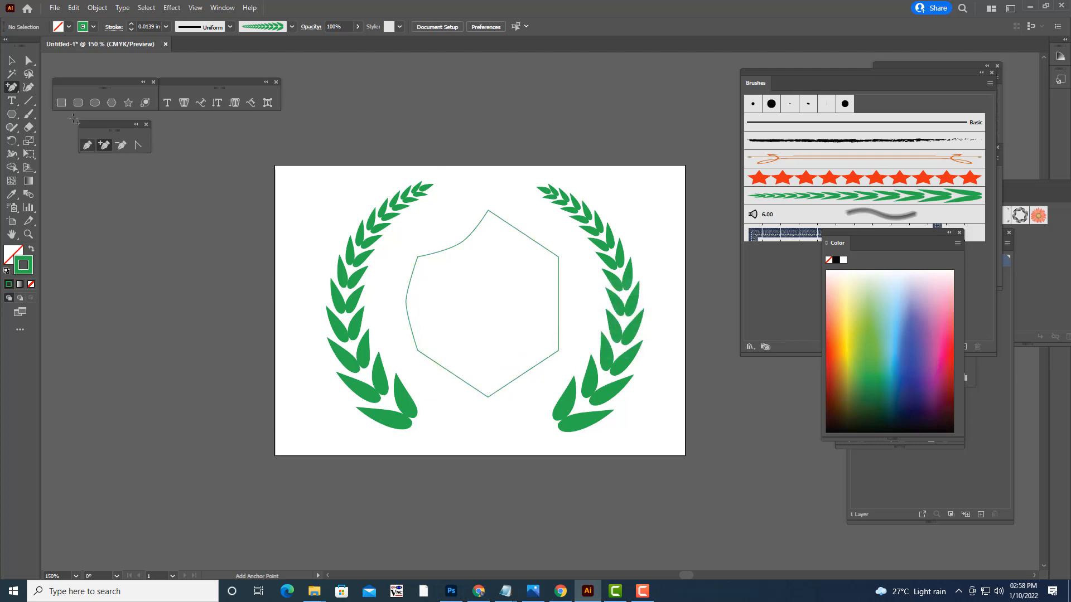
{"action": "left_click", "coordinate": [17, 63]}
{"action": "key", "text": "a"}
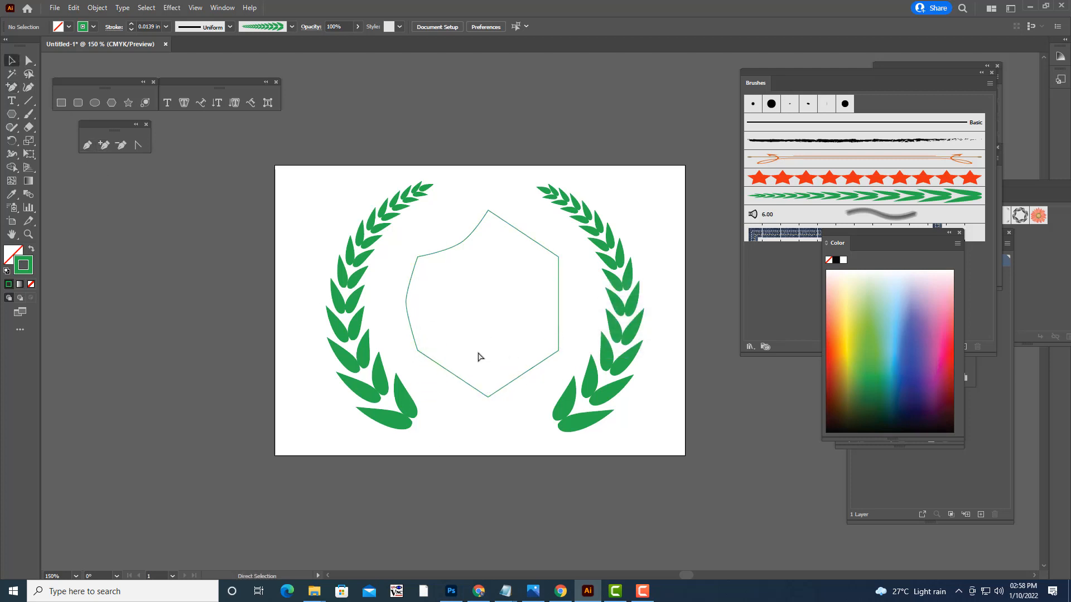
{"action": "key", "text": "ctrl+plus"}
{"action": "key", "text": "ctrl+plus"}
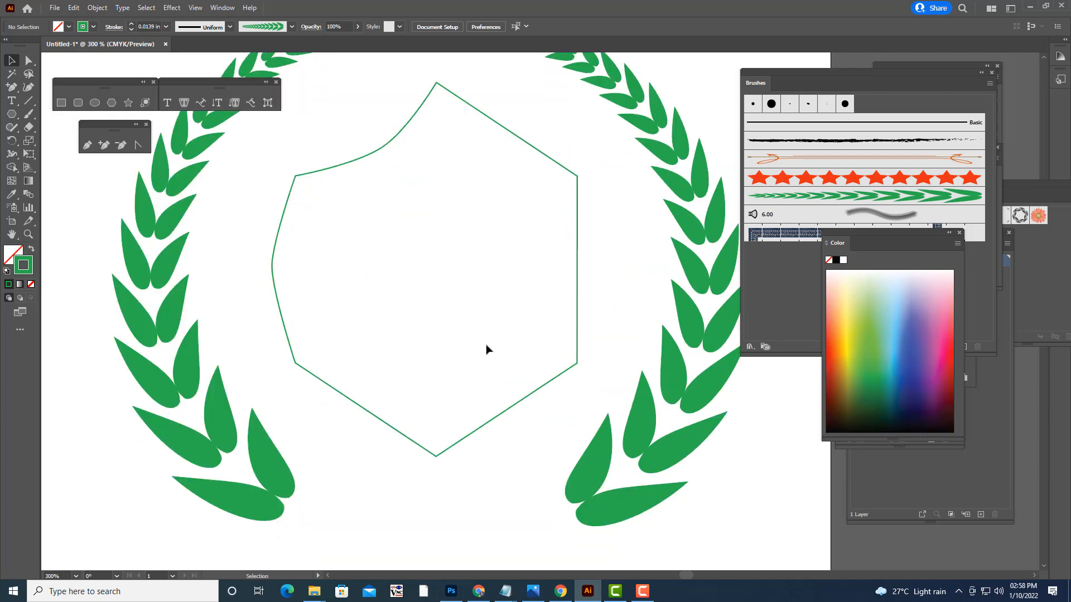
{"action": "left_click", "coordinate": [368, 386]}
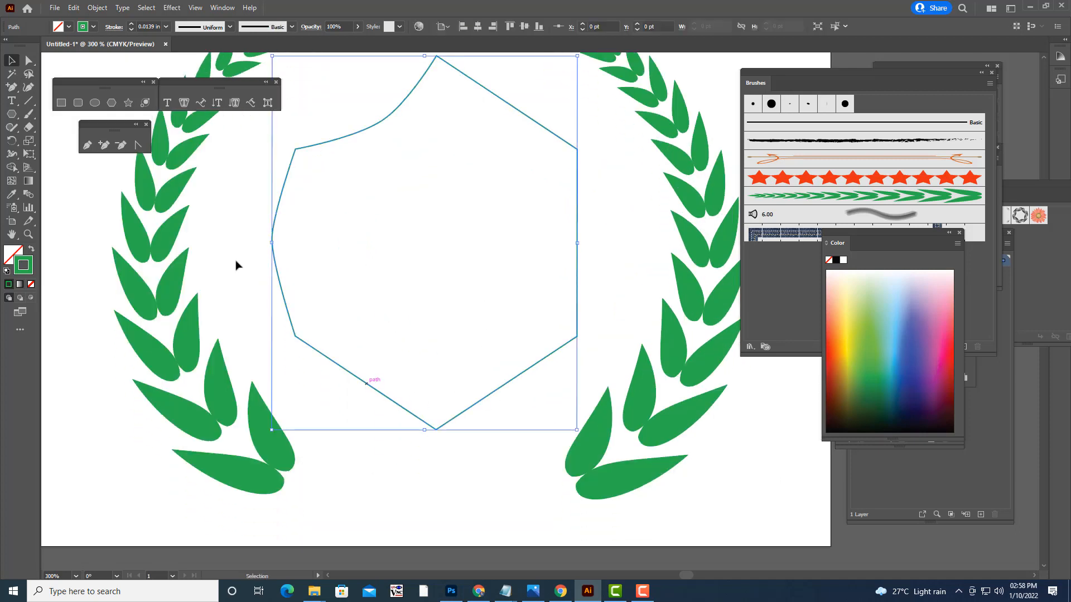
{"action": "left_click", "coordinate": [102, 147]}
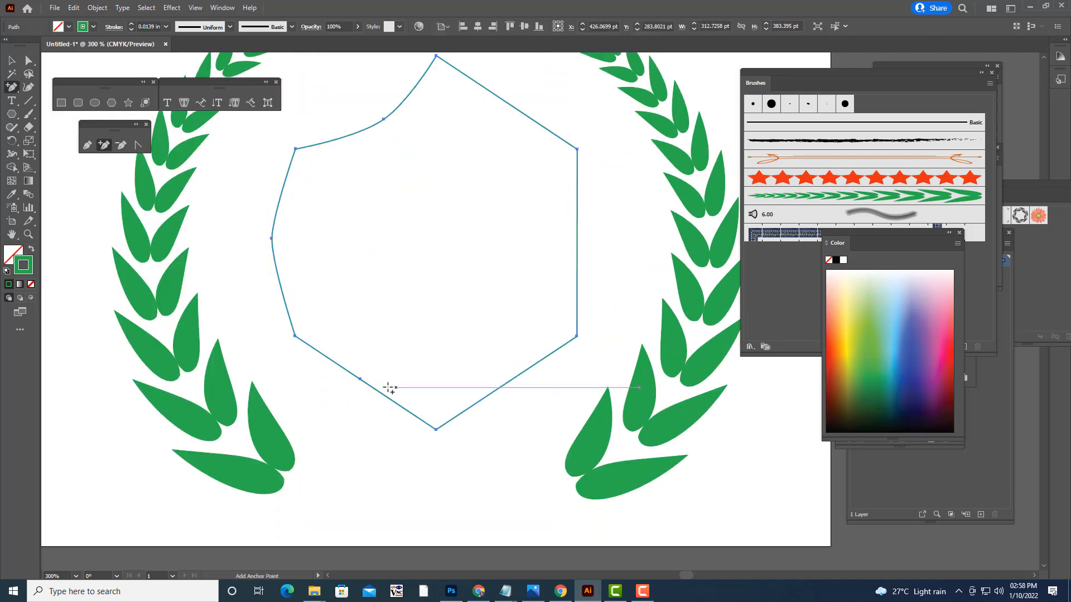
{"action": "left_click", "coordinate": [359, 379]}
- Pull the lower-left edge's new anchor inward, convert it to a smooth point and shape its handles into a concave curve
{"action": "key", "text": "a"}
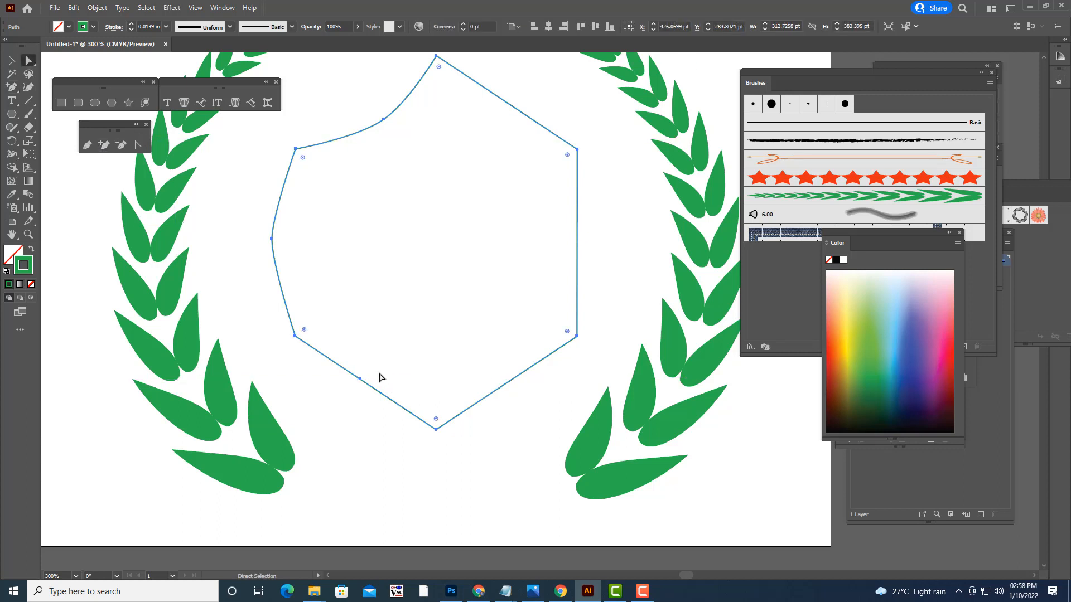
{"action": "left_click_drag", "start_coordinate": [361, 379], "coordinate": [374, 357]}
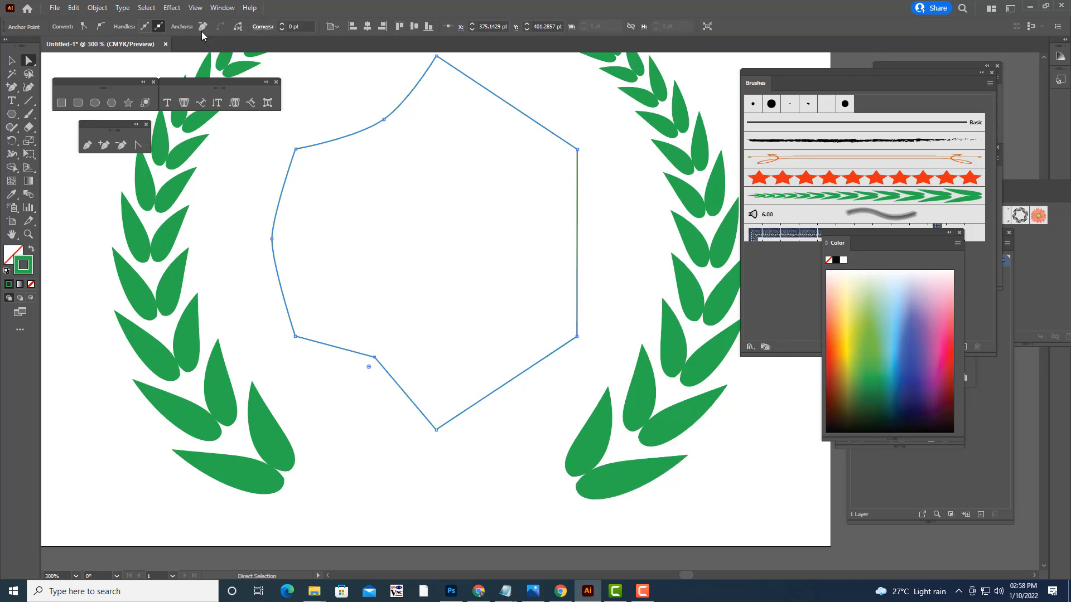
{"action": "left_click", "coordinate": [100, 26]}
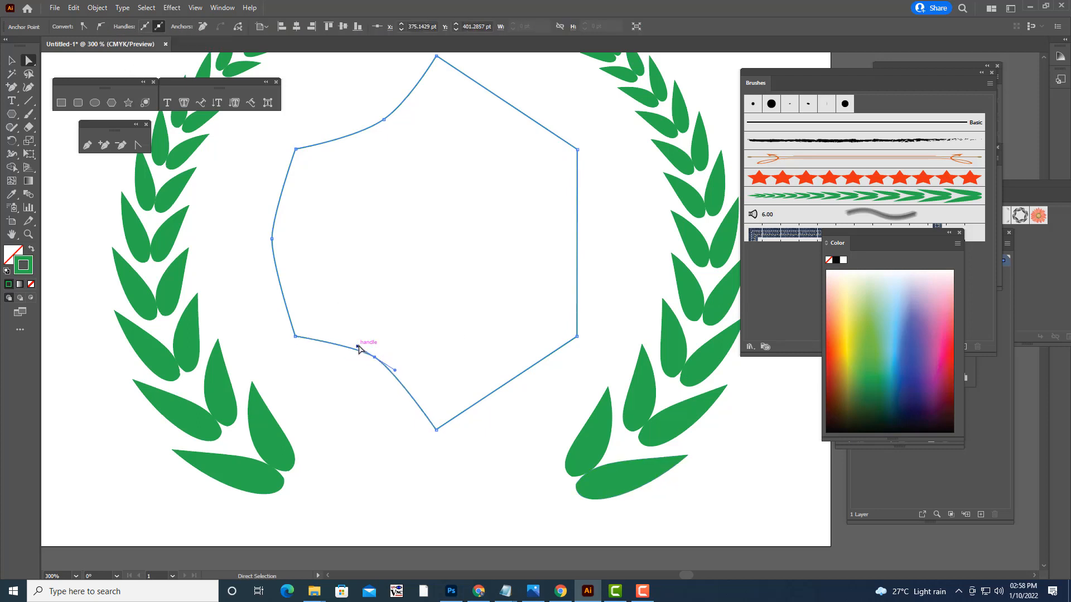
{"action": "left_click_drag", "start_coordinate": [358, 349], "coordinate": [402, 378]}
{"action": "left_click_drag", "start_coordinate": [354, 343], "coordinate": [350, 338]}
{"action": "key", "text": "v"}
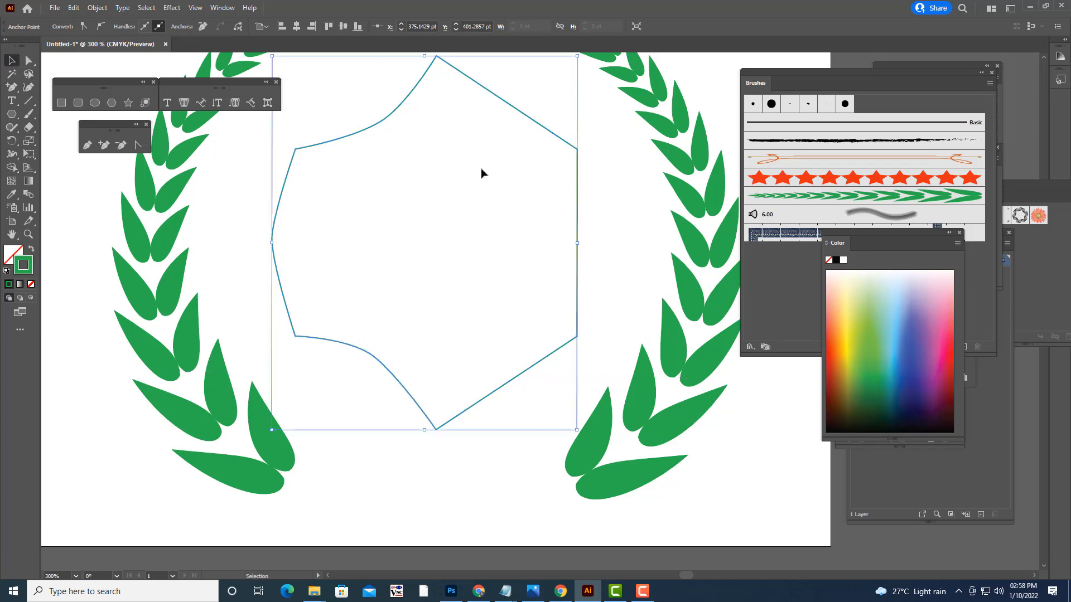
{"action": "left_click", "coordinate": [502, 165]}
- Draw a rectangle about 388 by 487 pt over the right half of the shield, starting above its top vertex
{"action": "scroll", "coordinate": [526, 165], "scroll_direction": "down", "scroll_amount": 1}
{"action": "scroll", "coordinate": [527, 165], "scroll_direction": "up", "scroll_amount": 3}
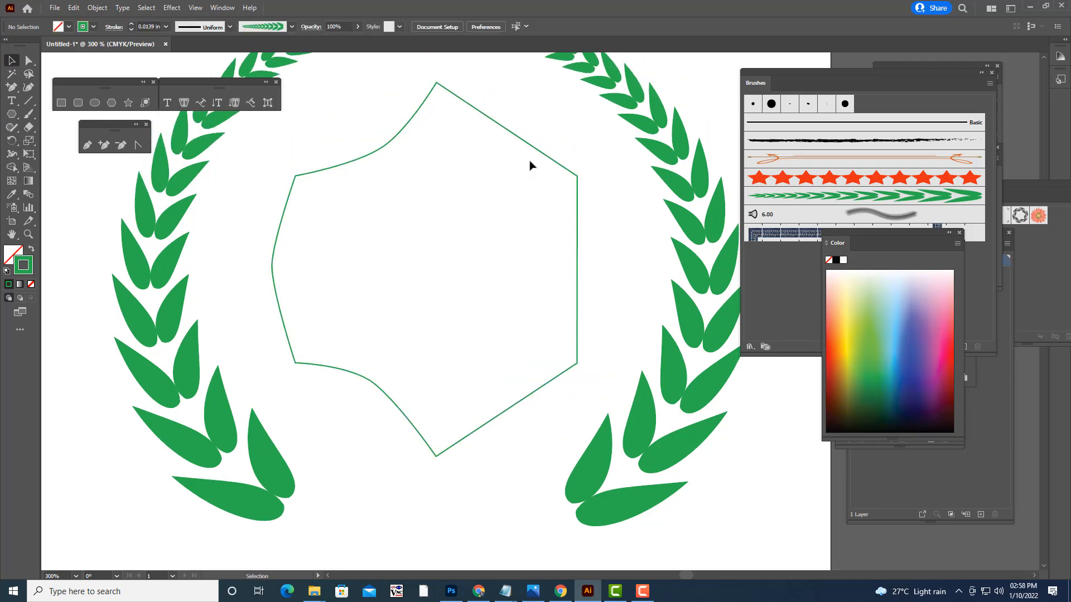
{"action": "key", "text": "ctrl+minus"}
{"action": "key", "text": "ctrl+minus"}
{"action": "key", "text": "ctrl+equal"}
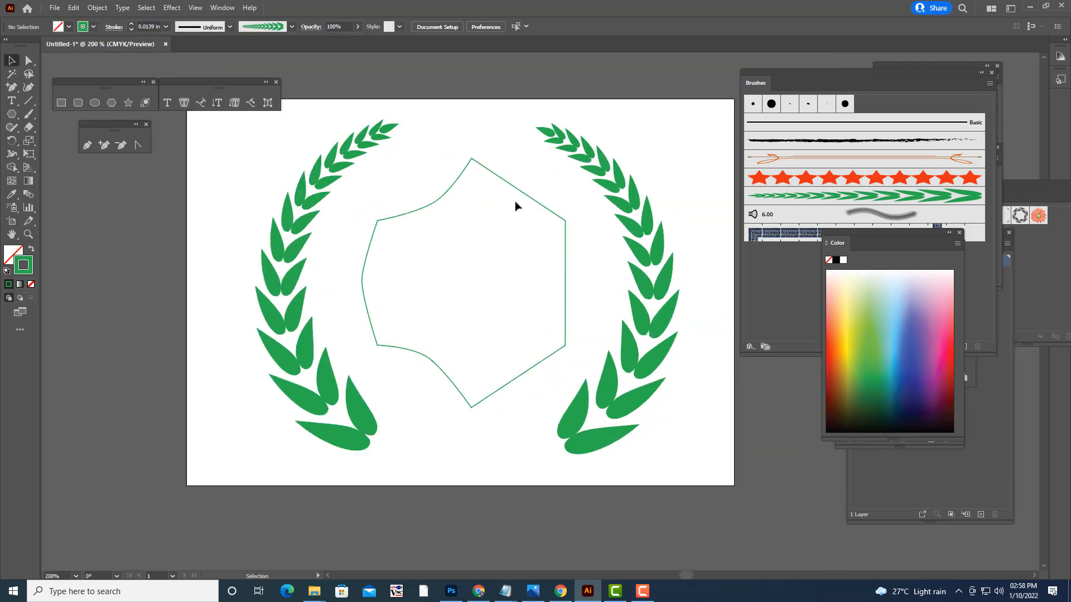
{"action": "left_click", "coordinate": [528, 199]}
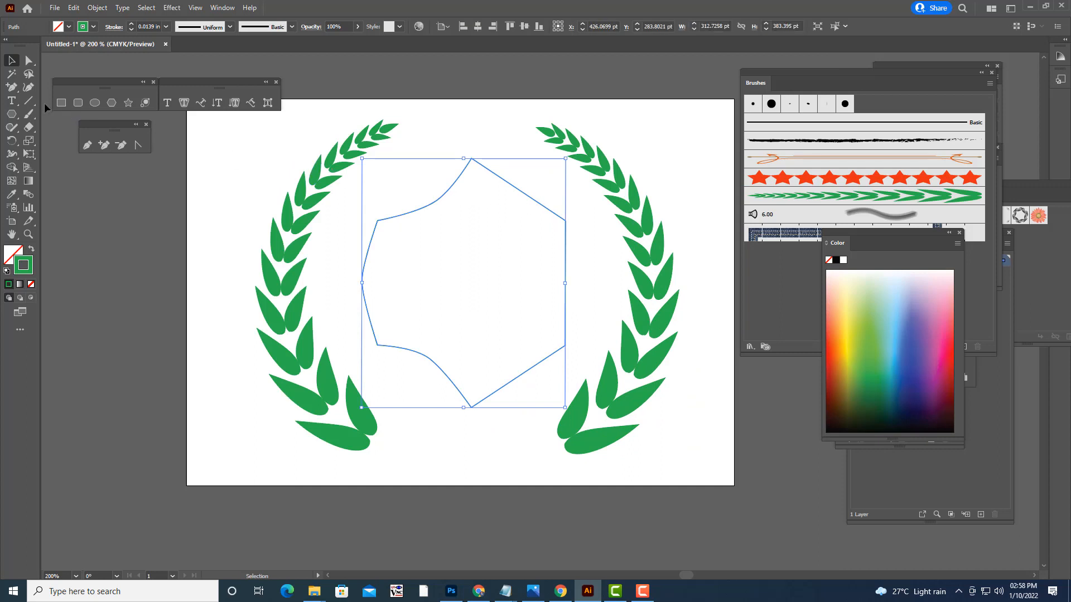
{"action": "left_click", "coordinate": [60, 103]}
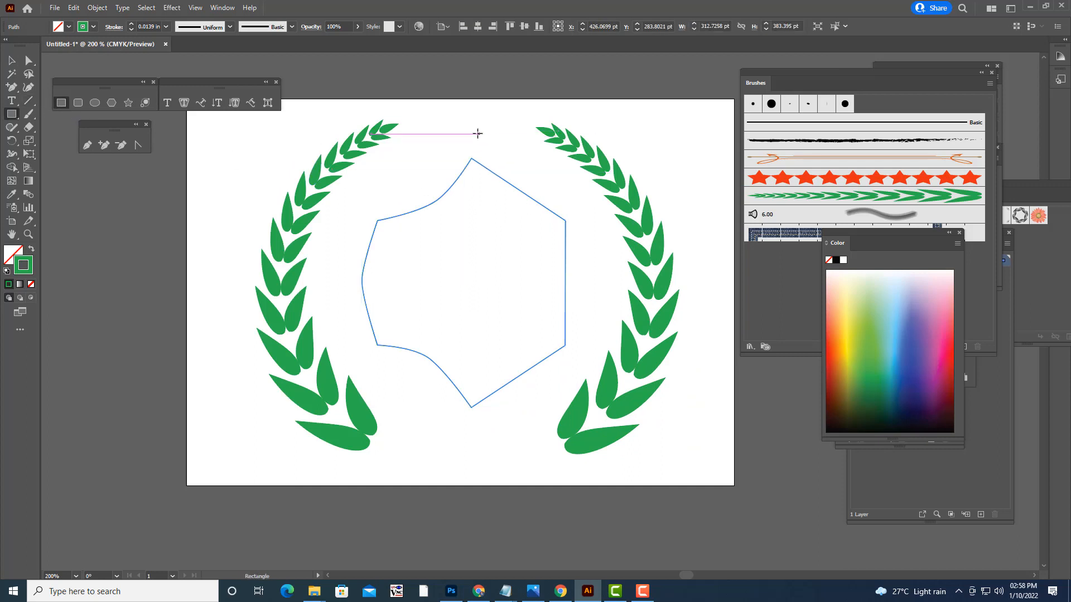
{"action": "left_click_drag", "start_coordinate": [475, 131], "coordinate": [728, 448]}
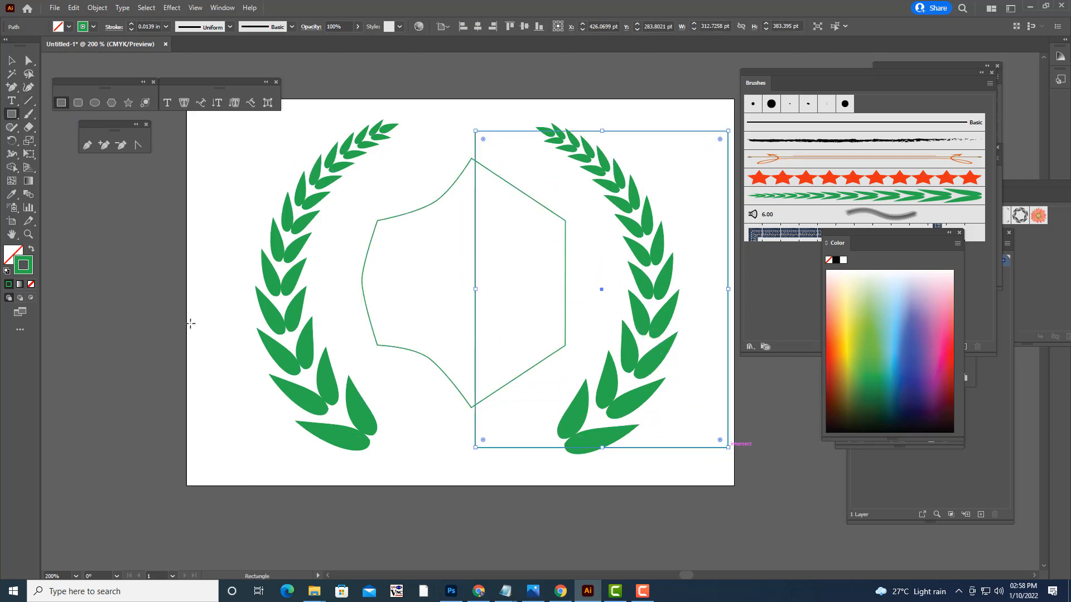
{"action": "left_click", "coordinate": [11, 61]}
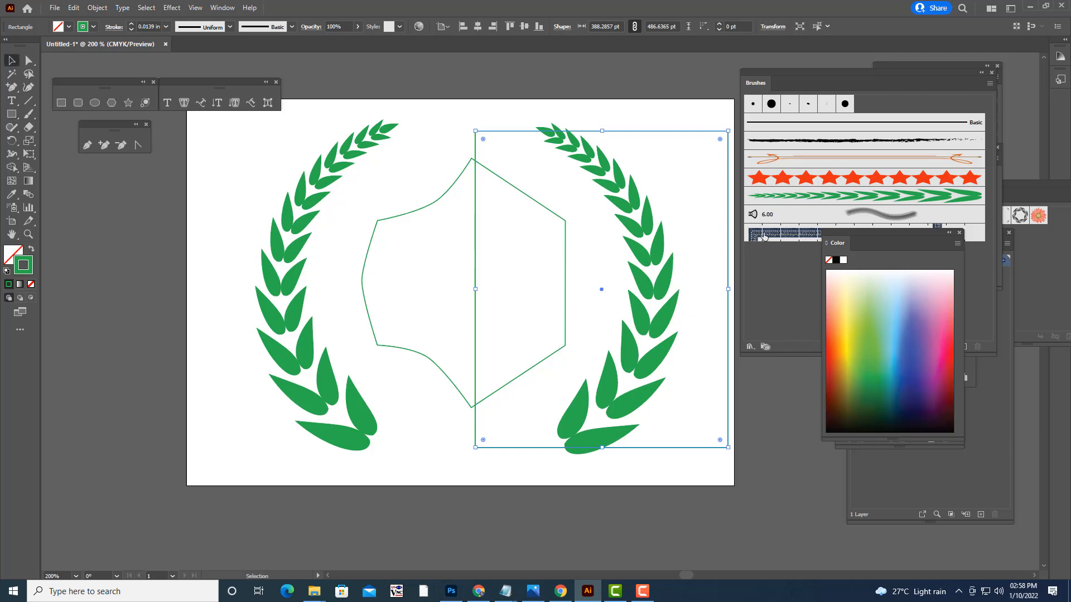
- Give the rectangle an orange fill with no stroke, and move its left edge onto the shield's top and bottom vertices
{"action": "left_click", "coordinate": [921, 356]}
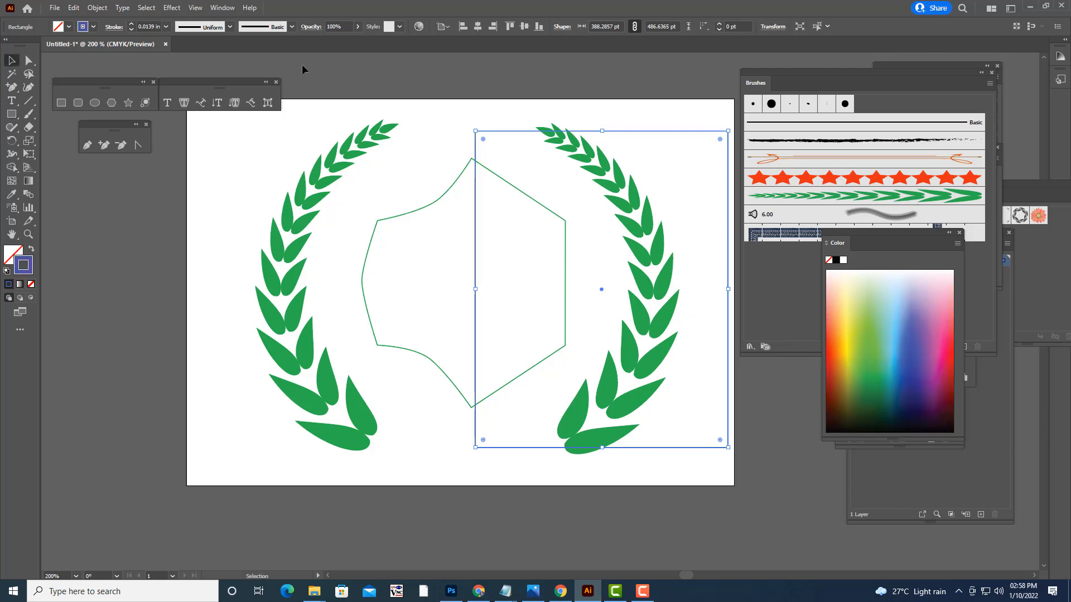
{"action": "left_click", "coordinate": [565, 92]}
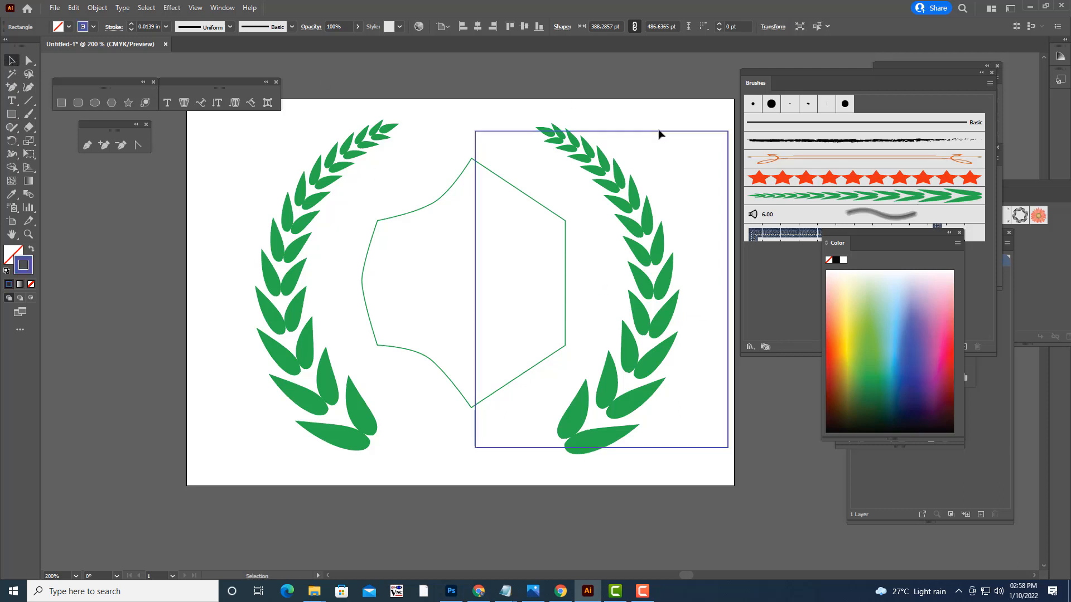
{"action": "left_click", "coordinate": [729, 296]}
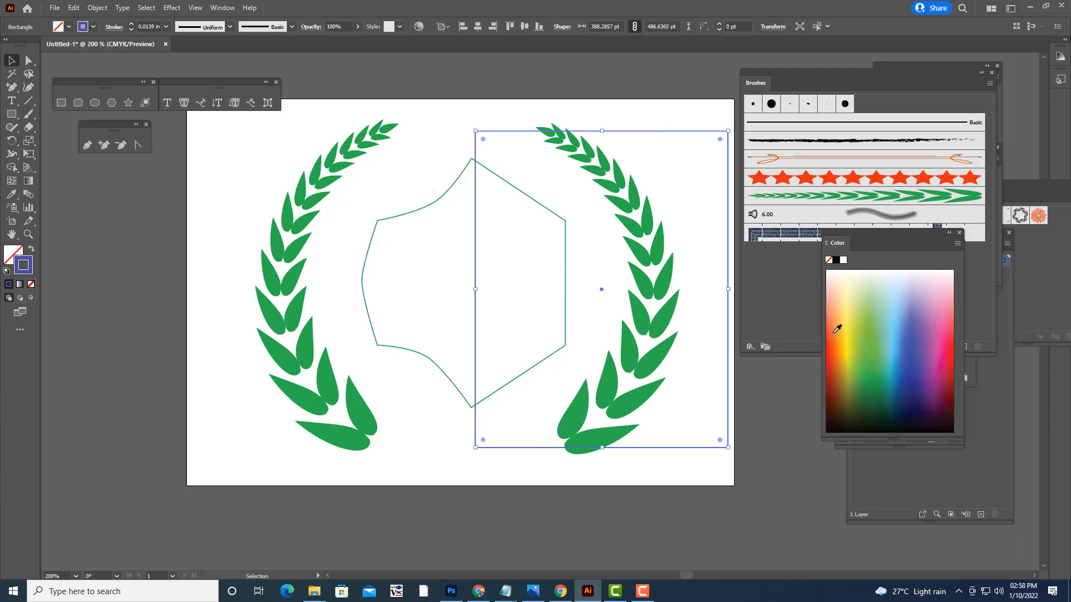
{"action": "left_click", "coordinate": [837, 324]}
{"action": "left_click", "coordinate": [8, 255]}
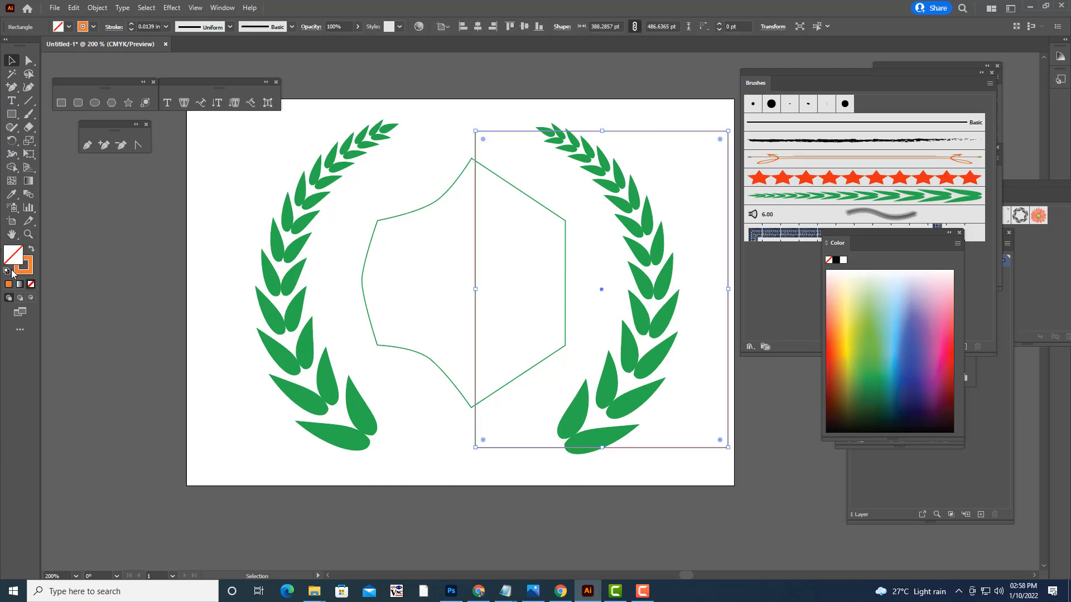
{"action": "left_click", "coordinate": [9, 284]}
{"action": "left_click", "coordinate": [27, 274]}
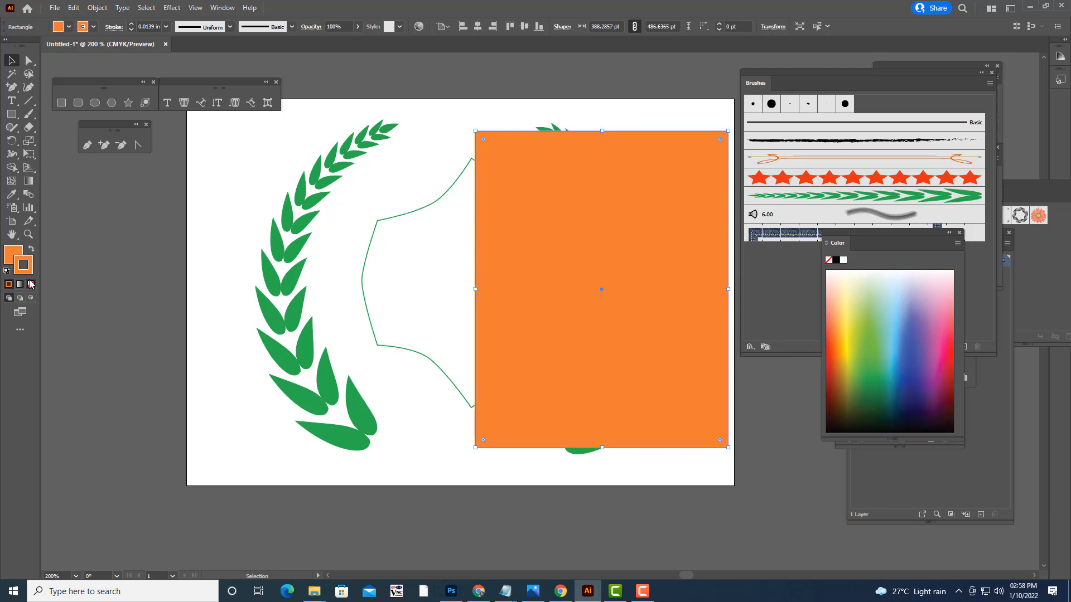
{"action": "left_click", "coordinate": [31, 285]}
{"action": "left_click", "coordinate": [10, 252]}
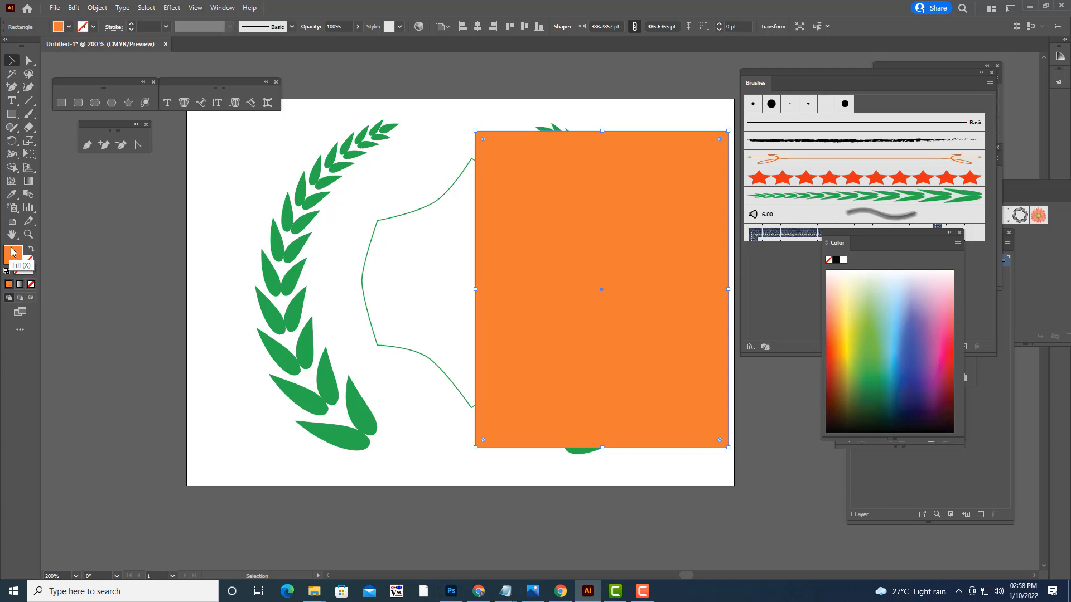
{"action": "left_click_drag", "start_coordinate": [559, 205], "coordinate": [554, 210]}
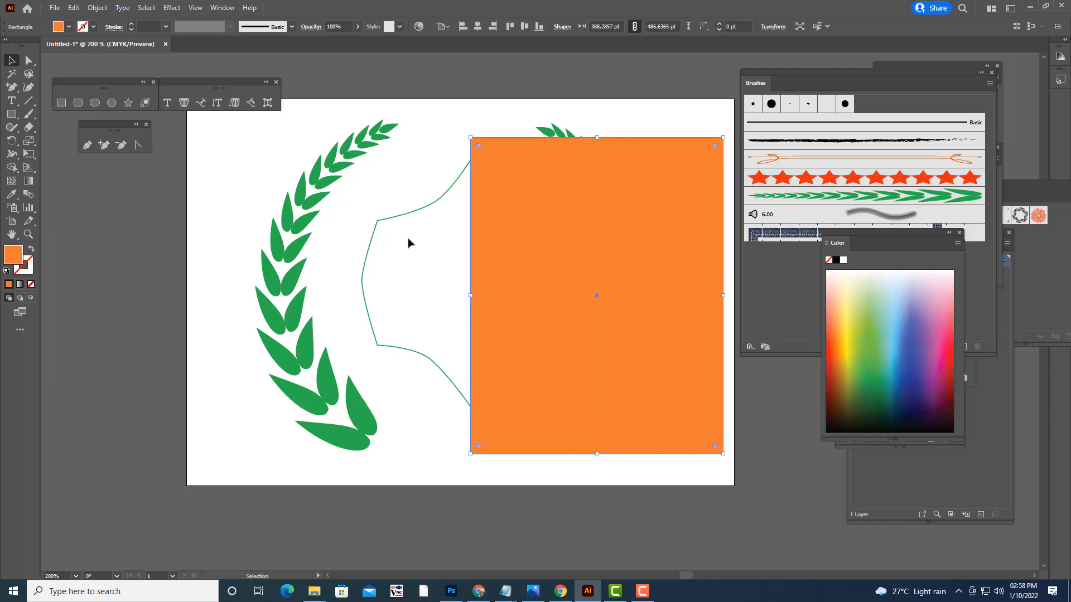
- Fill the shield outline with a darker orange-red
{"action": "left_click", "coordinate": [393, 220]}
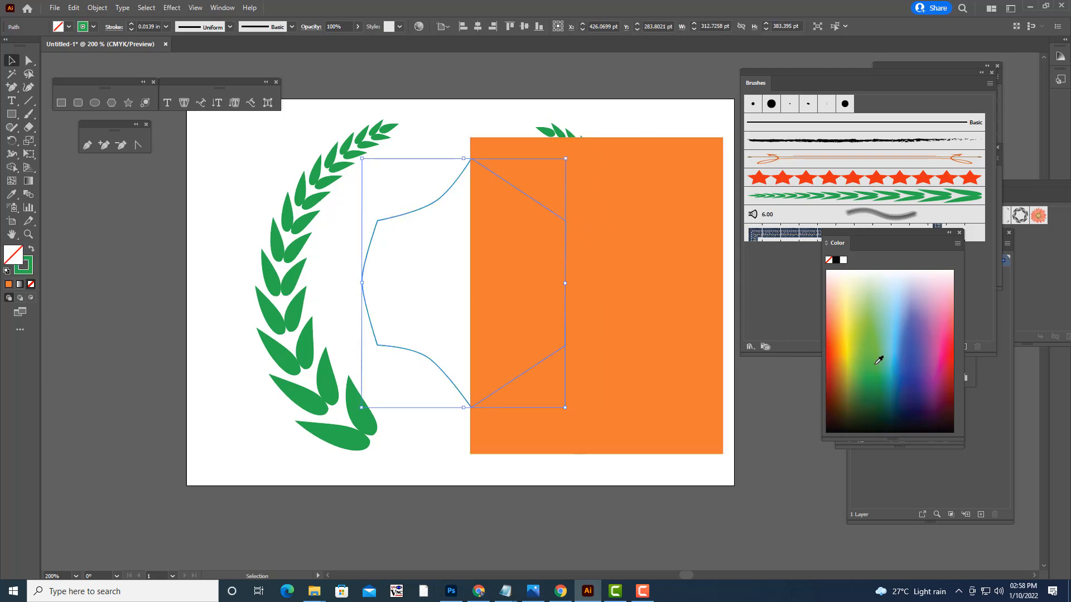
{"action": "left_click", "coordinate": [840, 349]}
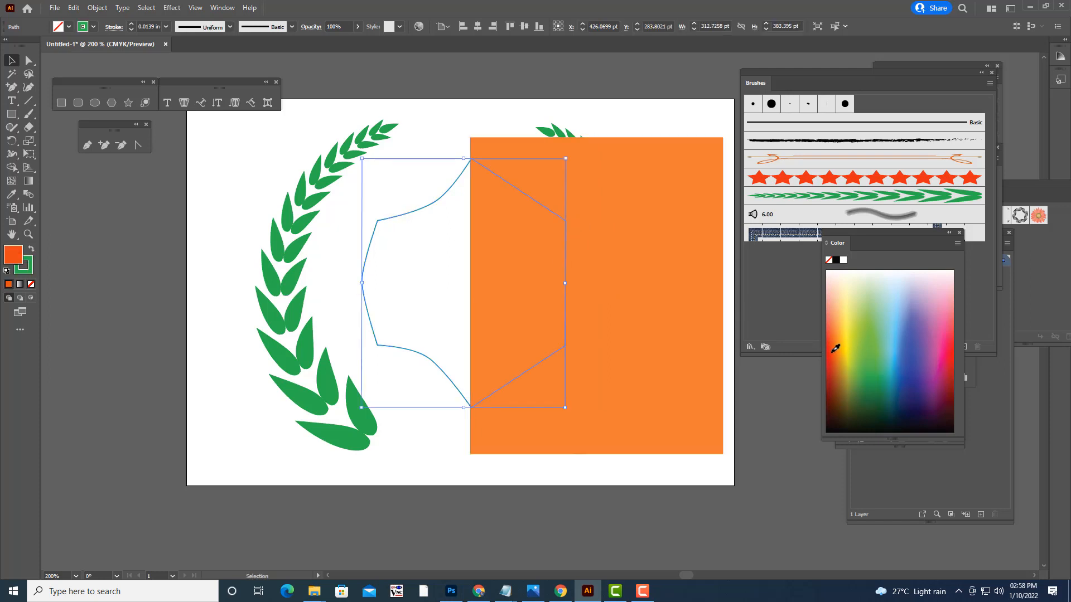
{"action": "left_click", "coordinate": [554, 112]}
- Cut the rectangle out of the shield with Pathfinder's Minus Front, and shift the remaining left half about 4 pt right and down
{"action": "left_click", "coordinate": [608, 233]}
{"action": "left_click", "coordinate": [383, 241], "text": "shift"}
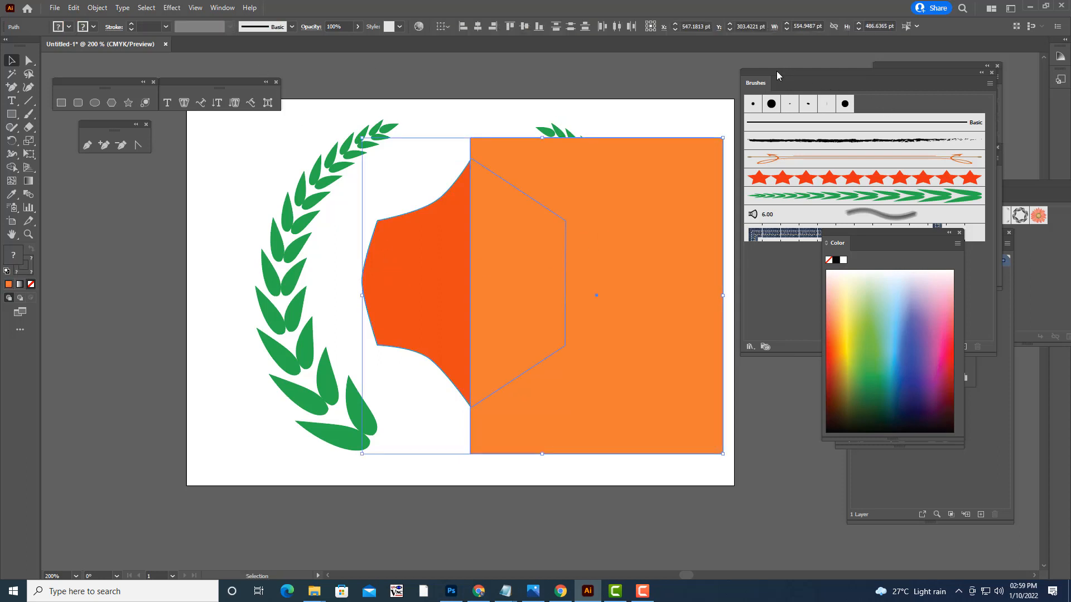
{"action": "left_click_drag", "start_coordinate": [776, 71], "coordinate": [814, 307]}
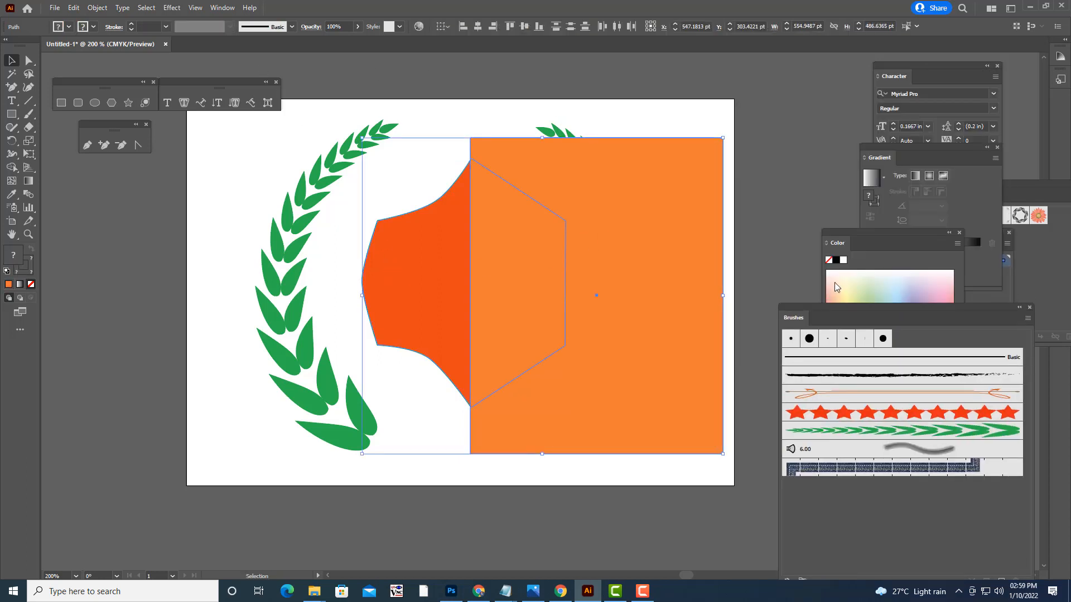
{"action": "left_click", "coordinate": [222, 8]}
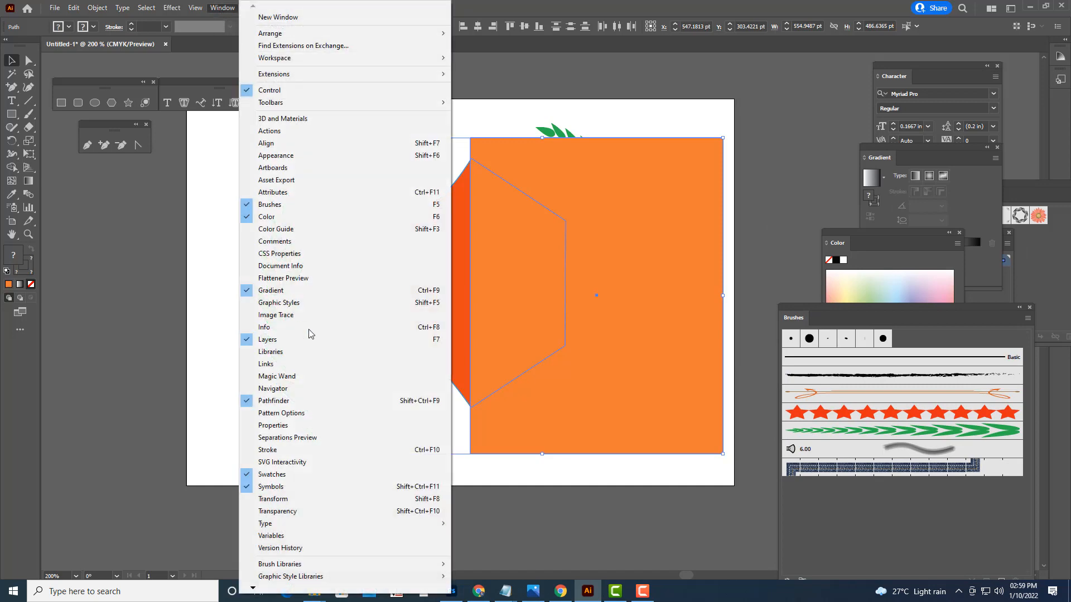
{"action": "left_click", "coordinate": [299, 401]}
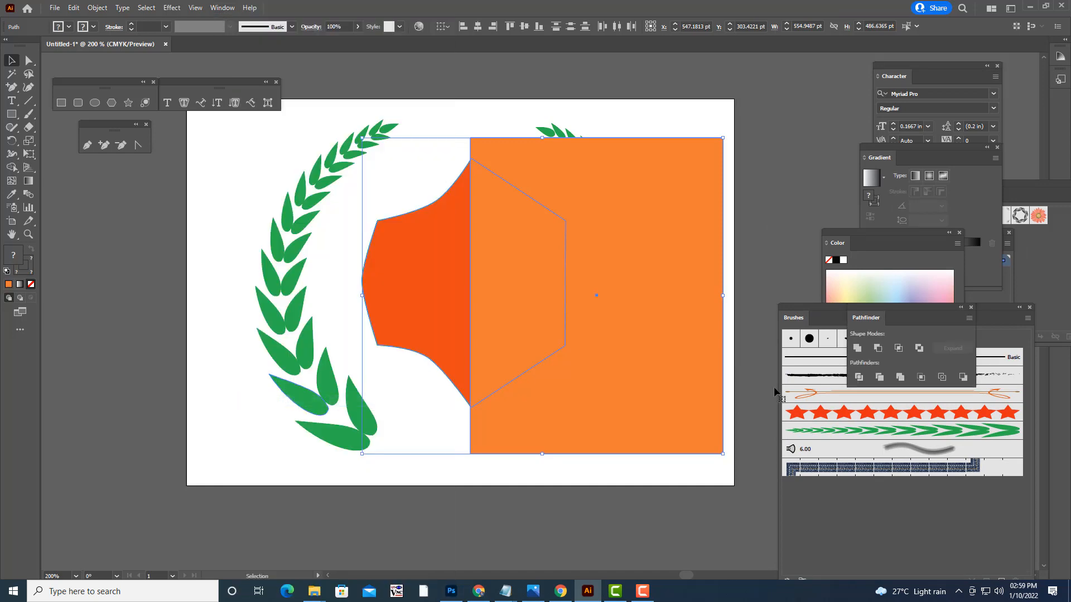
{"action": "left_click", "coordinate": [877, 348]}
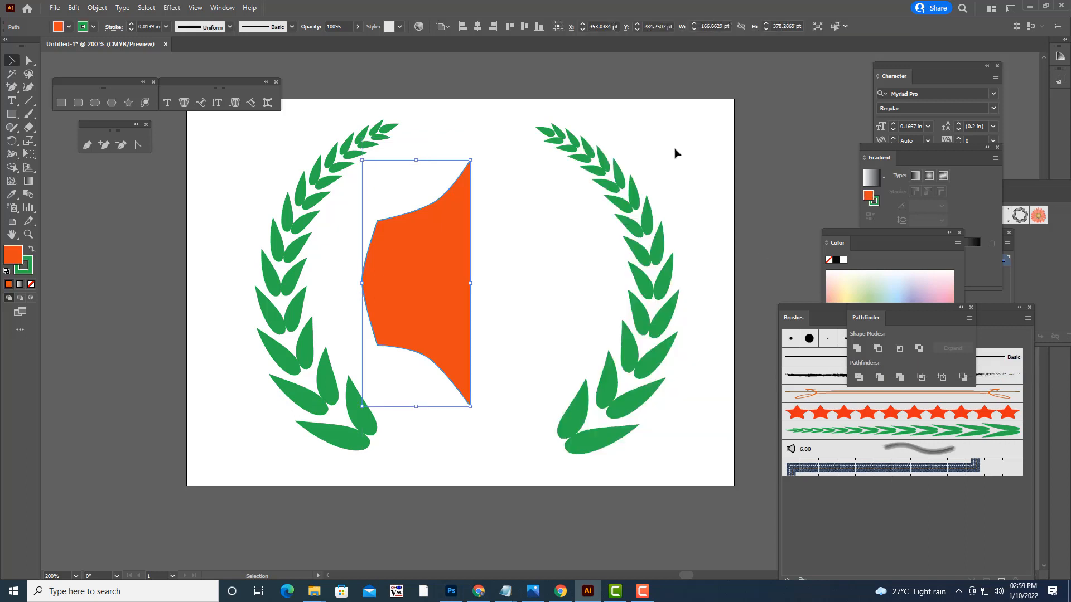
{"action": "left_click", "coordinate": [670, 118]}
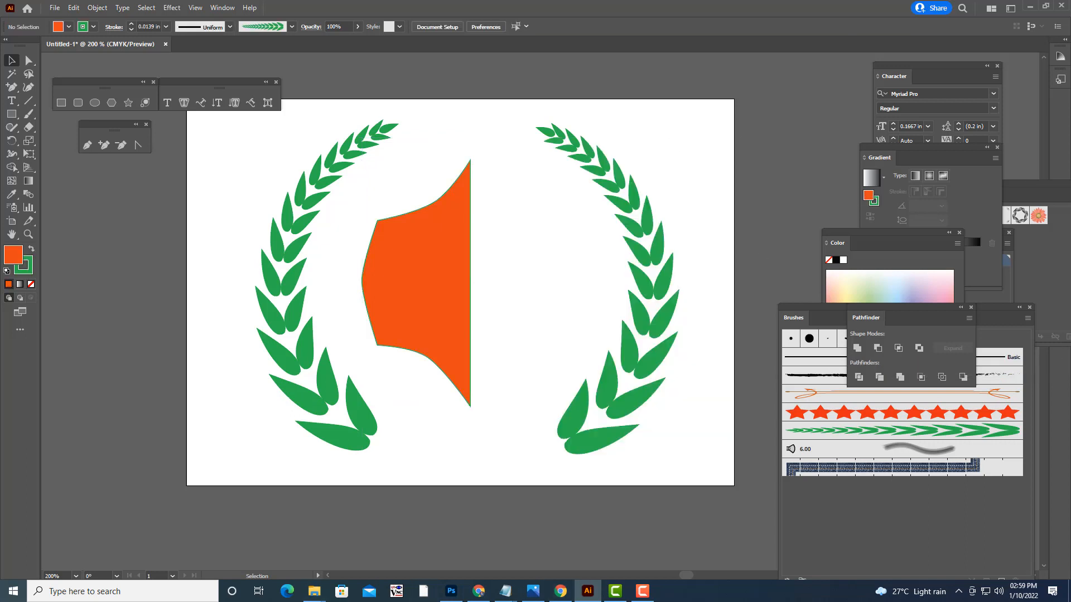
{"action": "left_click", "coordinate": [431, 263]}
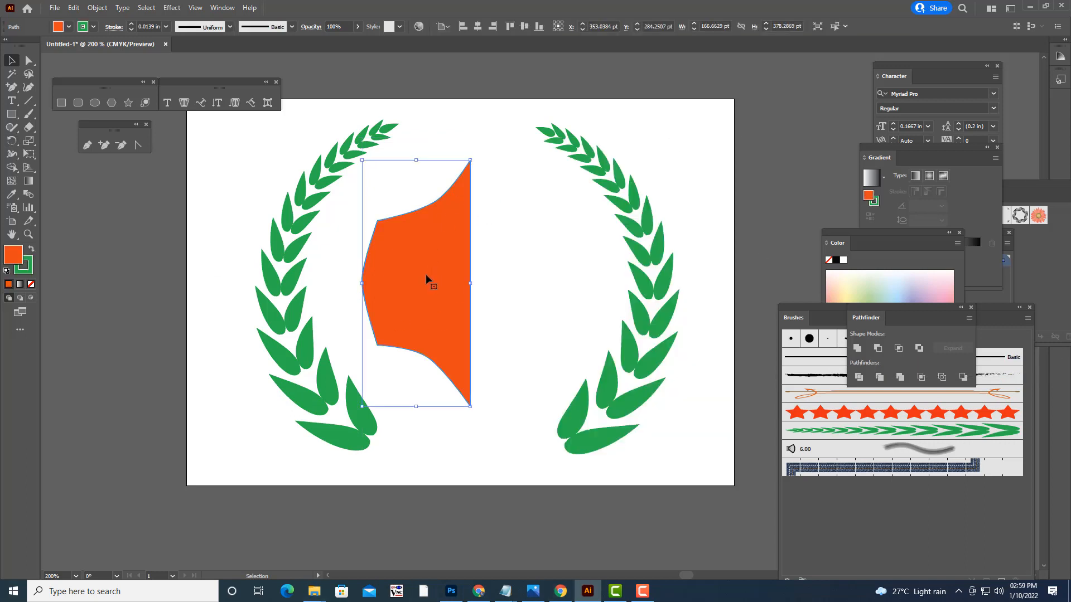
{"action": "left_click_drag", "start_coordinate": [426, 273], "coordinate": [429, 276]}
- Try rounding the half shield's lower-left corner by about 14 pt, and undo the rounding
{"action": "left_click", "coordinate": [29, 60]}
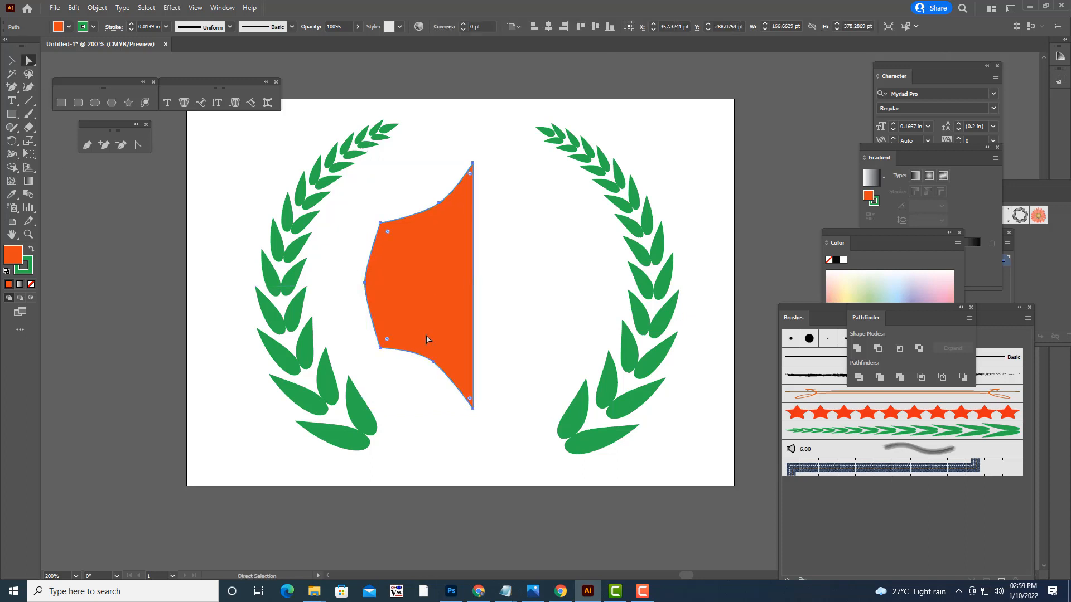
{"action": "left_click", "coordinate": [381, 348]}
{"action": "left_click_drag", "start_coordinate": [391, 340], "coordinate": [382, 345]}
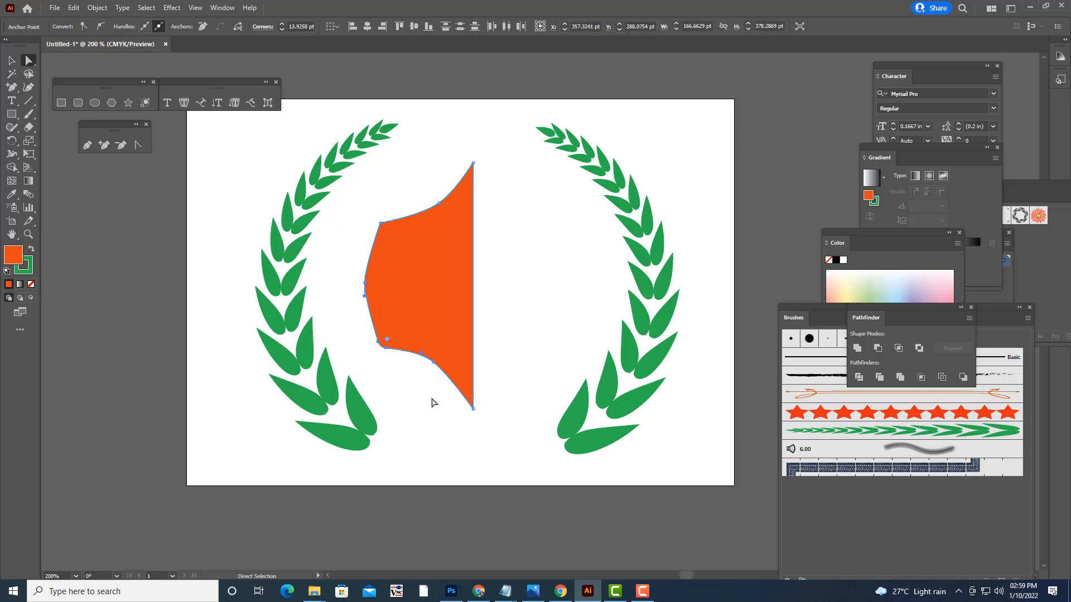
{"action": "key", "text": "ctrl+z"}
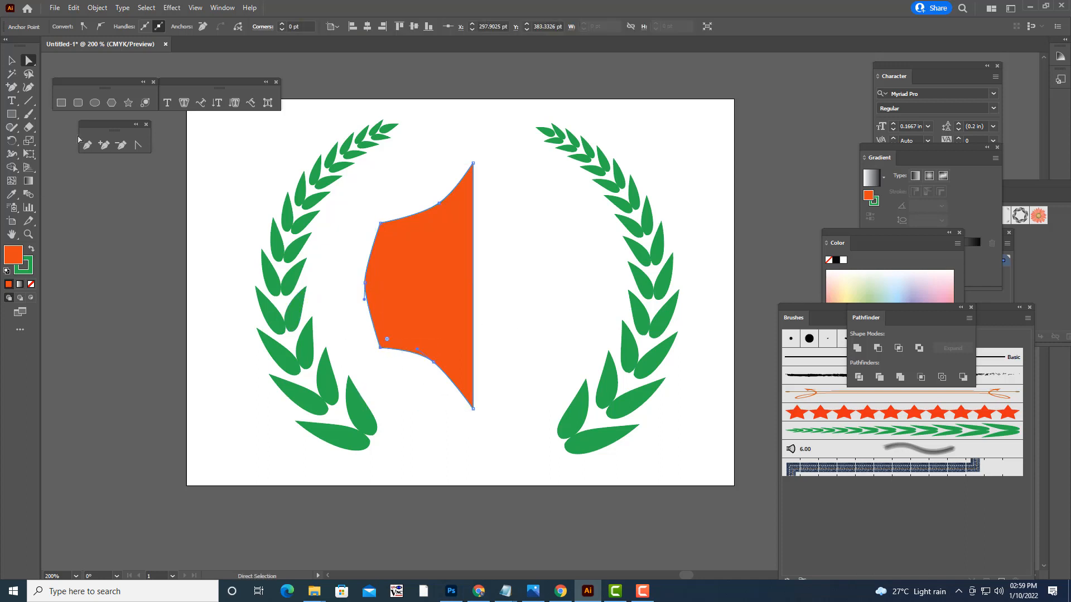
{"action": "left_click", "coordinate": [402, 377]}
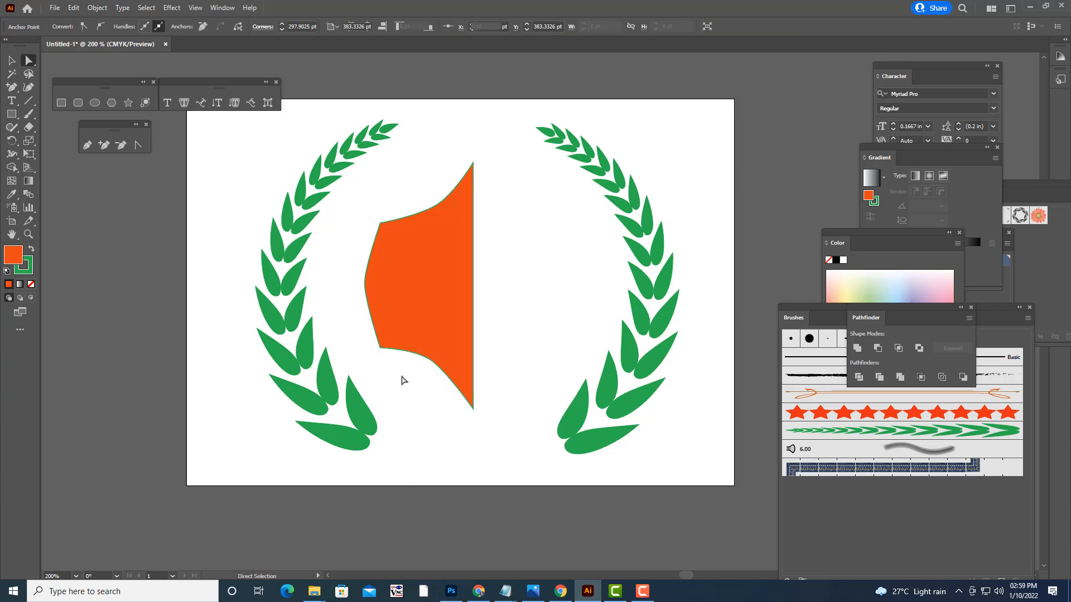
- Move the half shield's lower-left corner and the adjacent lower curve anchor slightly inward
{"action": "left_click", "coordinate": [381, 347]}
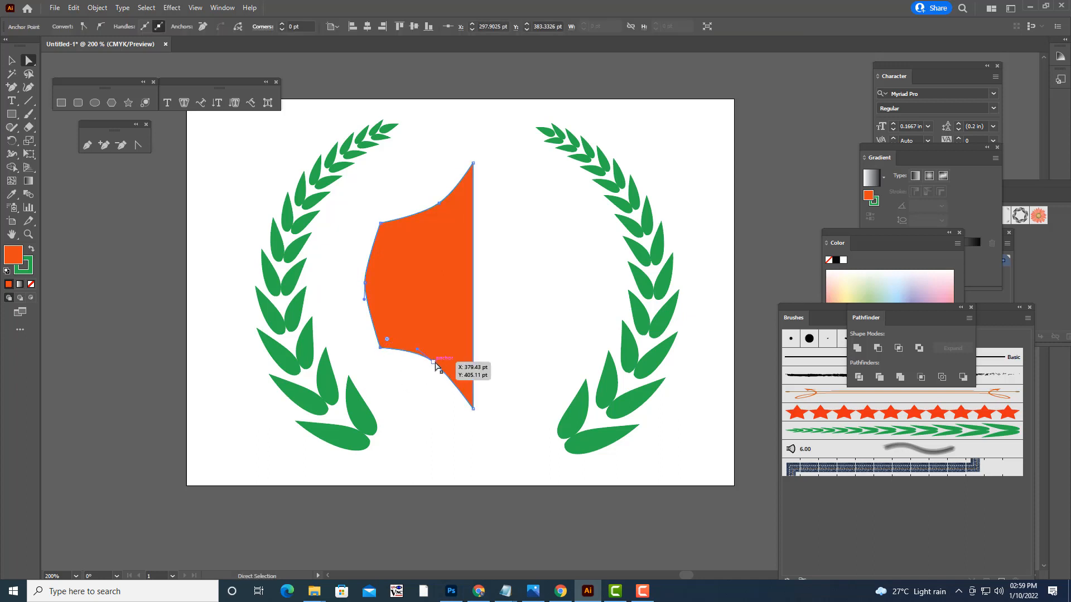
{"action": "mouse_move", "coordinate": [439, 367]}
{"action": "left_mouse_down"}
{"action": "mouse_move", "coordinate": [438, 352]}
{"action": "mouse_move", "coordinate": [383, 348]}
{"action": "mouse_move", "coordinate": [383, 338]}
{"action": "mouse_move", "coordinate": [438, 369]}
{"action": "left_mouse_up"}
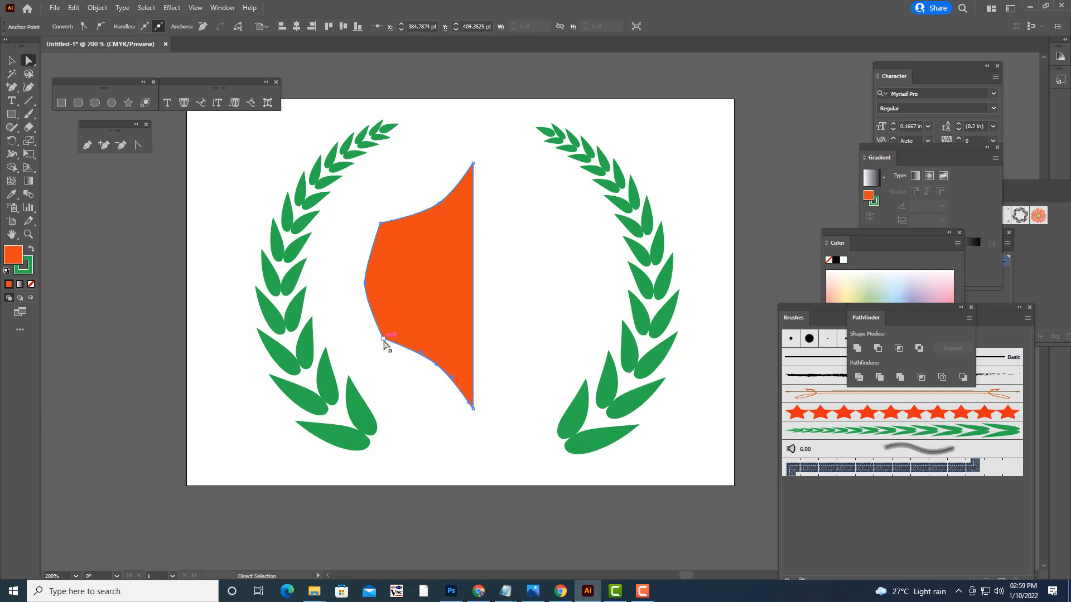
{"action": "left_click_drag", "start_coordinate": [383, 342], "coordinate": [441, 368]}
- Round the half shield's outer side by extending the handles above and below its widest anchor point
{"action": "left_click_drag", "start_coordinate": [366, 283], "coordinate": [365, 248]}
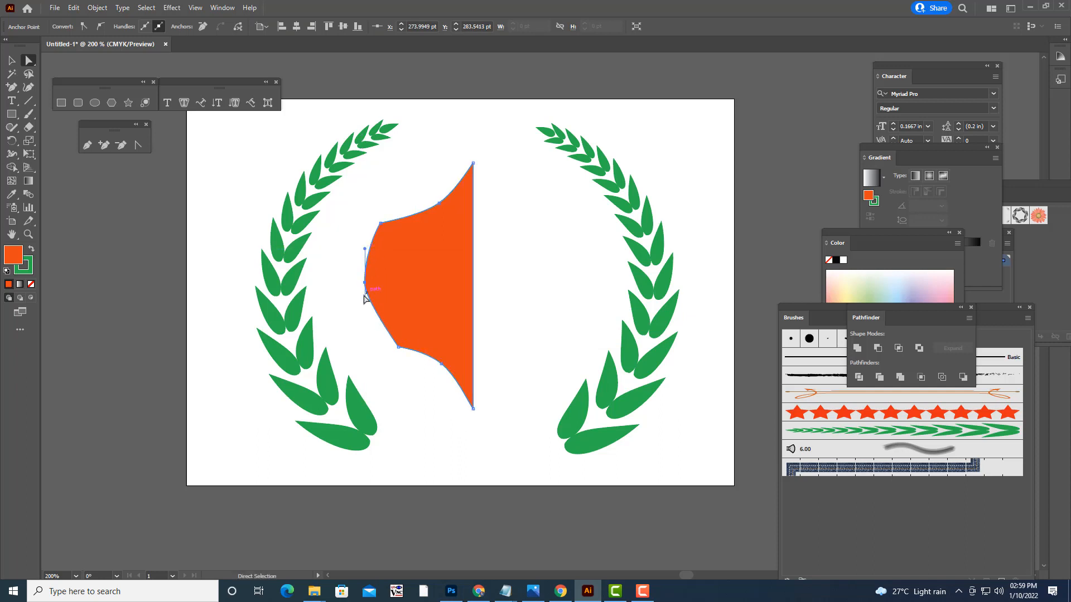
{"action": "left_click_drag", "start_coordinate": [364, 300], "coordinate": [367, 322]}
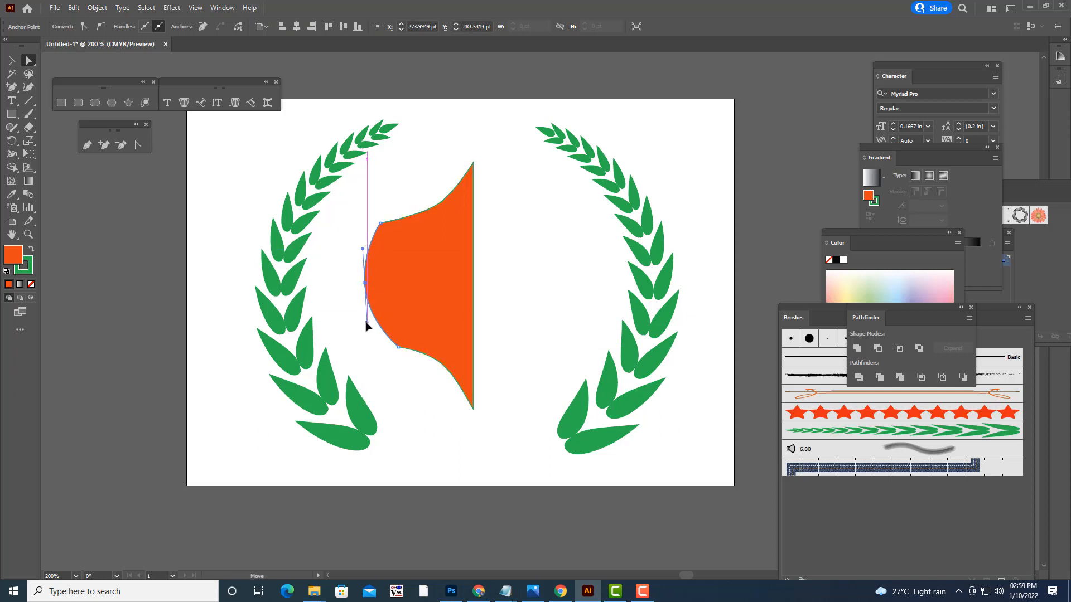
{"action": "left_click", "coordinate": [501, 247]}
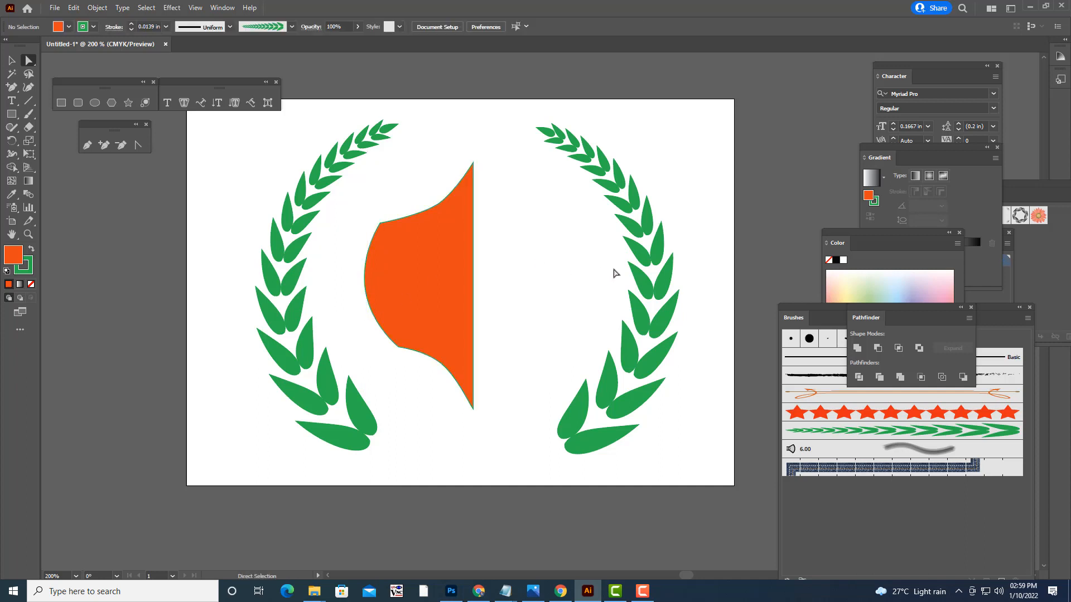
{"action": "left_click", "coordinate": [440, 364]}
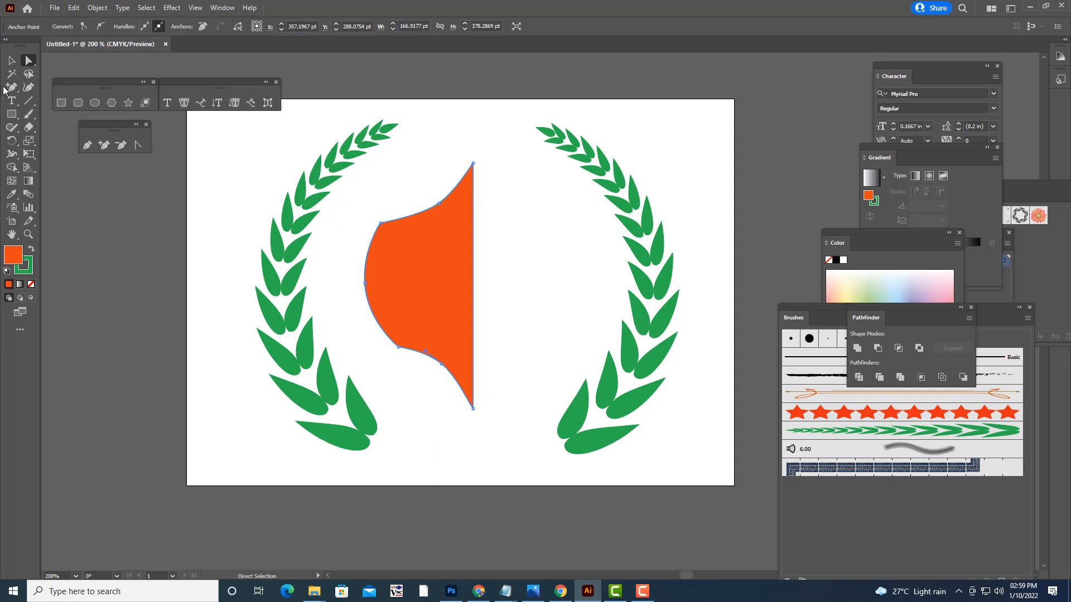
- Shift the half shield slightly up and left, and place a duplicate about 153 pt to its right
{"action": "left_click", "coordinate": [11, 60]}
{"action": "left_click", "coordinate": [500, 223]}
{"action": "left_click", "coordinate": [451, 222]}
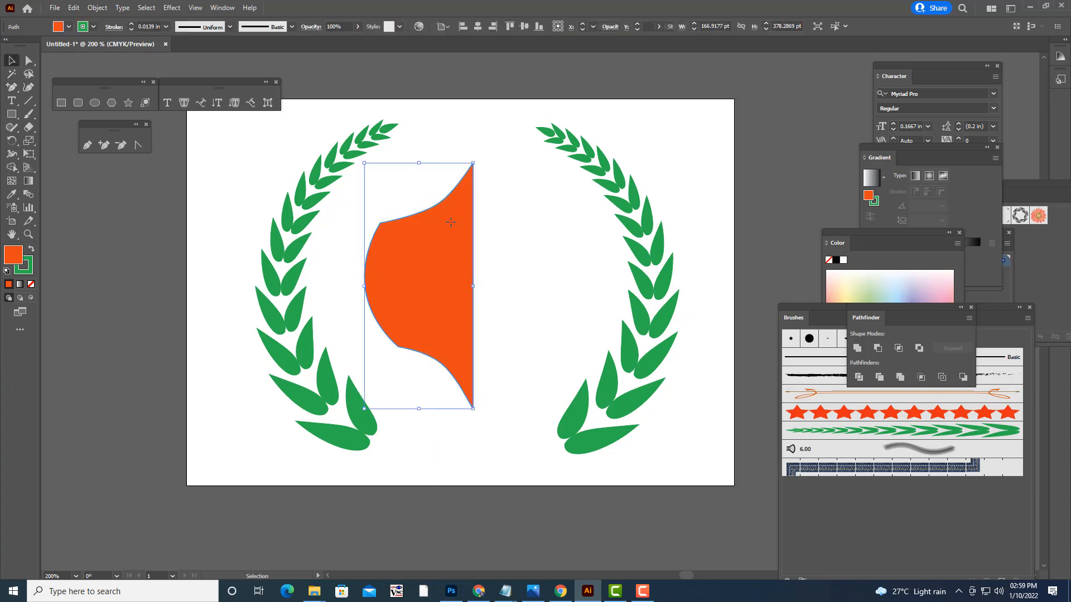
{"action": "mouse_move", "coordinate": [450, 222]}
{"action": "left_mouse_down"}
{"action": "mouse_move", "coordinate": [447, 246]}
{"action": "mouse_move", "coordinate": [443, 218]}
{"action": "left_mouse_up"}
{"action": "left_click_drag", "start_coordinate": [446, 264], "coordinate": [547, 264]}
- Reflect the duplicate across the vertical axis and move it about 14 pt right to meet the original half's straight edge
{"action": "right_click", "coordinate": [547, 264]}
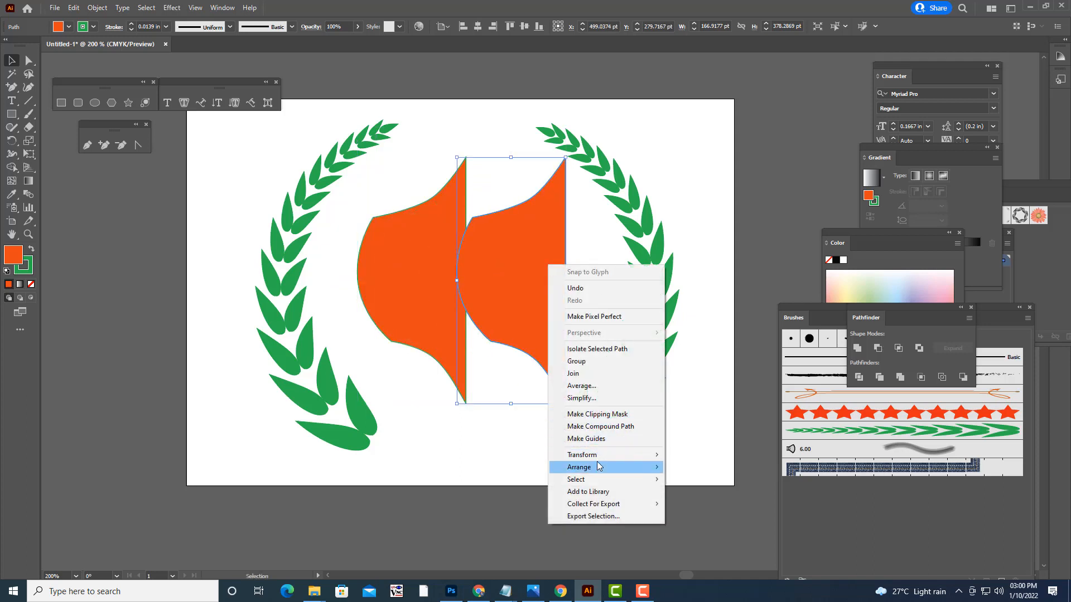
{"action": "mouse_move", "coordinate": [597, 457]}
{"action": "left_click", "coordinate": [697, 494]}
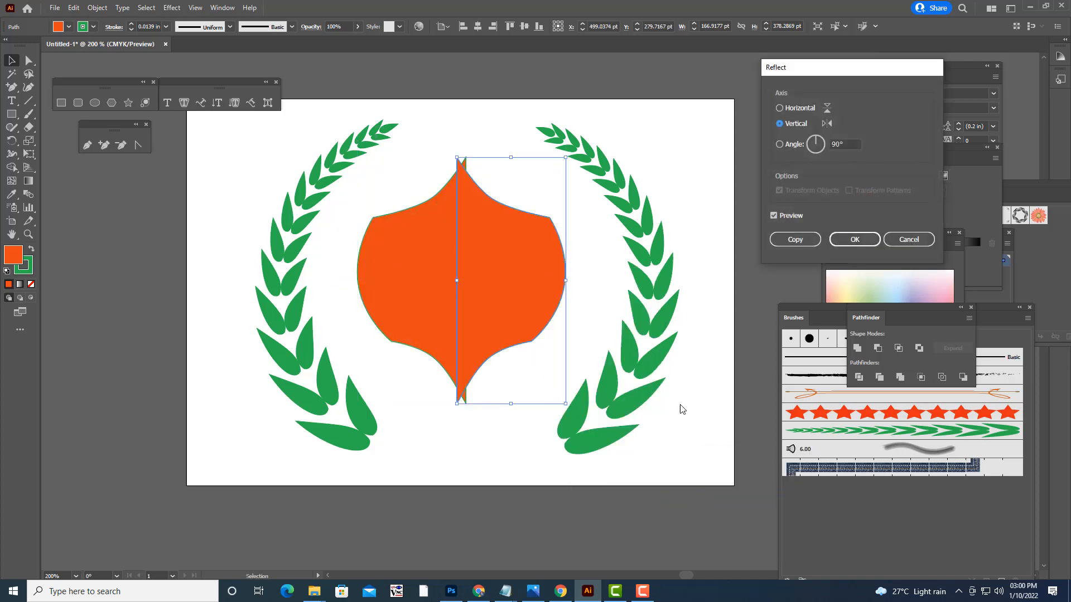
{"action": "left_click", "coordinate": [854, 239]}
{"action": "left_click_drag", "start_coordinate": [500, 273], "coordinate": [506, 273]}
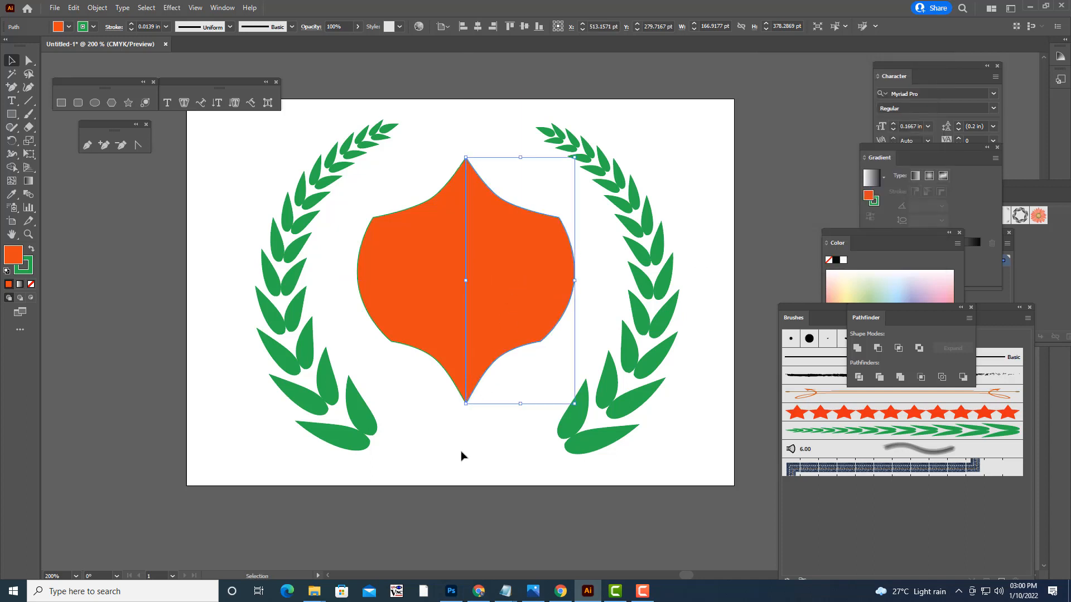
{"action": "left_click", "coordinate": [510, 473]}
- Remove the green stroke from both shield halves, keeping their orange fill
{"action": "left_click", "coordinate": [512, 301]}
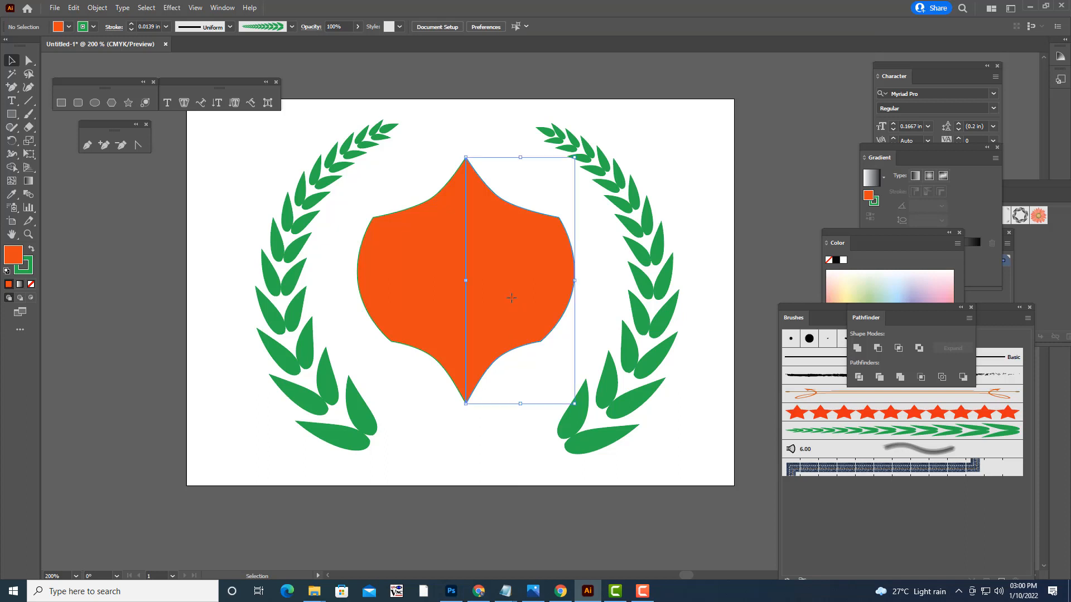
{"action": "left_click", "coordinate": [29, 271]}
{"action": "left_click", "coordinate": [31, 284]}
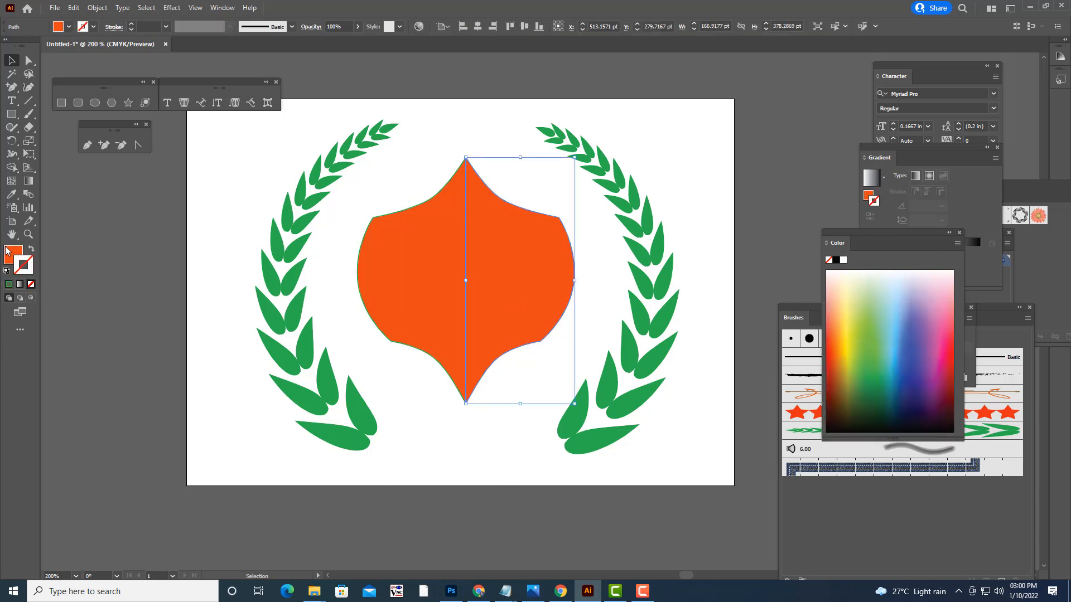
{"action": "left_click", "coordinate": [13, 254]}
{"action": "left_click", "coordinate": [447, 451]}
{"action": "left_click", "coordinate": [397, 319]}
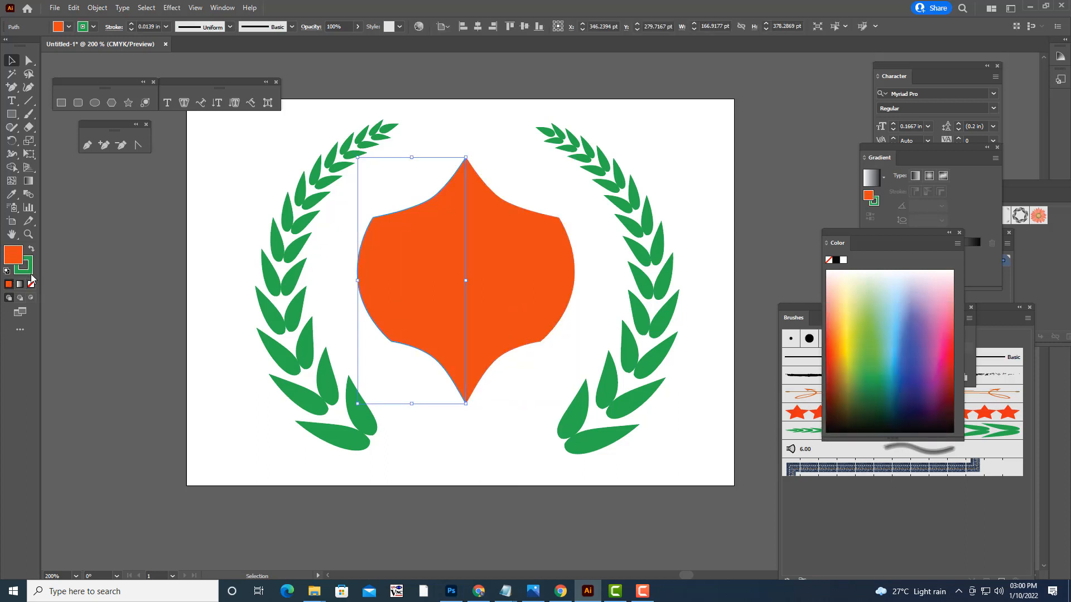
{"action": "left_click", "coordinate": [32, 273]}
{"action": "left_click", "coordinate": [31, 285]}
{"action": "left_click", "coordinate": [12, 254]}
{"action": "left_click", "coordinate": [217, 394]}
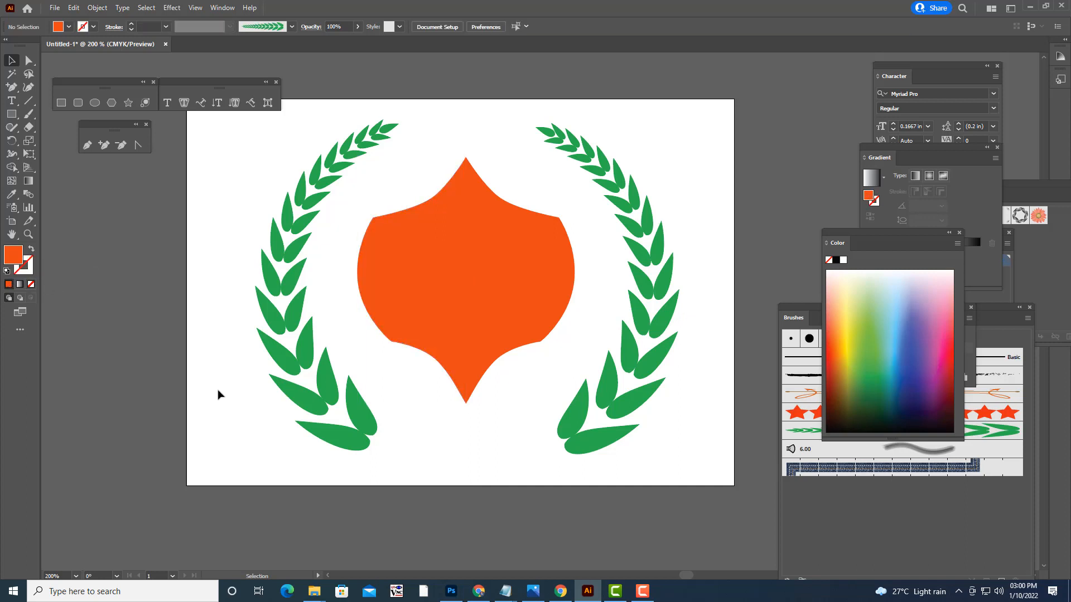
- Merge the two shield halves into one shape with Pathfinder's Unite
{"action": "left_click", "coordinate": [526, 303]}
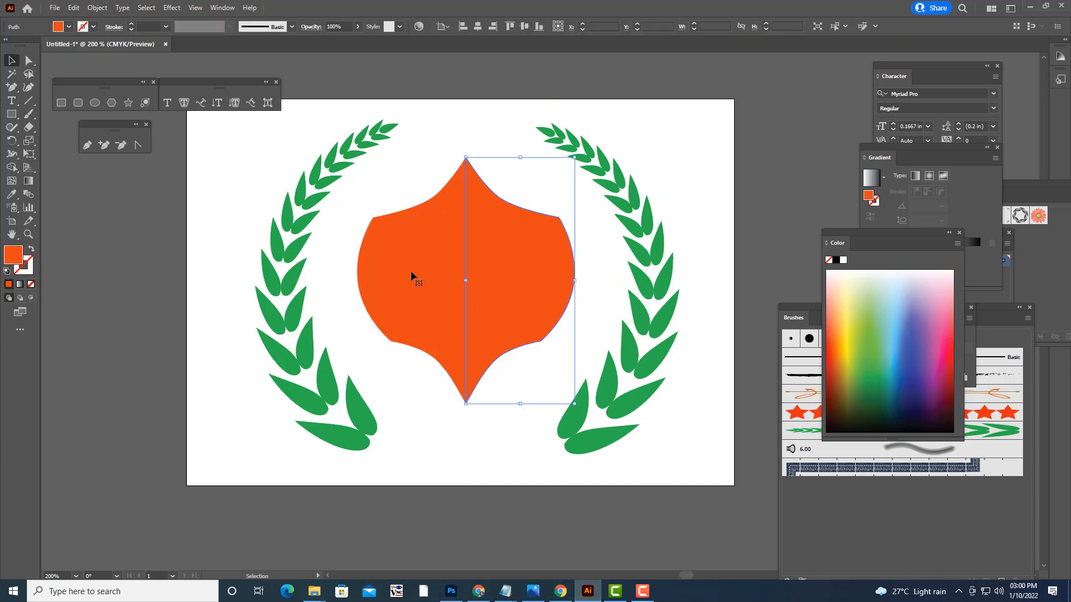
{"action": "left_click", "coordinate": [413, 277], "text": "shift"}
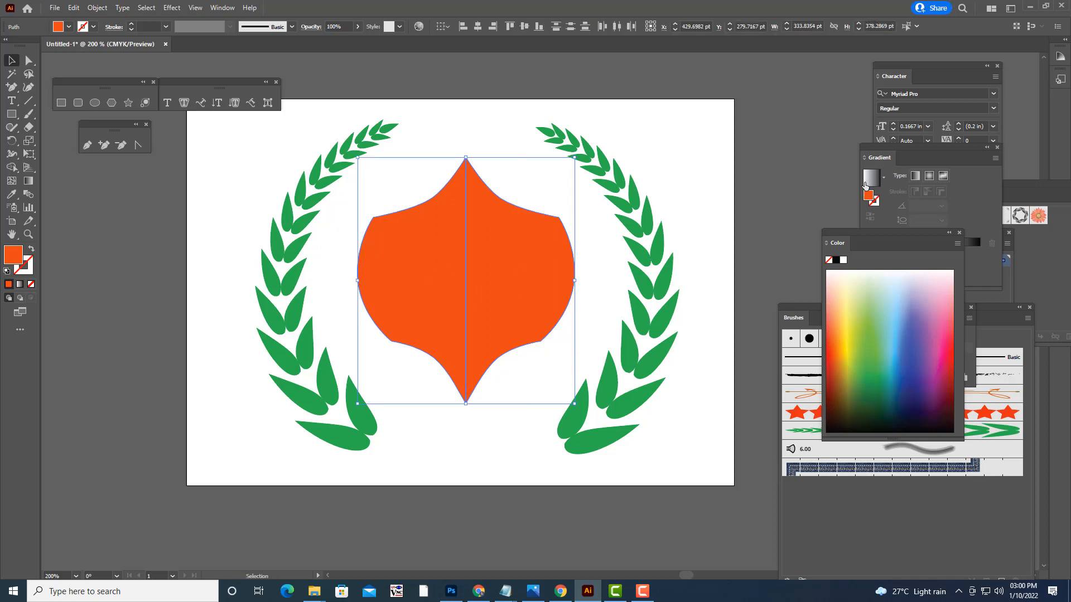
{"action": "left_click_drag", "start_coordinate": [831, 241], "coordinate": [833, 380]}
{"action": "left_click", "coordinate": [857, 348]}
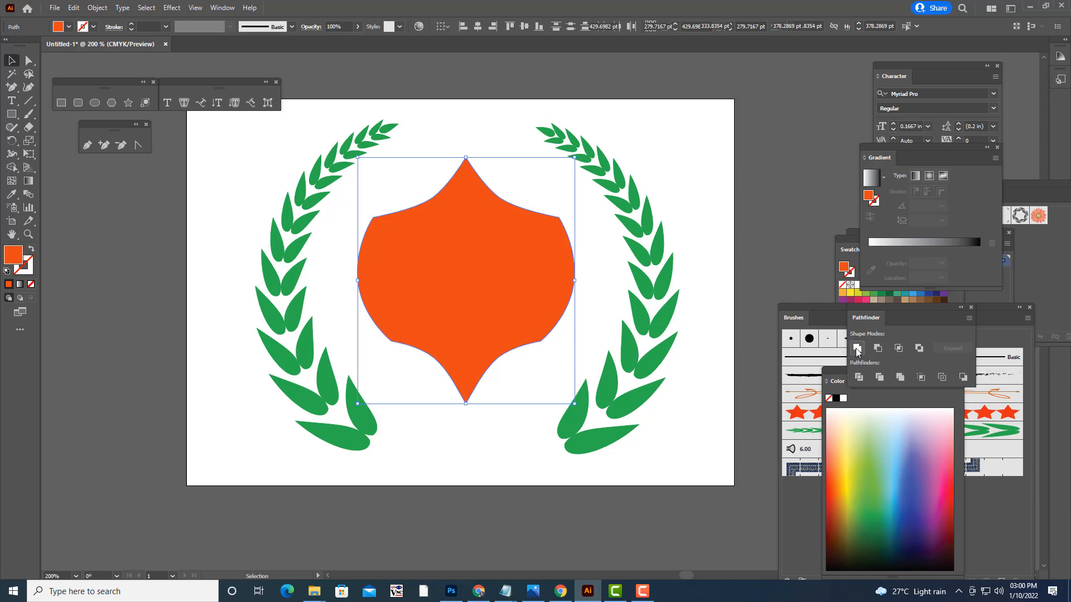
{"action": "left_click", "coordinate": [696, 121]}
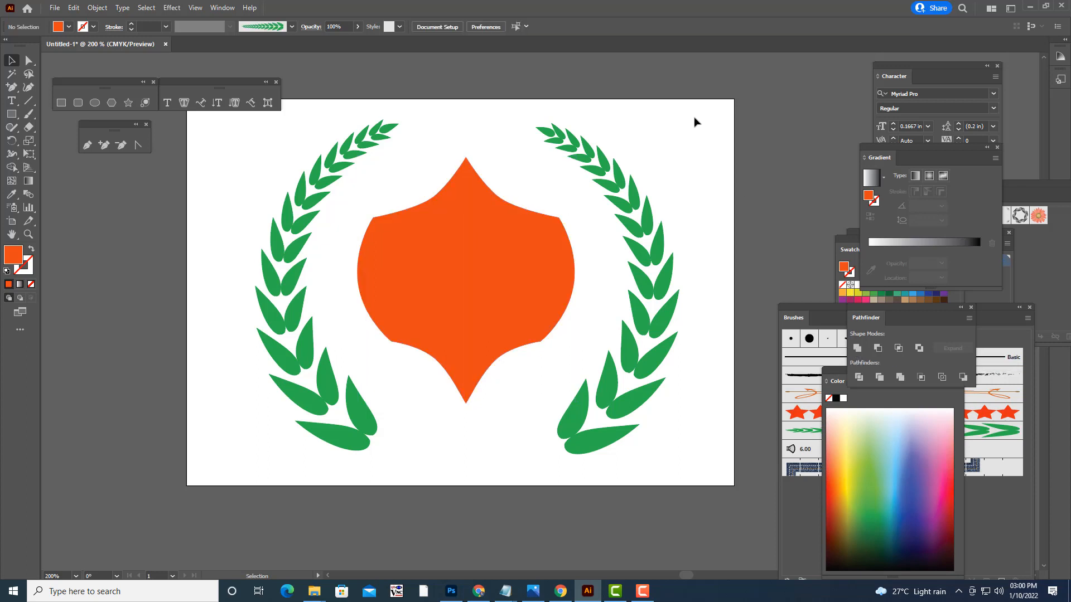
- Stretch the united shield downward and slightly wider, to about 339 by 423 pt
{"action": "left_click", "coordinate": [529, 282]}
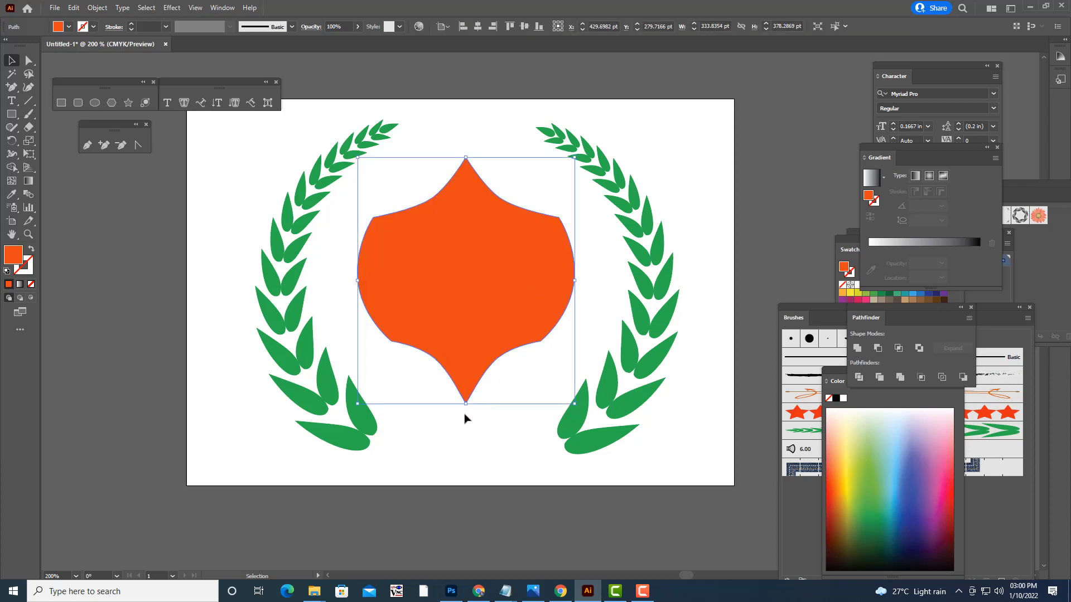
{"action": "left_click_drag", "start_coordinate": [467, 408], "coordinate": [467, 433]}
{"action": "left_click_drag", "start_coordinate": [359, 297], "coordinate": [354, 296]}
{"action": "left_click", "coordinate": [576, 295]}
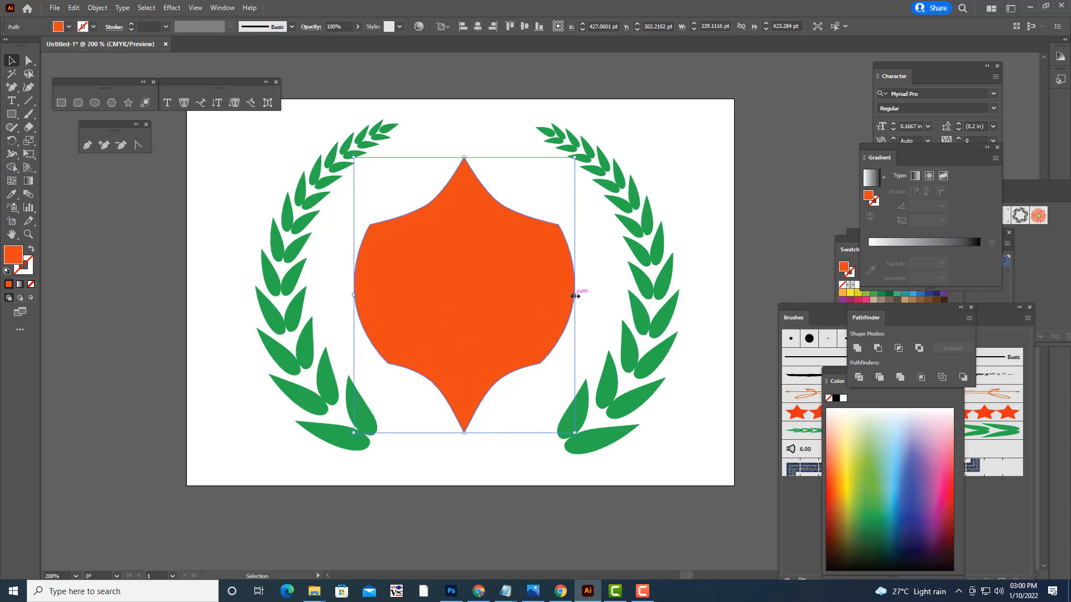
{"action": "left_click_drag", "start_coordinate": [577, 295], "coordinate": [578, 295]}
- Shift the shield about 5 pt right and 8 pt up, and scale it about its centre to roughly 323 by 403 pt
{"action": "left_click_drag", "start_coordinate": [506, 290], "coordinate": [508, 287]}
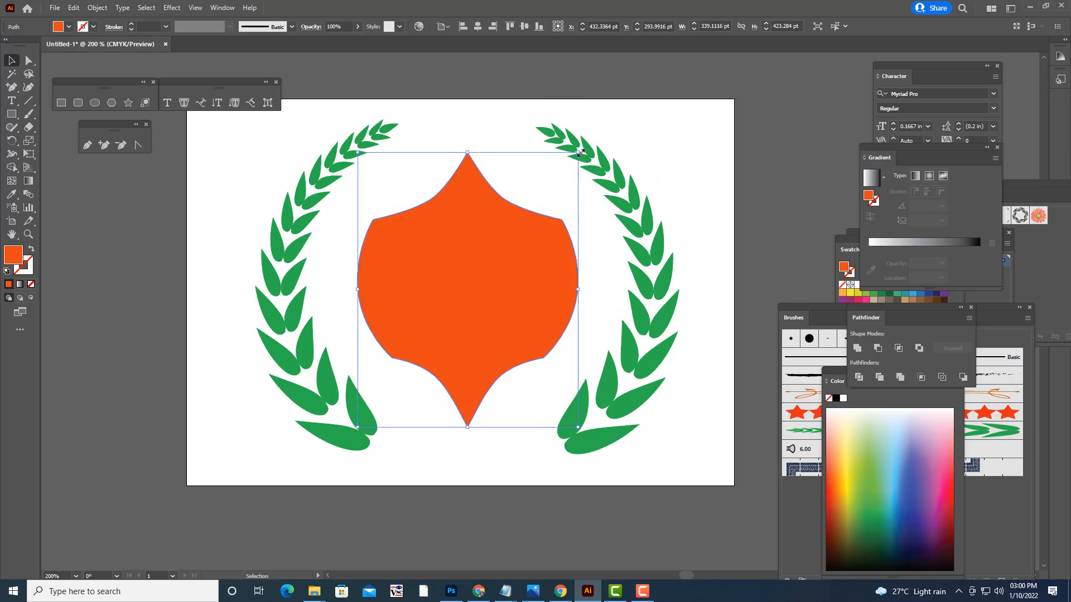
{"action": "left_click_drag", "start_coordinate": [579, 152], "coordinate": [573, 157]}
{"action": "left_click", "coordinate": [740, 205]}
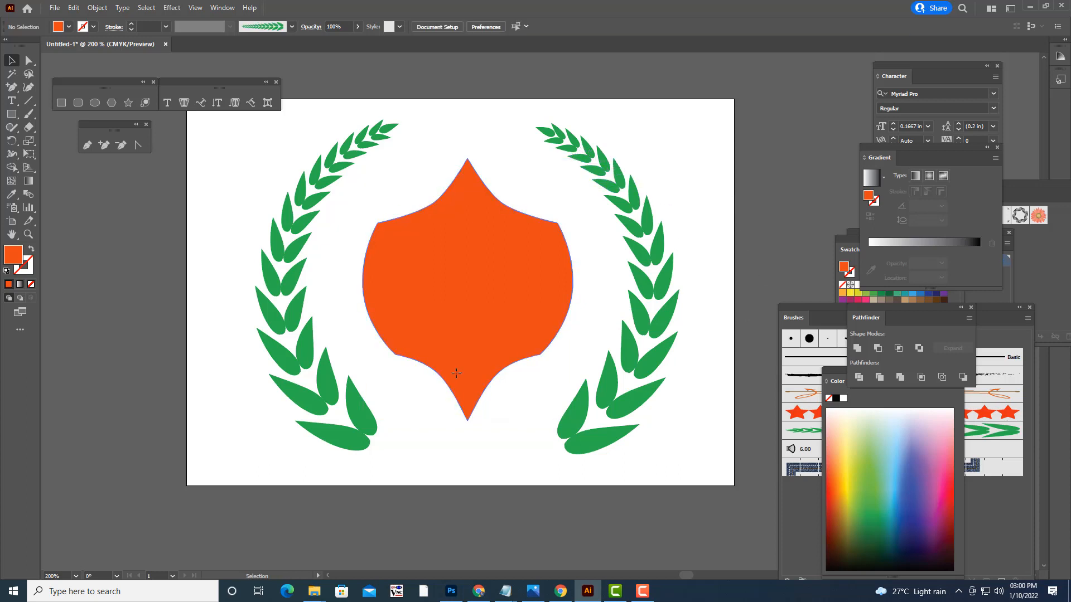
- Convert the two curve anchors flanking the shield's bottom tip to corner points
{"action": "left_click", "coordinate": [446, 378]}
{"action": "left_click", "coordinate": [33, 63]}
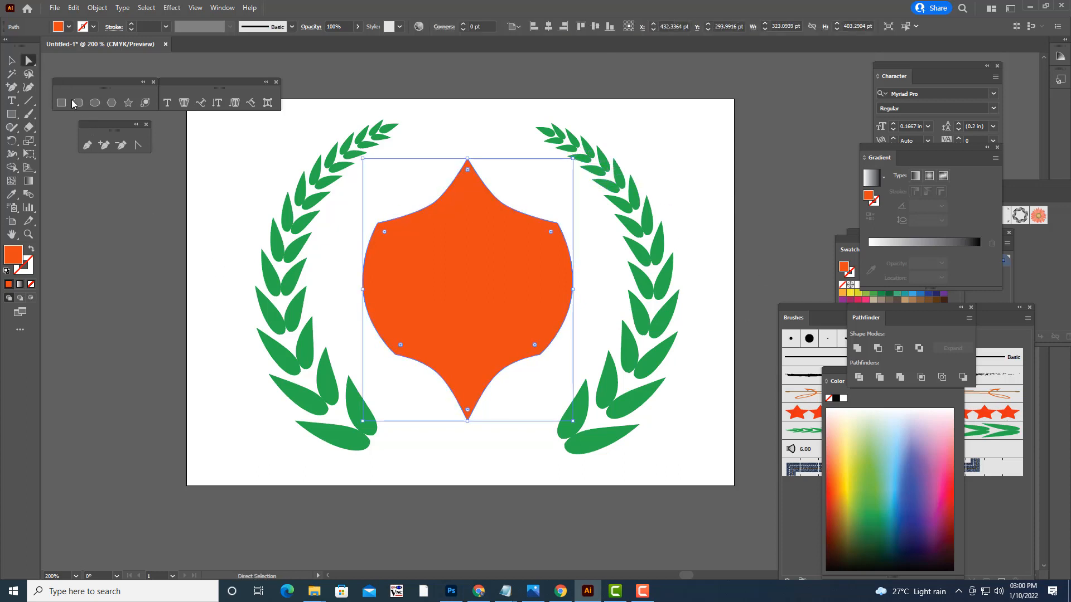
{"action": "left_click", "coordinate": [437, 373]}
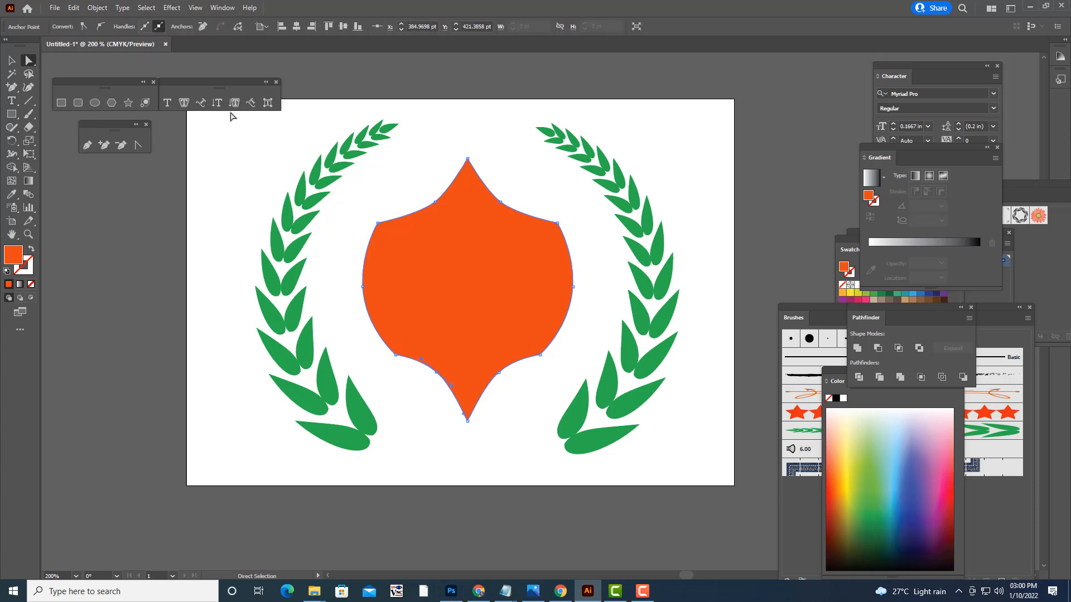
{"action": "left_click", "coordinate": [84, 28]}
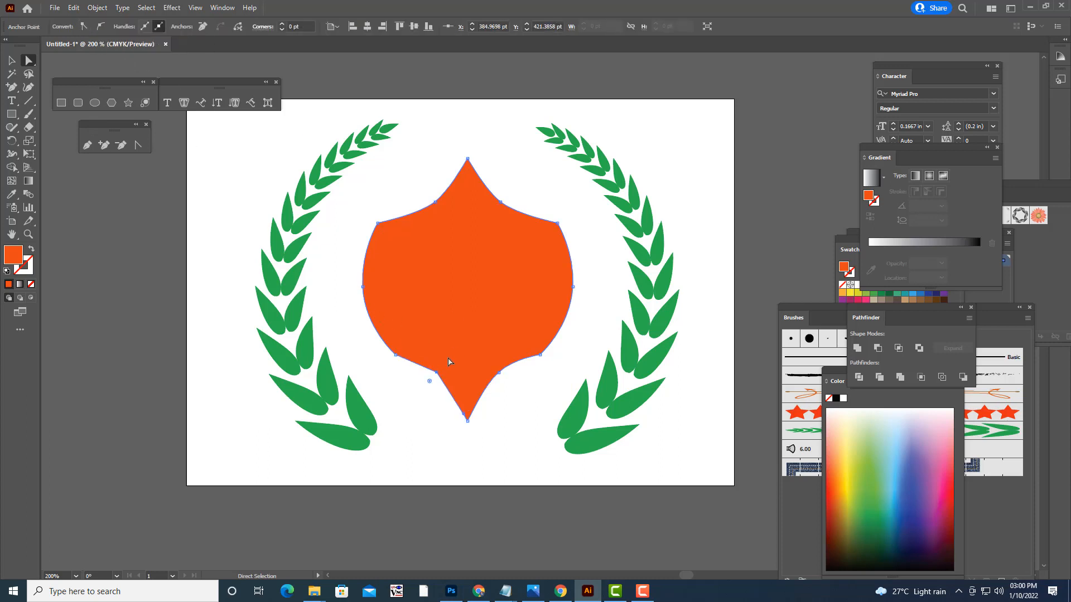
{"action": "left_click", "coordinate": [500, 372]}
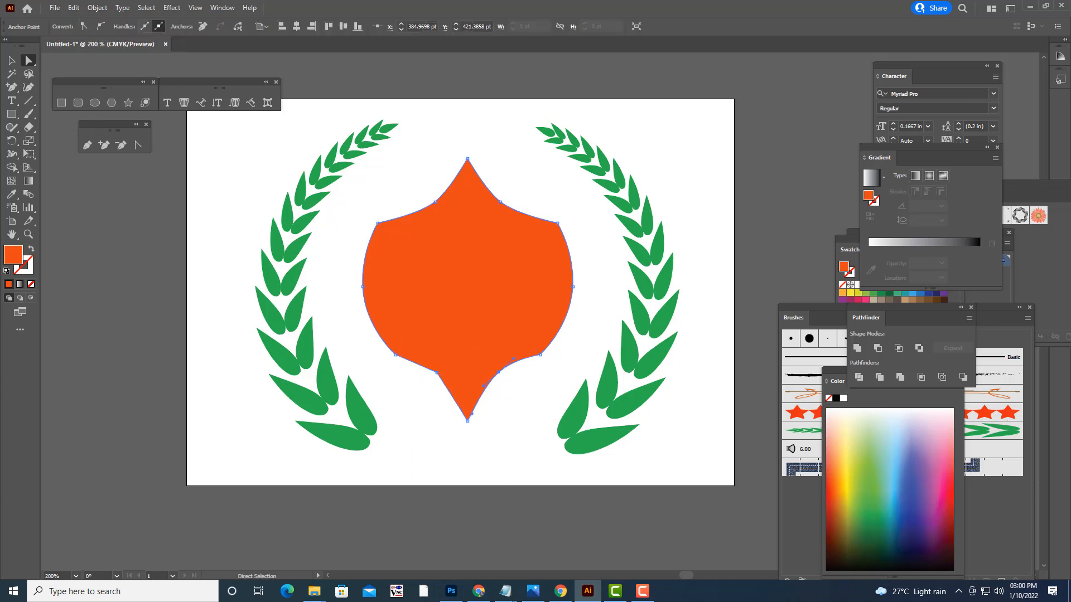
{"action": "left_click", "coordinate": [83, 27]}
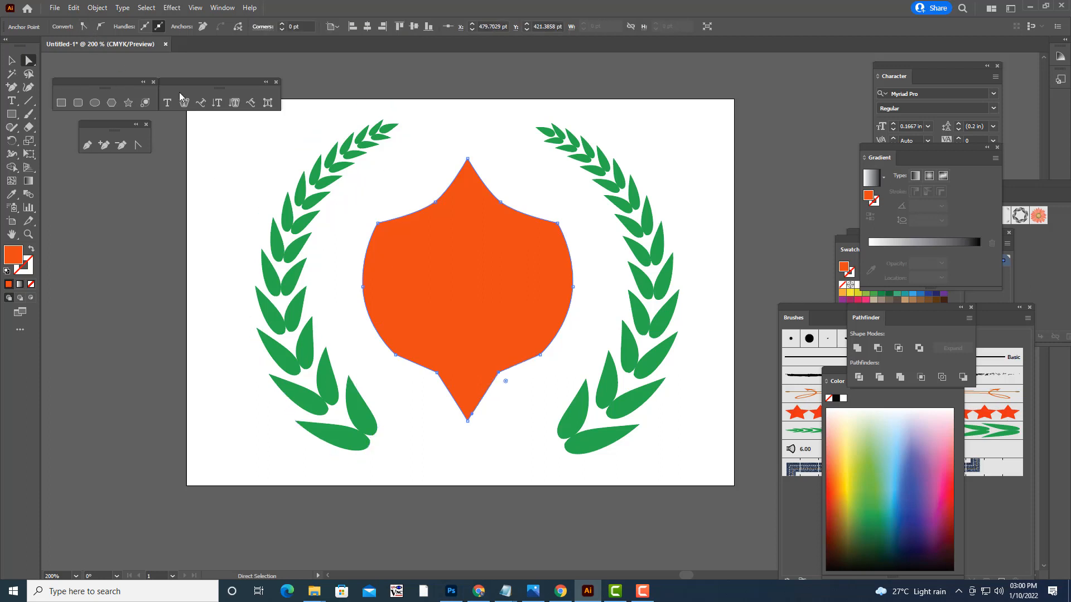
- Delete the two anchor points flanking the shield's bottom tip
{"action": "left_click", "coordinate": [121, 145]}
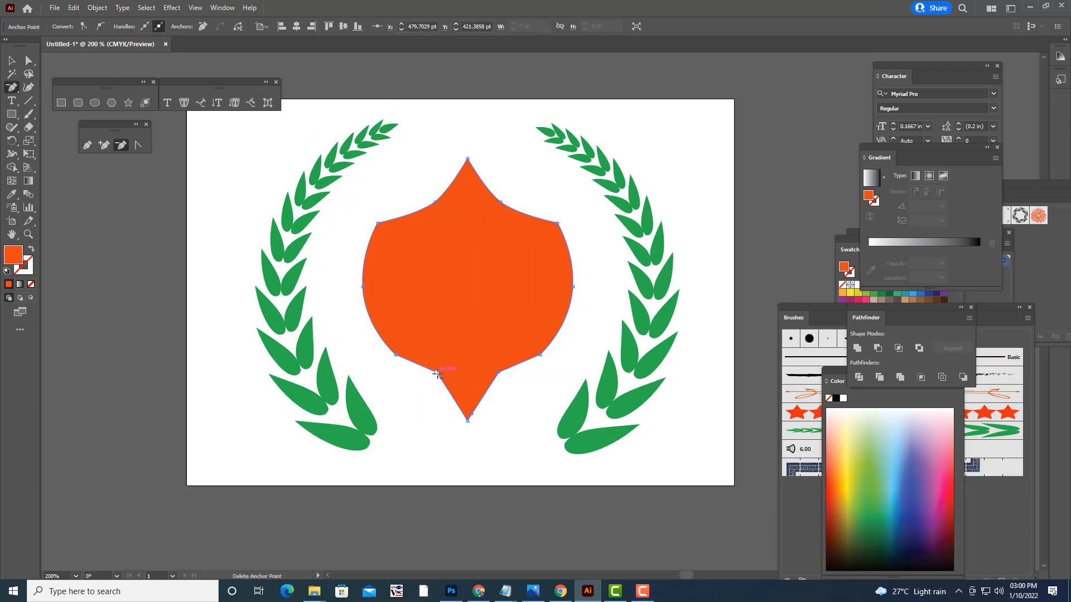
{"action": "left_click", "coordinate": [438, 372]}
{"action": "left_click", "coordinate": [498, 373]}
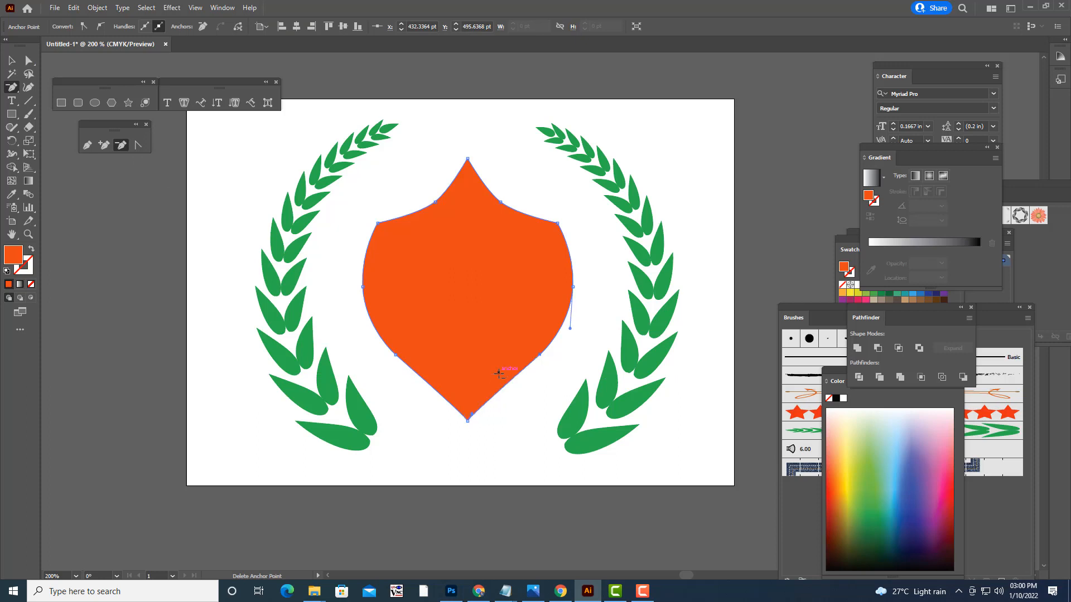
- Move the whole shield about 7 pt right and 9 pt up between the leaf branches
{"action": "left_click", "coordinate": [11, 60]}
{"action": "left_click", "coordinate": [508, 75]}
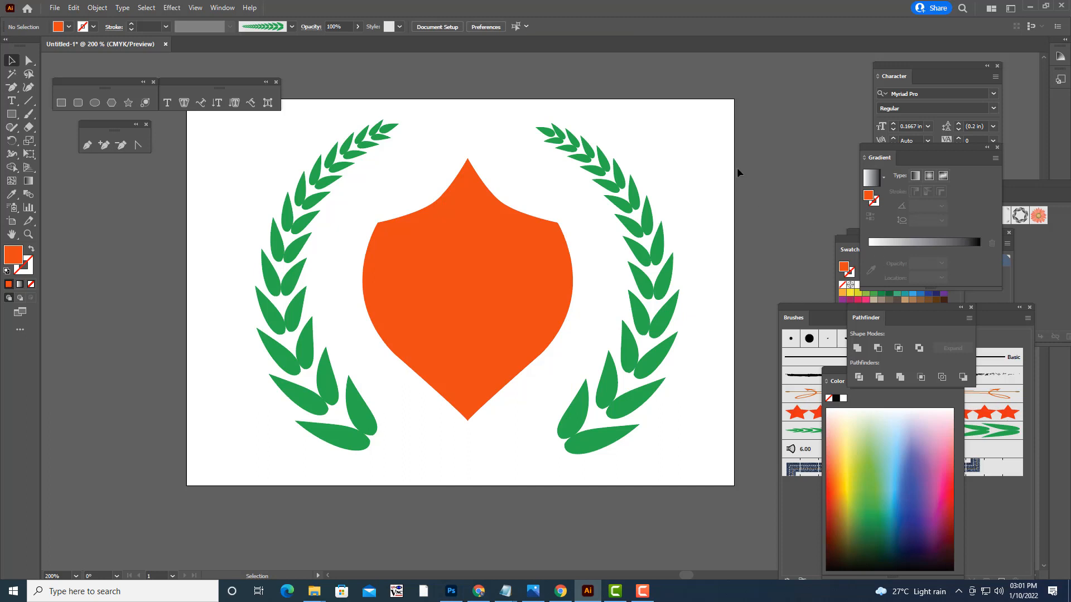
{"action": "left_click_drag", "start_coordinate": [510, 266], "coordinate": [514, 260]}
{"action": "left_click", "coordinate": [720, 131]}
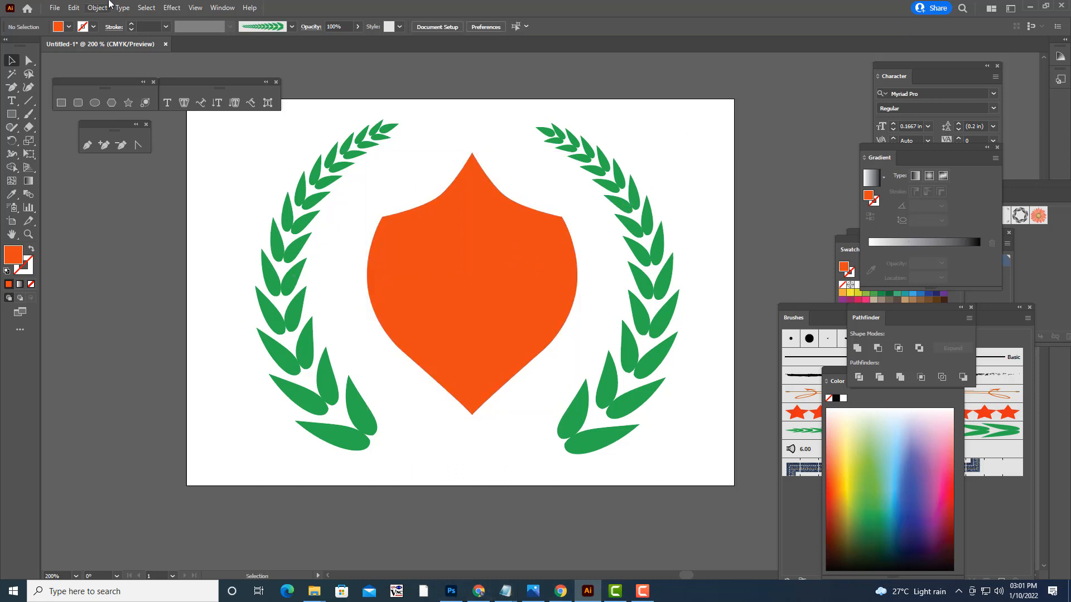
- Duplicate the shield in place, scale the copy about its centre to roughly 262 by 322 pt, and fill it yellow
{"action": "left_click", "coordinate": [524, 256]}
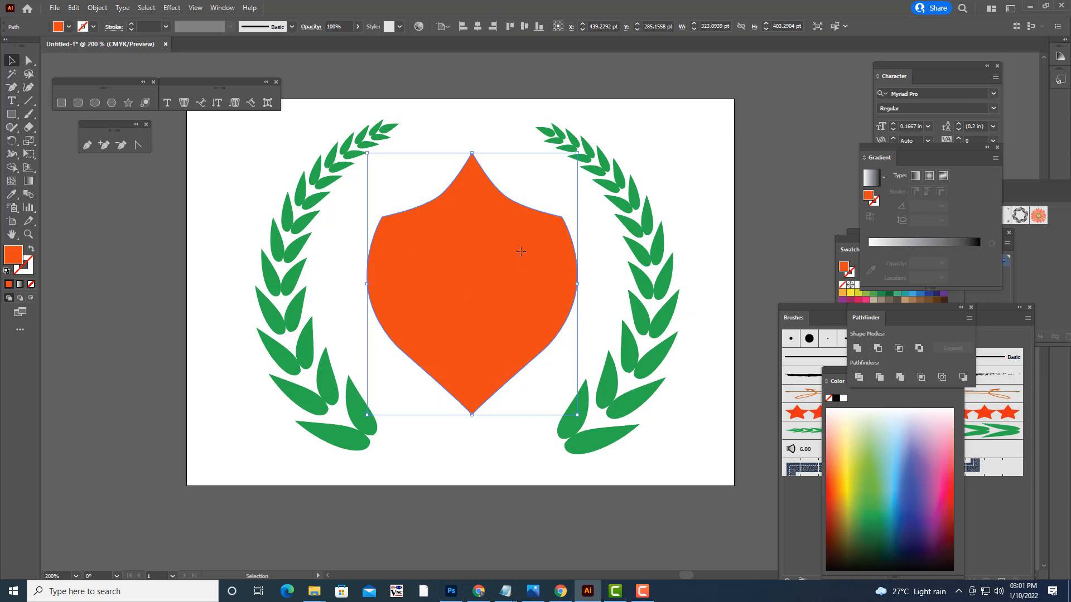
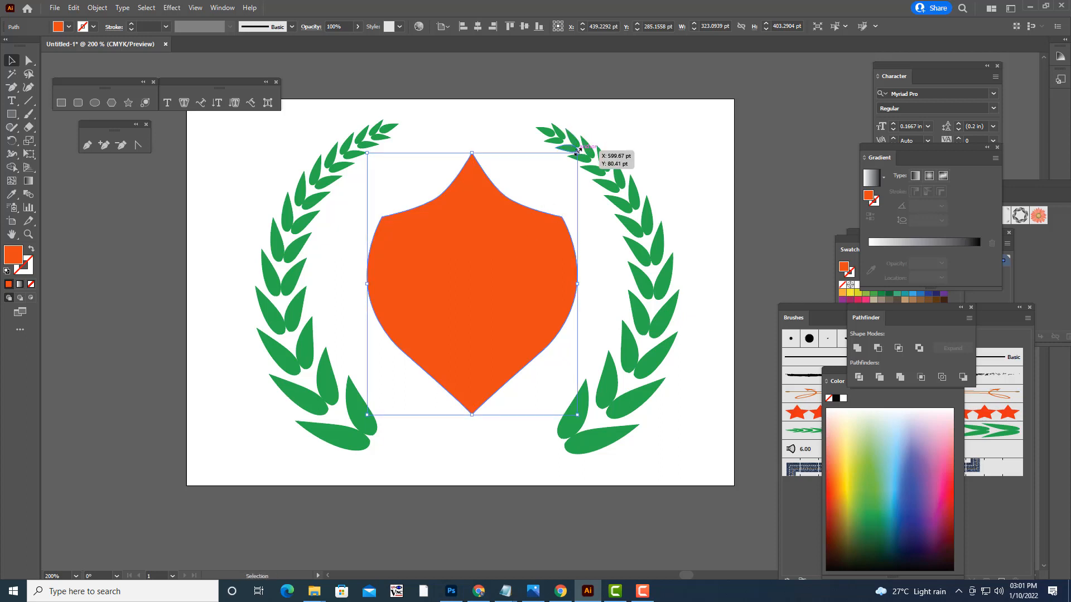
{"action": "left_click_drag", "start_coordinate": [578, 151], "coordinate": [557, 180]}
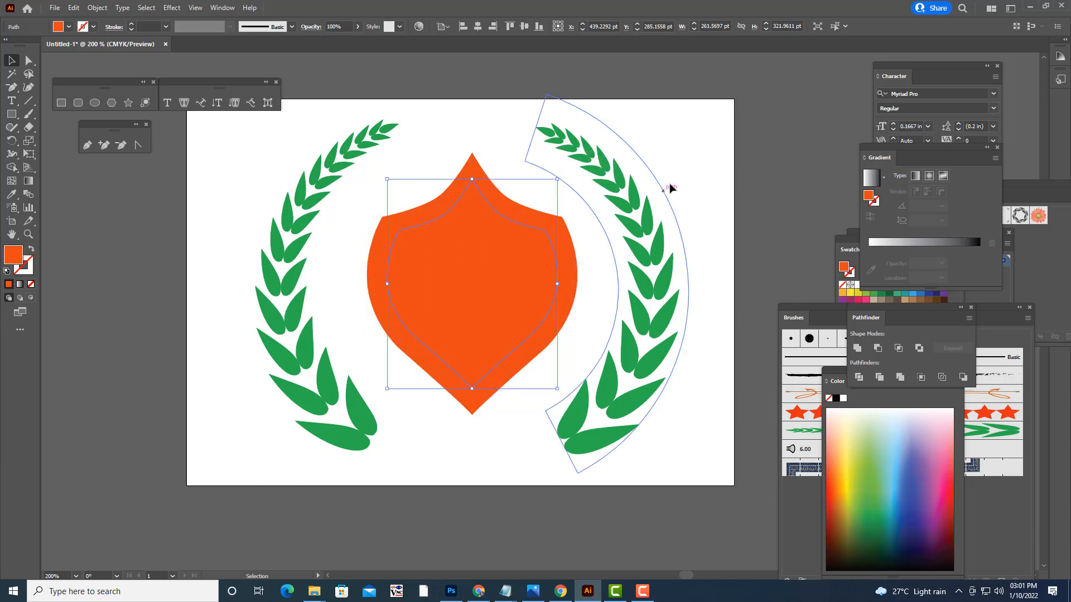
{"action": "left_click", "coordinate": [842, 470]}
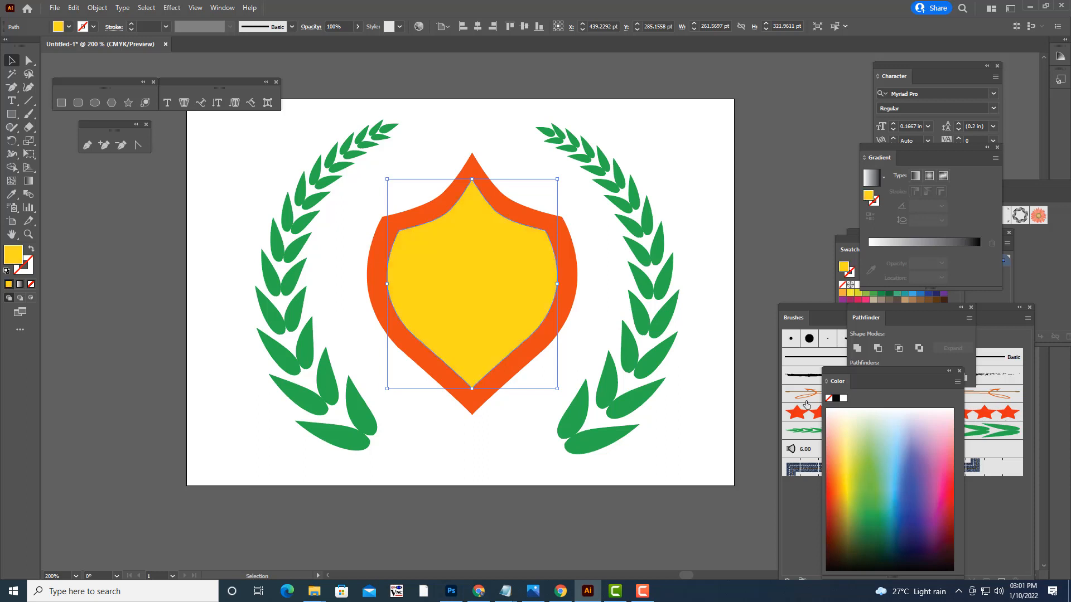
- Duplicate the yellow shield in place, scale the copy about its centre to roughly 243 by 301 pt, and fill it dark green
{"action": "left_click", "coordinate": [785, 168]}
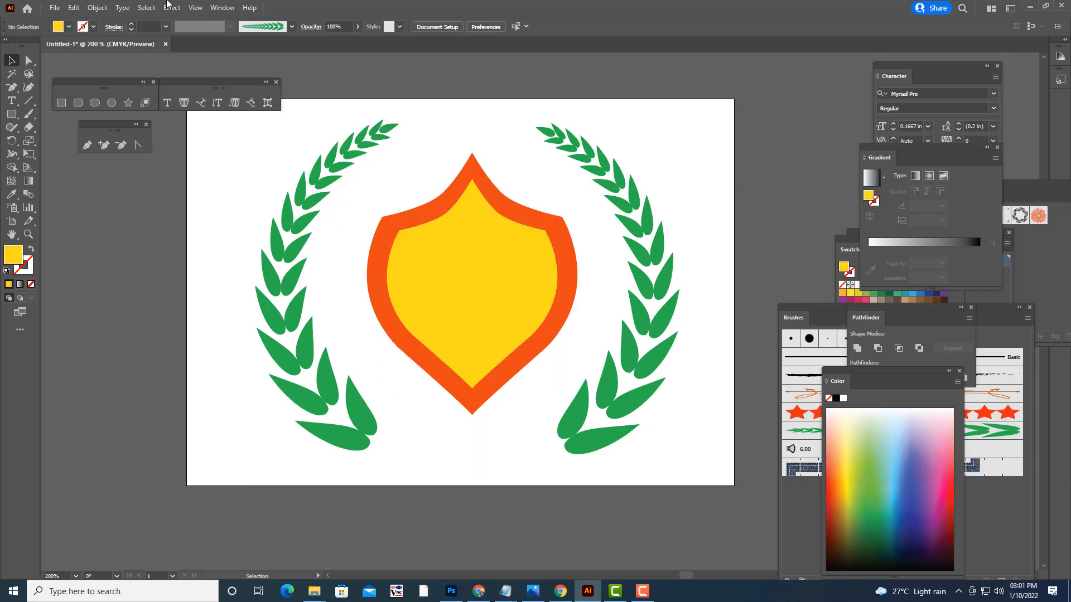
{"action": "left_click", "coordinate": [436, 311]}
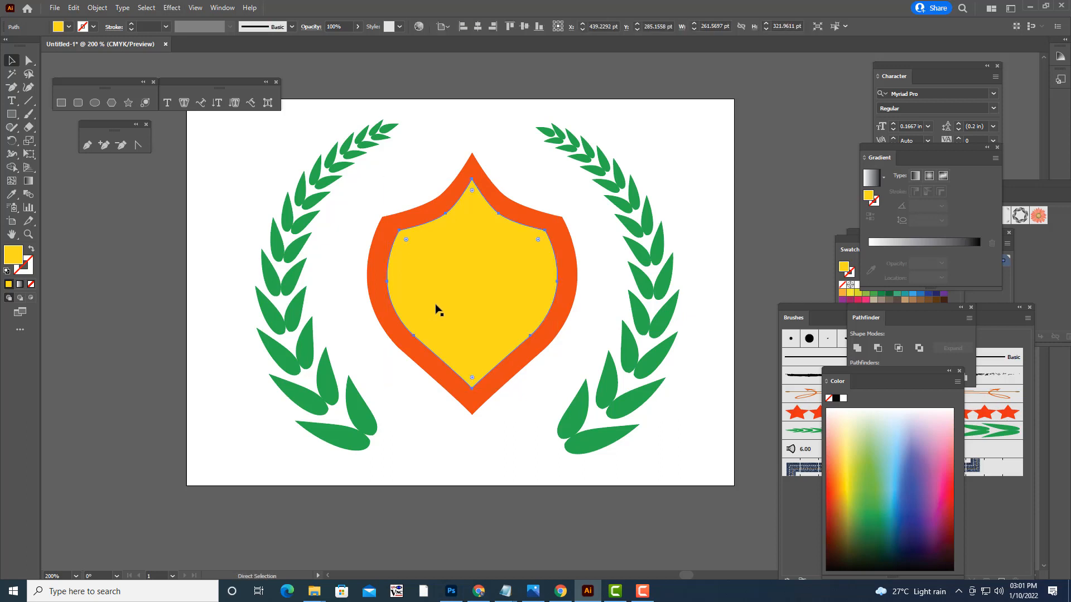
{"action": "left_click_drag", "start_coordinate": [558, 180], "coordinate": [551, 187]}
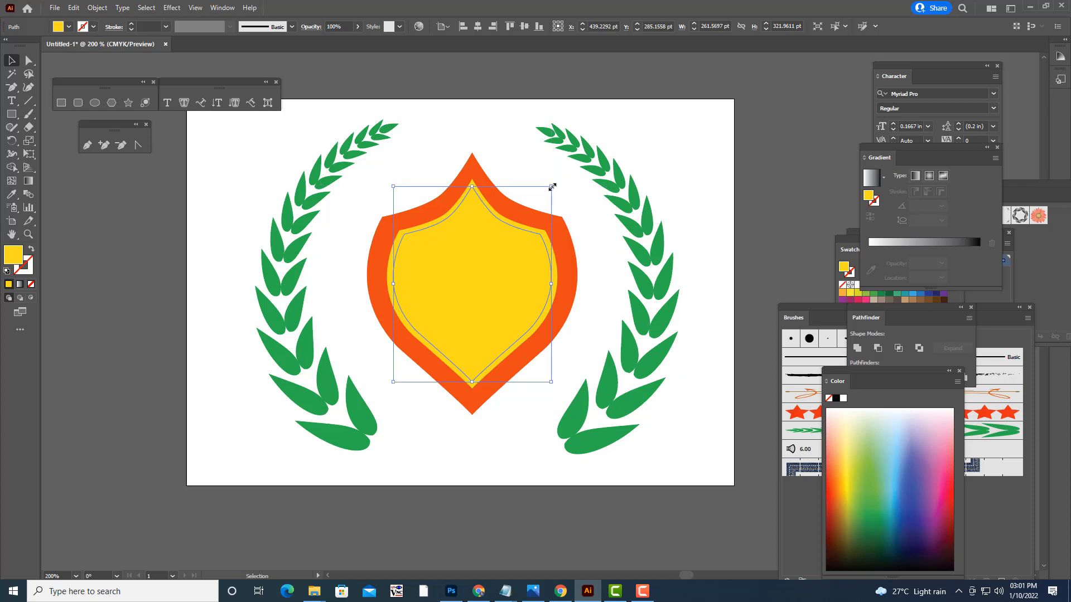
{"action": "left_click", "coordinate": [873, 546]}
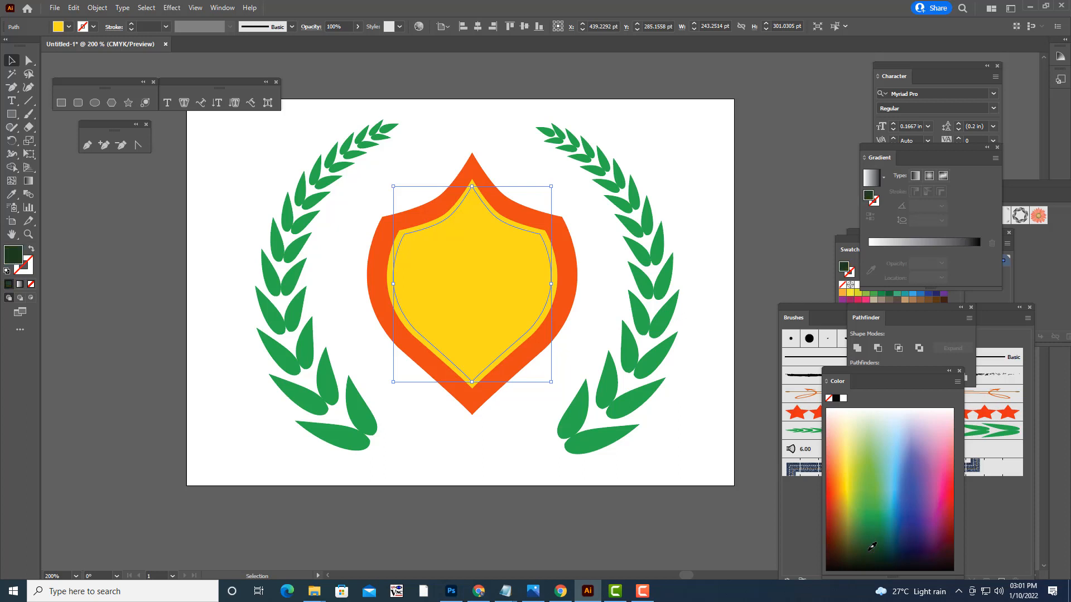
{"action": "left_click", "coordinate": [723, 169]}
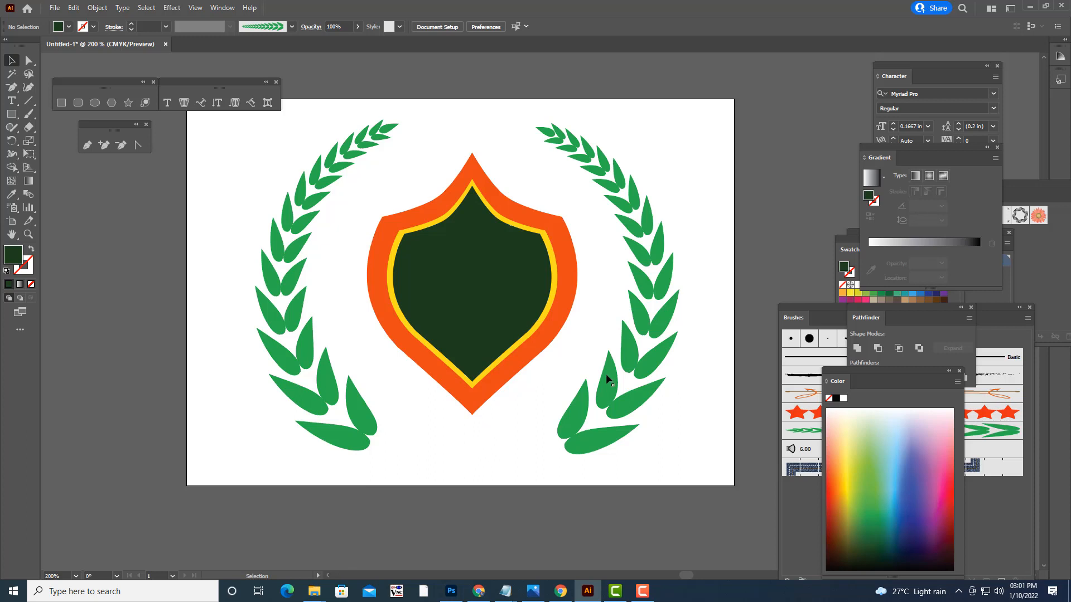
{"action": "key", "text": "ctrl+minus"}
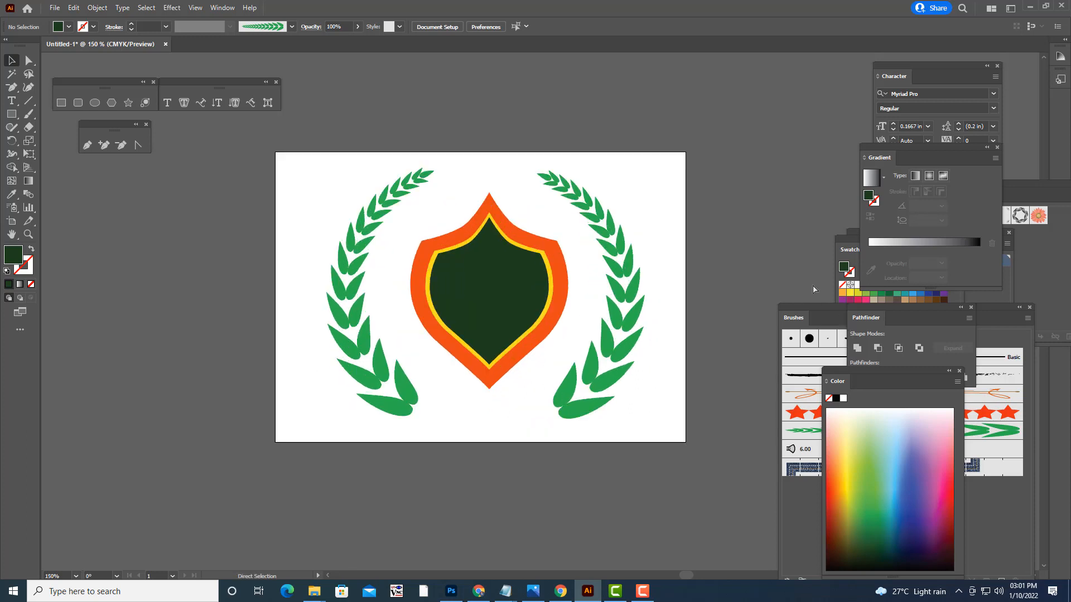
{"action": "key", "text": "ctrl+equal"}
{"action": "scroll", "coordinate": [622, 198], "scroll_direction": "up", "scroll_amount": 2}
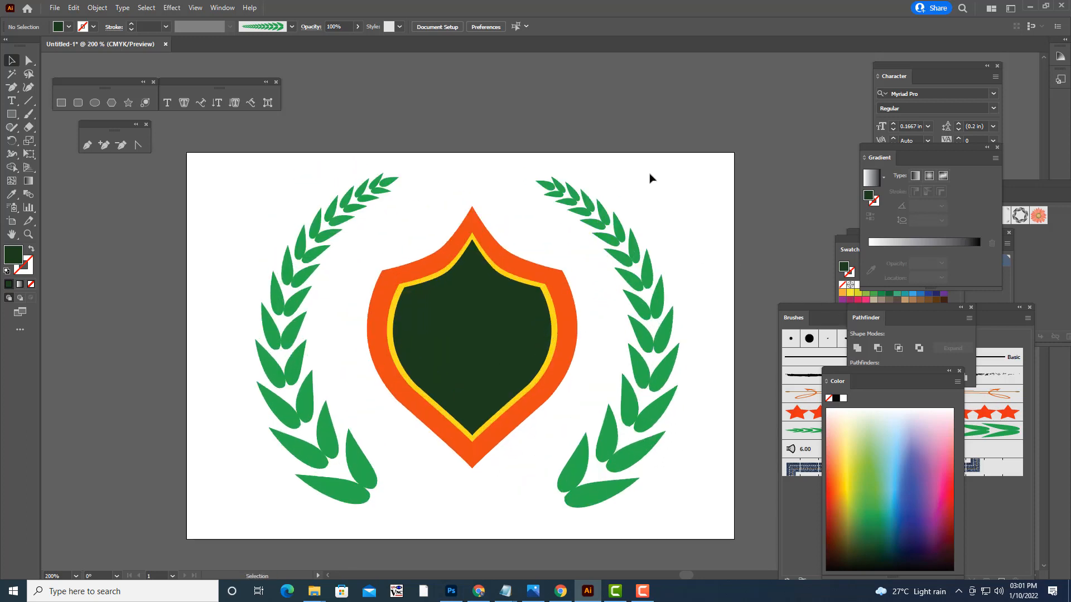
- Enlarge the artboard on all four sides around the emblem, making it about 1067 pt wide
{"action": "key", "text": "ctrl+1"}
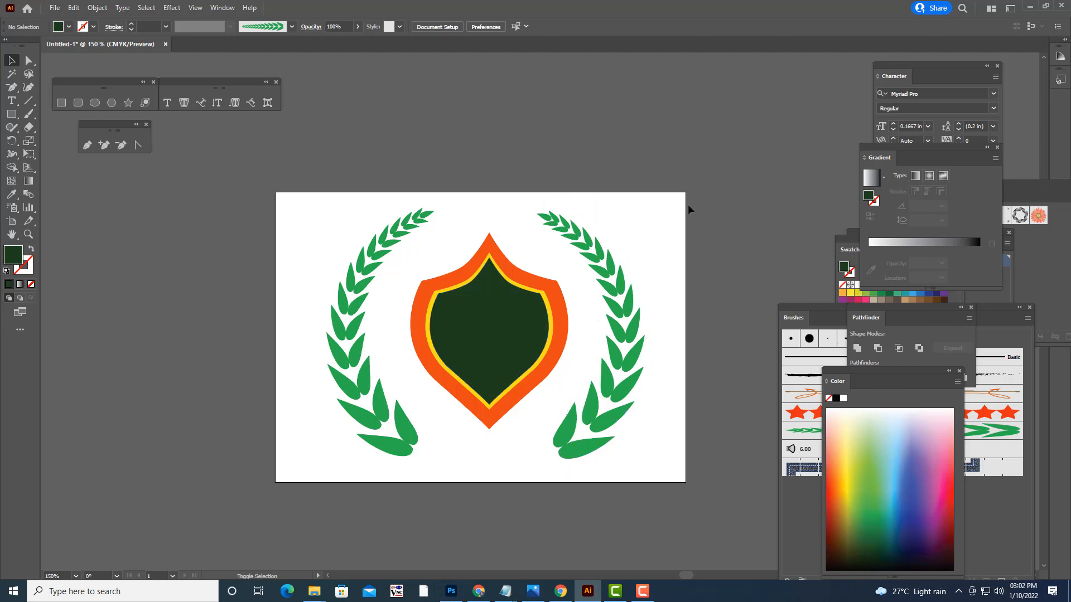
{"action": "key", "text": "shift+o"}
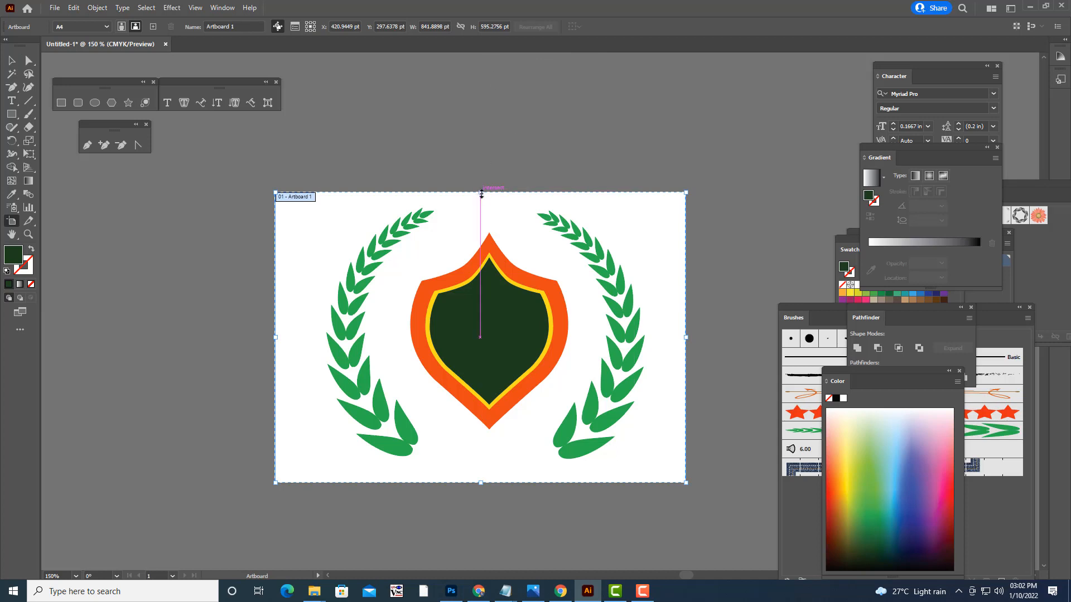
{"action": "left_click_drag", "start_coordinate": [481, 193], "coordinate": [488, 125]}
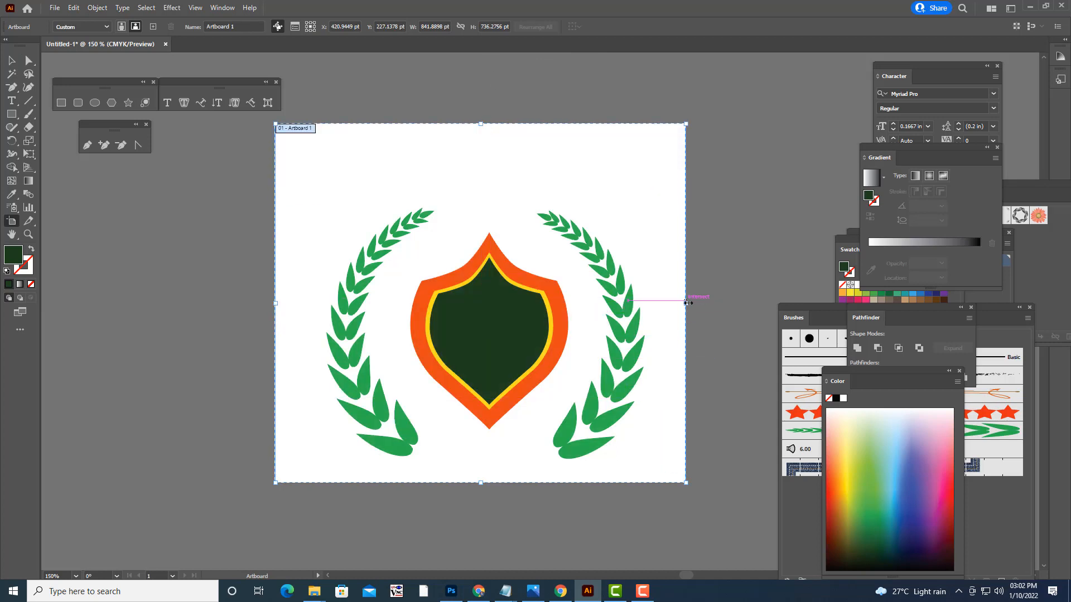
{"action": "left_click_drag", "start_coordinate": [687, 303], "coordinate": [732, 303]}
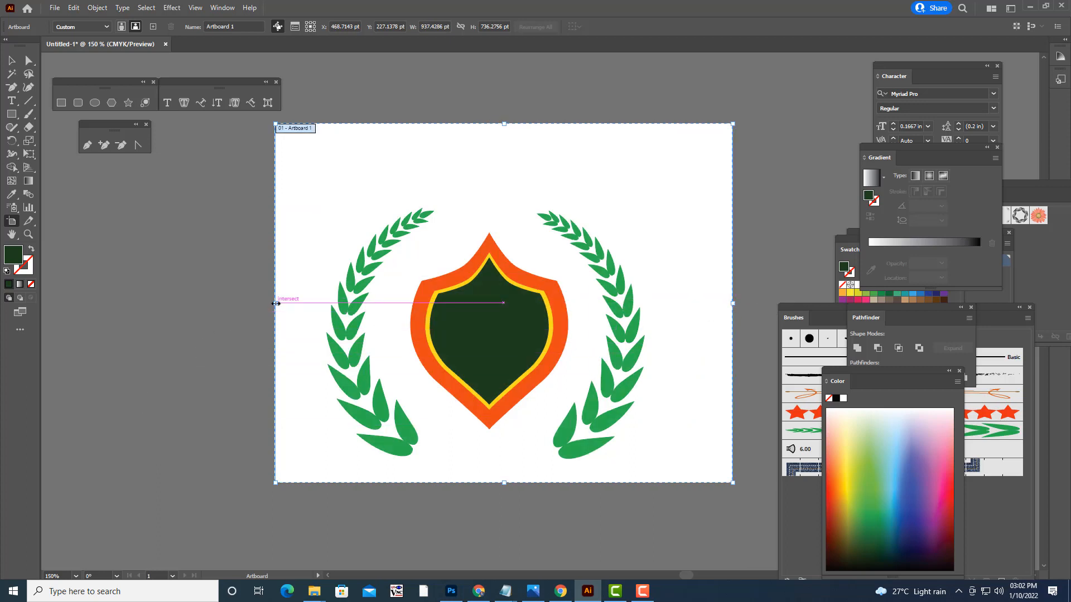
{"action": "left_click_drag", "start_coordinate": [276, 303], "coordinate": [212, 302]}
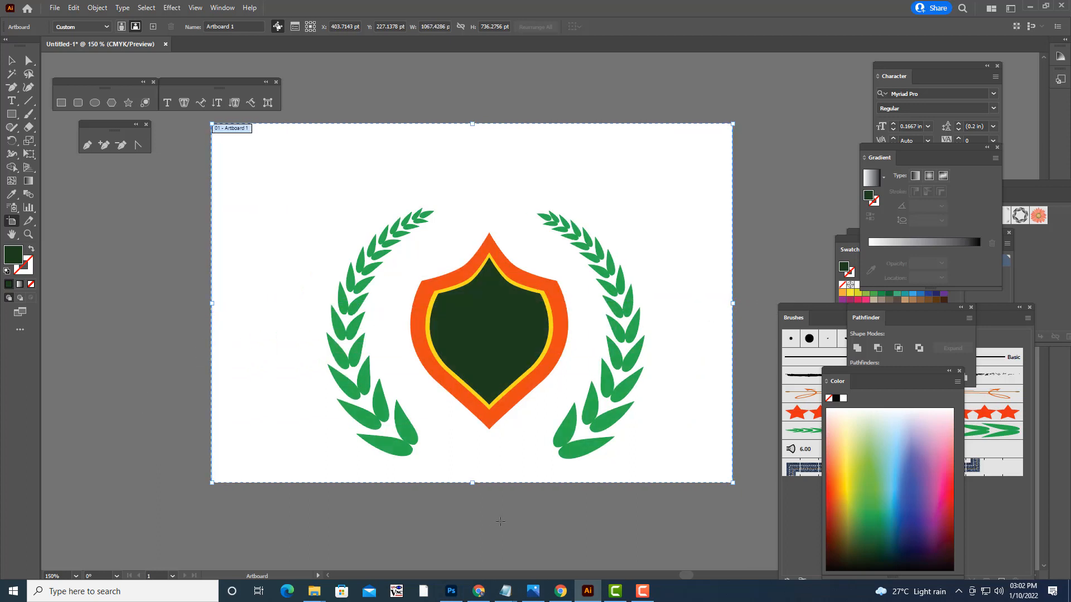
{"action": "left_click_drag", "start_coordinate": [473, 483], "coordinate": [472, 526]}
{"action": "left_click", "coordinate": [11, 60]}
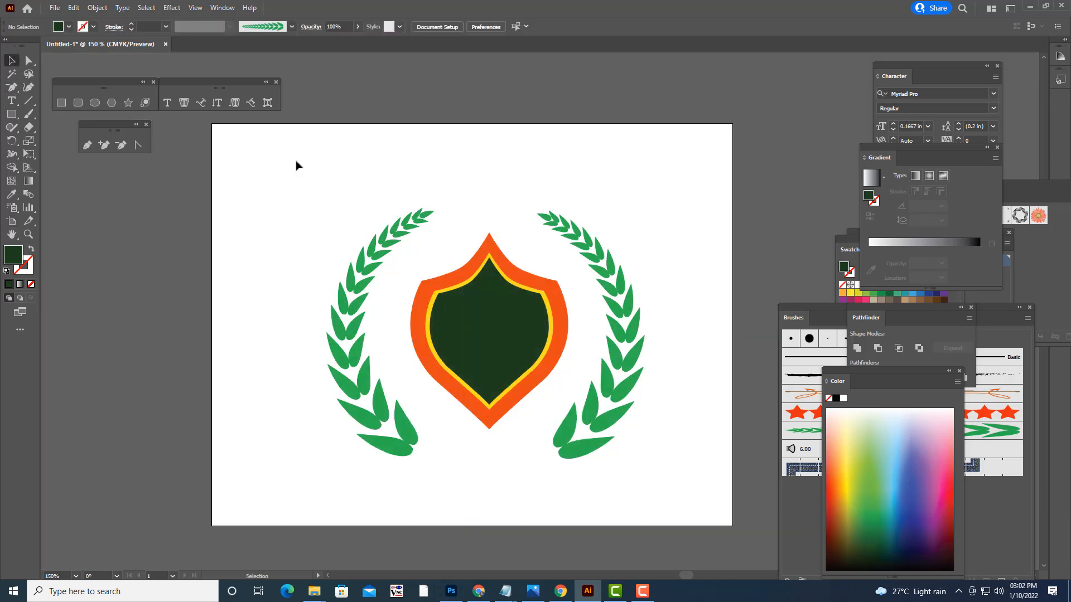
{"action": "left_click", "coordinate": [411, 441]}
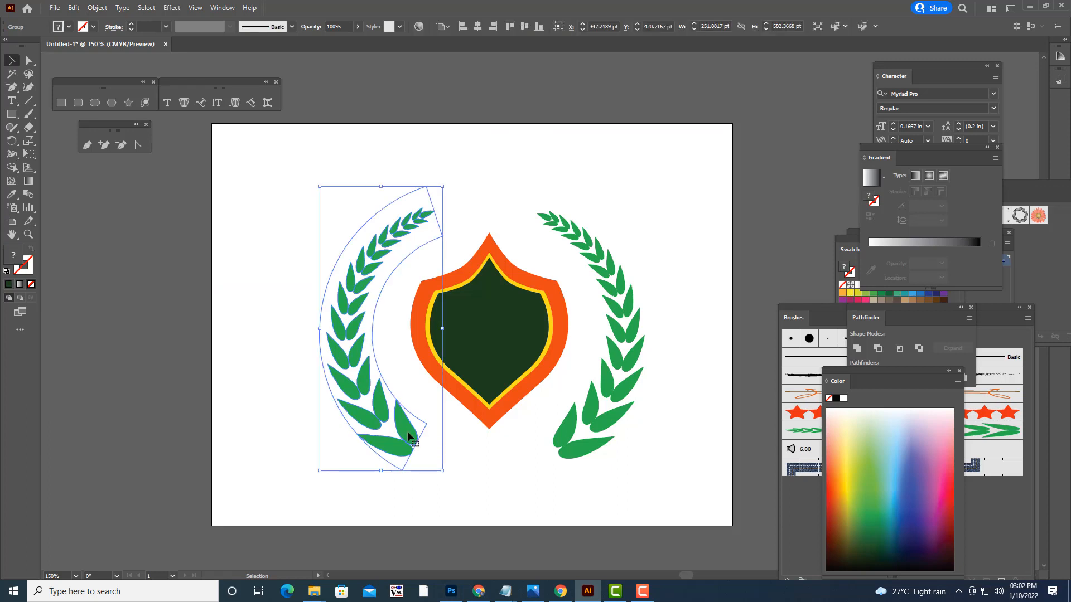
{"action": "left_click", "coordinate": [610, 417]}
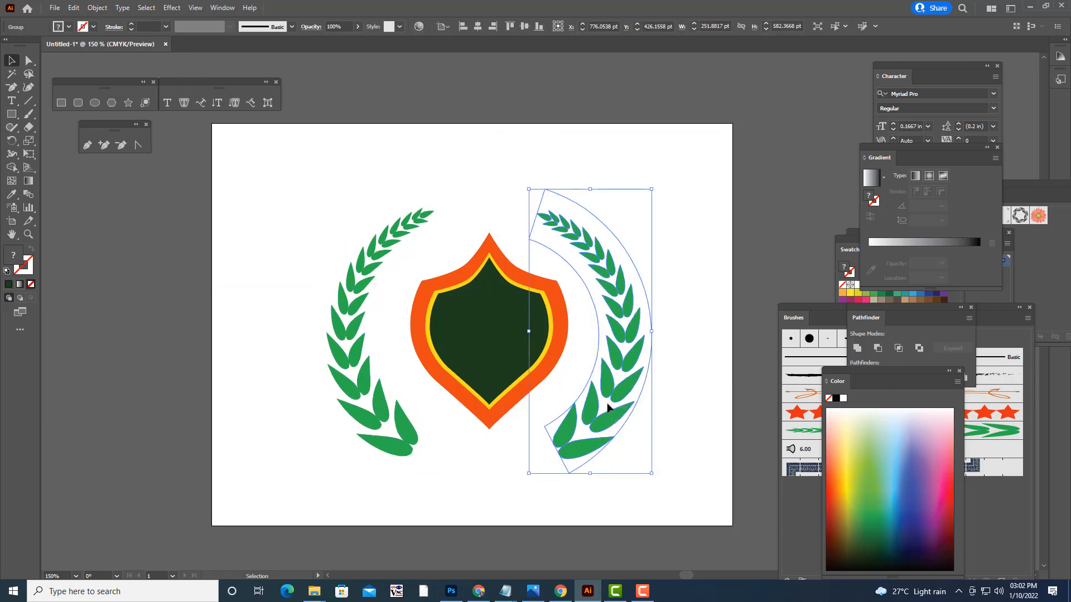
{"action": "left_click", "coordinate": [634, 191]}
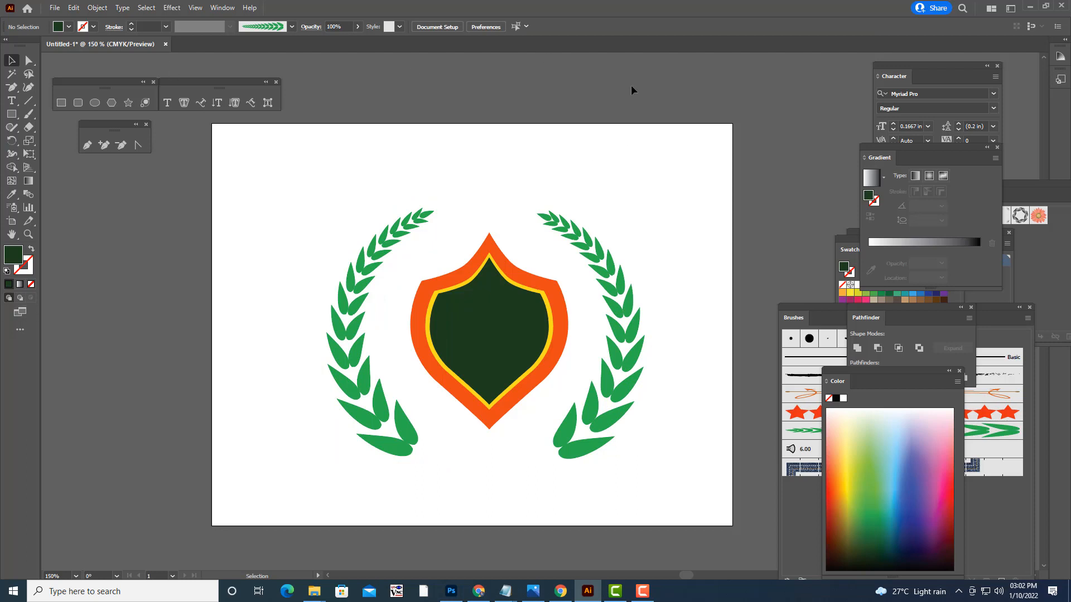
- Try a title reading "ARMY COLLEGE OF ENGINEERING" at about 0.46 in above the emblem, and delete it
{"action": "left_click", "coordinate": [11, 101]}
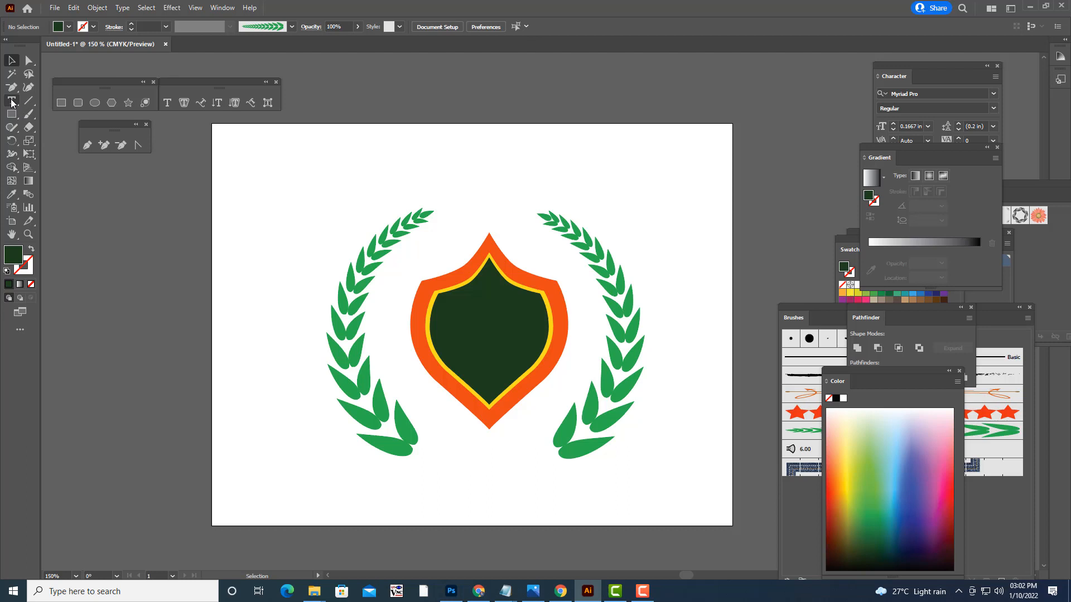
{"action": "left_click", "coordinate": [453, 160]}
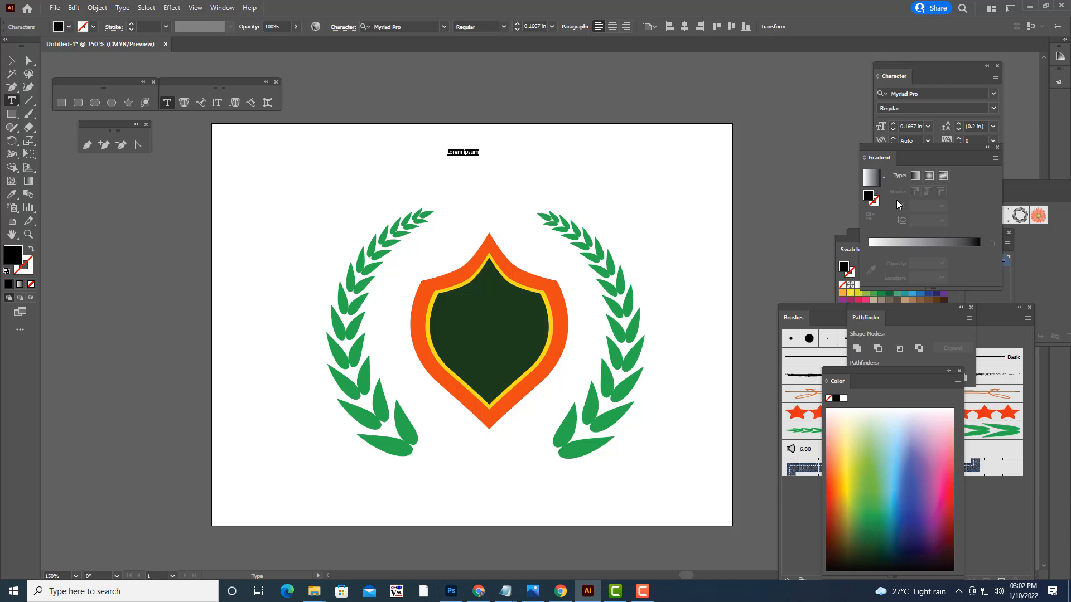
{"action": "type", "text": "ARMY COLLEGE OF ENGINEERING"}
{"action": "left_click", "coordinate": [12, 59]}
{"action": "left_click", "coordinate": [521, 150]}
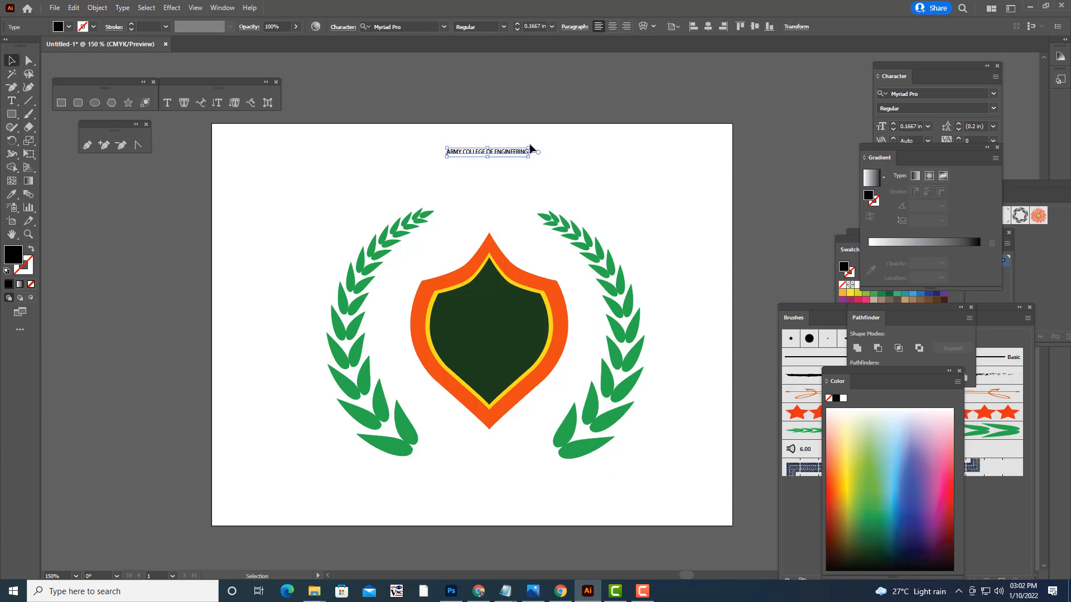
{"action": "left_click_drag", "start_coordinate": [529, 147], "coordinate": [539, 193]}
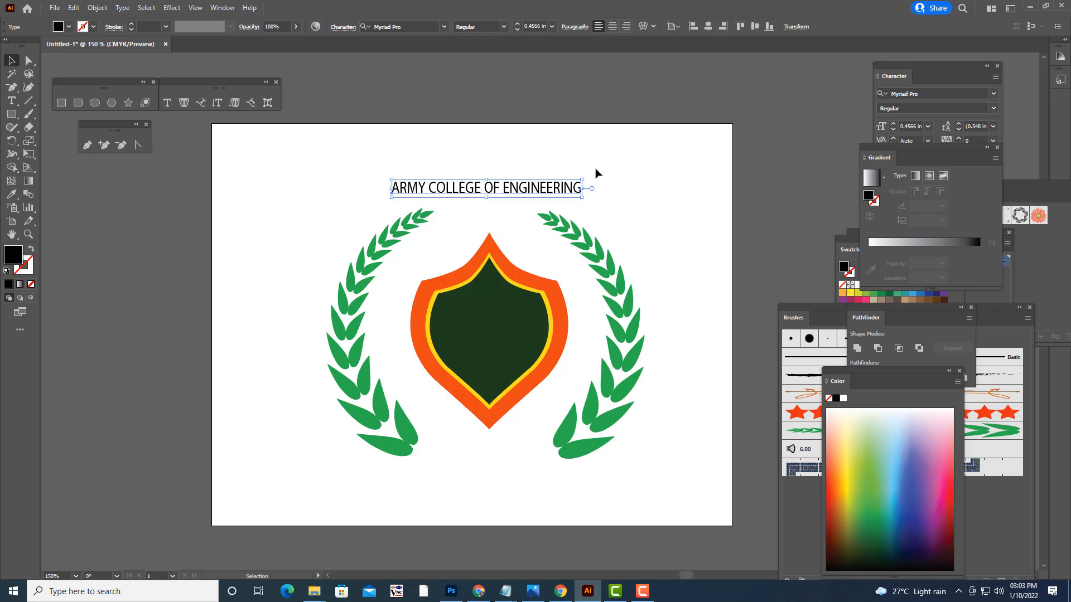
{"action": "left_click_drag", "start_coordinate": [574, 182], "coordinate": [583, 156]}
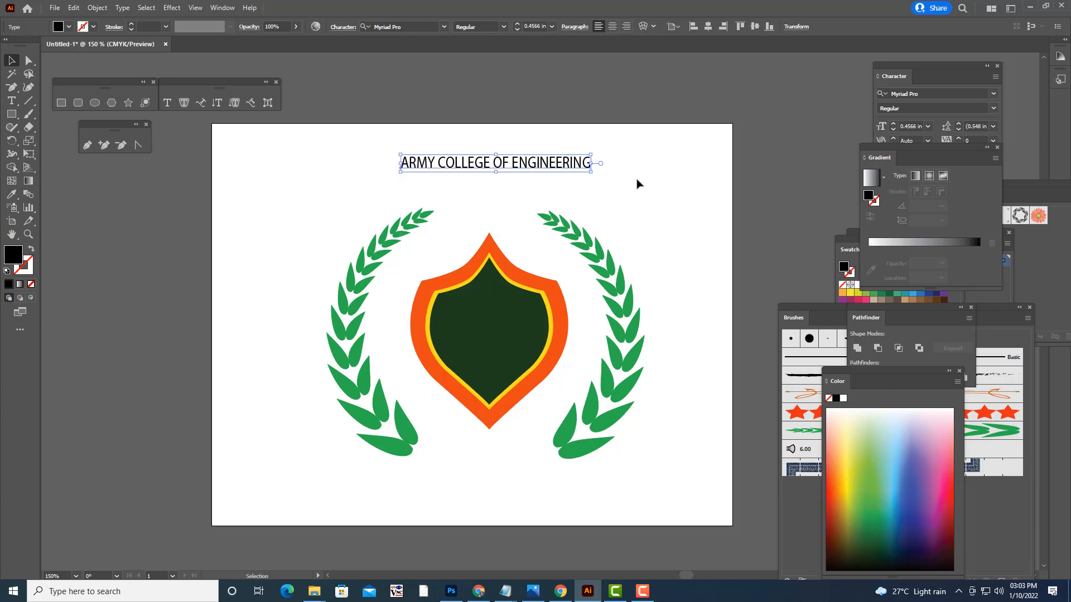
{"action": "key", "text": "Delete"}
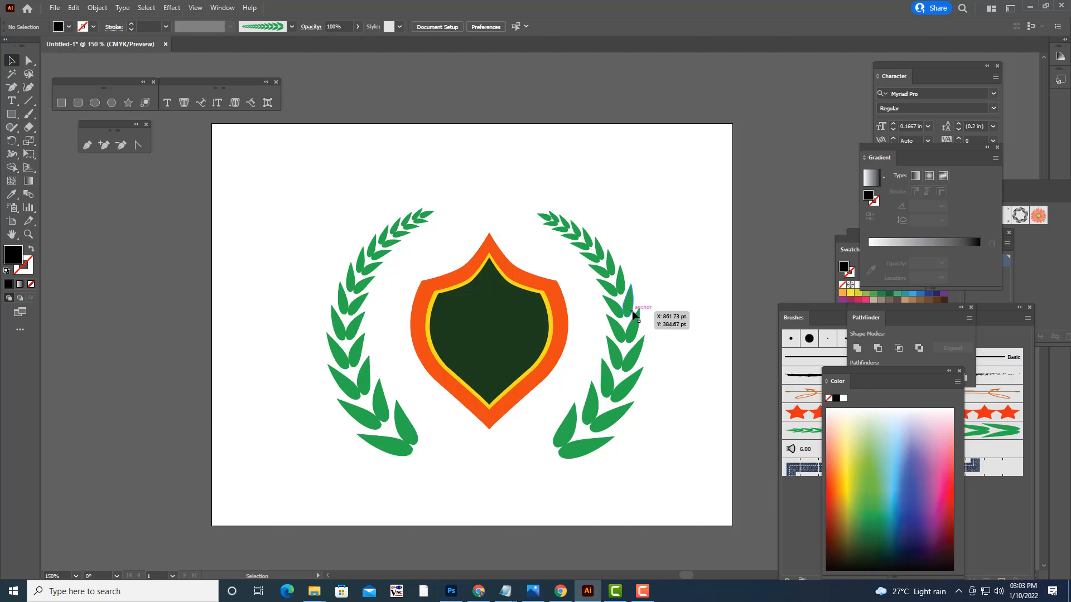
- Spread the leaf branches apart, moving the right one about 172 pt outward and the left one outward by a similar distance
{"action": "left_click_drag", "start_coordinate": [633, 315], "coordinate": [697, 313]}
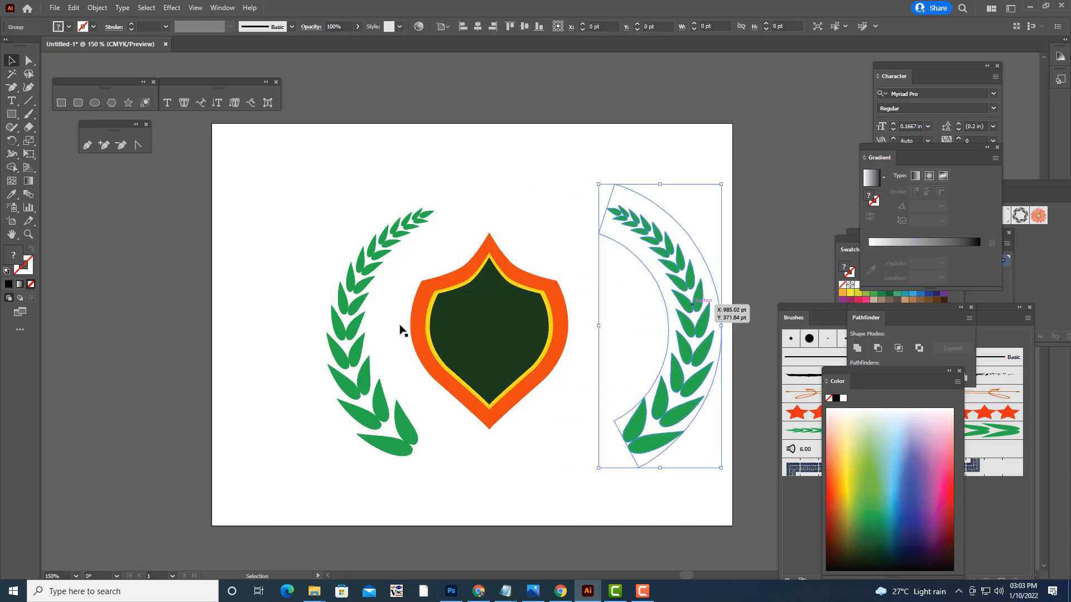
{"action": "left_click", "coordinate": [342, 322]}
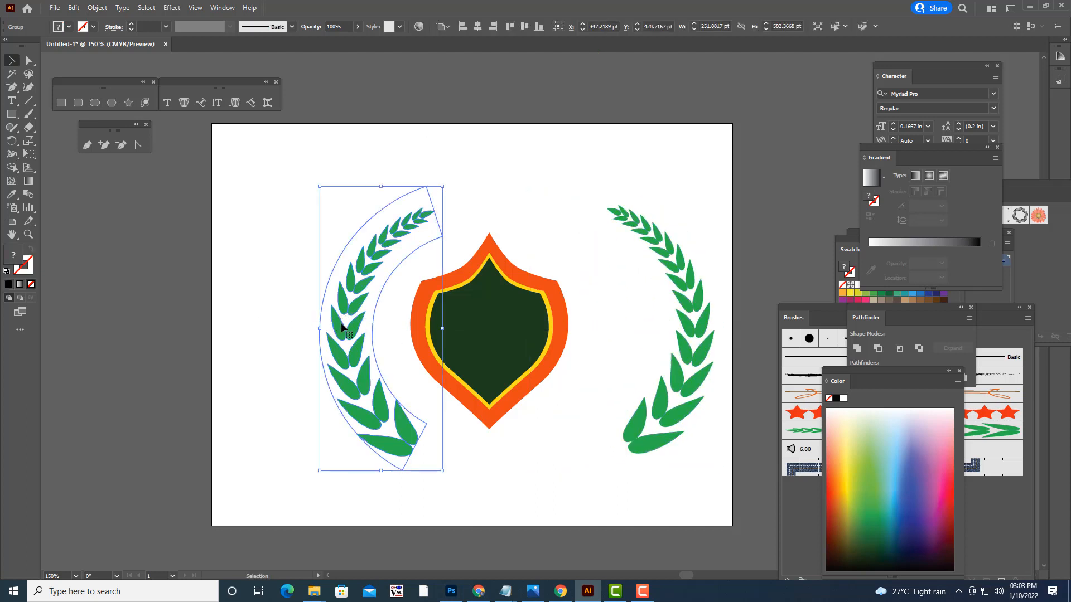
{"action": "left_click_drag", "start_coordinate": [362, 319], "coordinate": [273, 317]}
{"action": "left_click_drag", "start_coordinate": [713, 363], "coordinate": [725, 351]}
{"action": "left_click", "coordinate": [461, 148]}
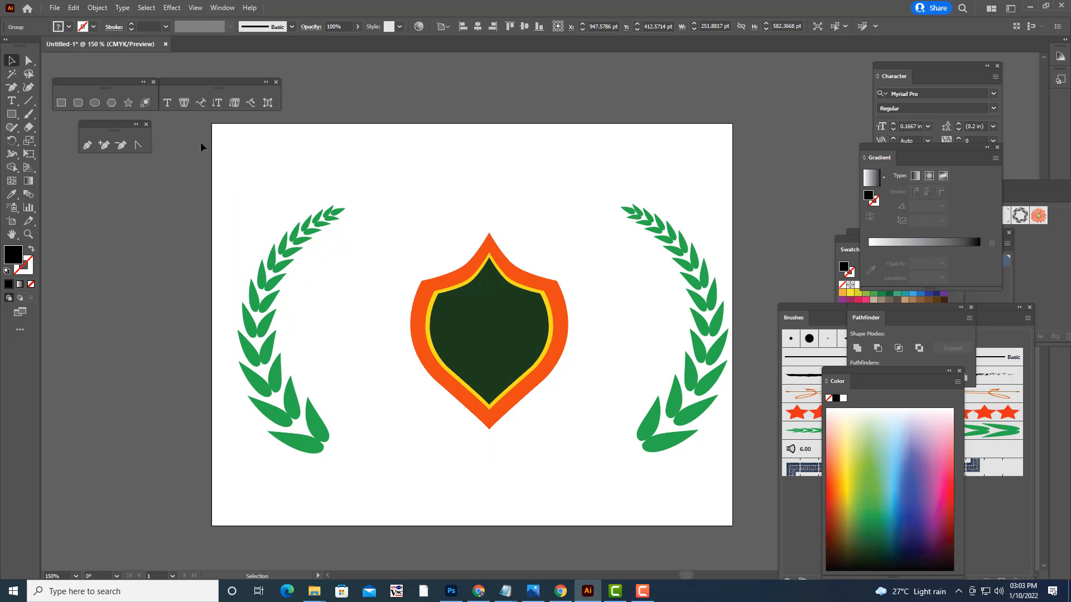
- Draw a circle about 501 pt in diameter between the leaf branches, covering the whole shield
{"action": "left_click", "coordinate": [95, 103]}
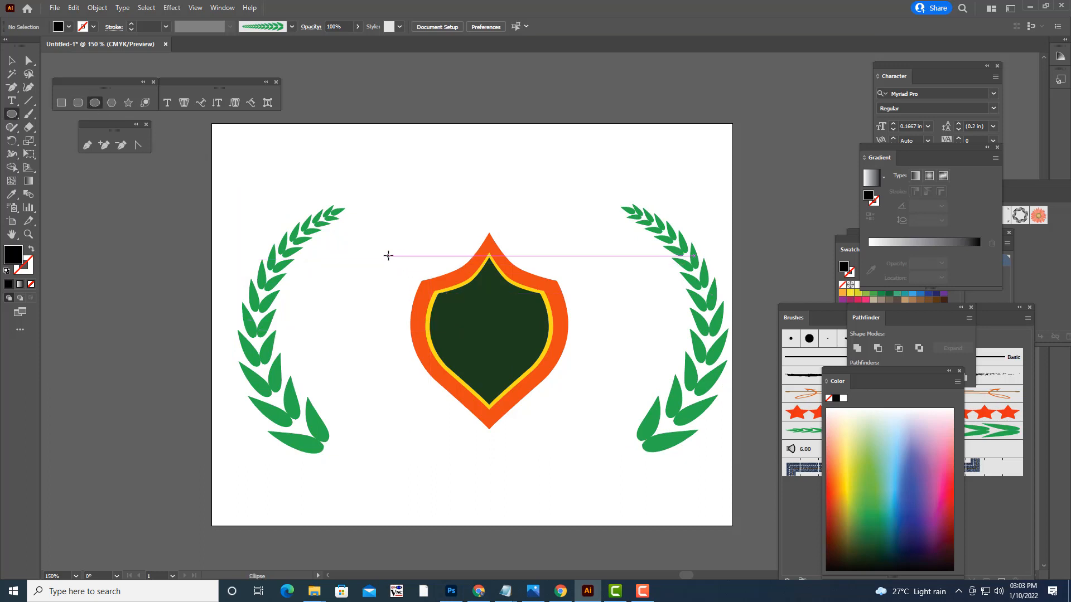
{"action": "left_click_drag", "start_coordinate": [383, 253], "coordinate": [452, 312]}
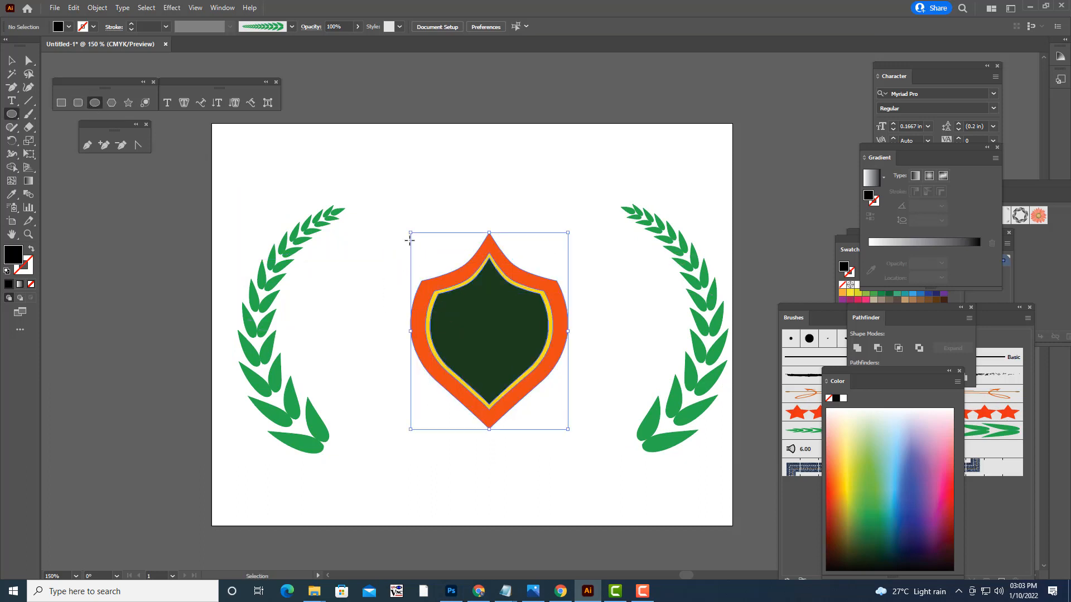
{"action": "left_click_drag", "start_coordinate": [394, 224], "coordinate": [620, 451]}
{"action": "left_click", "coordinate": [11, 60]}
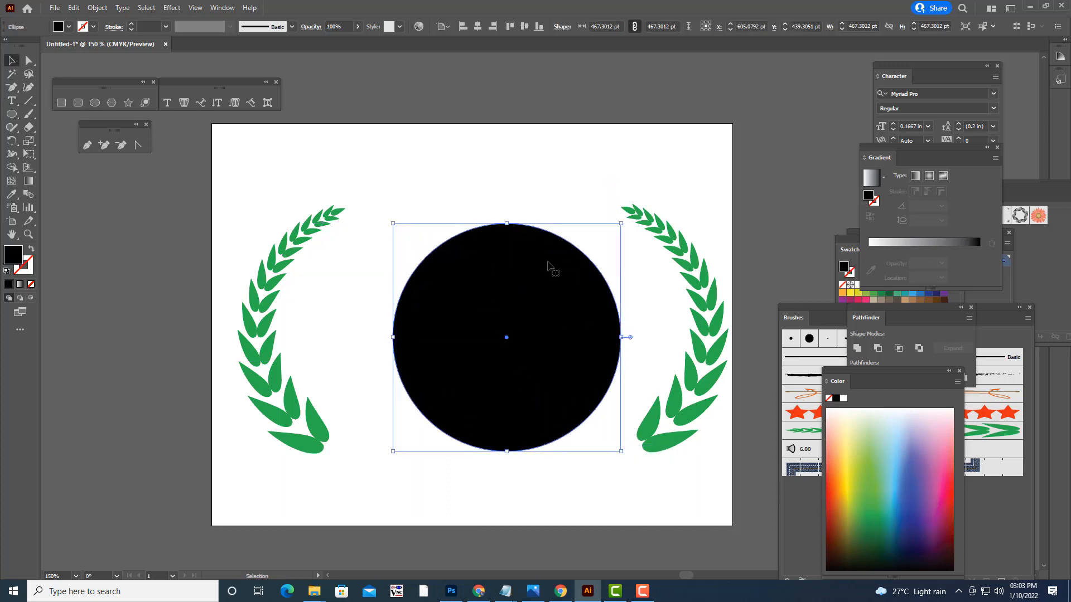
{"action": "left_click_drag", "start_coordinate": [548, 265], "coordinate": [539, 263]}
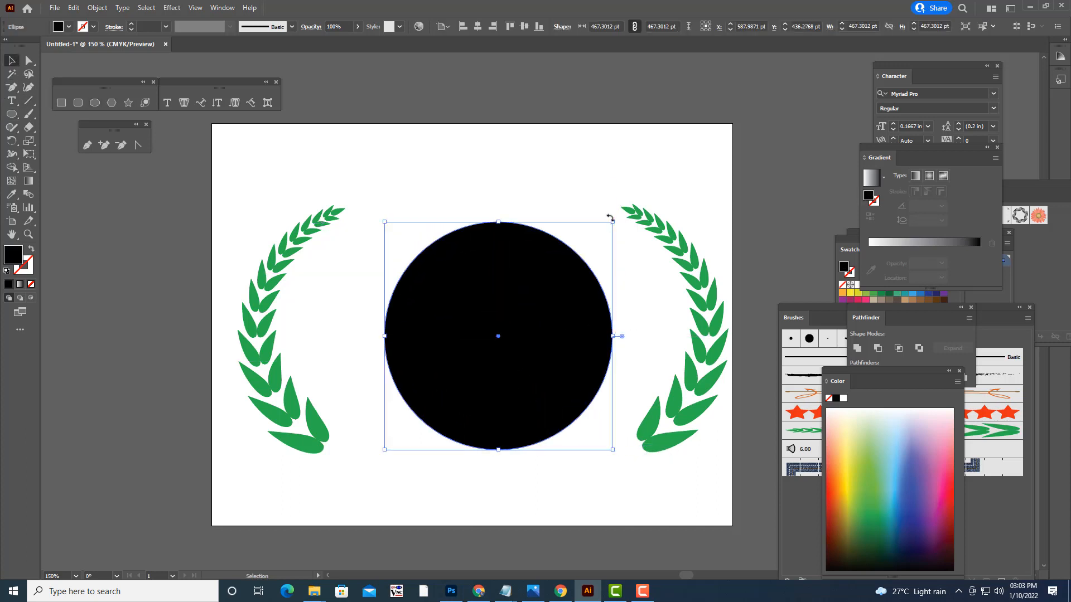
{"action": "left_click_drag", "start_coordinate": [611, 221], "coordinate": [619, 213]}
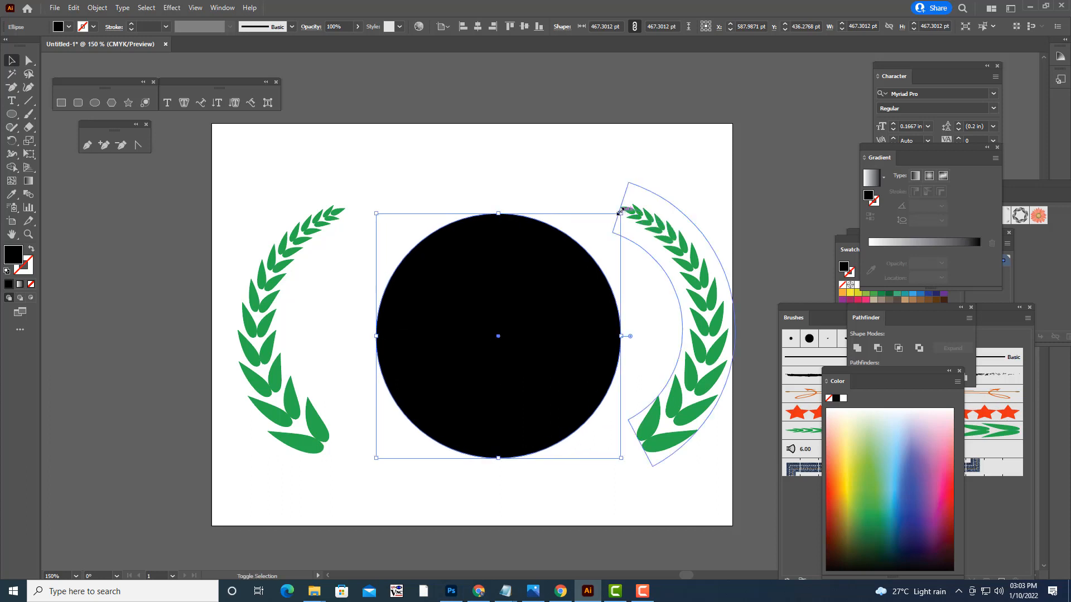
{"action": "left_click", "coordinate": [602, 168]}
{"action": "left_click_drag", "start_coordinate": [569, 283], "coordinate": [569, 283]}
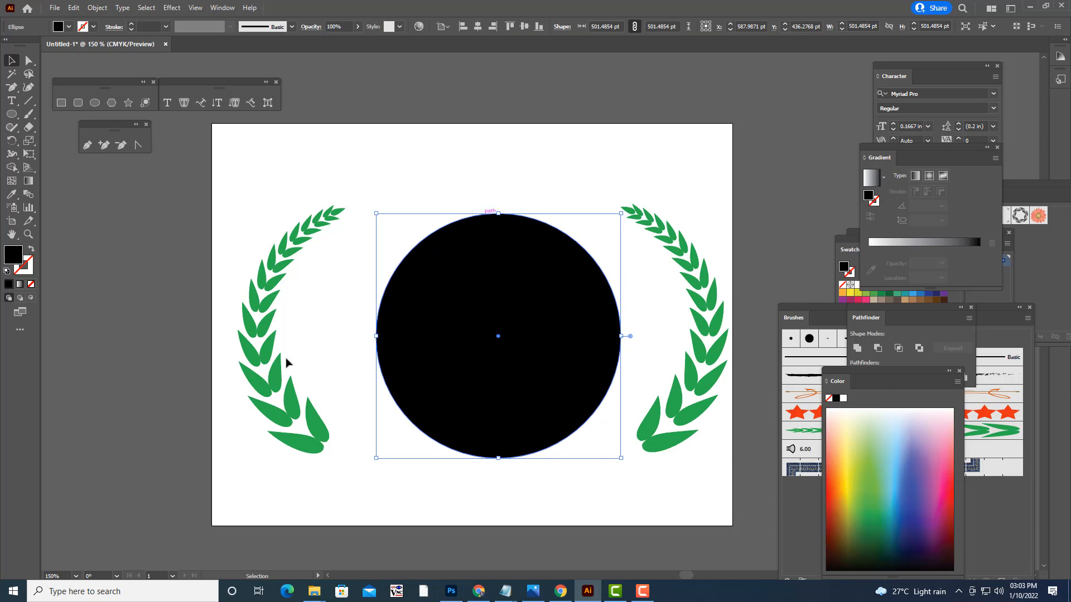
- Give the circle a black outline with no fill and centre it horizontally on the artboard
{"action": "left_click", "coordinate": [28, 272]}
{"action": "left_click", "coordinate": [10, 283]}
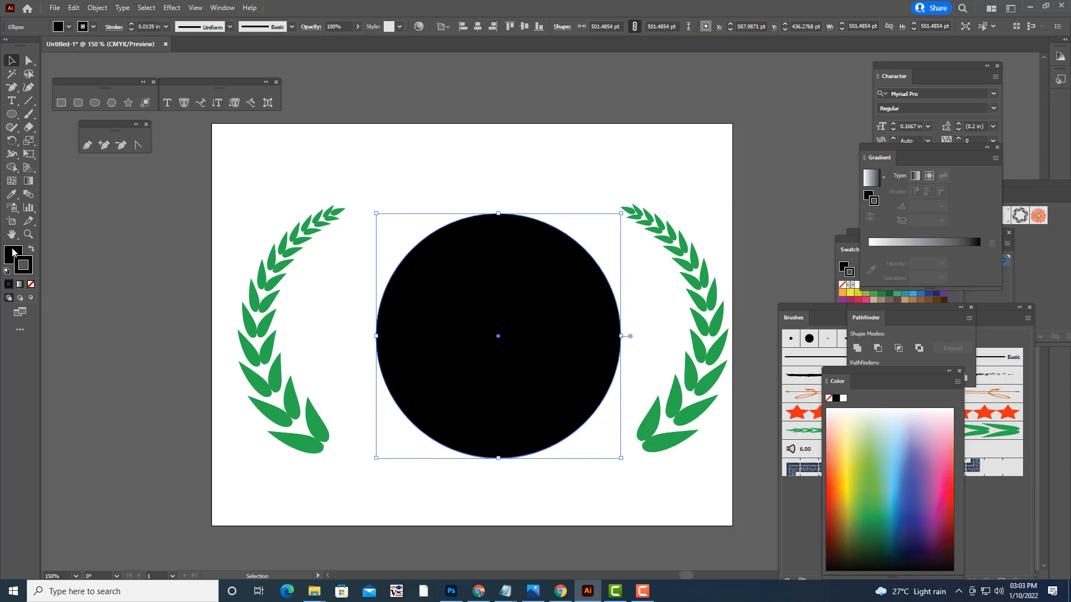
{"action": "left_click", "coordinate": [31, 285]}
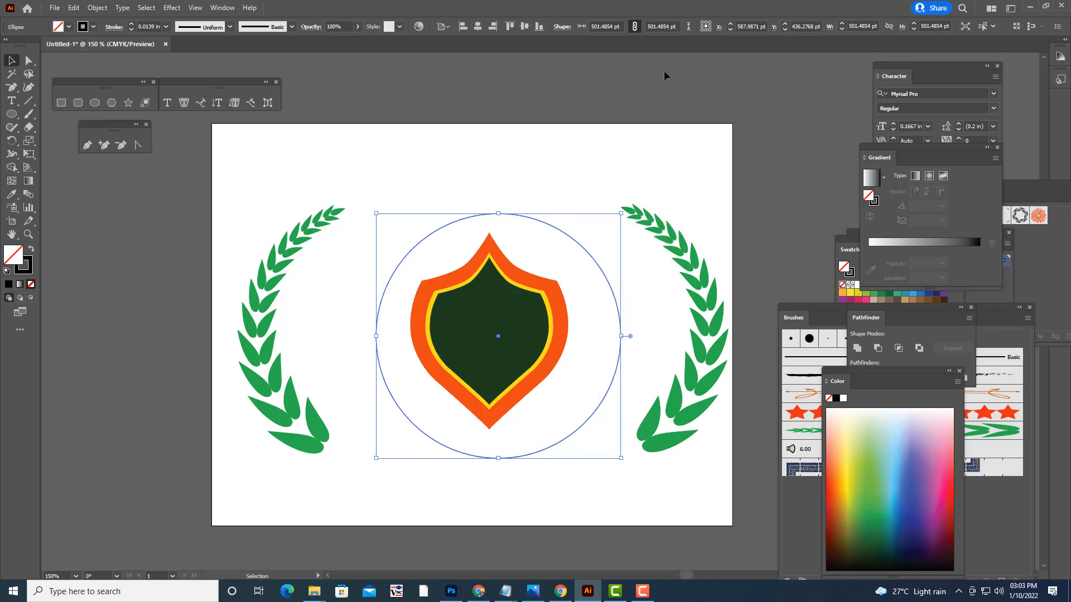
{"action": "left_click", "coordinate": [479, 26]}
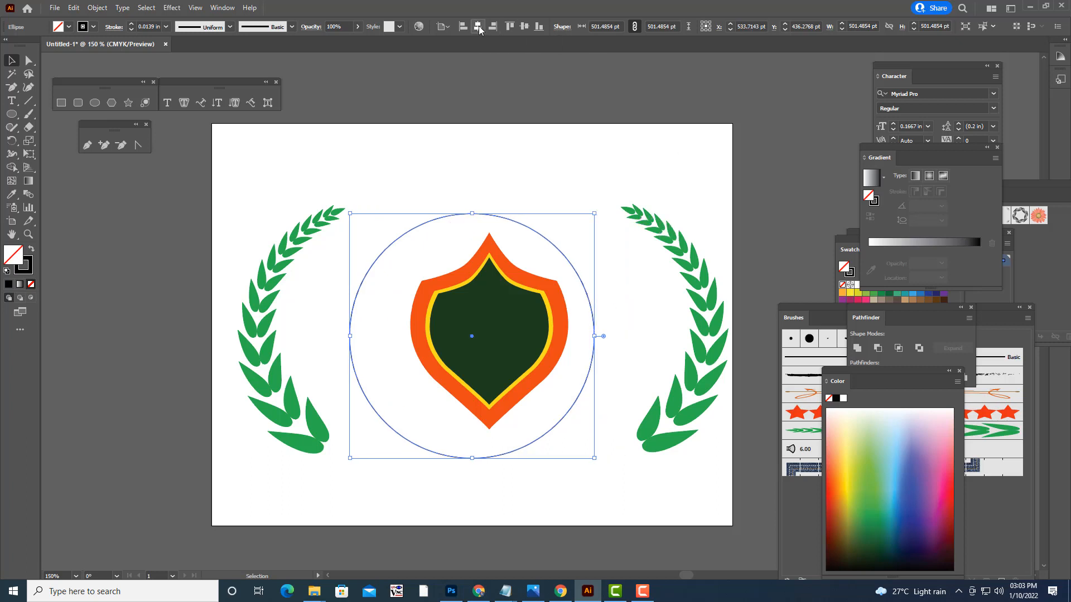
- Group the orange, yellow and dark green shapes of the shield into one object
{"action": "left_click", "coordinate": [536, 298]}
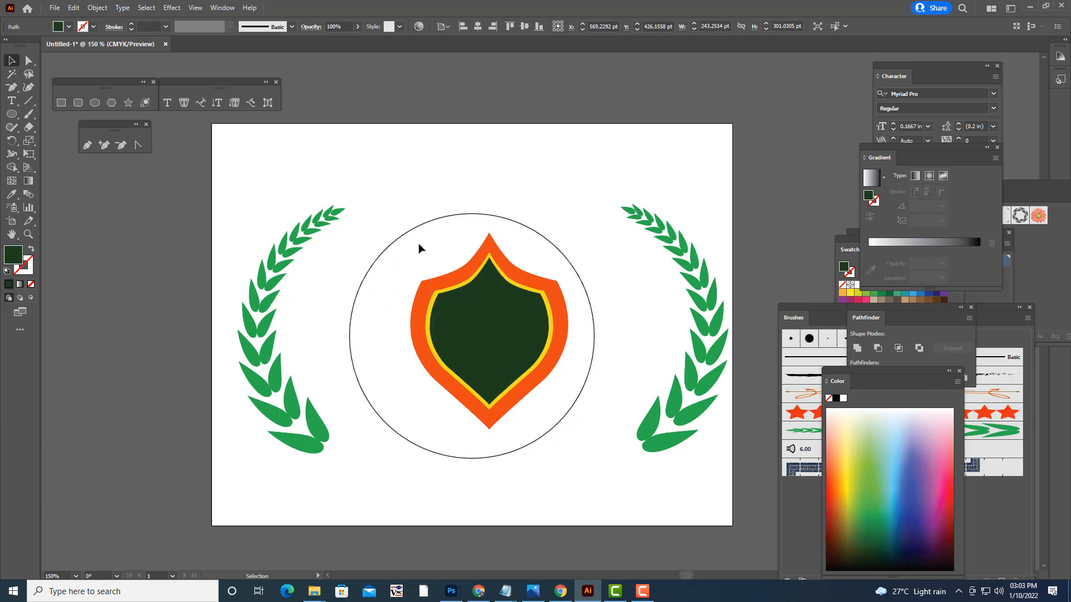
{"action": "left_click_drag", "start_coordinate": [415, 248], "coordinate": [544, 426]}
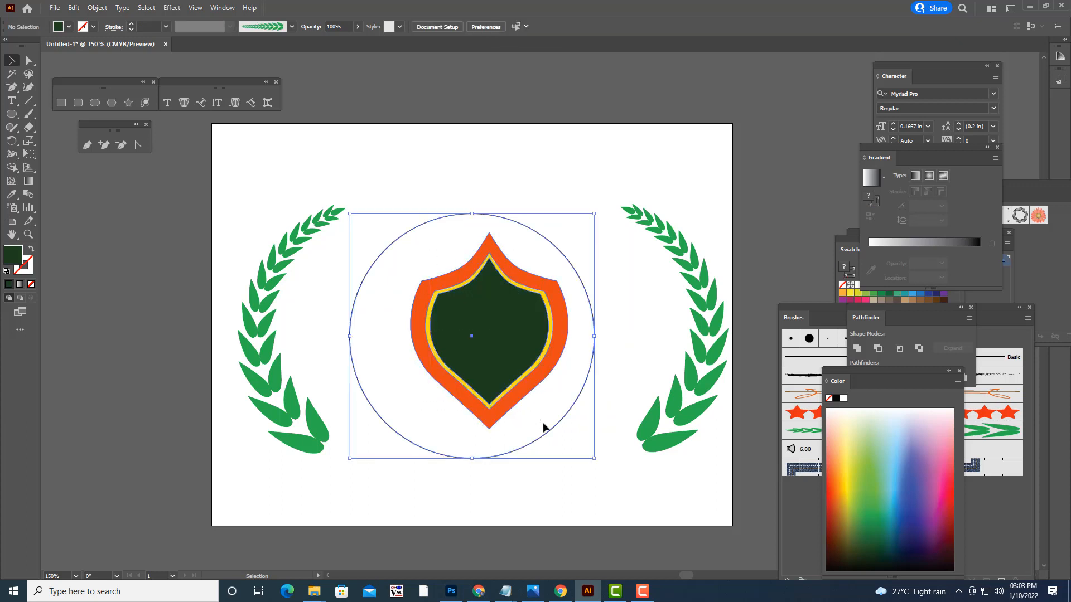
{"action": "key", "text": "ctrl+h"}
{"action": "left_click", "coordinate": [525, 286]}
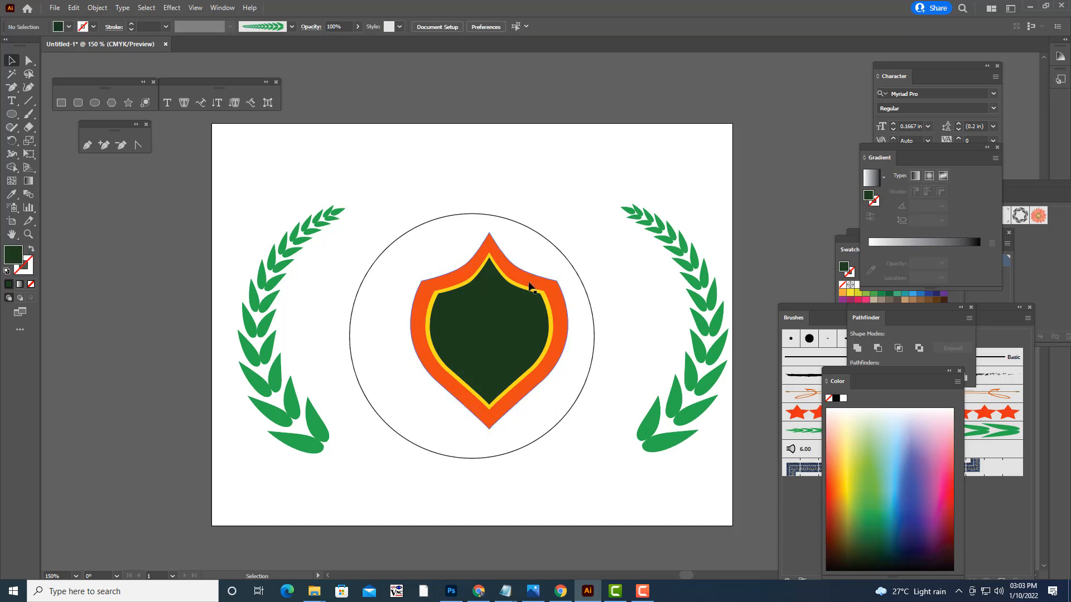
{"action": "key", "text": "ctrl+h"}
{"action": "left_click", "coordinate": [505, 313], "text": "shift"}
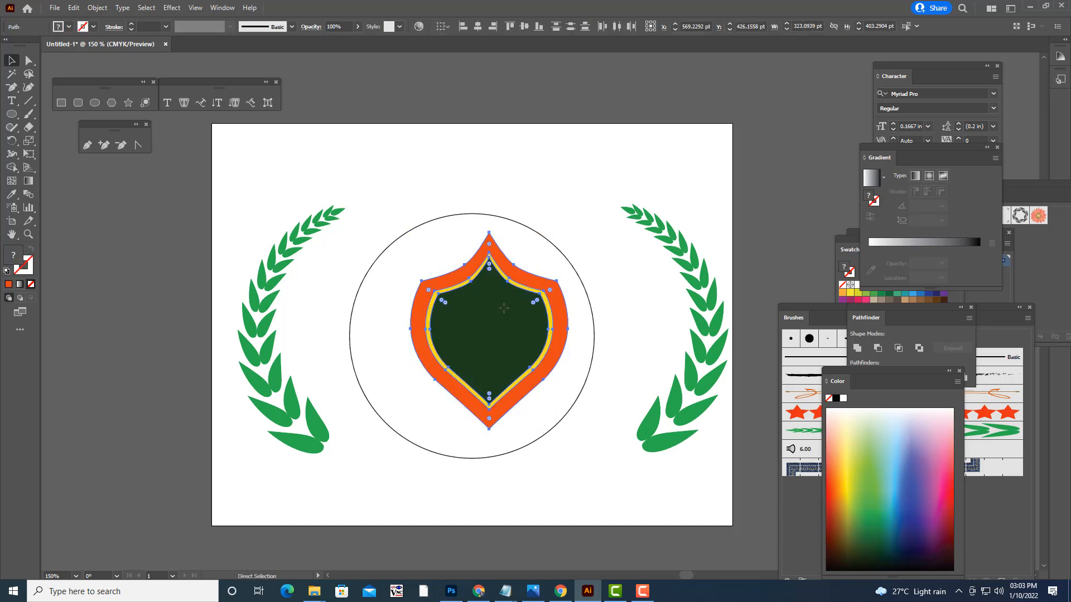
{"action": "key", "text": "ctrl+g"}
- Centre the grouped shield horizontally on the artboard
{"action": "left_click", "coordinate": [569, 143]}
{"action": "left_click", "coordinate": [502, 321]}
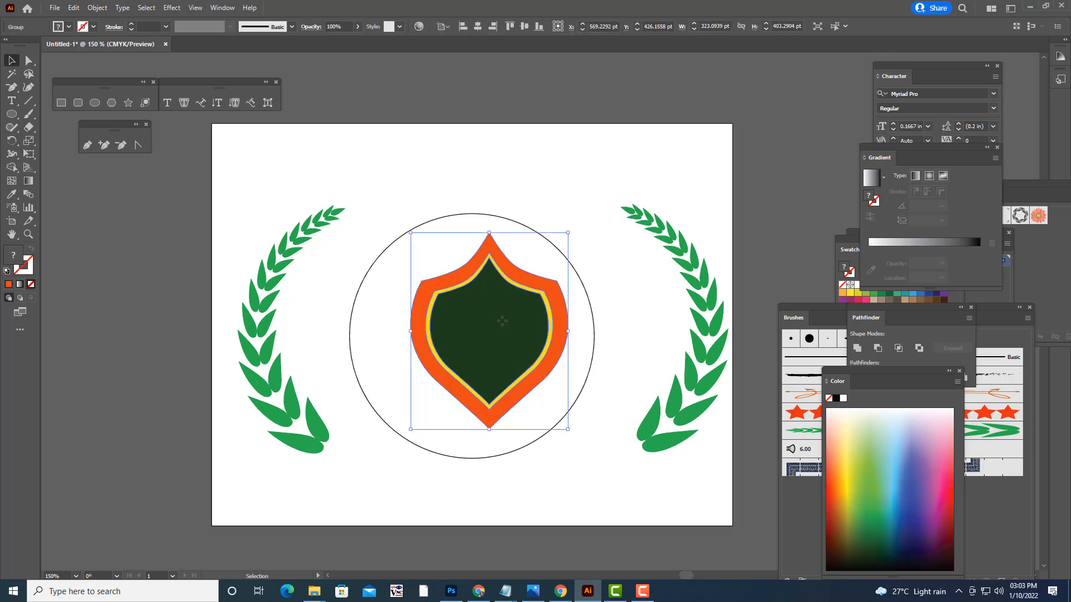
{"action": "left_click", "coordinate": [476, 27]}
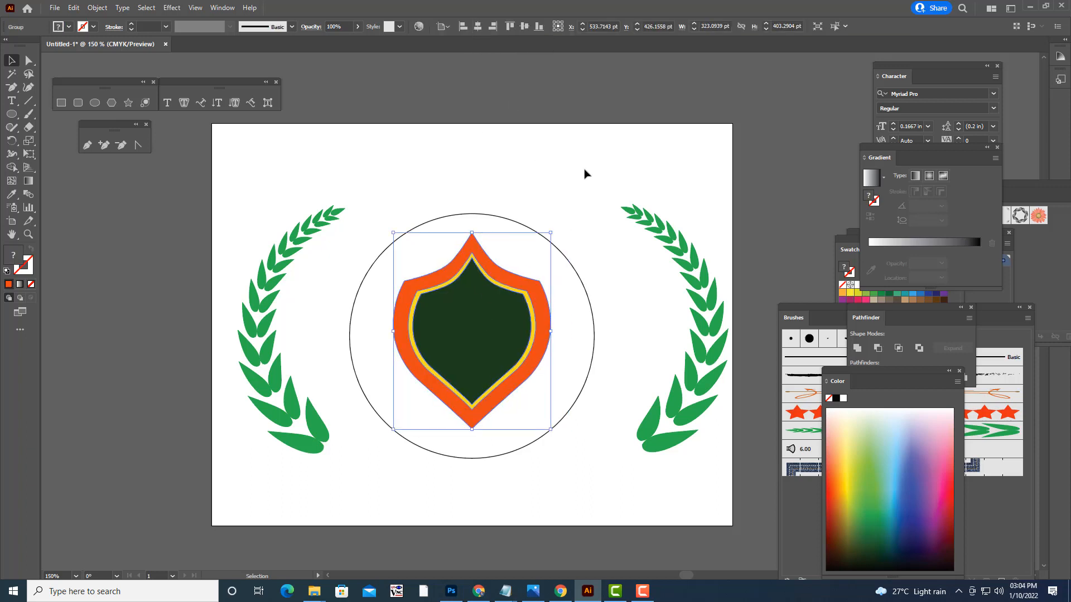
{"action": "left_click", "coordinate": [578, 128]}
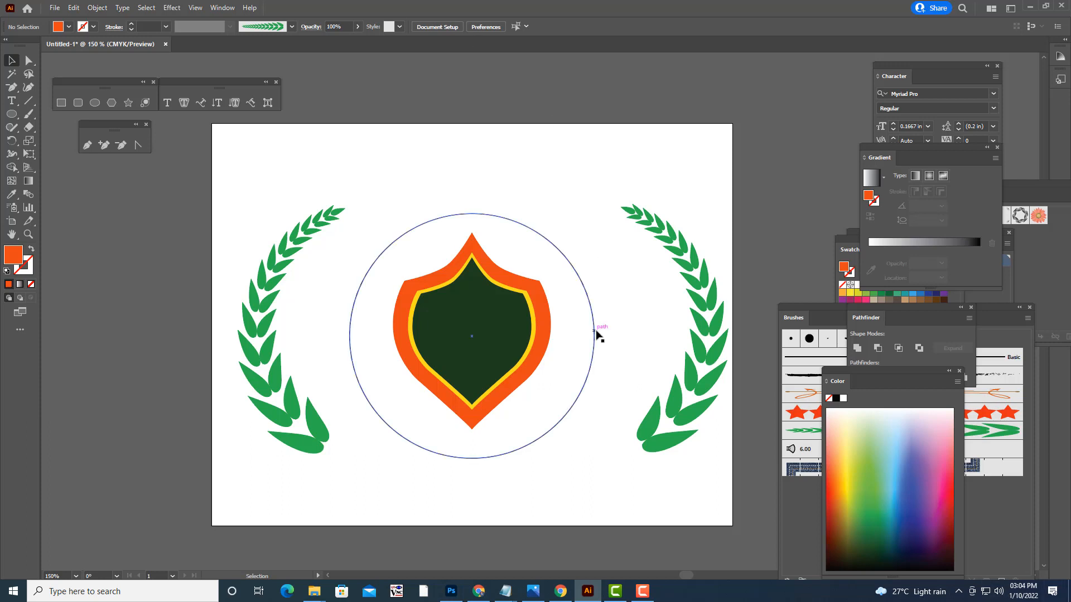
- Cut the circle at its left and right anchor points and delete the lower half
{"action": "left_click", "coordinate": [29, 61]}
{"action": "left_click", "coordinate": [594, 336]}
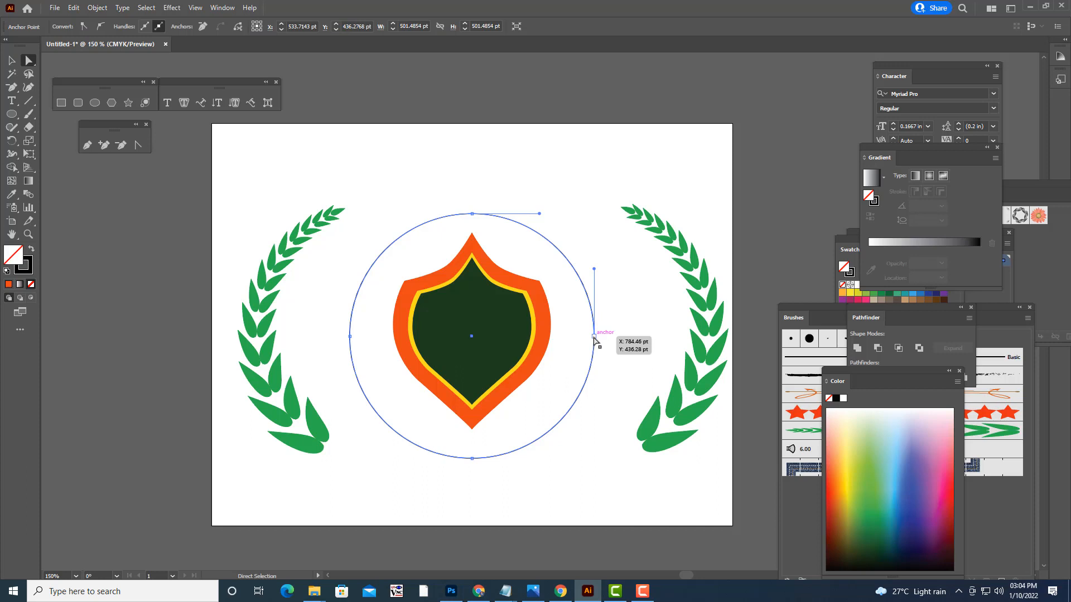
{"action": "left_click", "coordinate": [594, 337]}
{"action": "left_click", "coordinate": [238, 28]}
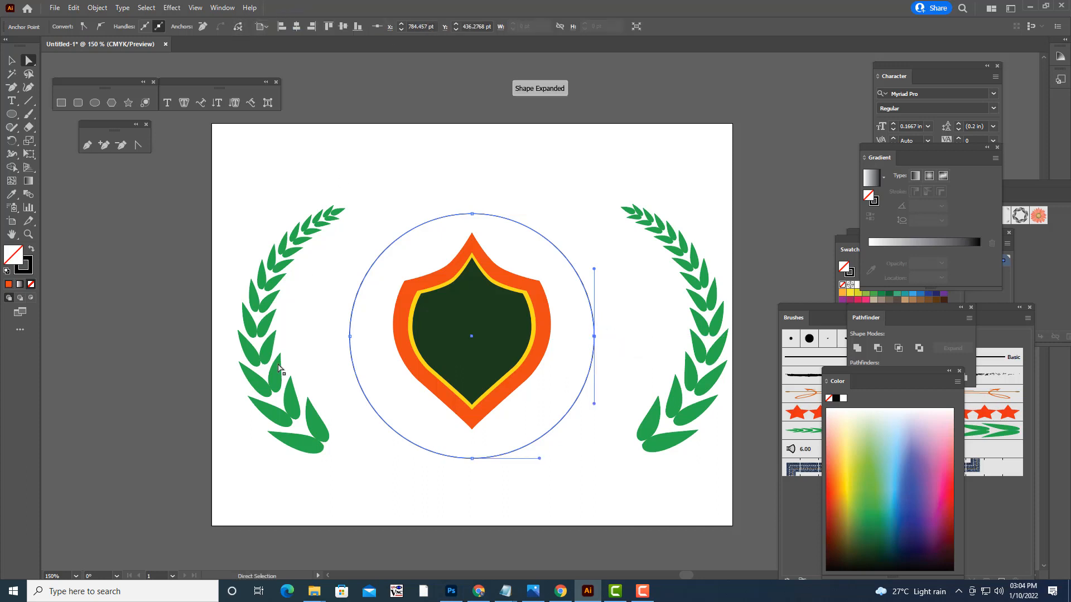
{"action": "left_click", "coordinate": [350, 337]}
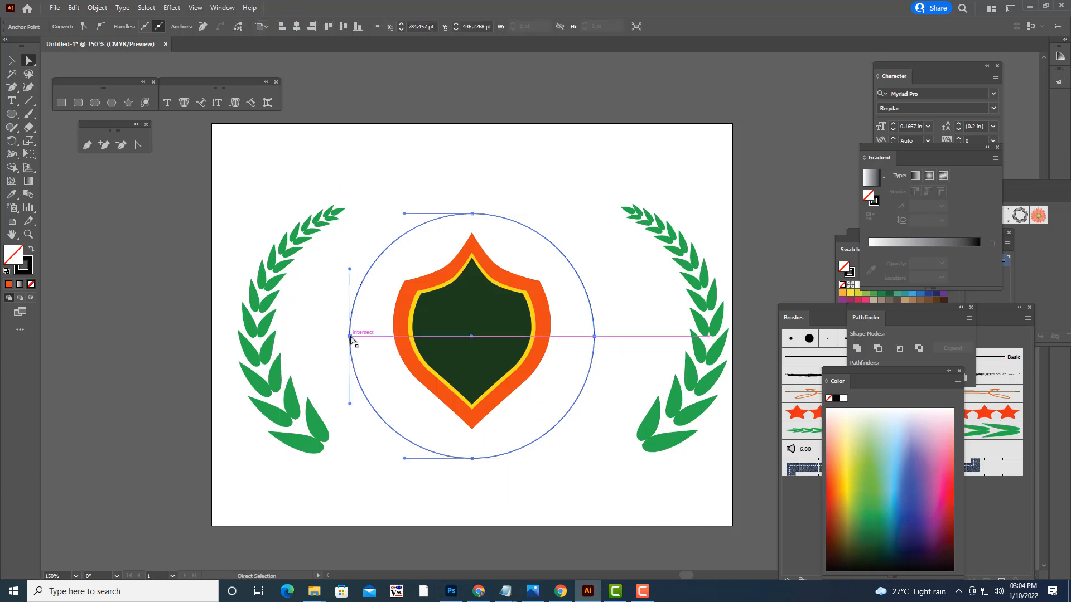
{"action": "key", "text": "v"}
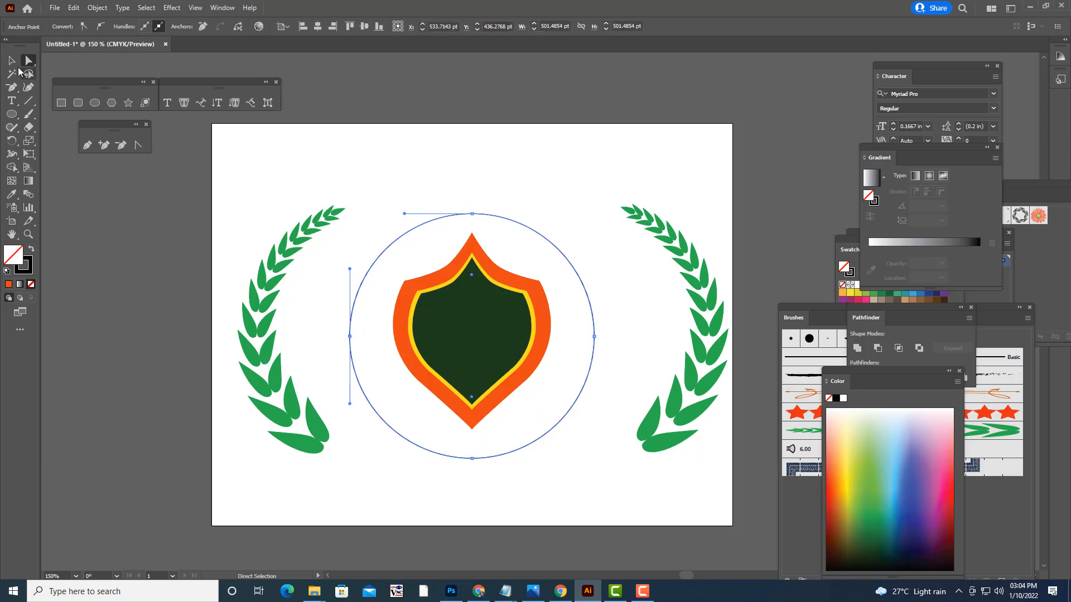
{"action": "left_click", "coordinate": [526, 177]}
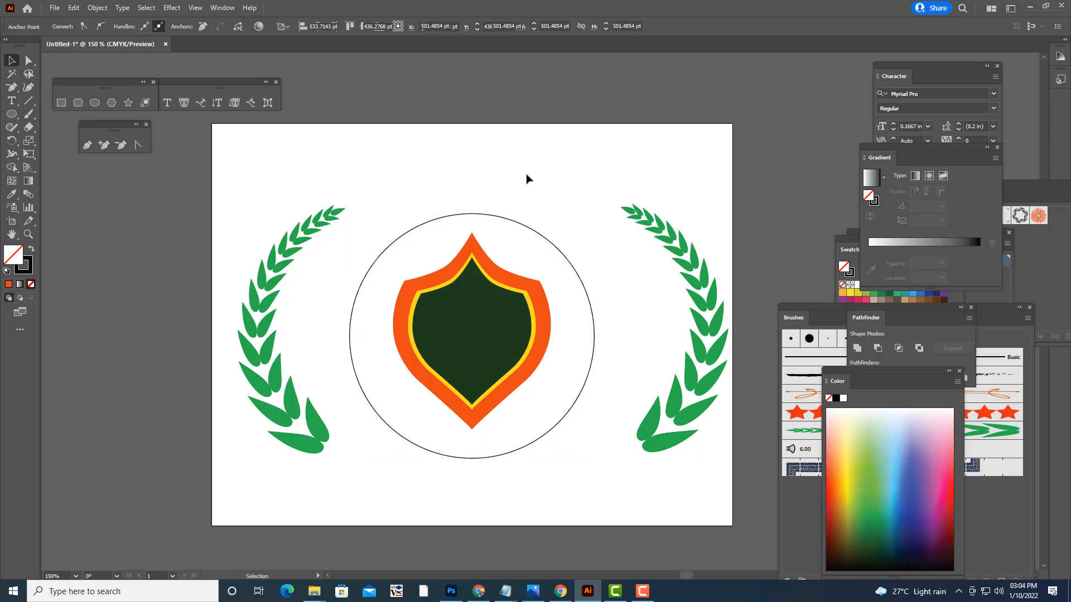
{"action": "left_click", "coordinate": [524, 444]}
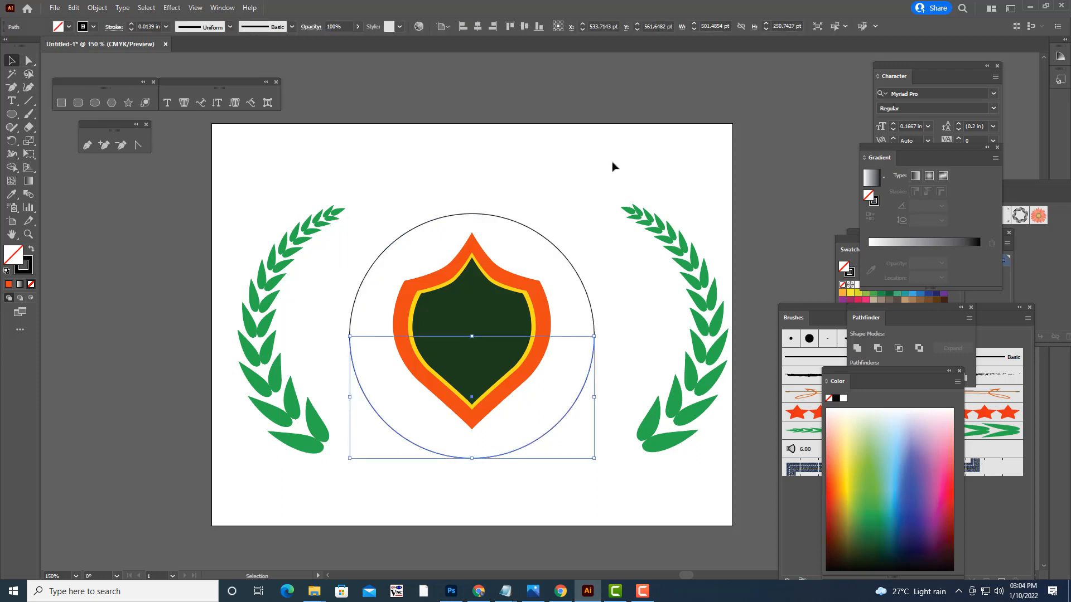
{"action": "key", "text": "Delete"}
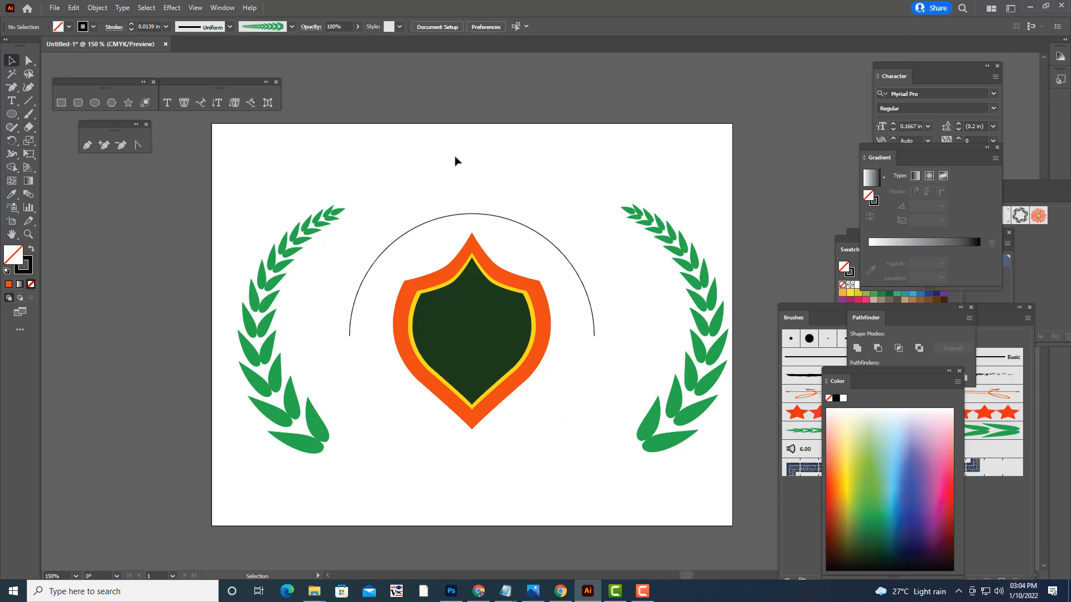
- Duplicate the upper arc, placing the copy about 280 pt lower, over the bottom half of the shield
{"action": "left_click", "coordinate": [518, 223]}
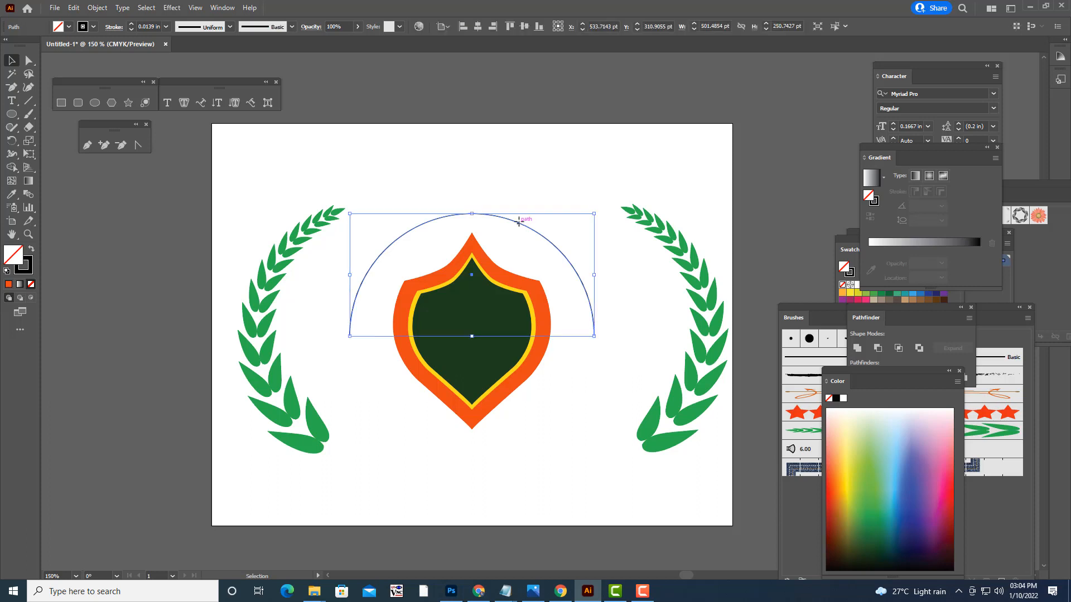
{"action": "key", "text": "a"}
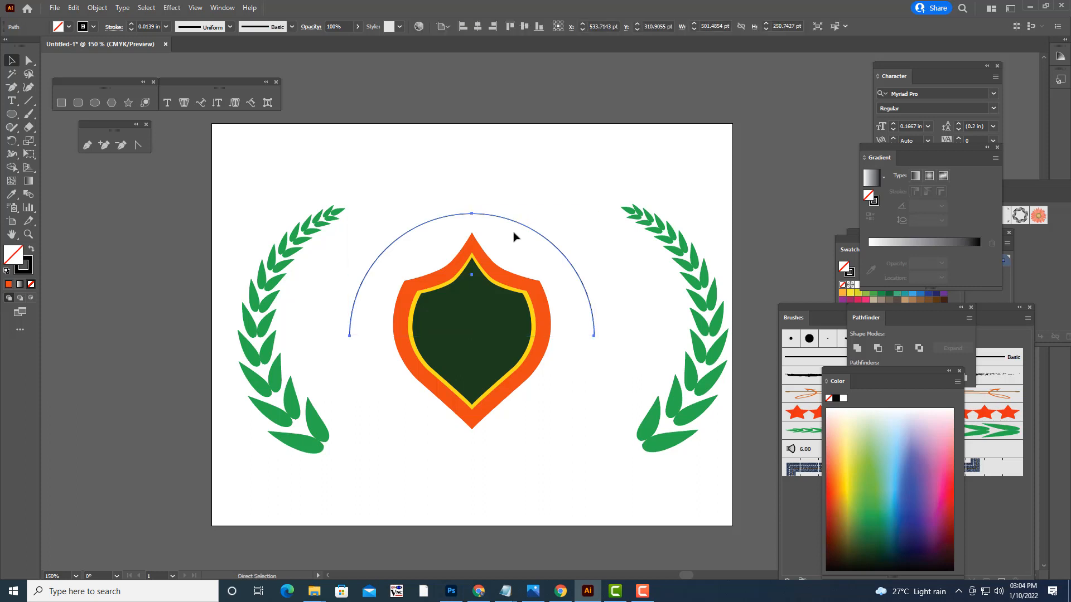
{"action": "key", "text": "v"}
{"action": "key", "text": "a"}
{"action": "key", "text": "v"}
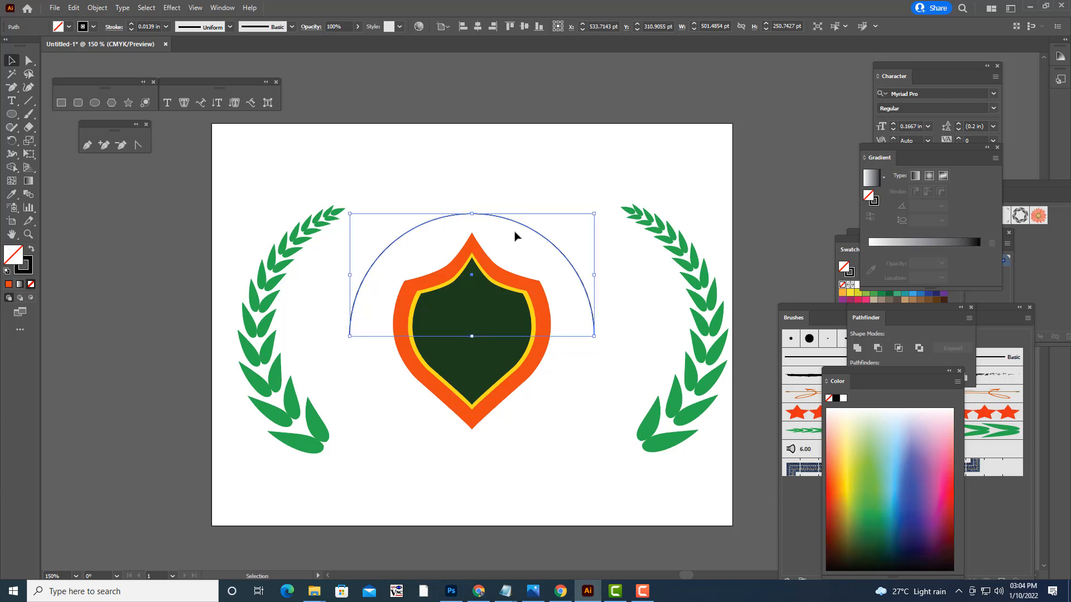
{"action": "left_click_drag", "start_coordinate": [525, 229], "coordinate": [539, 374]}
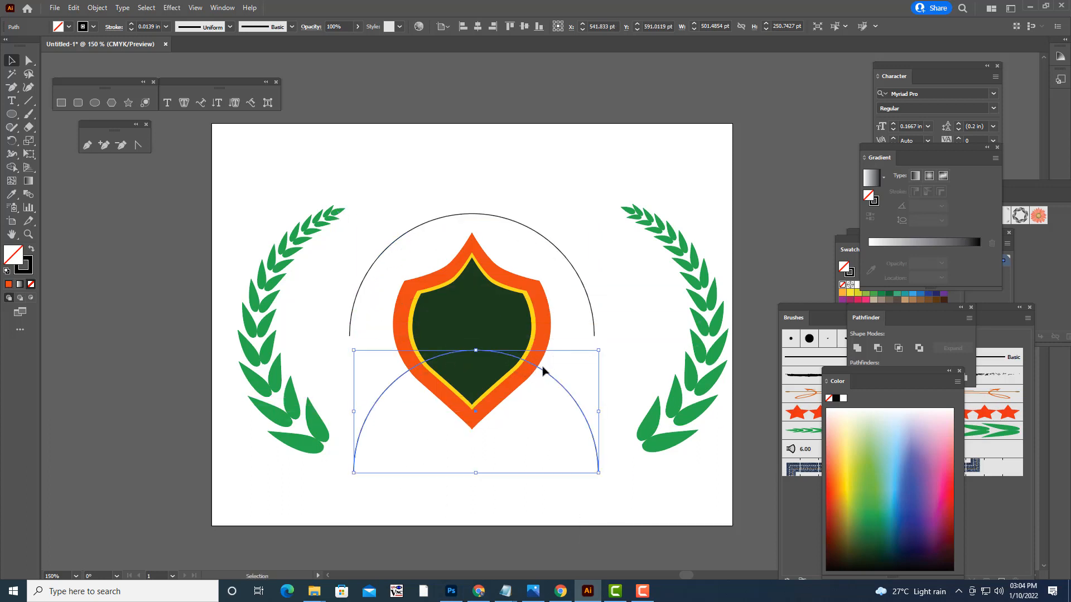
- Reflect the arc copy across the horizontal axis and line it up horizontally with the upper arc
{"action": "right_click", "coordinate": [544, 372]}
{"action": "mouse_move", "coordinate": [597, 302]}
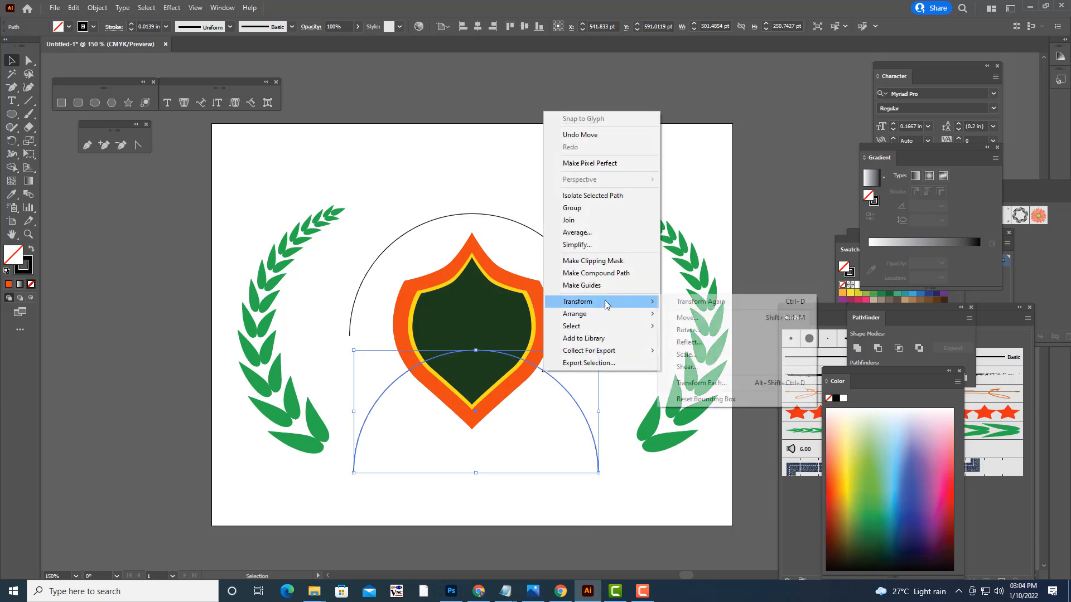
{"action": "left_click", "coordinate": [701, 343]}
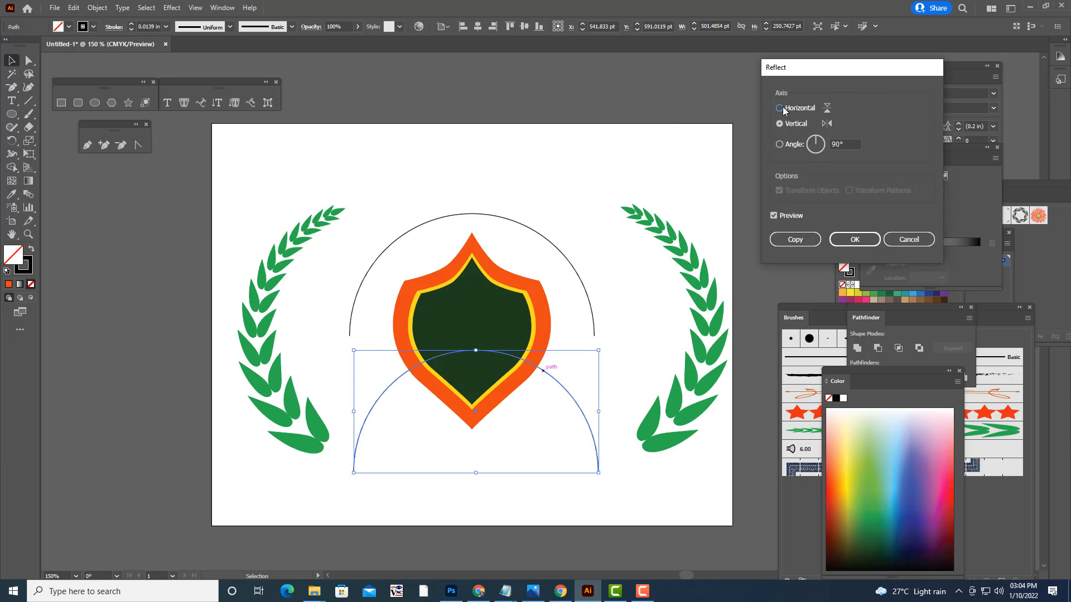
{"action": "left_click", "coordinate": [780, 108]}
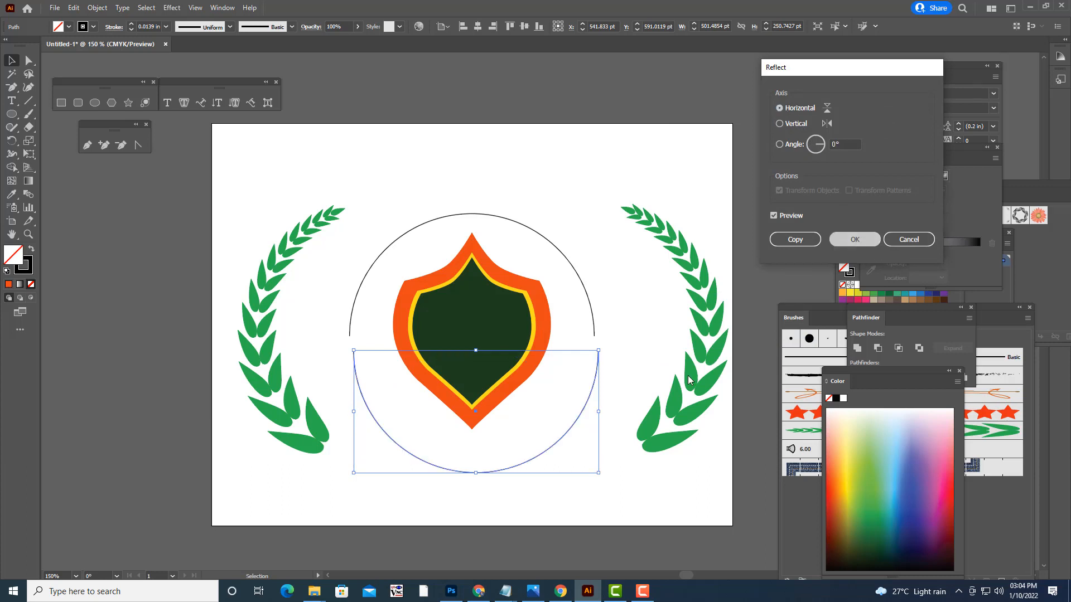
{"action": "key", "text": "Return"}
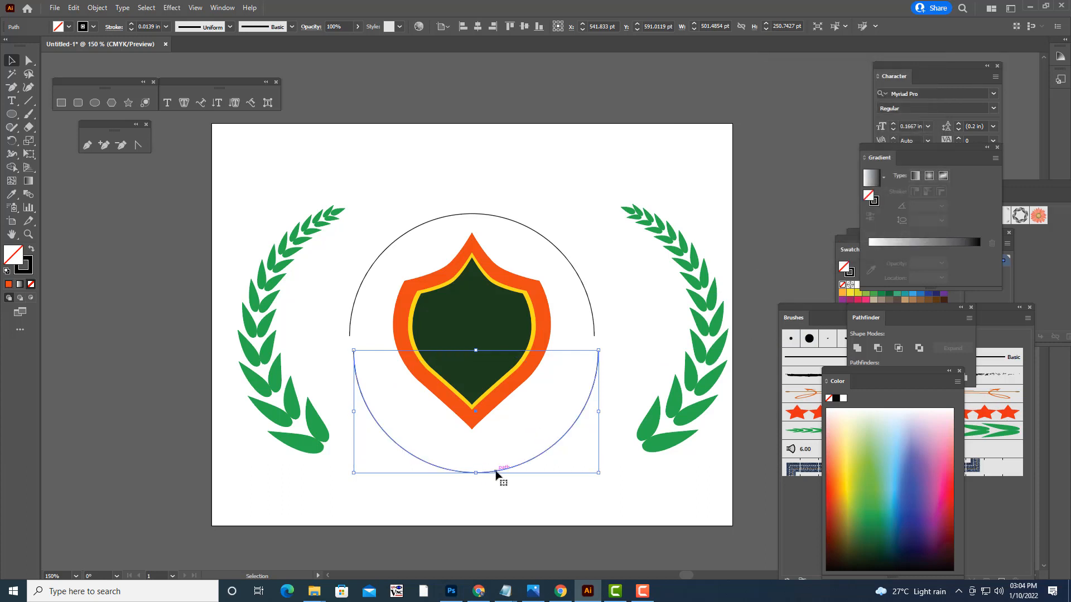
{"action": "left_click_drag", "start_coordinate": [496, 473], "coordinate": [492, 475]}
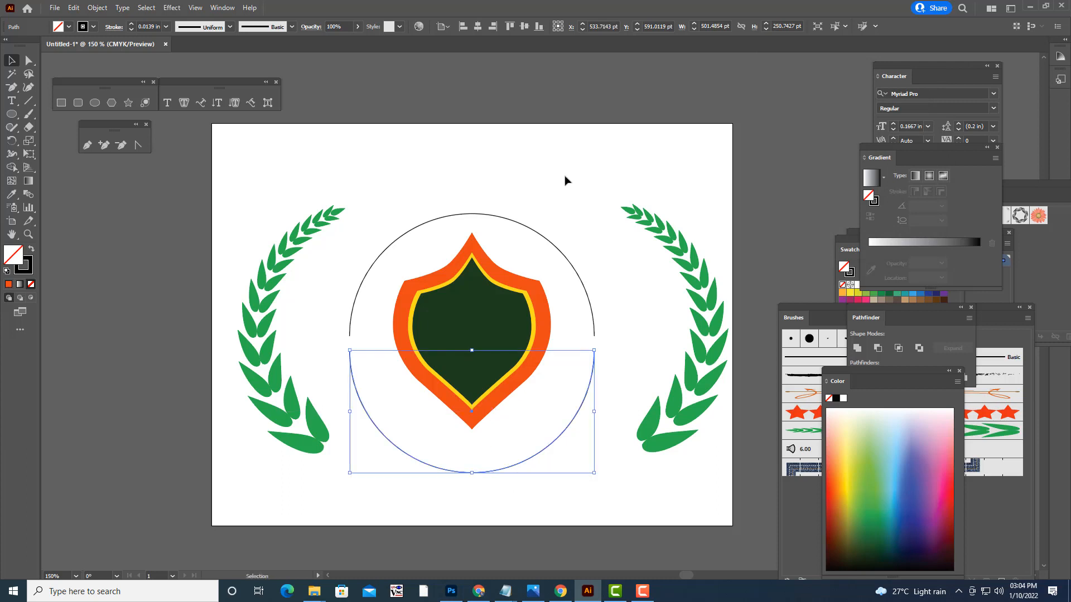
{"action": "left_click", "coordinate": [570, 154]}
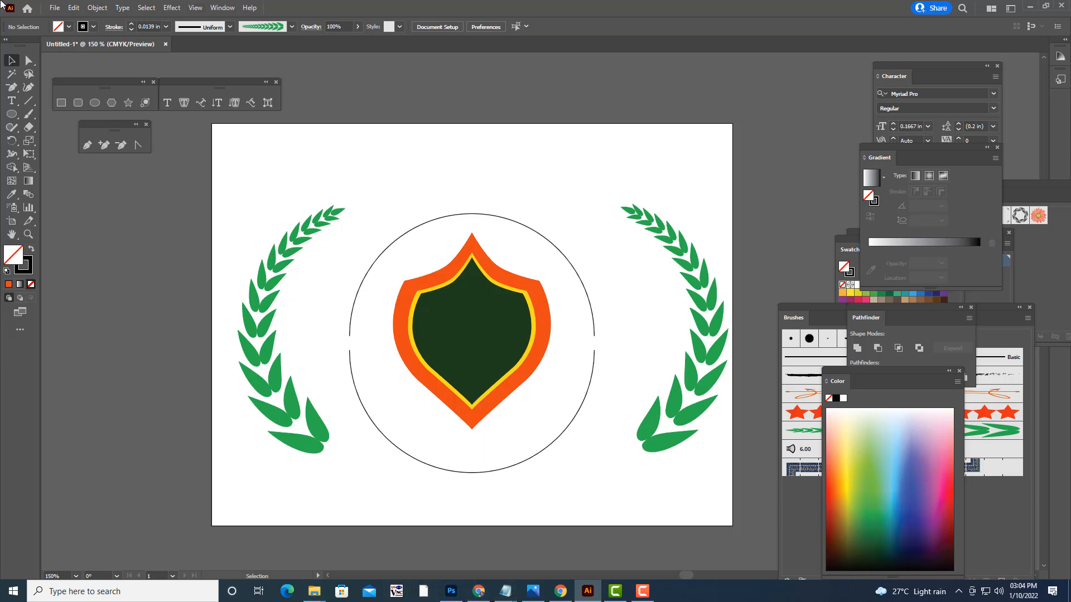
- Start type along the upper arc near its left end, set in Impact Regular with the placeholder text cleared
{"action": "left_click", "coordinate": [200, 103]}
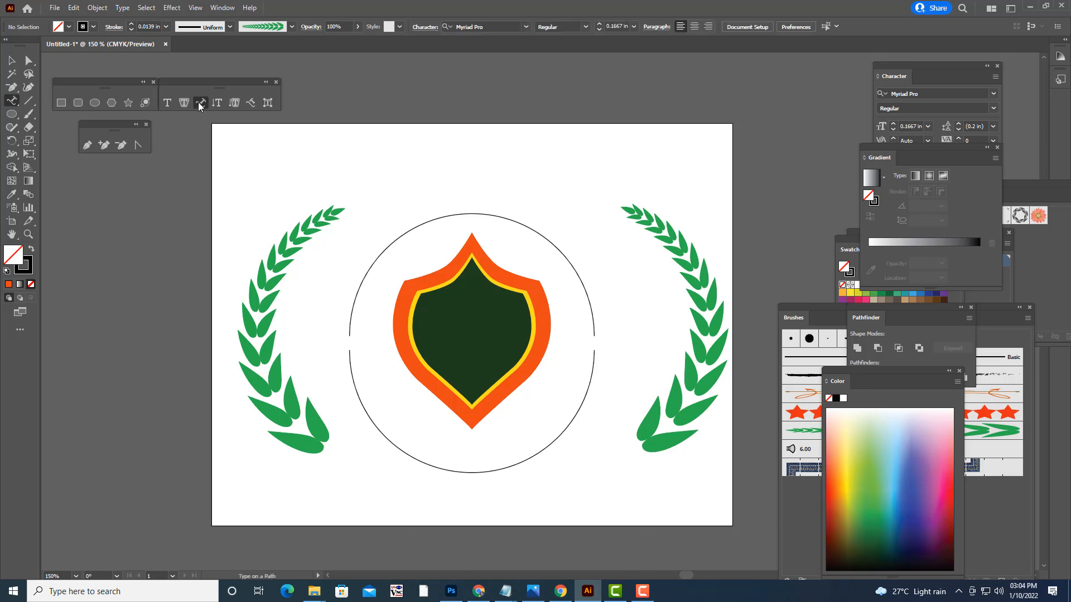
{"action": "left_click", "coordinate": [350, 319]}
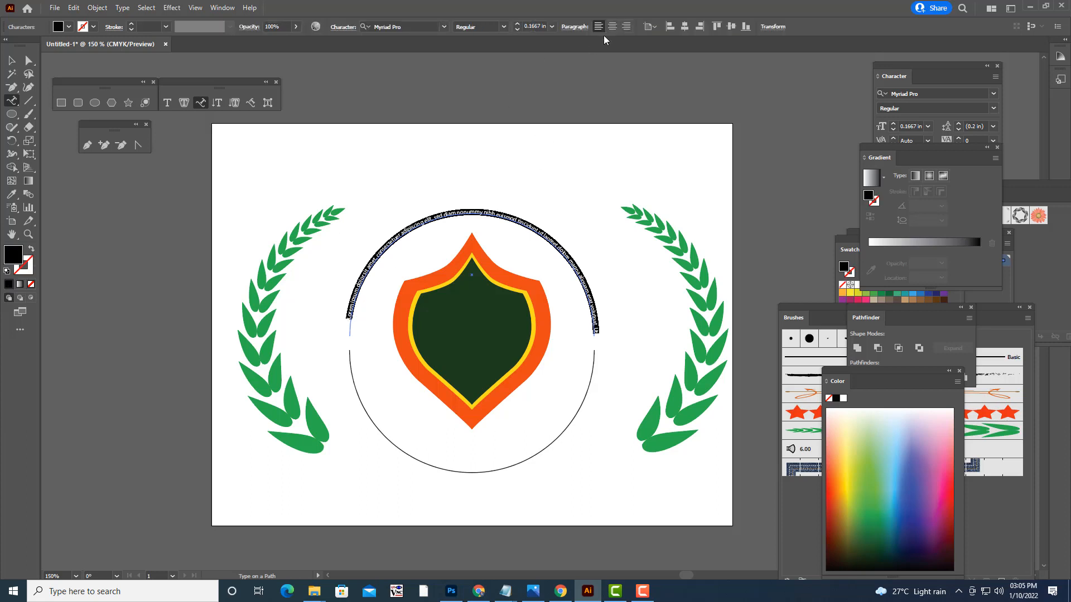
{"action": "left_click", "coordinate": [412, 24]}
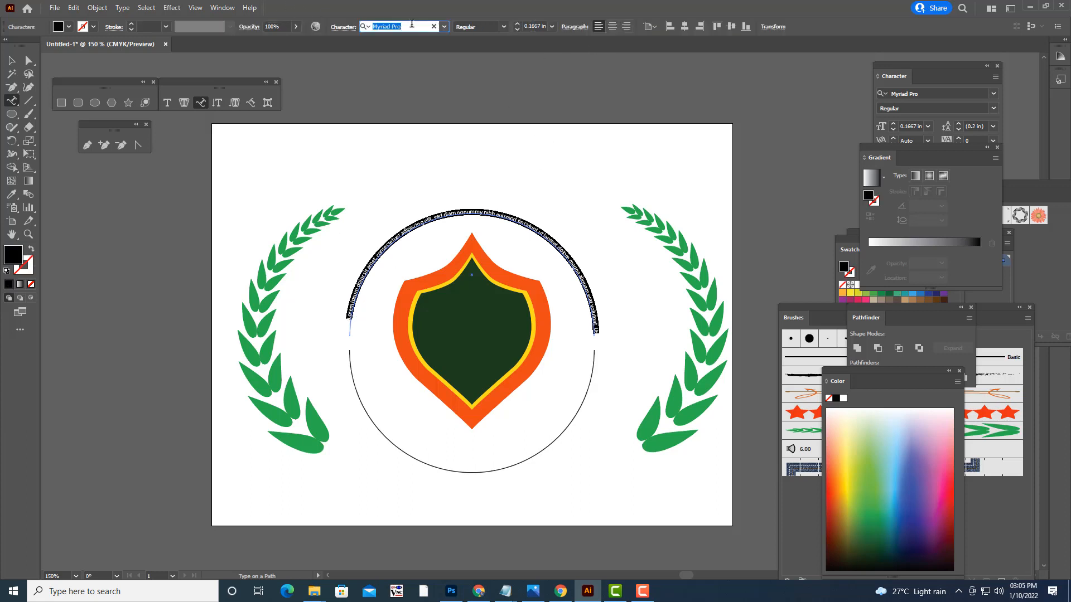
{"action": "type", "text": "IMPACT"}
{"action": "key", "text": "Return"}
{"action": "left_click", "coordinate": [503, 28]}
{"action": "left_click", "coordinate": [503, 28]}
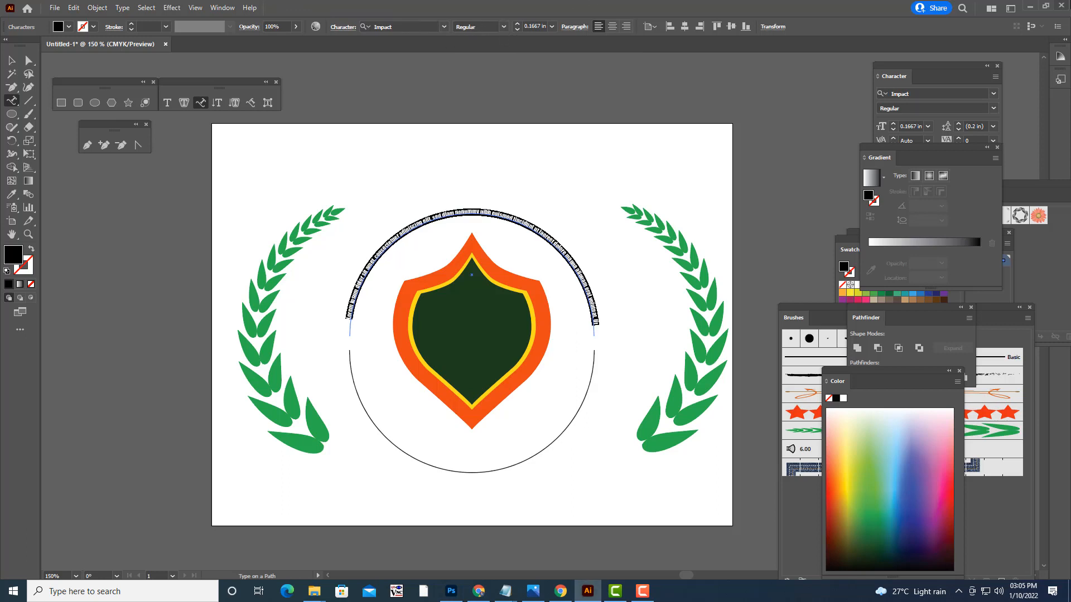
{"action": "key", "text": "BackSpace"}
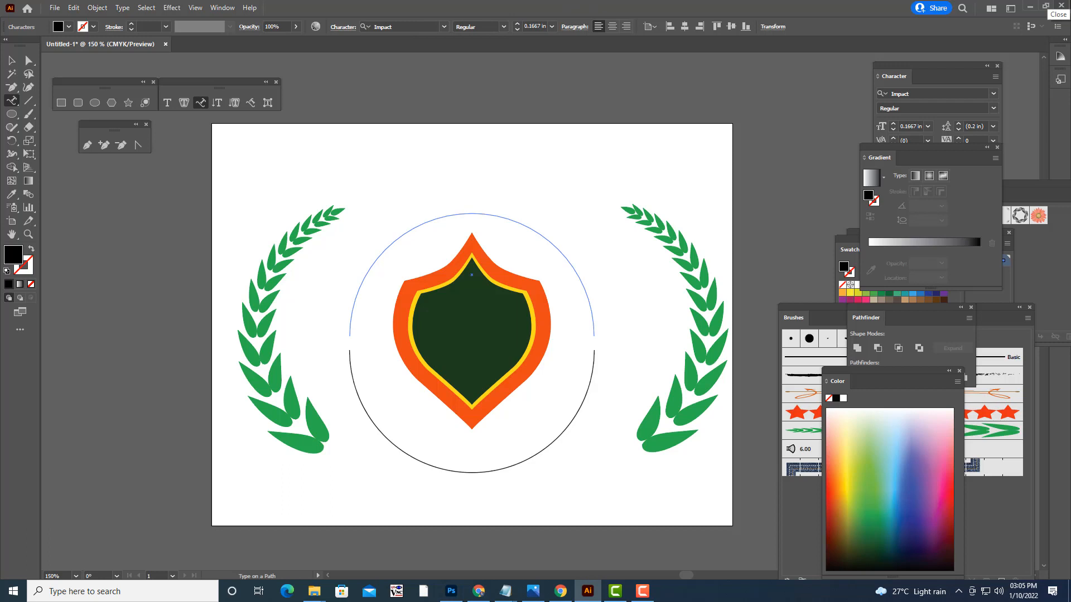
- Set the font size to 0.6 in and enter "ARMY COLLEGE OF ENGINEERING" along the upper arc
{"action": "left_click", "coordinate": [551, 27]}
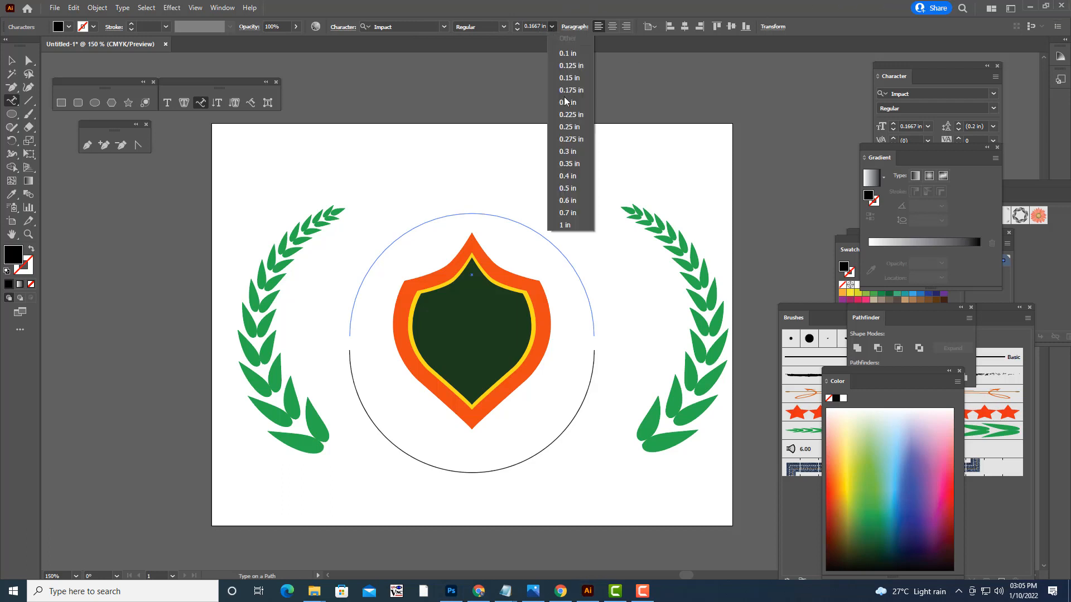
{"action": "left_click", "coordinate": [571, 201]}
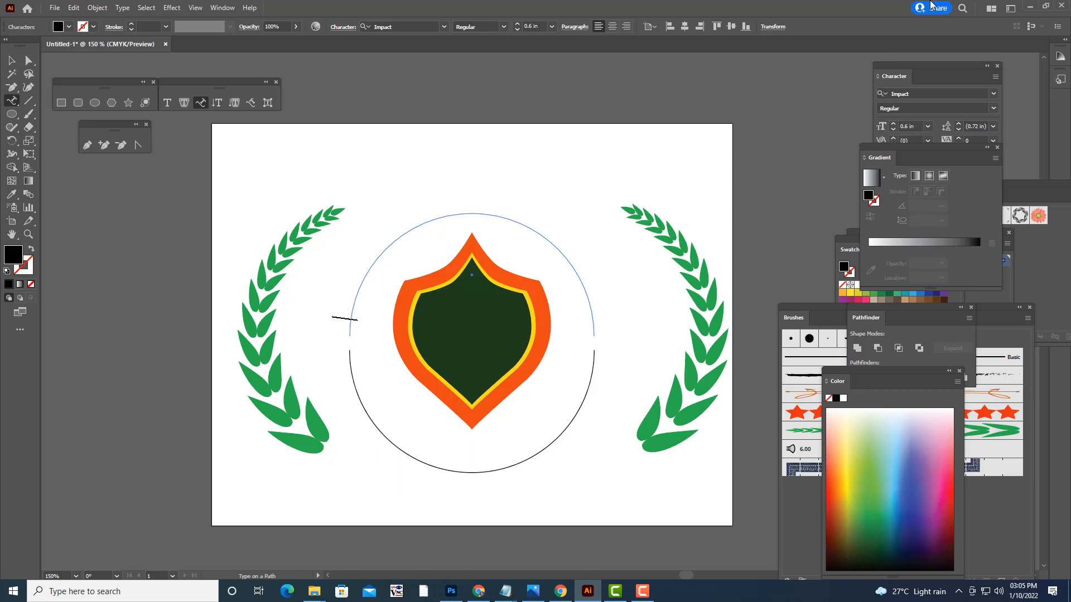
{"action": "type", "text": "ARMY"}
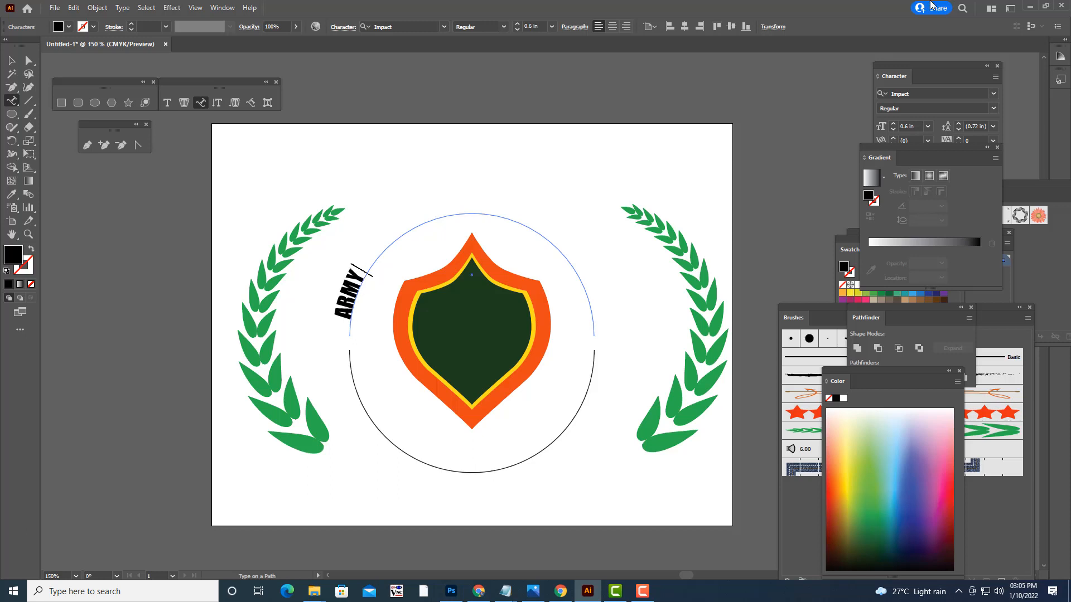
{"action": "type", "text": " COLLEGE"}
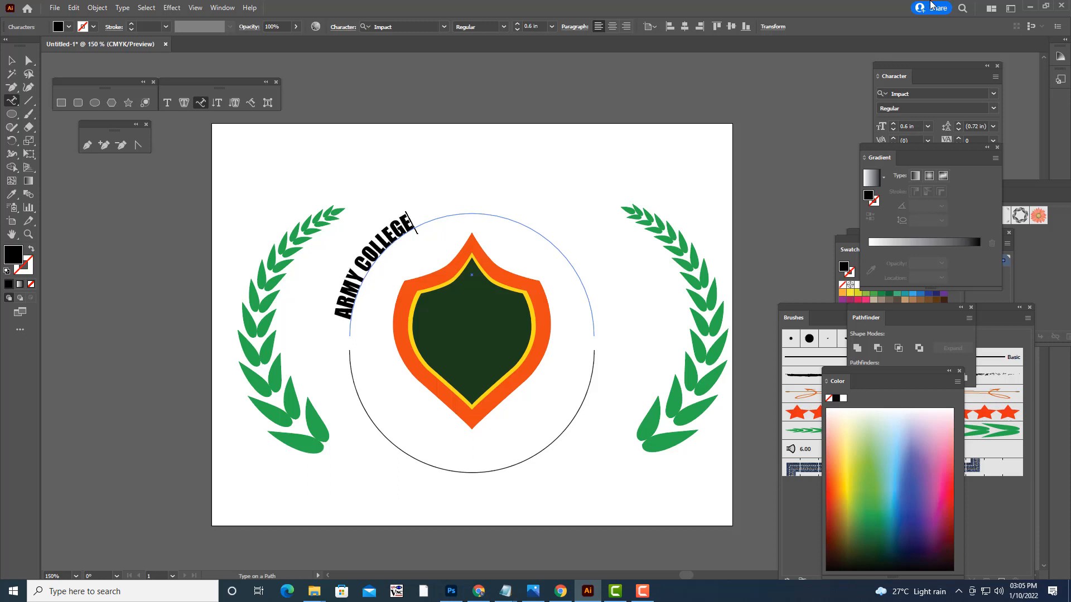
{"action": "type", "text": " OF ENGINEERING"}
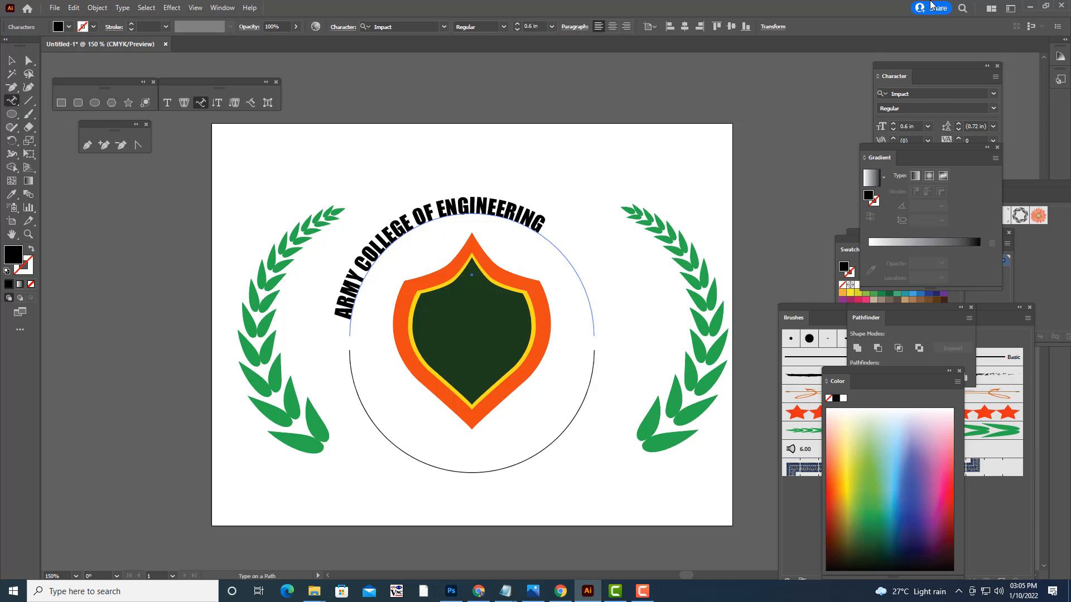
- Enlarge the whole "ARMY COLLEGE OF ENGINEERING" text to a font size of 0.8778 in so it spans the upper arc, and deselect it
{"action": "key", "text": "shift+Left"}
{"action": "key", "text": "shift+Left"}
{"action": "key", "text": "shift+Left"}
{"action": "key", "text": "shift+Left"}
{"action": "key", "text": "shift+Left"}
{"action": "key", "text": "shift+Left"}
{"action": "key", "text": "shift+Left"}
{"action": "key", "text": "shift+Left"}
{"action": "key", "text": "shift+Left"}
{"action": "key", "text": "shift+Left"}
{"action": "key", "text": "shift+Left"}
{"action": "key", "text": "shift+Left"}
{"action": "key", "text": "shift+Left"}
{"action": "key", "text": "shift+Left"}
{"action": "key", "text": "shift+Left"}
{"action": "key", "text": "shift+Left"}
{"action": "key", "text": "shift+Left"}
{"action": "key", "text": "shift+Left"}
{"action": "key", "text": "shift+Left"}
{"action": "key", "text": "shift+Left"}
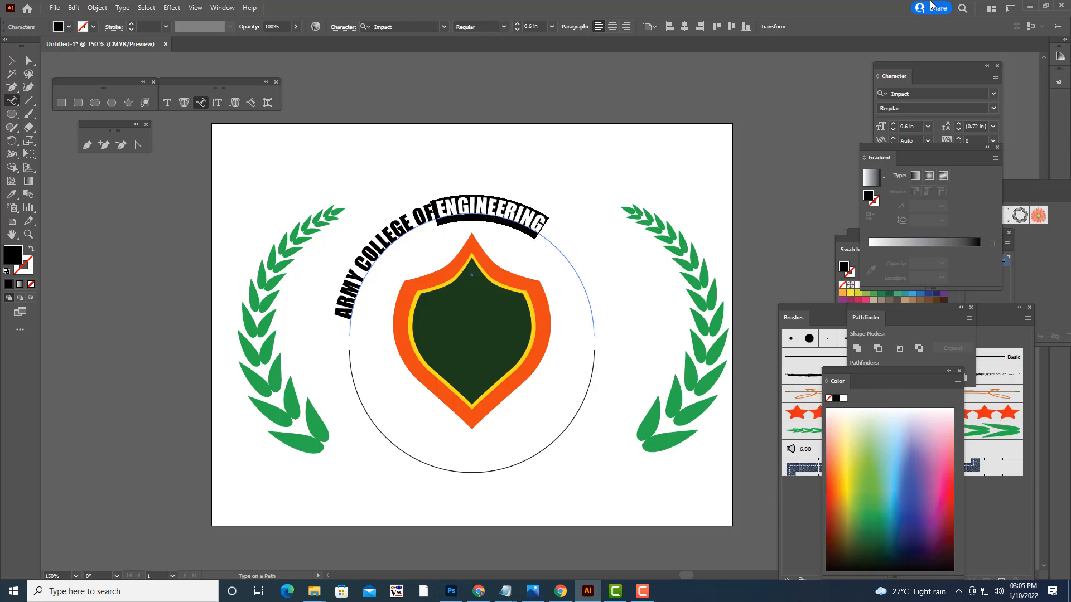
{"action": "key", "text": "shift+Left"}
{"action": "key", "text": "shift+Left"}
{"action": "key", "text": "shift+Left"}
{"action": "key", "text": "shift+Left"}
{"action": "key", "text": "shift+Left"}
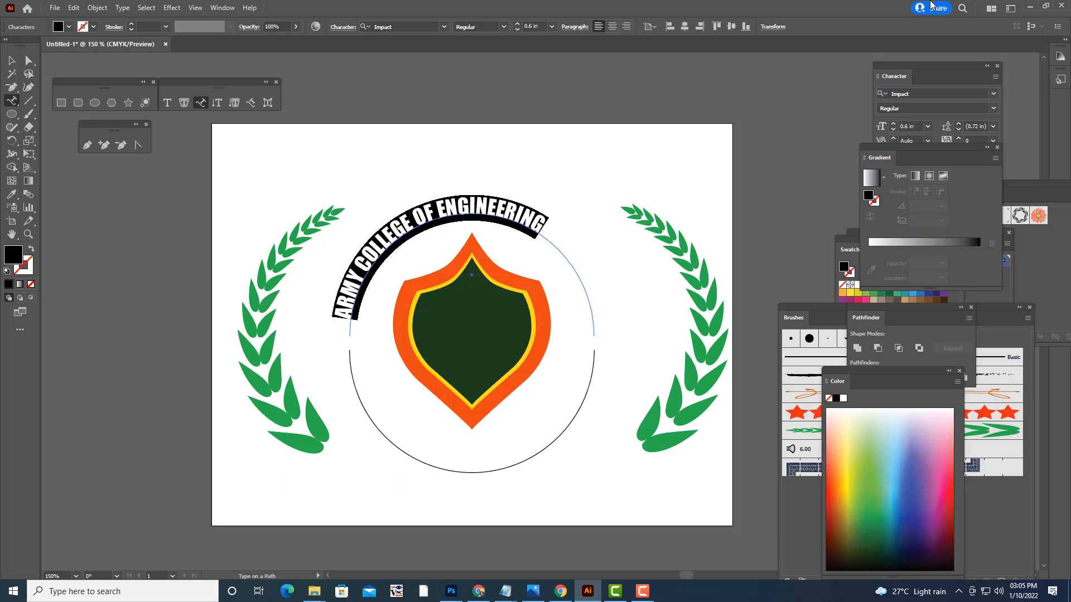
{"action": "key", "text": "ctrl+shift+period"}
{"action": "key", "text": "ctrl+shift+period"}
{"action": "key", "text": "ctrl+shift+period"}
{"action": "key", "text": "ctrl+shift+period"}
{"action": "key", "text": "ctrl+shift+period"}
{"action": "key", "text": "ctrl+shift+period"}
{"action": "key", "text": "ctrl+shift+period"}
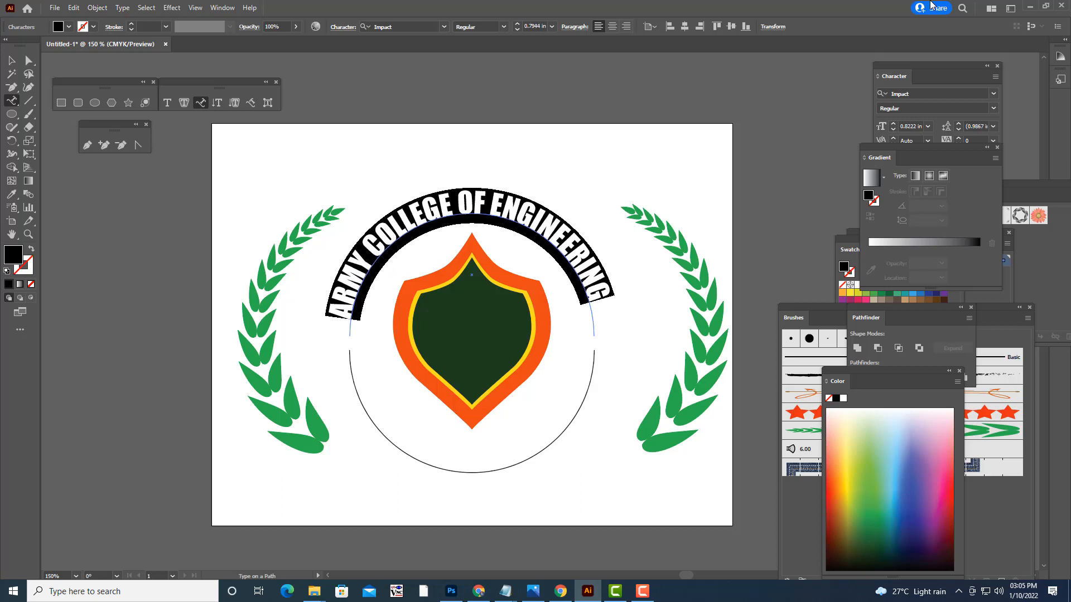
{"action": "key", "text": "ctrl+shift+period"}
{"action": "key", "text": "ctrl+shift+period"}
{"action": "key", "text": "ctrl+shift+period"}
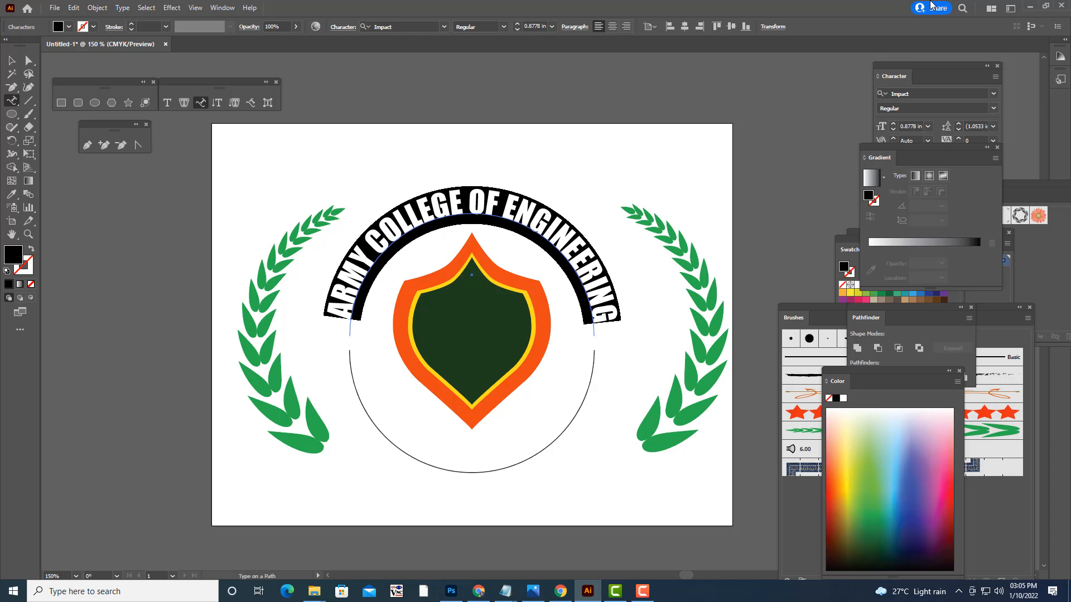
{"action": "left_click", "coordinate": [11, 60]}
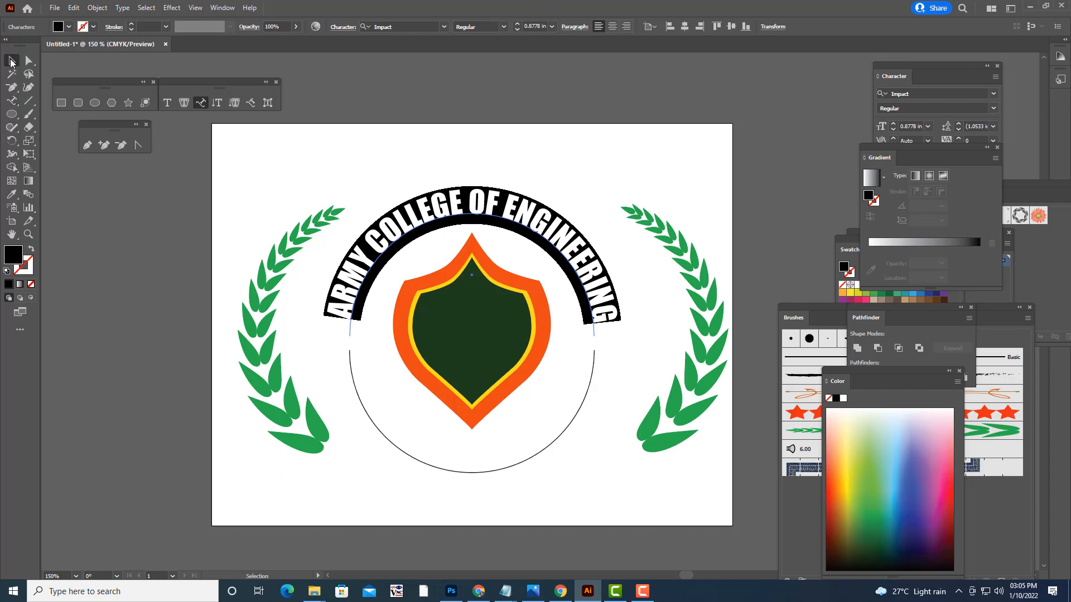
{"action": "left_click", "coordinate": [513, 136]}
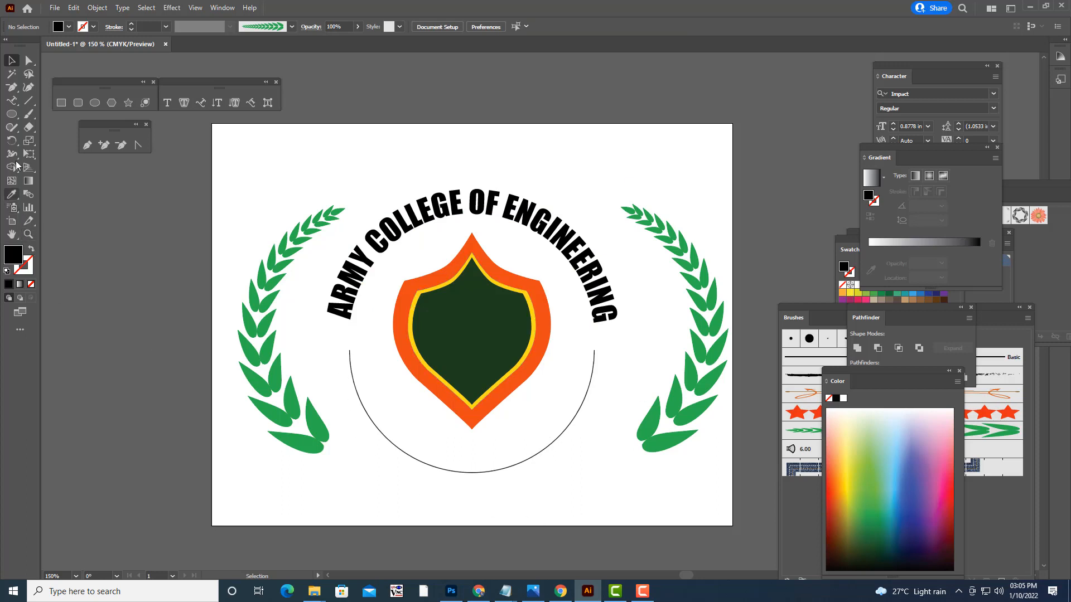
- Start type on a path along the lower arc, near its left end
{"action": "left_click", "coordinate": [203, 103]}
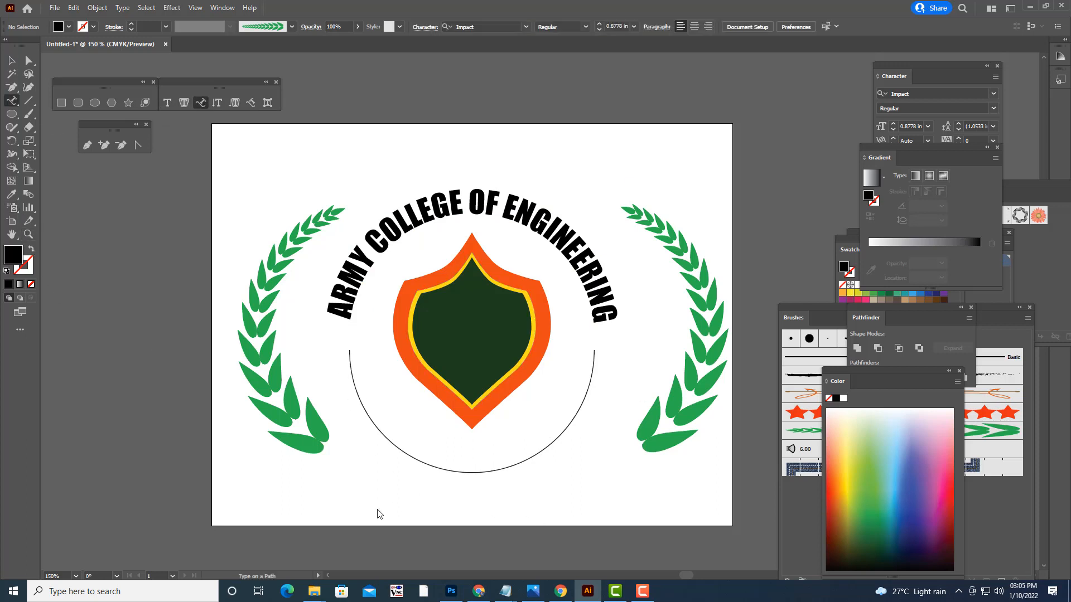
{"action": "left_click", "coordinate": [351, 367]}
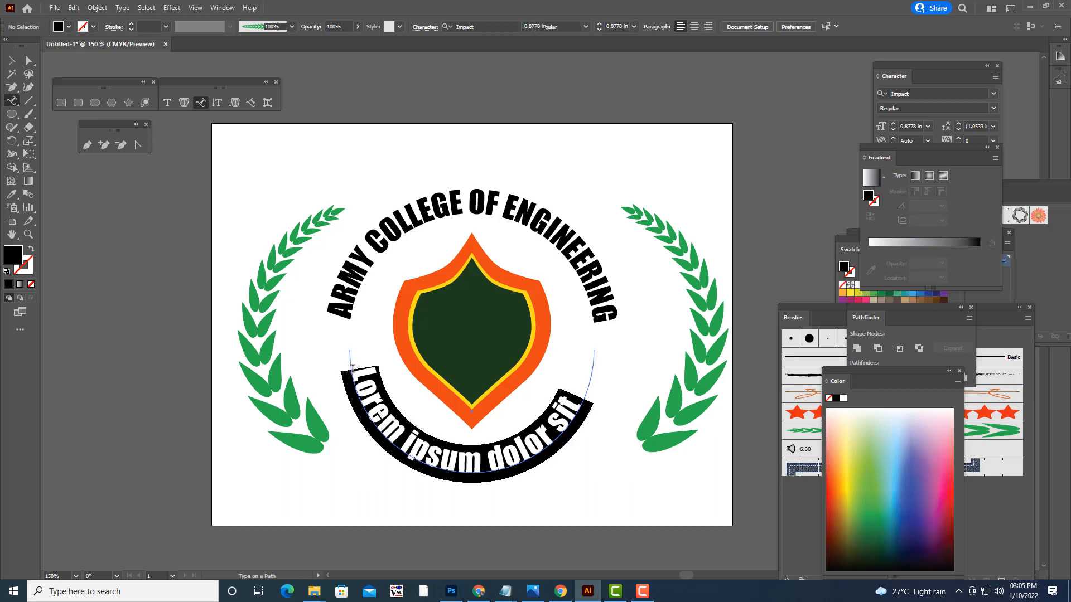
- Try to replace the placeholder text on the lower arc with "DILSUKHNAGAR HYDERABAD" at the same font size as the upper text
{"action": "key", "text": "BackSpace"}
{"action": "type", "text": "D"}
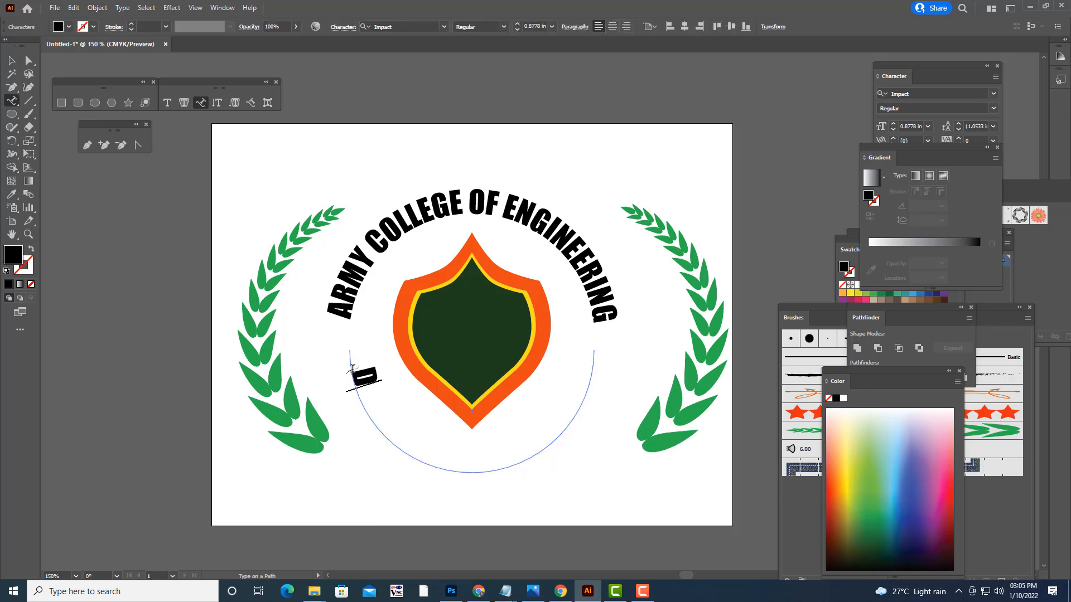
{"action": "type", "text": "ILSUK"}
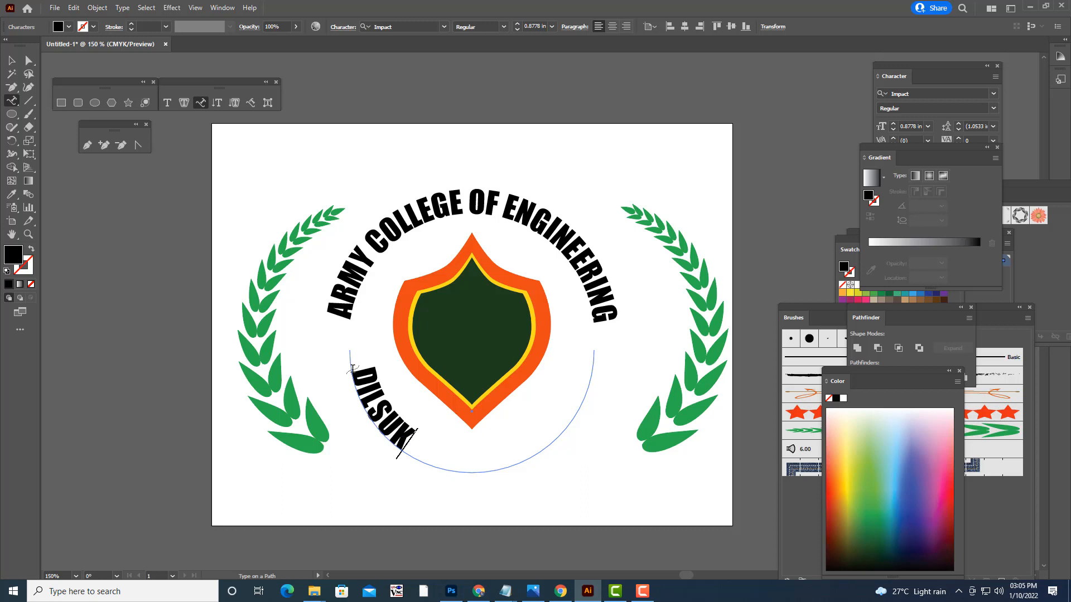
{"action": "type", "text": "HNAGR"}
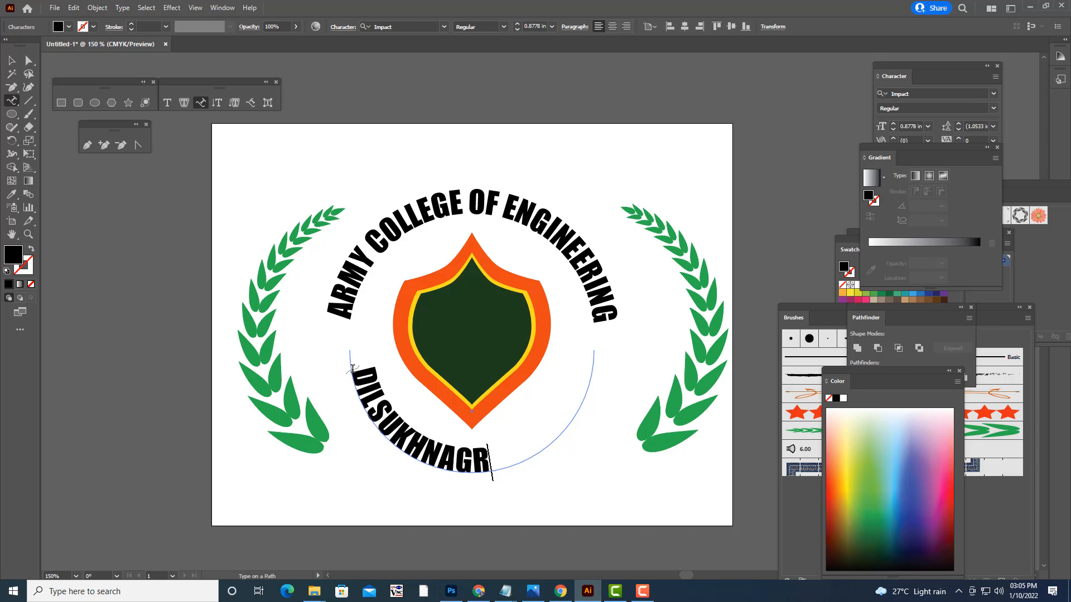
{"action": "key", "text": "BackSpace"}
{"action": "type", "text": "AR HYDERAB"}
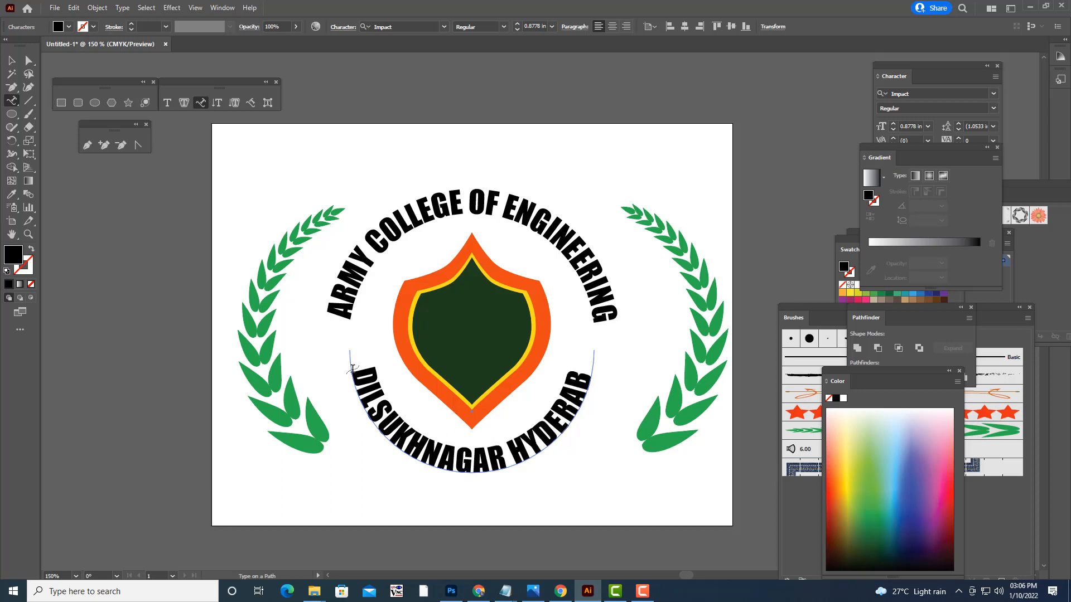
{"action": "type", "text": "AD"}
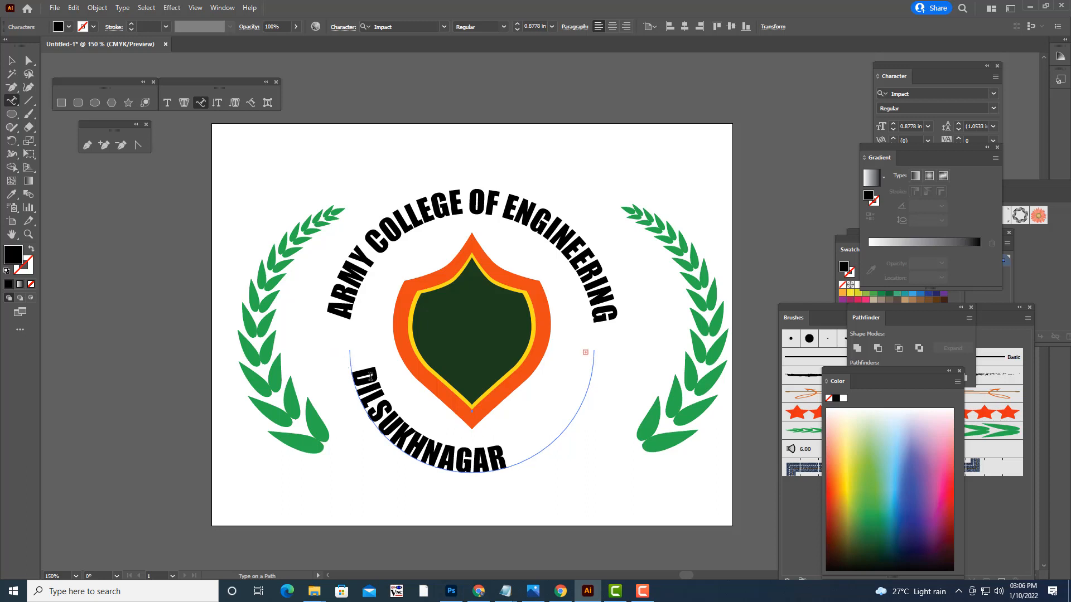
- Undo the text entry on the lower arc back to the placeholder text
{"action": "left_click_drag", "start_coordinate": [356, 368], "coordinate": [624, 336]}
{"action": "left_click", "coordinate": [621, 344]}
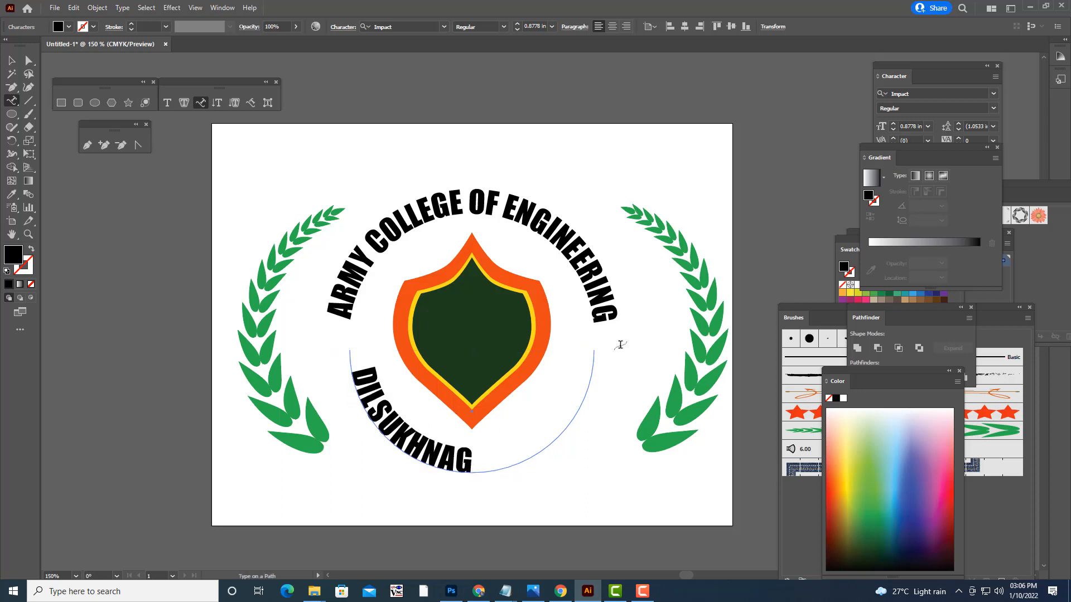
{"action": "key", "text": "ctrl+z"}
{"action": "key", "text": "ctrl+z"}
{"action": "key", "text": "ctrl+z"}
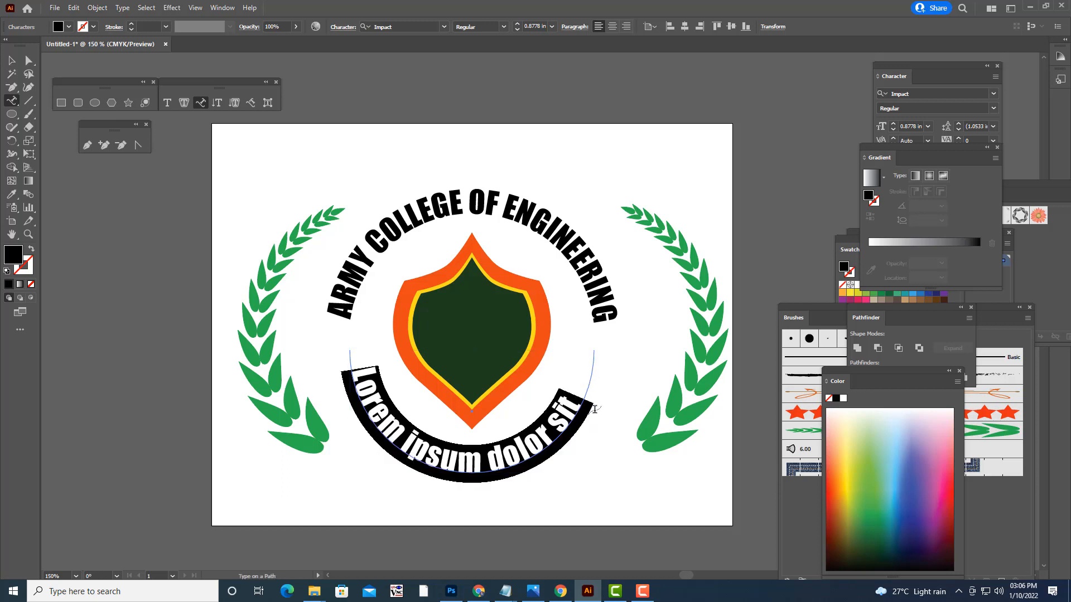
- Reduce the font size of all the placeholder text on the lower arc to 0.7111 in
{"action": "left_click_drag", "start_coordinate": [582, 398], "coordinate": [330, 359]}
{"action": "key", "text": "ctrl+shift+comma"}
{"action": "key", "text": "ctrl+shift+comma"}
{"action": "key", "text": "ctrl+shift+comma"}
{"action": "key", "text": "ctrl+shift+comma"}
{"action": "key", "text": "ctrl+shift+comma"}
{"action": "key", "text": "ctrl+shift+comma"}
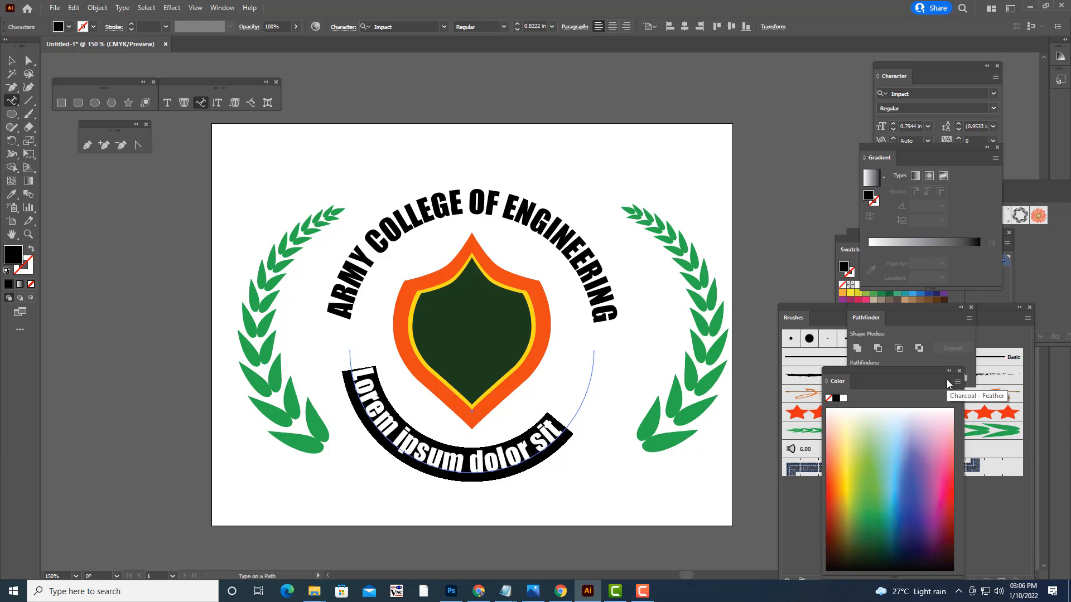
- Replace the placeholder text on the lower arc with "DILSUKHNAGAR HYDERABAD"
{"action": "key", "text": "BackSpace"}
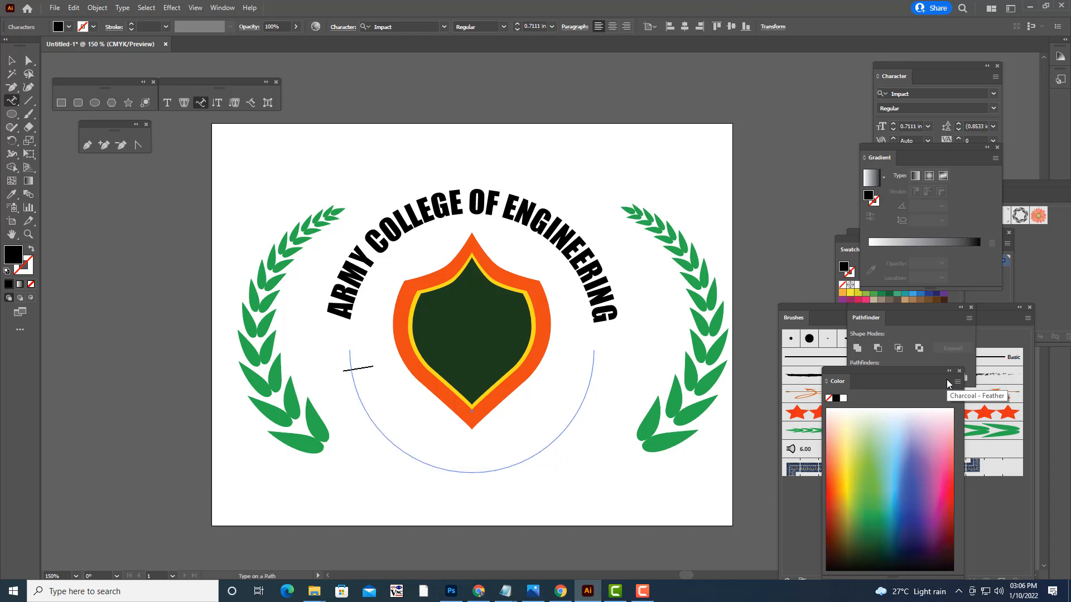
{"action": "type", "text": "DILSU"}
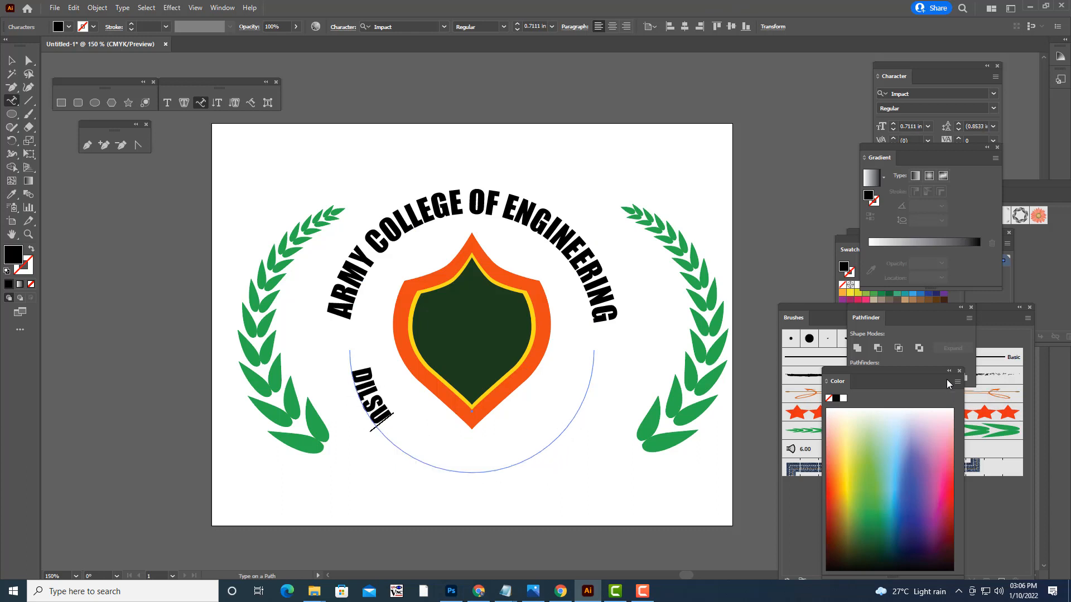
{"action": "type", "text": "KHNAGAR H"}
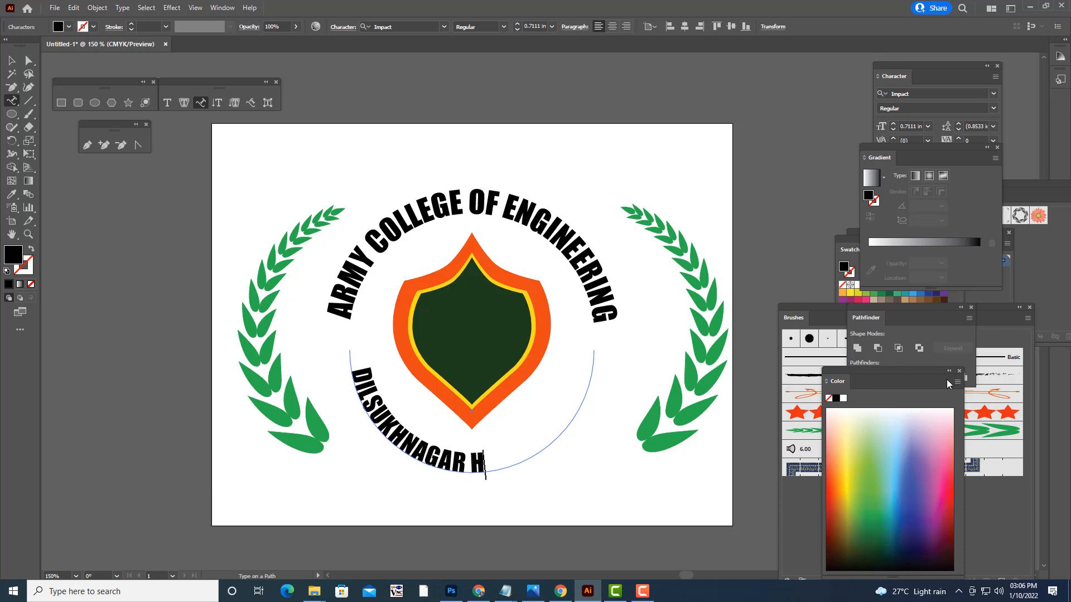
{"action": "type", "text": "YDERABAD"}
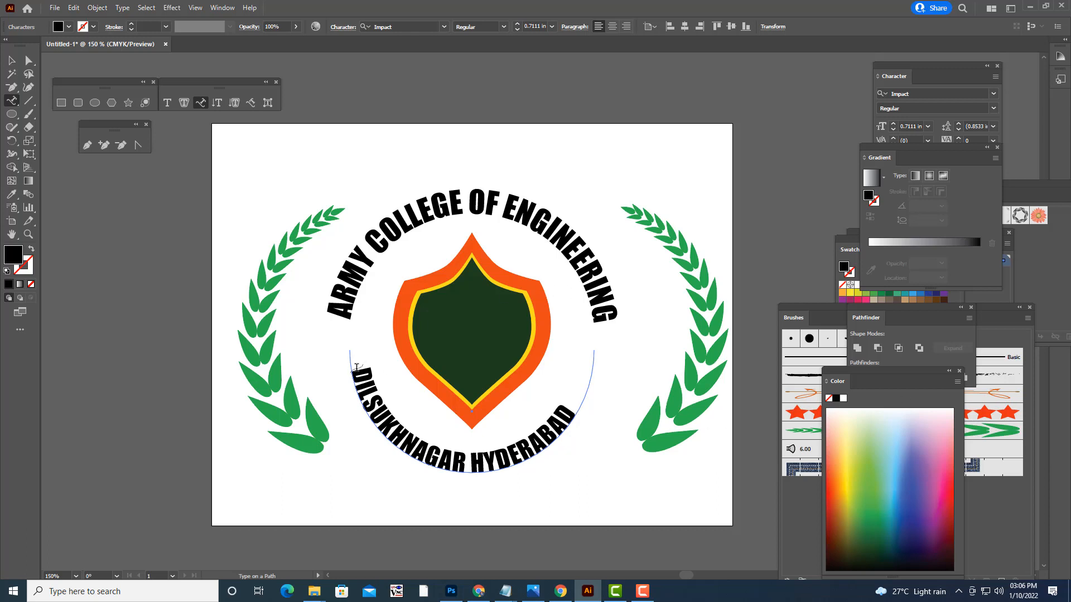
- Move the start of the lower text slightly further down along its arc with the Direct Selection tool
{"action": "left_click", "coordinate": [355, 369]}
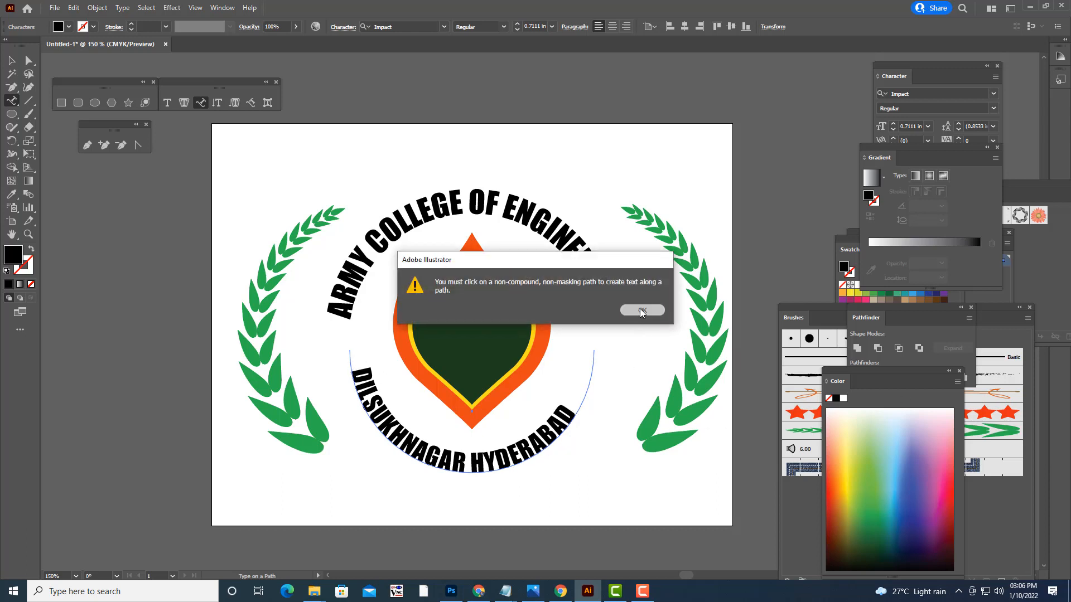
{"action": "left_click", "coordinate": [642, 310]}
{"action": "left_click_drag", "start_coordinate": [572, 411], "coordinate": [348, 367]}
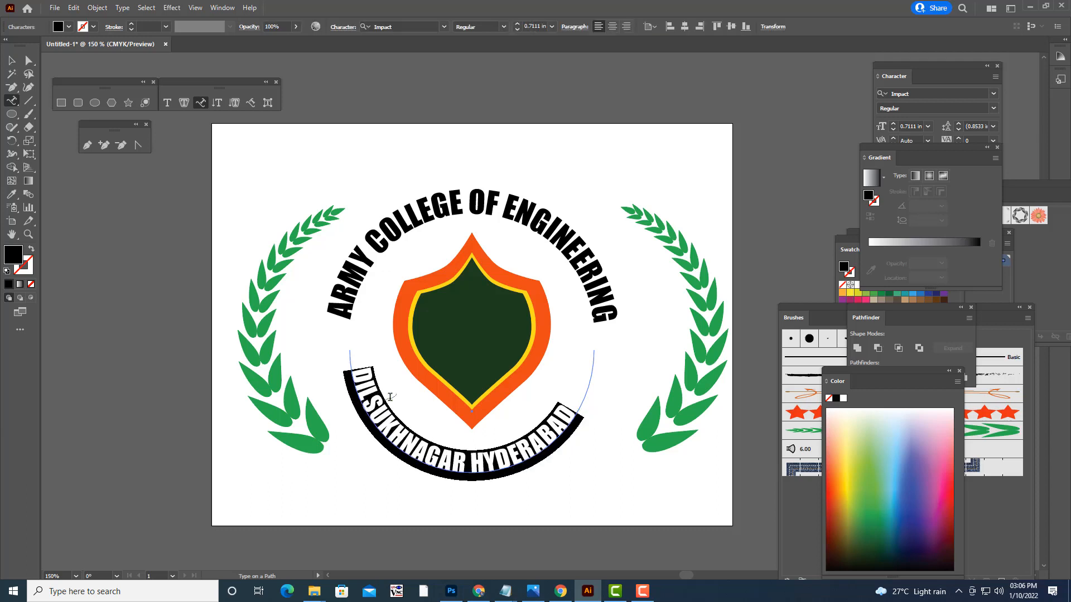
{"action": "left_click", "coordinate": [27, 61]}
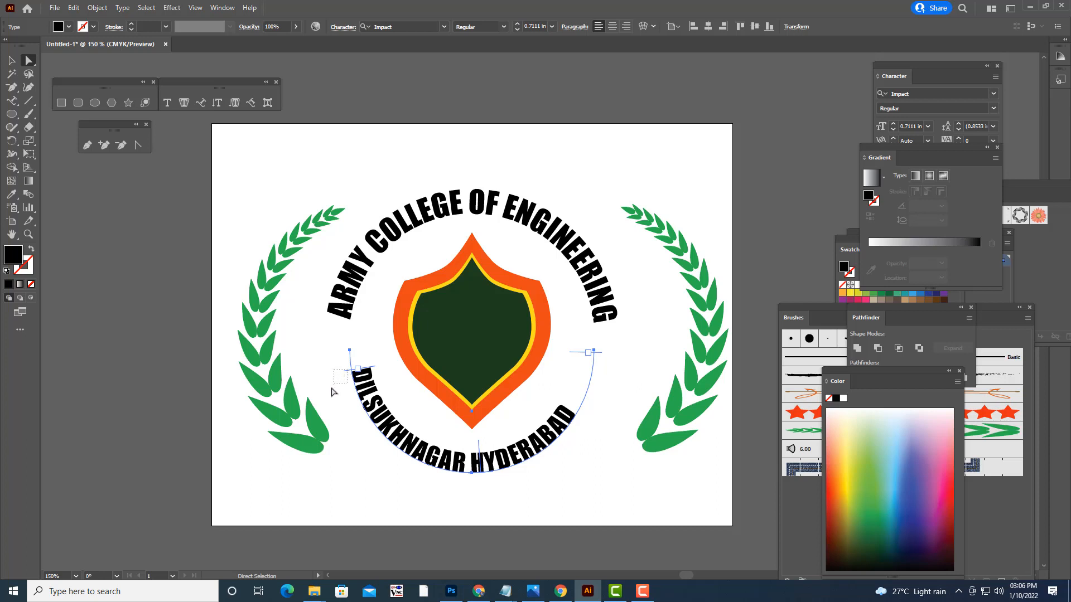
{"action": "left_click_drag", "start_coordinate": [351, 375], "coordinate": [307, 396]}
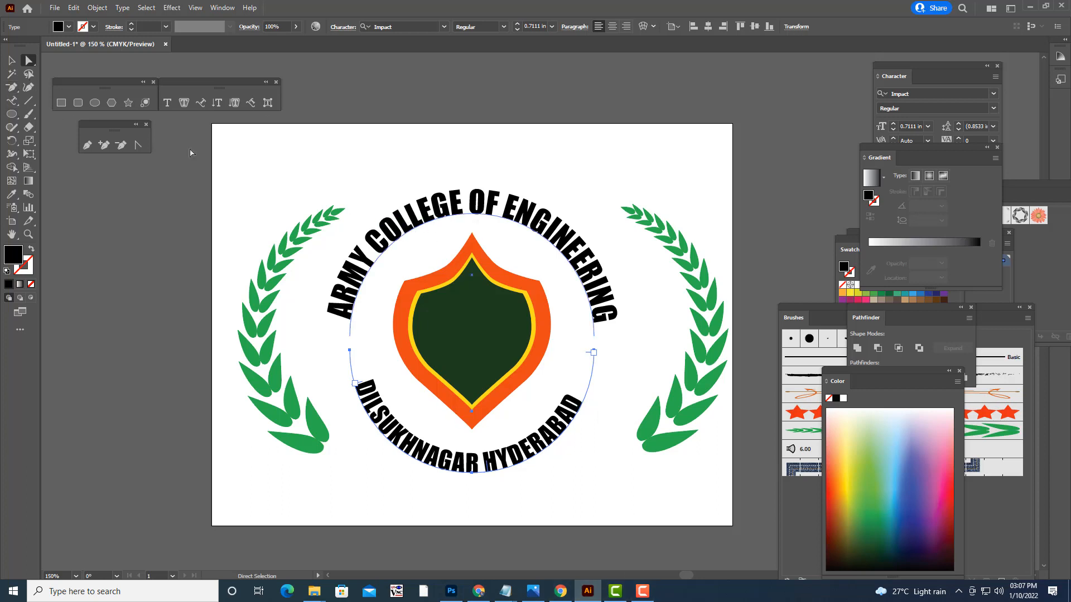
- Select the whole "DILSUKHNAGAR HYDERABAD" text, try a font size of 0.6 in, and set it to 0.8 in
{"action": "key", "text": "v"}
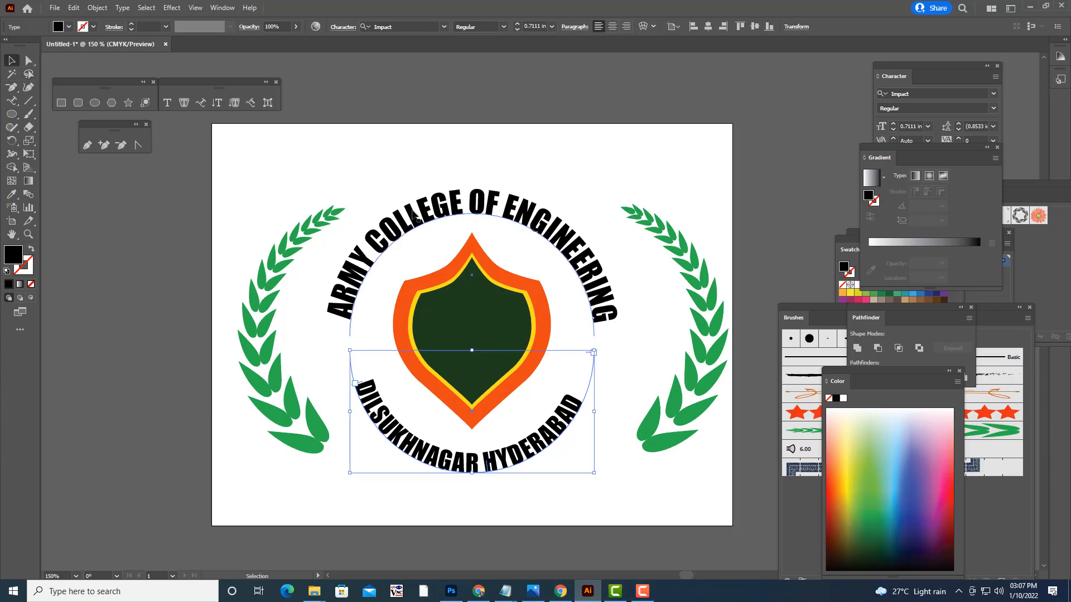
{"action": "left_click", "coordinate": [410, 212]}
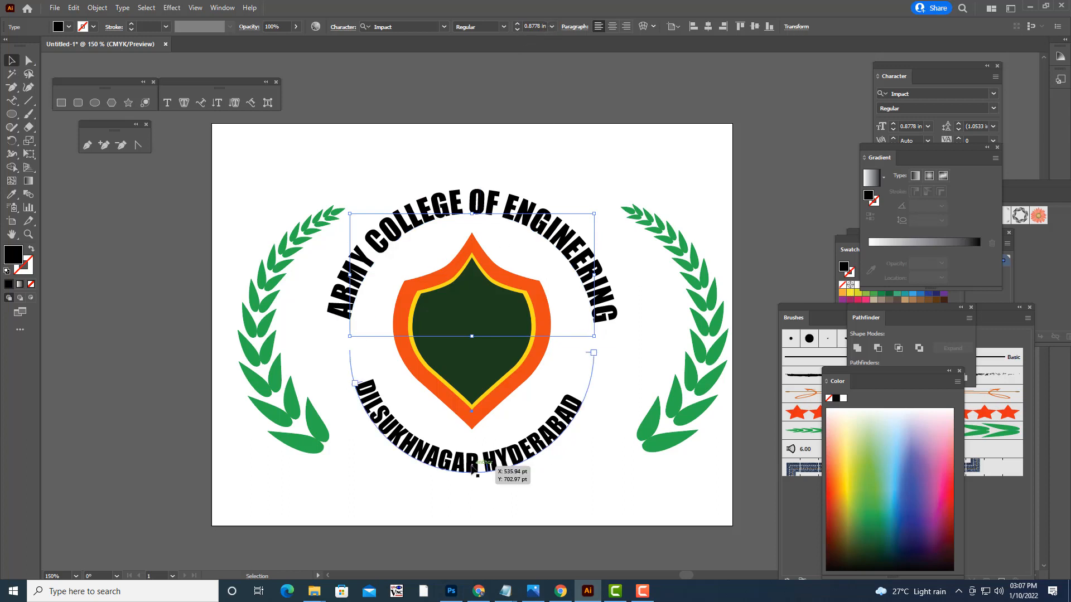
{"action": "left_click", "coordinate": [475, 466]}
{"action": "left_click", "coordinate": [11, 100]}
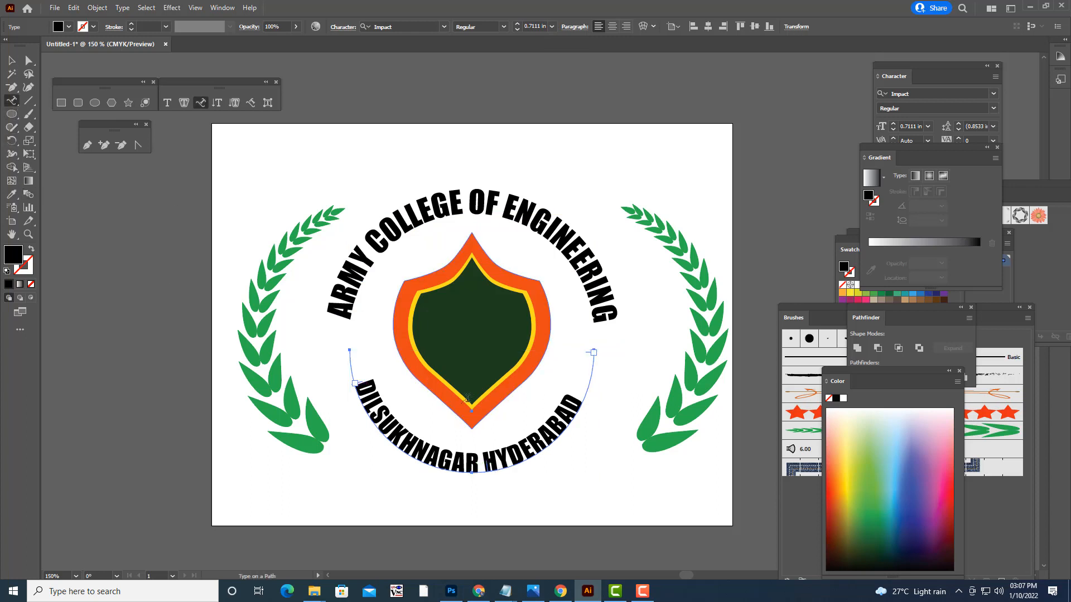
{"action": "left_click_drag", "start_coordinate": [578, 400], "coordinate": [311, 376]}
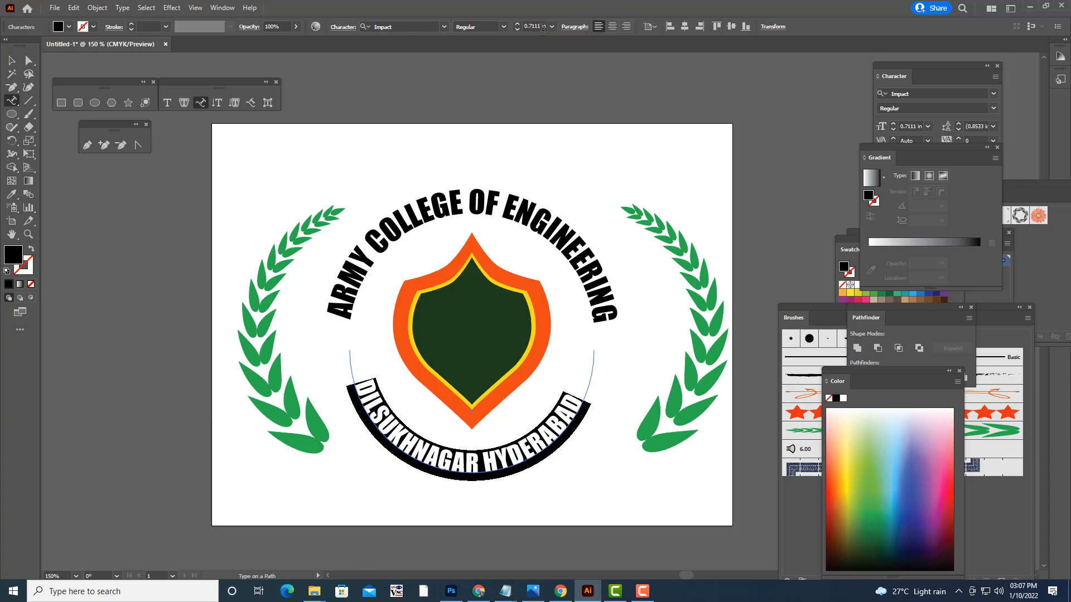
{"action": "left_click", "coordinate": [541, 25]}
{"action": "type", "text": "0.6in"}
{"action": "key", "text": "Return"}
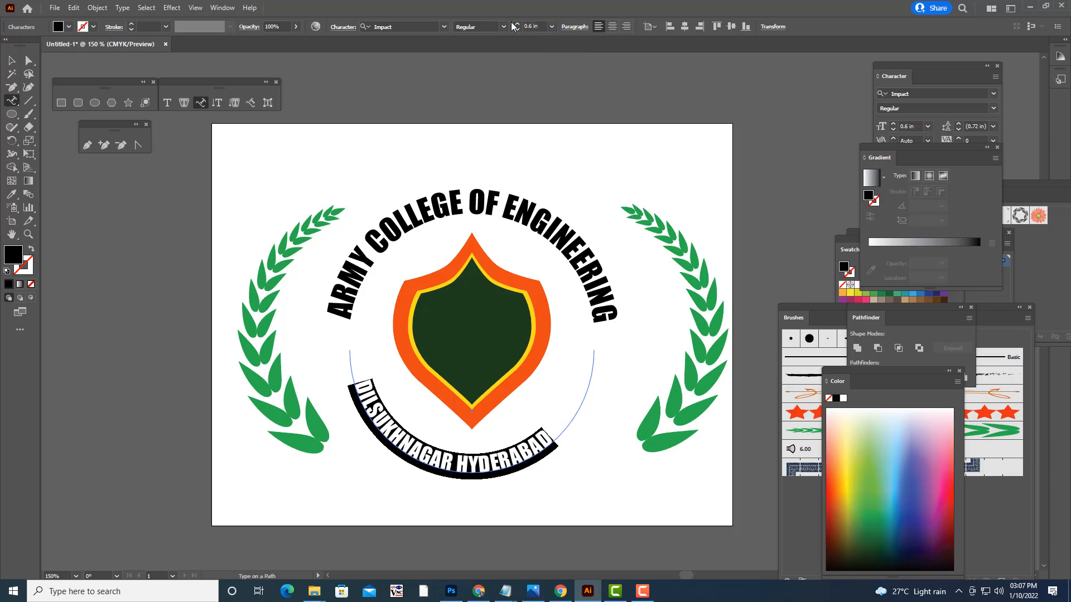
{"action": "left_click", "coordinate": [540, 24]}
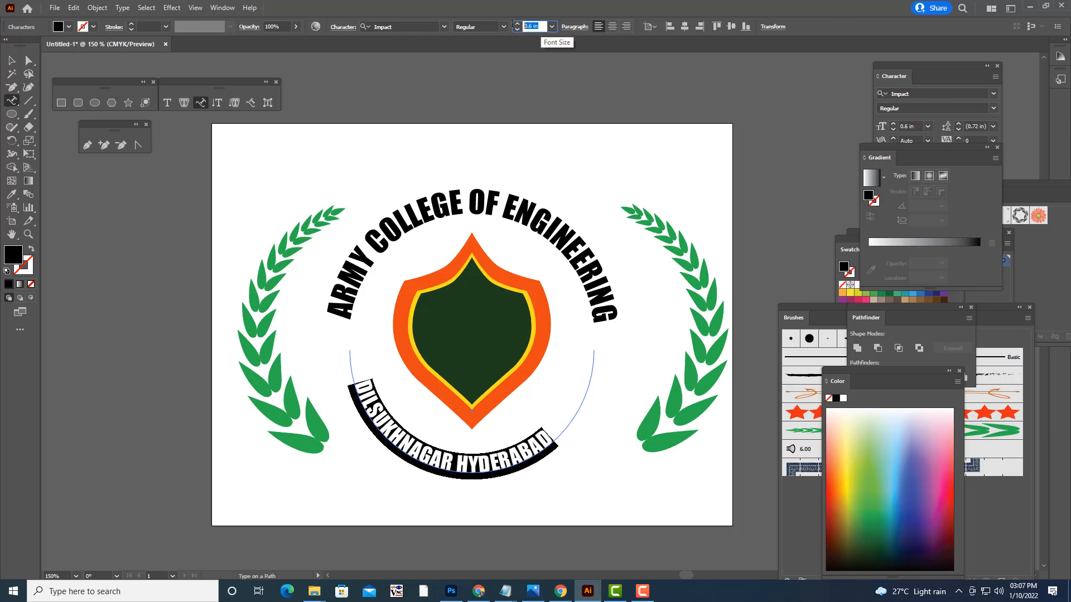
{"action": "type", "text": "0.8"}
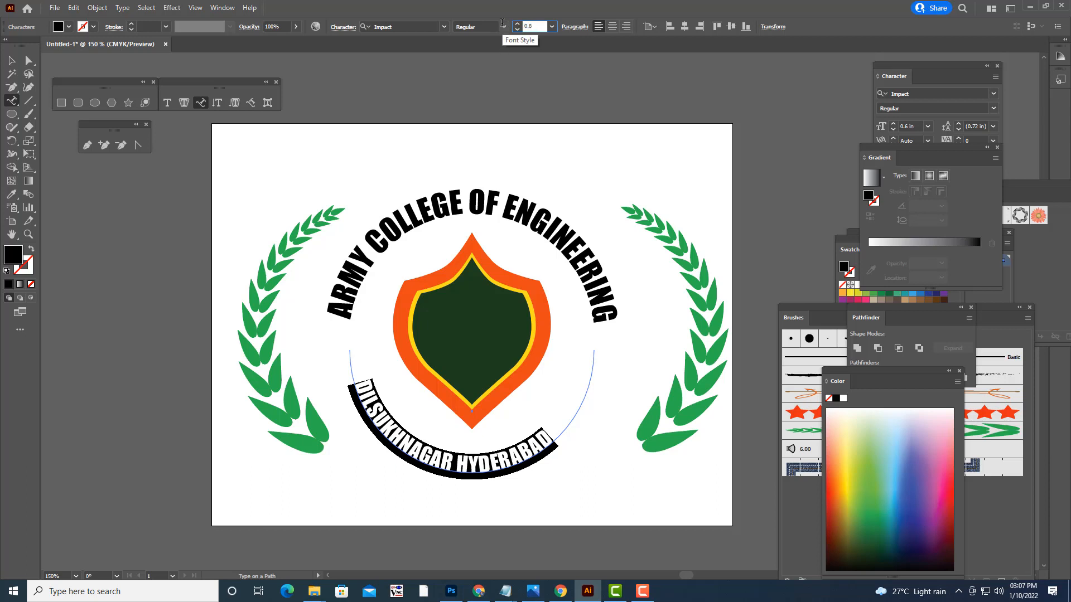
{"action": "key", "text": "Return"}
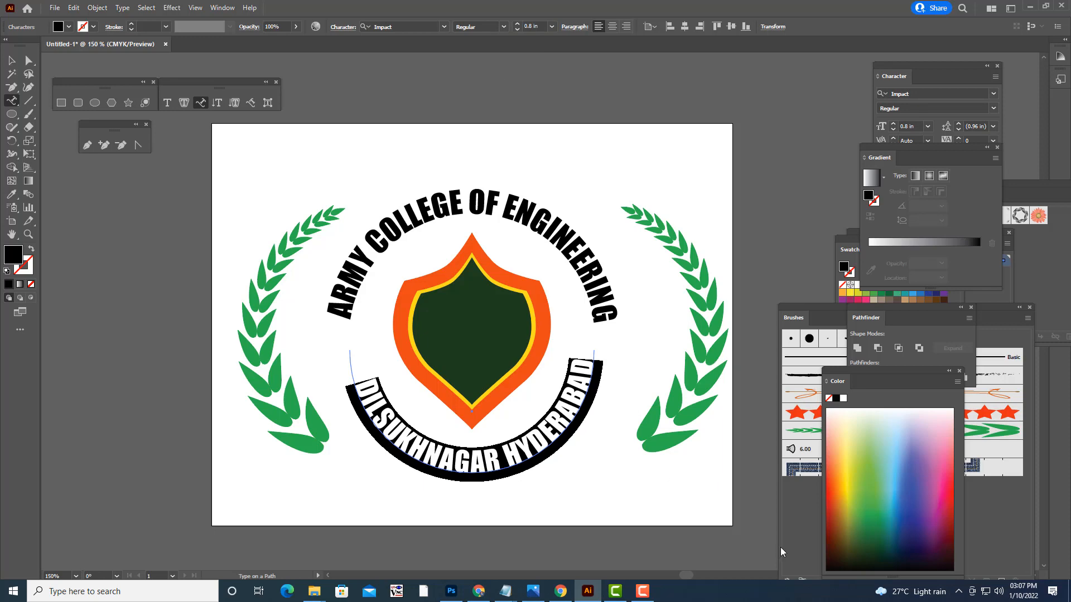
- Bring the Character settings fully into view for the selected lower text
{"action": "left_click", "coordinate": [222, 9]}
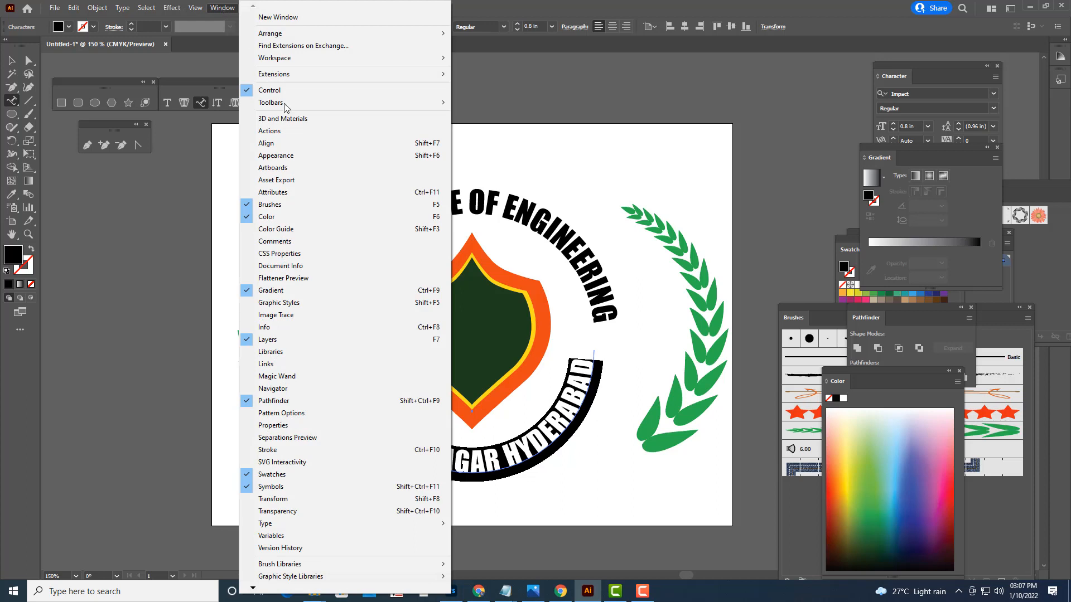
{"action": "mouse_move", "coordinate": [341, 528]}
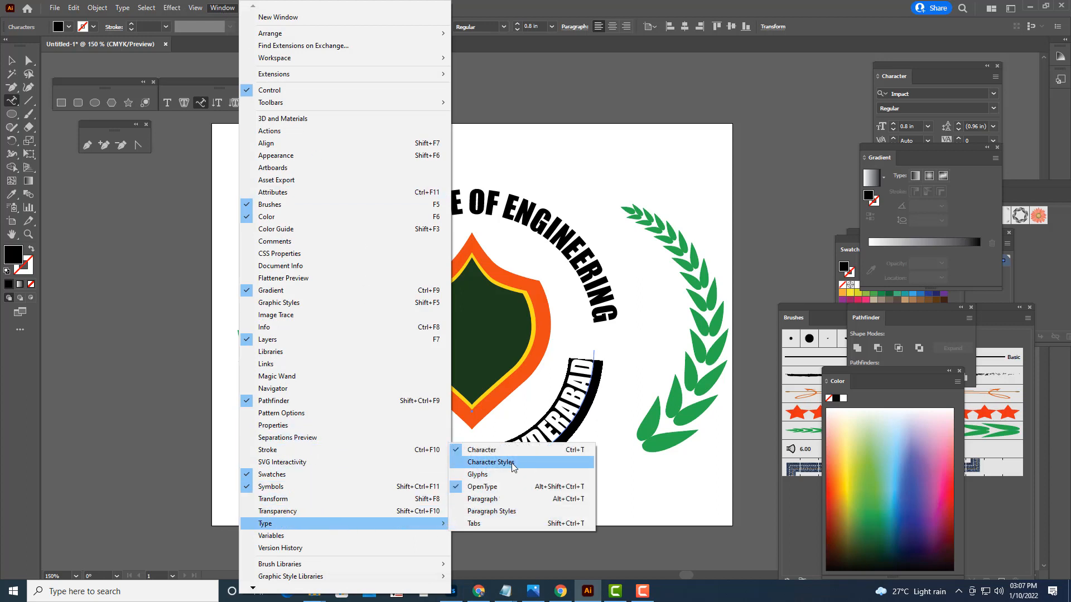
{"action": "left_click", "coordinate": [488, 449]}
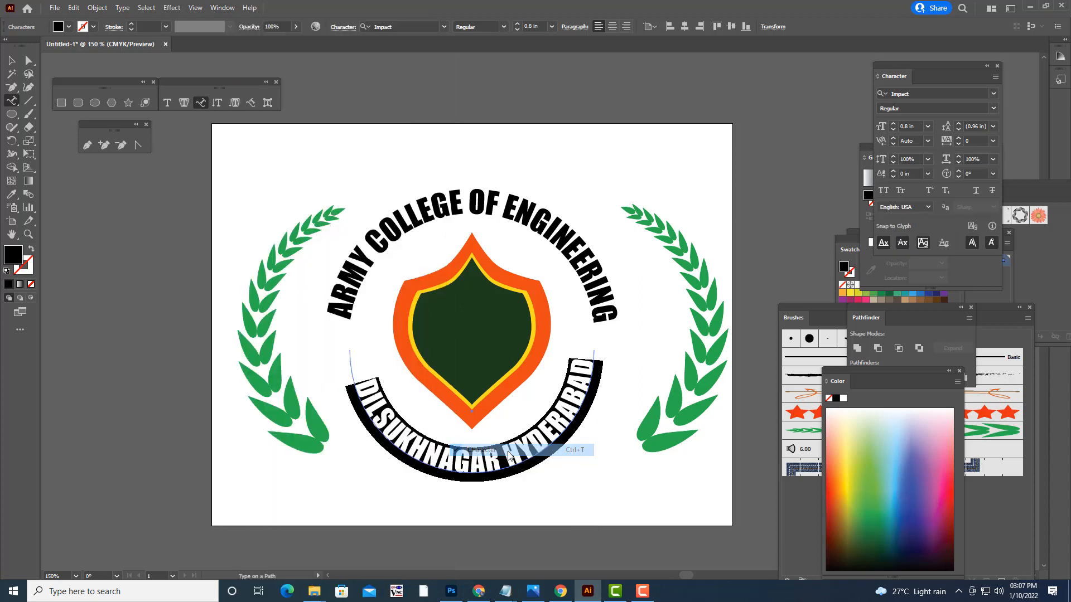
- Set the baseline shift of the "DILSUKHNAGAR HYDERABAD" text to -0.625 in and deselect it
{"action": "left_click", "coordinate": [892, 170]}
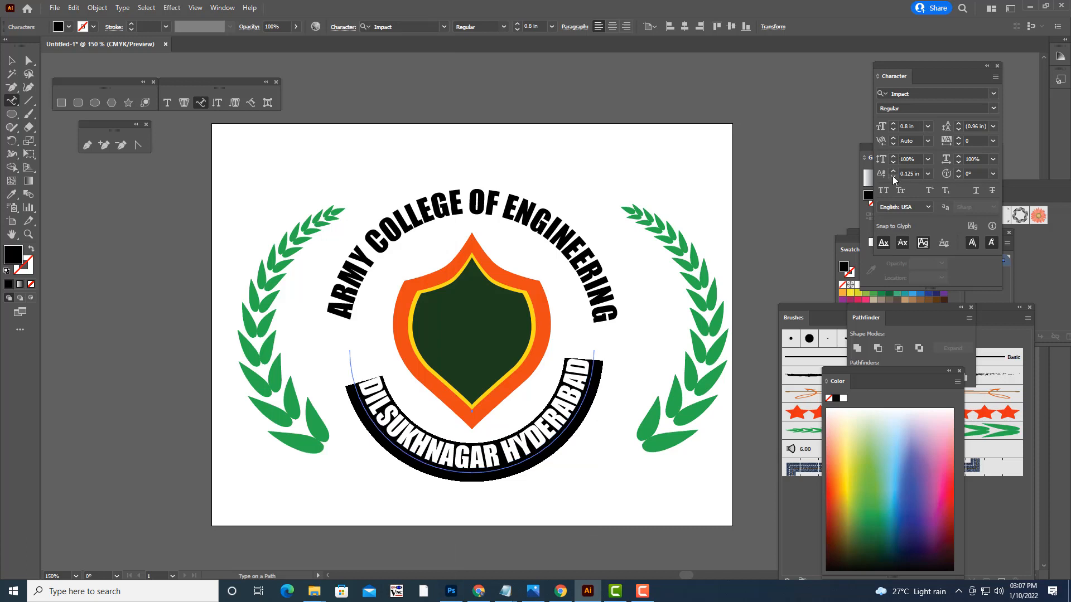
{"action": "left_click", "coordinate": [893, 176]}
{"action": "left_click", "coordinate": [892, 176]}
{"action": "left_click", "coordinate": [892, 175]}
{"action": "left_click", "coordinate": [892, 175]}
{"action": "left_click", "coordinate": [893, 175]}
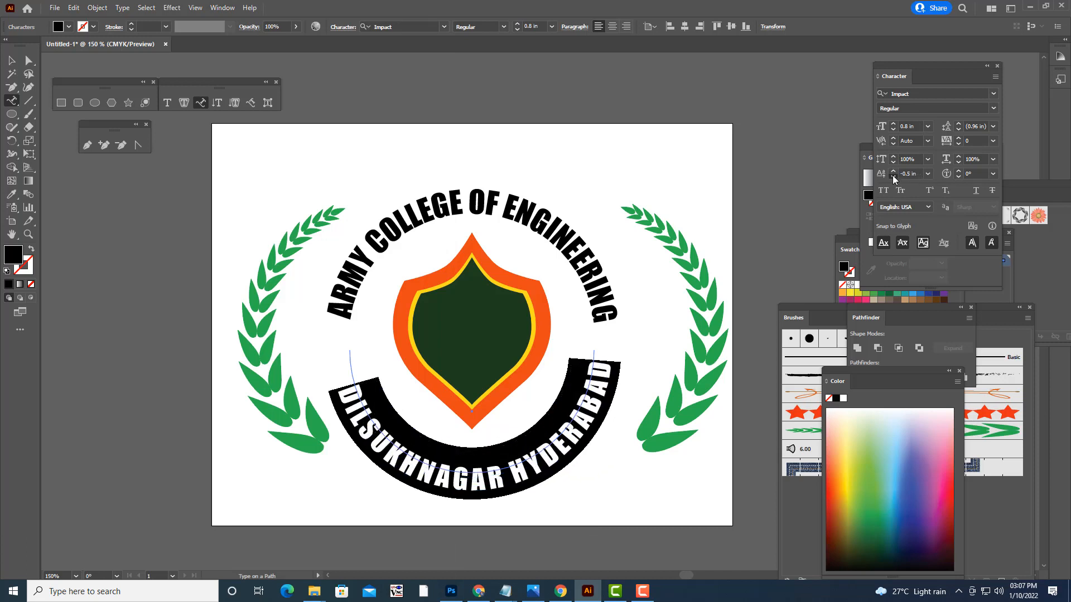
{"action": "left_click", "coordinate": [893, 175]}
{"action": "left_click", "coordinate": [892, 175]}
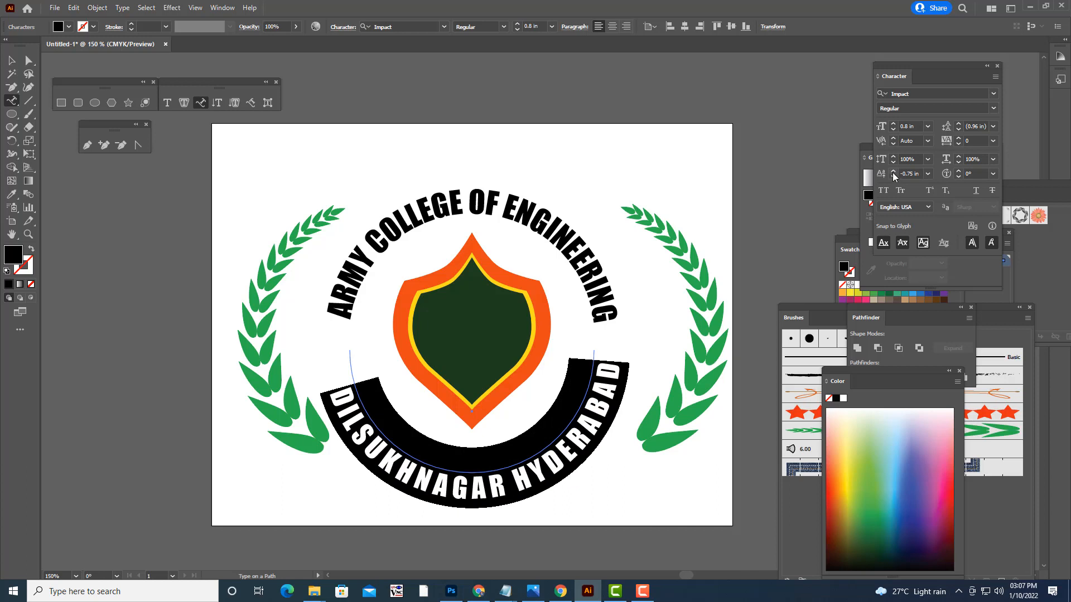
{"action": "left_click", "coordinate": [893, 170]}
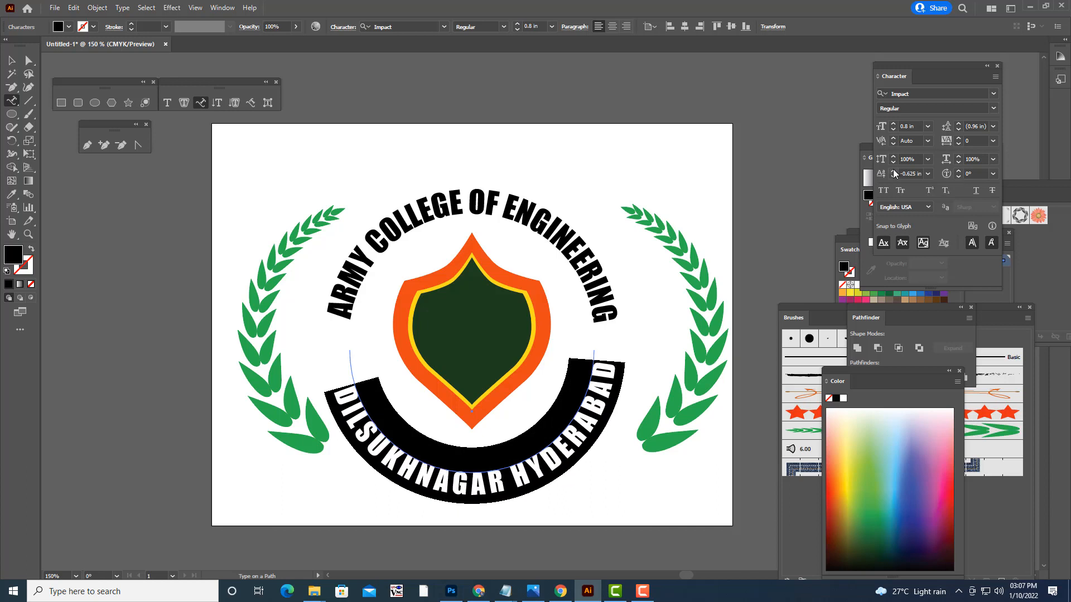
{"action": "left_click", "coordinate": [12, 60]}
{"action": "left_click", "coordinate": [560, 108]}
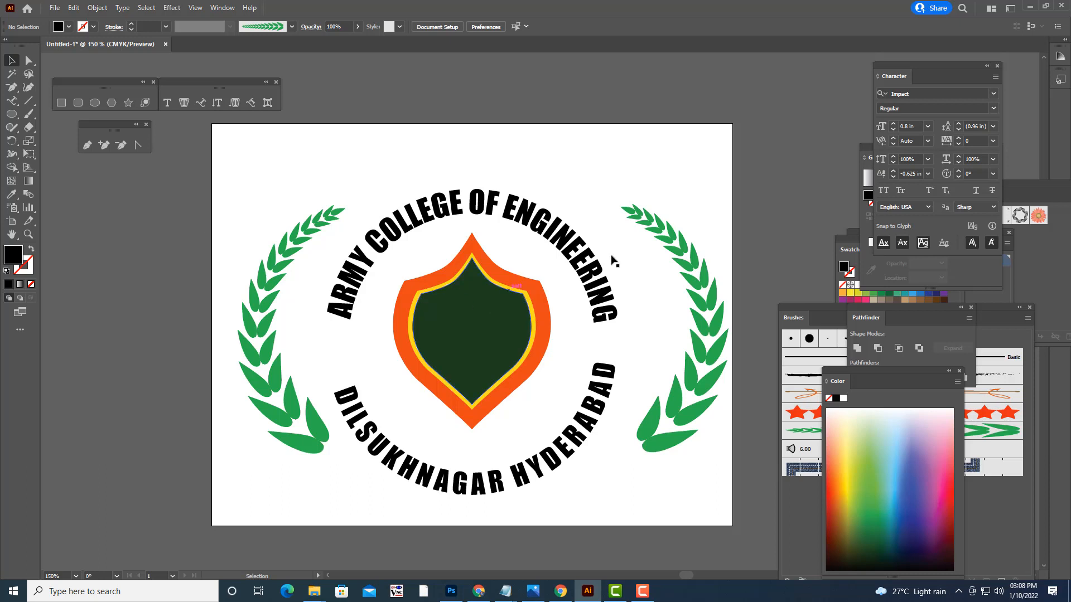
- Draw a black star in each gap between the upper and lower texts, the right one about 62 × 59 pt
{"action": "left_click", "coordinate": [130, 102]}
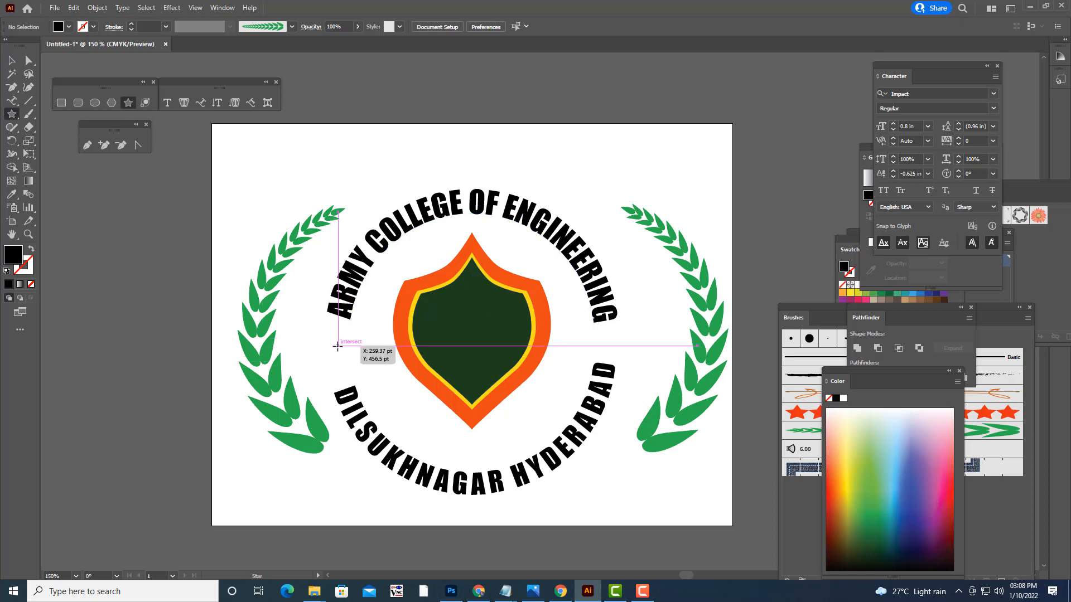
{"action": "mouse_move", "coordinate": [337, 346]}
{"action": "left_mouse_down"}
{"action": "mouse_move", "coordinate": [353, 360]}
{"action": "mouse_move", "coordinate": [356, 347]}
{"action": "mouse_move", "coordinate": [617, 348]}
{"action": "mouse_move", "coordinate": [623, 328]}
{"action": "left_mouse_up"}
{"action": "key", "text": "v"}
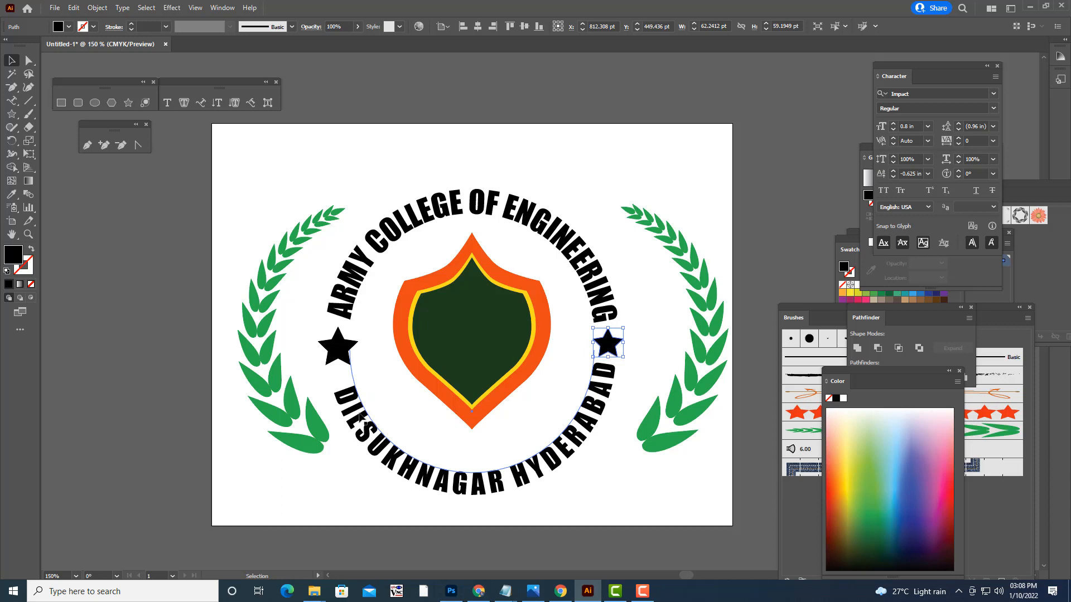
- Shift the start of the lower text slightly back up along its arc with the Direct Selection tool, then deselect it
{"action": "left_click", "coordinate": [361, 417]}
{"action": "left_click", "coordinate": [29, 60]}
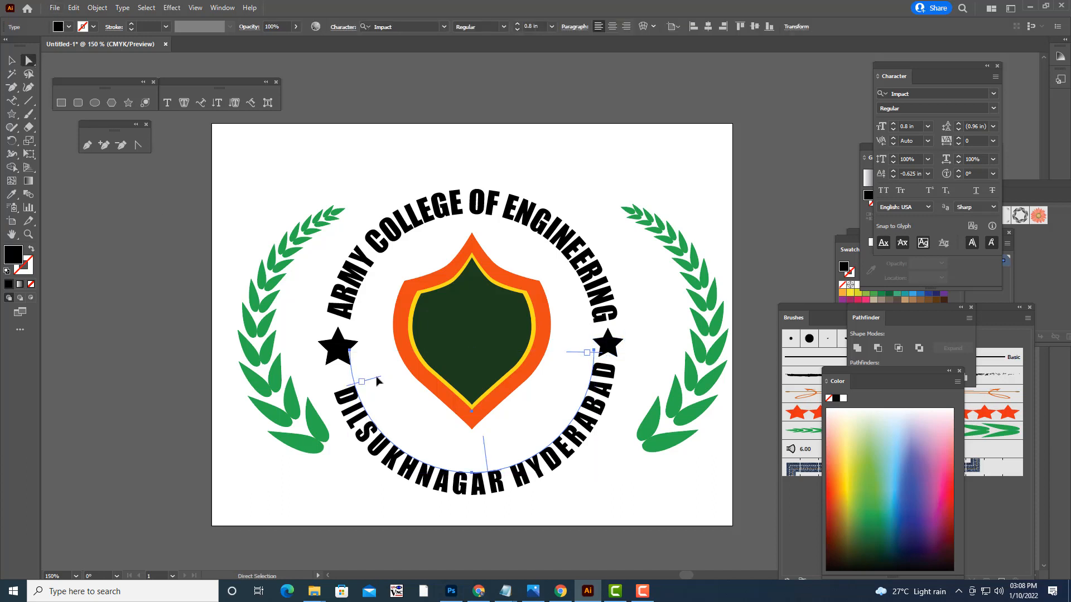
{"action": "left_click_drag", "start_coordinate": [377, 381], "coordinate": [377, 374]}
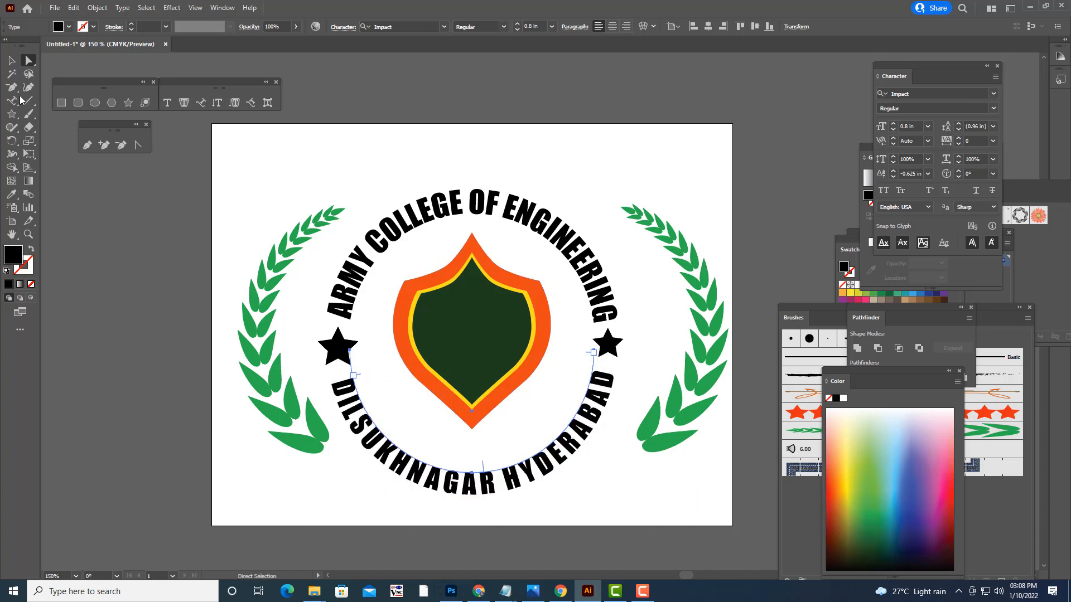
{"action": "left_click", "coordinate": [12, 60]}
{"action": "left_click", "coordinate": [678, 168]}
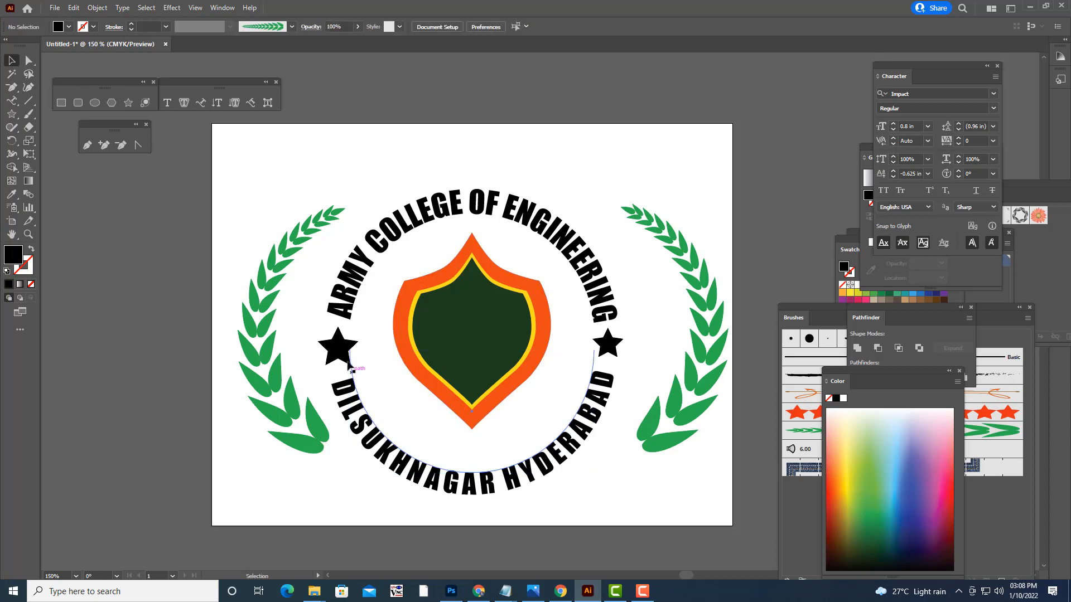
- Expand the "ARMY COLLEGE OF ENGINEERING" text into shapes with the default Expand options
{"action": "left_click", "coordinate": [453, 206]}
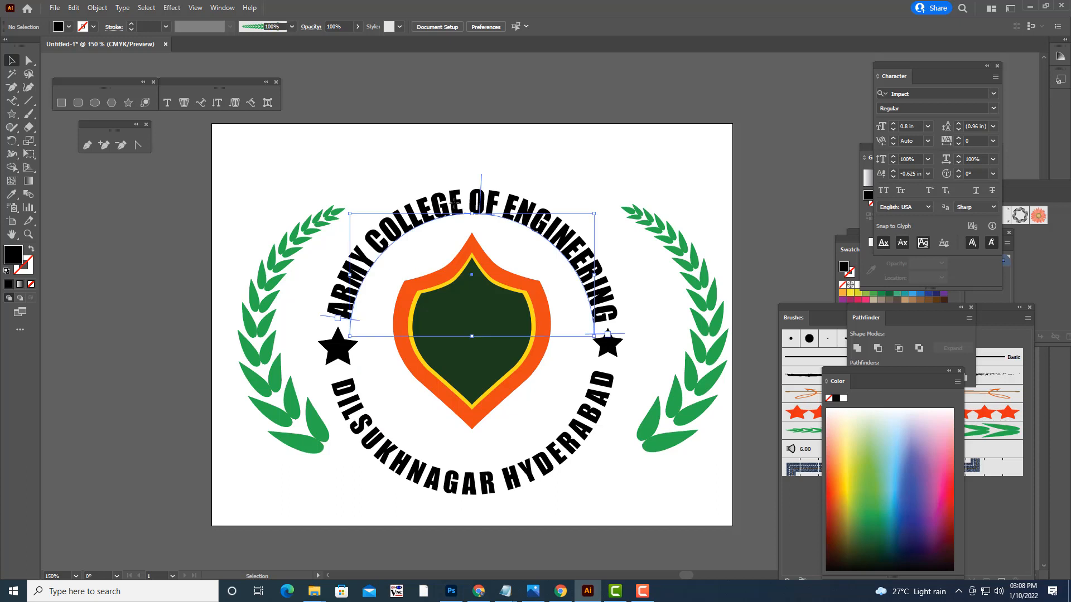
{"action": "left_click", "coordinate": [97, 7]}
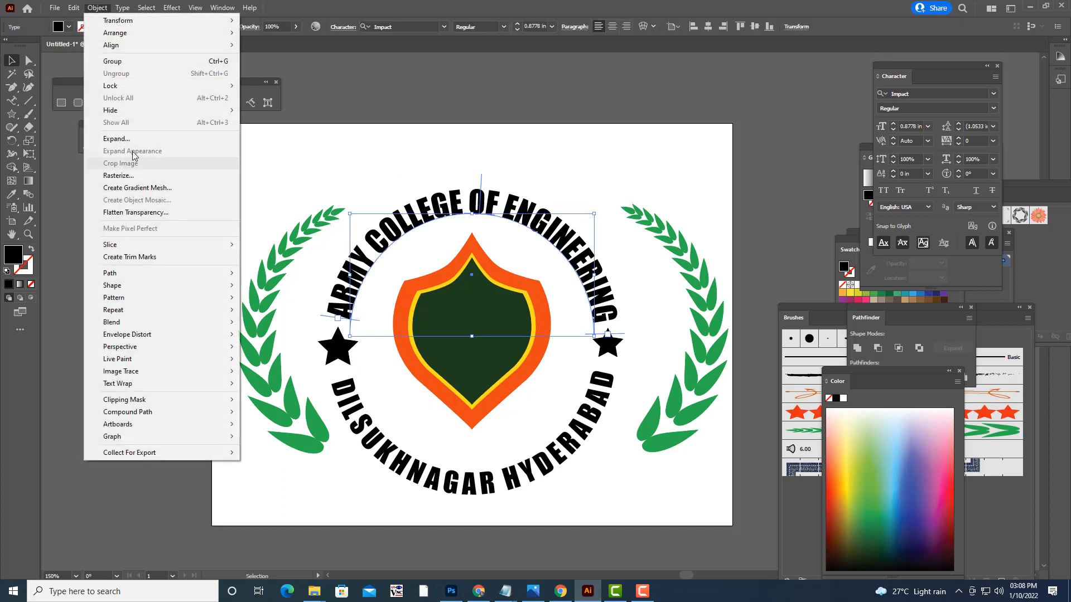
{"action": "left_click", "coordinate": [123, 137]}
{"action": "left_click", "coordinate": [552, 181]}
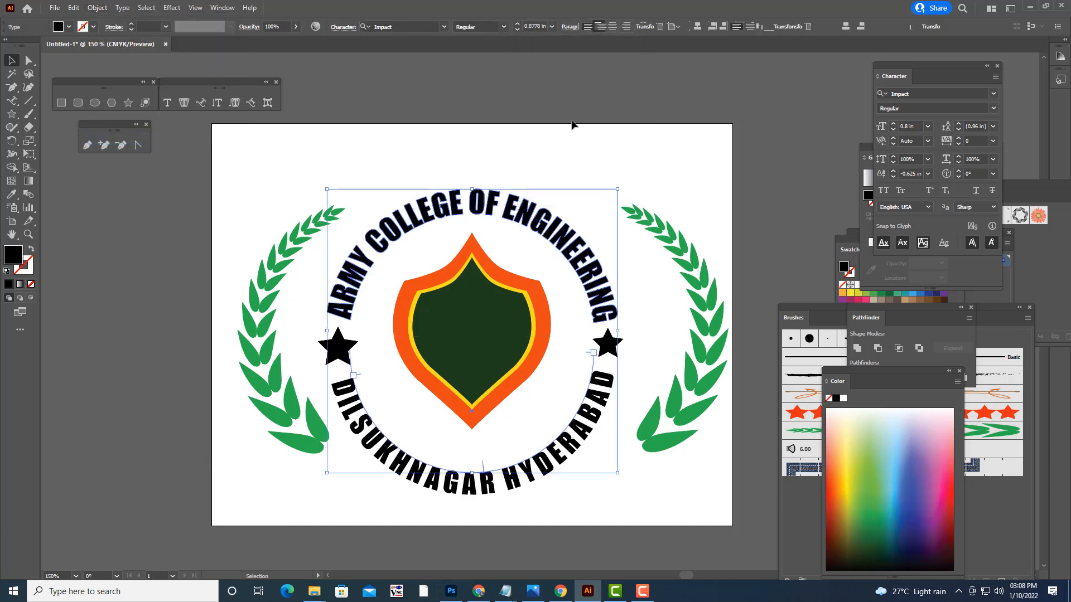
{"action": "left_click", "coordinate": [584, 181]}
- Expand the "DILSUKHNAGAR HYDERABAD" text into shapes with the default Expand options and deselect it
{"action": "left_click", "coordinate": [585, 431]}
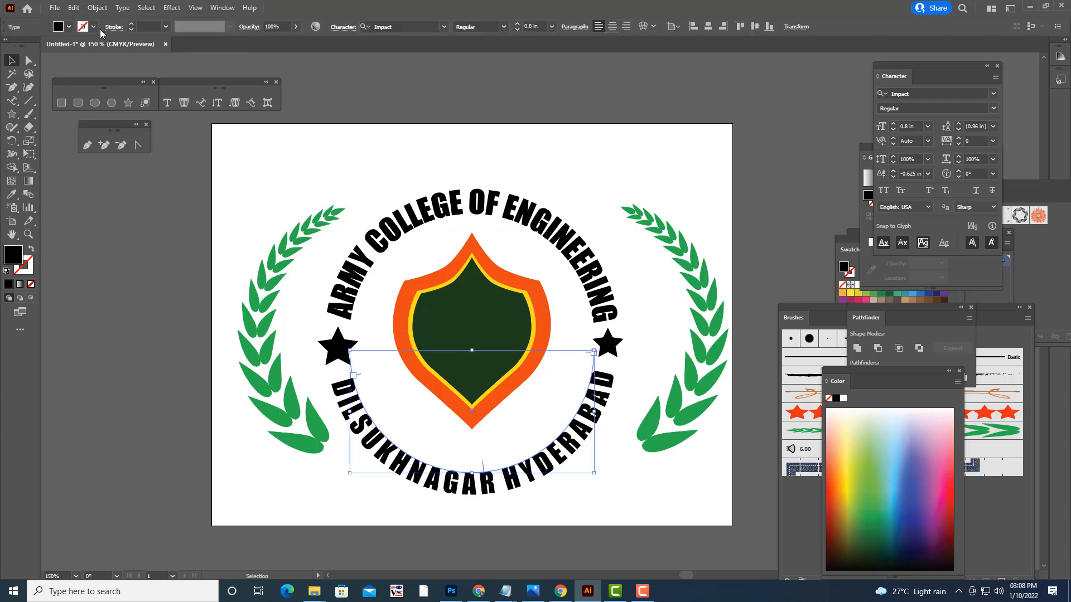
{"action": "left_click", "coordinate": [97, 7]}
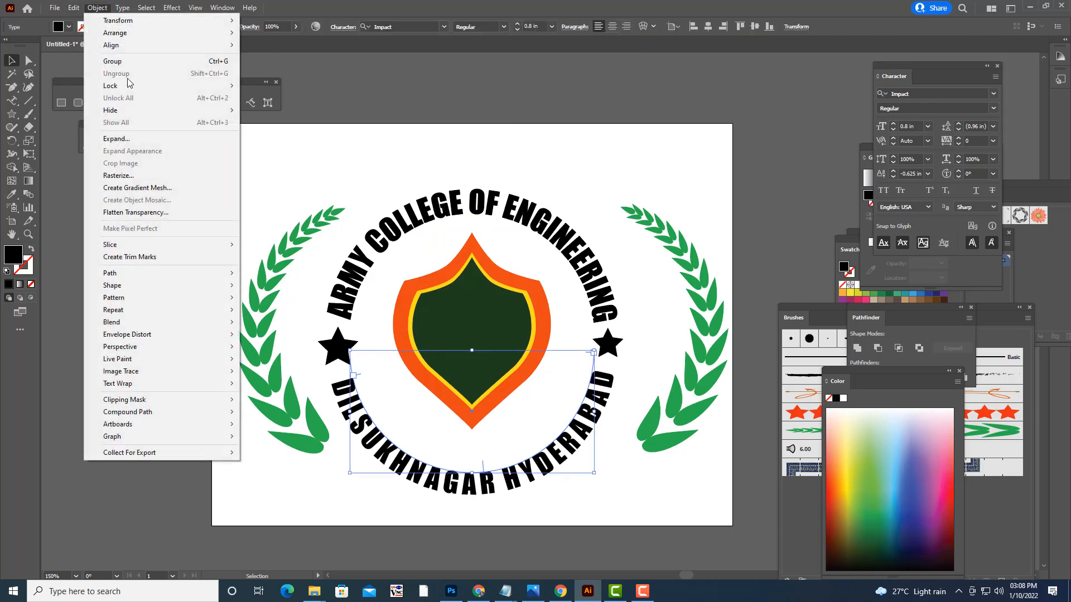
{"action": "left_click", "coordinate": [134, 139]}
{"action": "left_click", "coordinate": [557, 185]}
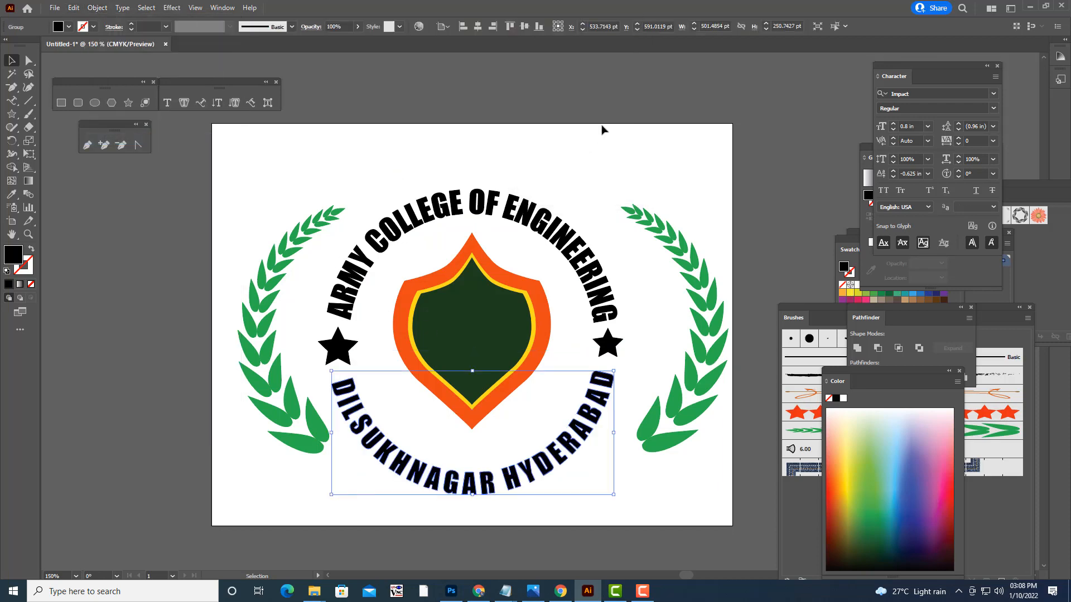
{"action": "left_click", "coordinate": [602, 129]}
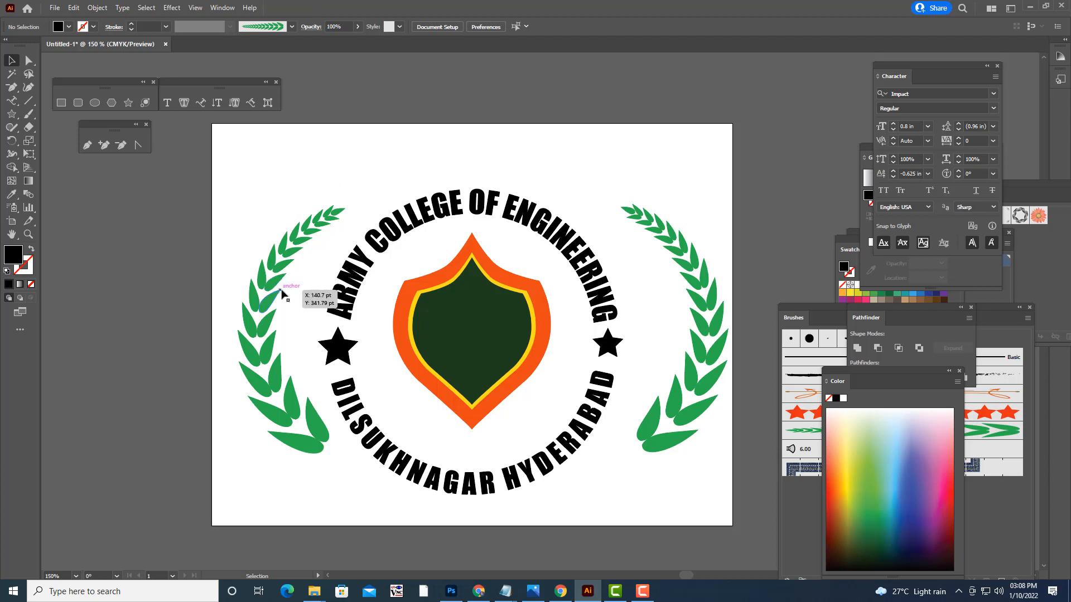
- Enlarge the left leaf branch to about 310 × 716 pt and move it closer around the circular lettering
{"action": "left_click", "coordinate": [308, 226]}
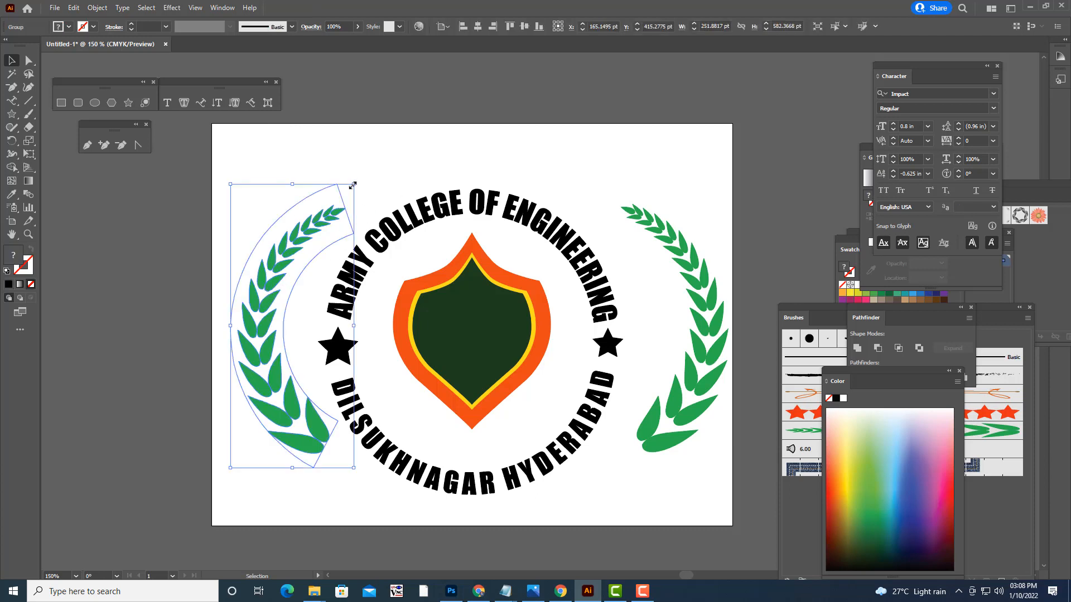
{"action": "left_click_drag", "start_coordinate": [353, 184], "coordinate": [376, 150]}
{"action": "left_click_drag", "start_coordinate": [308, 417], "coordinate": [330, 436]}
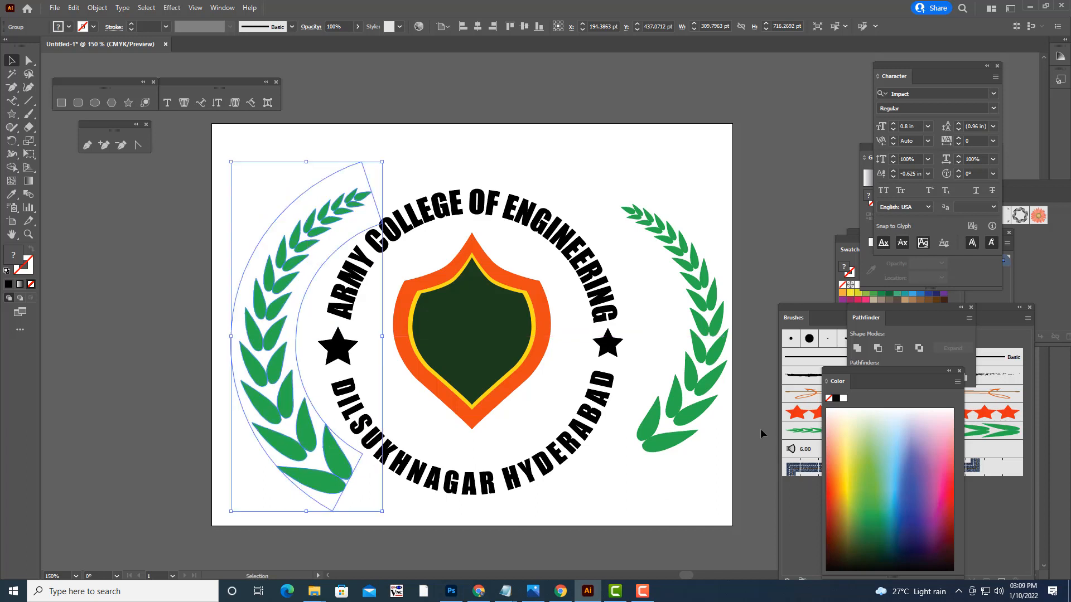
- Delete the smaller right leaf branch and place a copy of the enlarged left branch on that side
{"action": "left_click", "coordinate": [705, 409]}
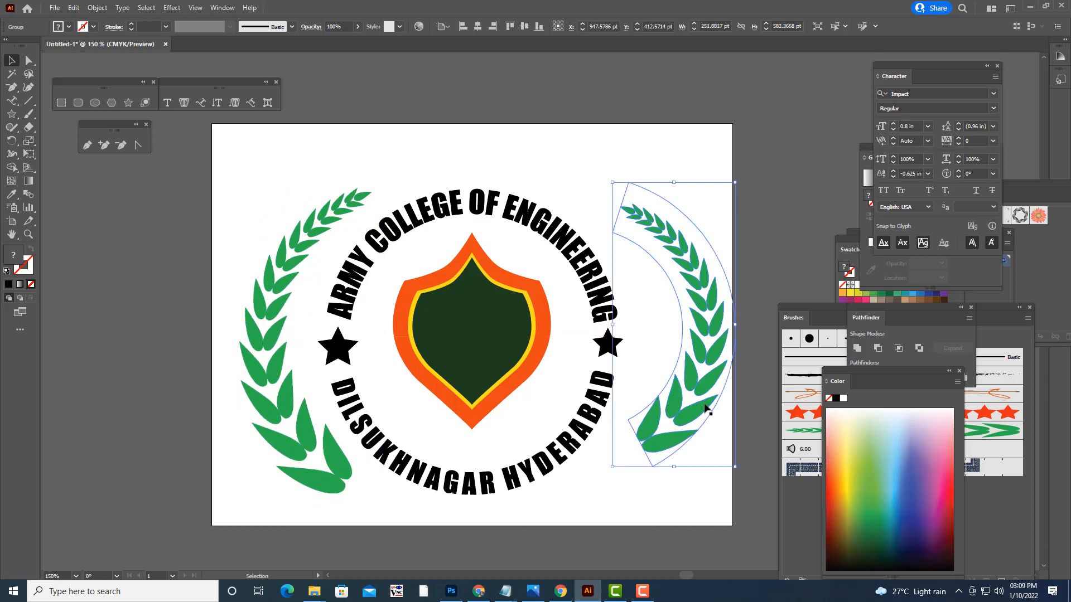
{"action": "key", "text": "Delete"}
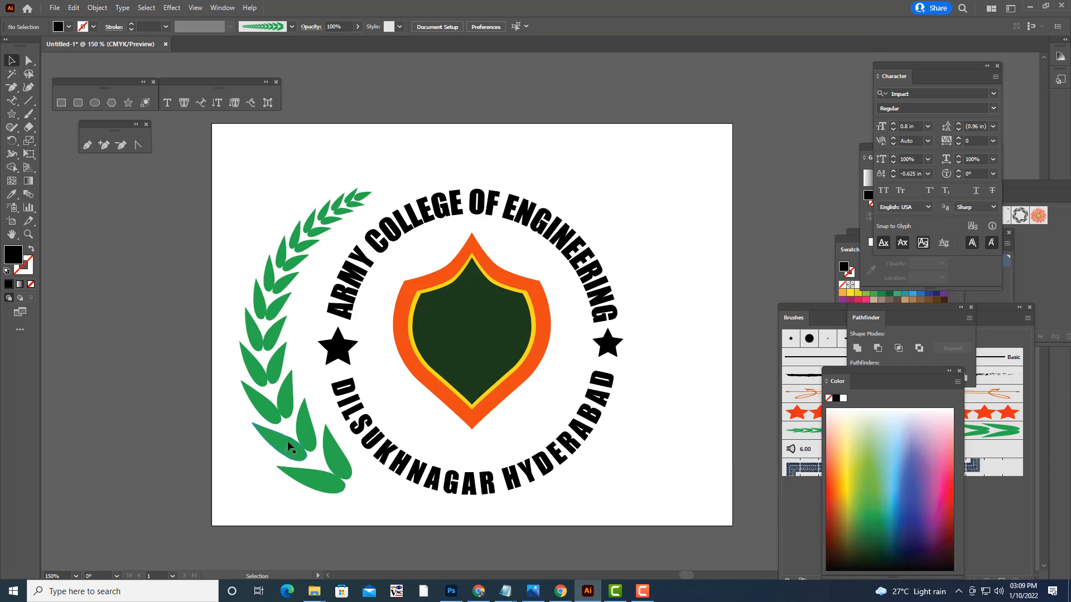
{"action": "left_click", "coordinate": [302, 435]}
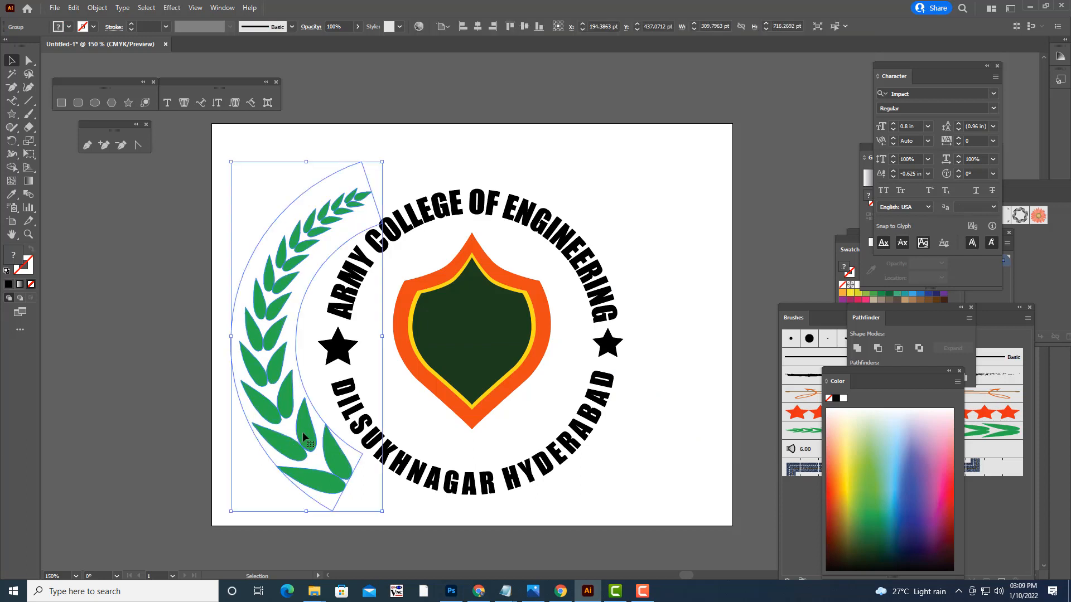
{"action": "left_click_drag", "start_coordinate": [303, 435], "coordinate": [676, 415]}
- Reflect the copied branch across the vertical axis and move it close to the lettering, level with the left branch
{"action": "right_click", "coordinate": [676, 415]}
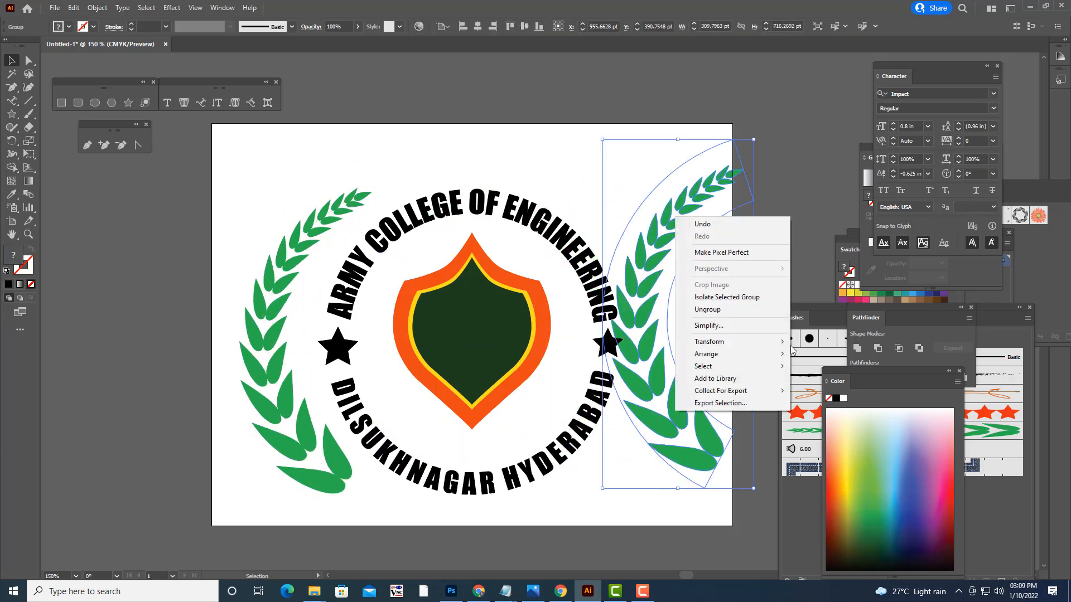
{"action": "mouse_move", "coordinate": [728, 344]}
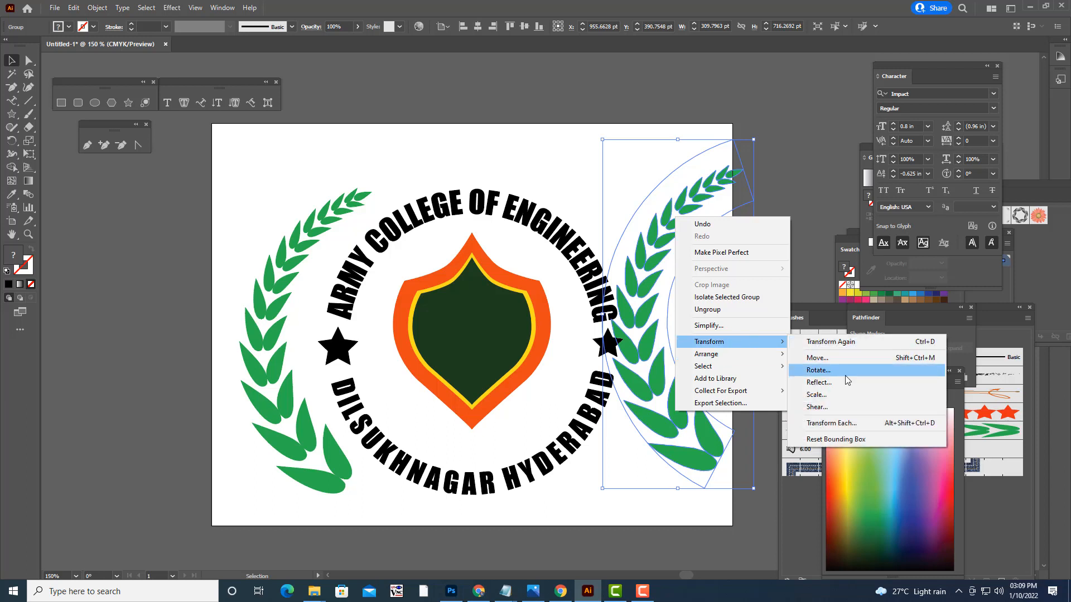
{"action": "left_click", "coordinate": [851, 382]}
{"action": "left_click", "coordinate": [780, 124]}
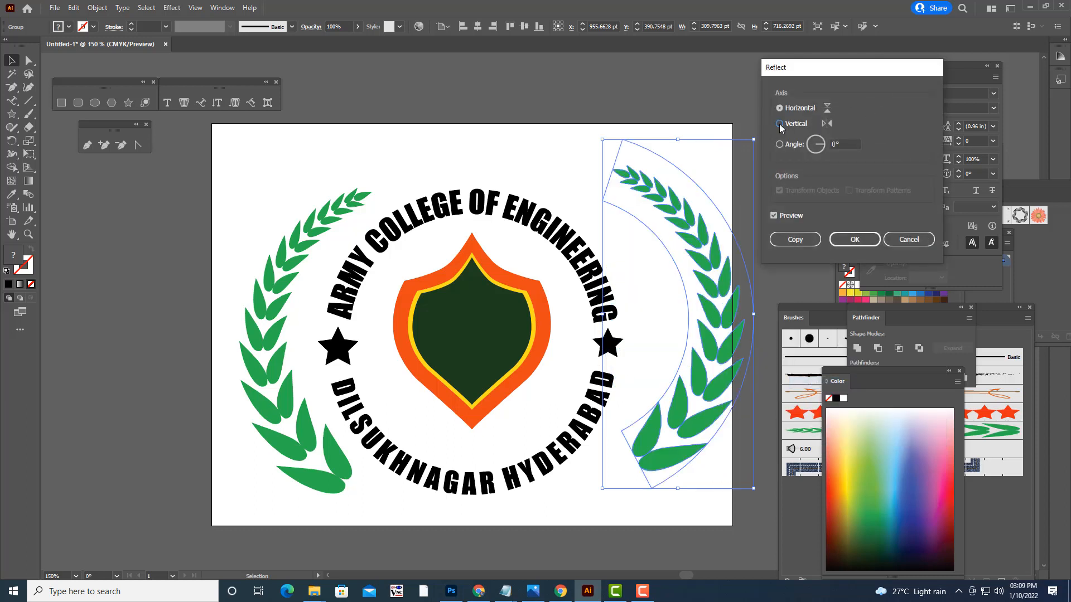
{"action": "left_click", "coordinate": [854, 239]}
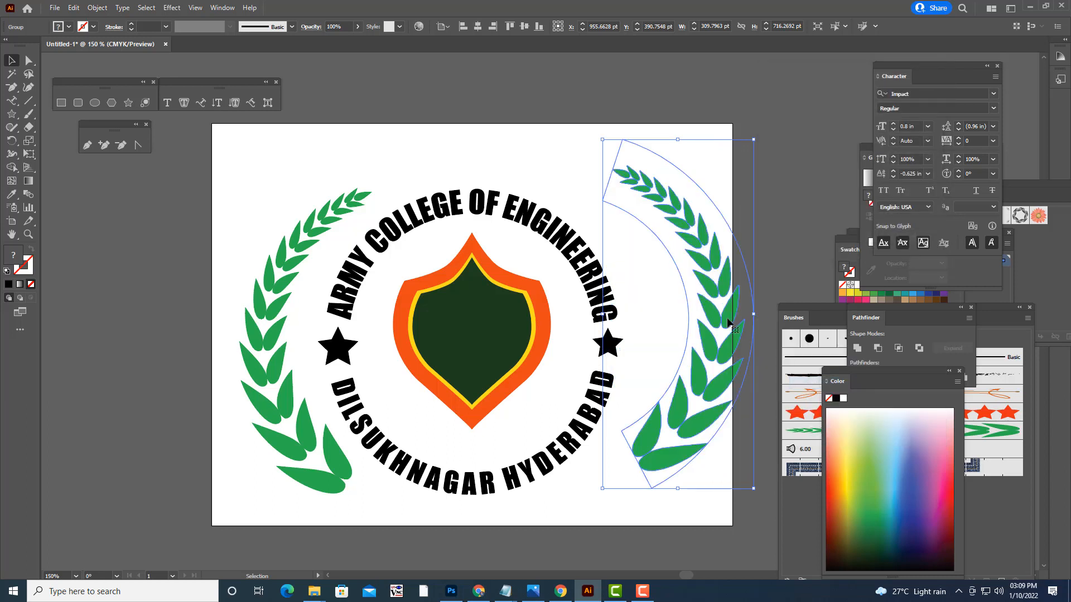
{"action": "left_click_drag", "start_coordinate": [708, 322], "coordinate": [662, 335]}
{"action": "left_click", "coordinate": [636, 86]}
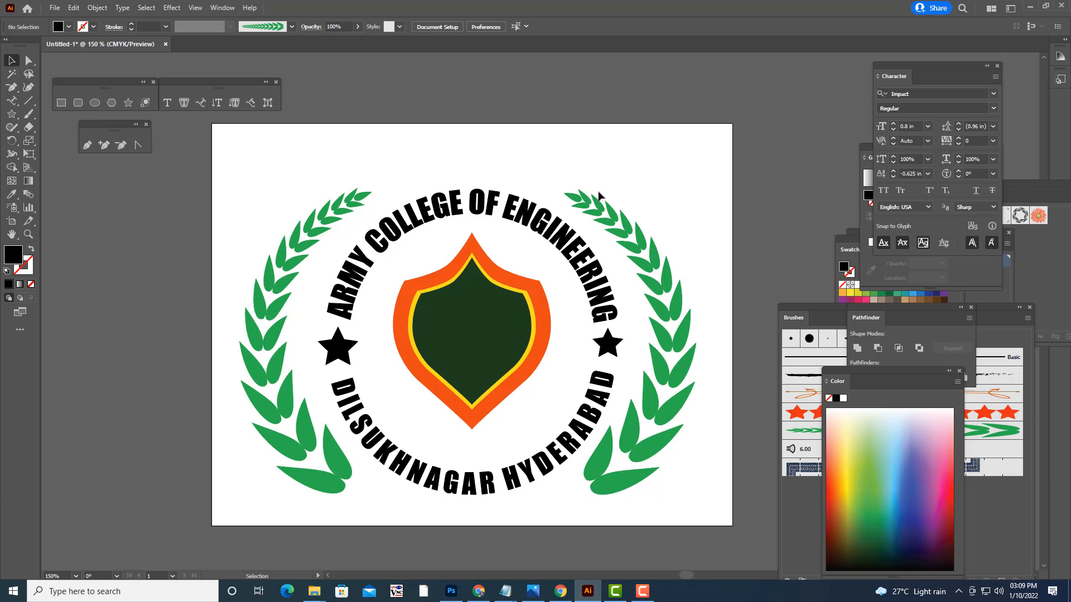
{"action": "scroll", "coordinate": [604, 178], "scroll_direction": "up", "scroll_amount": 3}
{"action": "scroll", "coordinate": [604, 176], "scroll_direction": "up", "scroll_amount": 1}
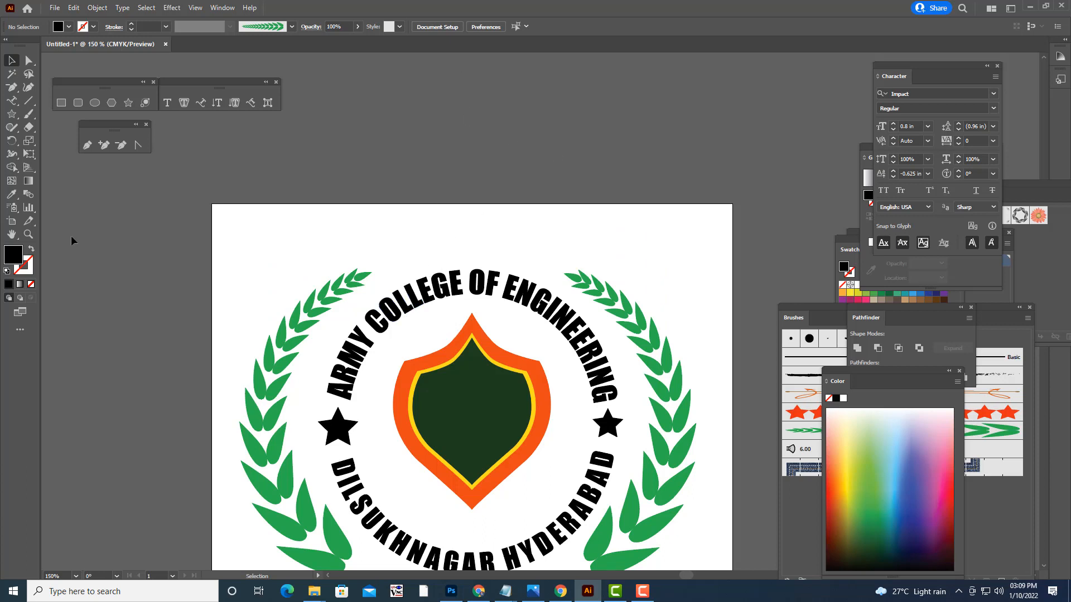
- Add the text ACE in Impact above the artboard and enlarge it to about 2.61 in
{"action": "left_click", "coordinate": [166, 103]}
{"action": "left_click", "coordinate": [468, 158]}
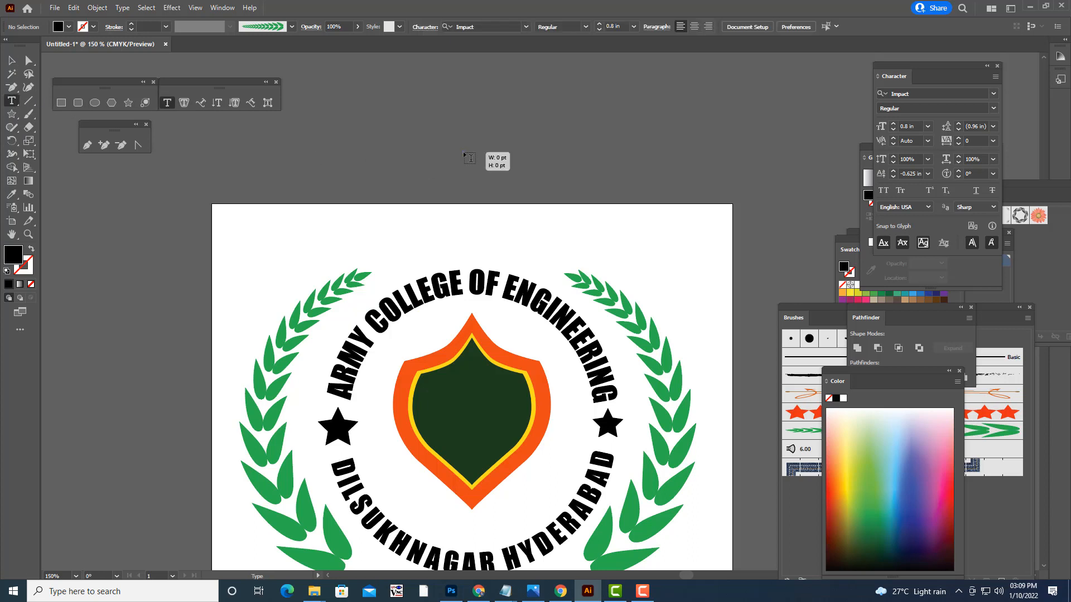
{"action": "type", "text": "A"}
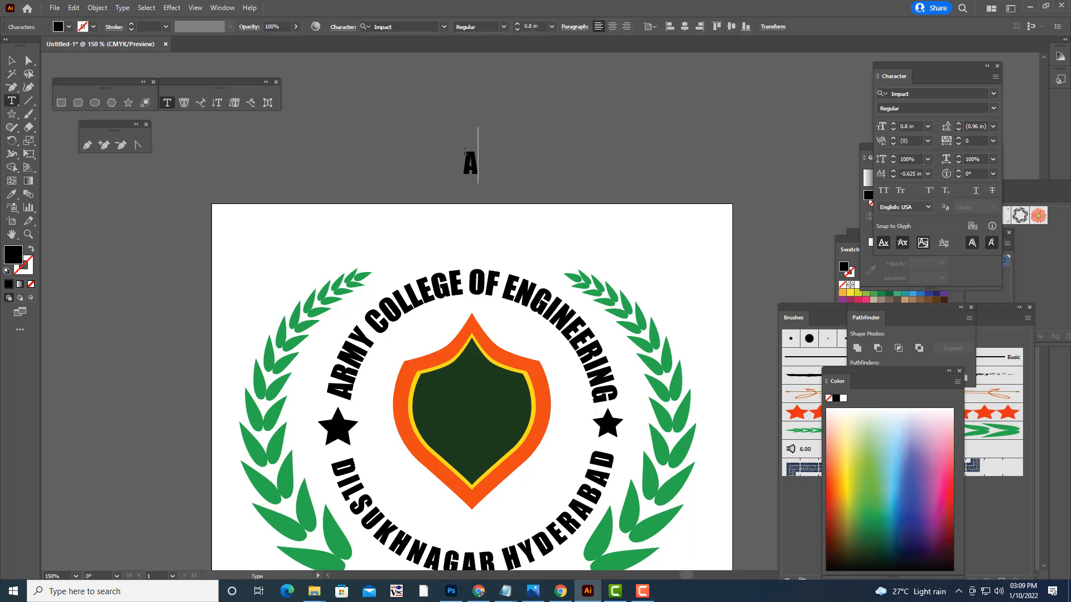
{"action": "type", "text": "CE"}
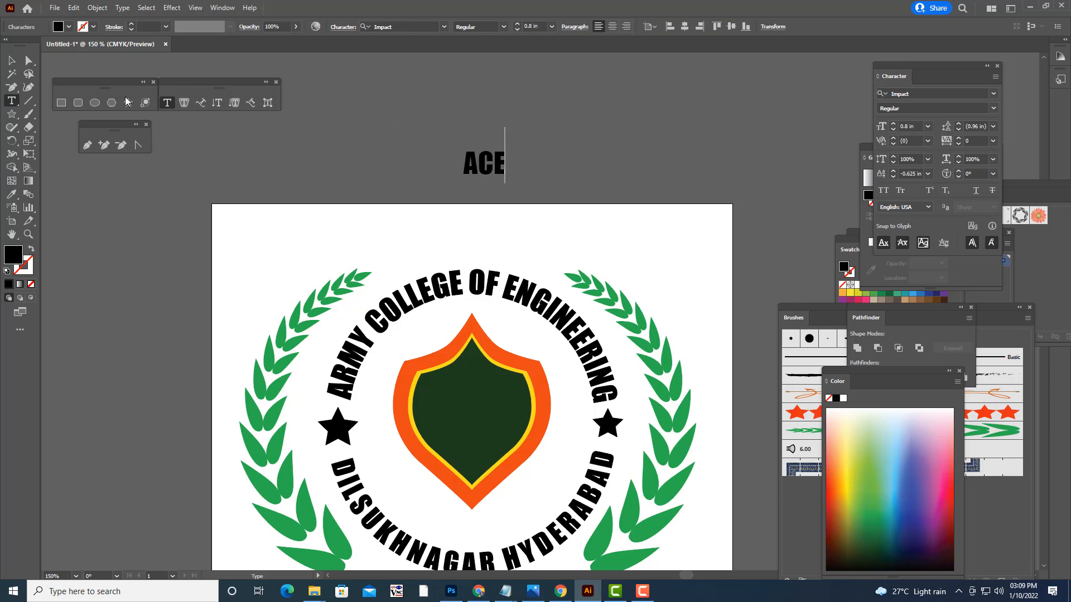
{"action": "key", "text": "Escape"}
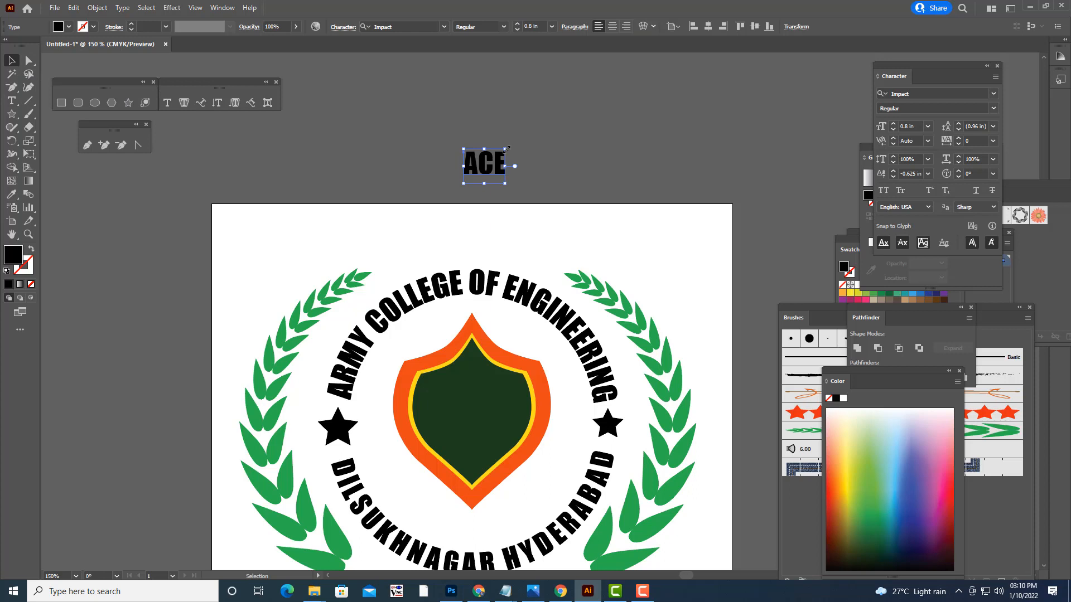
{"action": "mouse_move", "coordinate": [514, 140]}
{"action": "left_mouse_down"}
{"action": "mouse_move", "coordinate": [583, 115]}
{"action": "mouse_move", "coordinate": [502, 132]}
{"action": "left_mouse_up"}
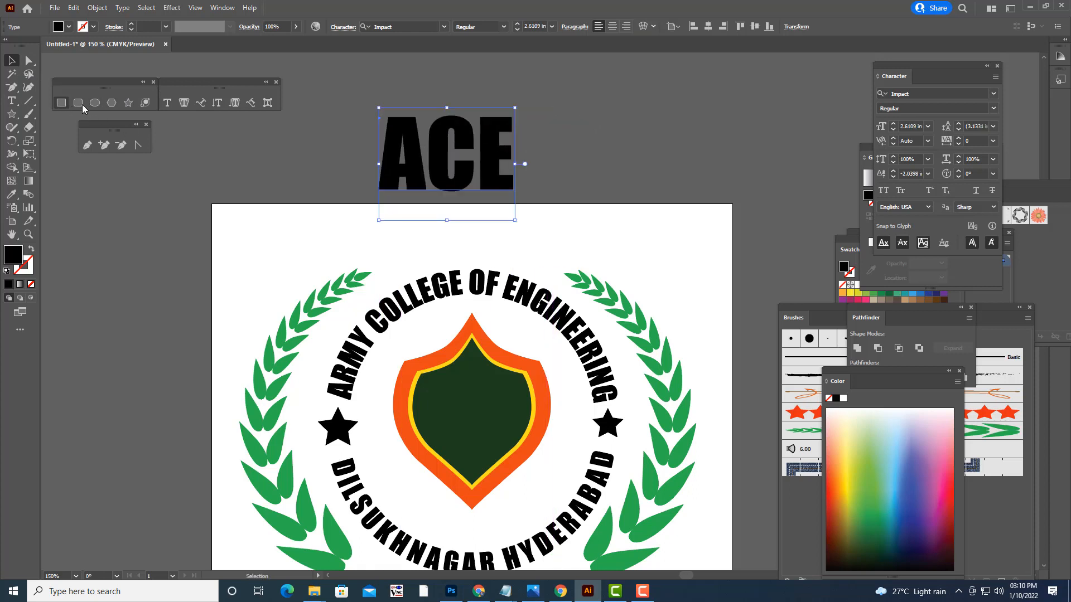
- Draw a hexagon beside the ACE text and enlarge it to about 184 by 211 pt
{"action": "left_click", "coordinate": [111, 104]}
{"action": "left_click_drag", "start_coordinate": [606, 150], "coordinate": [645, 173]}
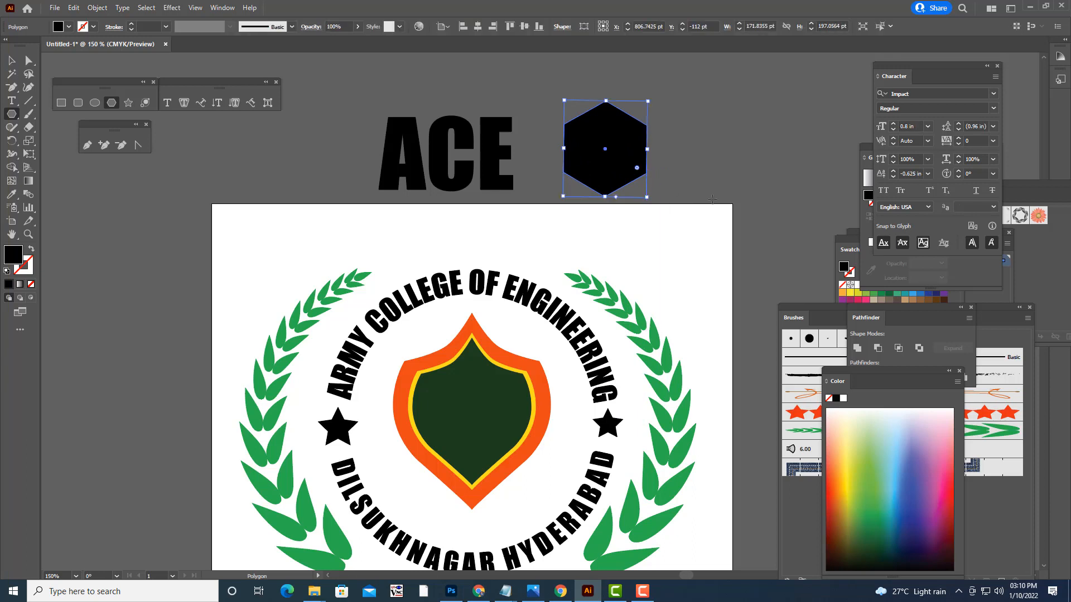
{"action": "key", "text": "v"}
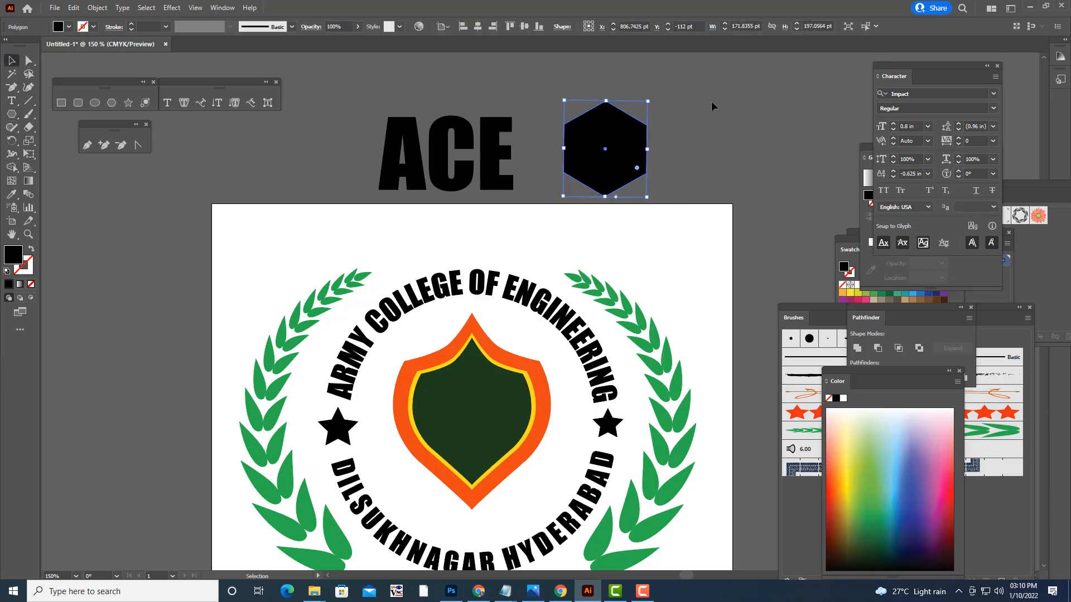
{"action": "left_click_drag", "start_coordinate": [647, 101], "coordinate": [652, 97]}
{"action": "left_click_drag", "start_coordinate": [623, 141], "coordinate": [624, 126]}
{"action": "left_click", "coordinate": [732, 131]}
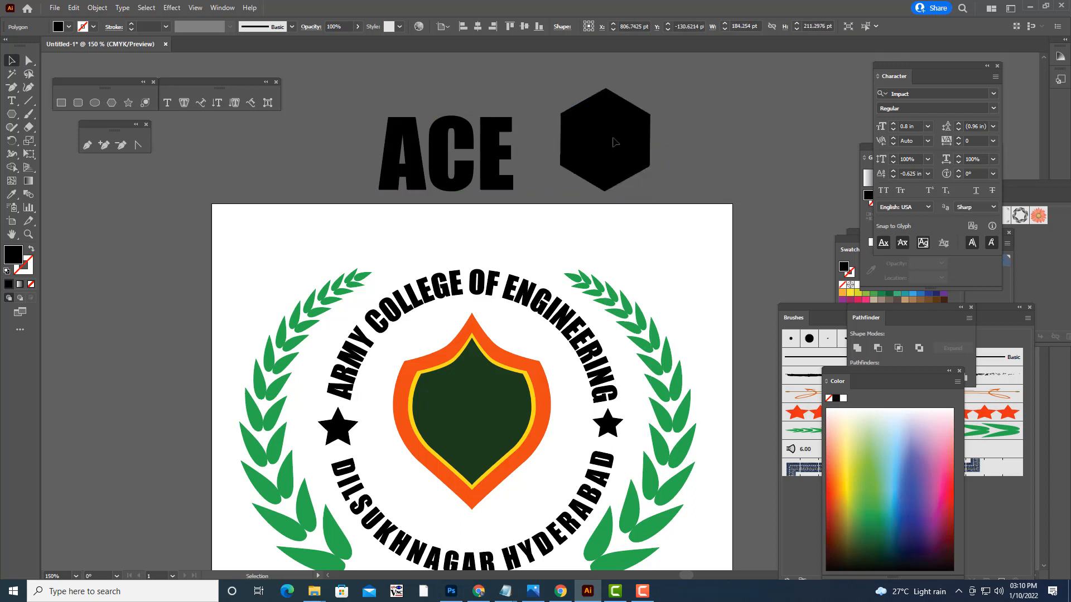
- Give the hexagon a black stroke and remove its fill
{"action": "left_click", "coordinate": [614, 140]}
{"action": "left_click", "coordinate": [26, 271]}
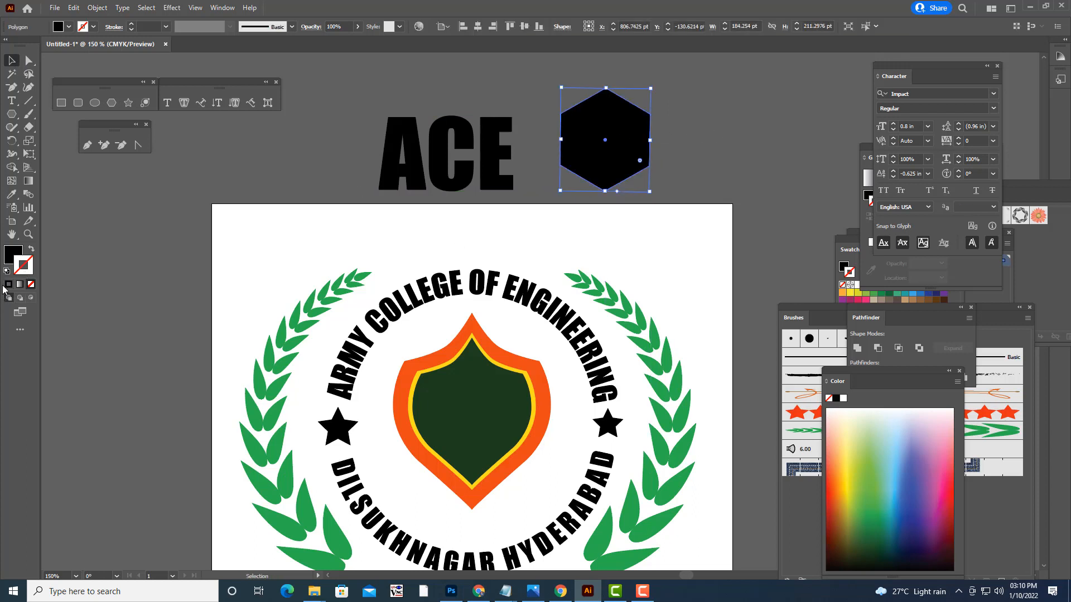
{"action": "left_click", "coordinate": [8, 284]}
{"action": "left_click", "coordinate": [10, 252]}
{"action": "left_click", "coordinate": [31, 284]}
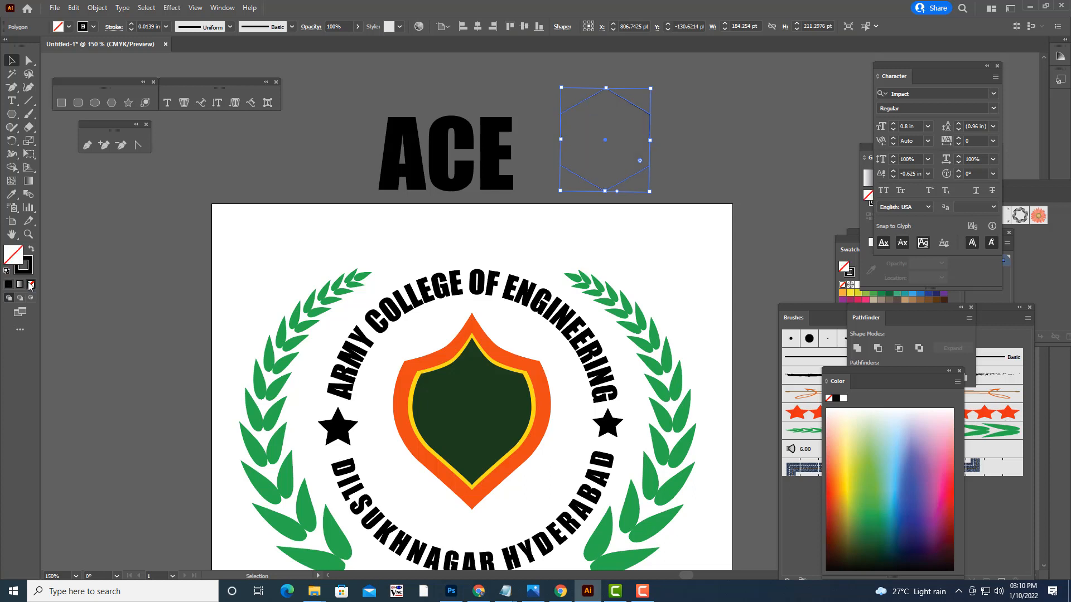
{"action": "left_click", "coordinate": [714, 119]}
- Move the ACE text over the hexagon and scale it down to about 2.27 in
{"action": "left_click", "coordinate": [490, 152]}
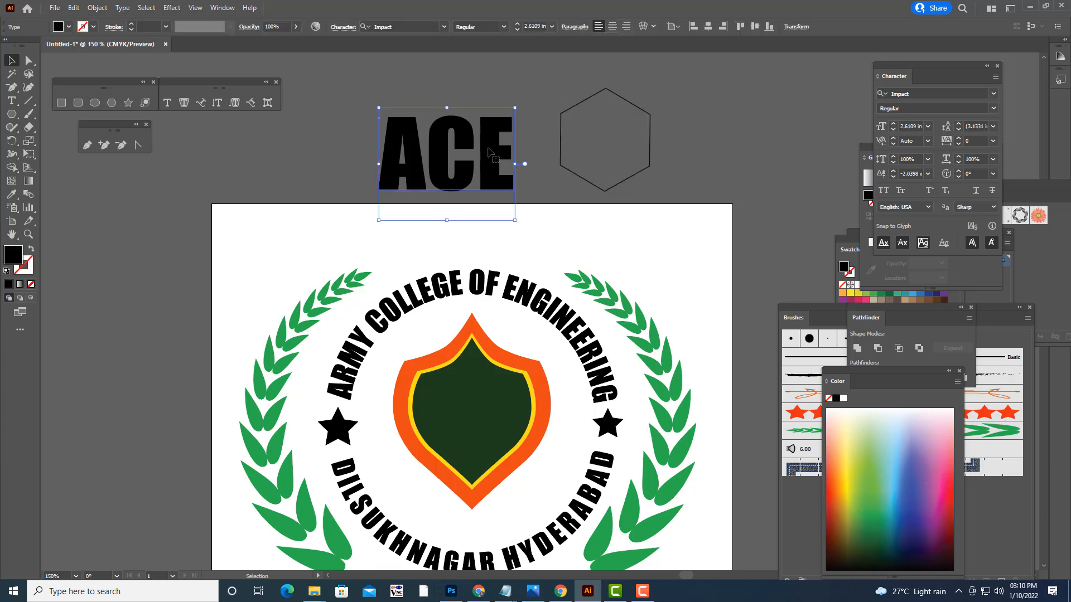
{"action": "left_click_drag", "start_coordinate": [624, 146], "coordinate": [655, 131]}
{"action": "left_click_drag", "start_coordinate": [670, 95], "coordinate": [640, 125]}
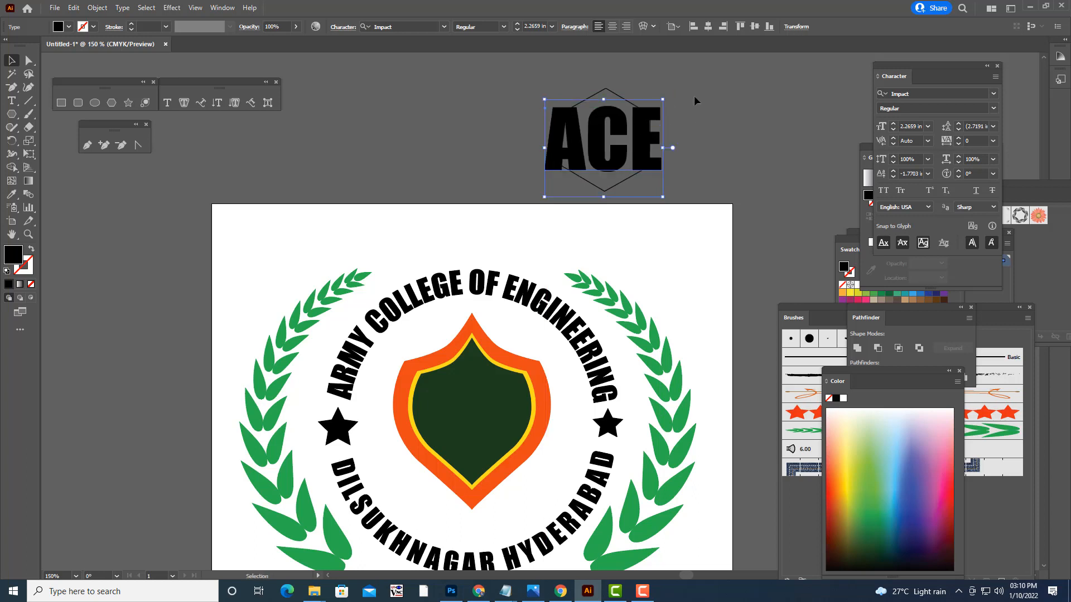
{"action": "left_click", "coordinate": [694, 97]}
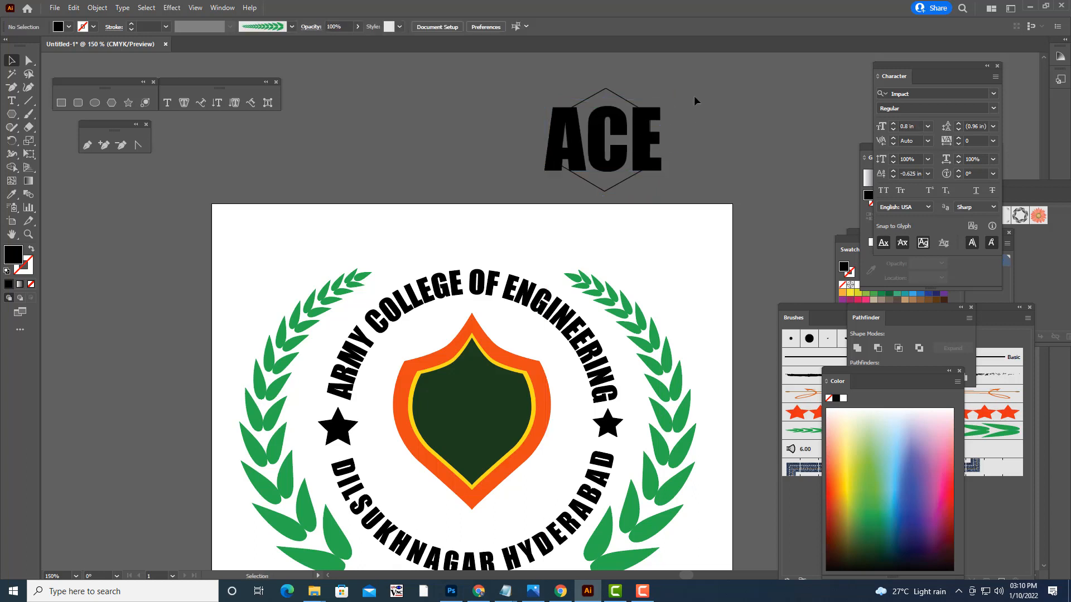
- Bring the hexagon outline to the front of the stacking order
{"action": "left_click", "coordinate": [618, 96]}
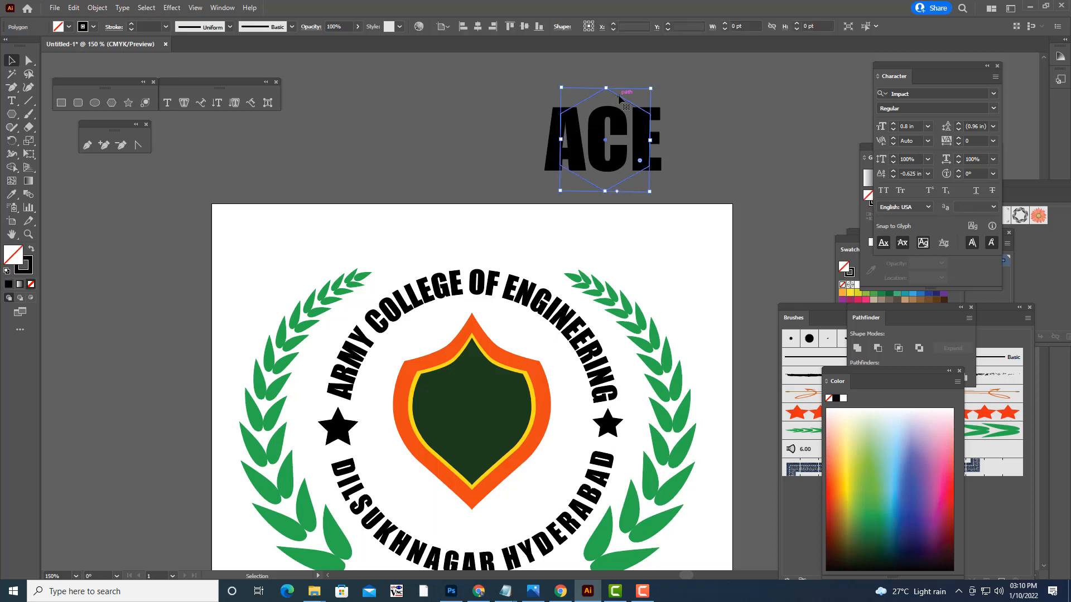
{"action": "right_click", "coordinate": [618, 96]}
{"action": "mouse_move", "coordinate": [684, 305]}
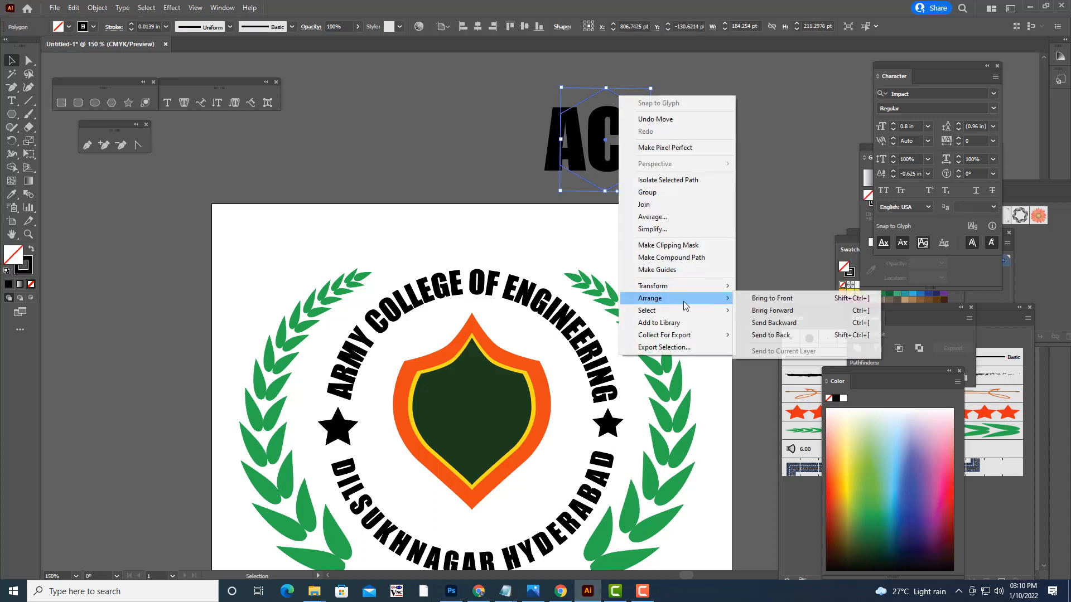
{"action": "left_click", "coordinate": [771, 298]}
{"action": "left_click", "coordinate": [739, 93]}
- Warp the ACE text into the hexagon shape with an envelope distort made from the top object
{"action": "left_click", "coordinate": [623, 104]}
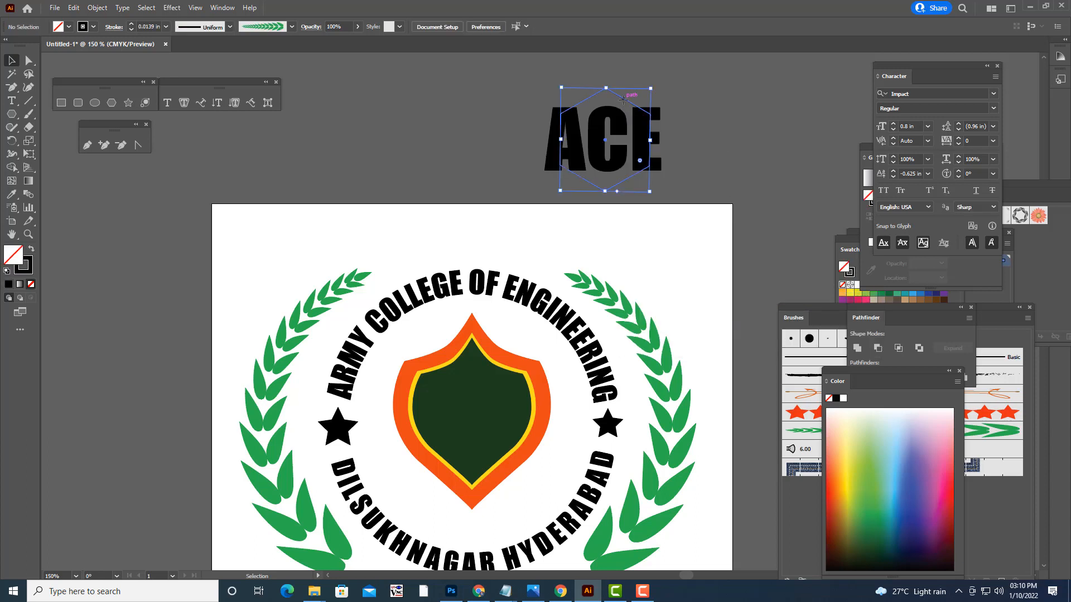
{"action": "left_click", "coordinate": [630, 114], "text": "shift"}
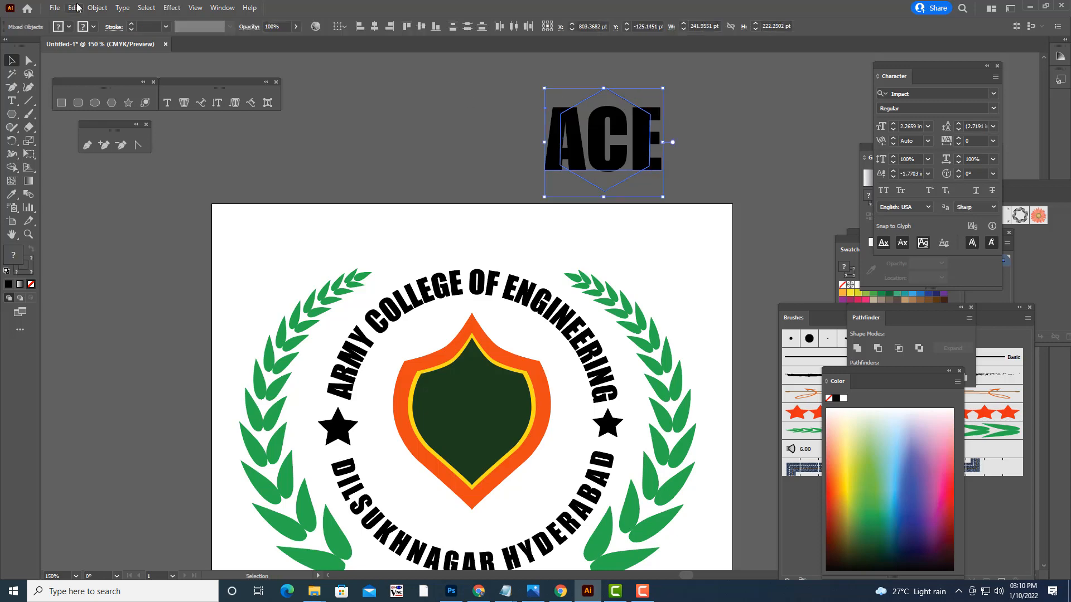
{"action": "left_click", "coordinate": [97, 8]}
{"action": "mouse_move", "coordinate": [165, 337]}
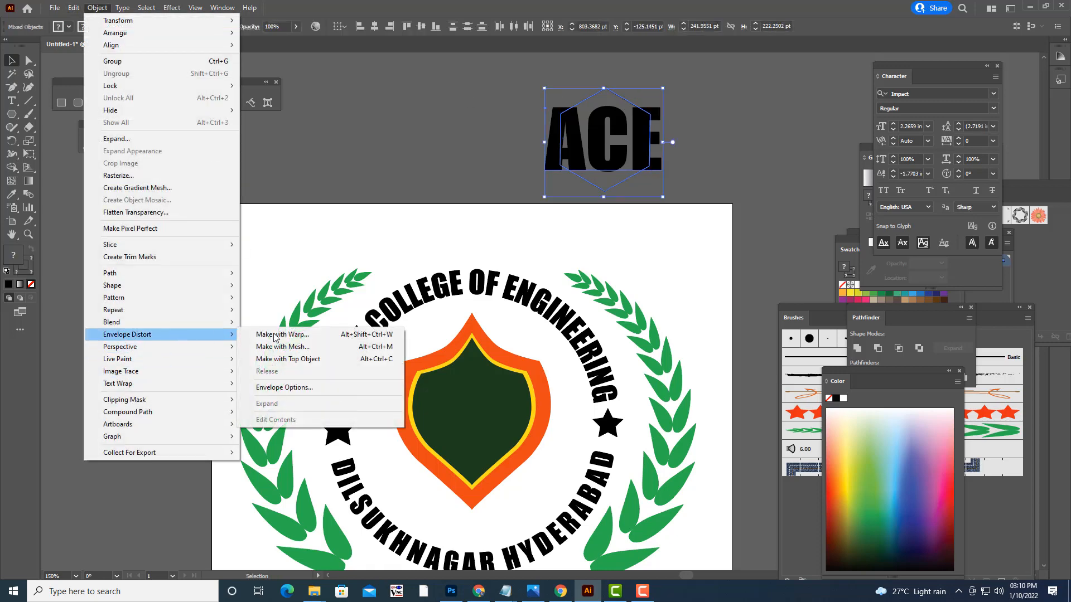
{"action": "left_click", "coordinate": [292, 359]}
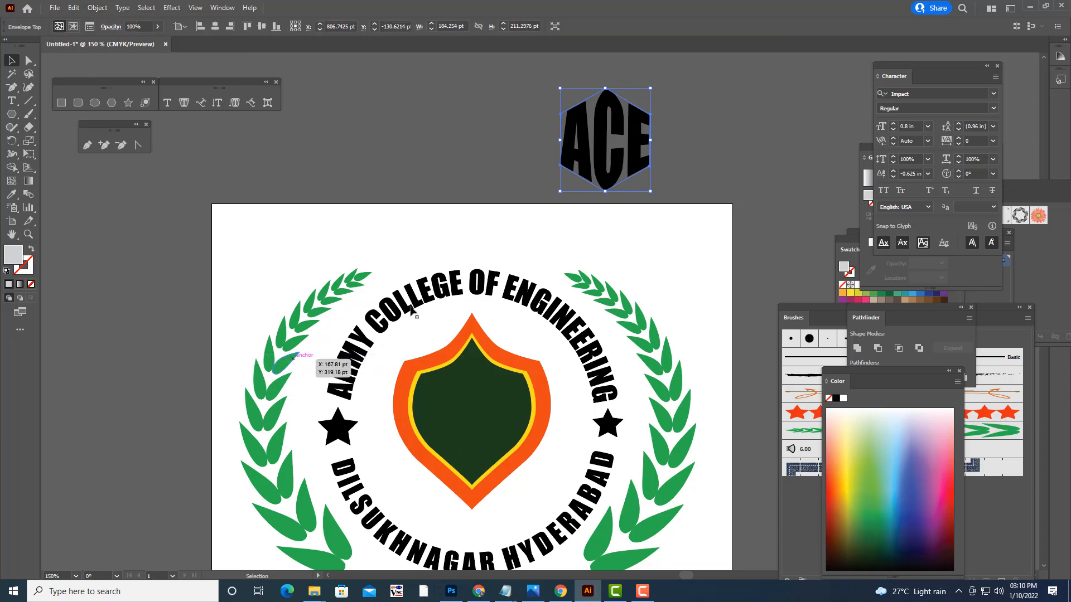
{"action": "left_click", "coordinate": [750, 130]}
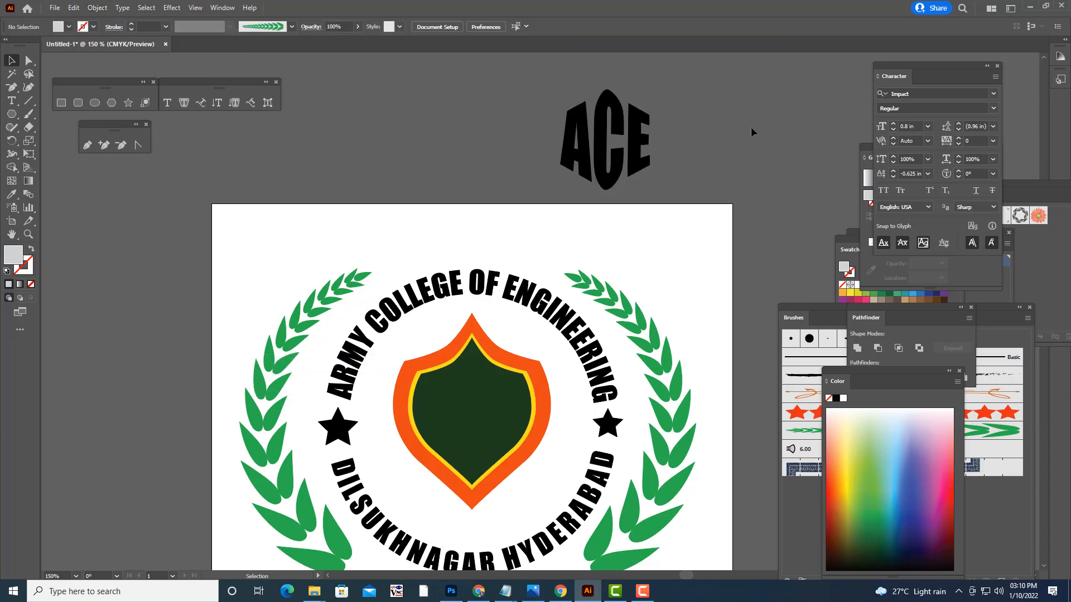
- Expand the enveloped ACE lettering into editable shapes
{"action": "left_click", "coordinate": [607, 153]}
{"action": "left_click", "coordinate": [97, 8]}
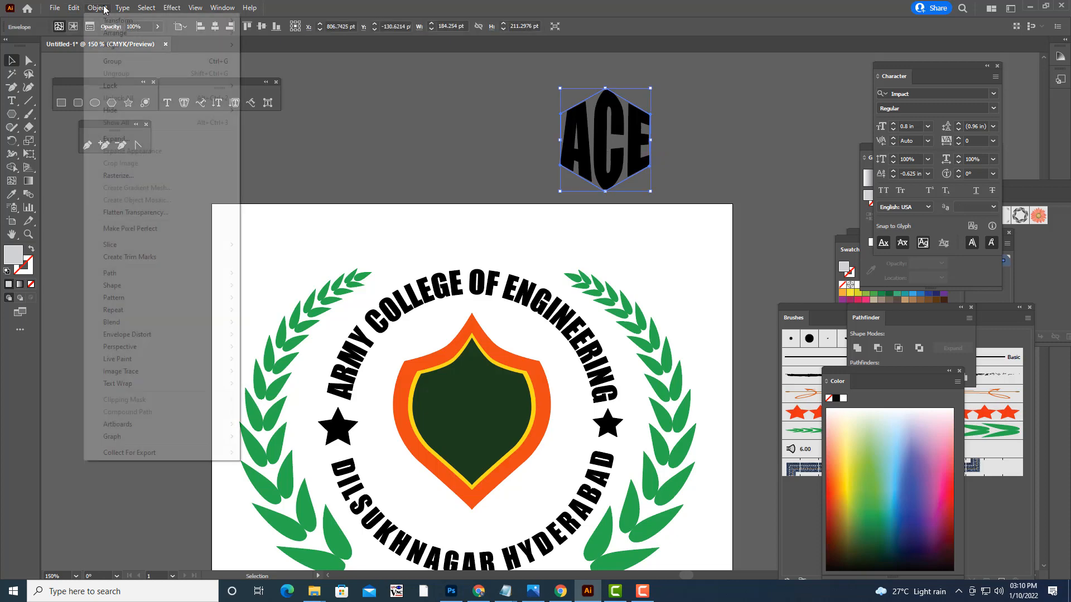
{"action": "left_click", "coordinate": [116, 138]}
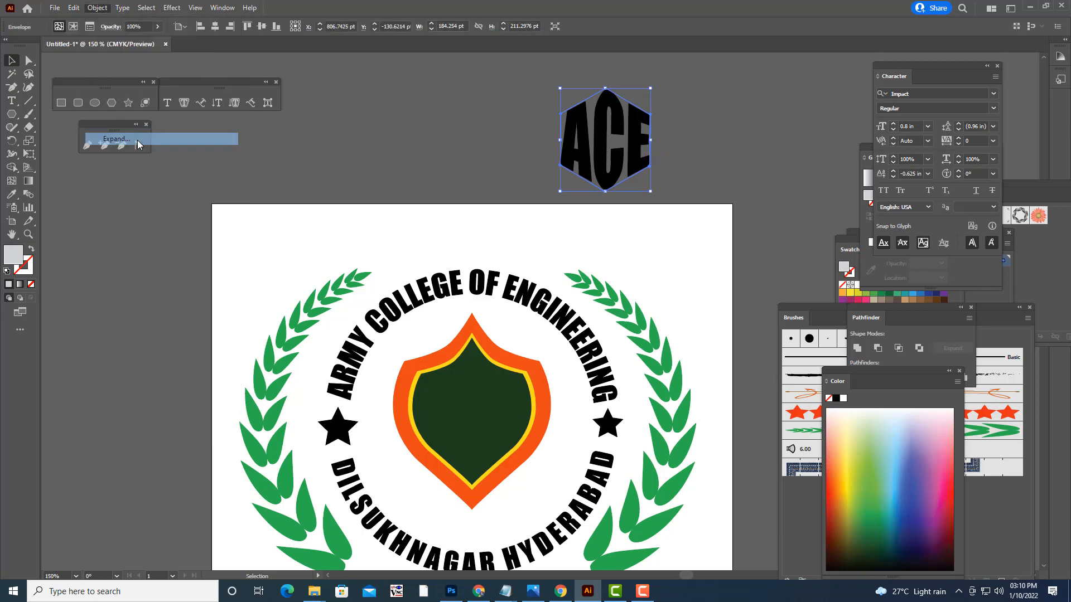
{"action": "left_click", "coordinate": [555, 182]}
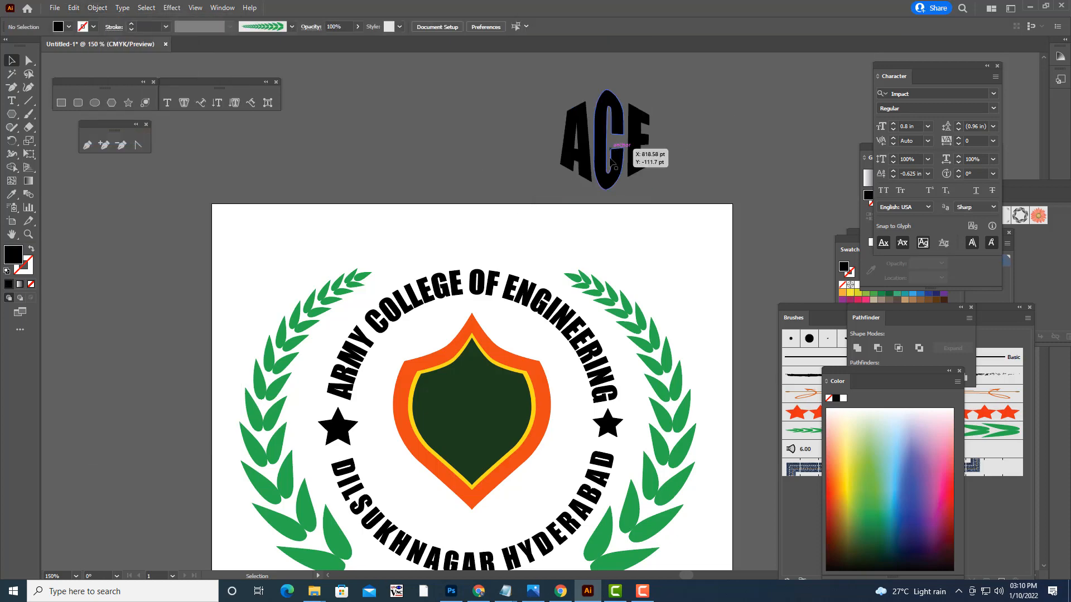
- Fill the ACE lettering with white and centre it inside the dark green shield
{"action": "left_click", "coordinate": [842, 399]}
{"action": "left_click_drag", "start_coordinate": [602, 166], "coordinate": [469, 429]}
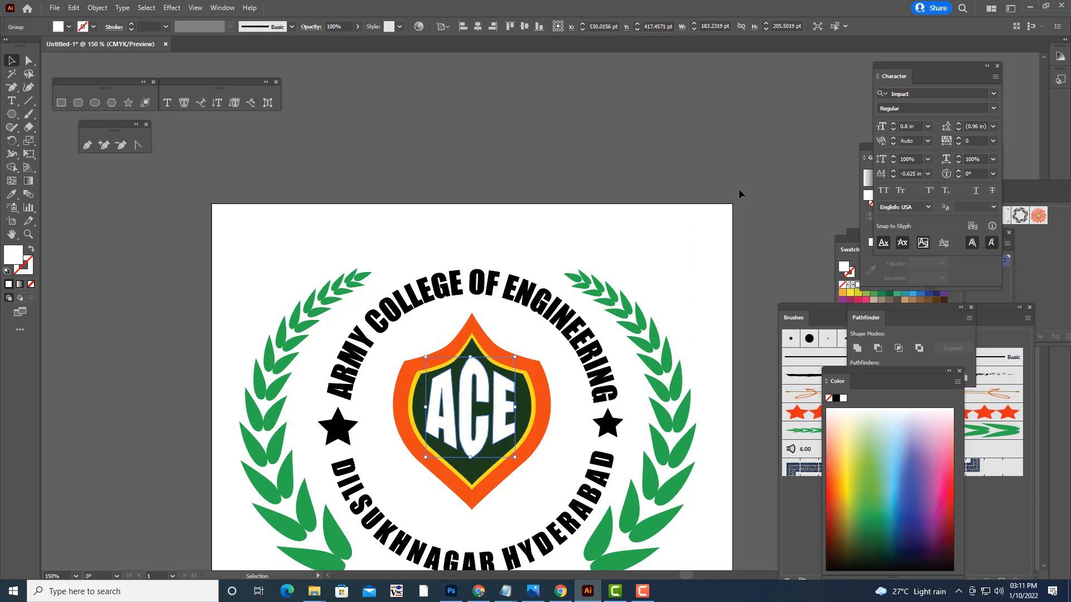
{"action": "key", "text": "Down"}
{"action": "key", "text": "Down"}
{"action": "key", "text": "Right"}
{"action": "key", "text": "Right"}
{"action": "key", "text": "Right"}
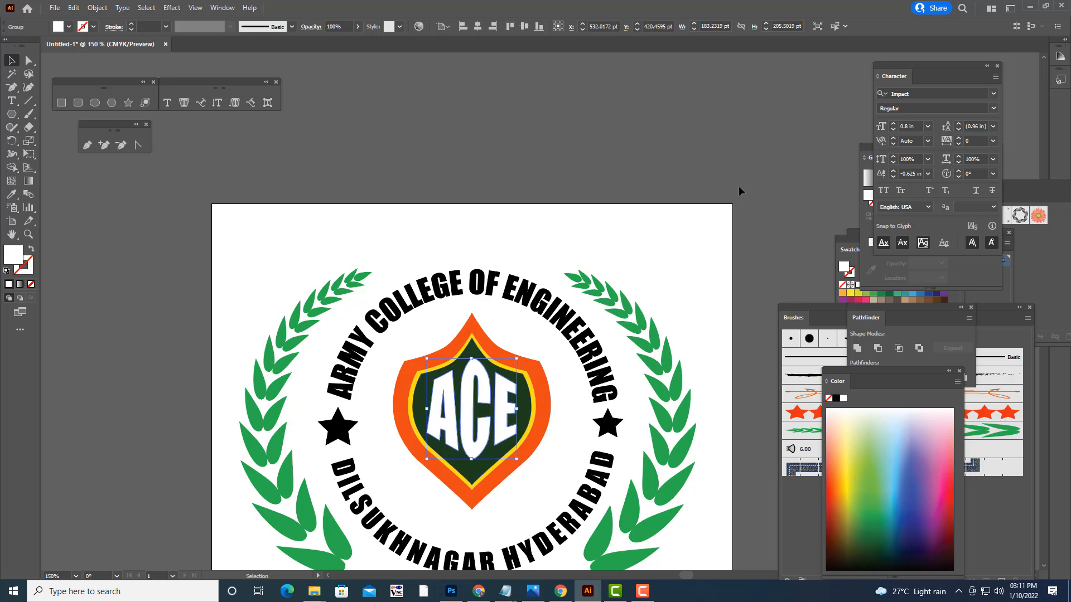
{"action": "key", "text": "Down"}
{"action": "key", "text": "Down"}
{"action": "key", "text": "Down"}
{"action": "key", "text": "Down"}
{"action": "key", "text": "Right"}
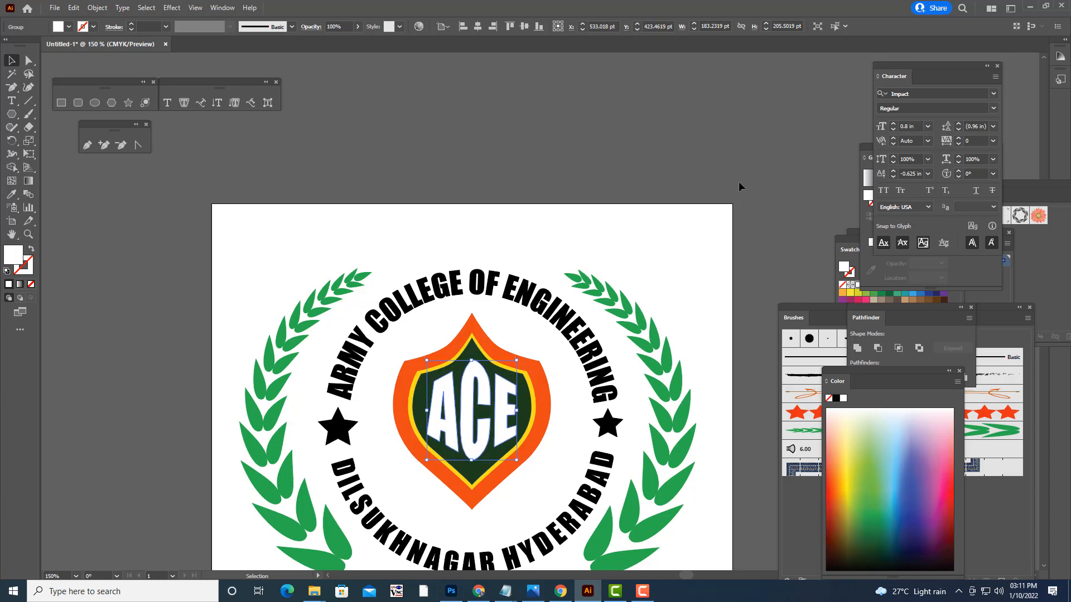
{"action": "left_click", "coordinate": [611, 134]}
- Draw a white circle about 328 pt in diameter across the artboard's right edge
{"action": "scroll", "coordinate": [663, 150], "scroll_direction": "down", "scroll_amount": 3}
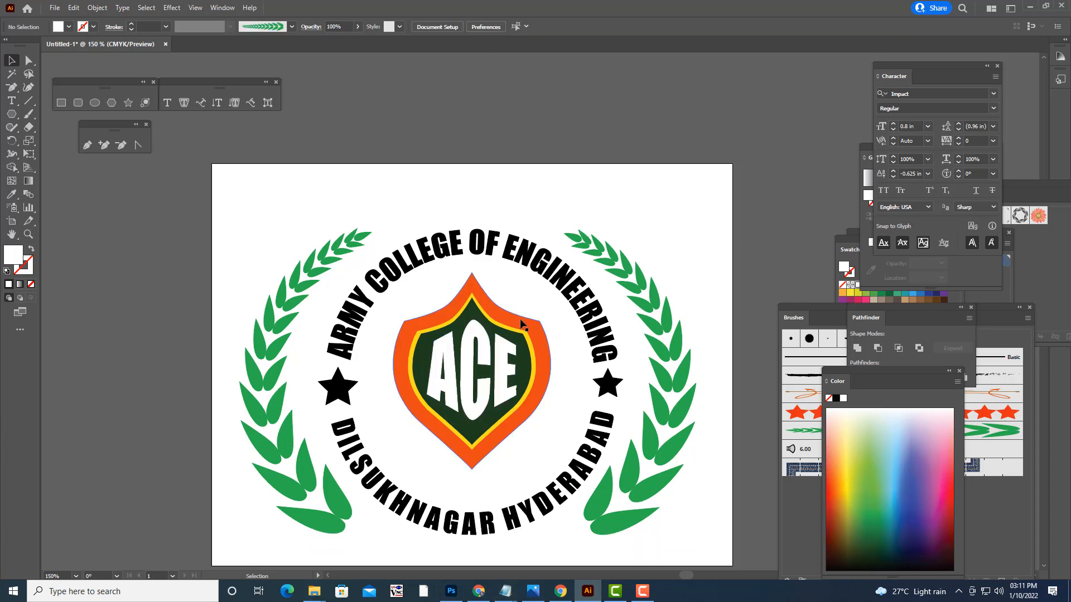
{"action": "scroll", "coordinate": [547, 175], "scroll_direction": "down", "scroll_amount": 2}
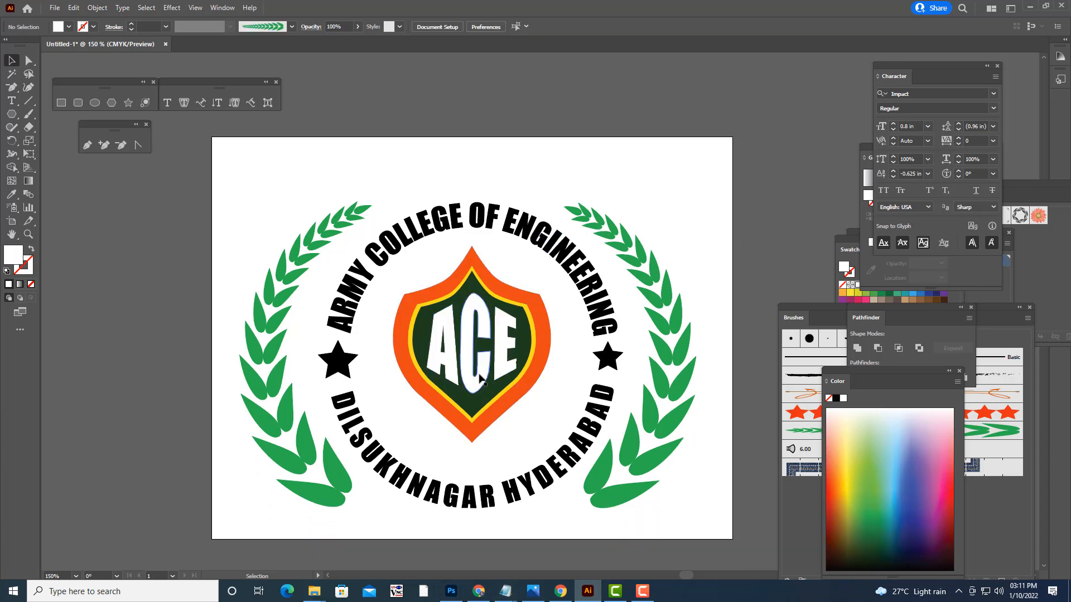
{"action": "left_click", "coordinate": [480, 375]}
{"action": "left_click", "coordinate": [559, 138]}
{"action": "left_click", "coordinate": [94, 103]}
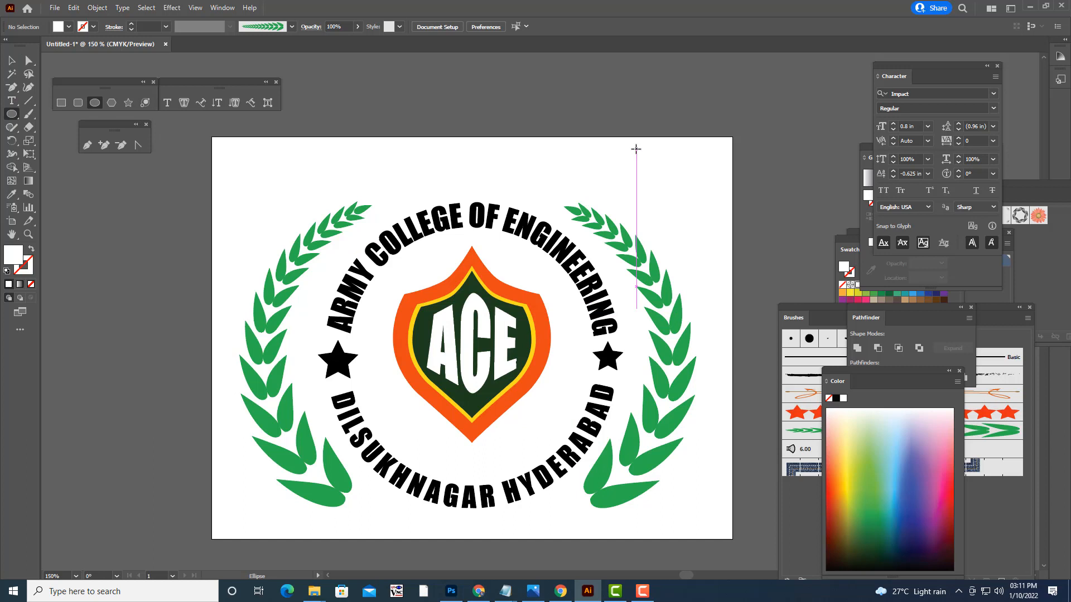
{"action": "left_click_drag", "start_coordinate": [675, 175], "coordinate": [834, 335]}
{"action": "key", "text": "v"}
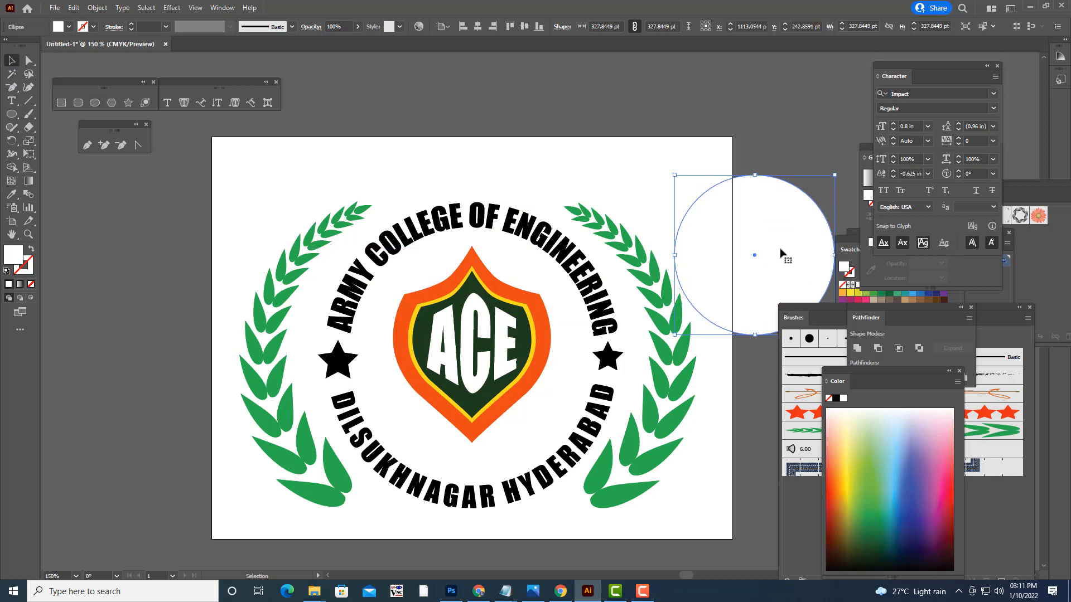
- Centre the white circle over the shield and enlarge it to about 454 pt in diameter
{"action": "left_click_drag", "start_coordinate": [781, 252], "coordinate": [510, 337]}
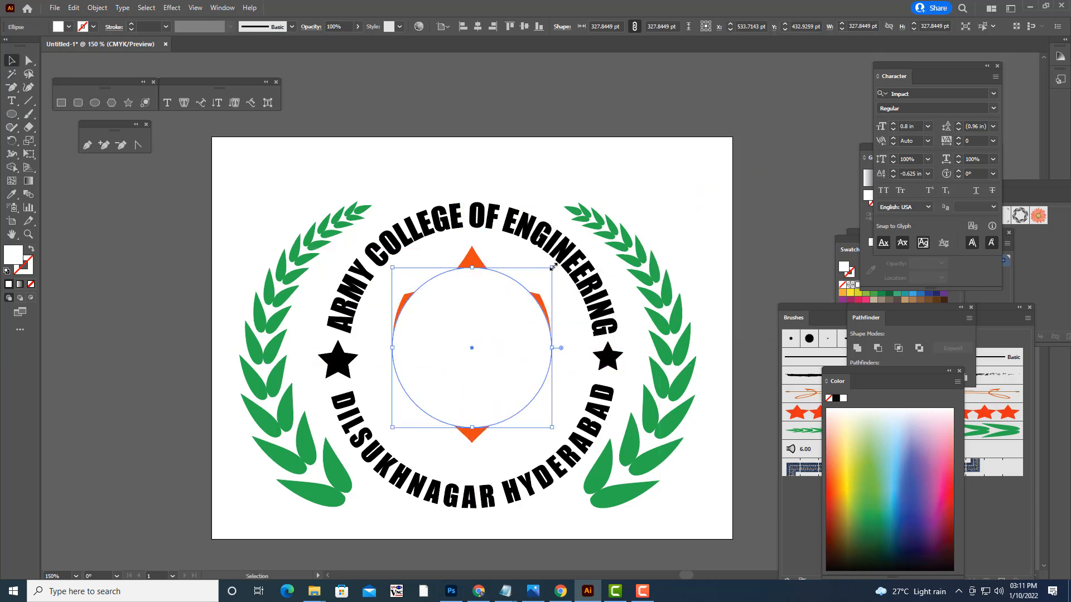
{"action": "left_click_drag", "start_coordinate": [552, 268], "coordinate": [574, 252]}
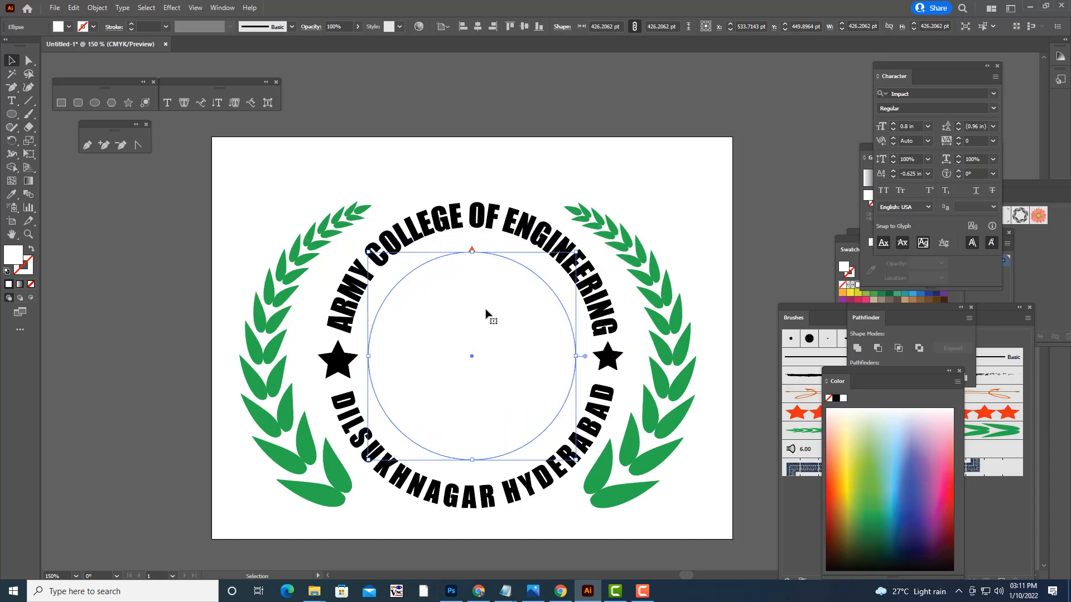
{"action": "left_click_drag", "start_coordinate": [583, 246], "coordinate": [595, 234]}
{"action": "left_click_drag", "start_coordinate": [520, 315], "coordinate": [521, 310]}
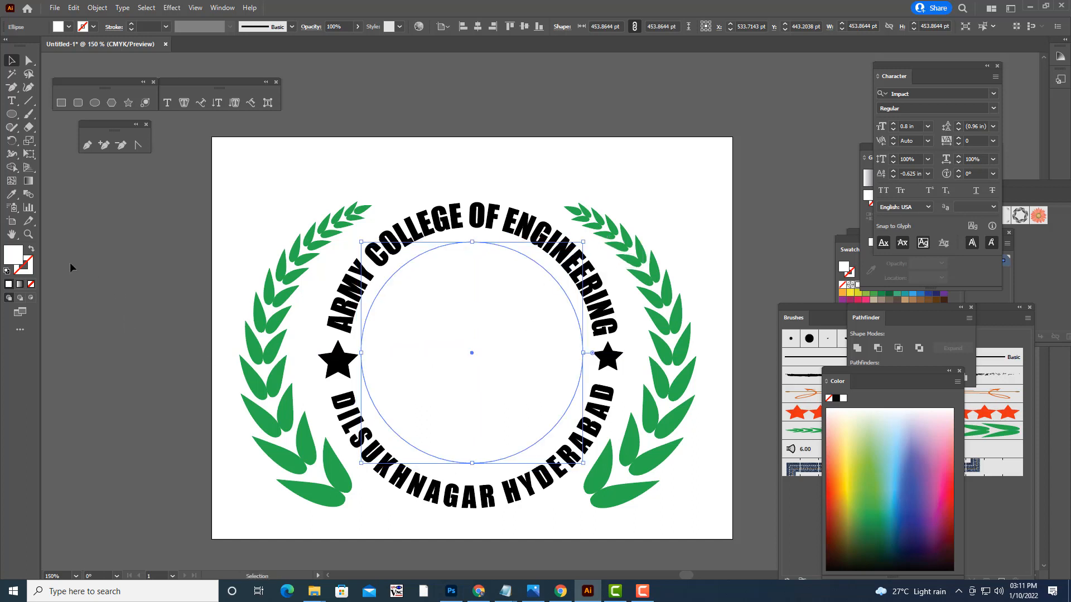
- Give the circle over the shield a dark red stroke with hex colour 510202 and remove its white fill
{"action": "double_click", "coordinate": [31, 269]}
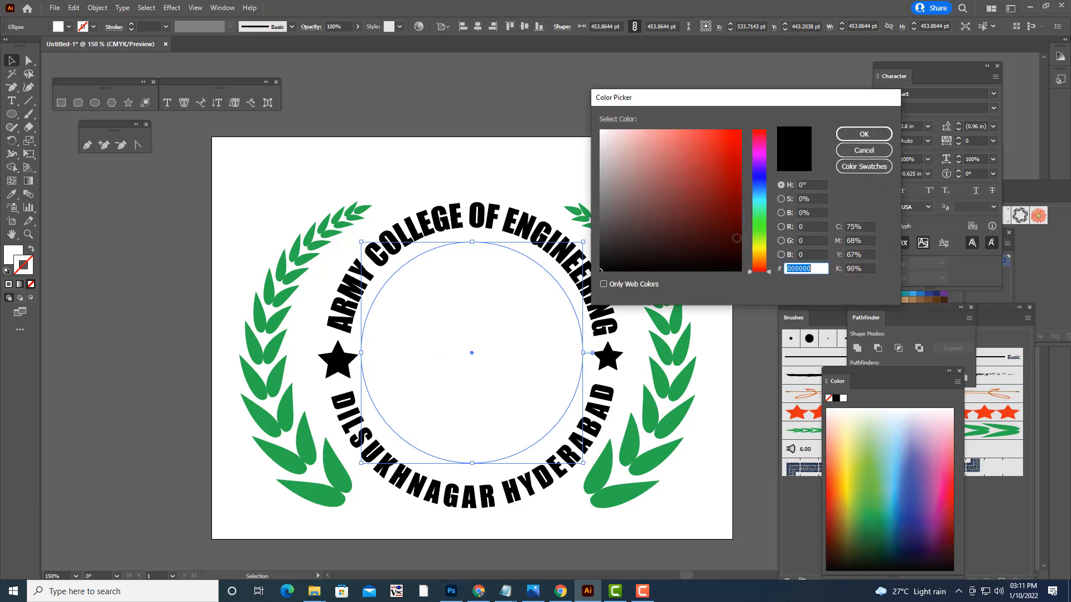
{"action": "type", "text": "510202"}
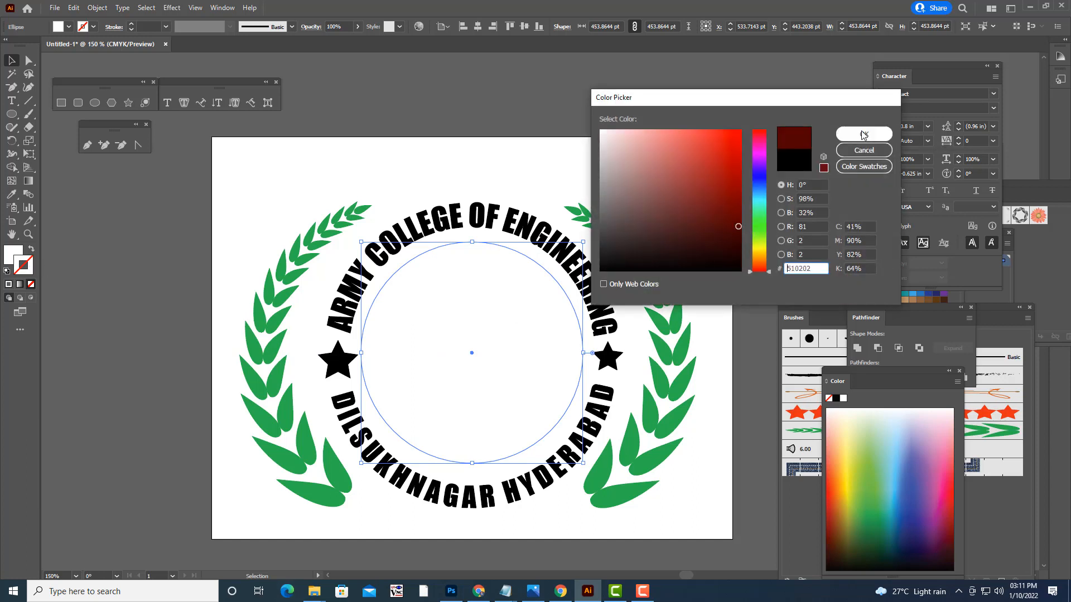
{"action": "key", "text": "Return"}
{"action": "left_click", "coordinate": [19, 258]}
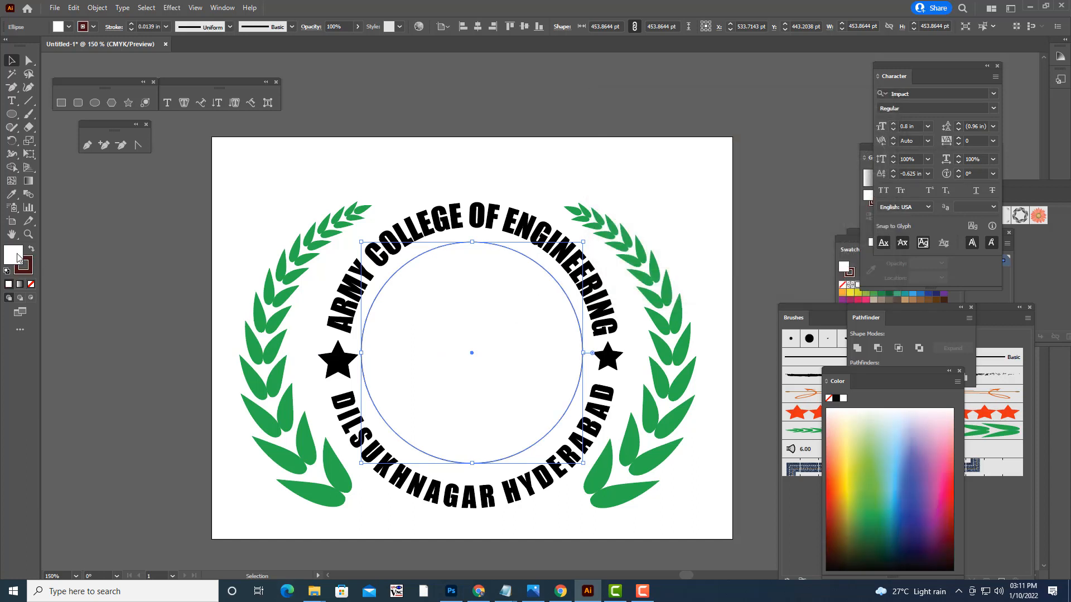
{"action": "left_click", "coordinate": [31, 285]}
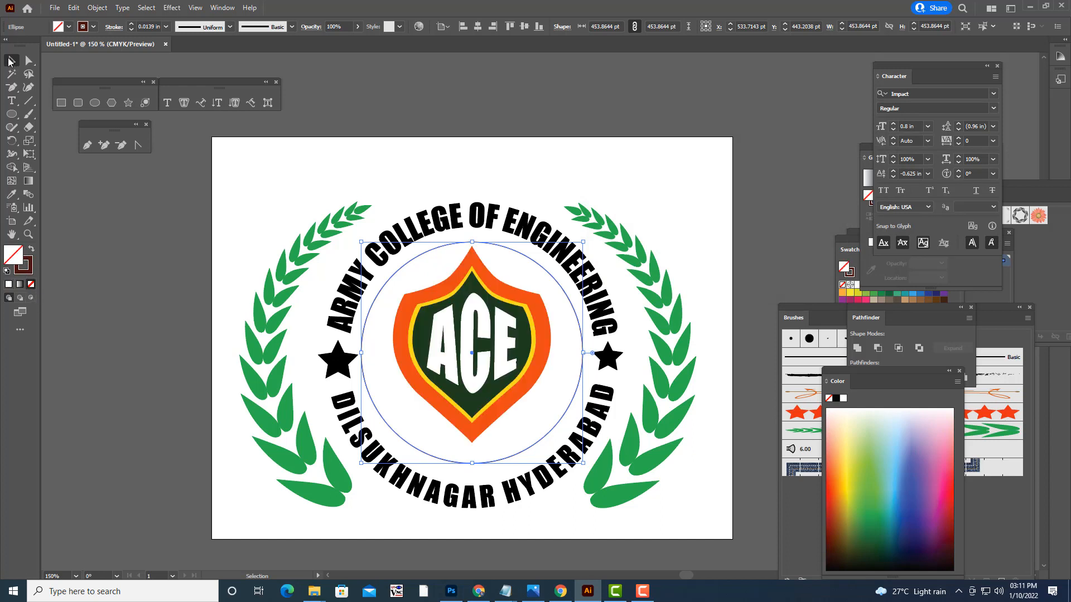
{"action": "left_click", "coordinate": [634, 113]}
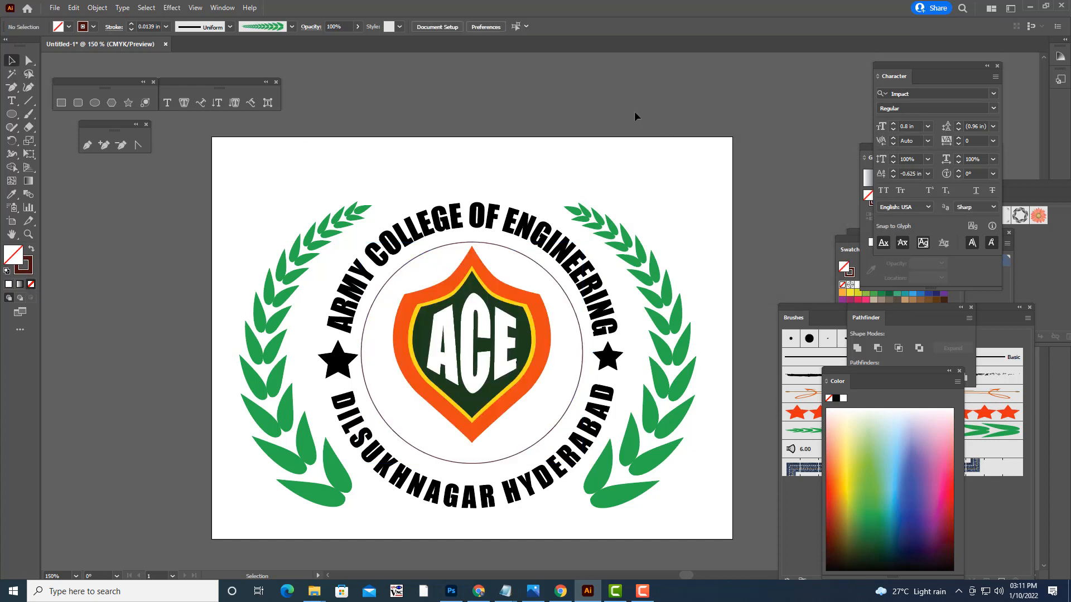
- Duplicate the dark red circle in place and enlarge the copy from its centre to about 474 pt in diameter
{"action": "left_click", "coordinate": [554, 276]}
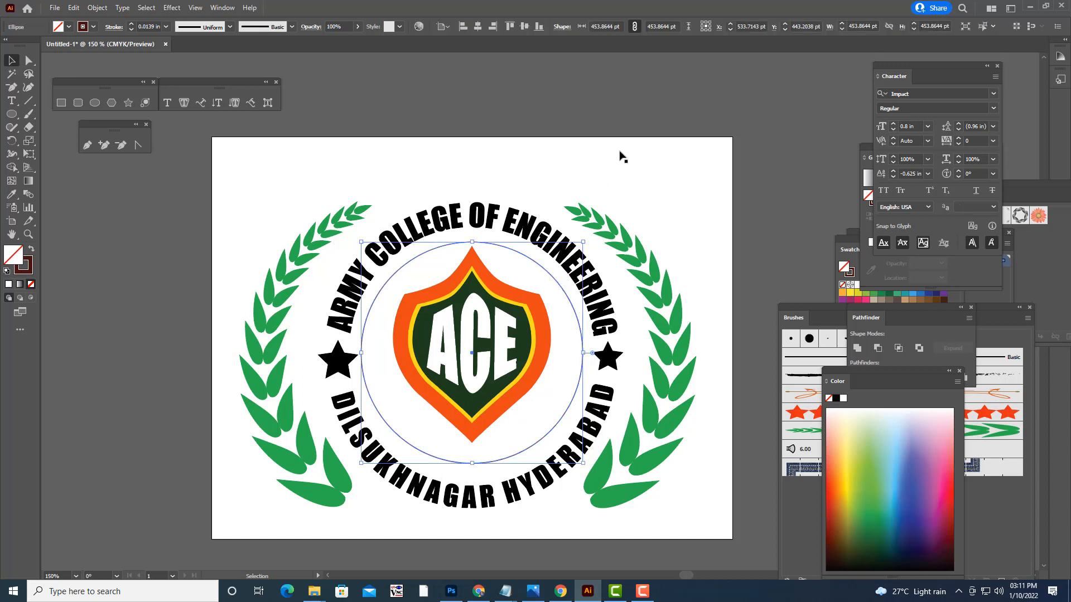
{"action": "key", "text": "ctrl+c"}
{"action": "key", "text": "v"}
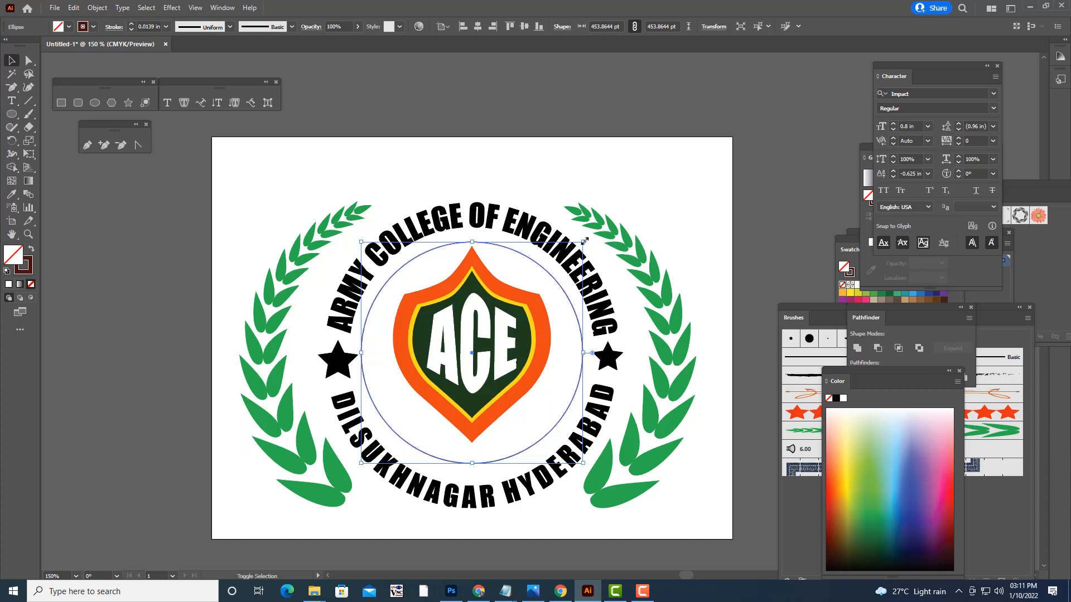
{"action": "left_click_drag", "start_coordinate": [584, 241], "coordinate": [588, 238]}
{"action": "left_click", "coordinate": [595, 108]}
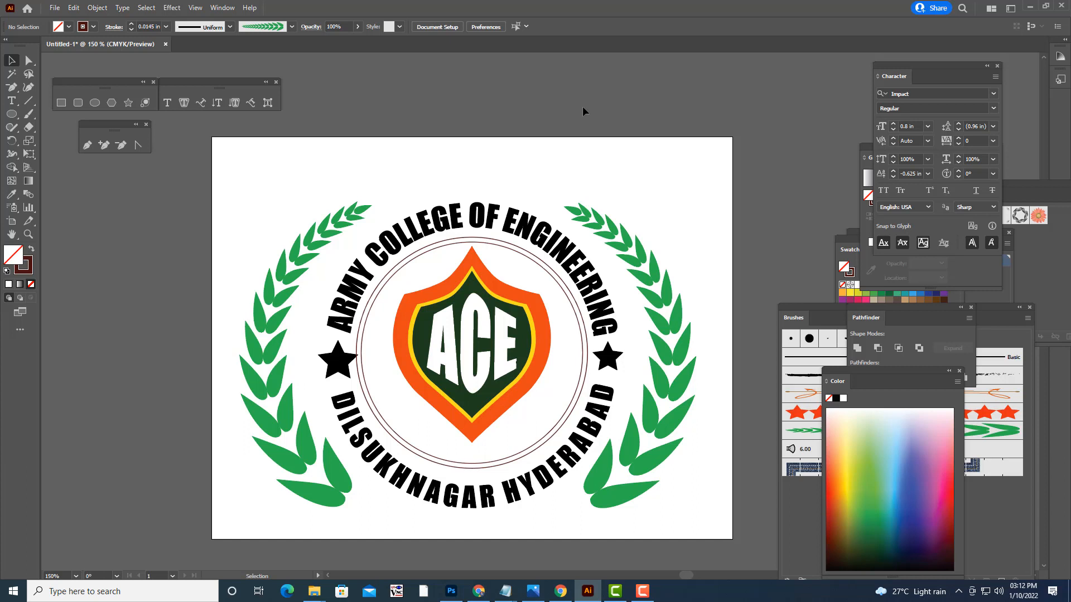
- Shrink the left star to match the right star and line it up in the gap between the curved texts
{"action": "left_click", "coordinate": [615, 358]}
{"action": "left_click", "coordinate": [337, 364]}
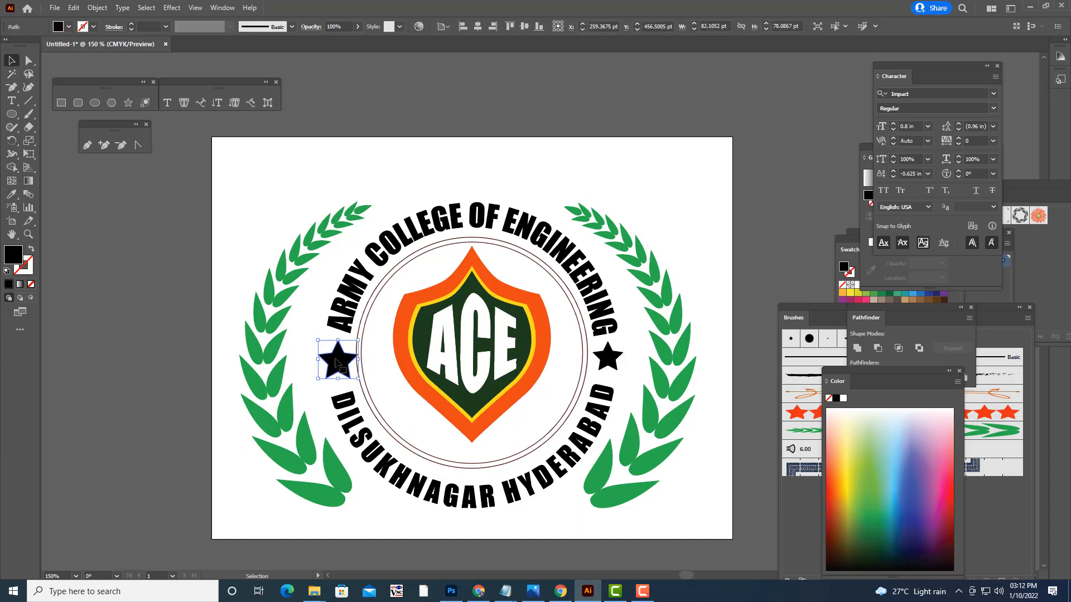
{"action": "mouse_move", "coordinate": [336, 364]}
{"action": "left_mouse_down"}
{"action": "mouse_move", "coordinate": [563, 395]}
{"action": "mouse_move", "coordinate": [725, 386]}
{"action": "mouse_move", "coordinate": [612, 363]}
{"action": "mouse_move", "coordinate": [341, 363]}
{"action": "left_mouse_up"}
{"action": "left_click", "coordinate": [597, 111]}
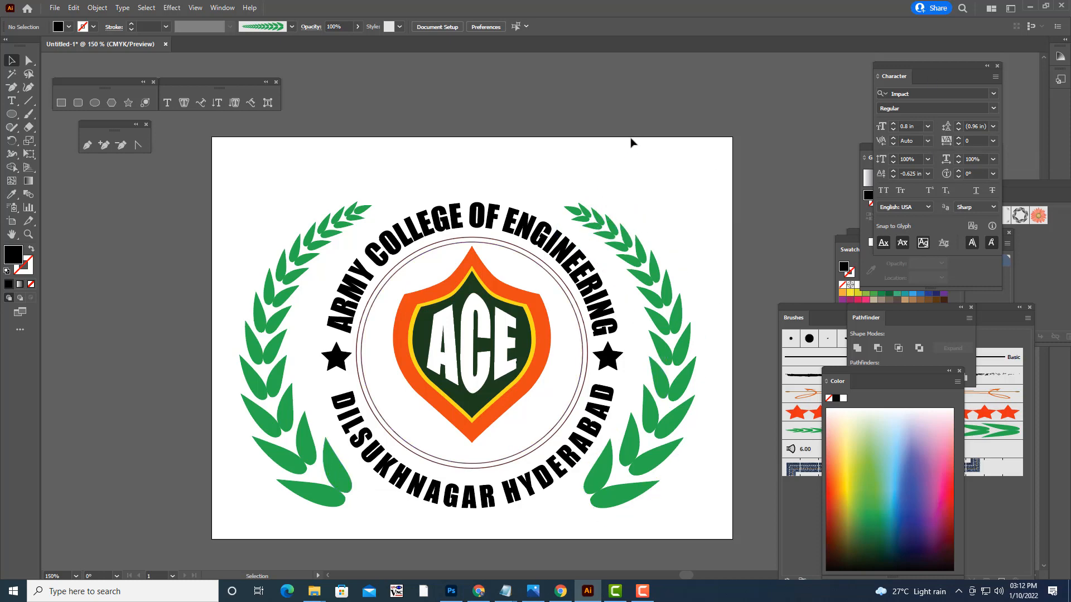
- Copy the 474 pt circle, enlarge it to about 658 pt around the curved lettering and nudge it slightly down
{"action": "key", "text": "ctrl+minus"}
{"action": "key", "text": "ctrl+minus"}
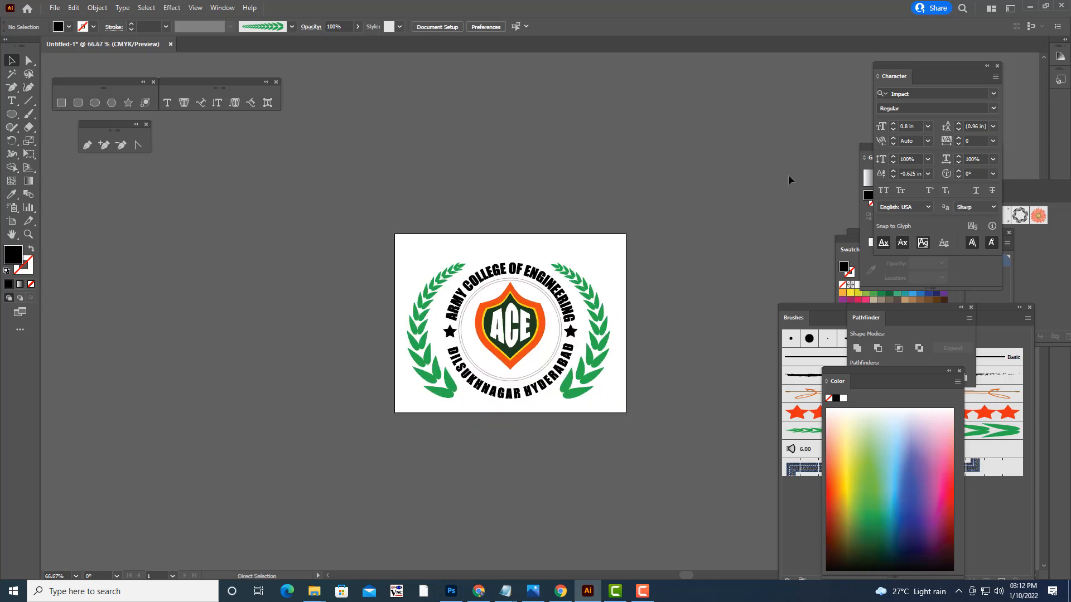
{"action": "key", "text": "ctrl+plus"}
{"action": "key", "text": "ctrl+plus"}
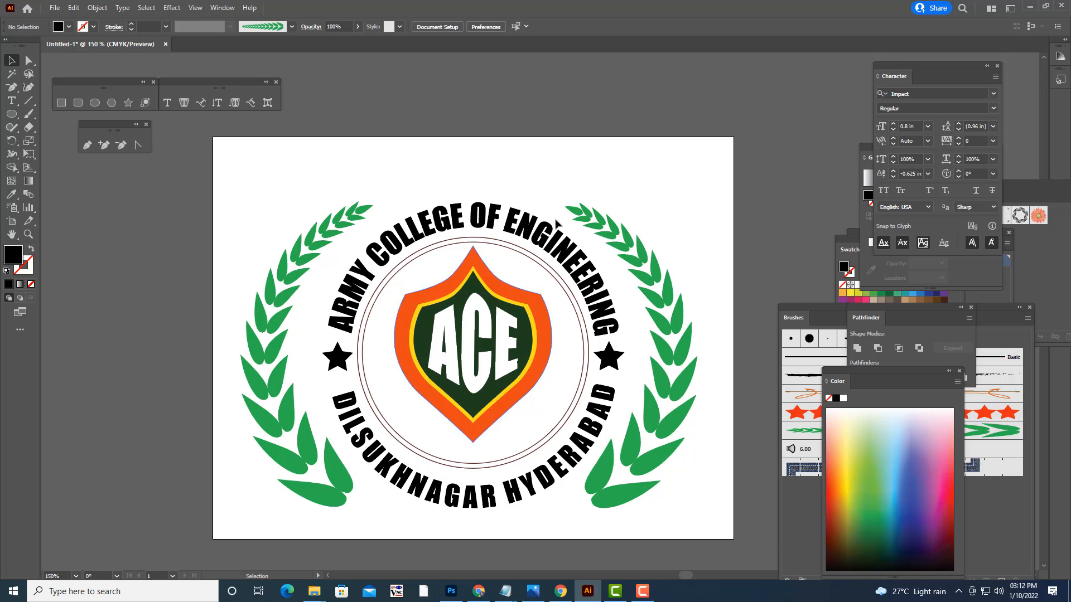
{"action": "left_click", "coordinate": [552, 268]}
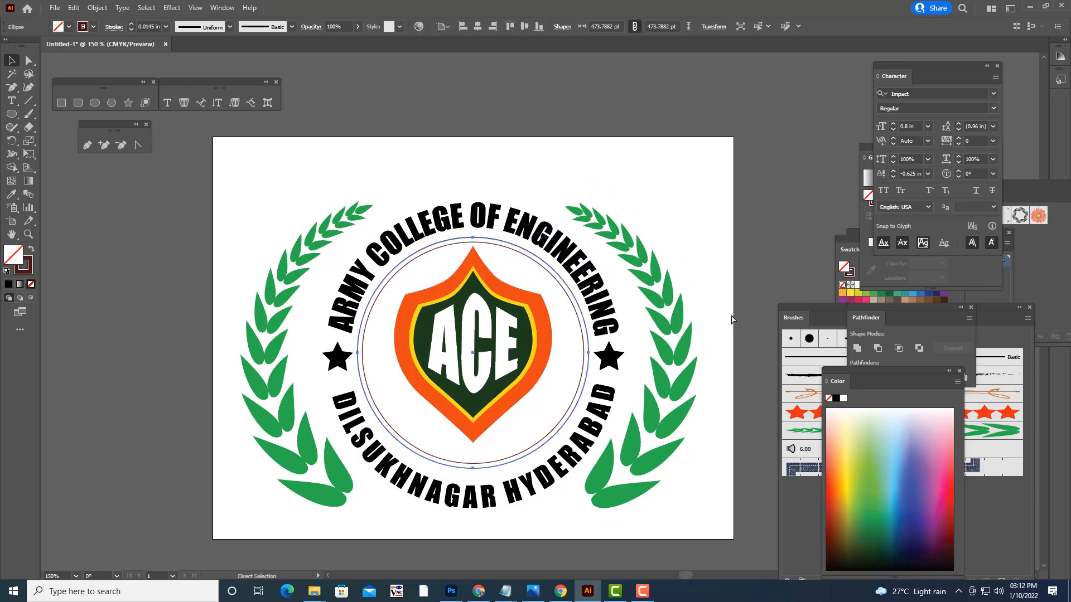
{"action": "key", "text": "v"}
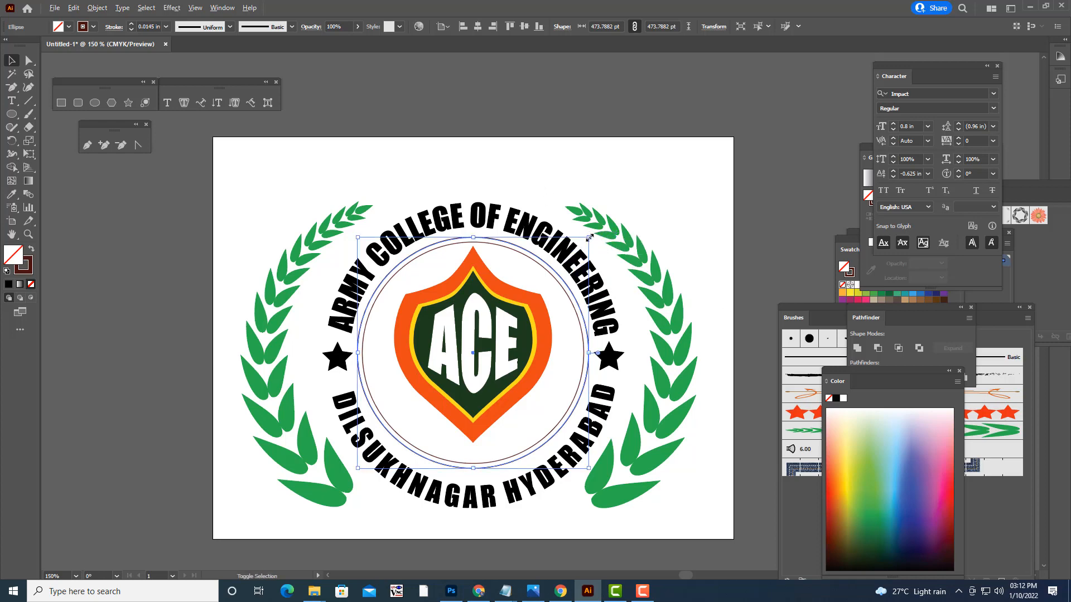
{"action": "left_click_drag", "start_coordinate": [589, 238], "coordinate": [634, 173]}
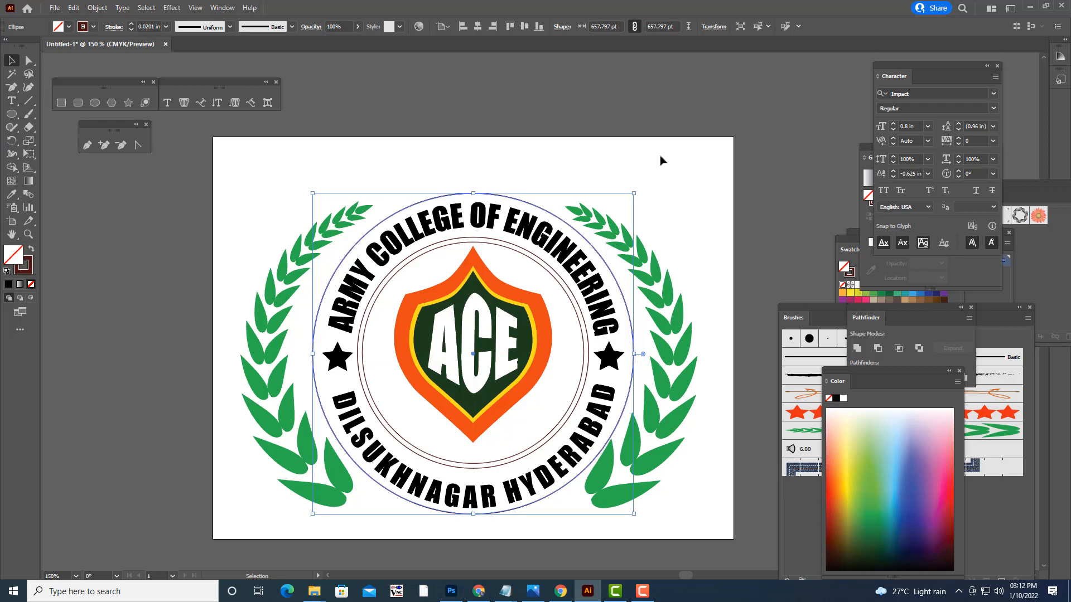
{"action": "key", "text": "Down"}
{"action": "key", "text": "Down"}
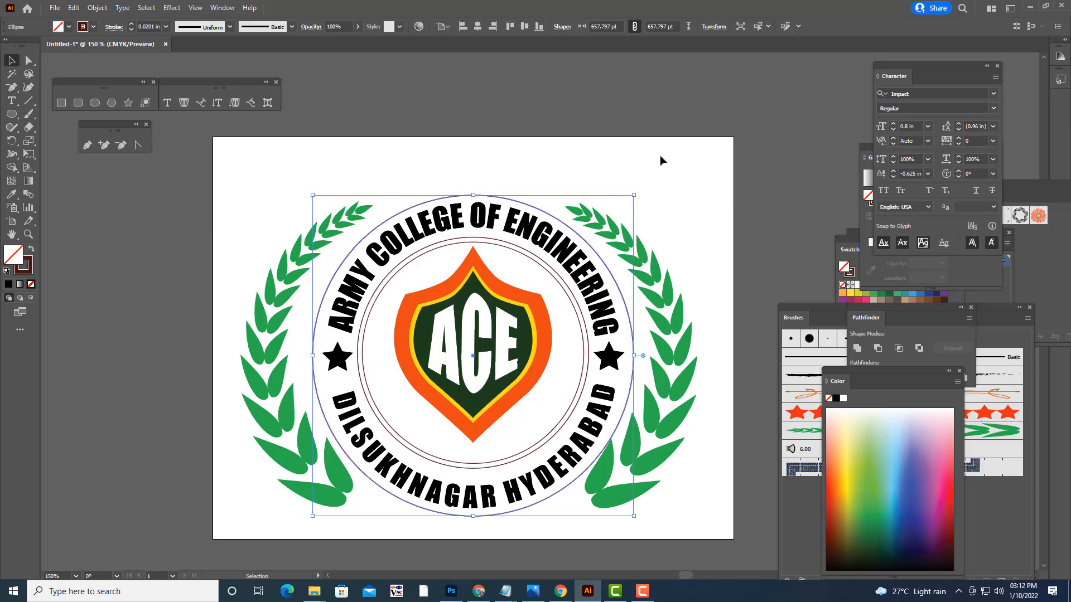
{"action": "left_click", "coordinate": [659, 157]}
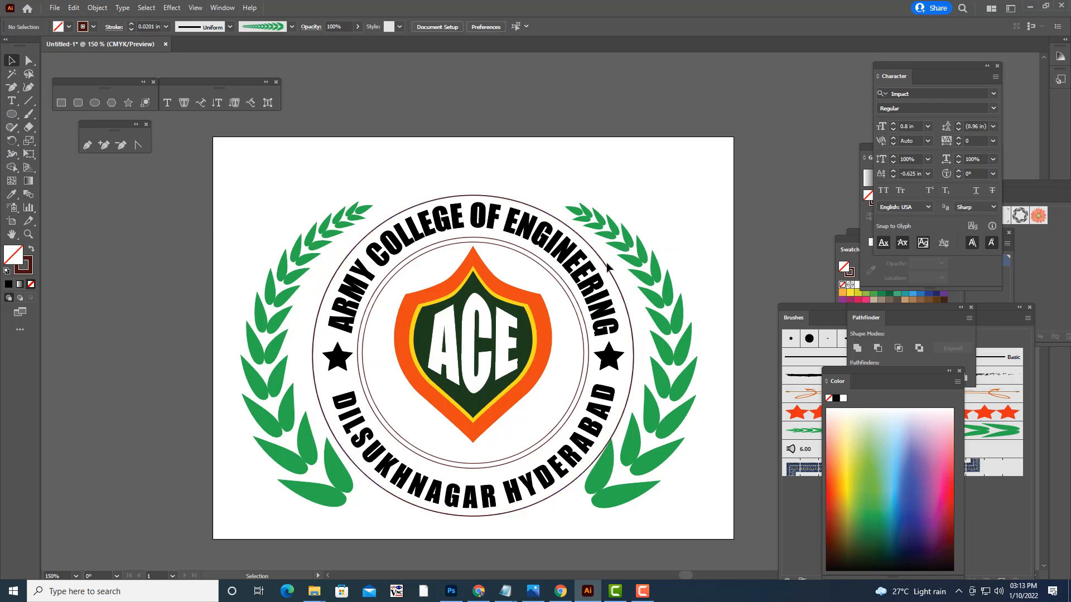
- Add a slightly larger concentric copy of the 658 pt circle to form a double outer ring
{"action": "left_click", "coordinate": [605, 264]}
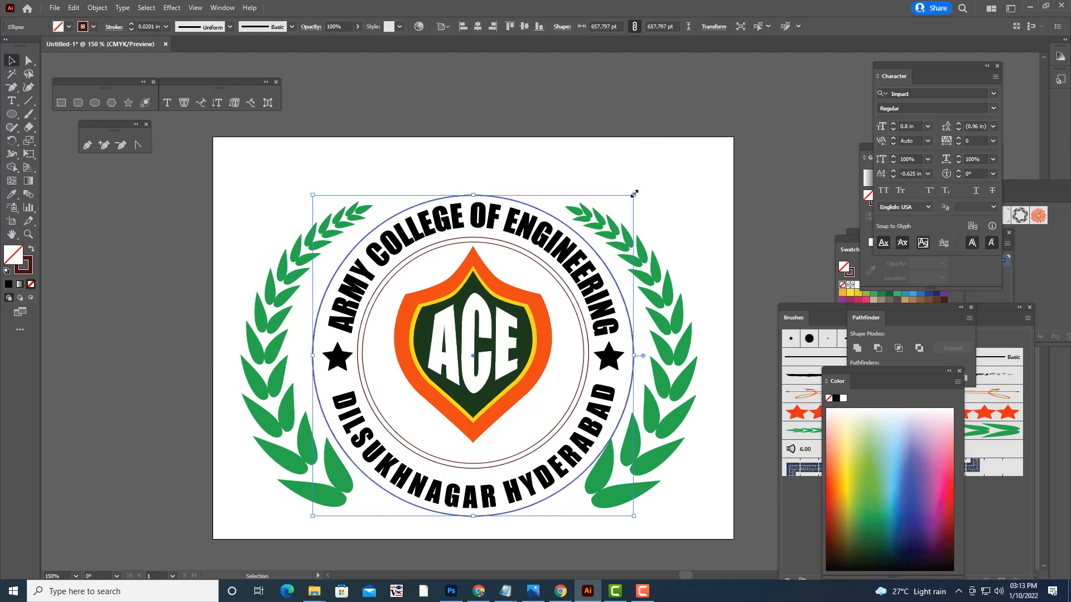
{"action": "left_click_drag", "start_coordinate": [634, 194], "coordinate": [637, 192]}
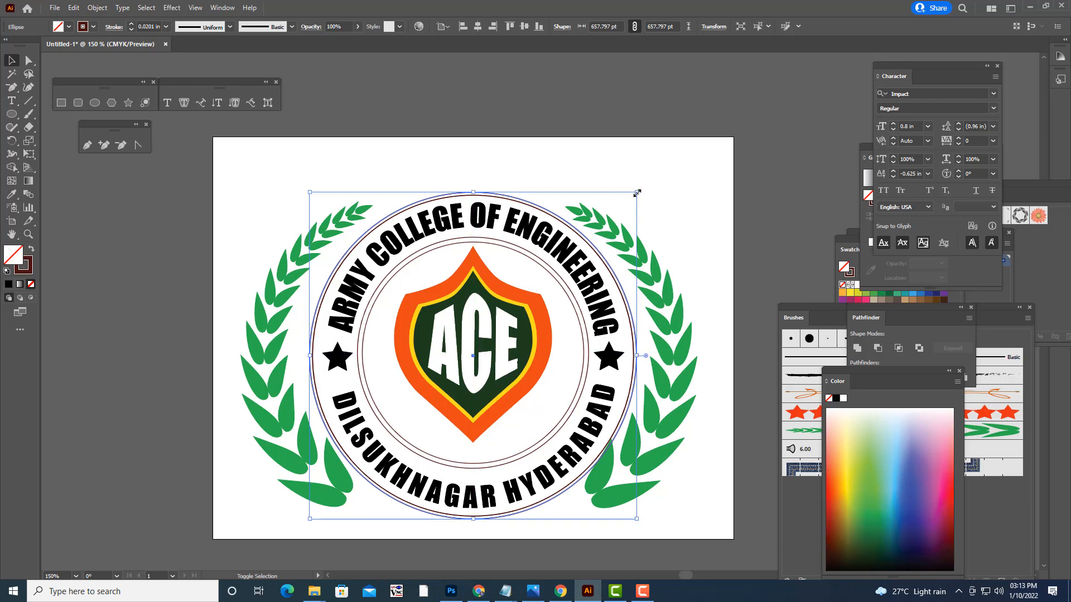
{"action": "left_click", "coordinate": [663, 141]}
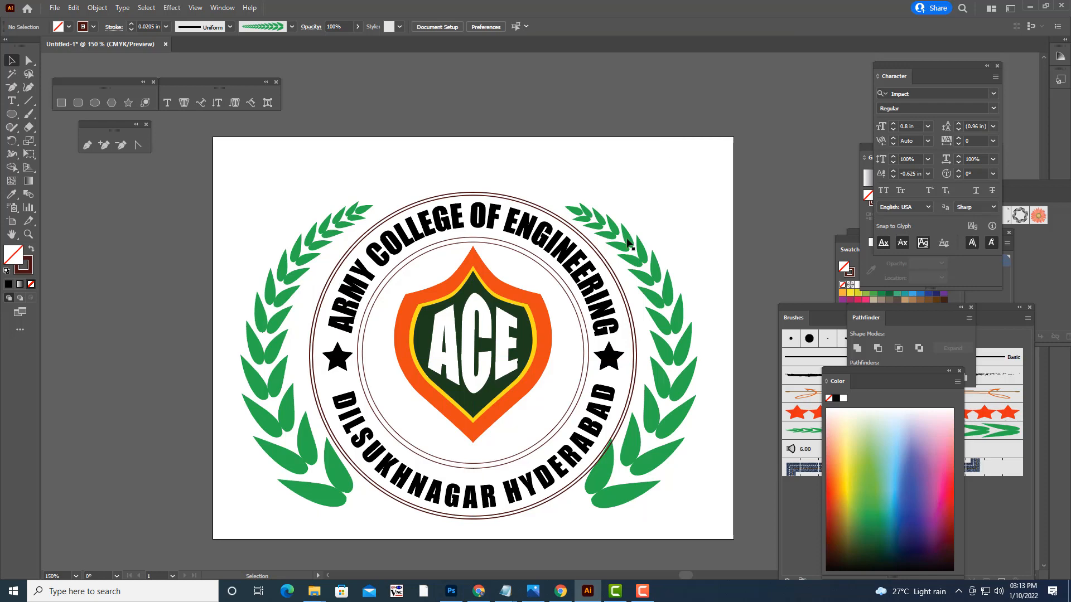
- Shift the right laurel branch slightly outward from the outer ring and lower the left branch a little
{"action": "left_click", "coordinate": [643, 460]}
{"action": "left_click_drag", "start_coordinate": [644, 460], "coordinate": [650, 460]}
{"action": "left_click", "coordinate": [337, 467]}
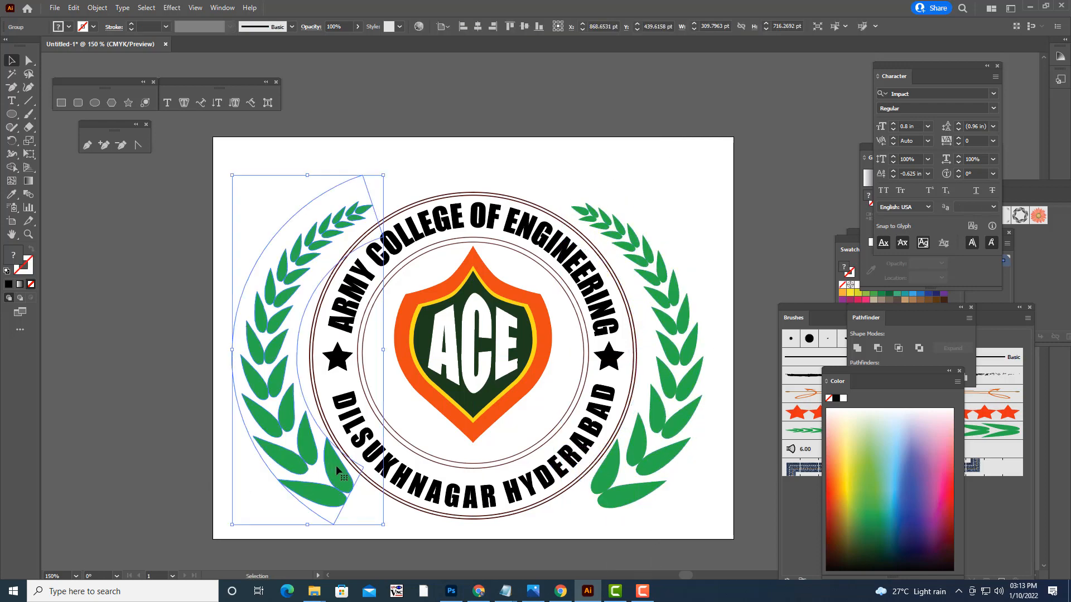
{"action": "left_click_drag", "start_coordinate": [337, 467], "coordinate": [336, 468]}
{"action": "left_click", "coordinate": [602, 170]}
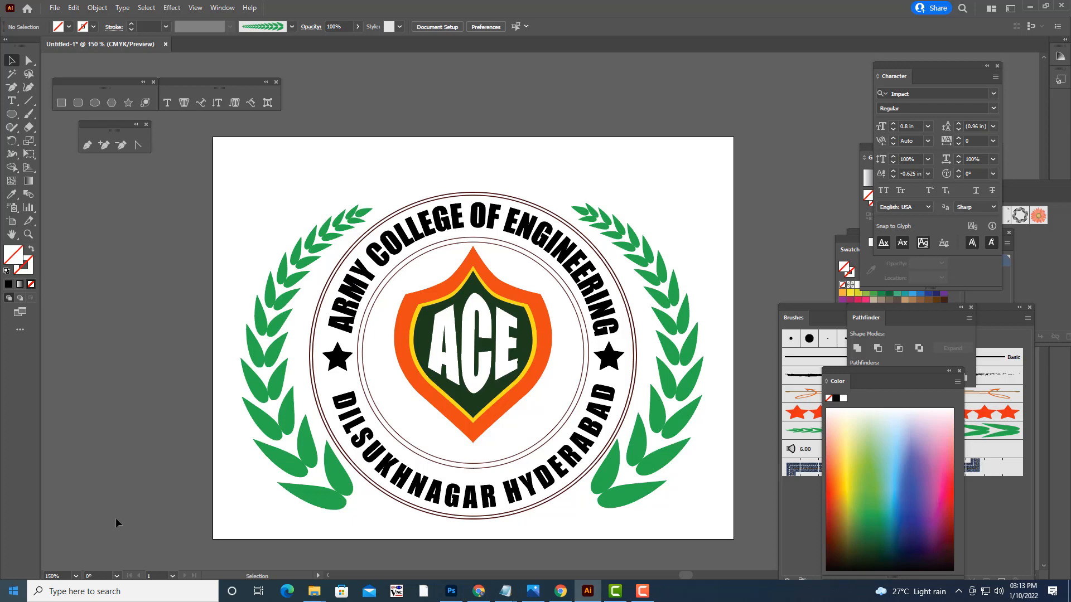
- Select the shield together with its ACE lettering and scale both down proportionally about their centre
{"action": "left_click", "coordinate": [469, 352]}
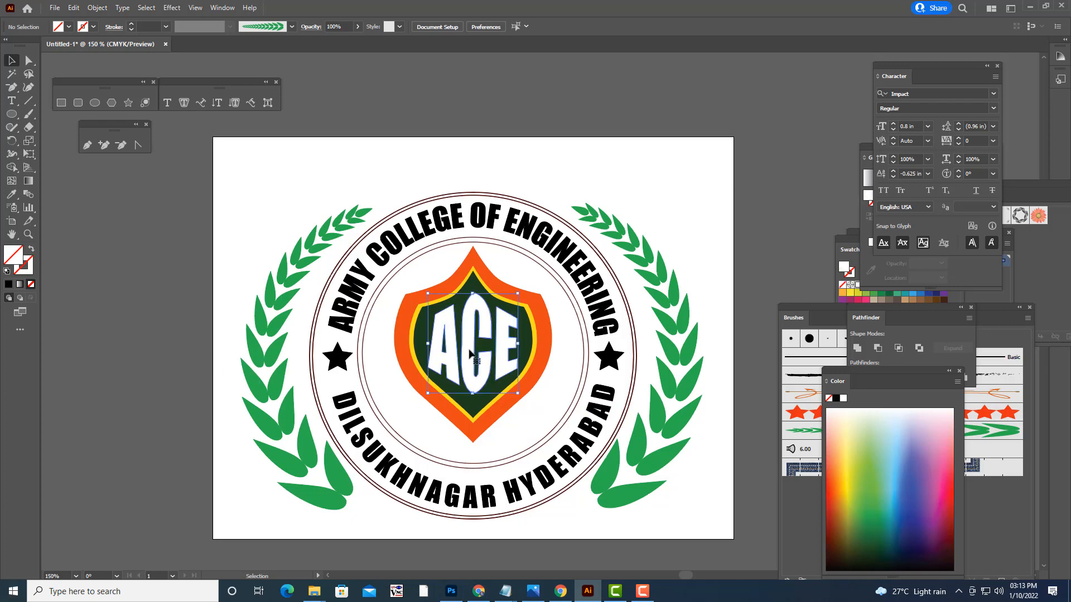
{"action": "left_click", "coordinate": [526, 307]}
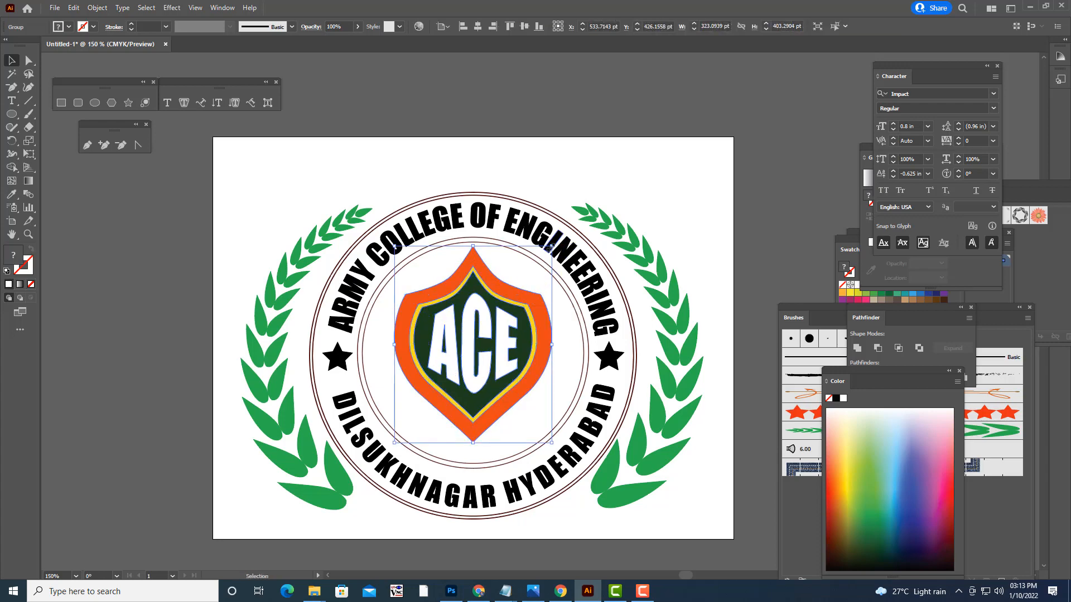
{"action": "left_click_drag", "start_coordinate": [551, 247], "coordinate": [522, 285]}
{"action": "left_click", "coordinate": [548, 290]}
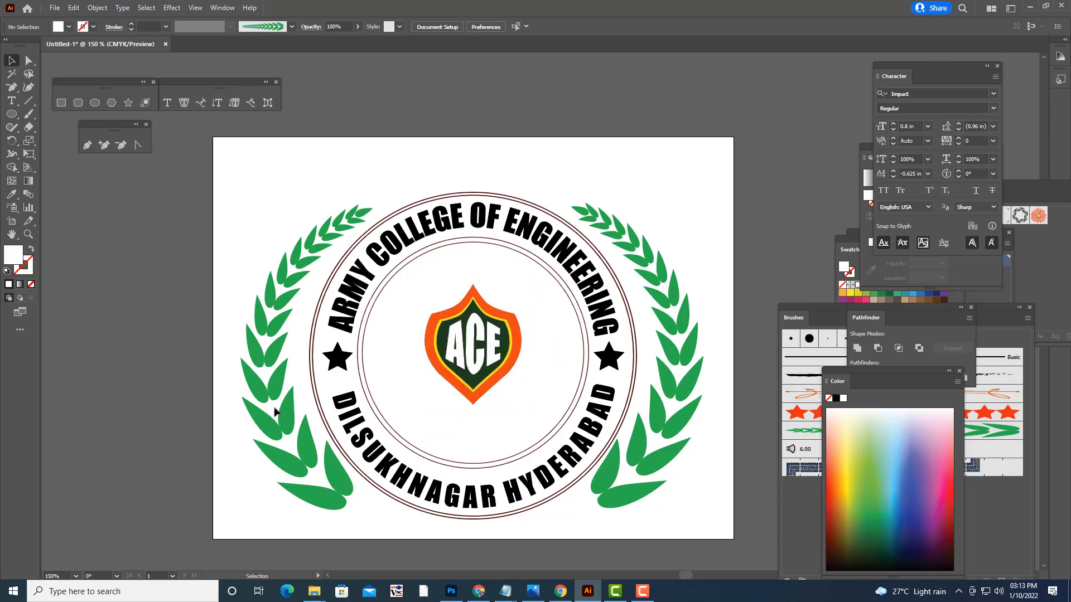
- Shrink the left laurel branch to about 186 × 430 pt, place it inside the inner ring left of the shield, and delete the right branch
{"action": "left_click", "coordinate": [287, 429]}
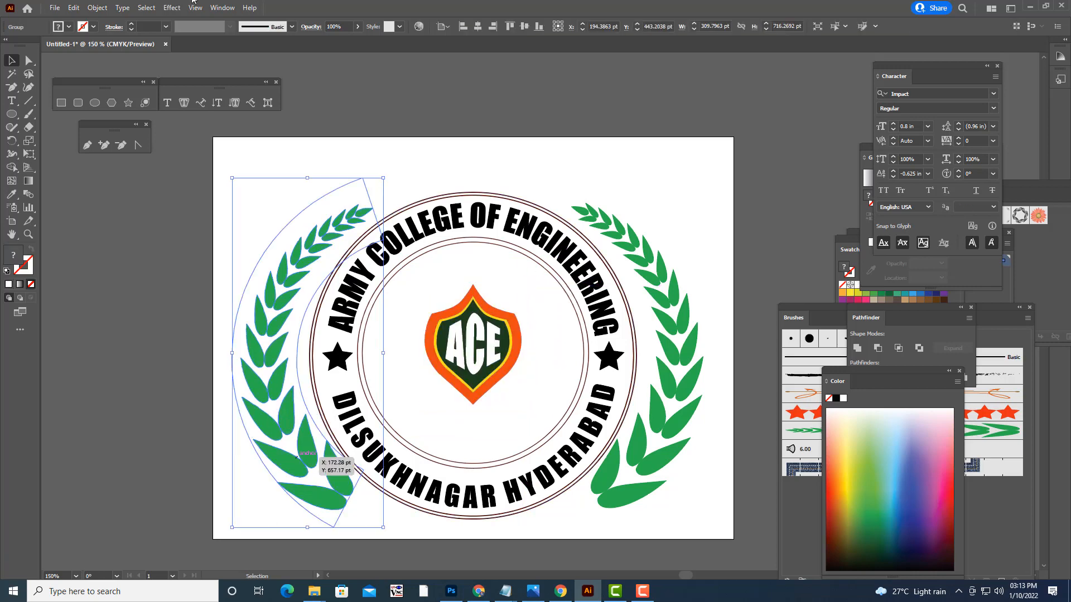
{"action": "left_click_drag", "start_coordinate": [384, 177], "coordinate": [352, 248]}
{"action": "left_click_drag", "start_coordinate": [312, 281], "coordinate": [425, 277]}
{"action": "left_click_drag", "start_coordinate": [431, 430], "coordinate": [437, 423]}
{"action": "left_click", "coordinate": [692, 359]}
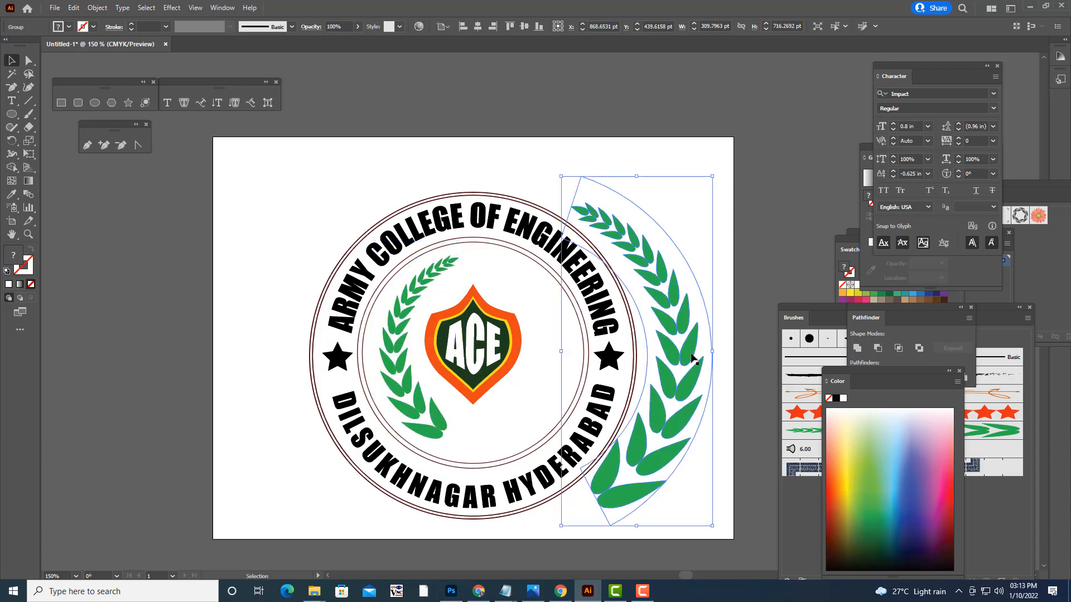
{"action": "key", "text": "Delete"}
- Enlarge the shield with its ACE lettering to about 239 × 298 pt and move it slightly down inside the inner ring
{"action": "left_click", "coordinate": [473, 383]}
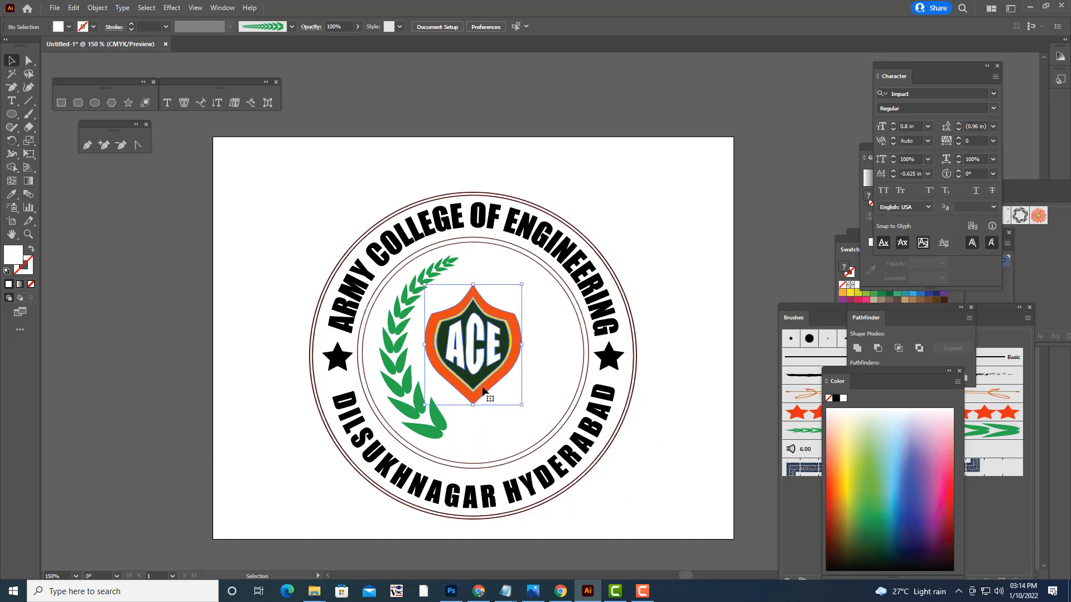
{"action": "mouse_move", "coordinate": [521, 404]}
{"action": "left_mouse_down"}
{"action": "mouse_move", "coordinate": [544, 424]}
{"action": "mouse_move", "coordinate": [533, 418]}
{"action": "left_mouse_up"}
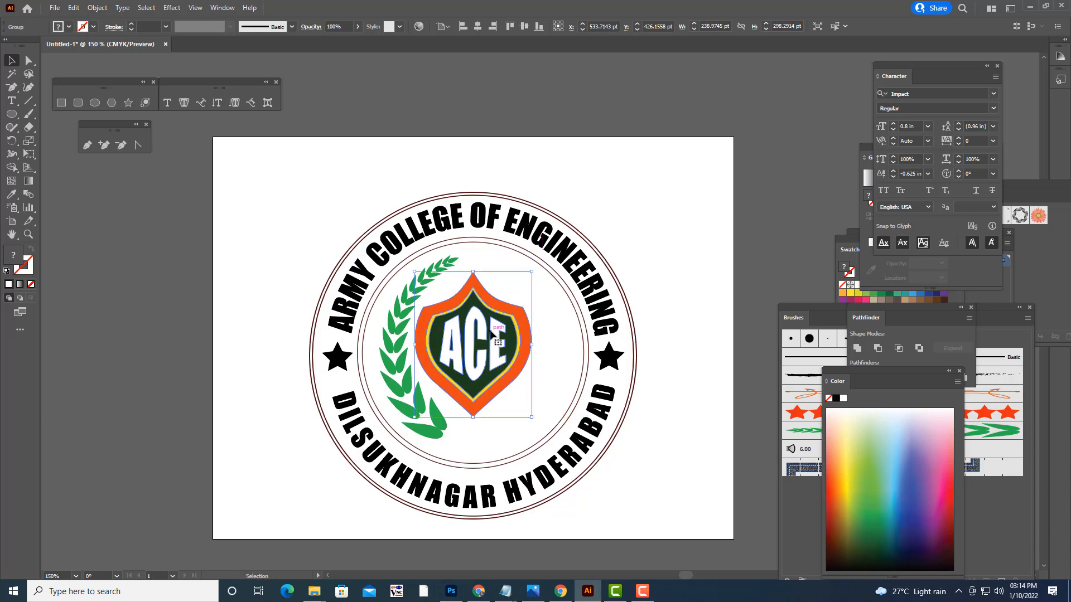
{"action": "left_click_drag", "start_coordinate": [492, 333], "coordinate": [491, 340]}
{"action": "left_click", "coordinate": [542, 171]}
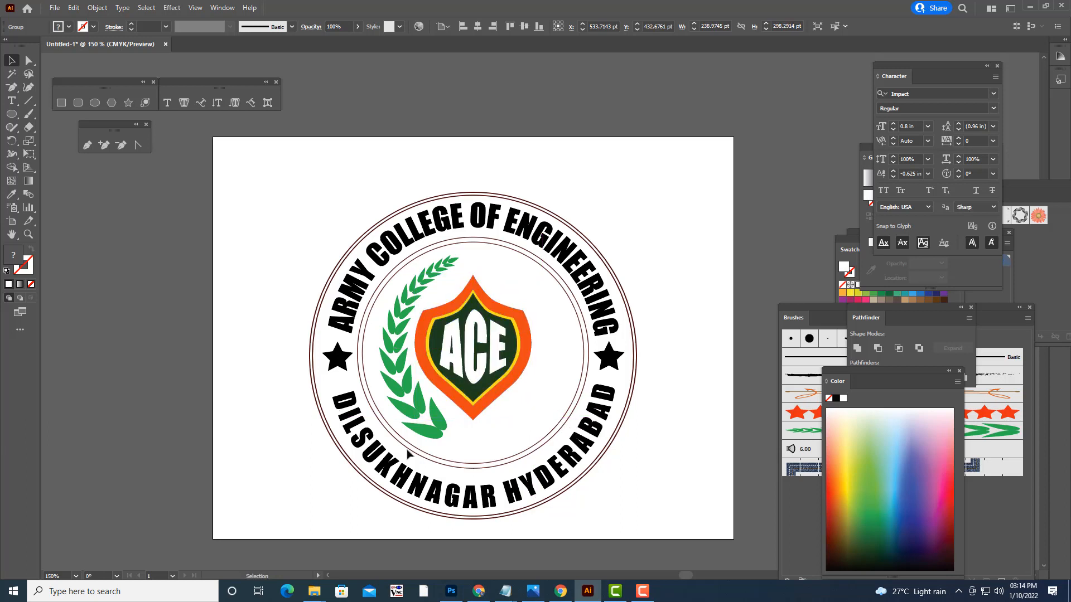
- Copy the small laurel branch to the right side of the shield and reflect the copy across the vertical axis
{"action": "left_click", "coordinate": [436, 417]}
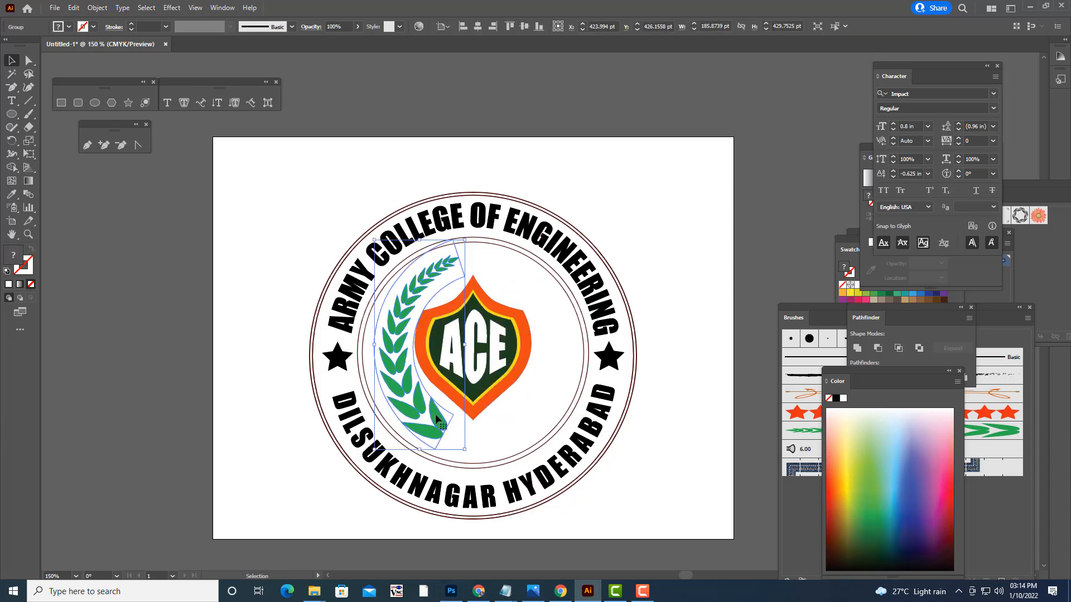
{"action": "left_click_drag", "start_coordinate": [436, 413], "coordinate": [570, 397]}
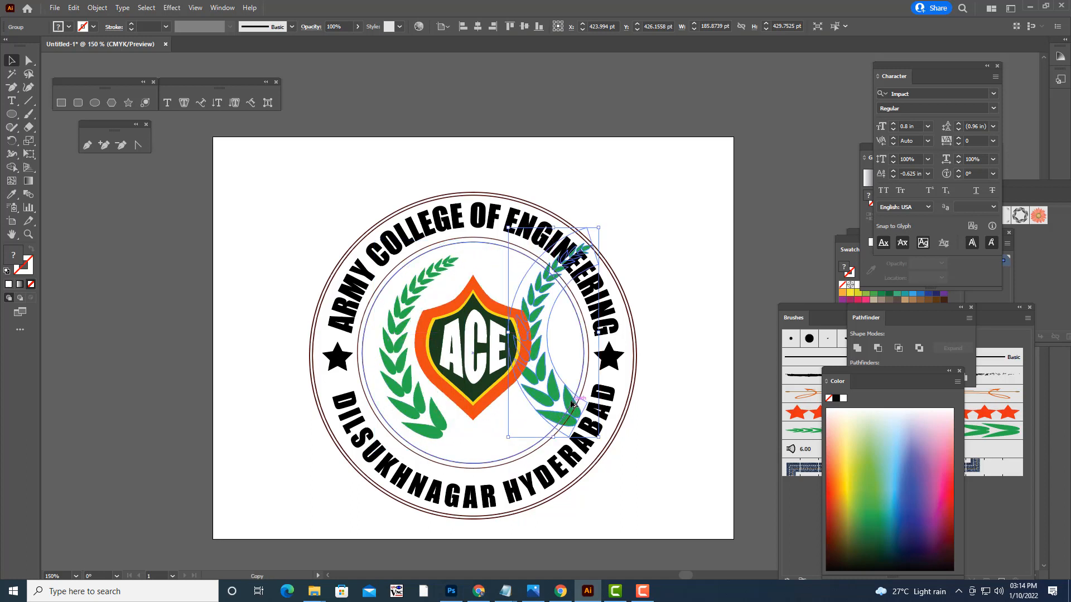
{"action": "right_click", "coordinate": [570, 397]}
{"action": "mouse_move", "coordinate": [638, 323]}
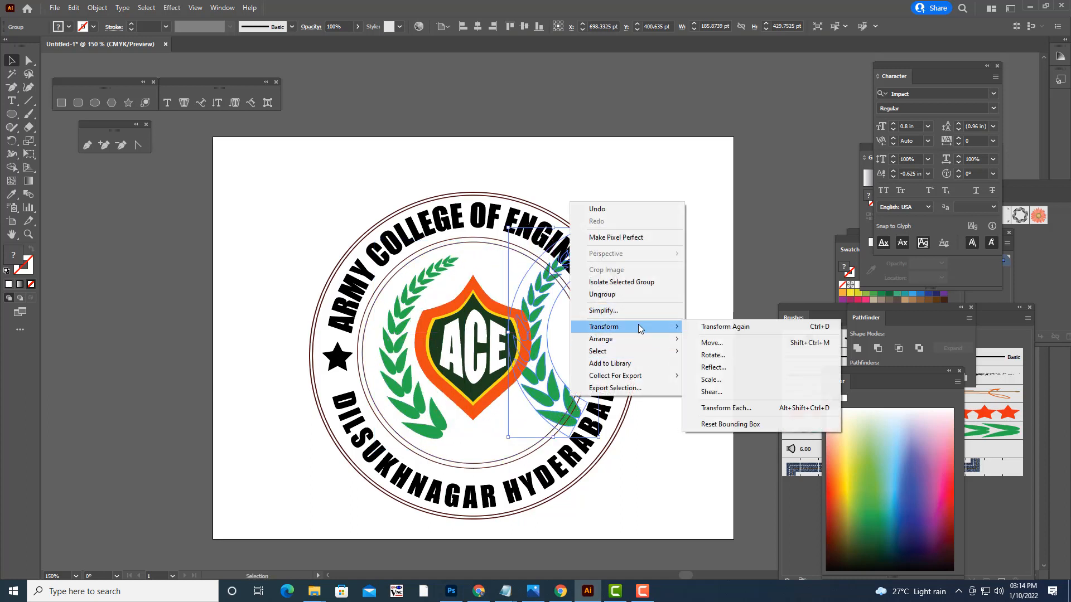
{"action": "left_click", "coordinate": [731, 367]}
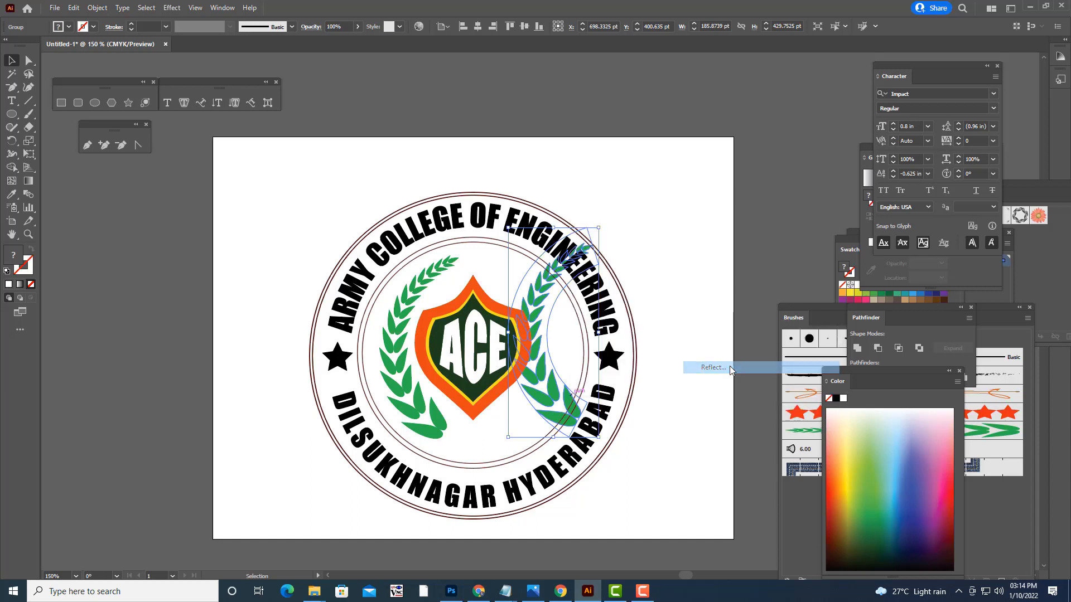
{"action": "left_click", "coordinate": [844, 246]}
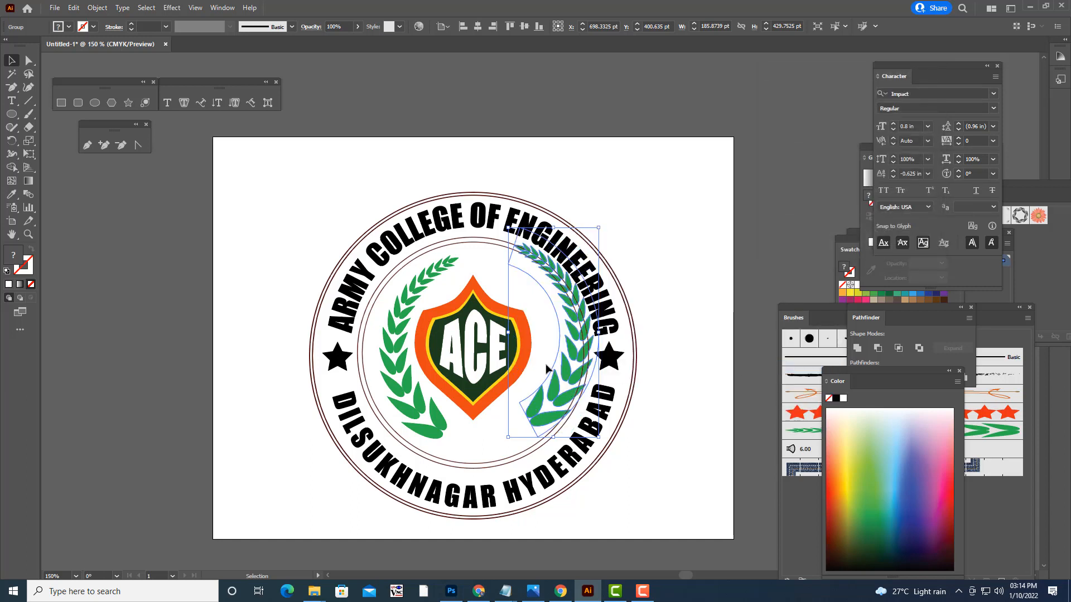
- Move the reflected laurel branch inside the inner ring, mirroring the left branch, and nudge the ACE shield slightly right between both branches
{"action": "left_click_drag", "start_coordinate": [576, 356], "coordinate": [551, 367]}
{"action": "left_click", "coordinate": [678, 207]}
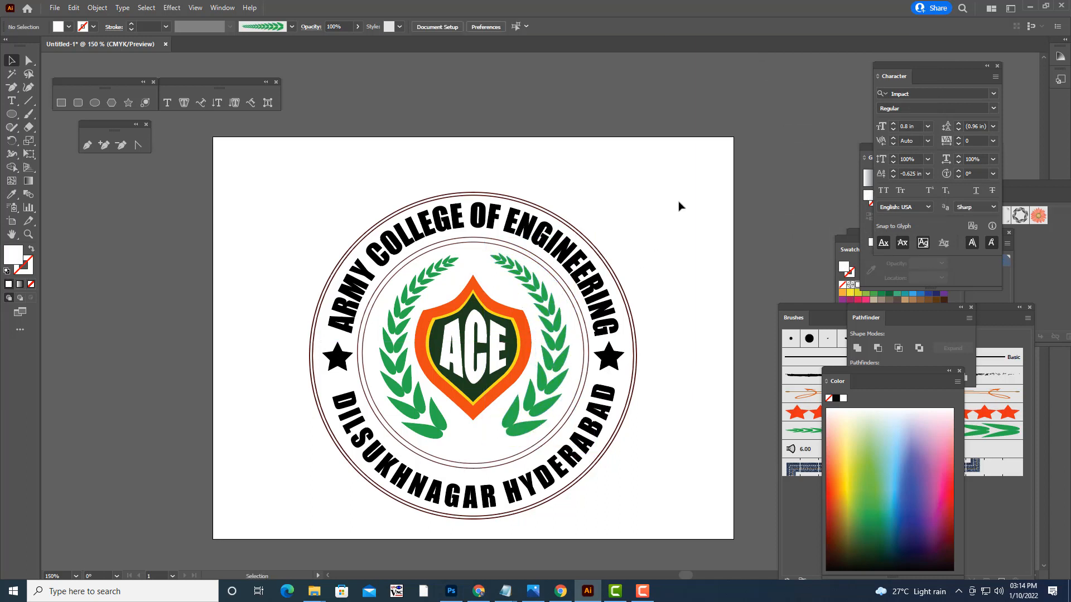
{"action": "left_click", "coordinate": [473, 402]}
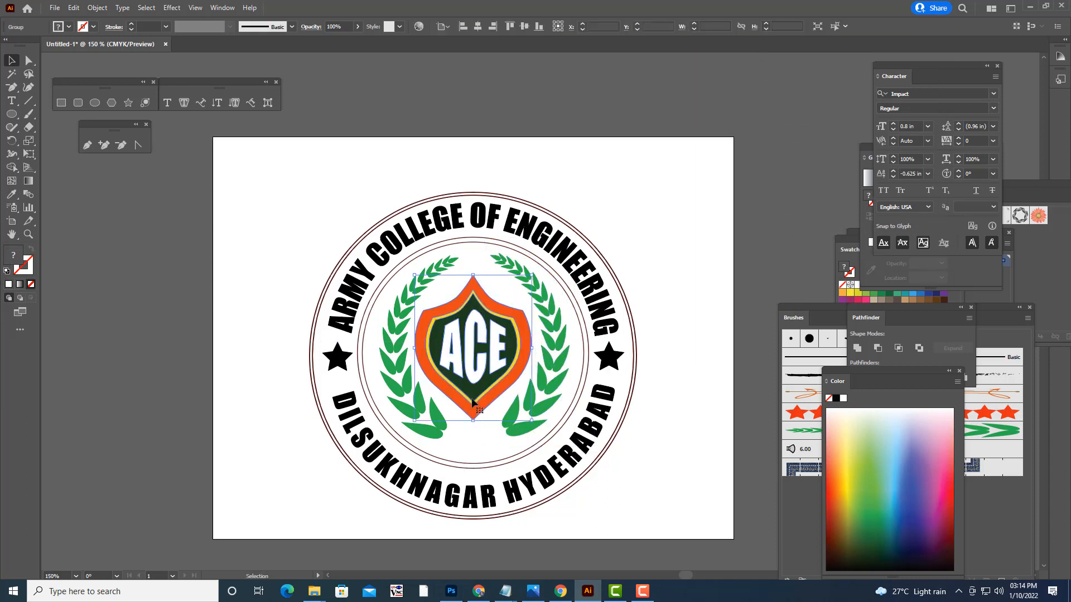
{"action": "left_click_drag", "start_coordinate": [472, 400], "coordinate": [473, 398]}
{"action": "left_click", "coordinate": [667, 244]}
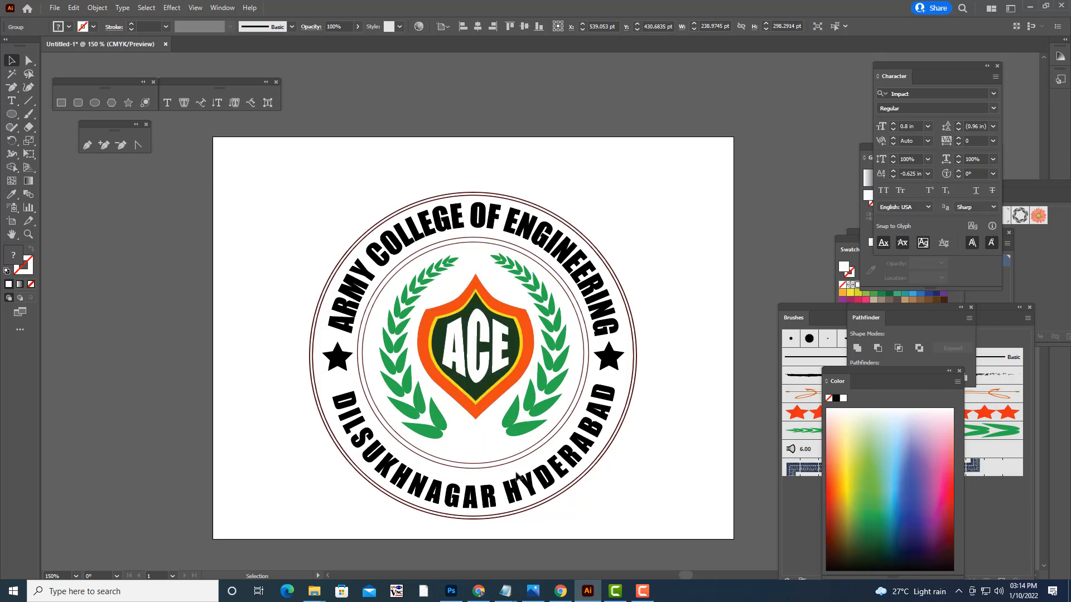
{"action": "left_click", "coordinate": [513, 437]}
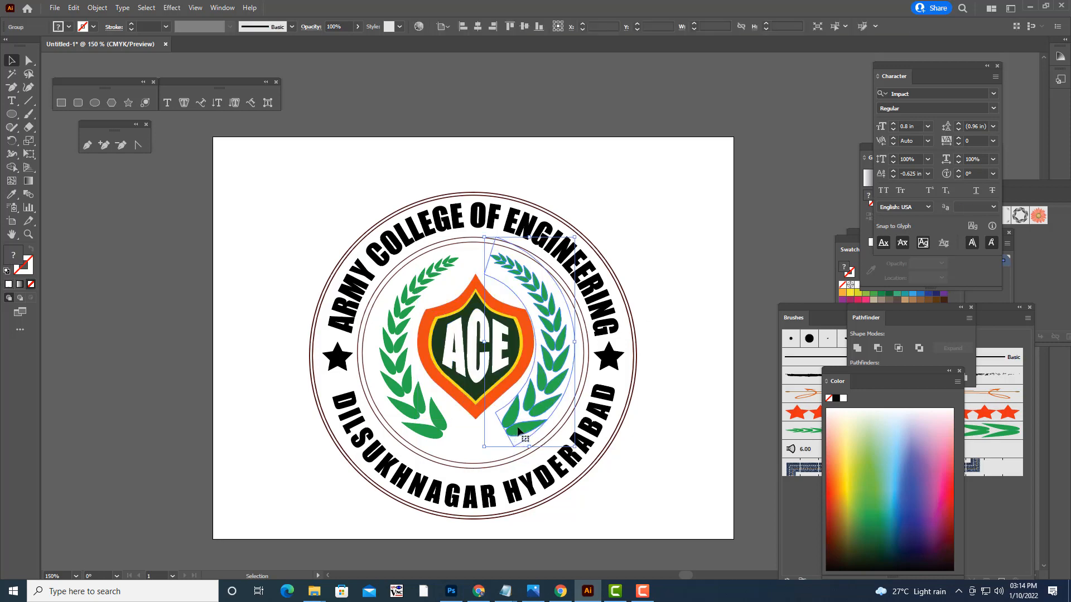
{"action": "left_click", "coordinate": [692, 214]}
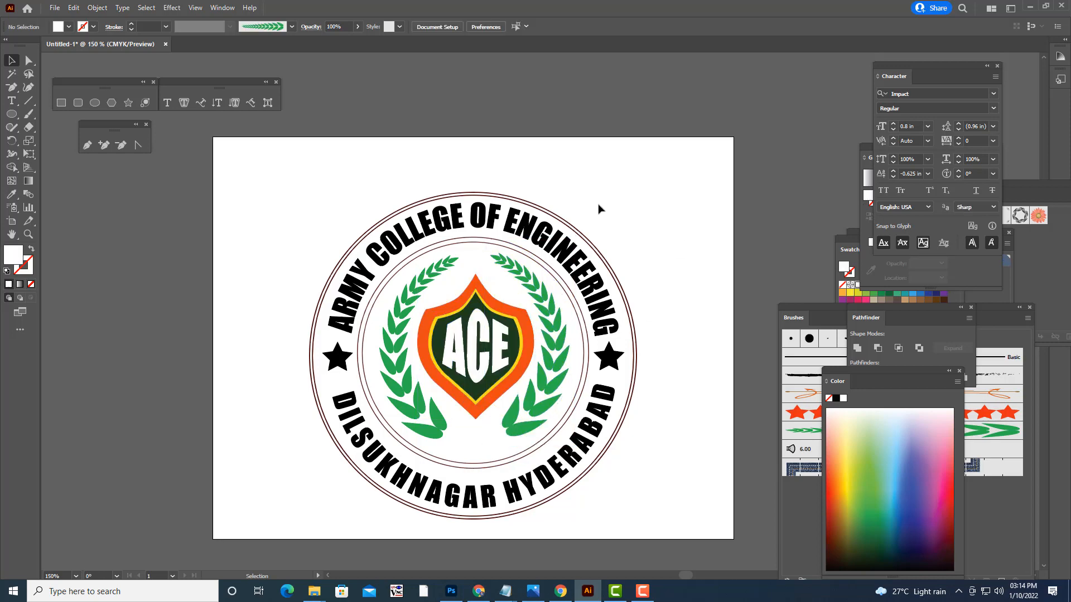
{"action": "scroll", "coordinate": [600, 238], "scroll_direction": "down", "scroll_amount": 1}
{"action": "scroll", "coordinate": [600, 238], "scroll_direction": "up", "scroll_amount": 1}
{"action": "left_click", "coordinate": [469, 411]}
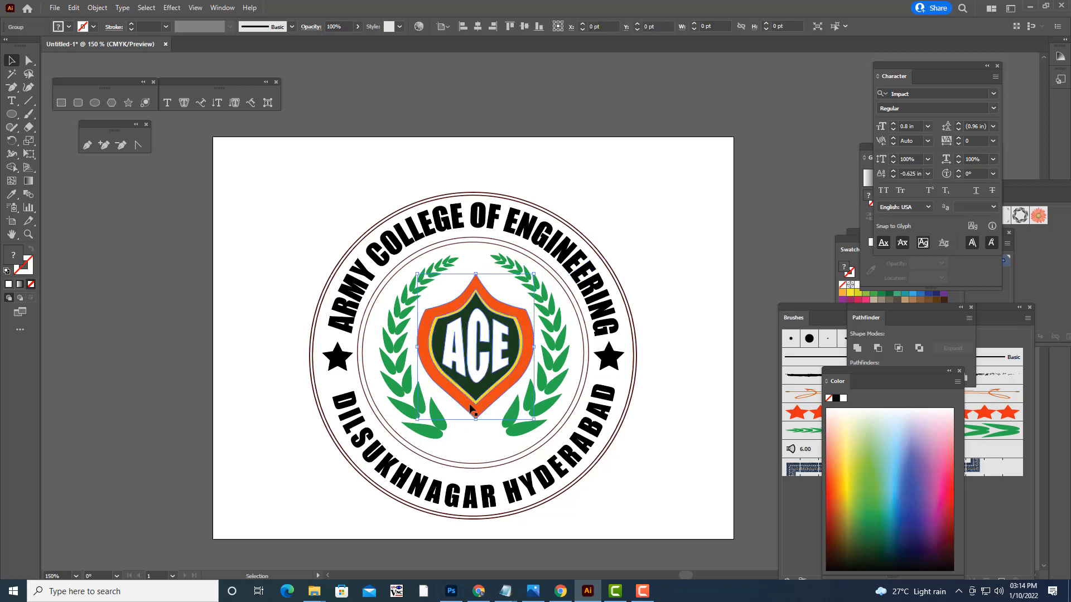
{"action": "left_click", "coordinate": [712, 359]}
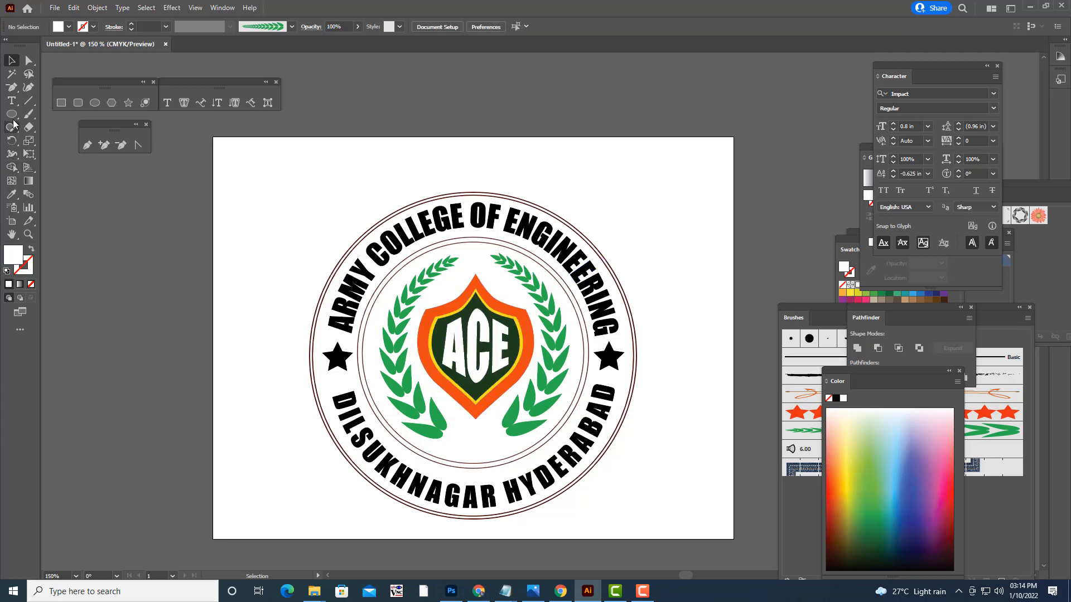
- Add the black Impact text "SINCE 1920" in the empty area at the upper right of the logo
{"action": "left_click", "coordinate": [11, 101]}
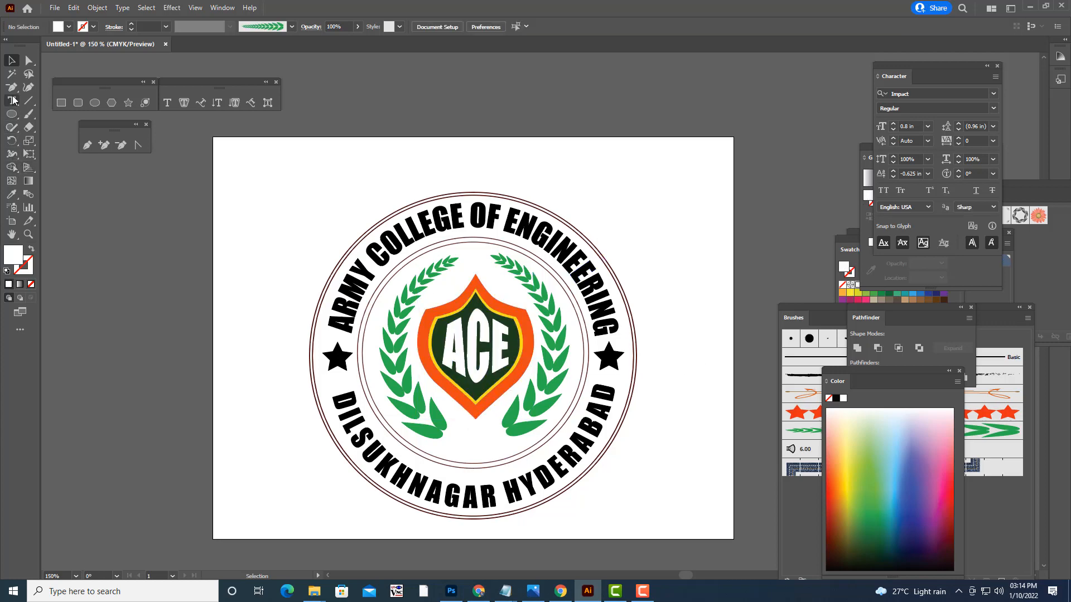
{"action": "left_click", "coordinate": [636, 198]}
{"action": "type", "text": "SINCE"}
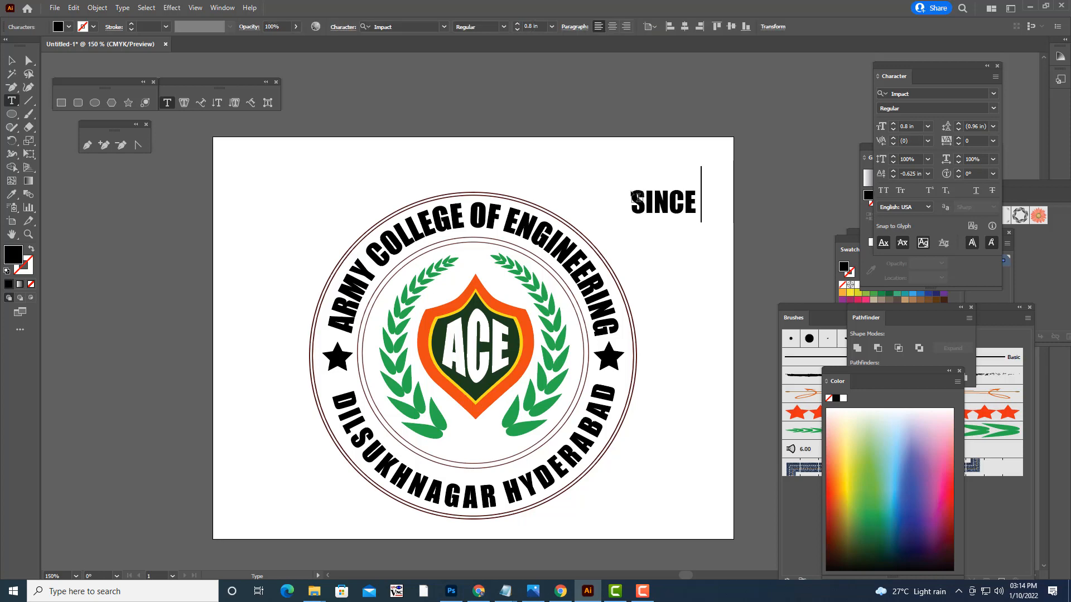
{"action": "type", "text": " 192"}
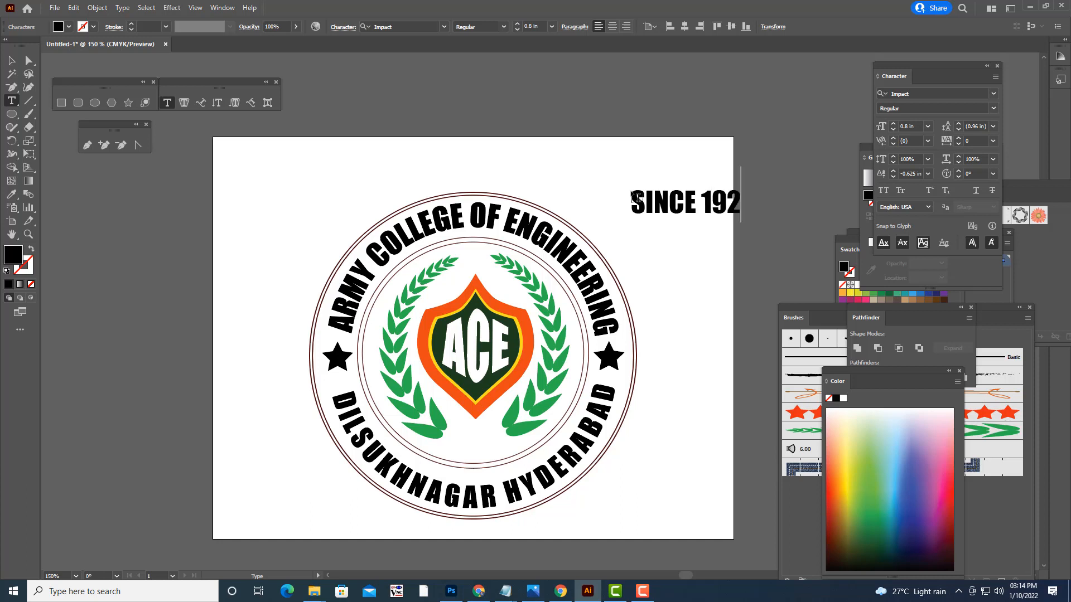
{"action": "type", "text": "0"}
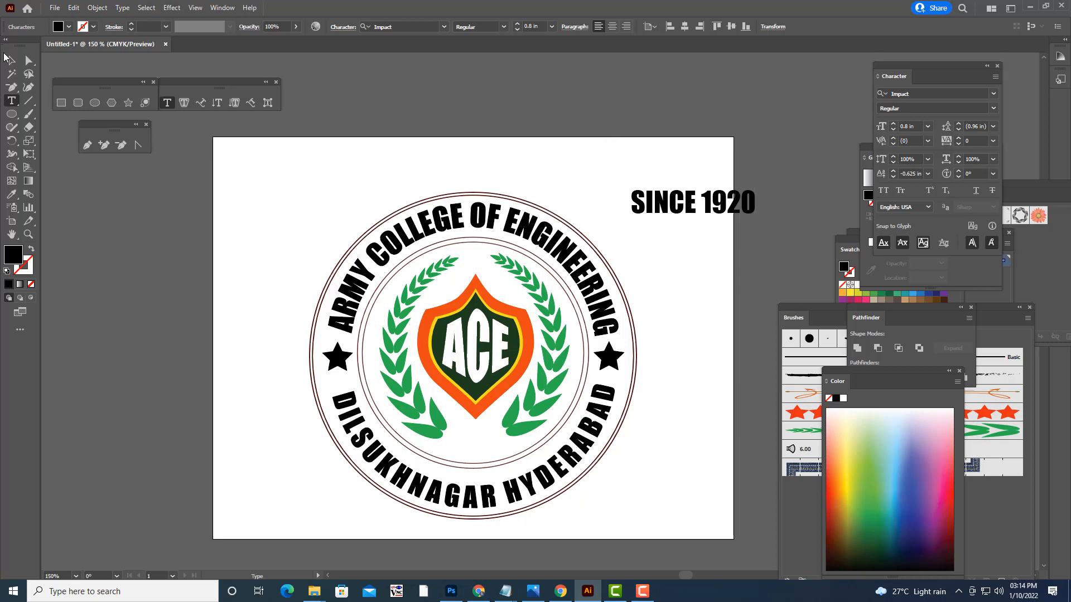
{"action": "key", "text": "Escape"}
- Shrink the SINCE 1920 text to about 0.243 in and place it below the shield between the laurel stems
{"action": "left_click_drag", "start_coordinate": [753, 202], "coordinate": [484, 435]}
{"action": "left_click", "coordinate": [654, 255]}
{"action": "scroll", "coordinate": [655, 255], "scroll_direction": "down", "scroll_amount": 1}
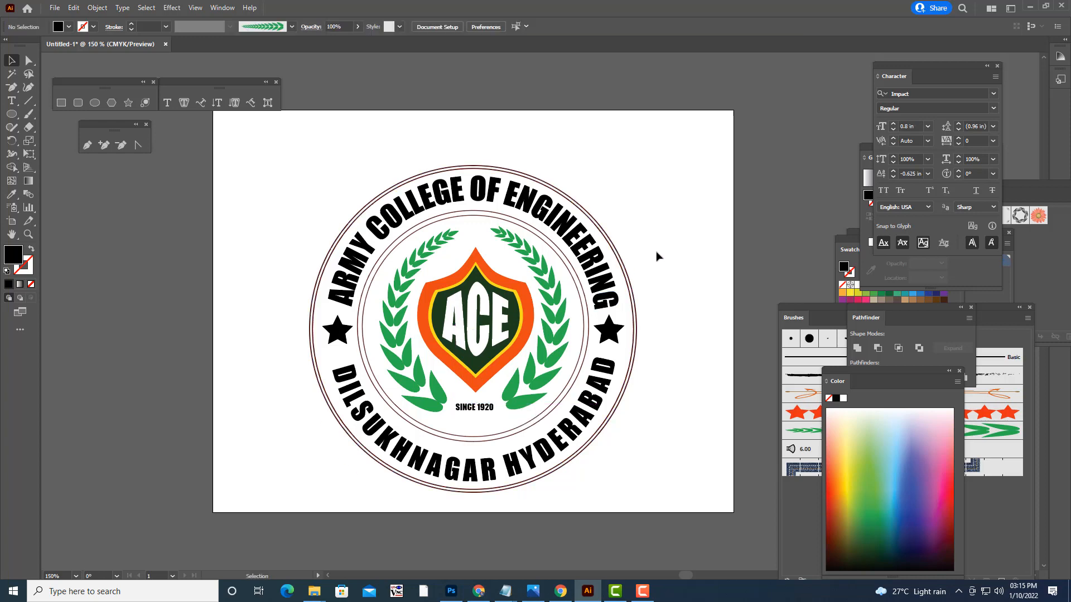
- Select the entire logo and move it slightly up on the artboard
{"action": "key", "text": "ctrl+plus"}
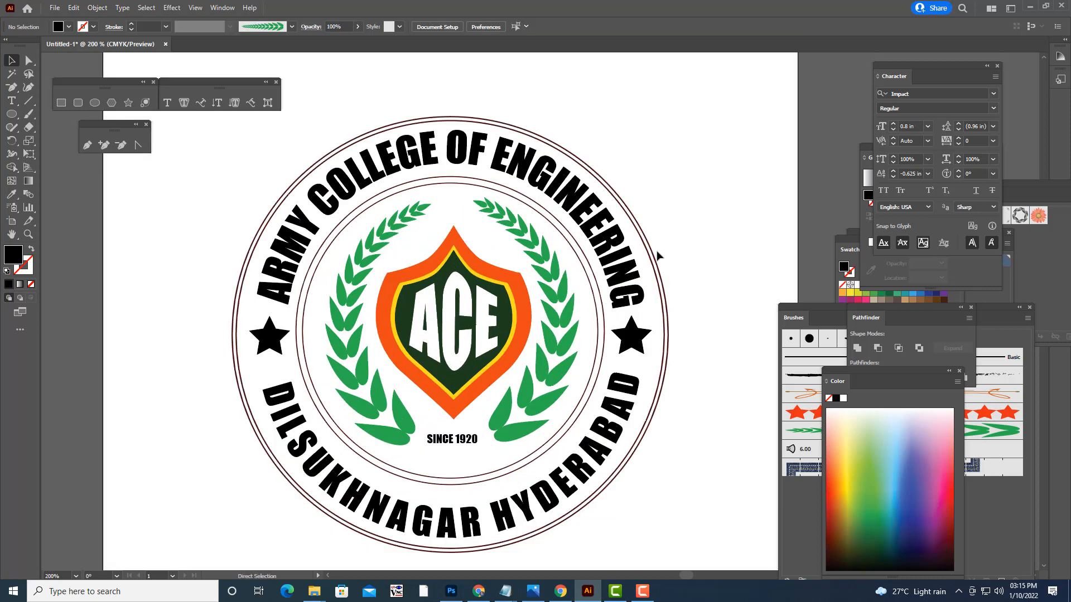
{"action": "key", "text": "ctrl+minus"}
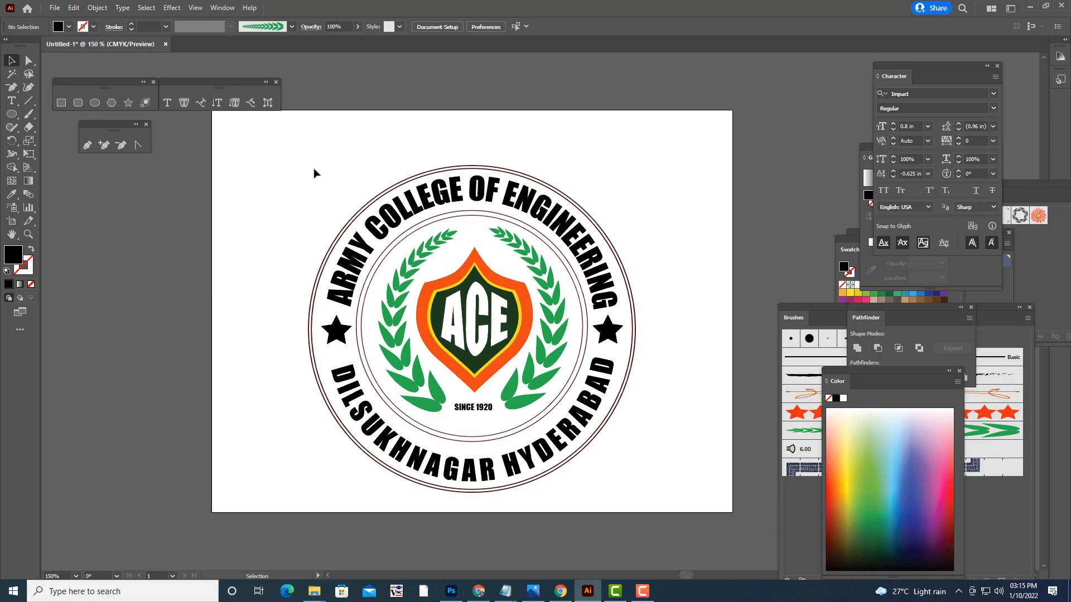
{"action": "left_click_drag", "start_coordinate": [276, 144], "coordinate": [726, 534]}
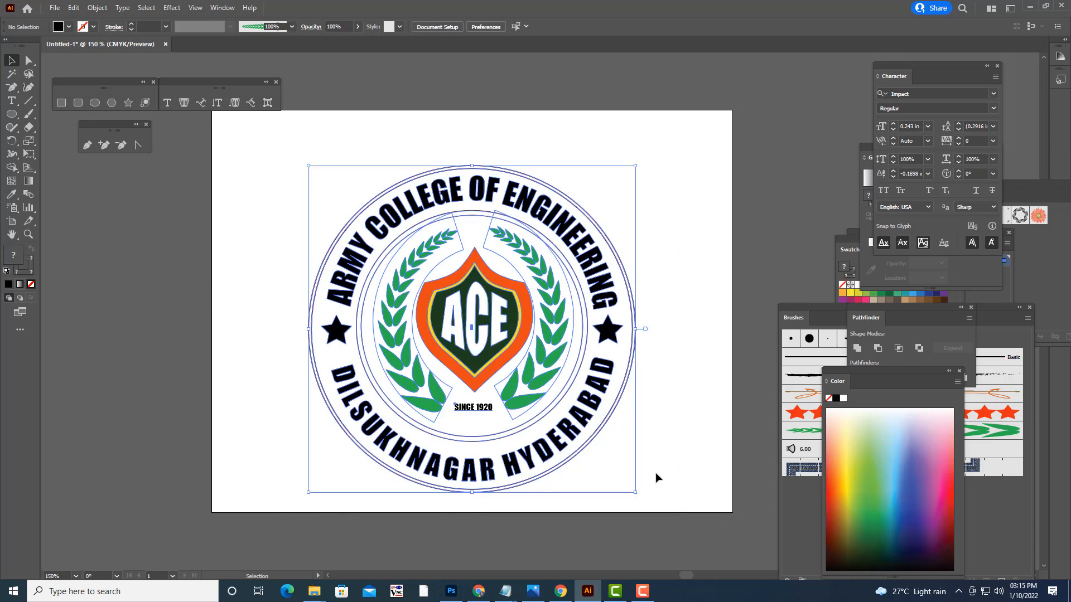
{"action": "left_click_drag", "start_coordinate": [577, 433], "coordinate": [578, 413]}
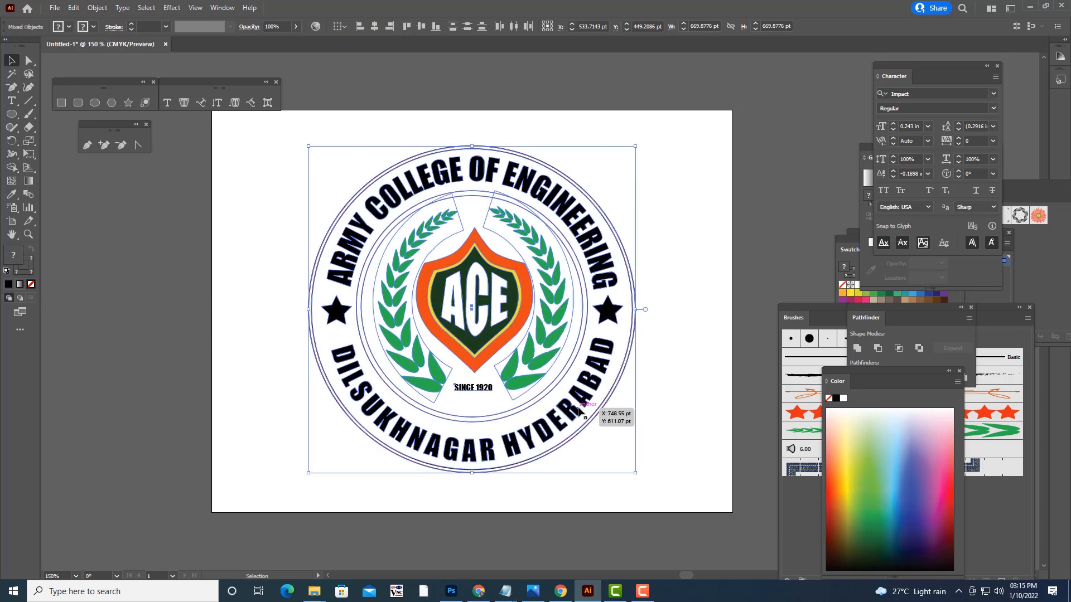
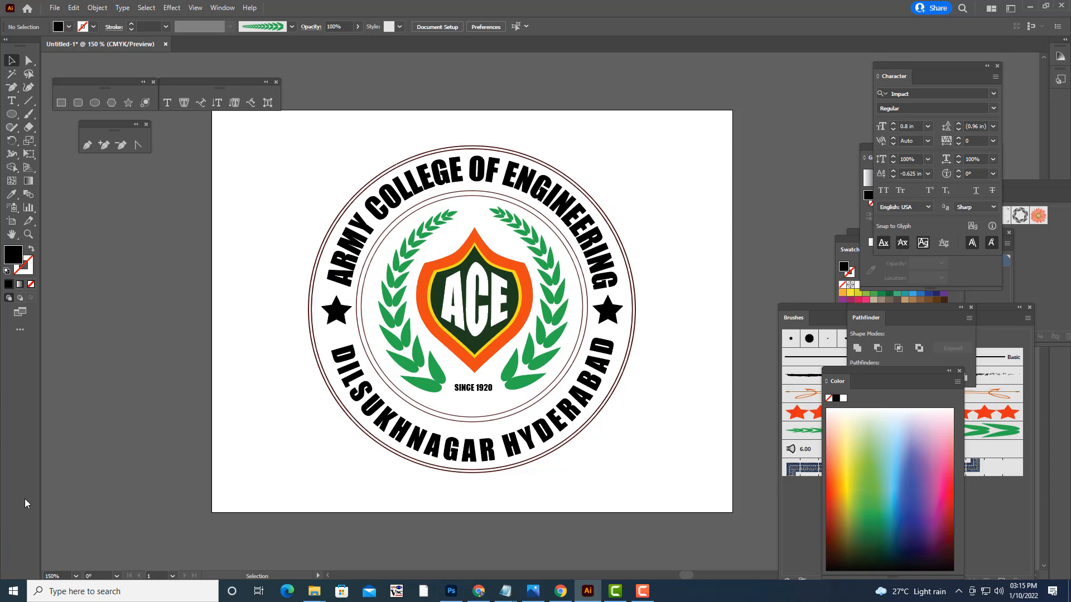
- Fill the innermost circle with light blue and send it behind the shield, laurels and text
{"action": "left_click", "coordinate": [576, 270]}
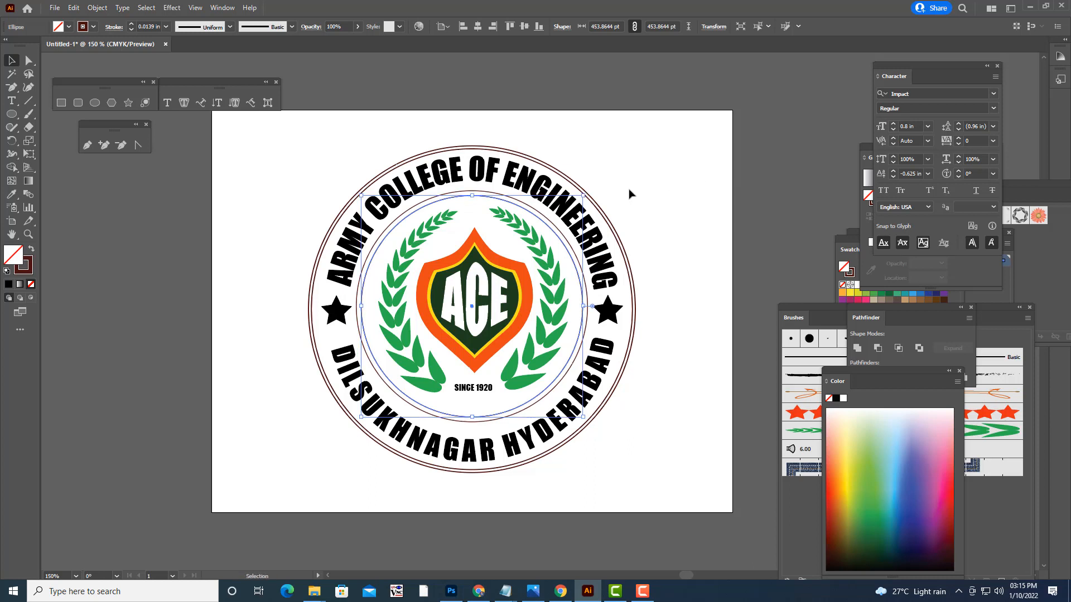
{"action": "left_click", "coordinate": [875, 465]}
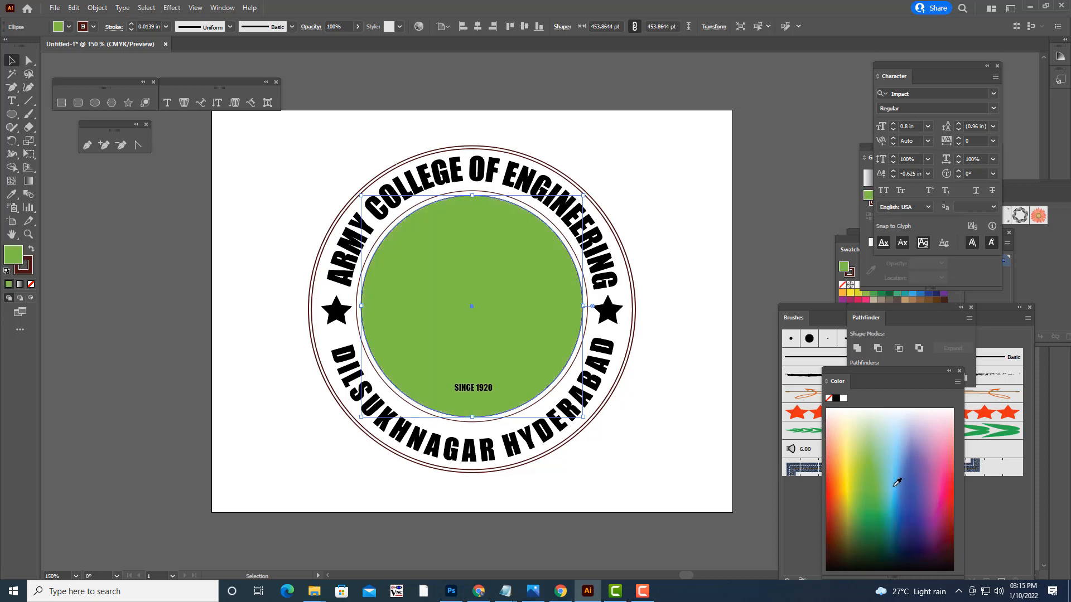
{"action": "right_click", "coordinate": [546, 257]}
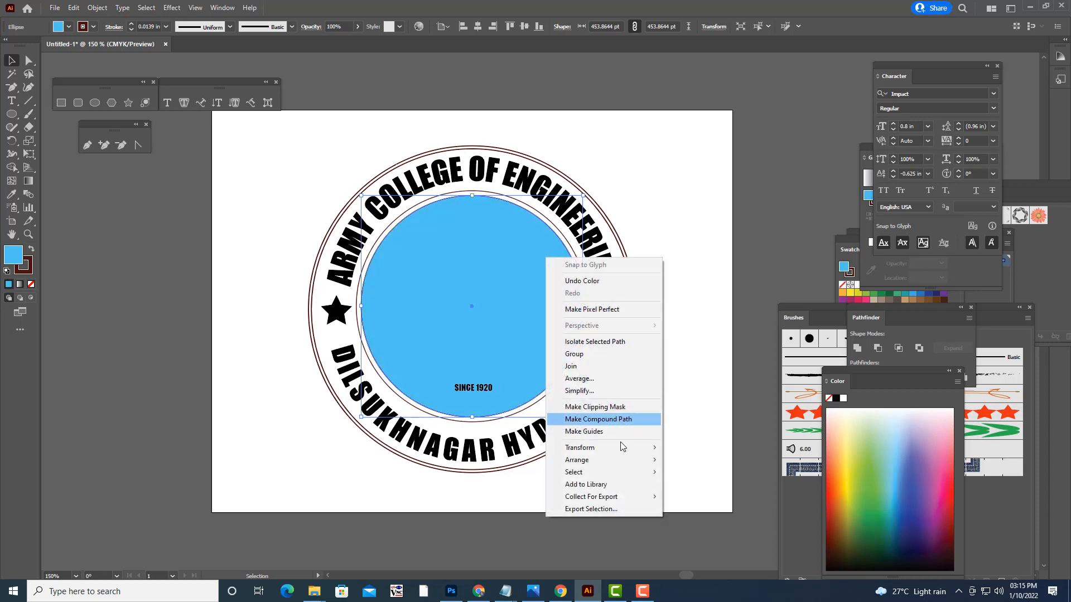
{"action": "mouse_move", "coordinate": [607, 460]}
{"action": "left_click", "coordinate": [698, 496]}
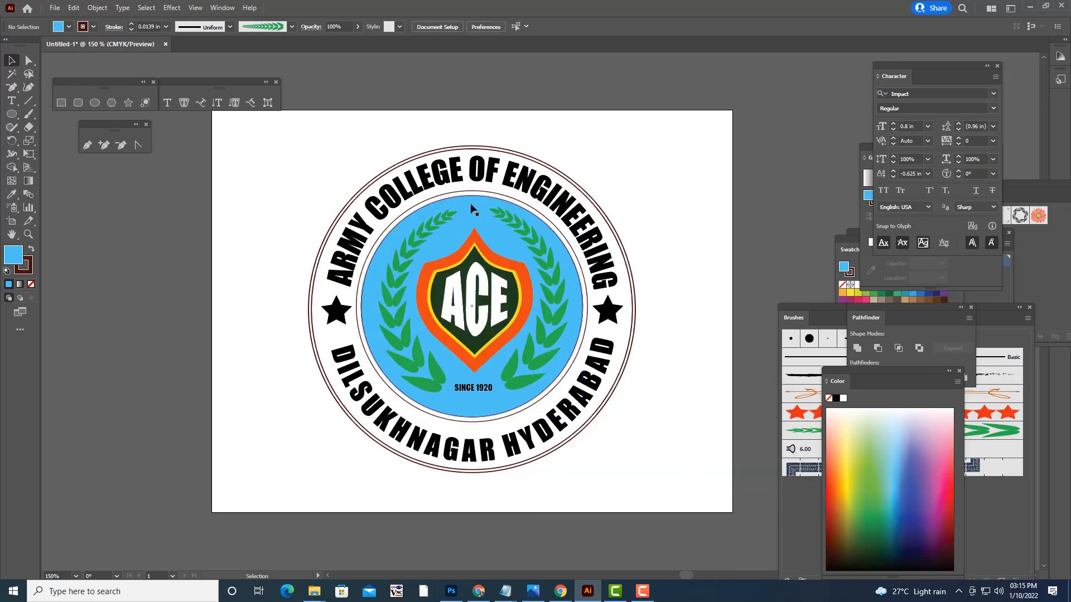
- Fill the innermost circle with the dark red gradient from the Gems and Jewels gradient swatch library
{"action": "left_click", "coordinate": [222, 8]}
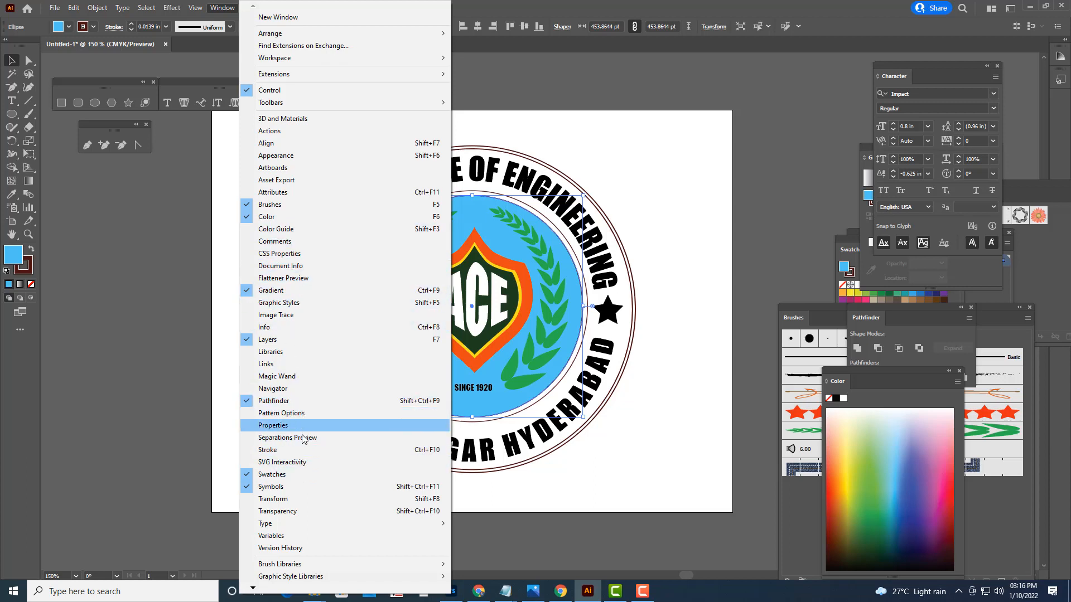
{"action": "left_click", "coordinate": [282, 474]}
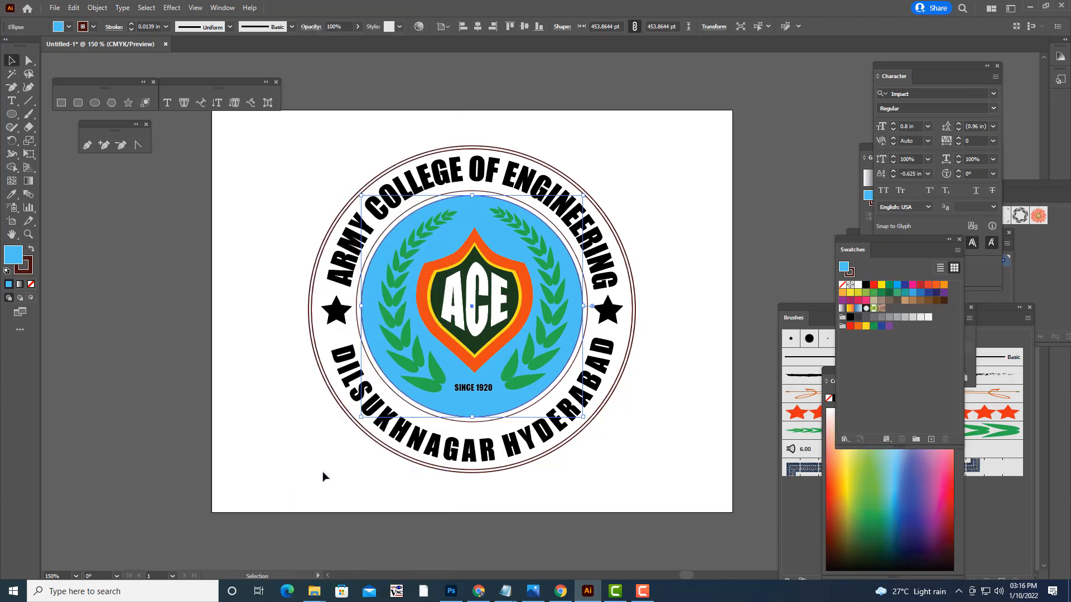
{"action": "left_click_drag", "start_coordinate": [853, 244], "coordinate": [769, 85]}
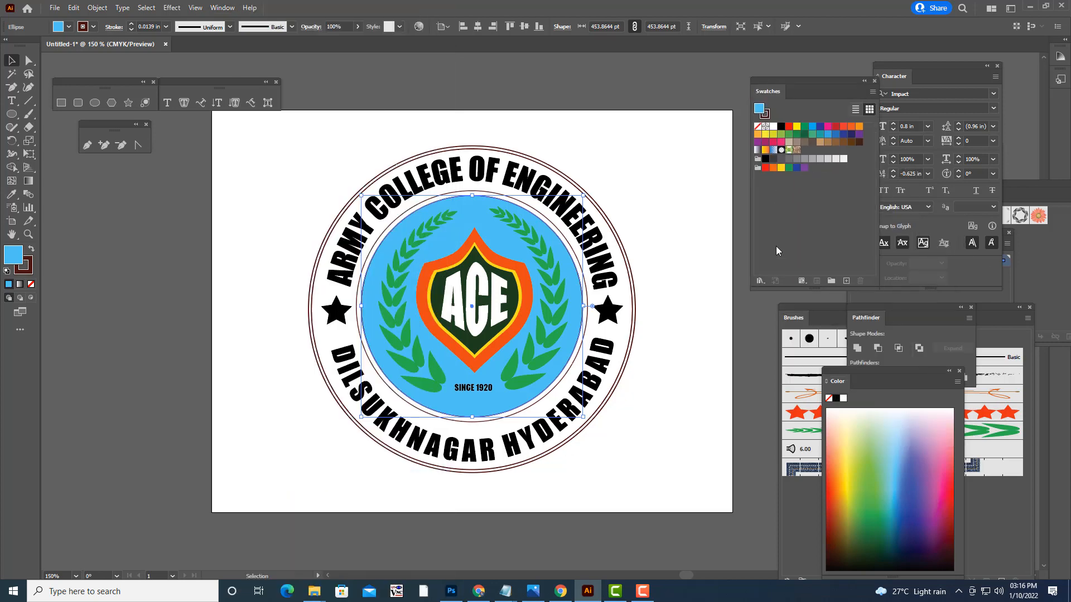
{"action": "left_click", "coordinate": [760, 281]}
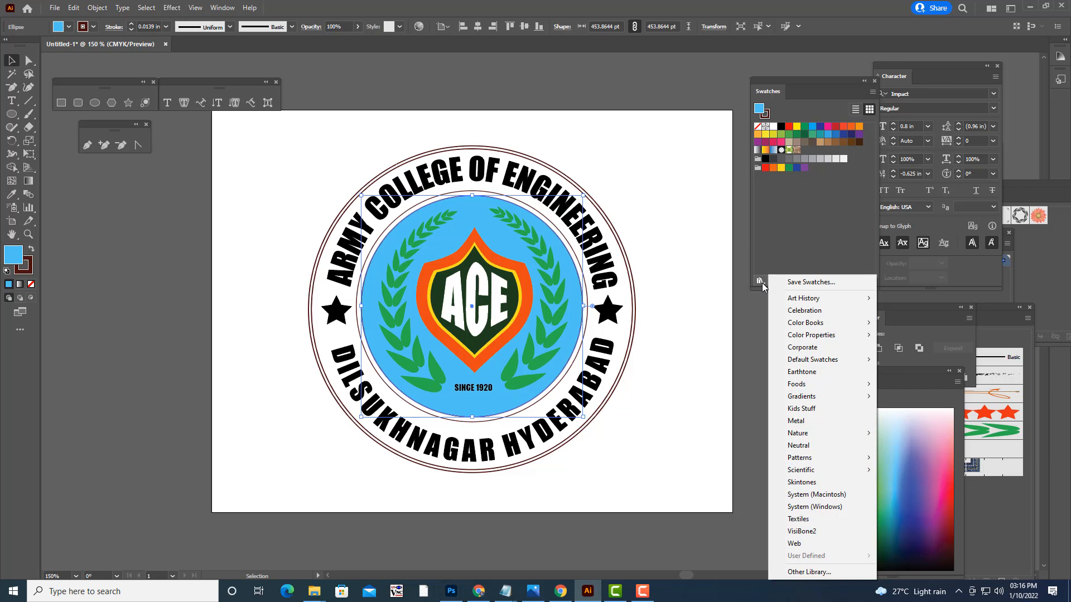
{"action": "mouse_move", "coordinate": [825, 400]}
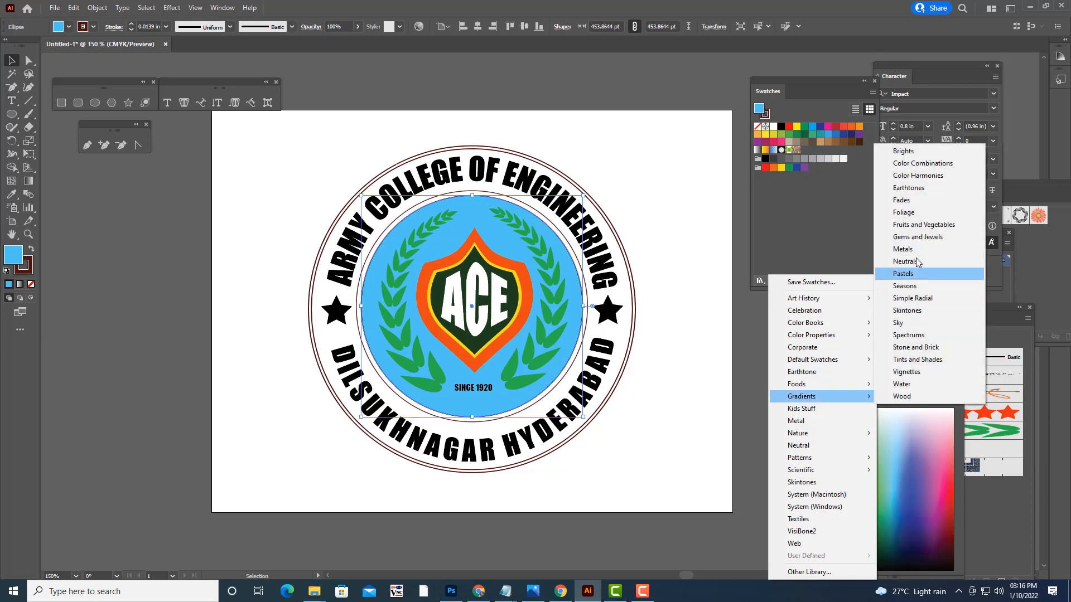
{"action": "left_click", "coordinate": [915, 241]}
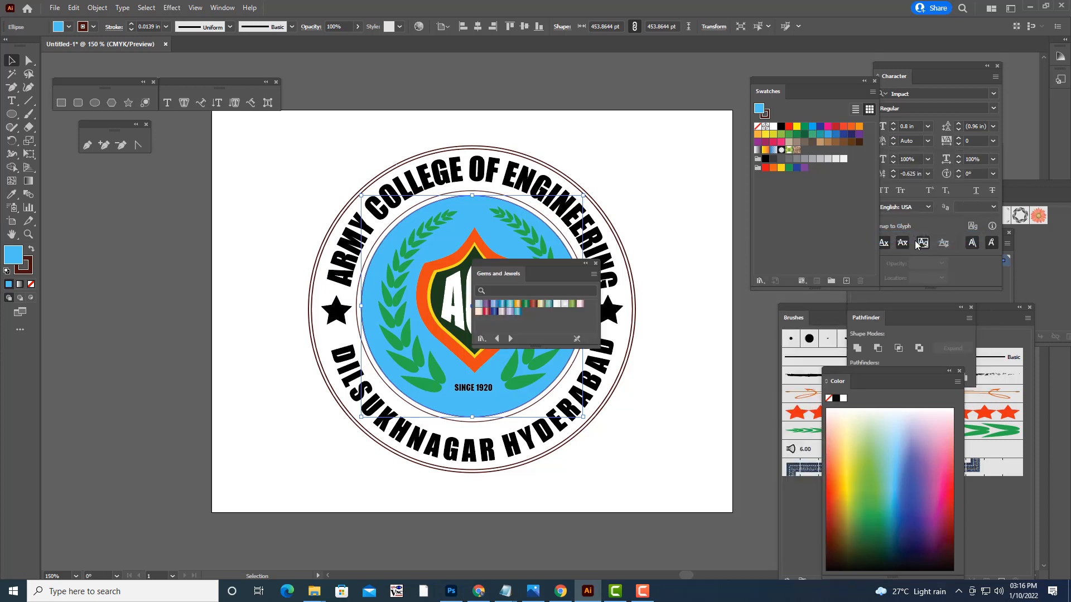
{"action": "left_click_drag", "start_coordinate": [525, 262], "coordinate": [684, 158]}
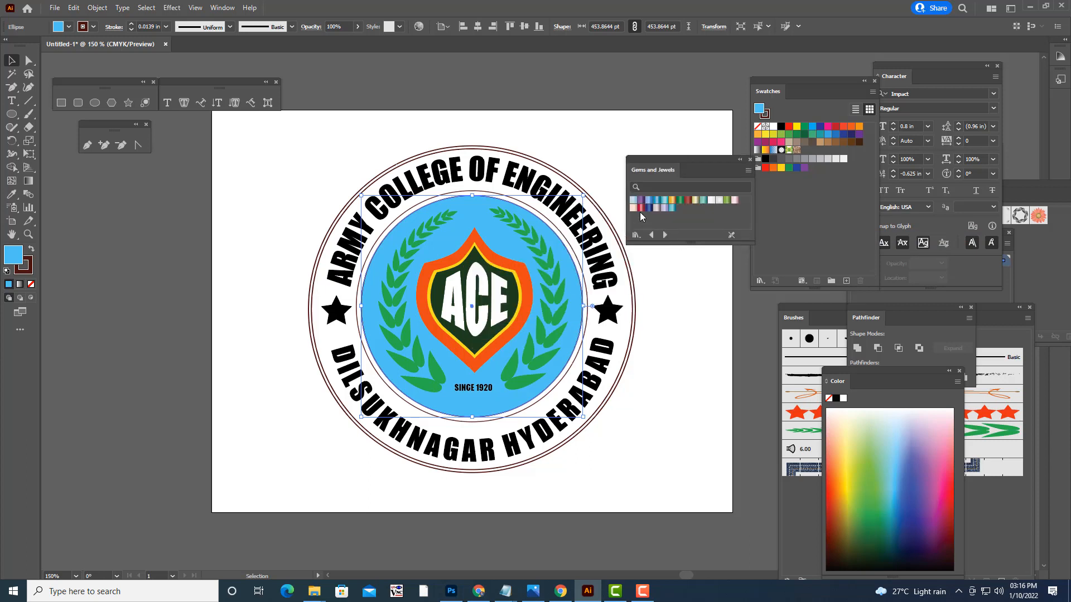
{"action": "left_click", "coordinate": [689, 199]}
{"action": "left_click", "coordinate": [594, 120]}
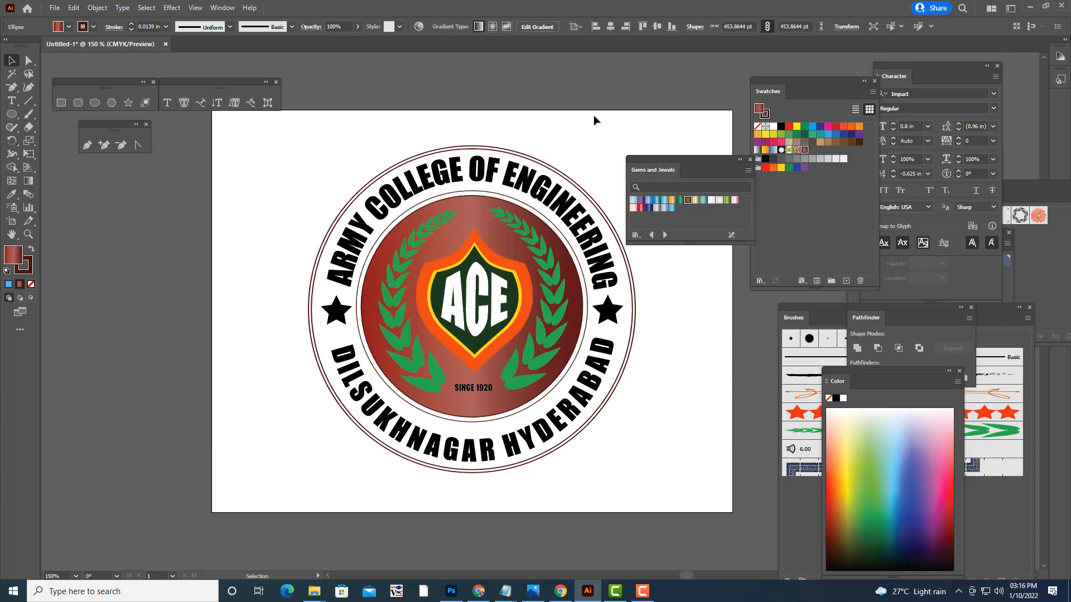
{"action": "left_click", "coordinate": [419, 342]}
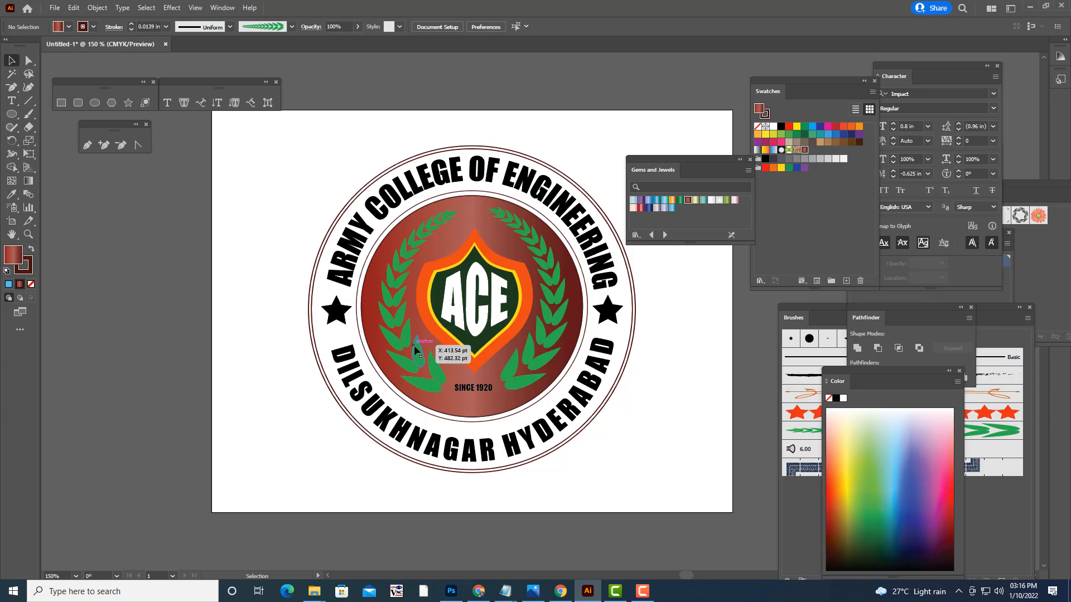
{"action": "left_click", "coordinate": [97, 8]}
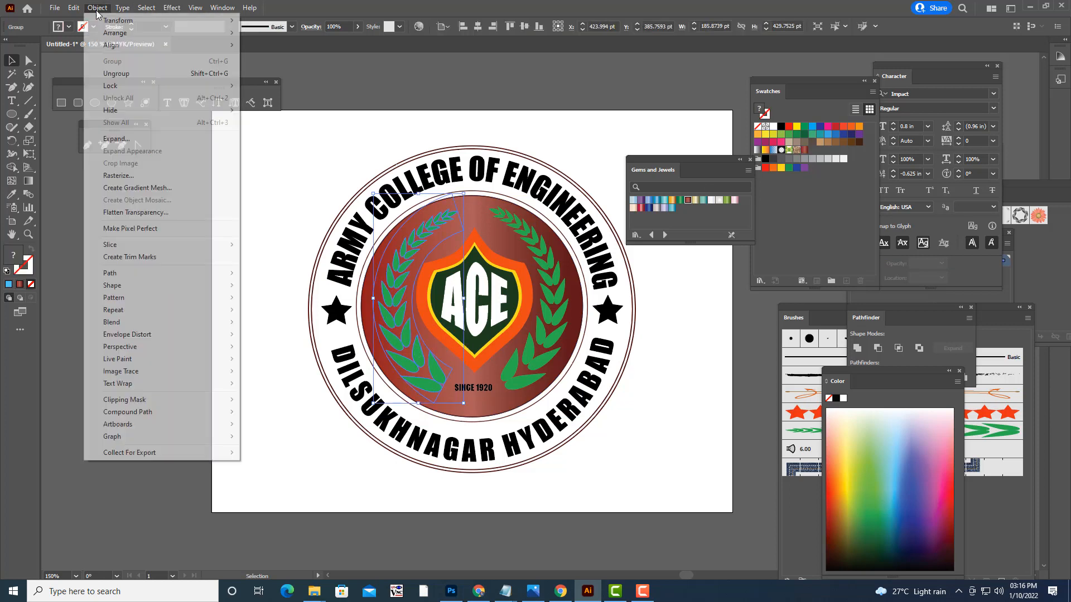
{"action": "left_click", "coordinate": [124, 138]}
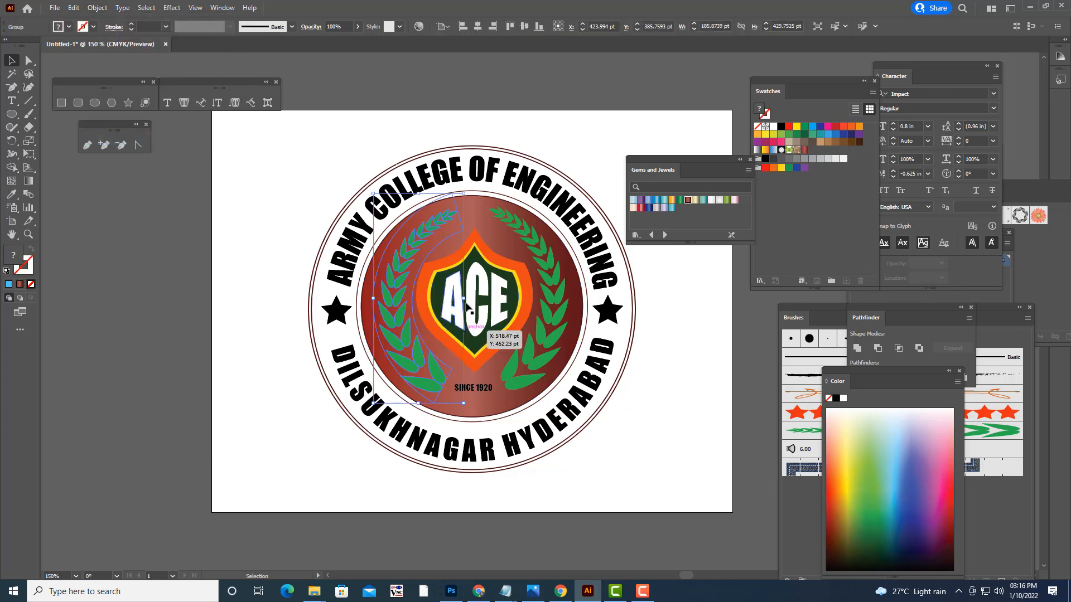
{"action": "left_click", "coordinate": [423, 232]}
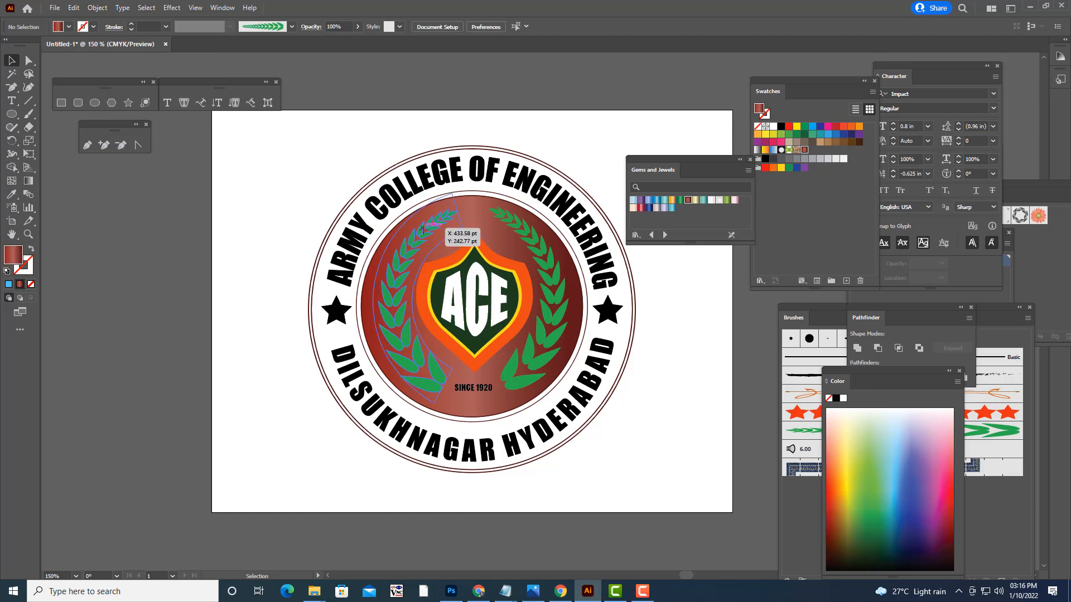
{"action": "right_click", "coordinate": [424, 232]}
{"action": "left_click", "coordinate": [565, 131]}
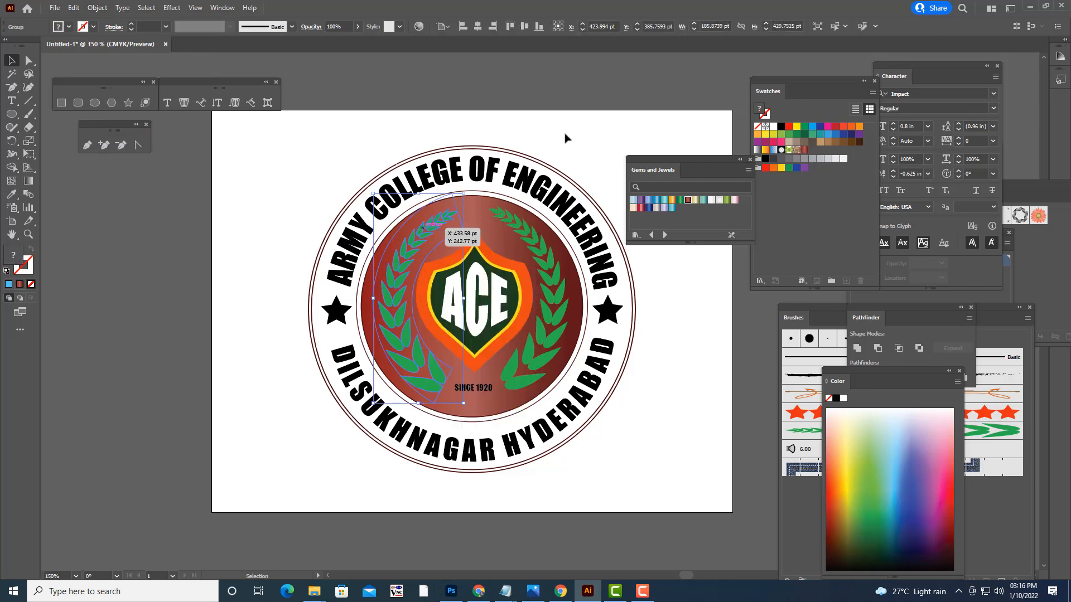
- Try to give the grouped right laurel branch a white (FFFFFF) stroke
{"action": "left_click", "coordinate": [545, 231]}
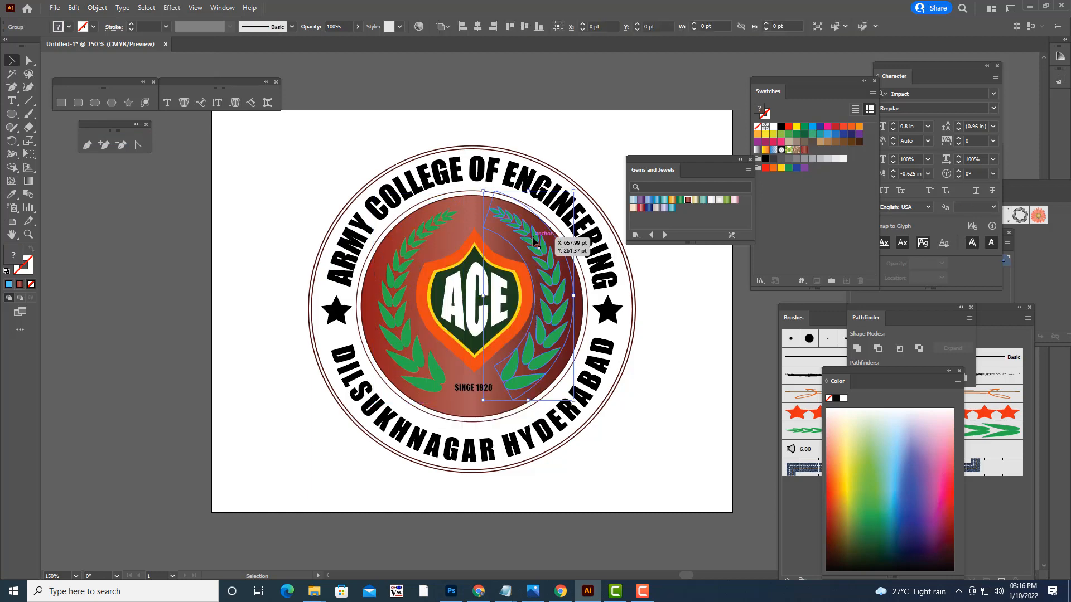
{"action": "left_click", "coordinate": [31, 272]}
{"action": "double_click", "coordinate": [31, 274]}
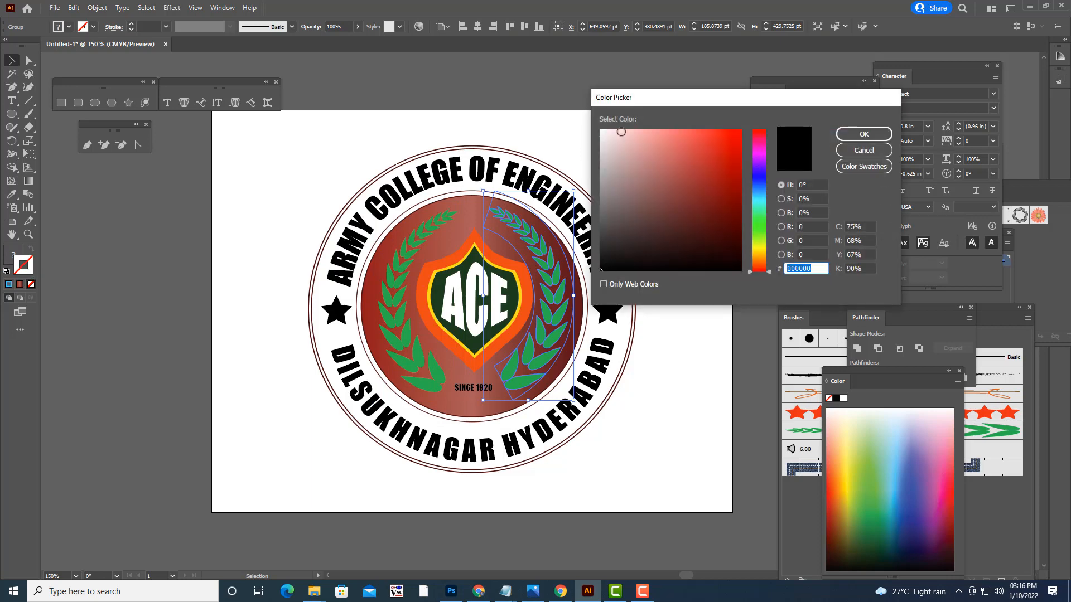
{"action": "left_click", "coordinate": [601, 131]}
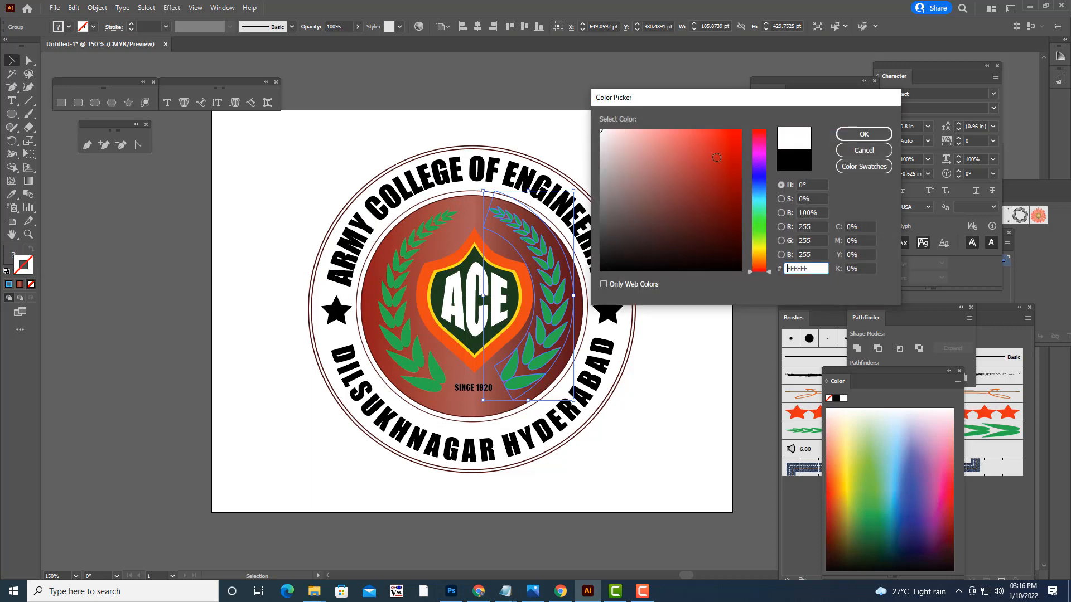
{"action": "left_click", "coordinate": [863, 134]}
{"action": "left_click", "coordinate": [636, 120]}
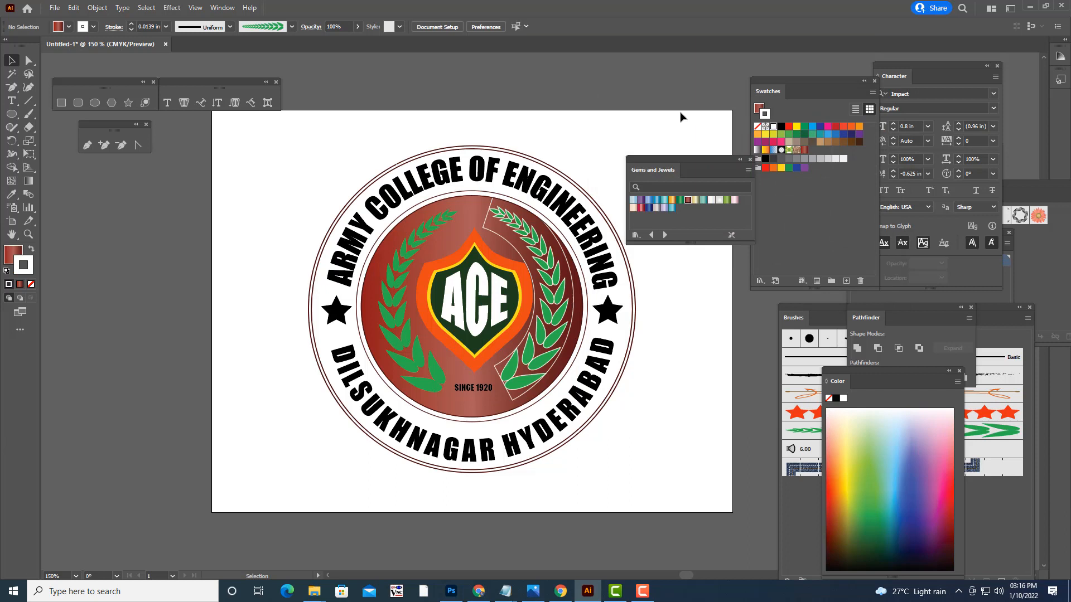
- Undo the right laurel's white stroke and the innermost circle's gradient fill
{"action": "key", "text": "ctrl+z"}
{"action": "key", "text": "ctrl+z"}
{"action": "key", "text": "ctrl+z"}
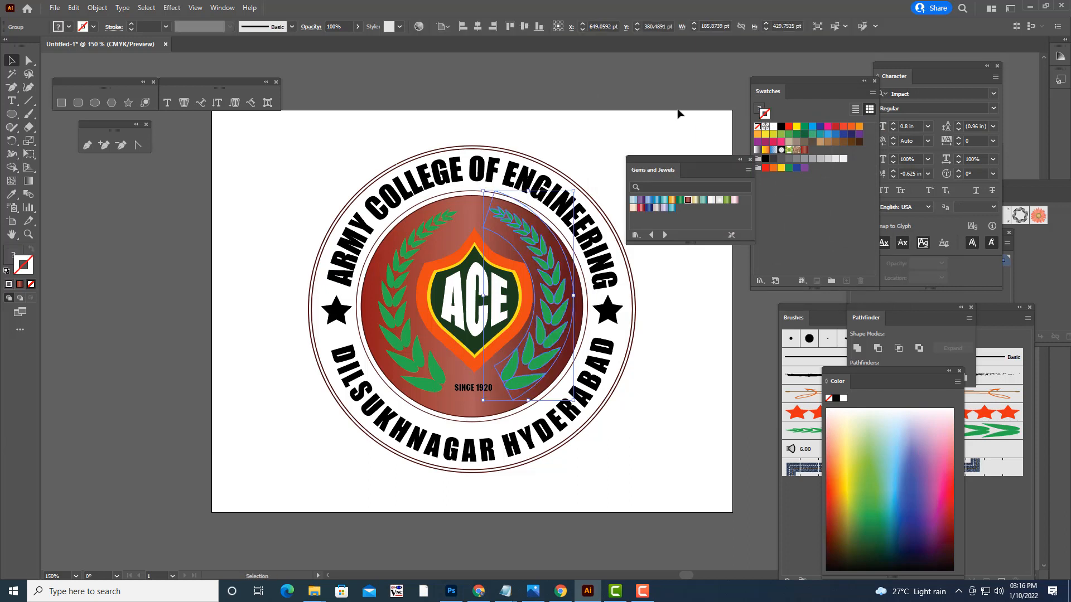
- Ungroup the right laurel branch and delete the invisible path that encloses its leaves
{"action": "left_click", "coordinate": [563, 298]}
{"action": "right_click", "coordinate": [560, 293]}
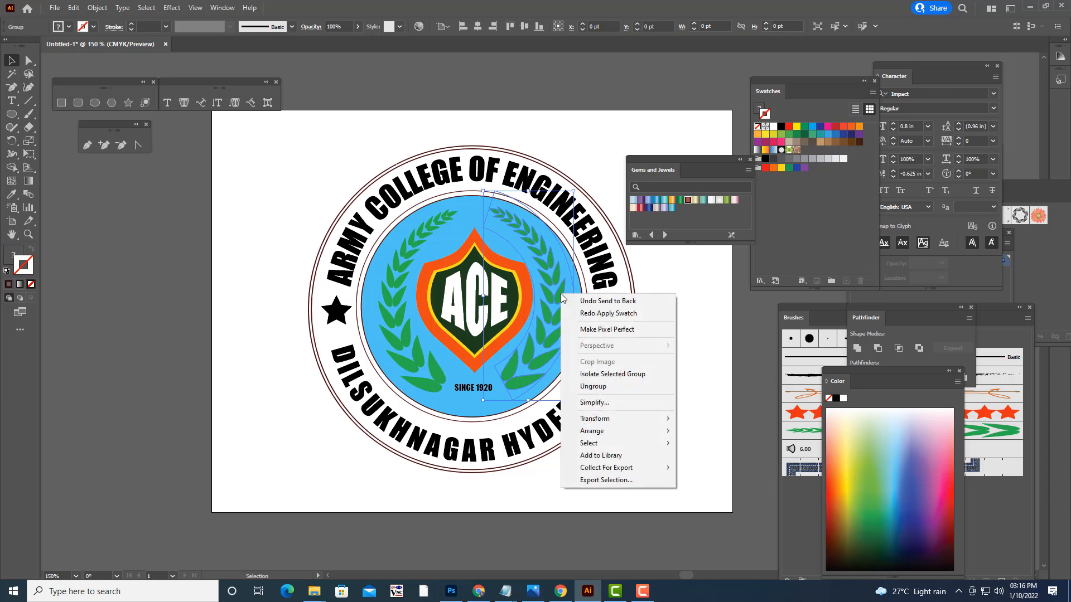
{"action": "left_click", "coordinate": [594, 387]}
{"action": "left_click", "coordinate": [693, 377]}
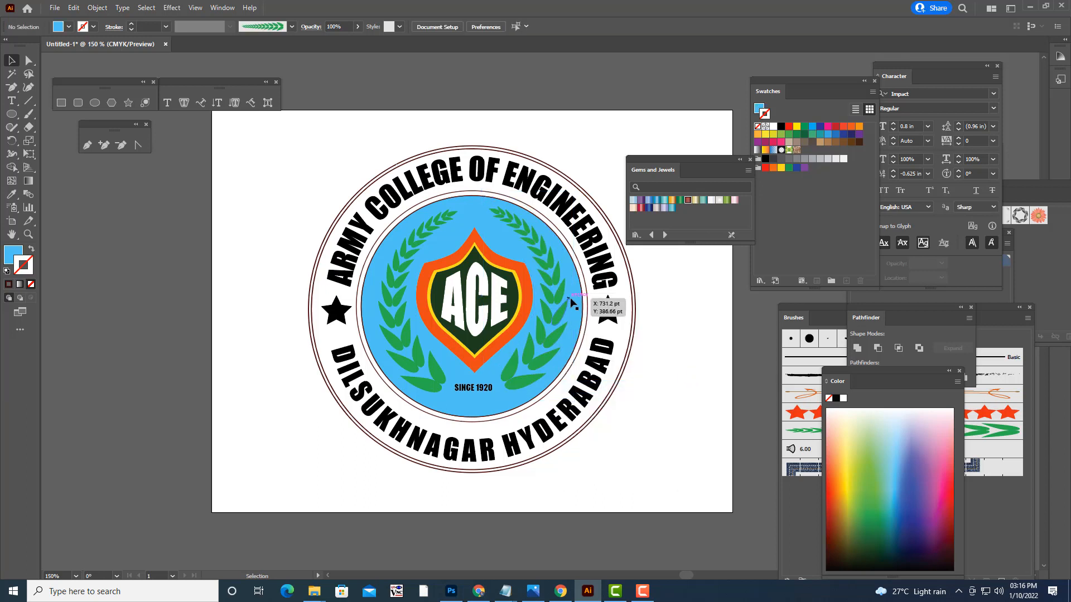
{"action": "left_click", "coordinate": [574, 299]}
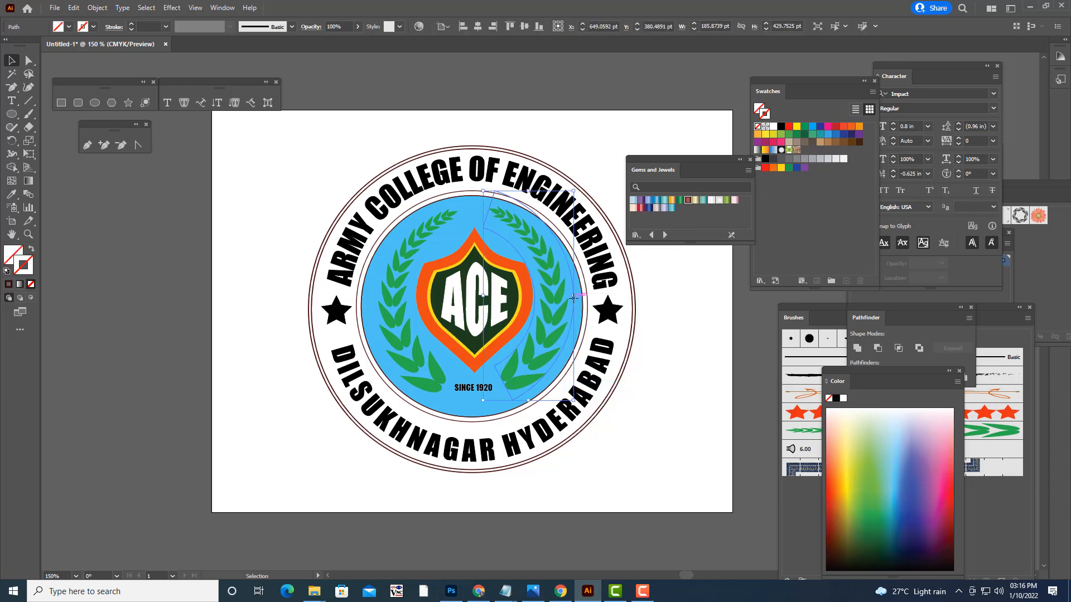
{"action": "key", "text": "Delete"}
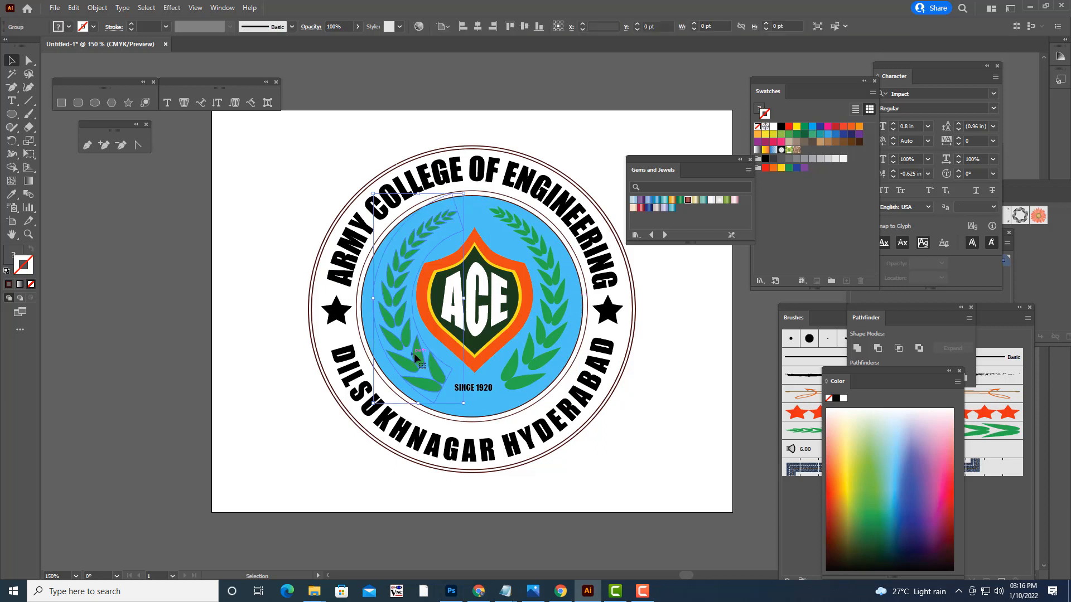
- Ungroup the left laurel branch to separate its leaves from the invisible enclosing path
{"action": "right_click", "coordinate": [413, 354]}
{"action": "left_click", "coordinate": [441, 445]}
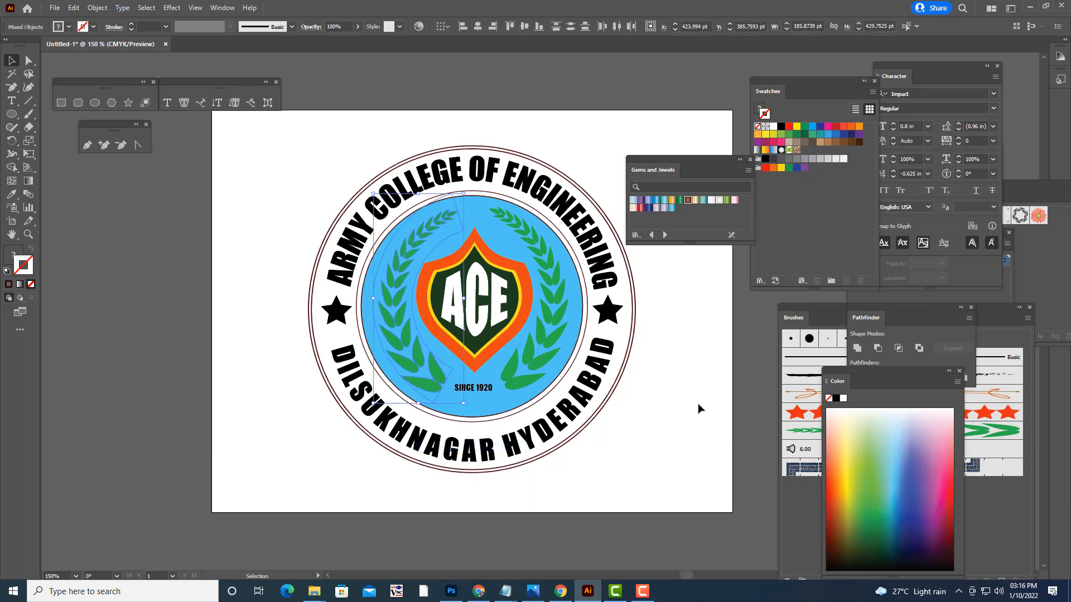
{"action": "left_click", "coordinate": [616, 405]}
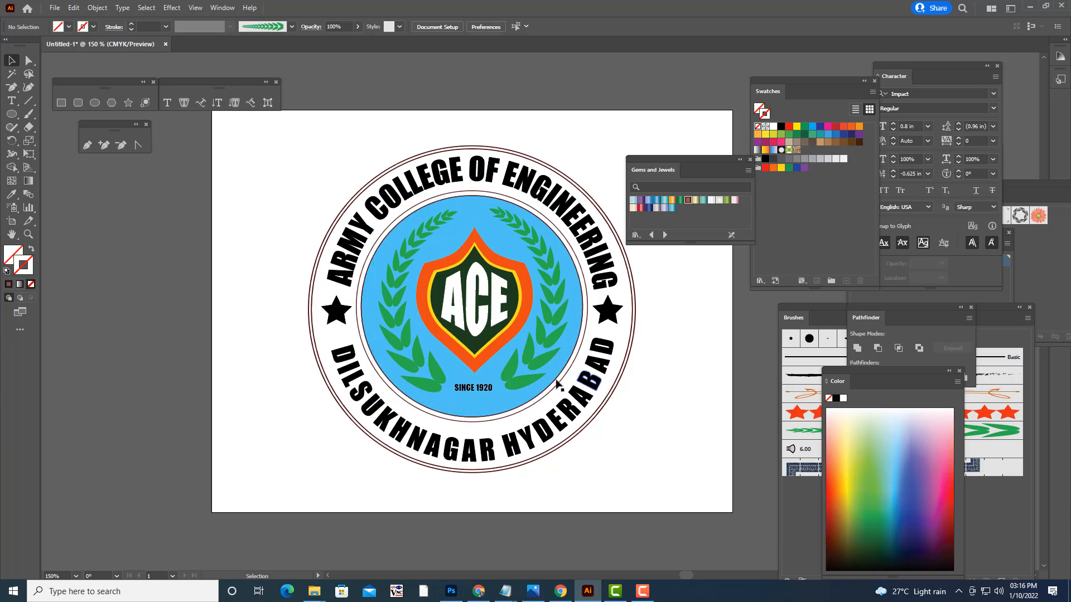
- Apply the dark red Gems and Jewels gradient to both the stroke and the fill of the innermost circle
{"action": "left_click", "coordinate": [572, 320]}
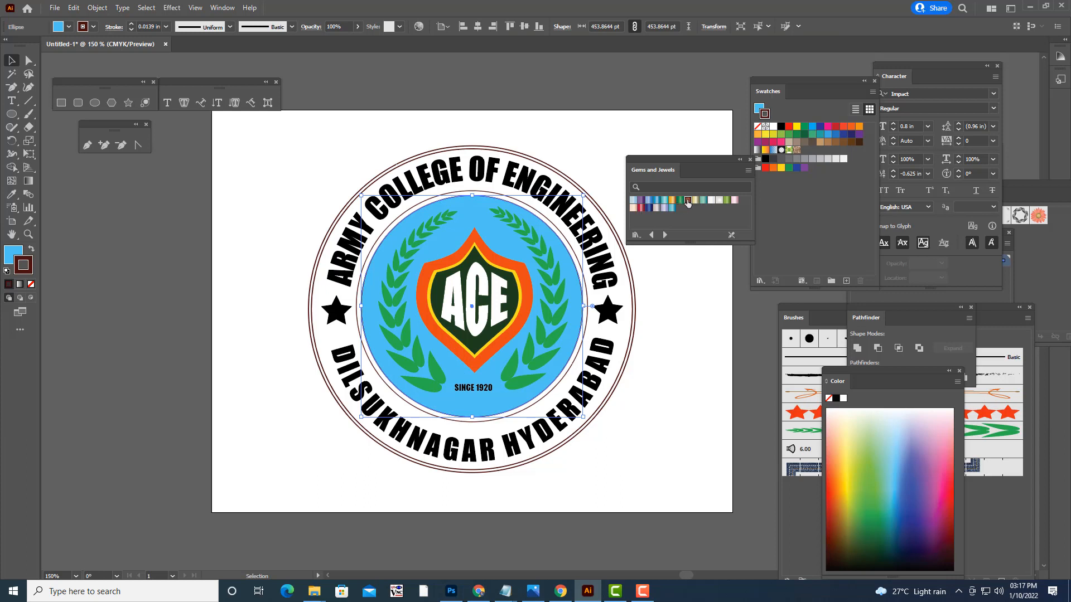
{"action": "left_click", "coordinate": [641, 209]}
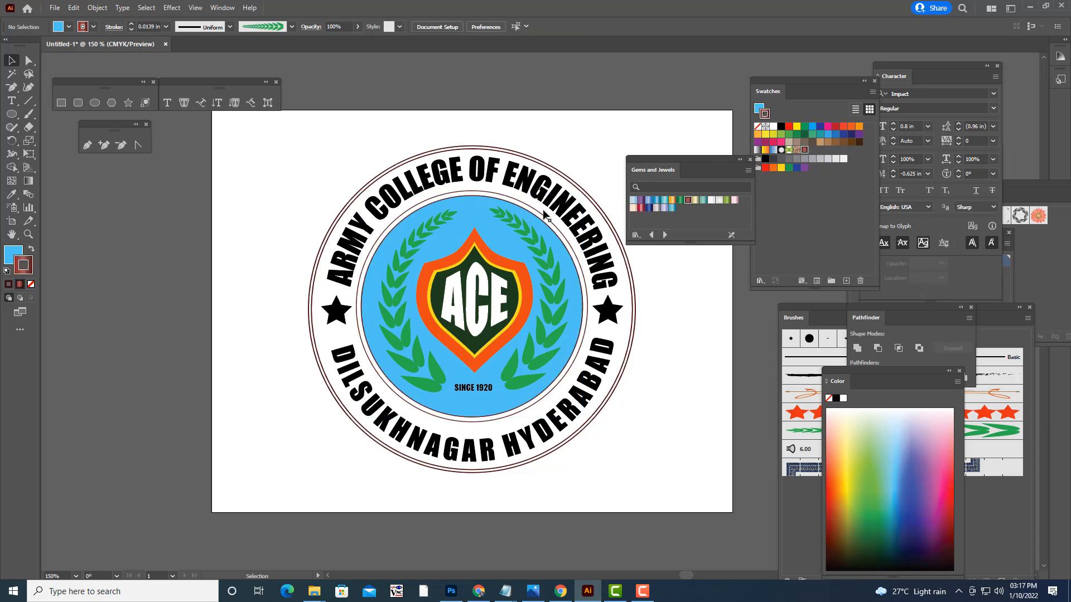
{"action": "left_click", "coordinate": [13, 262]}
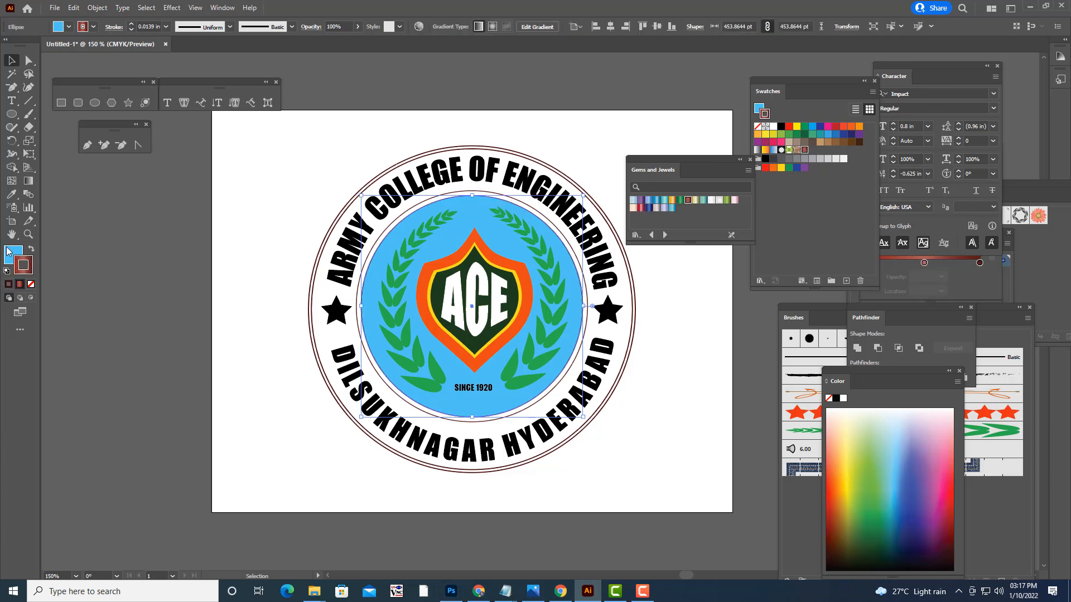
{"action": "left_click", "coordinate": [688, 201]}
{"action": "left_click", "coordinate": [637, 134]}
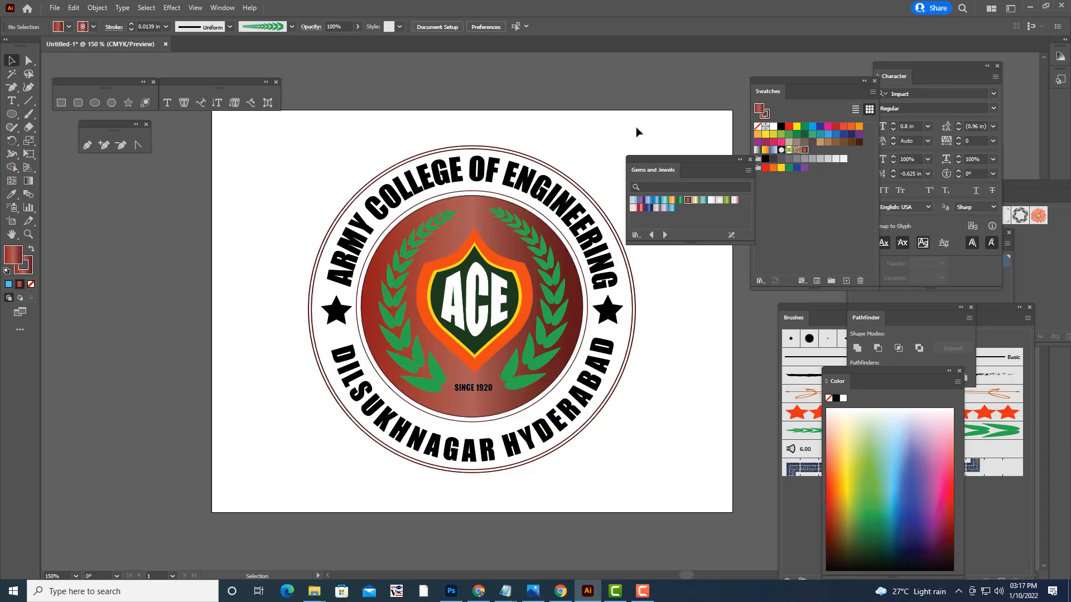
- Give the leaves of the right laurel branch a white (FFFFFF) stroke
{"action": "left_click", "coordinate": [559, 329]}
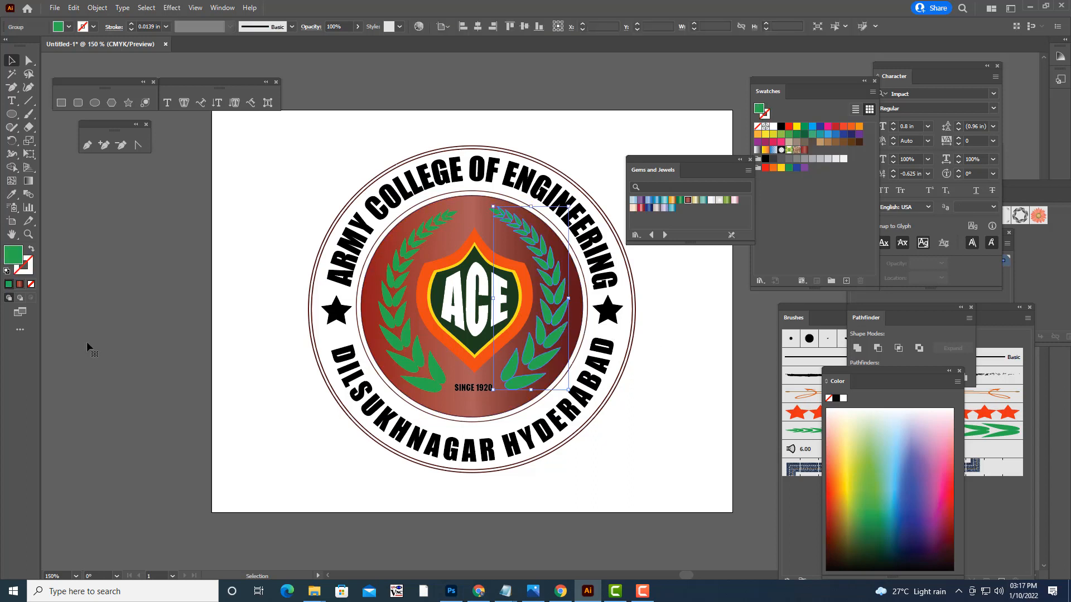
{"action": "double_click", "coordinate": [26, 274]}
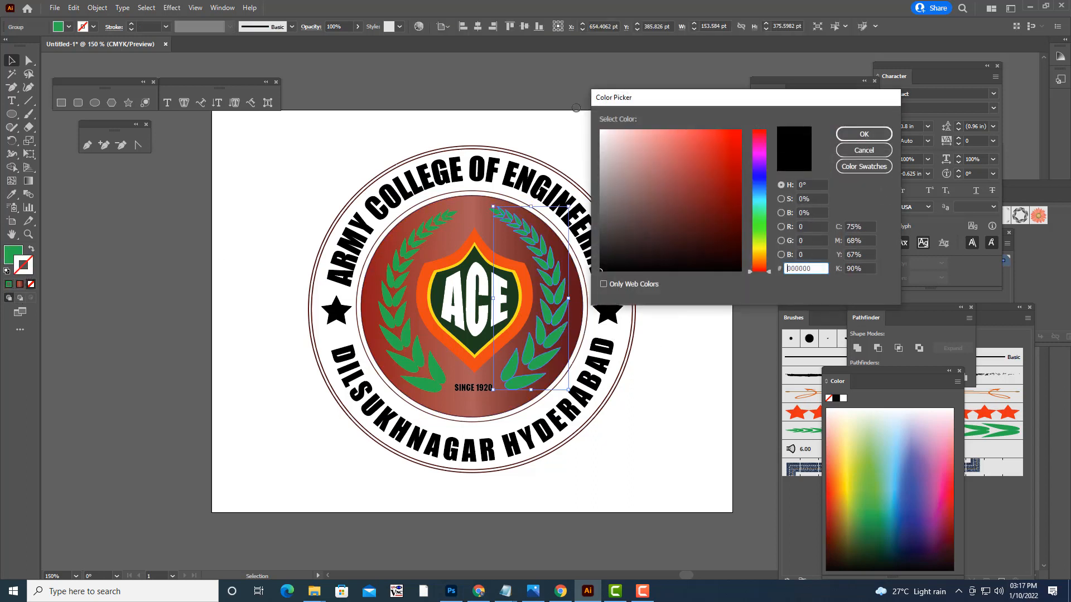
{"action": "left_click_drag", "start_coordinate": [648, 144], "coordinate": [592, 115]}
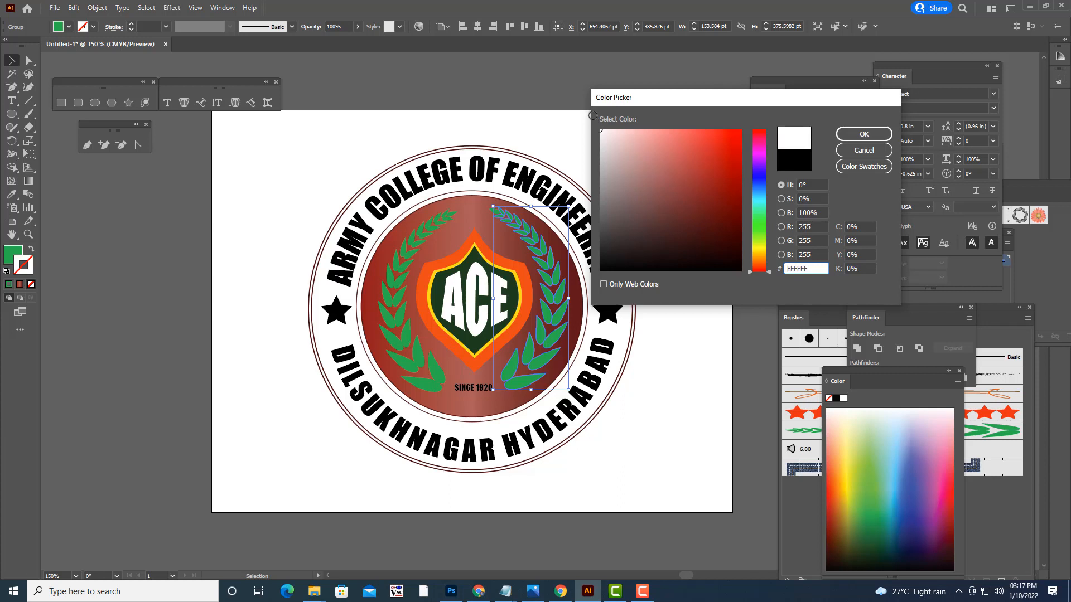
{"action": "left_click", "coordinate": [852, 132]}
{"action": "left_click", "coordinate": [623, 124]}
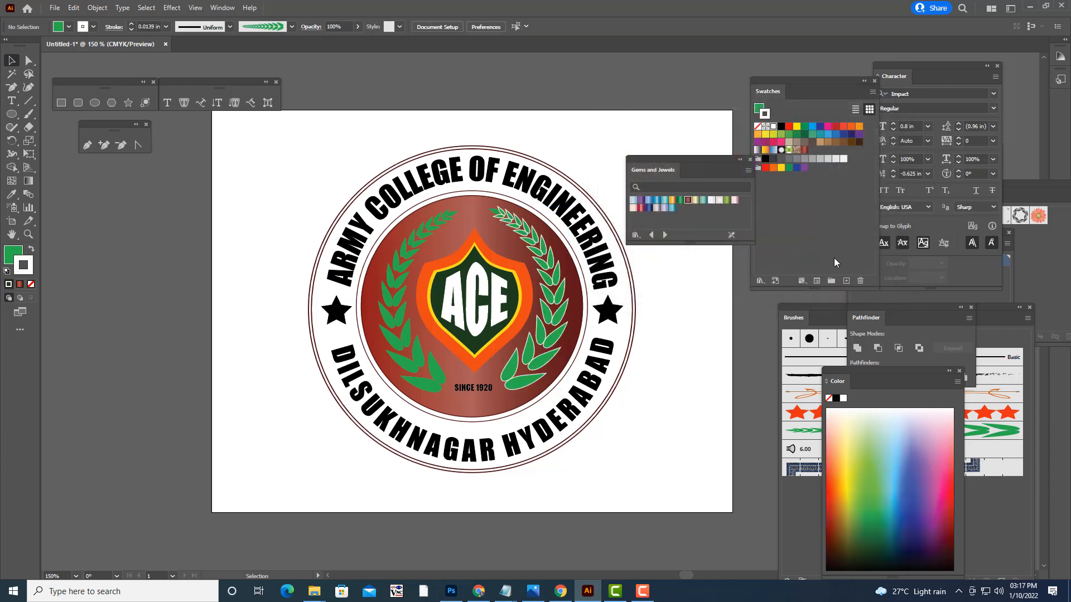
- Give the leaves of the left laurel branch a matching white stroke while keeping their green fill
{"action": "left_click", "coordinate": [436, 364]}
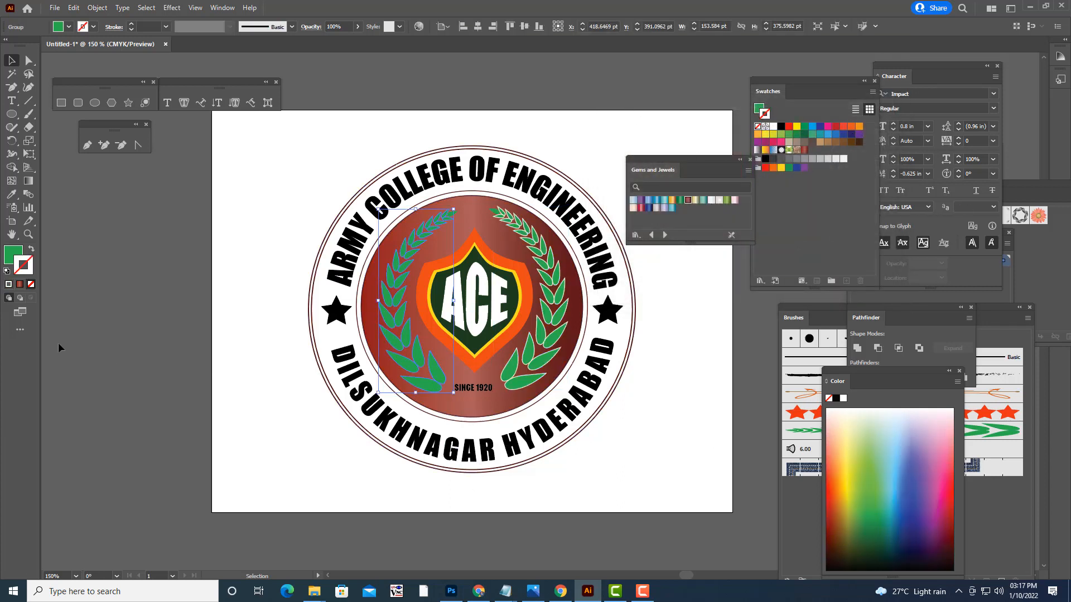
{"action": "left_click", "coordinate": [9, 252]}
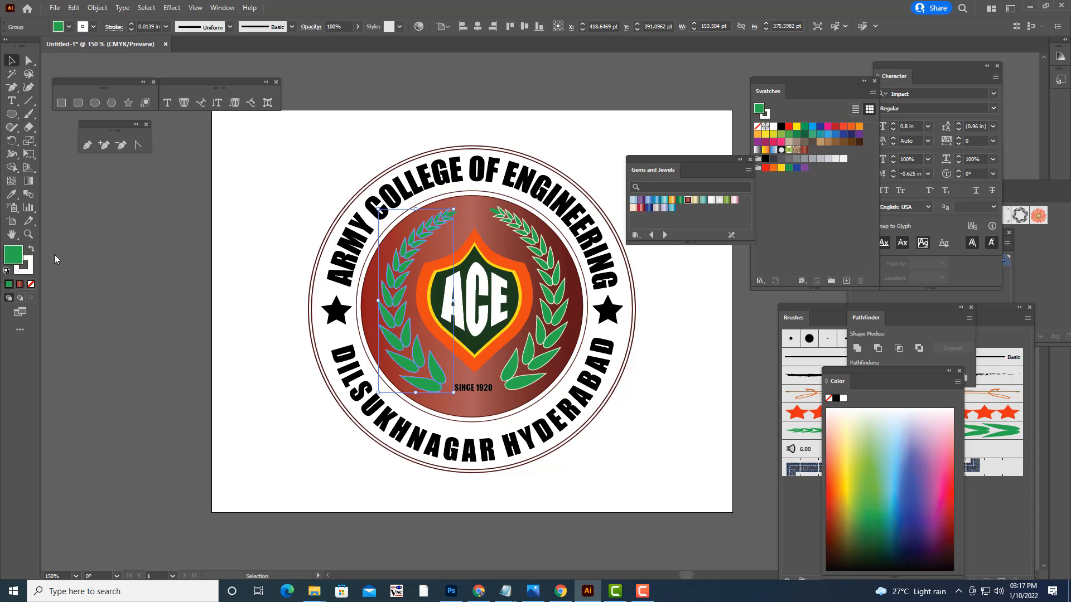
{"action": "left_click", "coordinate": [135, 263]}
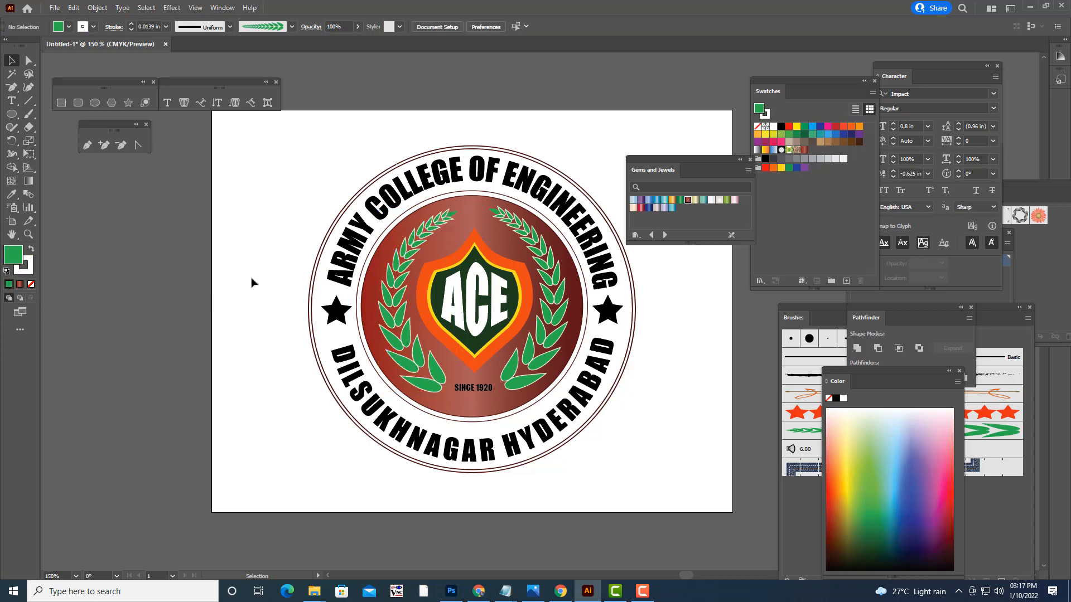
- Give the grouped ACE shield a white stroke
{"action": "left_click", "coordinate": [526, 280]}
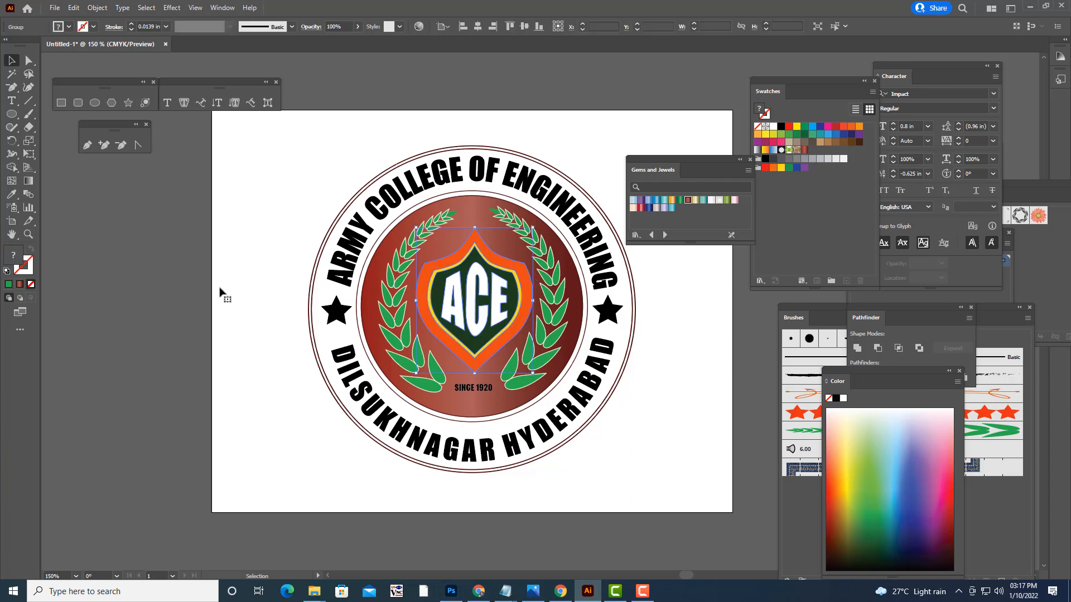
{"action": "left_click", "coordinate": [31, 272]}
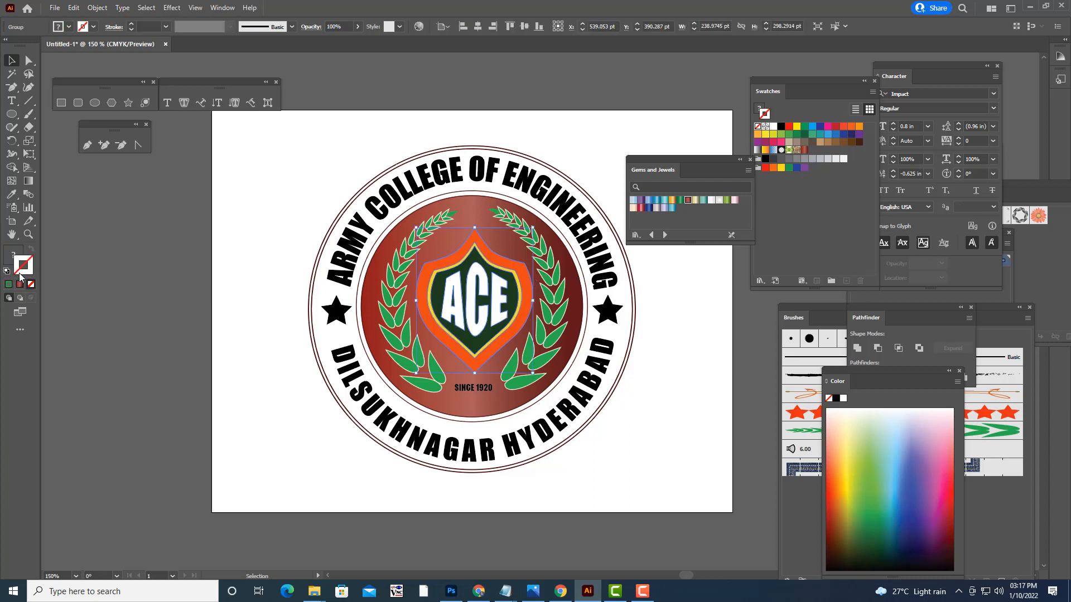
{"action": "double_click", "coordinate": [20, 271]}
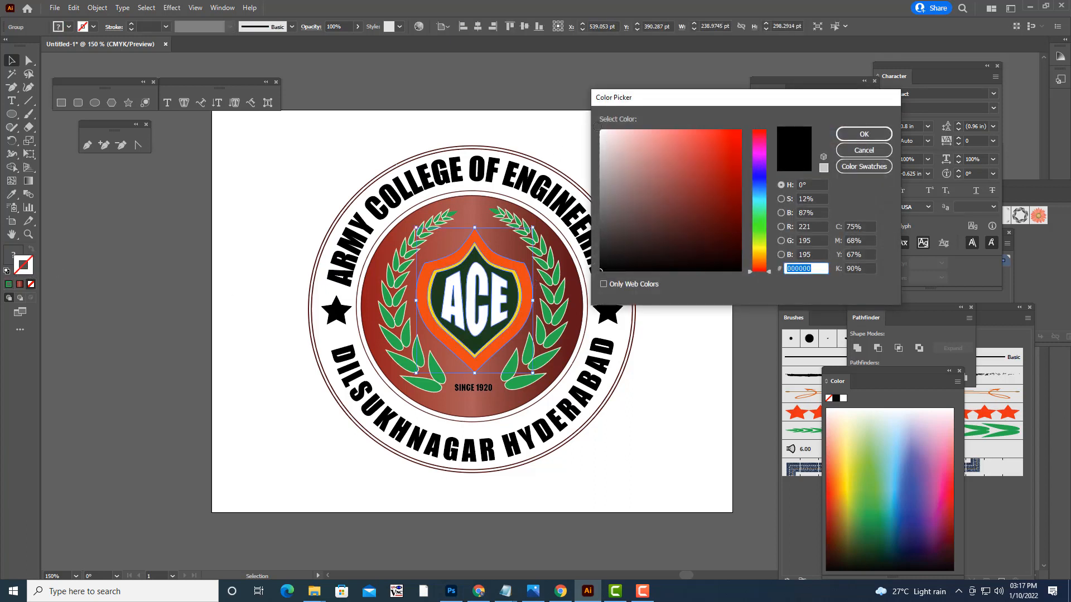
{"action": "left_click", "coordinate": [849, 134]}
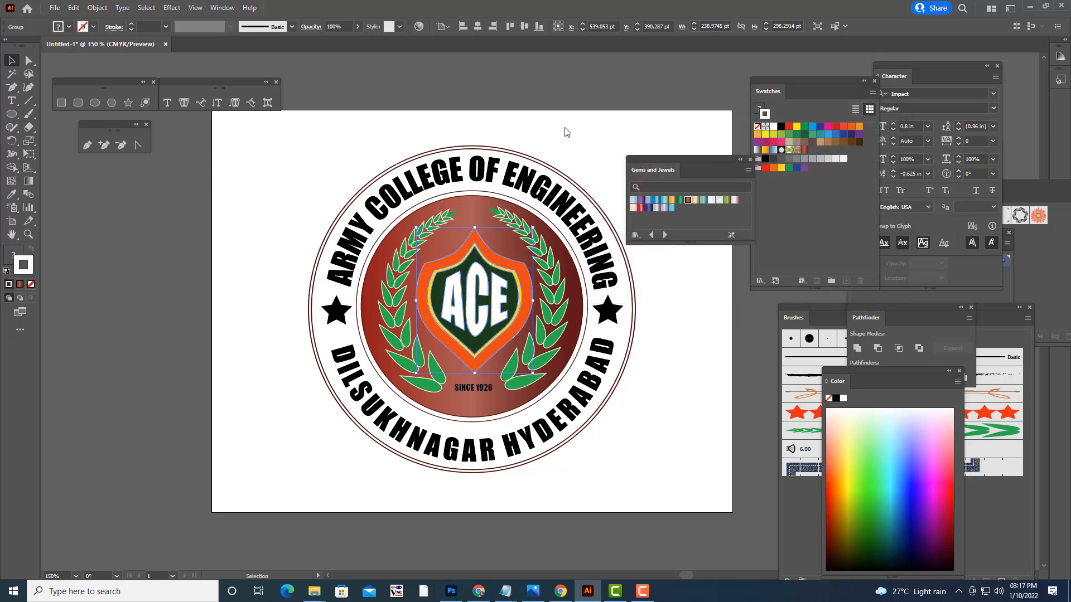
{"action": "left_click", "coordinate": [564, 131]}
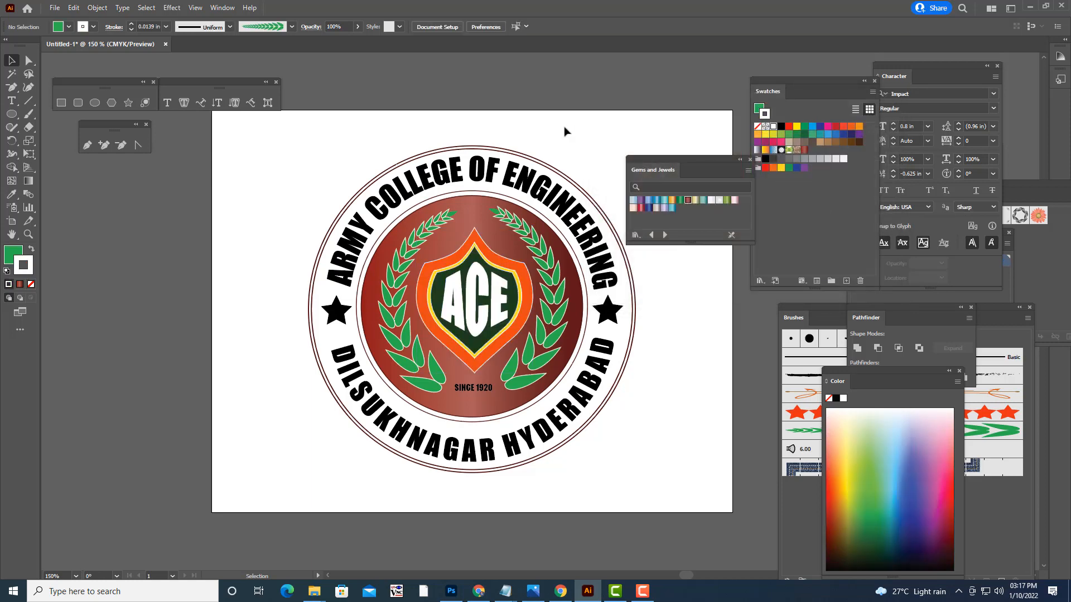
- Give the SINCE 1920 text below the shield a white stroke
{"action": "left_click", "coordinate": [490, 387]}
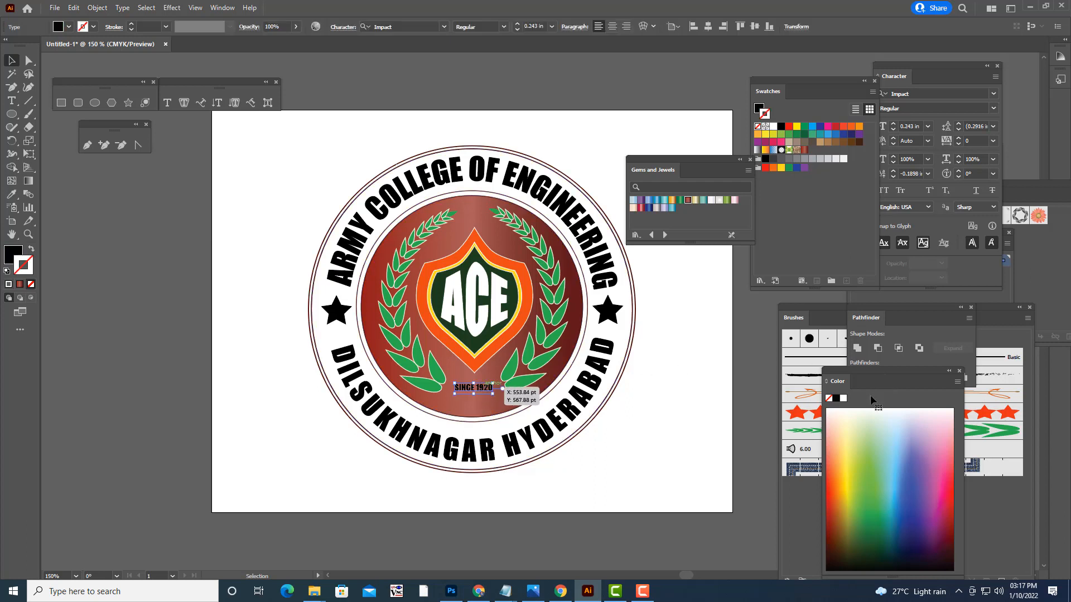
{"action": "left_click", "coordinate": [843, 398]}
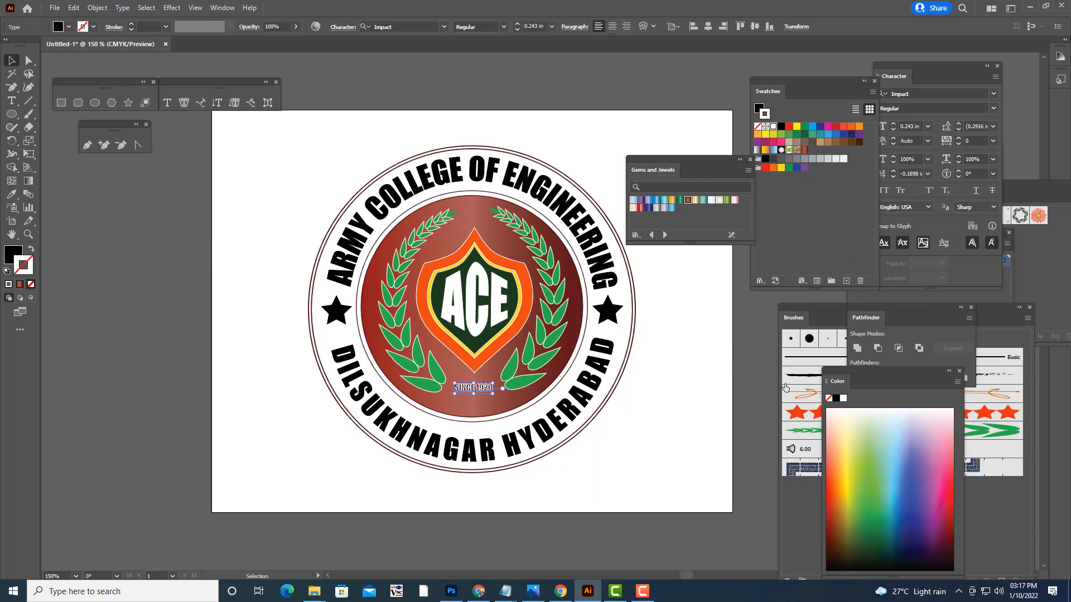
{"action": "left_click", "coordinate": [680, 348]}
{"action": "key", "text": "x"}
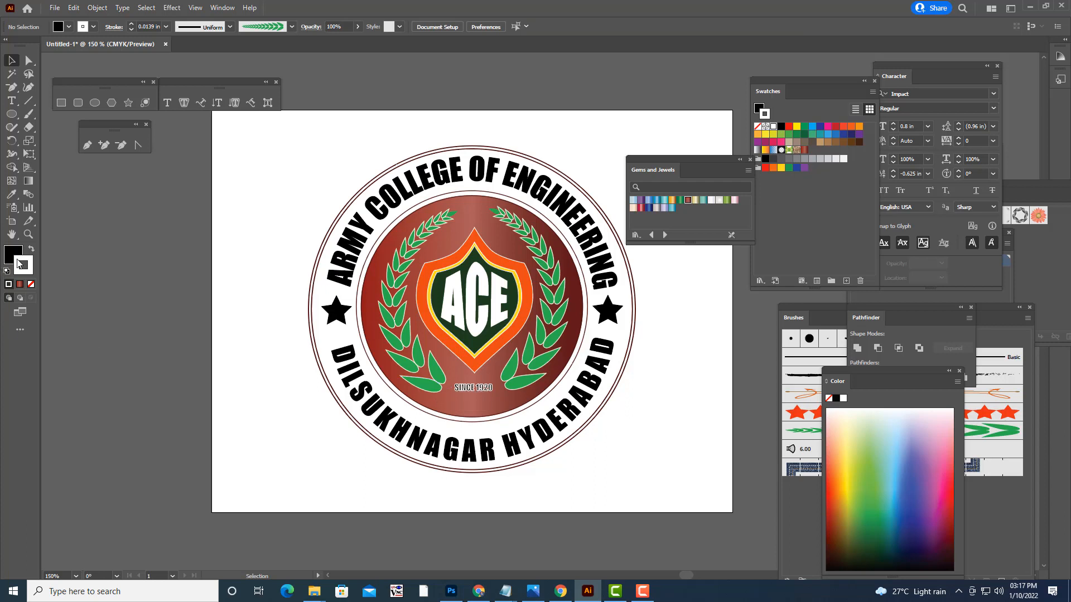
- Fill the SINCE 1920 text below the shield with white (FFFFFF)
{"action": "left_click", "coordinate": [843, 399]}
{"action": "left_click", "coordinate": [473, 386]}
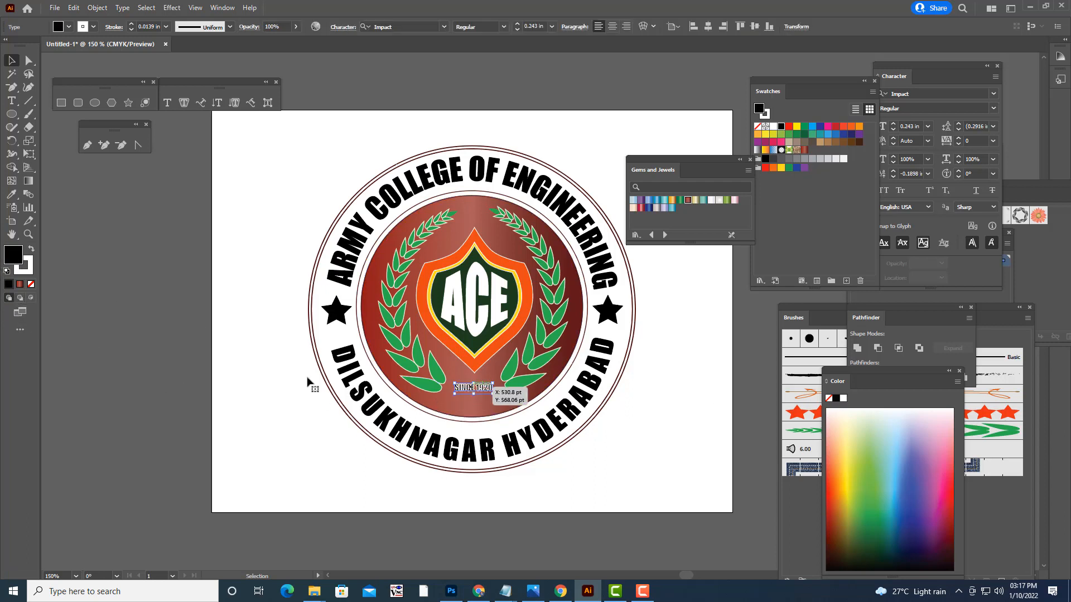
{"action": "double_click", "coordinate": [13, 257]}
{"action": "type", "text": "ffffff"}
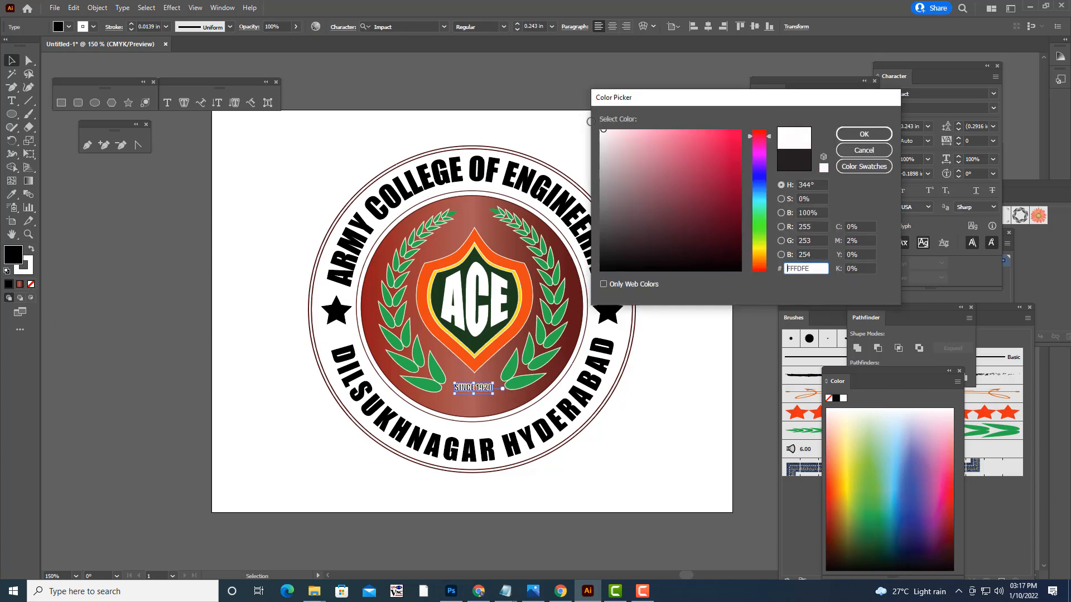
{"action": "key", "text": "Return"}
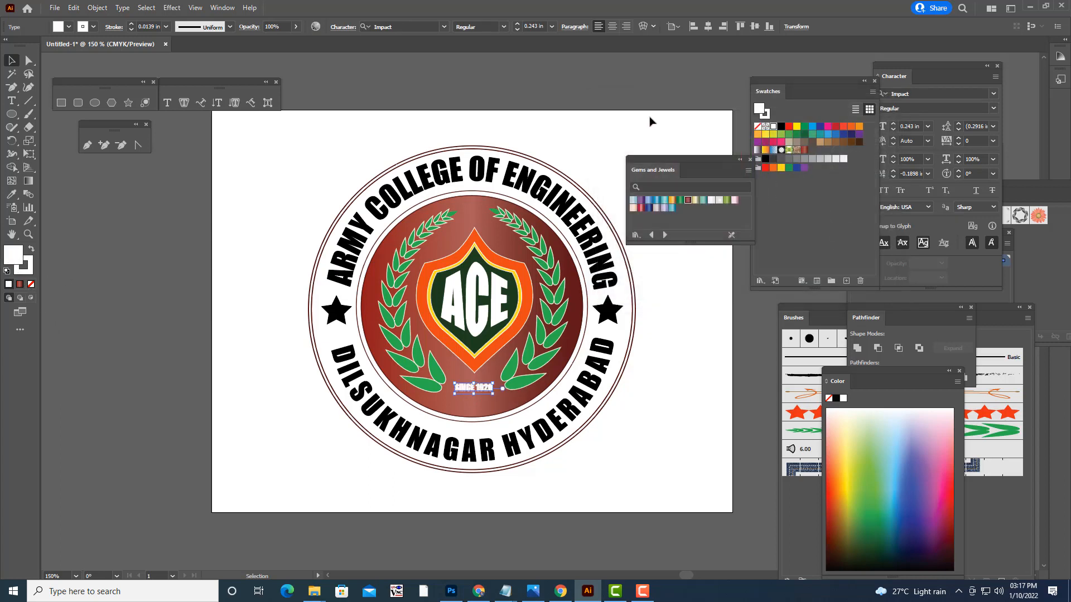
{"action": "left_click", "coordinate": [650, 119]}
- Remove the stroke from the SINCE 1920 text
{"action": "left_click", "coordinate": [470, 390]}
{"action": "left_click", "coordinate": [26, 270]}
{"action": "left_click", "coordinate": [31, 283]}
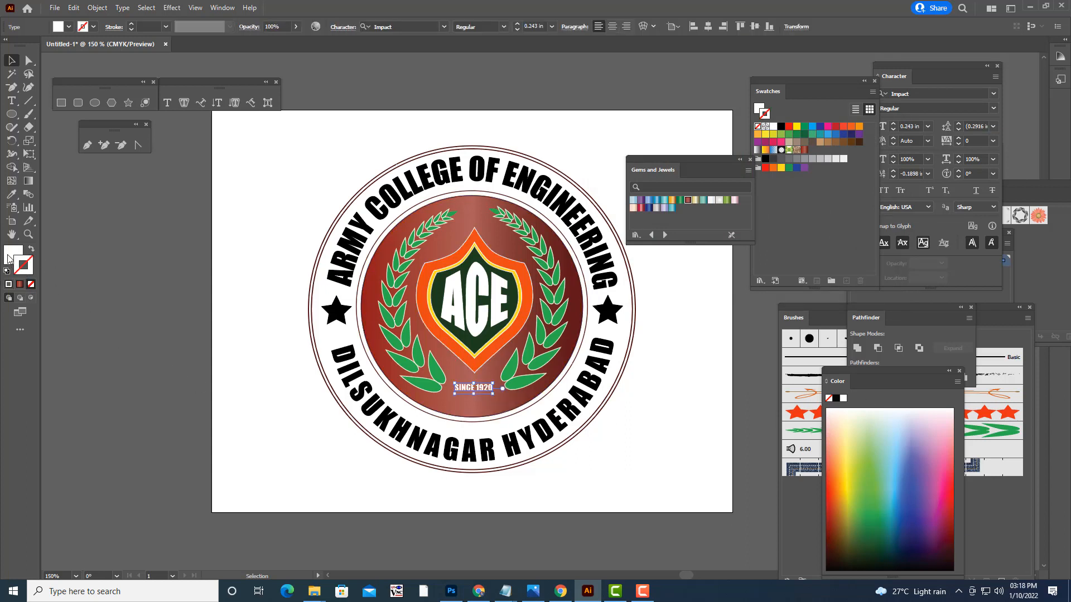
{"action": "left_click", "coordinate": [155, 304]}
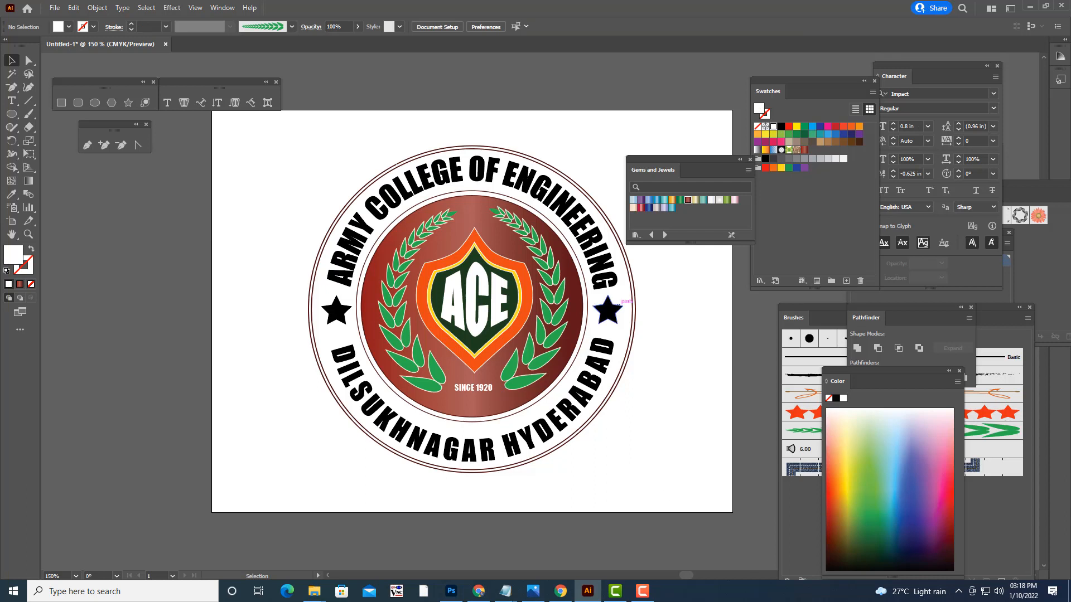
- Fill the inner of the two outer ring circles with light blue and send it behind all the other artwork
{"action": "left_click_drag", "start_coordinate": [654, 161], "coordinate": [752, 152]}
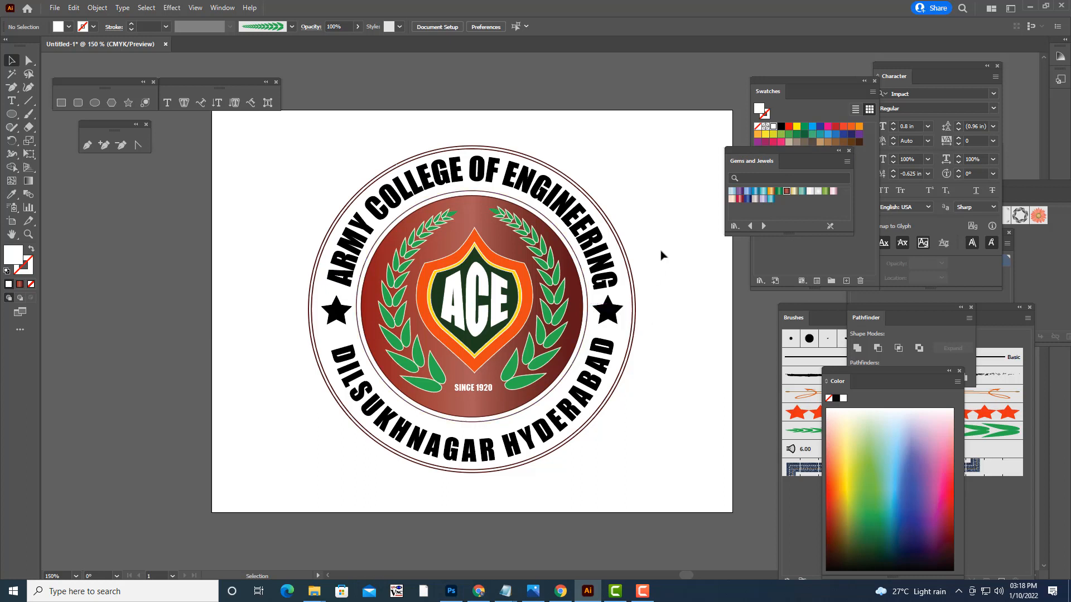
{"action": "left_click", "coordinate": [574, 295]}
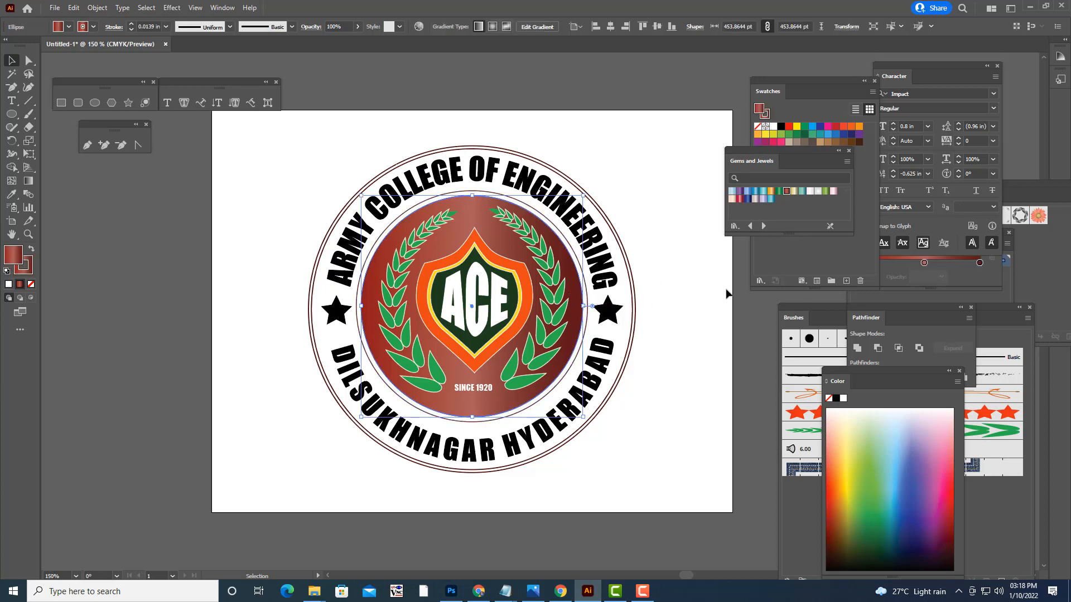
{"action": "left_click", "coordinate": [664, 274]}
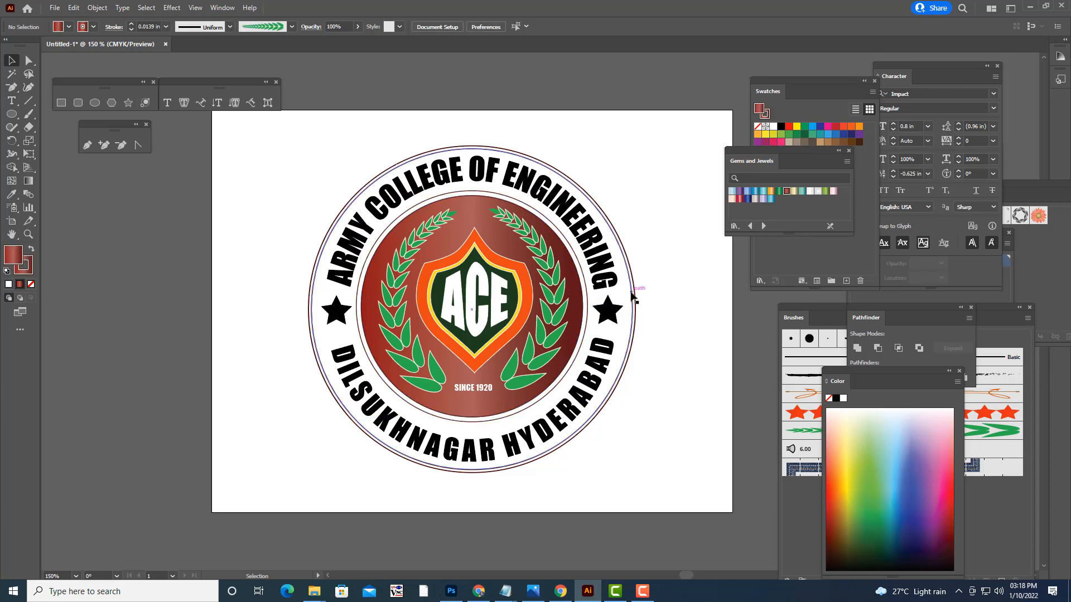
{"action": "left_click", "coordinate": [633, 297]}
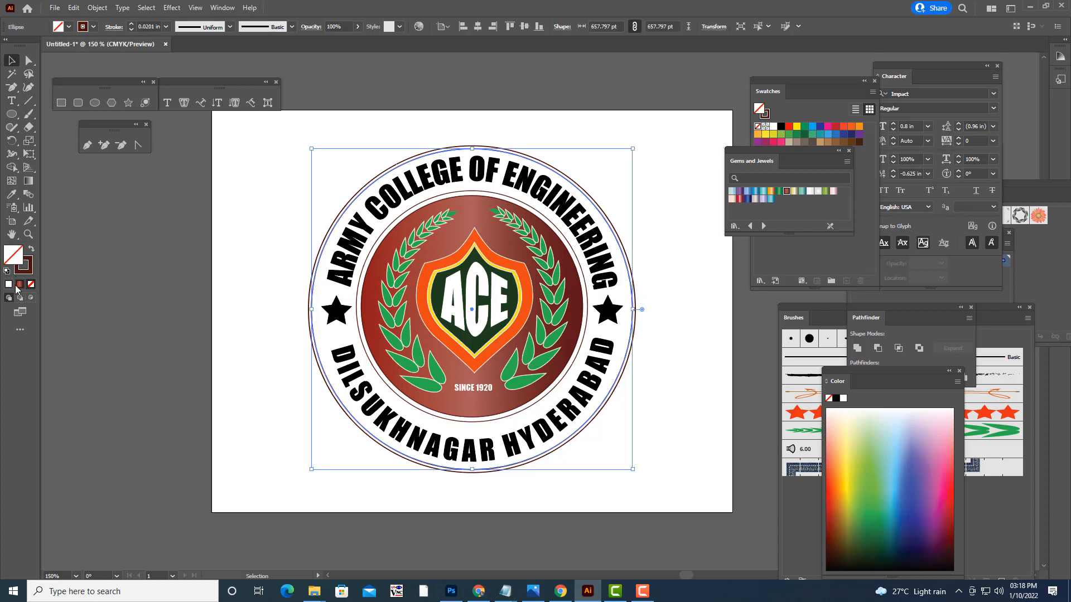
{"action": "left_click", "coordinate": [897, 448]}
{"action": "right_click", "coordinate": [557, 258]}
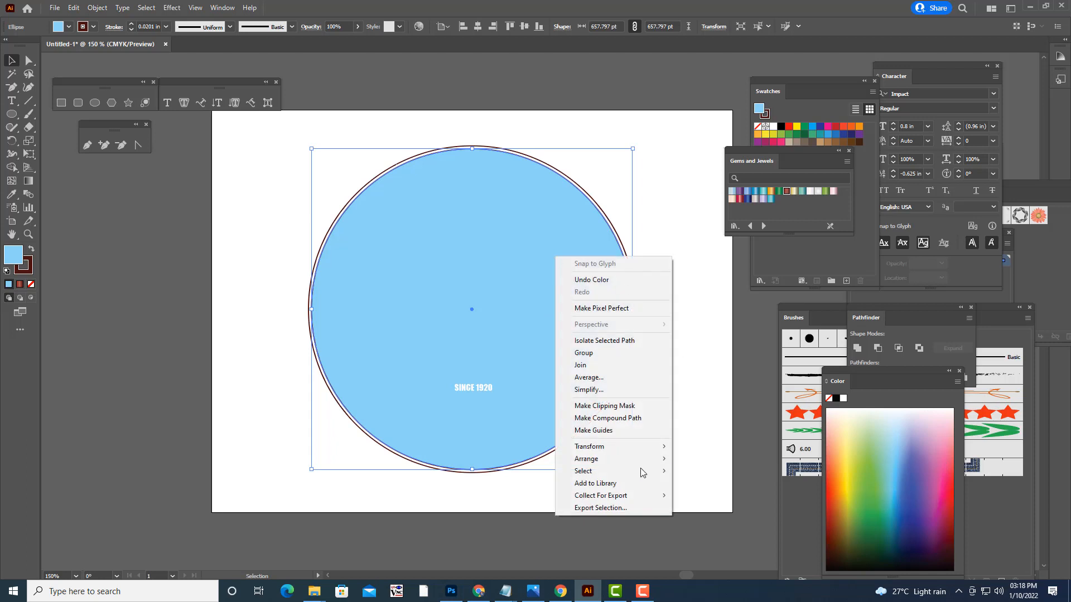
{"action": "mouse_move", "coordinate": [642, 458]}
{"action": "left_click", "coordinate": [708, 495]}
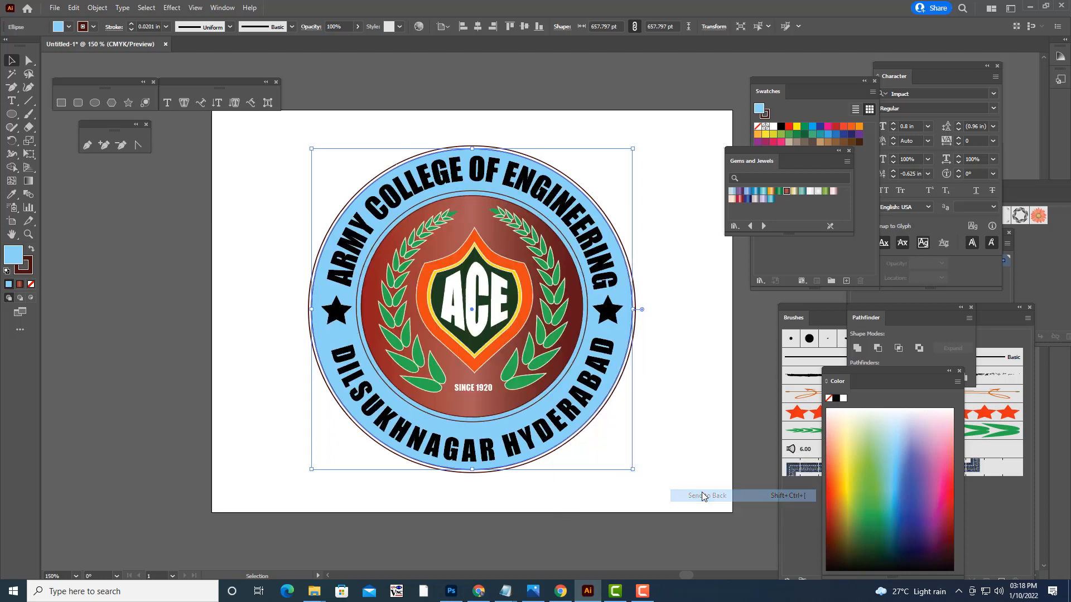
{"action": "left_click", "coordinate": [680, 357]}
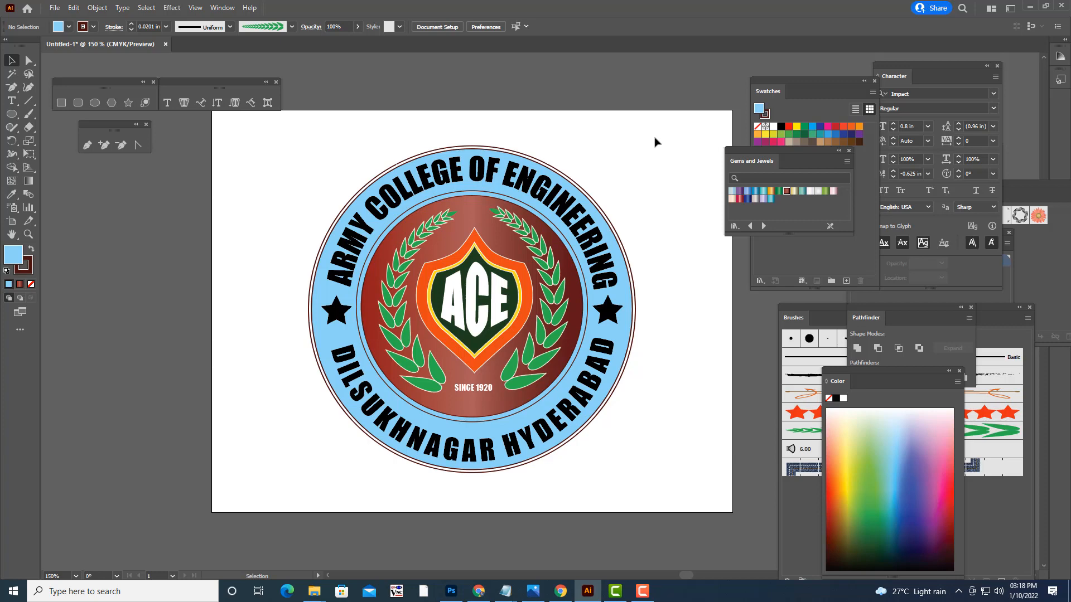
- Try pink and several blue swatches on the lettering band's circle, settling on a CMYK Blue fill
{"action": "left_click", "coordinate": [634, 313]}
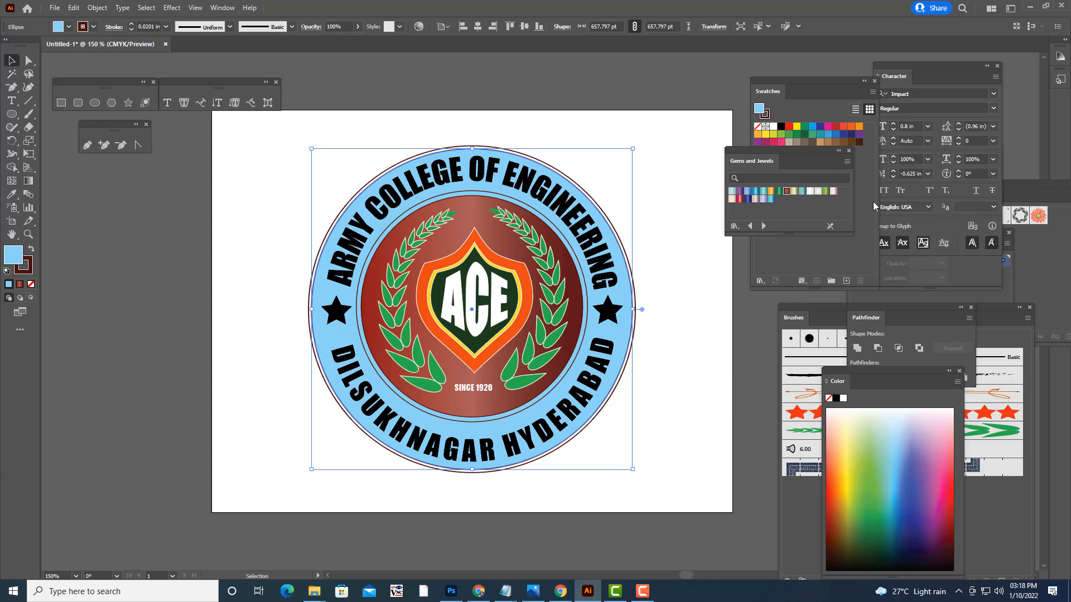
{"action": "left_click", "coordinate": [828, 127]}
{"action": "left_click", "coordinate": [828, 129]}
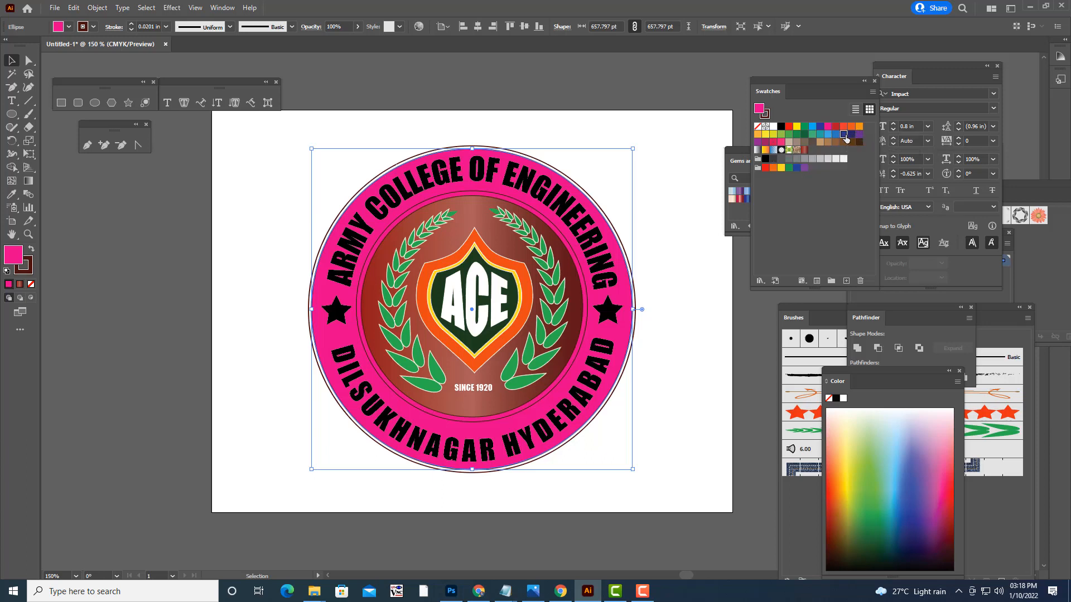
{"action": "left_click", "coordinate": [845, 135]}
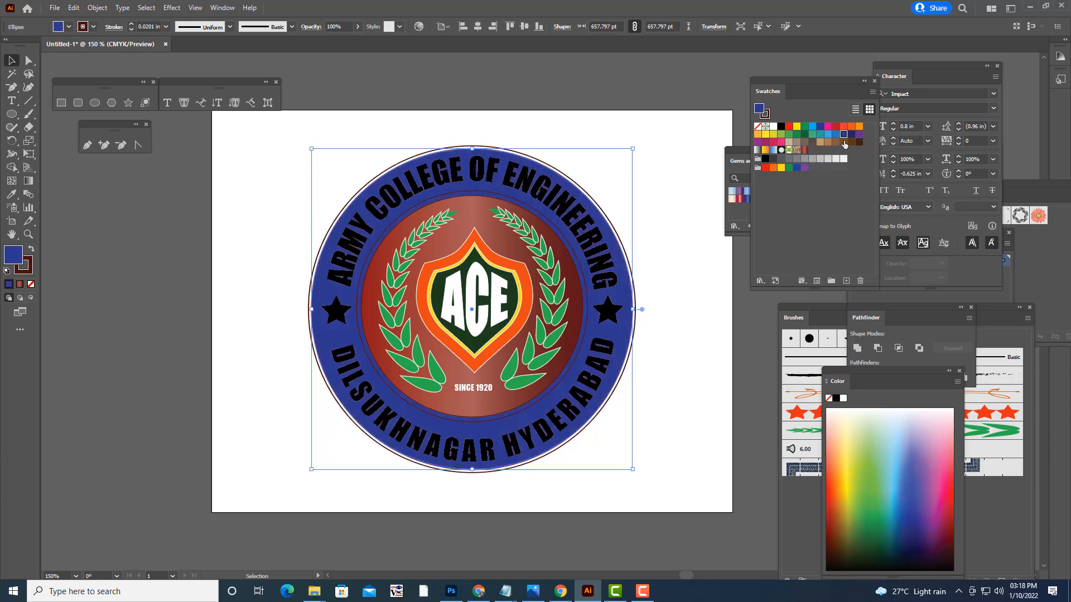
{"action": "left_click", "coordinate": [835, 135]}
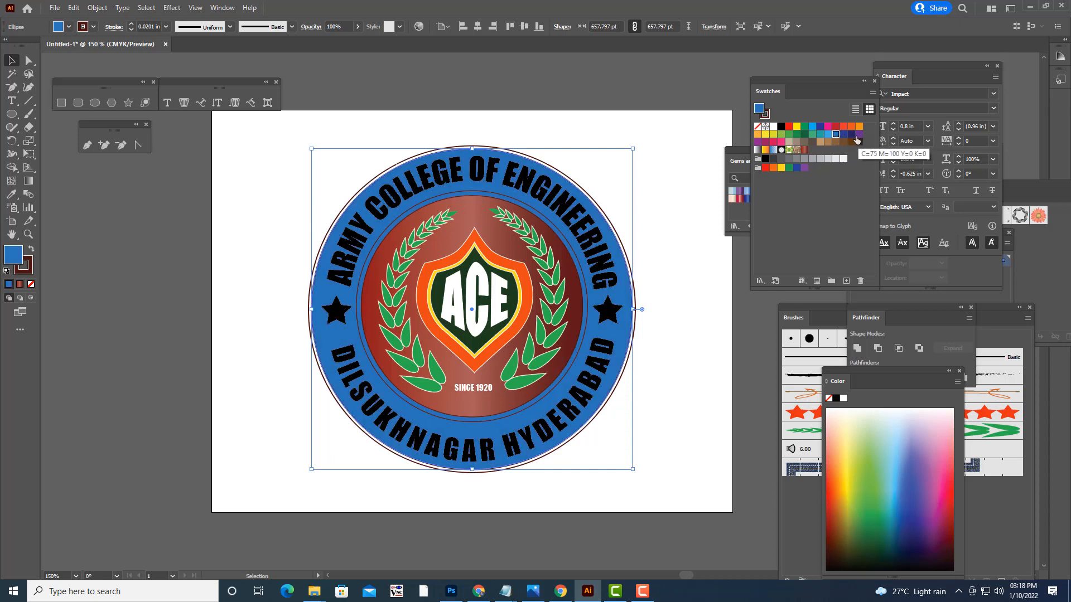
{"action": "left_click", "coordinate": [849, 135]}
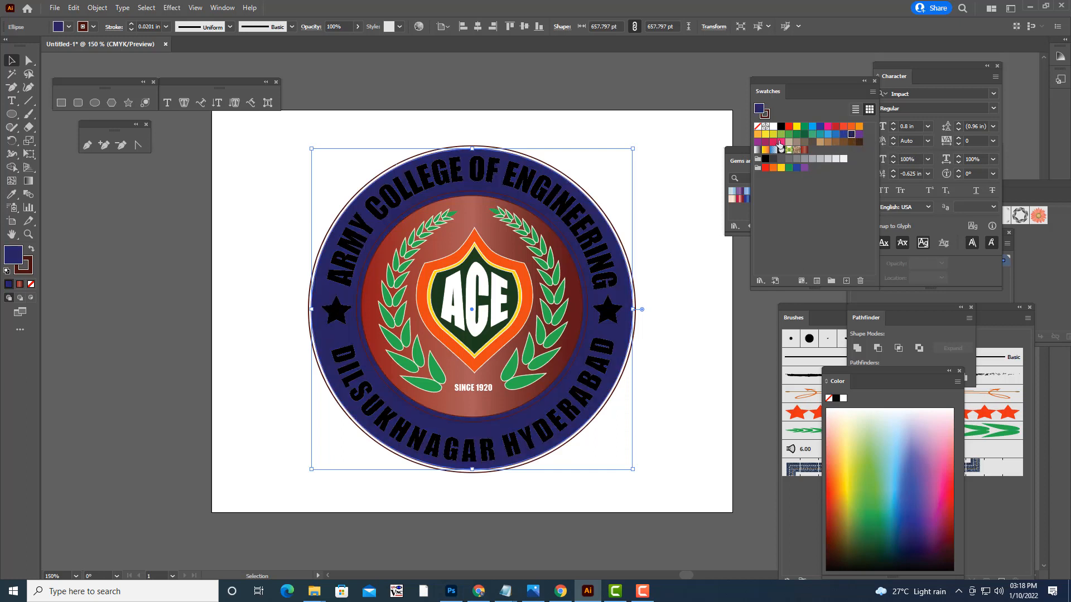
{"action": "left_click", "coordinate": [820, 128]}
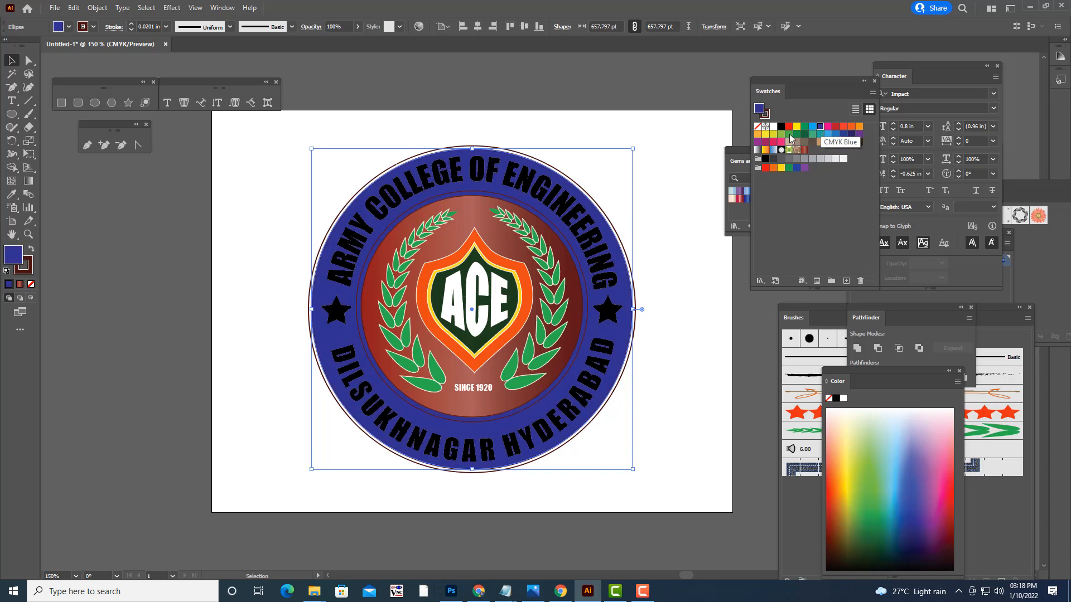
{"action": "left_click", "coordinate": [625, 94]}
- Recolour the curved ARMY COLLEGE OF ENGINEERING and DILSUKHNAGAR HYDERABAD lettering white
{"action": "left_click", "coordinate": [531, 175]}
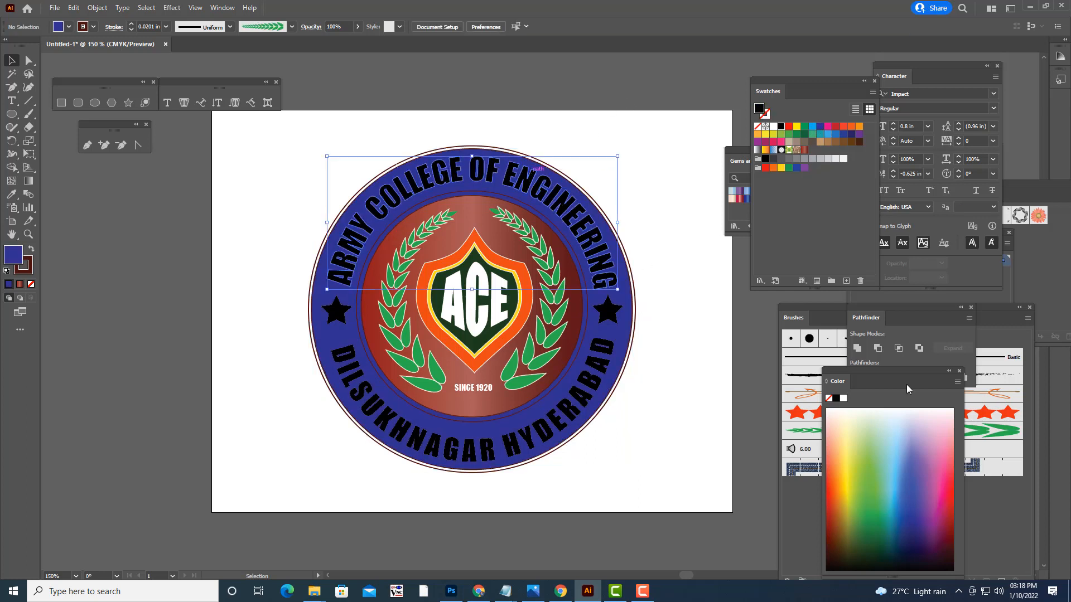
{"action": "left_click", "coordinate": [844, 399]}
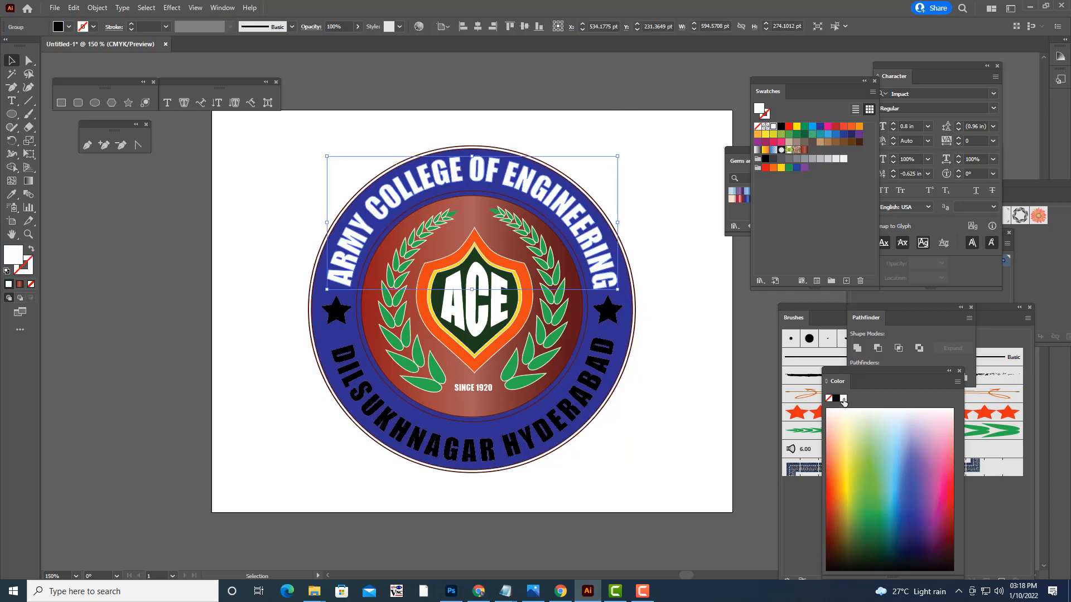
{"action": "left_click", "coordinate": [610, 380]}
{"action": "left_click", "coordinate": [843, 399]}
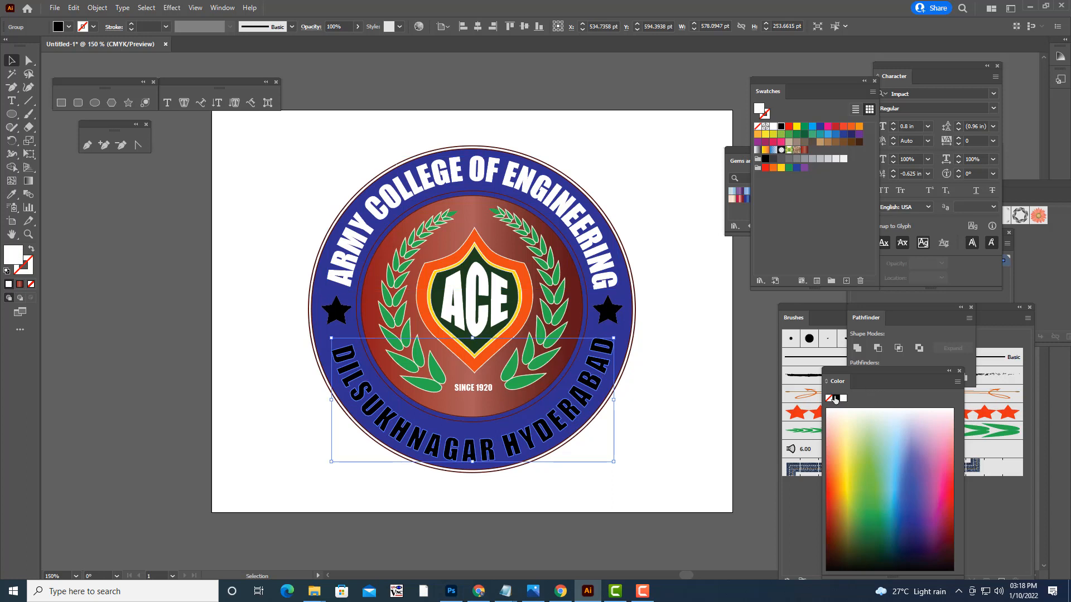
{"action": "left_click", "coordinate": [666, 325]}
- Fill both stars on the blue band with white
{"action": "left_click", "coordinate": [610, 311]}
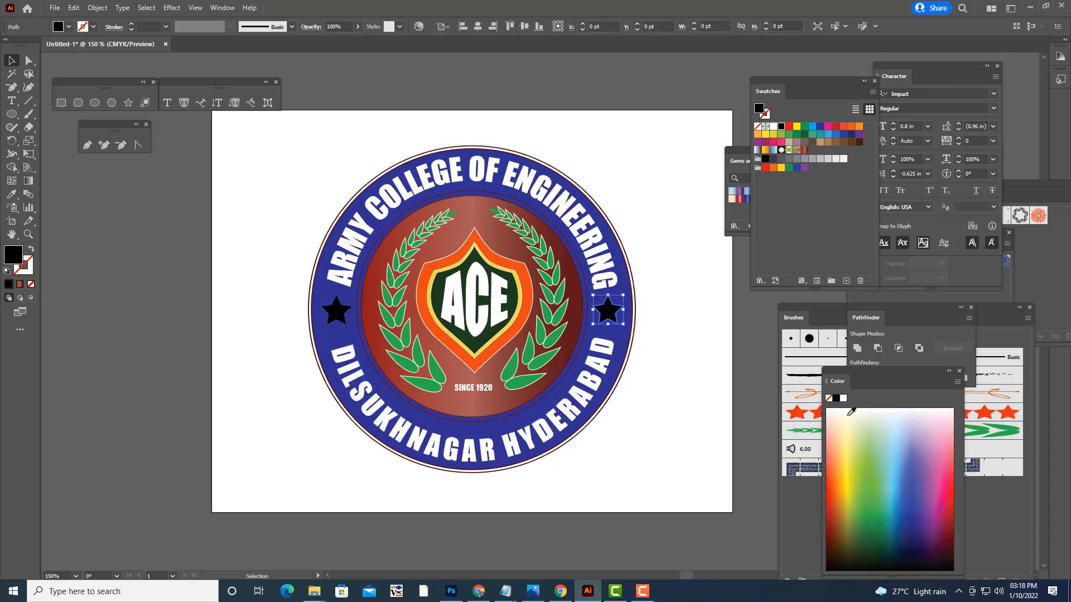
{"action": "left_click", "coordinate": [843, 398]}
{"action": "left_click", "coordinate": [337, 311]}
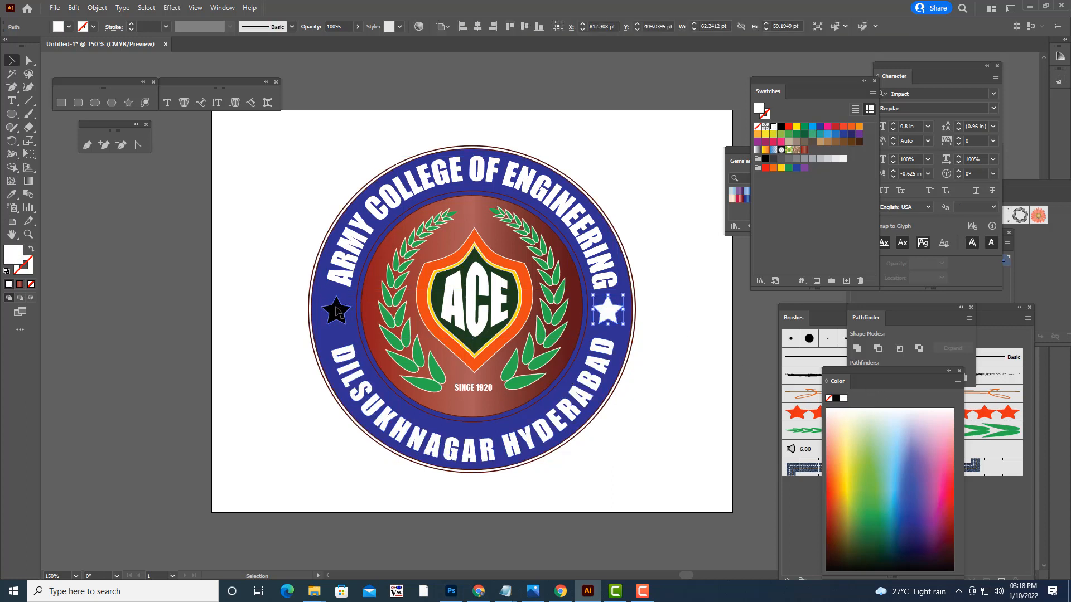
{"action": "left_click", "coordinate": [842, 399]}
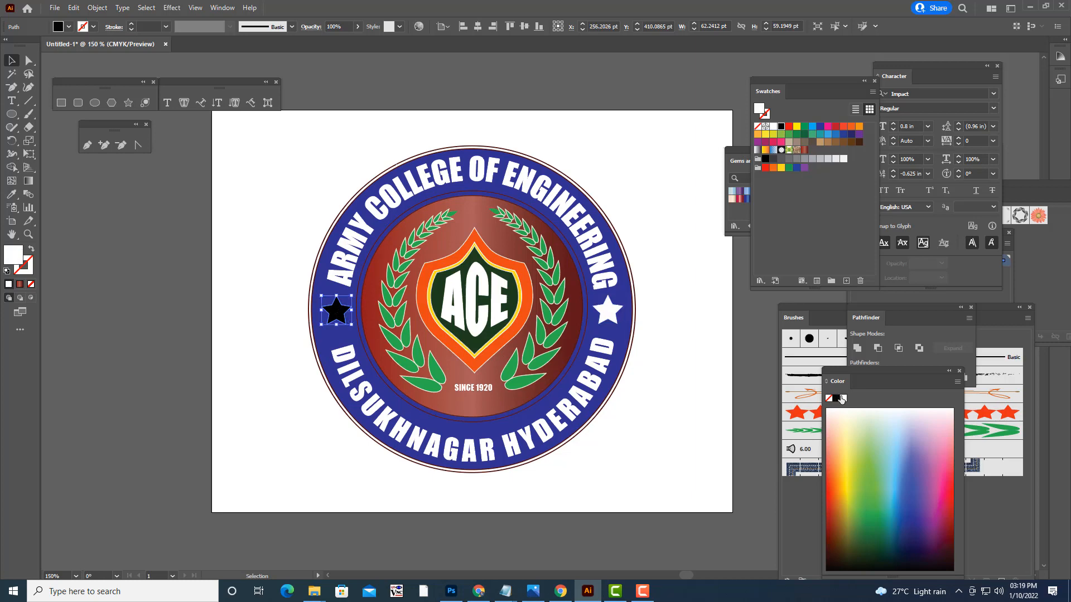
{"action": "left_click", "coordinate": [687, 329]}
- Give the thin circle around the gradient-filled centre a white (FFFFFF) stroke, leaving it without a fill
{"action": "left_click", "coordinate": [575, 258]}
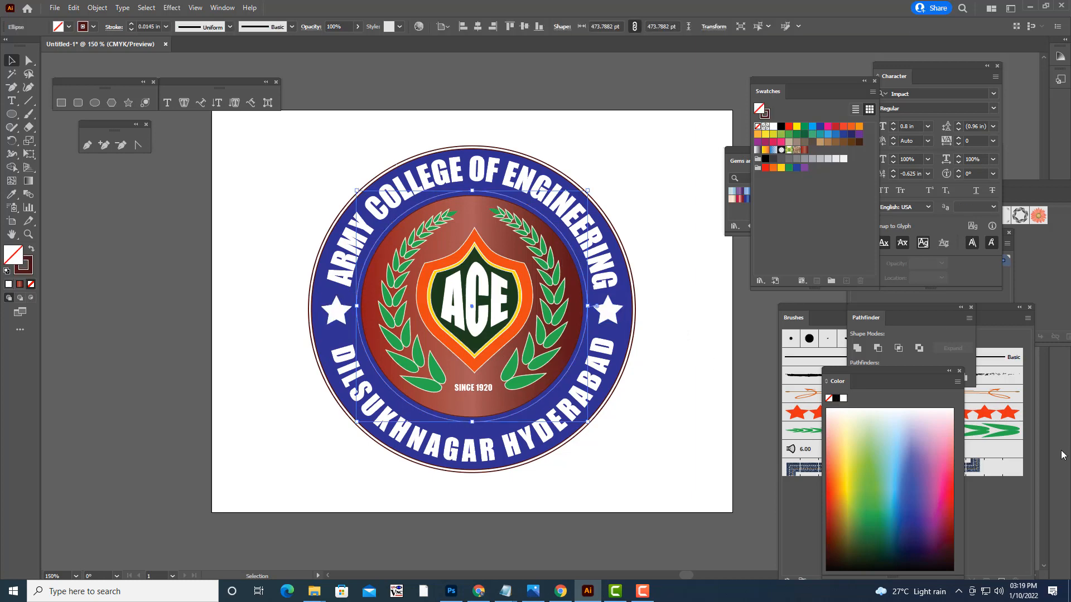
{"action": "left_click", "coordinate": [7, 284]}
{"action": "key", "text": "ctrl+z"}
{"action": "double_click", "coordinate": [26, 270]}
{"action": "left_click_drag", "start_coordinate": [629, 148], "coordinate": [593, 116]}
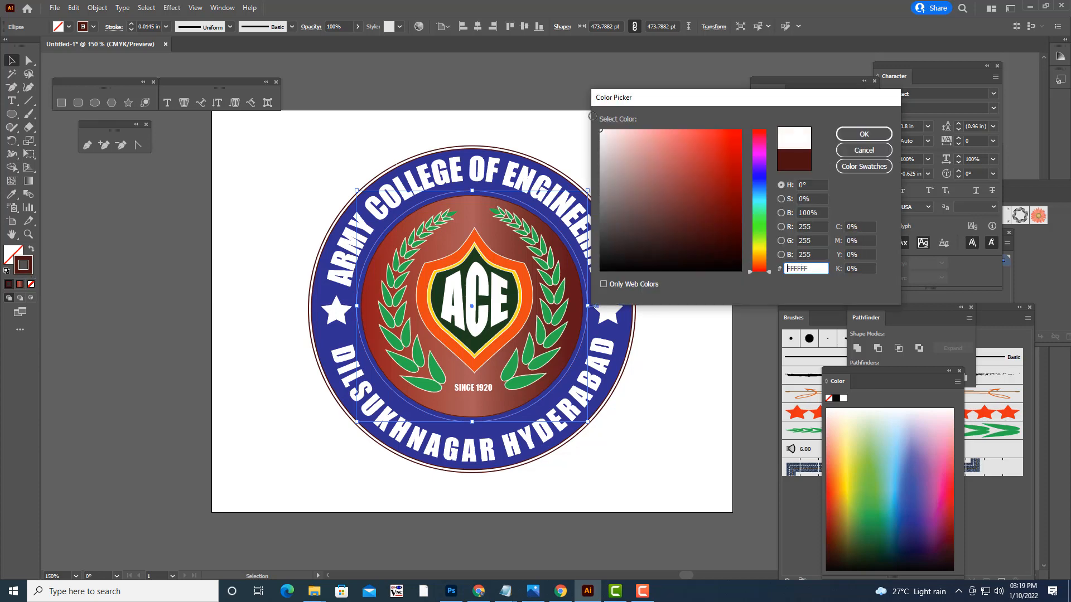
{"action": "left_click", "coordinate": [850, 139]}
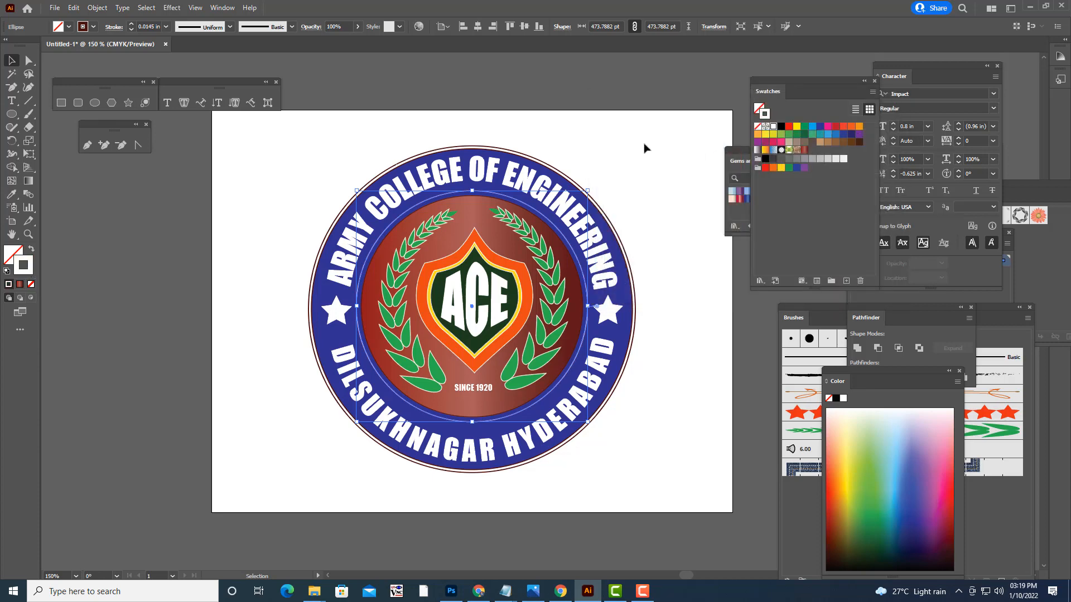
{"action": "left_click", "coordinate": [644, 147]}
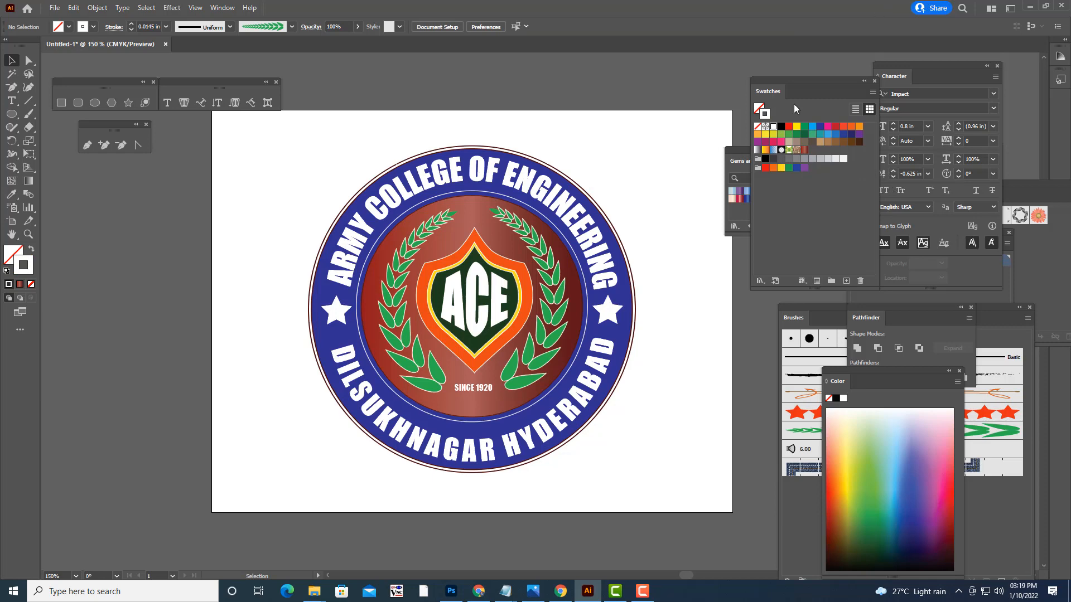
{"action": "scroll", "coordinate": [628, 192], "scroll_direction": "up", "scroll_amount": 1}
{"action": "scroll", "coordinate": [635, 189], "scroll_direction": "down", "scroll_amount": 2}
{"action": "scroll", "coordinate": [641, 186], "scroll_direction": "up", "scroll_amount": 1}
{"action": "key", "text": "ctrl+minus"}
{"action": "key", "text": "ctrl+minus"}
{"action": "key", "text": "ctrl+plus"}
{"action": "key", "text": "ctrl+plus"}
{"action": "key", "text": "ctrl+plus"}
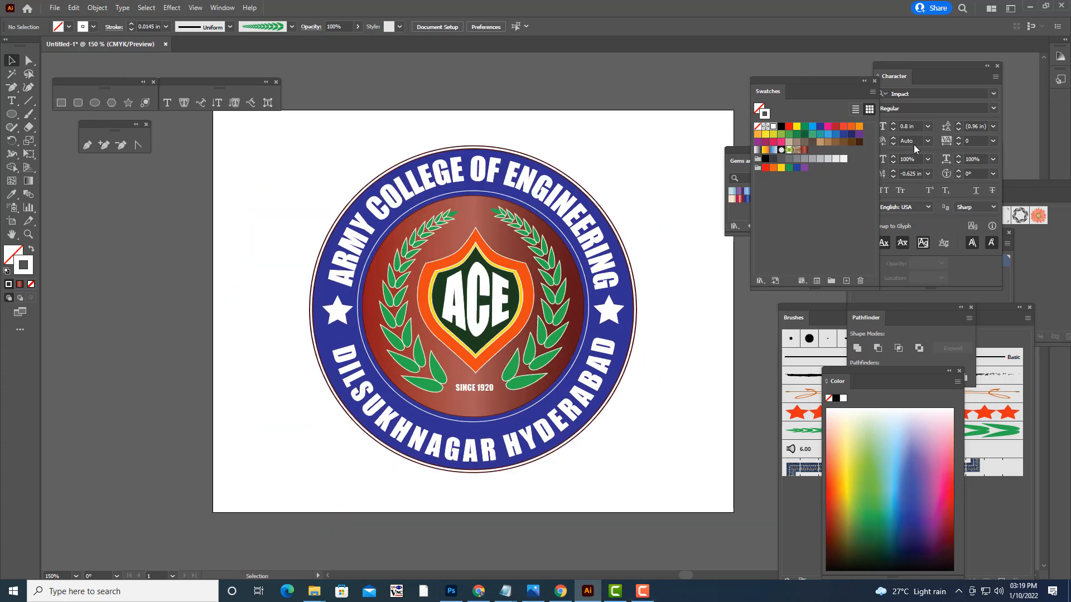
{"action": "left_click_drag", "start_coordinate": [771, 84], "coordinate": [799, 84]}
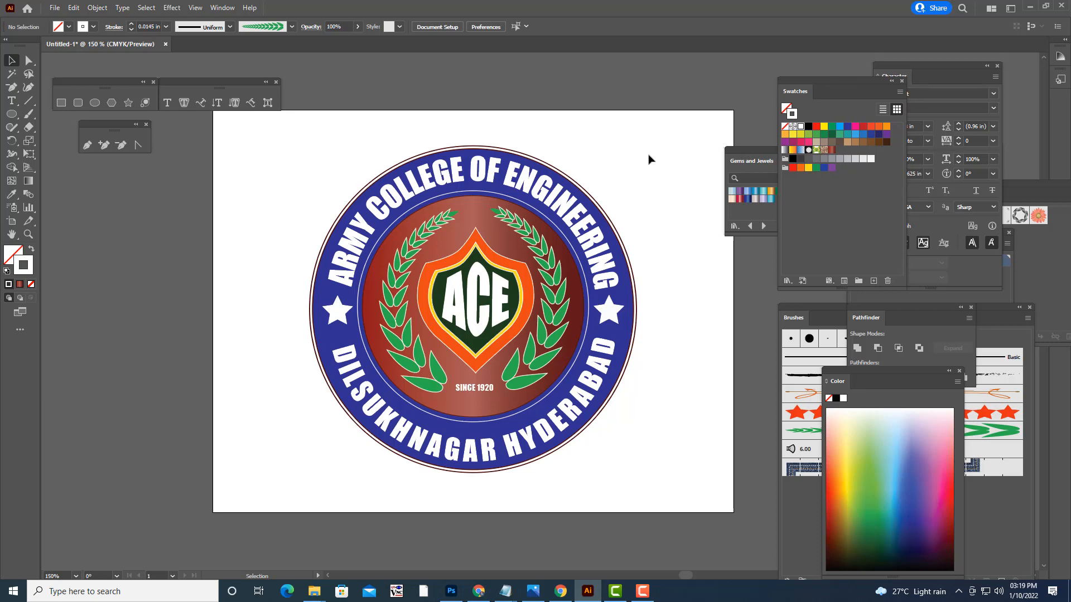
{"action": "left_click", "coordinate": [172, 8]}
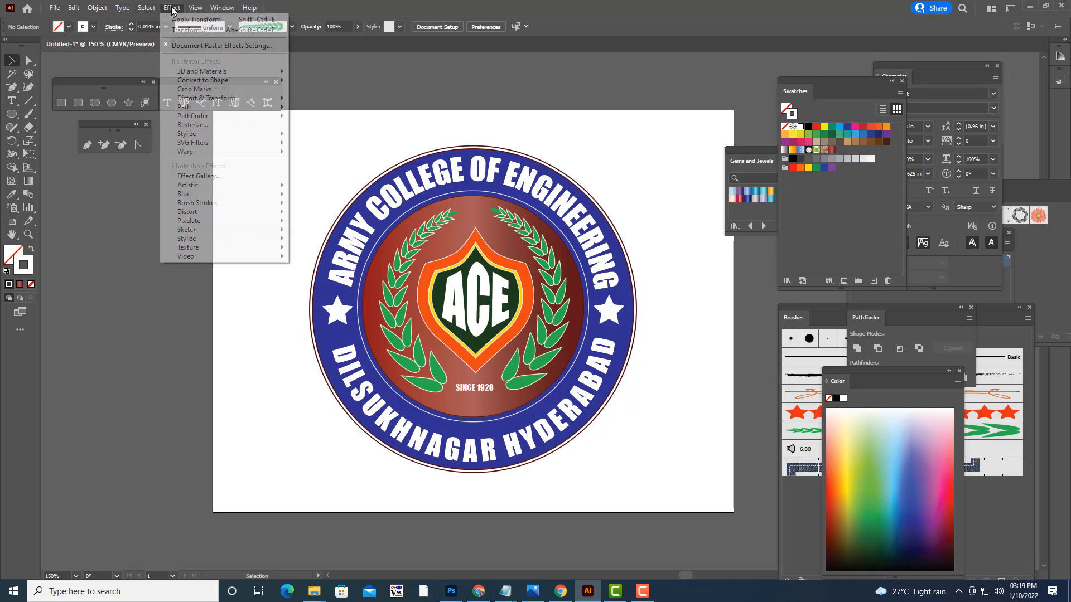
{"action": "mouse_move", "coordinate": [211, 155]}
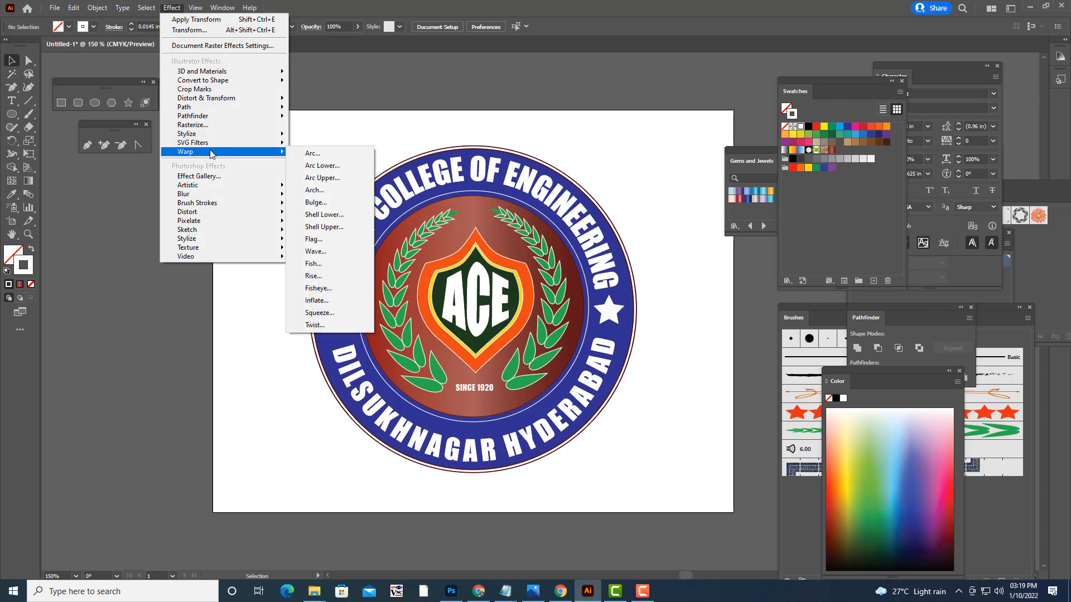
{"action": "left_click", "coordinate": [591, 108]}
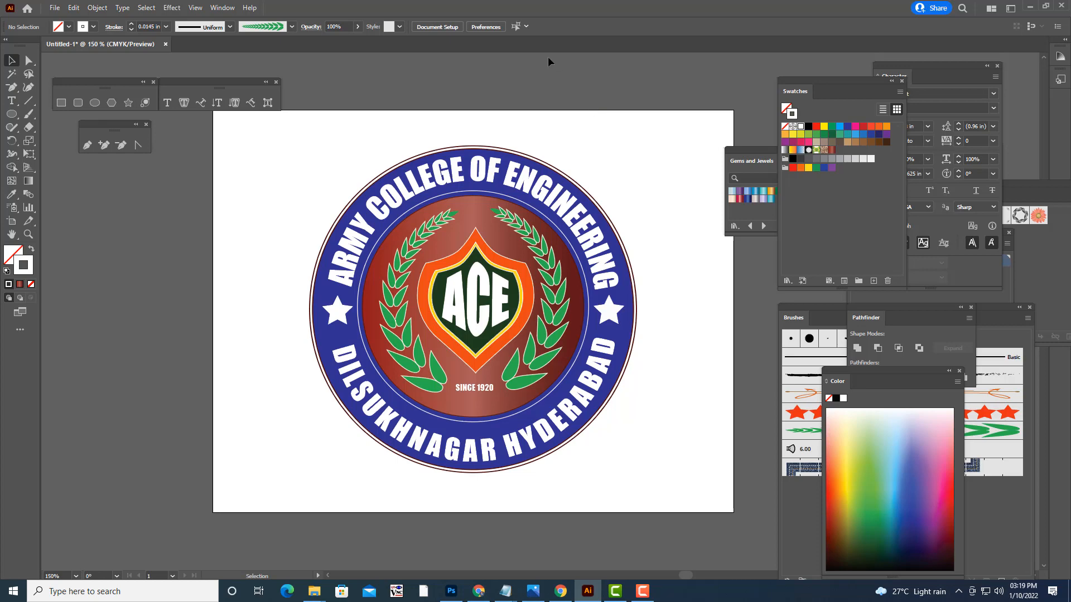
{"action": "key", "text": "ctrl+minus"}
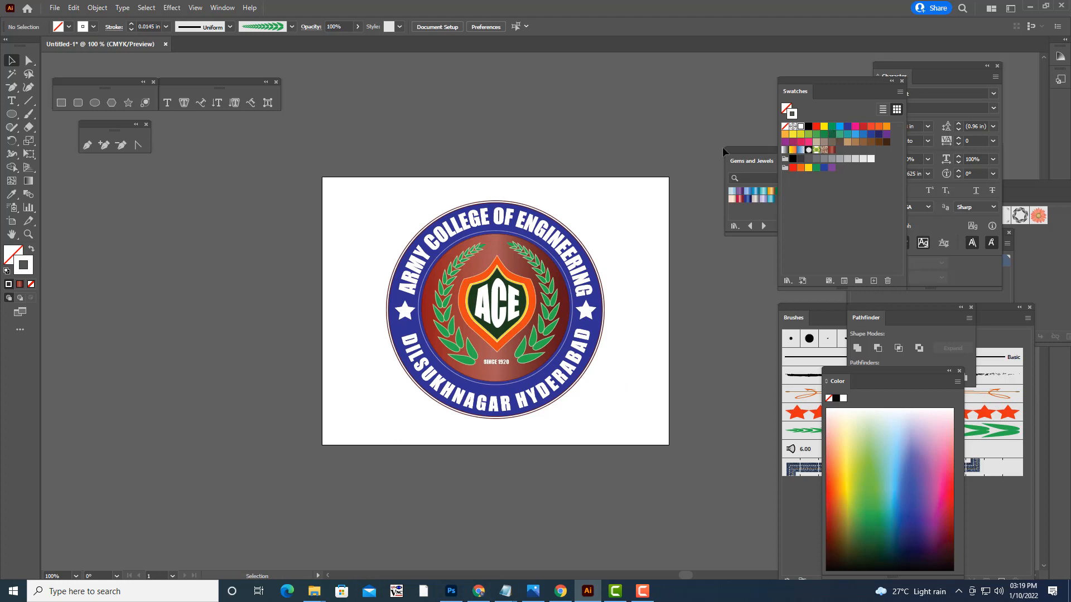
{"action": "left_click_drag", "start_coordinate": [753, 151], "coordinate": [756, 145]}
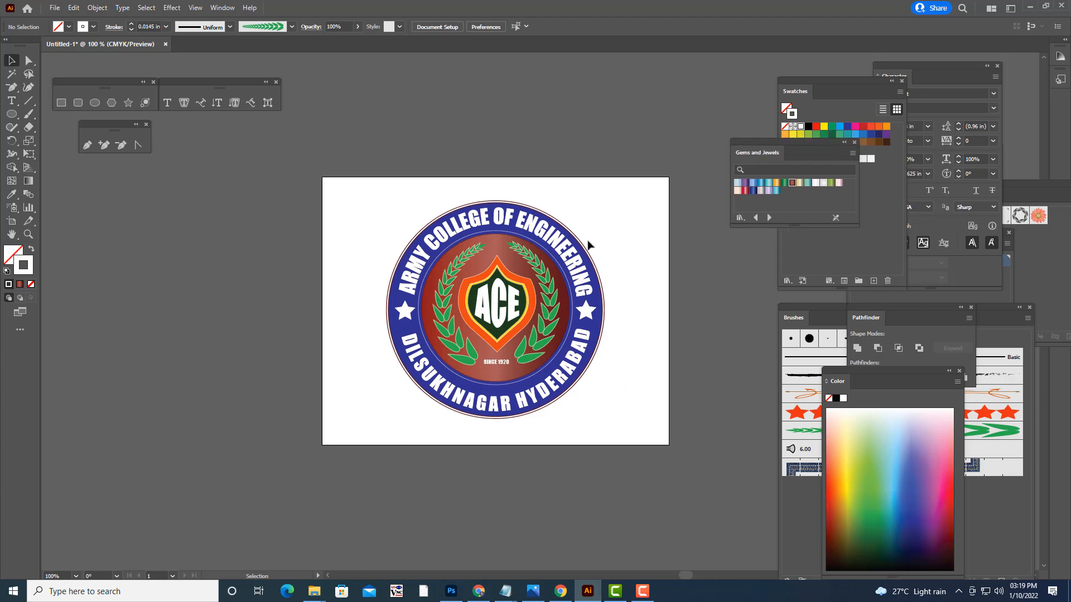
- Open the Decorative_Banners and Seals brush library, enlarge its panel and place it clear of the logo
{"action": "left_click", "coordinate": [29, 114]}
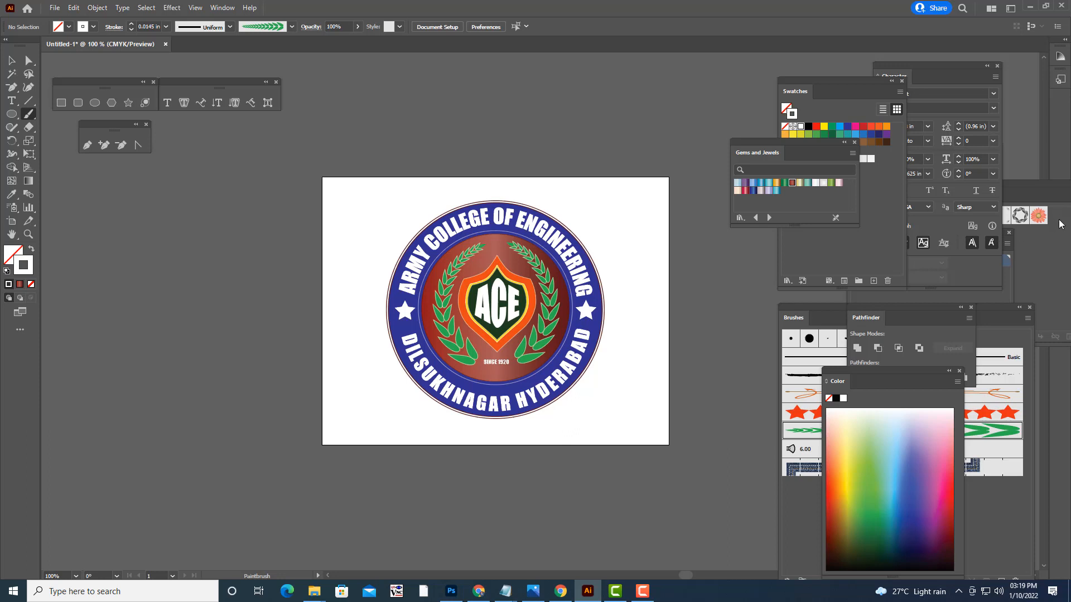
{"action": "left_click", "coordinate": [1056, 251]}
{"action": "mouse_move", "coordinate": [792, 313]}
{"action": "left_mouse_down"}
{"action": "mouse_move", "coordinate": [694, 187]}
{"action": "mouse_move", "coordinate": [683, 72]}
{"action": "left_mouse_up"}
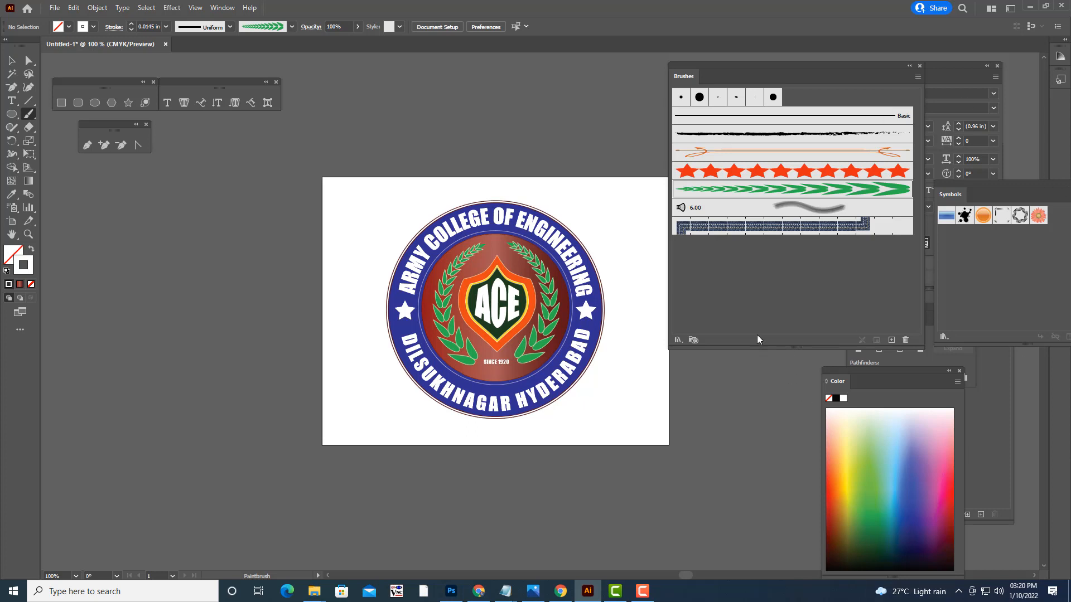
{"action": "left_click", "coordinate": [679, 341]}
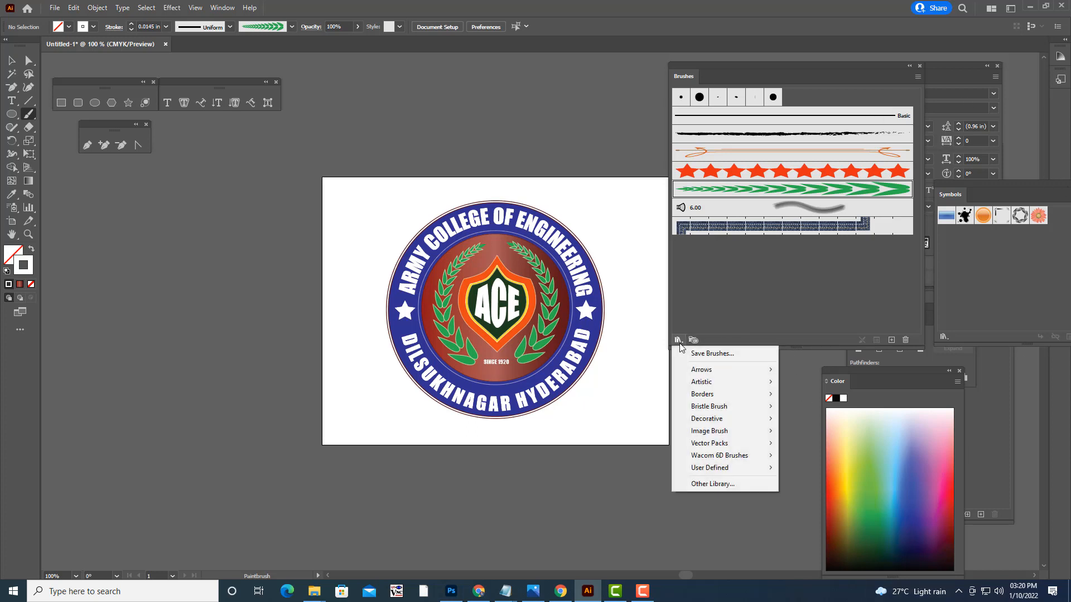
{"action": "mouse_move", "coordinate": [716, 467]}
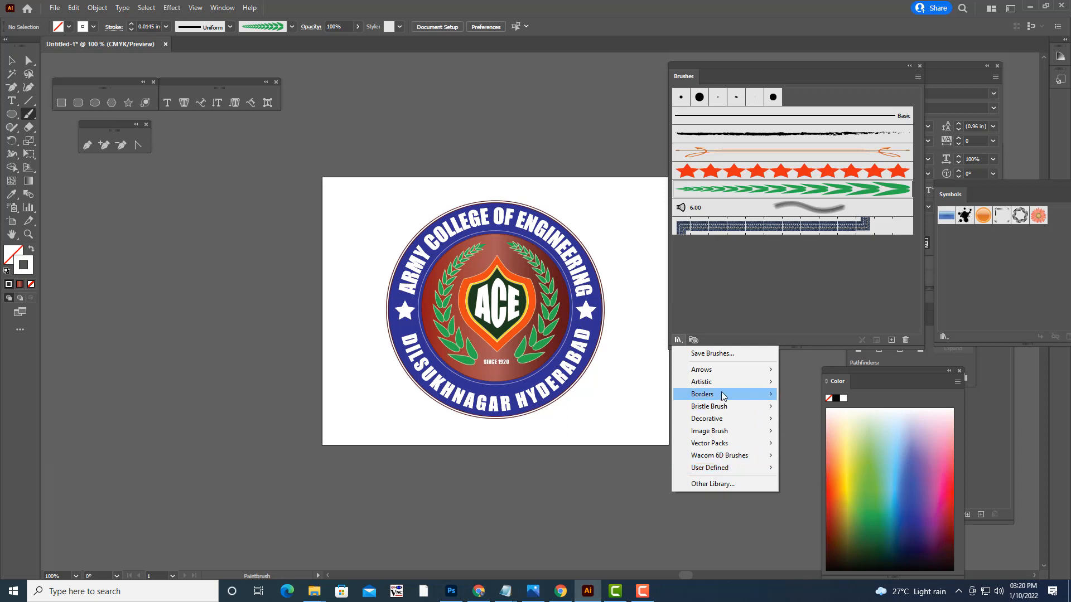
{"action": "mouse_move", "coordinate": [722, 394]}
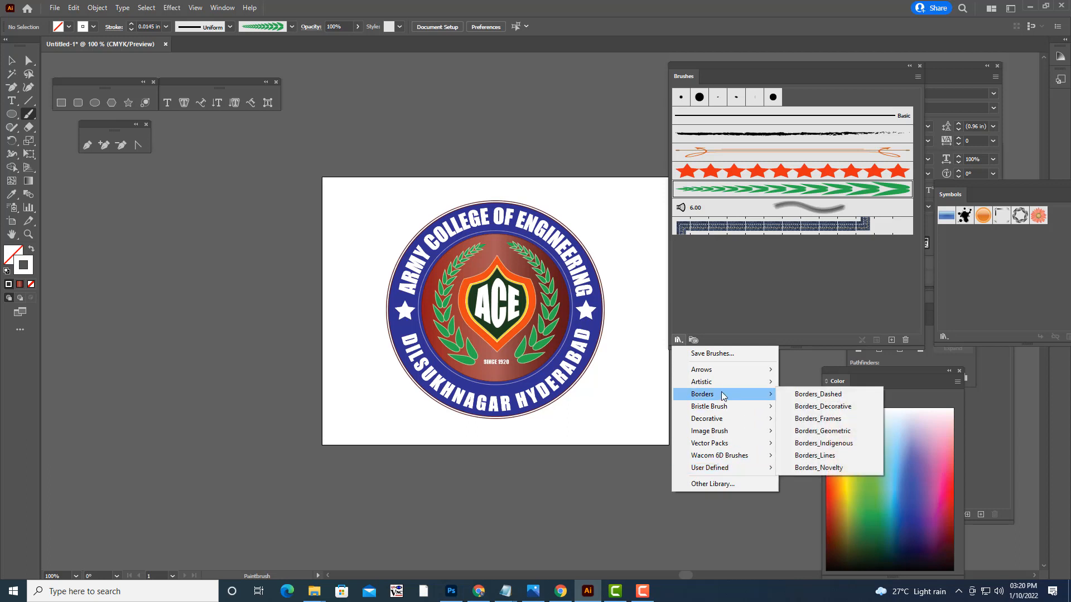
{"action": "mouse_move", "coordinate": [723, 419]}
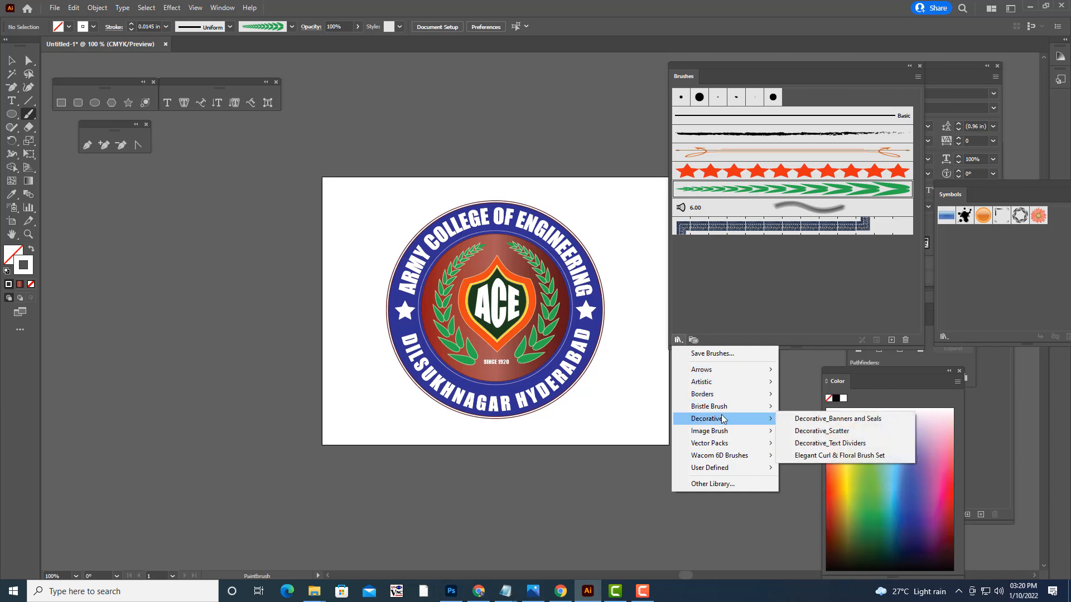
{"action": "left_click", "coordinate": [812, 419]}
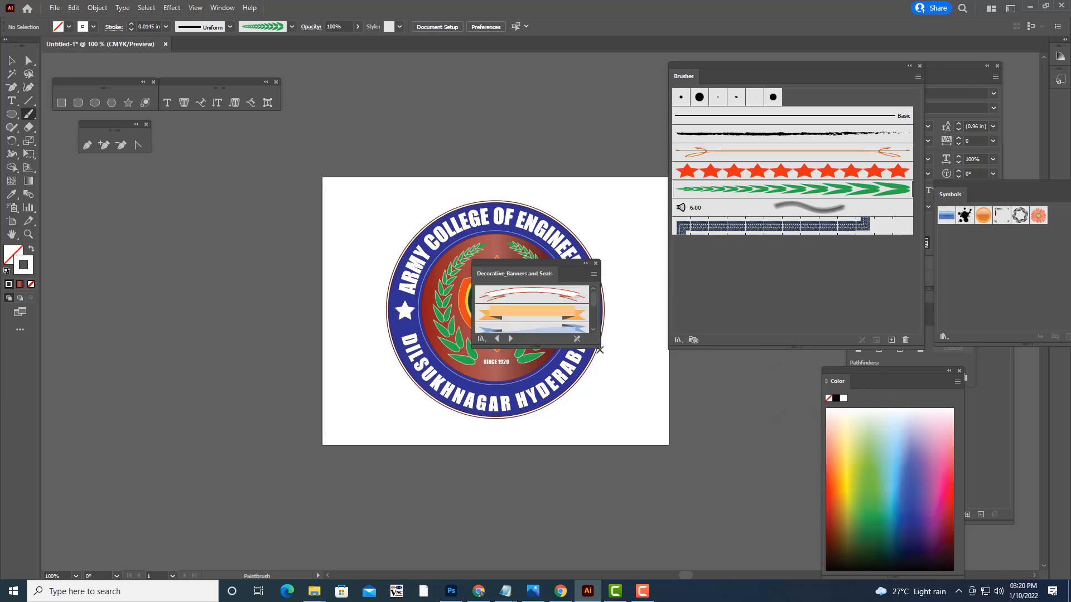
{"action": "left_click_drag", "start_coordinate": [600, 348], "coordinate": [693, 441]}
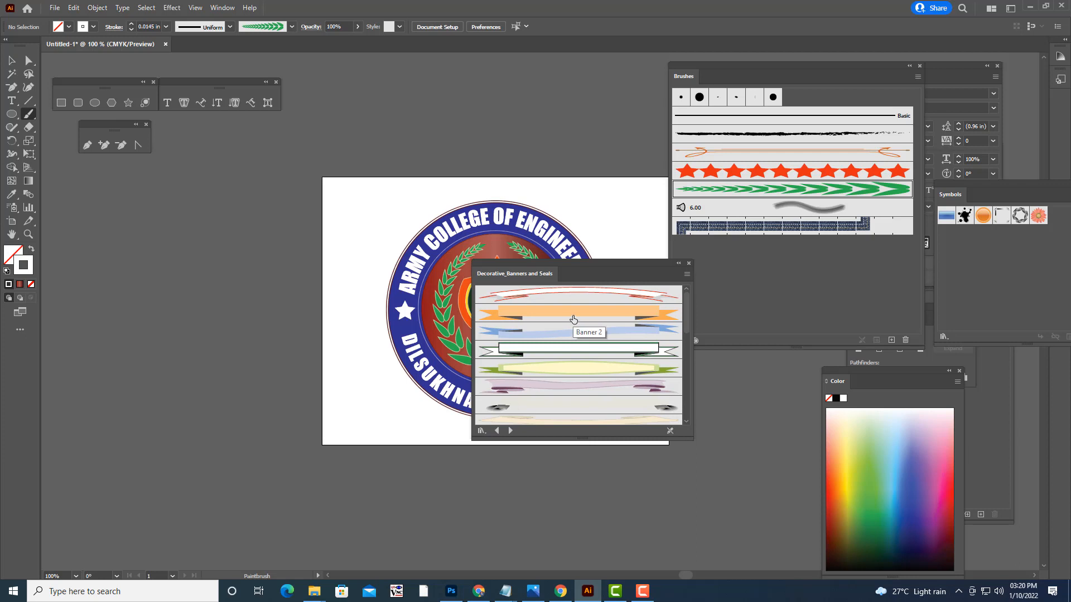
{"action": "left_click_drag", "start_coordinate": [583, 264], "coordinate": [790, 290]}
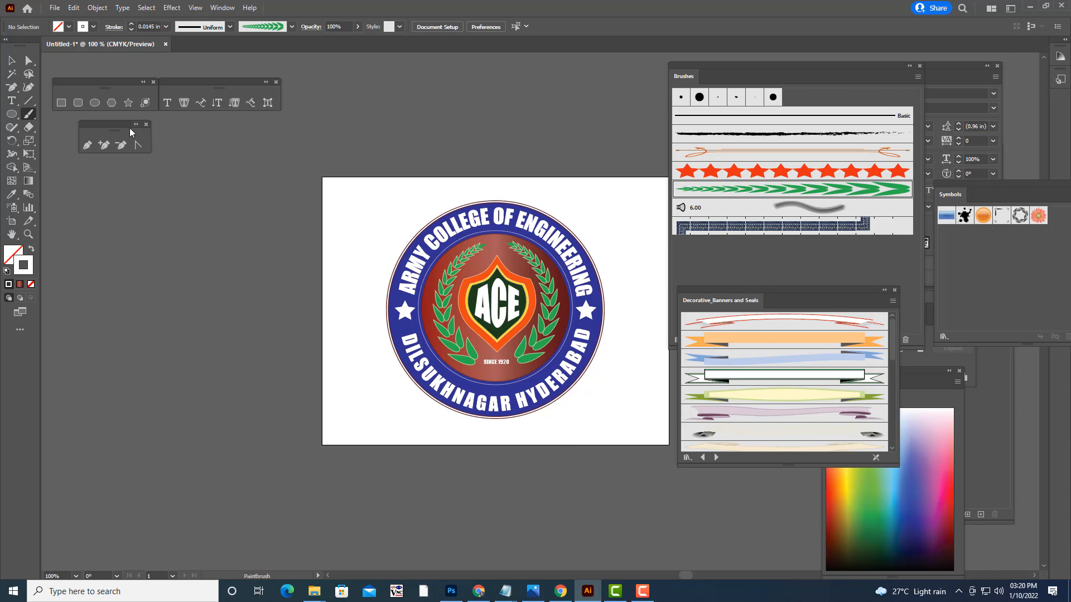
- Draw a circle above the artboard and flatten it into an ellipse about 338 × 245 pt
{"action": "left_click", "coordinate": [85, 146]}
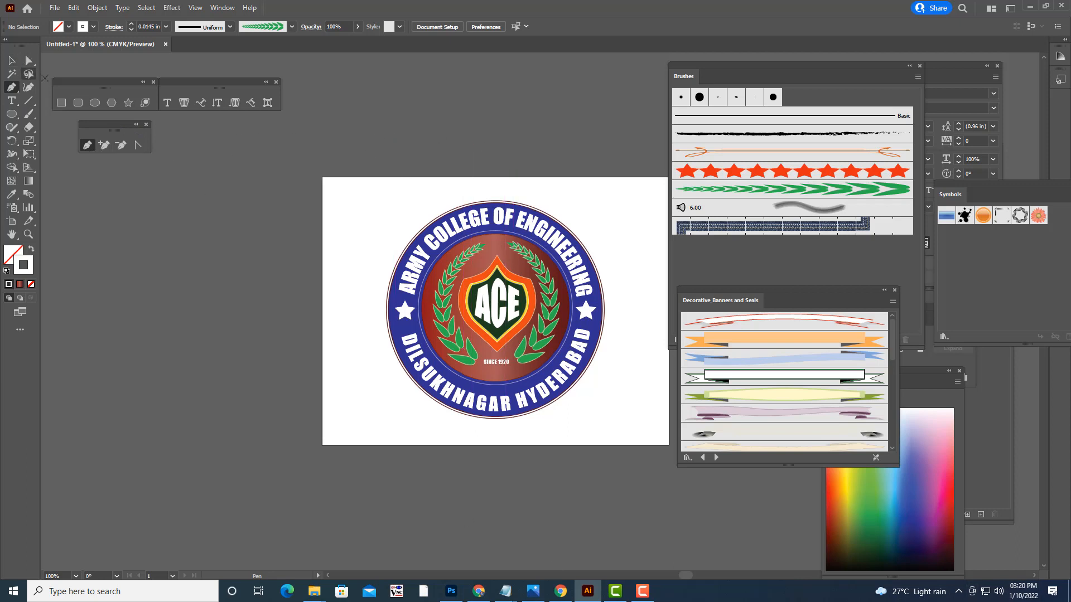
{"action": "left_click", "coordinate": [95, 103]}
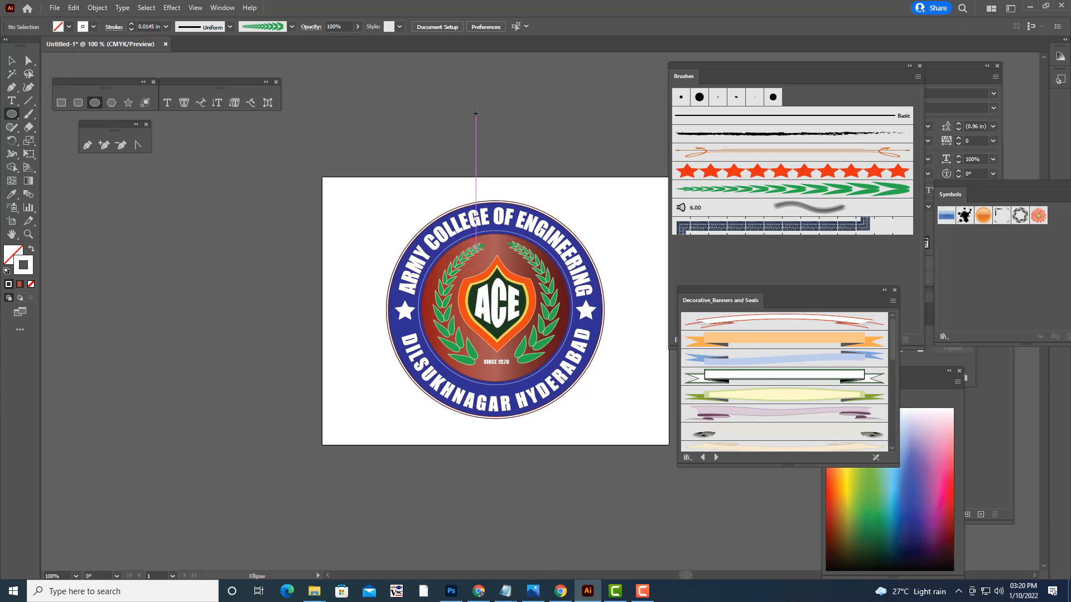
{"action": "left_click_drag", "start_coordinate": [445, 87], "coordinate": [553, 163]}
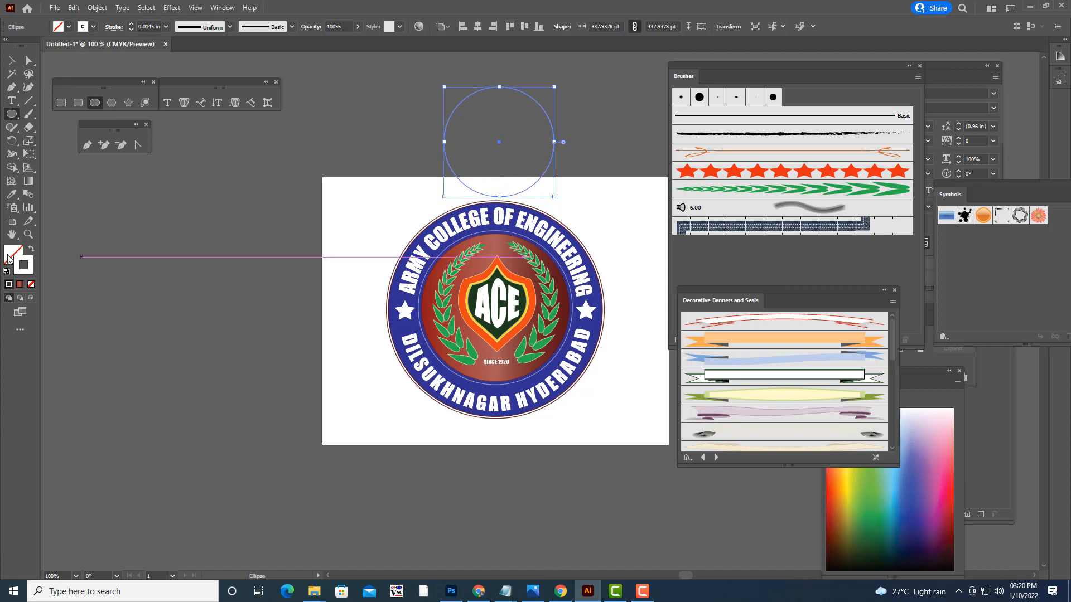
{"action": "left_click", "coordinate": [11, 60]}
{"action": "left_click_drag", "start_coordinate": [499, 87], "coordinate": [557, 119]}
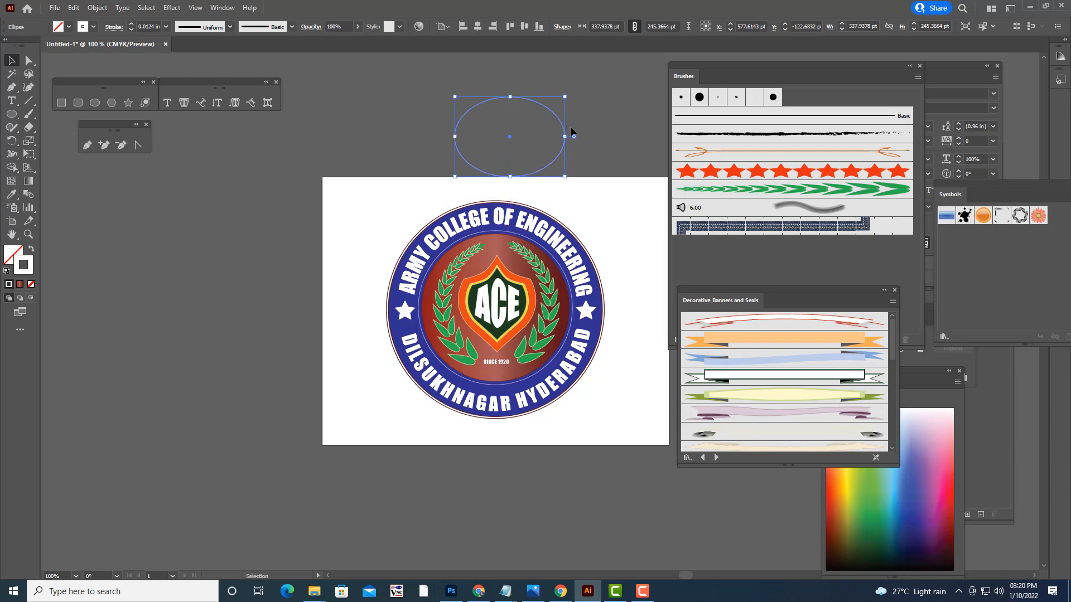
- Cut the ellipse at points on its upper left and upper right, and delete the lower part to leave an arc
{"action": "left_click", "coordinate": [29, 60]}
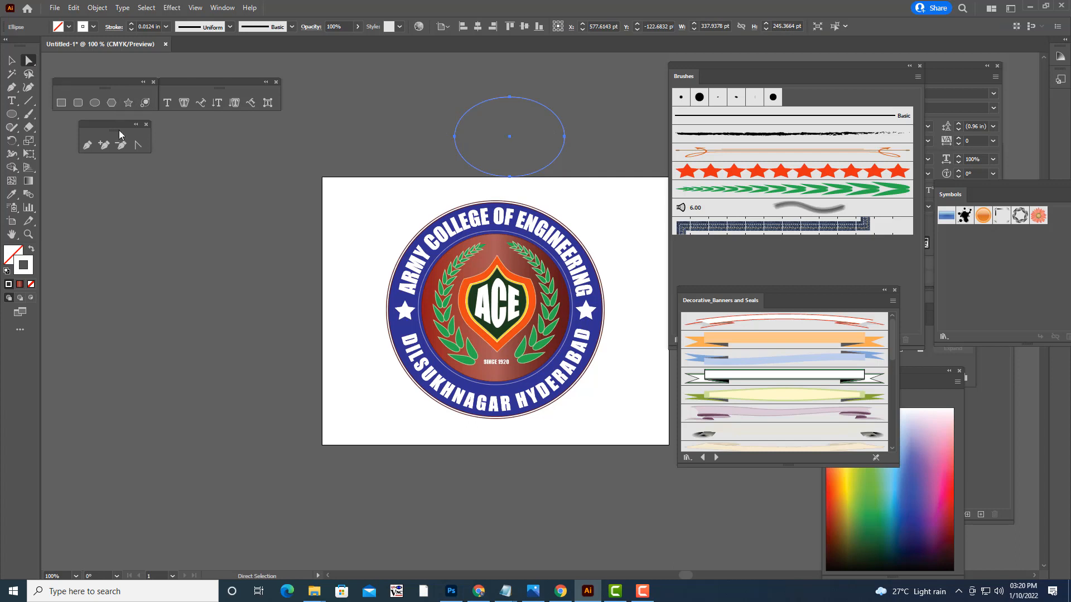
{"action": "left_click", "coordinate": [104, 146]}
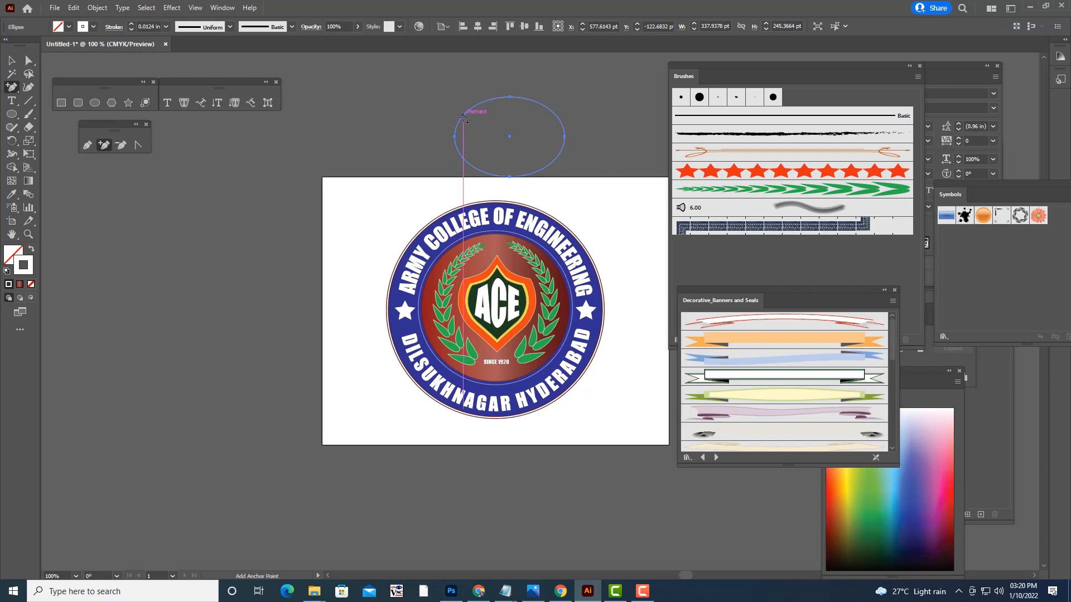
{"action": "left_click", "coordinate": [462, 119]}
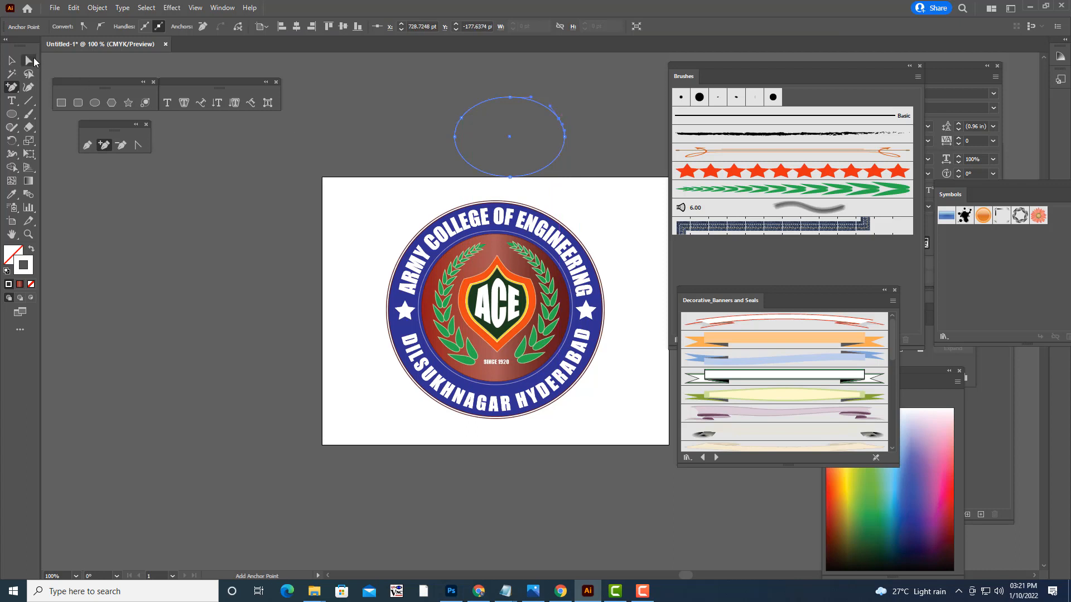
{"action": "left_click", "coordinate": [29, 60]}
{"action": "left_click", "coordinate": [460, 119]}
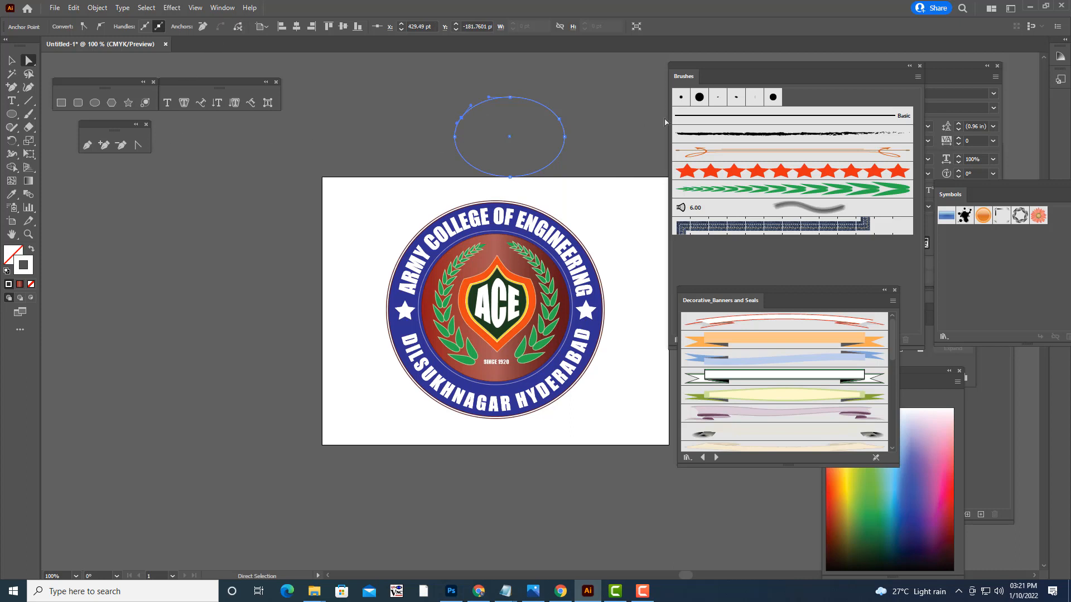
{"action": "left_click", "coordinate": [559, 118]}
{"action": "key", "text": "v"}
{"action": "left_click", "coordinate": [586, 136]}
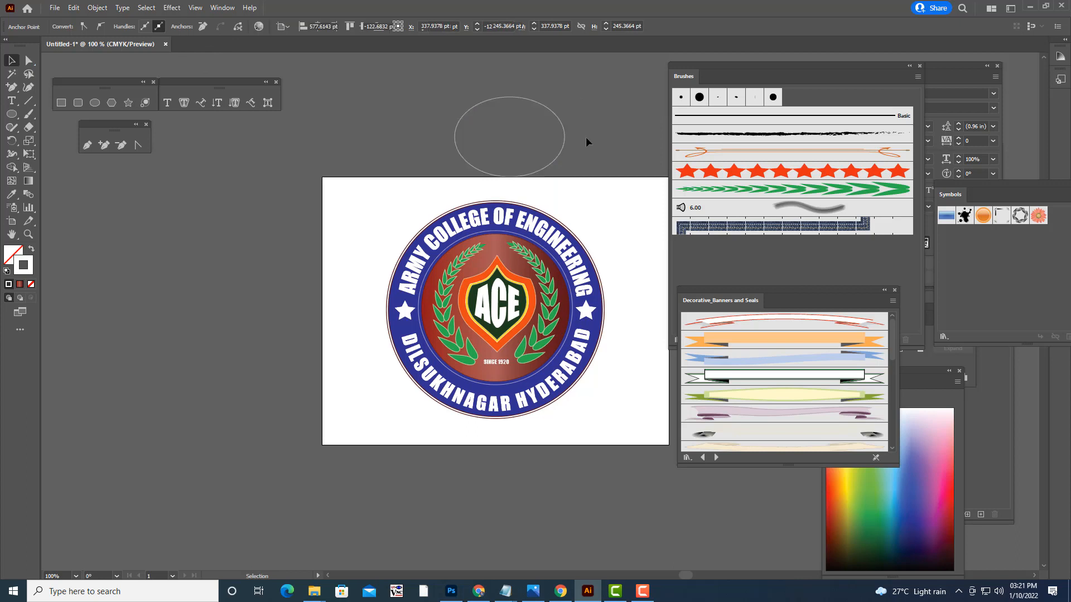
{"action": "left_click", "coordinate": [560, 152]}
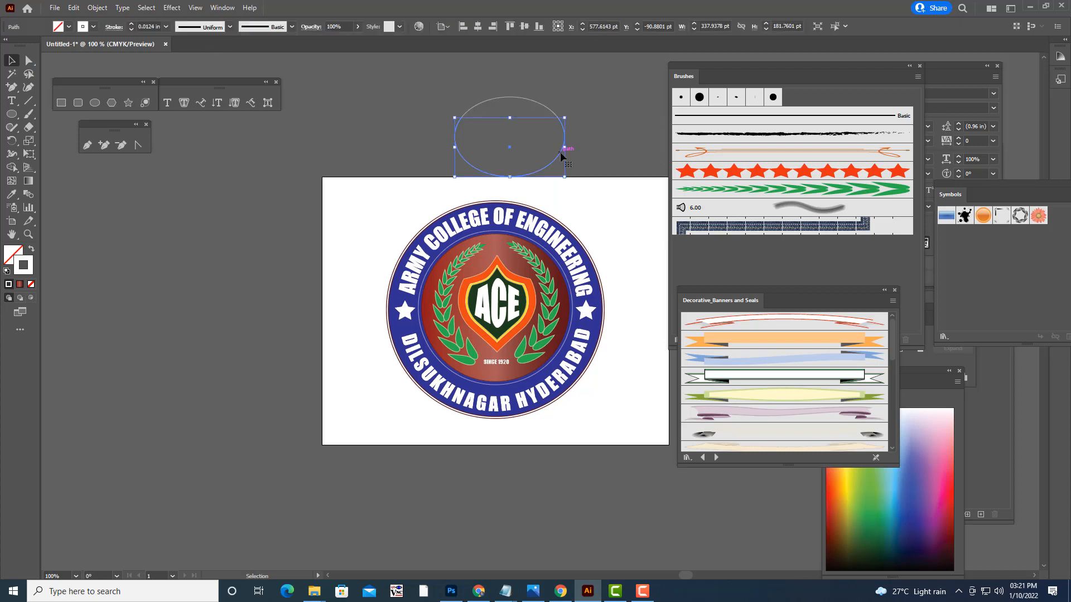
{"action": "key", "text": "Delete"}
- Enlarge the arc to about 598 × 135 pt, place it over the logo's lower centre and try the Banner 2 brush on it
{"action": "left_click", "coordinate": [525, 103]}
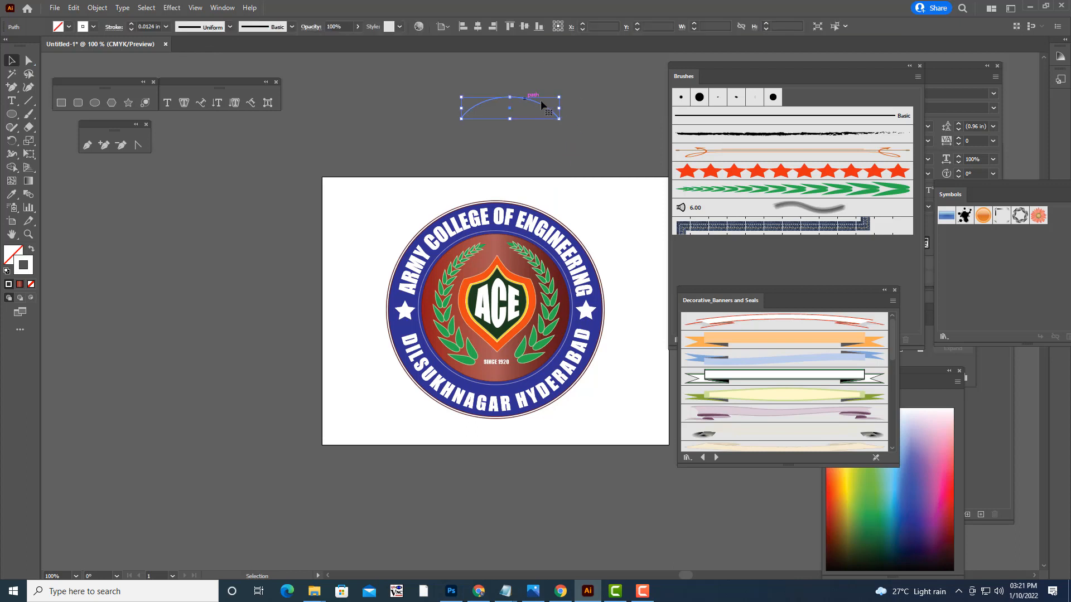
{"action": "mouse_move", "coordinate": [559, 98]}
{"action": "left_mouse_down"}
{"action": "mouse_move", "coordinate": [608, 86]}
{"action": "mouse_move", "coordinate": [580, 379]}
{"action": "mouse_move", "coordinate": [543, 432]}
{"action": "mouse_move", "coordinate": [548, 352]}
{"action": "left_mouse_up"}
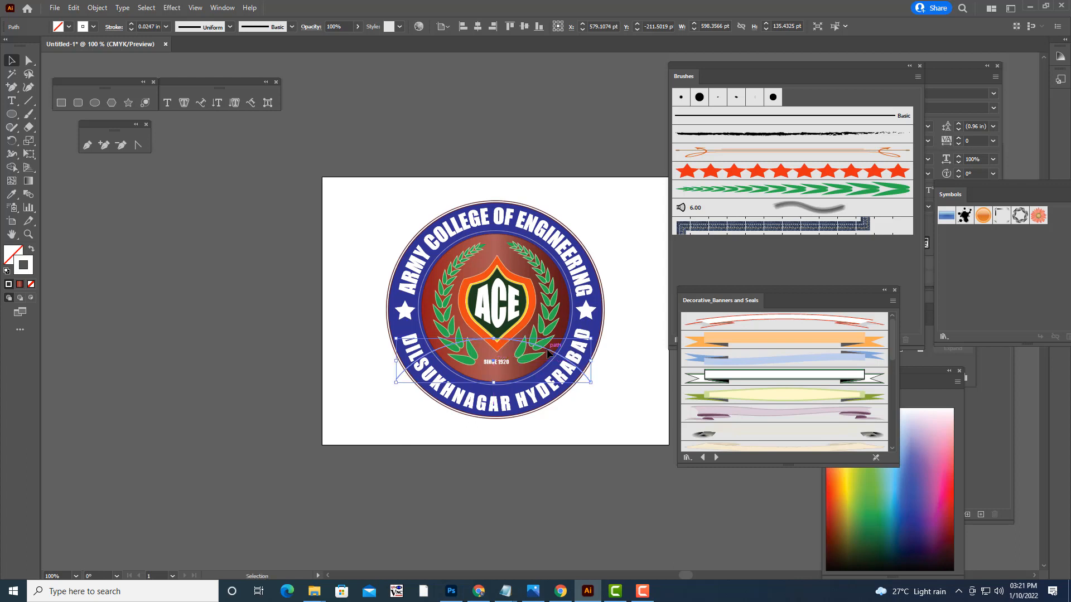
{"action": "left_click", "coordinate": [764, 341]}
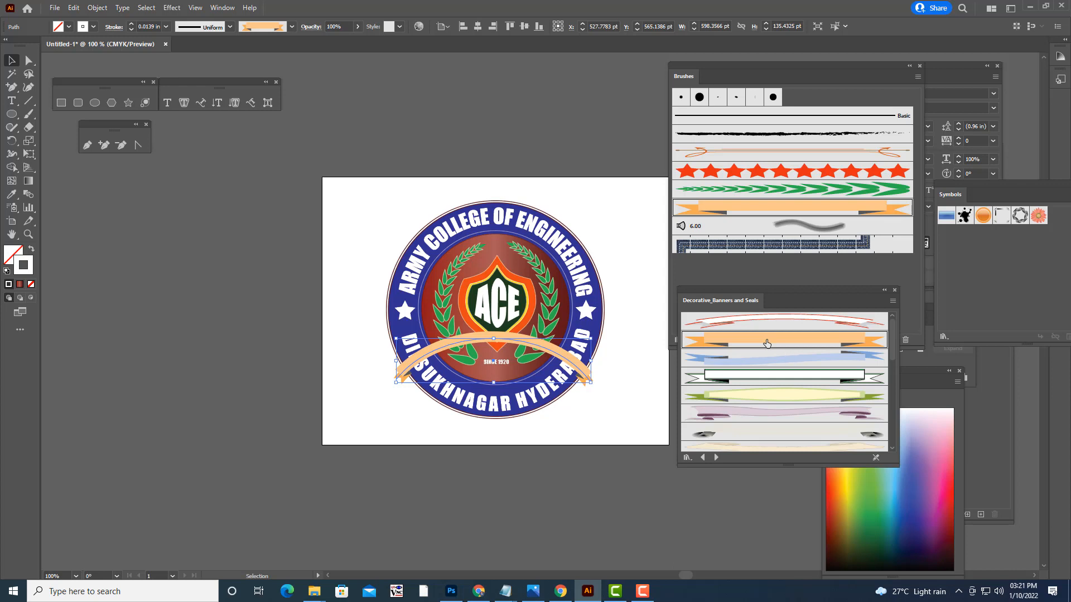
- Undo the banner brush and the arc's move onto the logo, and delete the arc
{"action": "key", "text": "ctrl+z"}
{"action": "key", "text": "ctrl+z"}
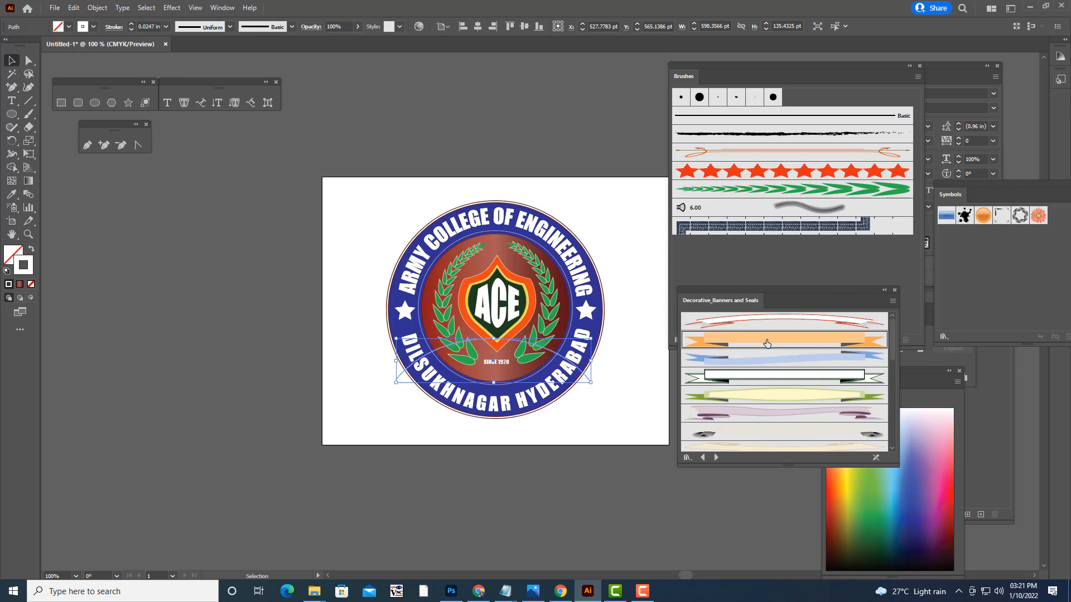
{"action": "key", "text": "ctrl+z"}
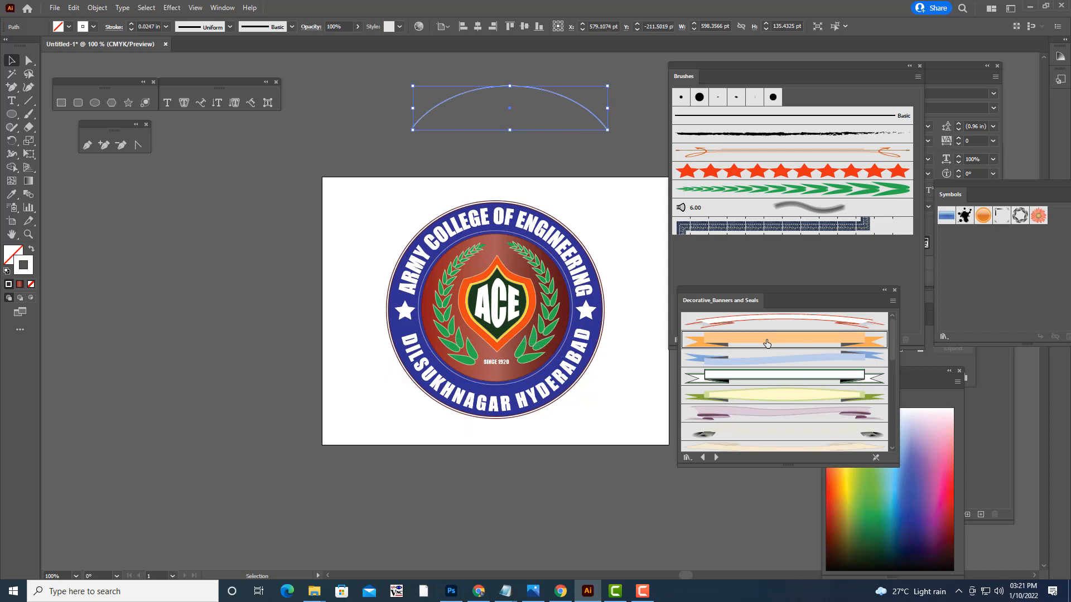
{"action": "key", "text": "Delete"}
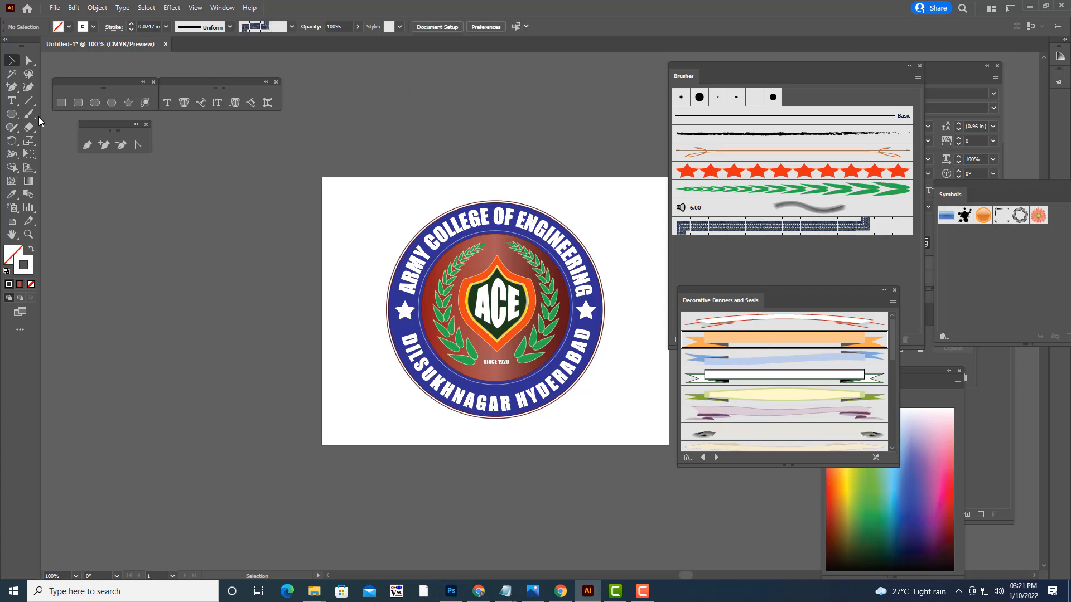
- Draw a rectangle about 737 × 137 pt above the artboard, filled with red (FC0B0B) and without a stroke
{"action": "left_click", "coordinate": [61, 103]}
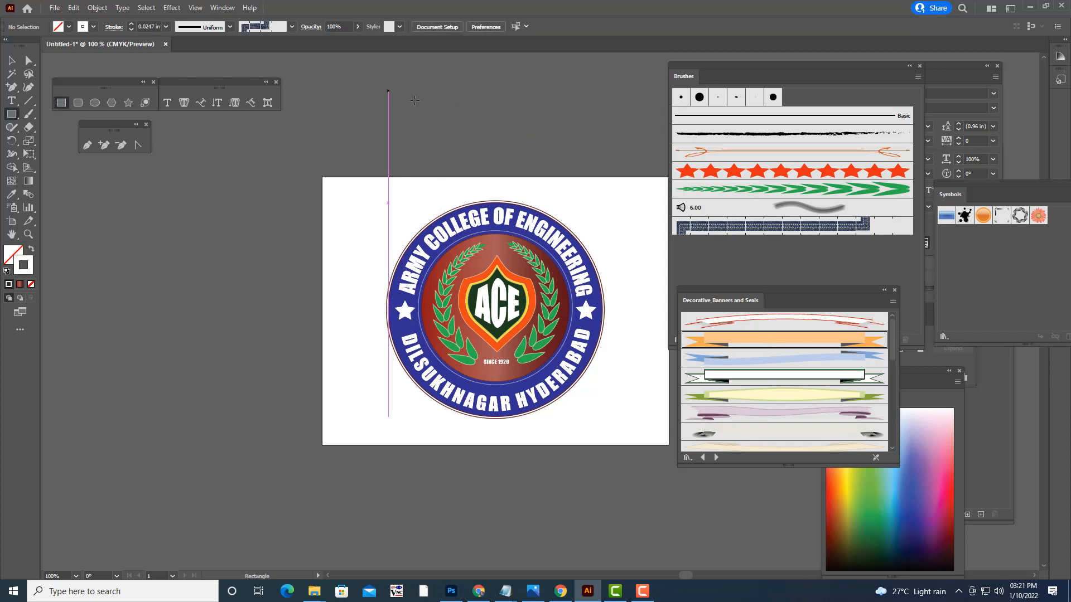
{"action": "mouse_move", "coordinate": [388, 91]}
{"action": "left_mouse_down"}
{"action": "mouse_move", "coordinate": [580, 140]}
{"action": "mouse_move", "coordinate": [628, 135]}
{"action": "left_mouse_up"}
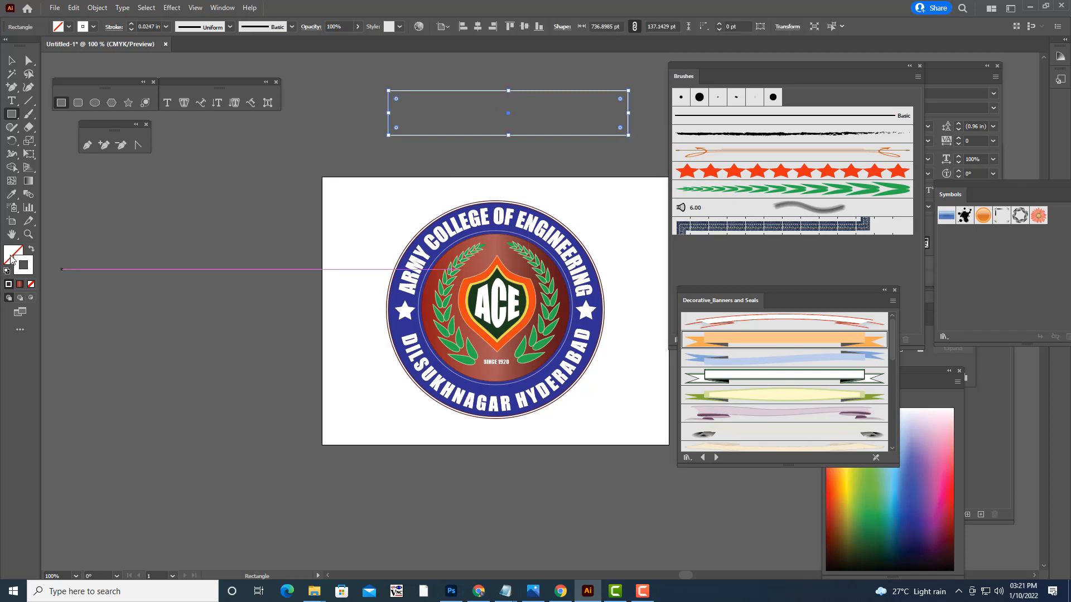
{"action": "double_click", "coordinate": [11, 258]}
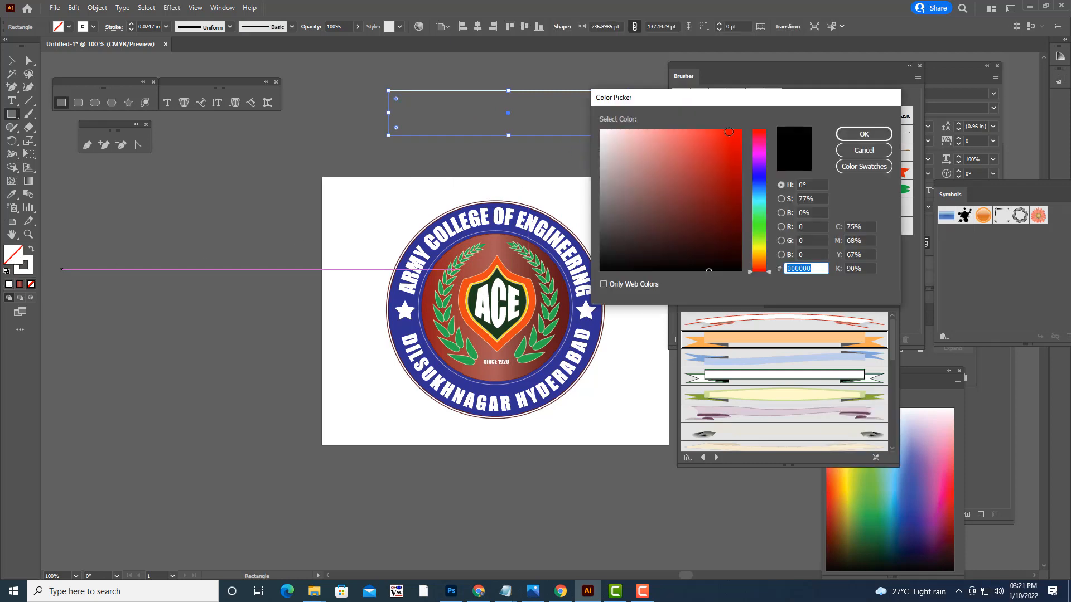
{"action": "left_click", "coordinate": [737, 130]}
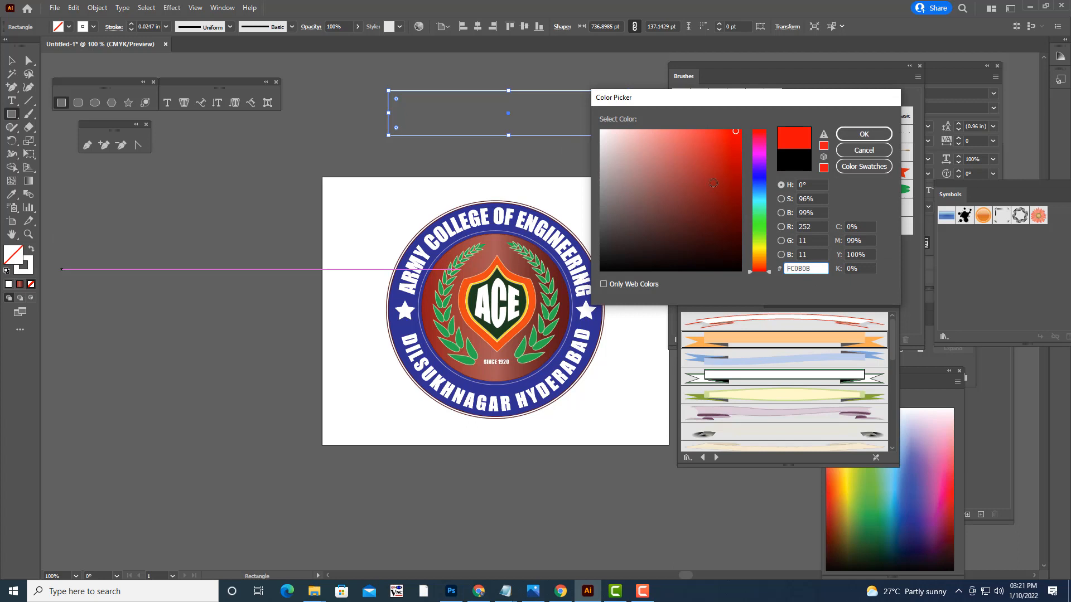
{"action": "left_click", "coordinate": [864, 134]}
{"action": "left_click", "coordinate": [29, 270]}
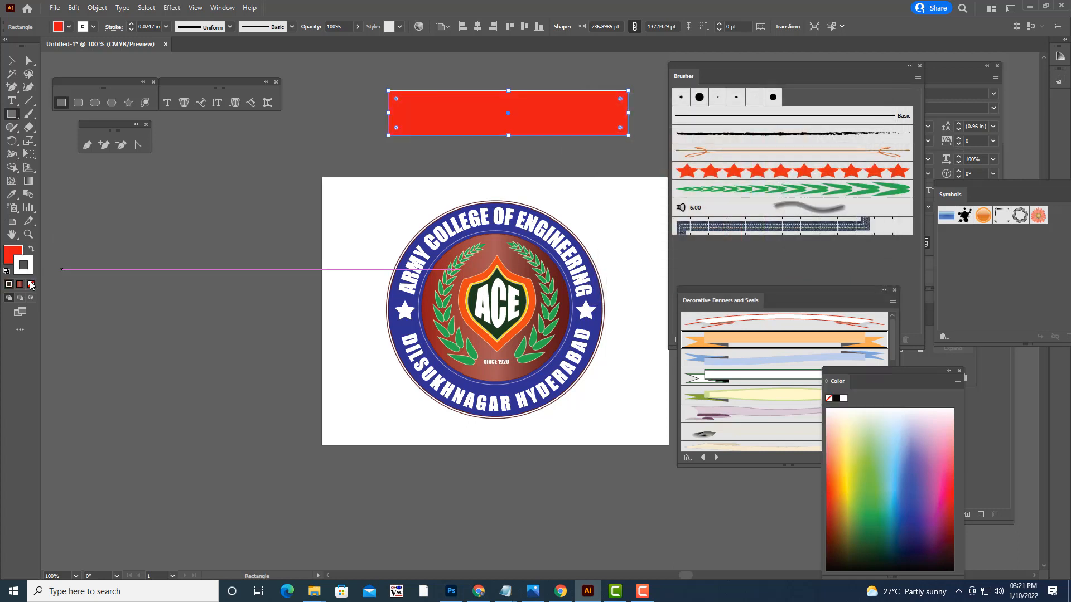
{"action": "left_click", "coordinate": [31, 284]}
{"action": "left_click", "coordinate": [14, 254]}
{"action": "left_click", "coordinate": [12, 60]}
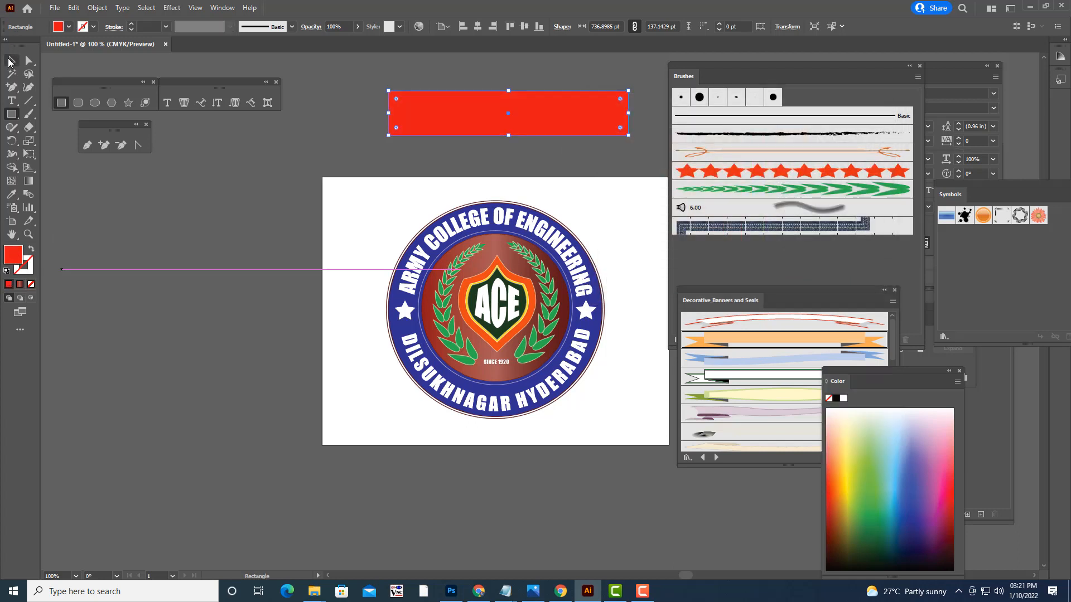
- Draw a second red rectangle about 250 × 149 pt left of the artboard and delete its upper-right anchor point
{"action": "left_click", "coordinate": [62, 106]}
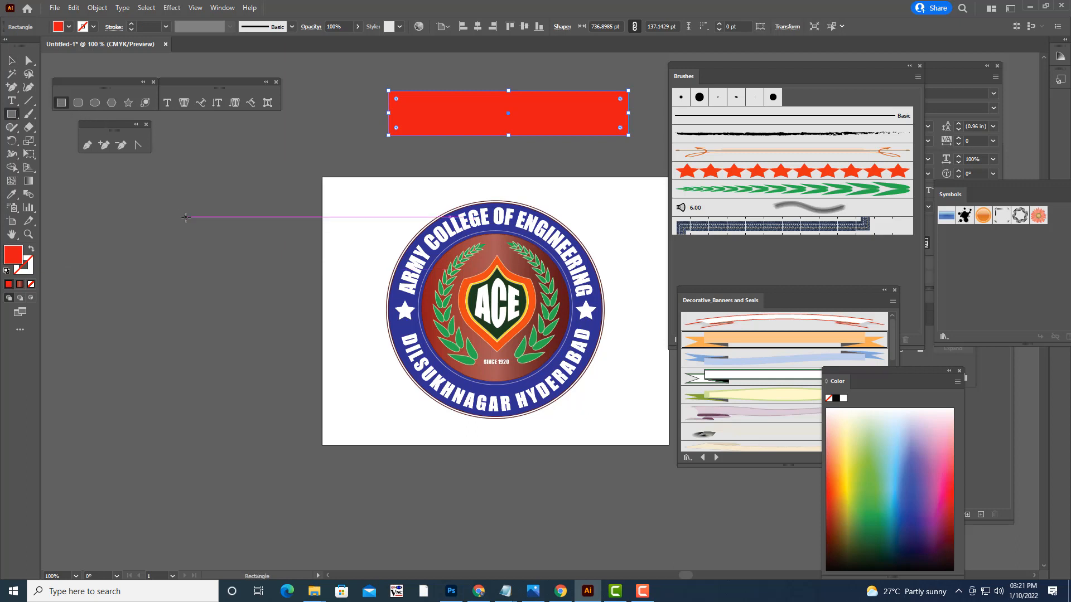
{"action": "left_click_drag", "start_coordinate": [186, 218], "coordinate": [267, 265]}
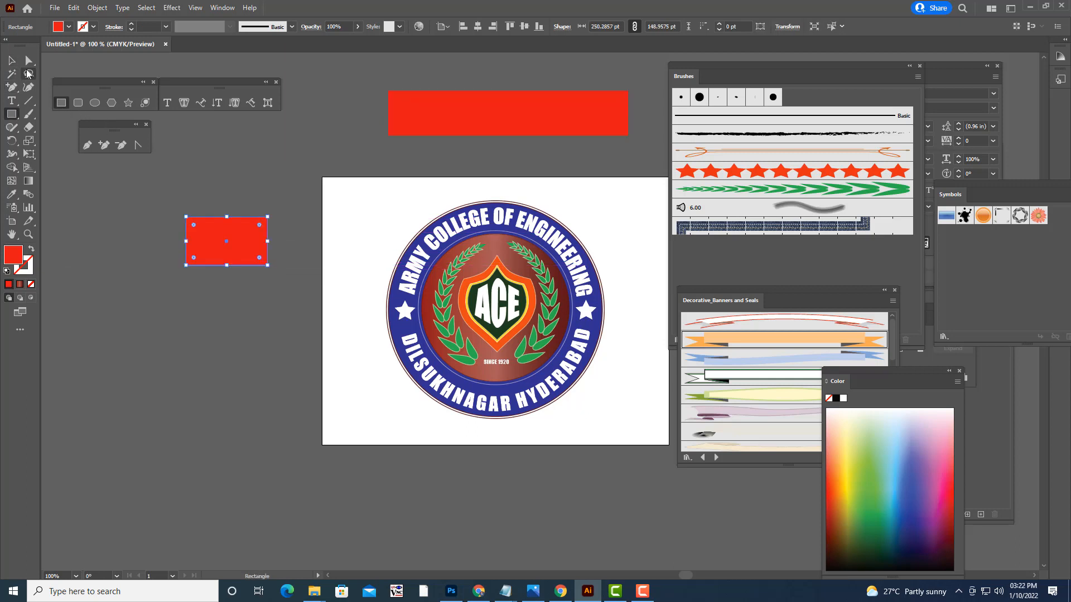
{"action": "left_click", "coordinate": [29, 60]}
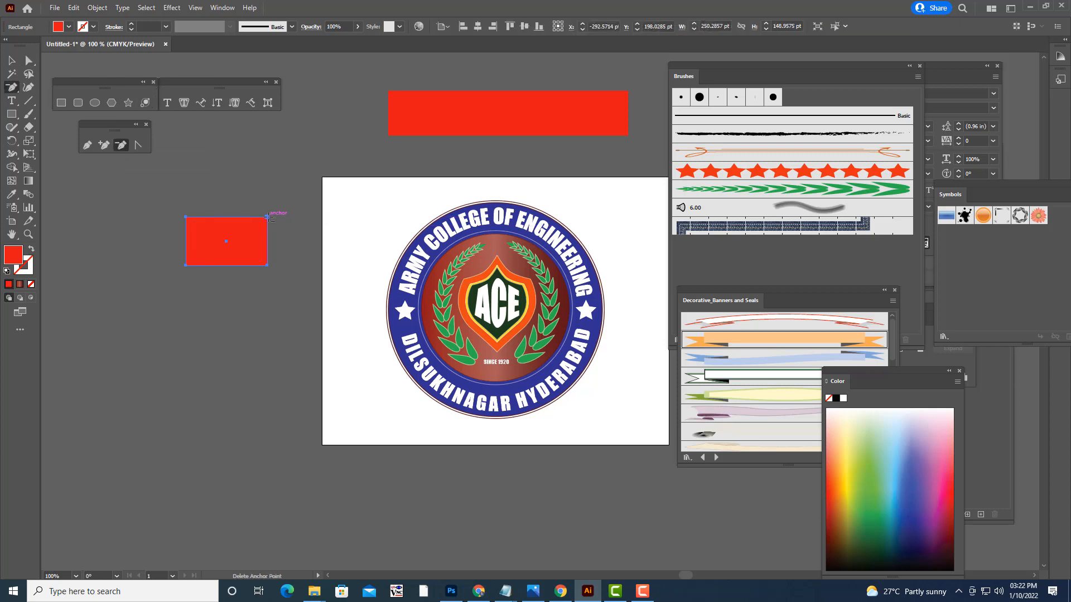
{"action": "left_click", "coordinate": [268, 217]}
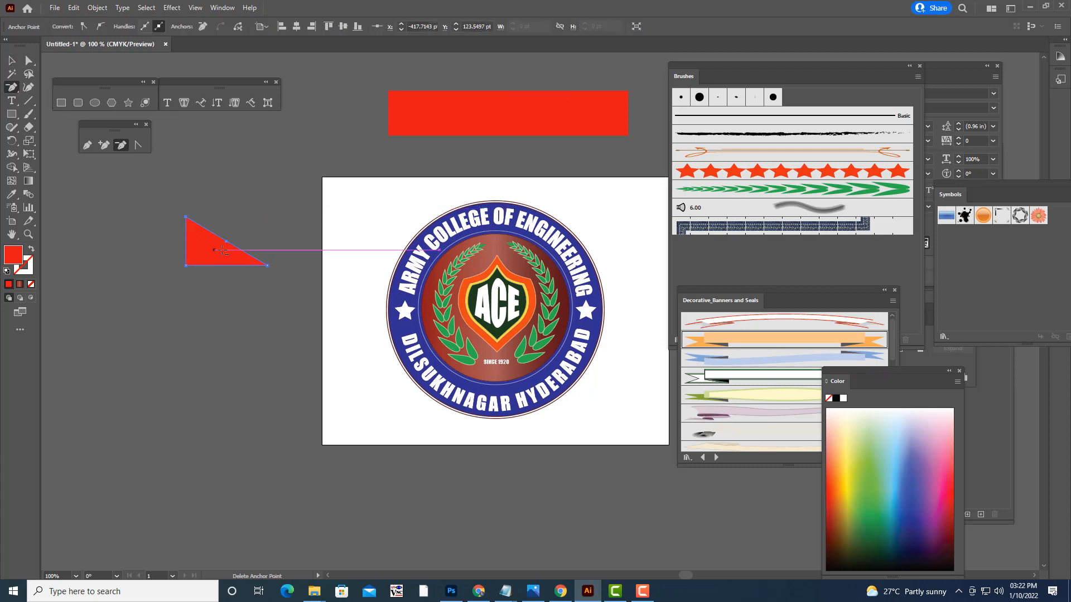
- Try to reflect the red triangle across the vertical axis
{"action": "left_click", "coordinate": [254, 249]}
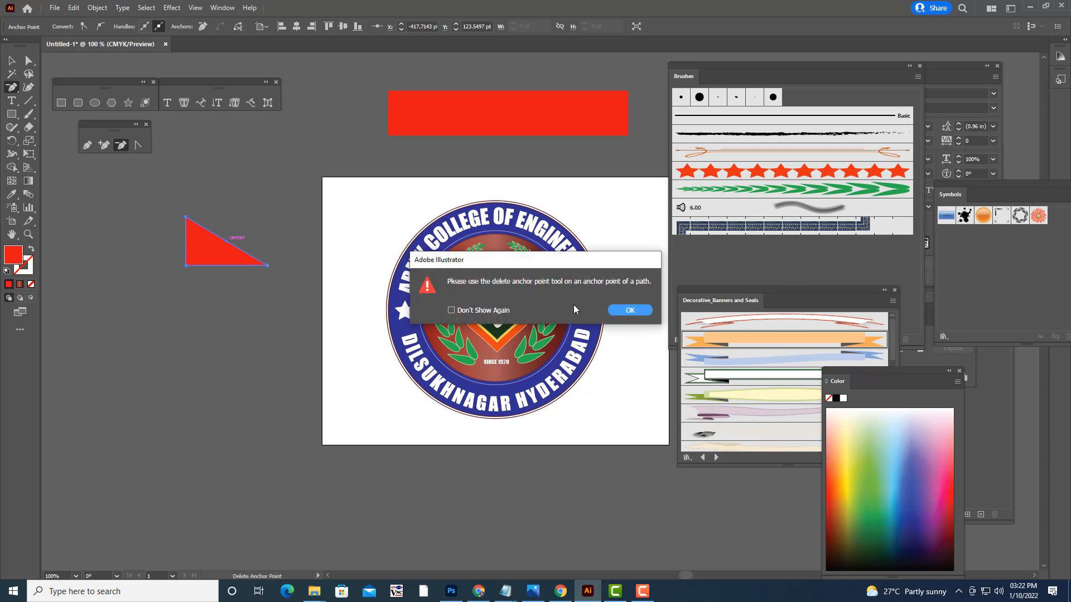
{"action": "left_click", "coordinate": [643, 315]}
{"action": "key", "text": "v"}
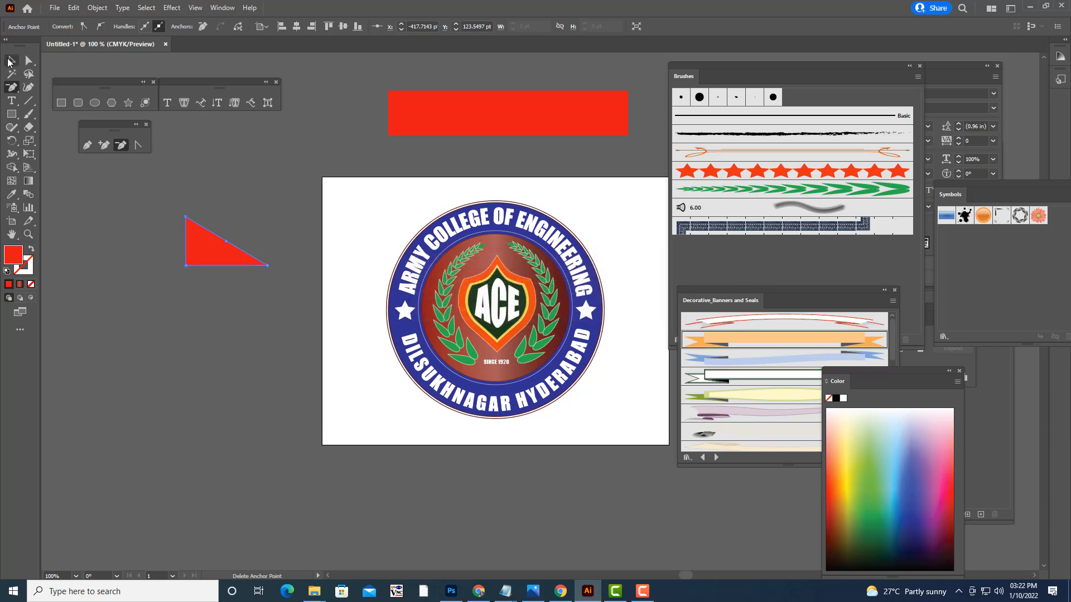
{"action": "right_click", "coordinate": [240, 255]}
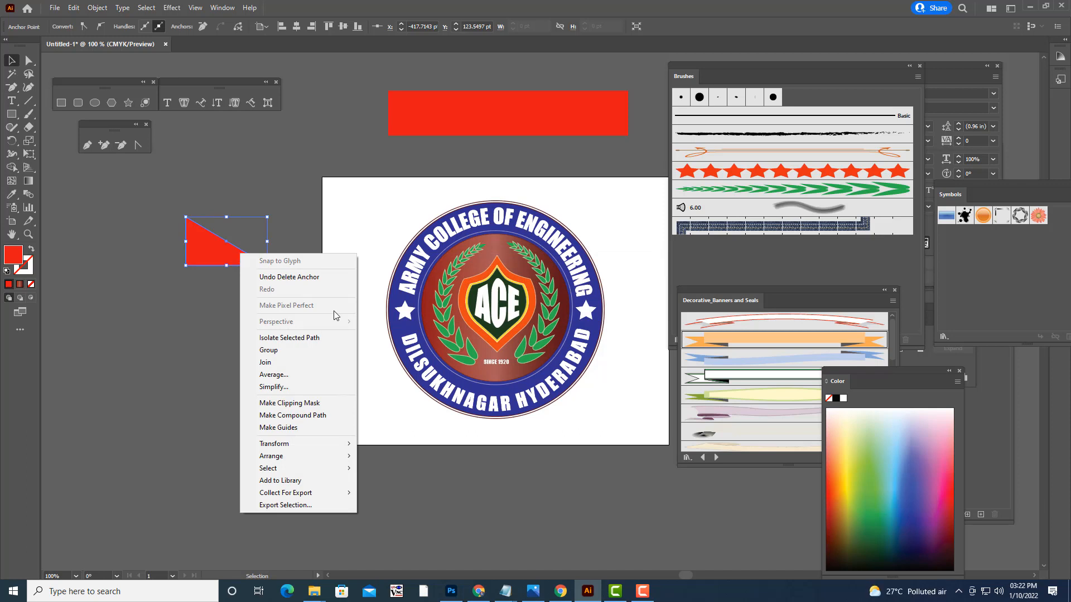
{"action": "mouse_move", "coordinate": [305, 445]}
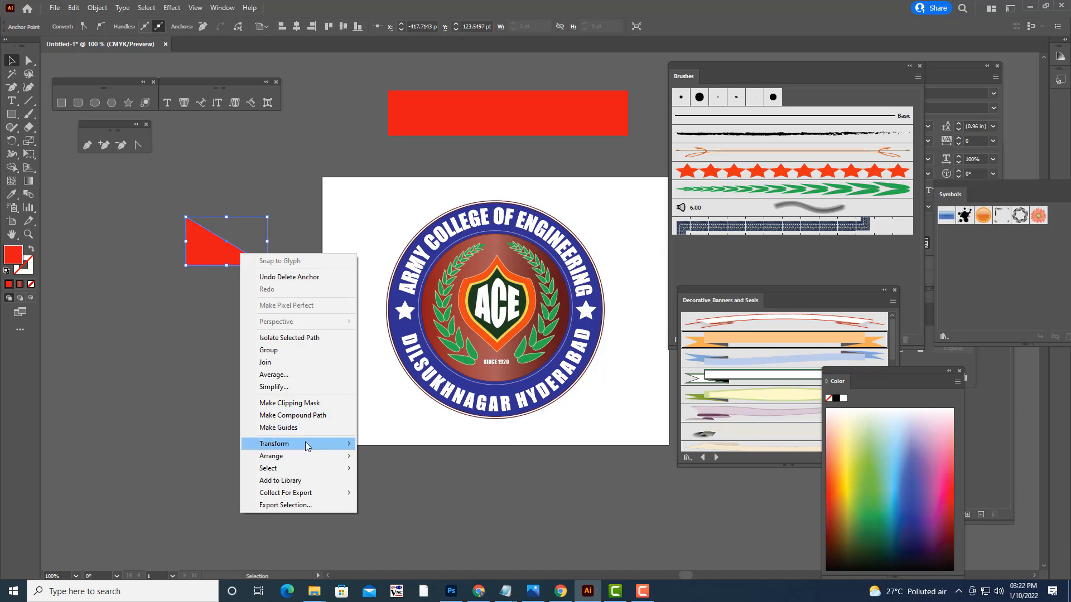
{"action": "left_click", "coordinate": [415, 485]}
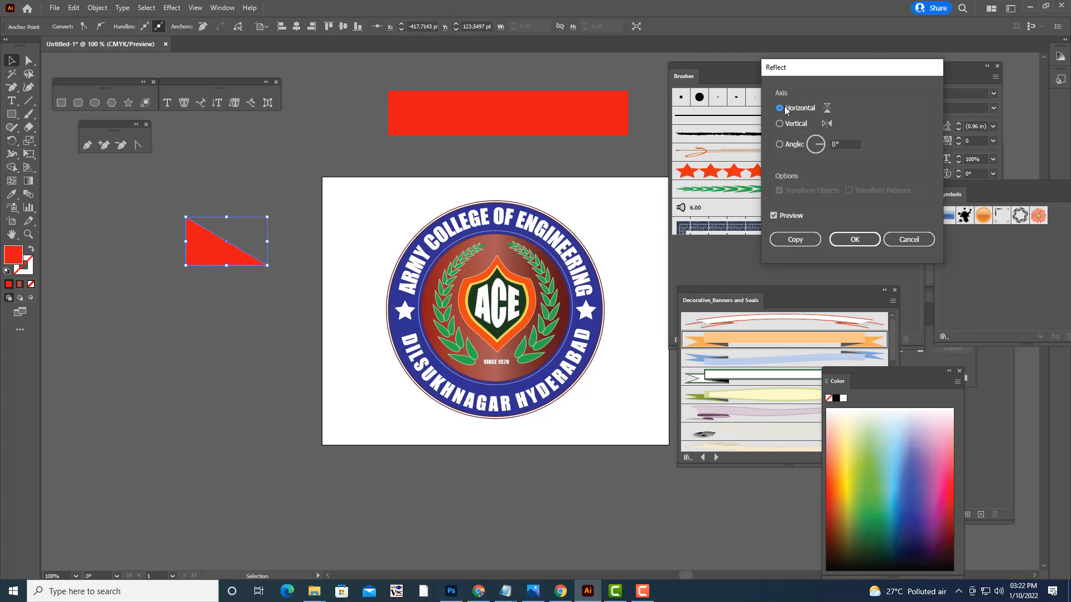
{"action": "left_click", "coordinate": [782, 124]}
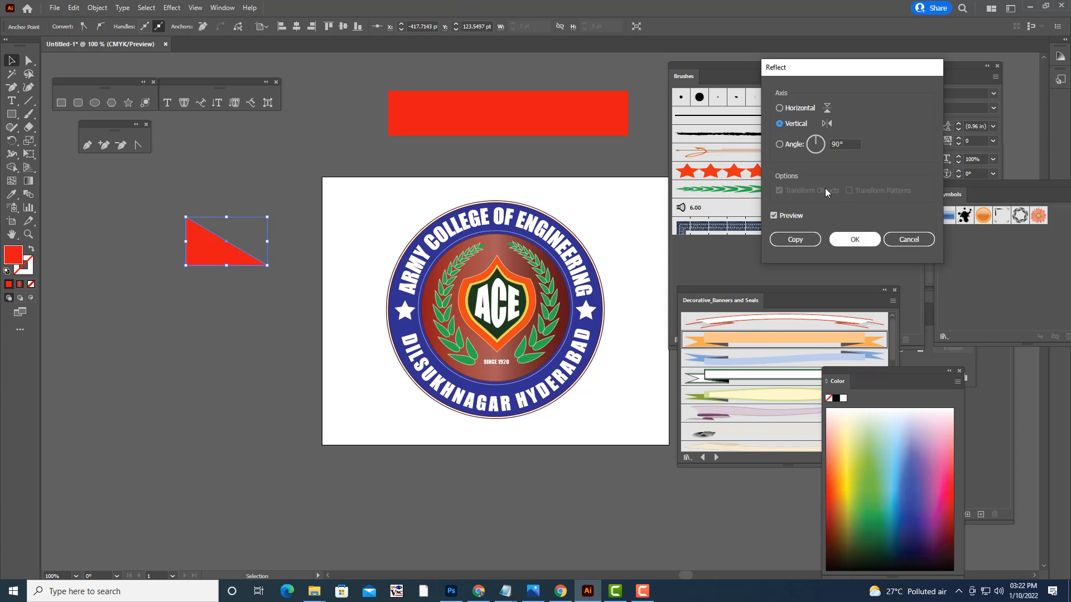
{"action": "left_click", "coordinate": [845, 239]}
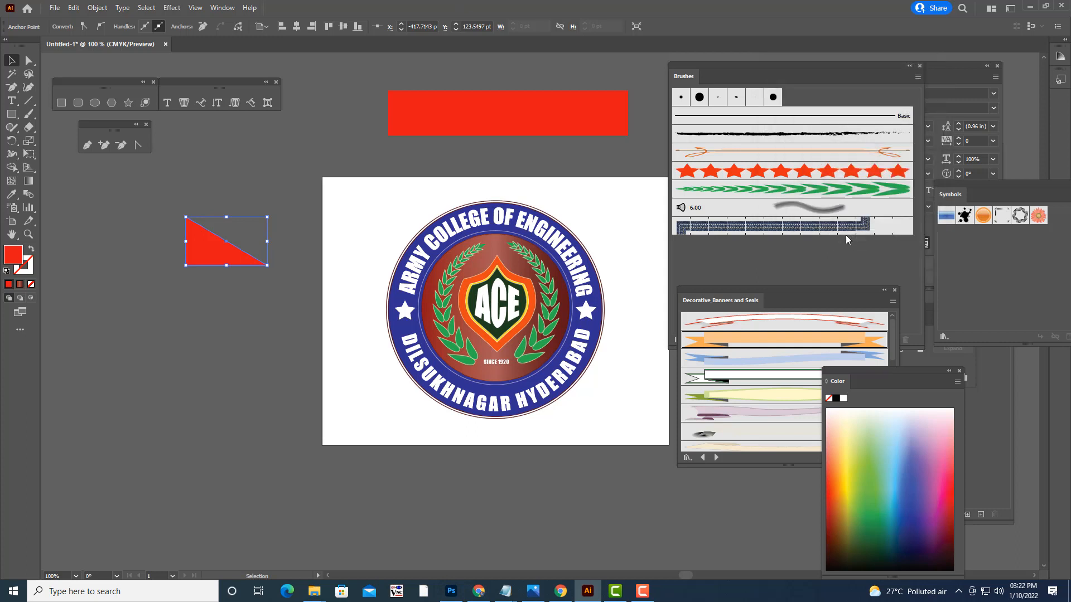
- Select the whole red triangle and reflect it across the vertical axis
{"action": "left_click", "coordinate": [203, 269]}
{"action": "right_click", "coordinate": [213, 252]}
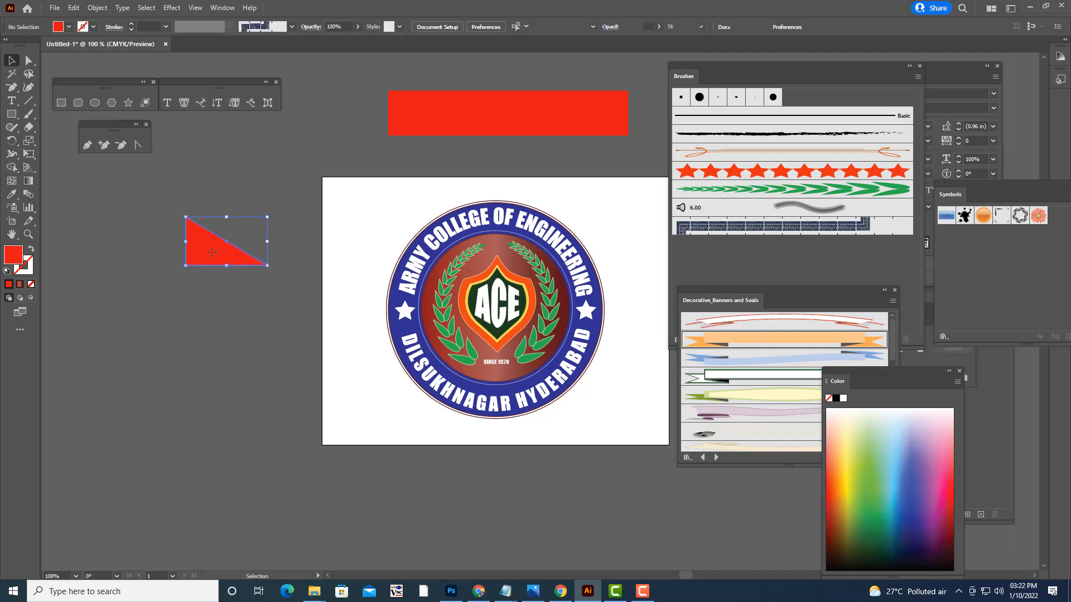
{"action": "mouse_move", "coordinate": [272, 446]}
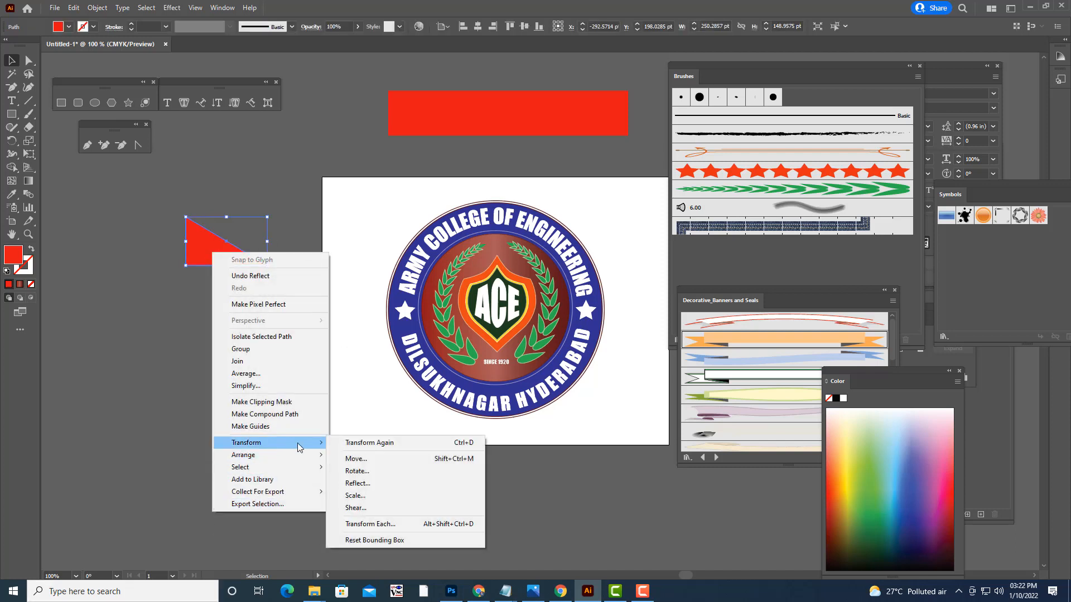
{"action": "left_click", "coordinate": [390, 483]}
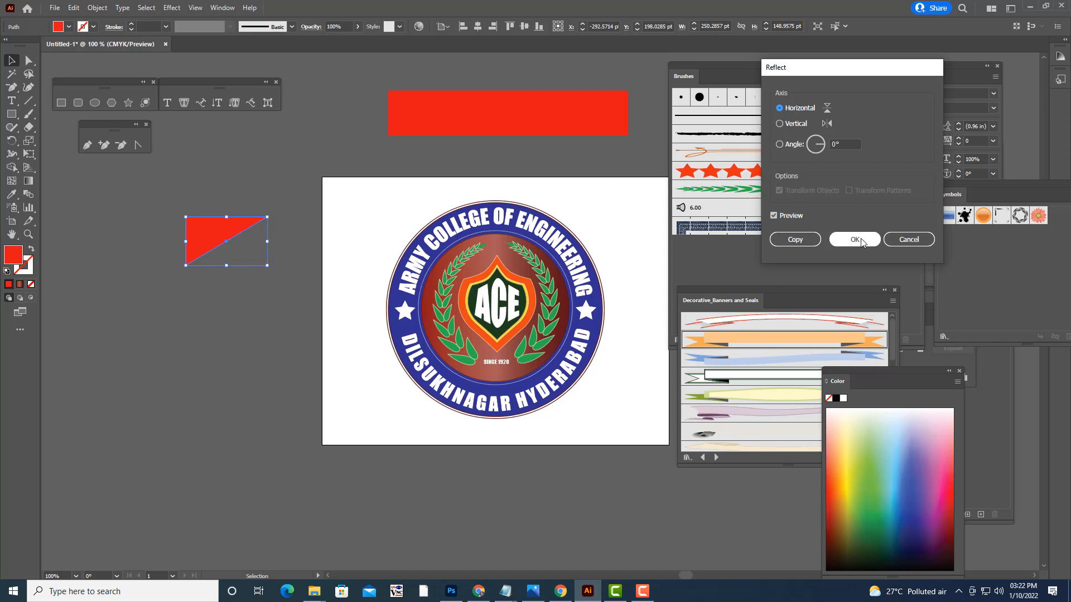
{"action": "left_click", "coordinate": [781, 124]}
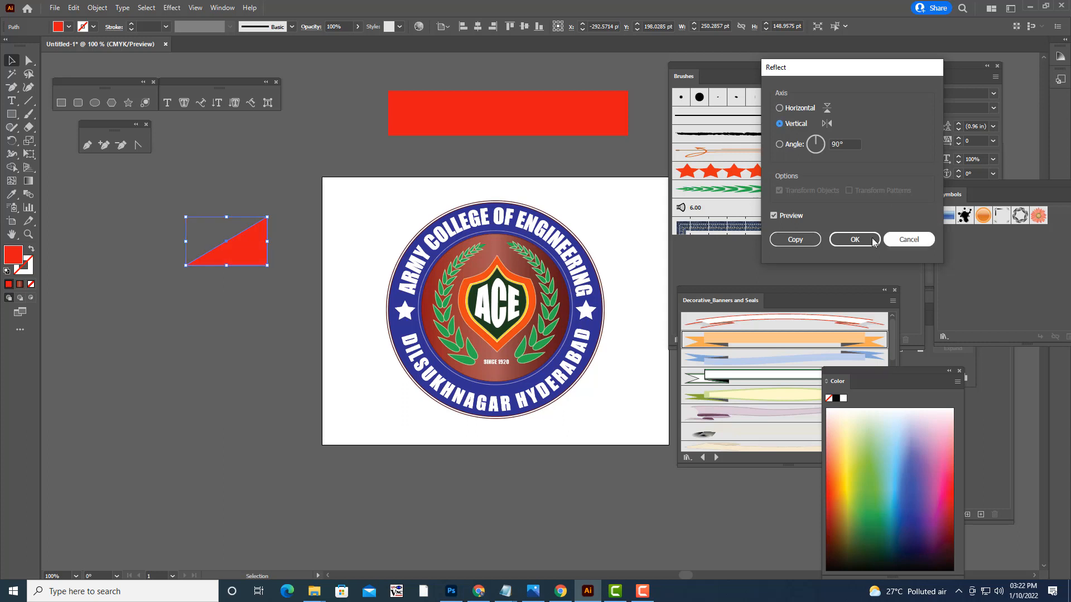
{"action": "left_click", "coordinate": [854, 239]}
- Fill the triangle with green and fit it as a fold beneath the lower-left corner of the long red rectangle
{"action": "left_click_drag", "start_coordinate": [255, 237], "coordinate": [325, 186]}
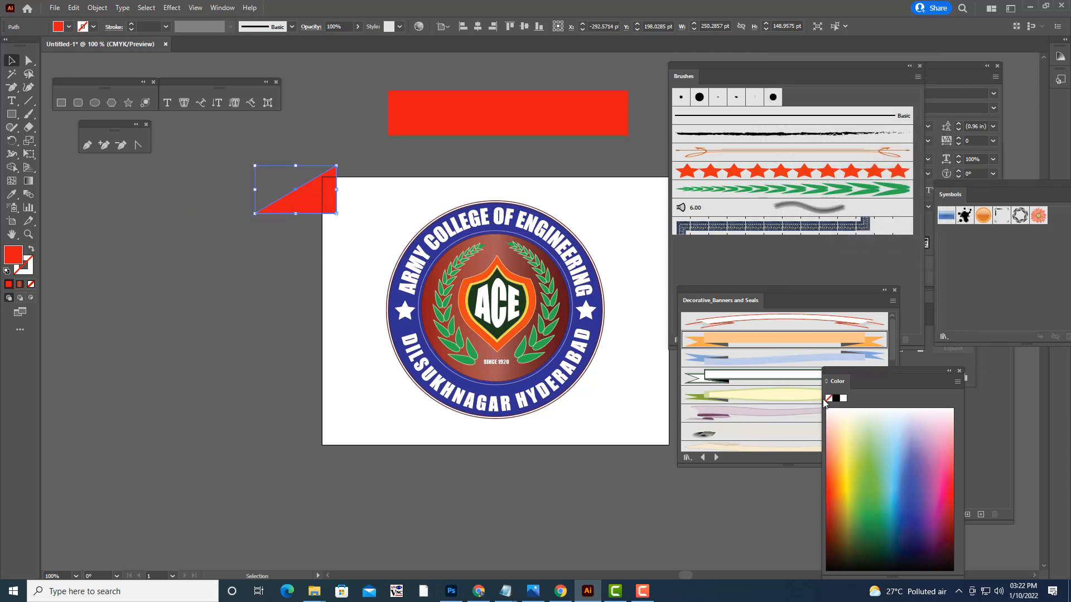
{"action": "left_click", "coordinate": [870, 496]}
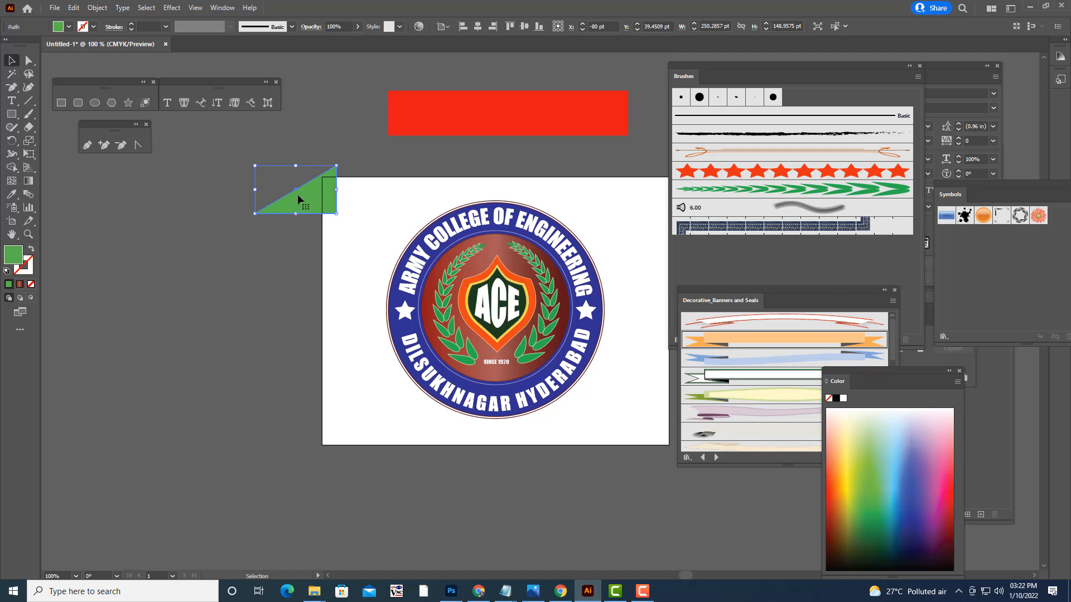
{"action": "left_click_drag", "start_coordinate": [301, 195], "coordinate": [460, 175]}
{"action": "left_click_drag", "start_coordinate": [391, 183], "coordinate": [451, 138]}
{"action": "left_click", "coordinate": [29, 61]}
{"action": "left_click_drag", "start_coordinate": [455, 180], "coordinate": [451, 161]}
{"action": "left_click", "coordinate": [562, 85]}
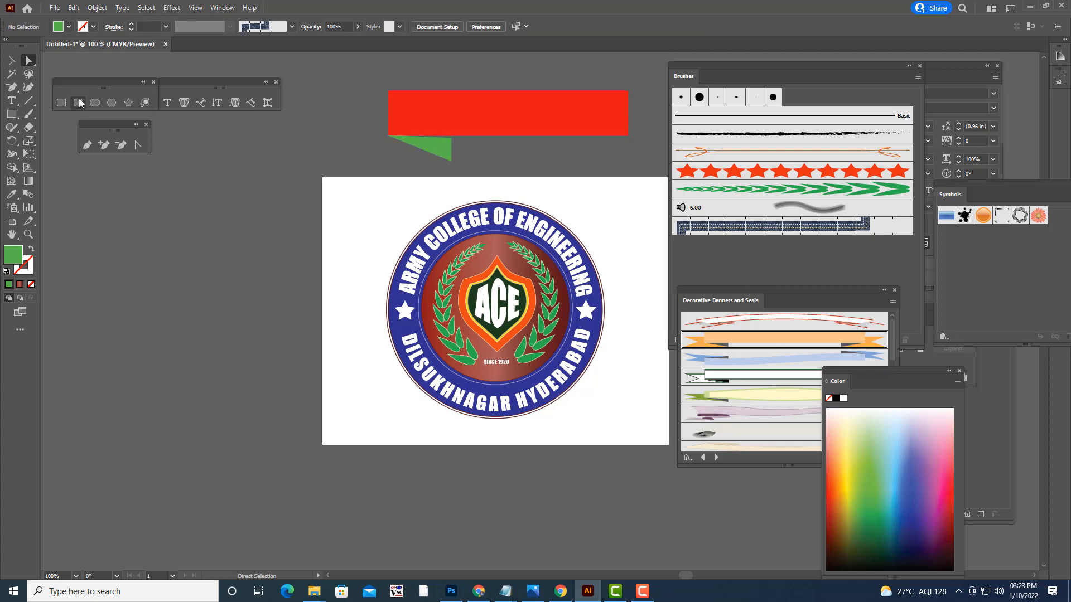
- Draw a rectangle about 283 × 108 pt below and left of the long rectangle, and sample its red fill with the Eyedropper
{"action": "left_click", "coordinate": [61, 103]}
{"action": "mouse_move", "coordinate": [296, 142]}
{"action": "left_mouse_down"}
{"action": "mouse_move", "coordinate": [374, 161]}
{"action": "mouse_move", "coordinate": [389, 177]}
{"action": "left_mouse_up"}
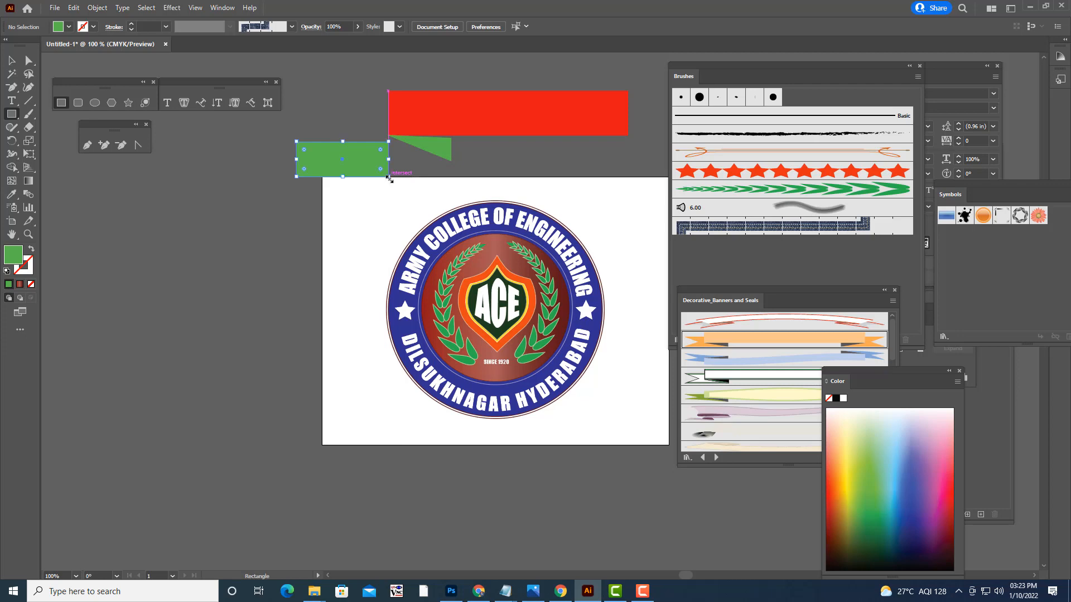
{"action": "left_click", "coordinate": [11, 194]}
{"action": "left_click", "coordinate": [410, 117]}
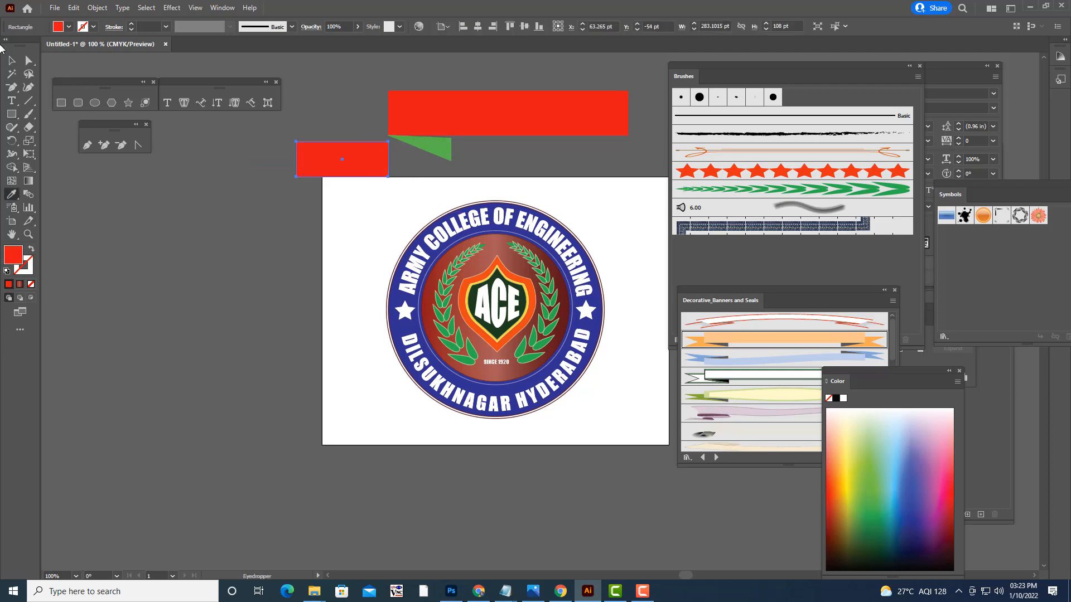
{"action": "left_click", "coordinate": [11, 60]}
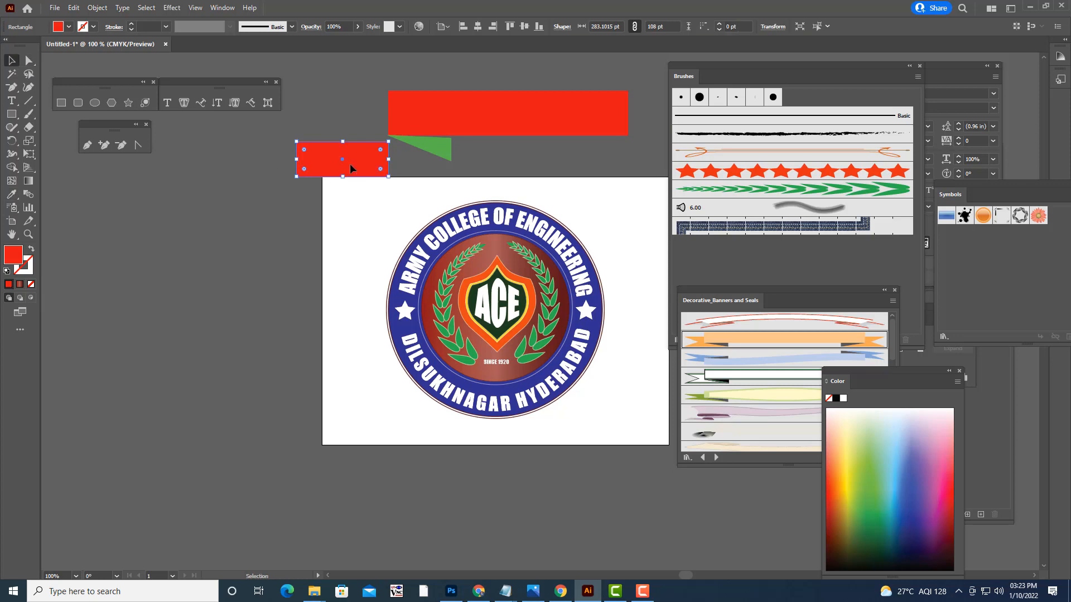
- Send the small red rectangle to the back and place it behind the green fold and the long rectangle's lower-left end
{"action": "left_click_drag", "start_coordinate": [351, 168], "coordinate": [374, 161]}
{"action": "right_click", "coordinate": [375, 162]}
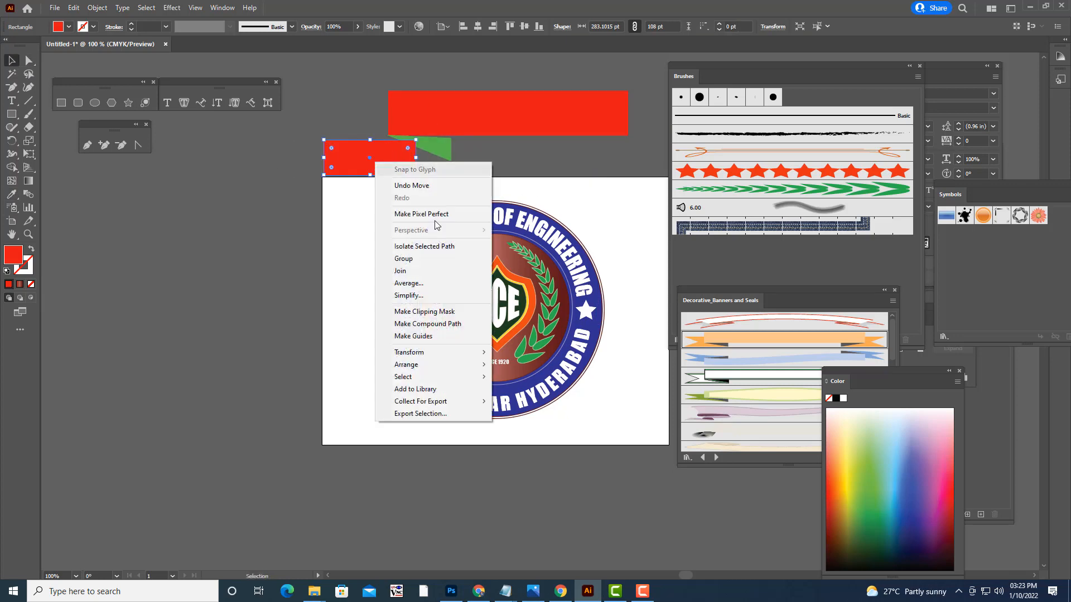
{"action": "mouse_move", "coordinate": [436, 366]}
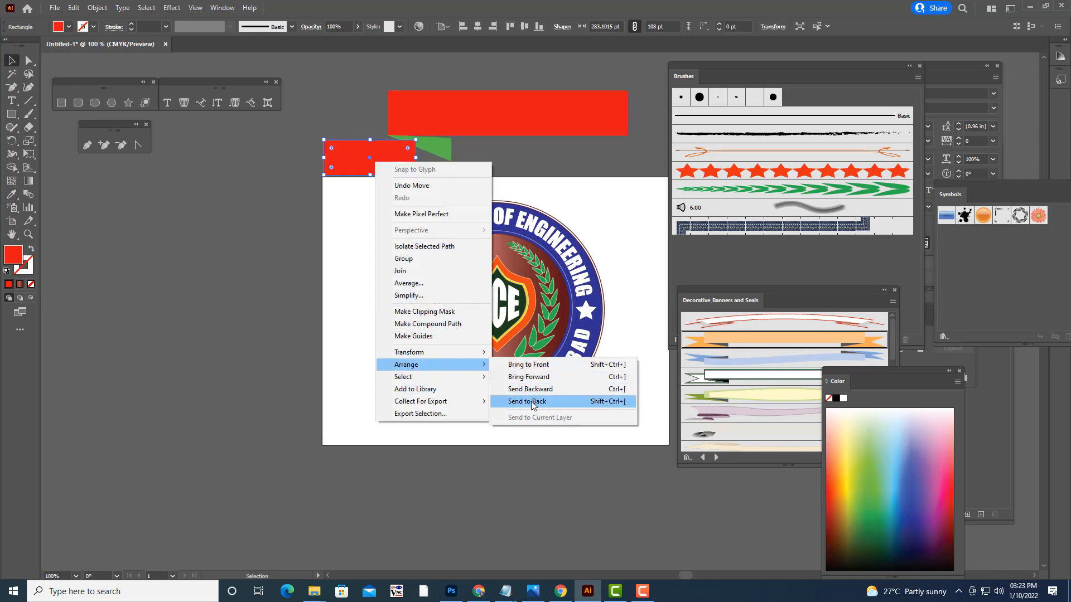
{"action": "left_click", "coordinate": [531, 400]}
{"action": "left_click_drag", "start_coordinate": [393, 161], "coordinate": [428, 151]}
{"action": "left_click", "coordinate": [518, 192]}
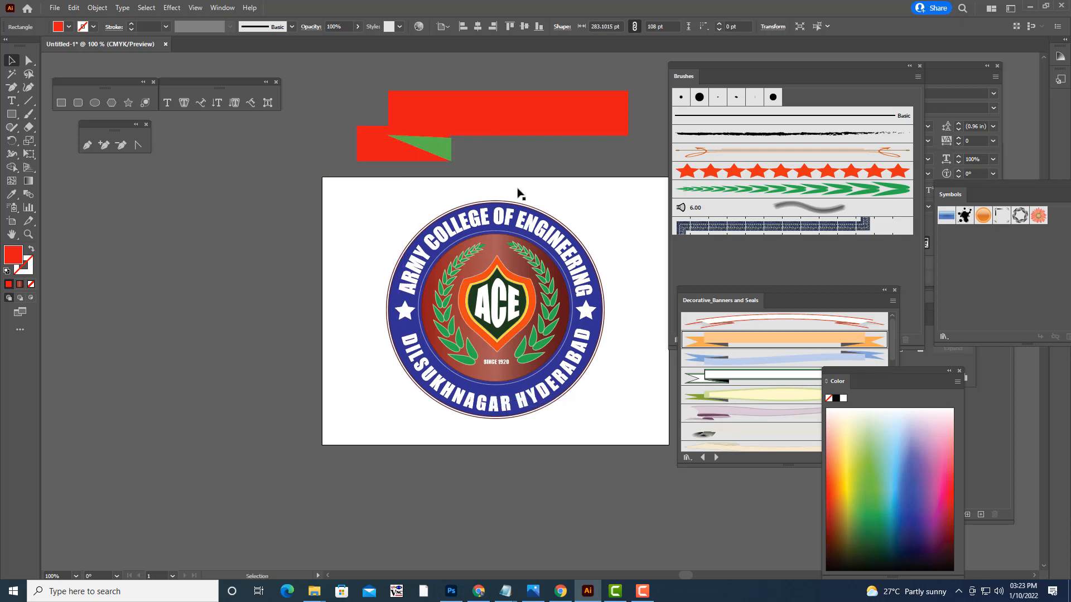
- Add an anchor point midway on the small rectangle's left edge and move it about 60 pt inward to form a ribbon-tail notch
{"action": "left_click", "coordinate": [375, 156]}
{"action": "left_click", "coordinate": [104, 146]}
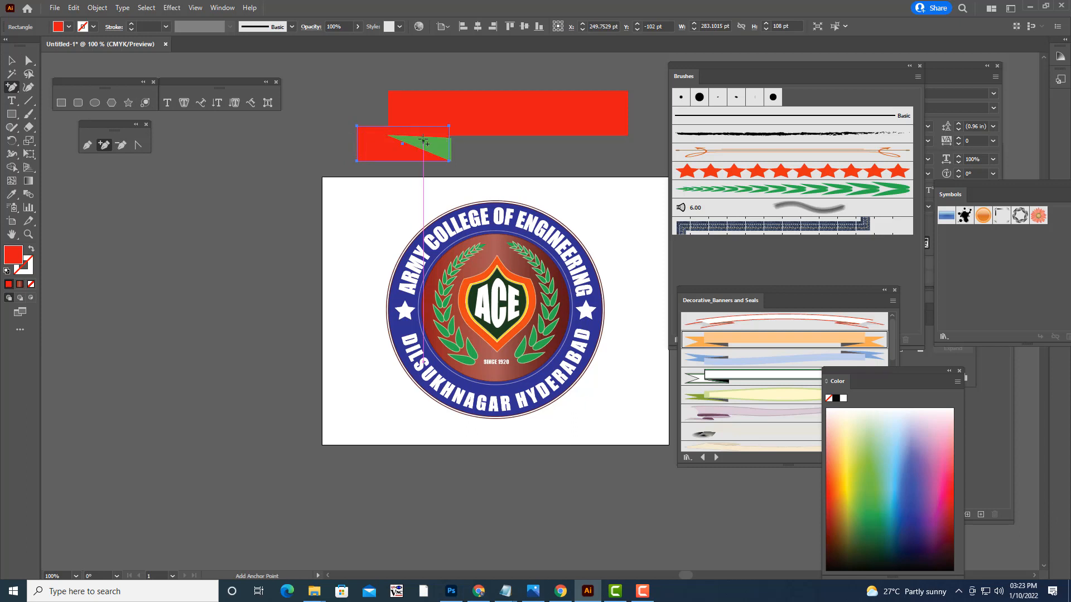
{"action": "left_click", "coordinate": [358, 143]}
{"action": "key", "text": "a"}
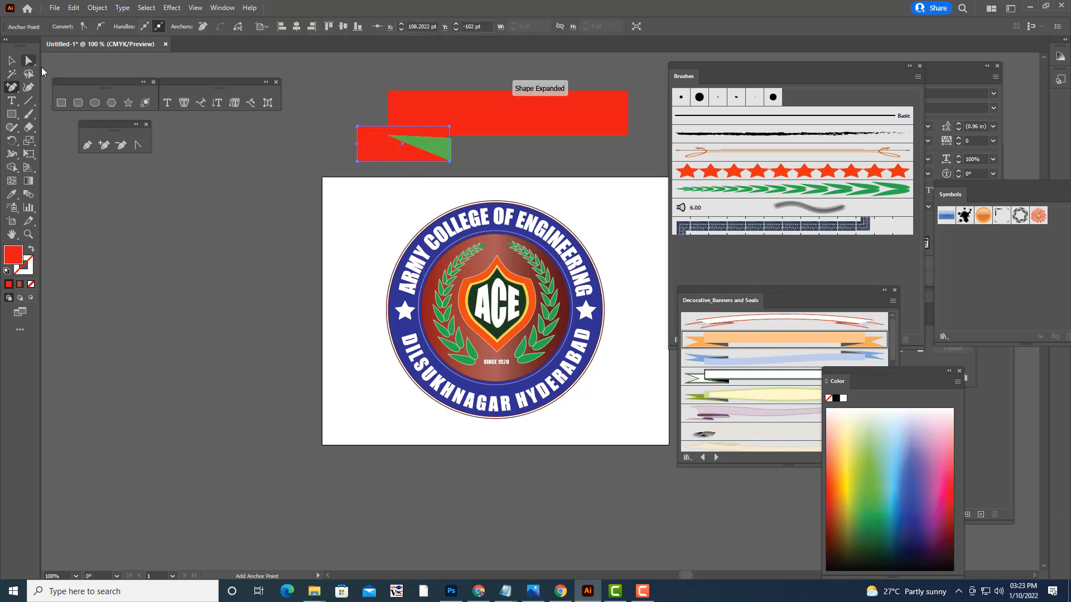
{"action": "left_click_drag", "start_coordinate": [358, 144], "coordinate": [375, 144]}
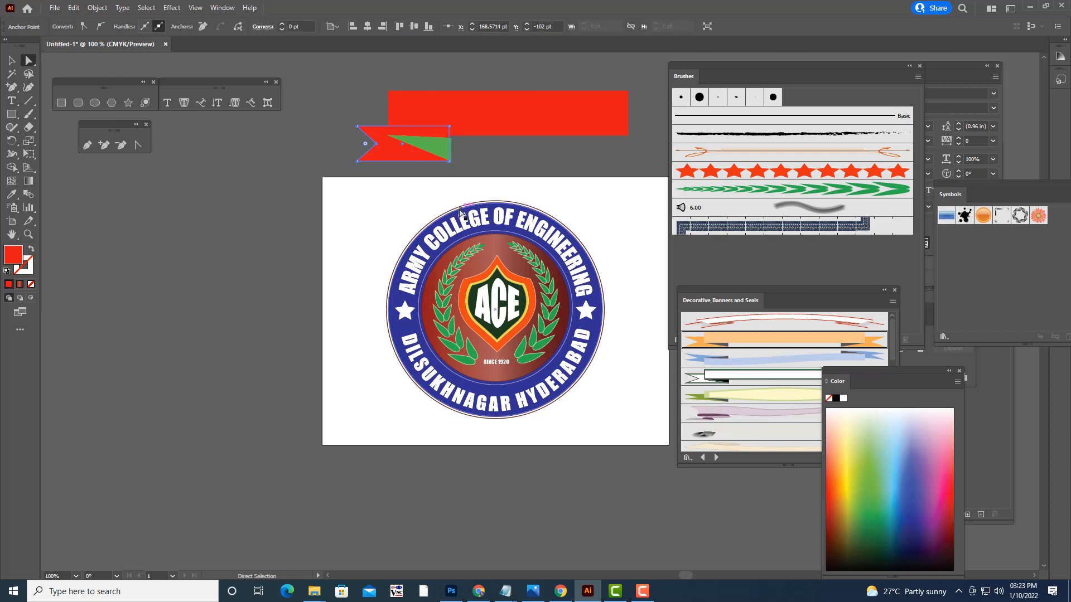
{"action": "left_click", "coordinate": [11, 59]}
{"action": "left_click", "coordinate": [174, 167]}
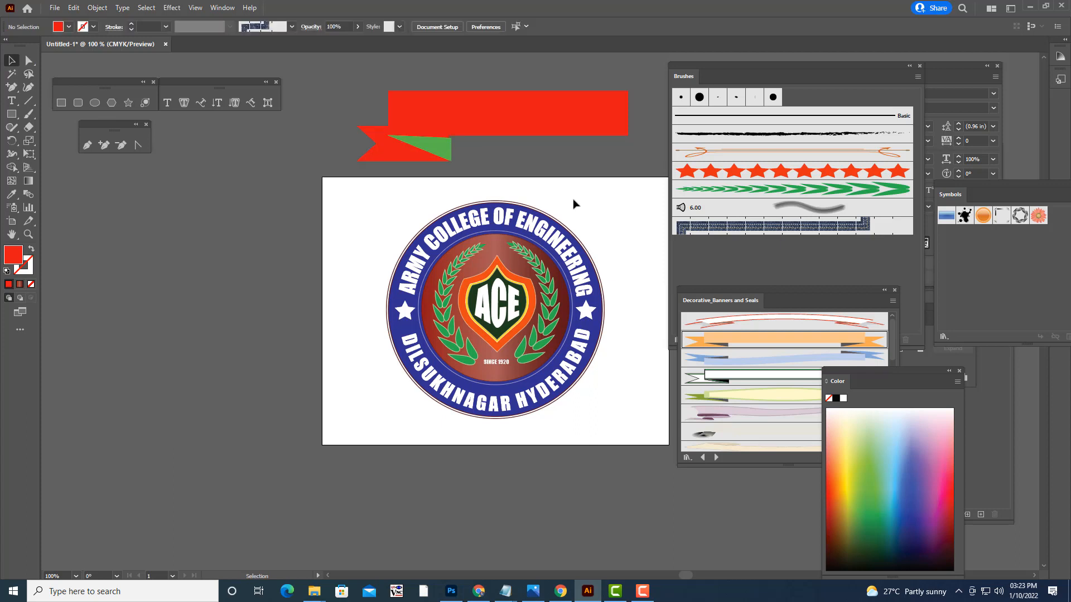
- Nudge the long red rectangle slightly left and raise the green triangle's upper-right anchor point to Y -132 pt
{"action": "mouse_move", "coordinate": [465, 115]}
{"action": "left_mouse_down"}
{"action": "mouse_move", "coordinate": [471, 108]}
{"action": "mouse_move", "coordinate": [461, 117]}
{"action": "left_mouse_up"}
{"action": "left_click", "coordinate": [447, 152]}
{"action": "left_click", "coordinate": [29, 60]}
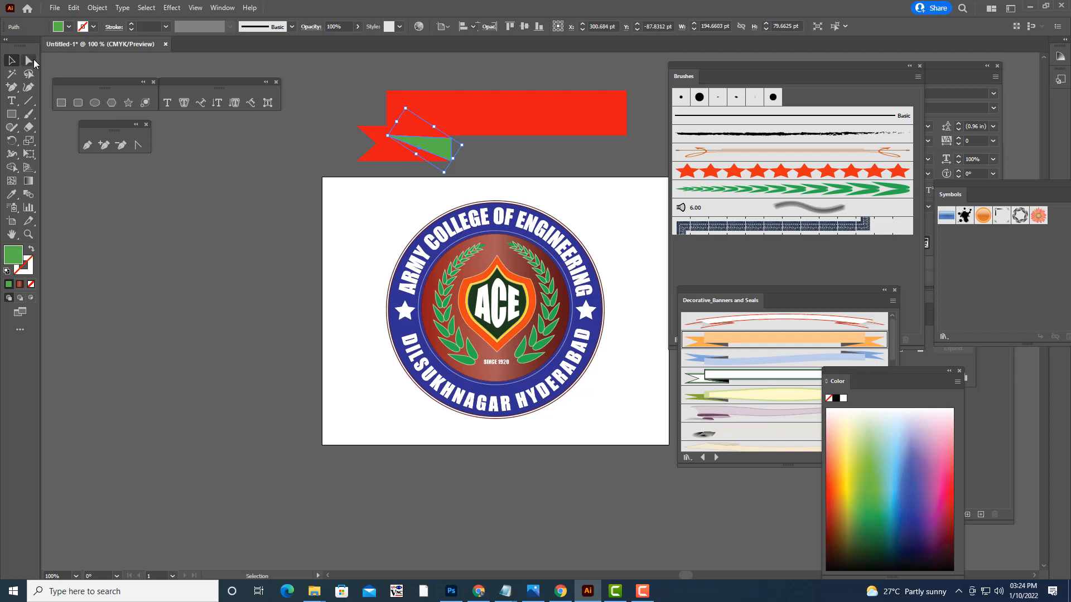
{"action": "left_click", "coordinate": [474, 143]}
{"action": "left_click_drag", "start_coordinate": [449, 138], "coordinate": [455, 137]}
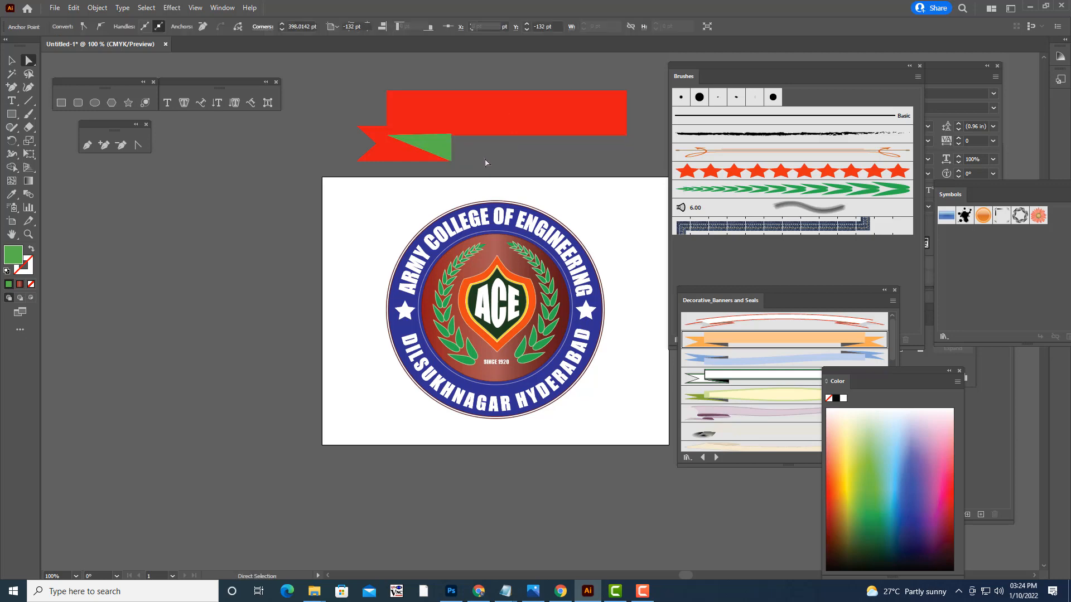
{"action": "left_click", "coordinate": [479, 149]}
{"action": "scroll", "coordinate": [581, 108], "scroll_direction": "up", "scroll_amount": 2}
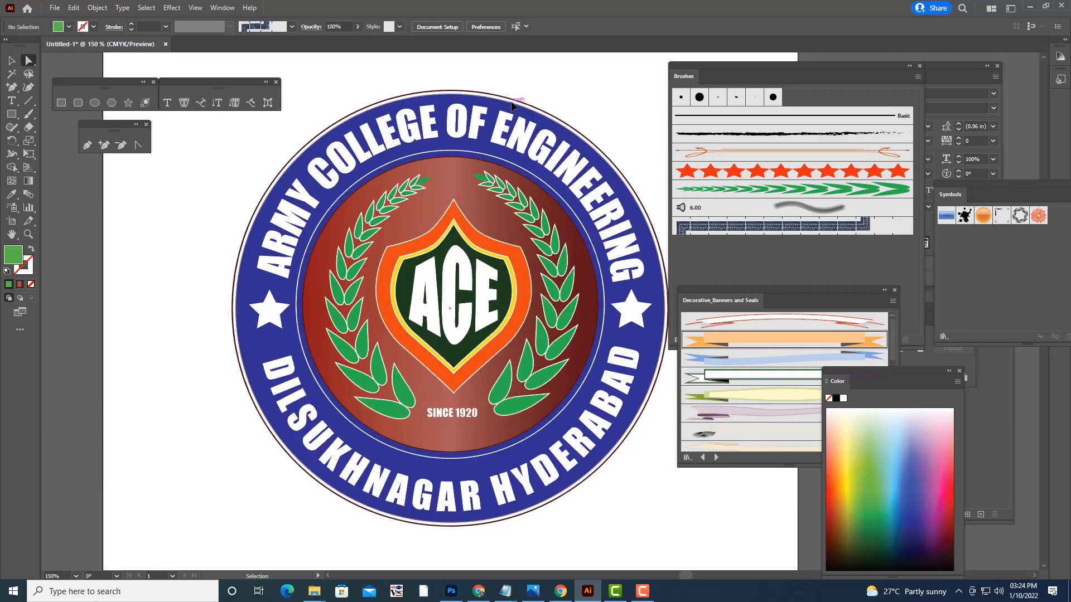
{"action": "scroll", "coordinate": [523, 123], "scroll_direction": "up", "scroll_amount": 2}
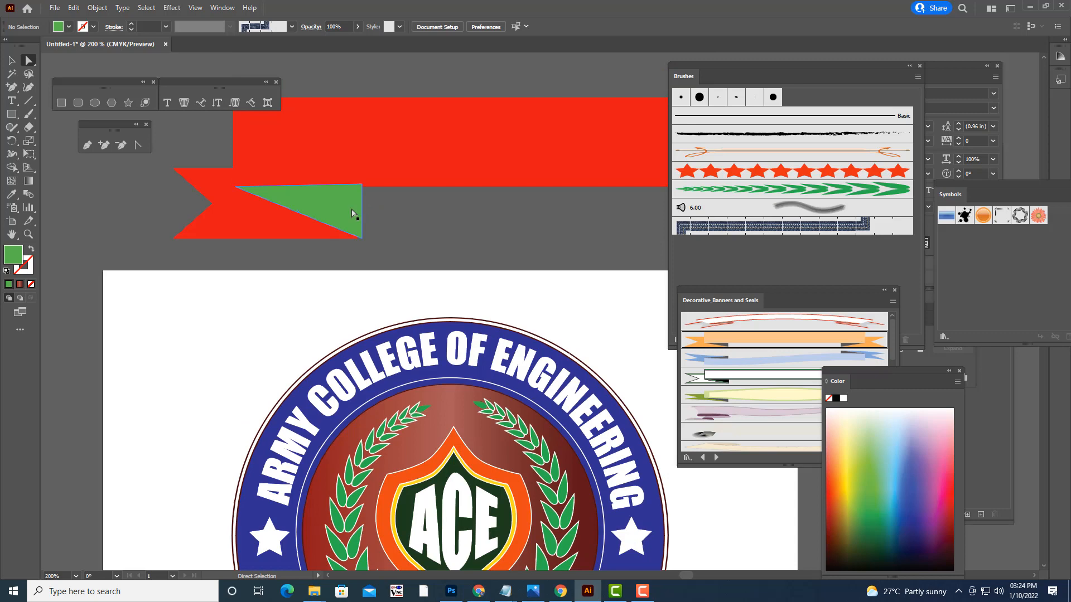
{"action": "left_click", "coordinate": [352, 213]}
{"action": "left_click_drag", "start_coordinate": [362, 186], "coordinate": [363, 190]}
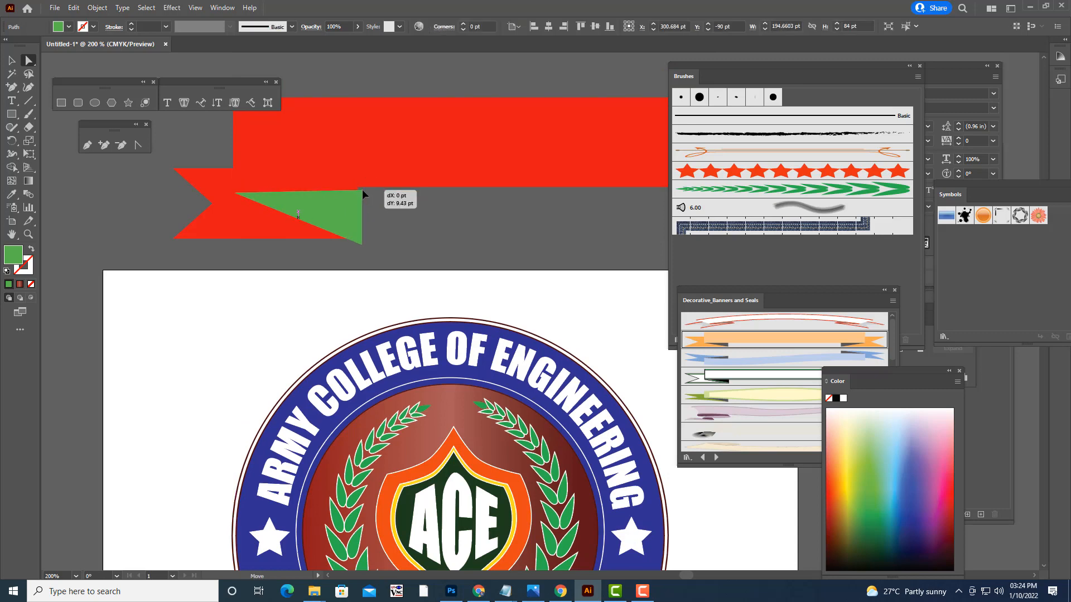
{"action": "key", "text": "ctrl+z"}
{"action": "left_click", "coordinate": [384, 213]}
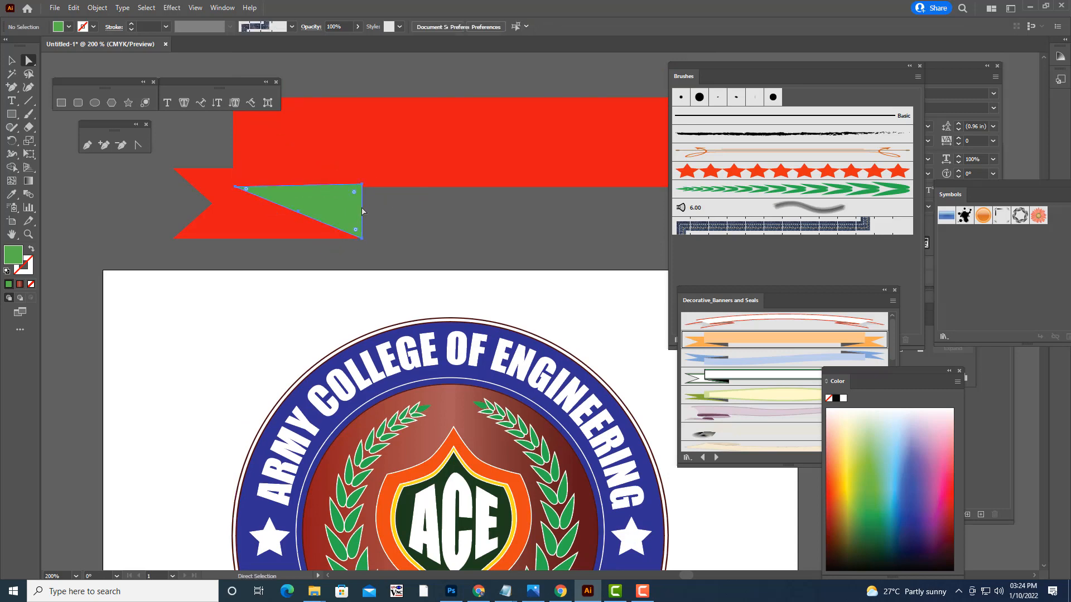
- Align the green triangle's upper-right anchor with the long rectangle's lower edge, and shift both its right-hand anchors slightly left
{"action": "left_click", "coordinate": [363, 186]}
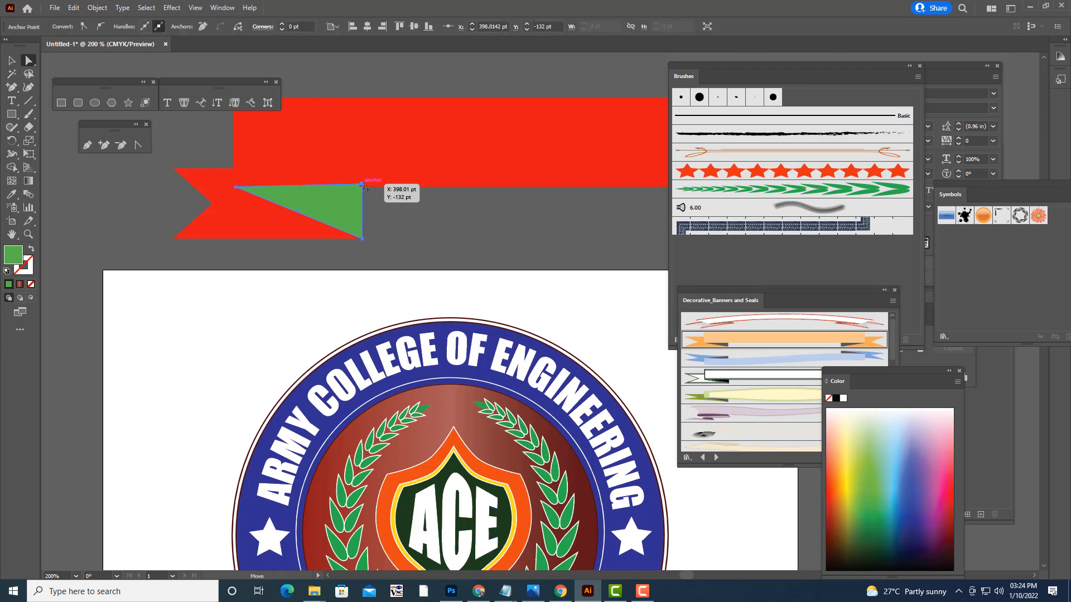
{"action": "left_click_drag", "start_coordinate": [363, 187], "coordinate": [363, 190]}
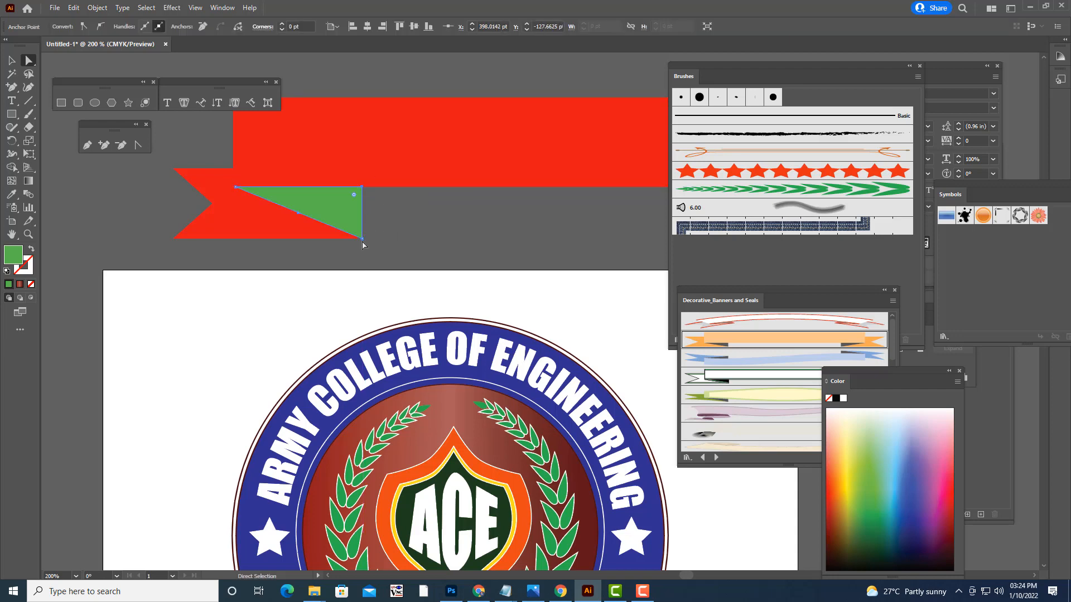
{"action": "left_click_drag", "start_coordinate": [362, 240], "coordinate": [357, 238]}
{"action": "left_click_drag", "start_coordinate": [363, 187], "coordinate": [358, 187]}
{"action": "left_click", "coordinate": [422, 240]}
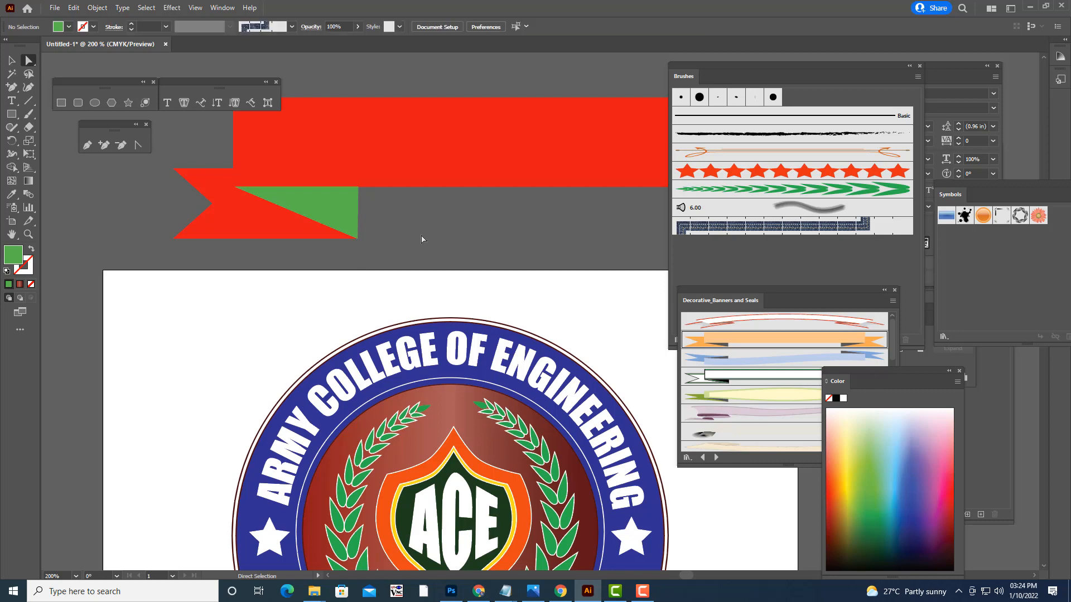
- Shorten the long red rectangle from its right end to a width of about 436 pt
{"action": "left_click", "coordinate": [11, 60]}
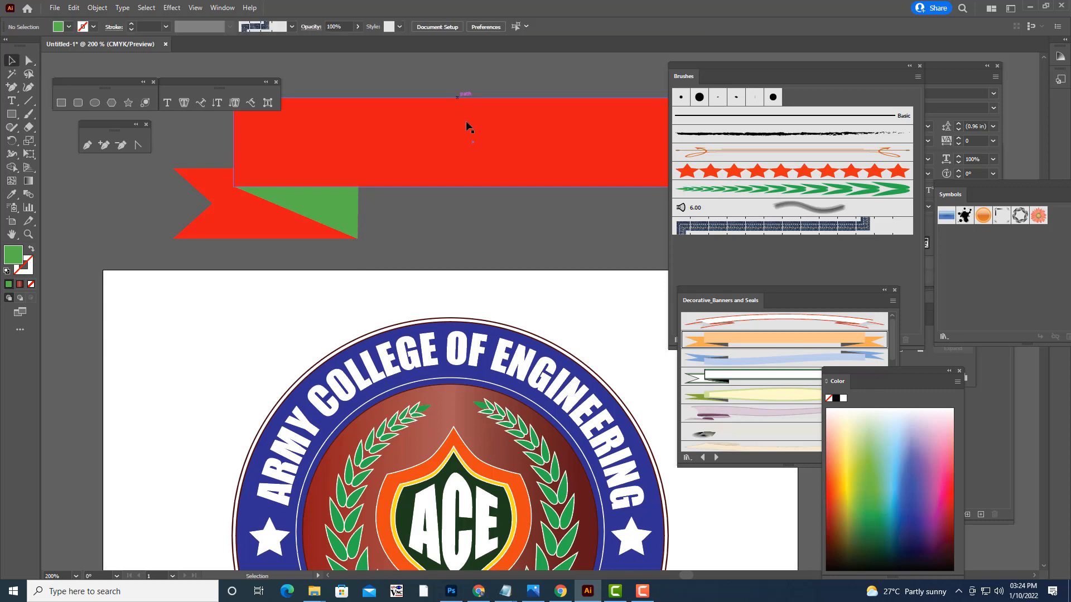
{"action": "left_click", "coordinate": [469, 129]}
{"action": "key", "text": "ctrl+minus"}
{"action": "key", "text": "ctrl+minus"}
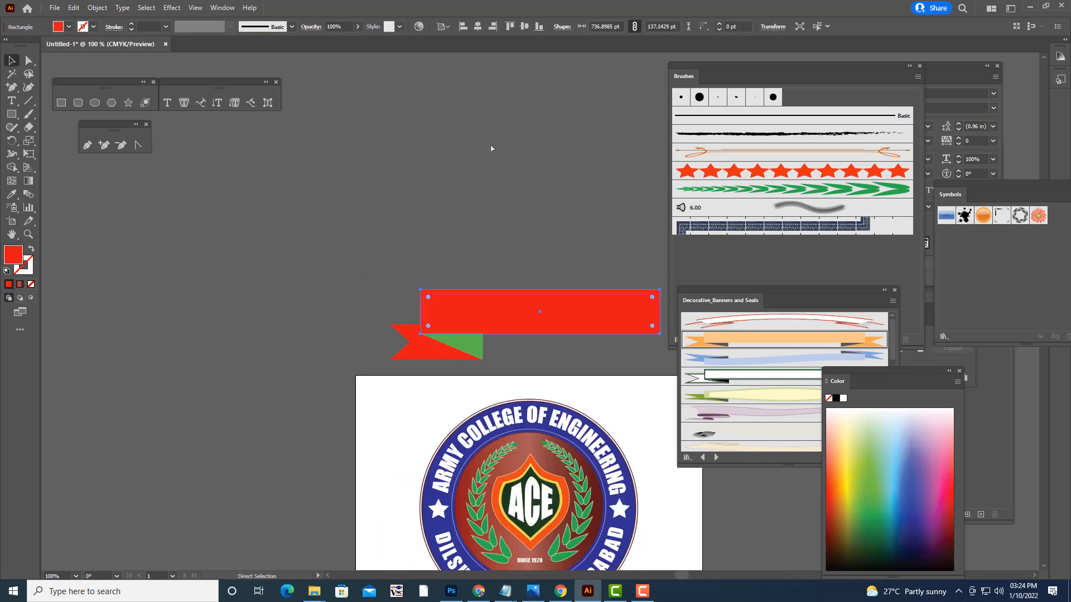
{"action": "left_click", "coordinate": [541, 184]}
{"action": "left_click_drag", "start_coordinate": [690, 66], "coordinate": [787, 62]}
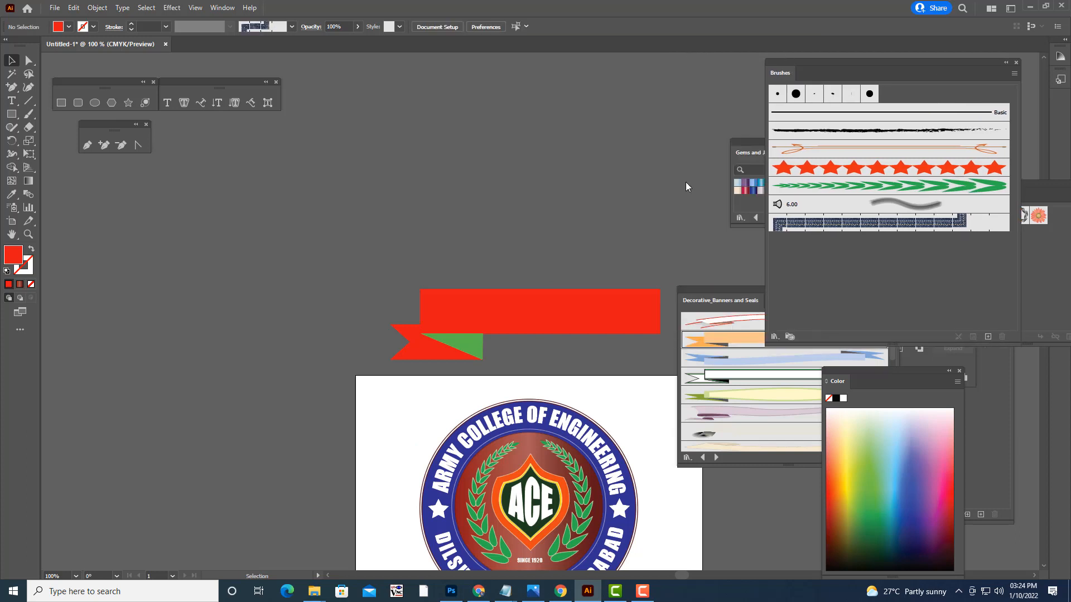
{"action": "left_click", "coordinate": [477, 350]}
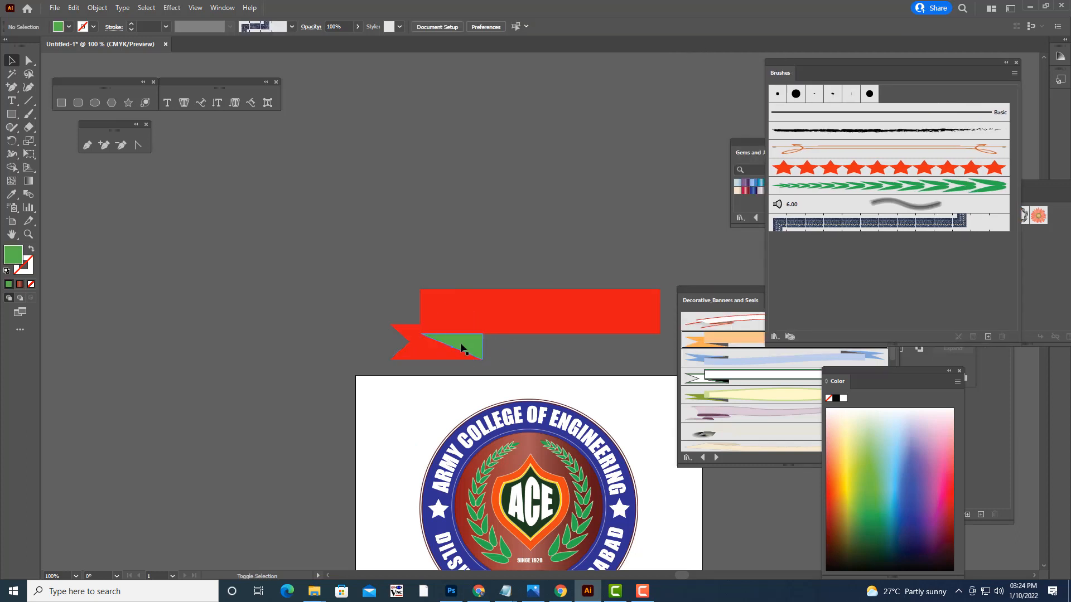
{"action": "left_click", "coordinate": [546, 301]}
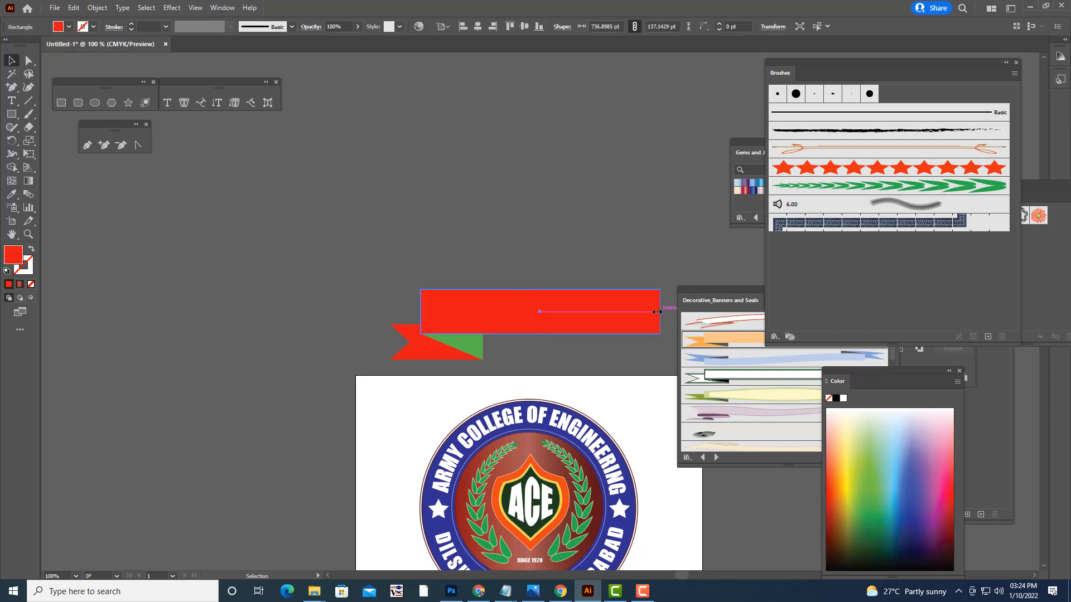
{"action": "left_click_drag", "start_coordinate": [659, 311], "coordinate": [560, 309]}
- Group the red rectangle, green fold and notched tail, and place a duplicate of the group to its right
{"action": "left_click_drag", "start_coordinate": [358, 261], "coordinate": [336, 271]}
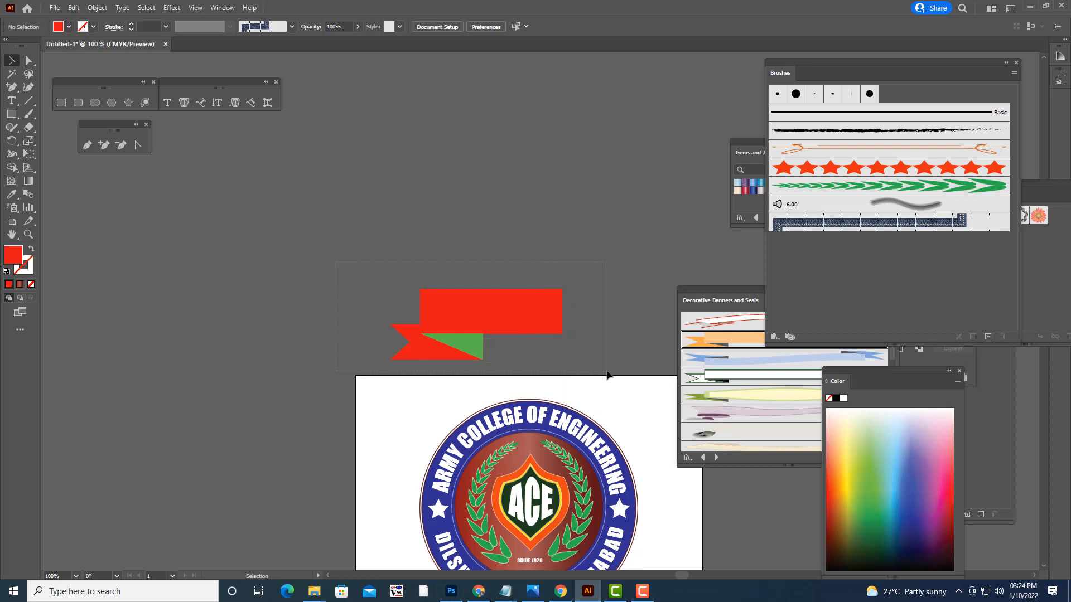
{"action": "left_click_drag", "start_coordinate": [606, 375], "coordinate": [605, 374]}
{"action": "key", "text": "ctrl+g"}
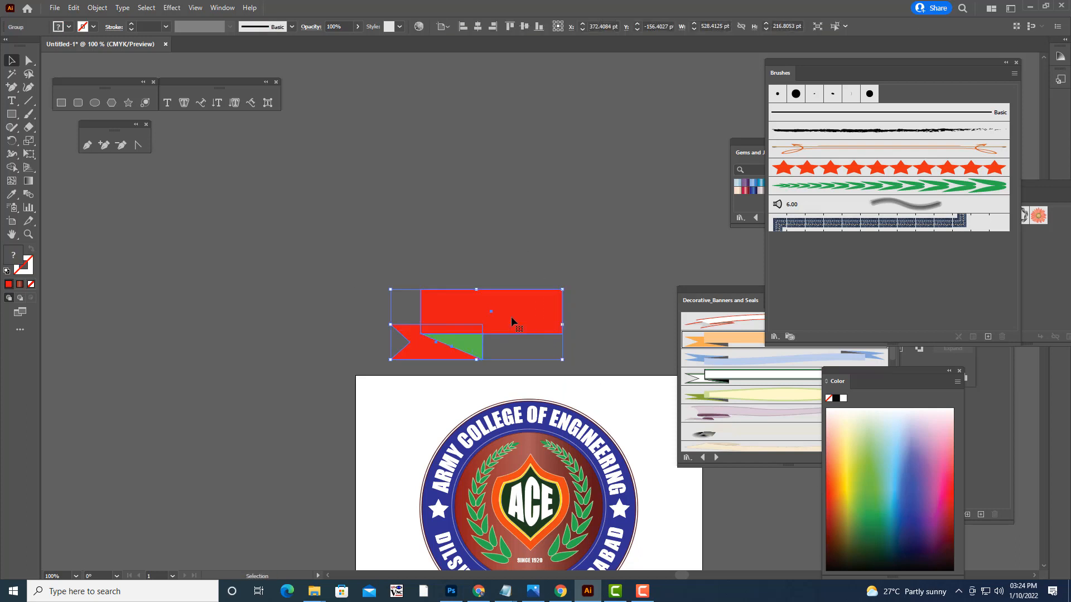
{"action": "left_click_drag", "start_coordinate": [511, 322], "coordinate": [602, 249]}
- Reflect the duplicate ribbon half across the vertical axis and align its inner edge with the original half
{"action": "right_click", "coordinate": [602, 249]}
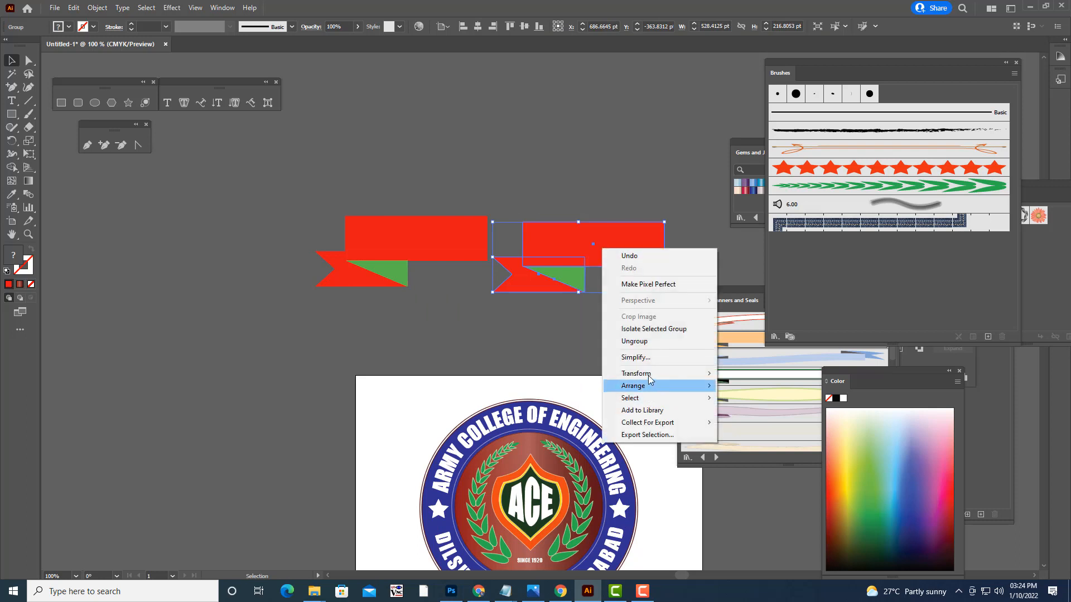
{"action": "mouse_move", "coordinate": [693, 373]}
{"action": "left_click", "coordinate": [745, 411]}
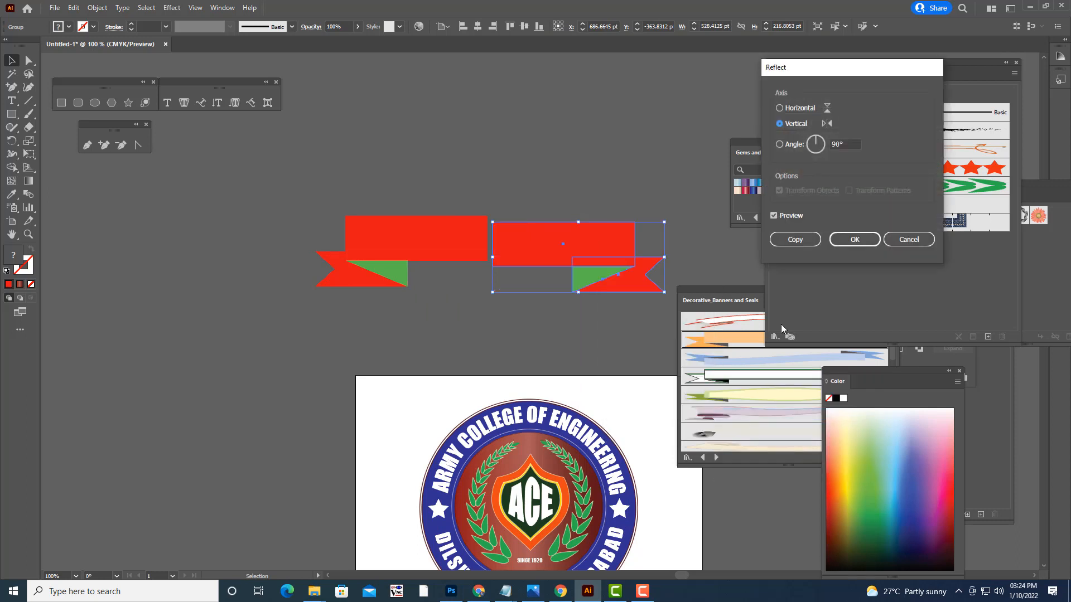
{"action": "left_click", "coordinate": [853, 239]}
{"action": "left_click_drag", "start_coordinate": [547, 246], "coordinate": [541, 241]}
{"action": "left_click", "coordinate": [566, 139]}
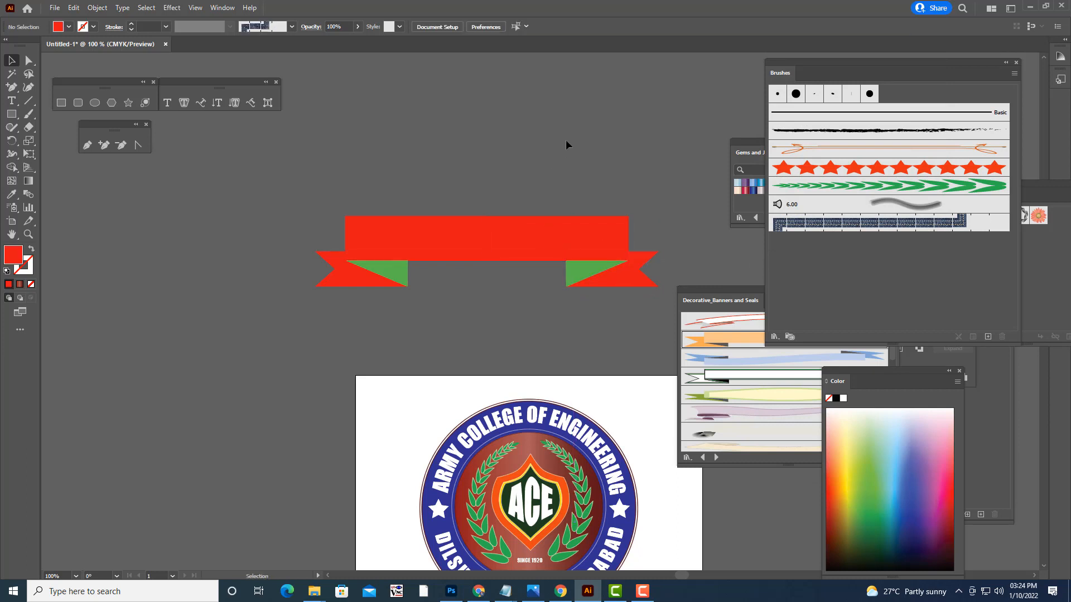
- Ungroup both the right and the left ribbon halves
{"action": "left_click", "coordinate": [568, 228]}
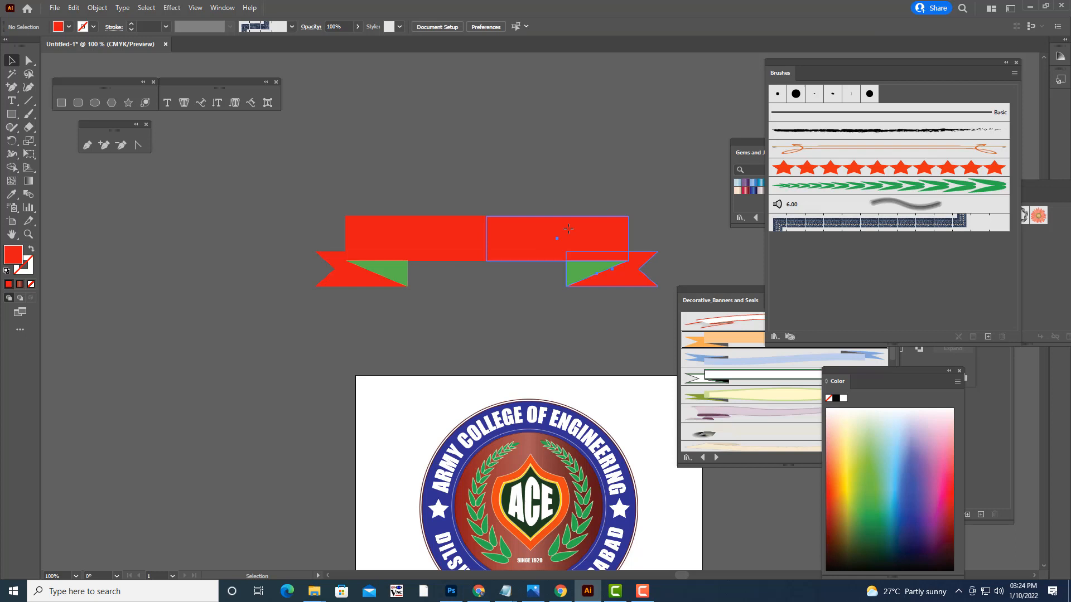
{"action": "left_click", "coordinate": [417, 230], "text": "shift"}
{"action": "left_click", "coordinate": [416, 232], "text": "shift"}
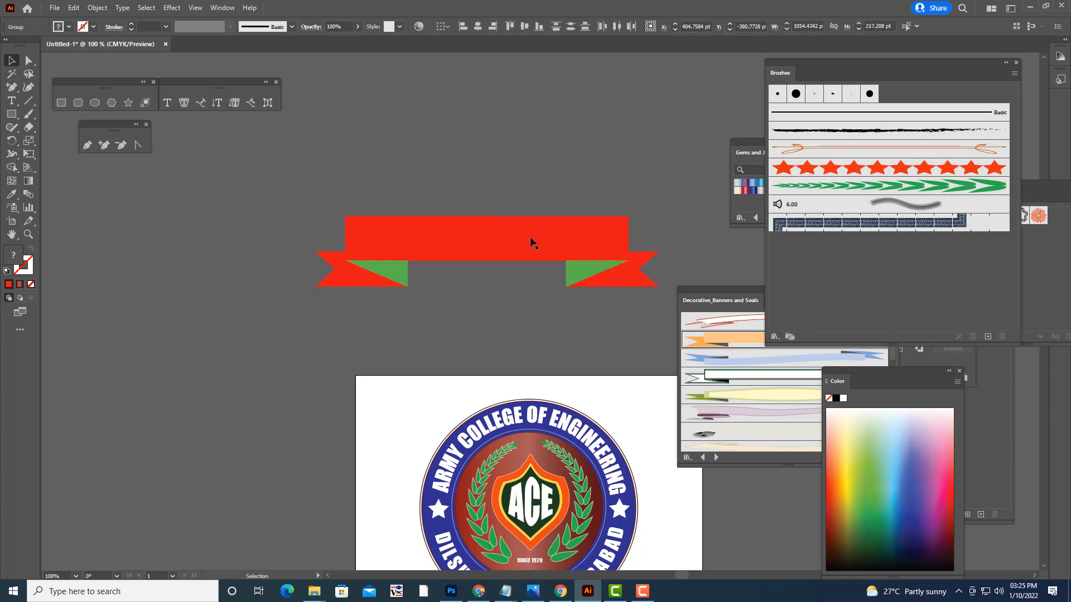
{"action": "right_click", "coordinate": [609, 231]}
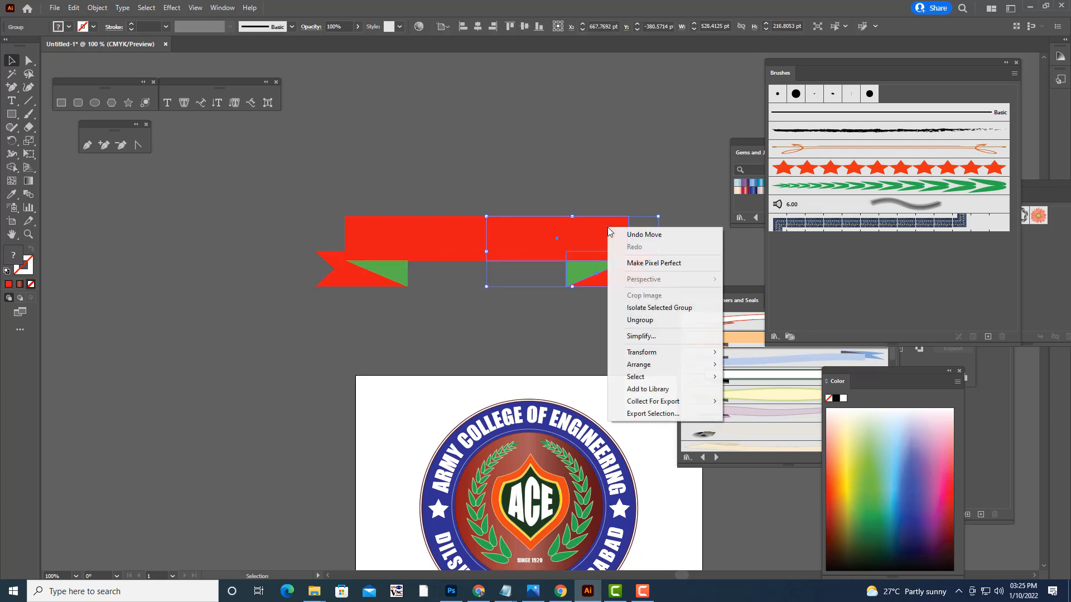
{"action": "left_click", "coordinate": [636, 314]}
{"action": "left_click", "coordinate": [577, 314]}
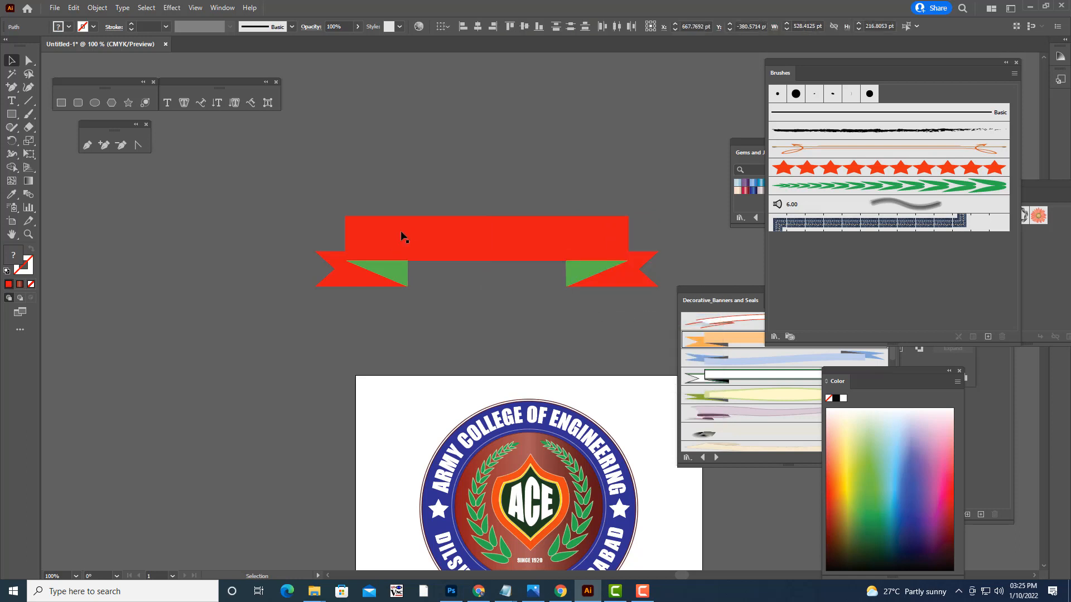
{"action": "left_click", "coordinate": [401, 234]}
{"action": "right_click", "coordinate": [406, 229]}
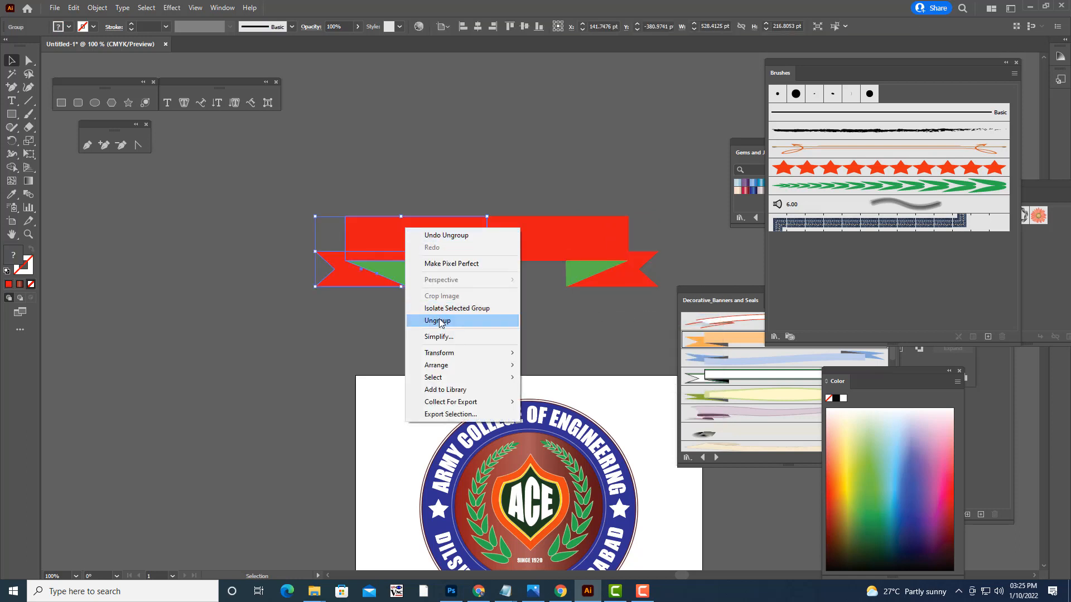
{"action": "left_click", "coordinate": [439, 321]}
- Unite the two adjoining red center rectangles into one shape with Pathfinder
{"action": "left_click", "coordinate": [446, 239]}
{"action": "left_click", "coordinate": [534, 224], "text": "shift"}
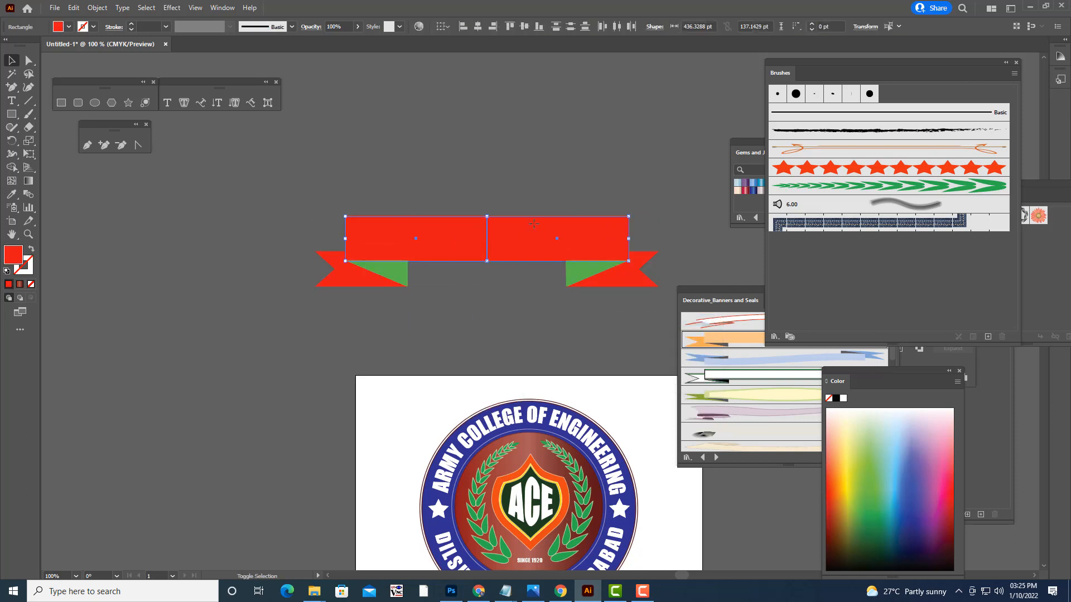
{"action": "left_click", "coordinate": [233, 11]}
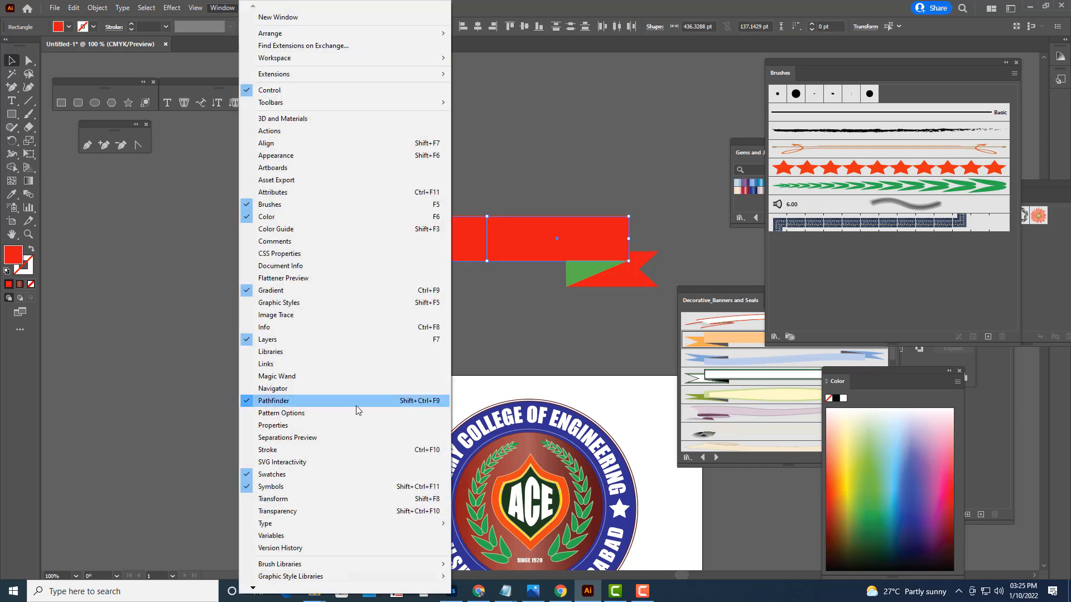
{"action": "left_click", "coordinate": [285, 401]}
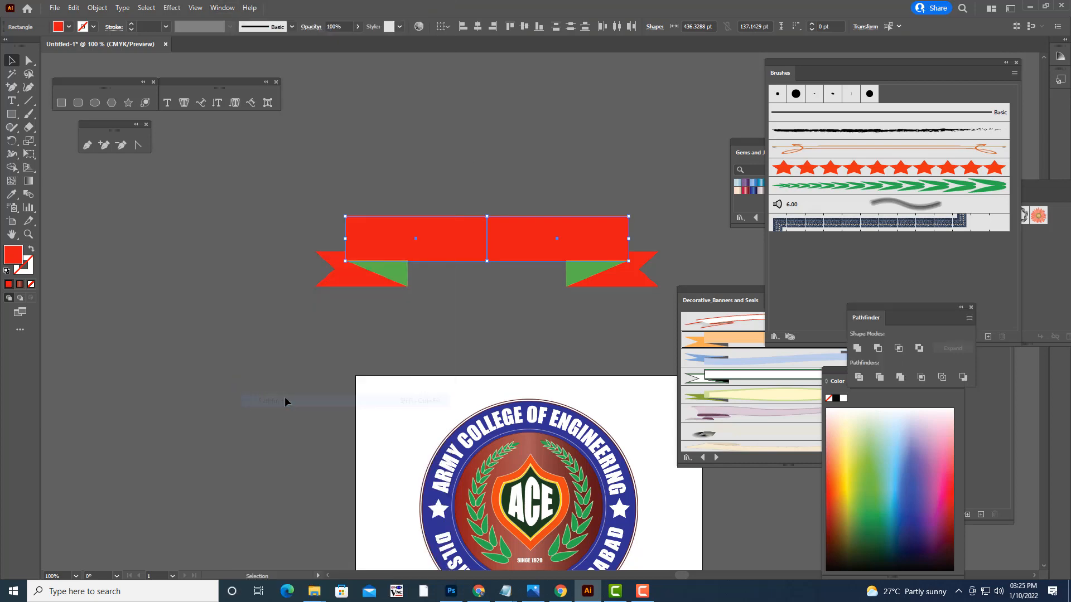
{"action": "left_click", "coordinate": [858, 349]}
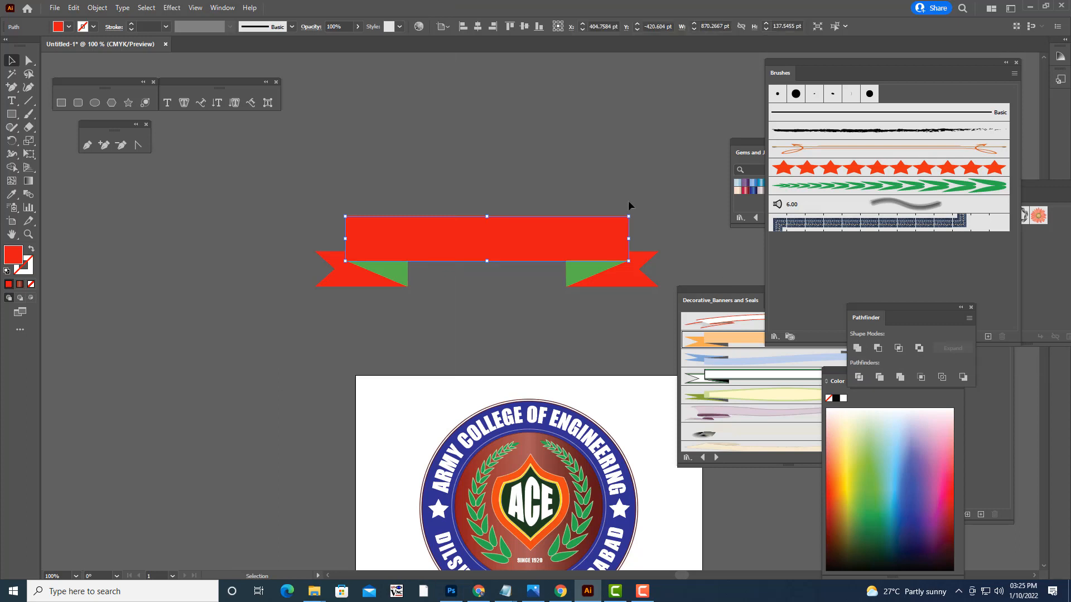
{"action": "left_click", "coordinate": [627, 168]}
- Group all parts of the complete ribbon and move the group about 50 pt to the left
{"action": "key", "text": "ctrl+a"}
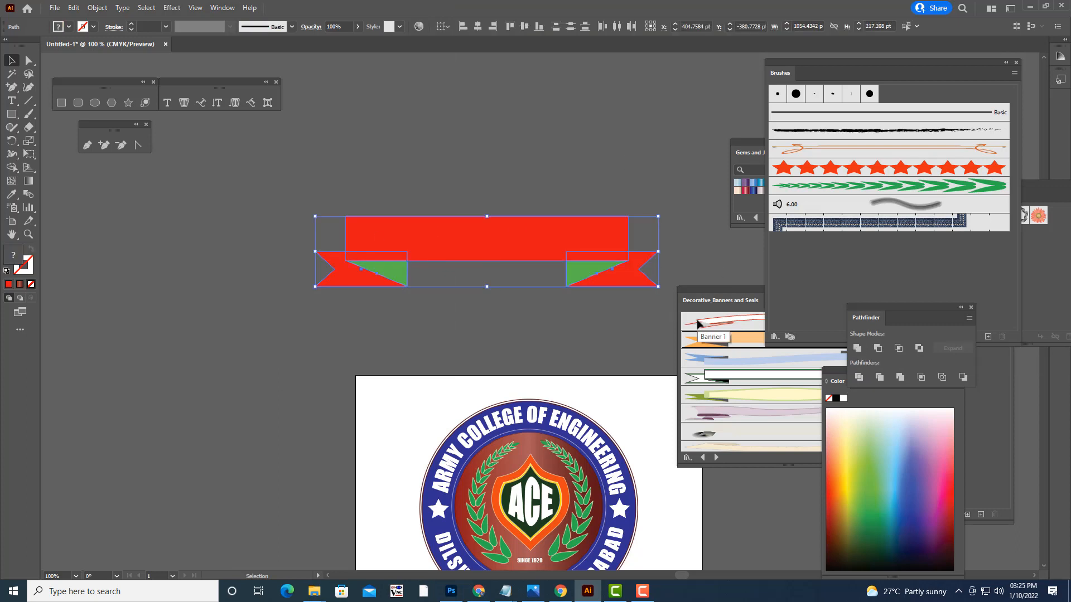
{"action": "key", "text": "ctrl+g"}
{"action": "left_click", "coordinate": [588, 149]}
{"action": "left_click", "coordinate": [513, 240]}
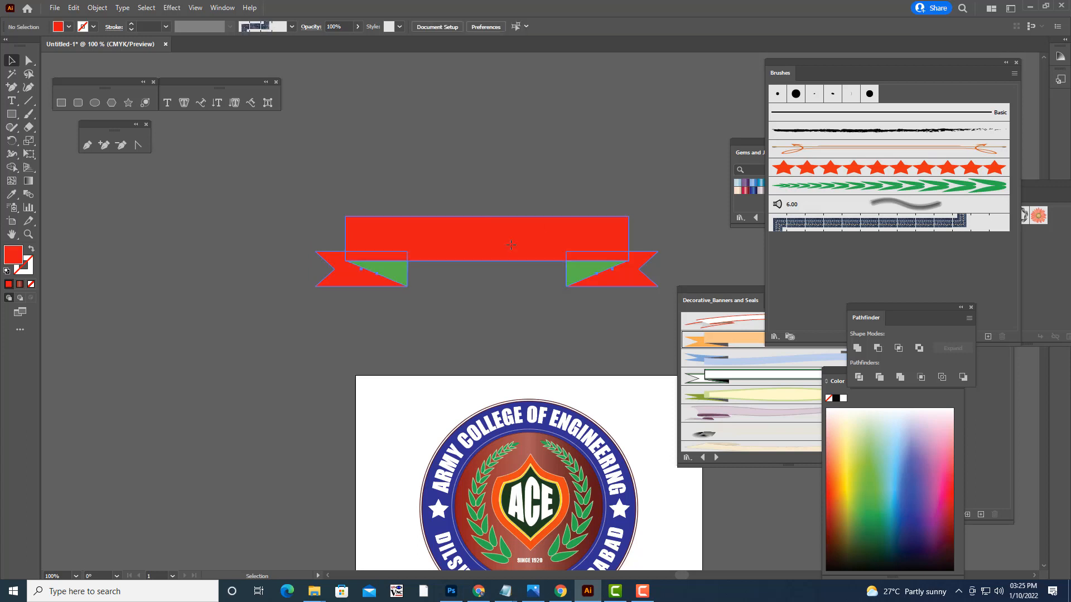
{"action": "left_click_drag", "start_coordinate": [513, 243], "coordinate": [497, 243]}
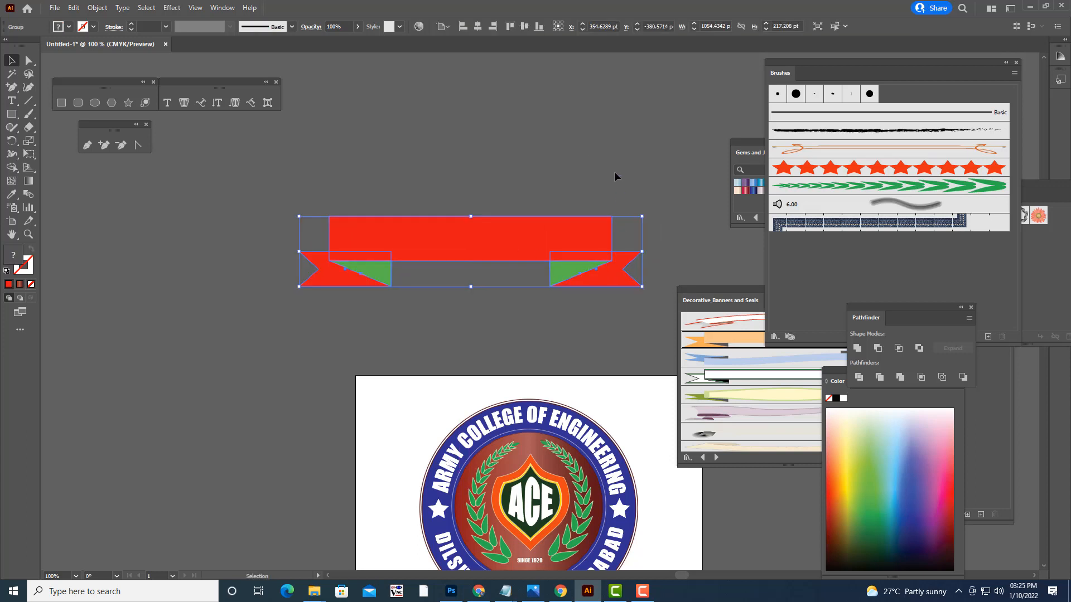
- Apply a horizontal Arc warp effect with a 31% bend to the ribbon group
{"action": "left_click", "coordinate": [171, 8]}
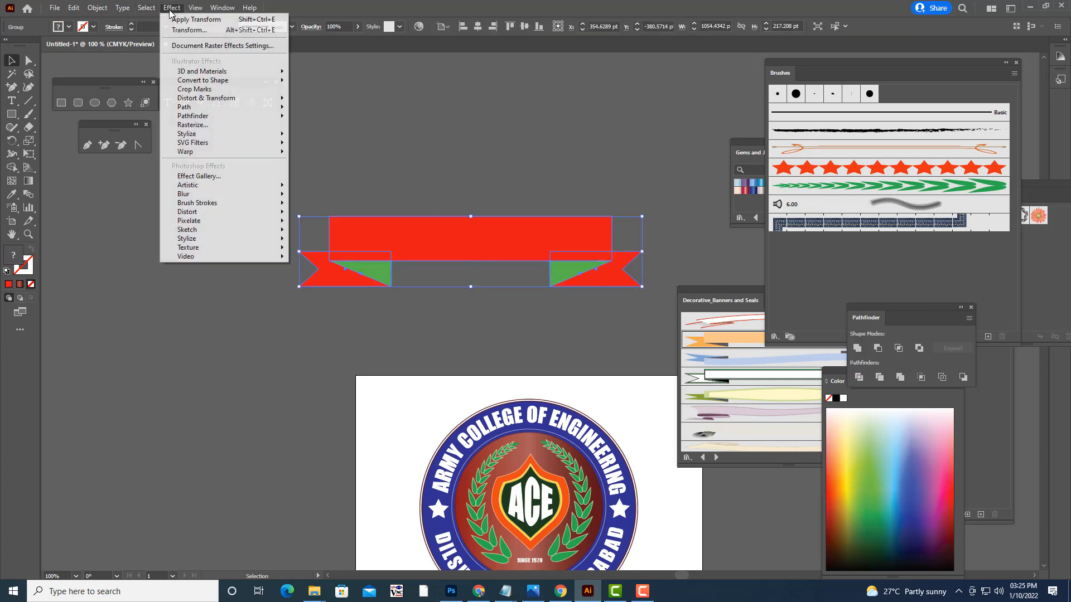
{"action": "mouse_move", "coordinate": [217, 154]}
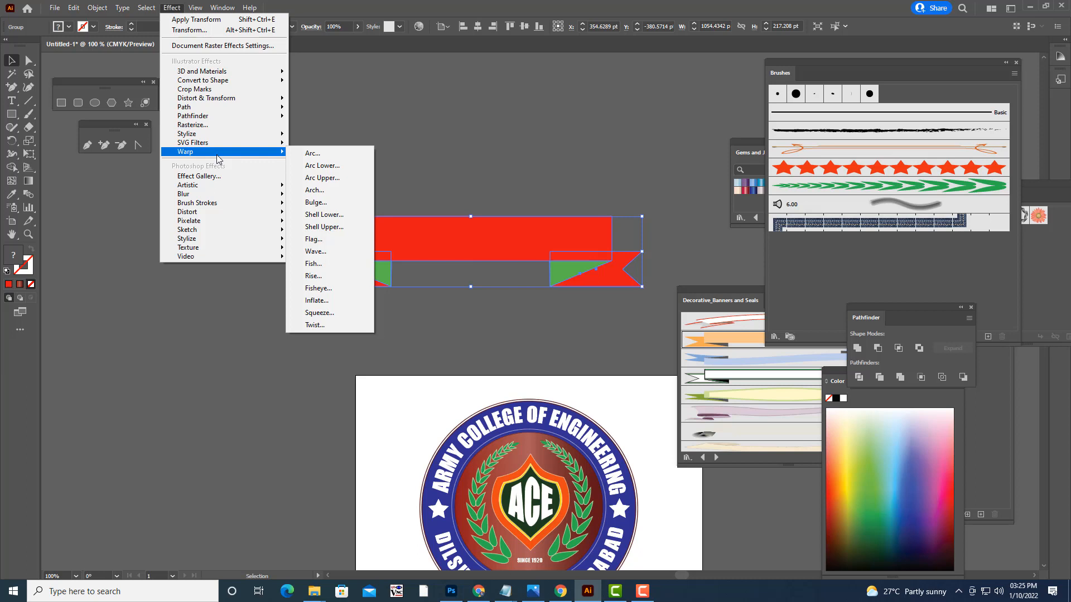
{"action": "left_click", "coordinate": [341, 154]}
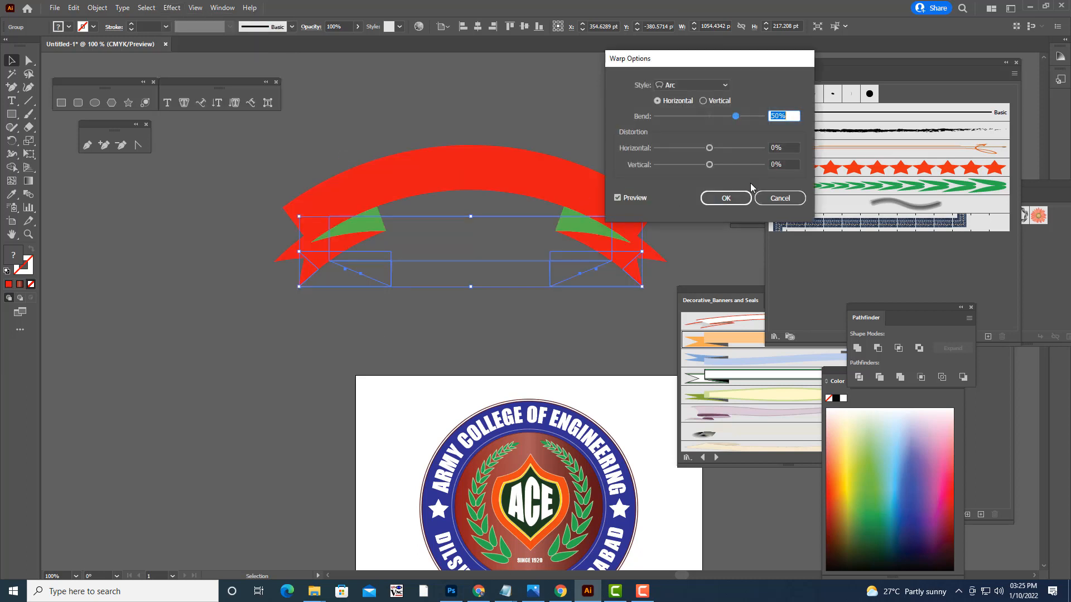
{"action": "left_click_drag", "start_coordinate": [678, 59], "coordinate": [786, 56]}
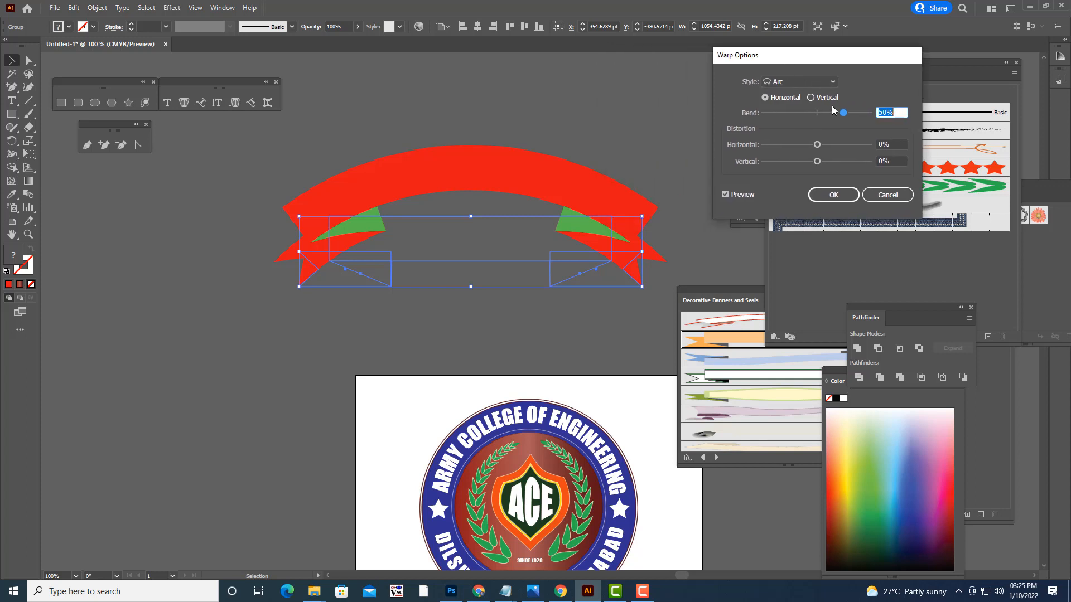
{"action": "left_click_drag", "start_coordinate": [844, 114], "coordinate": [835, 112]}
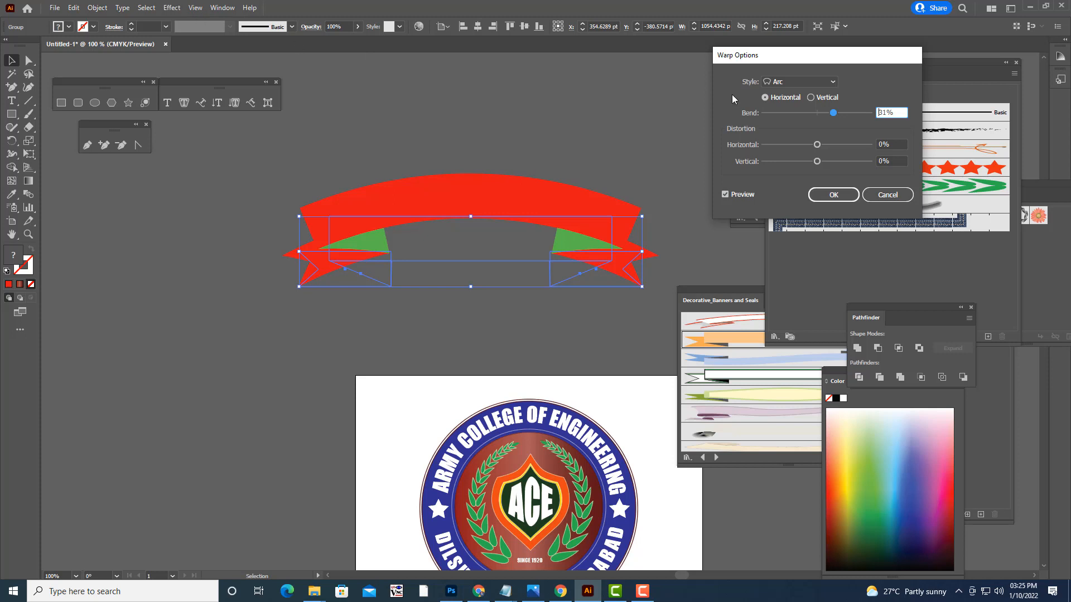
{"action": "left_click", "coordinate": [833, 195]}
{"action": "left_click", "coordinate": [623, 119]}
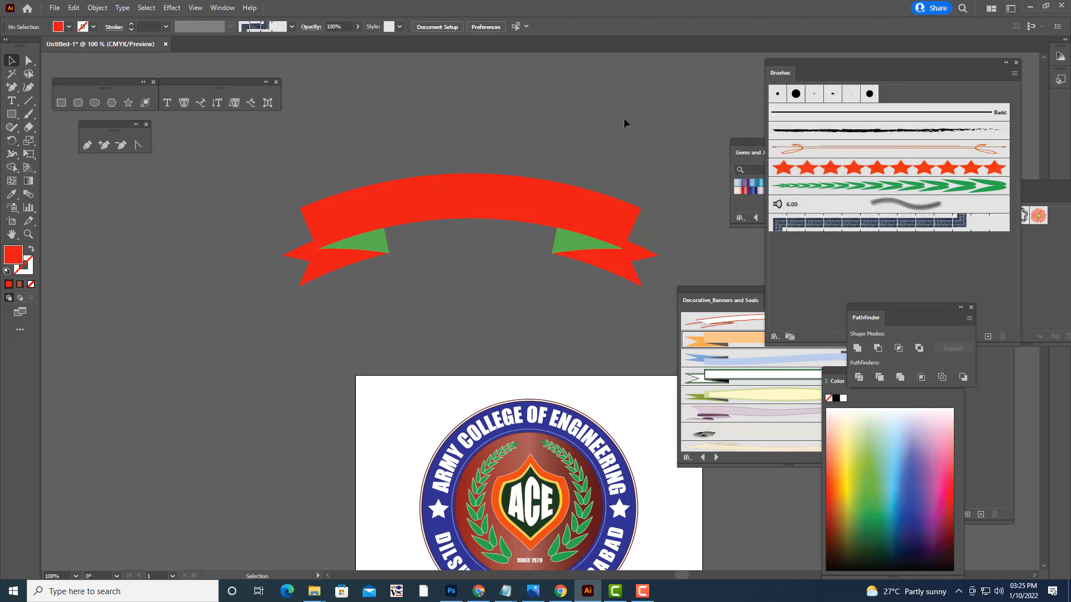
- Move the Brushes, Decorative_Banners and Seals, and Gems and Jewels panels away from the artwork
{"action": "key", "text": "ctrl+minus"}
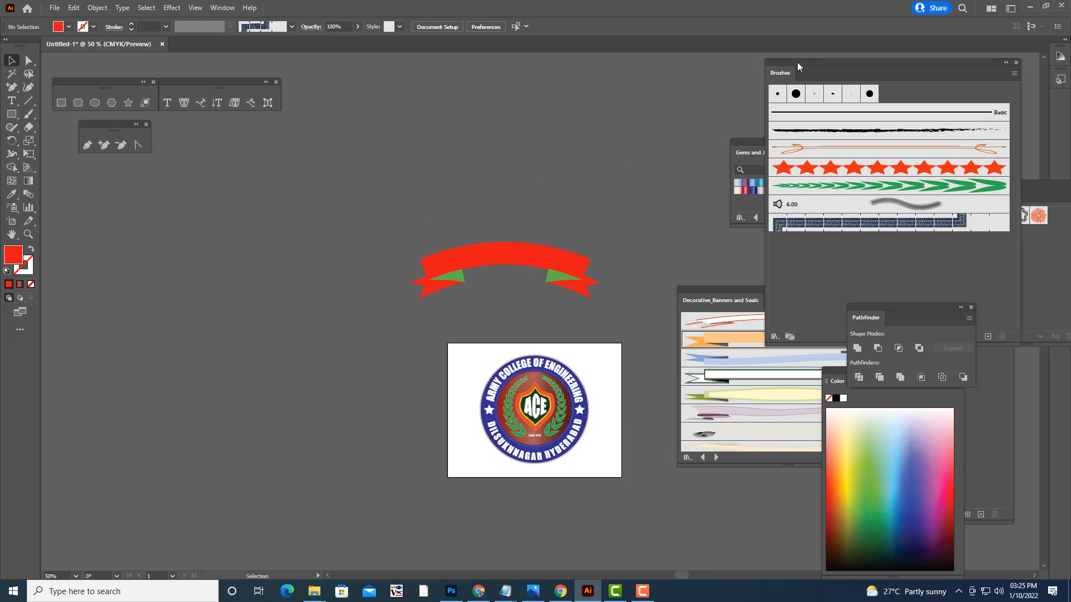
{"action": "left_click_drag", "start_coordinate": [797, 62], "coordinate": [844, 61]}
{"action": "left_click_drag", "start_coordinate": [709, 292], "coordinate": [848, 290]}
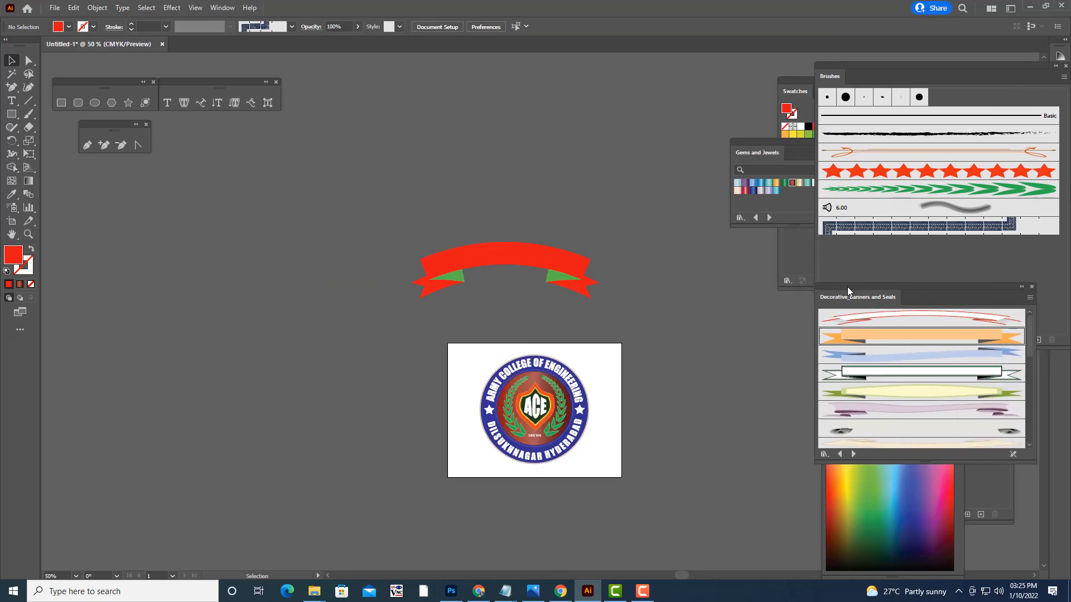
{"action": "left_click_drag", "start_coordinate": [744, 141], "coordinate": [720, 139]}
- Expand the appearance of the arc-warped ribbon
{"action": "left_click", "coordinate": [552, 252]}
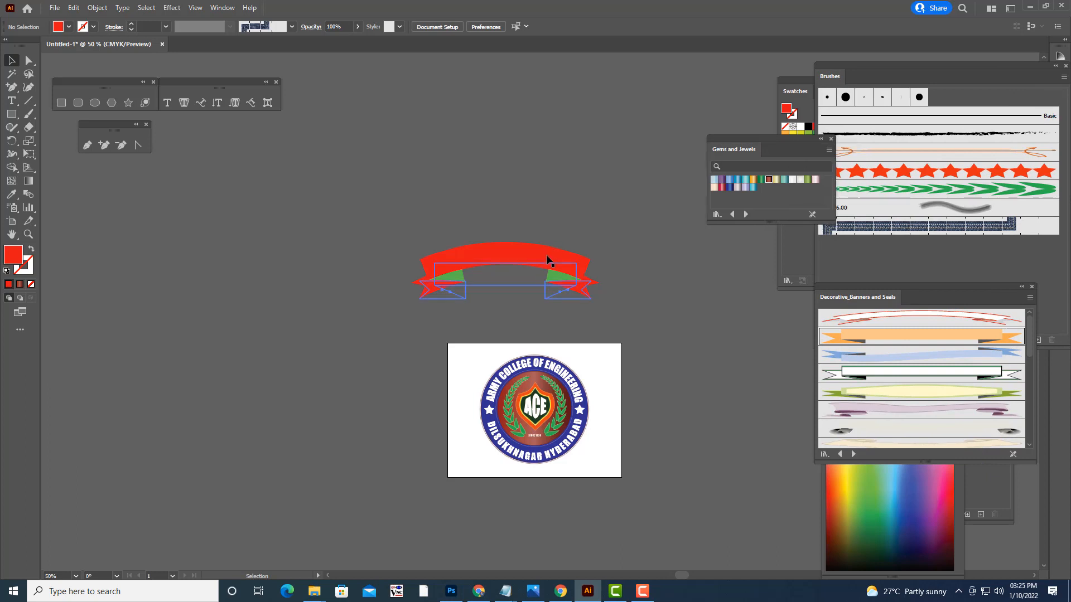
{"action": "left_click", "coordinate": [97, 7]}
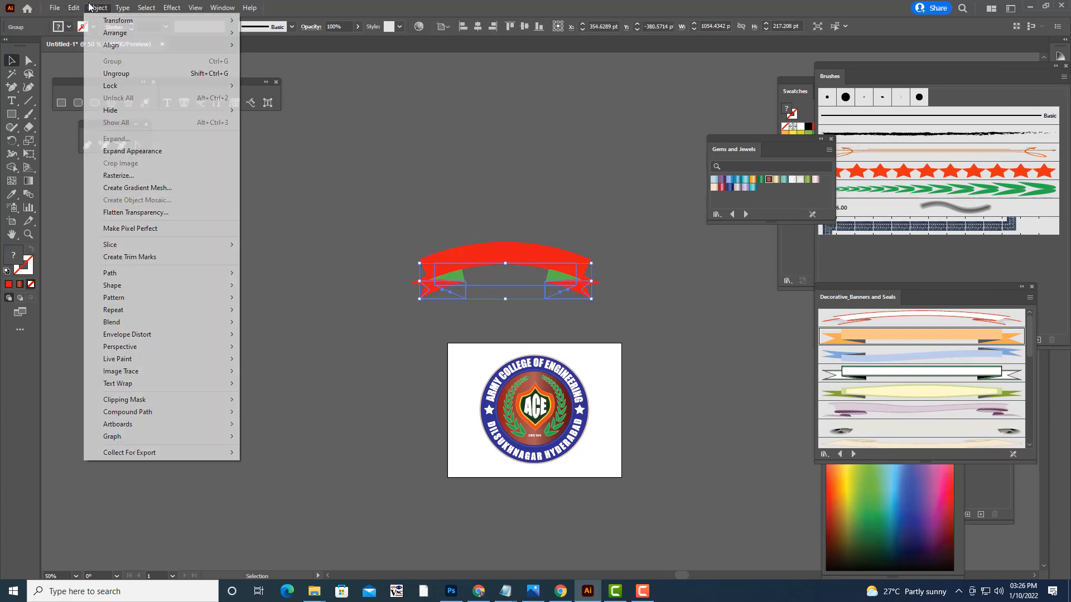
{"action": "left_click", "coordinate": [133, 151]}
{"action": "left_click", "coordinate": [483, 187]}
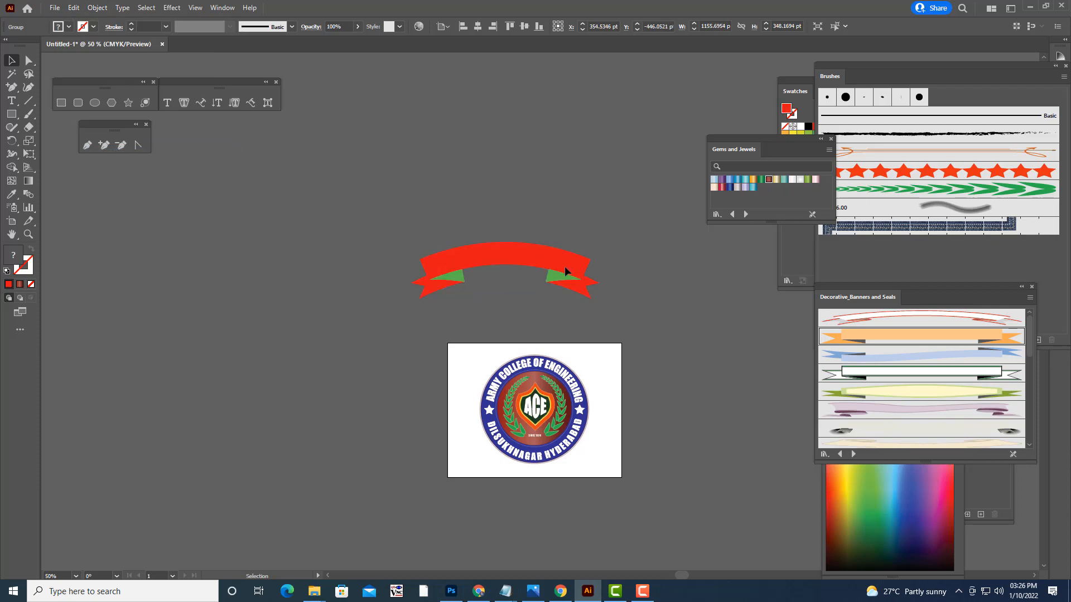
- Place the arched ribbon across the lower part of the circular logo, below the ACE shield
{"action": "left_click_drag", "start_coordinate": [545, 264], "coordinate": [574, 434]}
{"action": "left_click", "coordinate": [668, 319]}
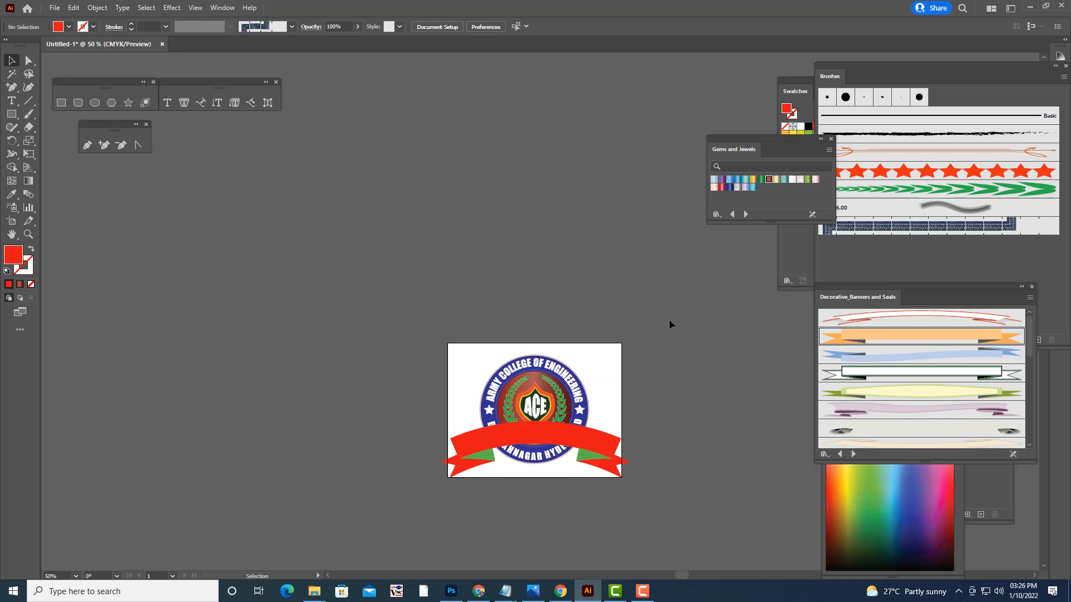
{"action": "scroll", "coordinate": [668, 319], "scroll_direction": "down", "scroll_amount": 1}
{"action": "scroll", "coordinate": [662, 337], "scroll_direction": "up", "scroll_amount": 2}
{"action": "scroll", "coordinate": [623, 391], "scroll_direction": "down", "scroll_amount": 1}
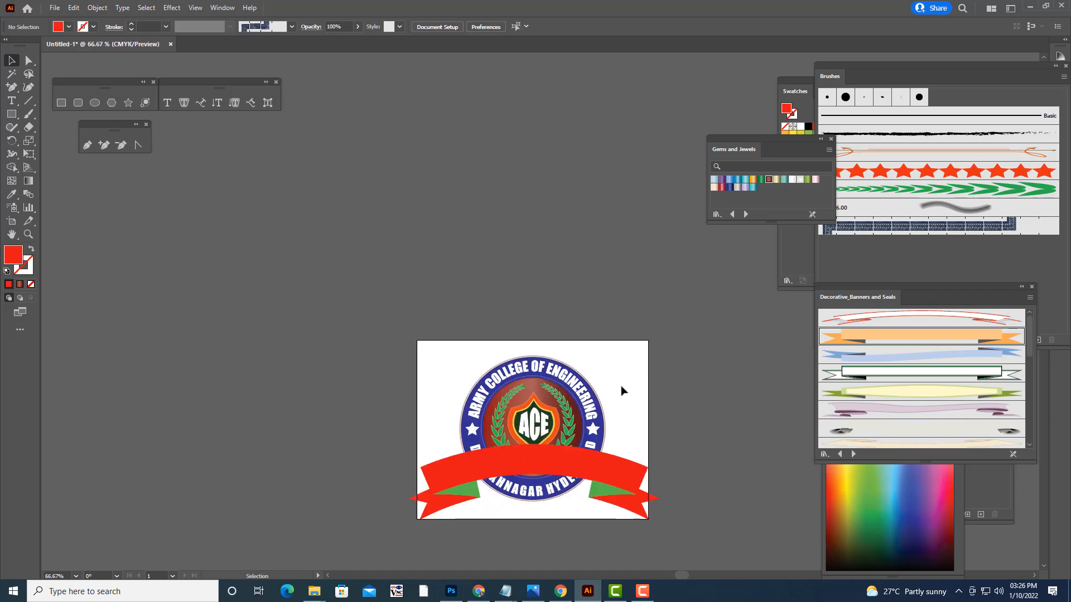
- Scale down the arched ribbon so both folded ends fit within the artboard across the lower part of the logo
{"action": "scroll", "coordinate": [623, 390], "scroll_direction": "down", "scroll_amount": 1}
{"action": "left_click", "coordinate": [651, 453]}
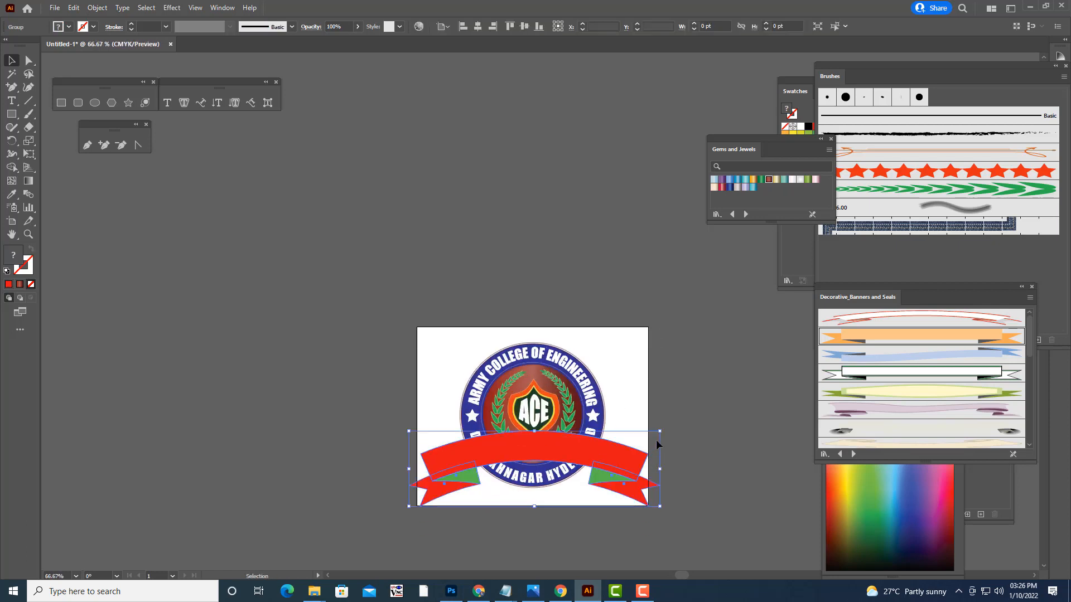
{"action": "left_click_drag", "start_coordinate": [653, 431], "coordinate": [601, 454]}
{"action": "left_click", "coordinate": [657, 427]}
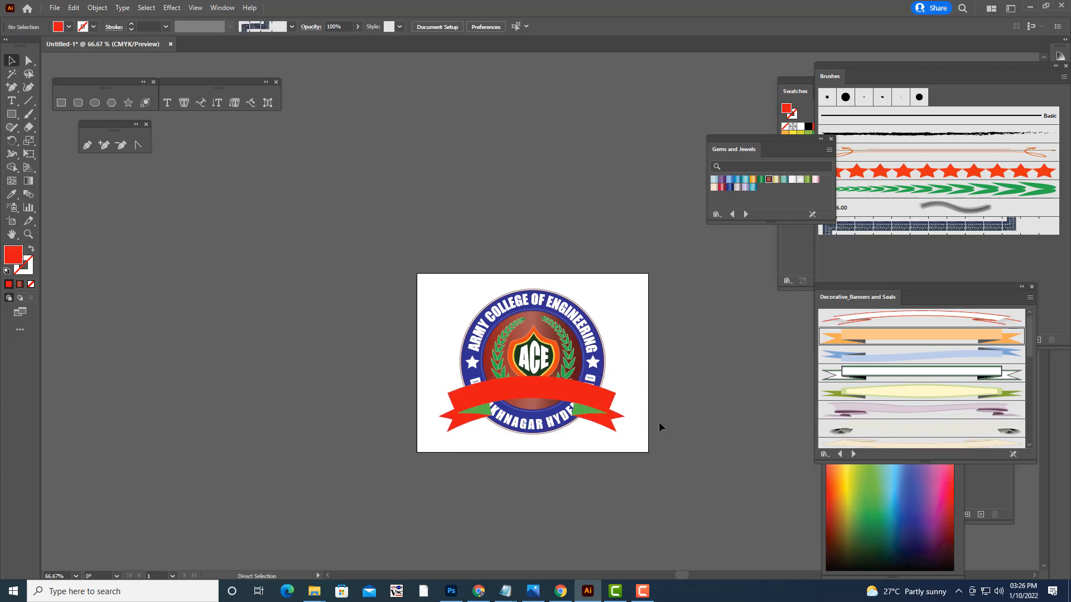
{"action": "key", "text": "ctrl+equal"}
{"action": "key", "text": "ctrl+equal"}
{"action": "scroll", "coordinate": [662, 396], "scroll_direction": "down", "scroll_amount": 2}
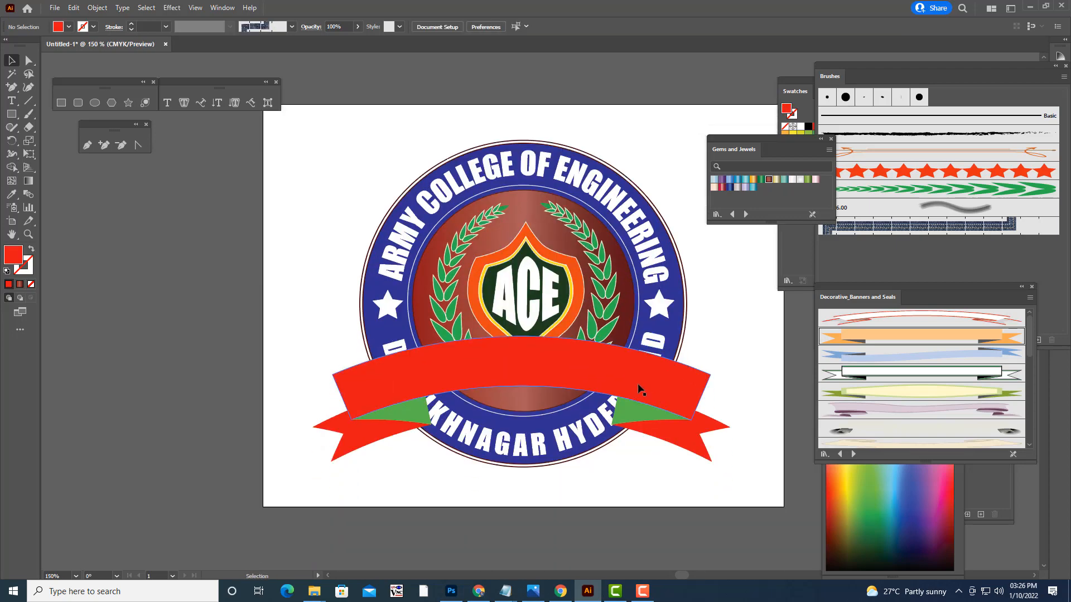
- Try shrinking the ribbon to about 418 by 126 pt and placing it over the shield's lower tip inside the inner circle
{"action": "left_click", "coordinate": [639, 389]}
{"action": "left_click_drag", "start_coordinate": [729, 337], "coordinate": [636, 372]}
{"action": "left_click_drag", "start_coordinate": [560, 385], "coordinate": [561, 355]}
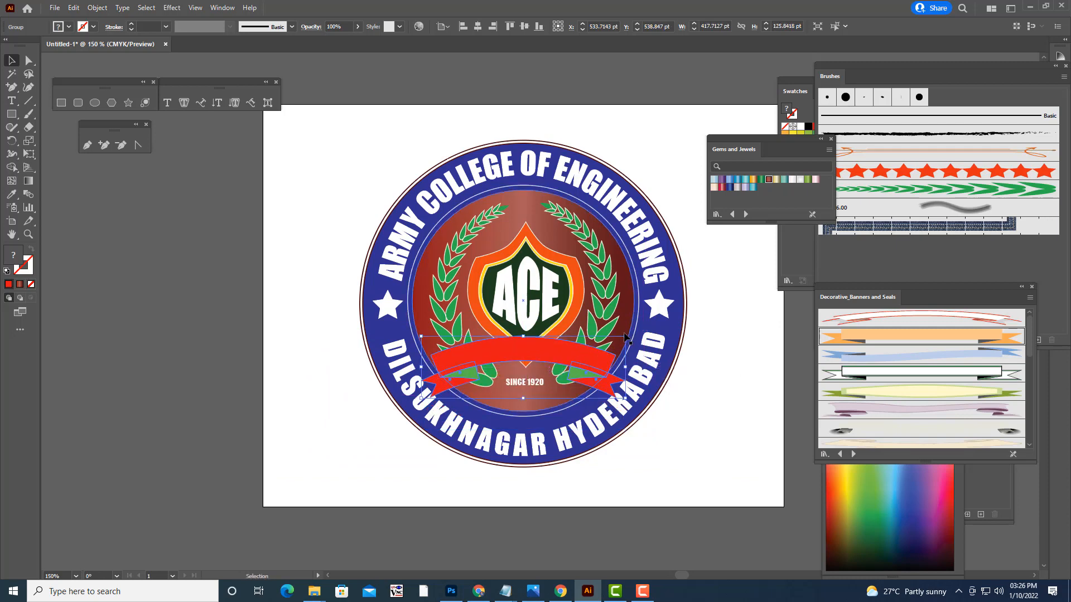
{"action": "left_click_drag", "start_coordinate": [624, 336], "coordinate": [626, 337]}
{"action": "left_click", "coordinate": [700, 403]}
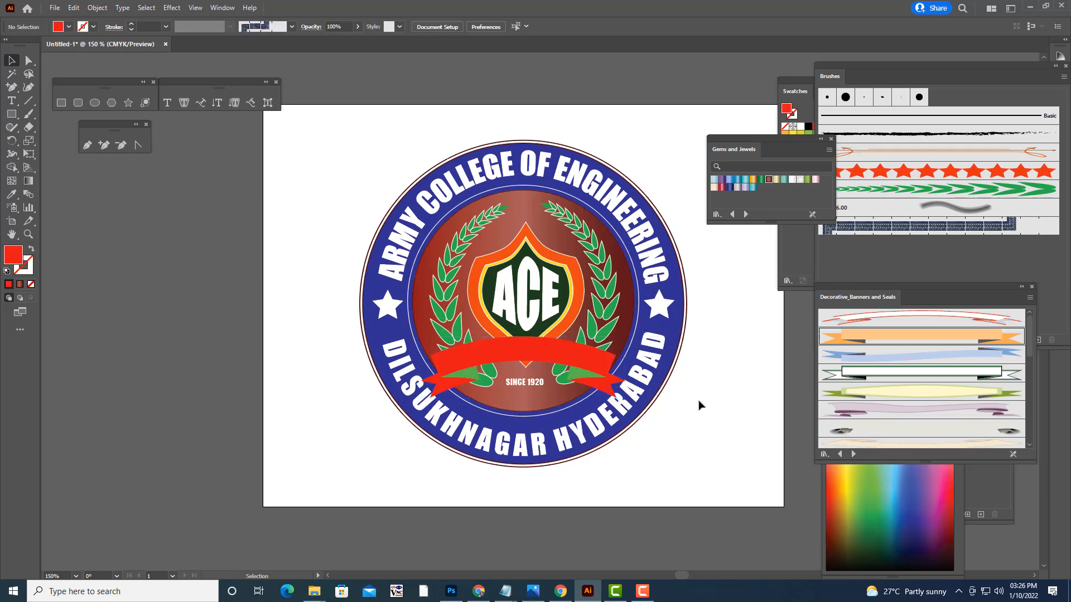
- Enlarge the ribbon to about 823 by 248 pt just below the shield, and move the Gems and Jewels panel off the artboard
{"action": "left_click", "coordinate": [558, 365]}
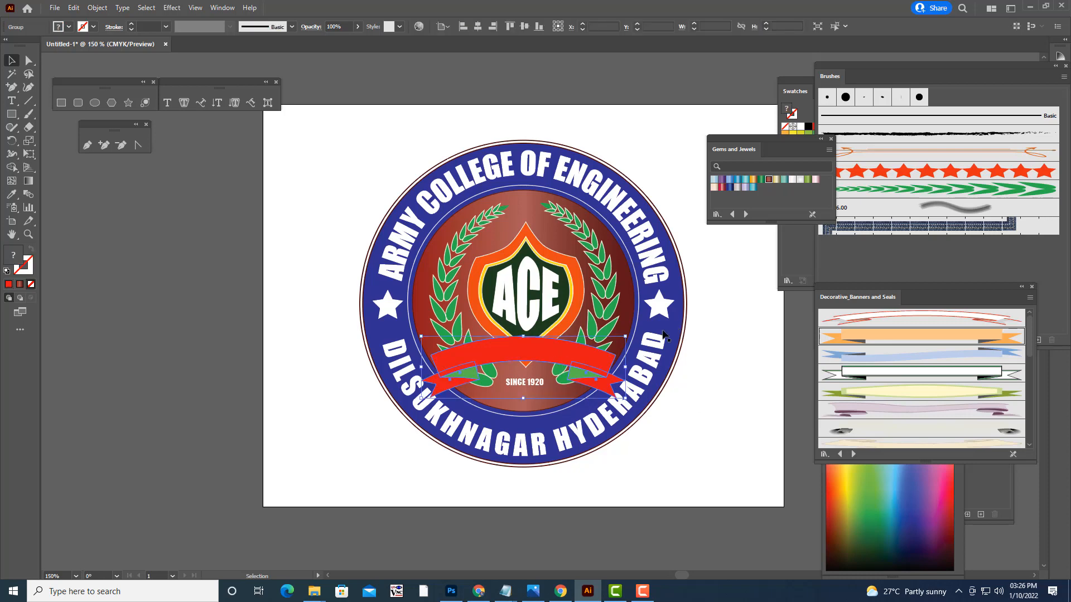
{"action": "left_click_drag", "start_coordinate": [625, 336], "coordinate": [724, 307]}
{"action": "left_click_drag", "start_coordinate": [583, 357], "coordinate": [583, 405]}
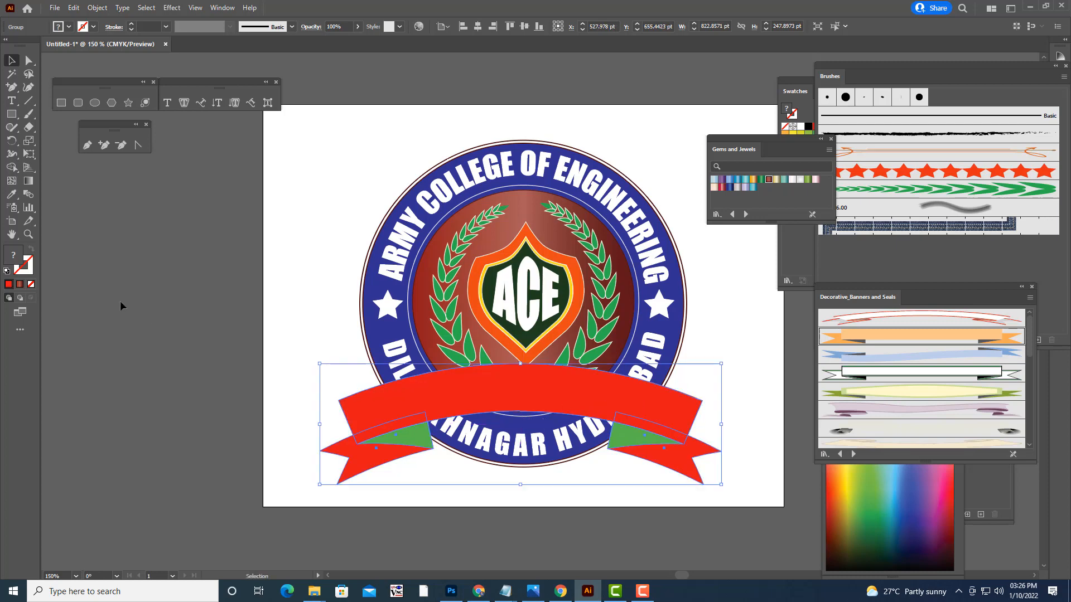
{"action": "left_click", "coordinate": [109, 290]}
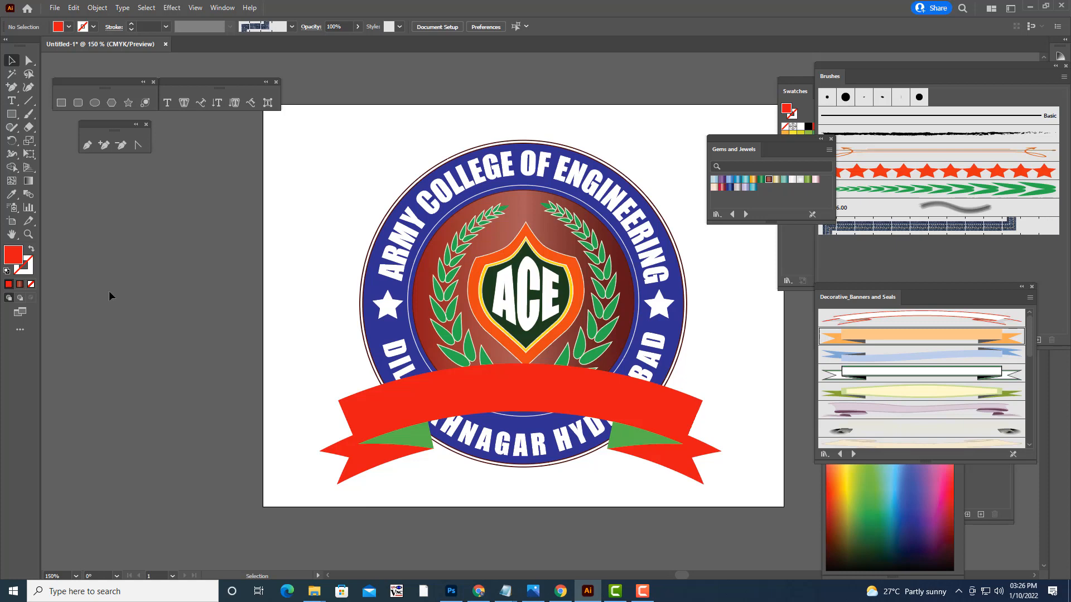
{"action": "left_click_drag", "start_coordinate": [744, 141], "coordinate": [803, 145]}
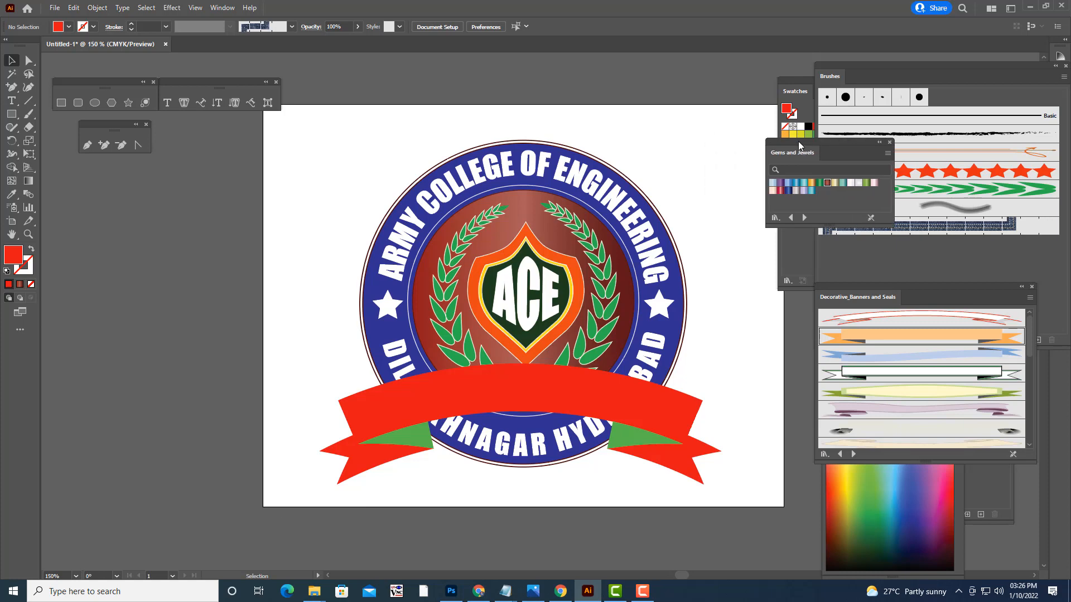
- Draw an open three-point arched path with the Pen tool along the ribbon's main band, about 711 pt wide
{"action": "key", "text": "ctrl+minus"}
{"action": "key", "text": "ctrl+minus"}
{"action": "key", "text": "ctrl+plus"}
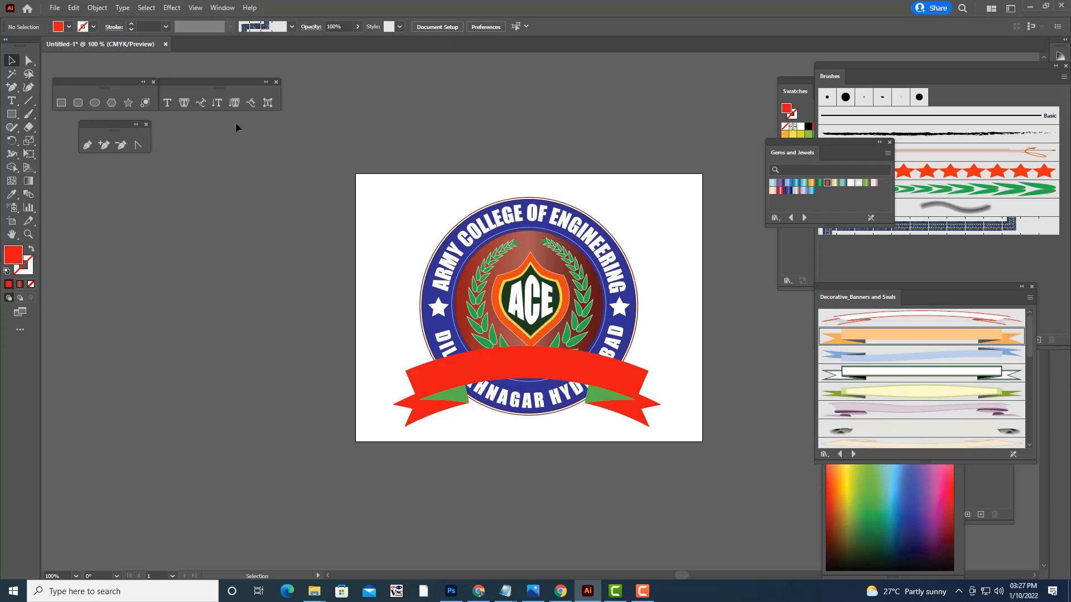
{"action": "left_click", "coordinate": [88, 145]}
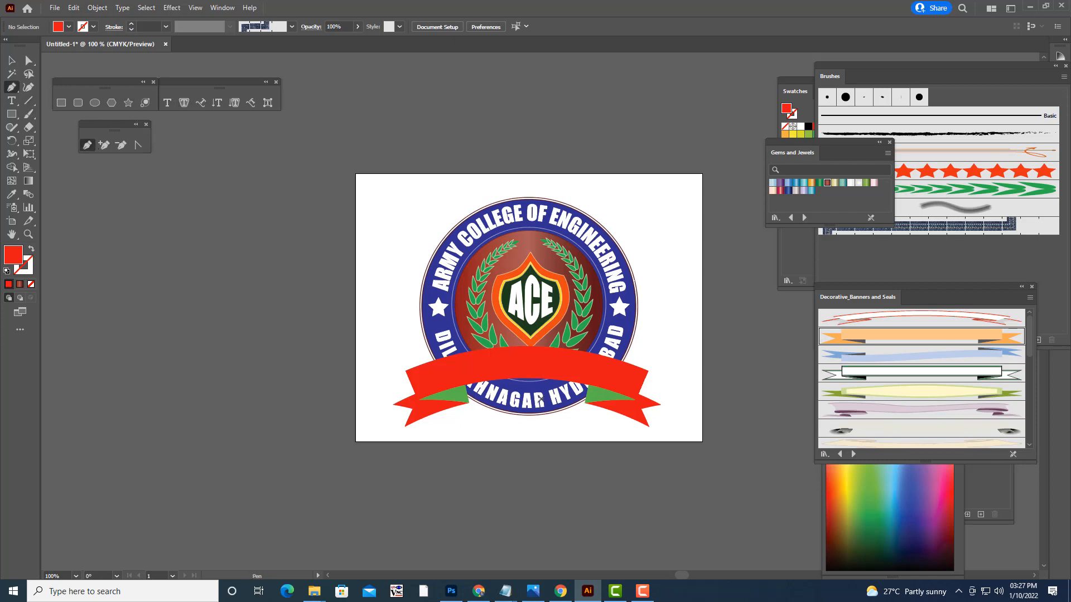
{"action": "key", "text": "ctrl+plus"}
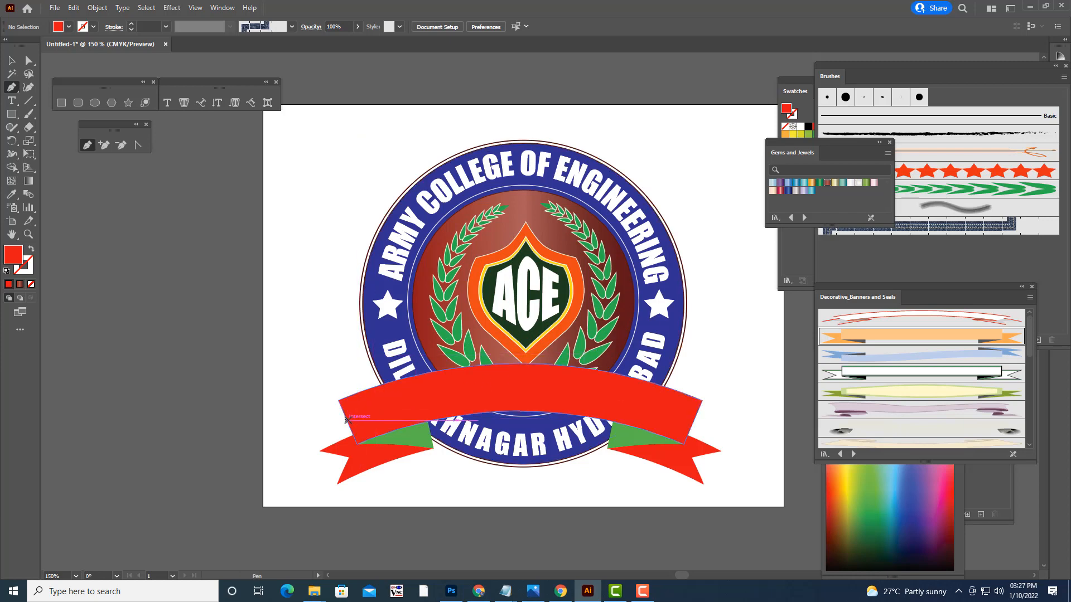
{"action": "left_click", "coordinate": [348, 419]}
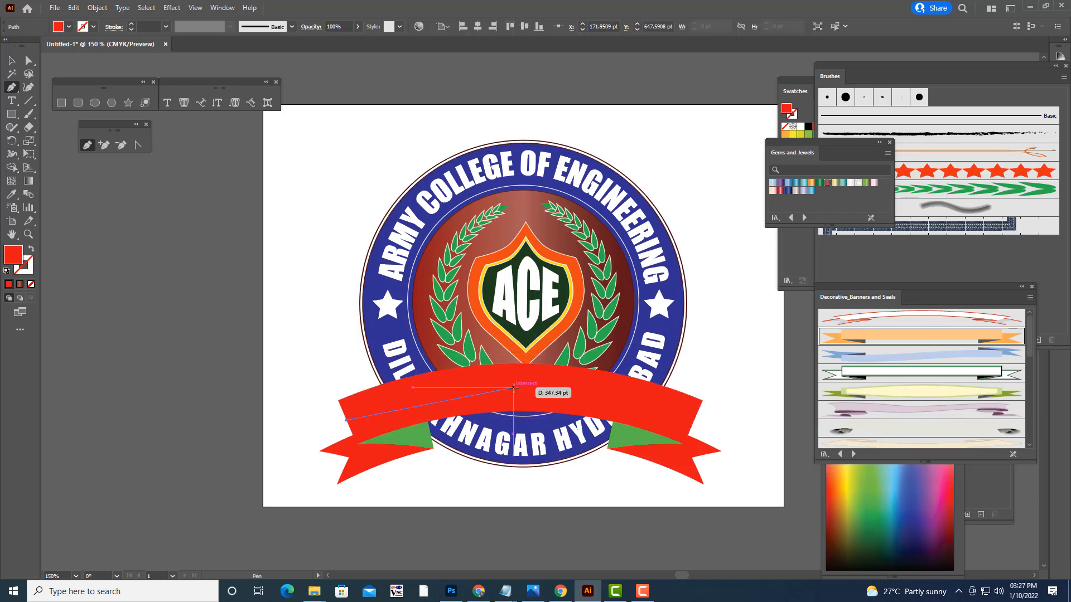
{"action": "left_click_drag", "start_coordinate": [518, 386], "coordinate": [612, 387]}
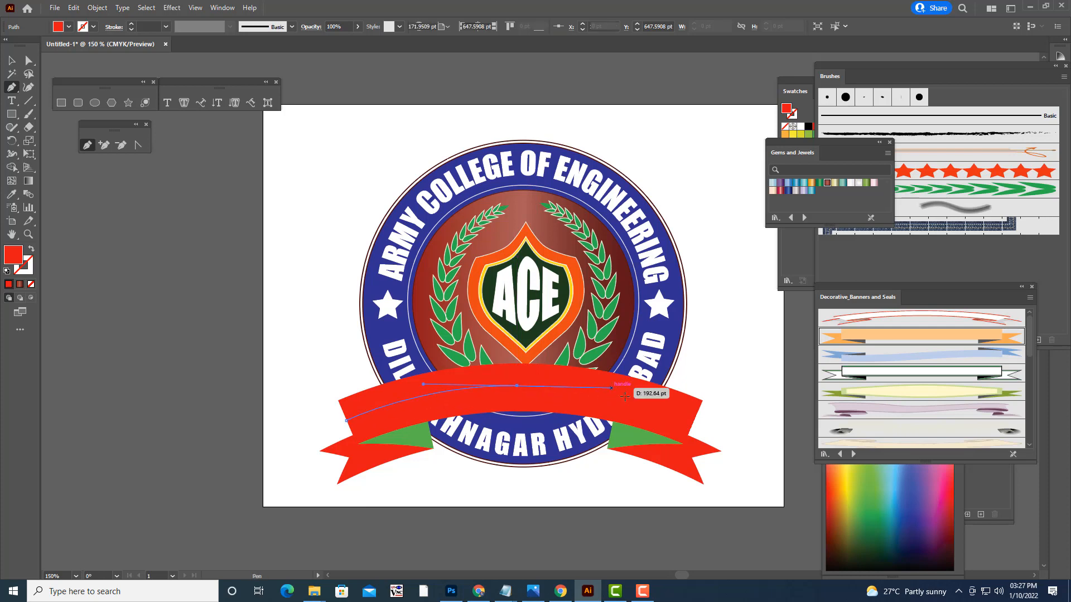
{"action": "left_click", "coordinate": [694, 422]}
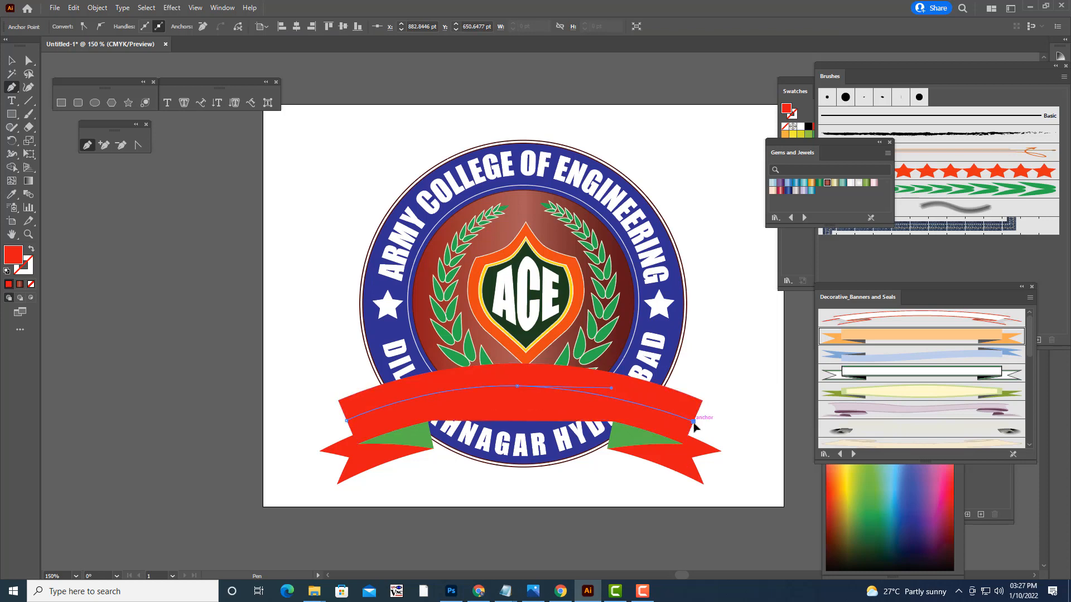
- Lengthen the direction handles of the path's middle anchor so its curve follows the ribbon's arch
{"action": "left_click", "coordinate": [29, 60]}
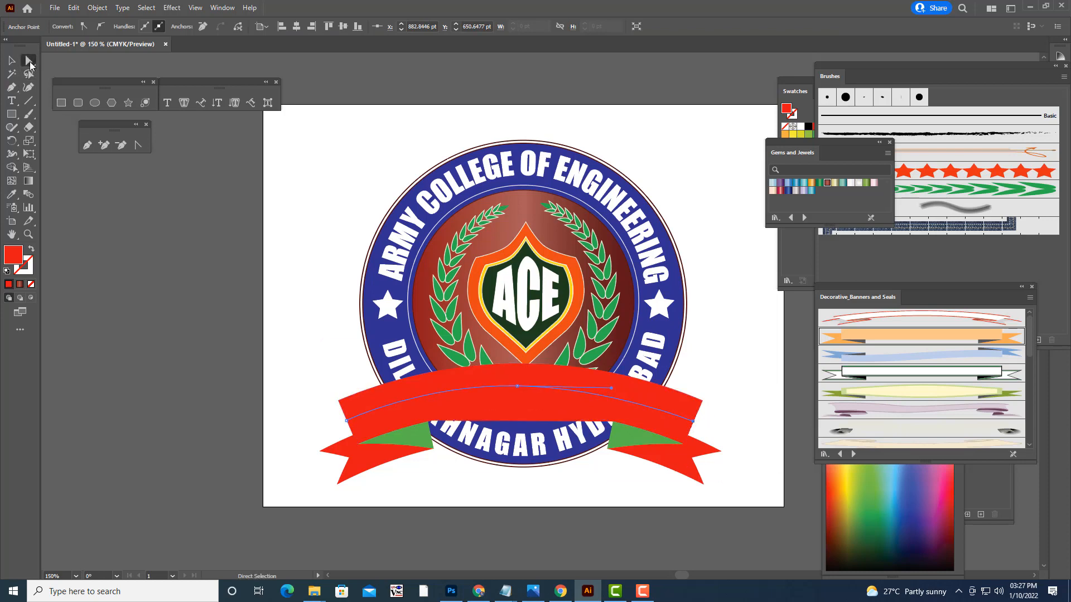
{"action": "left_click", "coordinate": [517, 386]}
{"action": "left_click_drag", "start_coordinate": [425, 386], "coordinate": [422, 388]}
{"action": "left_click_drag", "start_coordinate": [612, 386], "coordinate": [620, 386]}
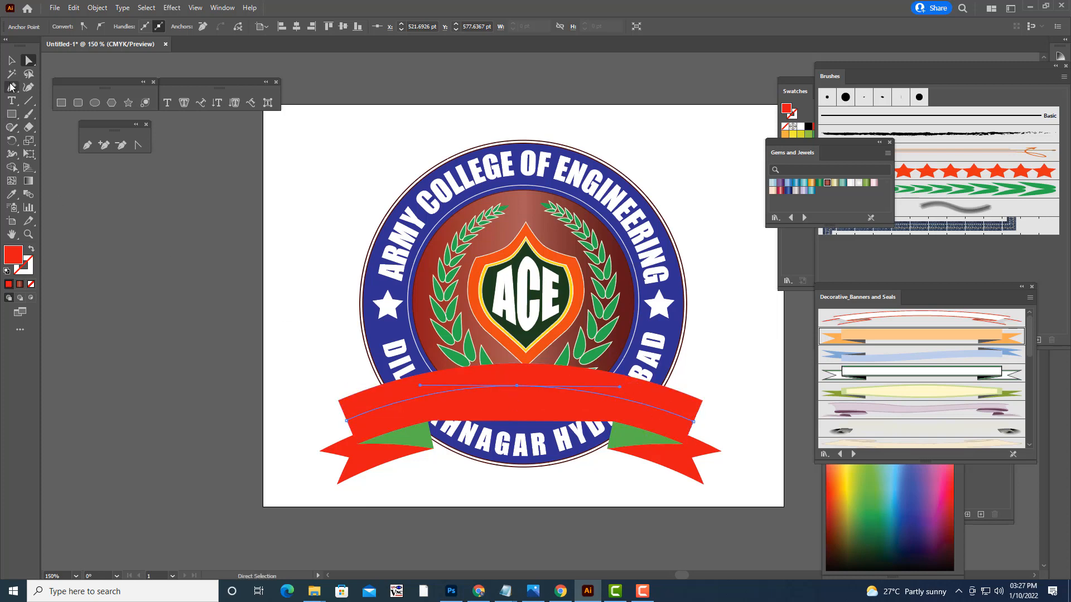
{"action": "left_click", "coordinate": [11, 60]}
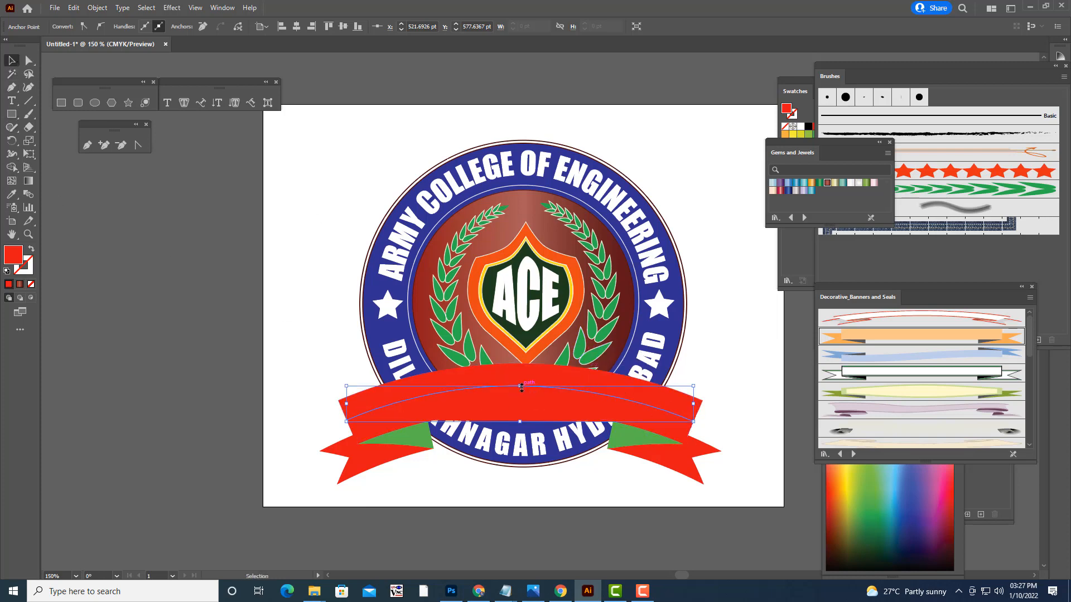
{"action": "left_click", "coordinate": [747, 332]}
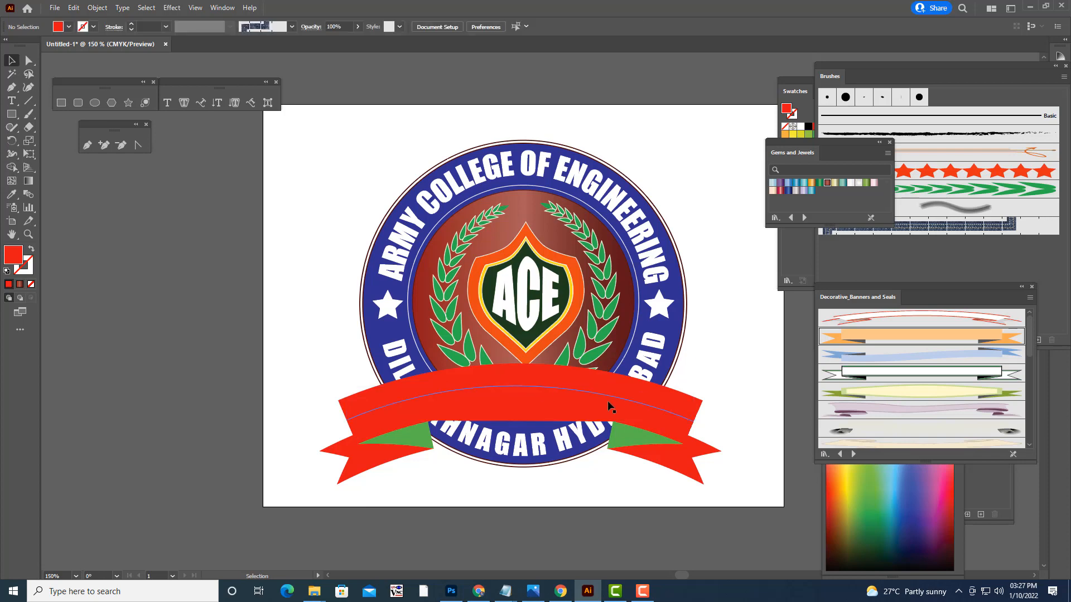
- Try moving the arched path up above the circular logo
{"action": "left_click", "coordinate": [614, 399]}
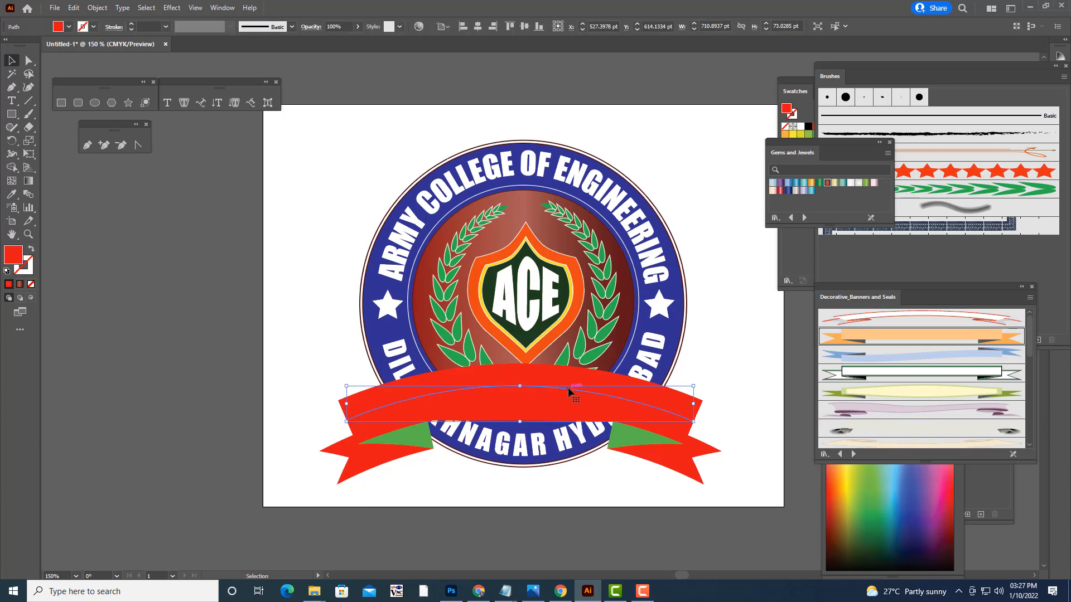
{"action": "left_click_drag", "start_coordinate": [567, 387], "coordinate": [581, 135]}
{"action": "key", "text": "ctrl+z"}
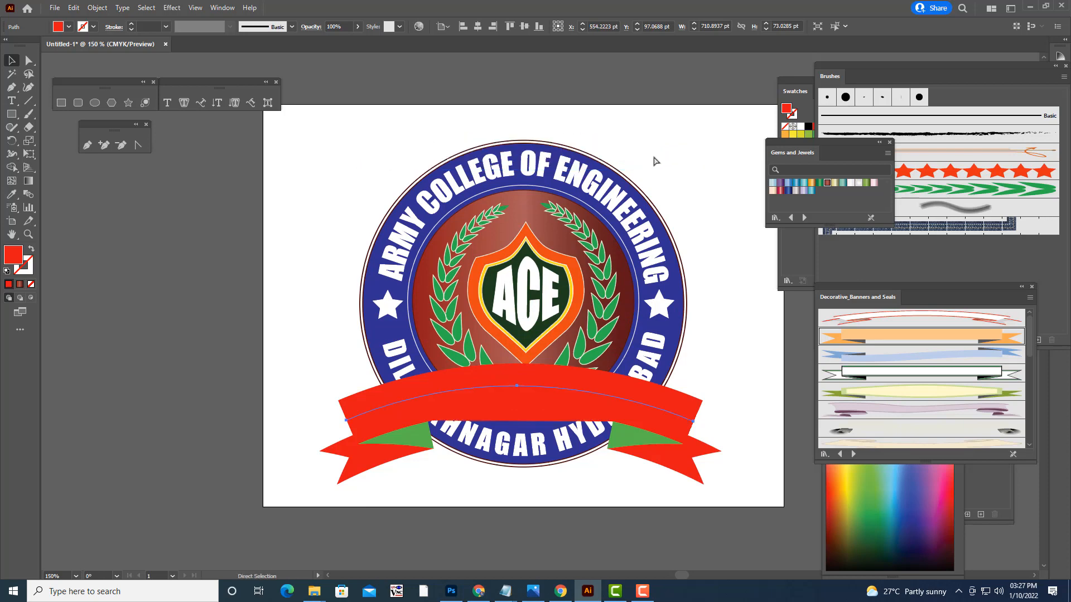
- Give the arched path a red stroke and remove its fill
{"action": "key", "text": "v"}
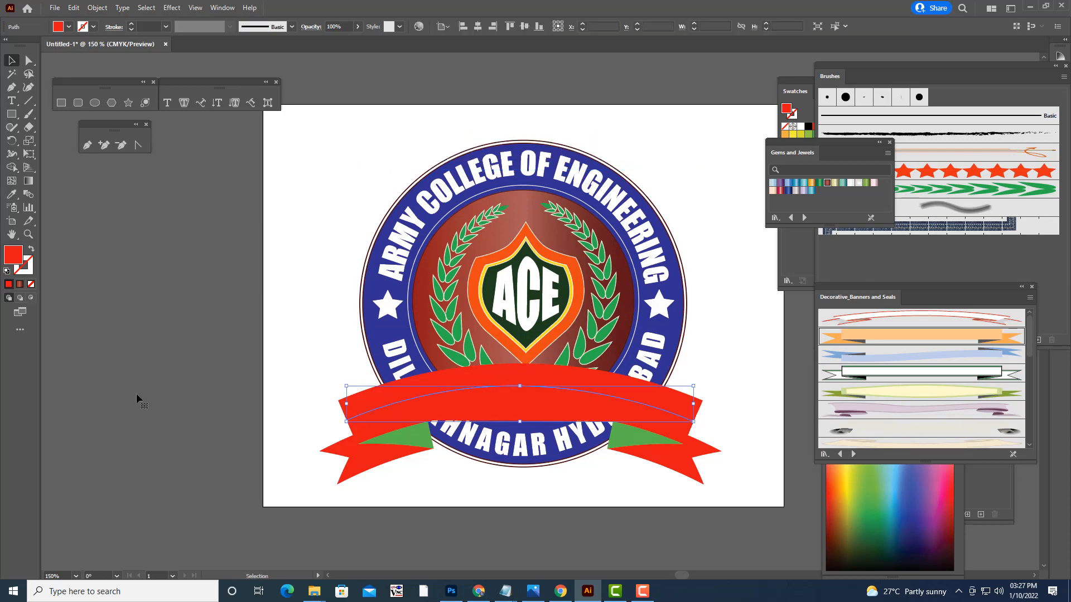
{"action": "left_click", "coordinate": [29, 270]}
{"action": "left_click", "coordinate": [9, 285]}
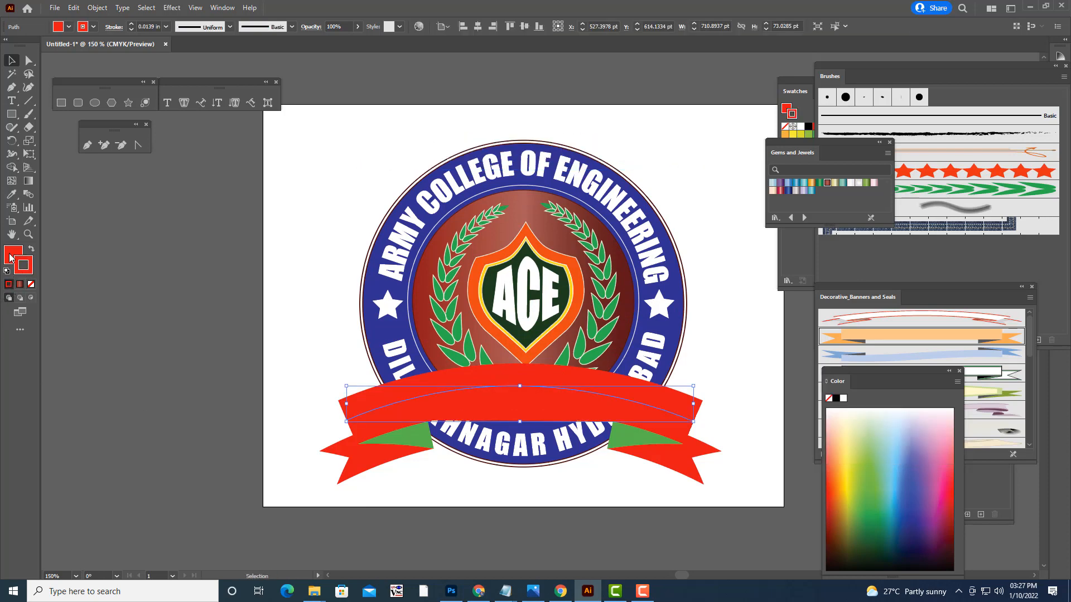
{"action": "left_click", "coordinate": [10, 256]}
{"action": "left_click", "coordinate": [31, 285]}
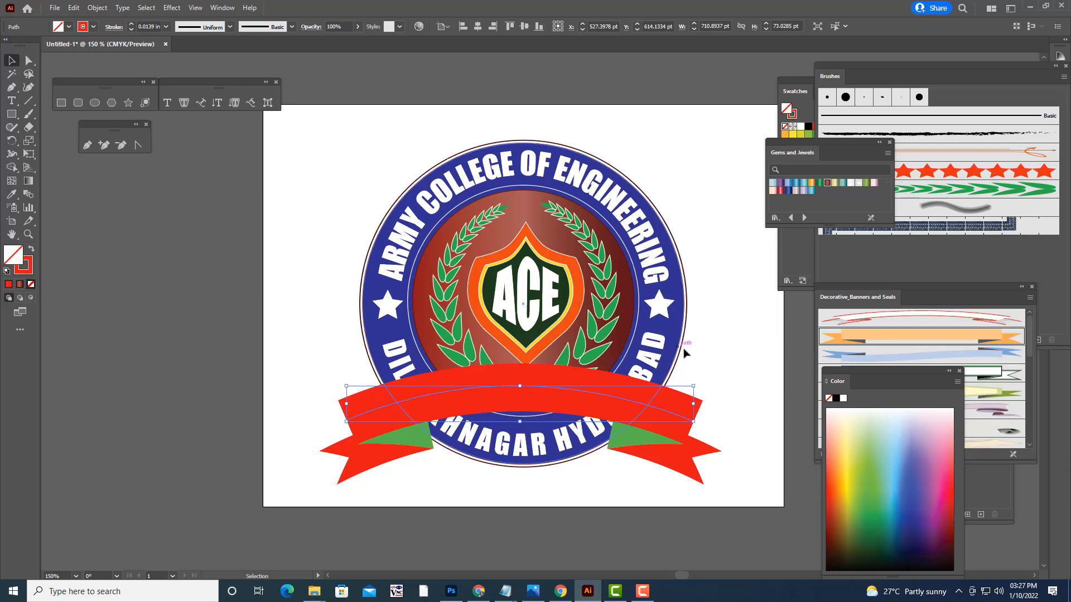
{"action": "left_click", "coordinate": [729, 339]}
- Move the red arched path off the ribbon to just above the circular logo
{"action": "left_click", "coordinate": [530, 386]}
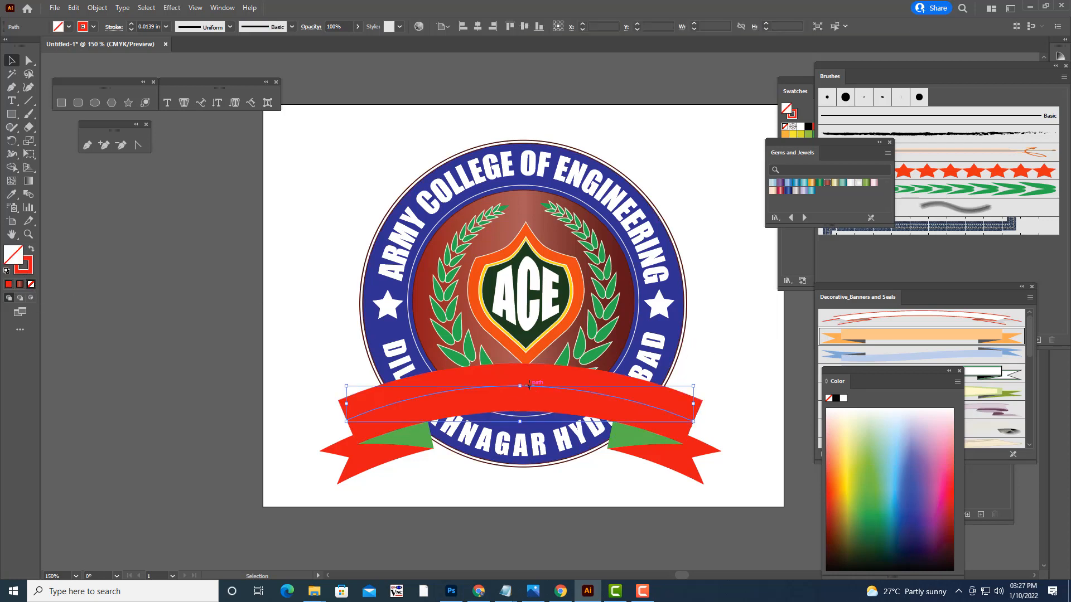
{"action": "left_click_drag", "start_coordinate": [529, 386], "coordinate": [539, 124]}
{"action": "left_click", "coordinate": [541, 66]}
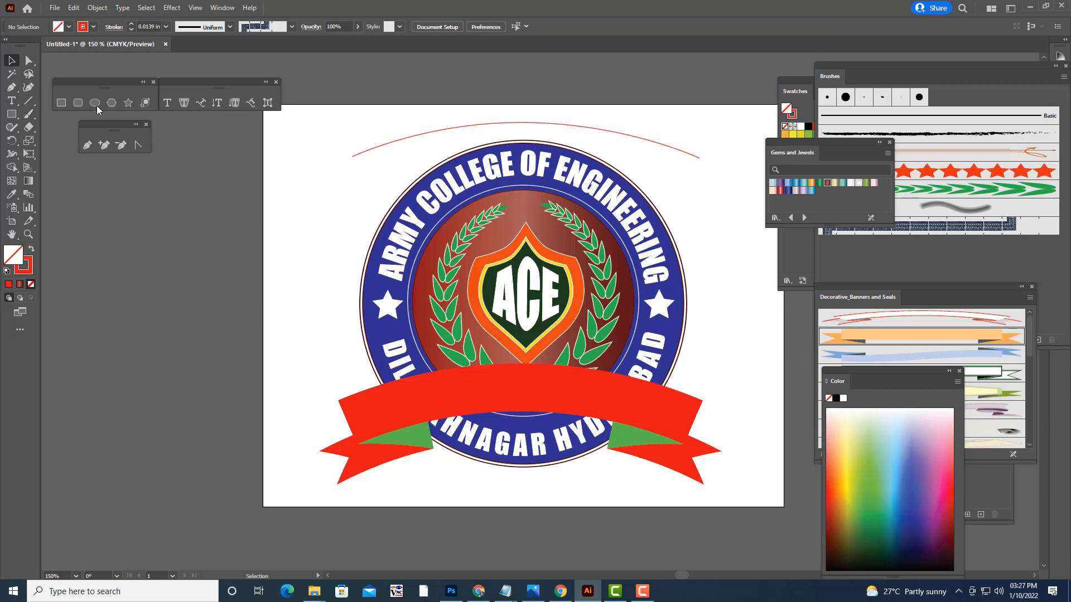
- Convert the arc above the logo into a text path with the Type on a Path tool
{"action": "left_click", "coordinate": [167, 103]}
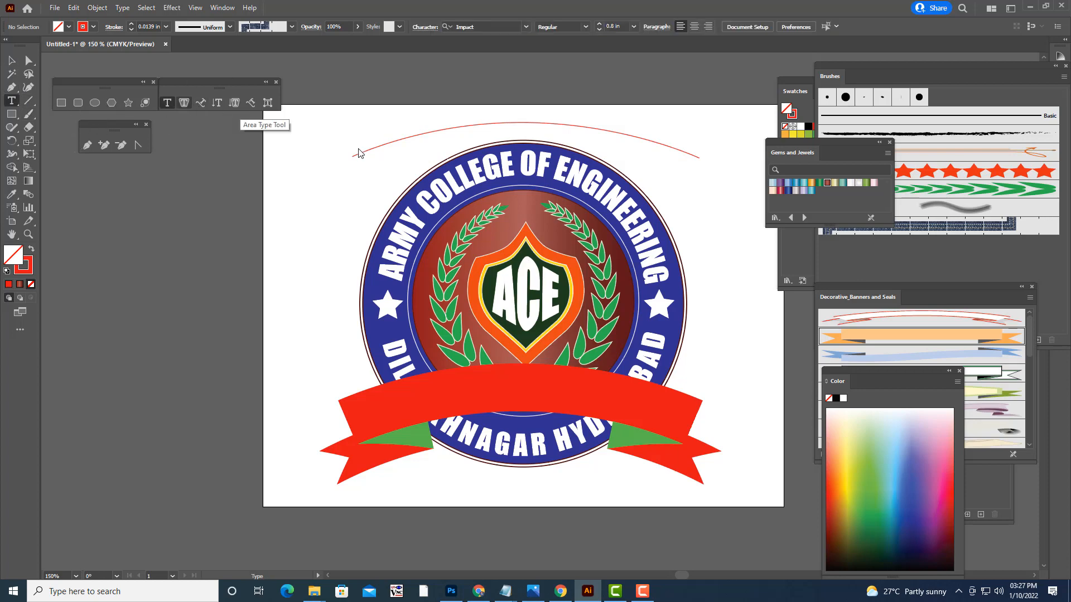
{"action": "left_click", "coordinate": [200, 103]}
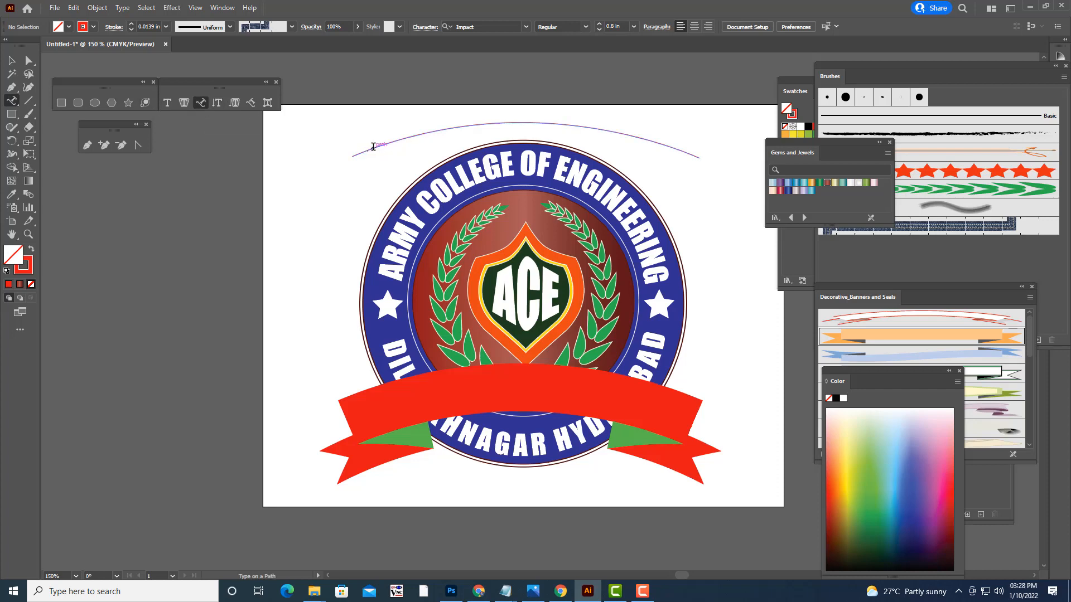
{"action": "left_click", "coordinate": [373, 147]}
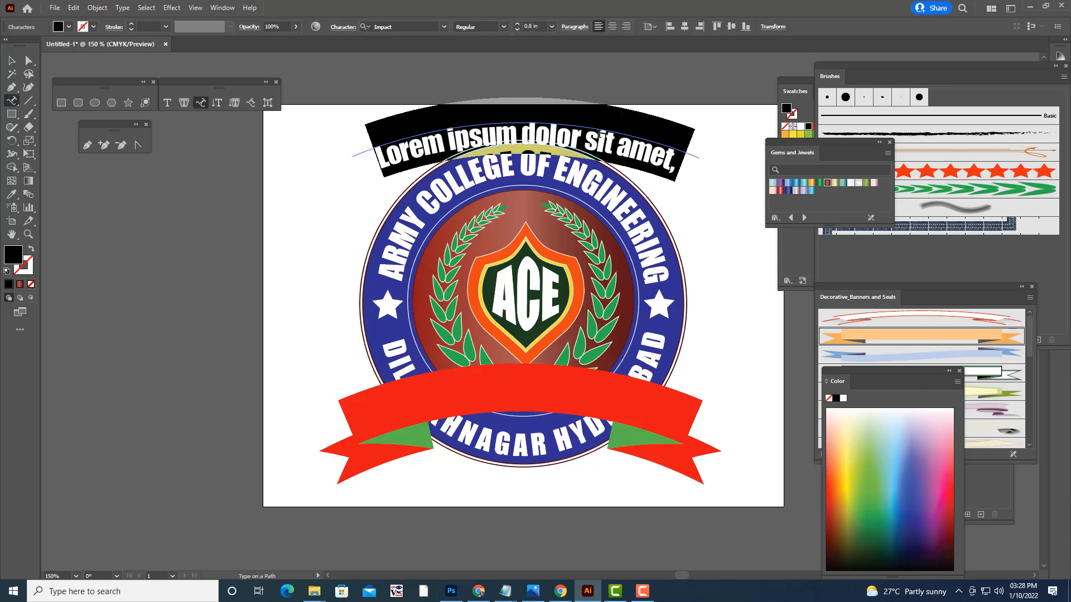
- Set the path text's baseline shift to 0 in and delete the placeholder text
{"action": "scroll", "coordinate": [599, 134], "scroll_direction": "up", "scroll_amount": 3}
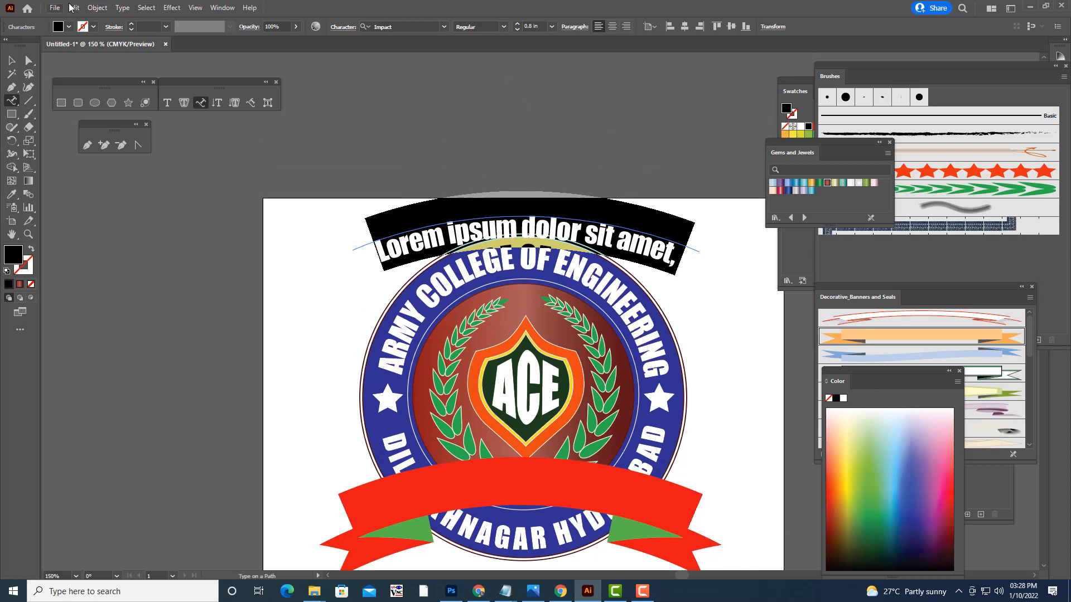
{"action": "left_click", "coordinate": [222, 7]}
{"action": "mouse_move", "coordinate": [310, 524]}
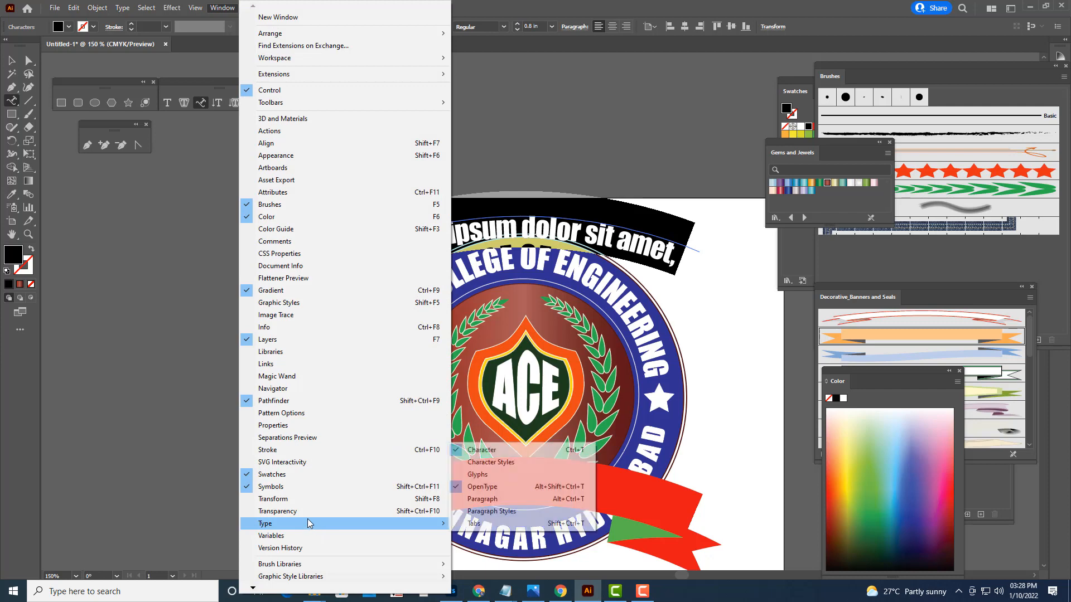
{"action": "left_click", "coordinate": [517, 450]}
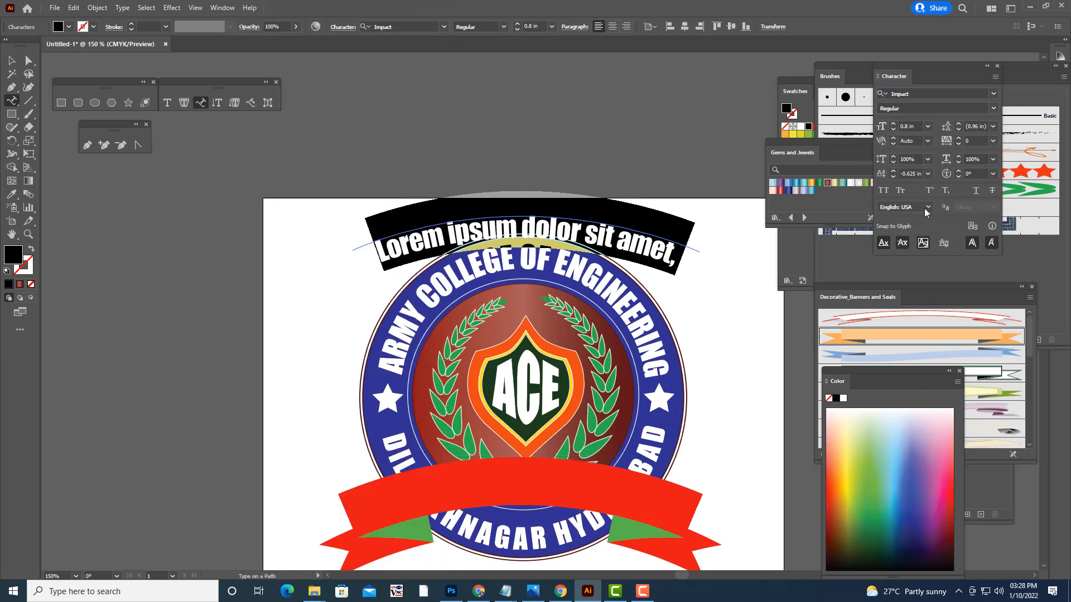
{"action": "left_click", "coordinate": [928, 174]}
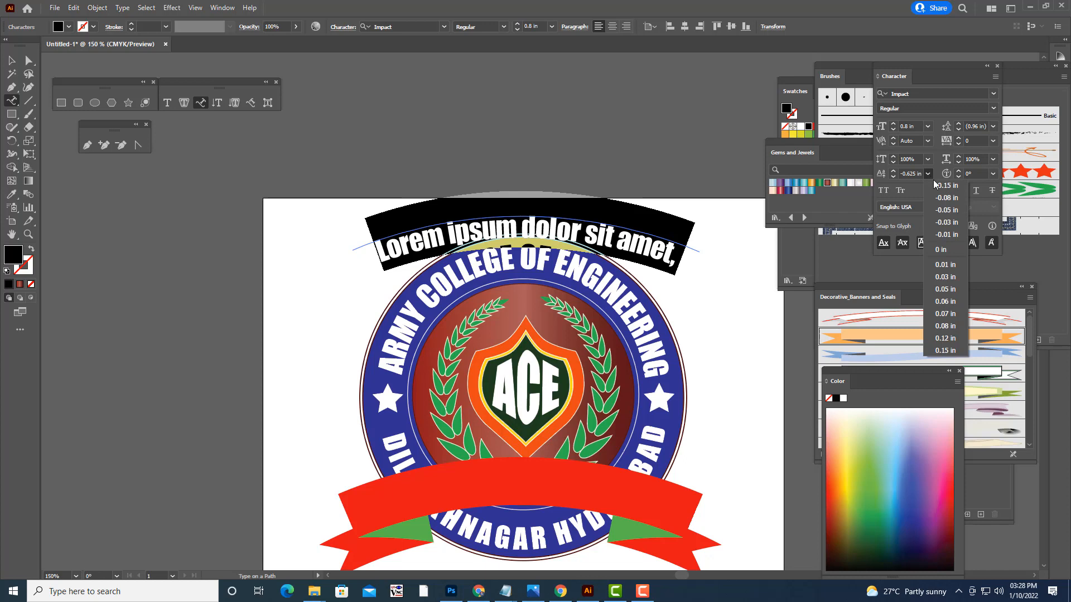
{"action": "left_click", "coordinate": [948, 254]}
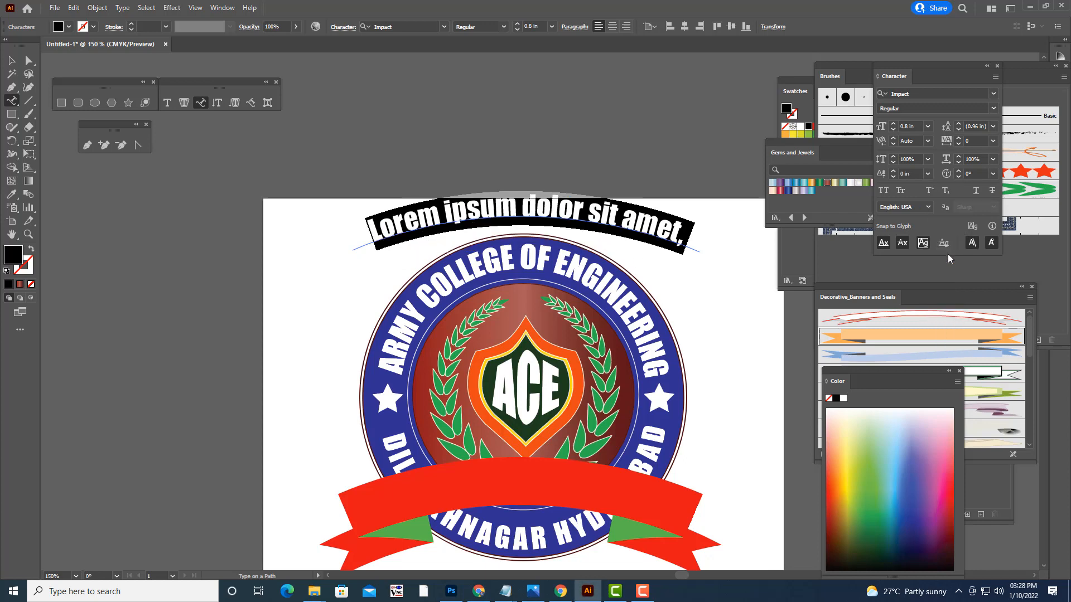
{"action": "key", "text": "BackSpace"}
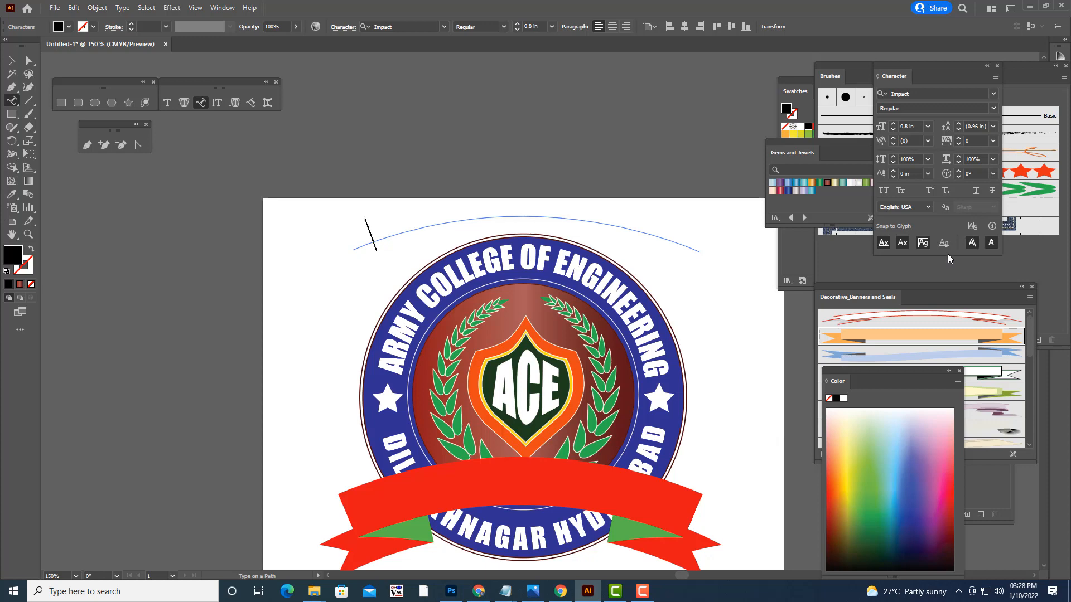
- Enter the text "ARMY GROUP OF INSTITUTES" along the arched path above the circular logo
{"action": "type", "text": "ARMY"}
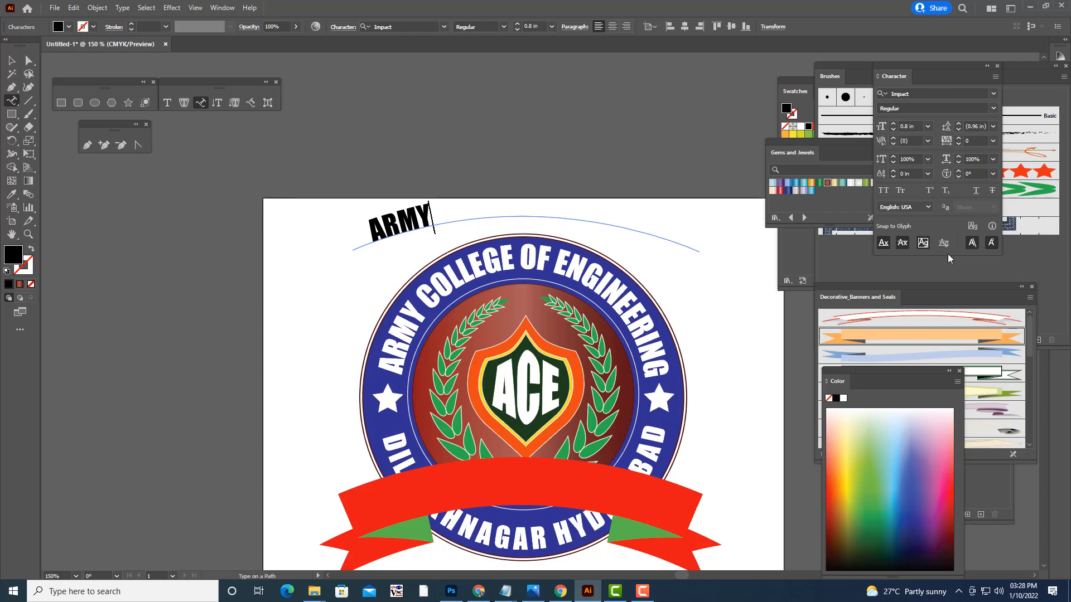
{"action": "type", "text": " I"}
{"action": "key", "text": "BackSpace"}
{"action": "key", "text": "BackSpace"}
{"action": "type", "text": "GRO"}
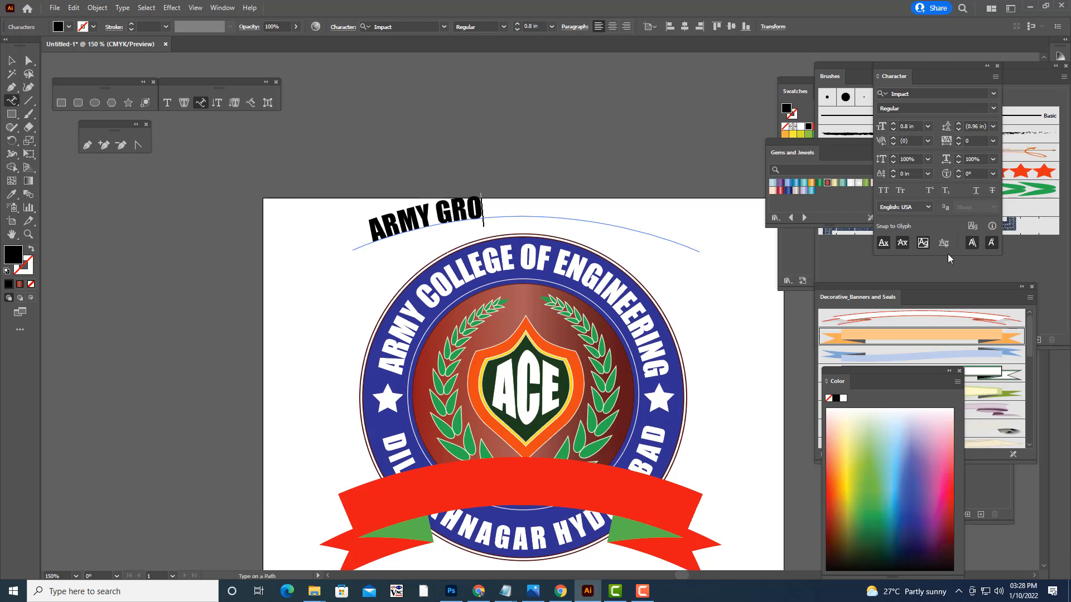
{"action": "type", "text": "UP OF "}
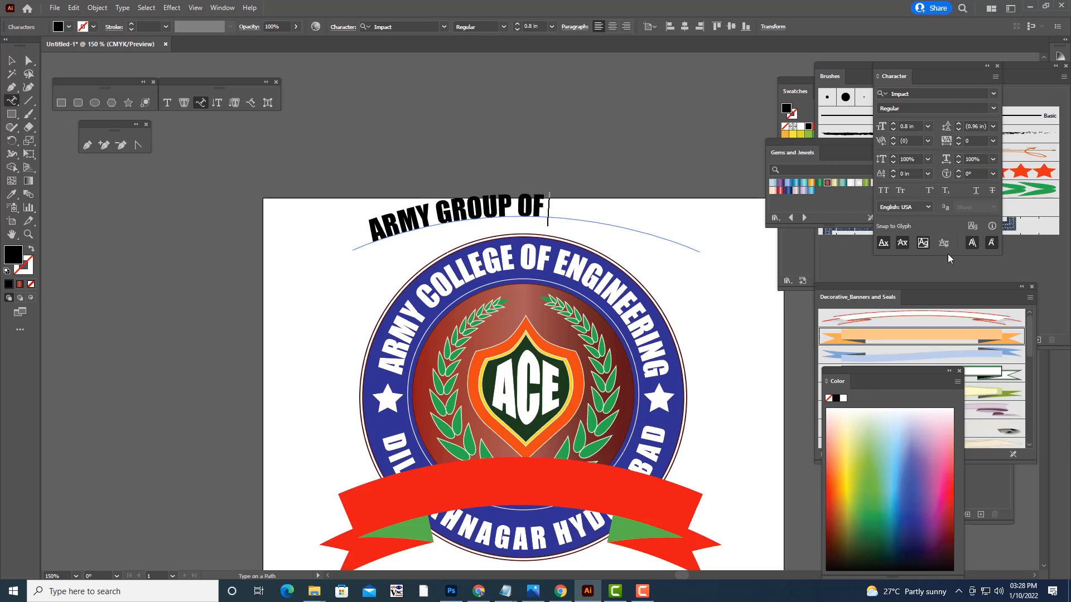
{"action": "type", "text": "INSTI"}
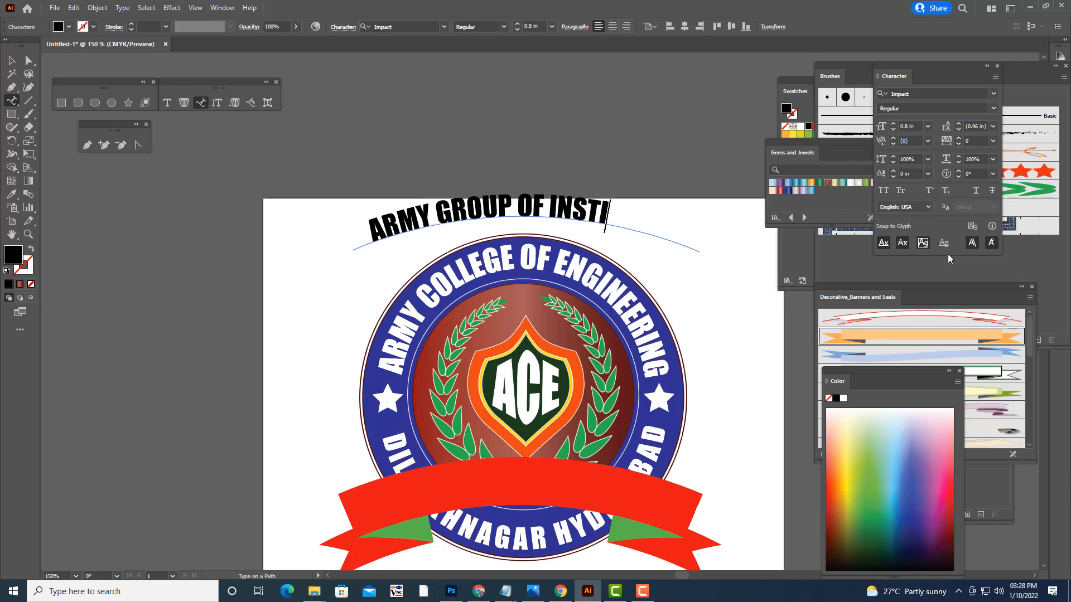
{"action": "type", "text": "TUTES"}
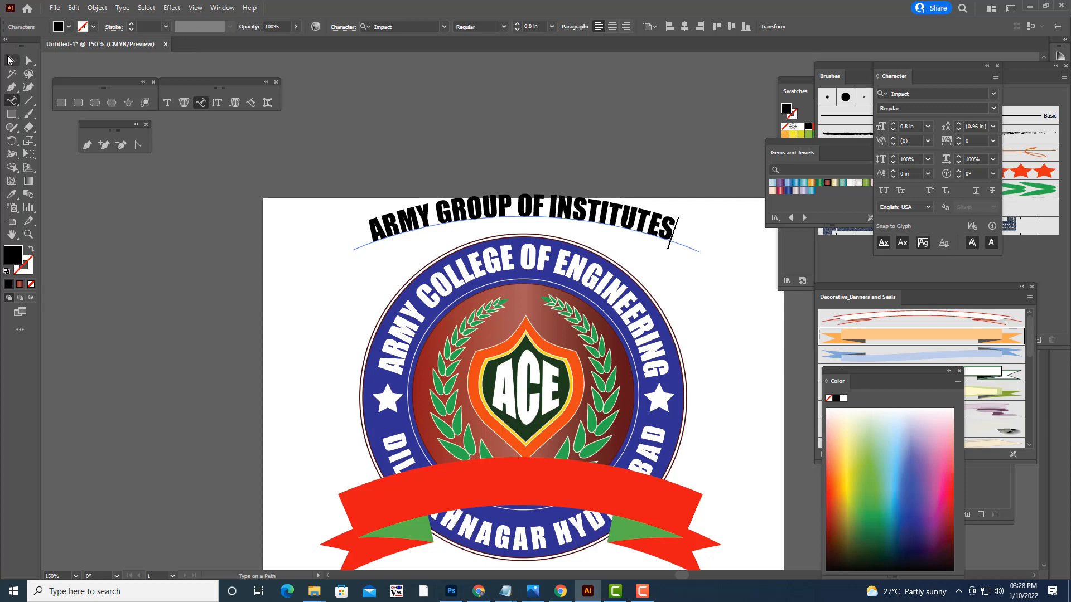
{"action": "key", "text": "Escape"}
{"action": "left_click", "coordinate": [527, 115]}
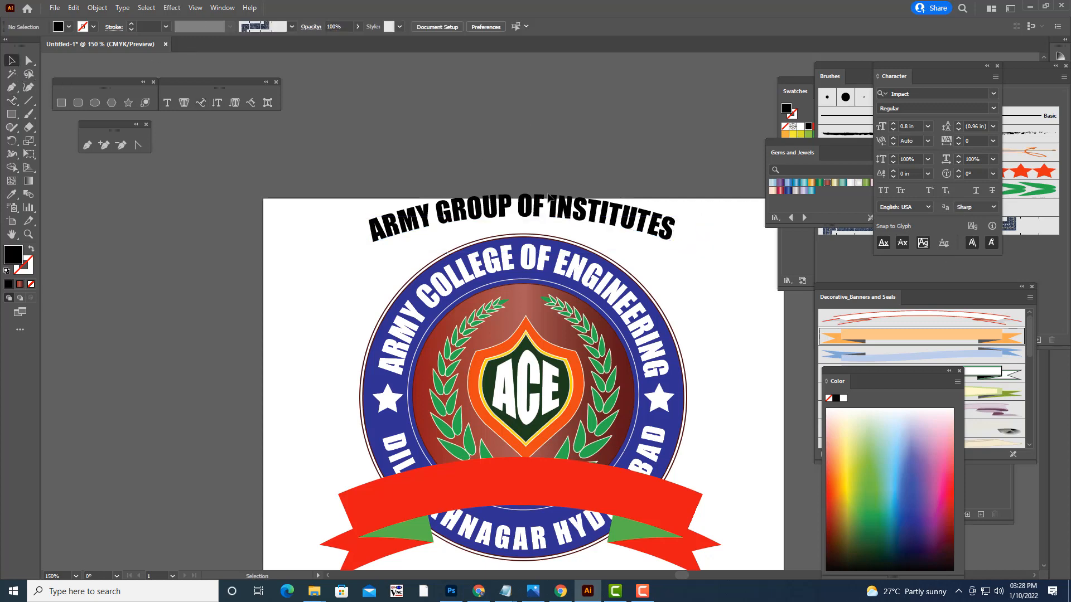
- Expand the arched "ARMY GROUP OF INSTITUTES" text into outlines with Object and Fill enabled
{"action": "left_click", "coordinate": [551, 204]}
{"action": "left_click", "coordinate": [98, 8]}
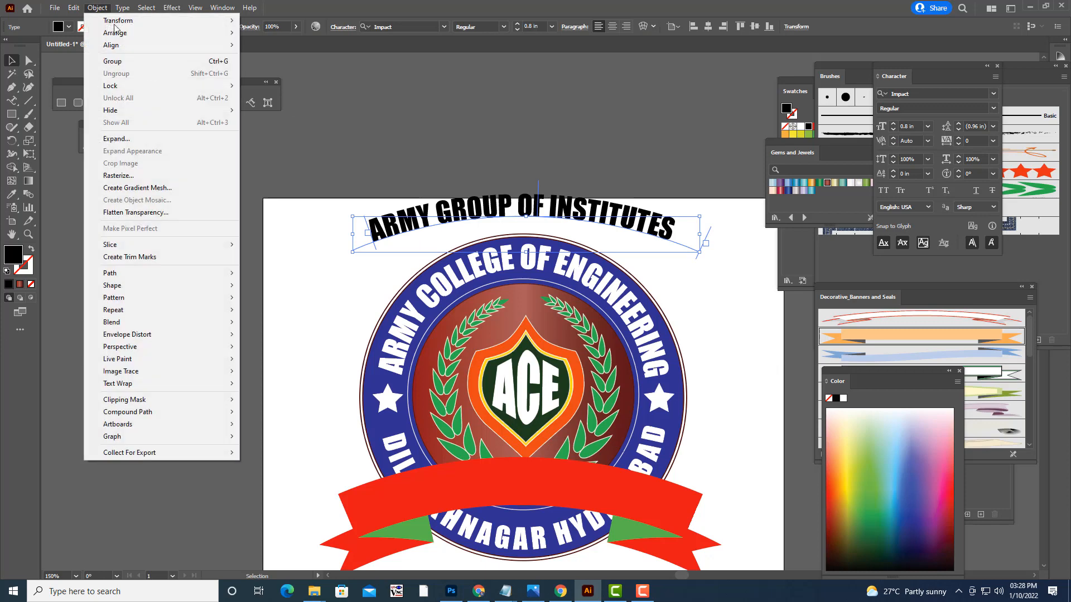
{"action": "left_click", "coordinate": [148, 140]}
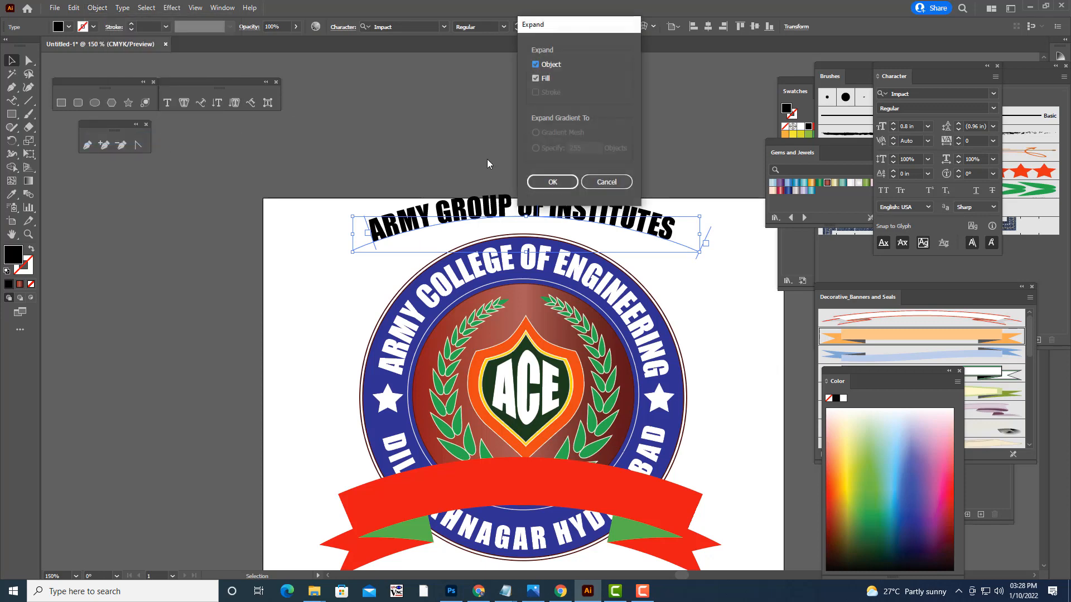
{"action": "left_click", "coordinate": [552, 178]}
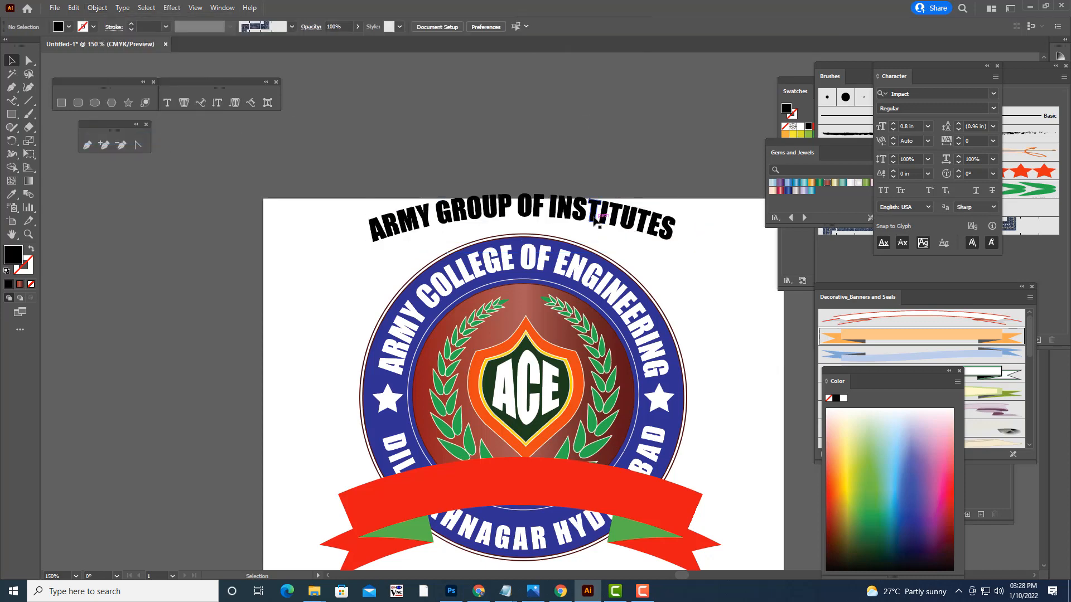
- Move the expanded "ARMY GROUP OF INSTITUTES" text down onto the red ribbon and nudge it into place
{"action": "left_click_drag", "start_coordinate": [582, 216], "coordinate": [579, 493]}
{"action": "left_click_drag", "start_coordinate": [579, 490], "coordinate": [577, 490]}
{"action": "left_click", "coordinate": [683, 209]}
{"action": "scroll", "coordinate": [684, 207], "scroll_direction": "down", "scroll_amount": 1}
{"action": "scroll", "coordinate": [684, 212], "scroll_direction": "down", "scroll_amount": 2}
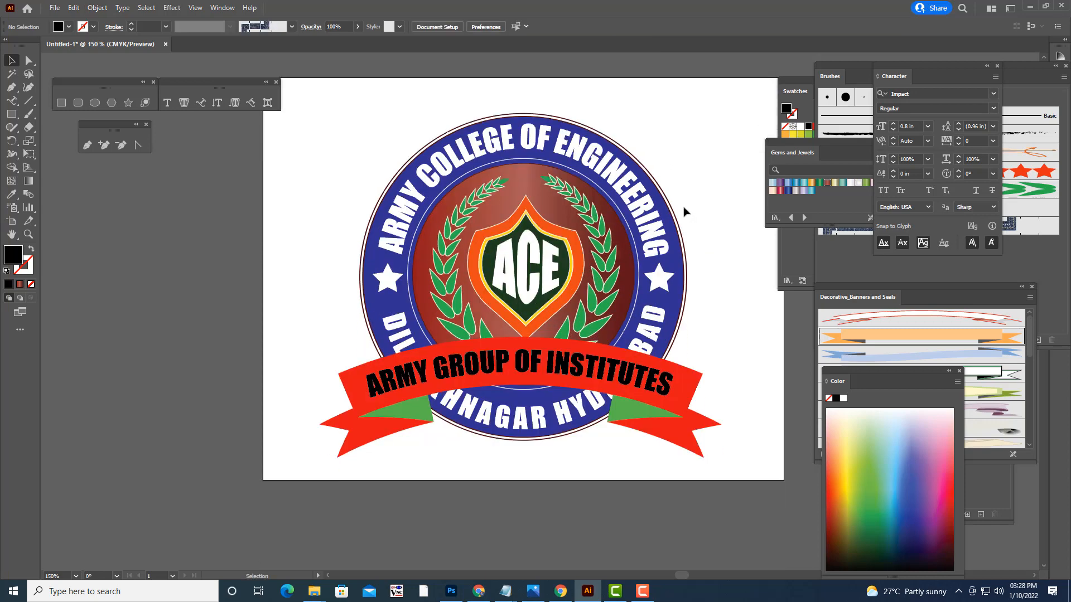
{"action": "left_click", "coordinate": [592, 323]}
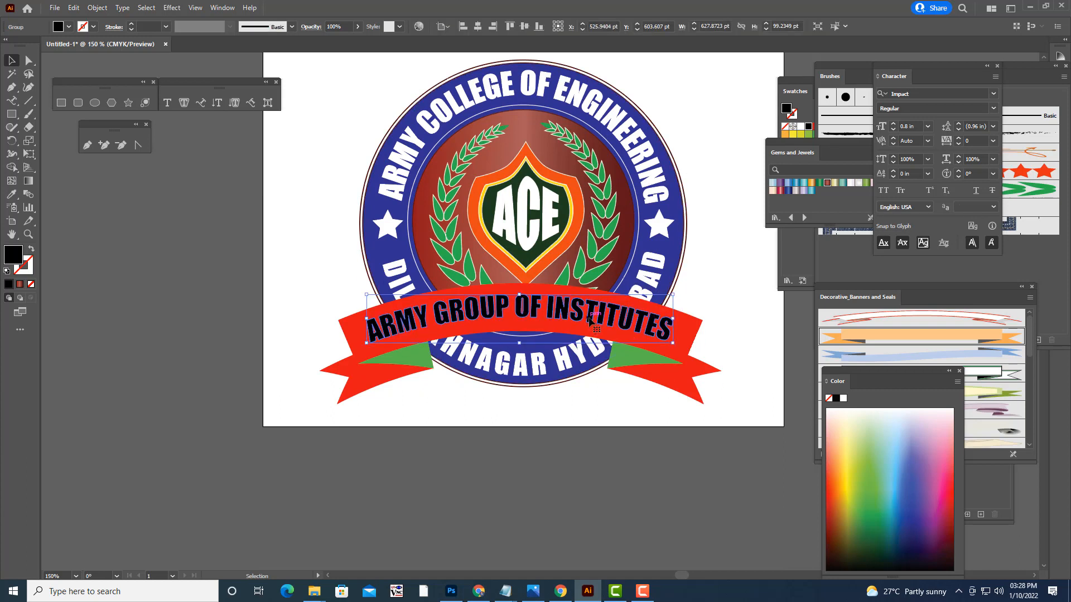
{"action": "key", "text": "Right"}
{"action": "key", "text": "Up"}
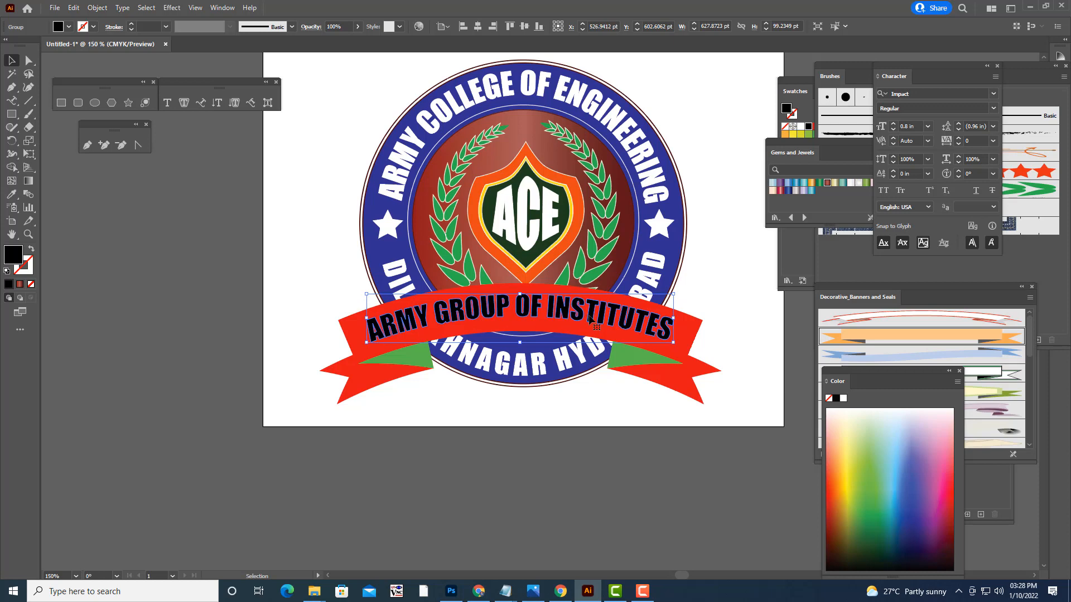
{"action": "left_click", "coordinate": [709, 277]}
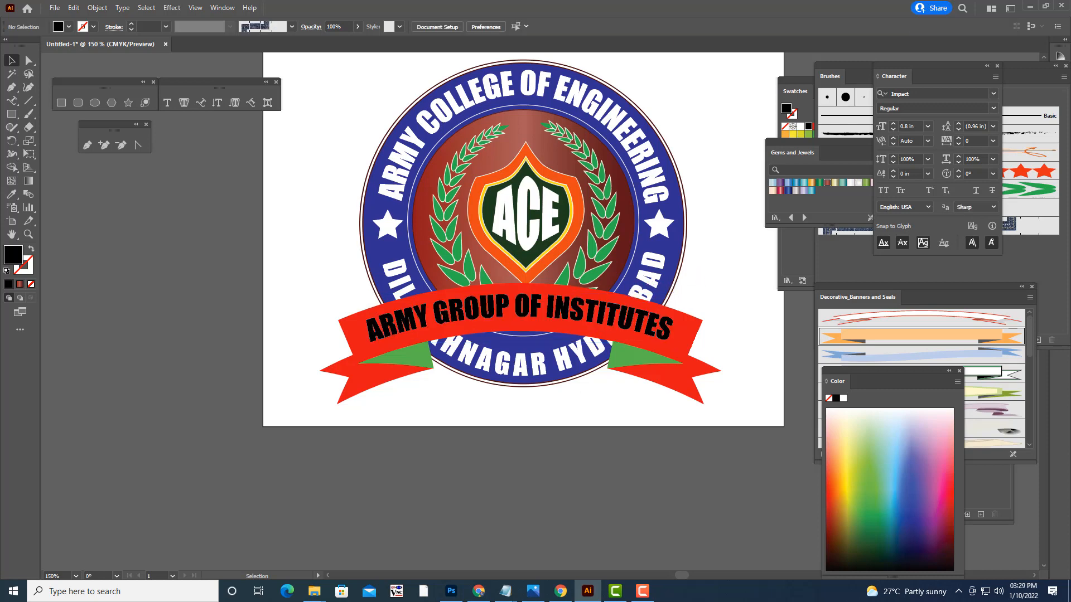
- Fill the "ARMY GROUP OF INSTITUTES" text on the ribbon with white
{"action": "left_click", "coordinate": [527, 312]}
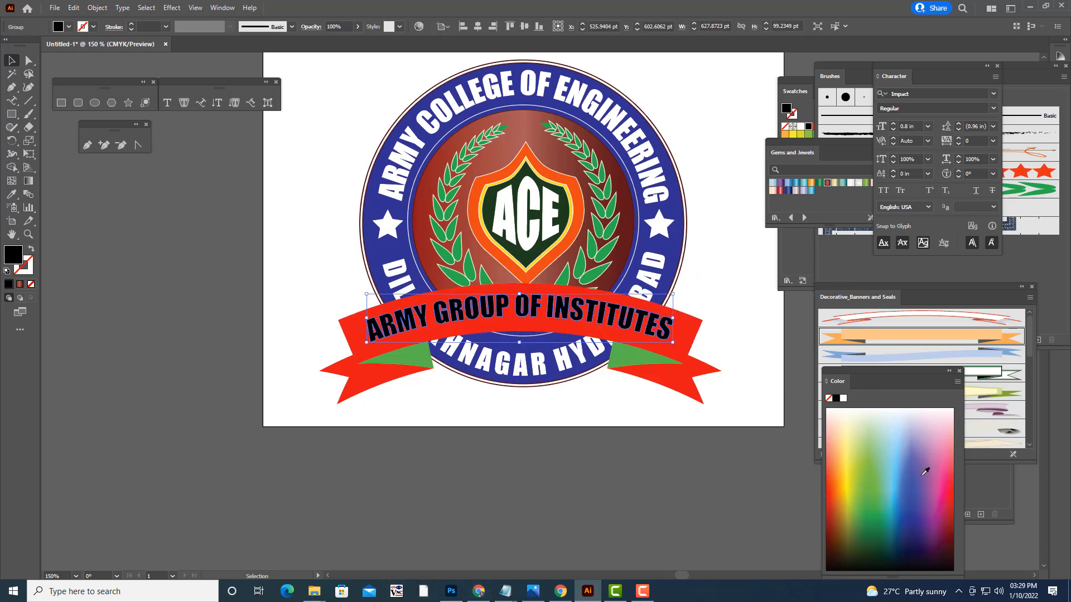
{"action": "left_click", "coordinate": [843, 398]}
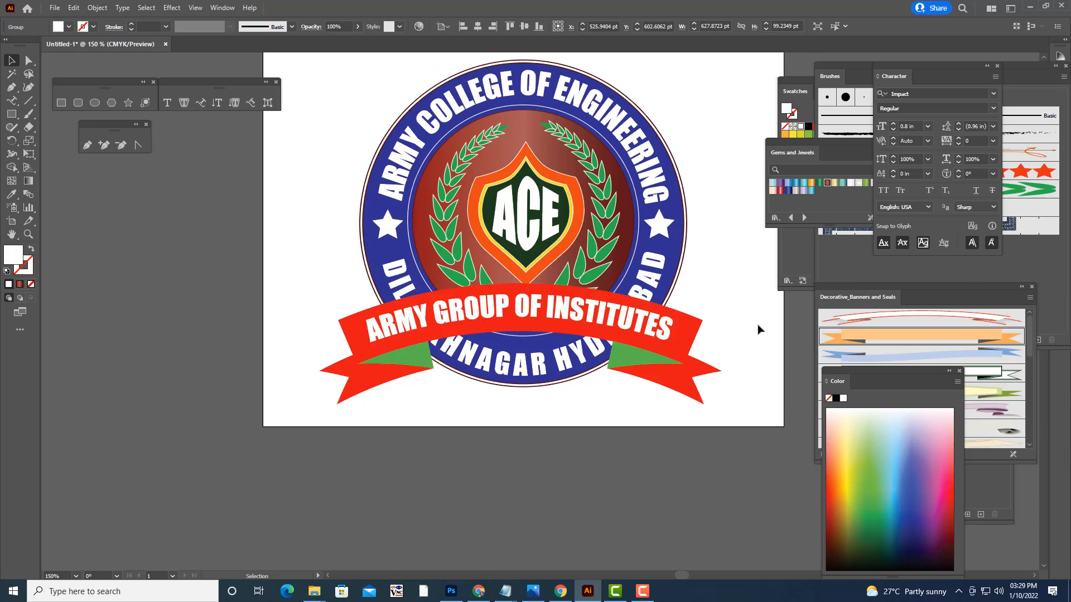
{"action": "left_click", "coordinate": [757, 329]}
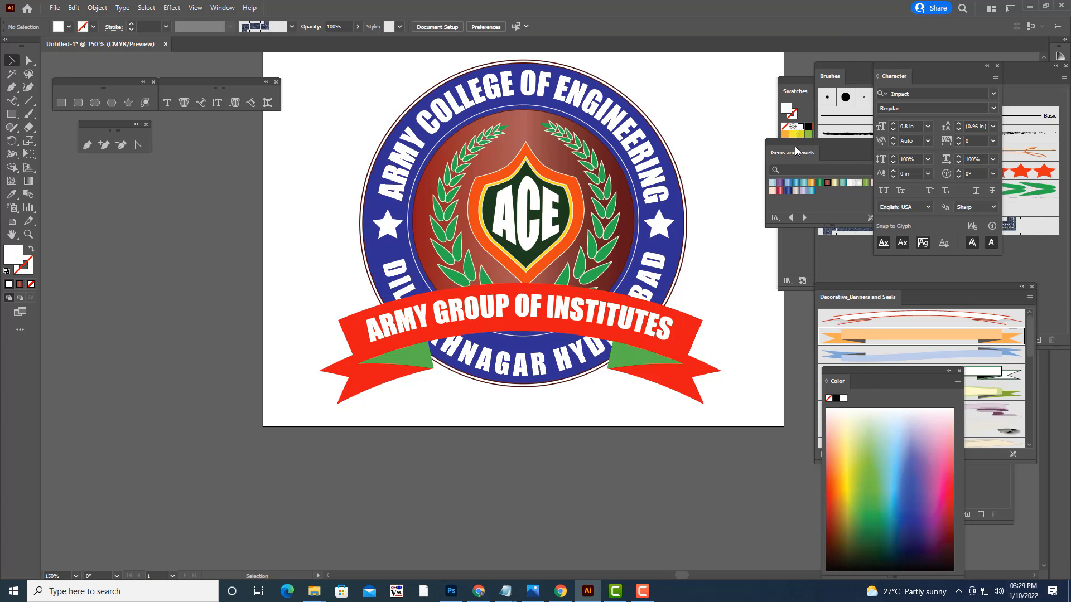
- Start a Drop Shadow effect on the white ribbon text with X and Y offsets of 4 pt
{"action": "left_click_drag", "start_coordinate": [792, 149], "coordinate": [825, 149]}
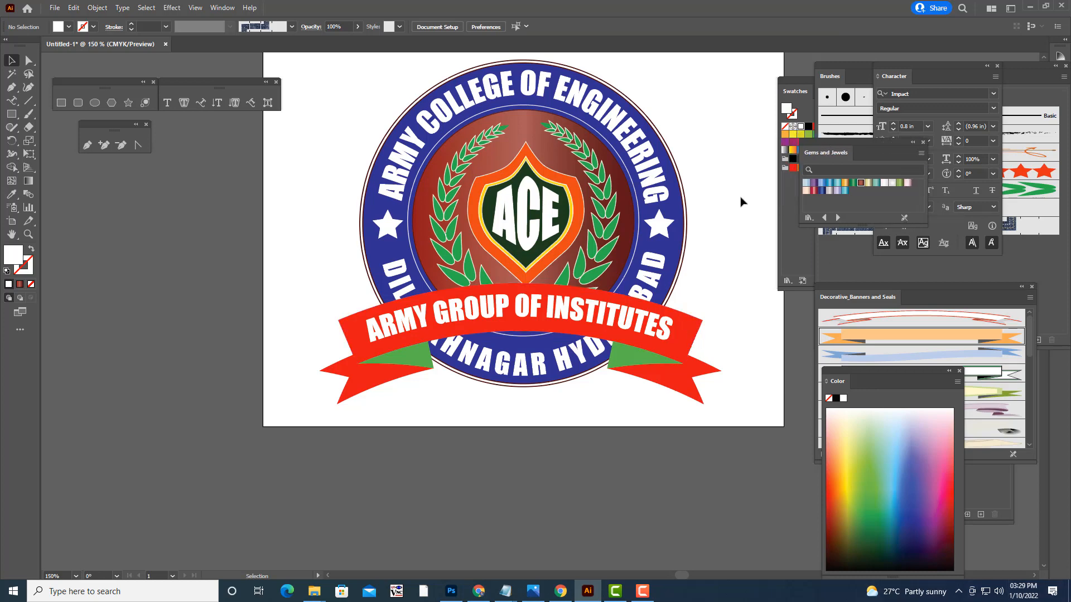
{"action": "left_click", "coordinate": [547, 307]}
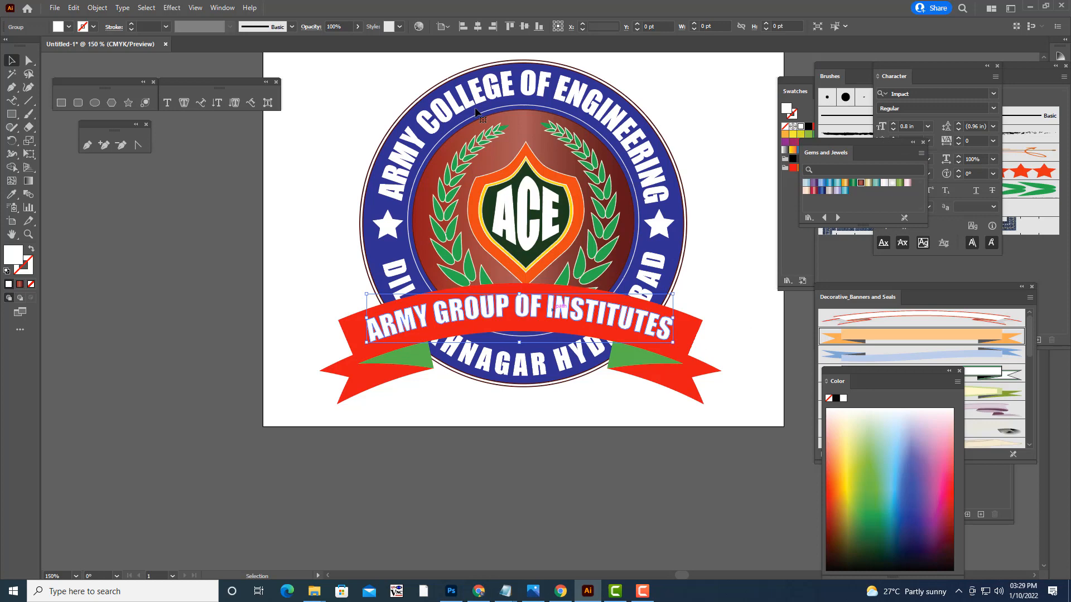
{"action": "left_click", "coordinate": [175, 8]}
{"action": "mouse_move", "coordinate": [218, 134]}
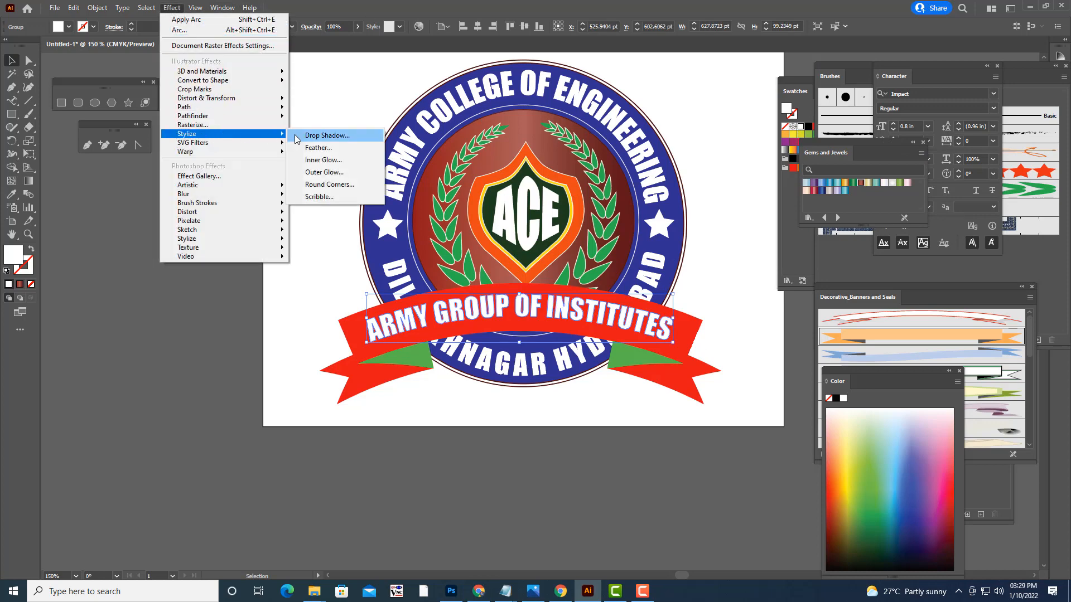
{"action": "left_click", "coordinate": [303, 135]}
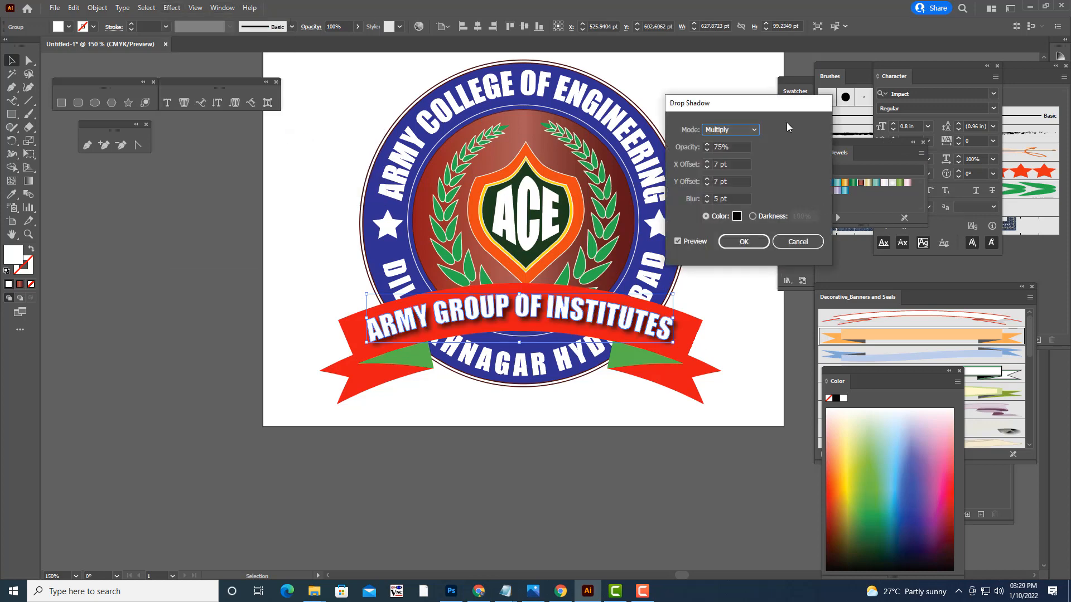
{"action": "left_click_drag", "start_coordinate": [763, 103], "coordinate": [794, 101]}
{"action": "key", "text": "Tab"}
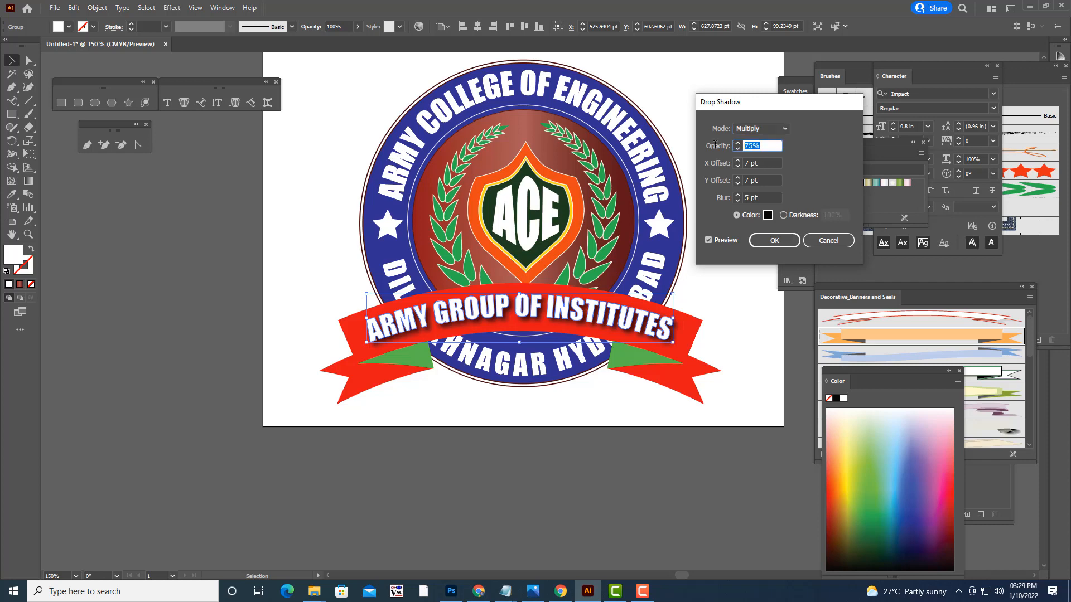
{"action": "key", "text": "Tab"}
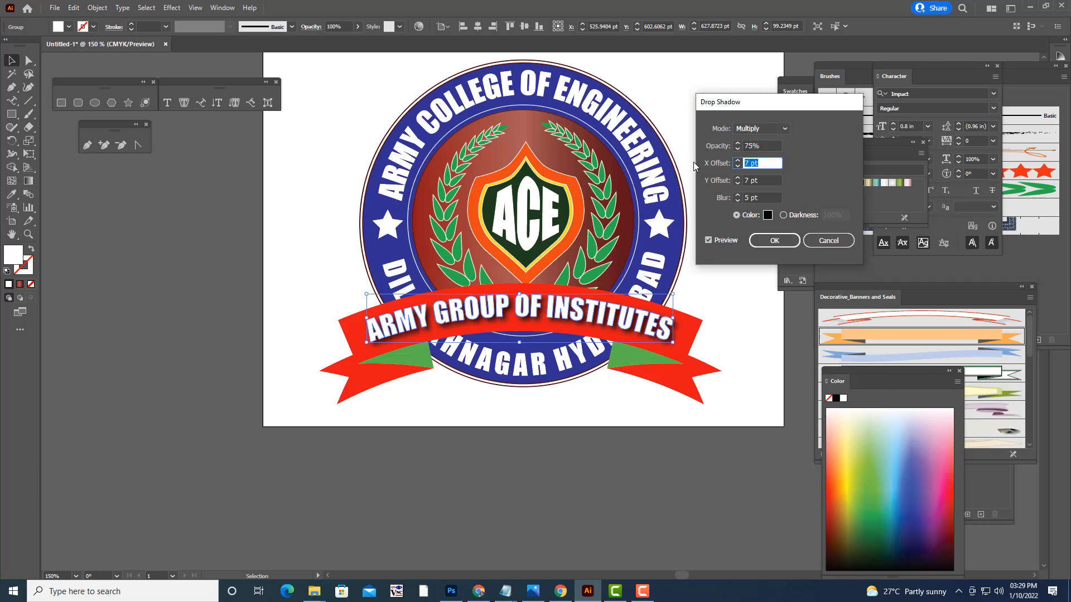
{"action": "type", "text": "4"}
{"action": "key", "text": "Tab"}
{"action": "type", "text": "4"}
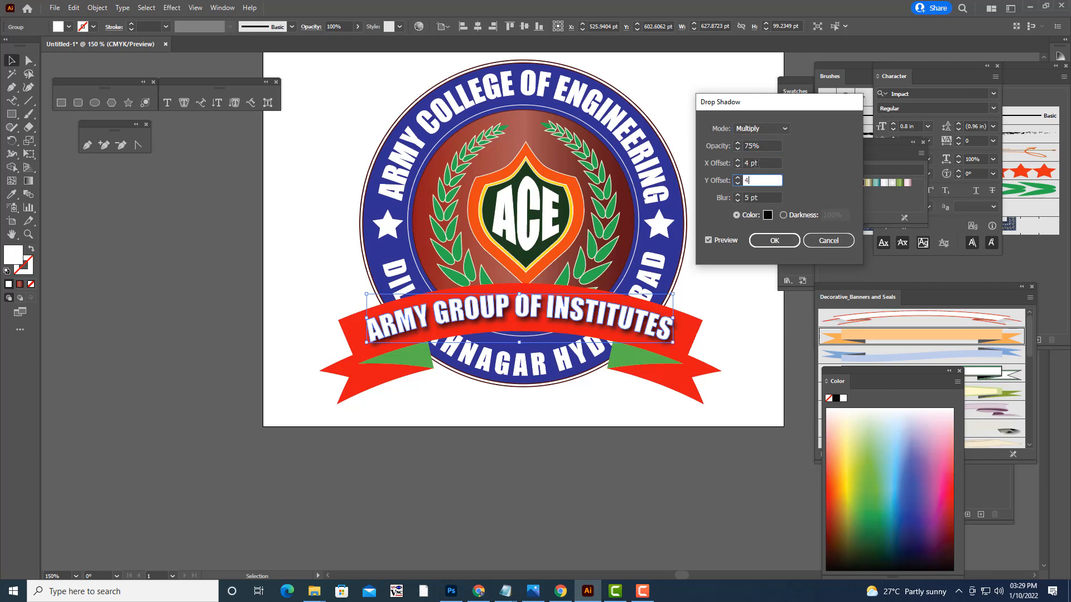
- Set the drop shadow's opacity to 40% and apply the effect to the ribbon text
{"action": "left_click", "coordinate": [763, 163]}
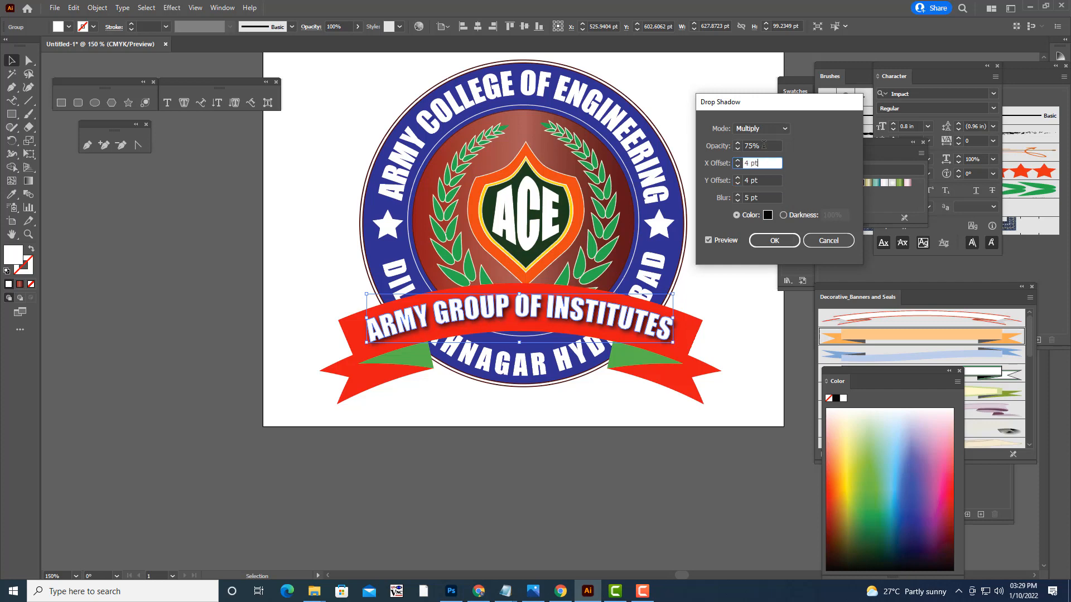
{"action": "double_click", "coordinate": [763, 145]}
{"action": "type", "text": "40"}
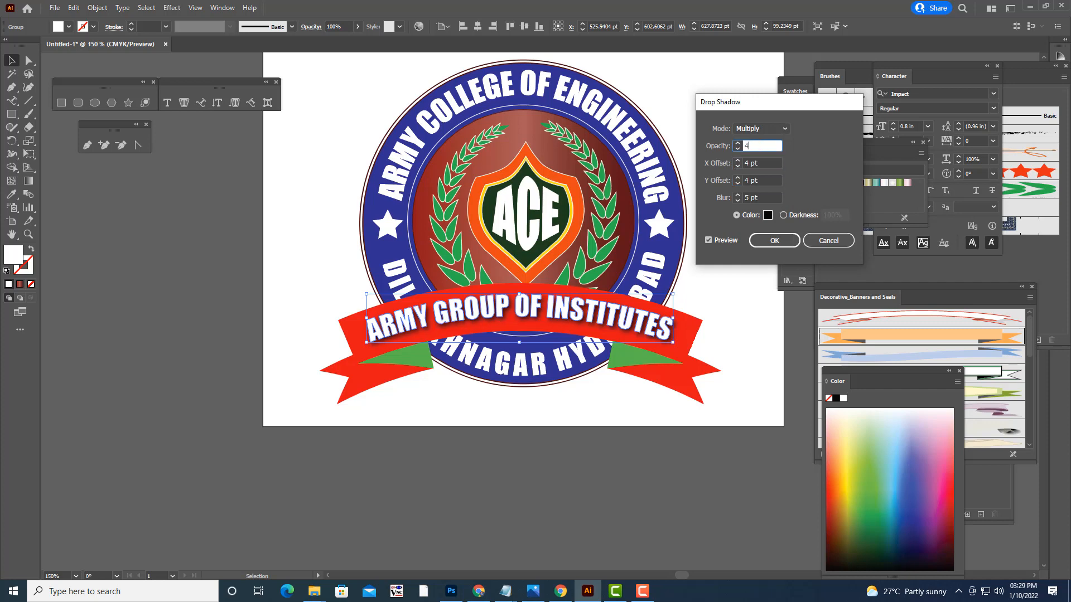
{"action": "left_click", "coordinate": [769, 163]}
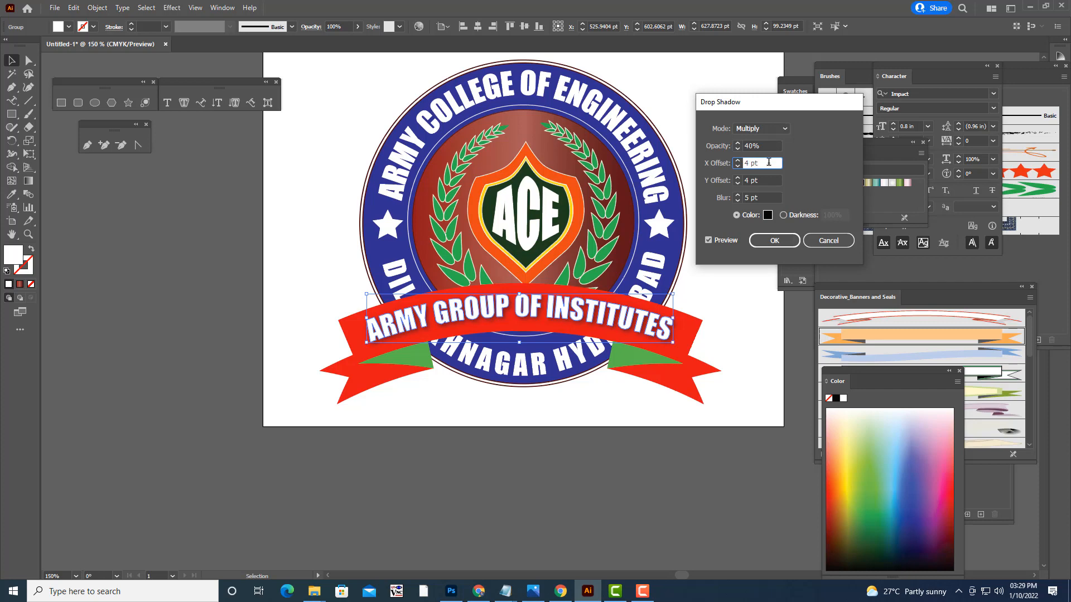
{"action": "left_click", "coordinate": [775, 241]}
{"action": "left_click", "coordinate": [732, 205]}
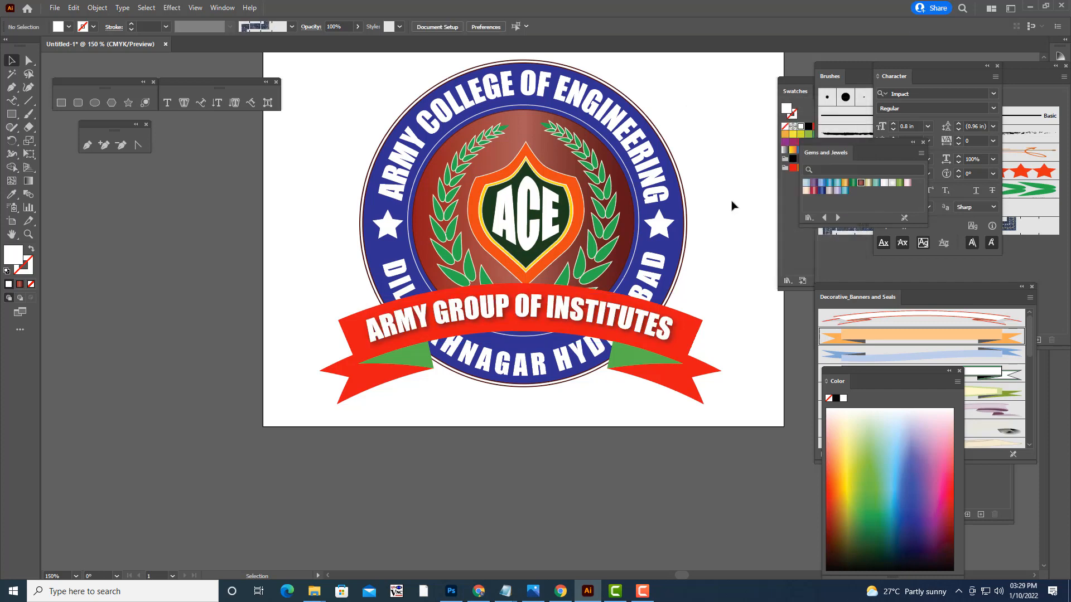
- Dock the Swatches panel together with the Character panel to clear space beside the artboard
{"action": "scroll", "coordinate": [732, 205], "scroll_direction": "up", "scroll_amount": 2}
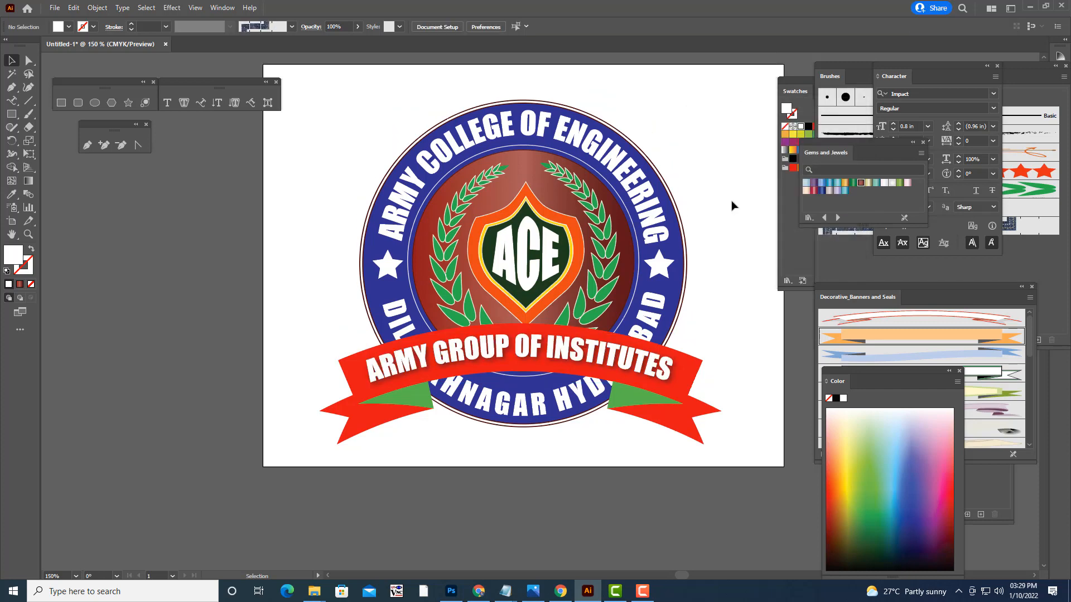
{"action": "key", "text": "ctrl+minus"}
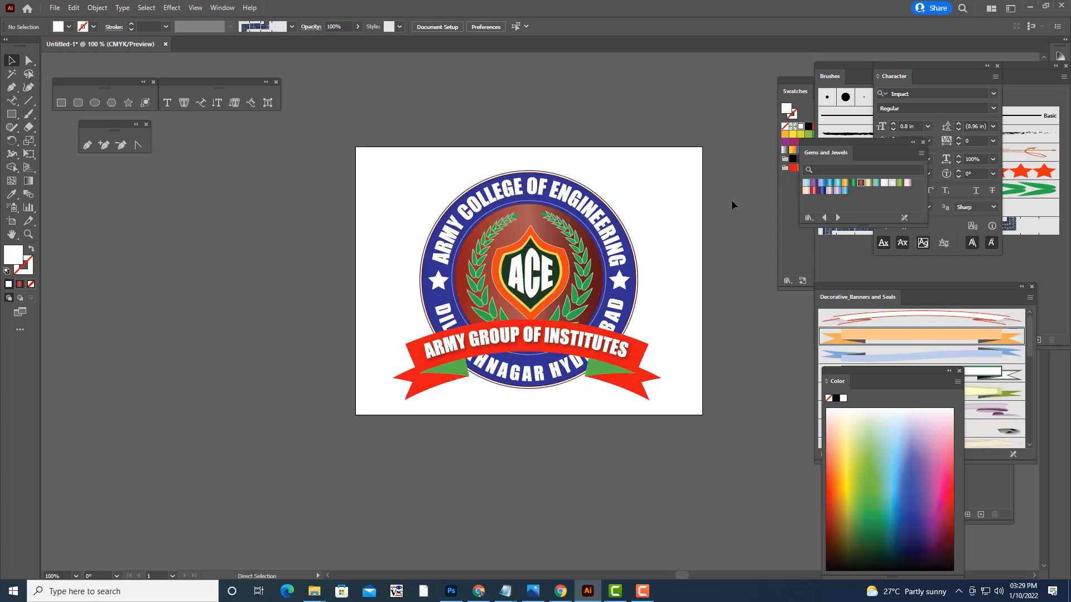
{"action": "key", "text": "ctrl+plus"}
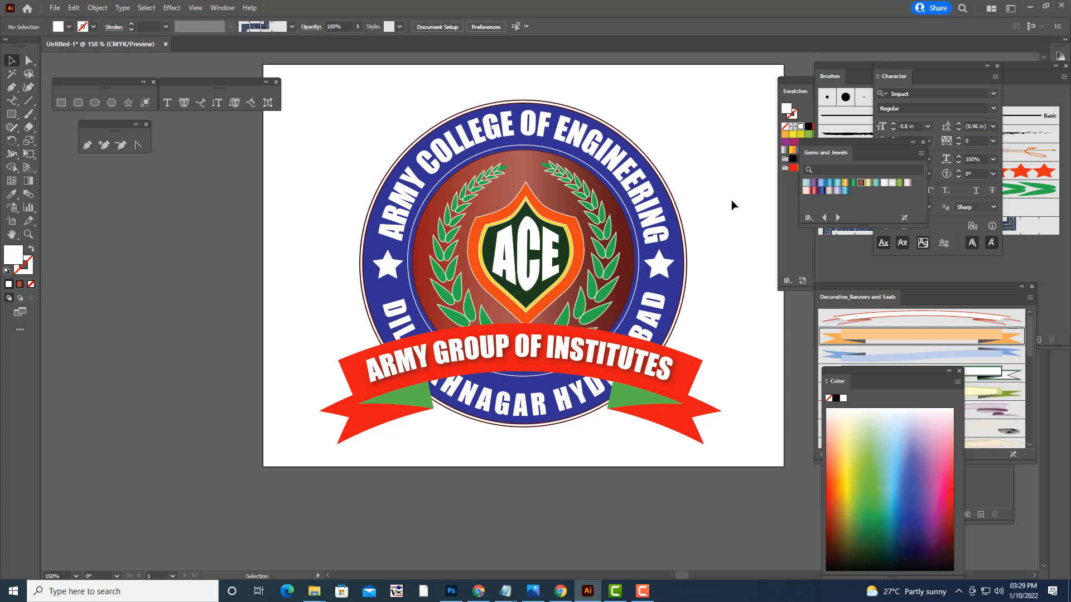
{"action": "left_click_drag", "start_coordinate": [794, 91], "coordinate": [926, 76]}
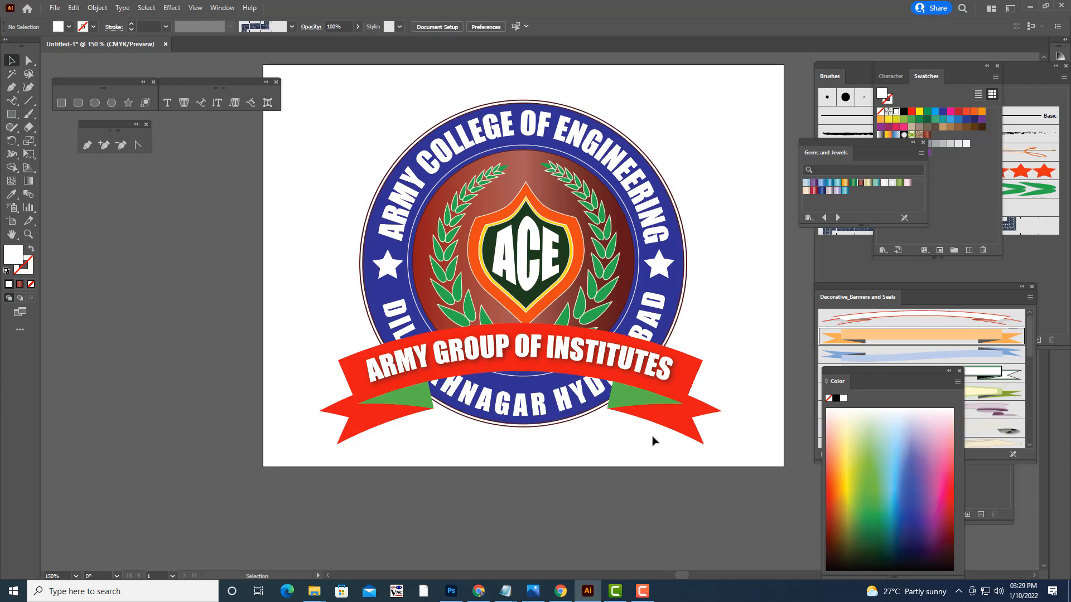
- Review the whole logo with its lettered ribbon banner, both as an overview and close up
{"action": "key", "text": "ctrl+minus"}
{"action": "key", "text": "ctrl+minus"}
{"action": "key", "text": "ctrl+minus"}
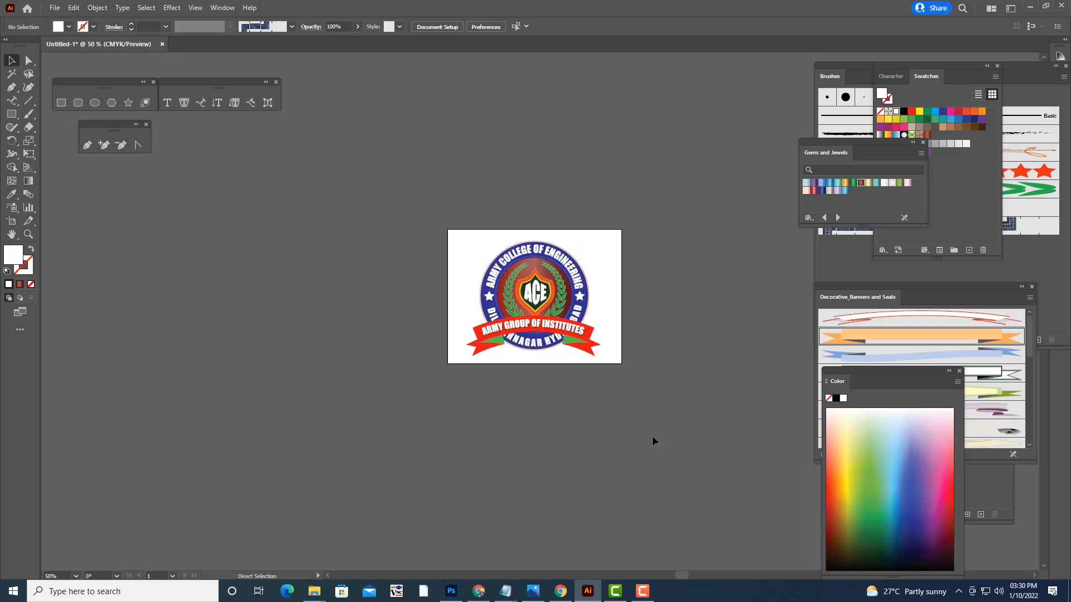
{"action": "key", "text": "ctrl+plus"}
{"action": "key", "text": "ctrl+plus"}
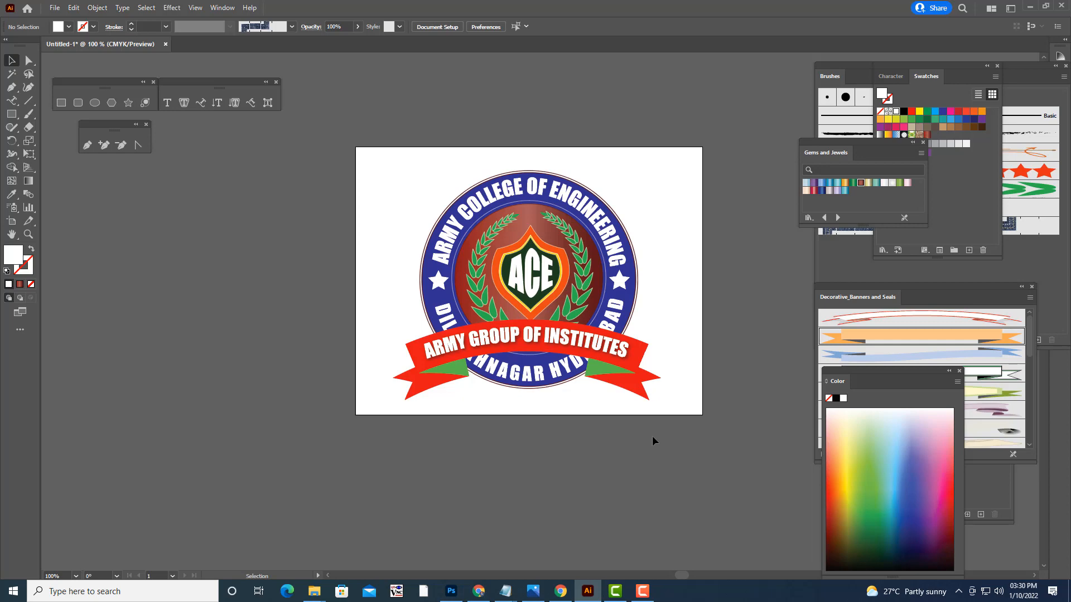
{"action": "scroll", "coordinate": [674, 279], "scroll_direction": "up", "scroll_amount": 3}
{"action": "scroll", "coordinate": [675, 279], "scroll_direction": "down", "scroll_amount": 2}
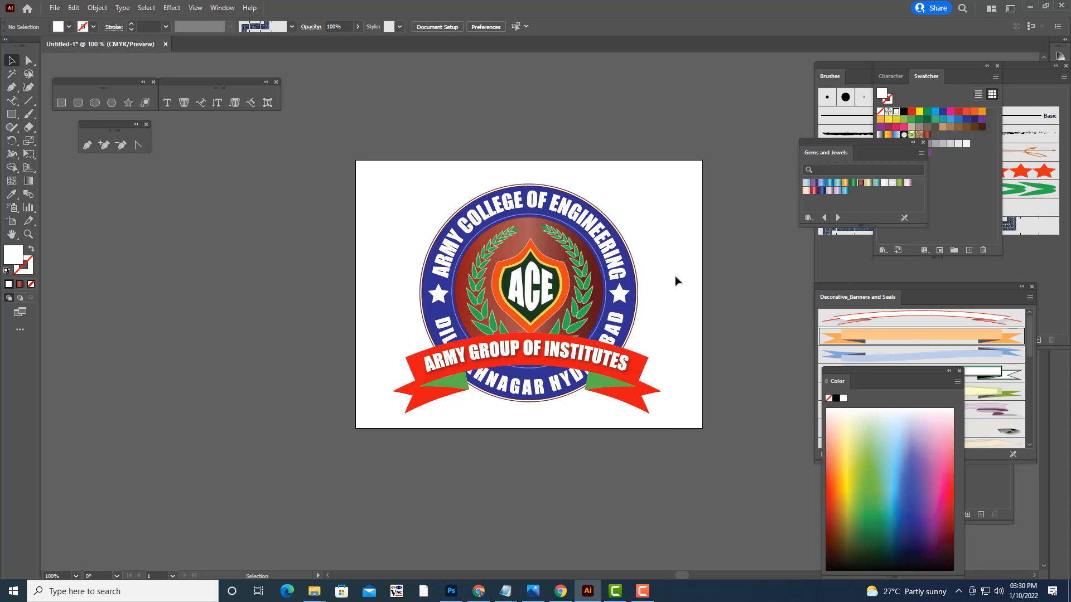
{"action": "key", "text": "ctrl+plus"}
{"action": "scroll", "coordinate": [676, 281], "scroll_direction": "up", "scroll_amount": 2}
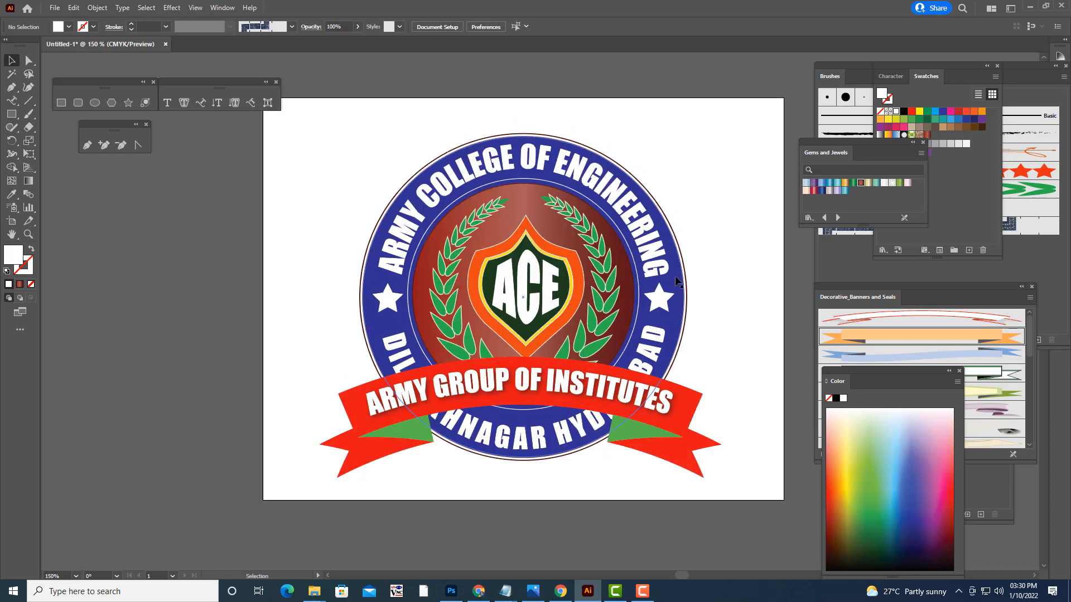
- Group all the logo elements and center the group horizontally and vertically on the artboard
{"action": "key", "text": "ctrl+minus"}
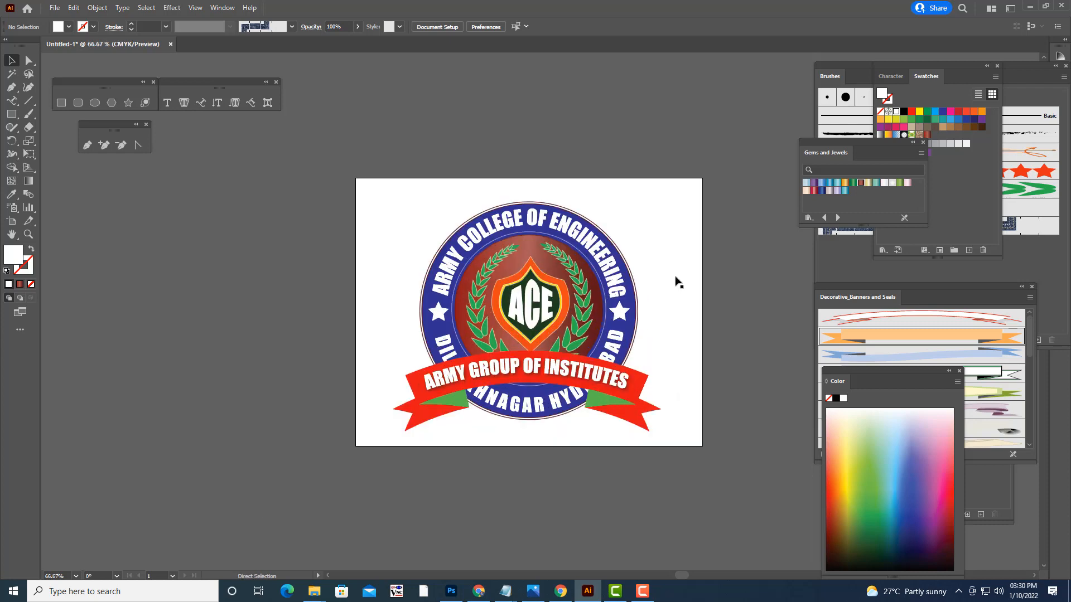
{"action": "key", "text": "ctrl+plus"}
{"action": "key", "text": "ctrl+minus"}
{"action": "scroll", "coordinate": [668, 327], "scroll_direction": "down", "scroll_amount": 1}
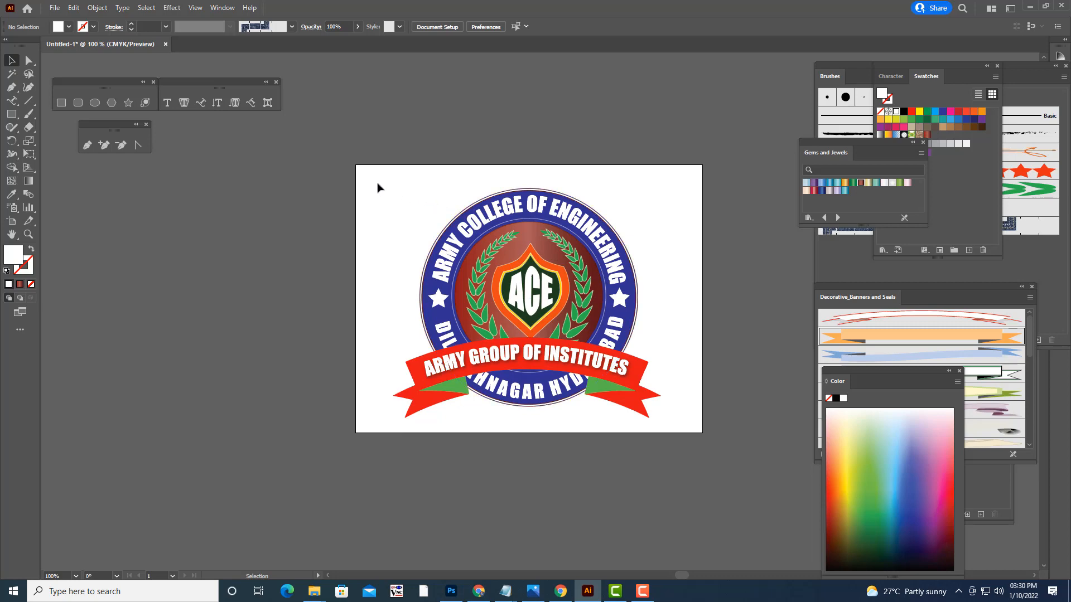
{"action": "left_click_drag", "start_coordinate": [379, 179], "coordinate": [693, 435]}
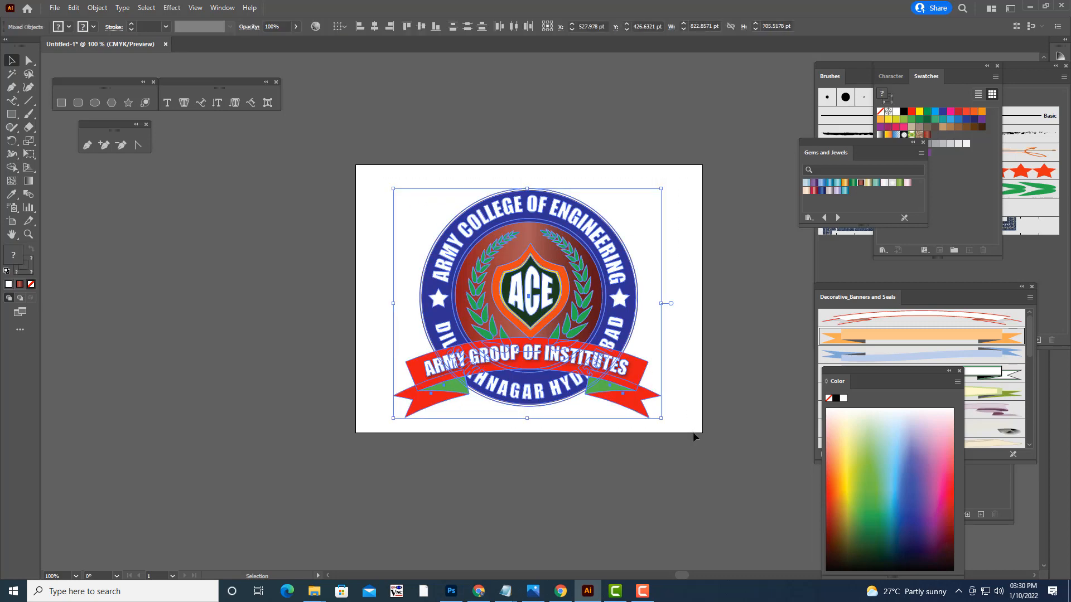
{"action": "key", "text": "ctrl+g"}
{"action": "left_click_drag", "start_coordinate": [589, 315], "coordinate": [595, 314]}
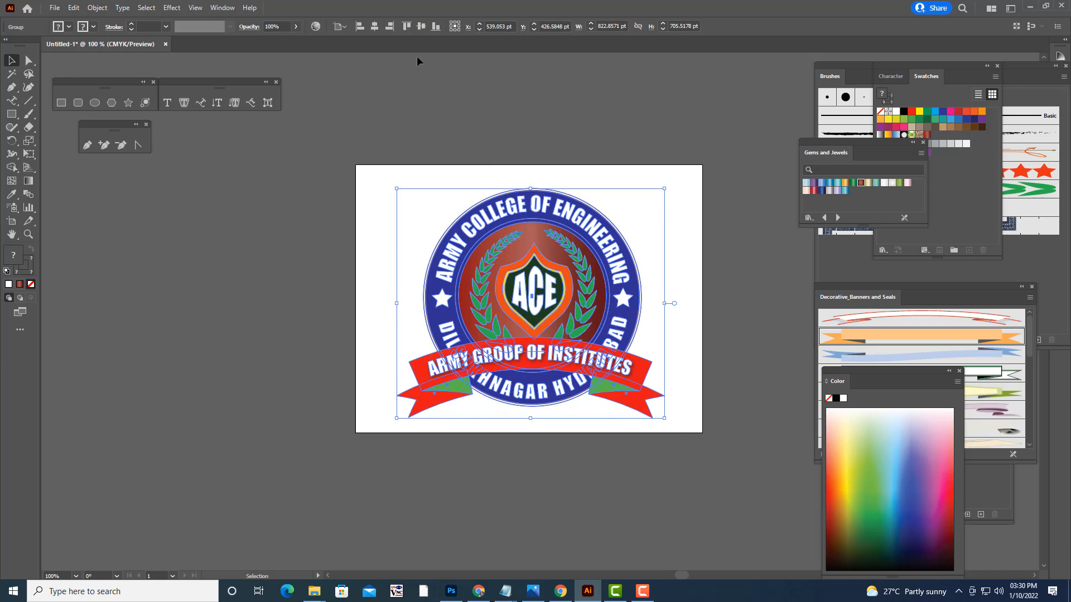
{"action": "left_click", "coordinate": [375, 26]}
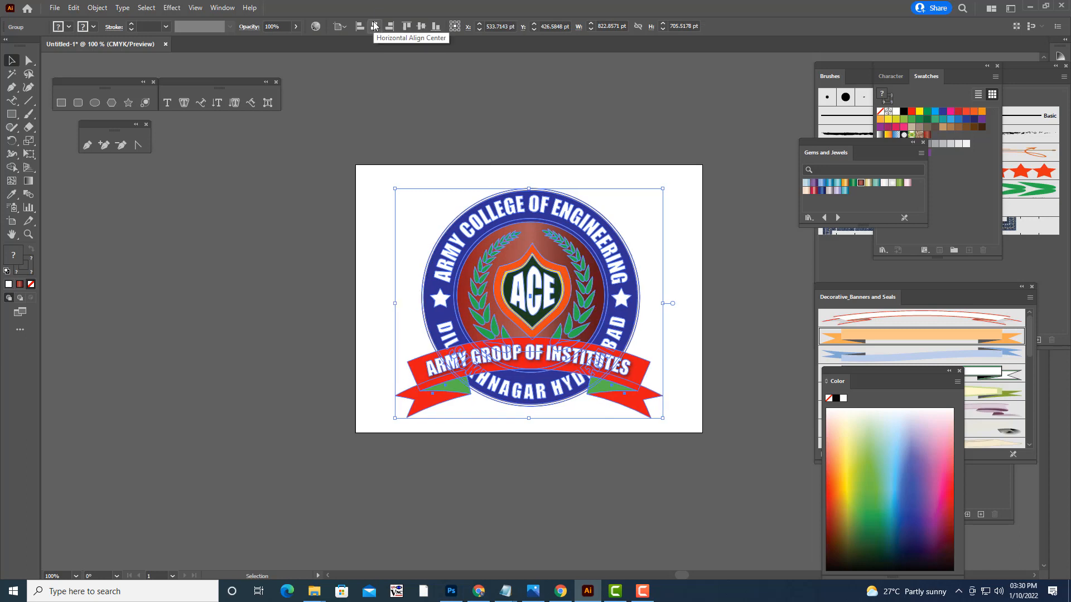
{"action": "left_click", "coordinate": [421, 26]}
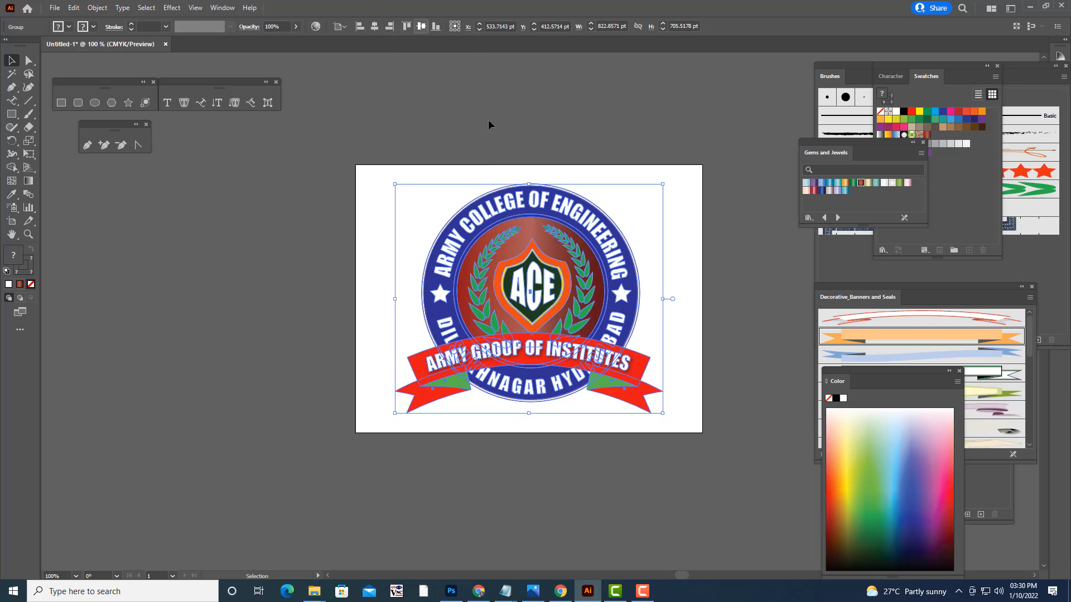
{"action": "left_click", "coordinate": [600, 129]}
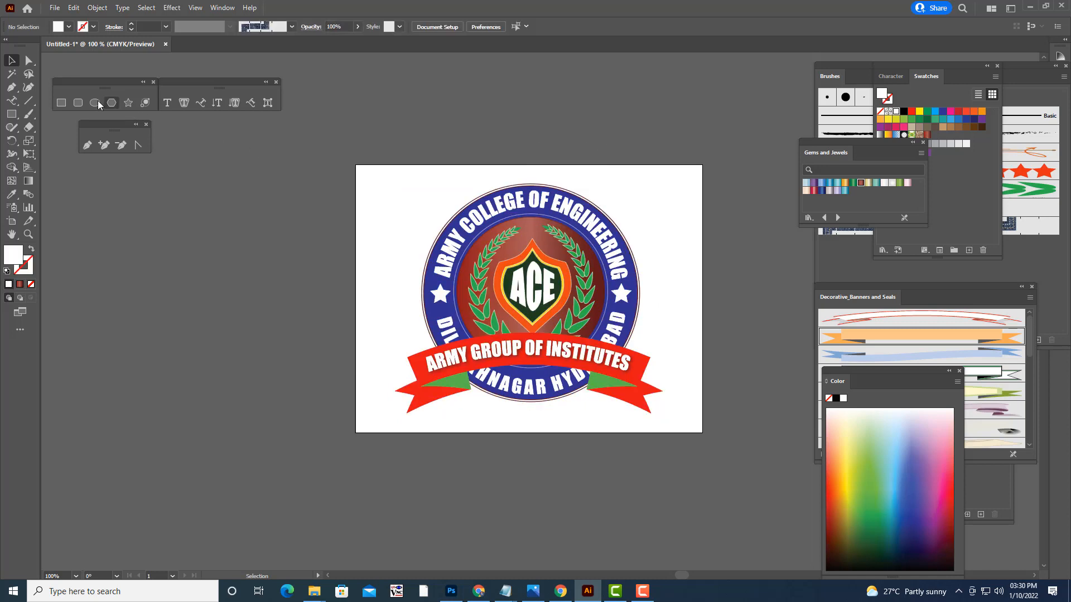
- Draw a background rectangle covering the whole artboard and fill it with a pale cream color
{"action": "left_click", "coordinate": [61, 103]}
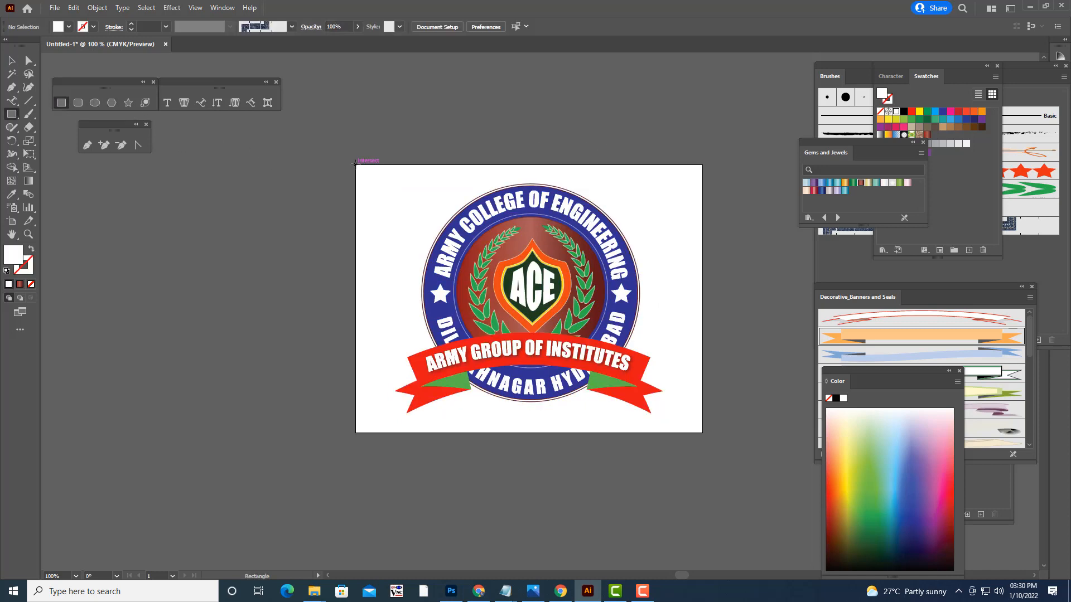
{"action": "left_click_drag", "start_coordinate": [356, 165], "coordinate": [702, 433]}
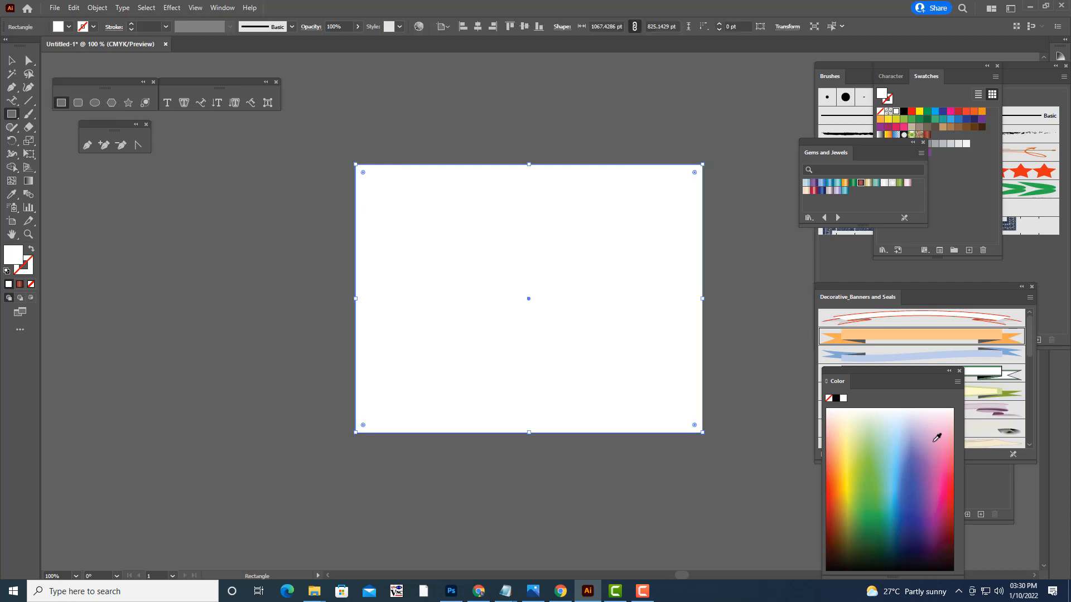
{"action": "left_click", "coordinate": [843, 421]}
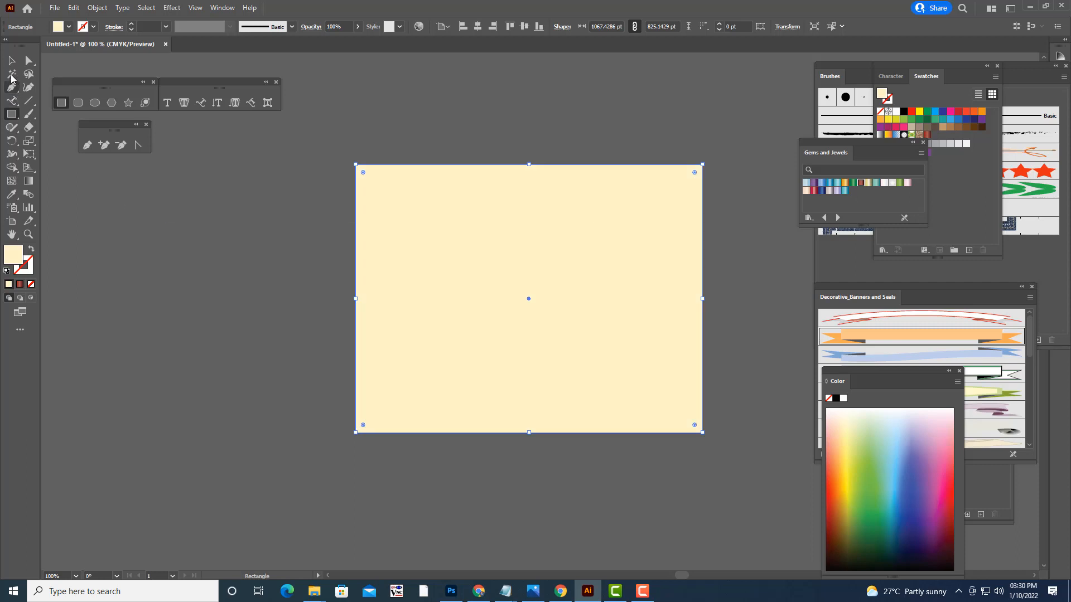
- Send the cream background rectangle to the back, behind the logo, and deselect it
{"action": "left_click", "coordinate": [11, 60]}
{"action": "right_click", "coordinate": [636, 195]}
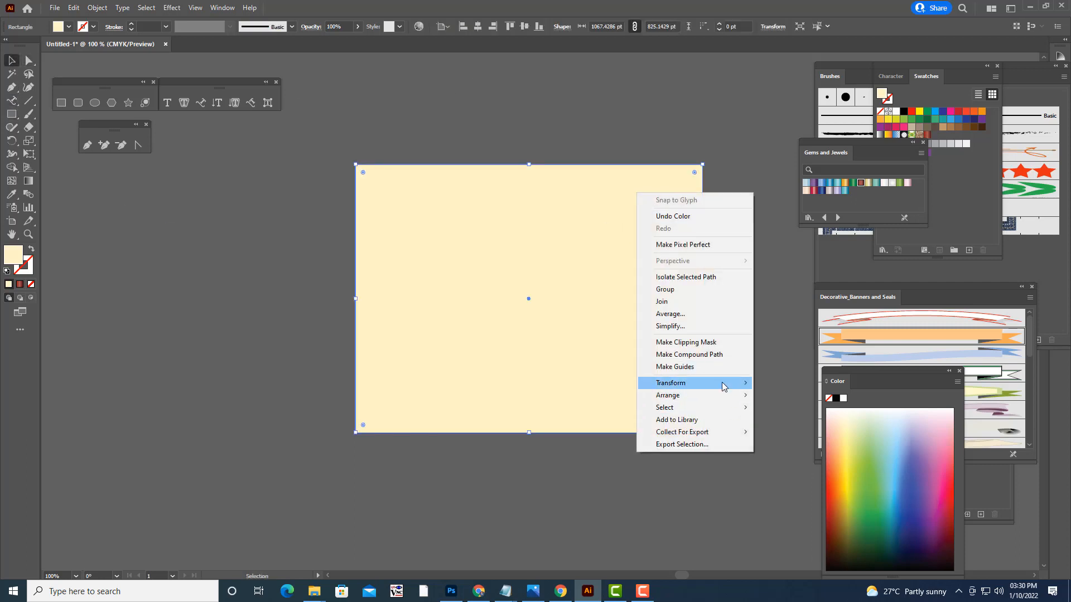
{"action": "mouse_move", "coordinate": [719, 396]}
{"action": "left_click", "coordinate": [794, 432]}
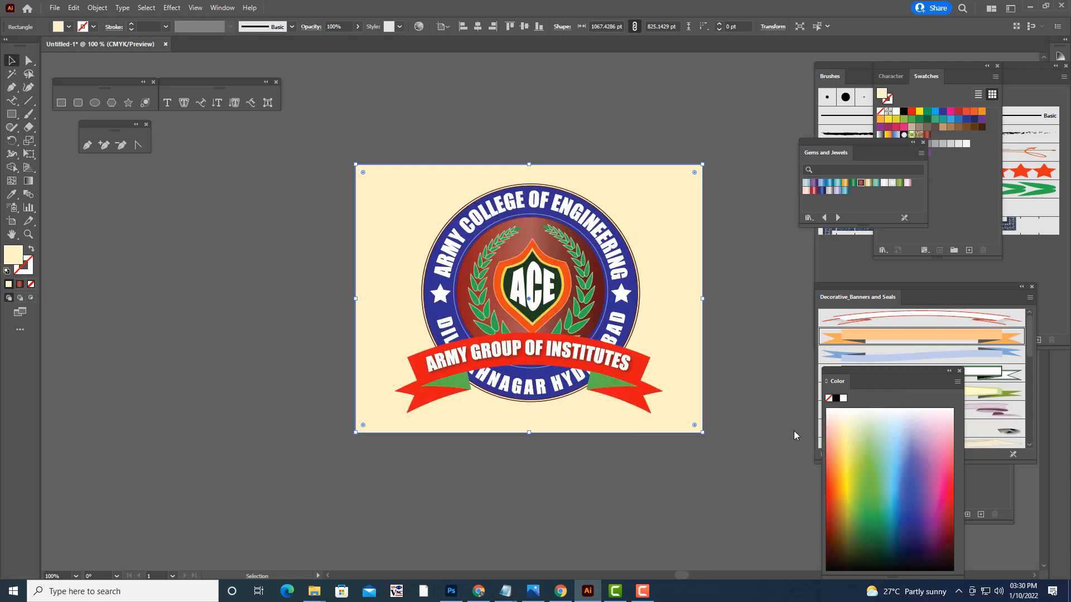
{"action": "left_click", "coordinate": [749, 296]}
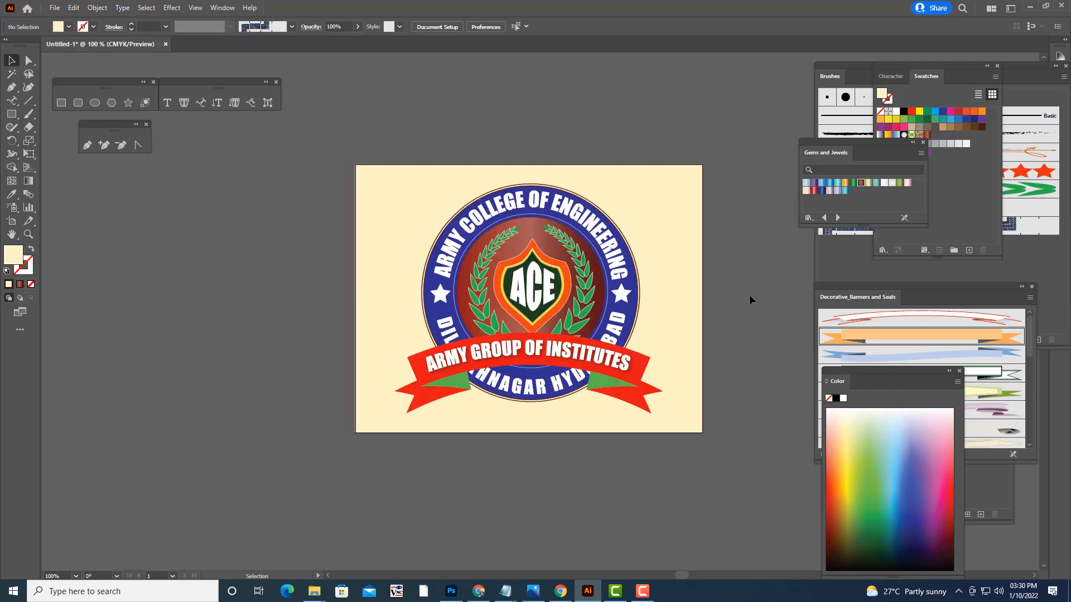
{"action": "key", "text": "ctrl+equal"}
{"action": "key", "text": "ctrl+equal"}
{"action": "key", "text": "ctrl+minus"}
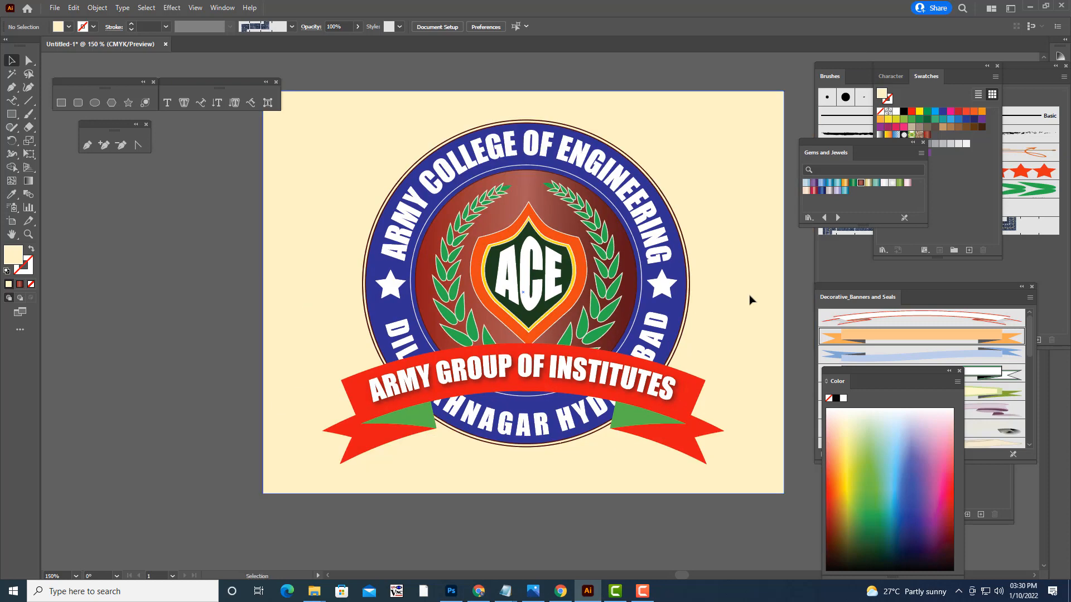
- Start an Export As of the logo to the Desktop with the file name ACE
{"action": "left_click", "coordinate": [49, 10]}
{"action": "mouse_move", "coordinate": [136, 223]}
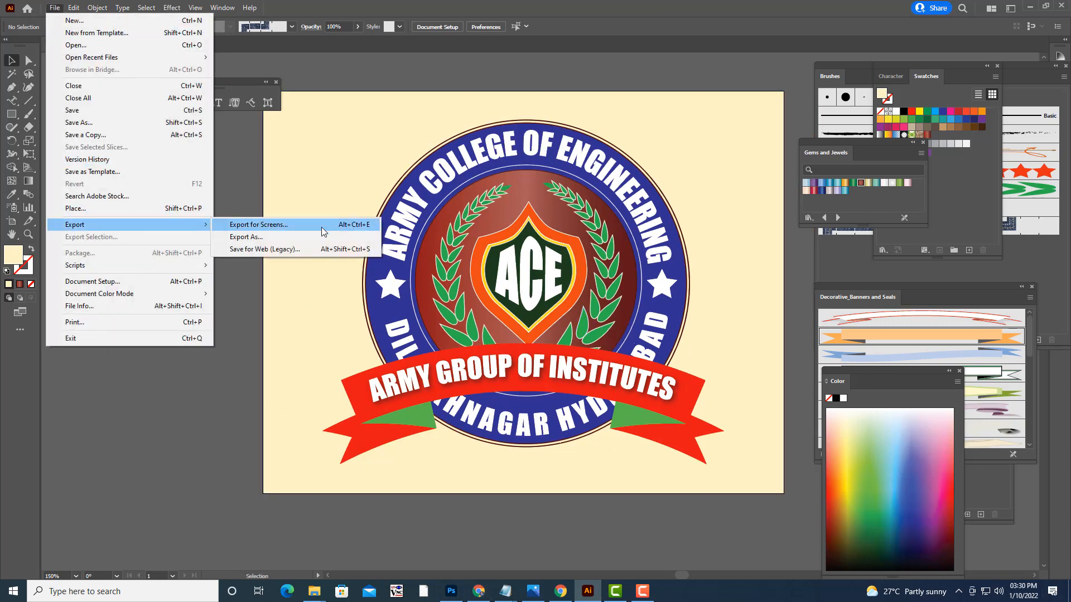
{"action": "left_click", "coordinate": [262, 237]}
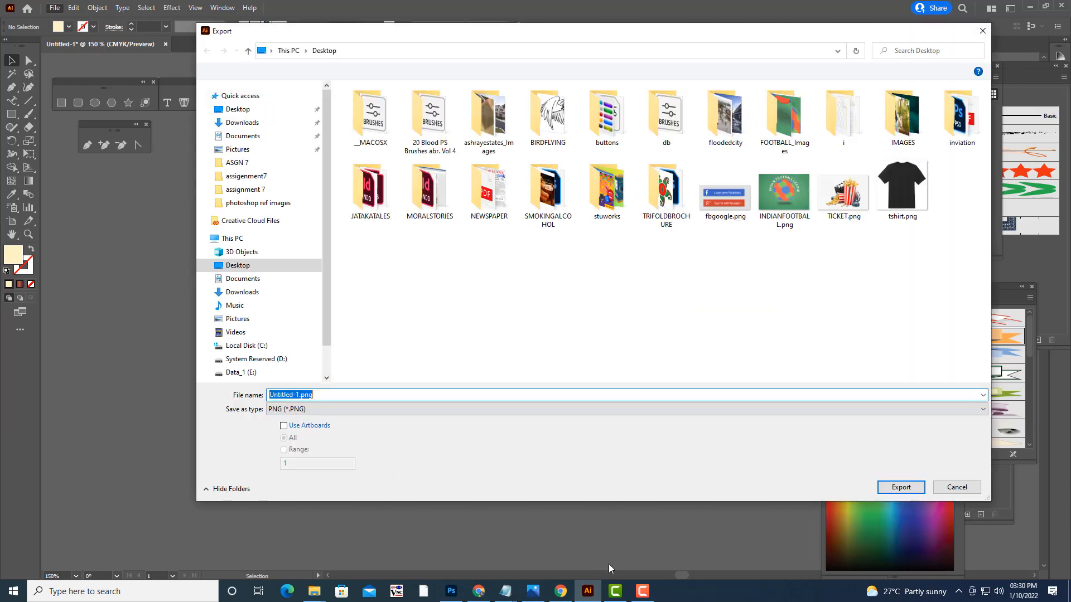
{"action": "left_click", "coordinate": [643, 591]}
{"action": "left_click", "coordinate": [1054, 541]}
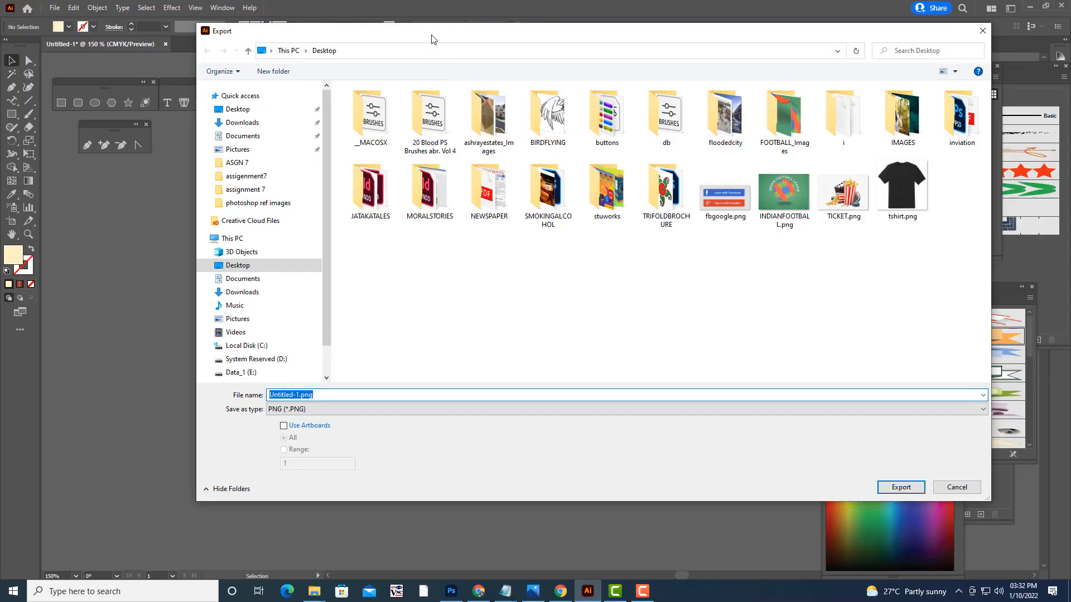
{"action": "left_click_drag", "start_coordinate": [431, 40], "coordinate": [494, 40]}
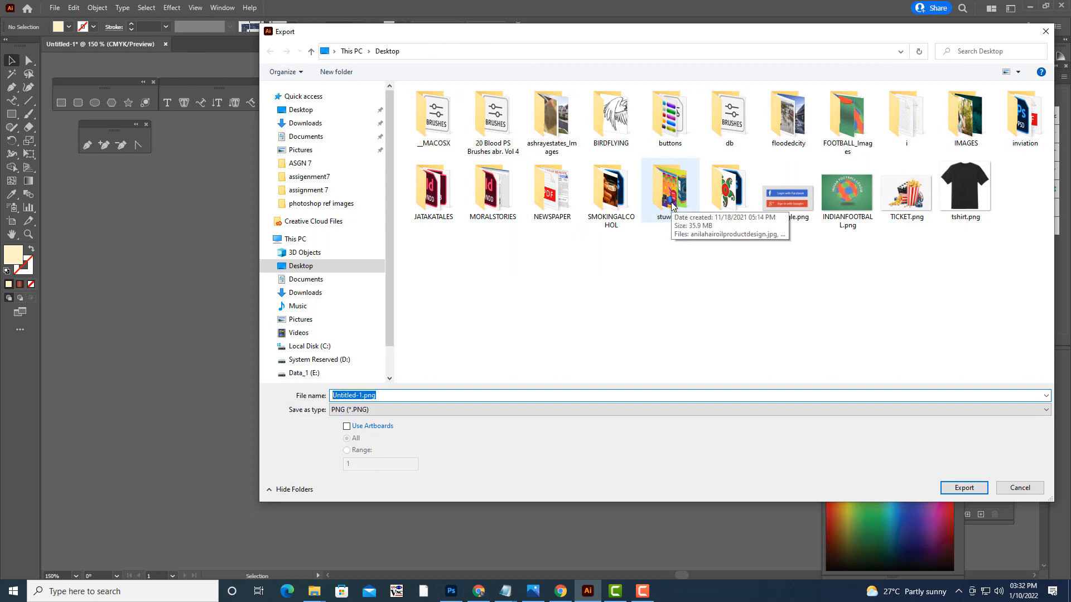
{"action": "type", "text": "A"}
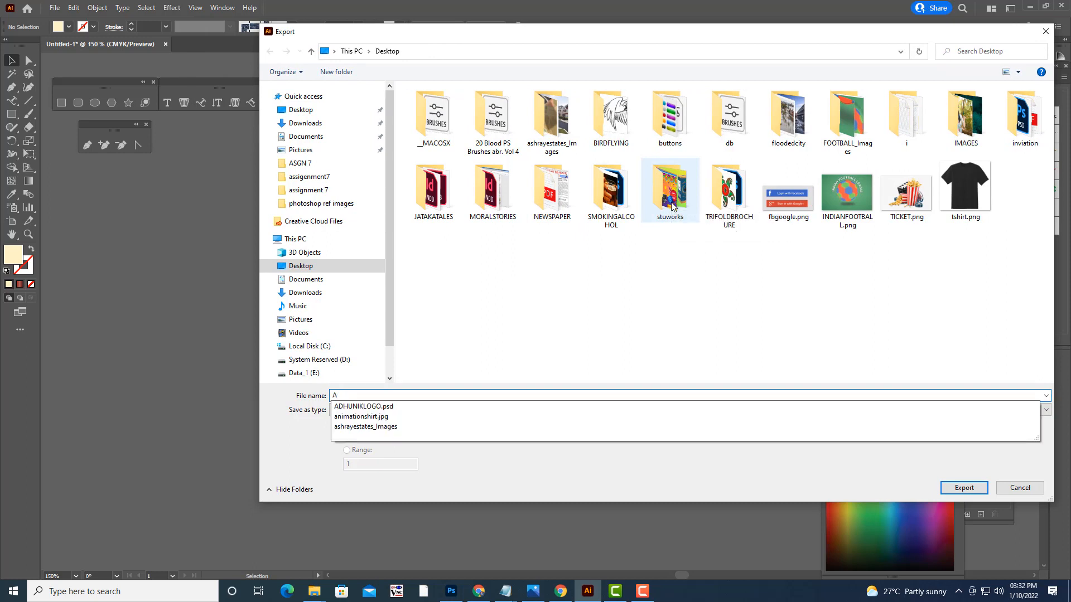
{"action": "type", "text": "CE"}
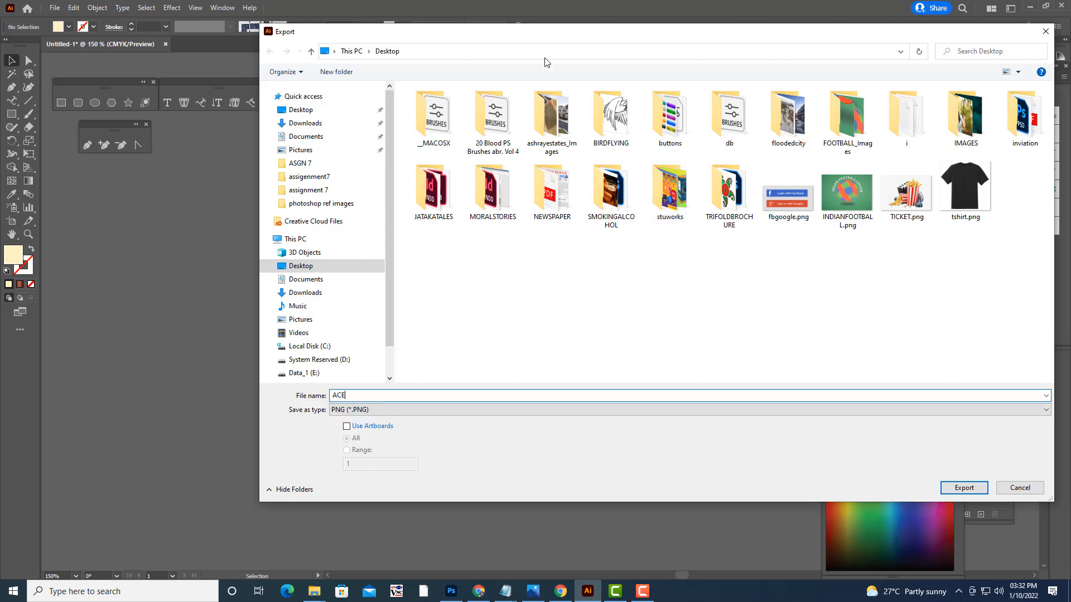
- Set the export format to SVG and export the logo, keeping the preset SVG options
{"action": "left_click", "coordinate": [376, 410]}
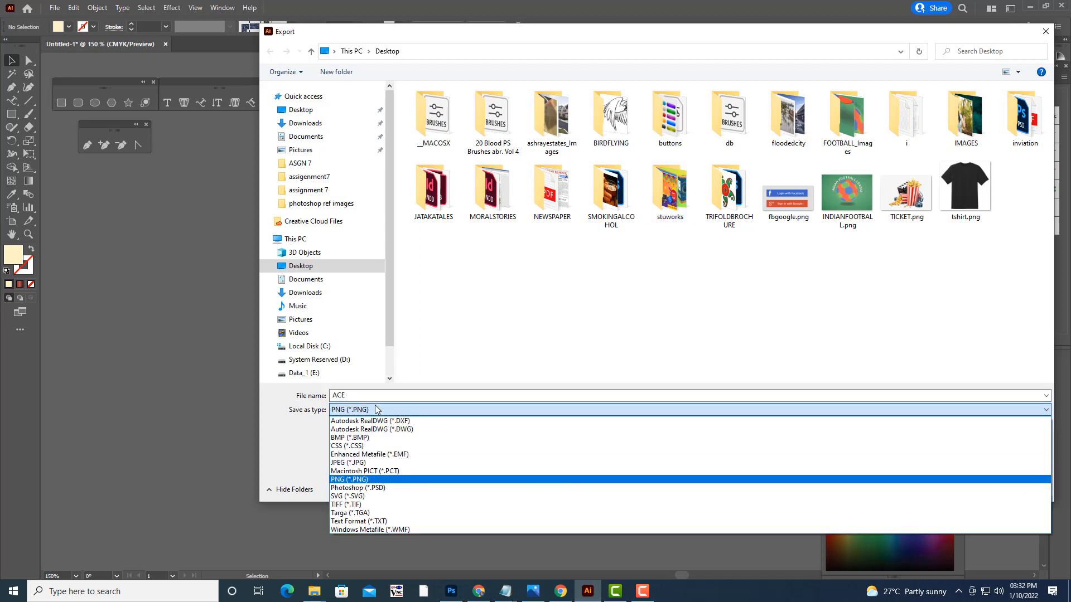
{"action": "left_click", "coordinate": [360, 497]}
{"action": "left_click", "coordinate": [382, 396]}
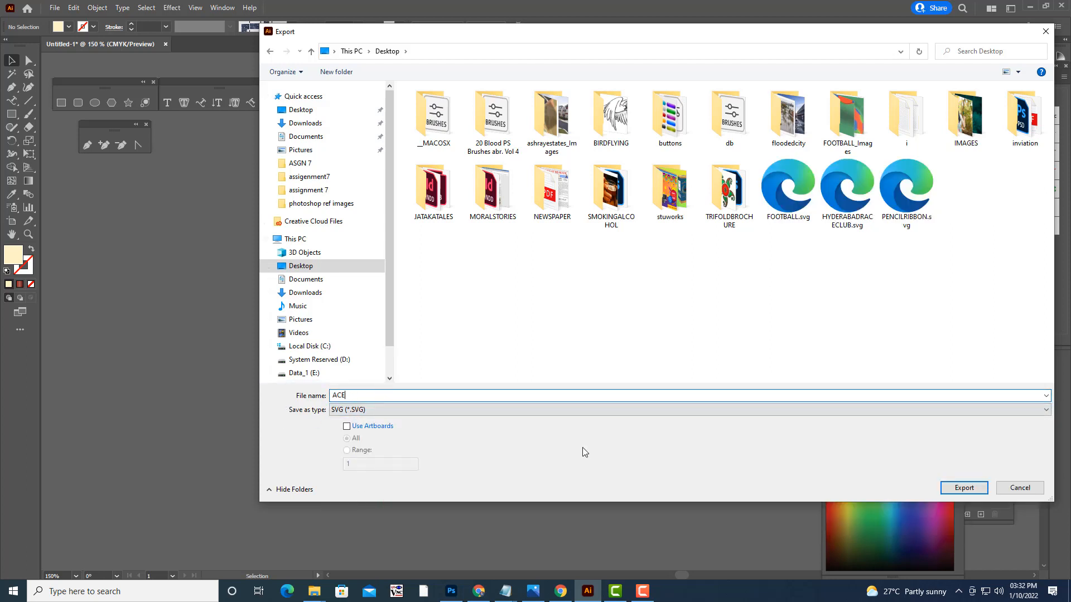
{"action": "left_click", "coordinate": [953, 491]}
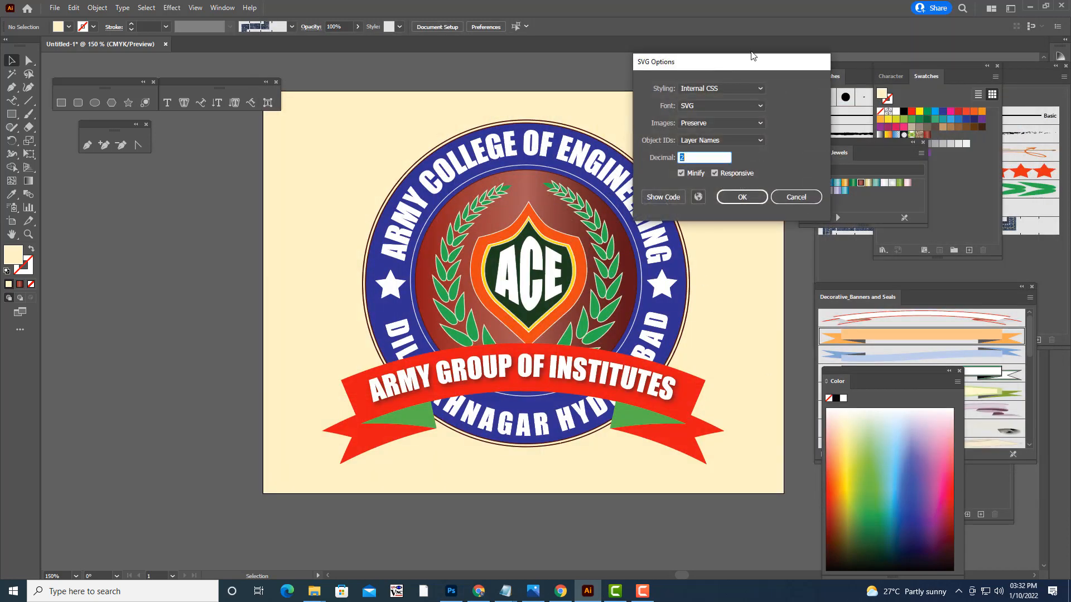
{"action": "left_click_drag", "start_coordinate": [753, 57], "coordinate": [791, 35]}
{"action": "left_click", "coordinate": [780, 176]}
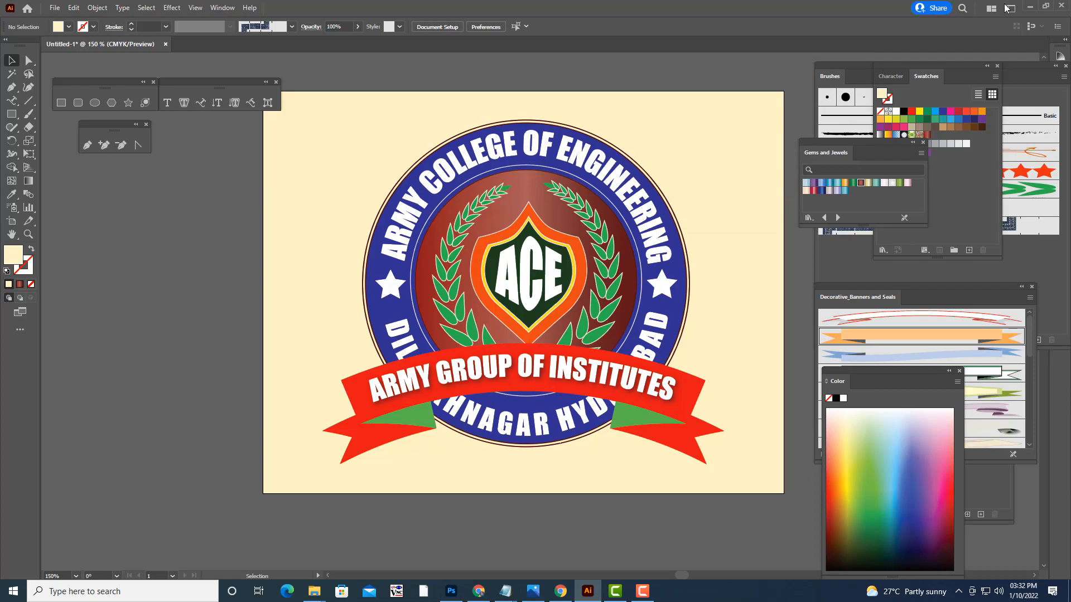
- Switch to the desktop and open the exported ACE.svg in the browser to check the logo
{"action": "left_click", "coordinate": [1030, 8]}
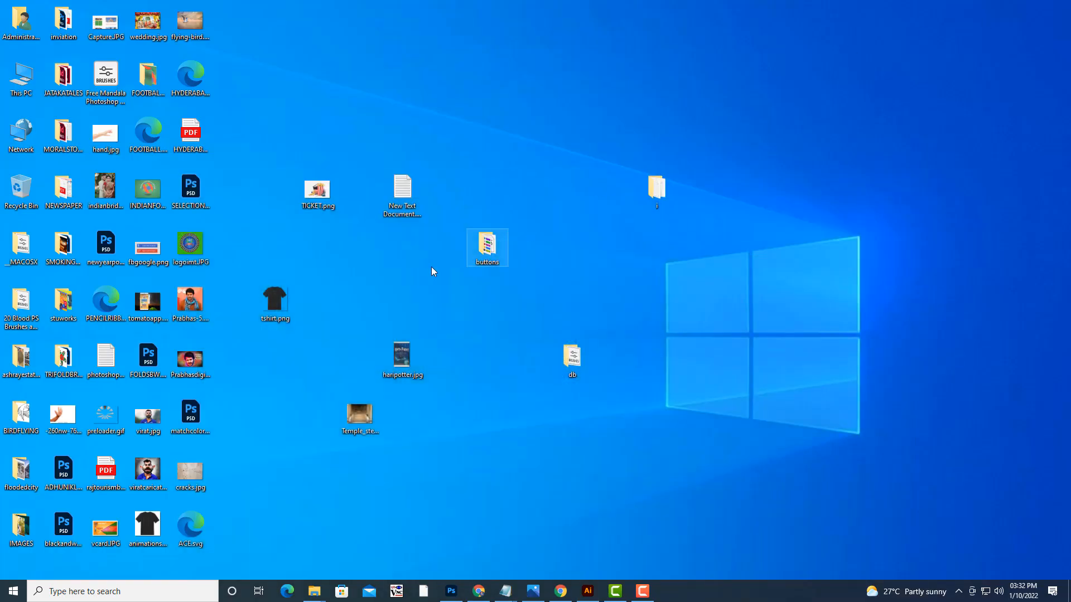
{"action": "double_click", "coordinate": [203, 527]}
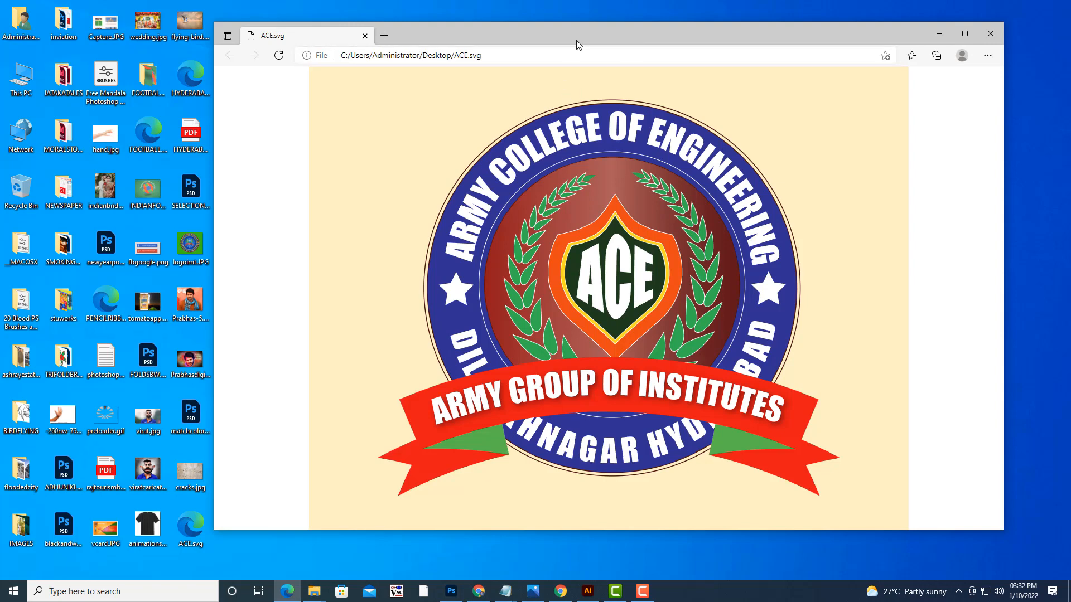
{"action": "mouse_move", "coordinate": [576, 40]}
{"action": "left_mouse_down"}
{"action": "mouse_move", "coordinate": [662, 29]}
{"action": "mouse_move", "coordinate": [590, 14]}
{"action": "mouse_move", "coordinate": [581, 21]}
{"action": "left_mouse_up"}
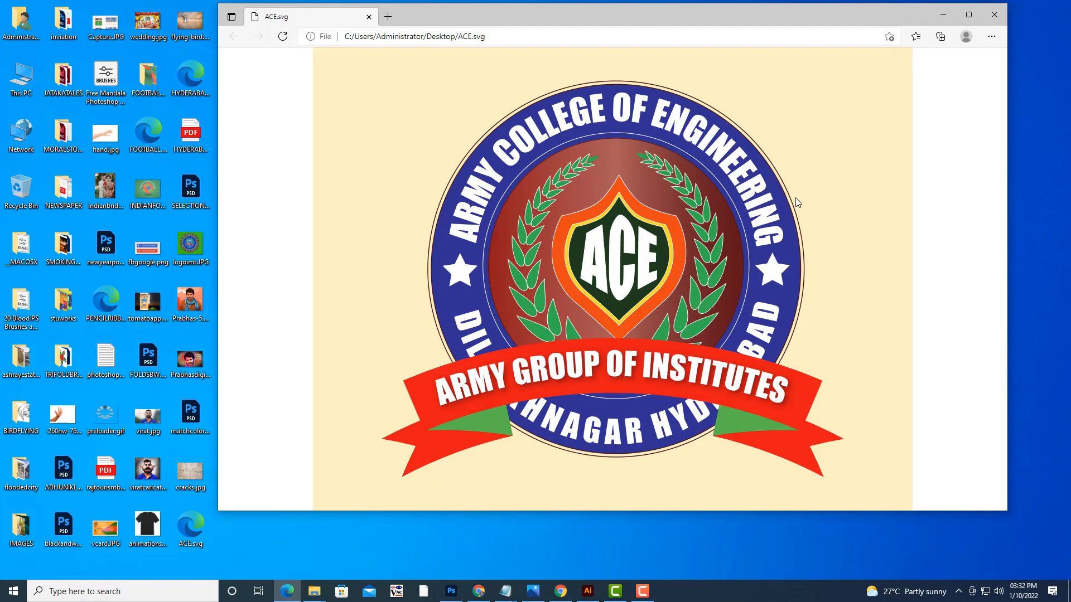
{"action": "left_click", "coordinate": [943, 14]}
{"action": "left_click", "coordinate": [643, 592]}
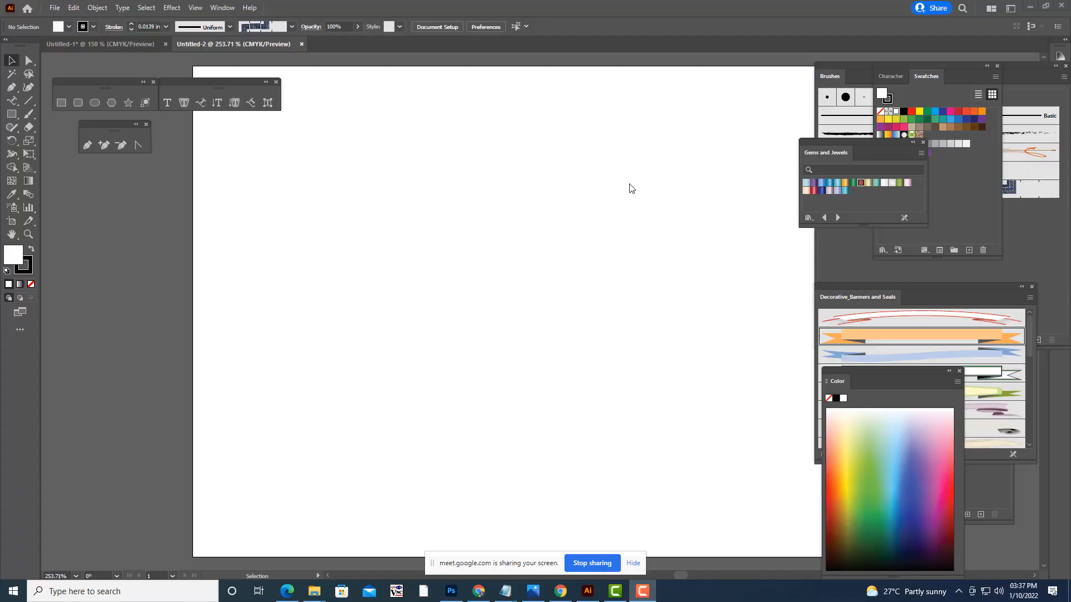
{"action": "left_click", "coordinate": [633, 563]}
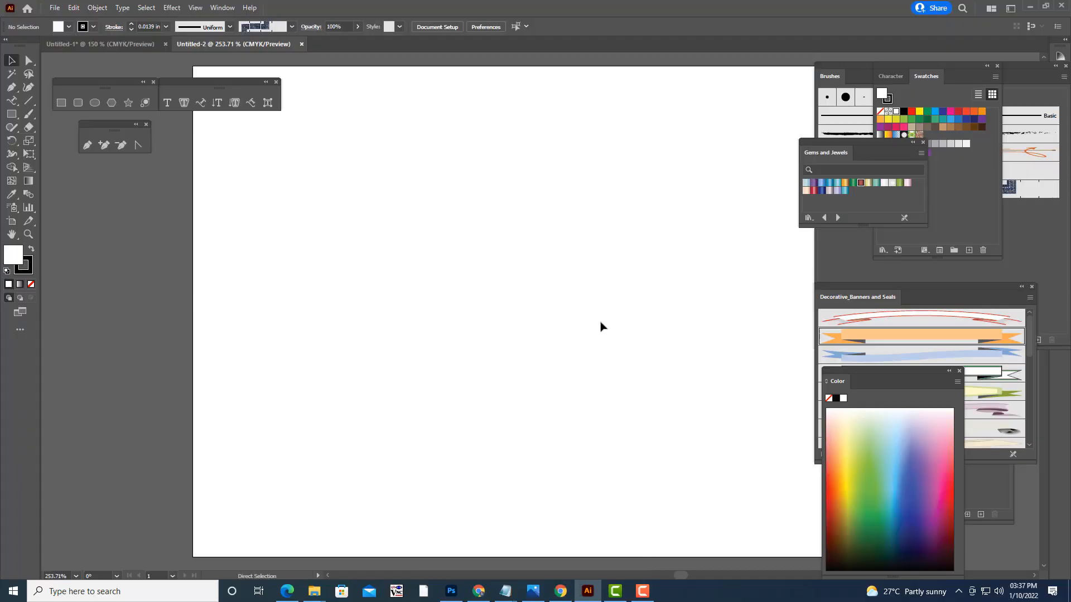
{"action": "scroll", "coordinate": [601, 327], "scroll_direction": "up", "scroll_amount": 1}
{"action": "key", "text": "ctrl+minus"}
{"action": "key", "text": "ctrl+minus"}
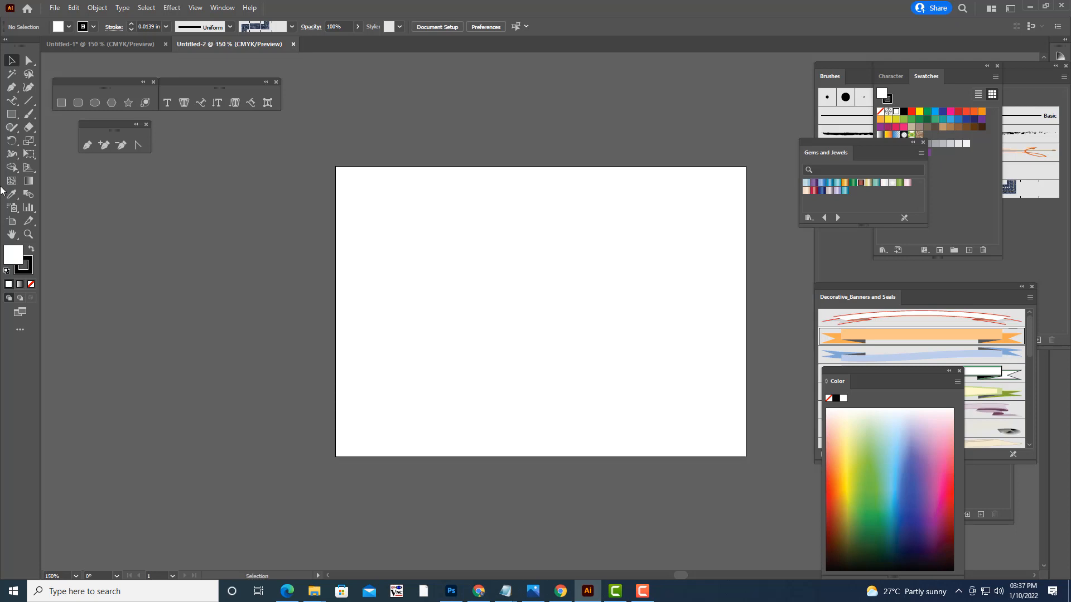
- Draw an unfilled vertical line about 825 pt long across the artboard, extending past its upper and lower edges
{"action": "left_click", "coordinate": [29, 100]}
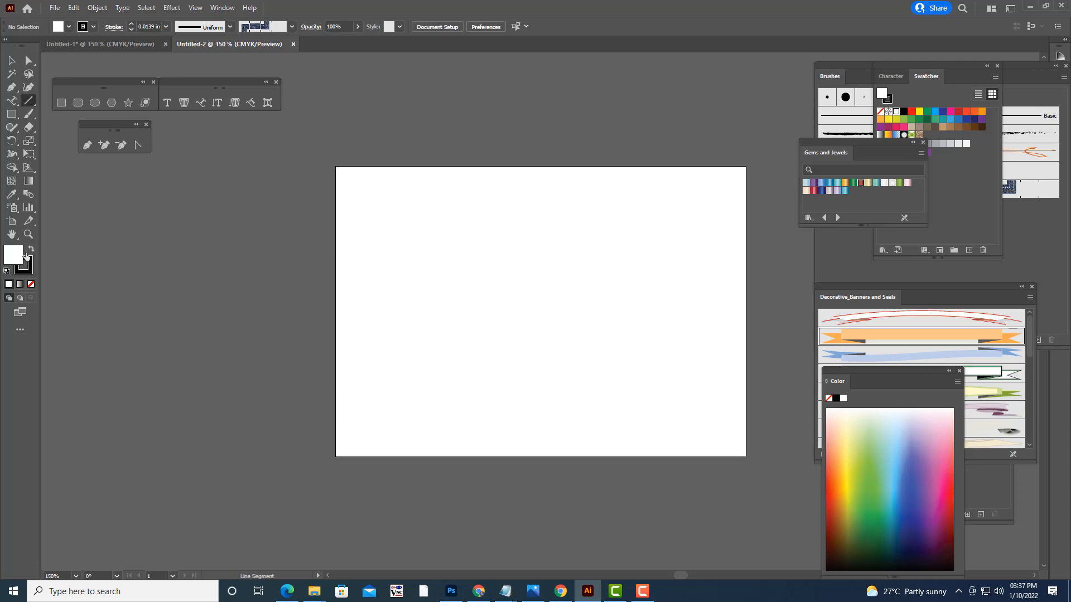
{"action": "left_click", "coordinate": [32, 282]}
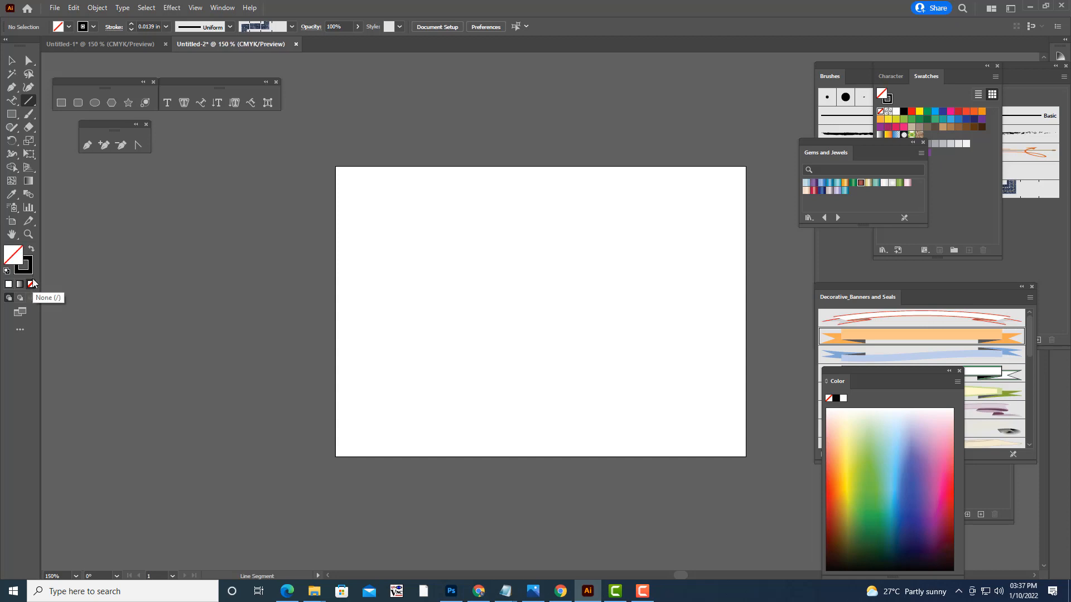
{"action": "left_click_drag", "start_coordinate": [484, 98], "coordinate": [489, 500]}
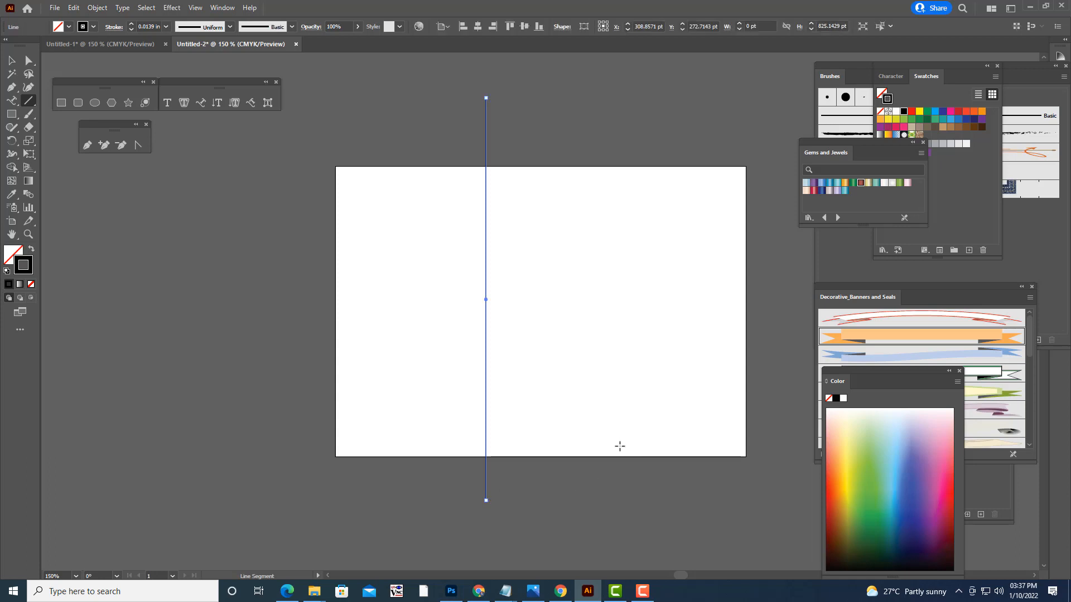
- Centre the vertical line horizontally on the artboard and deselect it
{"action": "left_click", "coordinate": [12, 60]}
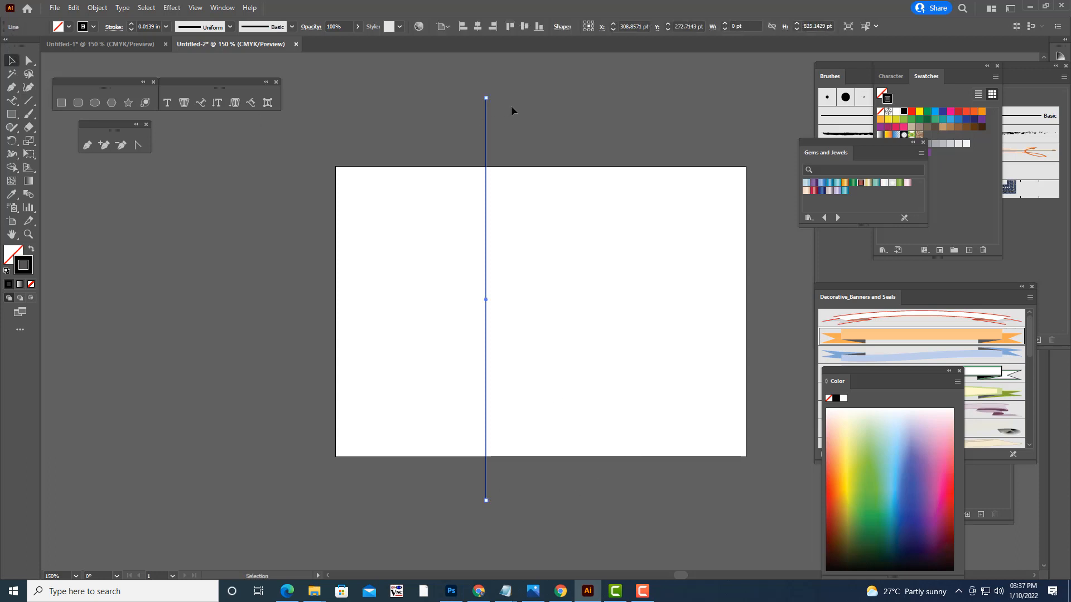
{"action": "left_click", "coordinate": [510, 106]}
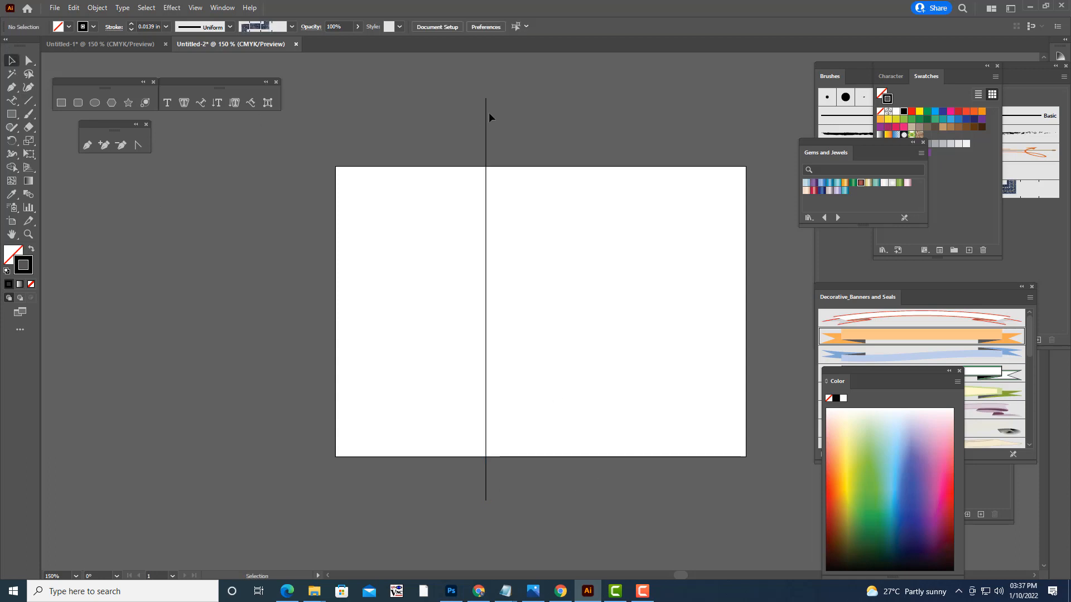
{"action": "left_click", "coordinate": [490, 171]}
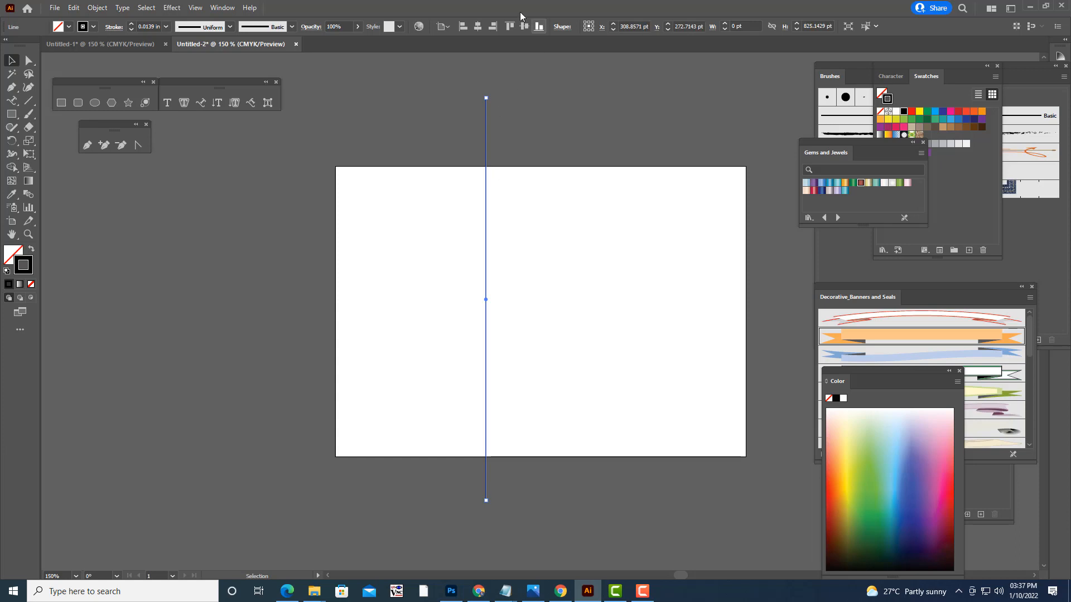
{"action": "left_click", "coordinate": [478, 26]}
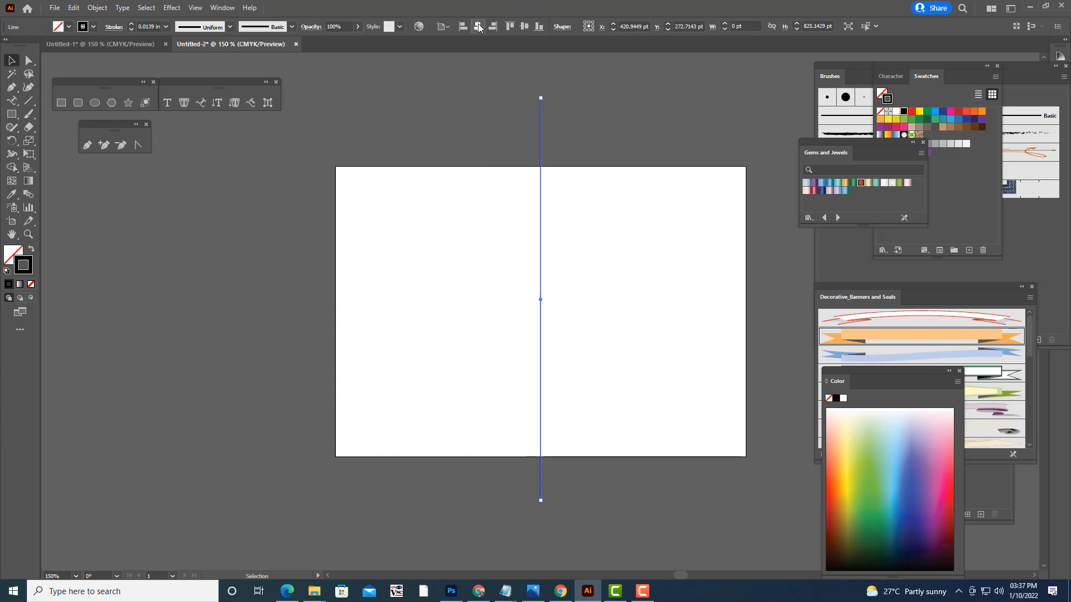
{"action": "left_click", "coordinate": [687, 116]}
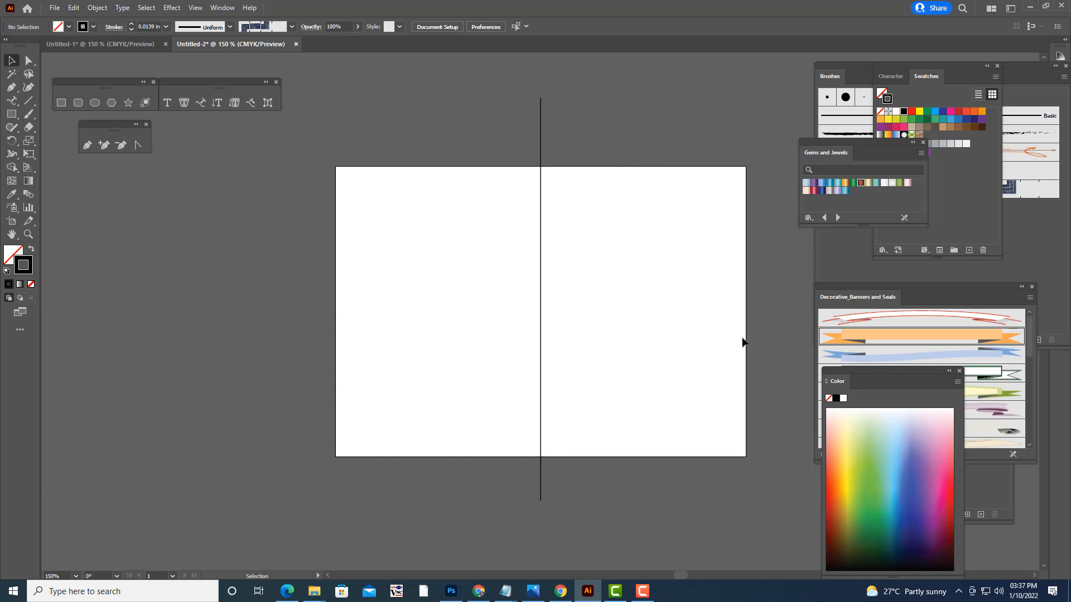
- Draw an ellipse about 144 by 152 pt outside the artboard's left edge, filled red (F90B0B) with no stroke
{"action": "left_click", "coordinate": [94, 103]}
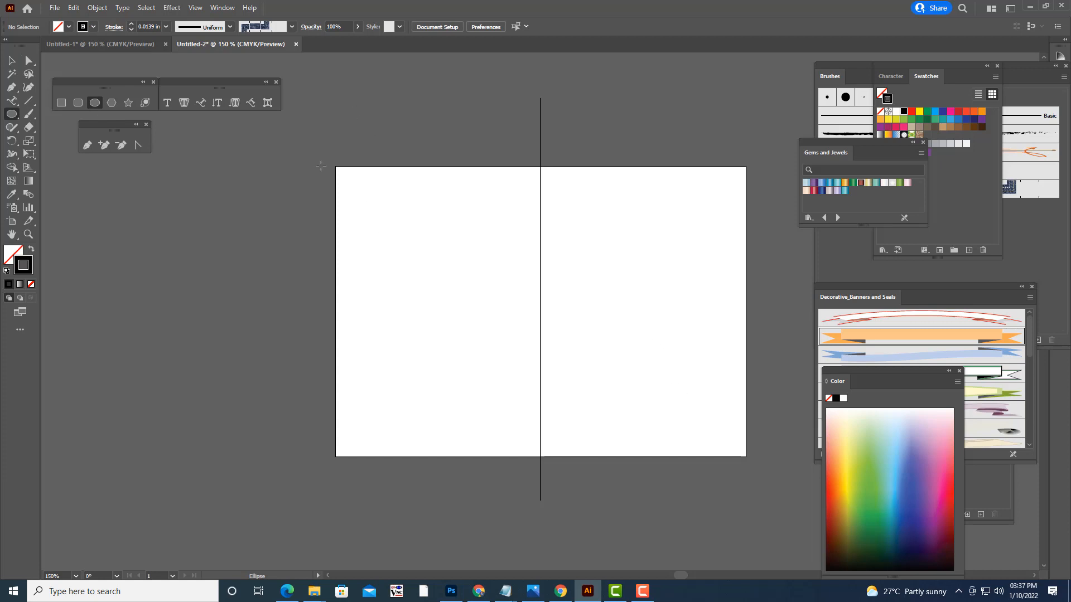
{"action": "left_click_drag", "start_coordinate": [163, 233], "coordinate": [231, 306]}
{"action": "double_click", "coordinate": [11, 257]}
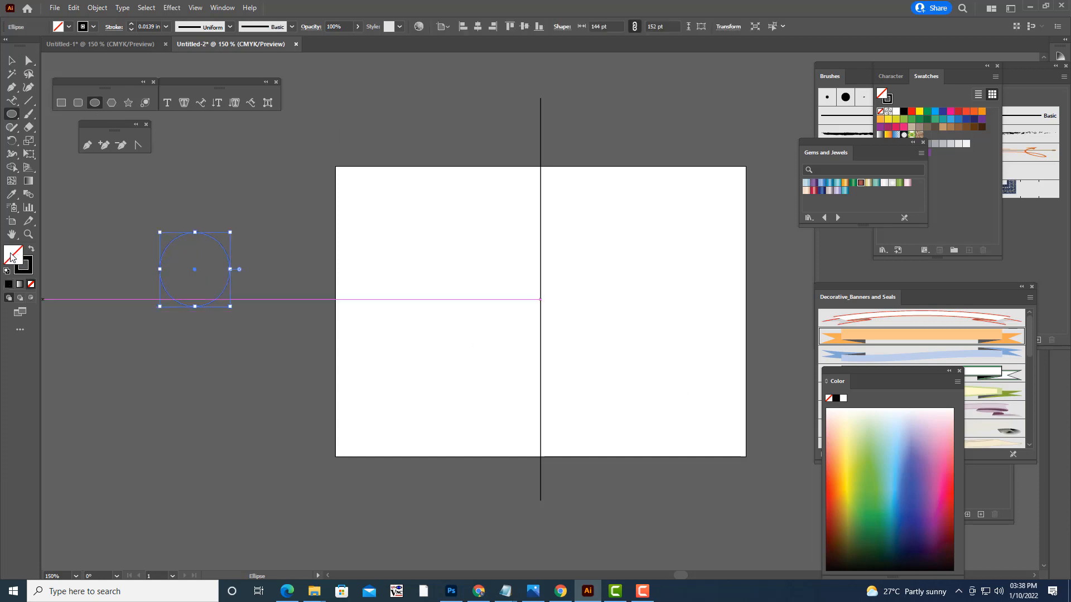
{"action": "left_click", "coordinate": [735, 132]}
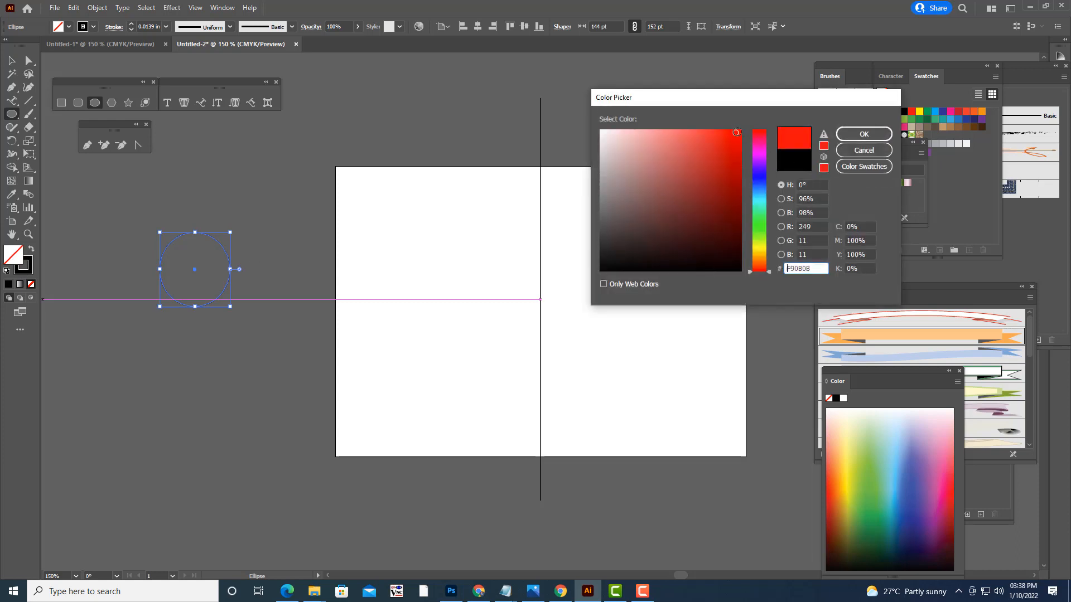
{"action": "left_click", "coordinate": [864, 134]}
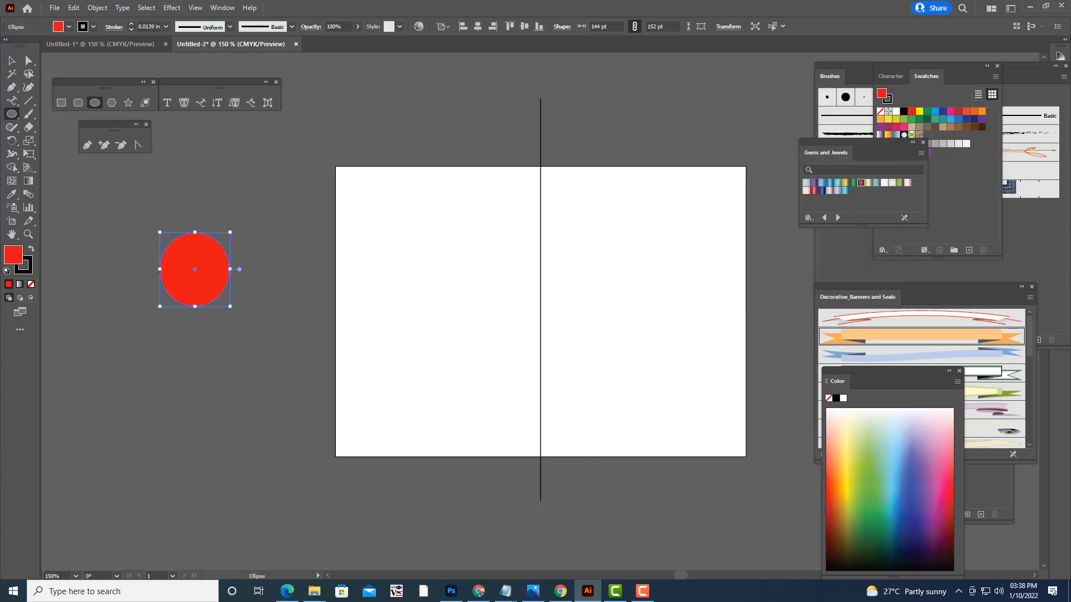
{"action": "left_click", "coordinate": [32, 273]}
{"action": "left_click", "coordinate": [31, 284]}
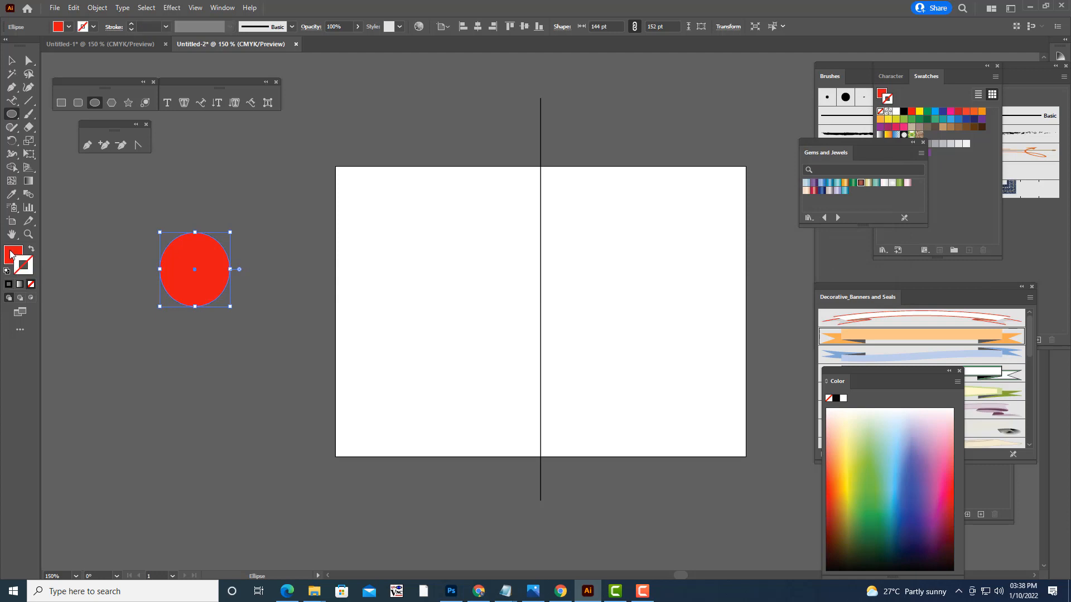
- Stretch the ellipse into a long teardrop by moving its right anchor close to the vertical line and its left anchor outward
{"action": "left_click", "coordinate": [25, 60]}
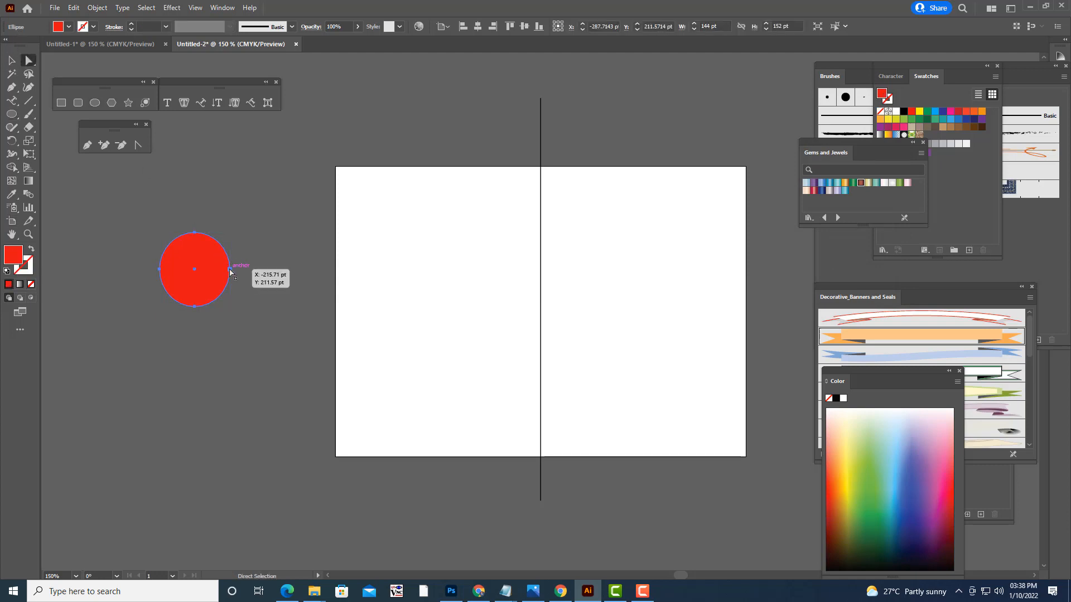
{"action": "left_click_drag", "start_coordinate": [230, 270], "coordinate": [517, 276]}
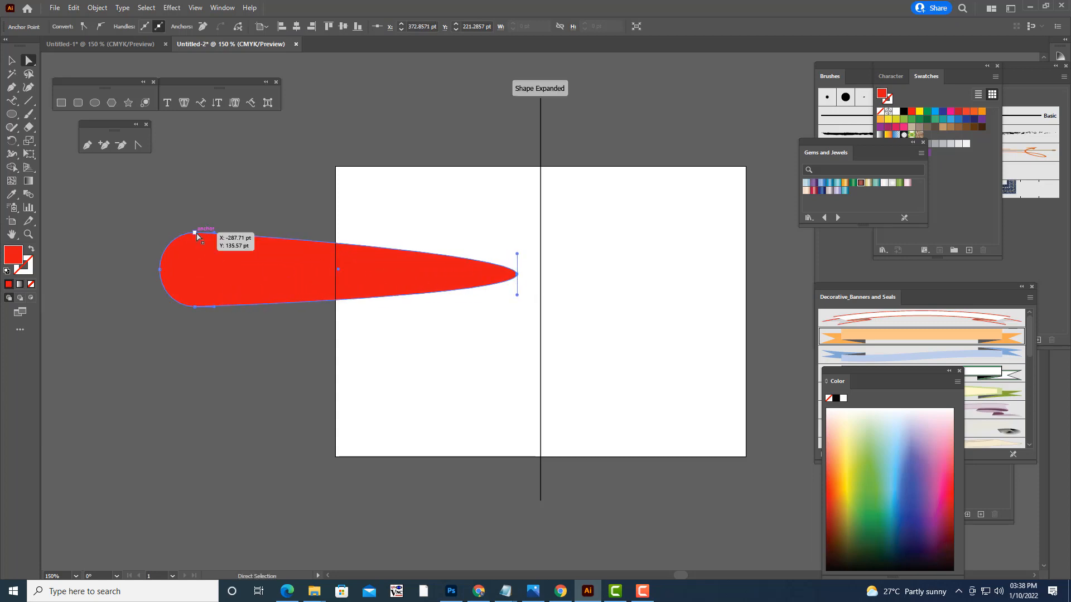
{"action": "left_click_drag", "start_coordinate": [158, 270], "coordinate": [120, 271]}
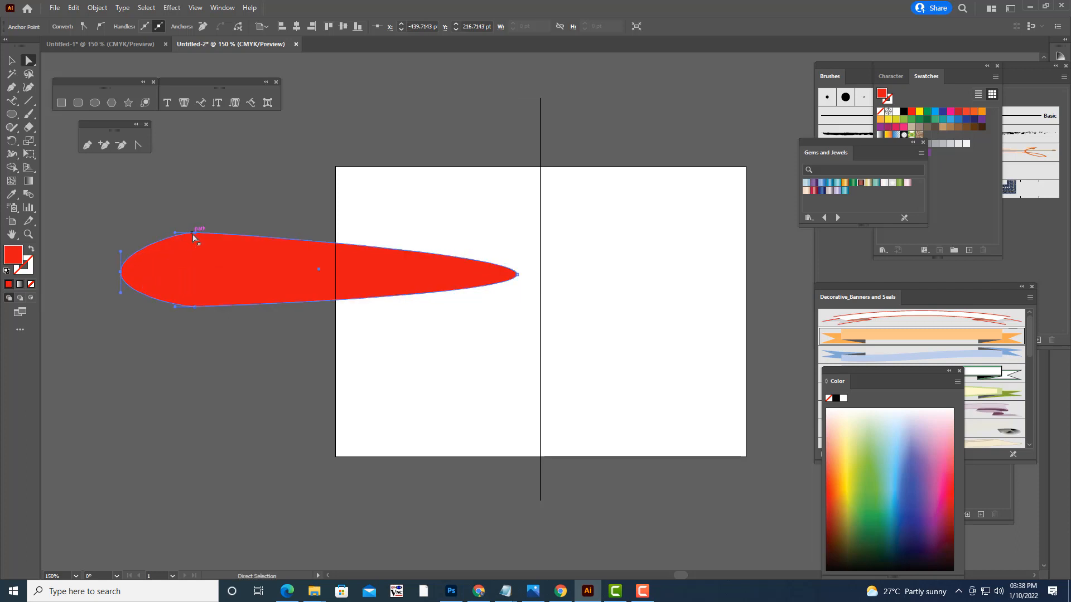
- Lengthen the curve handles on the teardrop's upper and lower anchors and move both anchors inward to slim the shape
{"action": "left_click", "coordinate": [193, 234]}
{"action": "left_click_drag", "start_coordinate": [174, 234], "coordinate": [246, 223]}
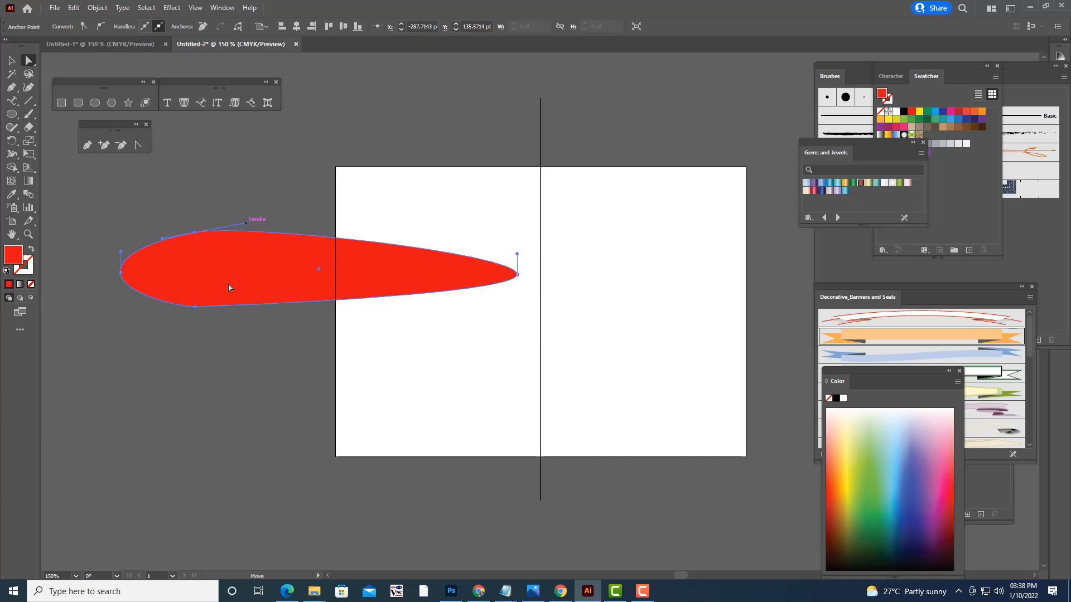
{"action": "left_click", "coordinate": [195, 307]}
{"action": "left_click_drag", "start_coordinate": [176, 307], "coordinate": [234, 306]}
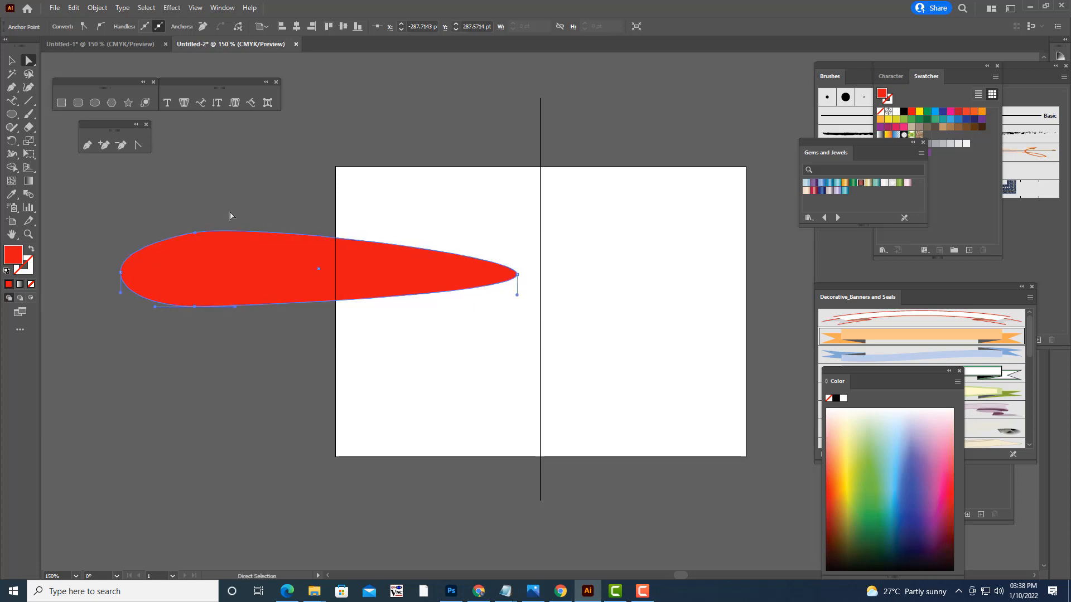
{"action": "left_click", "coordinate": [195, 232]}
{"action": "left_click_drag", "start_coordinate": [248, 224], "coordinate": [195, 239]}
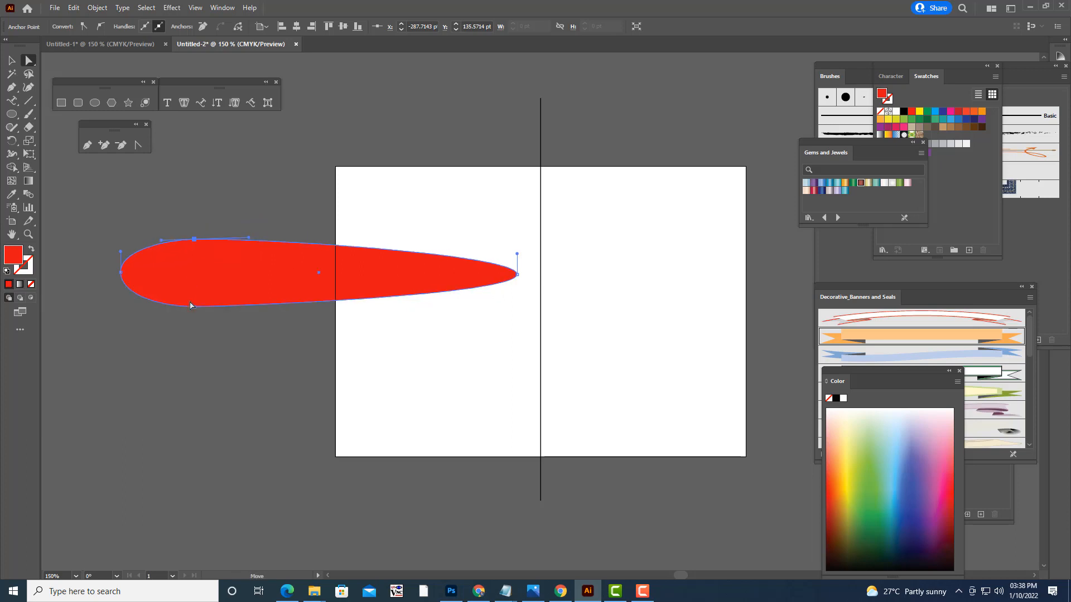
{"action": "left_click_drag", "start_coordinate": [190, 306], "coordinate": [196, 299]}
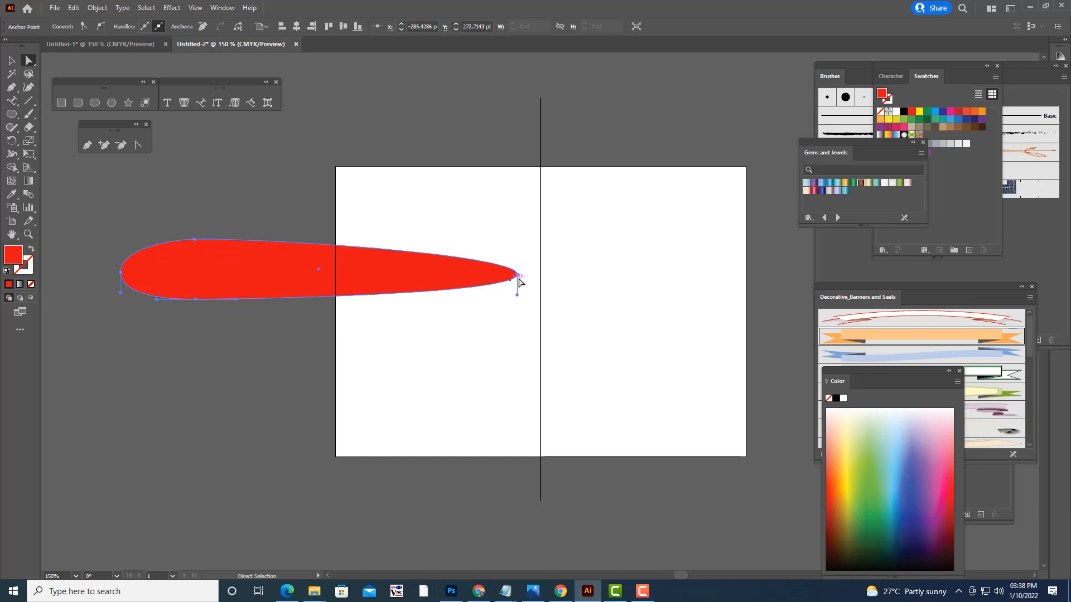
- Sharpen the teardrop's right tip and extend its rounded left end outward, making the shape about 840 by 124 pt
{"action": "left_click_drag", "start_coordinate": [517, 276], "coordinate": [517, 257]}
{"action": "left_click_drag", "start_coordinate": [517, 296], "coordinate": [517, 289]}
{"action": "left_click_drag", "start_coordinate": [116, 272], "coordinate": [107, 270]}
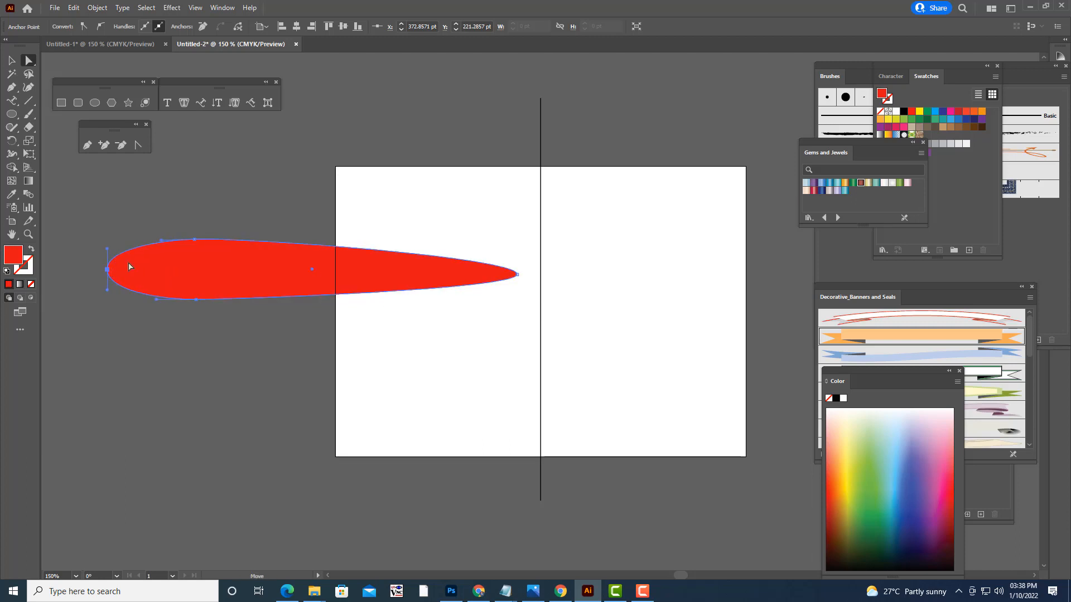
{"action": "left_click", "coordinate": [300, 180]}
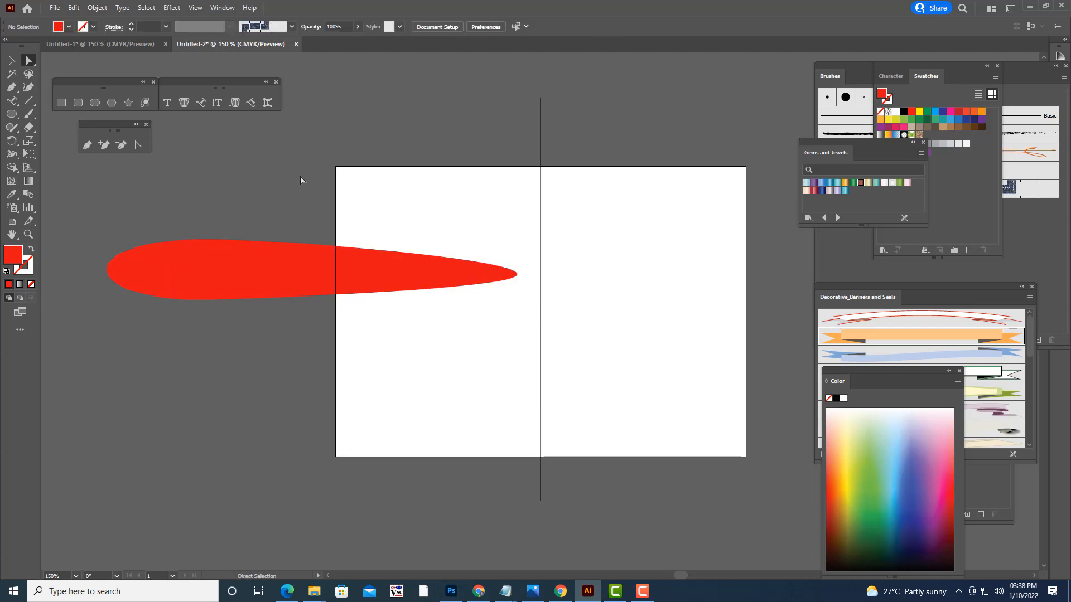
- Create a new brush of the Art Brush type from the red teardrop shape
{"action": "left_click", "coordinate": [293, 285]}
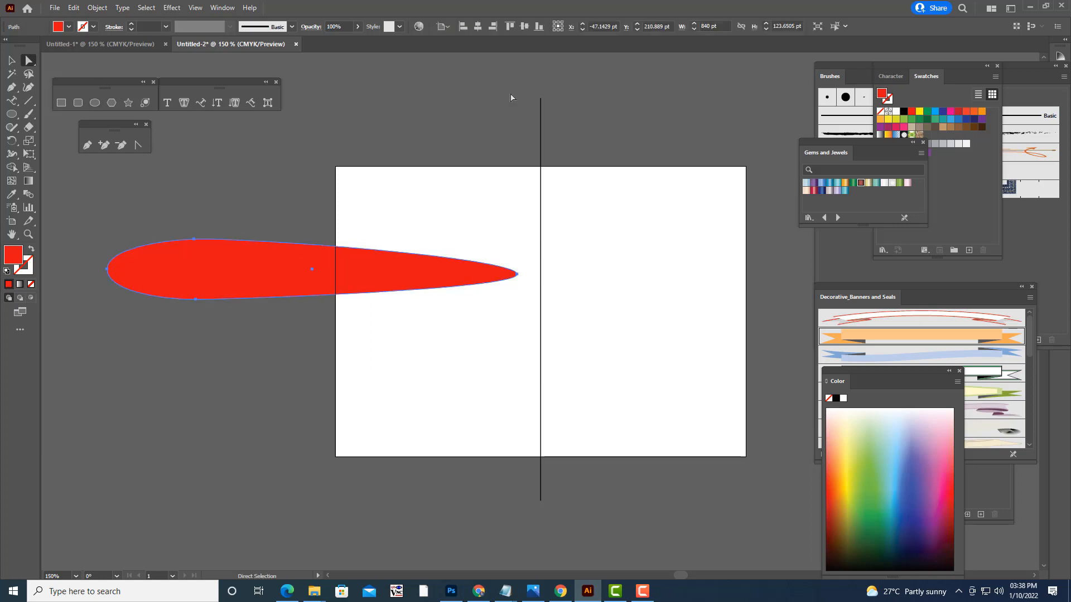
{"action": "left_click_drag", "start_coordinate": [850, 70], "coordinate": [818, 79]}
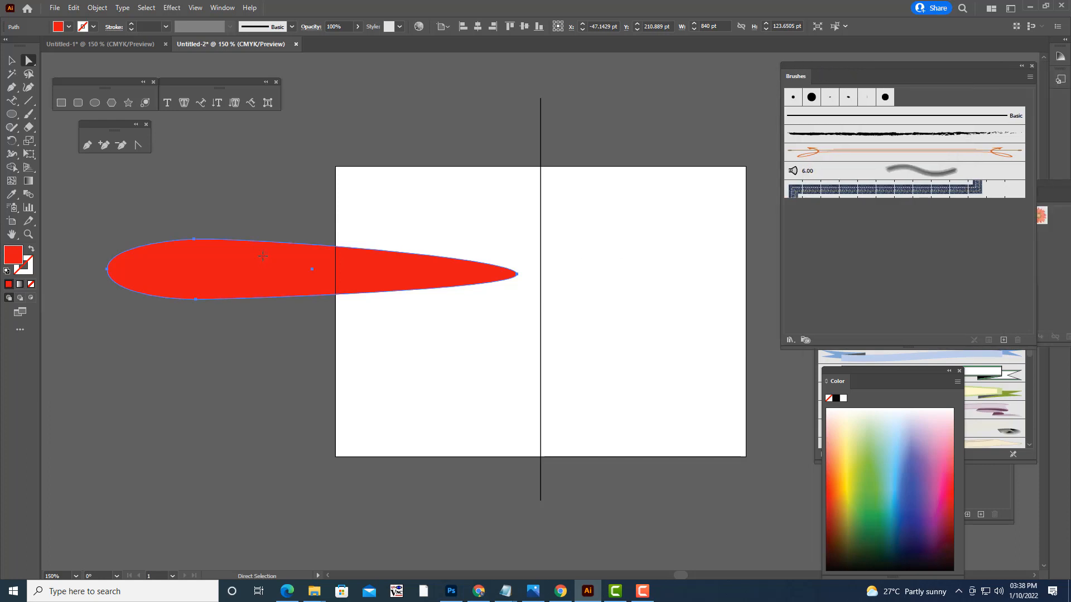
{"action": "left_click", "coordinate": [11, 60]}
{"action": "left_click", "coordinate": [380, 136]}
{"action": "left_click", "coordinate": [270, 256]}
{"action": "left_click_drag", "start_coordinate": [270, 256], "coordinate": [907, 244]}
{"action": "left_click", "coordinate": [469, 224]}
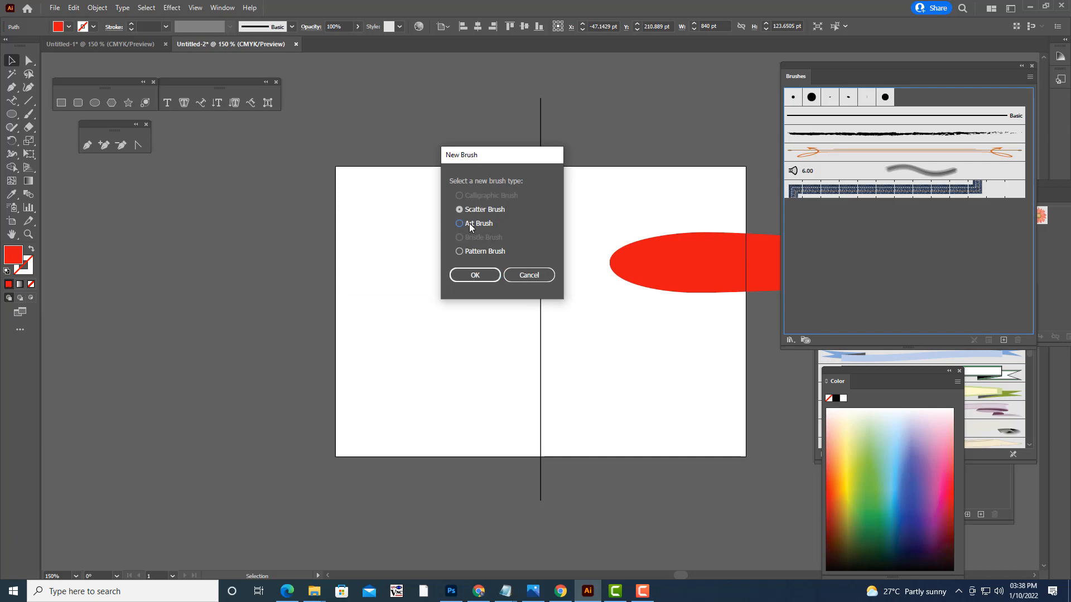
{"action": "left_click", "coordinate": [468, 271]}
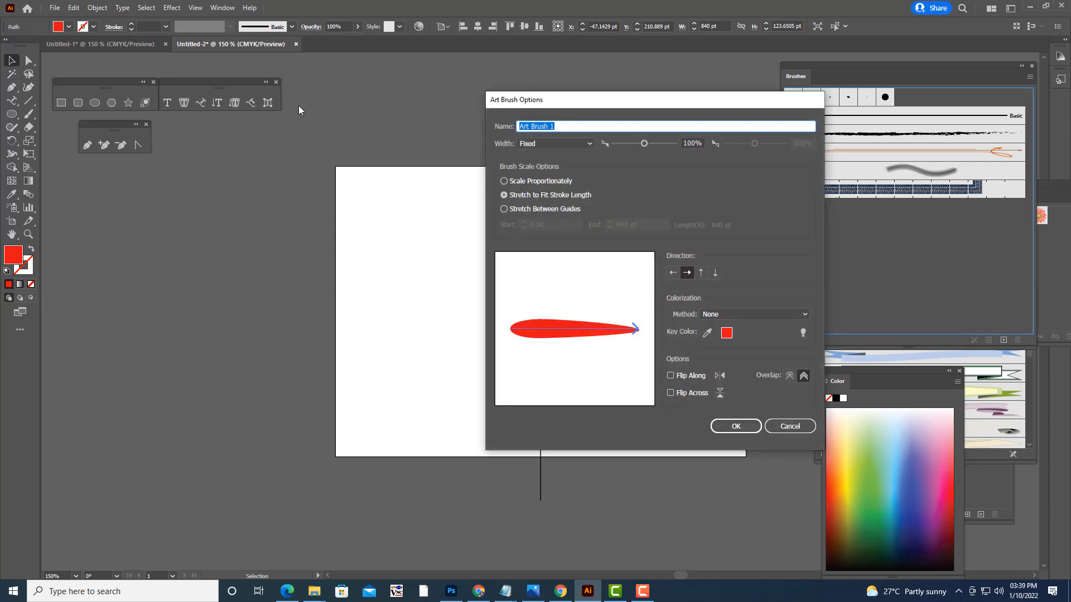
- Name the art brush FANCYBRUSH and save it with the default stretch-to-fit stroke options
{"action": "type", "text": "BRUSH"}
{"action": "left_click_drag", "start_coordinate": [708, 102], "coordinate": [727, 54]}
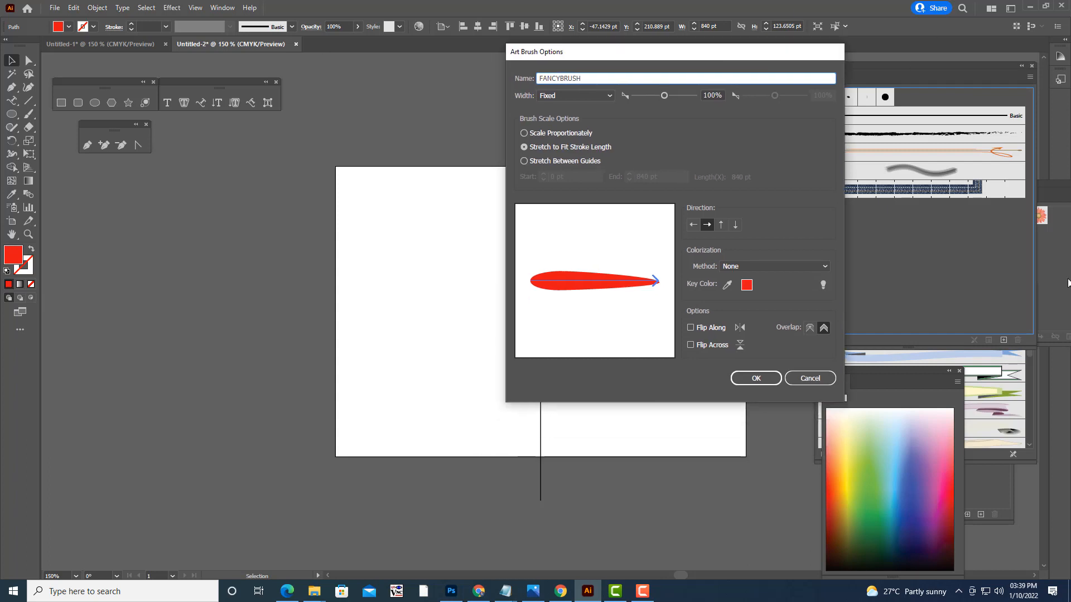
{"action": "left_click", "coordinate": [754, 377]}
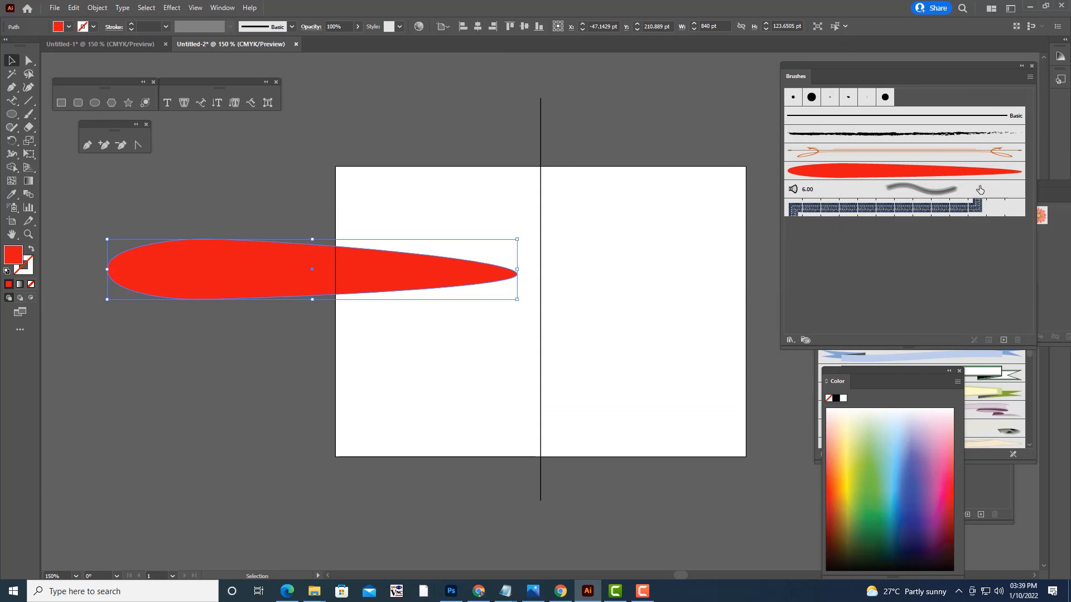
- Try two freehand Paintbrush strokes with the new red art brush on the artboard's right half, undoing each one
{"action": "left_click", "coordinate": [379, 131]}
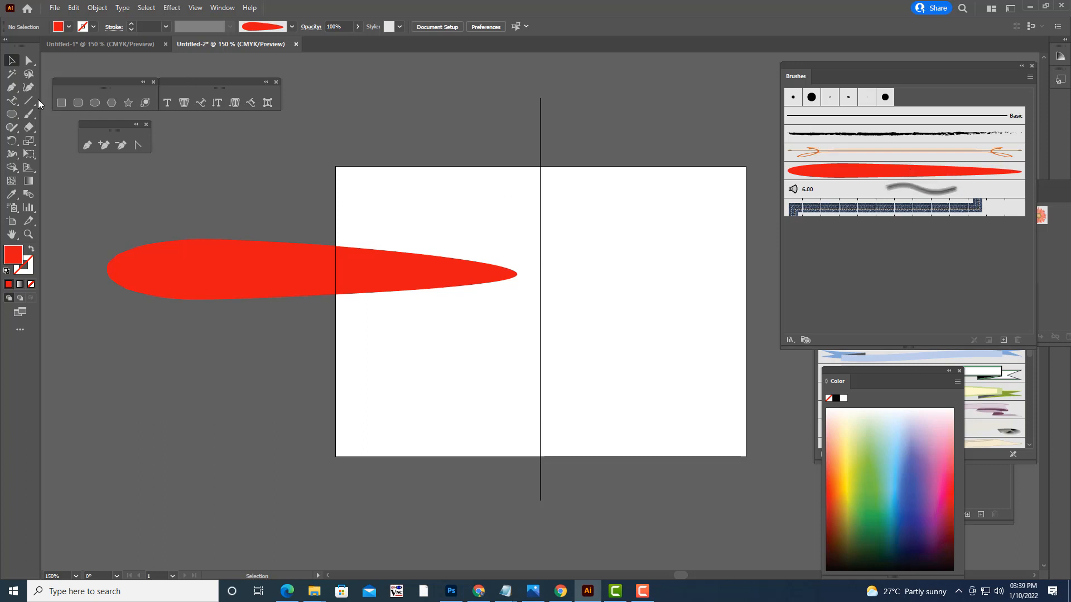
{"action": "left_click", "coordinate": [29, 114]}
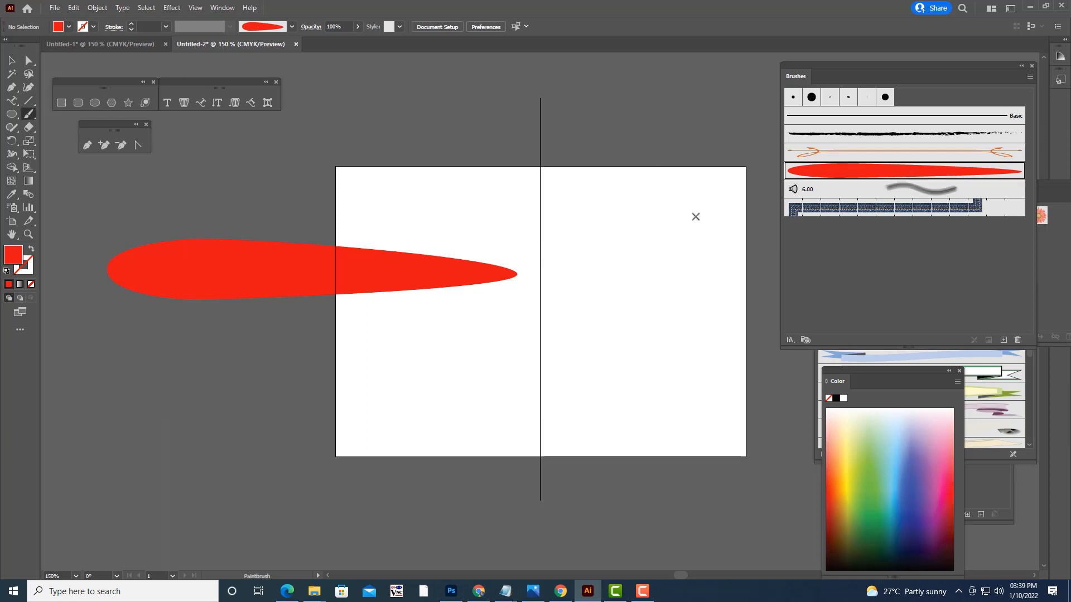
{"action": "mouse_move", "coordinate": [580, 275]}
{"action": "left_mouse_down"}
{"action": "mouse_move", "coordinate": [689, 189]}
{"action": "mouse_move", "coordinate": [696, 195]}
{"action": "left_mouse_up"}
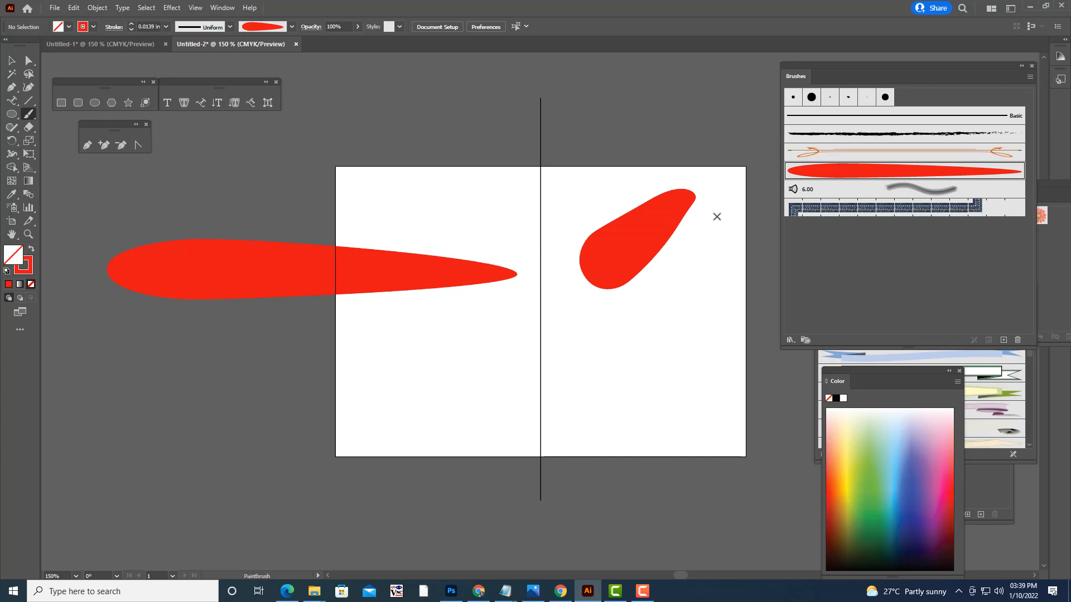
{"action": "key", "text": "ctrl+z"}
{"action": "mouse_move", "coordinate": [599, 192]}
{"action": "left_mouse_down"}
{"action": "mouse_move", "coordinate": [660, 342]}
{"action": "mouse_move", "coordinate": [658, 395]}
{"action": "left_mouse_up"}
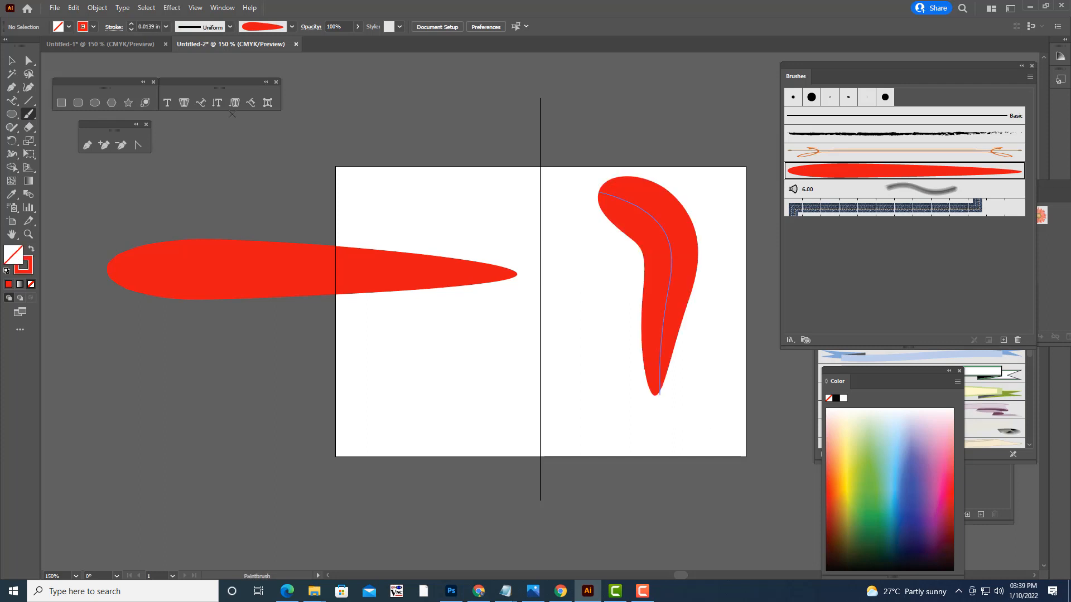
{"action": "key", "text": "ctrl+z"}
- Set the stroke weight to 0.0078 in and paint a hooked, downward-curving brush stroke on the artboard's right half
{"action": "left_click", "coordinate": [166, 28]}
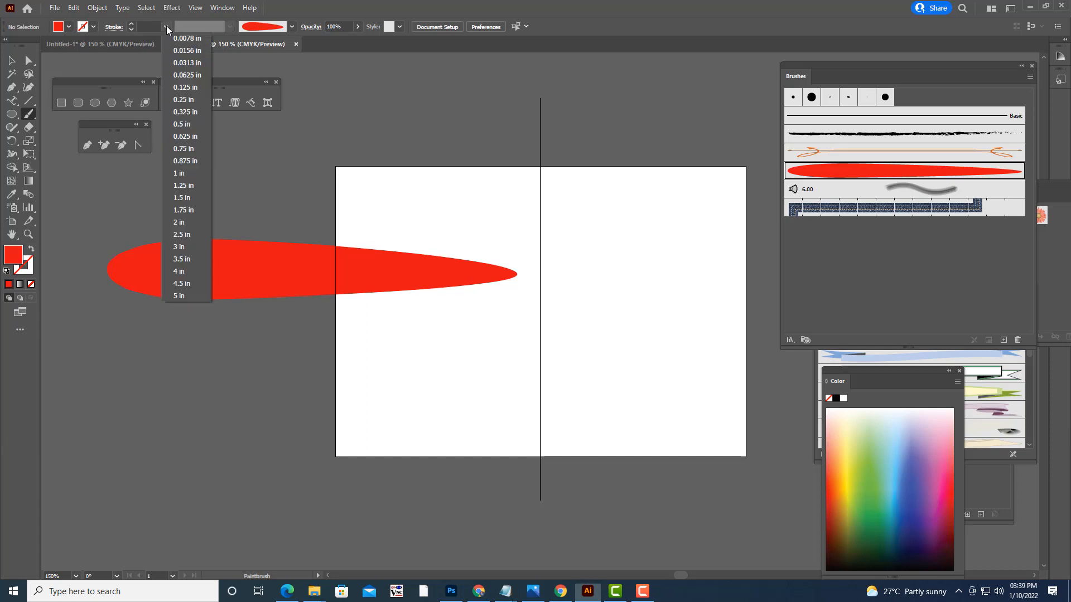
{"action": "left_click", "coordinate": [185, 38]}
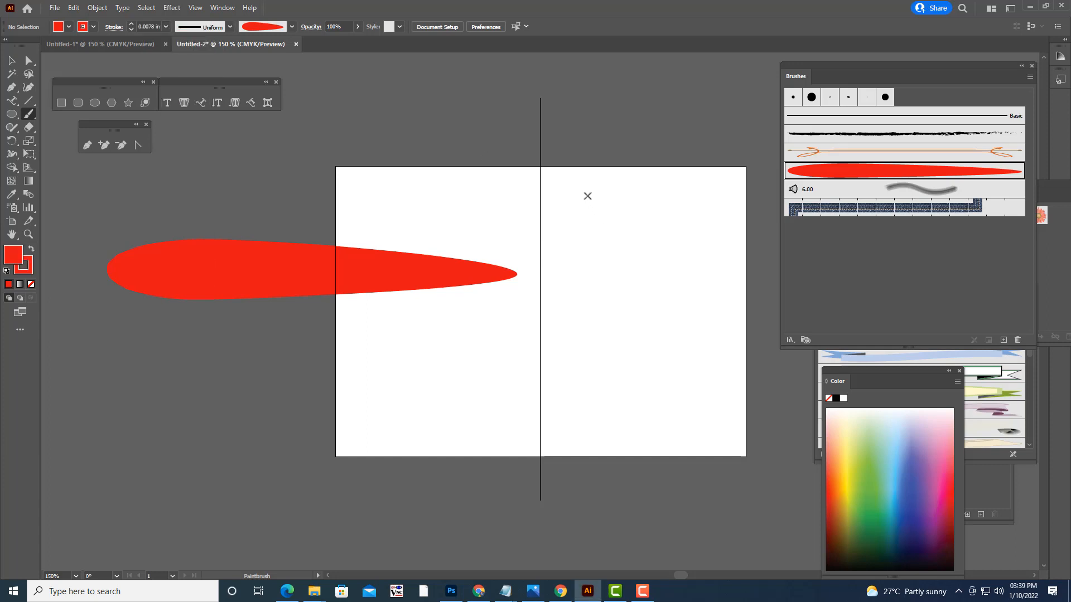
{"action": "mouse_move", "coordinate": [588, 196]}
{"action": "left_mouse_down"}
{"action": "mouse_move", "coordinate": [637, 207]}
{"action": "mouse_move", "coordinate": [651, 351]}
{"action": "left_mouse_up"}
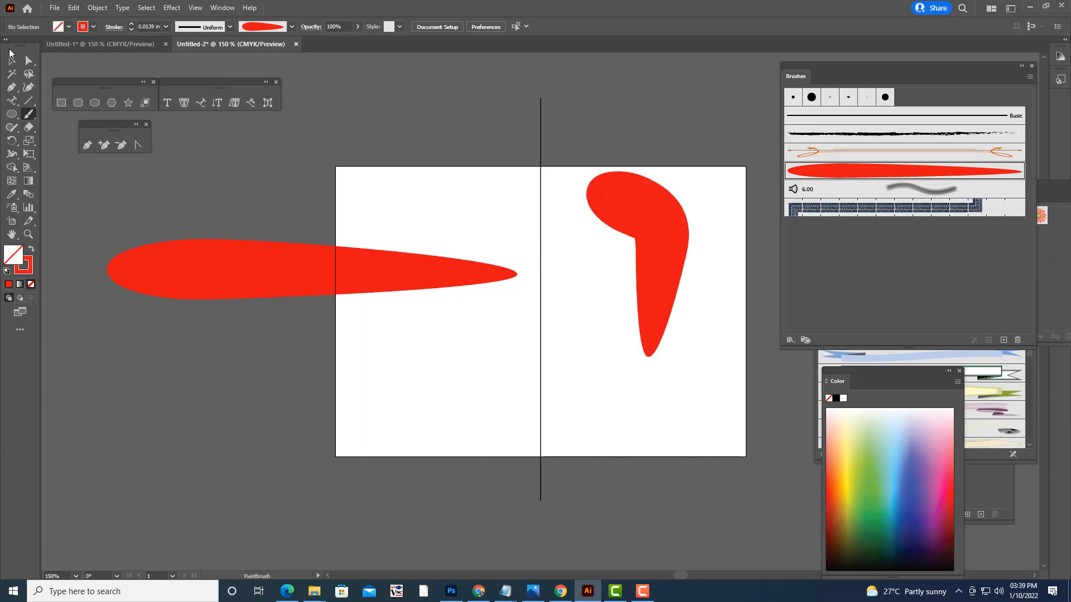
- Set the stroke weight of the hooked red brush stroke to 0.0078 in
{"action": "left_click", "coordinate": [12, 60]}
{"action": "left_click", "coordinate": [652, 216]}
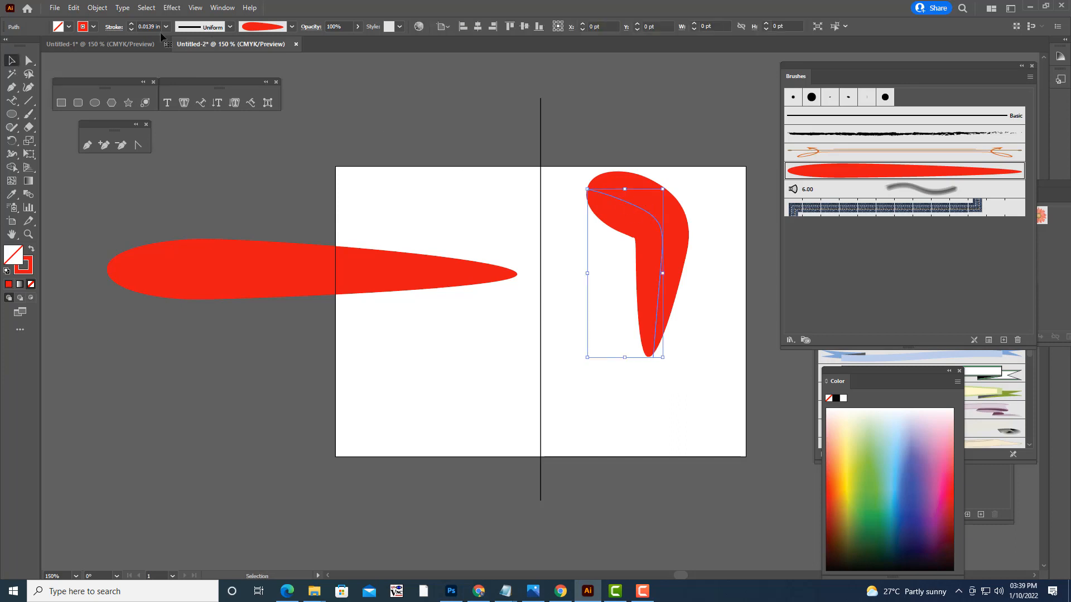
{"action": "left_click", "coordinate": [167, 26]}
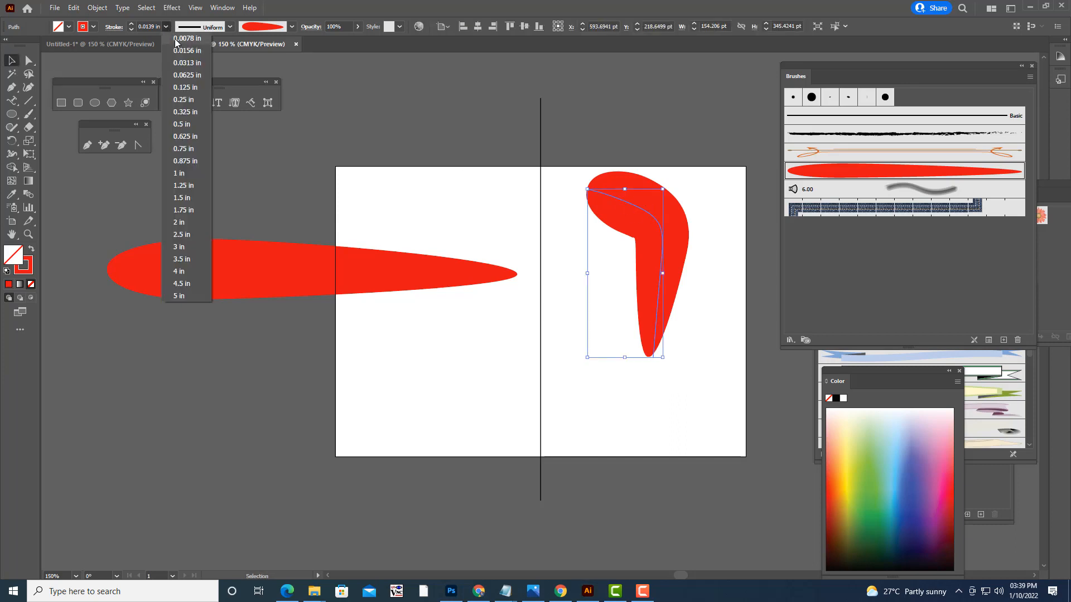
{"action": "left_click", "coordinate": [175, 38]}
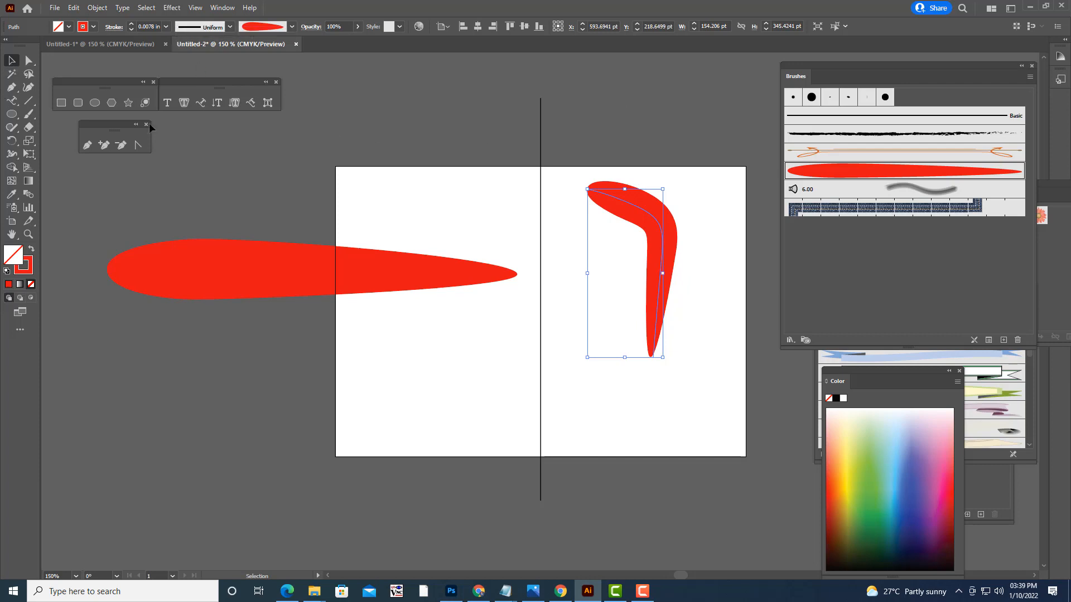
- Delete the hooked red brush stroke from the artboard's right half
{"action": "left_click", "coordinate": [631, 141]}
{"action": "left_click", "coordinate": [639, 208]}
{"action": "key", "text": "Delete"}
- Flatten the red teardrop shape to about 28 pt high, keeping its full length
{"action": "left_click", "coordinate": [240, 260]}
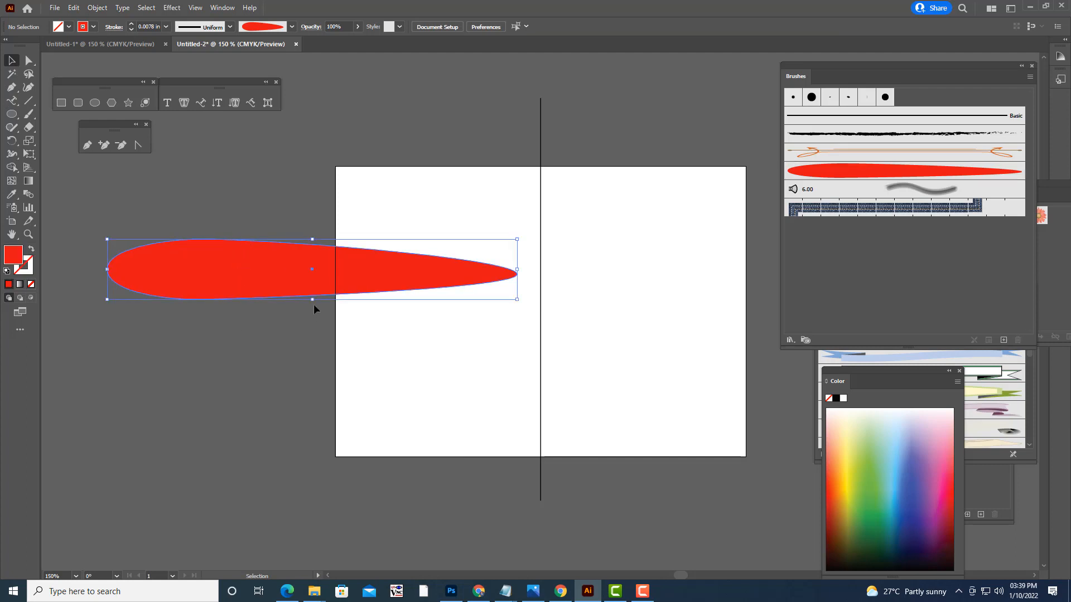
{"action": "left_click_drag", "start_coordinate": [312, 301], "coordinate": [318, 255]}
{"action": "left_click", "coordinate": [393, 119]}
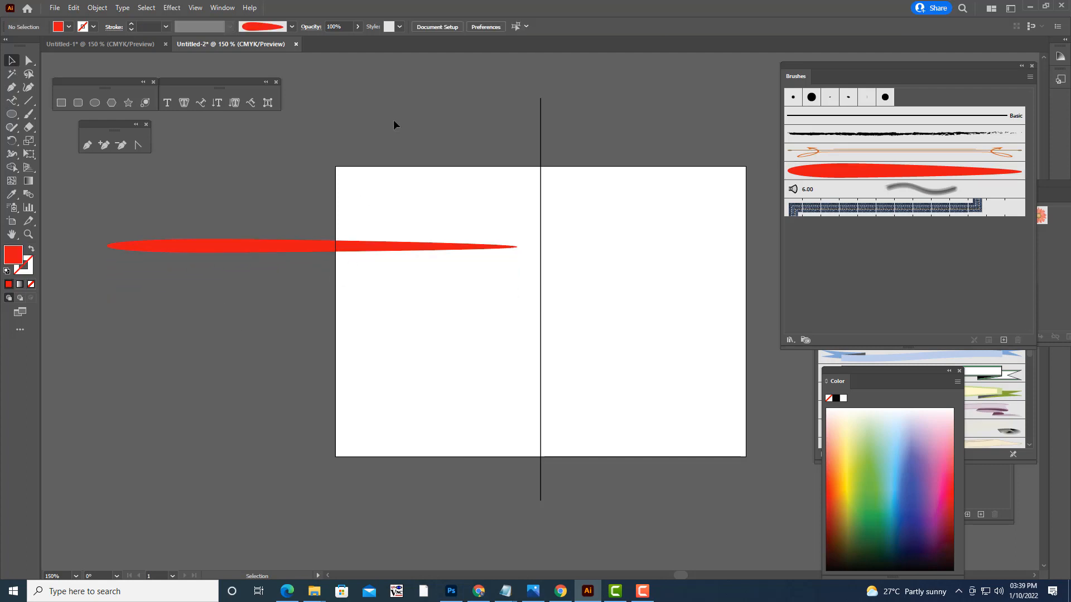
- Create an Art Brush named FB2 from the flattened teardrop with the default stretch-to-fit stroke options
{"action": "left_click", "coordinate": [226, 246]}
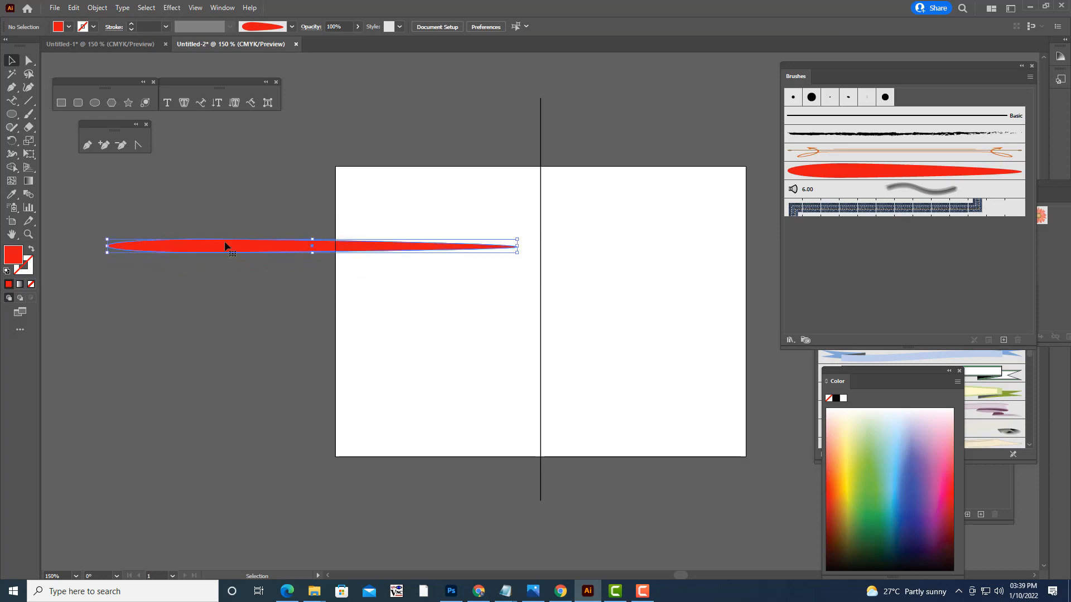
{"action": "mouse_move", "coordinate": [263, 247]}
{"action": "left_mouse_down"}
{"action": "mouse_move", "coordinate": [531, 237]}
{"action": "mouse_move", "coordinate": [886, 273]}
{"action": "left_mouse_up"}
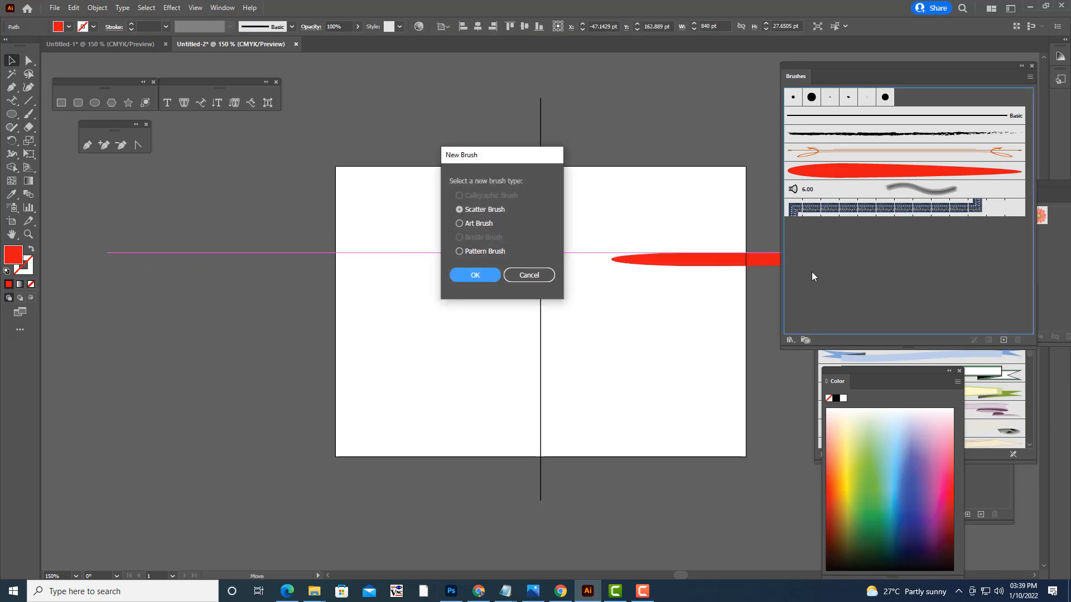
{"action": "left_click", "coordinate": [459, 224]}
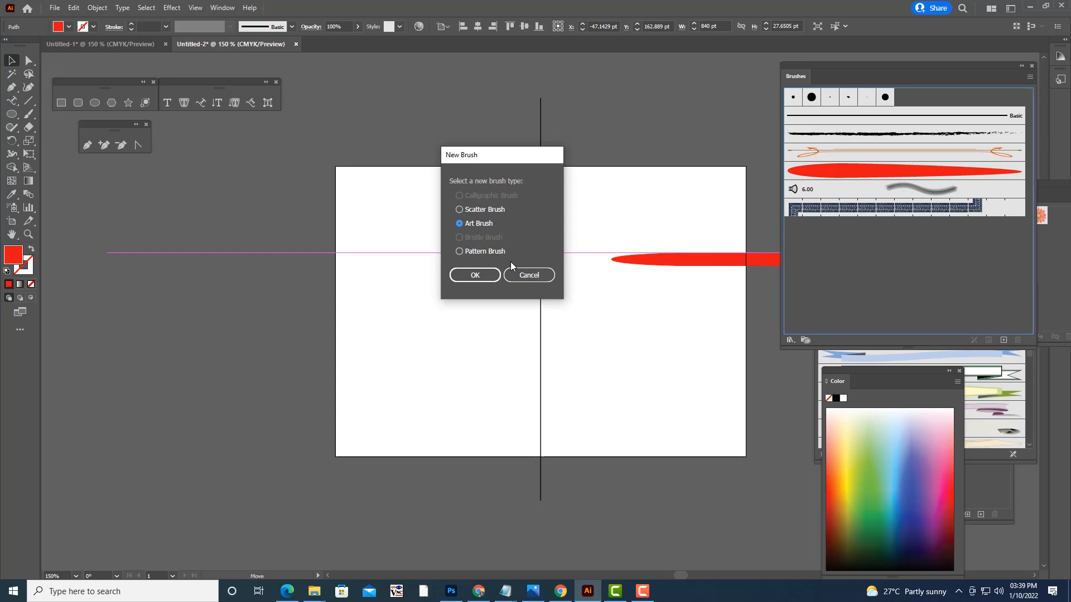
{"action": "left_click", "coordinate": [483, 277]}
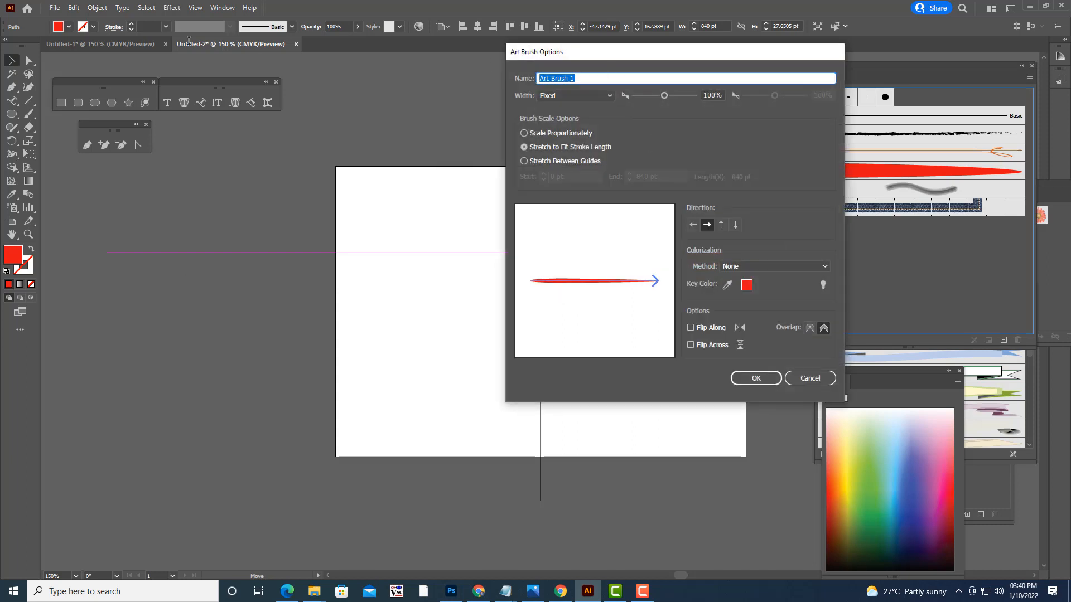
{"action": "type", "text": "FB2"}
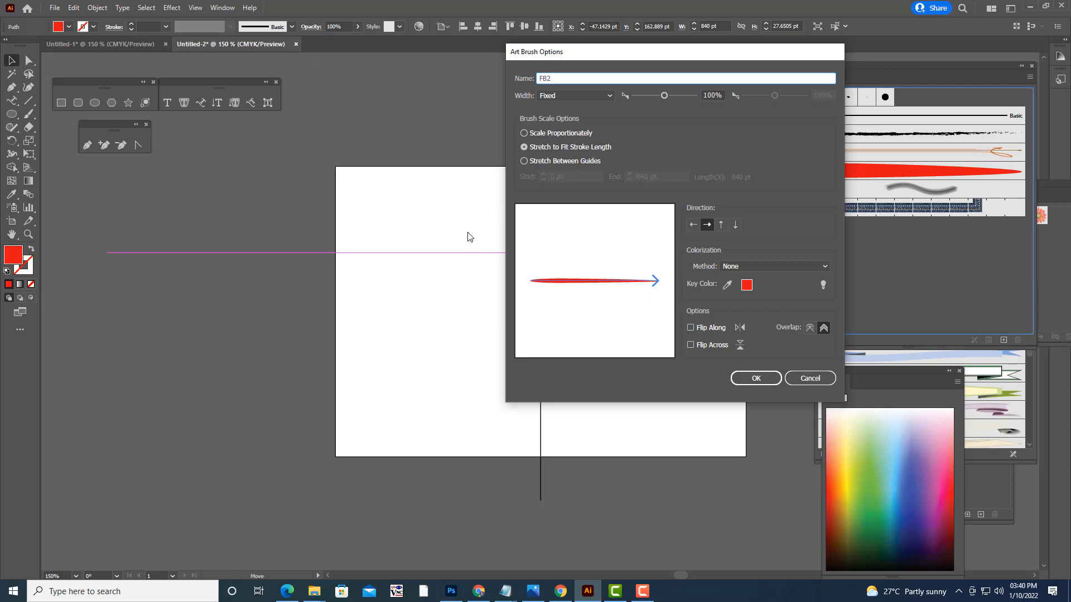
{"action": "left_click", "coordinate": [745, 380]}
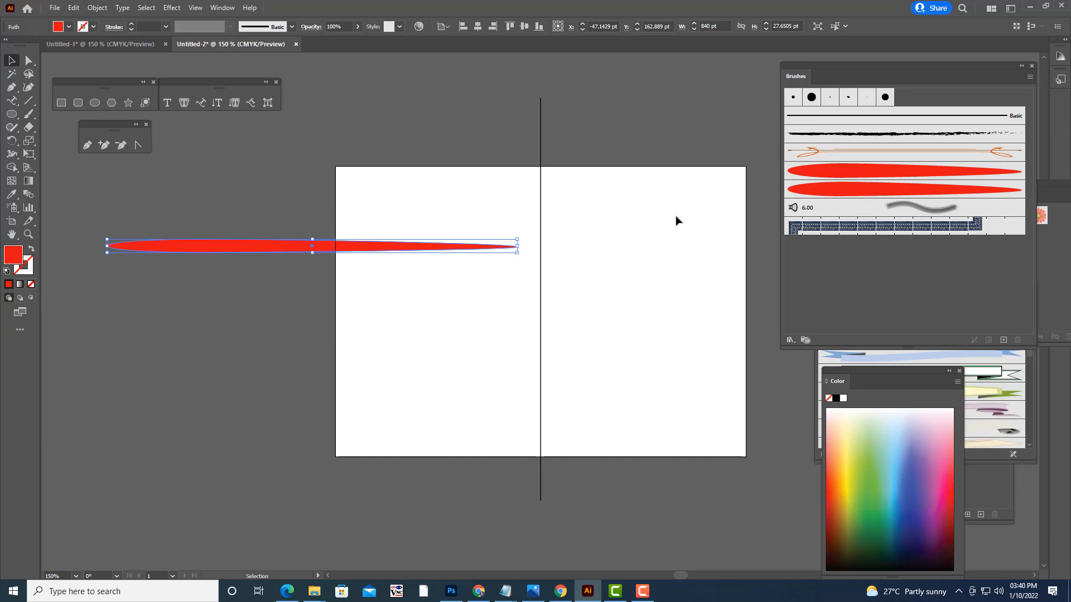
- Choose the new FB2 art brush for painting with the Paintbrush tool
{"action": "left_click", "coordinate": [624, 134]}
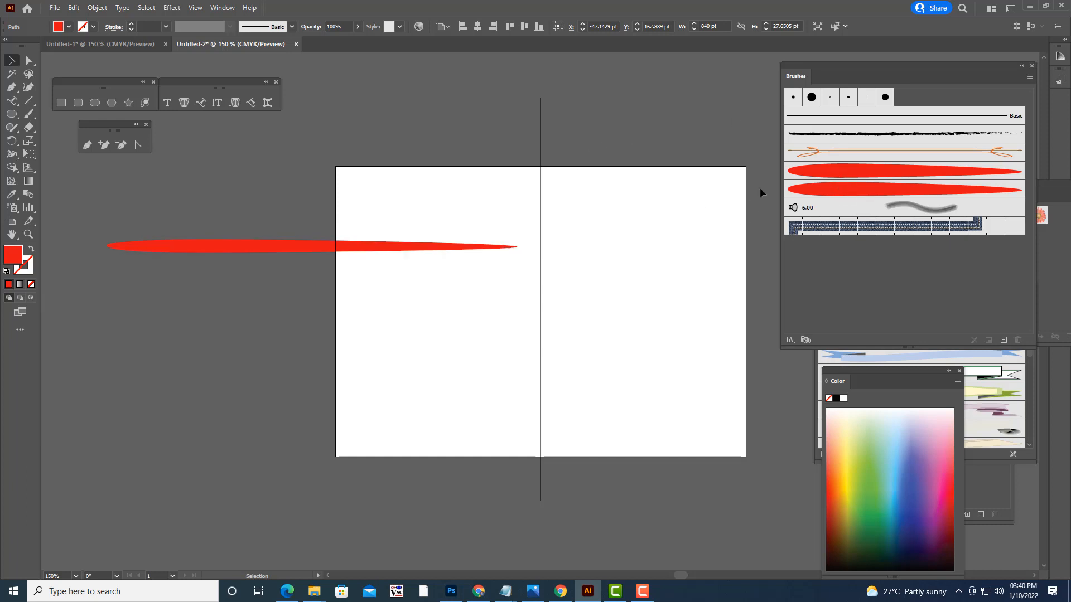
{"action": "left_click", "coordinate": [860, 197]}
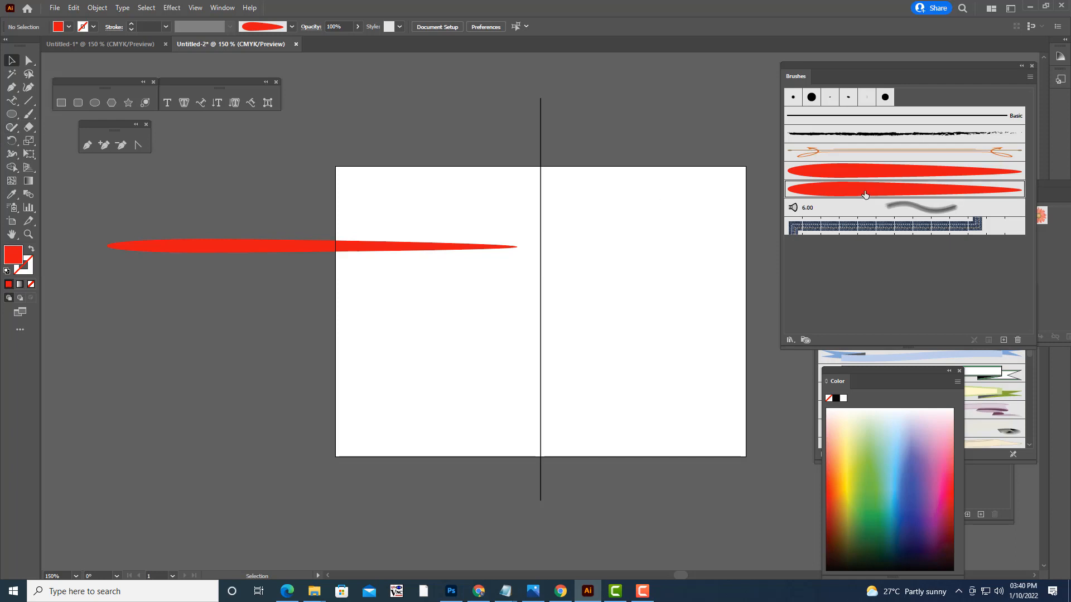
{"action": "left_click", "coordinate": [29, 114]}
- Try two freehand FB2 strokes on the artboard's right half, undoing the short diagonal one and keeping the hooked one
{"action": "left_click_drag", "start_coordinate": [580, 243], "coordinate": [671, 200]}
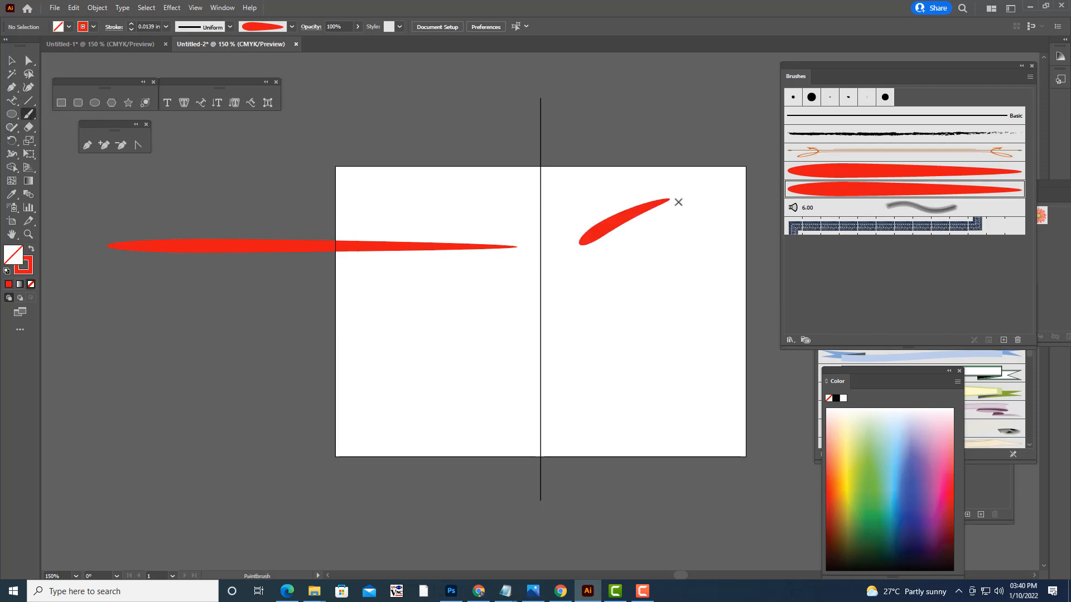
{"action": "key", "text": "ctrl+z"}
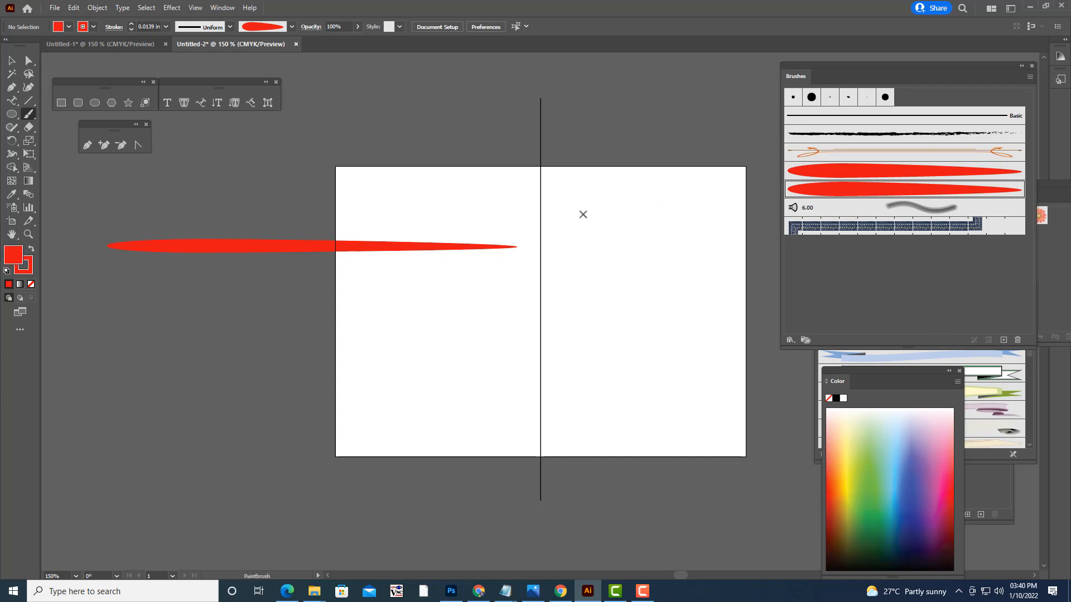
{"action": "mouse_move", "coordinate": [583, 214]}
{"action": "left_mouse_down"}
{"action": "mouse_move", "coordinate": [624, 242]}
{"action": "mouse_move", "coordinate": [658, 364]}
{"action": "left_mouse_up"}
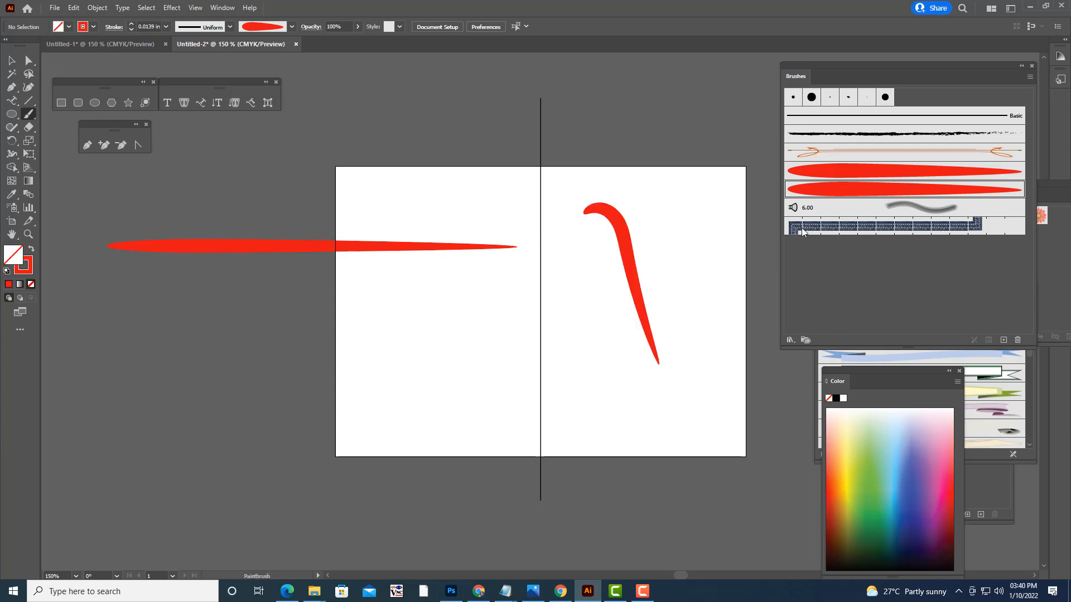
- Delete the flattened teardrop shape and the hooked trial stroke, leaving only the vertical guide line
{"action": "left_click", "coordinate": [12, 60]}
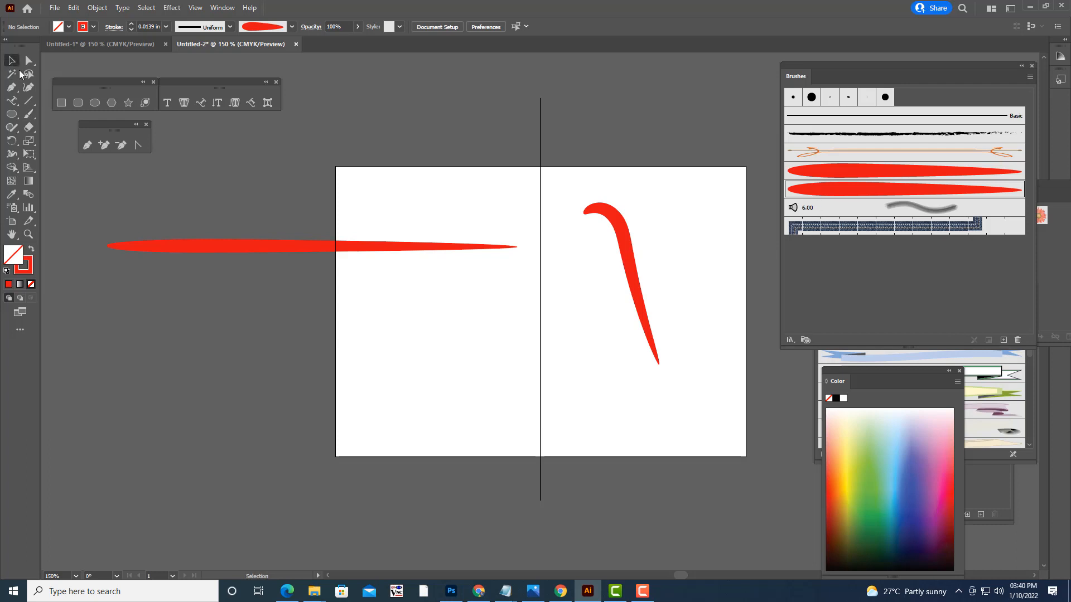
{"action": "left_click", "coordinate": [263, 248]}
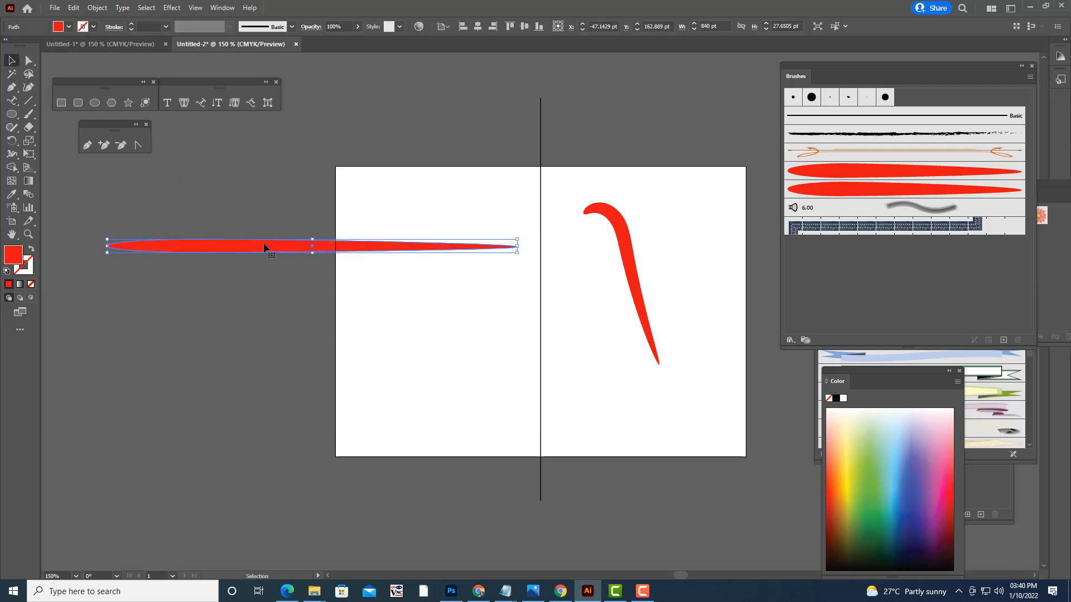
{"action": "key", "text": "Delete"}
{"action": "left_click", "coordinate": [610, 219]}
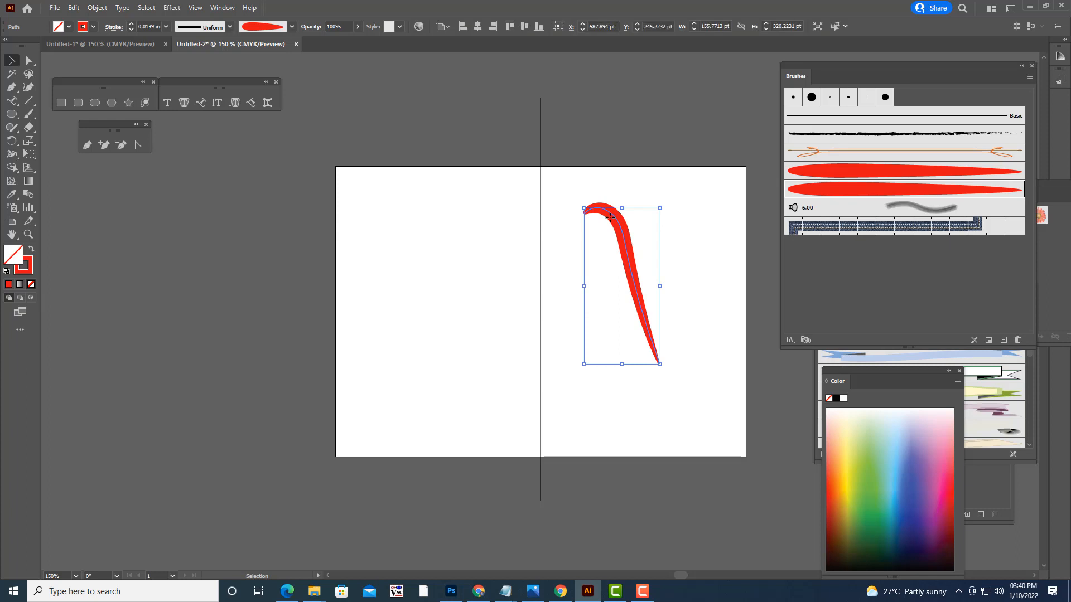
{"action": "key", "text": "Delete"}
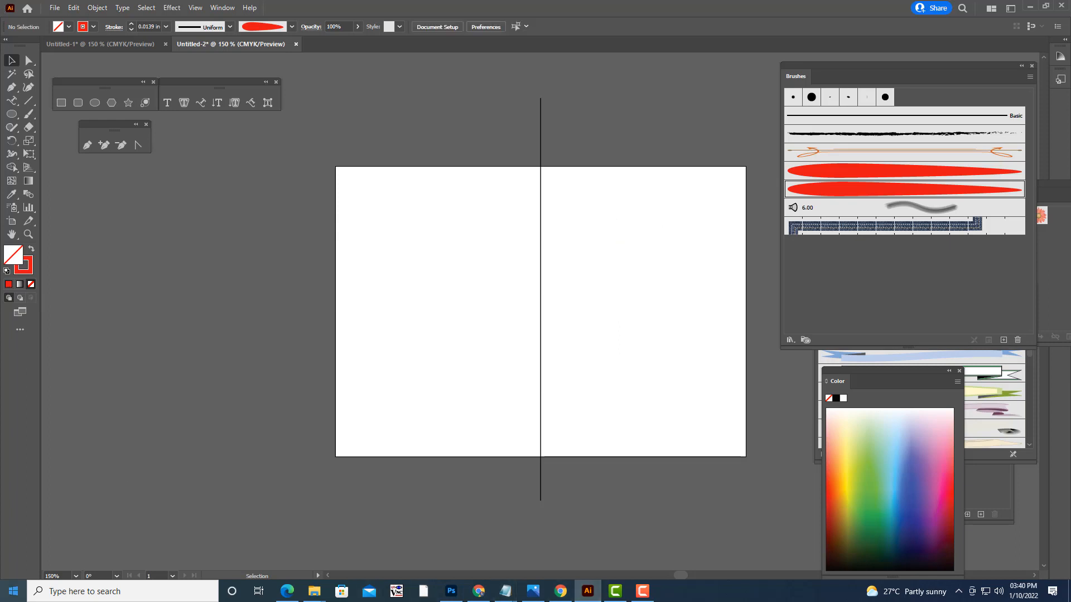
- Select the vertical guide line and bring the document's layer list into view
{"action": "left_click", "coordinate": [541, 103]}
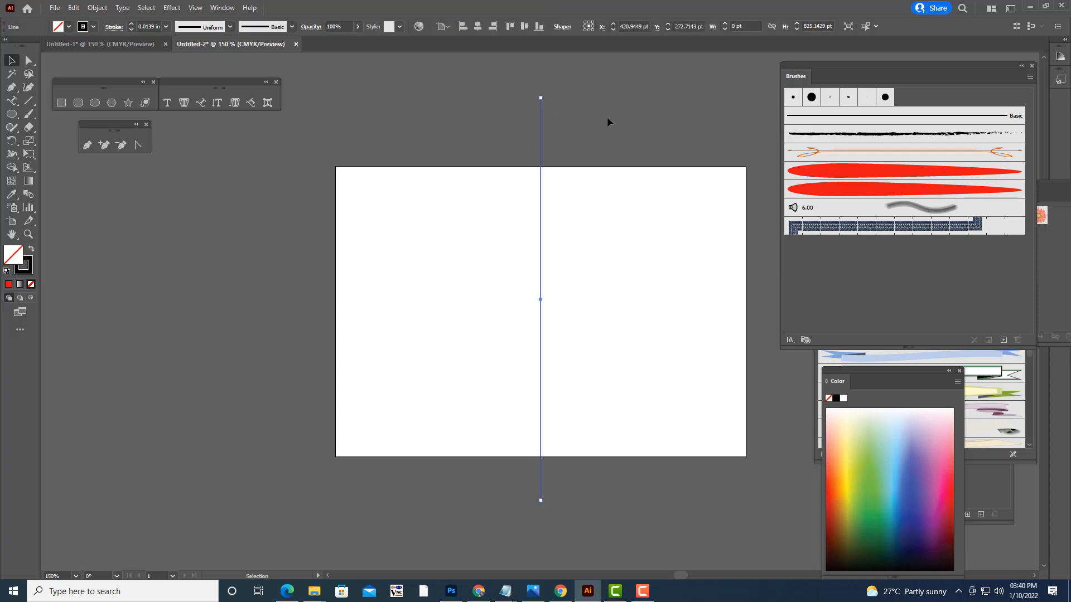
{"action": "left_click", "coordinate": [234, 9]}
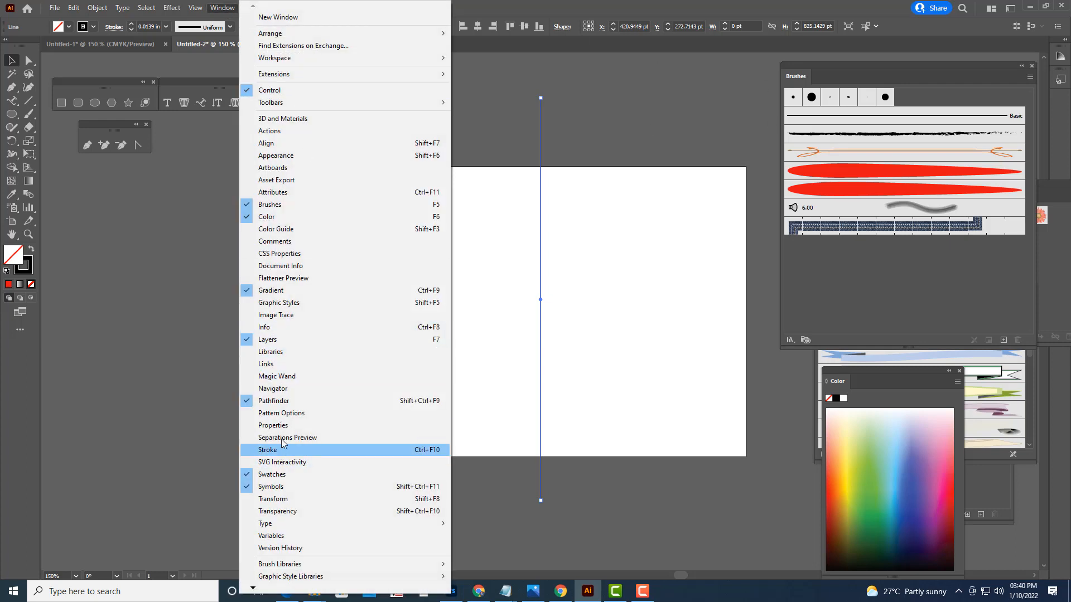
{"action": "left_click", "coordinate": [279, 340]}
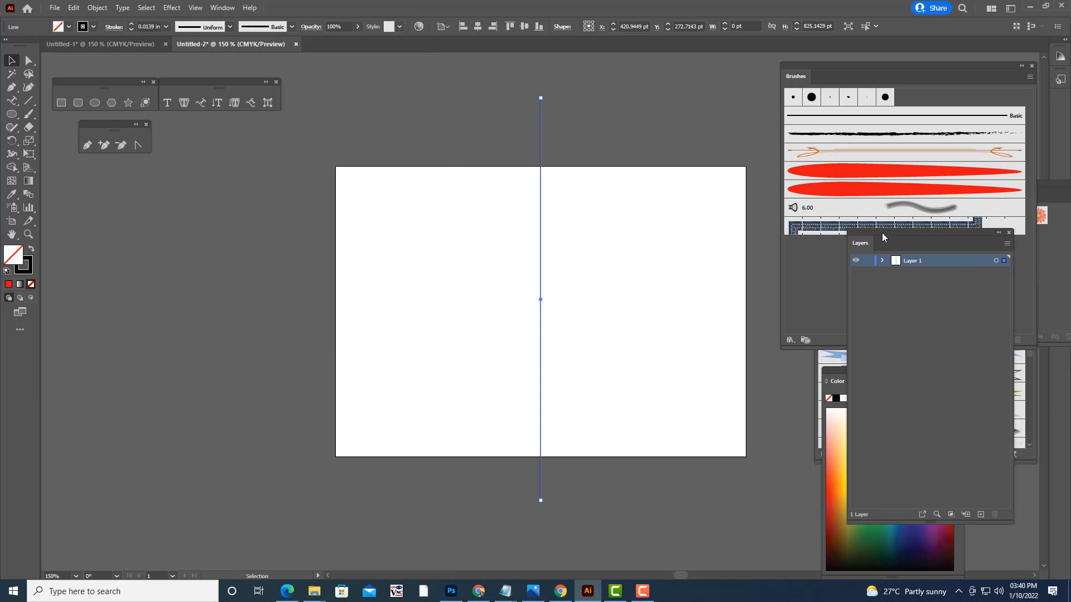
{"action": "left_click_drag", "start_coordinate": [881, 233], "coordinate": [910, 233]}
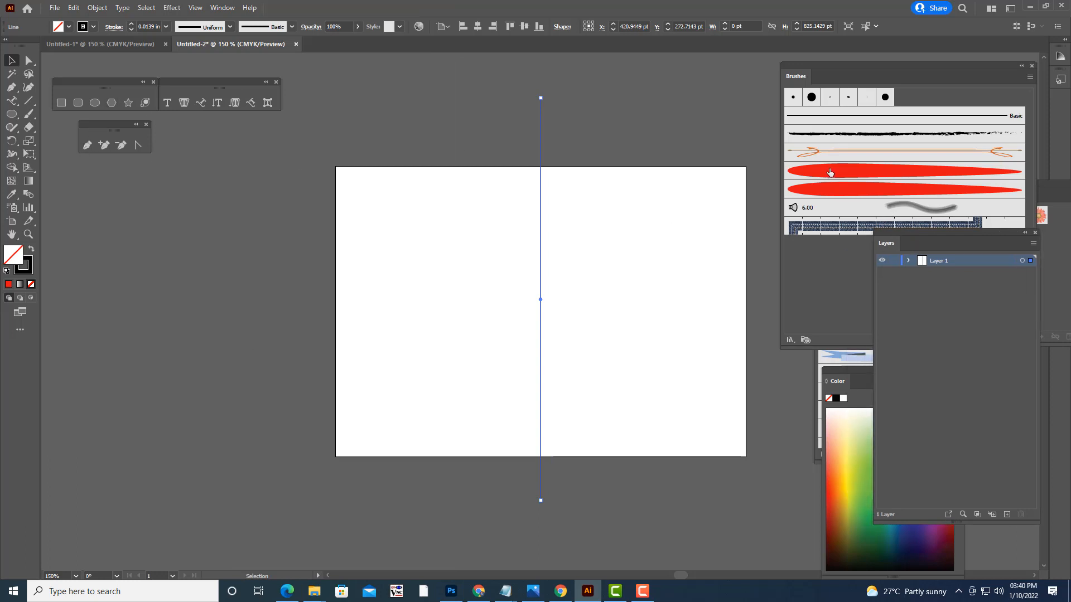
- Review the Paintbrush tool's fidelity and path-editing options
{"action": "left_click", "coordinate": [28, 116]}
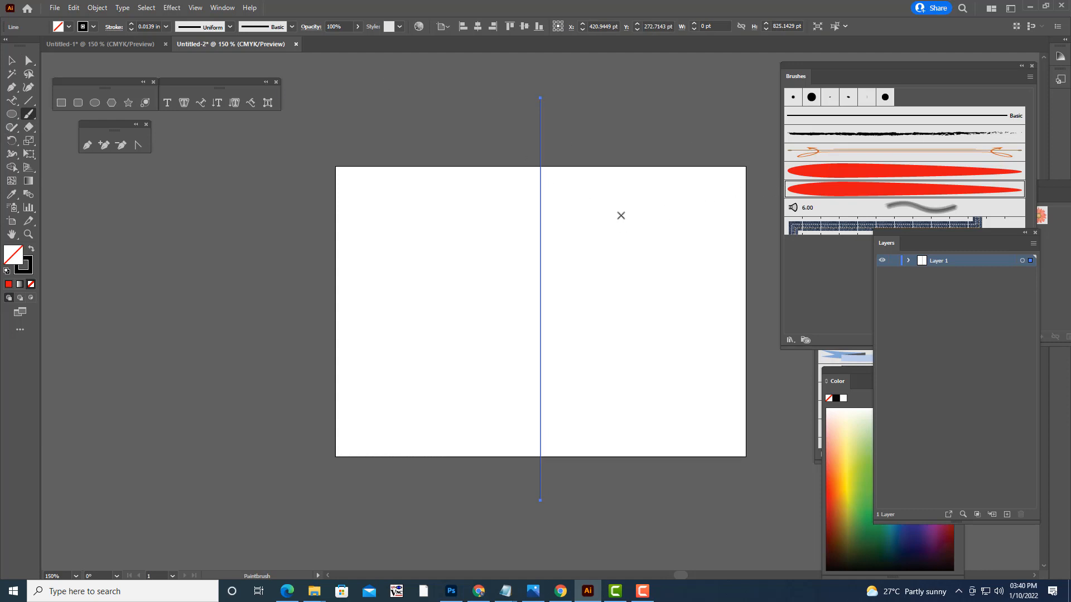
{"action": "double_click", "coordinate": [29, 115]}
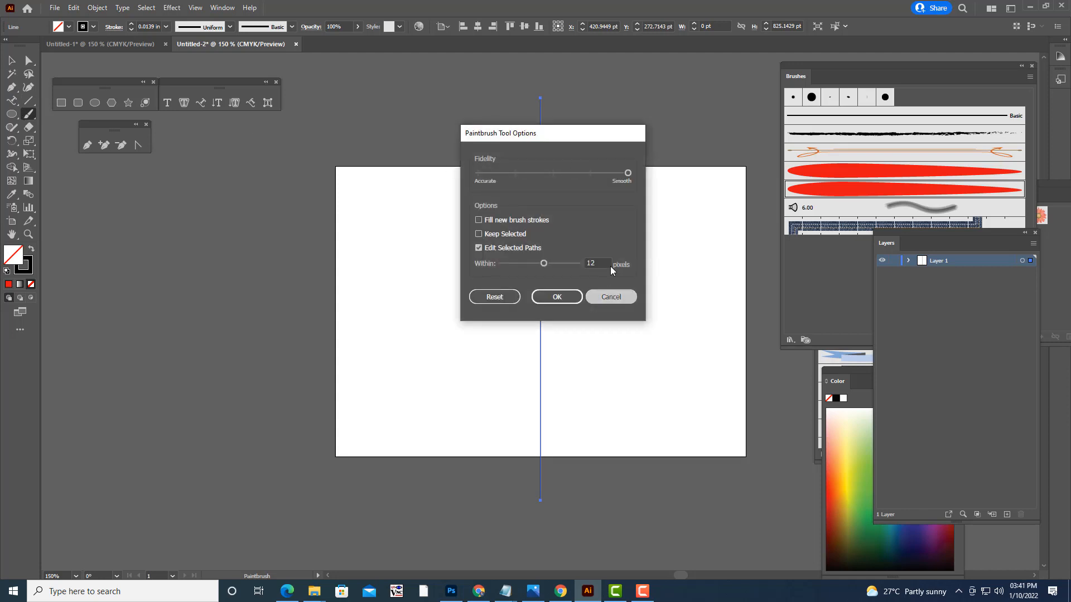
{"action": "left_click", "coordinate": [610, 296]}
- Paint an S-shaped FB2 scroll with spiral ends across the upper part of the artboard's right half, undoing the first attempt
{"action": "mouse_move", "coordinate": [592, 206]}
{"action": "left_mouse_down"}
{"action": "mouse_move", "coordinate": [567, 198]}
{"action": "mouse_move", "coordinate": [581, 180]}
{"action": "mouse_move", "coordinate": [614, 184]}
{"action": "mouse_move", "coordinate": [681, 231]}
{"action": "mouse_move", "coordinate": [725, 229]}
{"action": "mouse_move", "coordinate": [738, 211]}
{"action": "mouse_move", "coordinate": [732, 192]}
{"action": "mouse_move", "coordinate": [691, 180]}
{"action": "mouse_move", "coordinate": [680, 190]}
{"action": "mouse_move", "coordinate": [706, 211]}
{"action": "left_mouse_up"}
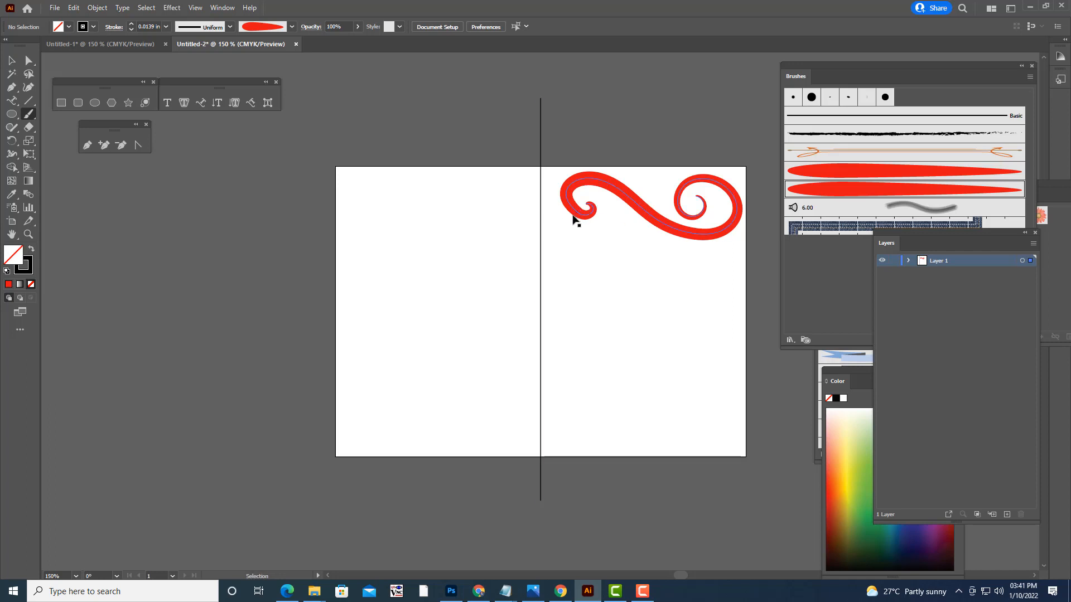
{"action": "key", "text": "ctrl+z"}
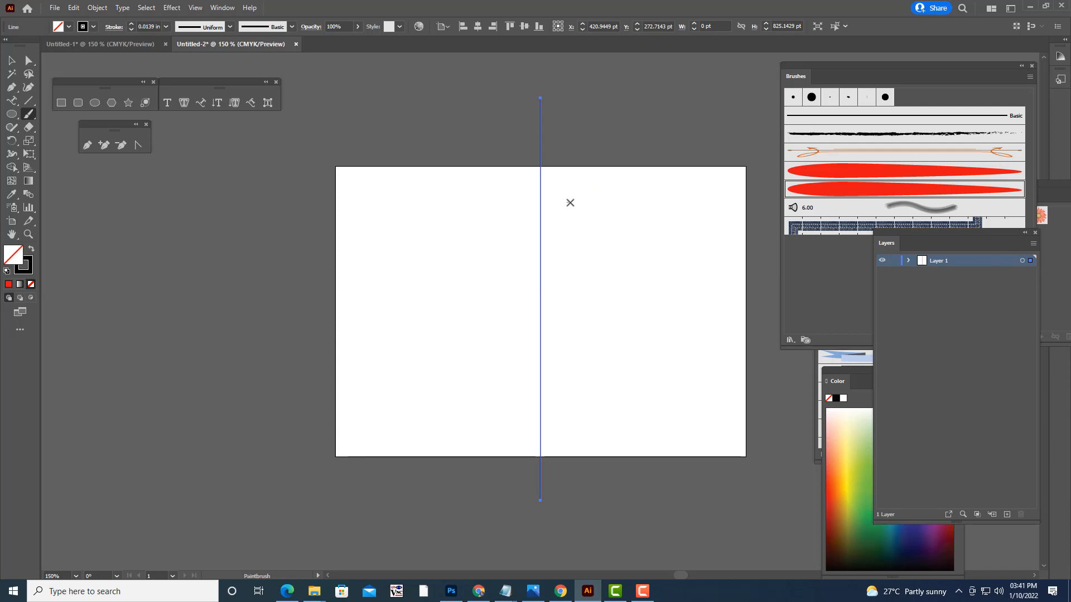
{"action": "mouse_move", "coordinate": [569, 201]}
{"action": "left_mouse_down"}
{"action": "mouse_move", "coordinate": [576, 217]}
{"action": "mouse_move", "coordinate": [559, 223]}
{"action": "mouse_move", "coordinate": [552, 203]}
{"action": "mouse_move", "coordinate": [563, 184]}
{"action": "mouse_move", "coordinate": [610, 187]}
{"action": "mouse_move", "coordinate": [693, 222]}
{"action": "mouse_move", "coordinate": [725, 215]}
{"action": "mouse_move", "coordinate": [733, 189]}
{"action": "mouse_move", "coordinate": [712, 180]}
{"action": "mouse_move", "coordinate": [689, 197]}
{"action": "mouse_move", "coordinate": [697, 208]}
{"action": "mouse_move", "coordinate": [718, 198]}
{"action": "mouse_move", "coordinate": [708, 193]}
{"action": "left_mouse_up"}
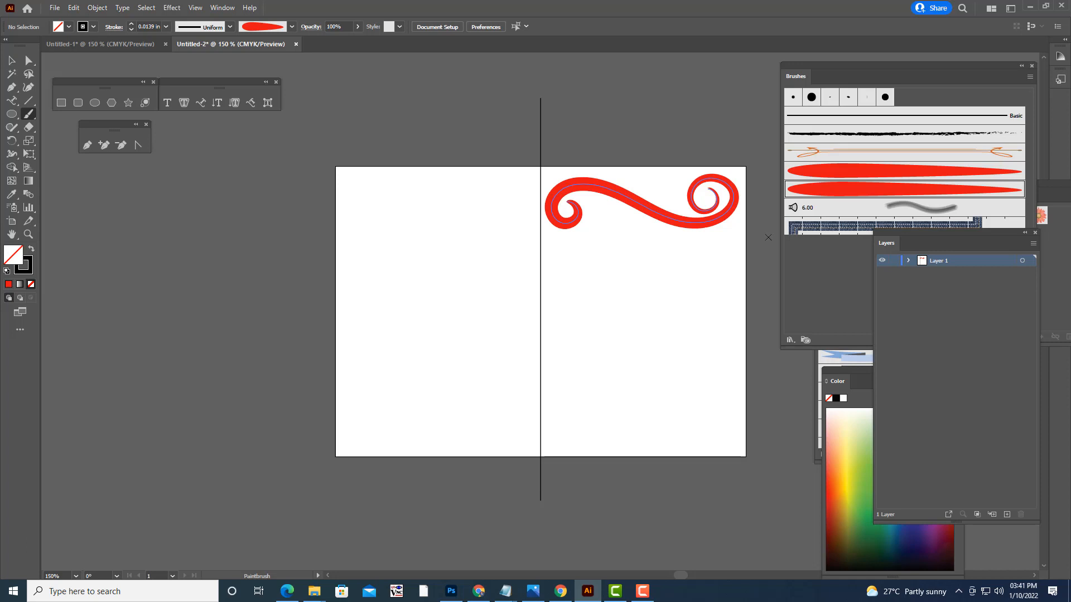
- Target the whole of Layer 1, including the scroll and the guide line, and open the Transform effect for it
{"action": "left_click_drag", "start_coordinate": [938, 231], "coordinate": [922, 231]}
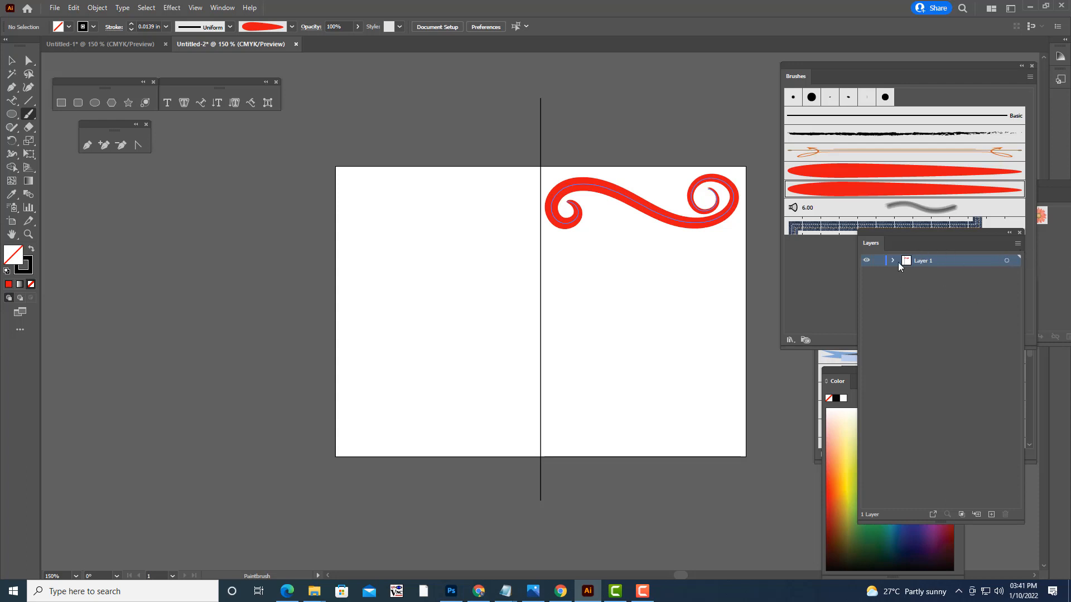
{"action": "left_click", "coordinate": [1006, 261]}
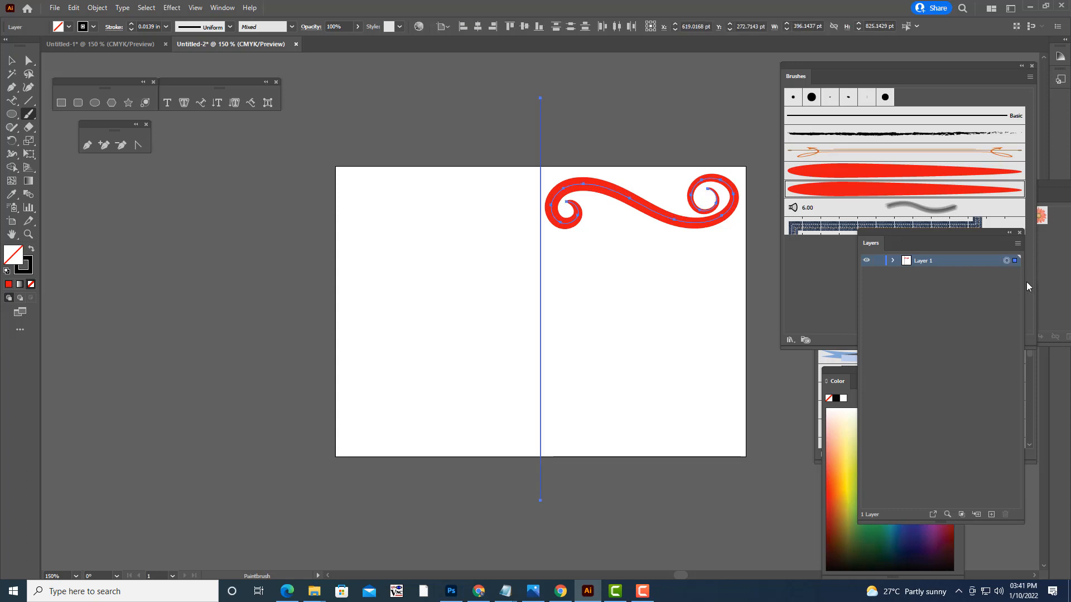
{"action": "left_click", "coordinate": [225, 9]}
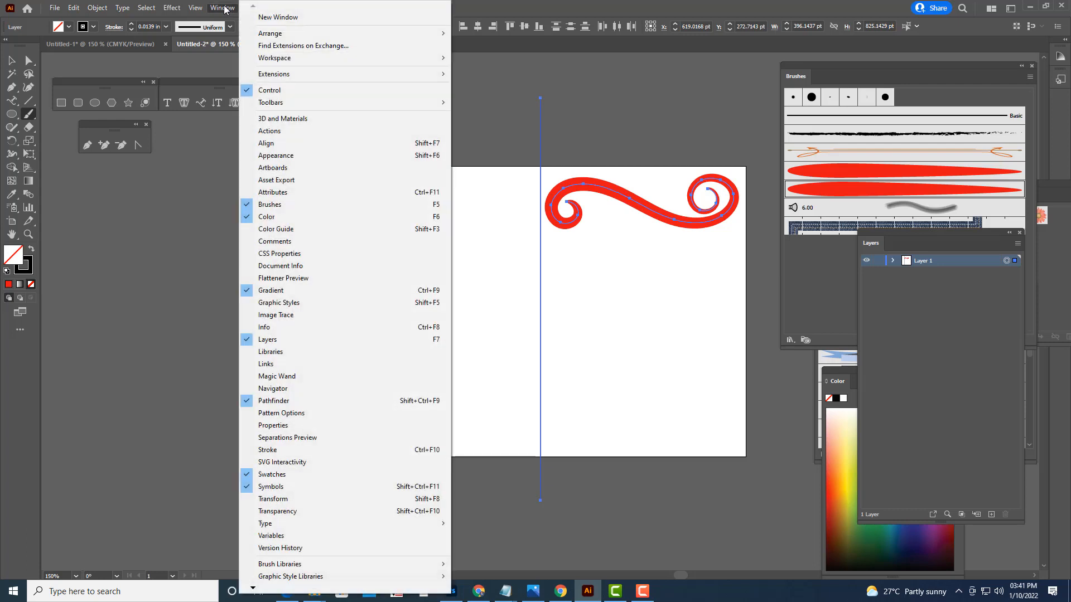
{"action": "mouse_move", "coordinate": [171, 8]}
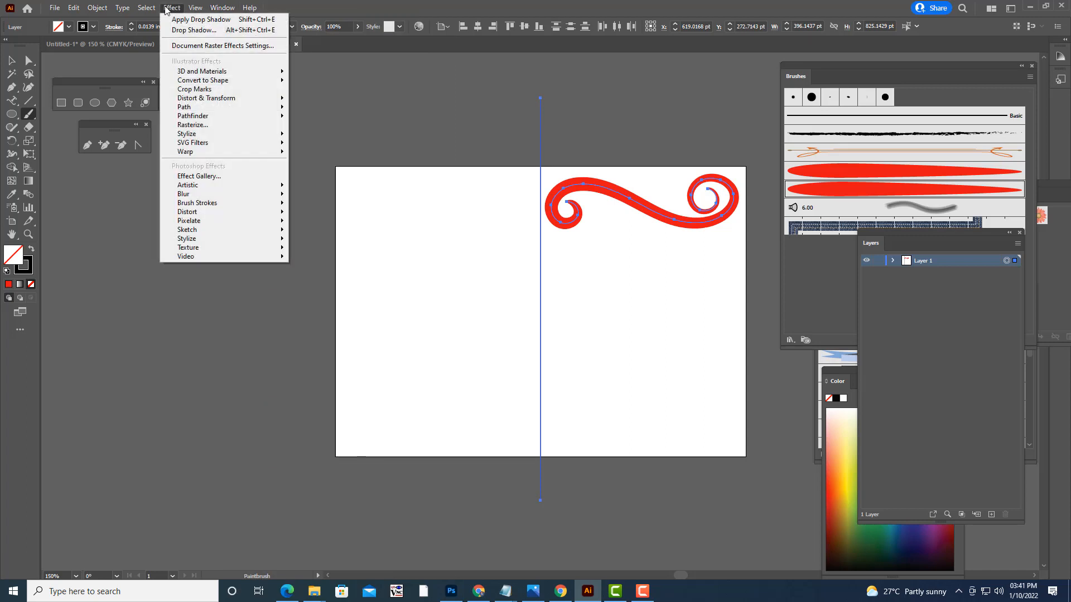
{"action": "mouse_move", "coordinate": [230, 99]}
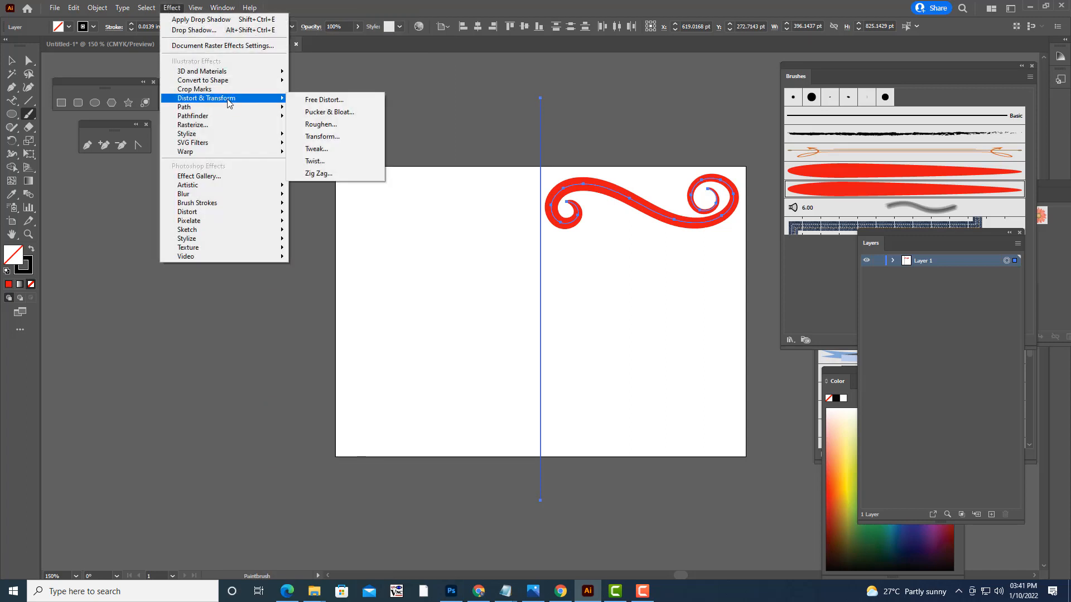
{"action": "left_click", "coordinate": [343, 138]}
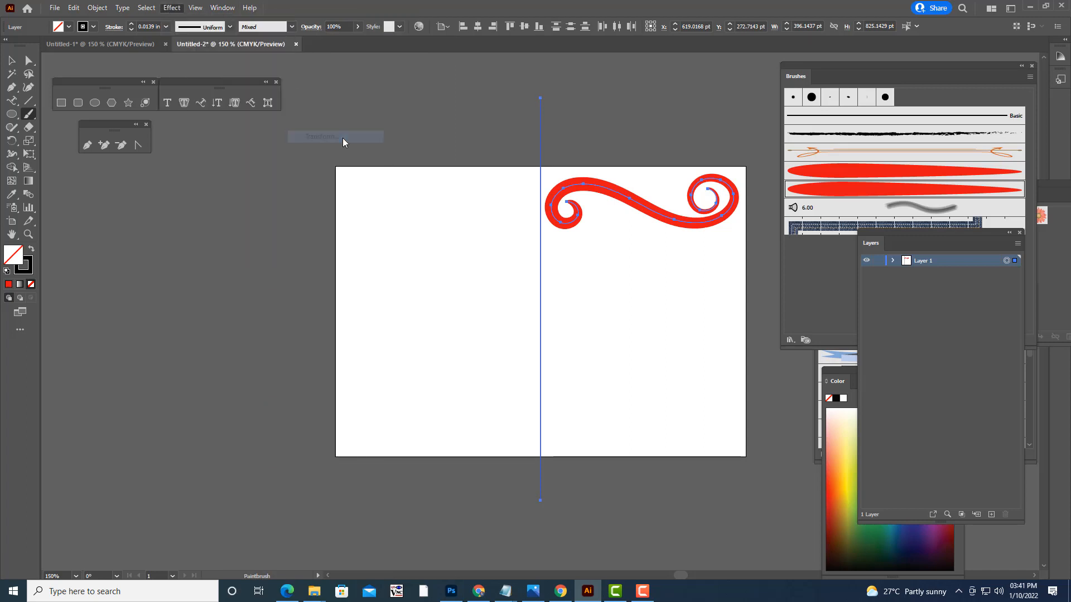
{"action": "mouse_move", "coordinate": [819, 22]}
{"action": "left_mouse_down"}
{"action": "mouse_move", "coordinate": [759, 20]}
{"action": "mouse_move", "coordinate": [252, 108]}
{"action": "mouse_move", "coordinate": [336, 99]}
{"action": "left_mouse_up"}
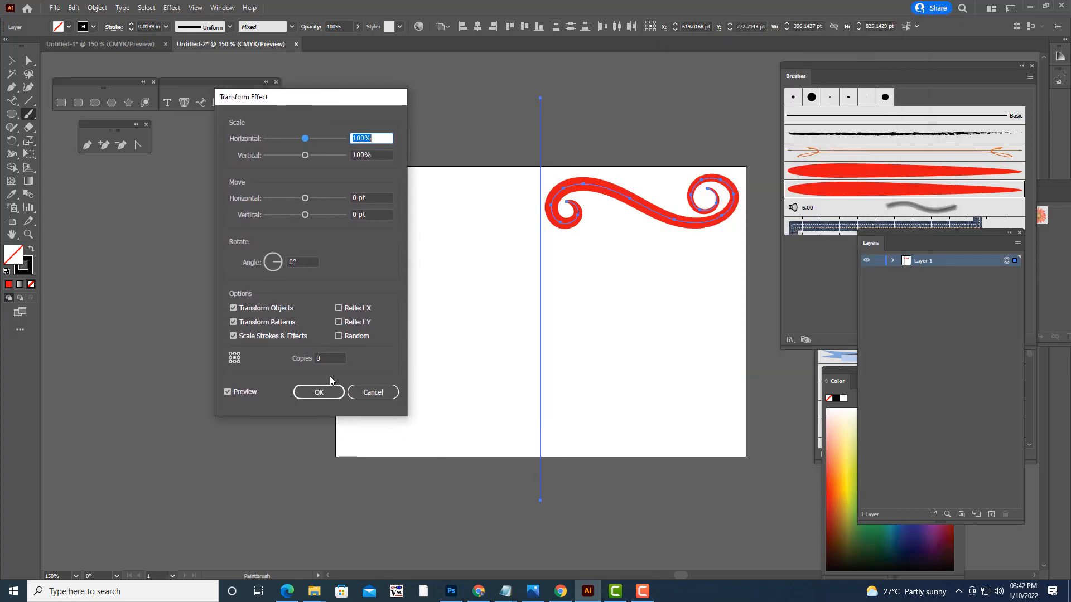
- Apply the Transform effect with 1 copy, Reflect X enabled and the middle-left reference point
{"action": "left_click", "coordinate": [328, 360]}
{"action": "type", "text": "1"}
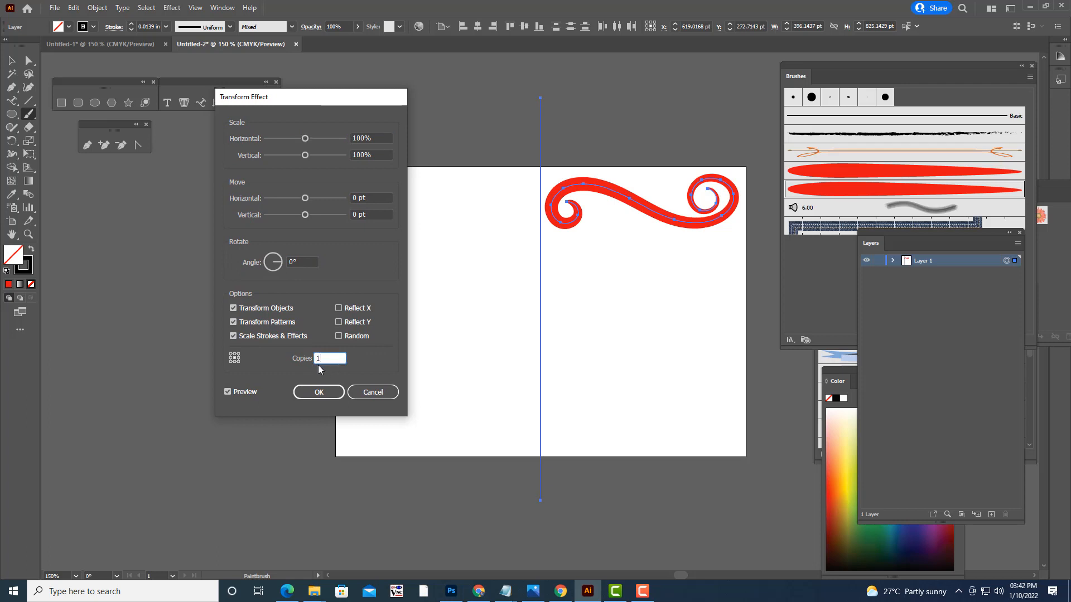
{"action": "left_click", "coordinate": [339, 308]}
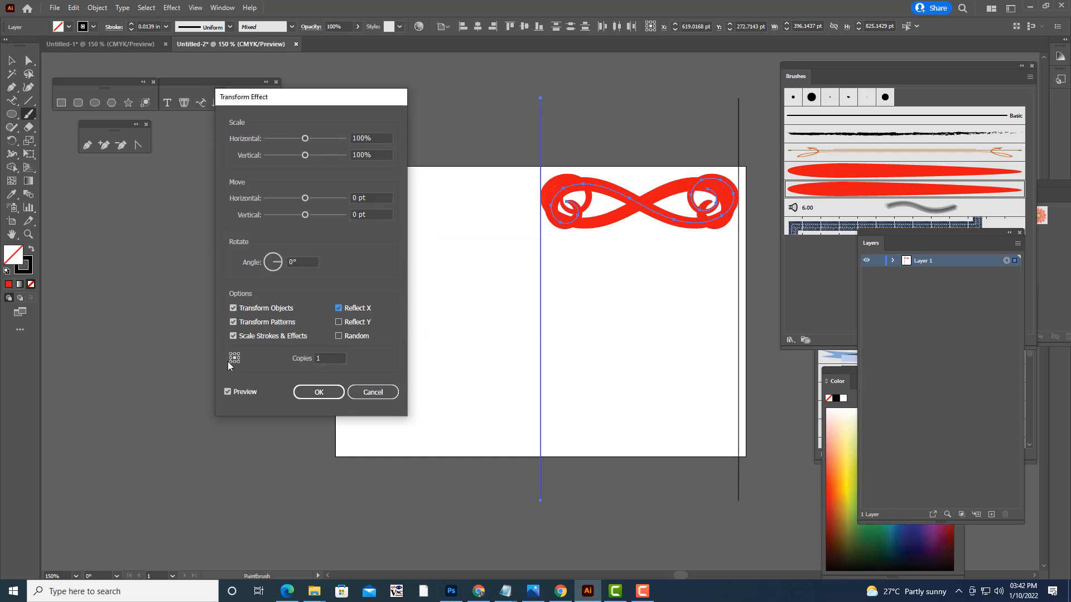
{"action": "left_click", "coordinate": [231, 357]}
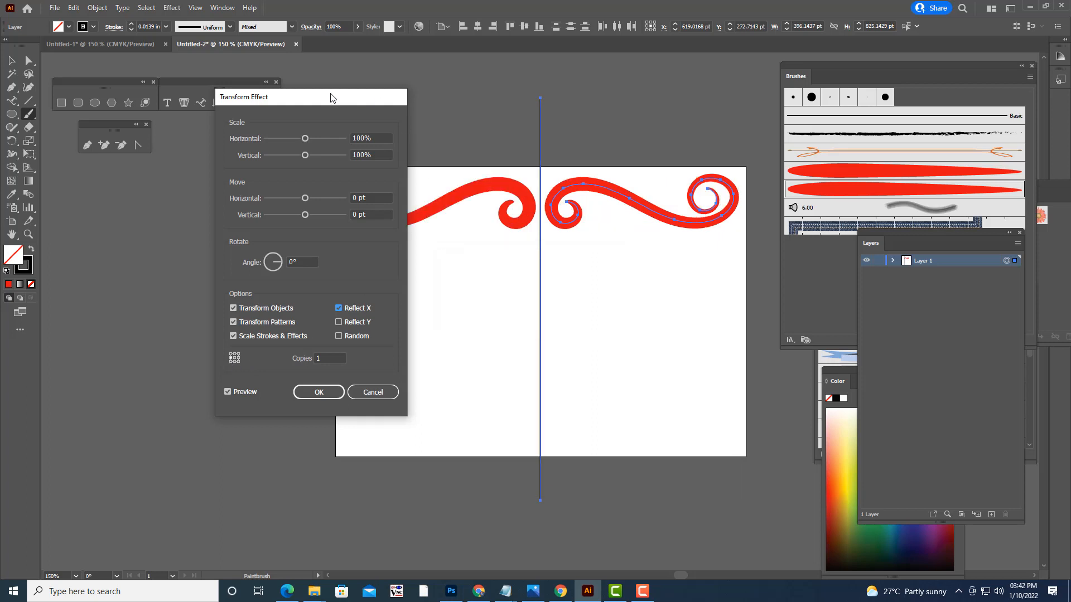
{"action": "left_click_drag", "start_coordinate": [330, 98], "coordinate": [403, 44]}
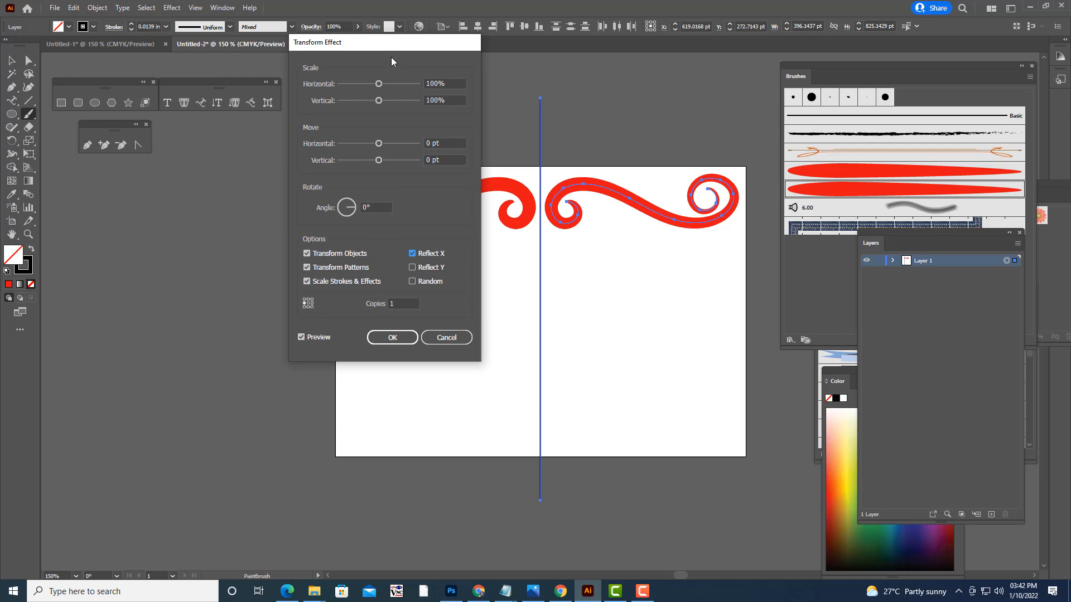
{"action": "left_click_drag", "start_coordinate": [391, 42], "coordinate": [187, 91]}
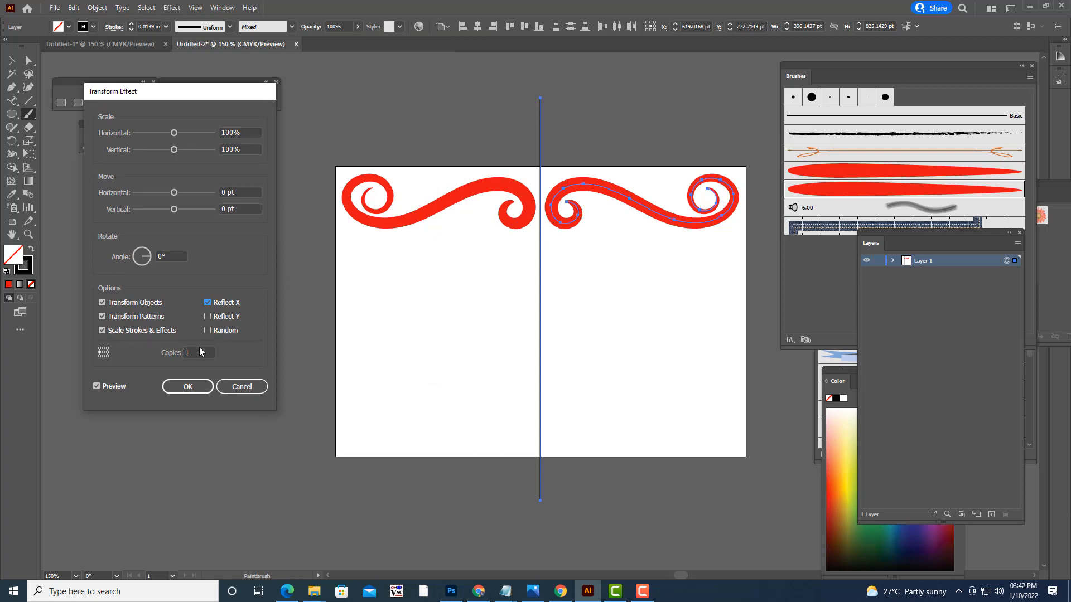
{"action": "left_click", "coordinate": [197, 388]}
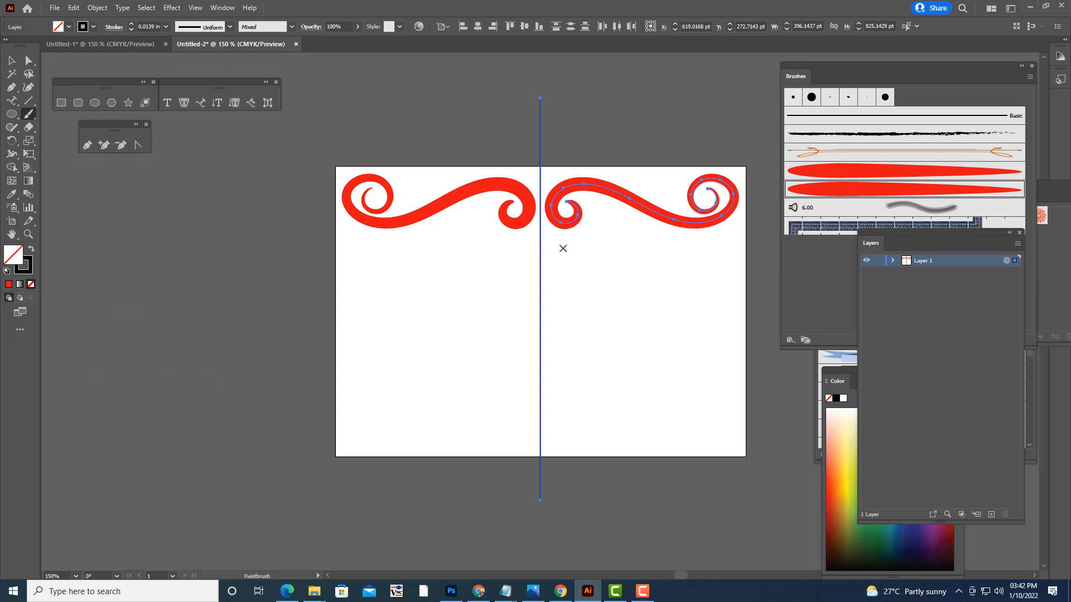
- Paint a tall S-scroll beside the guide line, redoing the first attempt, and add a wide sweeping scroll and a small hooked scroll on its outer side
{"action": "mouse_move", "coordinate": [563, 249]}
{"action": "left_mouse_down"}
{"action": "mouse_move", "coordinate": [599, 246]}
{"action": "mouse_move", "coordinate": [605, 280]}
{"action": "mouse_move", "coordinate": [562, 348]}
{"action": "mouse_move", "coordinate": [561, 406]}
{"action": "mouse_move", "coordinate": [578, 421]}
{"action": "mouse_move", "coordinate": [616, 418]}
{"action": "mouse_move", "coordinate": [629, 387]}
{"action": "mouse_move", "coordinate": [616, 361]}
{"action": "mouse_move", "coordinate": [596, 364]}
{"action": "mouse_move", "coordinate": [581, 381]}
{"action": "mouse_move", "coordinate": [589, 395]}
{"action": "mouse_move", "coordinate": [606, 386]}
{"action": "mouse_move", "coordinate": [631, 390]}
{"action": "left_mouse_up"}
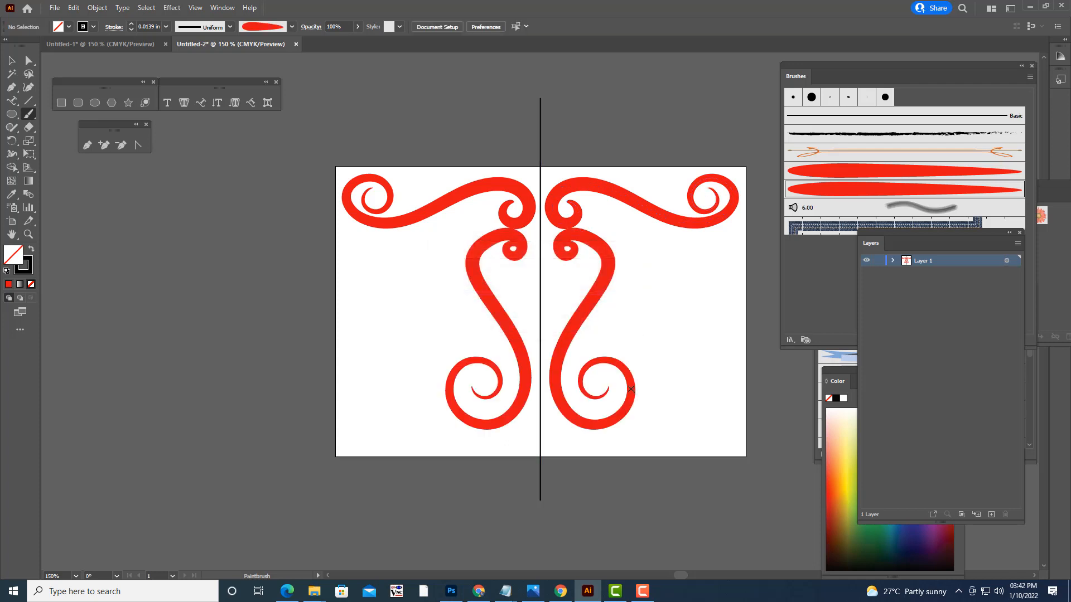
{"action": "key", "text": "ctrl+z"}
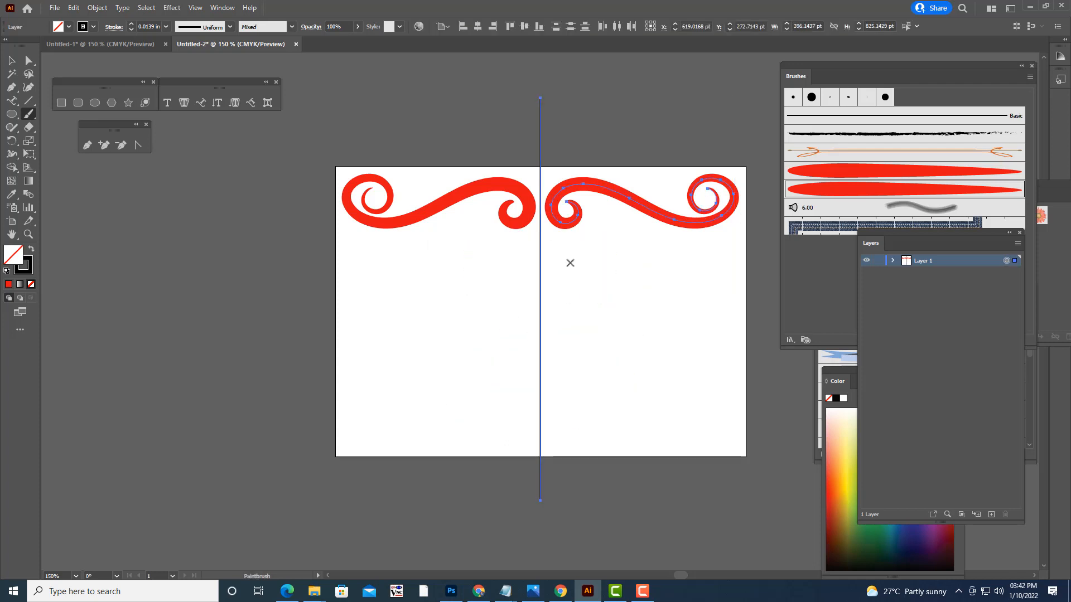
{"action": "mouse_move", "coordinate": [558, 262]}
{"action": "left_mouse_down"}
{"action": "mouse_move", "coordinate": [557, 251]}
{"action": "mouse_move", "coordinate": [583, 239]}
{"action": "mouse_move", "coordinate": [610, 277]}
{"action": "mouse_move", "coordinate": [558, 403]}
{"action": "mouse_move", "coordinate": [591, 438]}
{"action": "mouse_move", "coordinate": [639, 408]}
{"action": "mouse_move", "coordinate": [626, 376]}
{"action": "mouse_move", "coordinate": [616, 379]}
{"action": "left_mouse_up"}
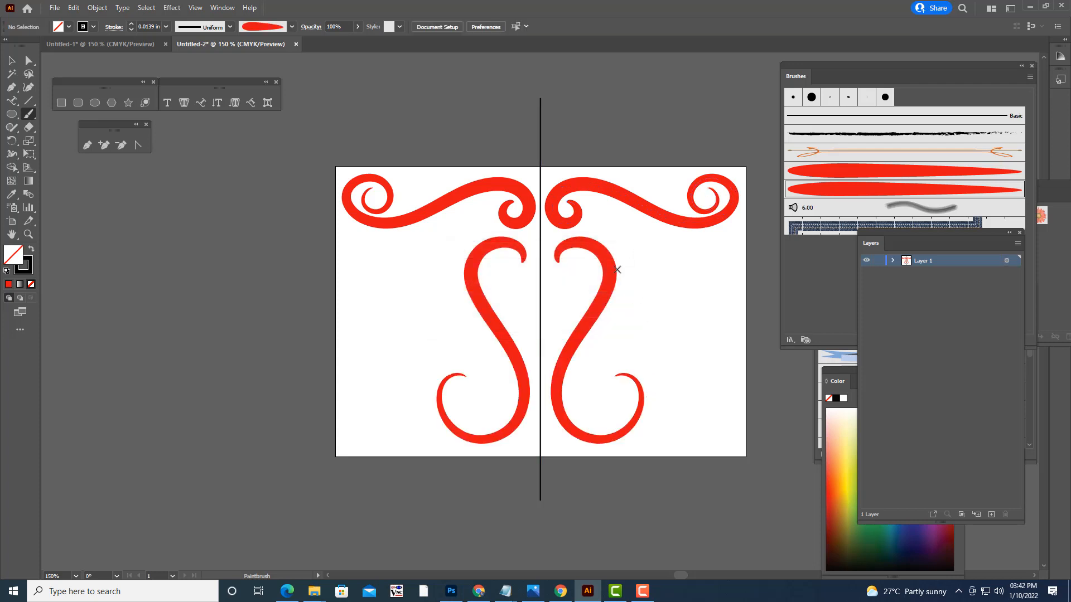
{"action": "mouse_move", "coordinate": [620, 390]}
{"action": "left_mouse_down"}
{"action": "mouse_move", "coordinate": [597, 385]}
{"action": "mouse_move", "coordinate": [610, 350]}
{"action": "mouse_move", "coordinate": [719, 303]}
{"action": "mouse_move", "coordinate": [738, 269]}
{"action": "mouse_move", "coordinate": [719, 251]}
{"action": "mouse_move", "coordinate": [690, 258]}
{"action": "mouse_move", "coordinate": [686, 297]}
{"action": "left_mouse_up"}
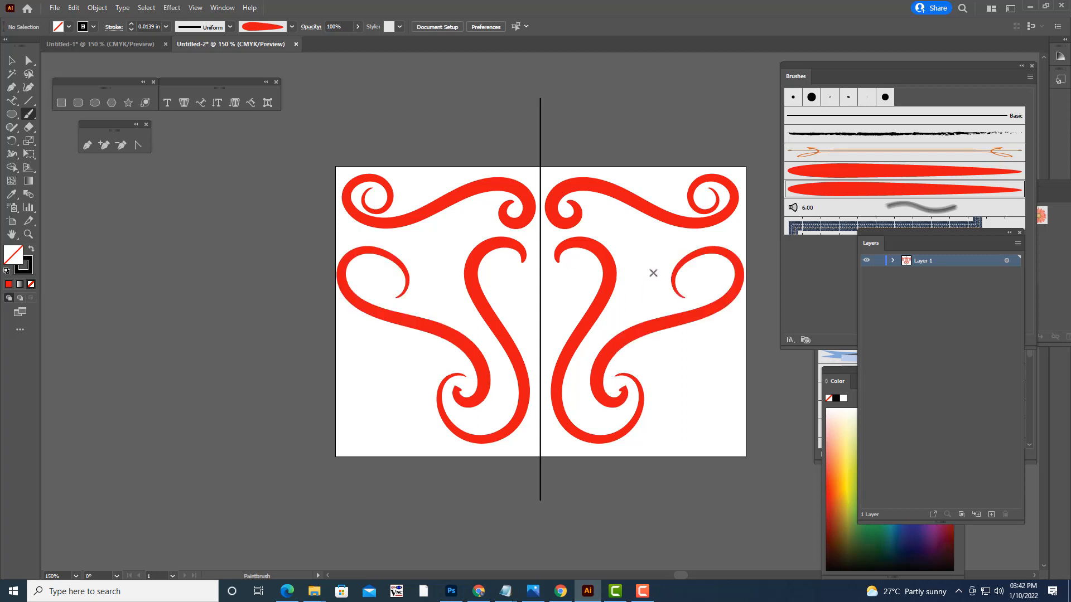
{"action": "mouse_move", "coordinate": [656, 274]}
{"action": "left_mouse_down"}
{"action": "mouse_move", "coordinate": [647, 291]}
{"action": "mouse_move", "coordinate": [619, 221]}
{"action": "mouse_move", "coordinate": [608, 220]}
{"action": "mouse_move", "coordinate": [617, 237]}
{"action": "left_mouse_up"}
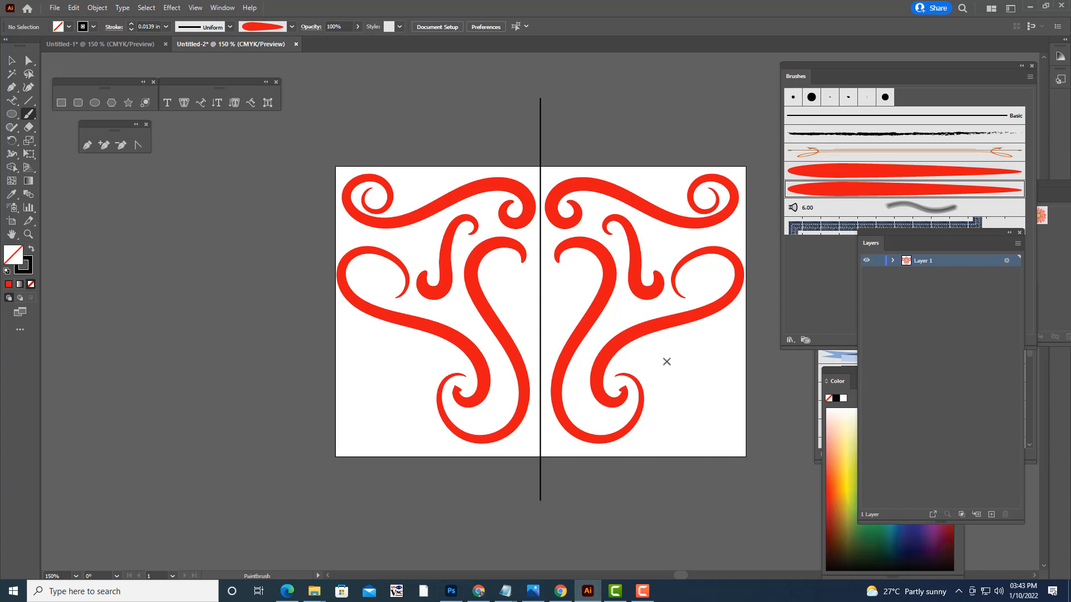
- Paint a spiral scroll in the artboard's lower-right corner, redoing the first attempt, and add a teardrop accent above its curve
{"action": "mouse_move", "coordinate": [666, 362]}
{"action": "left_mouse_down"}
{"action": "mouse_move", "coordinate": [661, 338]}
{"action": "mouse_move", "coordinate": [700, 338]}
{"action": "mouse_move", "coordinate": [707, 373]}
{"action": "mouse_move", "coordinate": [678, 420]}
{"action": "mouse_move", "coordinate": [691, 437]}
{"action": "mouse_move", "coordinate": [714, 437]}
{"action": "mouse_move", "coordinate": [736, 409]}
{"action": "mouse_move", "coordinate": [711, 394]}
{"action": "left_mouse_up"}
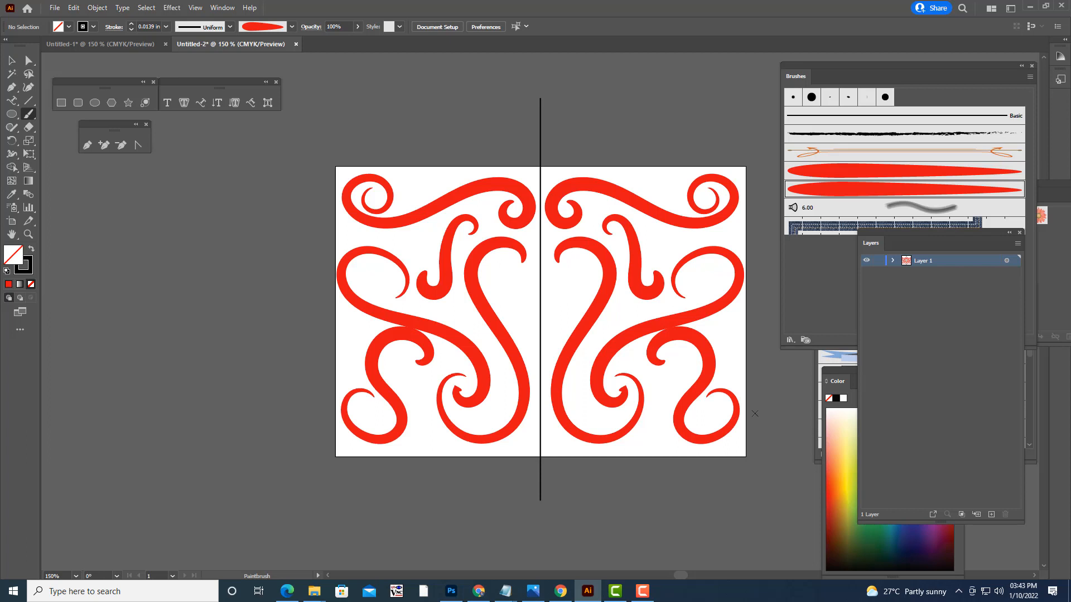
{"action": "key", "text": "ctrl+z"}
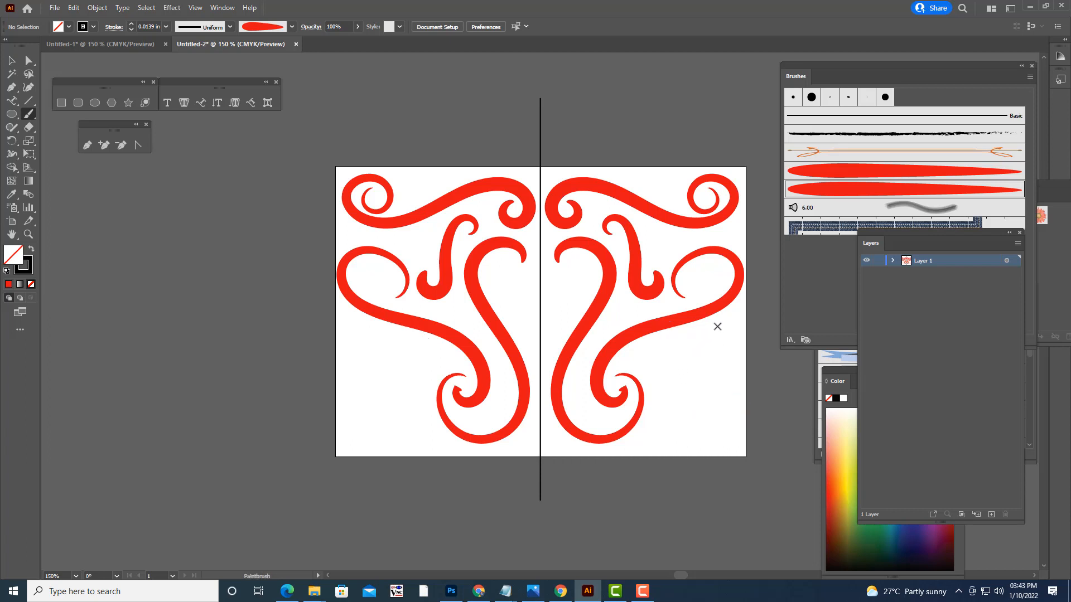
{"action": "mouse_move", "coordinate": [715, 335]}
{"action": "left_mouse_down"}
{"action": "mouse_move", "coordinate": [722, 360]}
{"action": "mouse_move", "coordinate": [684, 363]}
{"action": "mouse_move", "coordinate": [657, 386]}
{"action": "mouse_move", "coordinate": [659, 425]}
{"action": "mouse_move", "coordinate": [691, 448]}
{"action": "mouse_move", "coordinate": [731, 441]}
{"action": "mouse_move", "coordinate": [737, 404]}
{"action": "mouse_move", "coordinate": [699, 391]}
{"action": "mouse_move", "coordinate": [689, 408]}
{"action": "mouse_move", "coordinate": [709, 411]}
{"action": "left_mouse_up"}
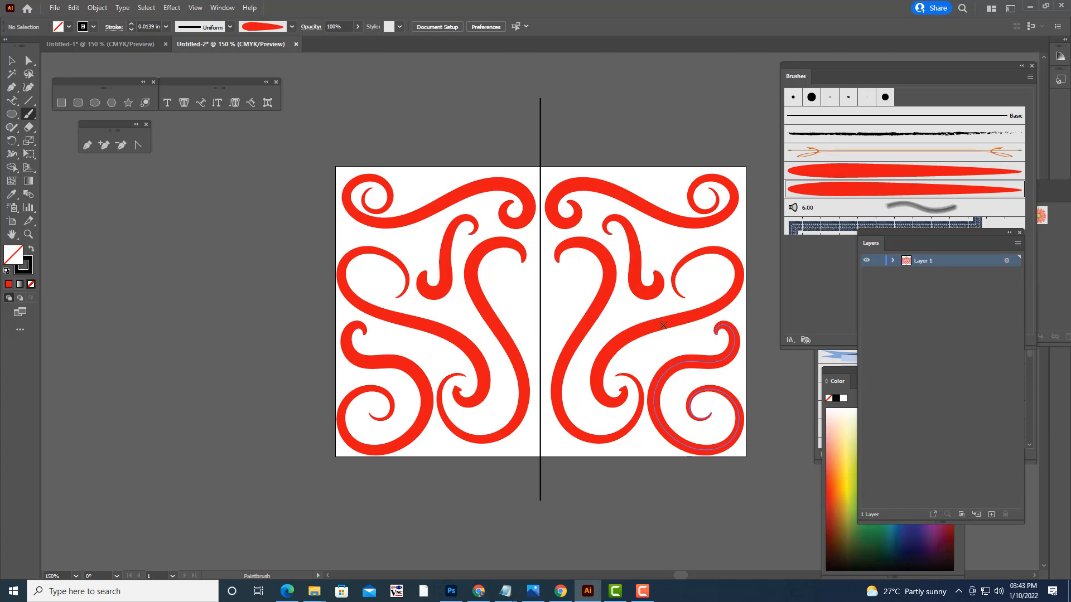
{"action": "mouse_move", "coordinate": [650, 369]}
{"action": "left_mouse_down"}
{"action": "mouse_move", "coordinate": [640, 366]}
{"action": "mouse_move", "coordinate": [698, 338]}
{"action": "left_mouse_up"}
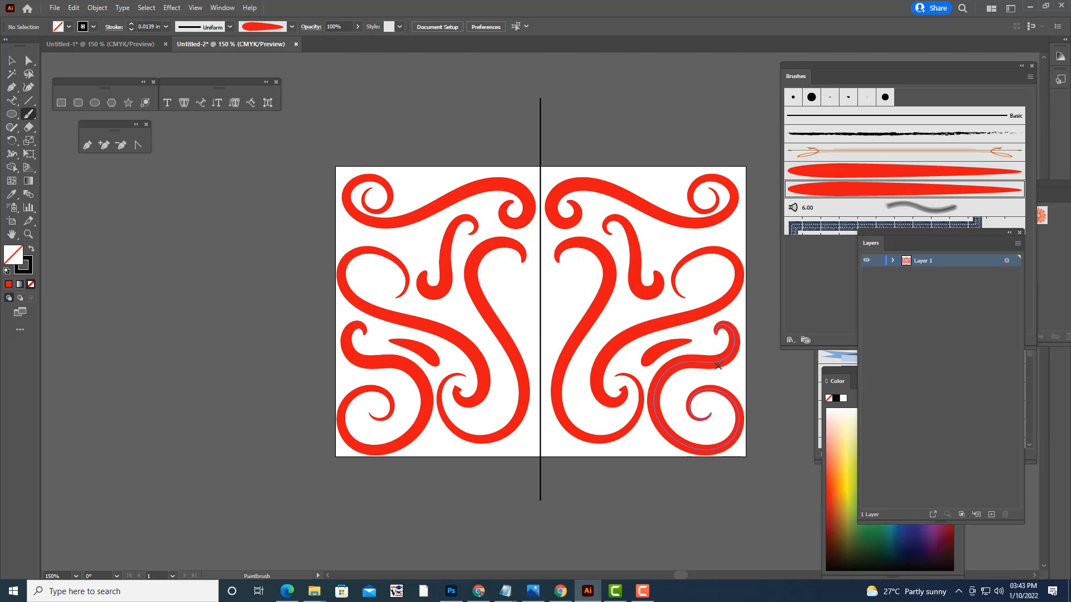
- Paint a teardrop accent above the right loop and a small curled scroll inside the tall S-scroll, undoing the trial stroke on the top scroll
{"action": "left_click_drag", "start_coordinate": [658, 251], "coordinate": [699, 236]}
{"action": "left_click_drag", "start_coordinate": [636, 179], "coordinate": [687, 202]}
{"action": "key", "text": "ctrl+z"}
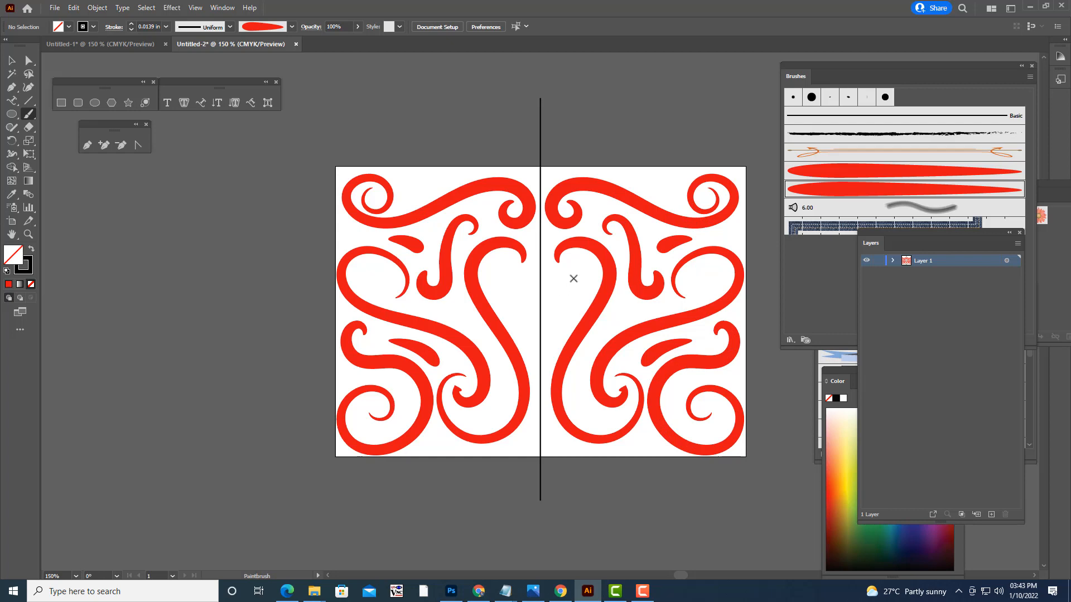
{"action": "mouse_move", "coordinate": [569, 275]}
{"action": "left_mouse_down"}
{"action": "mouse_move", "coordinate": [580, 277]}
{"action": "mouse_move", "coordinate": [552, 311]}
{"action": "mouse_move", "coordinate": [570, 318]}
{"action": "left_mouse_up"}
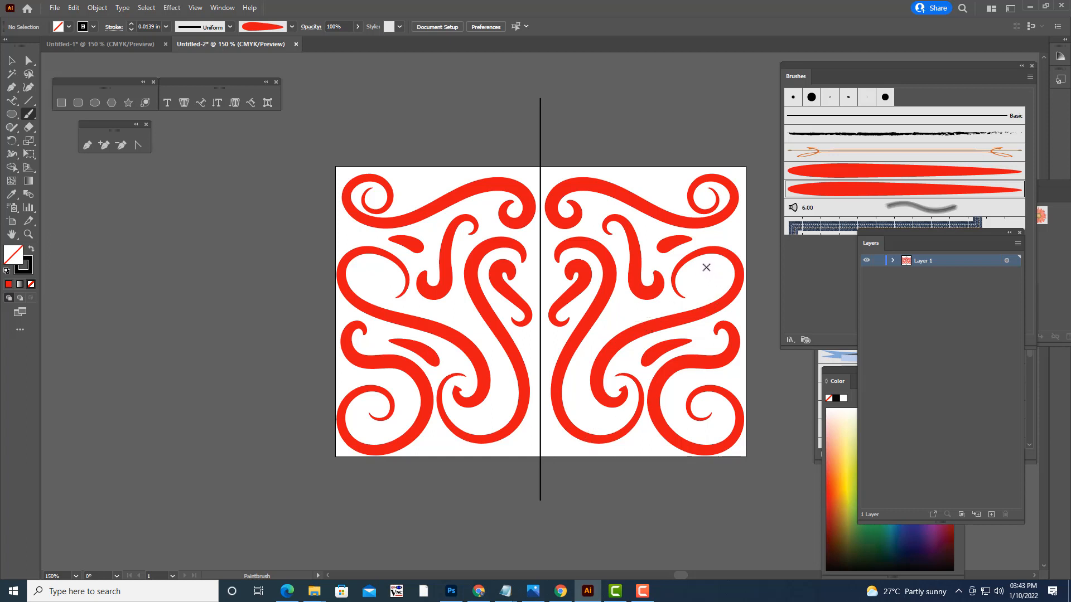
- Fill the gaps around the right half's lower curl and sweeping scroll with short teardrop accents, undoing the unsuitable trial strokes
{"action": "mouse_move", "coordinate": [705, 268]}
{"action": "left_mouse_down"}
{"action": "mouse_move", "coordinate": [718, 271]}
{"action": "mouse_move", "coordinate": [694, 299]}
{"action": "mouse_move", "coordinate": [705, 302]}
{"action": "left_mouse_up"}
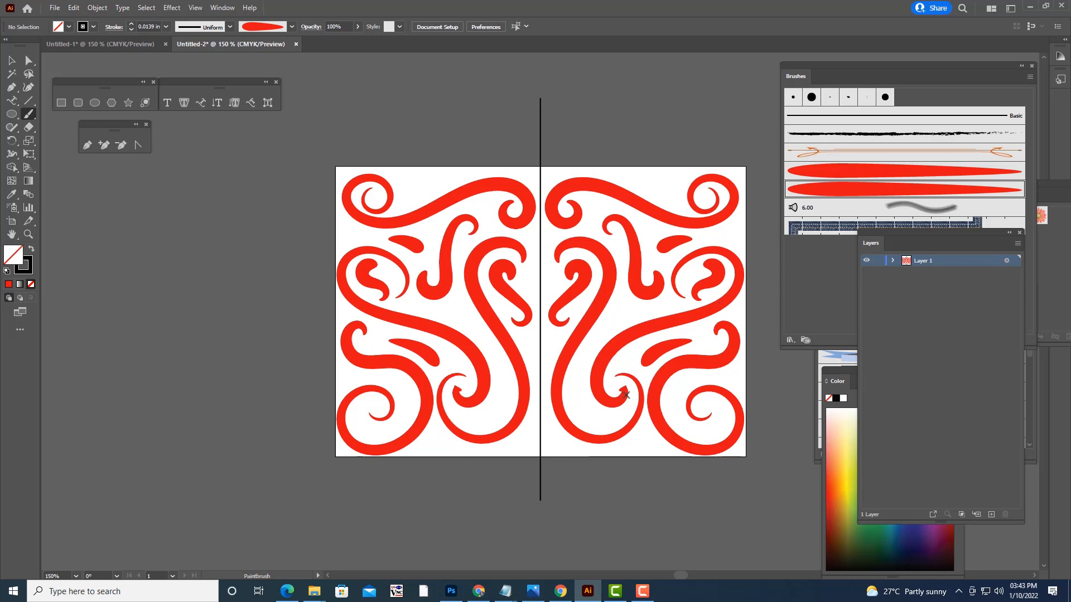
{"action": "key", "text": "ctrl+z"}
{"action": "mouse_move", "coordinate": [622, 416]}
{"action": "left_mouse_down"}
{"action": "mouse_move", "coordinate": [599, 419]}
{"action": "mouse_move", "coordinate": [575, 397]}
{"action": "mouse_move", "coordinate": [583, 366]}
{"action": "left_mouse_up"}
{"action": "key", "text": "ctrl+z"}
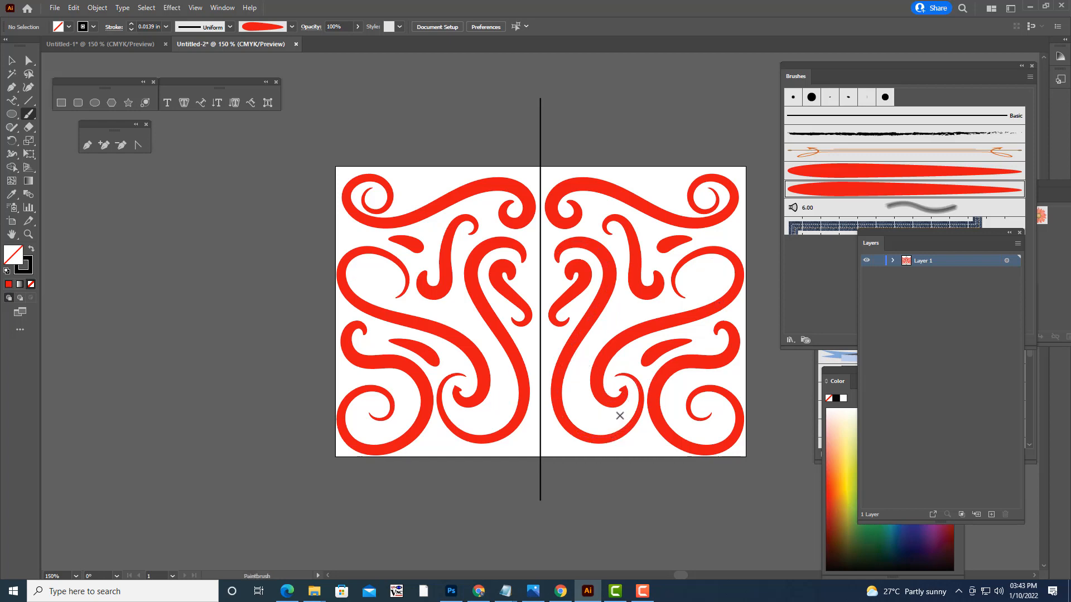
{"action": "mouse_move", "coordinate": [621, 415]}
{"action": "left_mouse_down"}
{"action": "mouse_move", "coordinate": [585, 400]}
{"action": "mouse_move", "coordinate": [586, 355]}
{"action": "mouse_move", "coordinate": [623, 320]}
{"action": "left_mouse_up"}
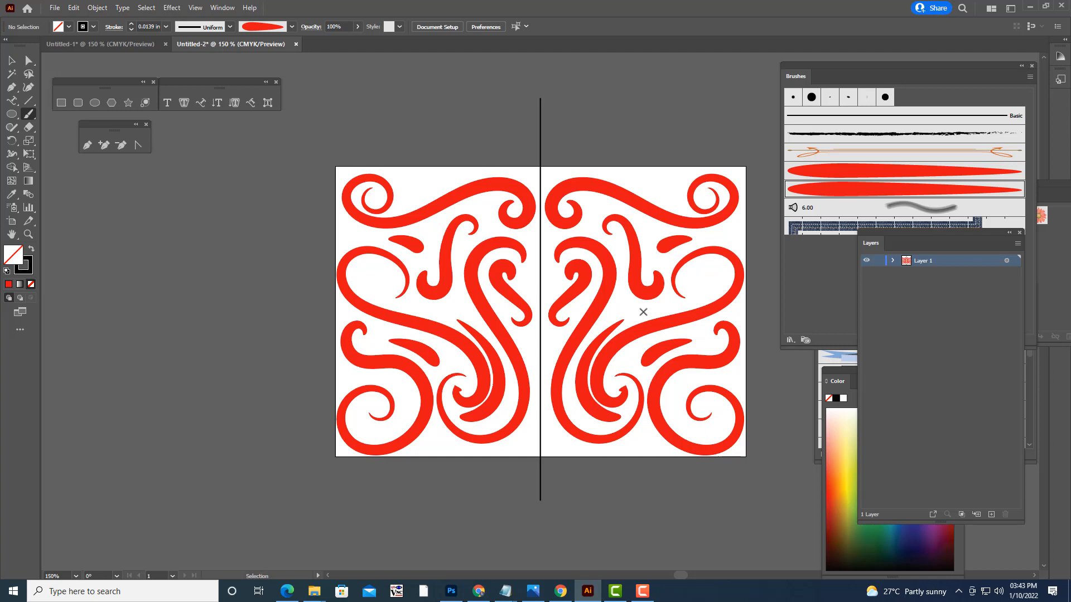
{"action": "key", "text": "ctrl+z"}
{"action": "mouse_move", "coordinate": [621, 418]}
{"action": "left_mouse_down"}
{"action": "mouse_move", "coordinate": [586, 409]}
{"action": "mouse_move", "coordinate": [576, 385]}
{"action": "mouse_move", "coordinate": [594, 339]}
{"action": "mouse_move", "coordinate": [661, 306]}
{"action": "left_mouse_up"}
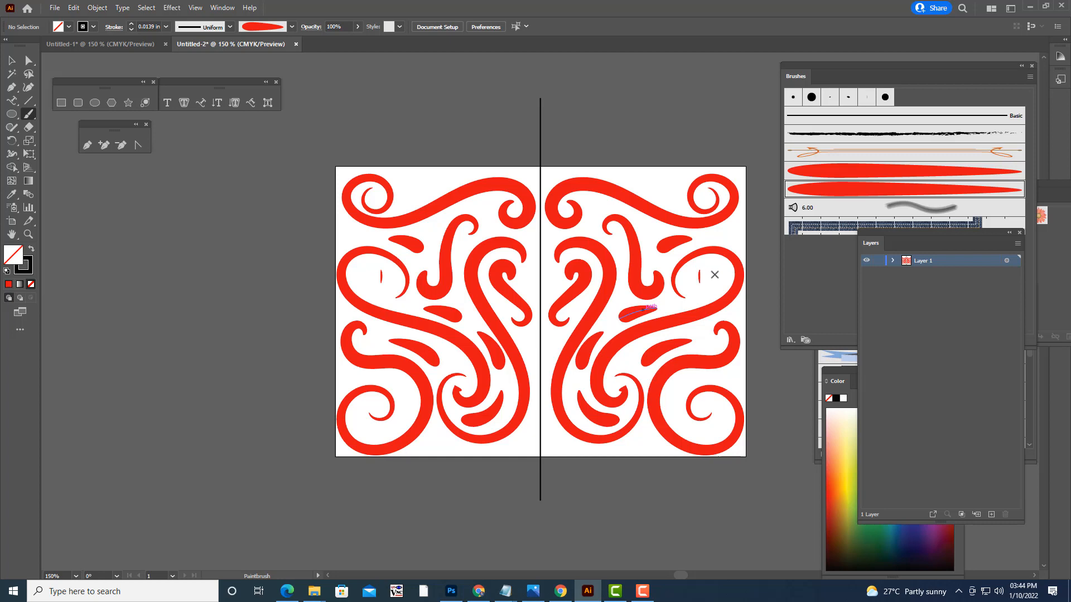
- Paint a small spiral inside the right loop, and undo the trial teardrop above the top scroll
{"action": "key", "text": "ctrl+z"}
{"action": "mouse_move", "coordinate": [698, 274]}
{"action": "left_mouse_down"}
{"action": "mouse_move", "coordinate": [715, 270]}
{"action": "mouse_move", "coordinate": [703, 301]}
{"action": "mouse_move", "coordinate": [693, 272]}
{"action": "mouse_move", "coordinate": [717, 270]}
{"action": "mouse_move", "coordinate": [704, 289]}
{"action": "mouse_move", "coordinate": [689, 287]}
{"action": "left_mouse_up"}
{"action": "key", "text": "ctrl+z"}
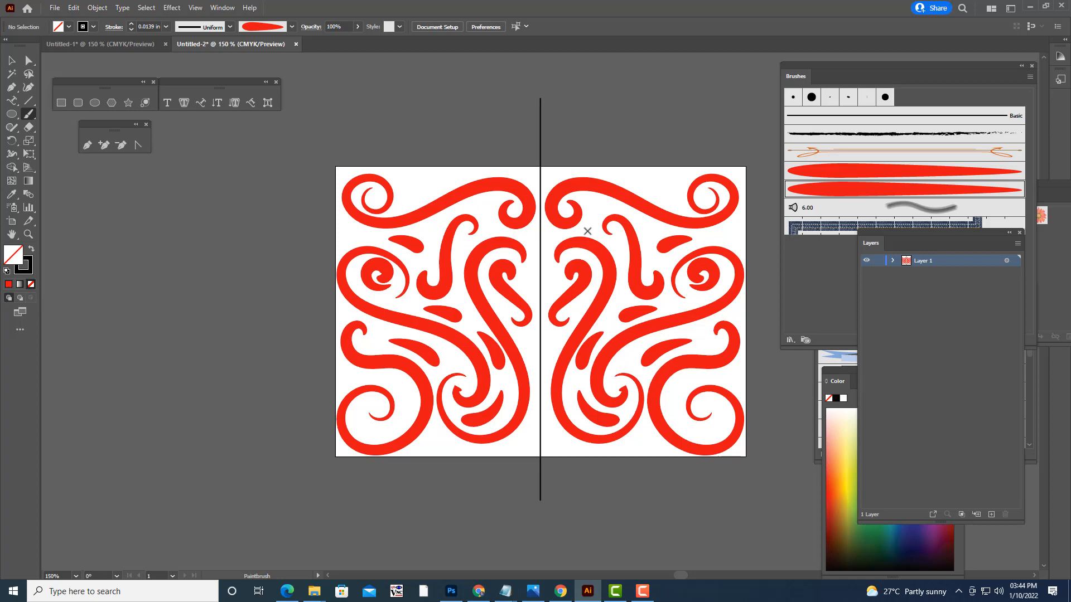
{"action": "left_click_drag", "start_coordinate": [614, 174], "coordinate": [678, 195]}
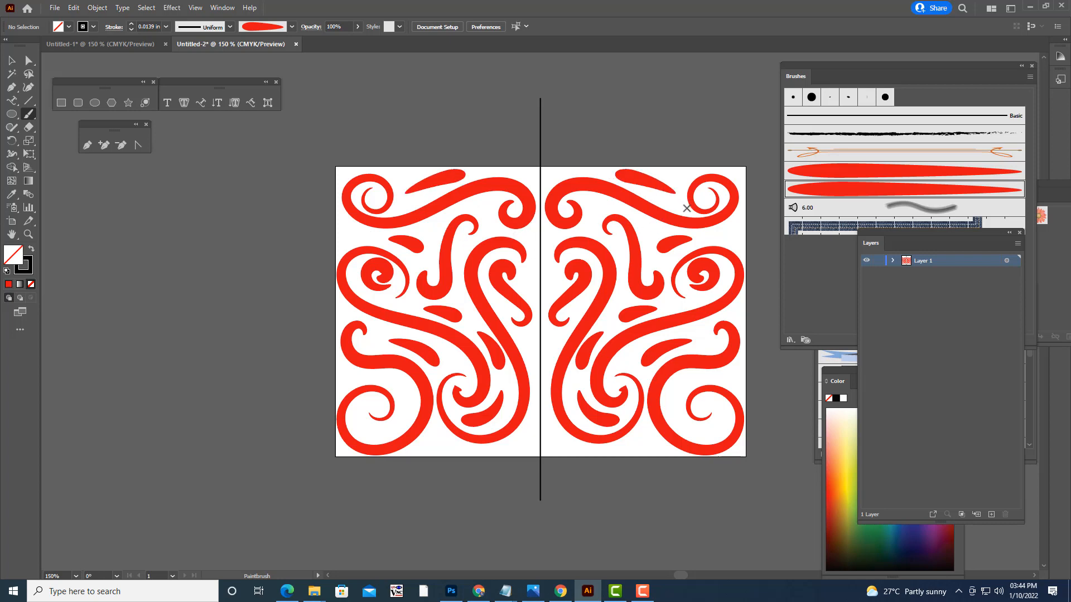
{"action": "key", "text": "ctrl+z"}
- Select the vertical guide line among Layer 1's objects and delete it
{"action": "left_click", "coordinate": [10, 60]}
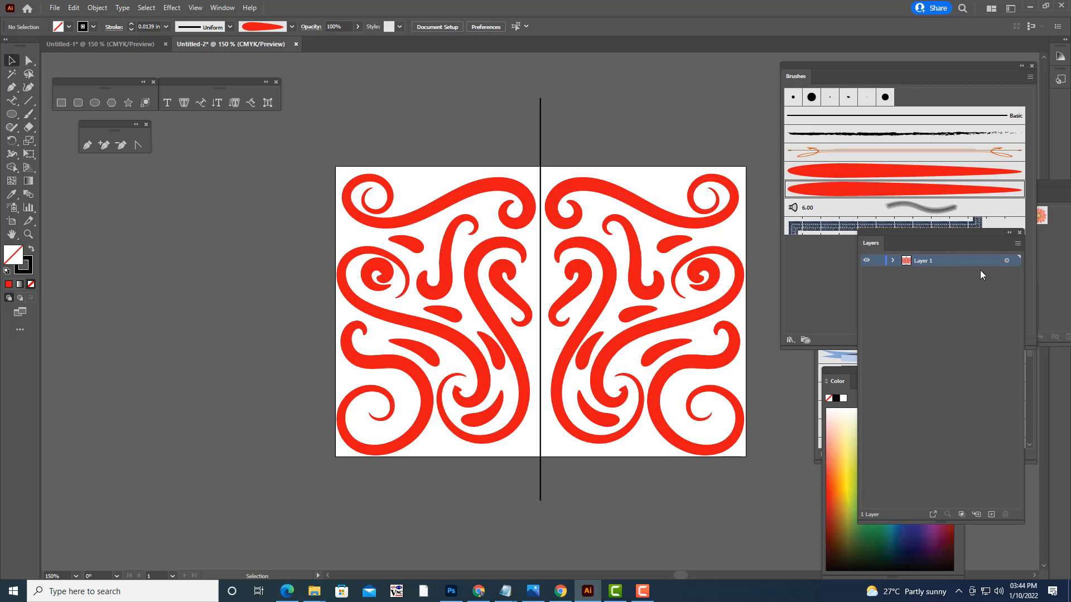
{"action": "left_click", "coordinate": [893, 261]}
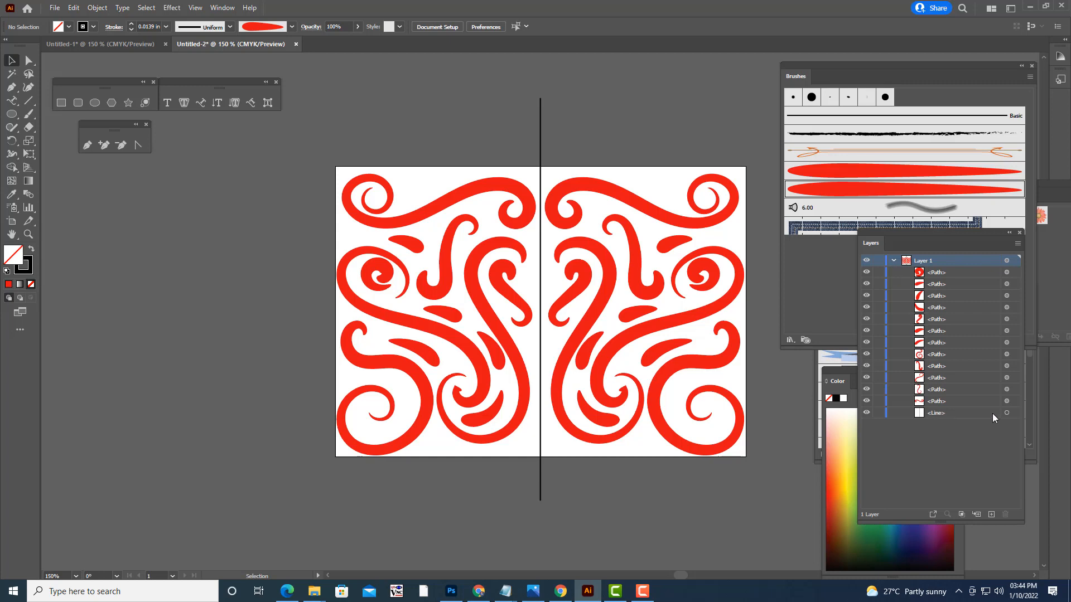
{"action": "left_click", "coordinate": [1007, 413]}
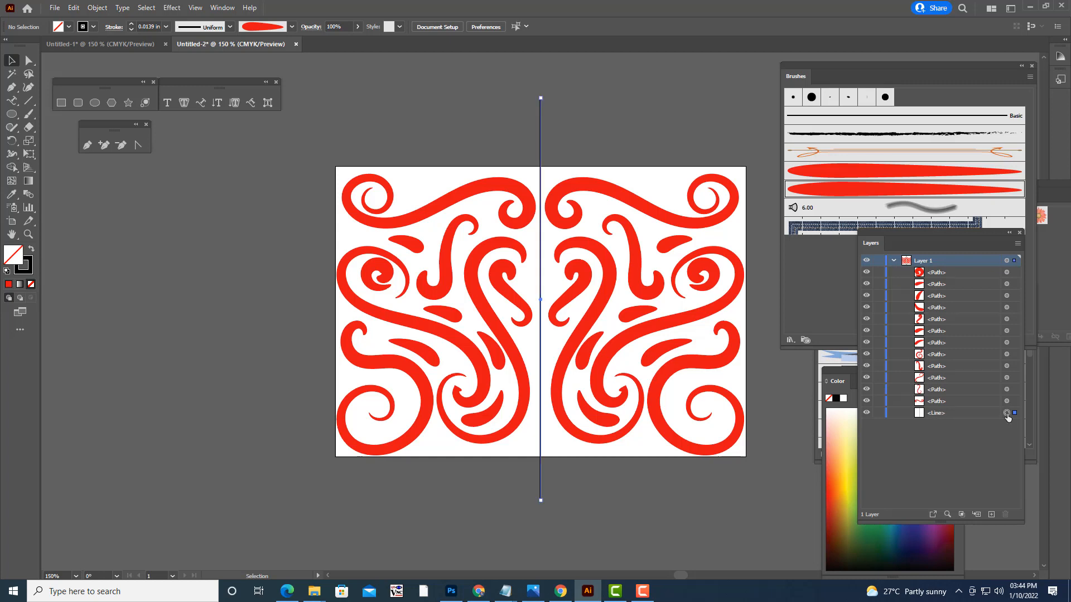
{"action": "left_click", "coordinate": [968, 412]}
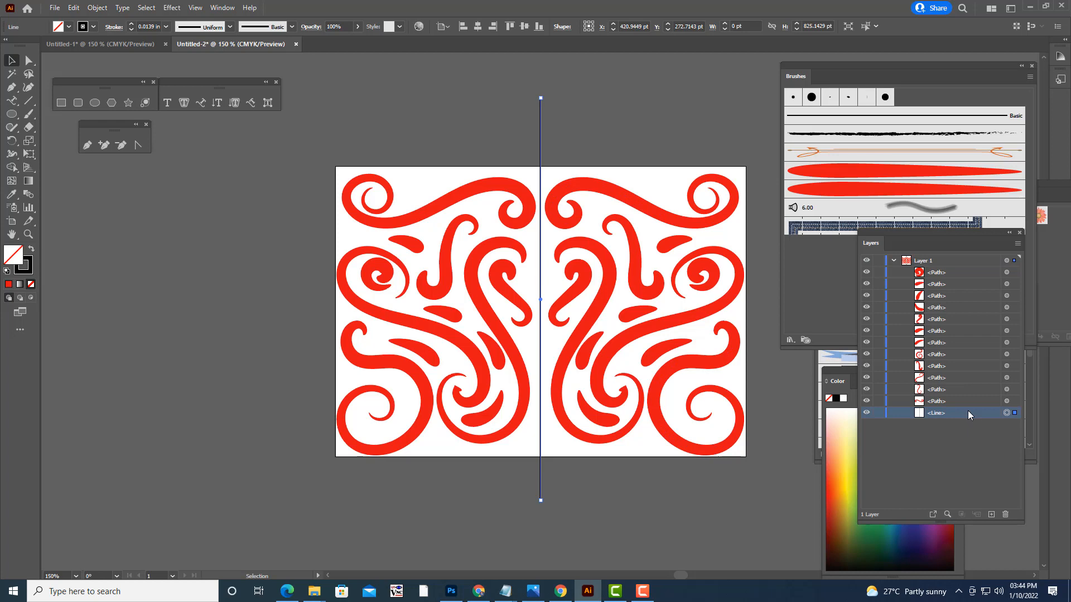
{"action": "key", "text": "Delete"}
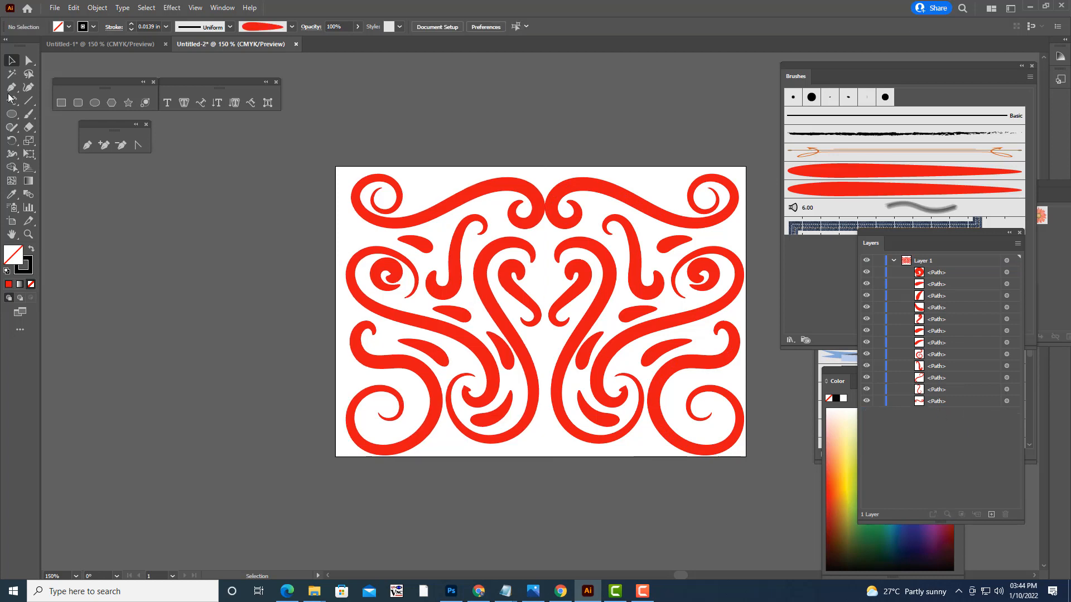
- Expand the appearance of the mirrored scroll artwork, starting from the top scroll, so both halves become real shapes
{"action": "left_click", "coordinate": [634, 205]}
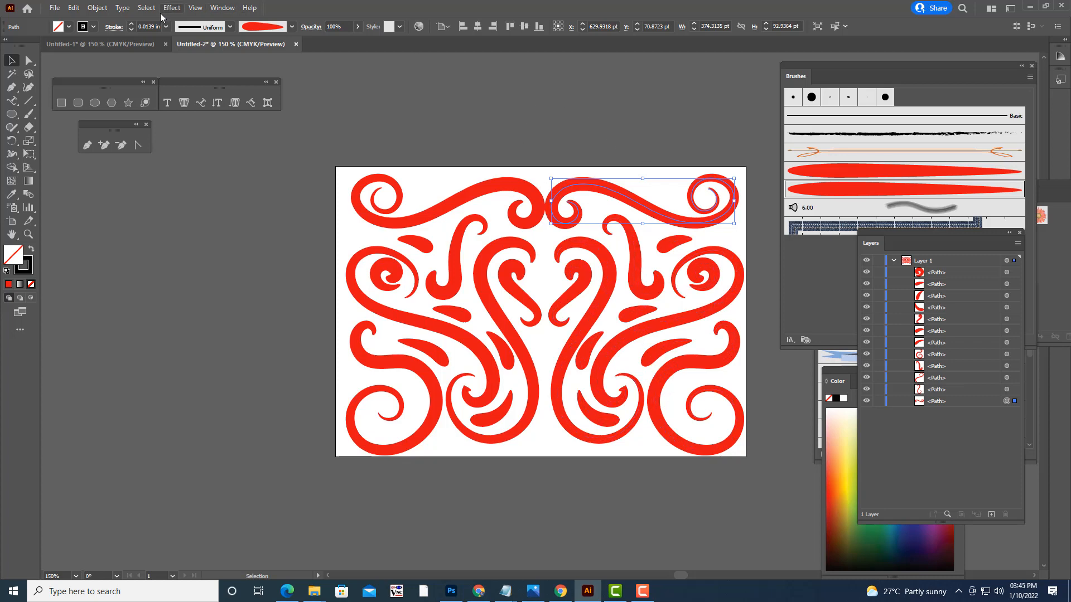
{"action": "left_click", "coordinate": [614, 196]}
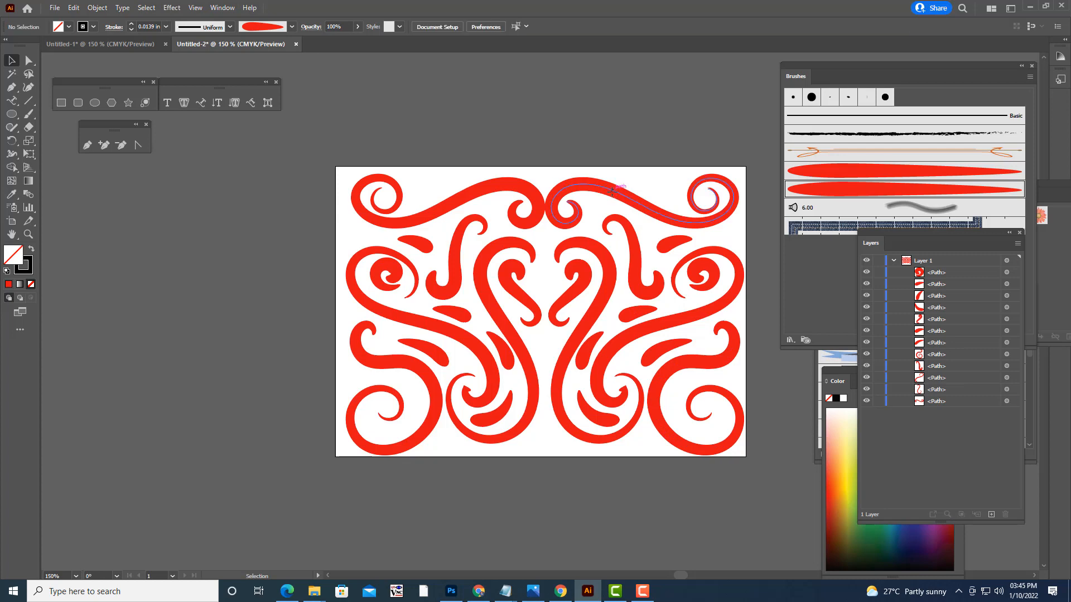
{"action": "left_click", "coordinate": [97, 8]}
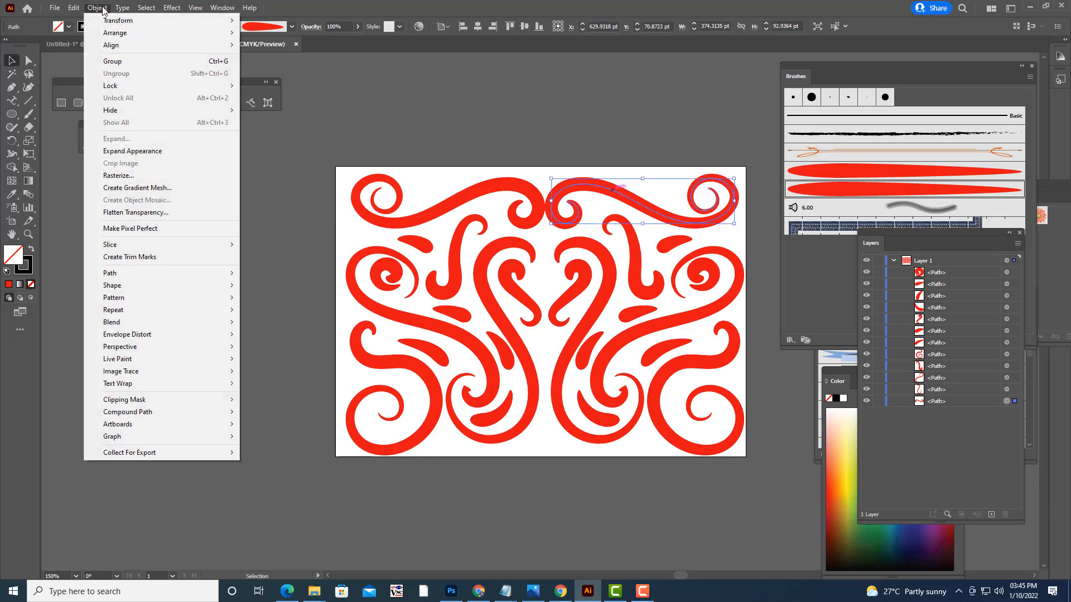
{"action": "left_click", "coordinate": [144, 152]}
{"action": "left_click", "coordinate": [554, 110]}
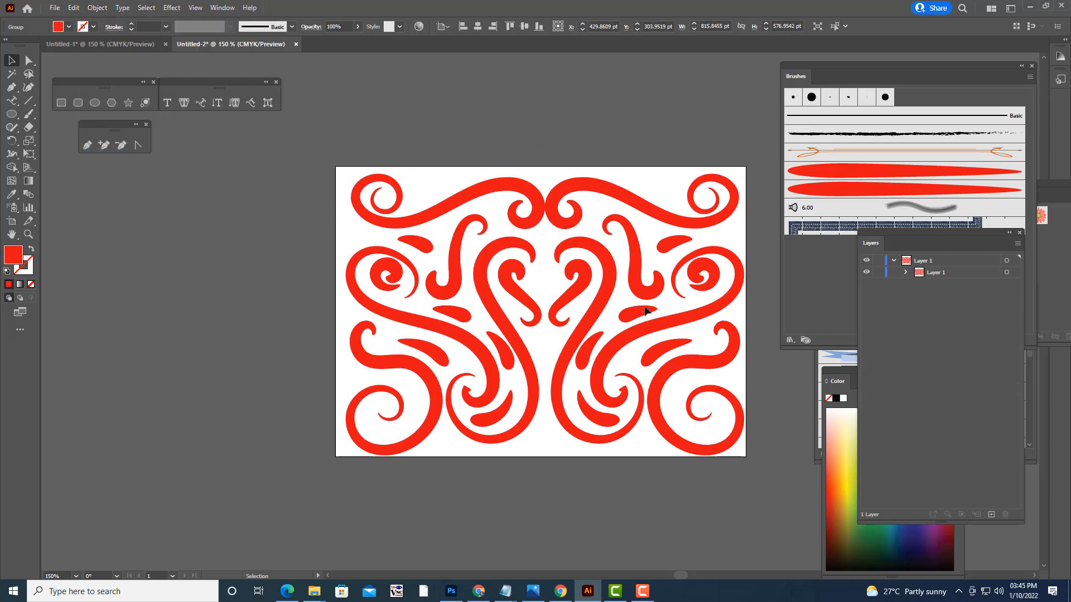
- Scale the whole ornament down proportionally to about 70 × 49 pt in the artboard's upper-left corner
{"action": "left_click", "coordinate": [611, 287]}
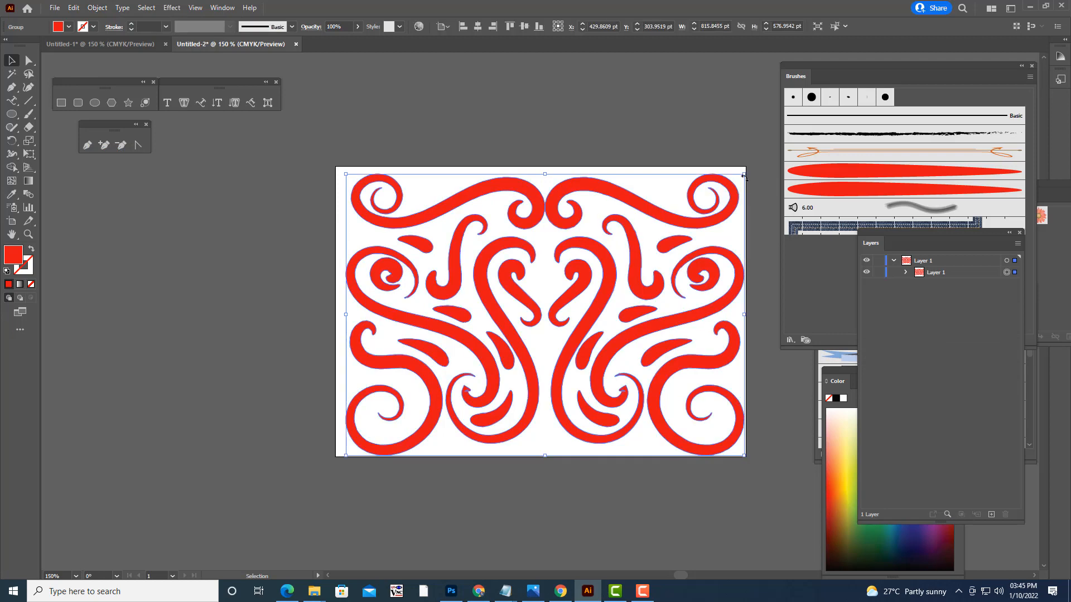
{"action": "left_click_drag", "start_coordinate": [745, 174], "coordinate": [373, 189]}
{"action": "left_click", "coordinate": [418, 153]}
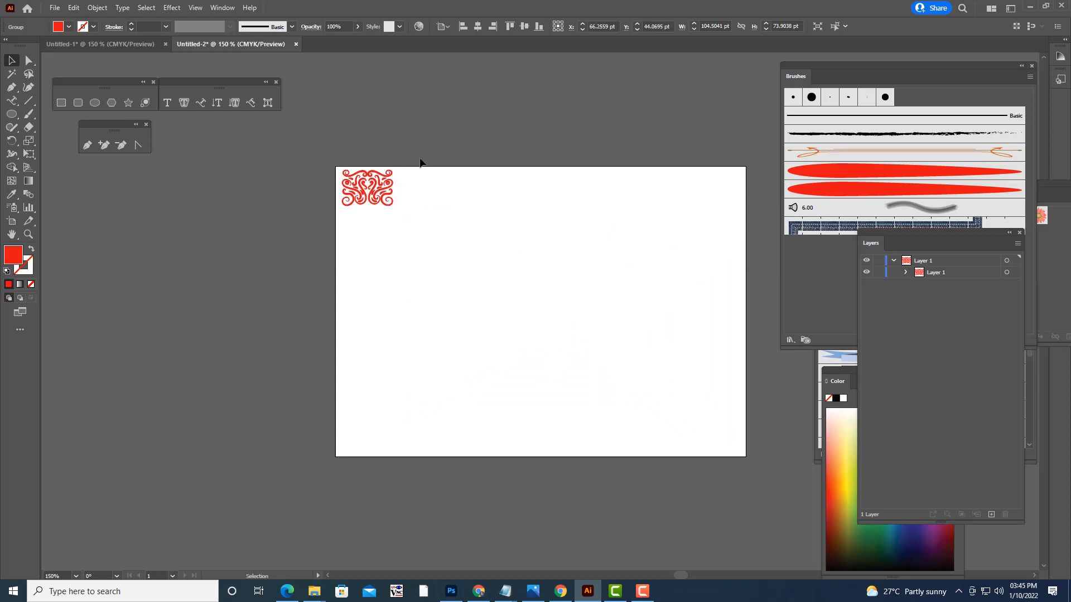
{"action": "key", "text": "ctrl+equal"}
{"action": "key", "text": "ctrl+equal"}
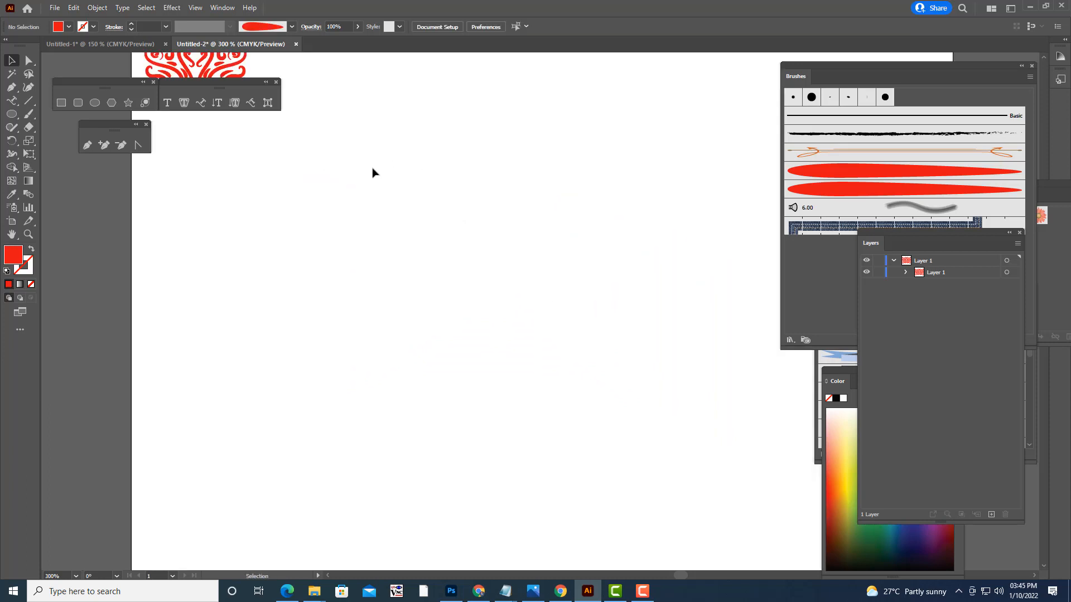
{"action": "scroll", "coordinate": [376, 172], "scroll_direction": "up", "scroll_amount": 3}
{"action": "left_click", "coordinate": [239, 182]}
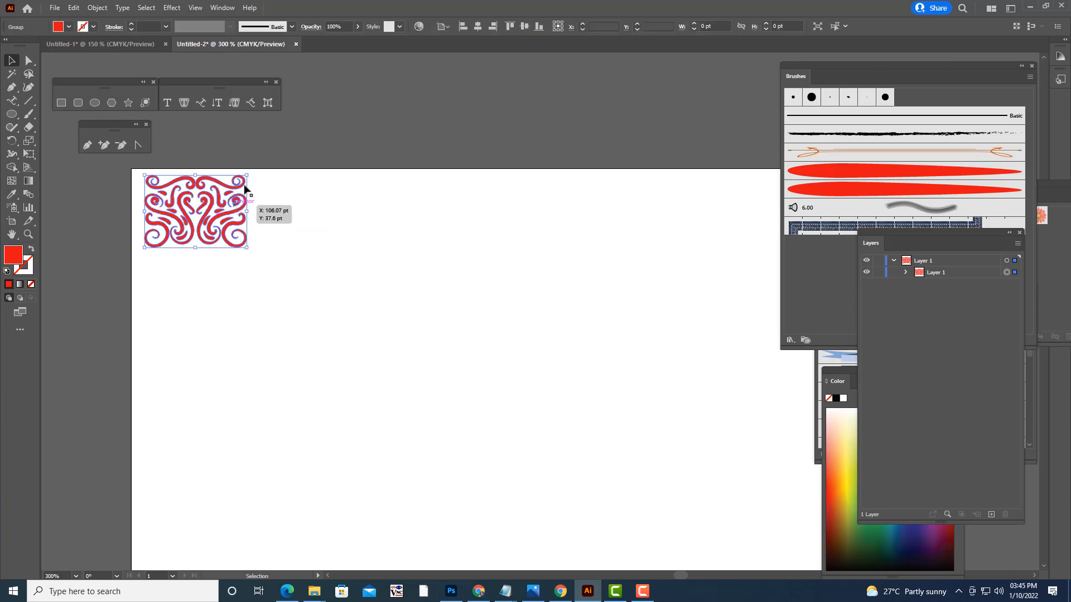
{"action": "left_click_drag", "start_coordinate": [248, 174], "coordinate": [189, 200]}
{"action": "left_click", "coordinate": [345, 179]}
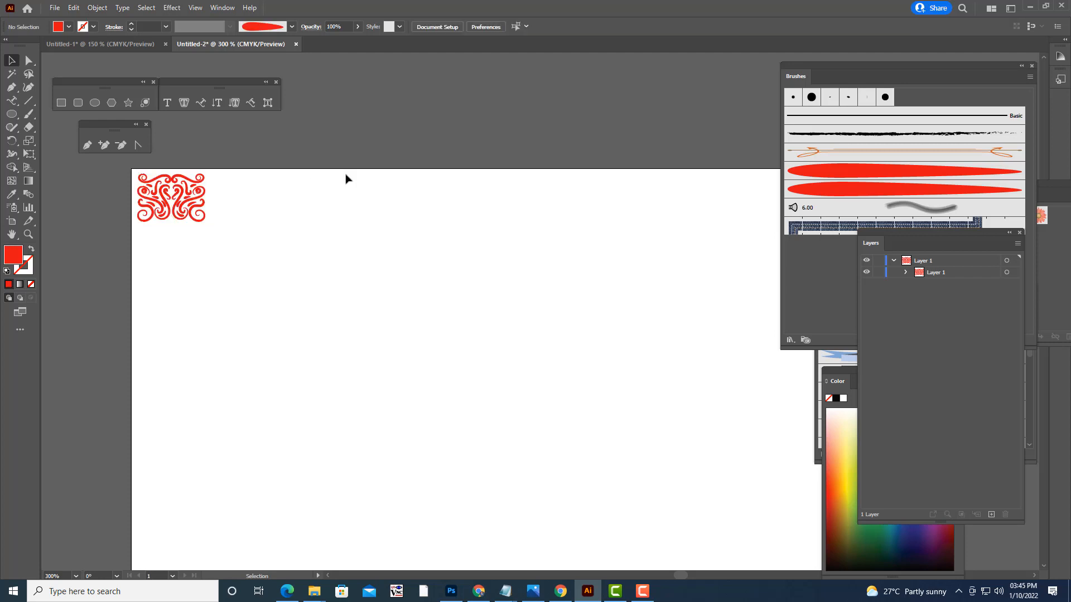
- Copy the small ornament straight below itself and repeat the copy until a column of 11 fills the artboard's left edge
{"action": "key", "text": "ctrl+minus"}
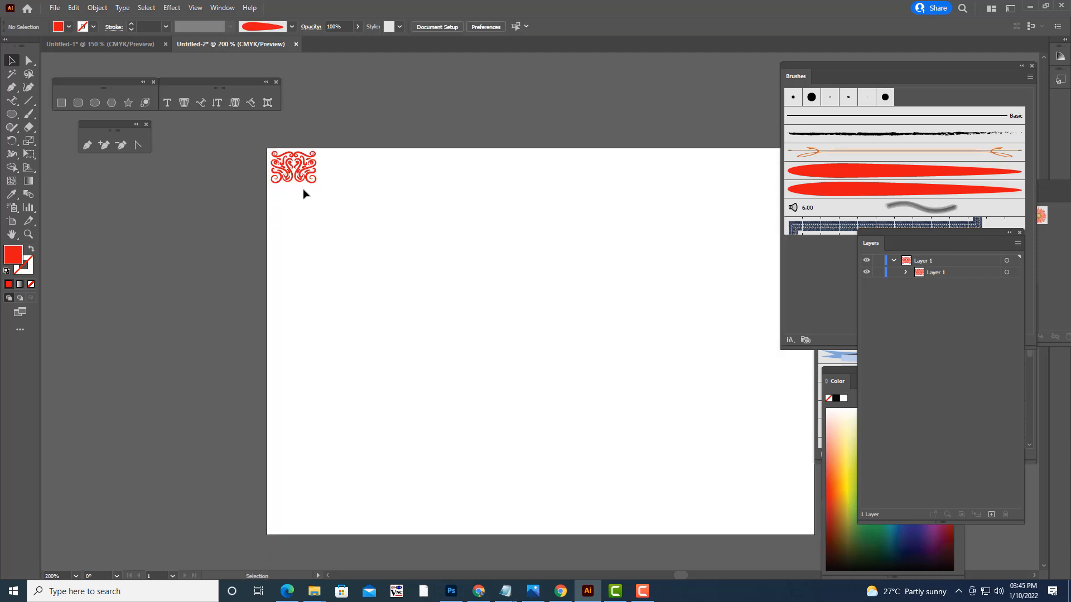
{"action": "left_click", "coordinate": [301, 175]}
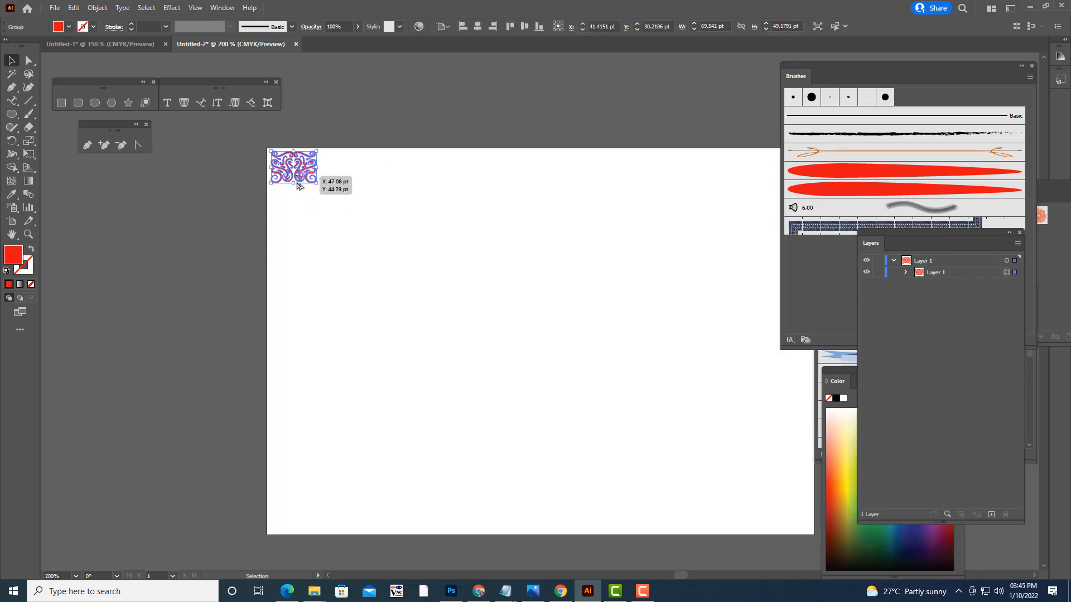
{"action": "left_click_drag", "start_coordinate": [298, 185], "coordinate": [298, 214]}
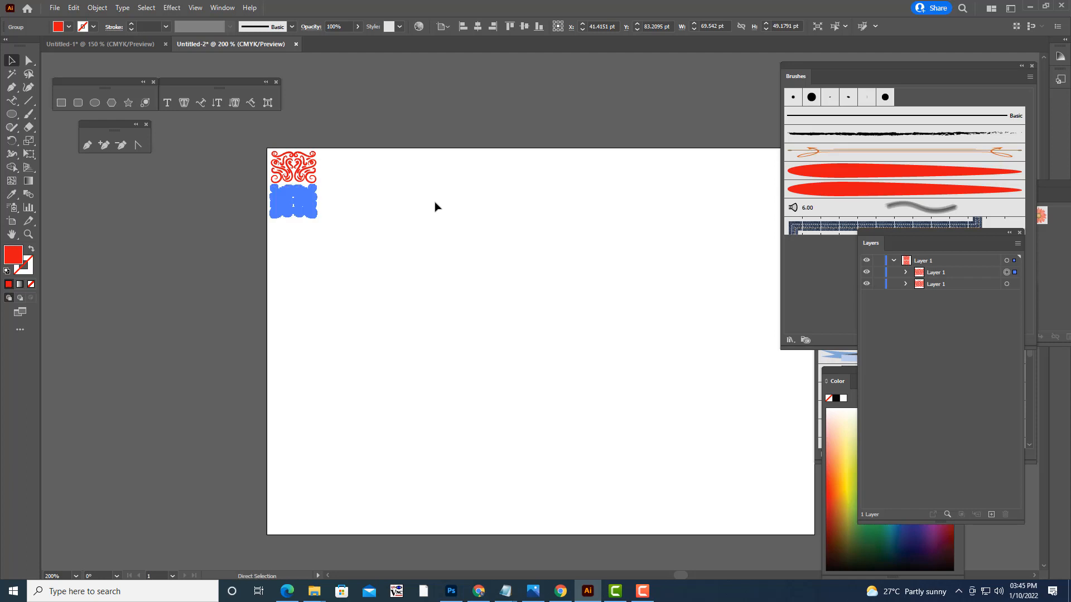
{"action": "key", "text": "ctrl+d"}
{"action": "key", "text": "ctrl+d"}
{"action": "key", "text": "ctrl+d"}
{"action": "key", "text": "ctrl+d"}
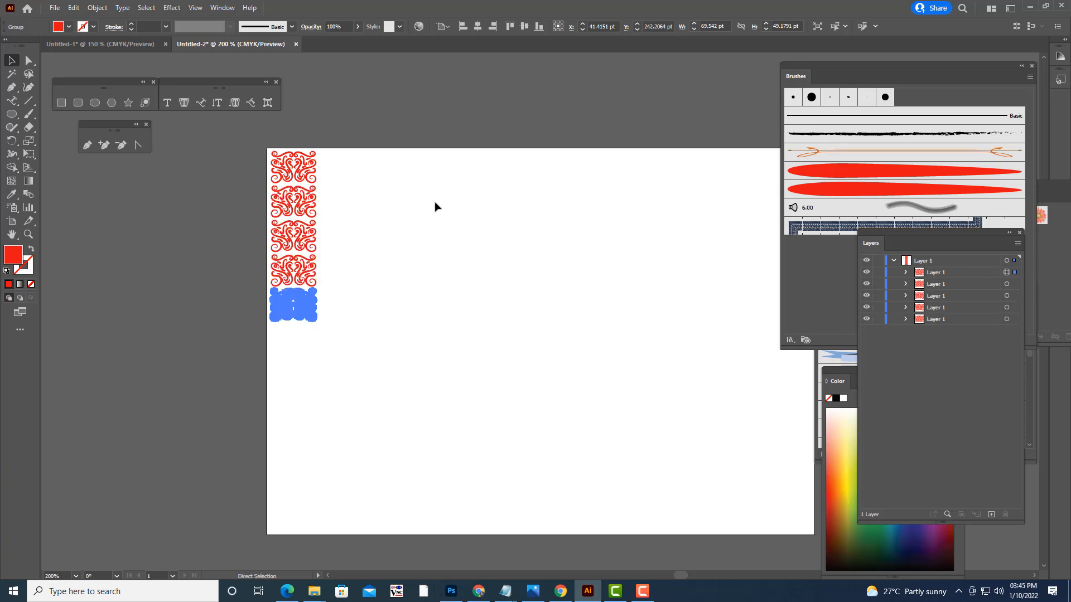
{"action": "key", "text": "ctrl+d"}
{"action": "key", "text": "ctrl+d"}
{"action": "key", "text": "ctrl+d"}
{"action": "key", "text": "ctrl+d"}
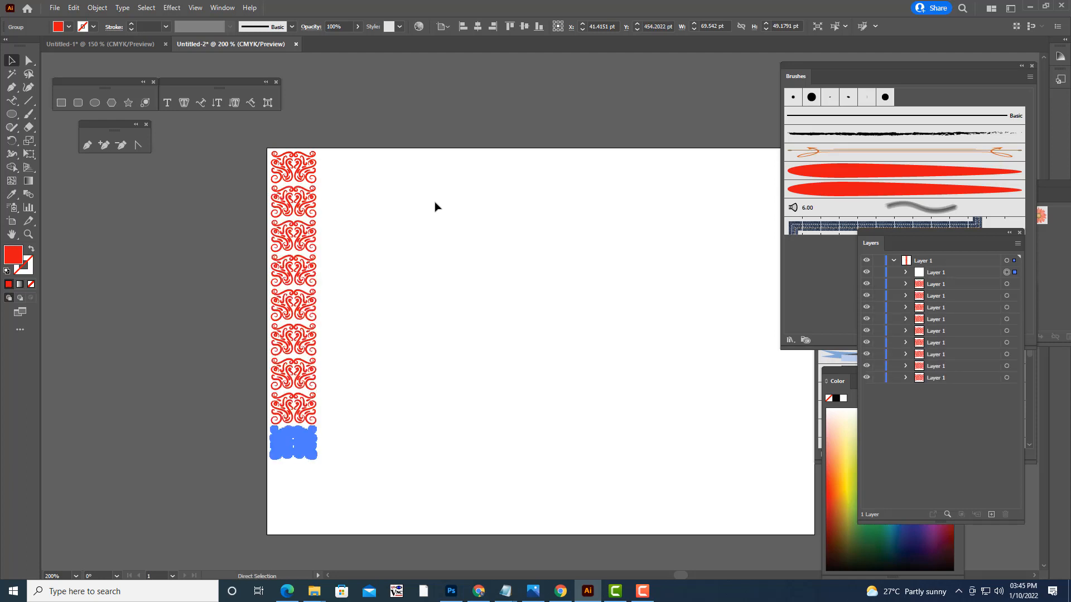
{"action": "key", "text": "ctrl+d"}
{"action": "left_click", "coordinate": [435, 207]}
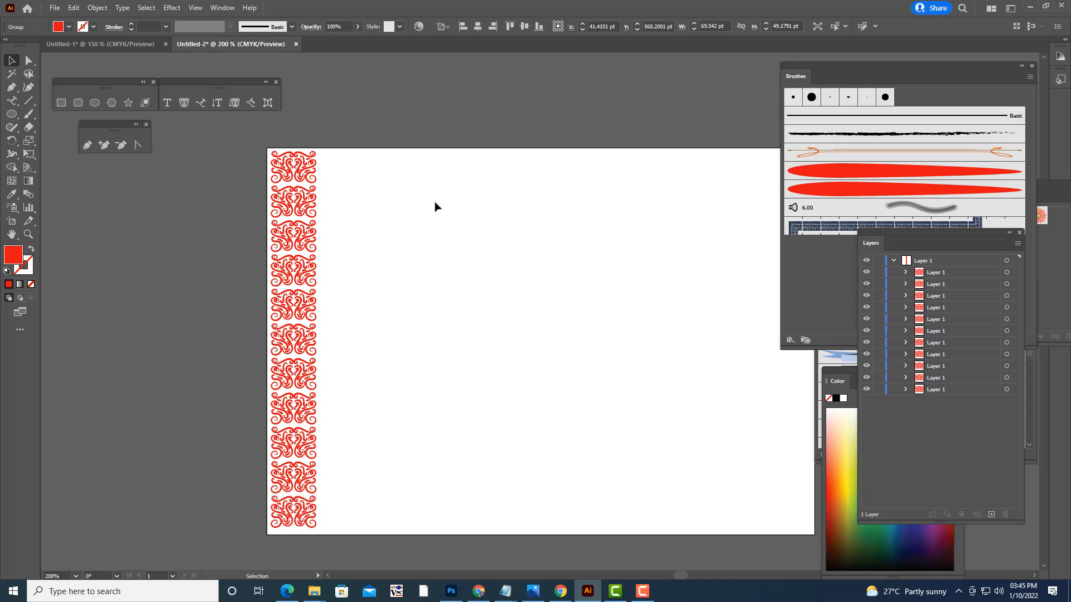
- Select the whole column of ornaments and rotate it very slightly clockwise
{"action": "scroll", "coordinate": [424, 189], "scroll_direction": "down", "scroll_amount": 2}
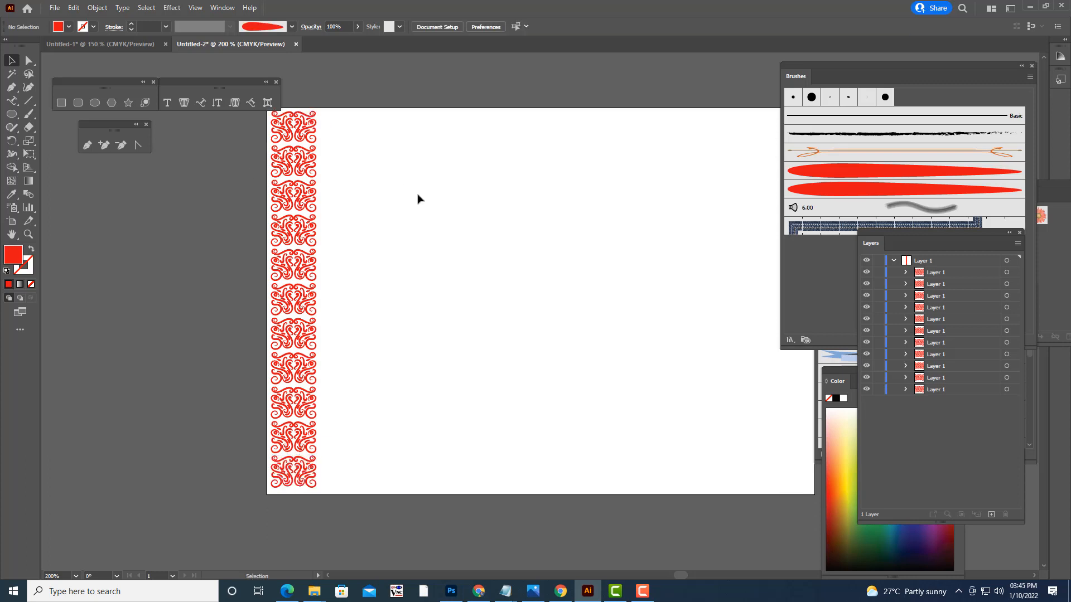
{"action": "scroll", "coordinate": [418, 198], "scroll_direction": "up", "scroll_amount": 1}
{"action": "left_click_drag", "start_coordinate": [260, 127], "coordinate": [291, 520]}
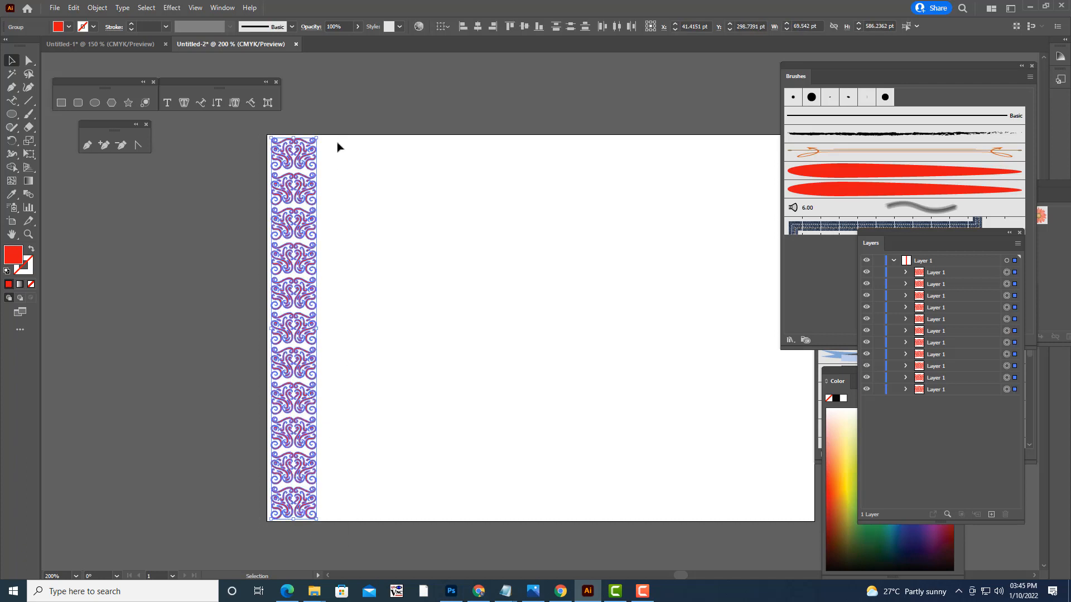
{"action": "left_click_drag", "start_coordinate": [322, 135], "coordinate": [322, 137]}
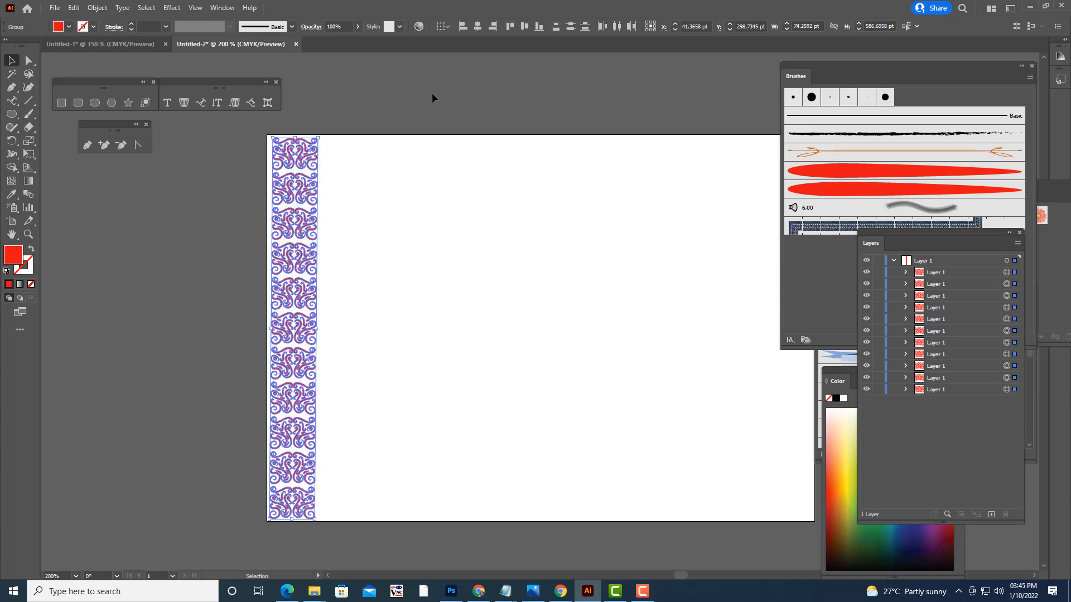
{"action": "key", "text": "Down"}
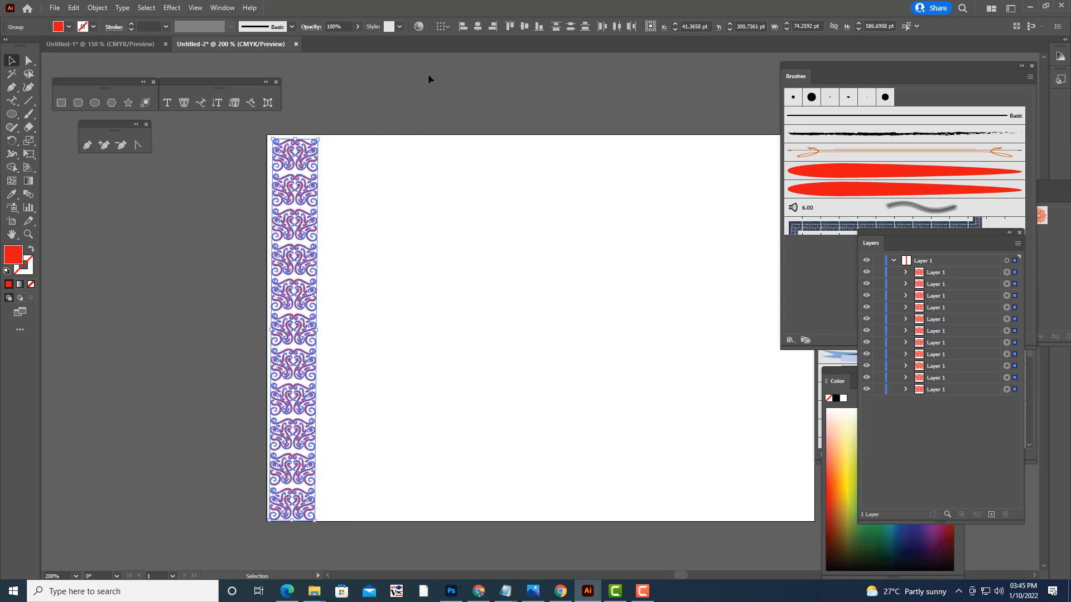
{"action": "key", "text": "Down"}
{"action": "key", "text": "Down"}
{"action": "left_click", "coordinate": [427, 74]}
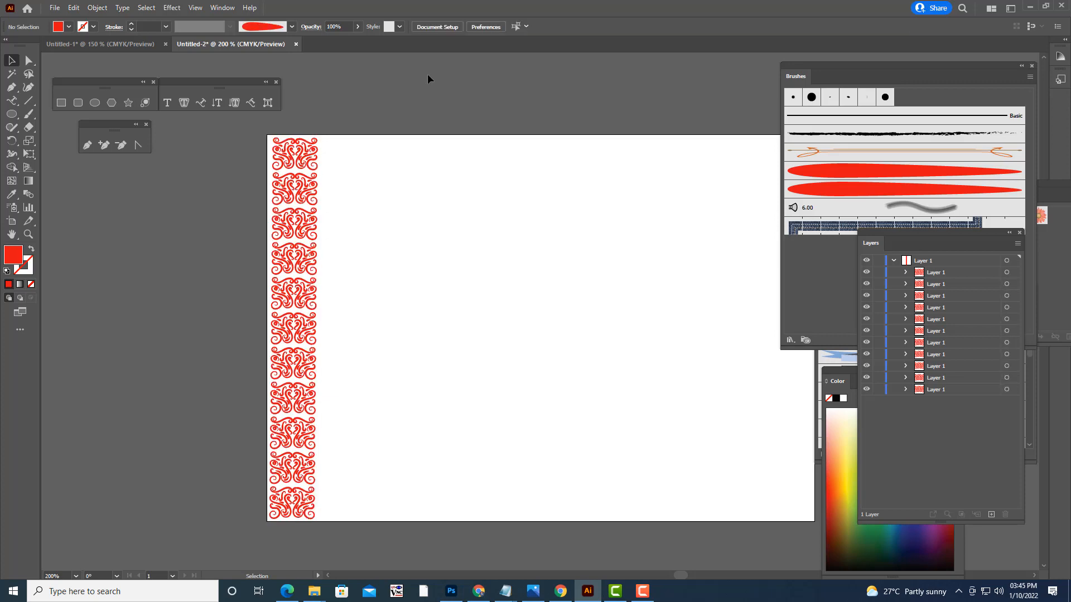
- Group the column of ornaments and place a copy of the group along the artboard's right edge
{"action": "key", "text": "ctrl+minus"}
{"action": "key", "text": "ctrl+minus"}
{"action": "key", "text": "ctrl+plus"}
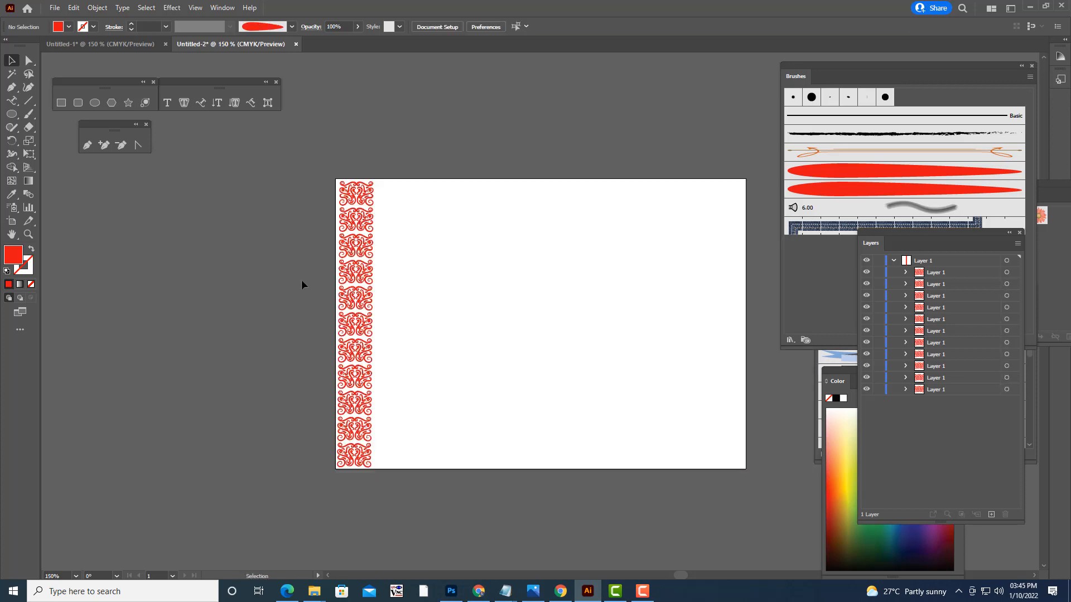
{"action": "left_click", "coordinate": [364, 283]}
{"action": "left_click_drag", "start_coordinate": [308, 162], "coordinate": [409, 476]}
{"action": "key", "text": "ctrl+g"}
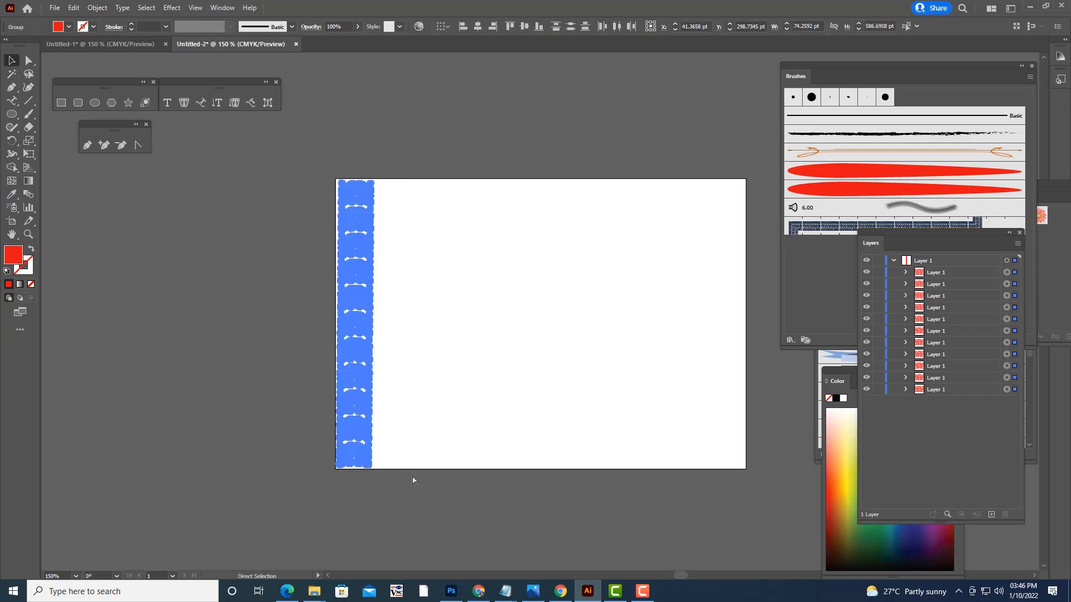
{"action": "left_click_drag", "start_coordinate": [361, 426], "coordinate": [730, 426]}
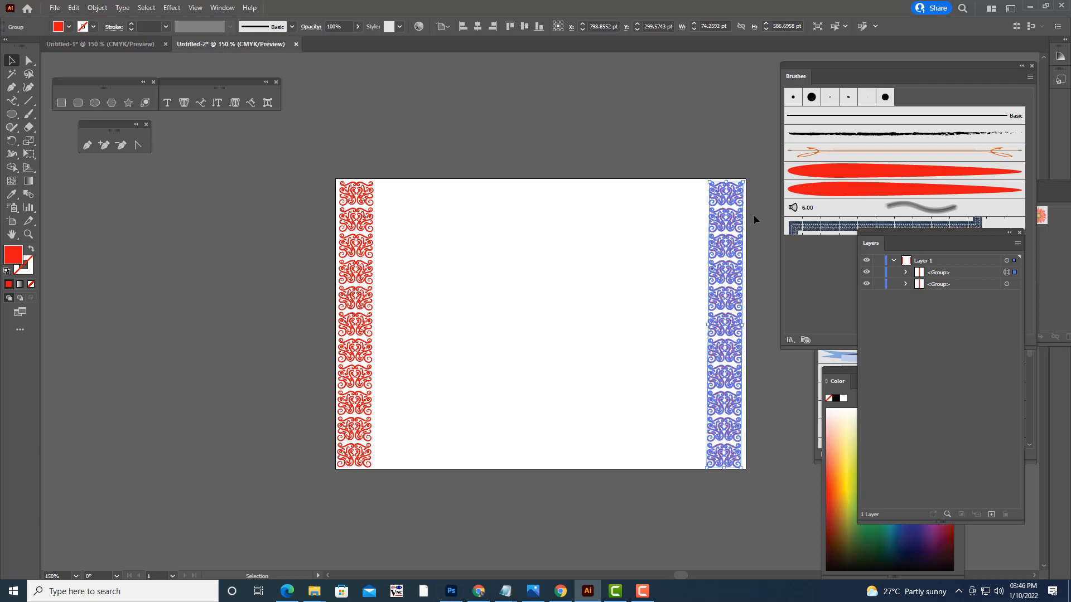
- Rotate the right-hand column slightly to straighten it and nudge it right and up within the artboard edge
{"action": "left_click_drag", "start_coordinate": [749, 181], "coordinate": [749, 179]}
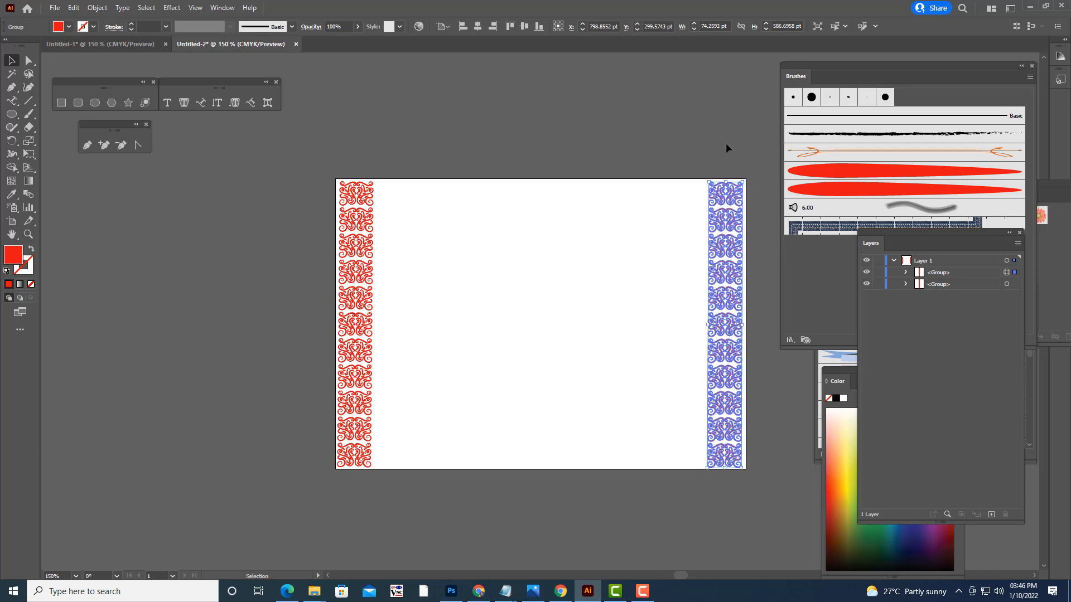
{"action": "left_click", "coordinate": [725, 141]}
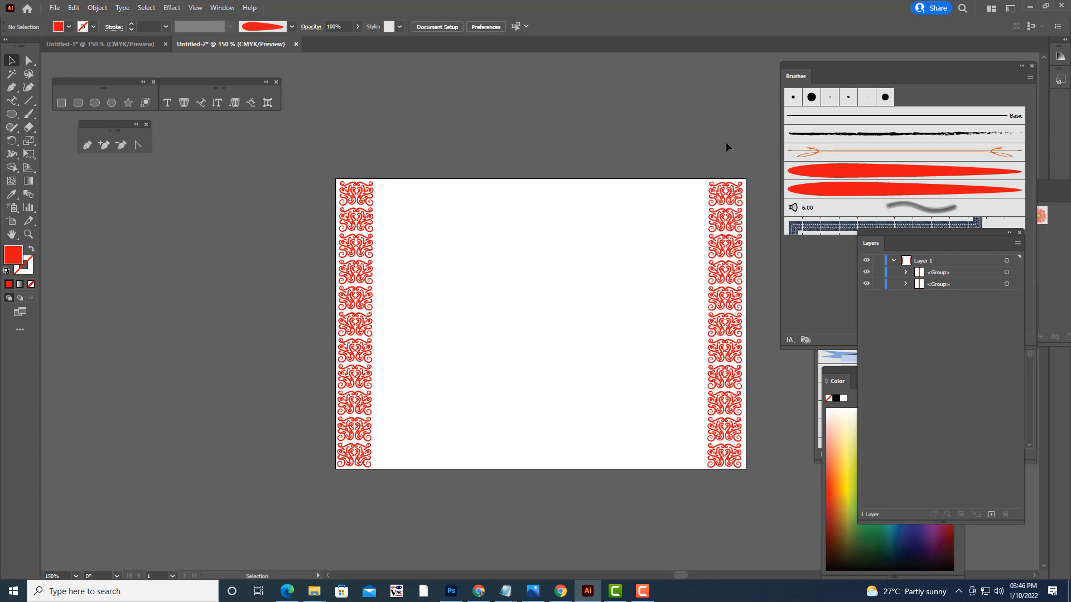
{"action": "left_click", "coordinate": [729, 220]}
{"action": "key", "text": "Right"}
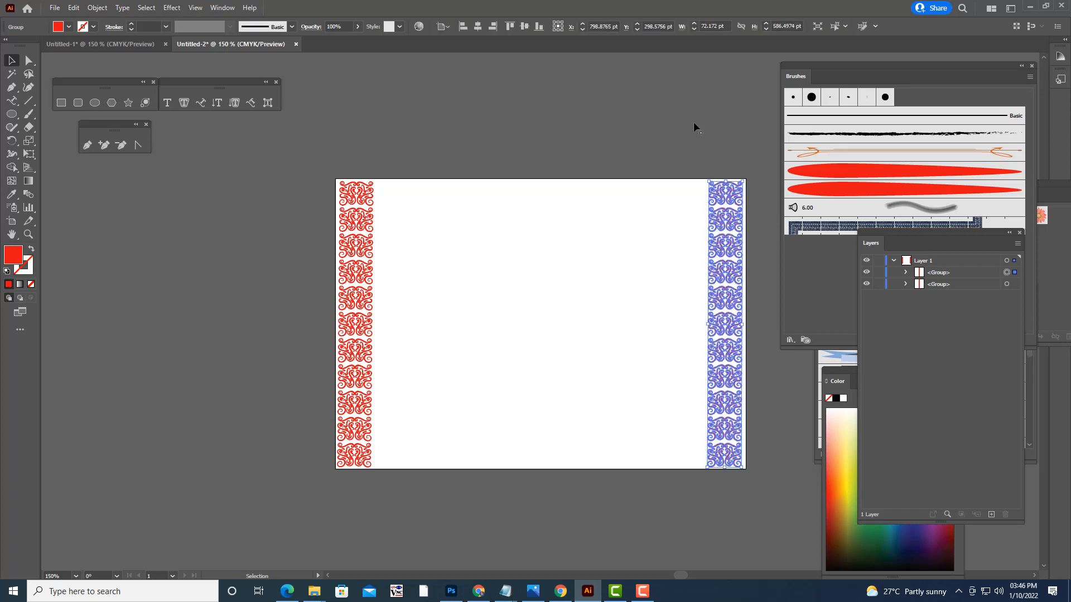
{"action": "key", "text": "Up"}
{"action": "left_click", "coordinate": [693, 121]}
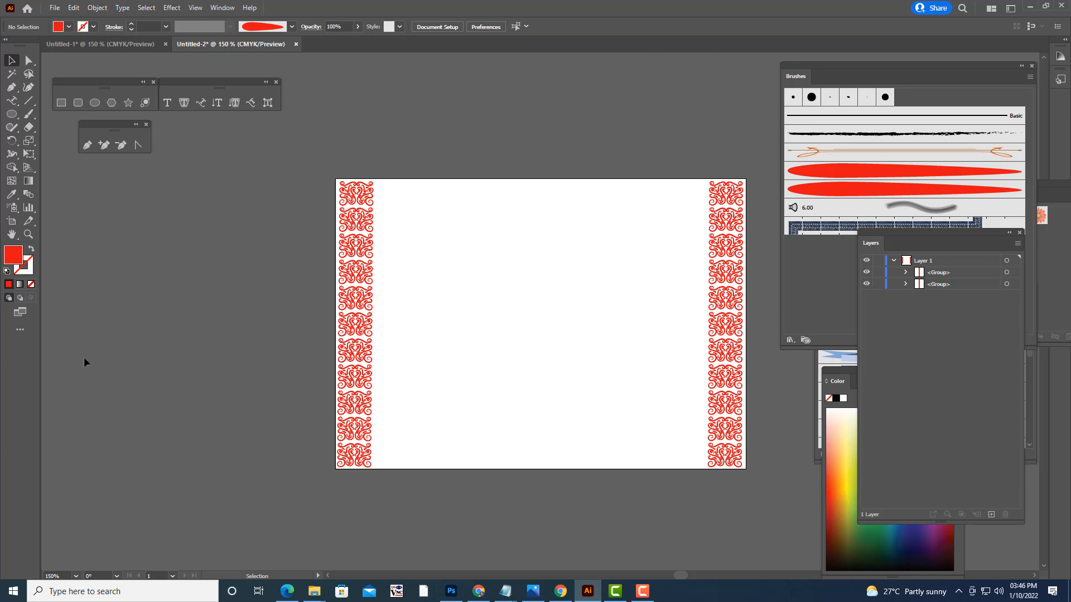
- Draw a small red circle about 17 pt across and place it beside the top of the left ornament column
{"action": "scroll", "coordinate": [538, 357], "scroll_direction": "up", "scroll_amount": 2}
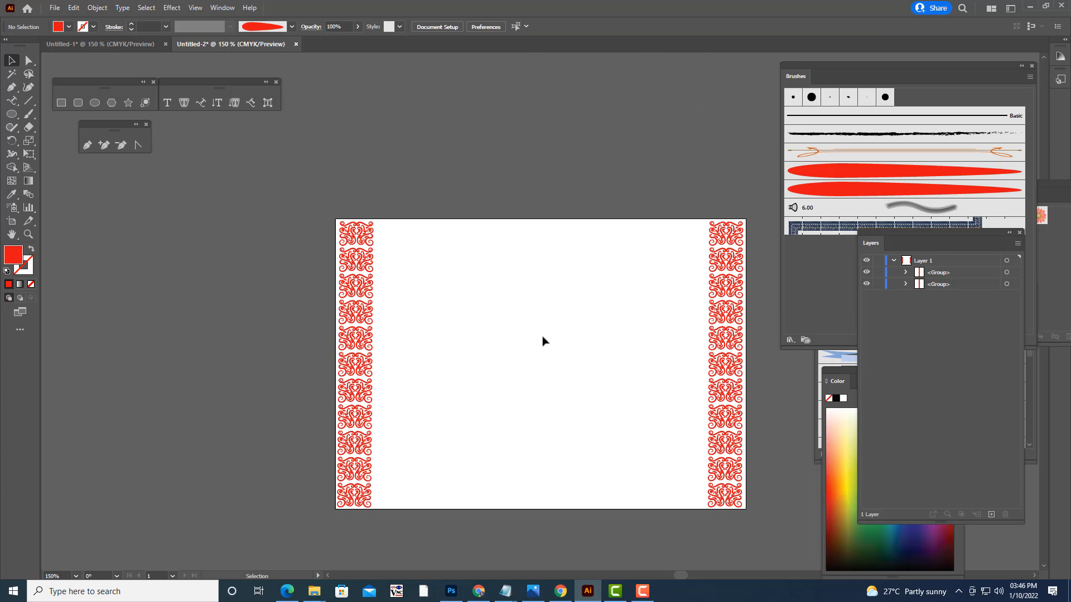
{"action": "left_click", "coordinate": [365, 341]}
{"action": "left_click", "coordinate": [411, 185]}
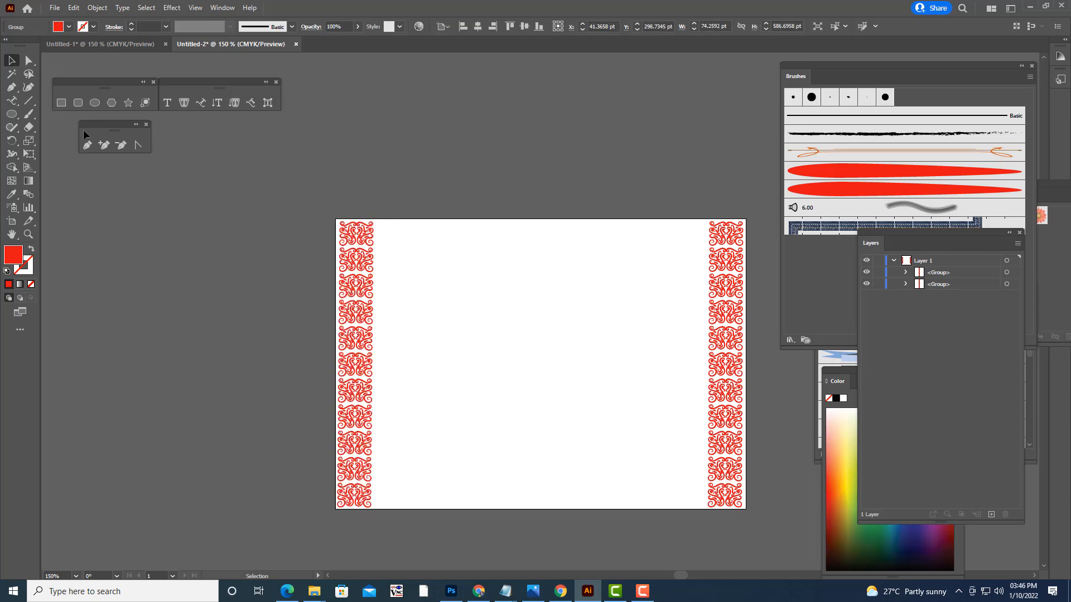
{"action": "left_click", "coordinate": [94, 102]}
{"action": "mouse_move", "coordinate": [426, 254]}
{"action": "left_mouse_down"}
{"action": "mouse_move", "coordinate": [442, 267]}
{"action": "mouse_move", "coordinate": [435, 262]}
{"action": "left_mouse_up"}
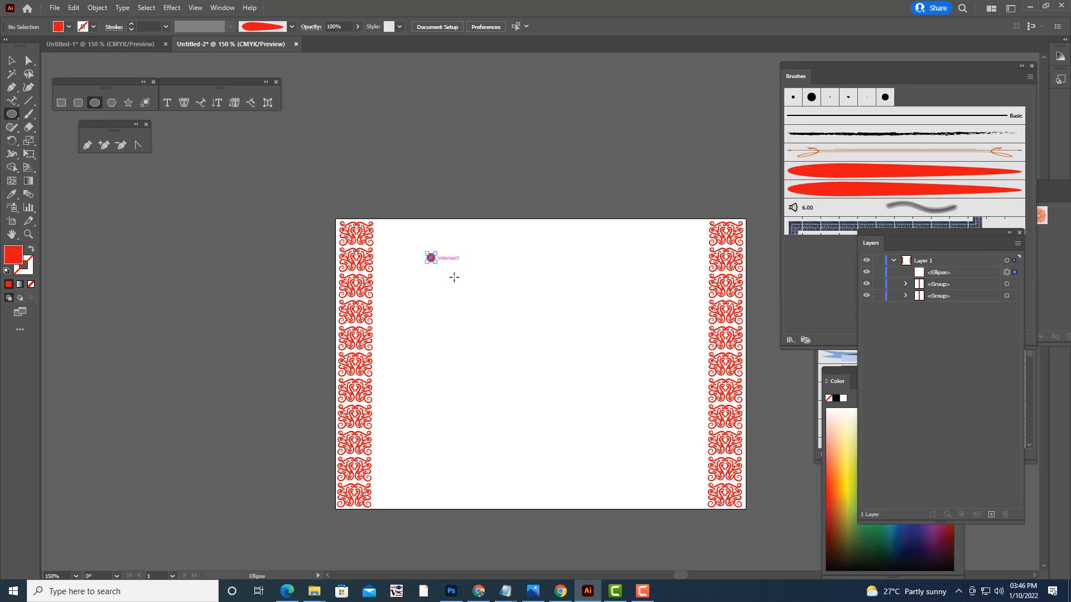
{"action": "left_click", "coordinate": [11, 60]}
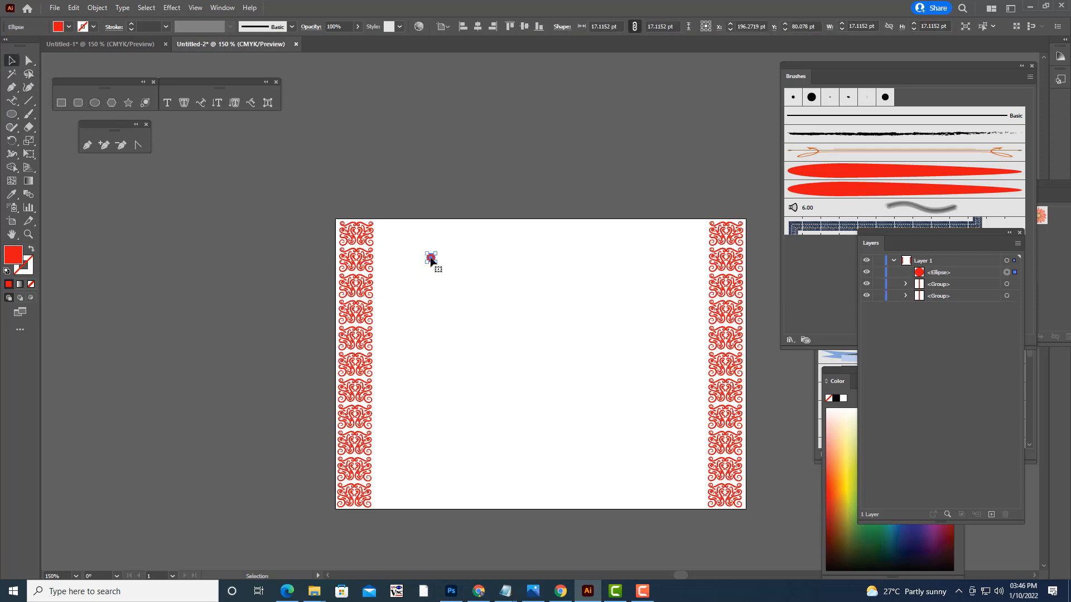
{"action": "left_click_drag", "start_coordinate": [431, 261], "coordinate": [382, 230]}
- Apply a Transform effect to the red circle with 15 copies and a vertical move of 33 pt
{"action": "left_click", "coordinate": [168, 8]}
{"action": "mouse_move", "coordinate": [223, 98]}
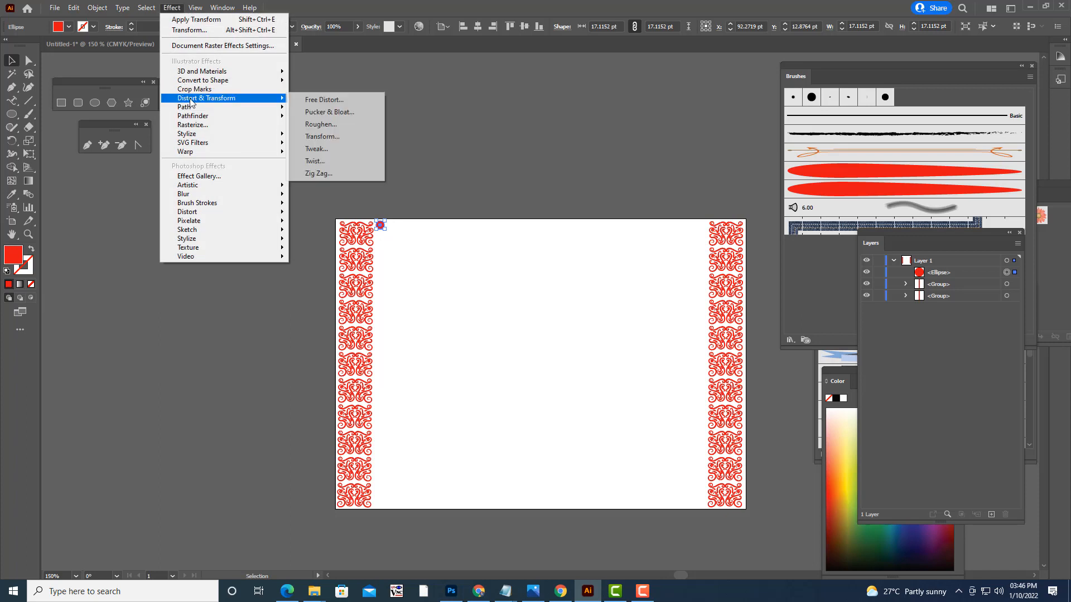
{"action": "left_click", "coordinate": [322, 137]}
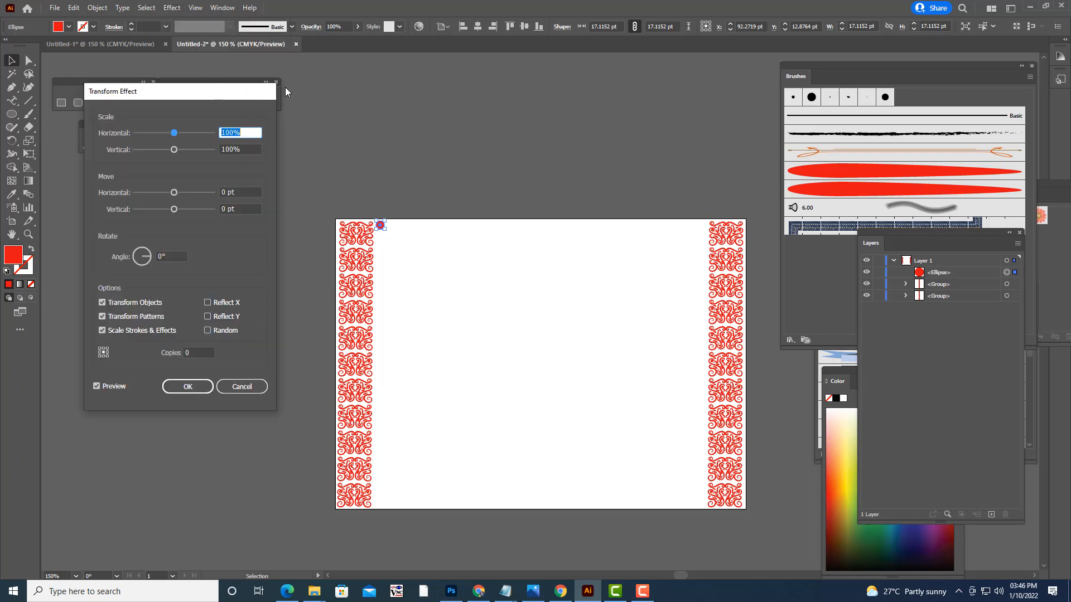
{"action": "left_click", "coordinate": [787, 277]}
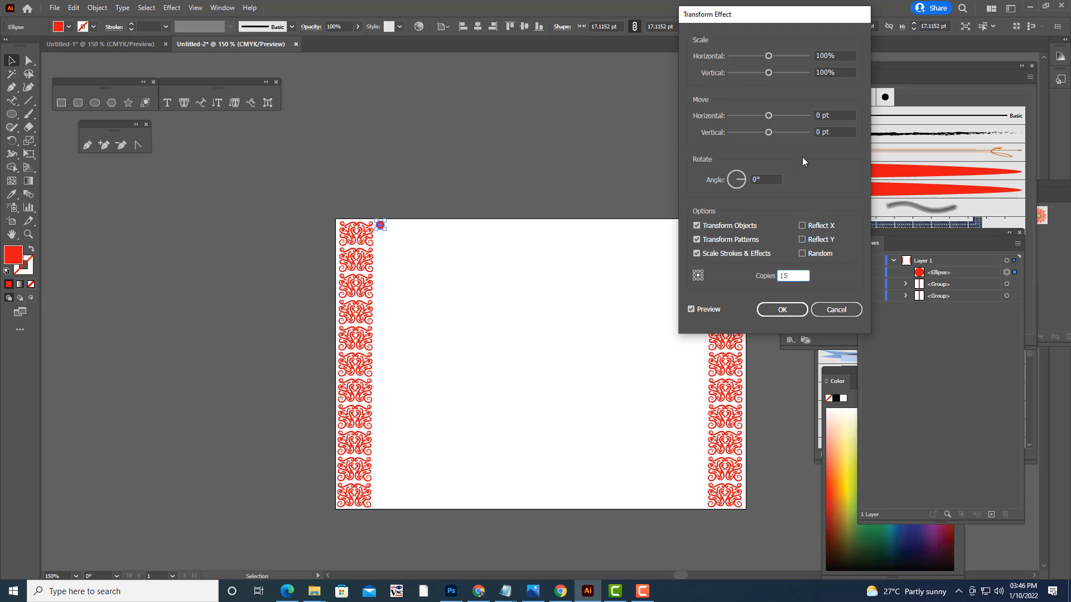
{"action": "left_click", "coordinate": [764, 177]}
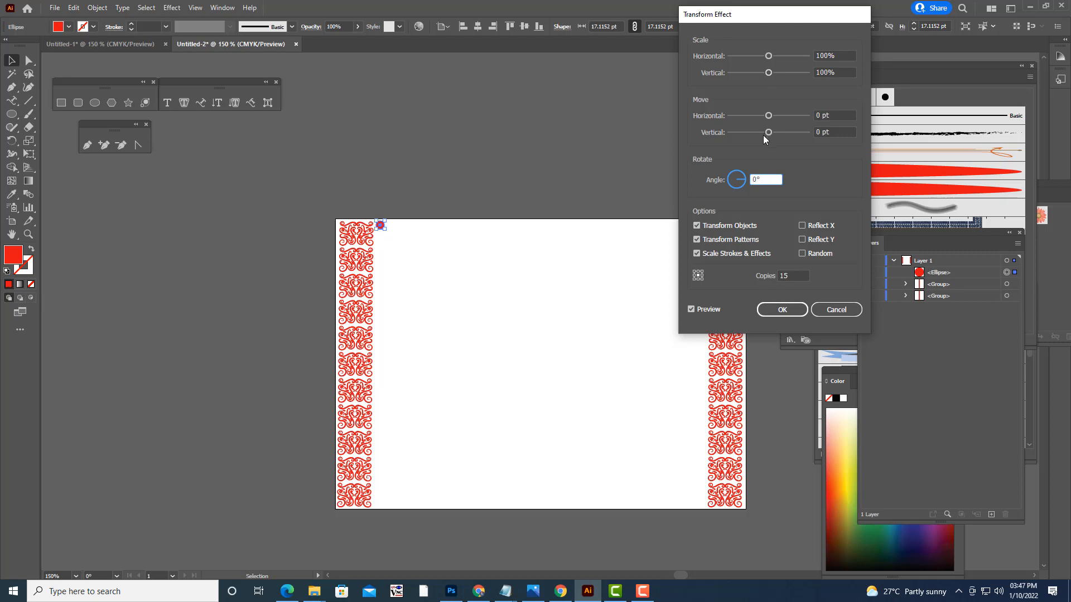
{"action": "left_click_drag", "start_coordinate": [768, 134], "coordinate": [782, 136]}
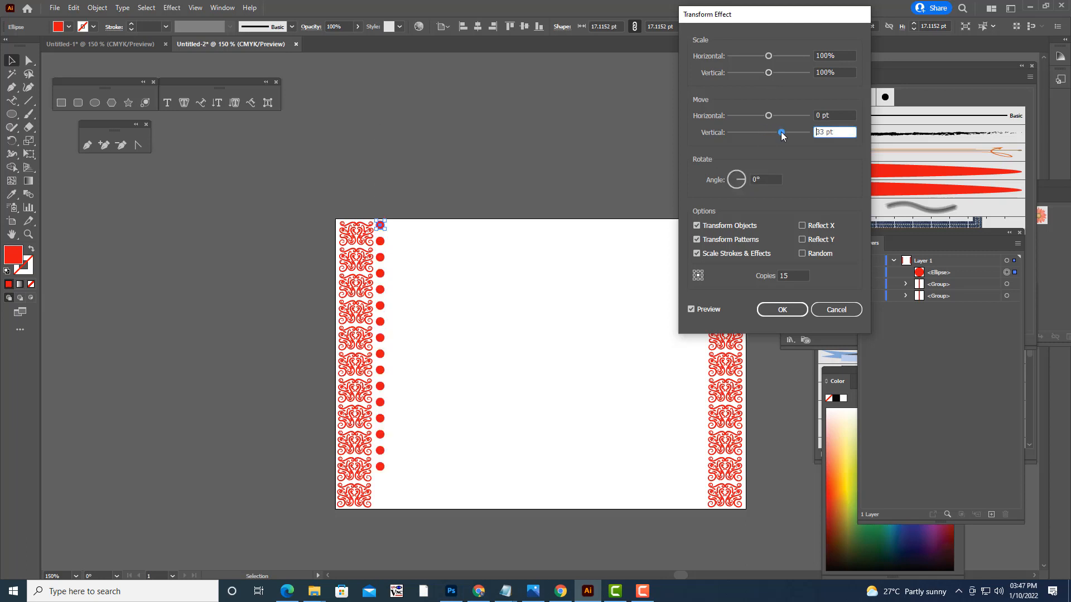
- Raise the Transform effect's copies to 17 and reduce its vertical move to 23 pt
{"action": "left_click", "coordinate": [783, 276]}
{"action": "key", "text": "Up"}
{"action": "key", "text": "Up"}
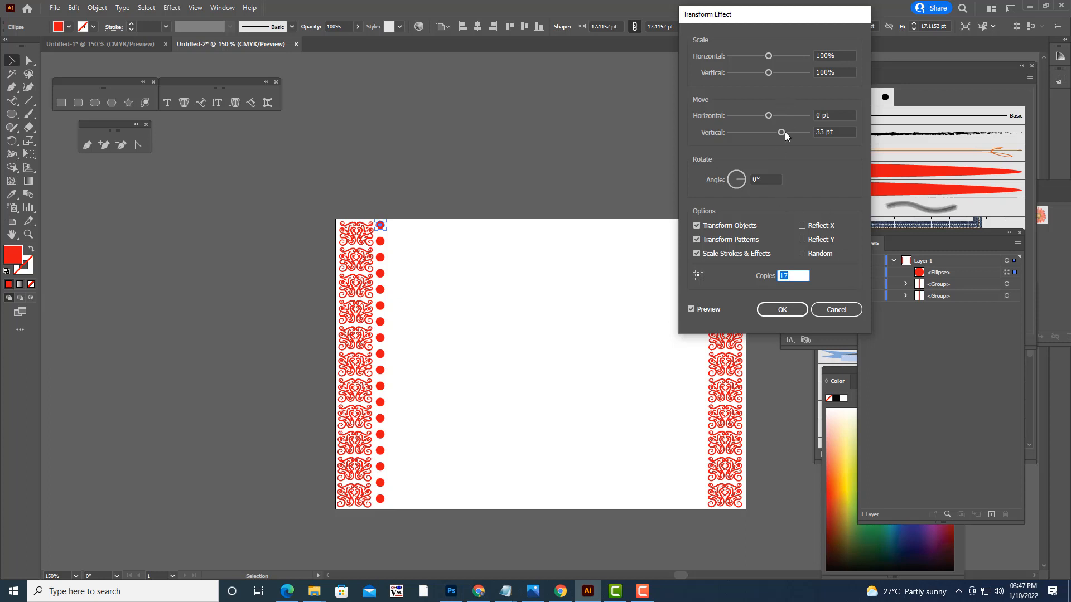
{"action": "left_click_drag", "start_coordinate": [783, 132], "coordinate": [778, 133]}
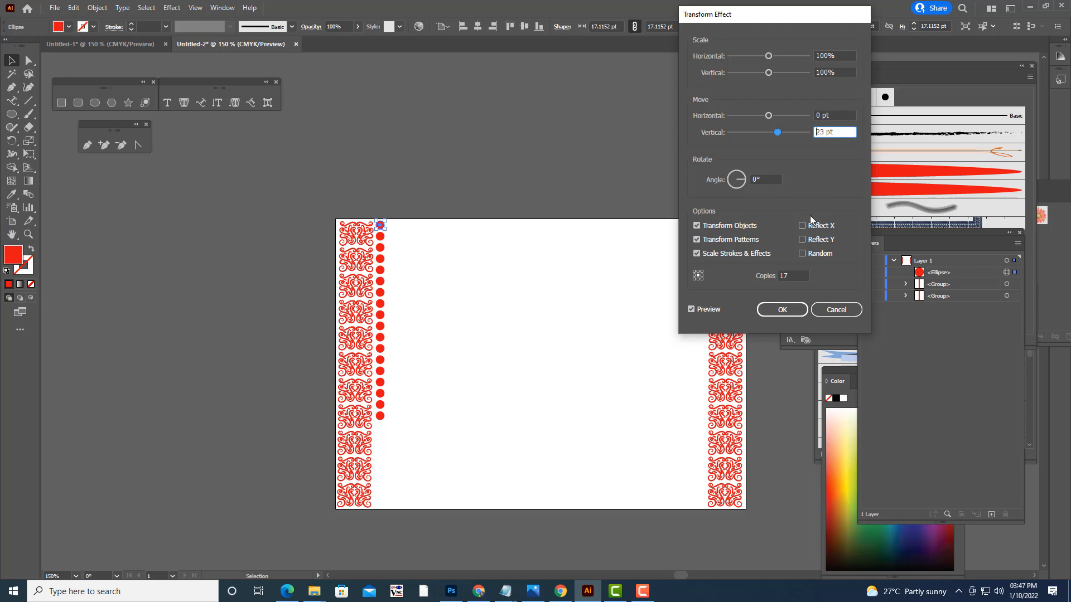
- Increase the number of circle copies to 25 so the row reaches the artboard's bottom edge
{"action": "left_click", "coordinate": [786, 279]}
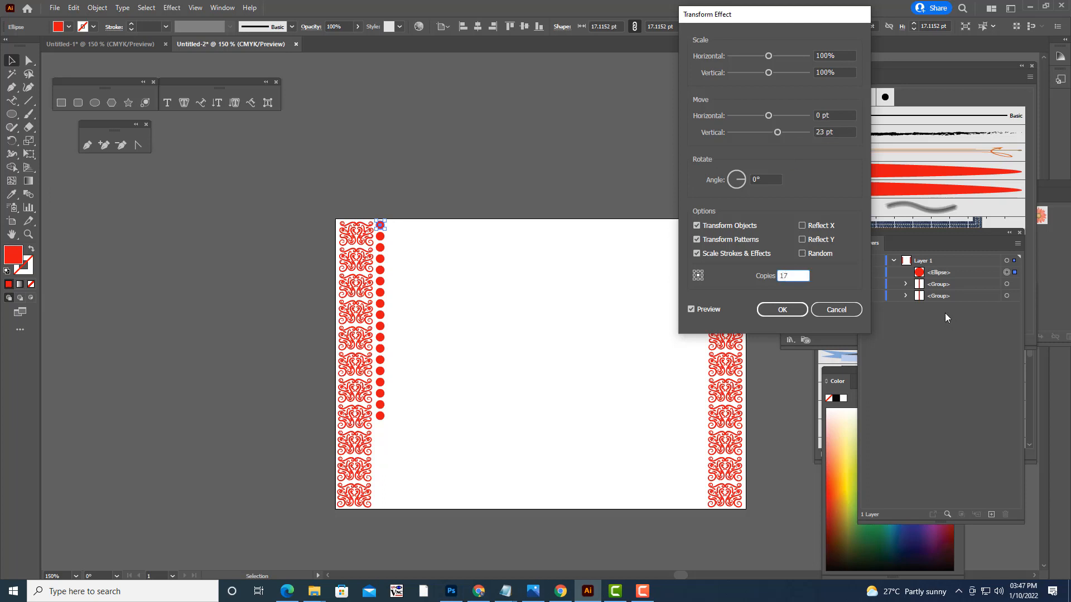
{"action": "key", "text": "Up"}
{"action": "key", "text": "Up"}
{"action": "key", "text": "Up"}
{"action": "key", "text": "Up"}
{"action": "key", "text": "Up"}
{"action": "key", "text": "Up"}
{"action": "key", "text": "Up"}
{"action": "key", "text": "Up"}
{"action": "key", "text": "Down"}
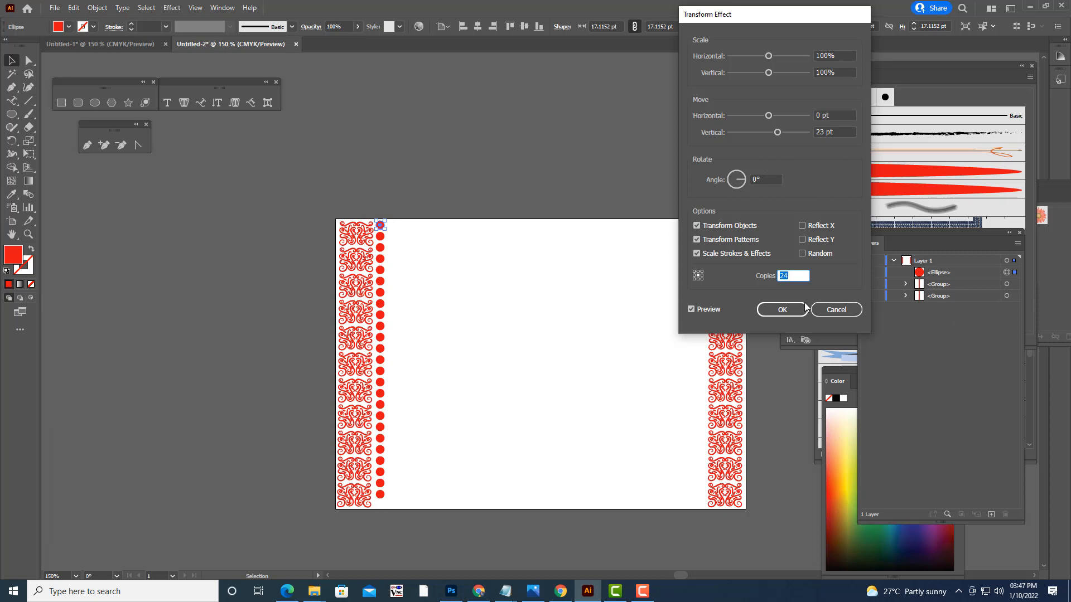
{"action": "left_click", "coordinate": [784, 275]}
{"action": "type", "text": "5"}
{"action": "left_click", "coordinate": [772, 178]}
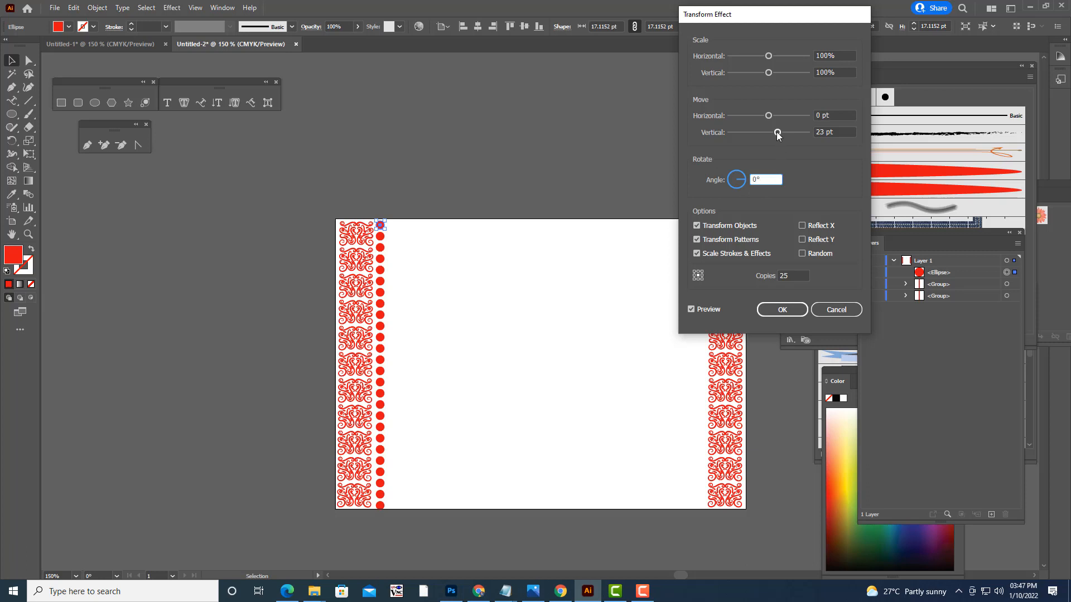
- Set the vertical move between the circles to 22 pt and apply the Transform effect
{"action": "left_click_drag", "start_coordinate": [777, 133], "coordinate": [779, 133]}
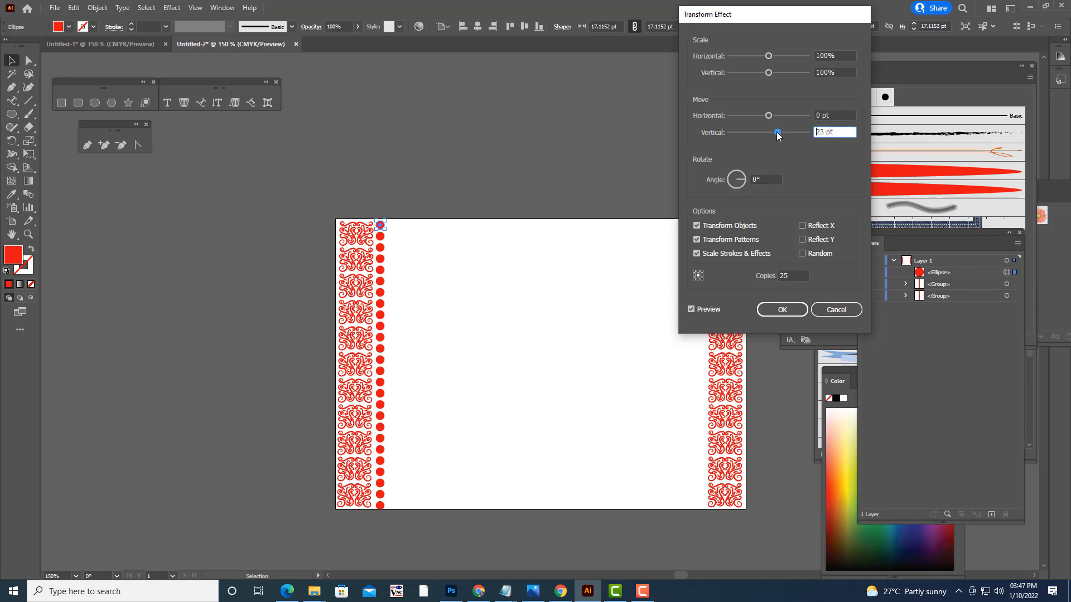
{"action": "left_click_drag", "start_coordinate": [778, 133], "coordinate": [776, 133]}
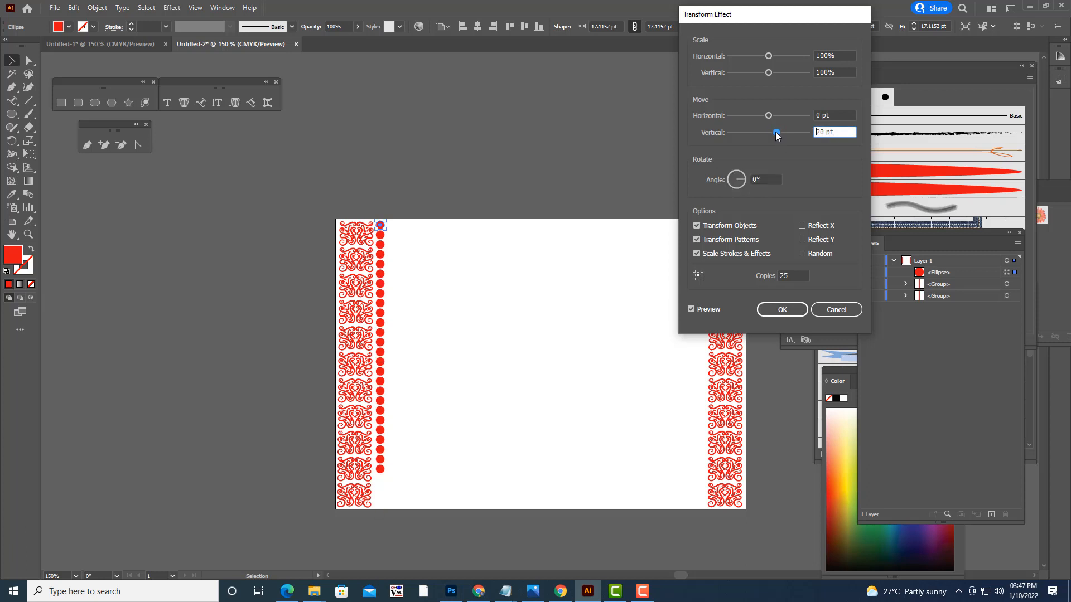
{"action": "left_click", "coordinate": [817, 134]}
{"action": "key", "text": "Up"}
{"action": "key", "text": "Up"}
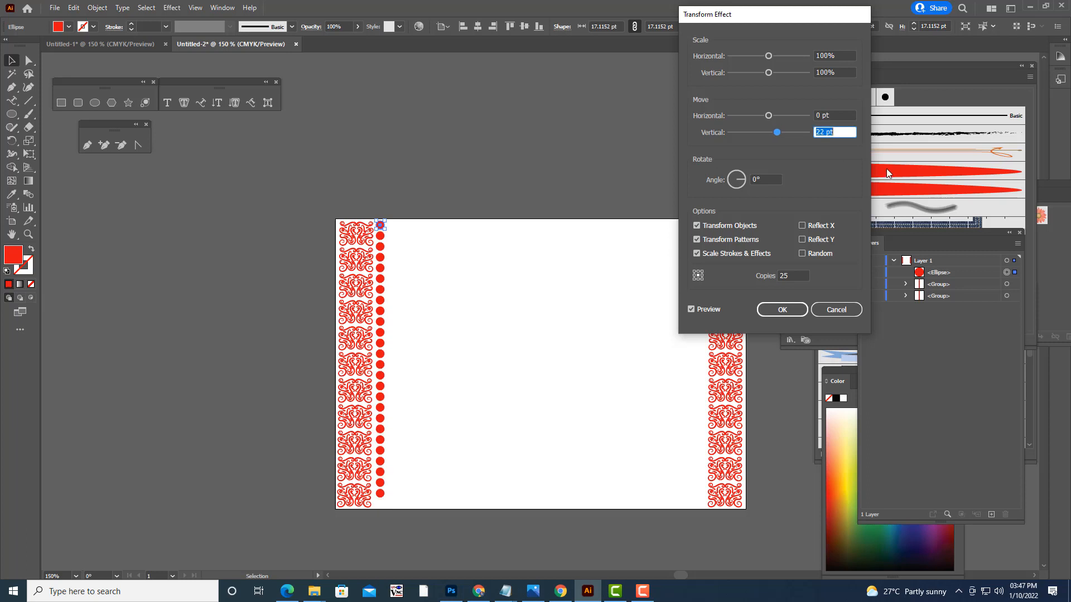
{"action": "left_click", "coordinate": [781, 306]}
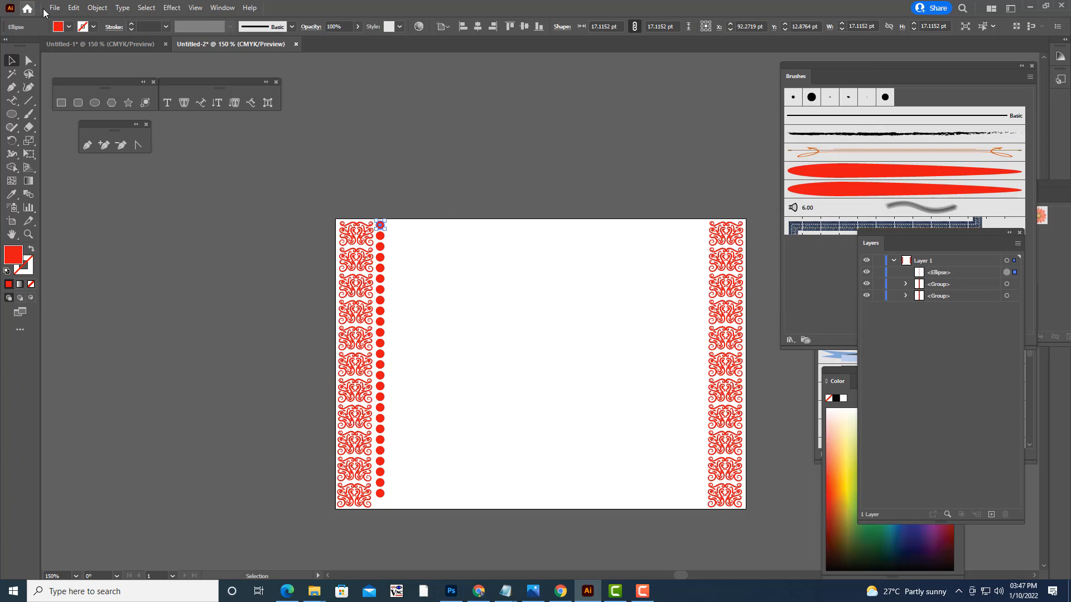
- Expand the circles' appearance and stretch the column slightly downward to fill the artboard's height
{"action": "left_click", "coordinate": [98, 8]}
{"action": "left_click", "coordinate": [155, 153]}
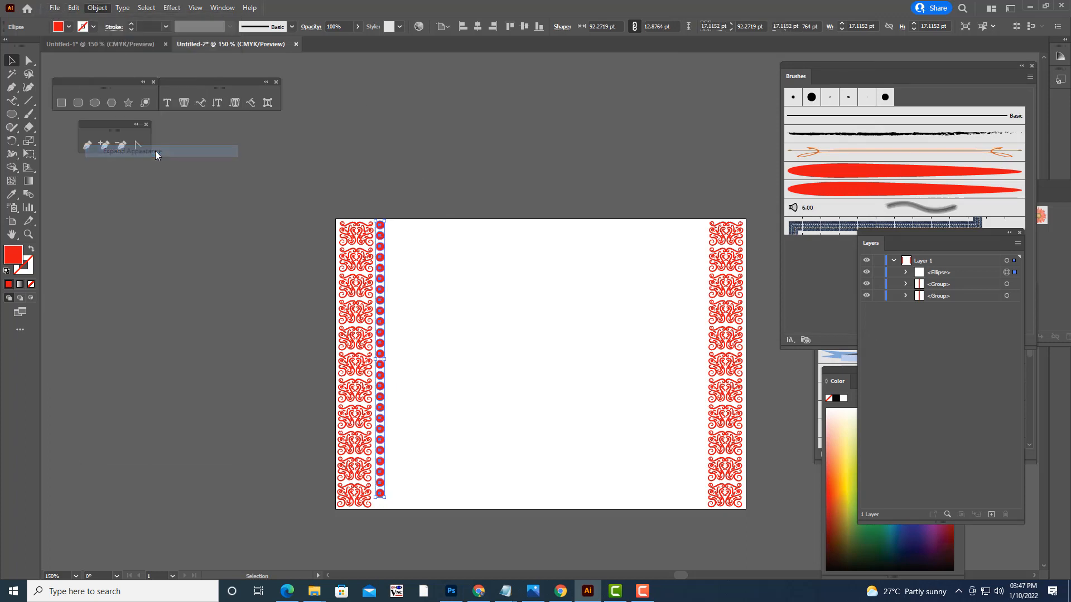
{"action": "left_click_drag", "start_coordinate": [381, 498], "coordinate": [382, 507]}
{"action": "left_click", "coordinate": [466, 179]}
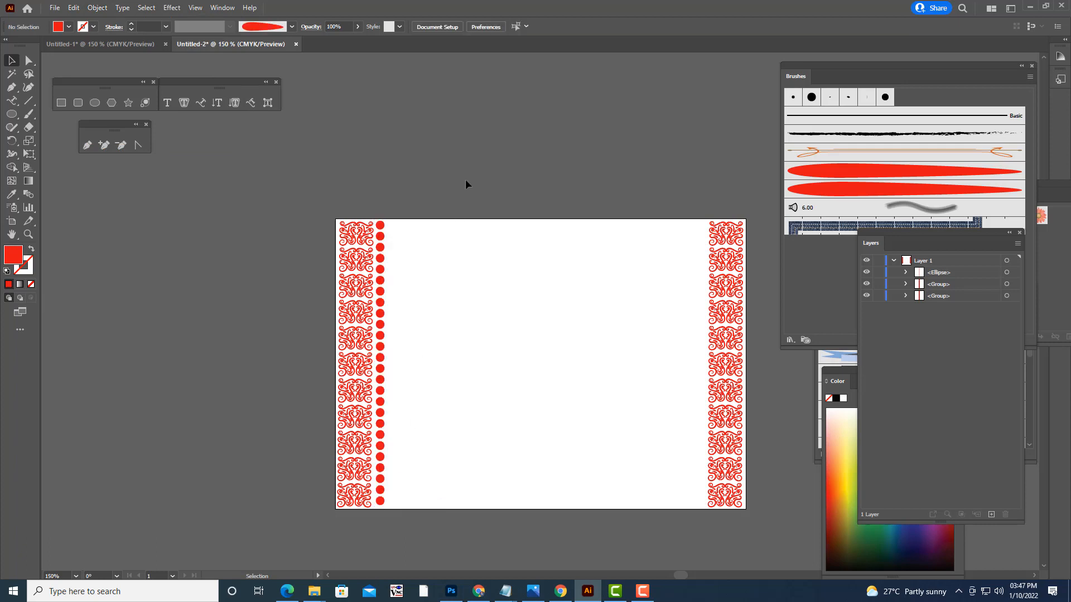
- Copy the left ornament column to the inner side of the circles, then nudge the circle column slightly left
{"action": "left_click", "coordinate": [366, 453]}
{"action": "left_click_drag", "start_coordinate": [367, 453], "coordinate": [413, 450]}
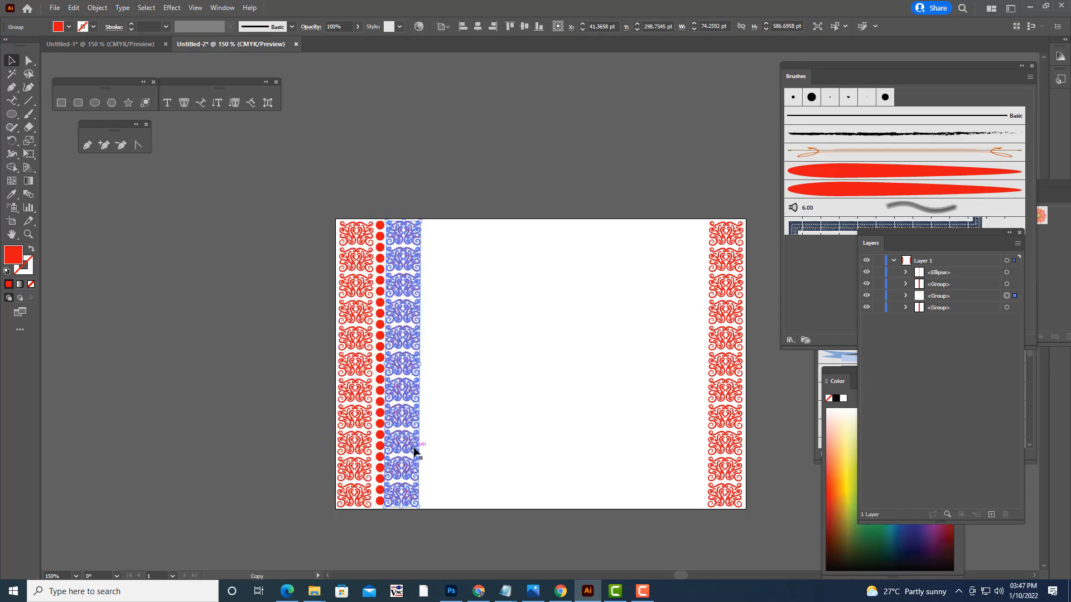
{"action": "left_click", "coordinate": [477, 178]}
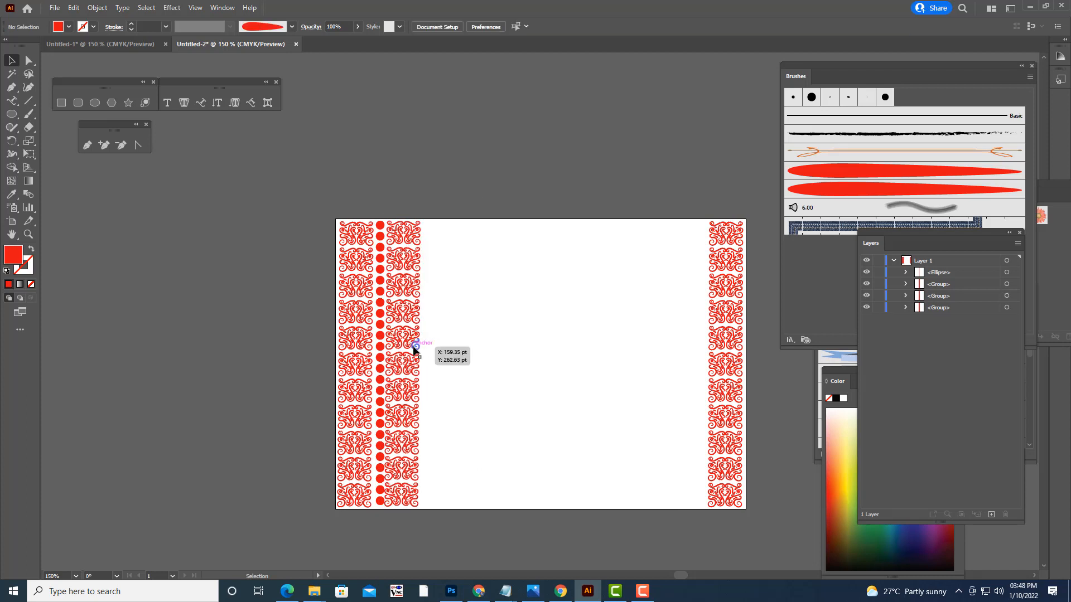
{"action": "left_click", "coordinate": [381, 359]}
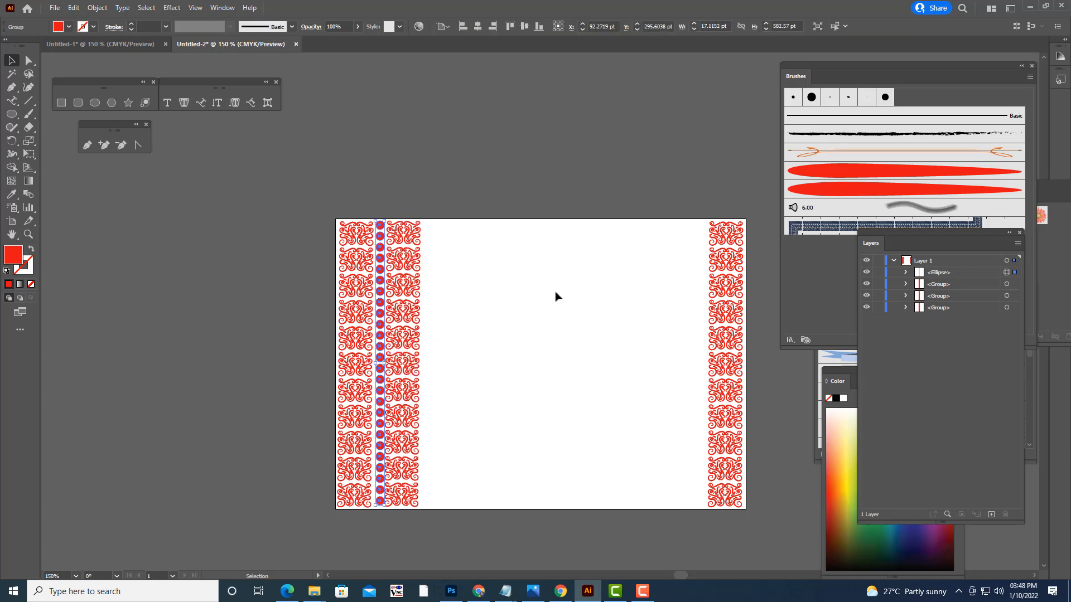
{"action": "key", "text": "Left"}
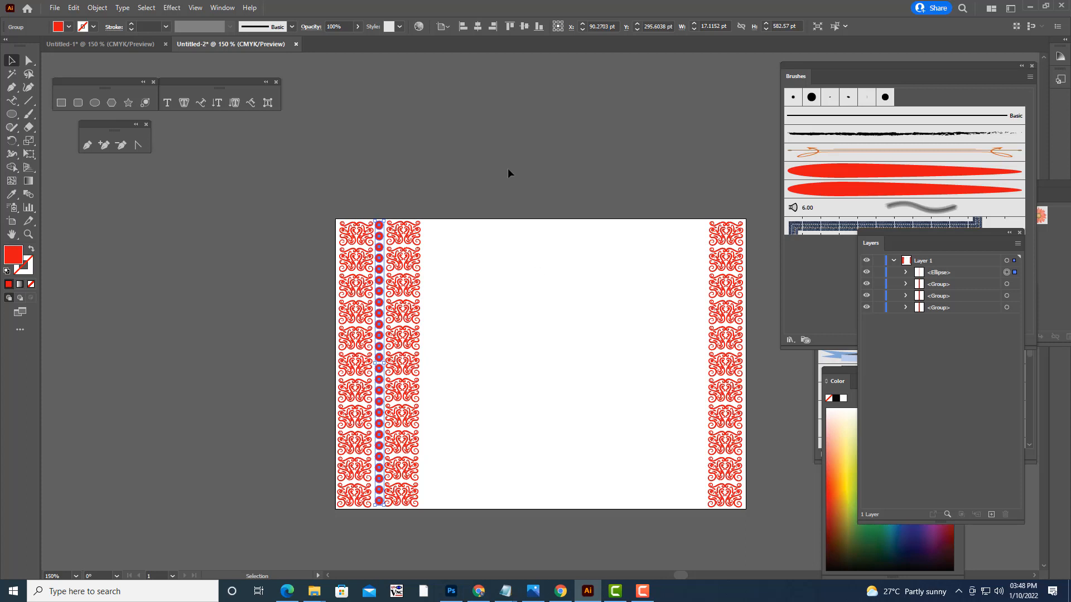
{"action": "left_click", "coordinate": [411, 383]}
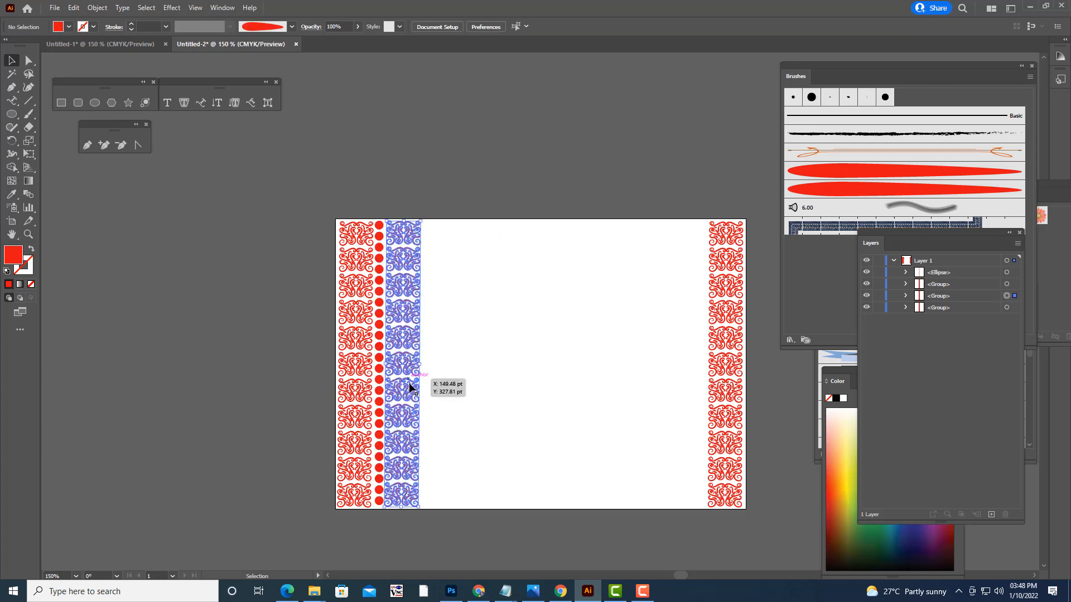
- Copy the circle column beside the right ornament column and place a copy of the inner ornament column on its inner side
{"action": "left_click", "coordinate": [381, 389]}
{"action": "left_click_drag", "start_coordinate": [382, 398], "coordinate": [702, 396]}
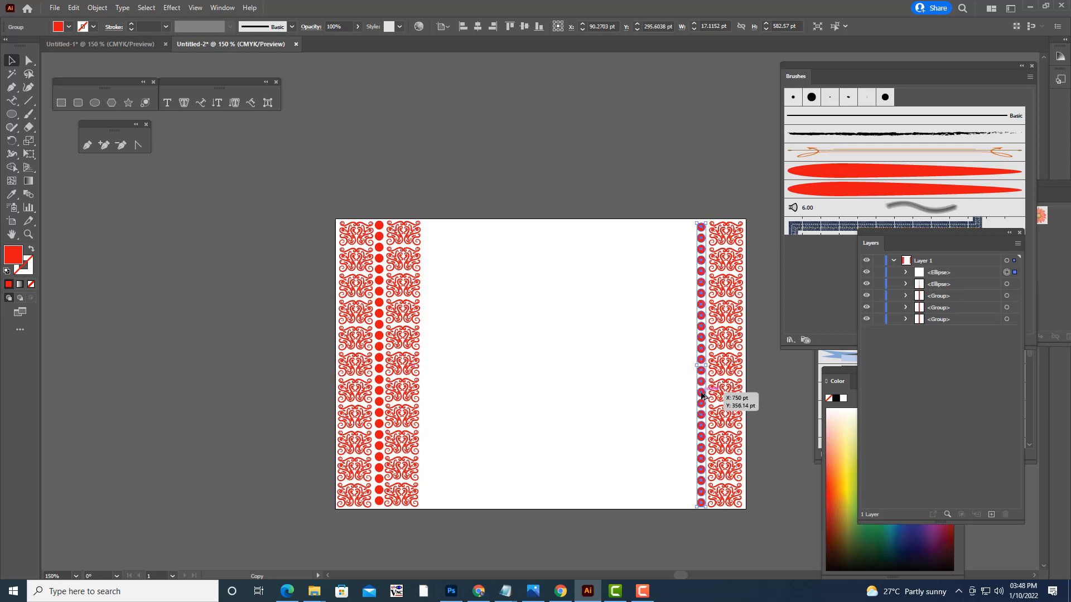
{"action": "left_click", "coordinate": [722, 192]}
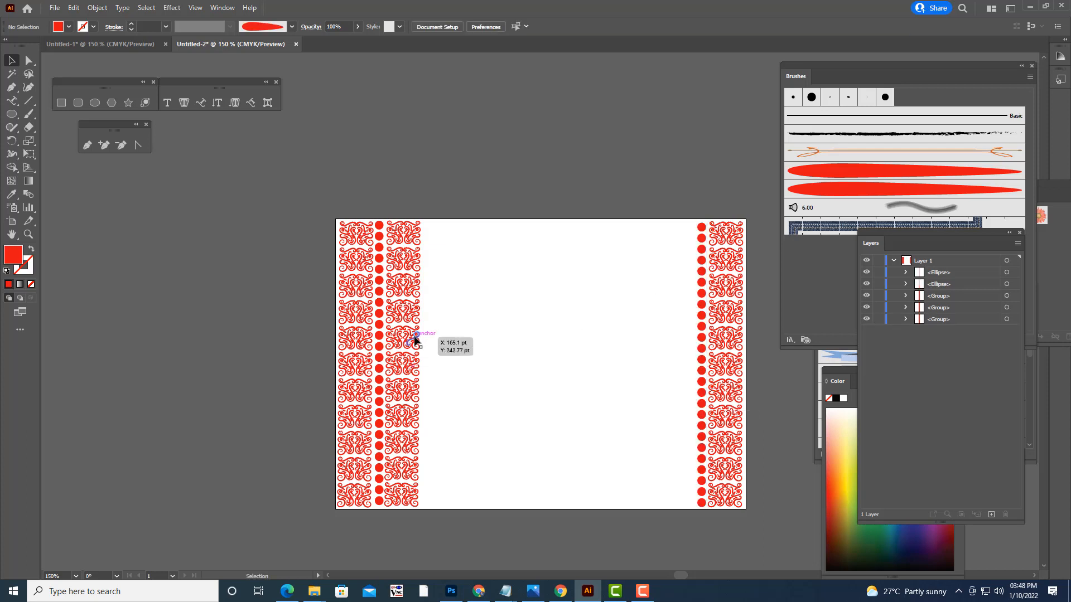
{"action": "left_click_drag", "start_coordinate": [416, 340], "coordinate": [688, 346]}
{"action": "left_click", "coordinate": [702, 134]}
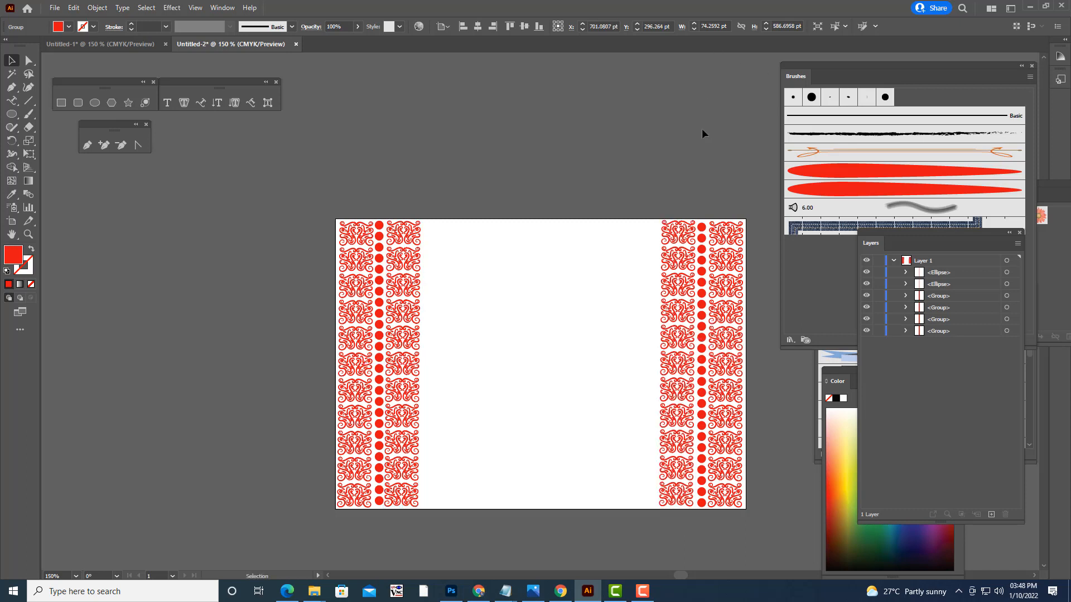
- Rotate the inner right-hand ornament column very slightly counterclockwise to straighten it
{"action": "left_click", "coordinate": [687, 493]}
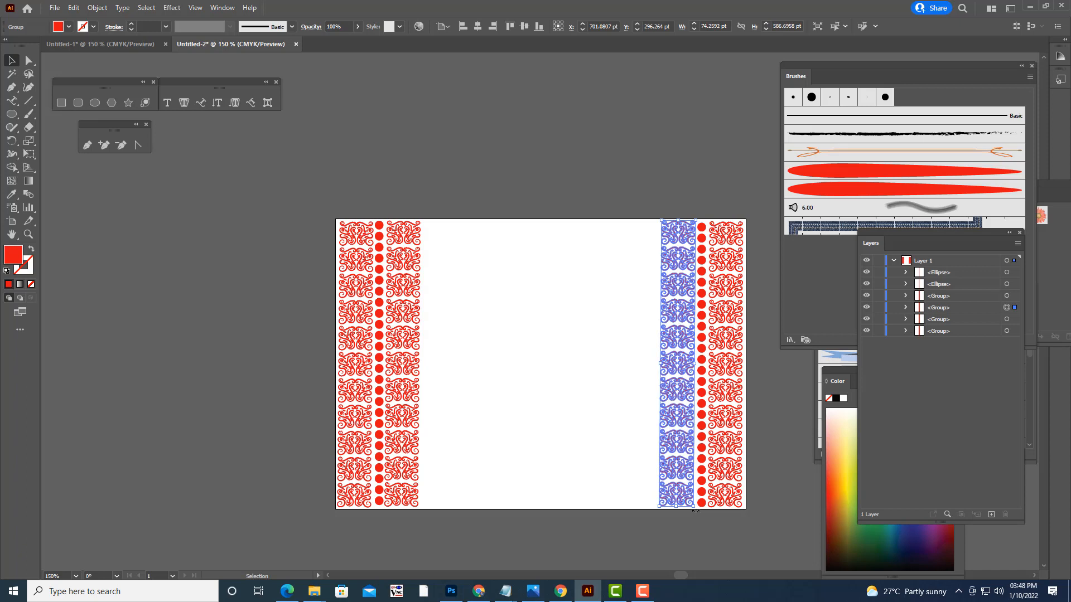
{"action": "left_click_drag", "start_coordinate": [695, 511], "coordinate": [697, 508]}
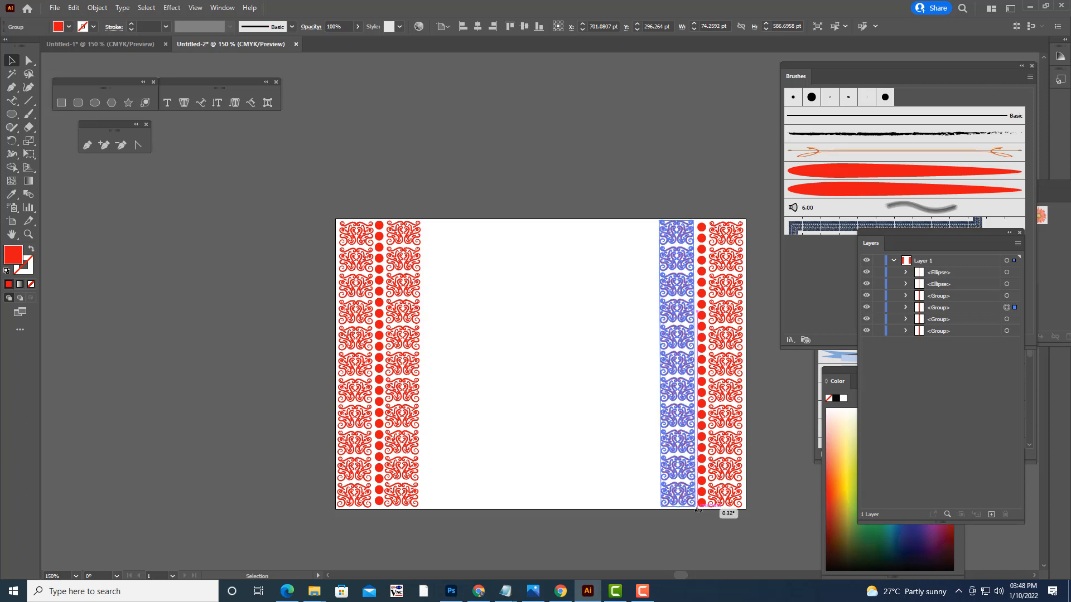
{"action": "left_click_drag", "start_coordinate": [695, 511], "coordinate": [696, 511]}
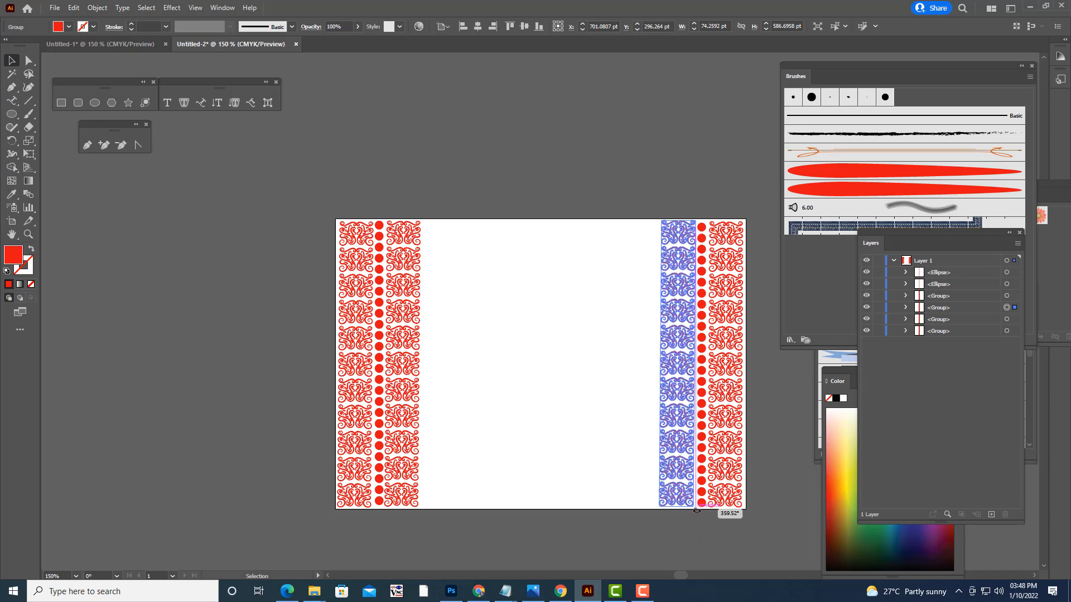
{"action": "left_click_drag", "start_coordinate": [696, 511], "coordinate": [698, 510]}
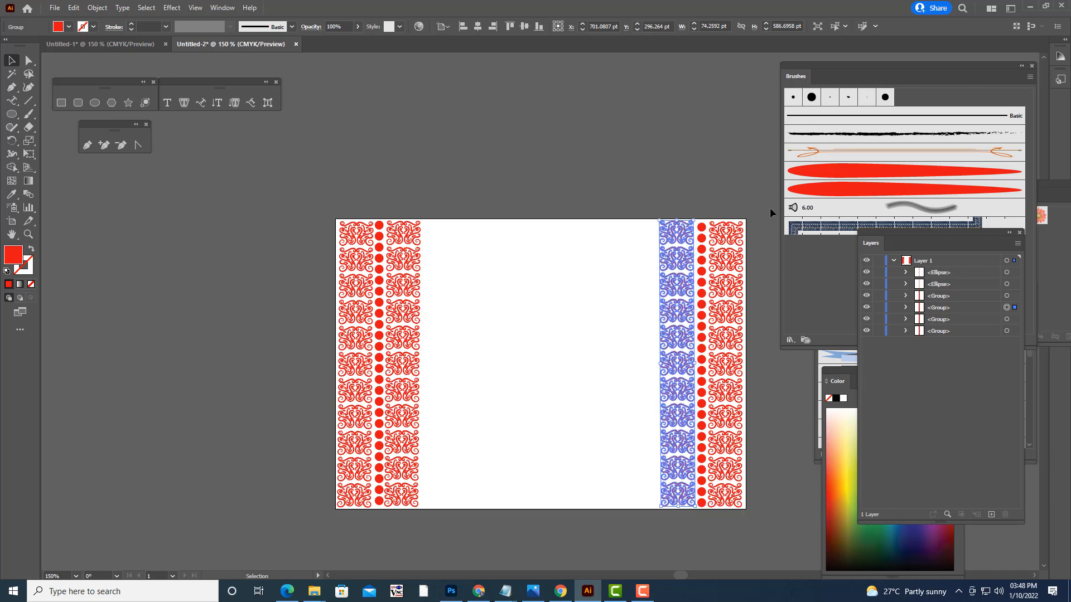
{"action": "left_click", "coordinate": [726, 155]}
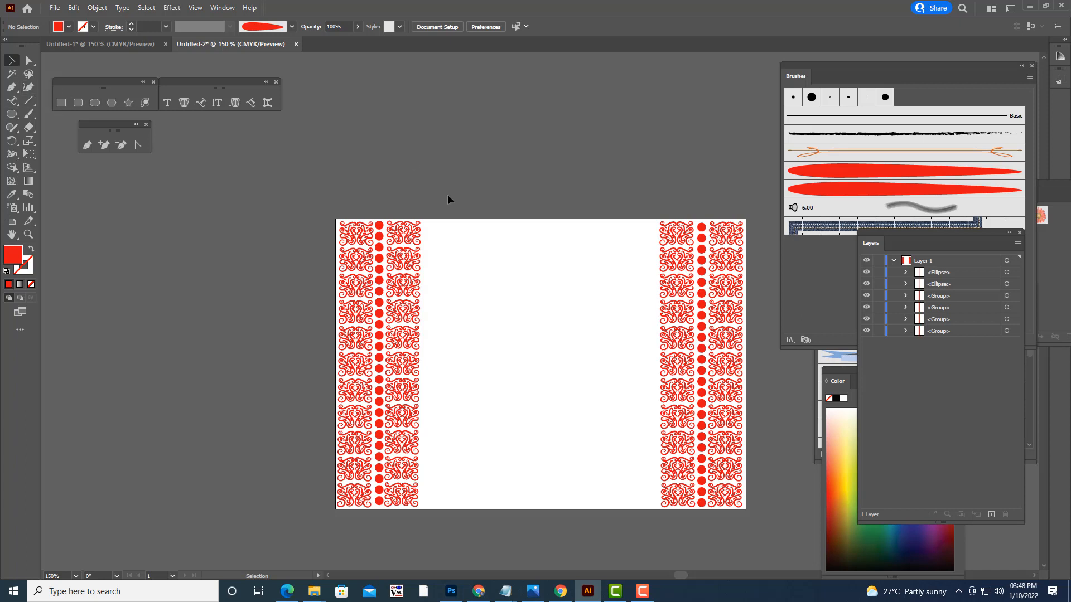
- Select the inner left ornament column and open the Gems and Jewels gradient swatch library
{"action": "left_click", "coordinate": [399, 240]}
{"action": "left_click", "coordinate": [480, 135]}
{"action": "left_click", "coordinate": [396, 286]}
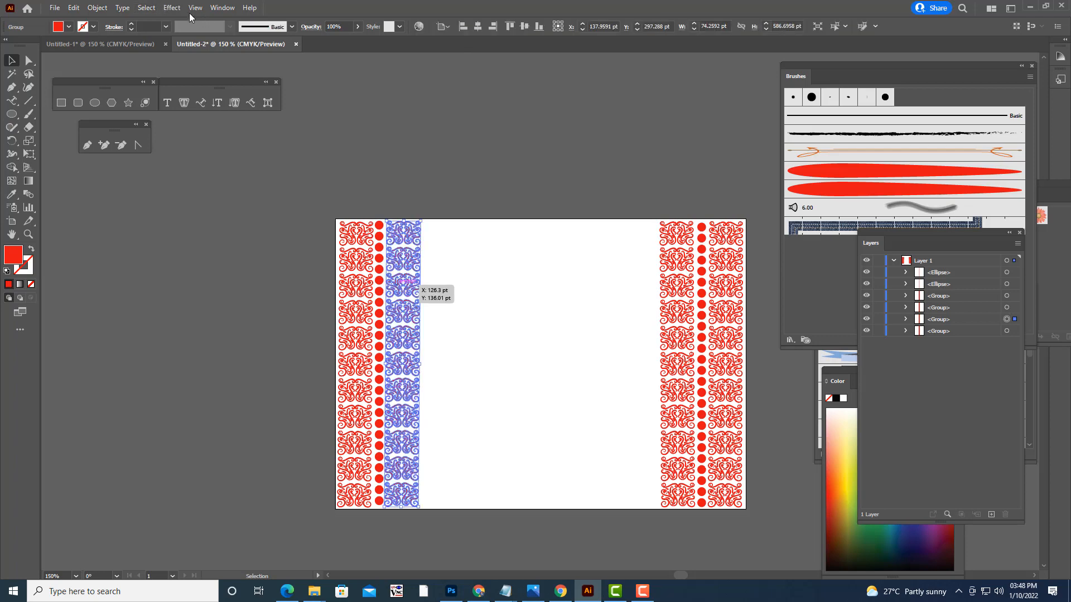
{"action": "left_click", "coordinate": [223, 8]}
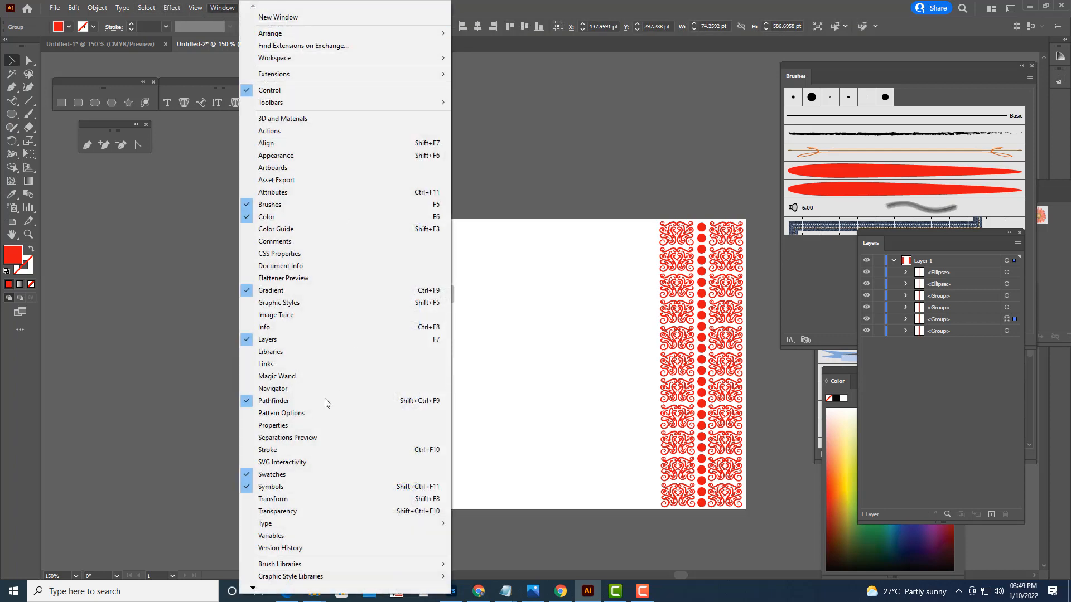
{"action": "left_click", "coordinate": [294, 480]}
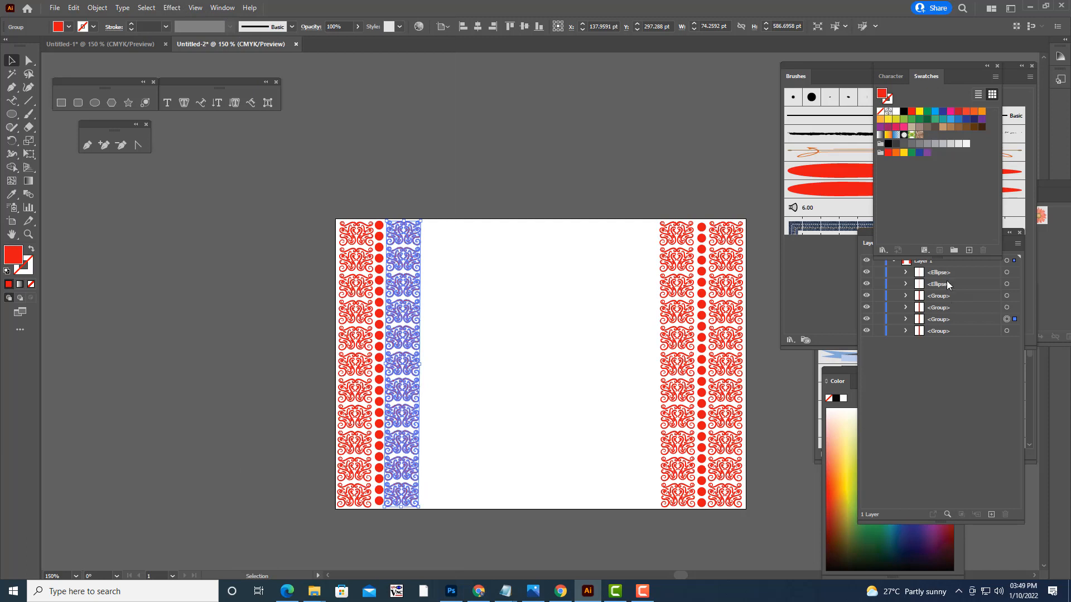
{"action": "left_click", "coordinate": [883, 250]}
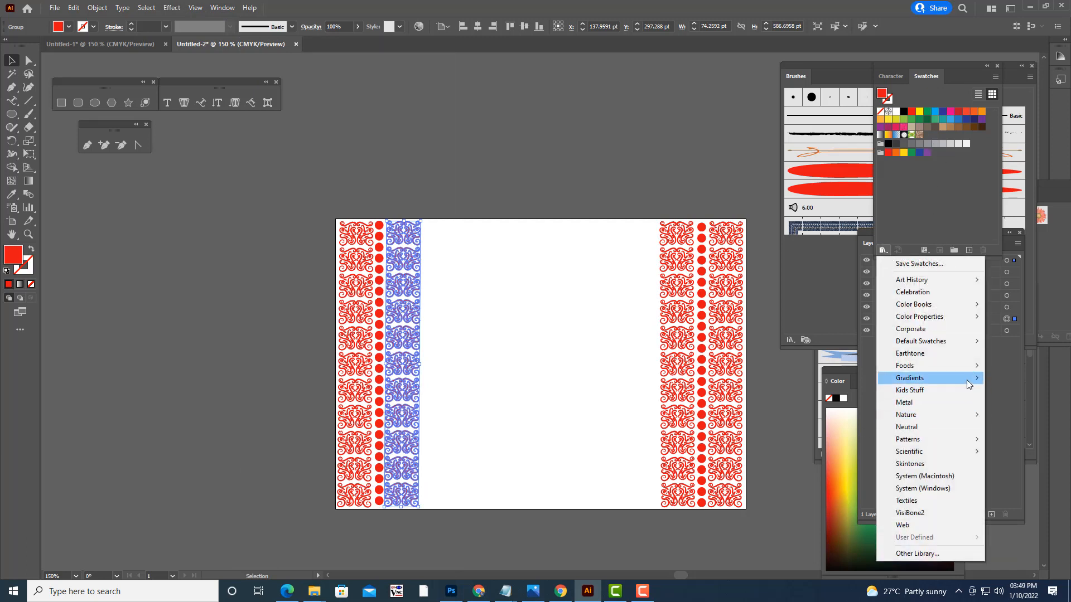
{"action": "mouse_move", "coordinate": [943, 378]}
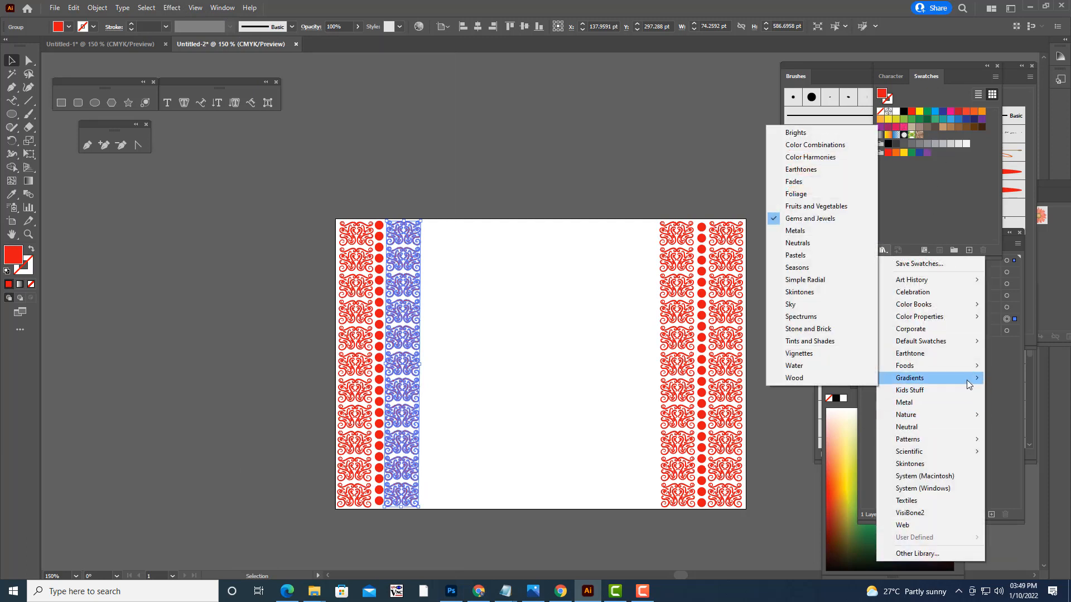
{"action": "left_click", "coordinate": [816, 221]}
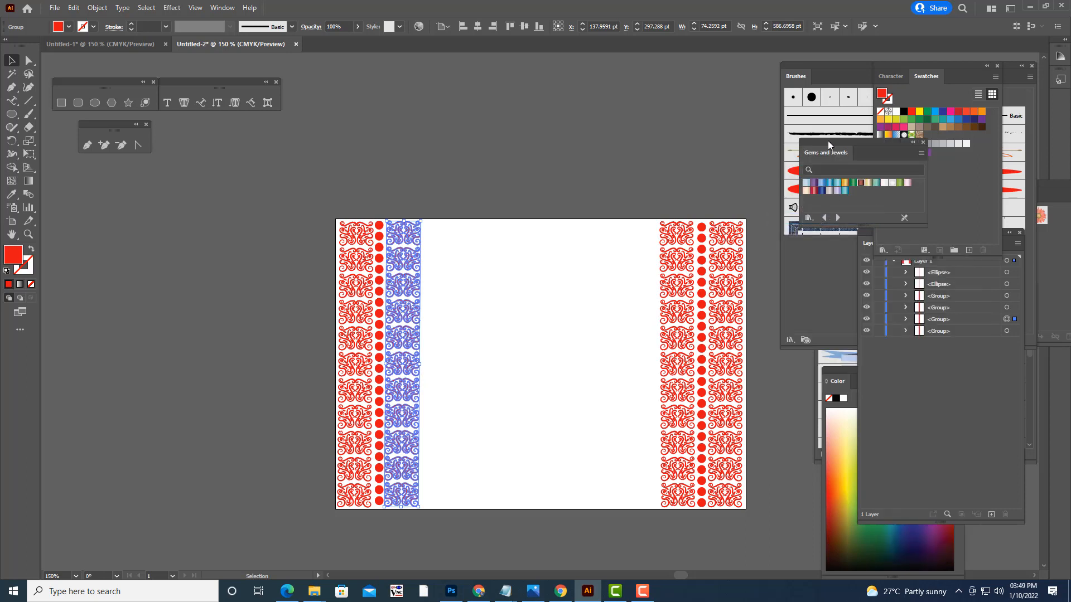
- Switch the gradient swatch library to Metals, place it near the artboard, and deselect the ornament column
{"action": "left_click_drag", "start_coordinate": [827, 141], "coordinate": [809, 145]}
{"action": "left_click", "coordinate": [791, 222]}
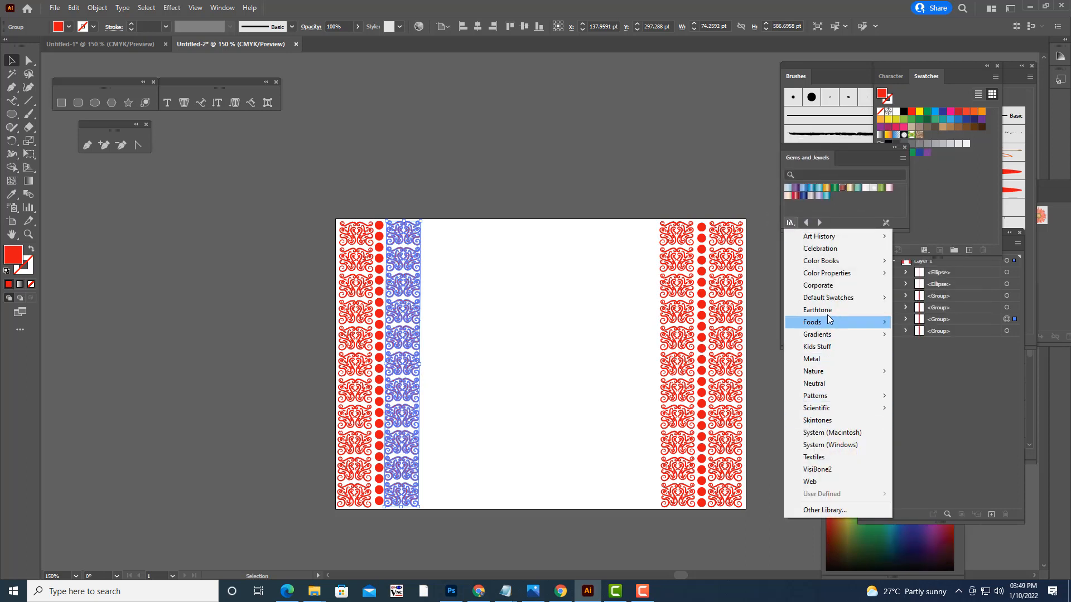
{"action": "mouse_move", "coordinate": [830, 337]}
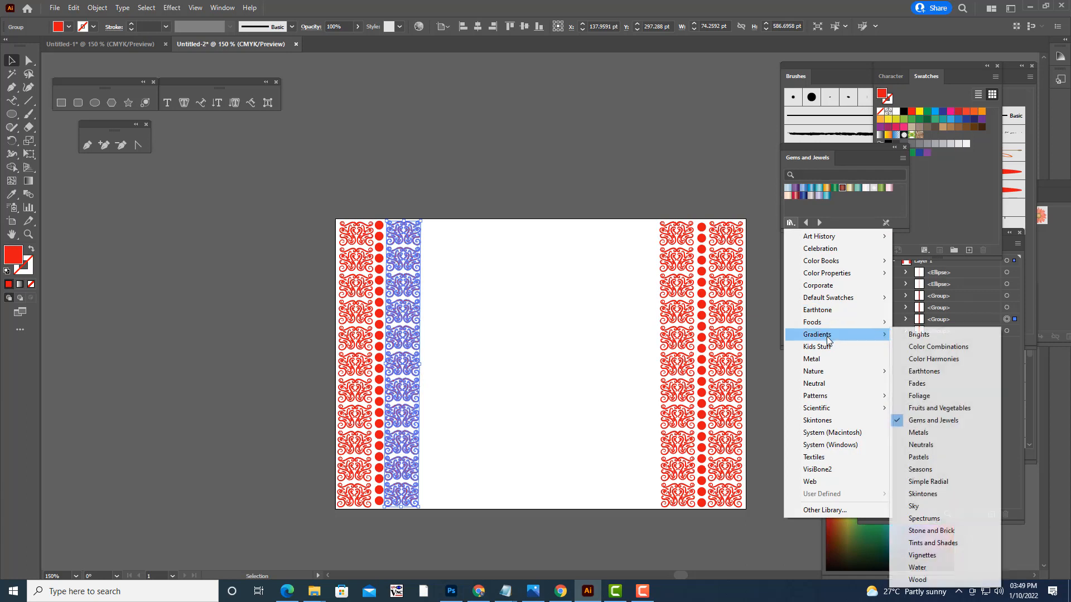
{"action": "left_click", "coordinate": [928, 434]}
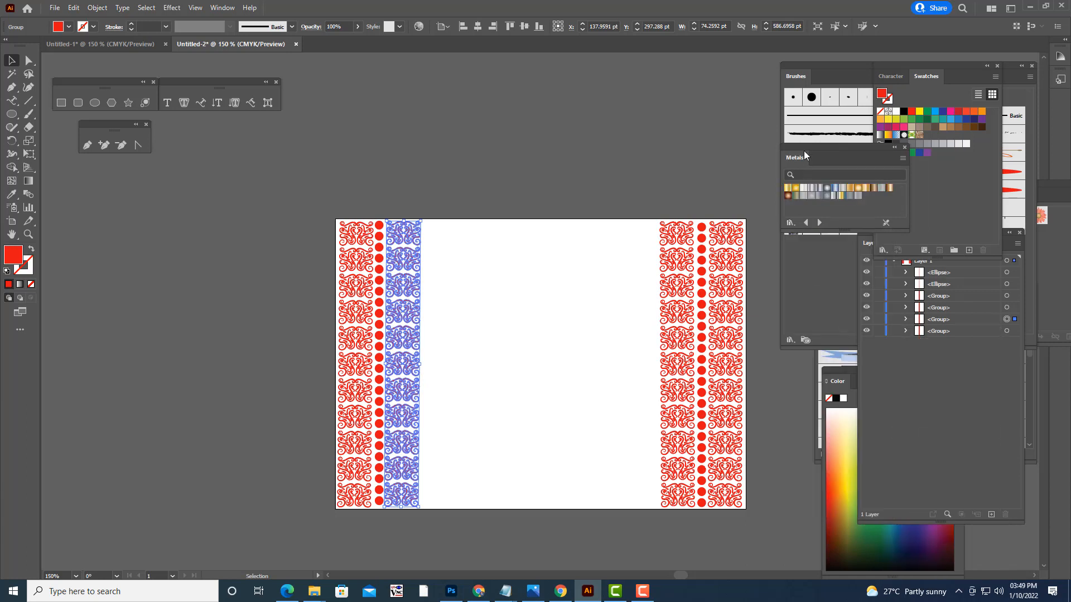
{"action": "left_click_drag", "start_coordinate": [788, 148], "coordinate": [622, 118]}
{"action": "left_click", "coordinate": [567, 150]}
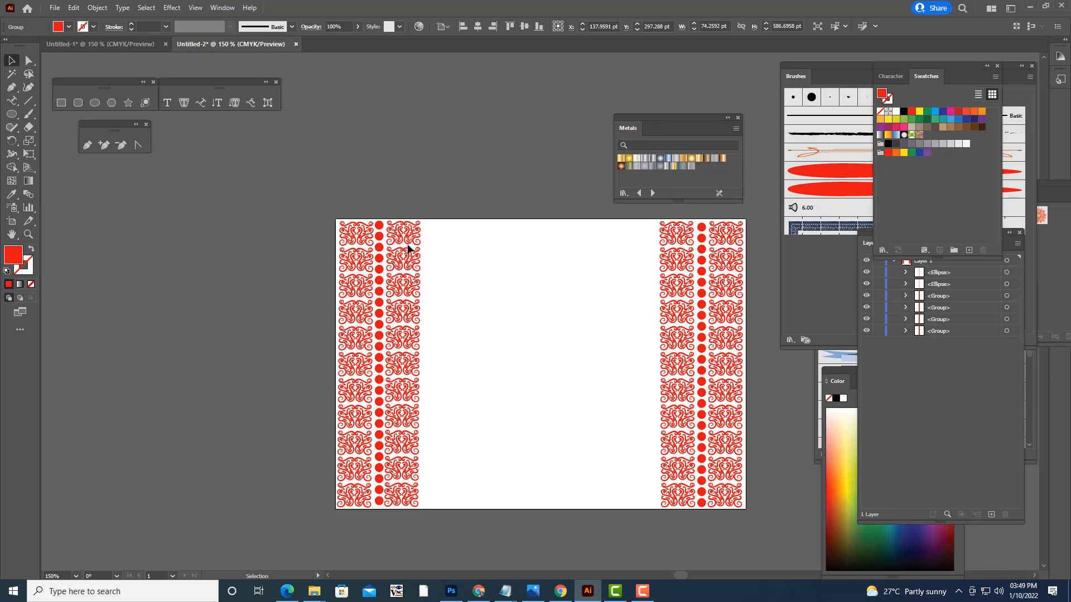
- Fill both left ornament columns and the circle column between them with the first gold gradient from the Metals library
{"action": "left_click", "coordinate": [356, 235]}
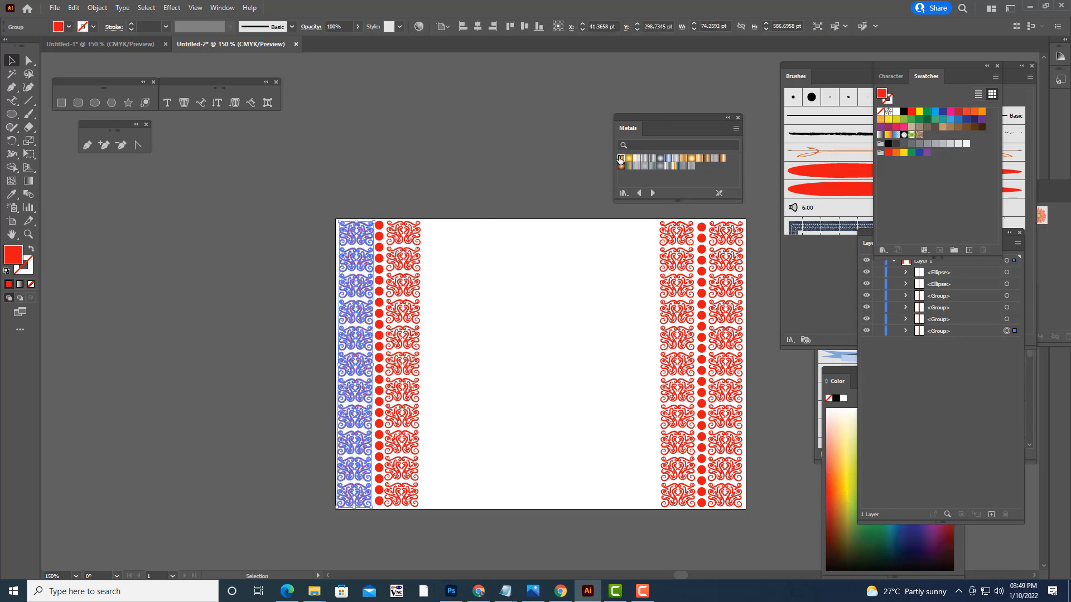
{"action": "left_click", "coordinate": [441, 304]}
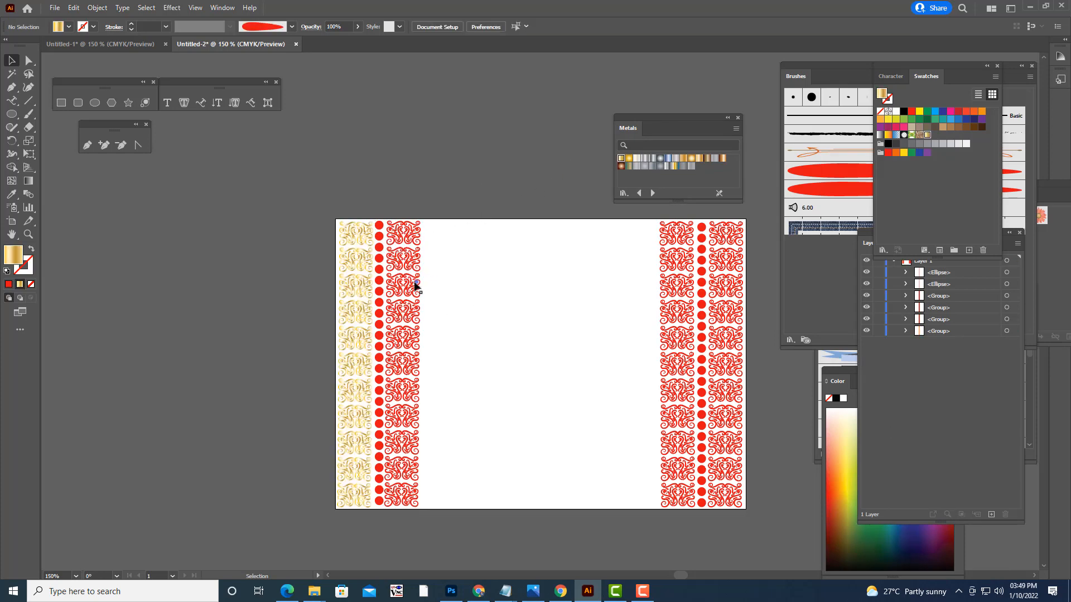
{"action": "left_click", "coordinate": [414, 286]}
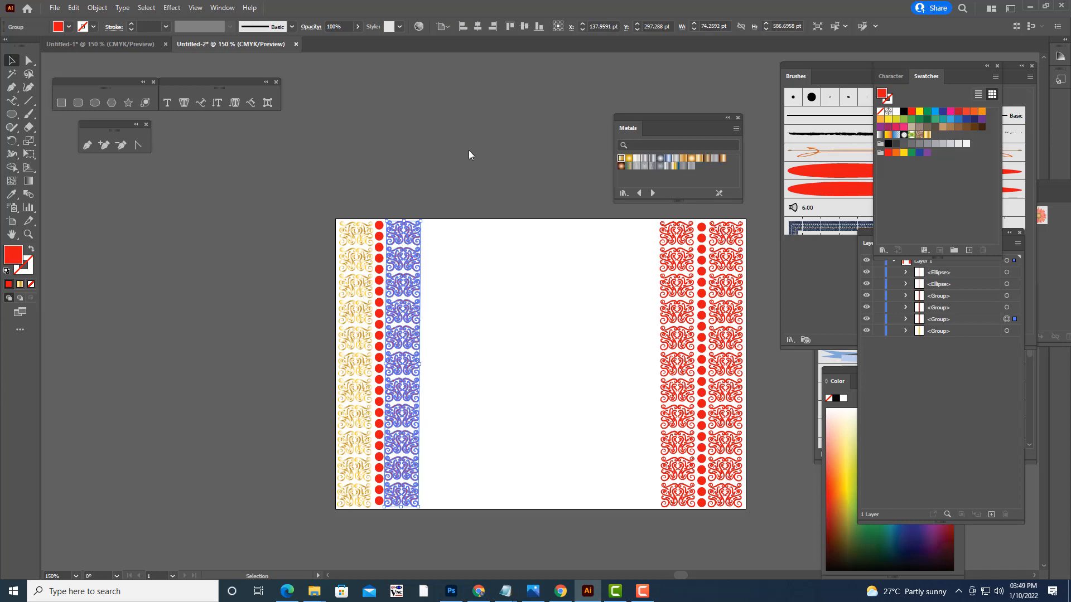
{"action": "left_click", "coordinate": [426, 327]}
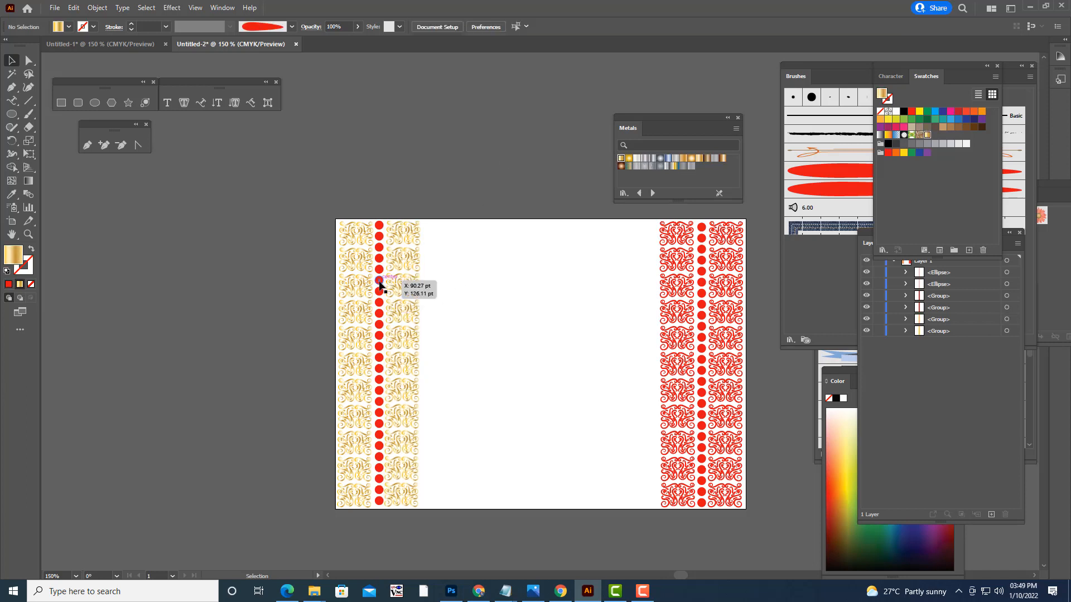
{"action": "left_click", "coordinate": [380, 286]}
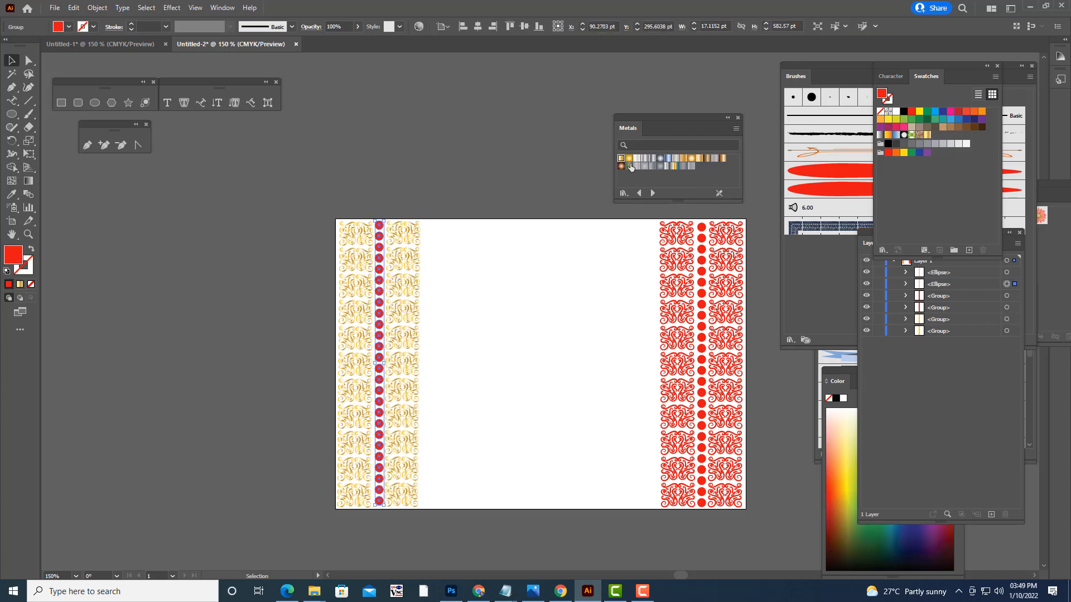
{"action": "left_click", "coordinate": [494, 175]}
- Fill both right ornament columns and the circle column between them with the same gold Metals gradient
{"action": "left_click", "coordinate": [681, 290]}
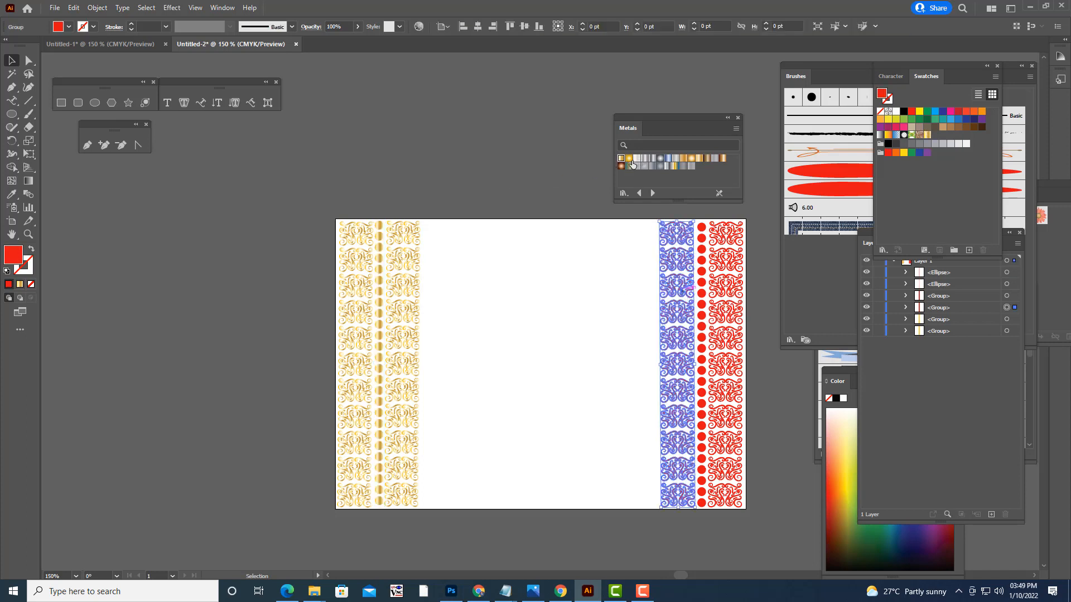
{"action": "left_click", "coordinate": [731, 302]}
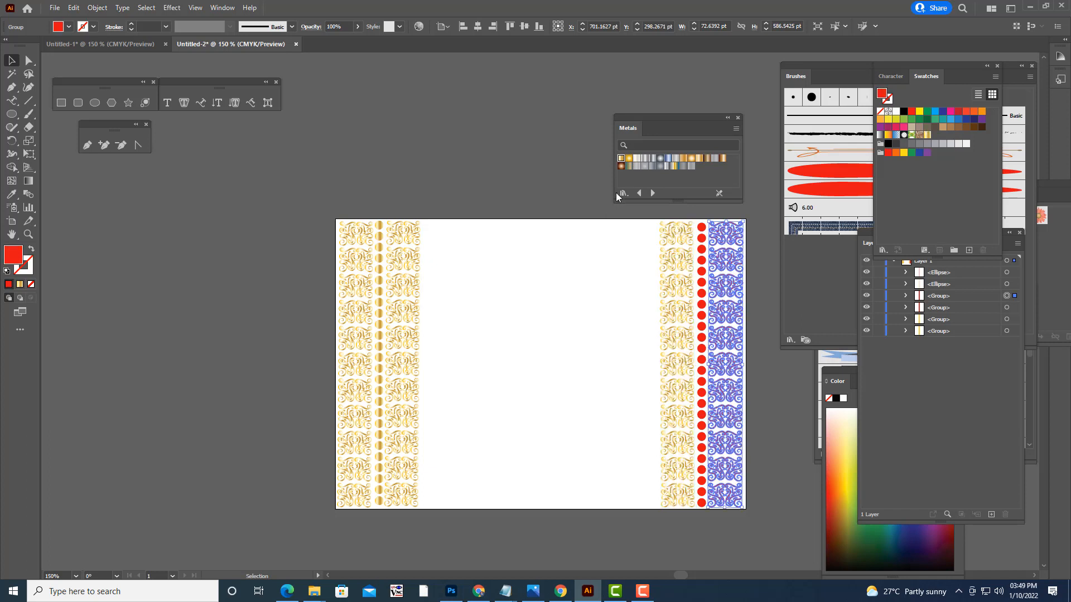
{"action": "left_click", "coordinate": [701, 261]}
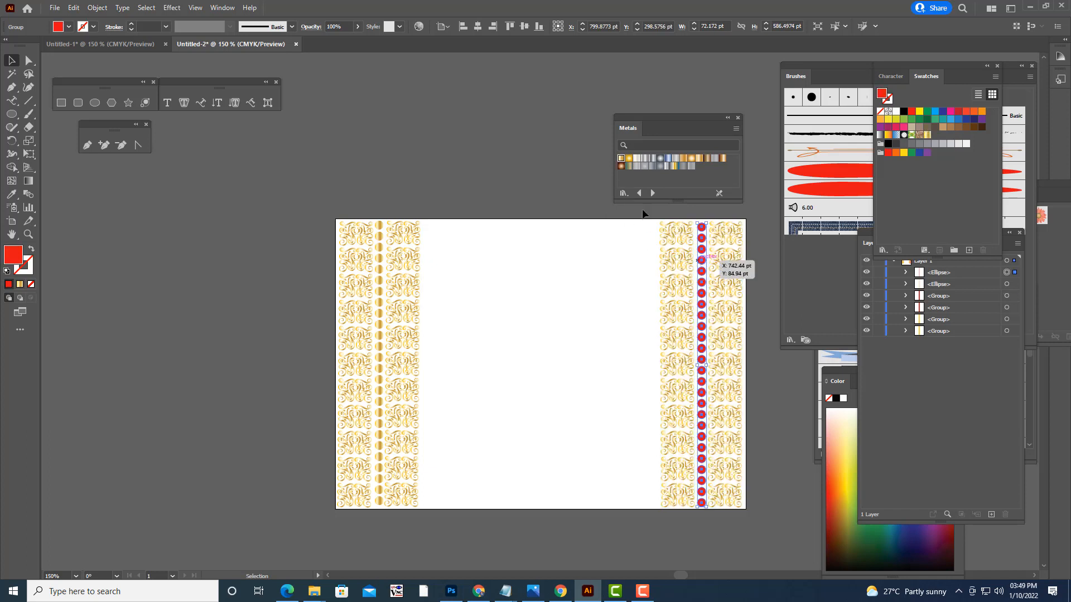
{"action": "left_click", "coordinate": [621, 159]}
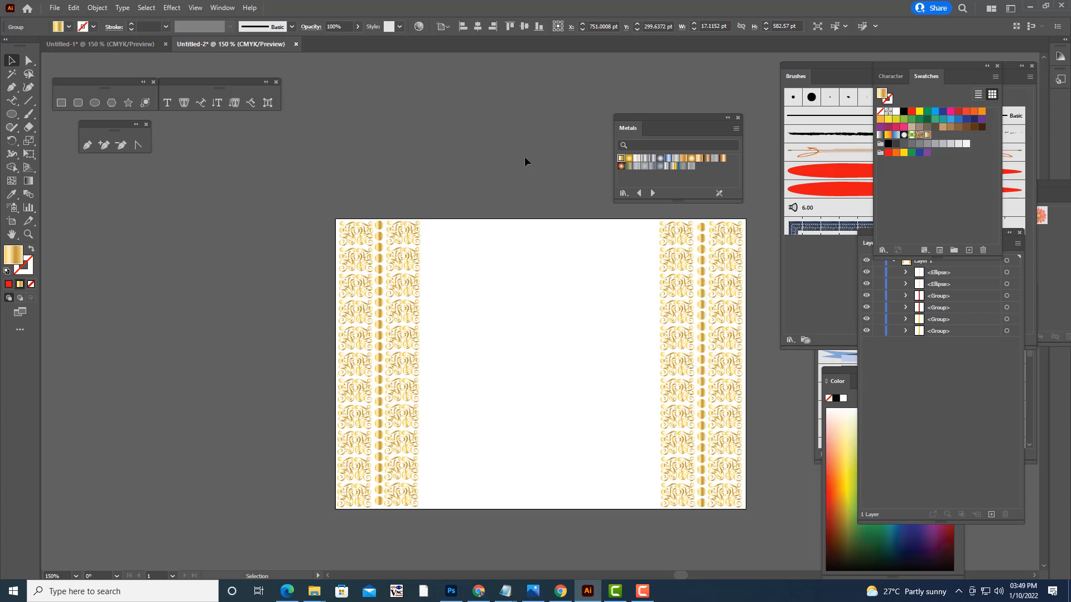
{"action": "left_click", "coordinate": [524, 158]}
- Draw a rectangle about 838 x 595 pt covering the whole artboard
{"action": "left_click_drag", "start_coordinate": [677, 115], "coordinate": [717, 72]}
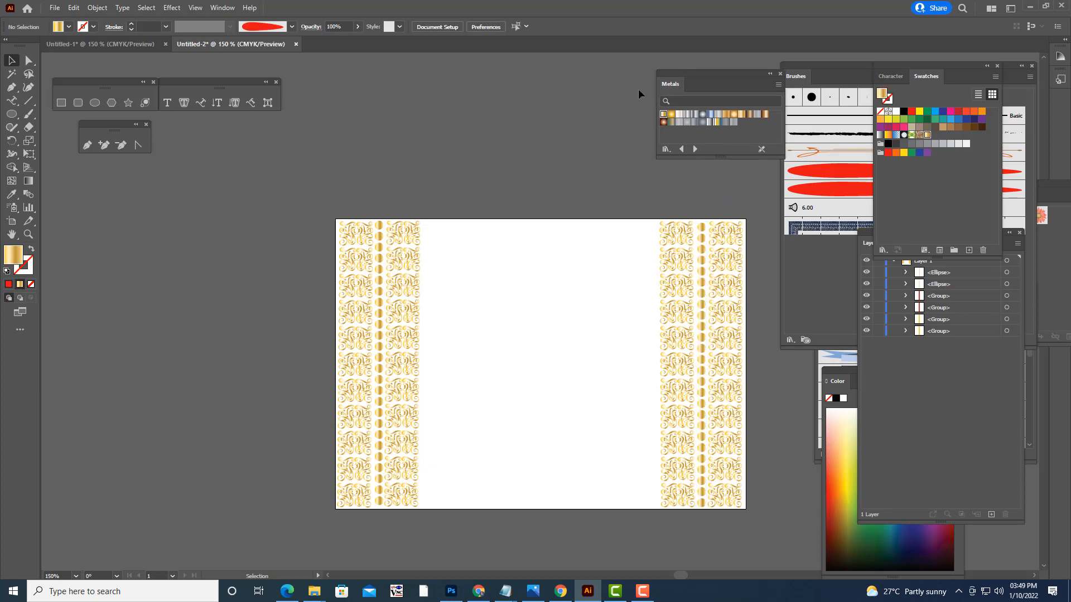
{"action": "key", "text": "ctrl+minus"}
{"action": "key", "text": "ctrl+minus"}
{"action": "key", "text": "ctrl+equal"}
{"action": "key", "text": "ctrl+equal"}
{"action": "left_click", "coordinate": [61, 102]}
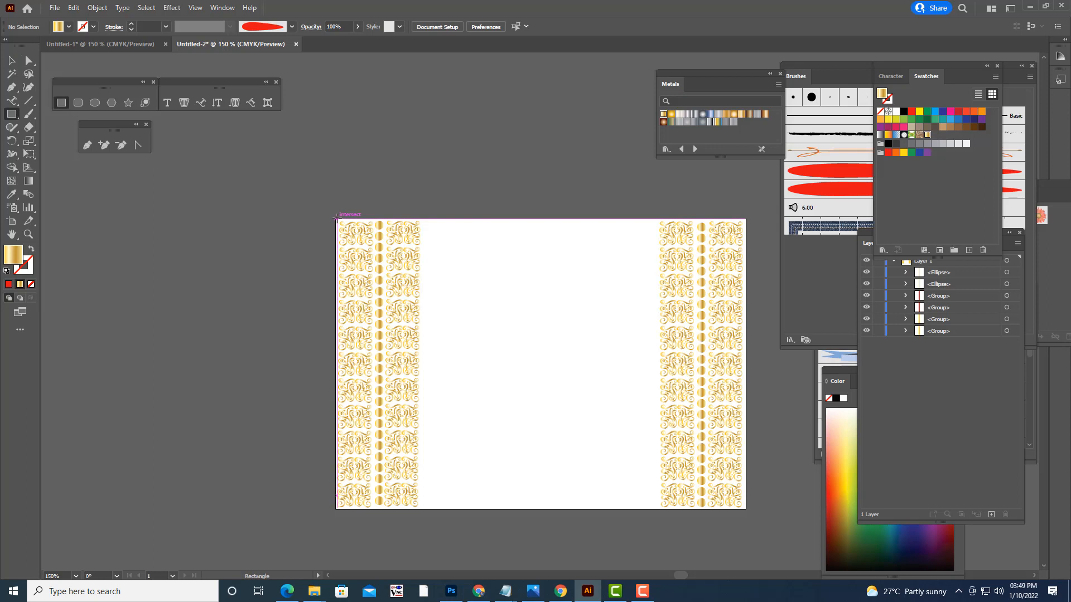
{"action": "left_click_drag", "start_coordinate": [336, 219], "coordinate": [746, 509]}
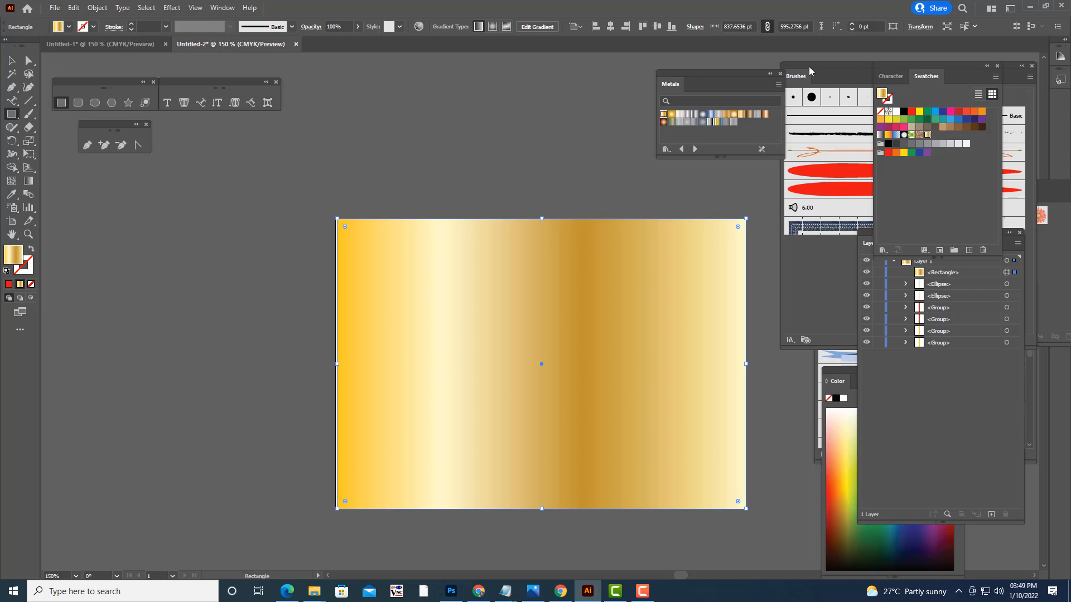
{"action": "left_click_drag", "start_coordinate": [893, 71], "coordinate": [853, 93]}
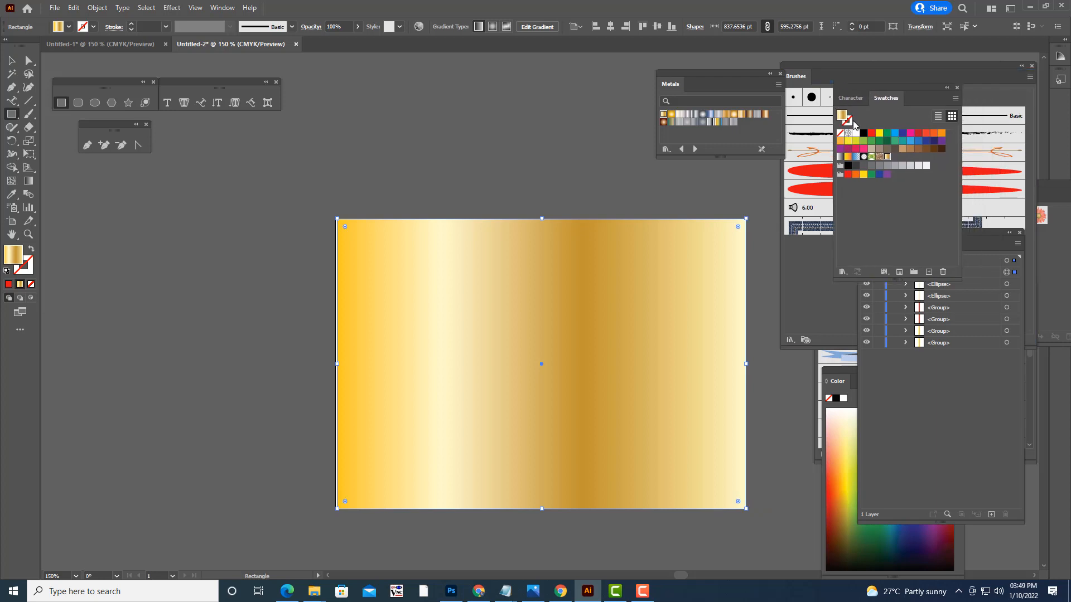
{"action": "left_click", "coordinate": [842, 272]}
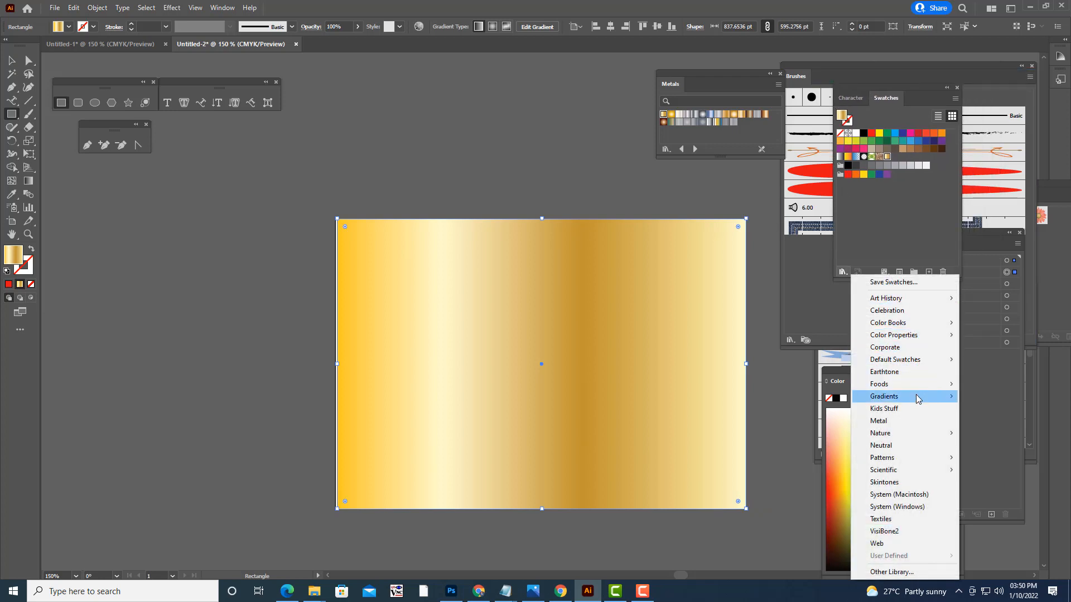
{"action": "left_click", "coordinate": [646, 593]}
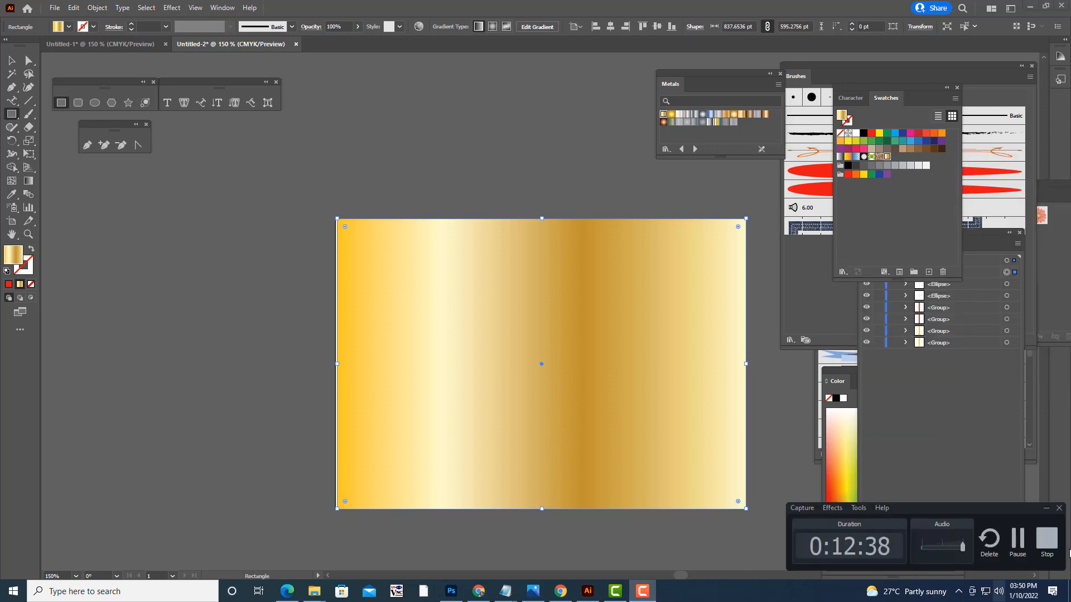
{"action": "left_click", "coordinate": [1018, 535]}
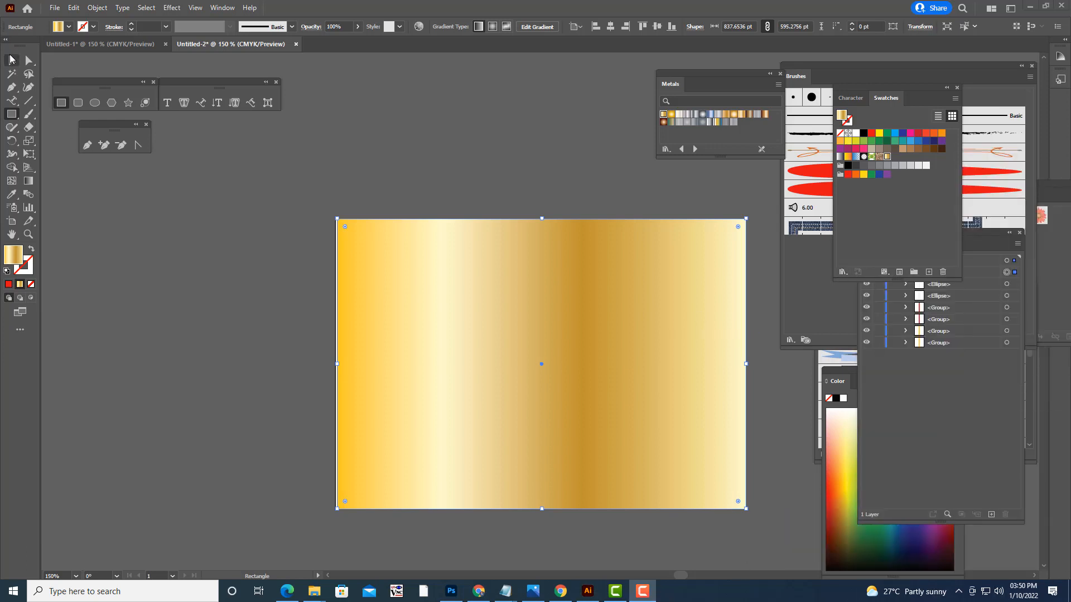
- Fill the artboard-sized rectangle with the Sapphire gradient from the Gems and Jewels swatch library
{"action": "left_click", "coordinate": [12, 61]}
{"action": "left_click", "coordinate": [457, 88]}
{"action": "left_click", "coordinate": [652, 315]}
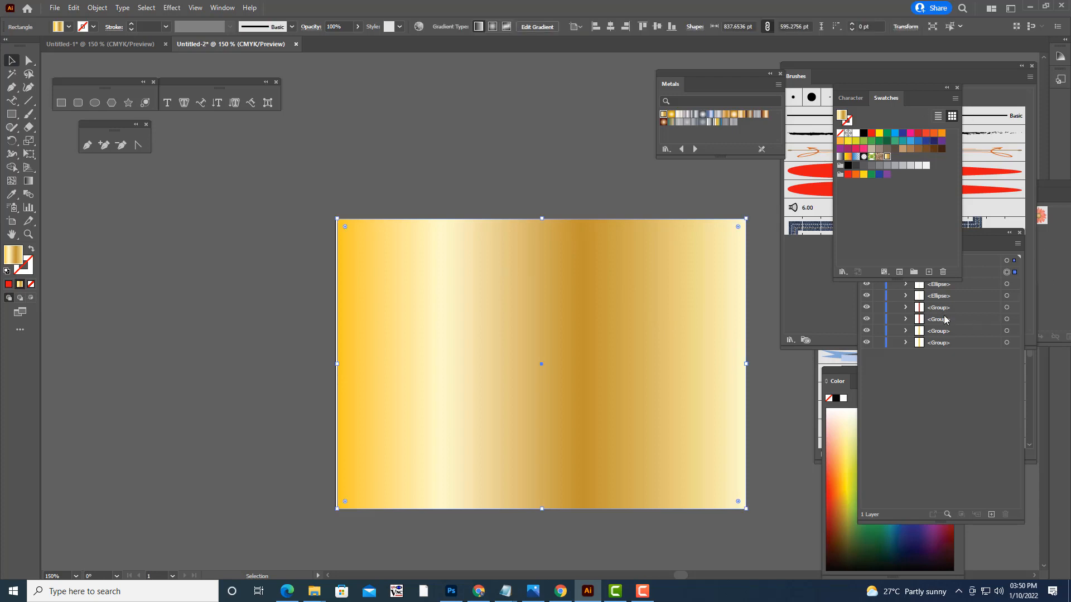
{"action": "left_click_drag", "start_coordinate": [878, 91], "coordinate": [872, 93]}
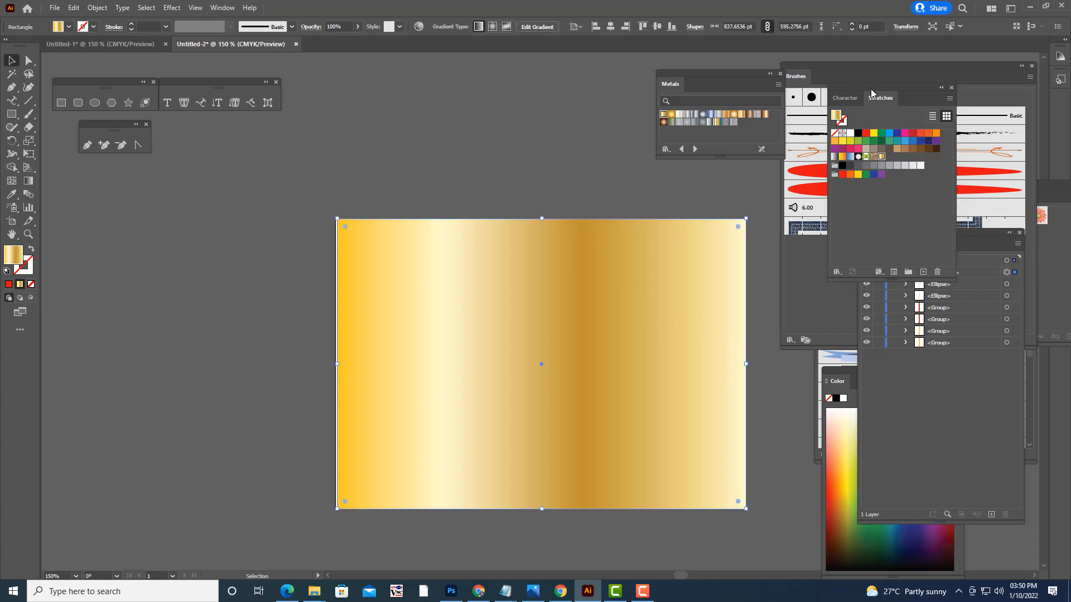
{"action": "left_click", "coordinate": [838, 273]}
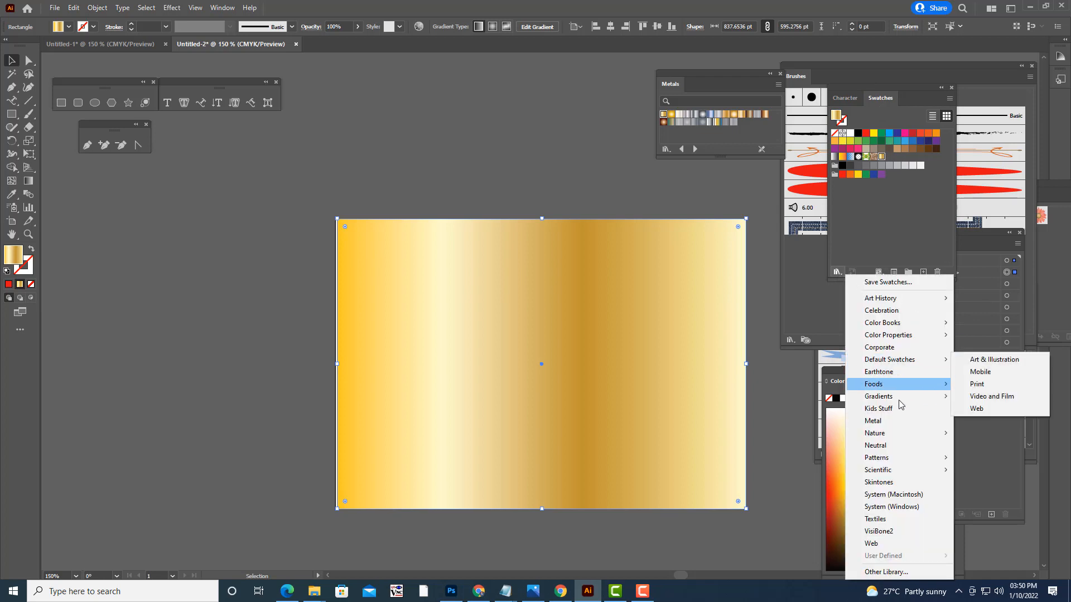
{"action": "mouse_move", "coordinate": [893, 397]}
{"action": "left_click", "coordinate": [985, 241]}
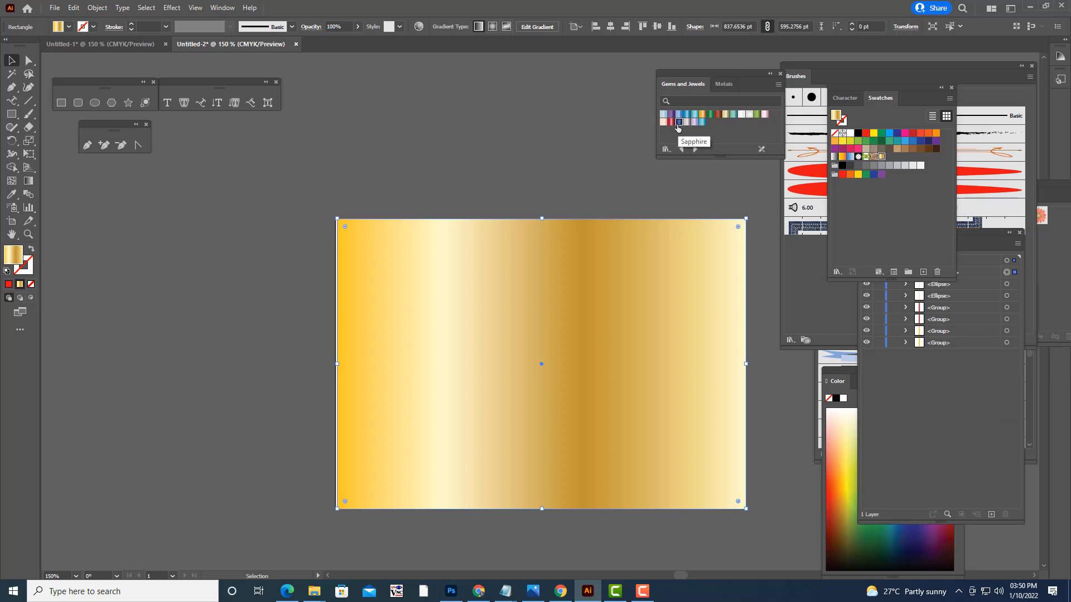
{"action": "left_click", "coordinate": [679, 125]}
{"action": "left_click", "coordinate": [281, 473]}
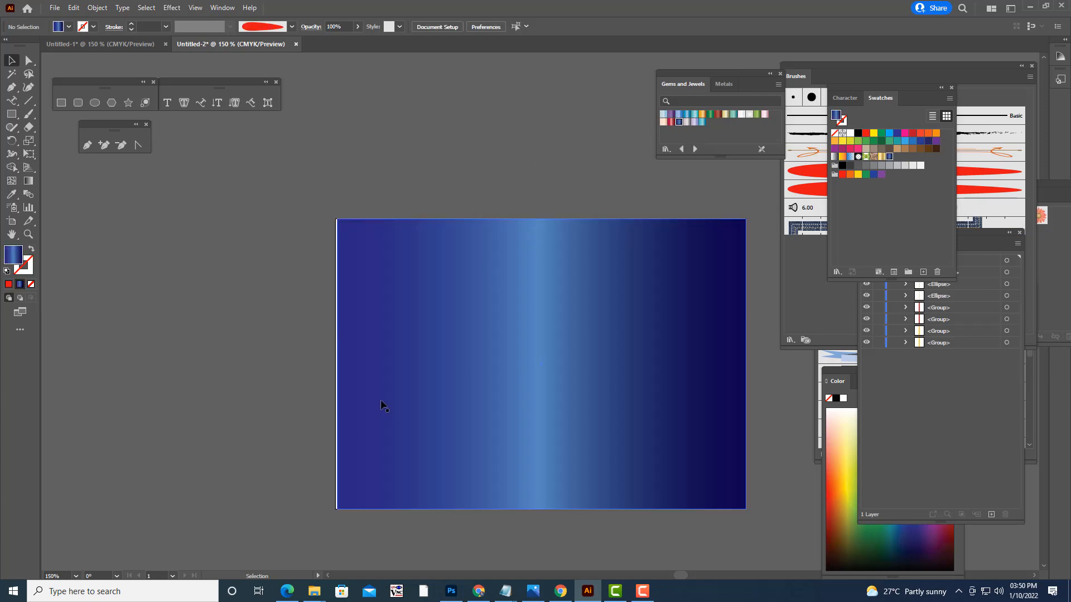
- Send the blue gradient rectangle to the back, behind the gold ornament columns, and move the gradient library clear of the artwork
{"action": "left_click", "coordinate": [647, 275]}
{"action": "right_click", "coordinate": [650, 264]}
{"action": "mouse_move", "coordinate": [704, 467]}
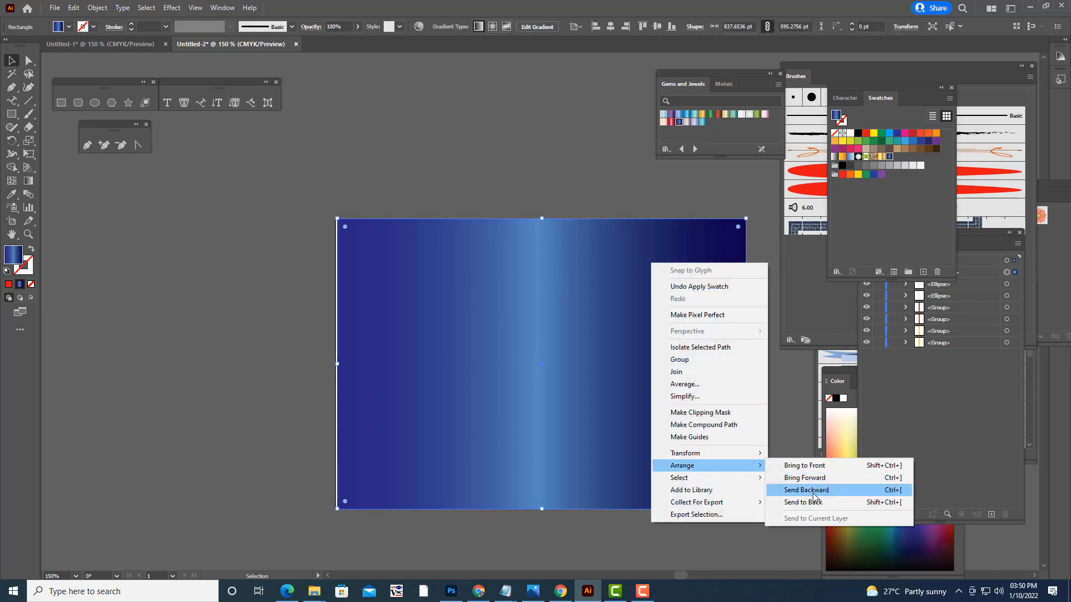
{"action": "left_click", "coordinate": [812, 503]}
{"action": "left_click", "coordinate": [536, 161]}
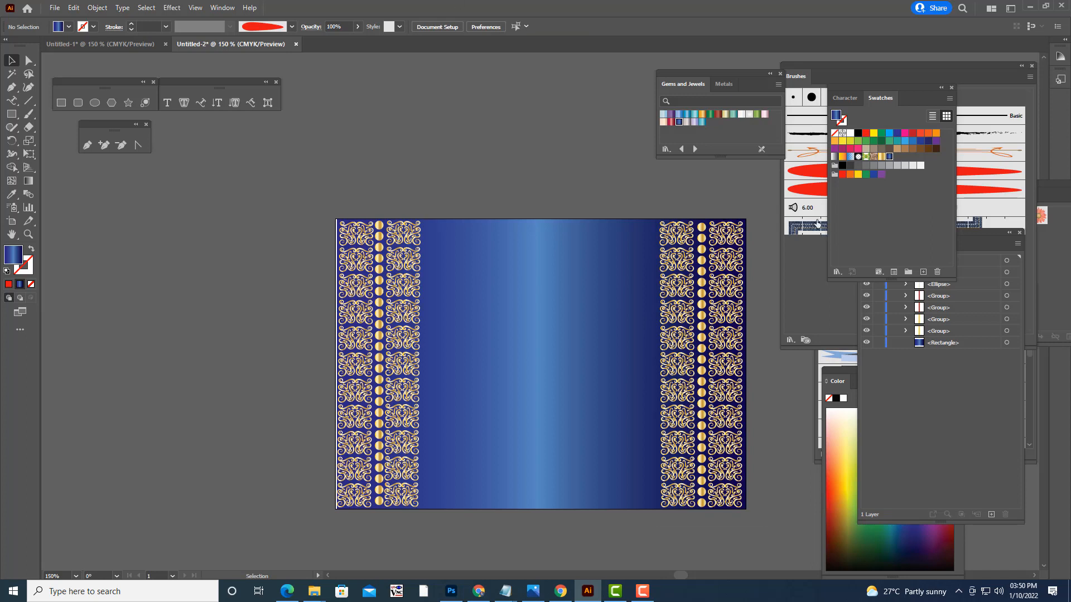
{"action": "left_click_drag", "start_coordinate": [693, 81], "coordinate": [785, 73]}
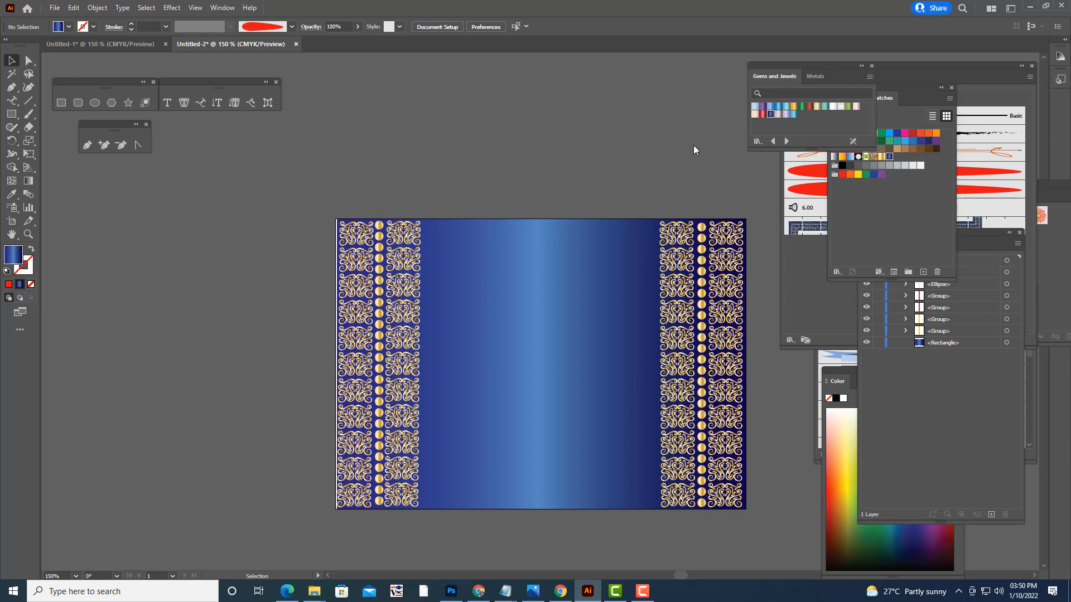
- Stretch the background rectangle's left edge out to the artboard edge, making it about 842 pt wide
{"action": "key", "text": "ctrl"}
{"action": "key", "text": "ctrl+equal"}
{"action": "key", "text": "ctrl+equal"}
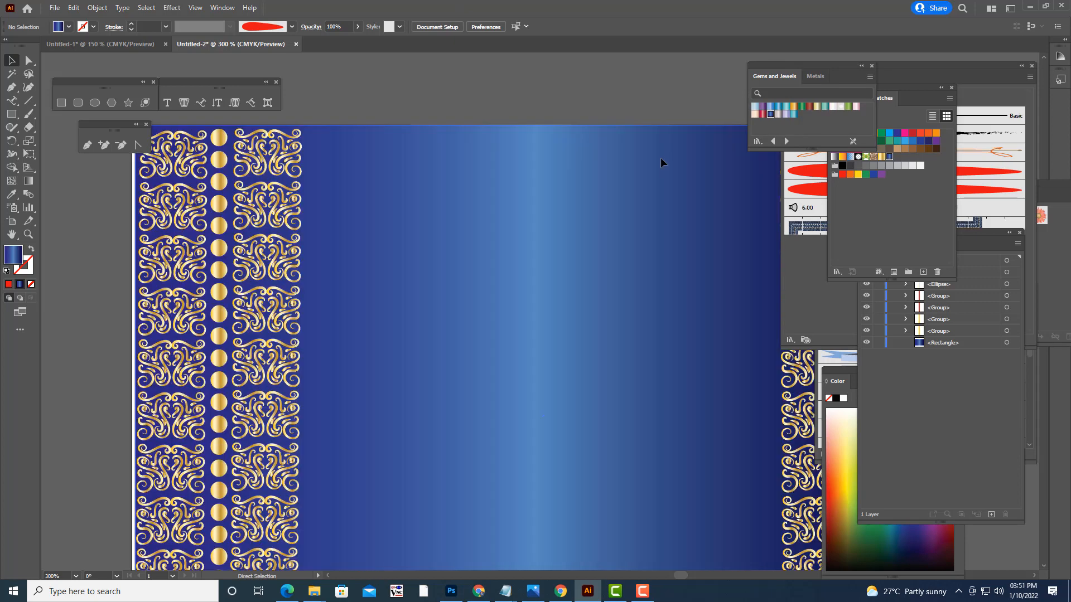
{"action": "key", "text": "ctrl+minus"}
{"action": "left_click", "coordinate": [625, 277]}
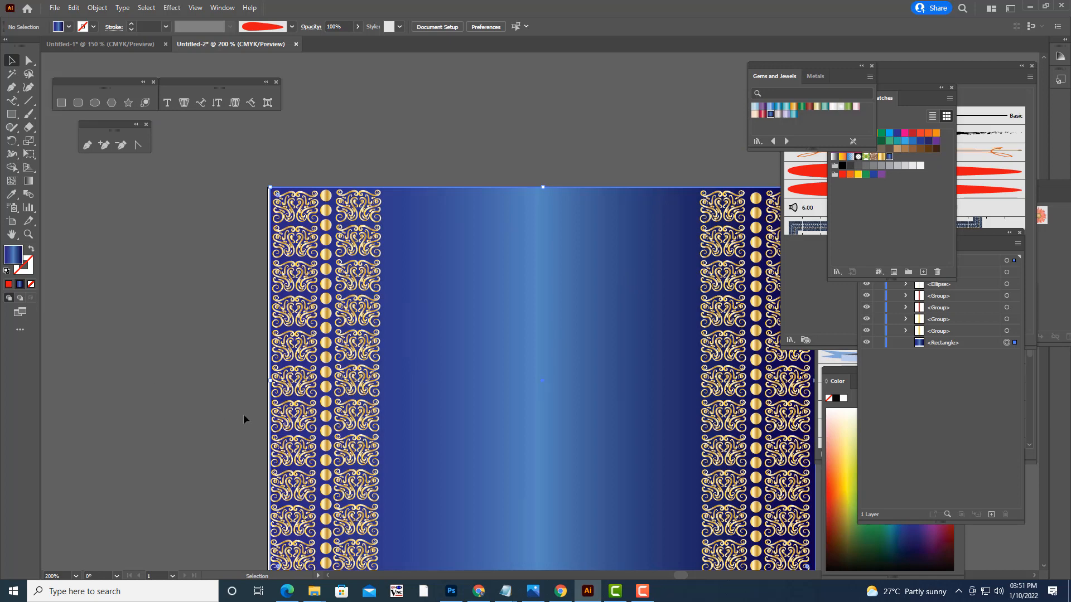
{"action": "left_click_drag", "start_coordinate": [270, 380], "coordinate": [266, 383]}
{"action": "left_click", "coordinate": [447, 107]}
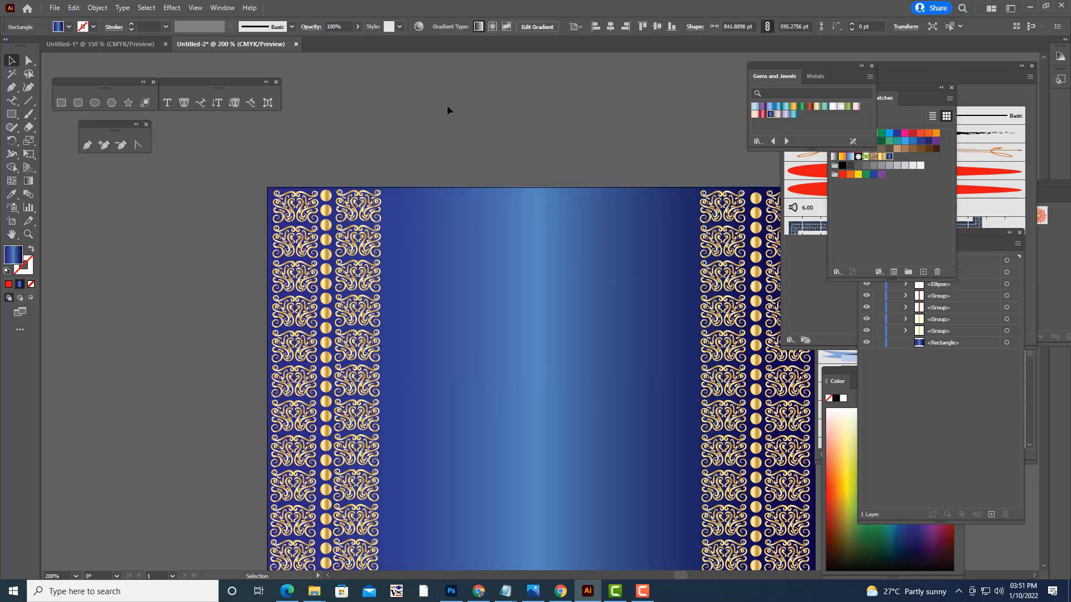
{"action": "key", "text": "ctrl+minus"}
{"action": "key", "text": "ctrl+minus"}
{"action": "key", "text": "ctrl+plus"}
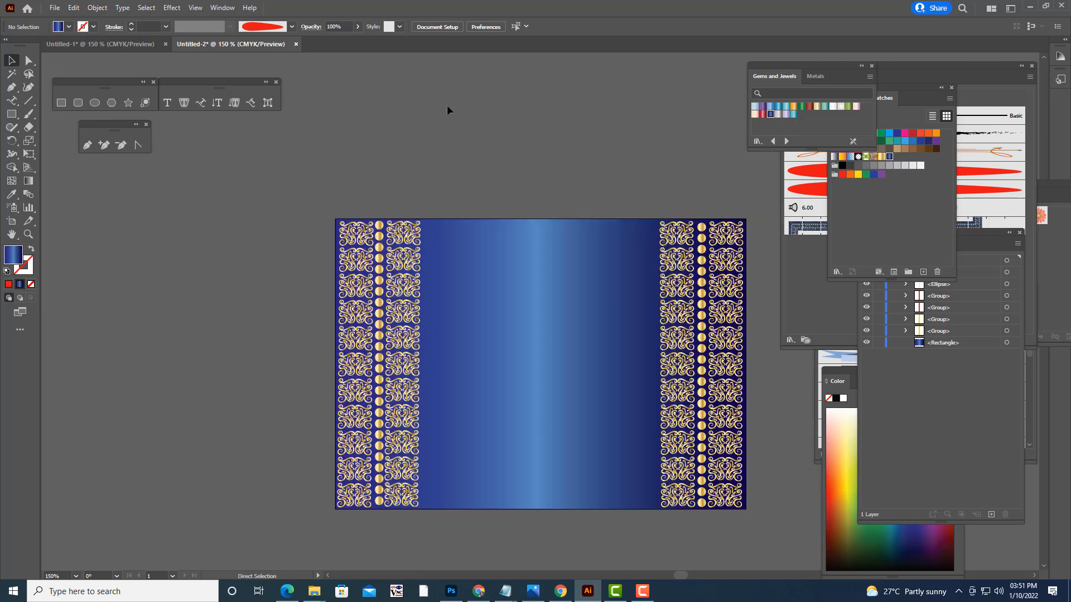
- Place a placeholder text object in the middle area of the blue background and set its font to Great Vibes
{"action": "left_click", "coordinate": [169, 100]}
{"action": "left_click", "coordinate": [494, 307]}
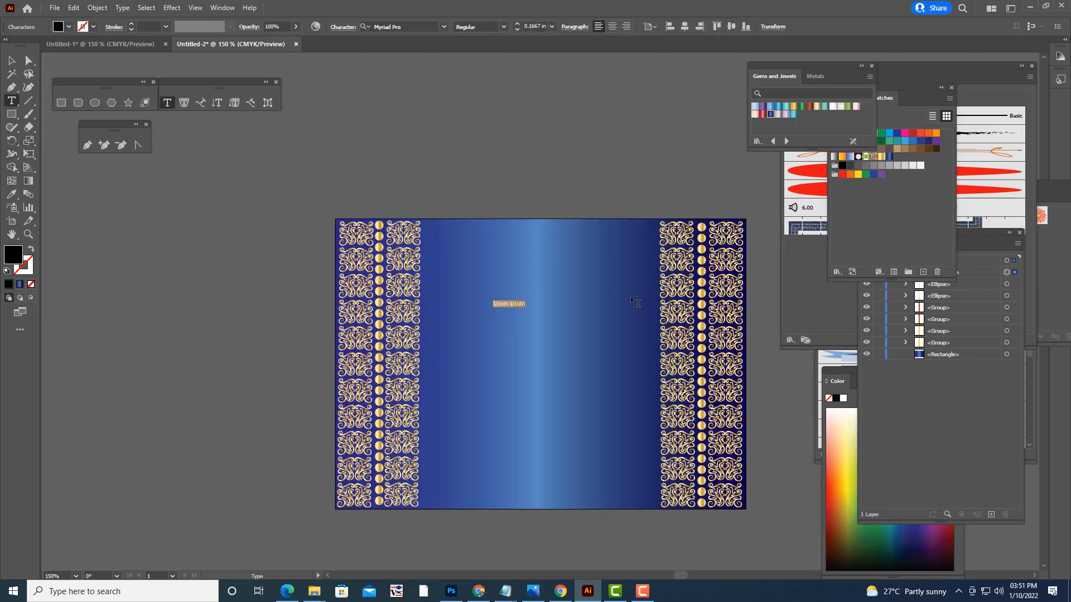
{"action": "left_click", "coordinate": [404, 27]}
{"action": "type", "text": "GREAT"}
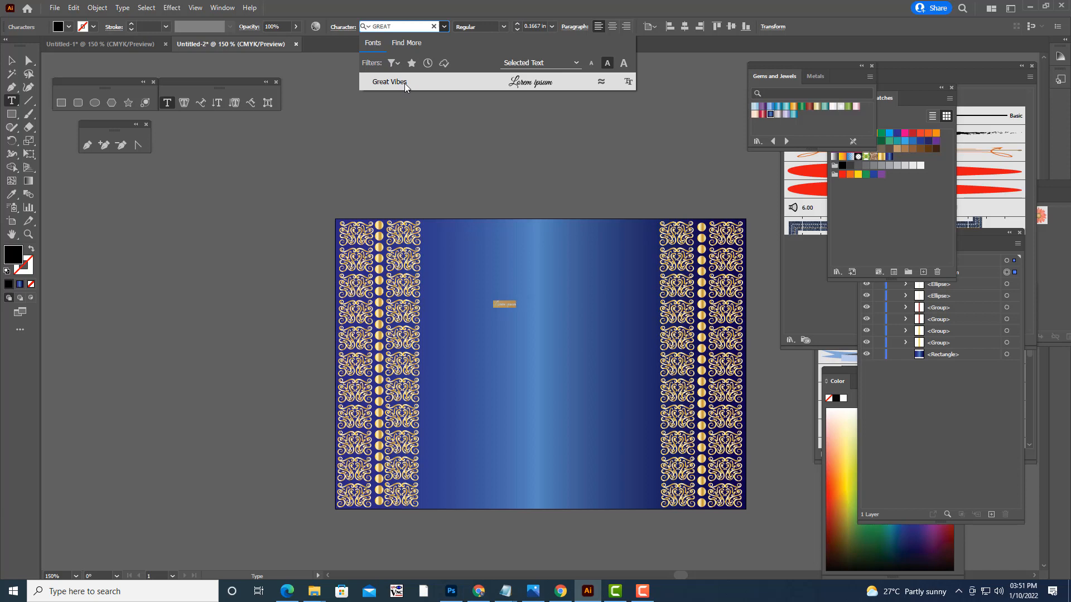
{"action": "left_click", "coordinate": [403, 83]}
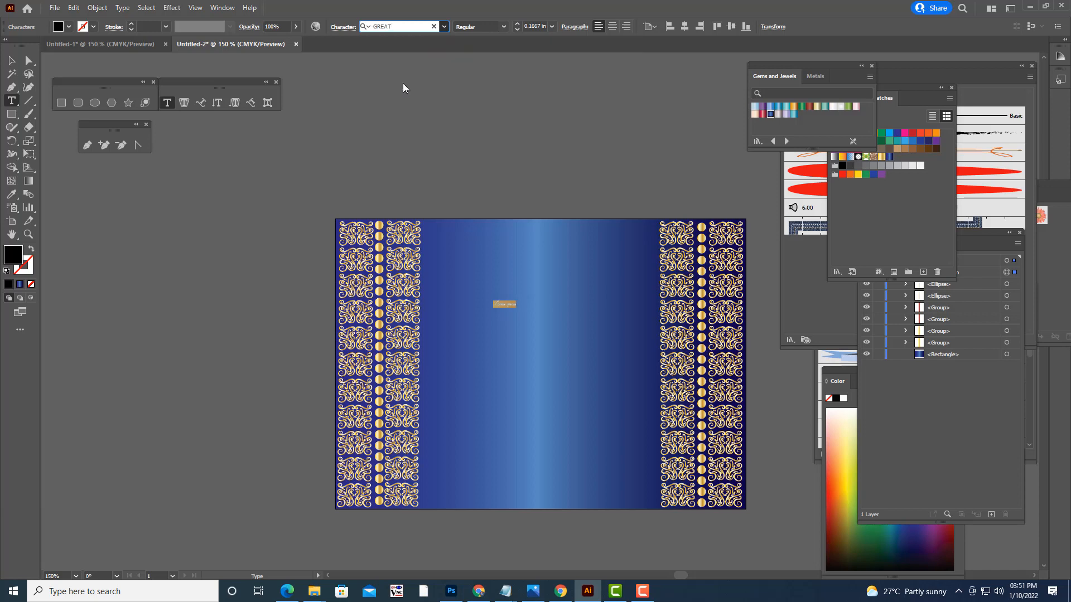
- Replace the placeholder text on the blue background with the opening words "wE cVordially"
{"action": "key", "text": "BackSpace"}
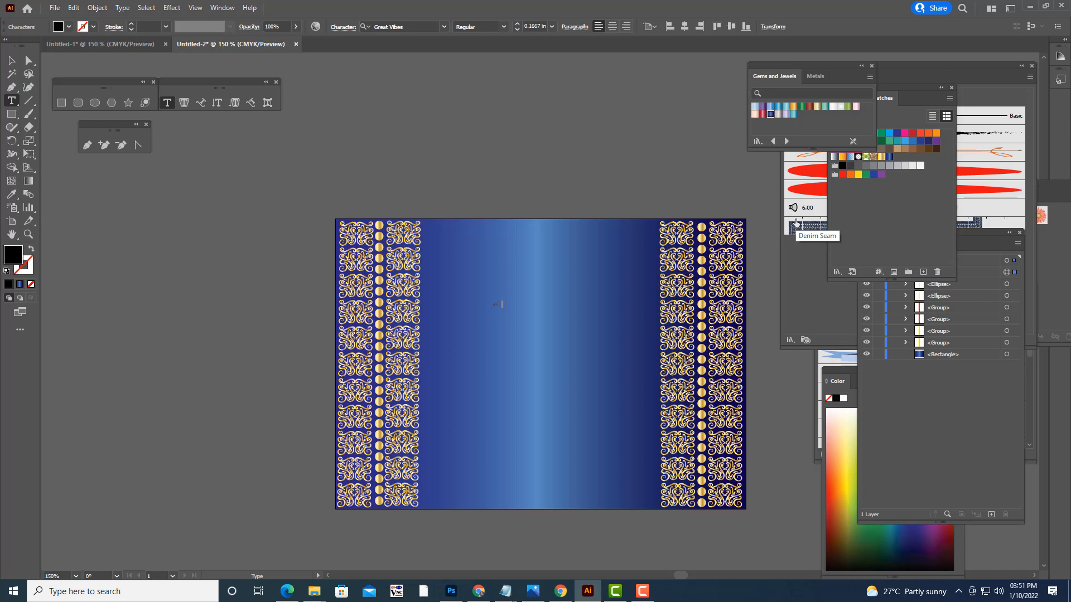
{"action": "type", "text": "al QURAN"}
{"action": "key", "text": "BackSpace"}
{"action": "key", "text": "BackSpace"}
{"action": "key", "text": "BackSpace"}
{"action": "key", "text": "BackSpace"}
{"action": "type", "text": "RAN"}
{"action": "key", "text": "BackSpace"}
{"action": "key", "text": "BackSpace"}
{"action": "key", "text": "BackSpace"}
{"action": "type", "text": "A"}
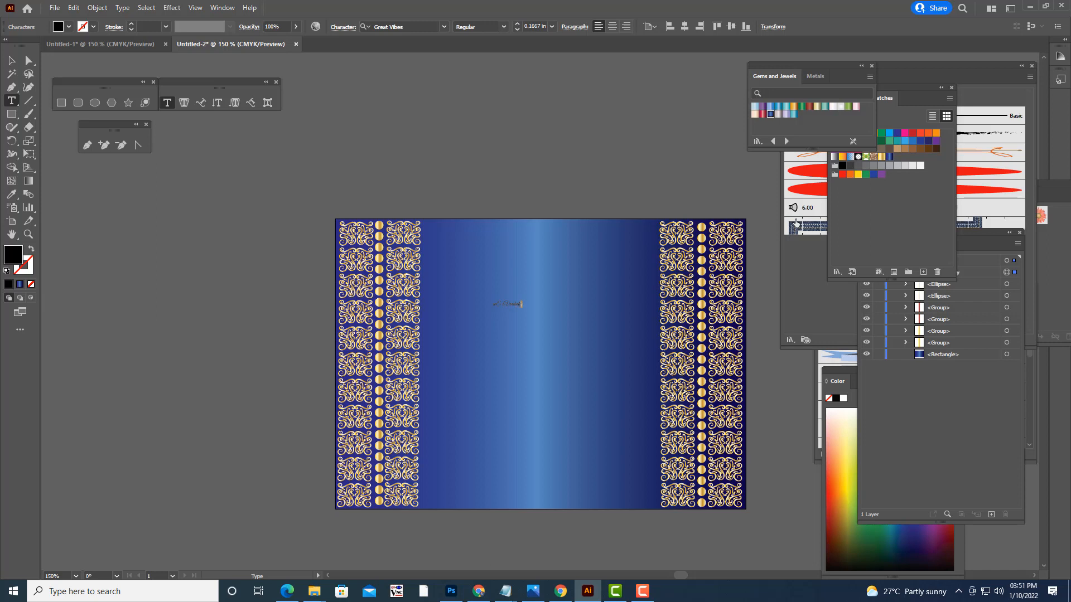
- Select the whole line of script text and enlarge its font size to 0.8056 in
{"action": "key", "text": "shift+Left"}
{"action": "key", "text": "shift+Left"}
{"action": "key", "text": "shift+Left"}
{"action": "key", "text": "shift+Left"}
{"action": "key", "text": "shift+Left"}
{"action": "key", "text": "shift+Left"}
{"action": "key", "text": "shift+Left"}
{"action": "key", "text": "shift+Left"}
{"action": "key", "text": "shift+Left"}
{"action": "key", "text": "shift+Left"}
{"action": "key", "text": "ctrl+shift+period"}
{"action": "key", "text": "ctrl+shift+period"}
{"action": "key", "text": "ctrl+shift+period"}
{"action": "key", "text": "ctrl+shift+period"}
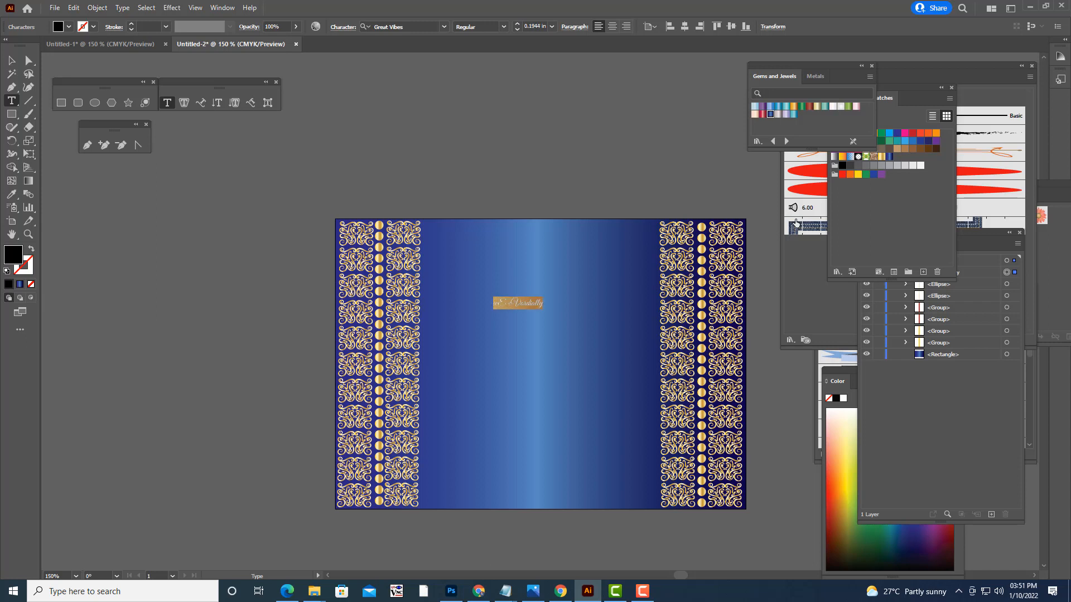
{"action": "key", "text": "ctrl+shift+period"}
{"action": "key", "text": "ctrl+shift+period"}
{"action": "key", "text": "ctrl+shift+period"}
{"action": "key", "text": "ctrl+shift+period"}
{"action": "key", "text": "ctrl+shift+period"}
{"action": "key", "text": "ctrl+shift+period"}
{"action": "key", "text": "ctrl+shift+period"}
{"action": "key", "text": "ctrl+shift+period"}
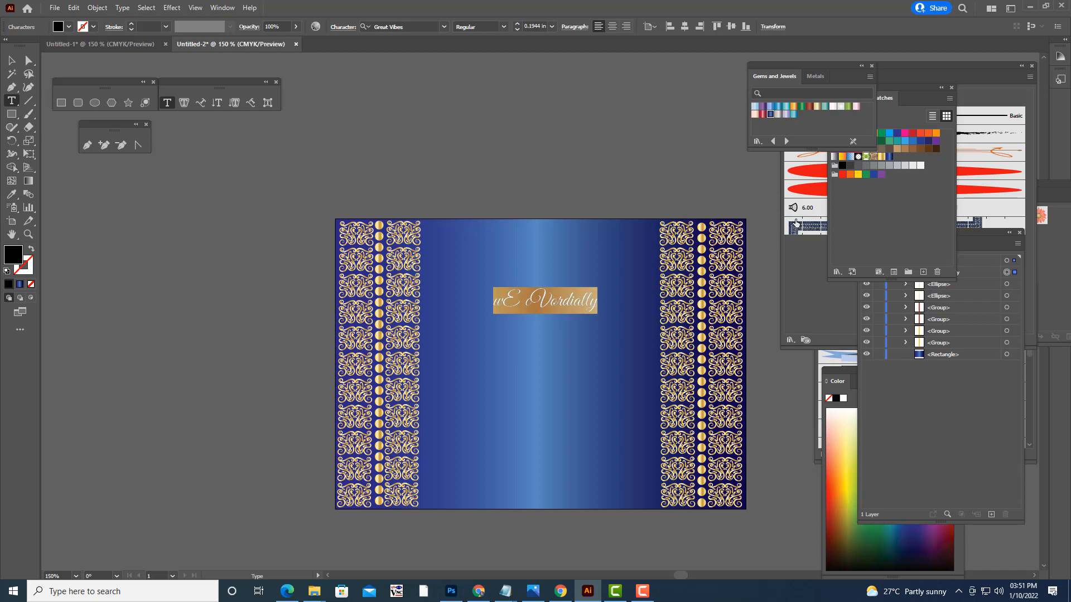
{"action": "key", "text": "ctrl+shift+period"}
{"action": "key", "text": "ctrl+shift+period"}
{"action": "key", "text": "ctrl+shift+period"}
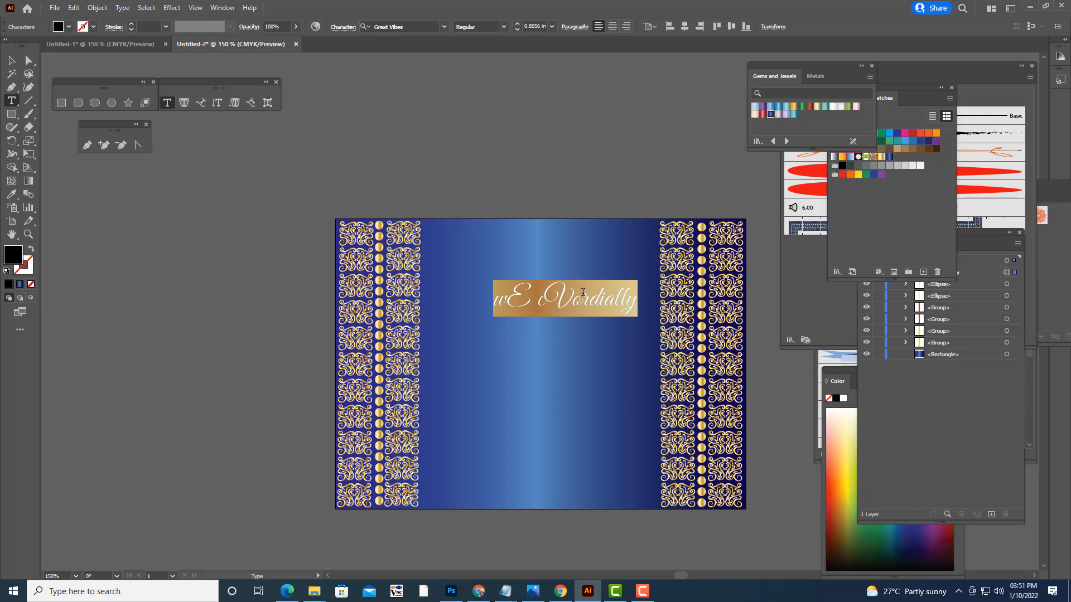
- Correct the spelling and capitalisation of the script line so that it reads "We Cordially"
{"action": "left_click_drag", "start_coordinate": [641, 301], "coordinate": [535, 292]}
{"action": "key", "text": "BackSpace"}
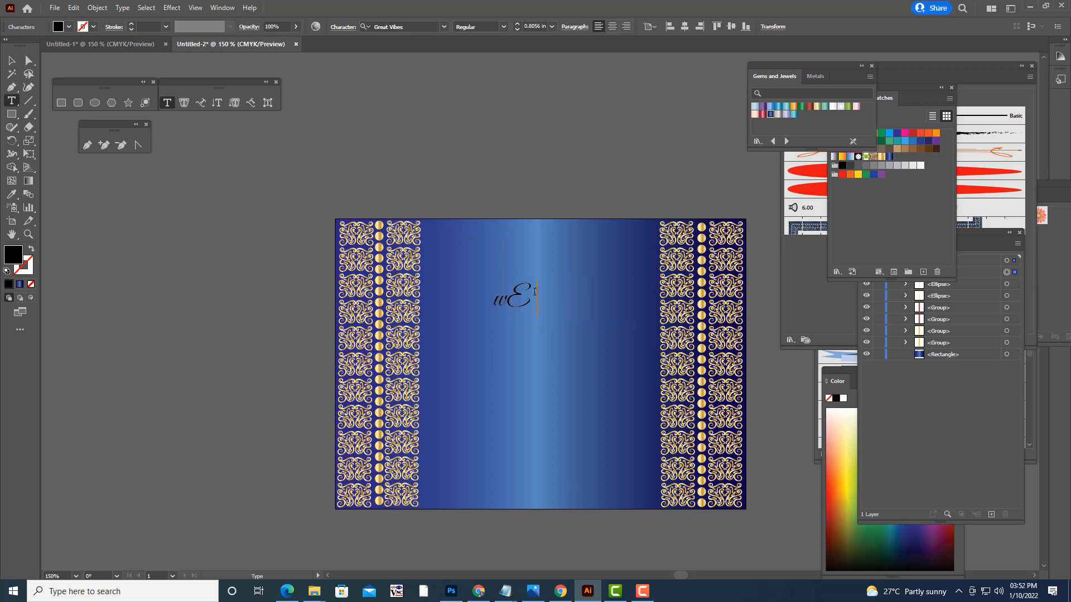
{"action": "type", "text": "Cordially"}
{"action": "key", "text": "Left"}
{"action": "key", "text": "Left"}
{"action": "key", "text": "Left"}
{"action": "key", "text": "Left"}
{"action": "key", "text": "Left"}
{"action": "key", "text": "Left"}
{"action": "key", "text": "Left"}
{"action": "key", "text": "Left"}
{"action": "key", "text": "Left"}
{"action": "key", "text": "Left"}
{"action": "key", "text": "BackSpace"}
{"action": "key", "text": "BackSpace"}
{"action": "type", "text": "We"}
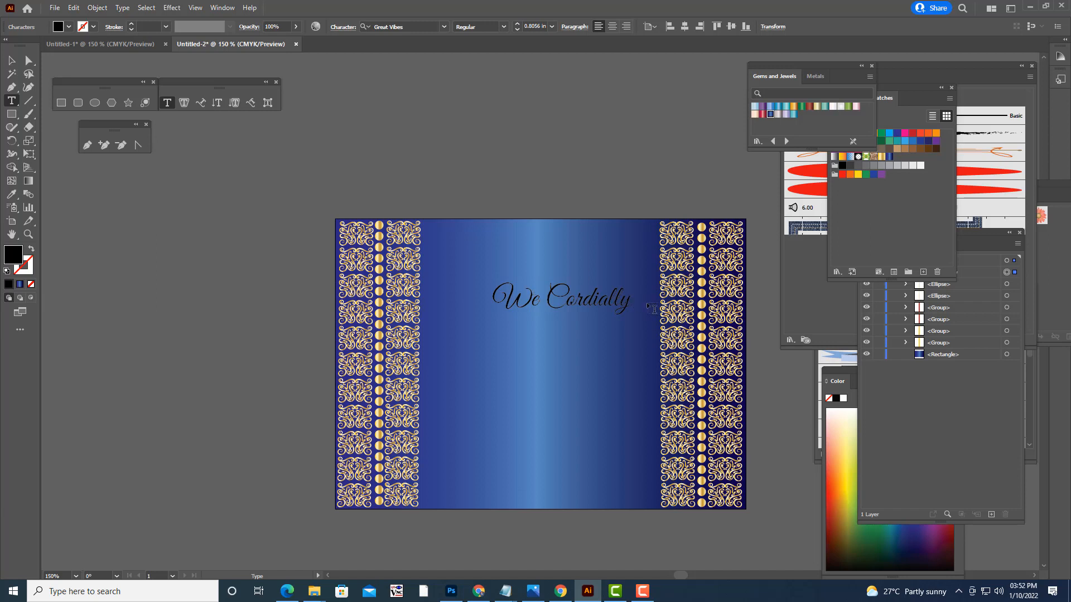
- Add the lines "Invite you to", "the Wedding", "Of Our Eldest" and "Son" below "We Cordially"
{"action": "key", "text": "Return"}
{"action": "type", "text": "Invite you to"}
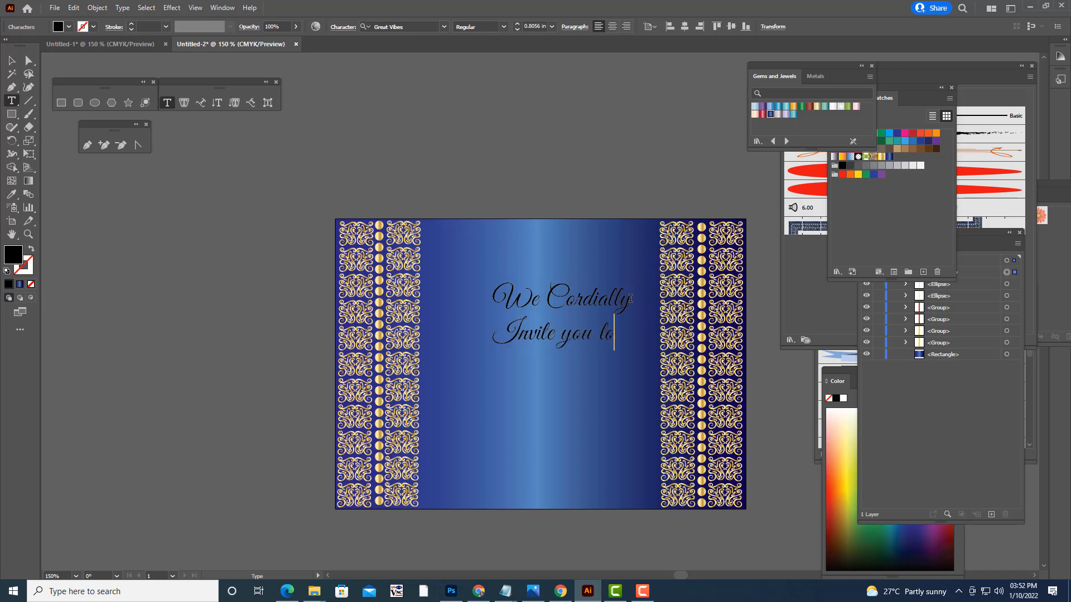
{"action": "key", "text": "Return"}
{"action": "type", "text": "the Wedding"}
{"action": "key", "text": "Return"}
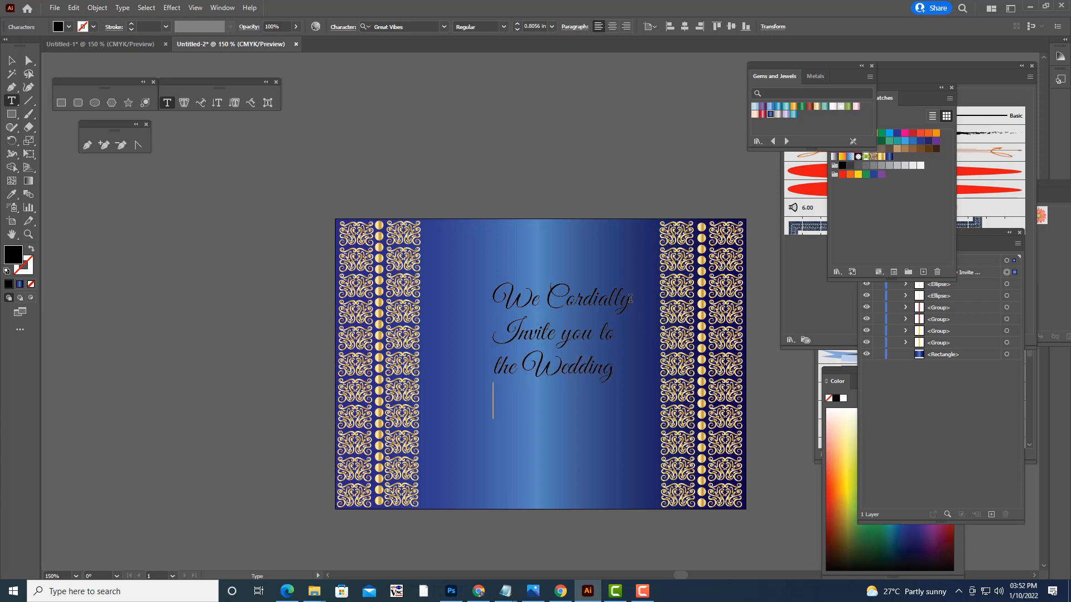
{"action": "type", "text": "Of Our E"}
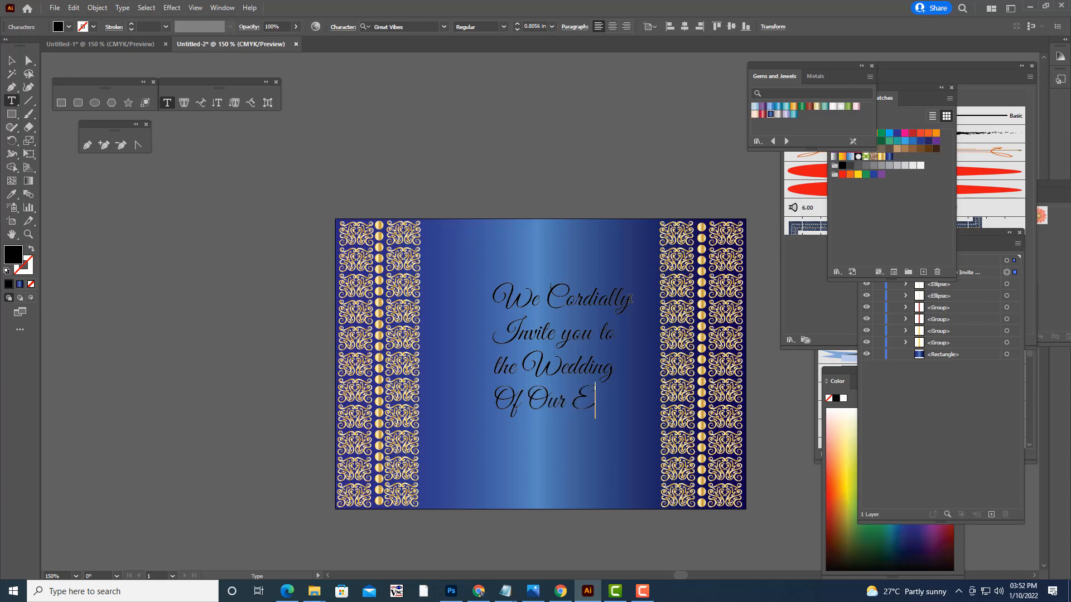
{"action": "type", "text": "ldast"}
{"action": "key", "text": "Return"}
{"action": "type", "text": "Son"}
- Center-align all lines of the invitation text and move the text block to the middle of the blue background
{"action": "left_click_drag", "start_coordinate": [536, 437], "coordinate": [475, 284]}
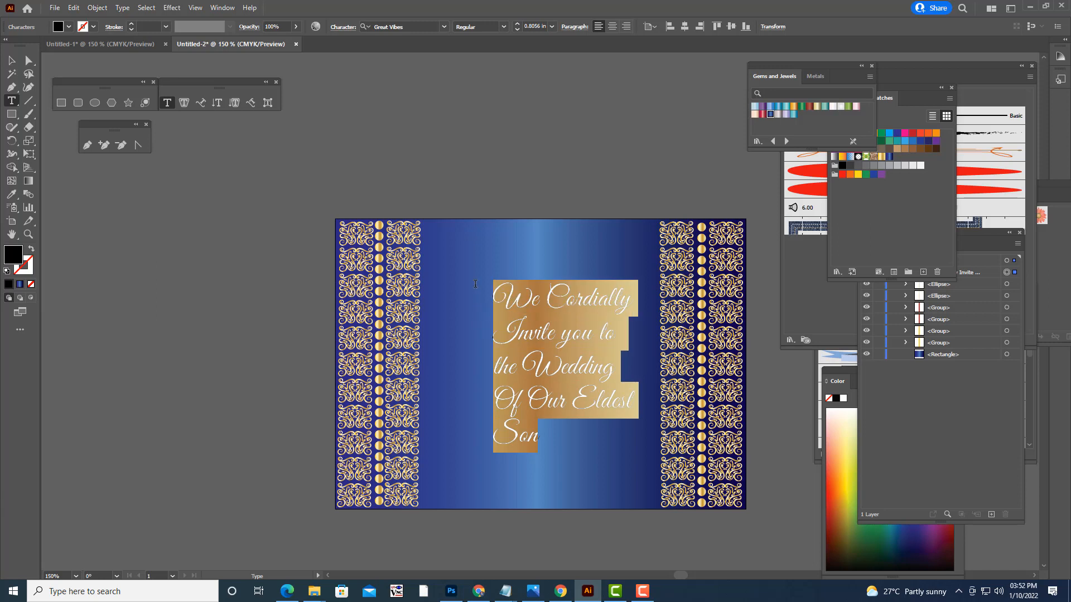
{"action": "left_click", "coordinate": [613, 26]}
{"action": "left_click", "coordinate": [11, 60]}
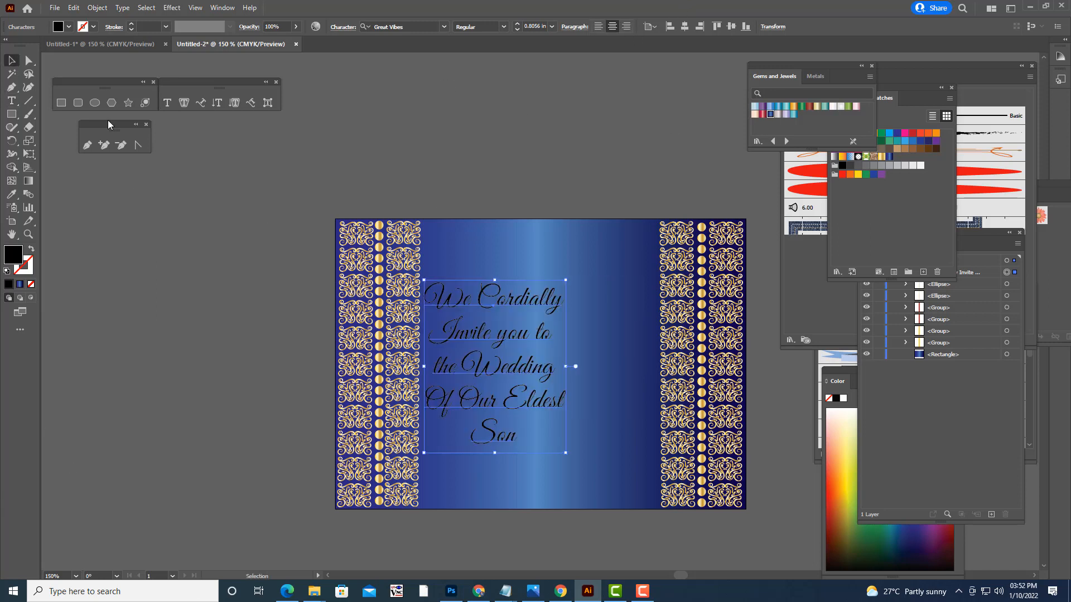
{"action": "left_click_drag", "start_coordinate": [527, 368], "coordinate": [570, 373]}
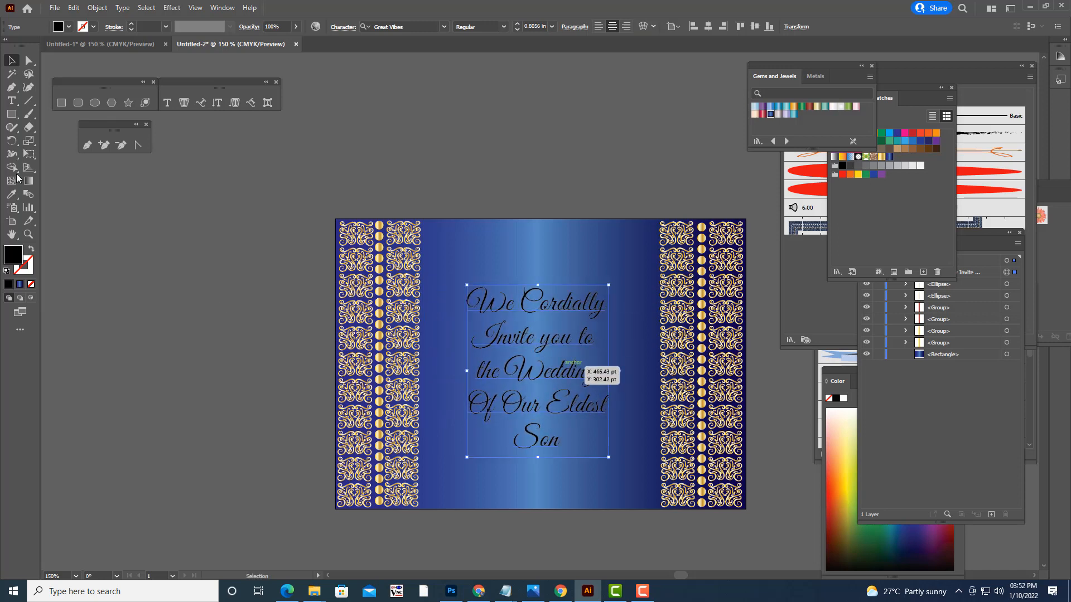
- Rearrange the line breaks so the invitation reads "We Cordially", "Invite you to", "the Wedding Of" and "Our Eldest Son" on four lines
{"action": "left_click", "coordinate": [11, 101]}
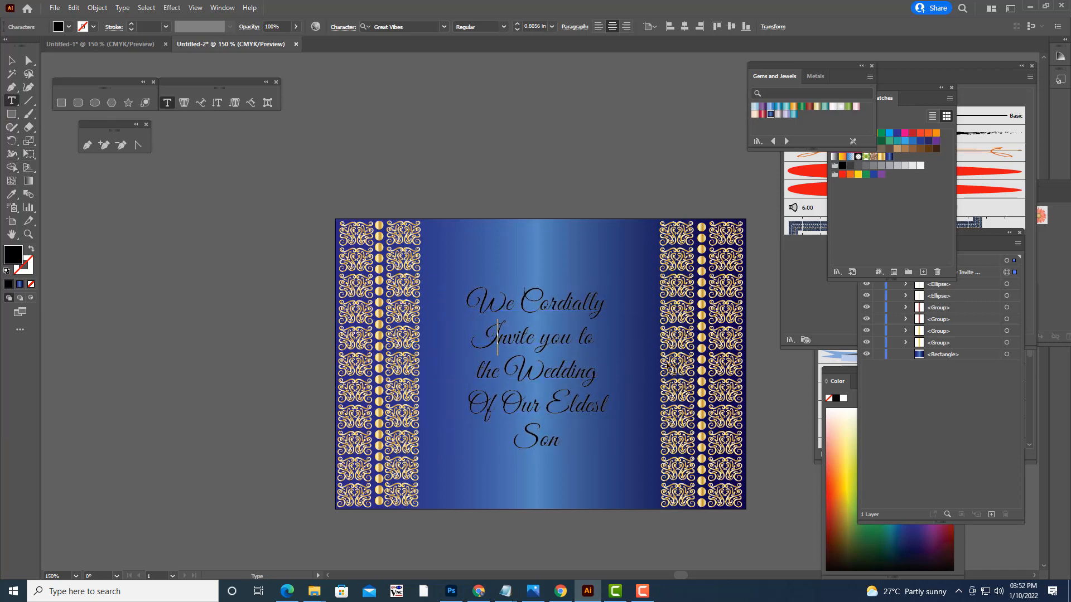
{"action": "left_click", "coordinate": [497, 337]}
{"action": "key", "text": "BackSpace"}
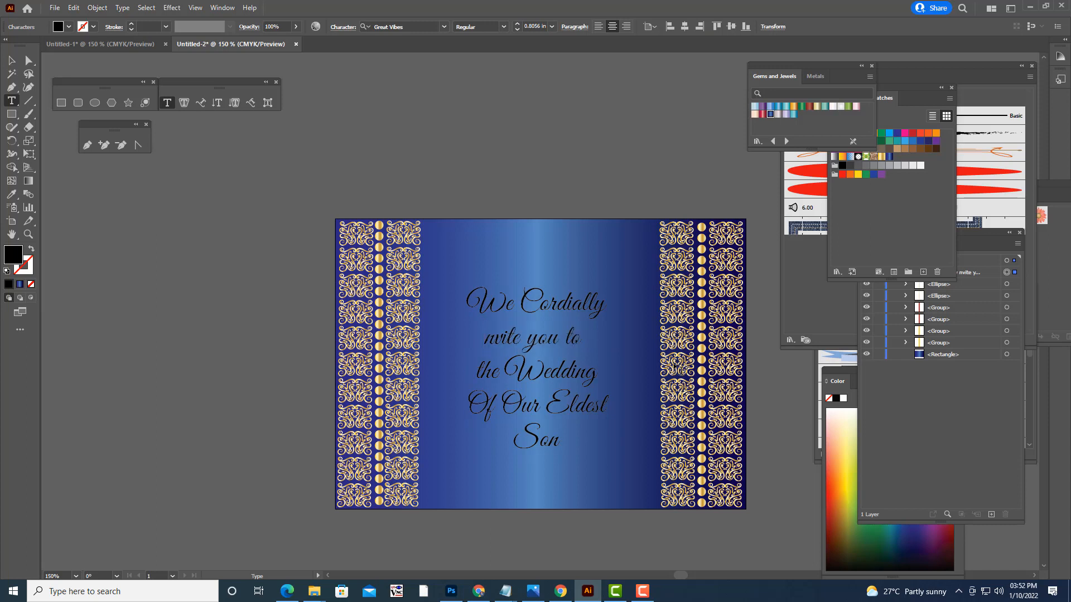
{"action": "key", "text": "ctrl+z"}
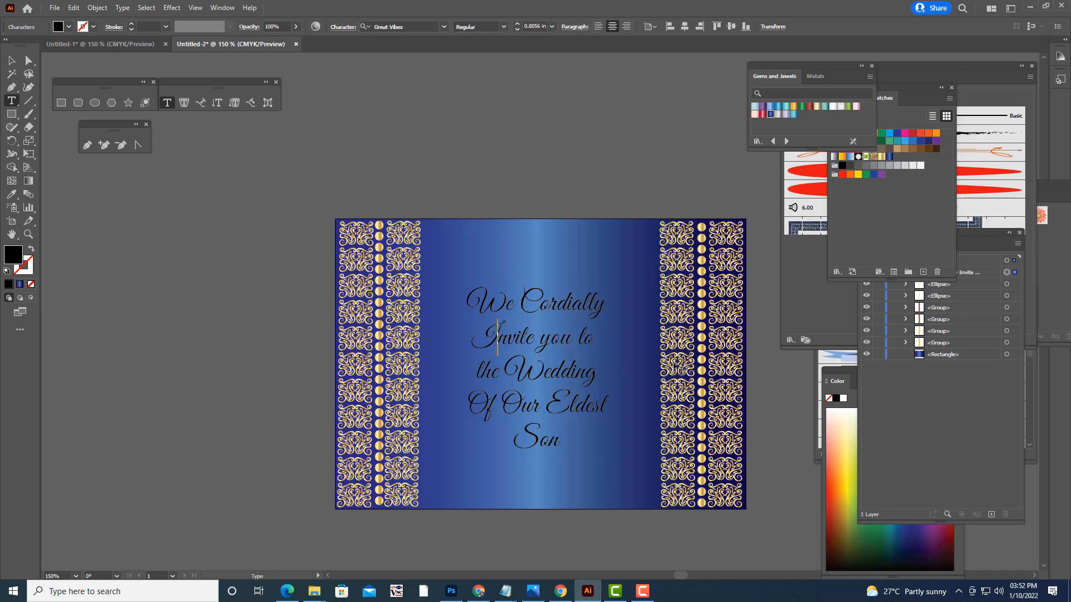
{"action": "key", "text": "Left"}
{"action": "key", "text": "BackSpace"}
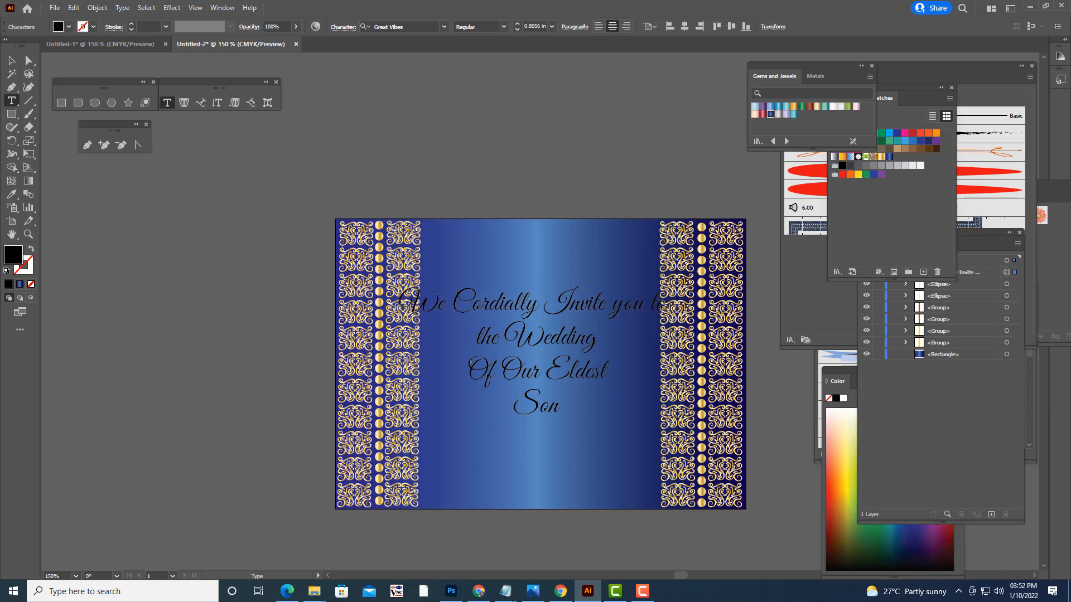
{"action": "key", "text": "BackSpace"}
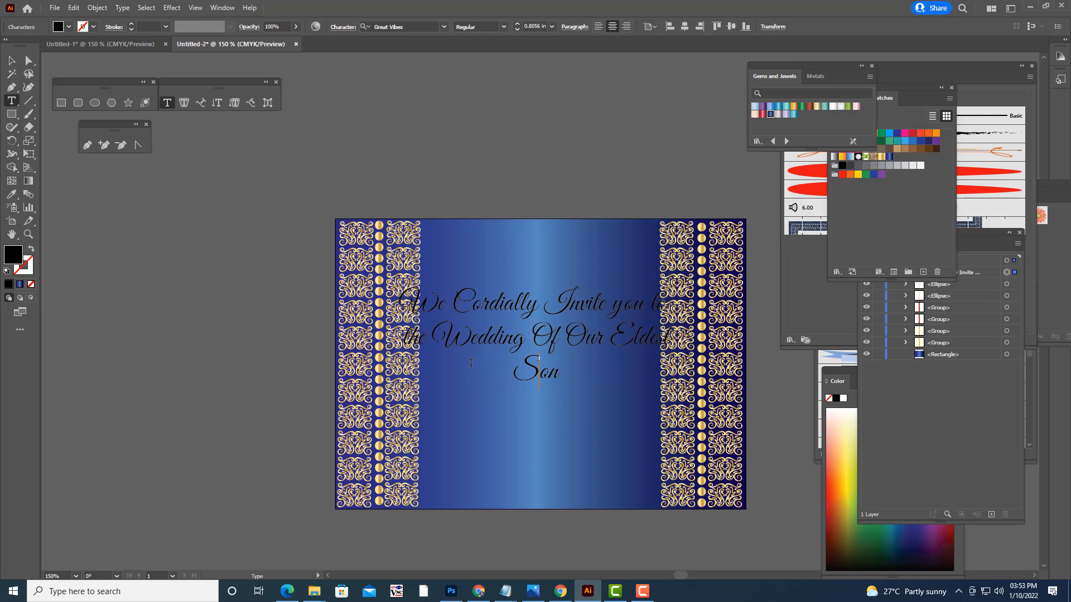
{"action": "key", "text": "Left"}
{"action": "key", "text": "BackSpace"}
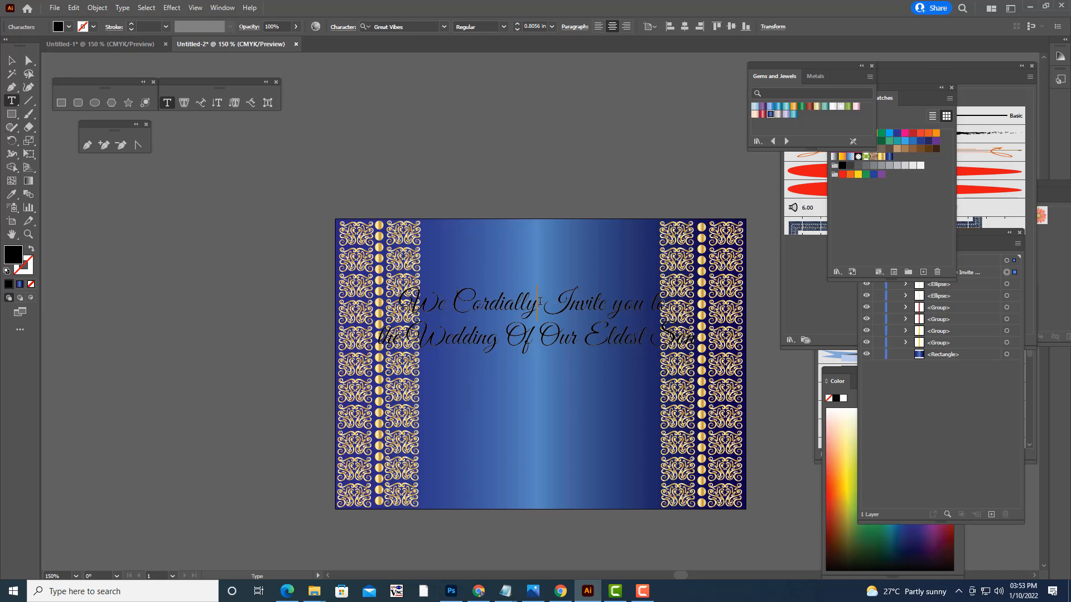
{"action": "key", "text": "Return"}
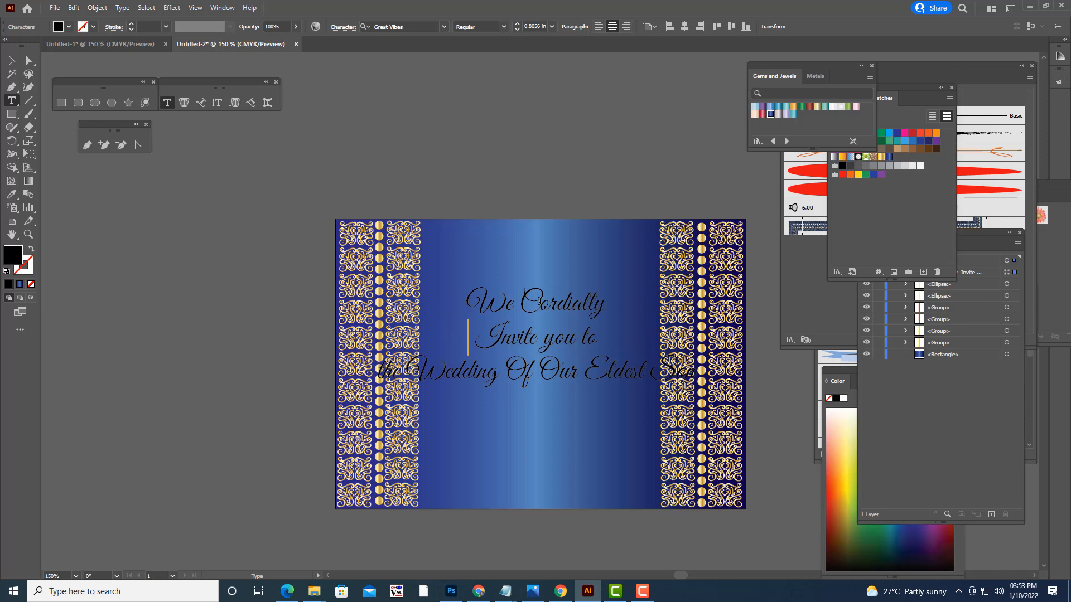
{"action": "left_click", "coordinate": [540, 371]}
{"action": "key", "text": "Return"}
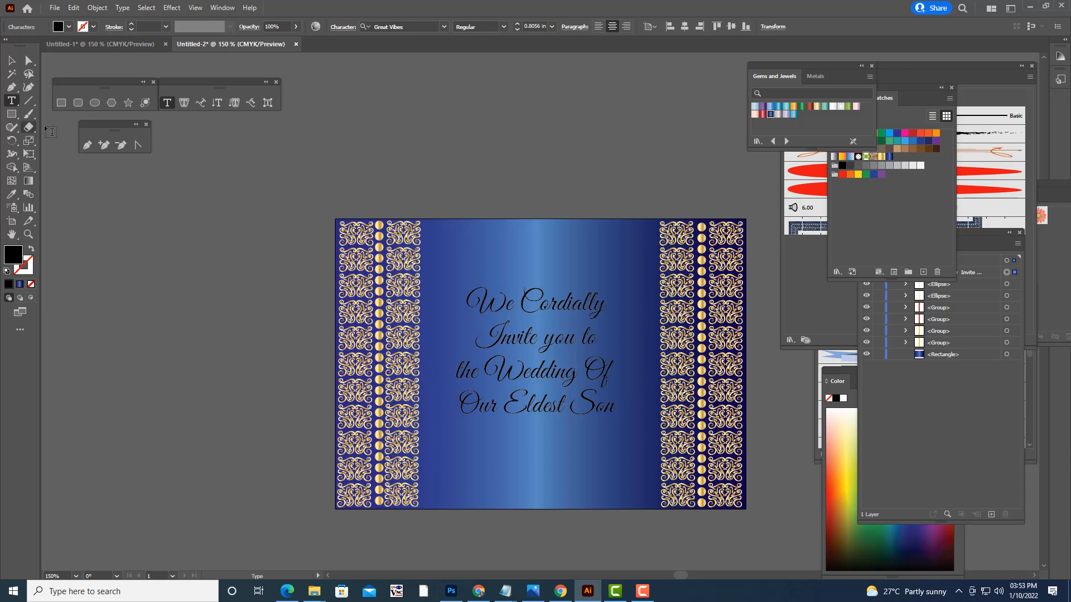
- Scale the invitation text up to a font size of about 0.885 in and keep it centered between the ornament columns
{"action": "left_click", "coordinate": [11, 60]}
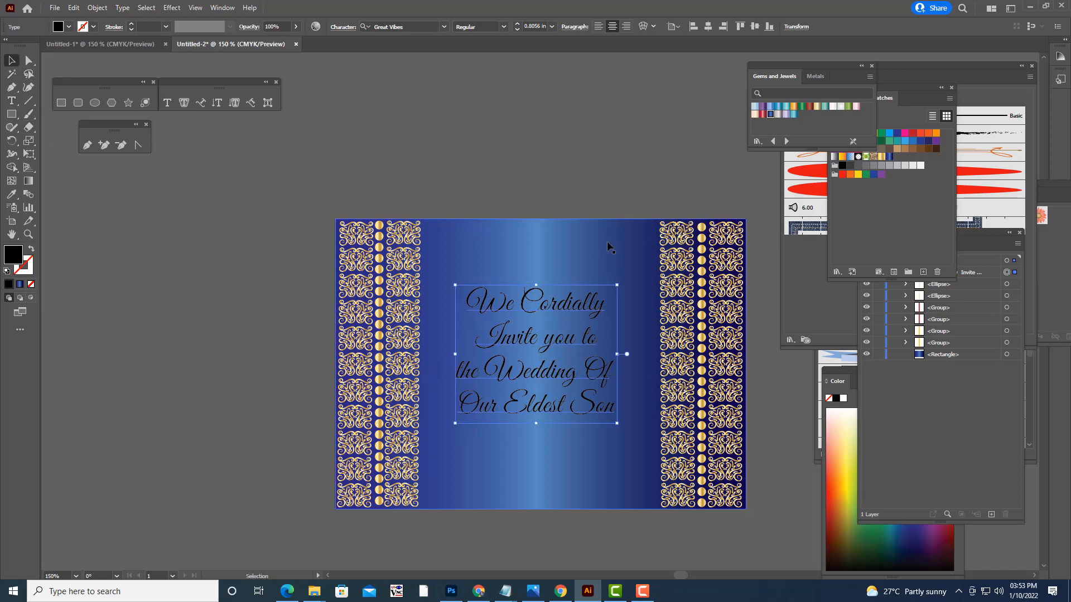
{"action": "left_click_drag", "start_coordinate": [627, 278], "coordinate": [626, 278]}
{"action": "left_click_drag", "start_coordinate": [572, 303], "coordinate": [573, 313]}
{"action": "left_click", "coordinate": [574, 165]}
- Expand the invitation text object into vector shapes
{"action": "left_click", "coordinate": [552, 295]}
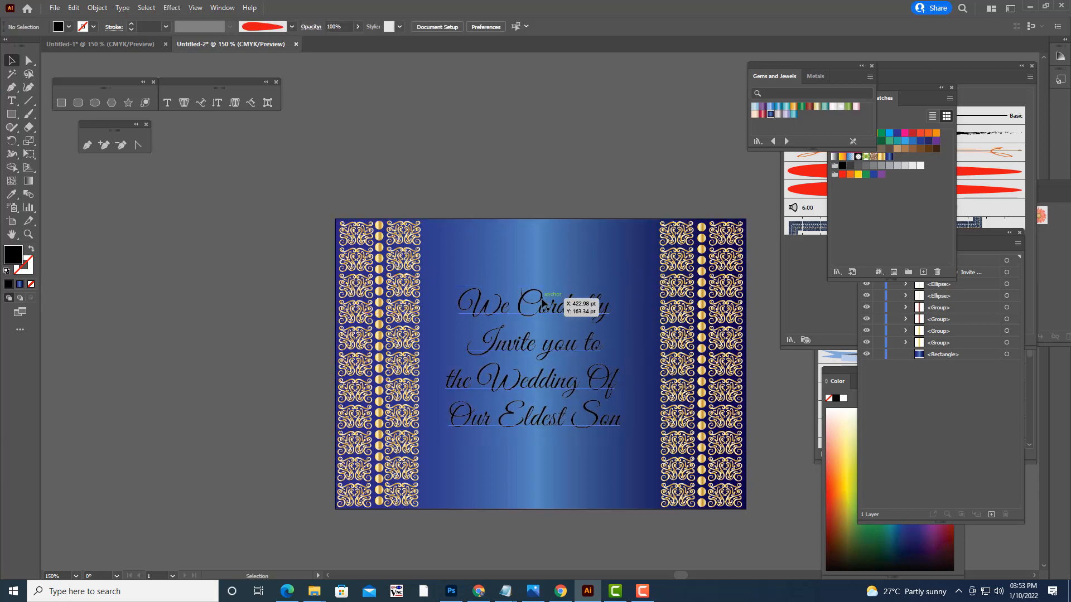
{"action": "left_click", "coordinate": [96, 8]}
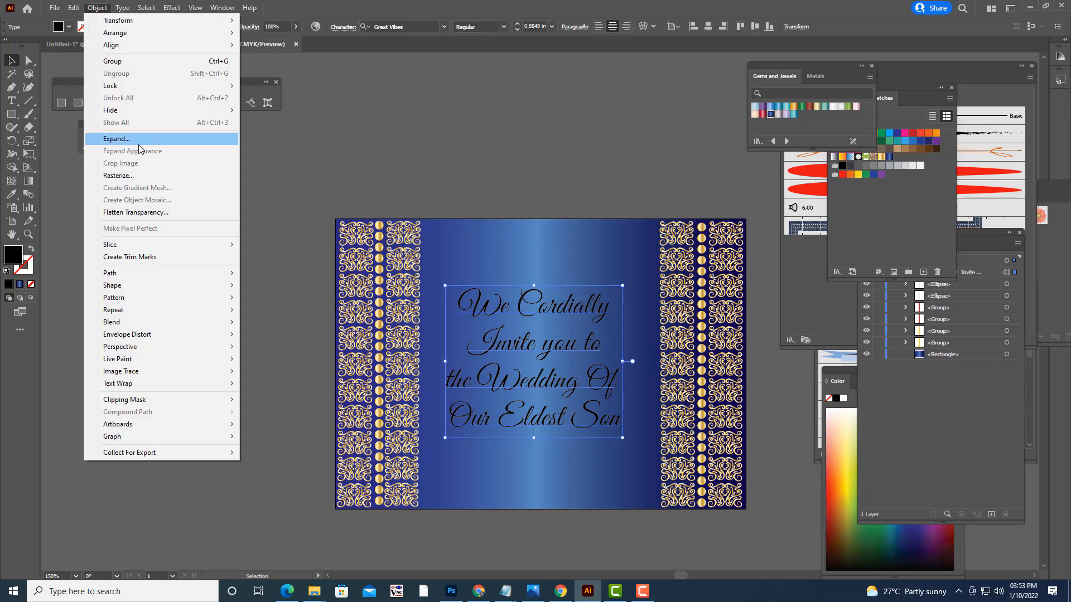
{"action": "left_click", "coordinate": [117, 139]}
{"action": "left_click", "coordinate": [563, 182]}
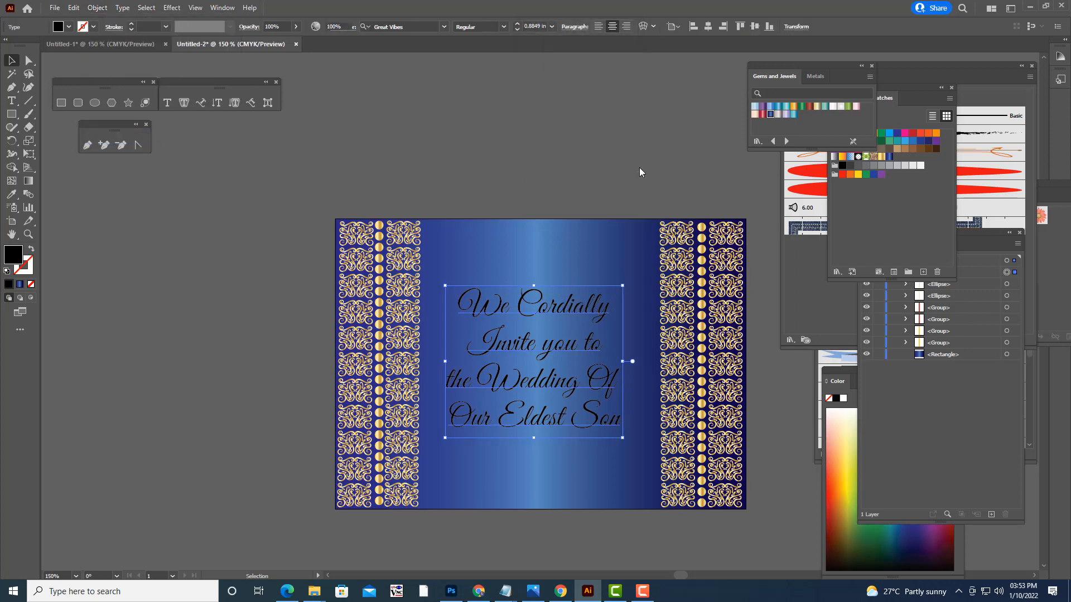
{"action": "left_click", "coordinate": [641, 165]}
- Fill the expanded invitation lettering with a gold gradient from the Metals swatch library
{"action": "left_click", "coordinate": [574, 310]}
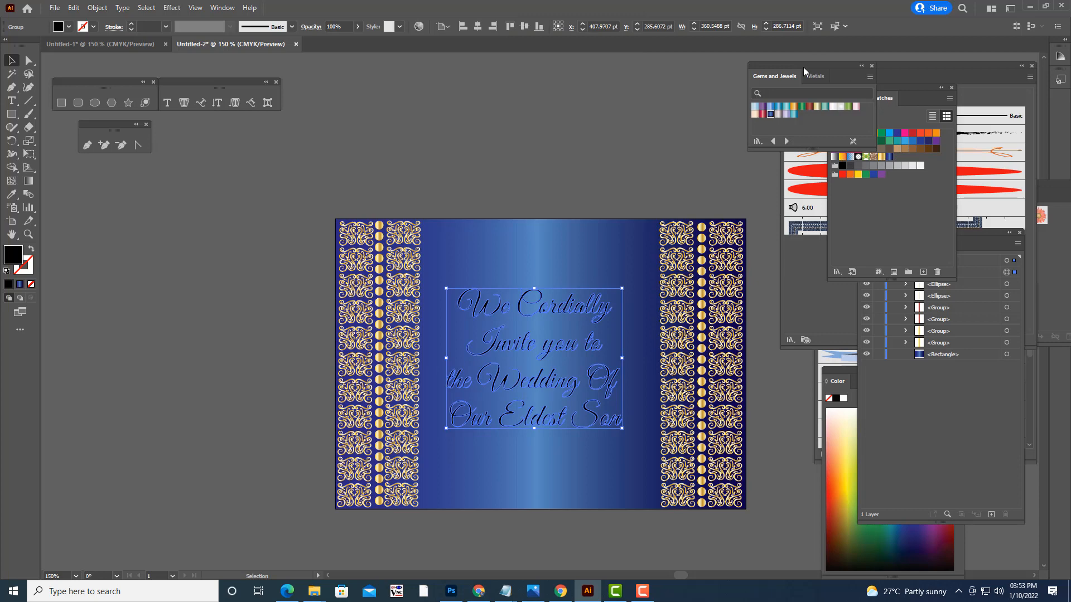
{"action": "left_click_drag", "start_coordinate": [803, 67], "coordinate": [753, 67]}
{"action": "left_click", "coordinate": [759, 73]}
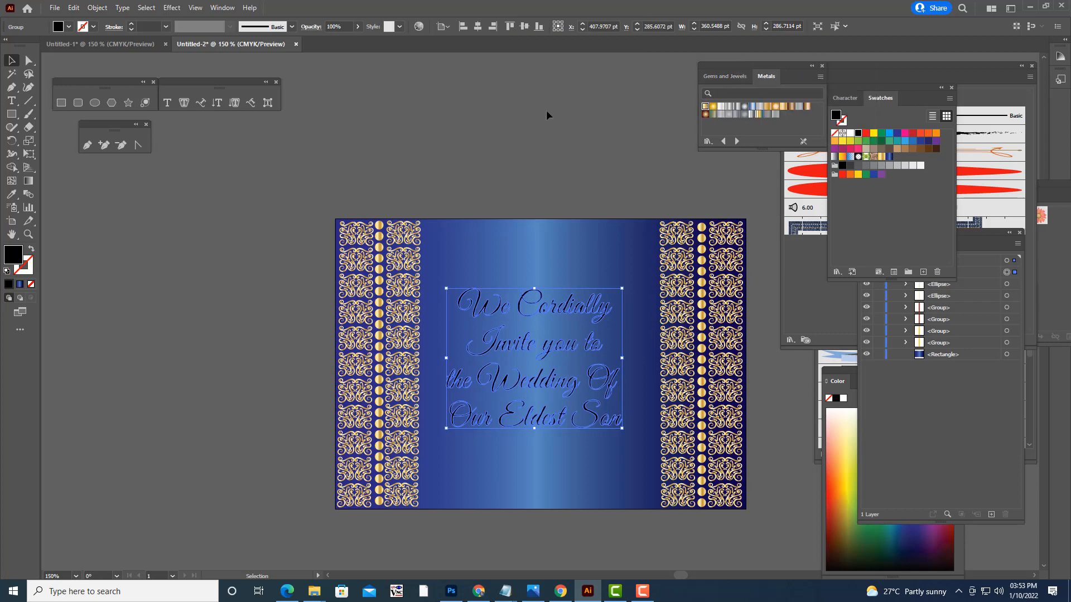
{"action": "left_click", "coordinate": [552, 127]}
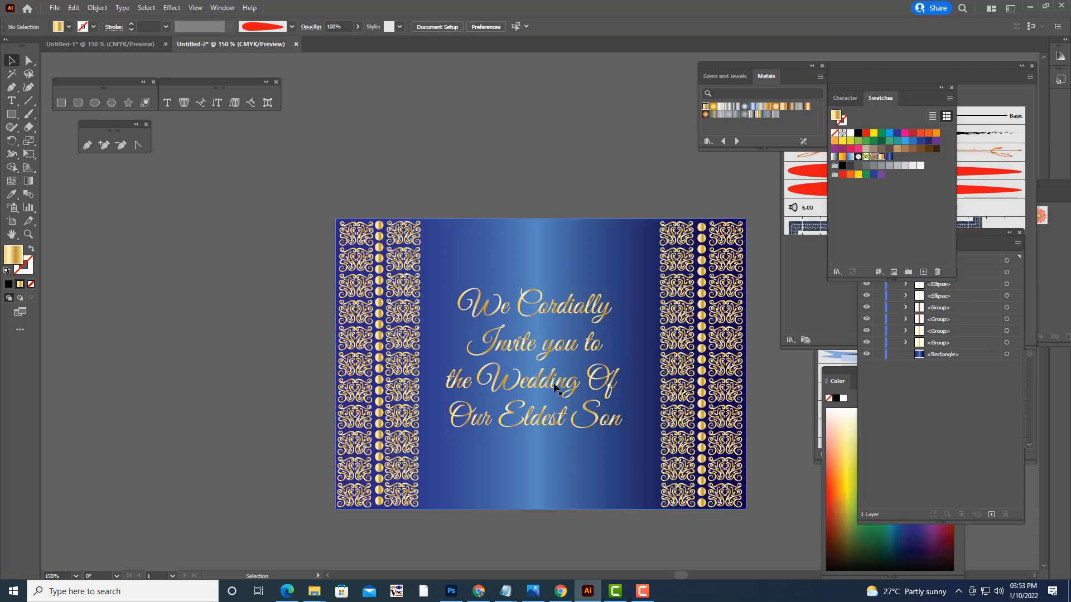
- Nudge the gold lettering slightly down and move the Metals gradient library further away from the artwork
{"action": "left_click_drag", "start_coordinate": [560, 384], "coordinate": [562, 389]}
{"action": "left_click", "coordinate": [609, 153]}
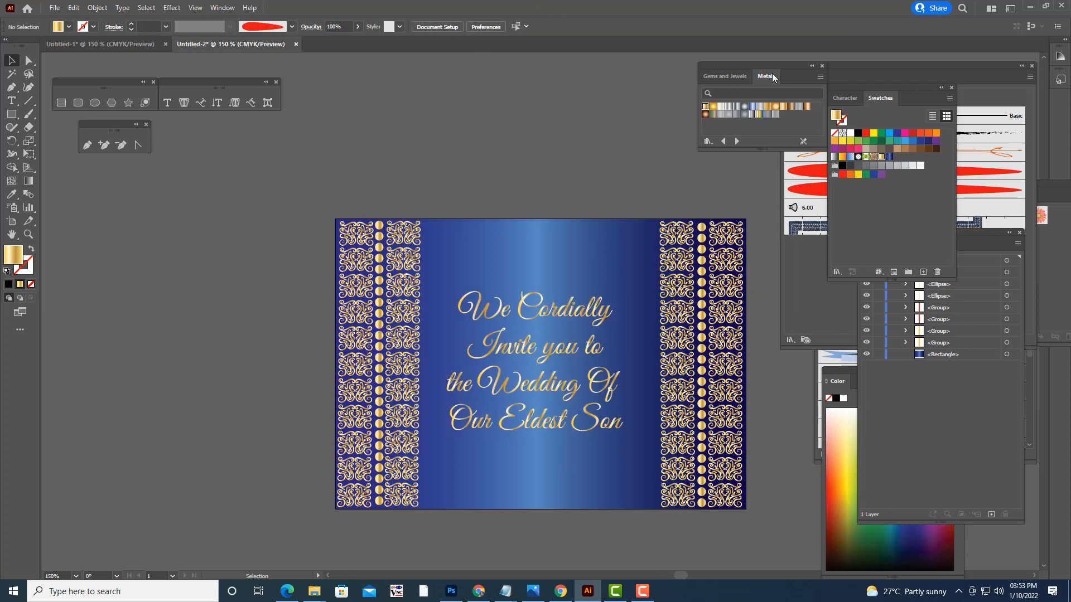
{"action": "left_click_drag", "start_coordinate": [720, 60], "coordinate": [752, 52]}
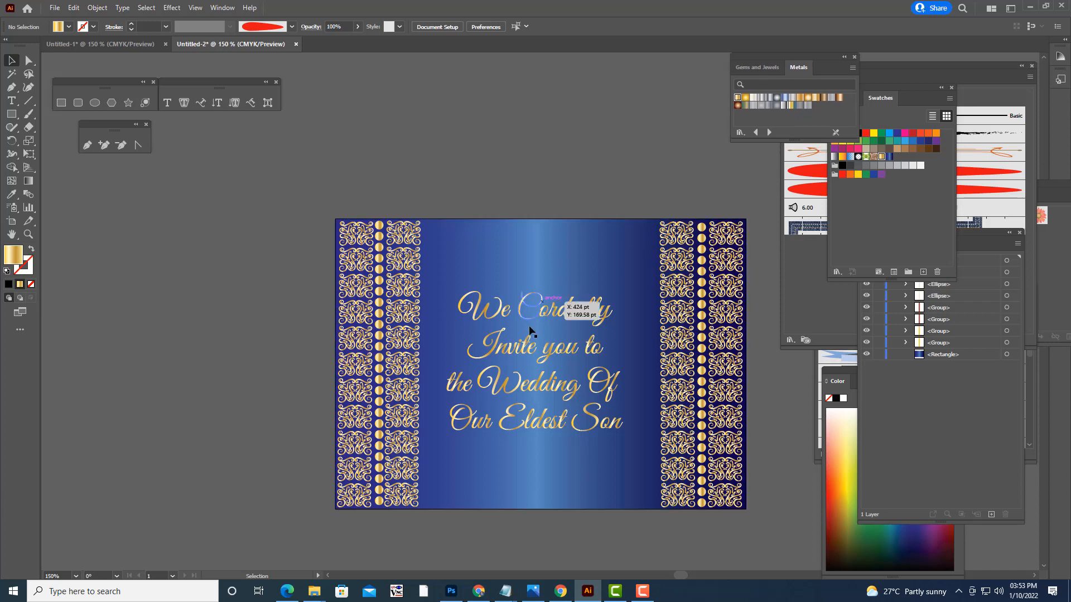
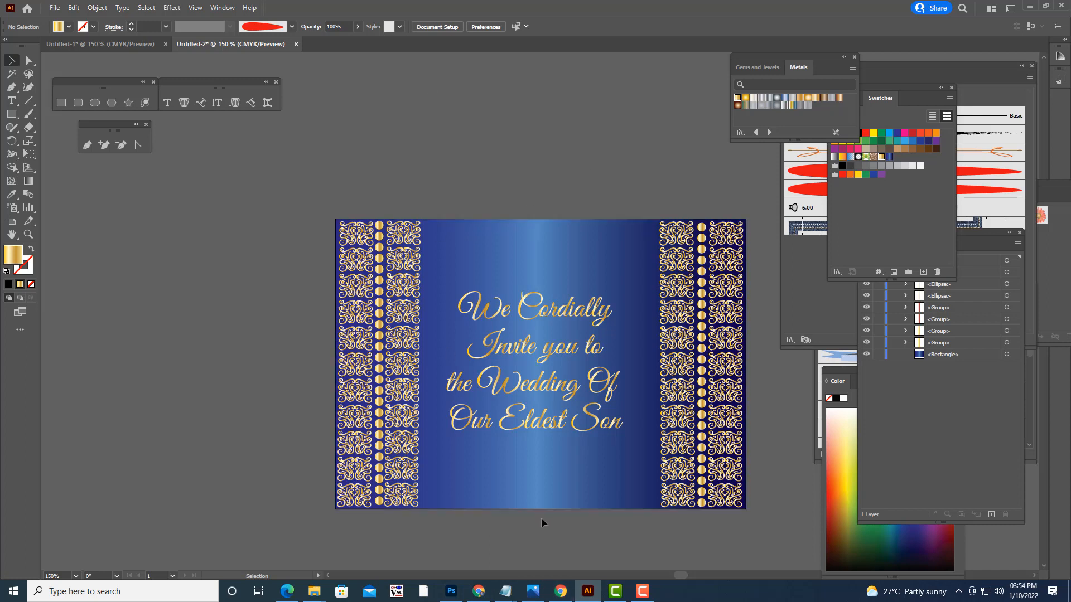
- Switch to Chrome and search Google Images for "ganesh clipart" in a new tab
{"action": "left_click", "coordinate": [477, 593]}
{"action": "left_click", "coordinate": [933, 9]}
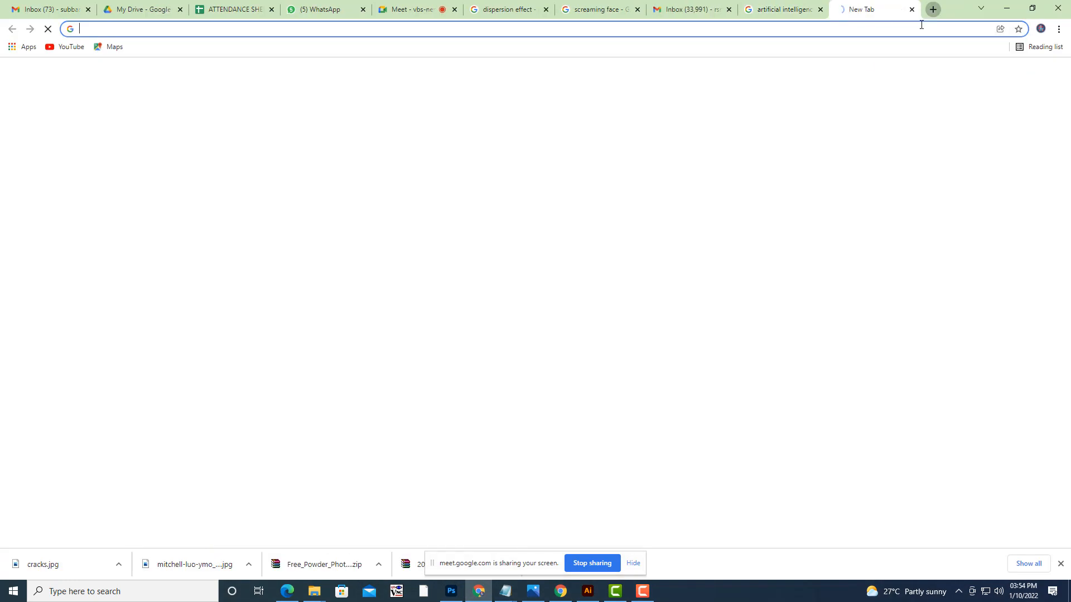
{"action": "left_click", "coordinate": [988, 78]}
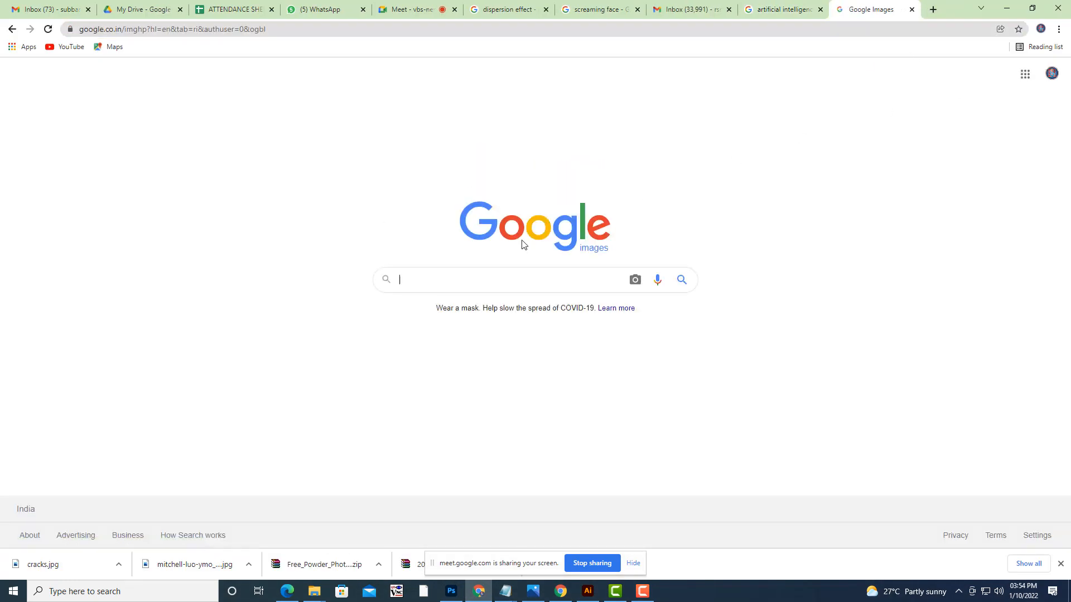
{"action": "type", "text": "ga"}
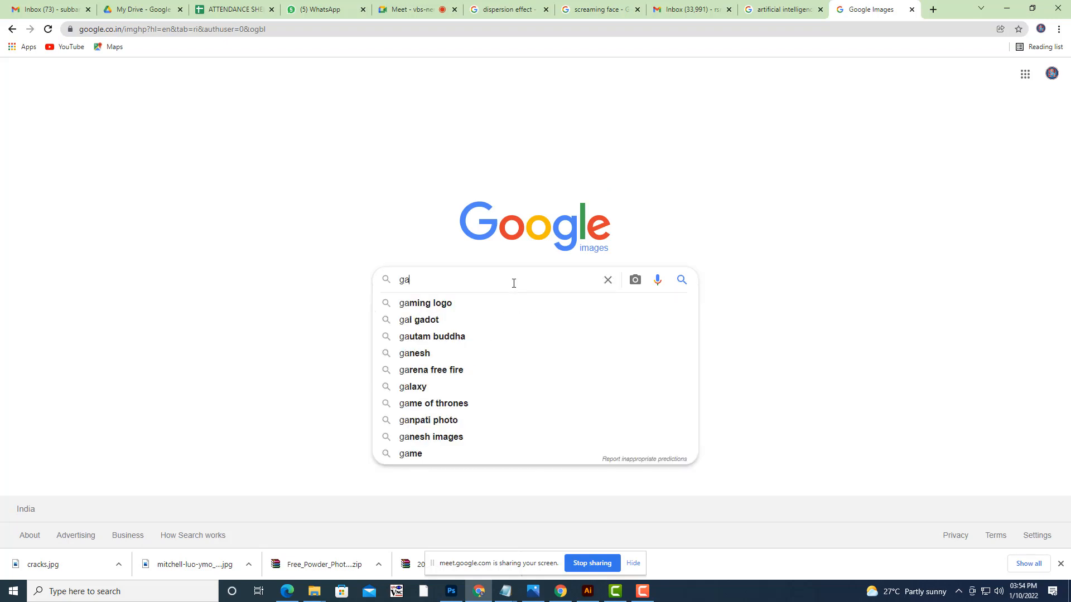
{"action": "type", "text": "nesh cli"}
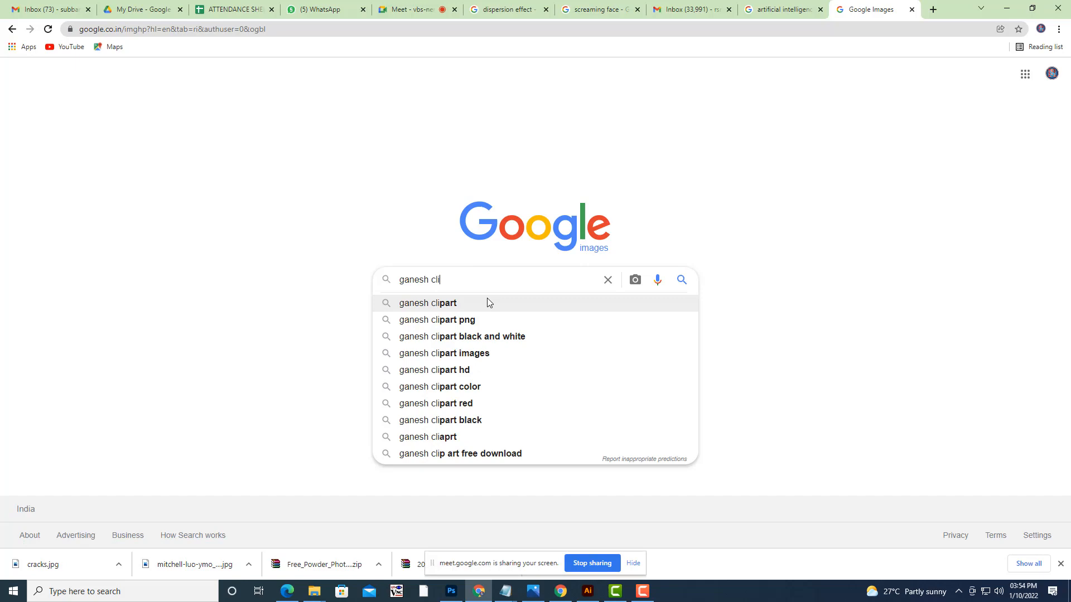
{"action": "left_click", "coordinate": [488, 301]}
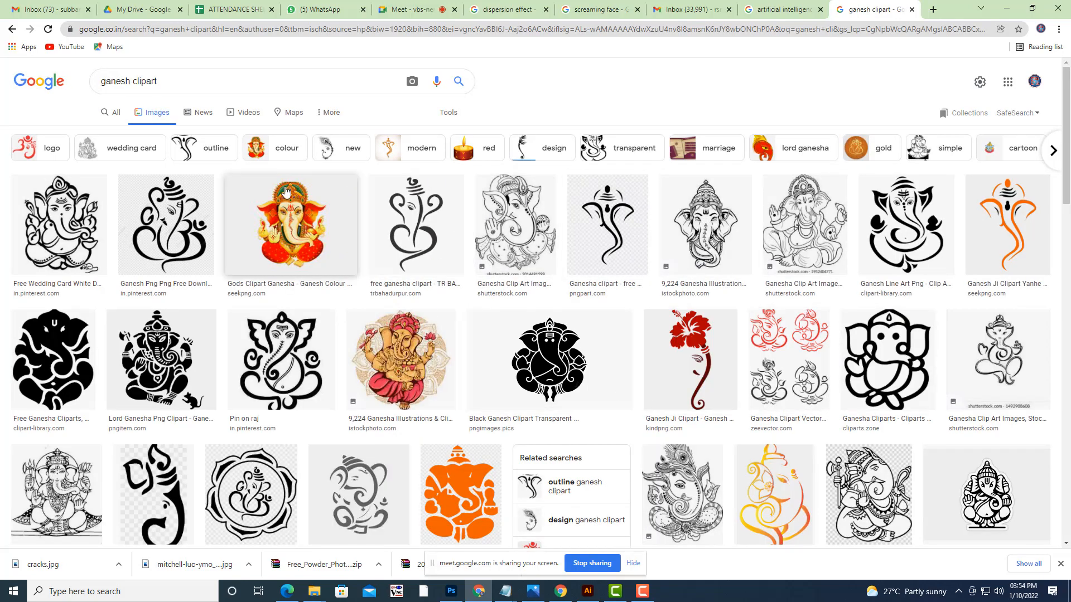
- Open the black Ganesh Line Art image from Clipart Library by itself in a new browser tab
{"action": "left_click", "coordinate": [435, 227]}
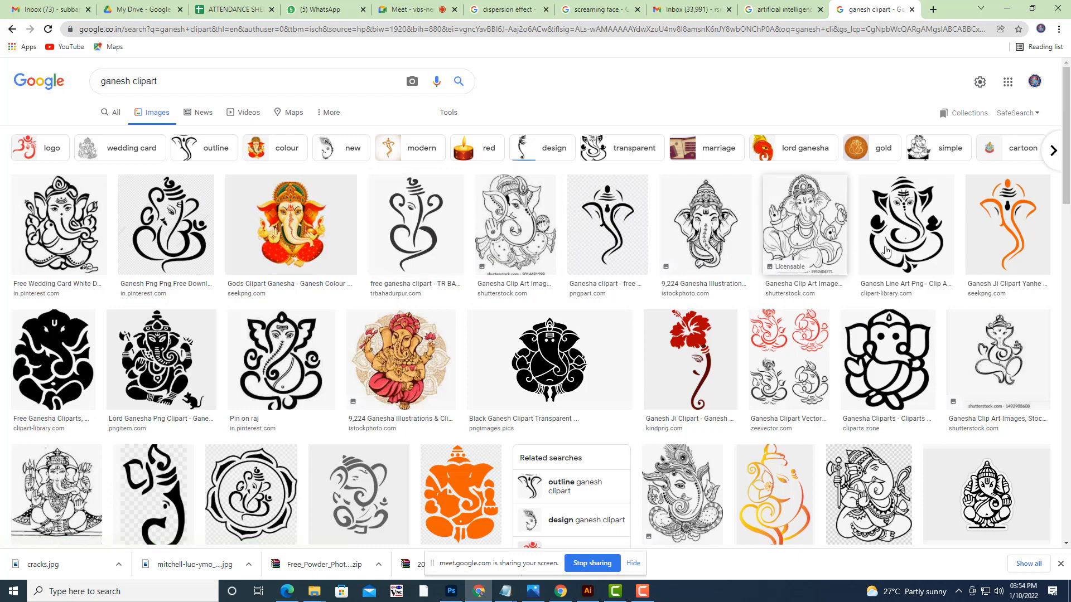
{"action": "left_click", "coordinate": [940, 240]}
{"action": "right_click", "coordinate": [829, 262]}
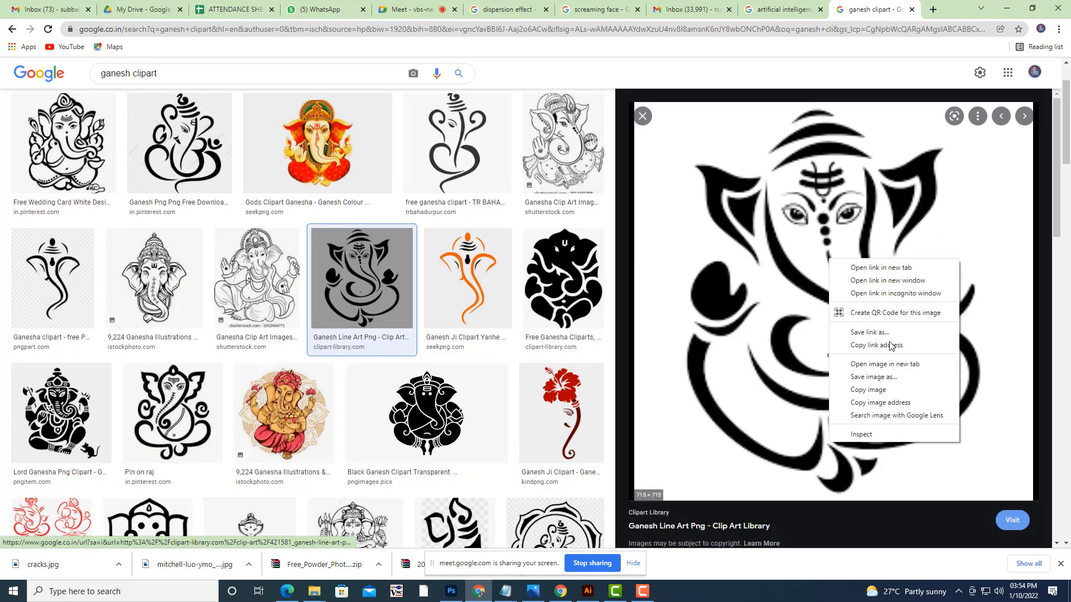
{"action": "left_click", "coordinate": [889, 363]}
{"action": "left_click", "coordinate": [889, 7]}
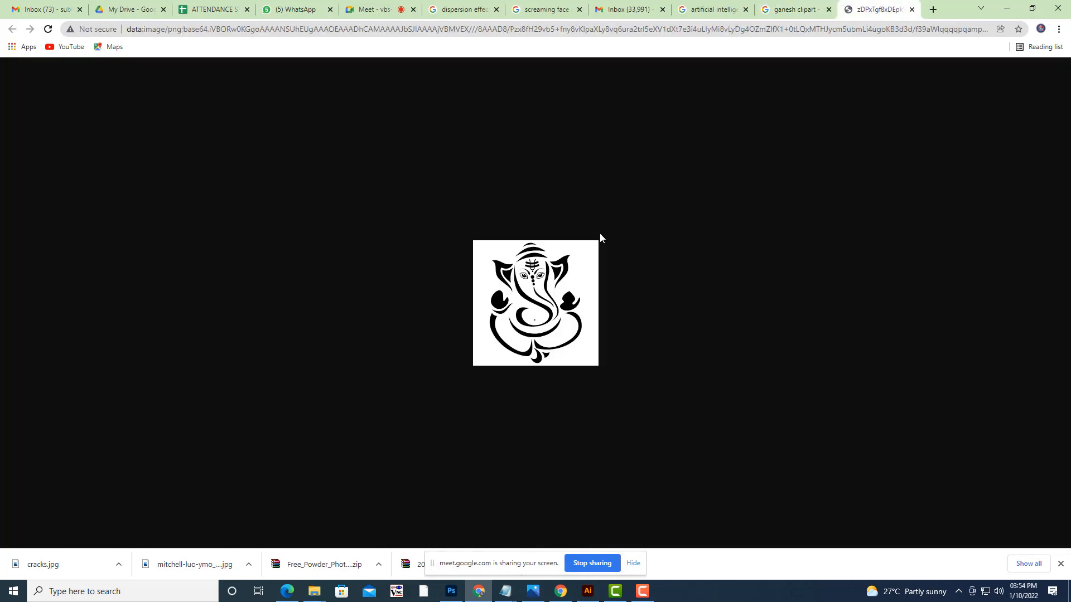
- Save the Ganesh image to the Desktop as download.png
{"action": "right_click", "coordinate": [558, 280]}
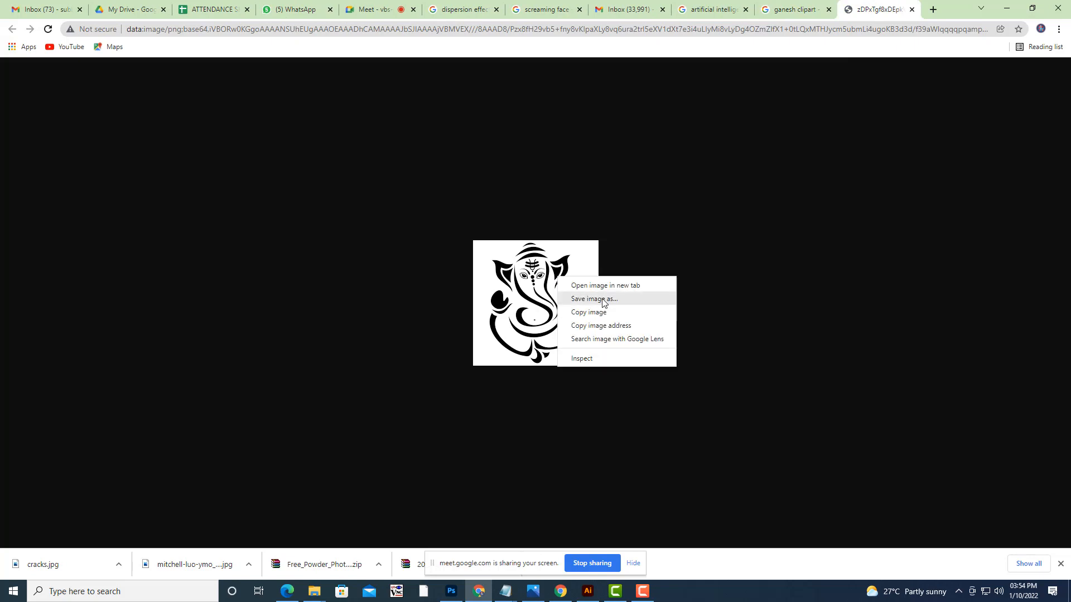
{"action": "left_click", "coordinate": [602, 299]}
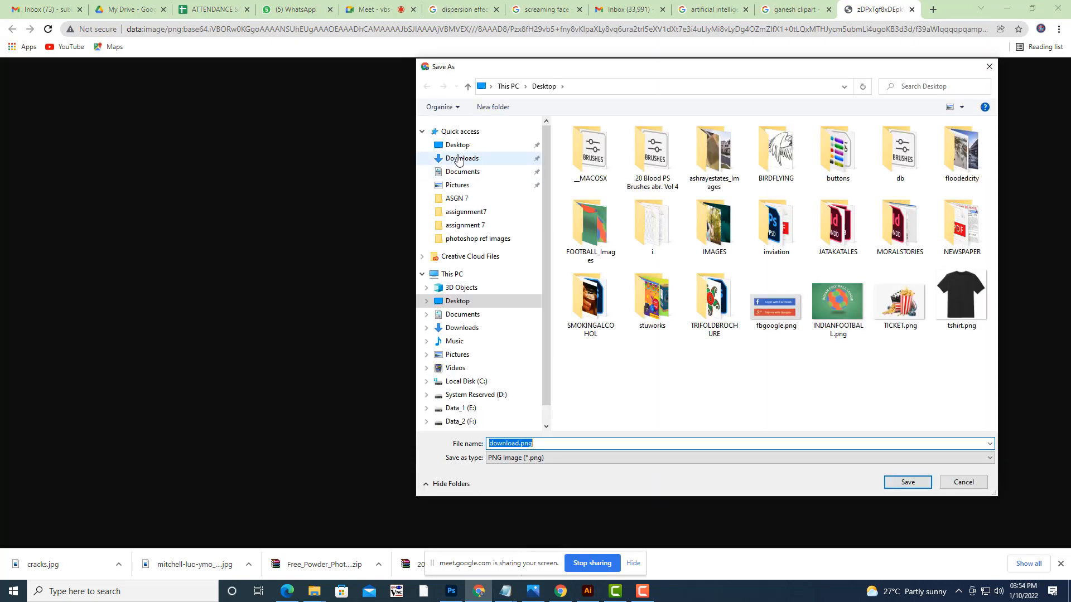
{"action": "left_click", "coordinate": [461, 146]}
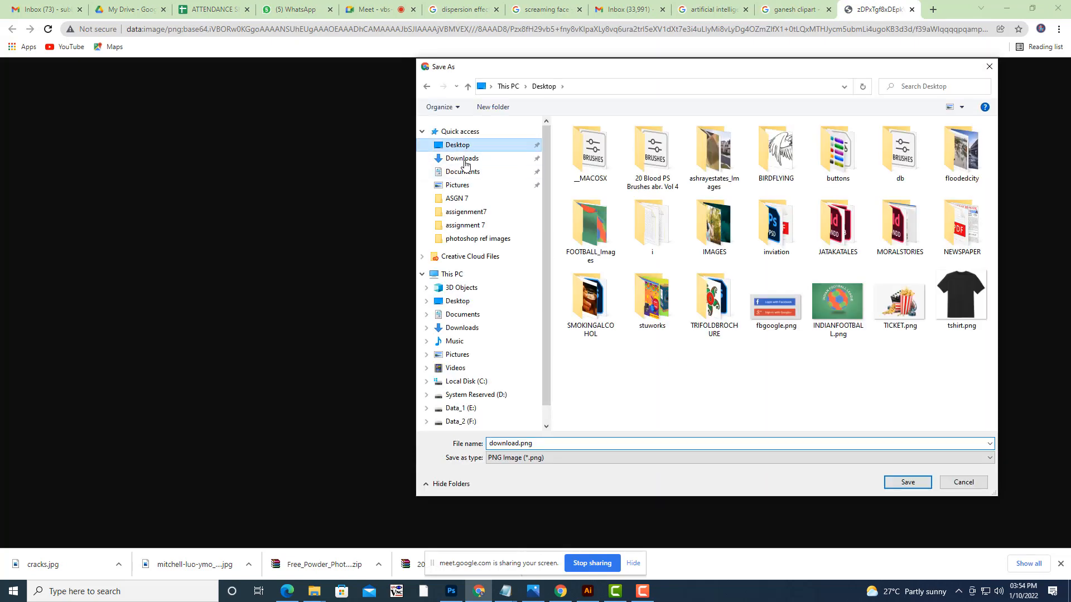
{"action": "left_click", "coordinate": [920, 478]}
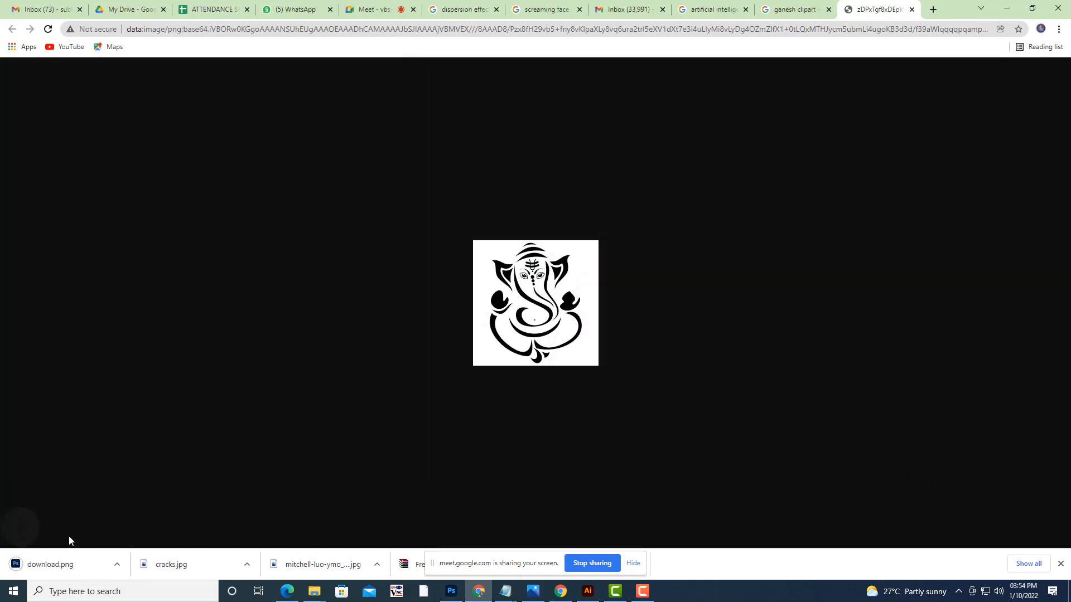
- Show the saved download.png in its folder and open it with Illustrator
{"action": "left_click", "coordinate": [50, 563]}
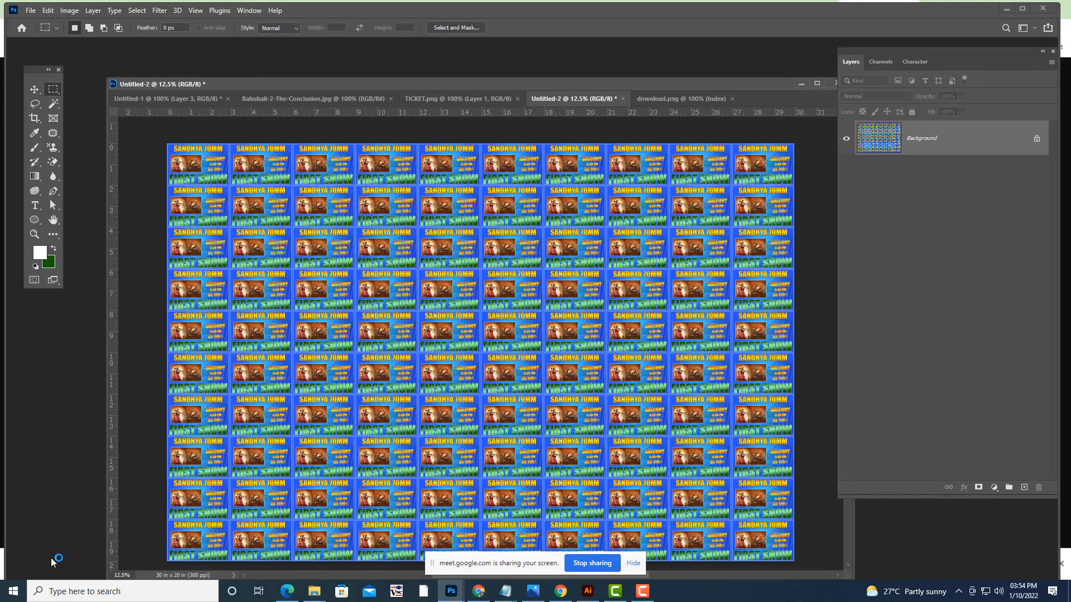
{"action": "left_click", "coordinate": [1007, 8]}
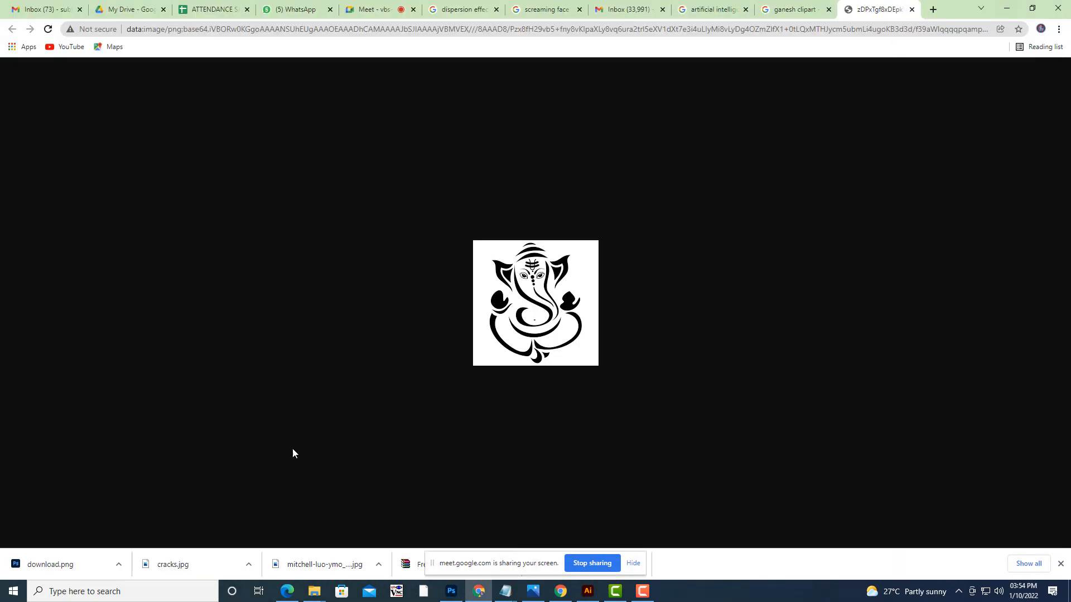
{"action": "left_click", "coordinate": [123, 565]}
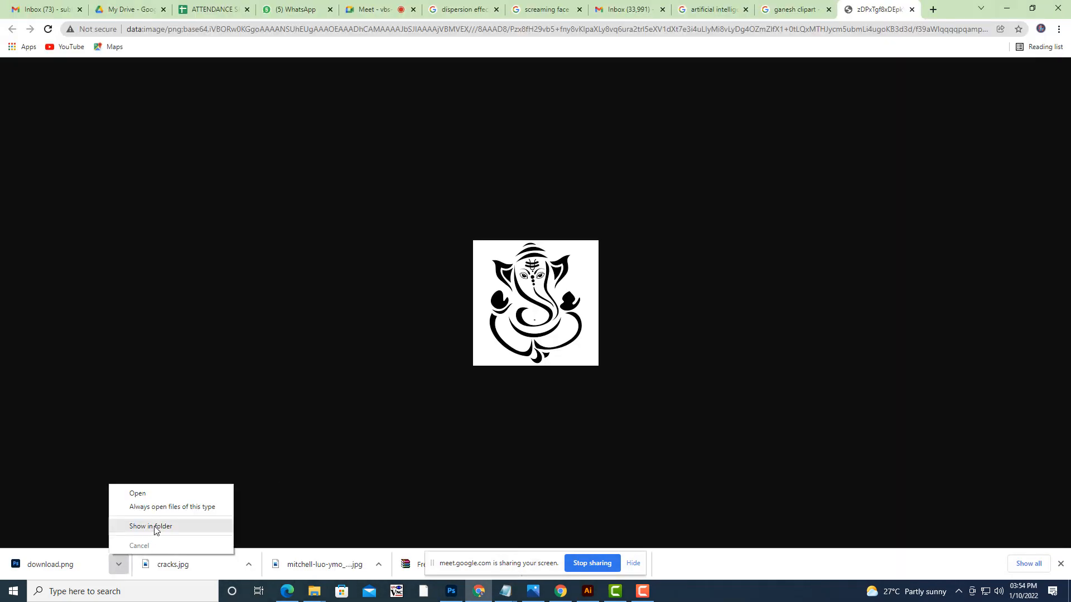
{"action": "left_click", "coordinate": [159, 524]}
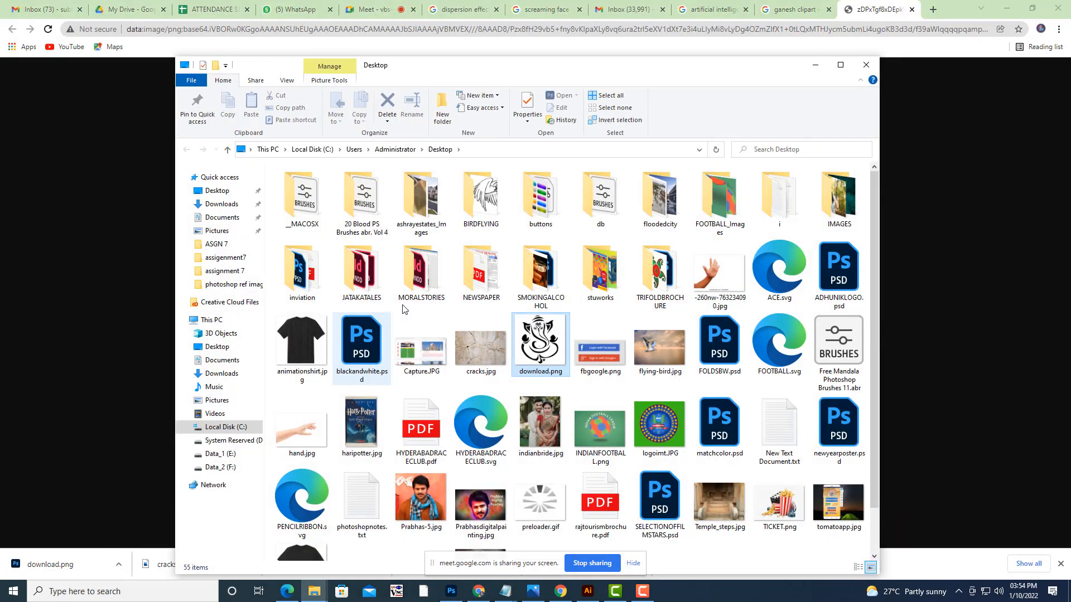
{"action": "right_click", "coordinate": [539, 360]}
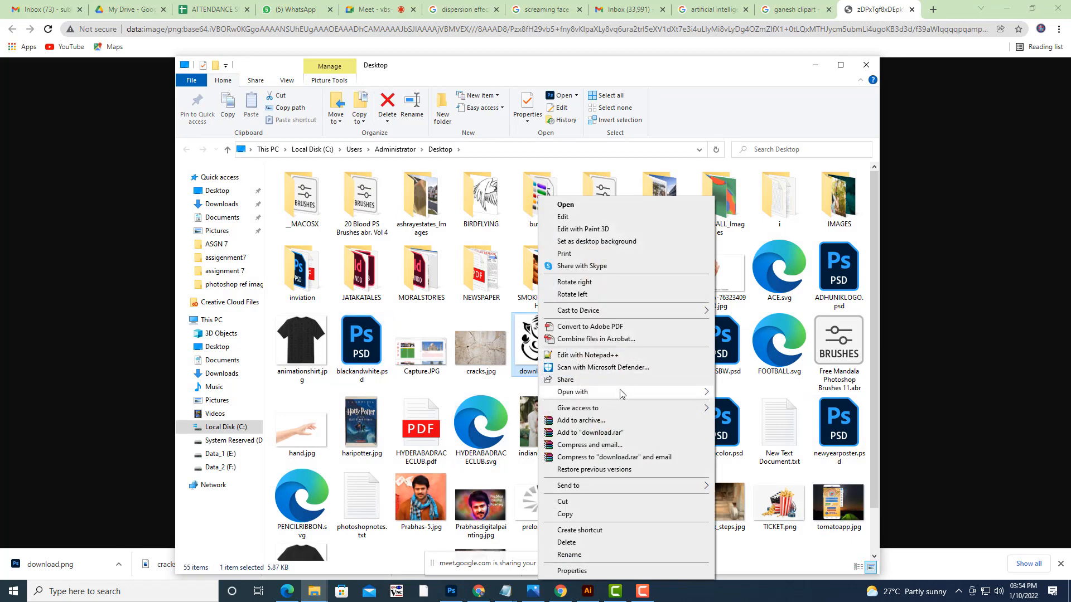
{"action": "mouse_move", "coordinate": [621, 393]}
{"action": "left_click", "coordinate": [777, 399]}
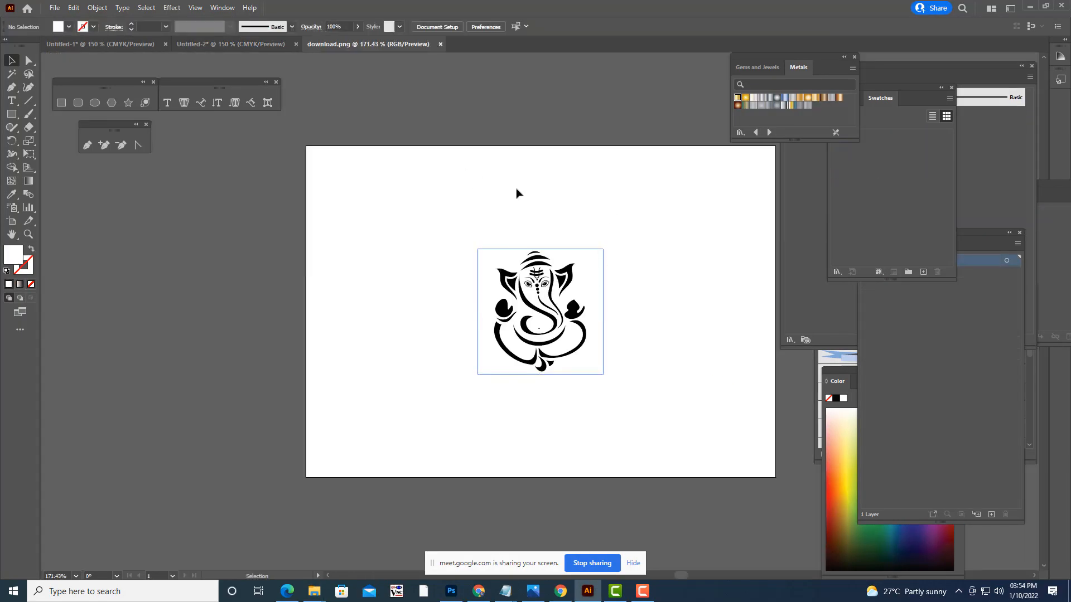
- Move the Ganesh image off the artboard and trace it with the Silhouettes preset
{"action": "left_click_drag", "start_coordinate": [555, 287], "coordinate": [252, 229]}
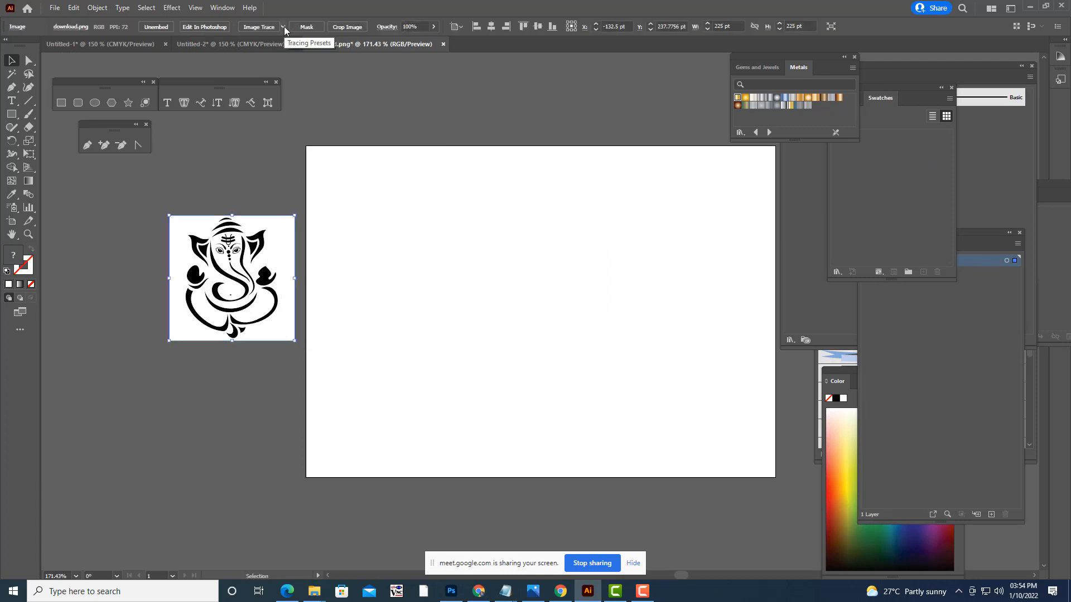
{"action": "left_click", "coordinate": [283, 26]}
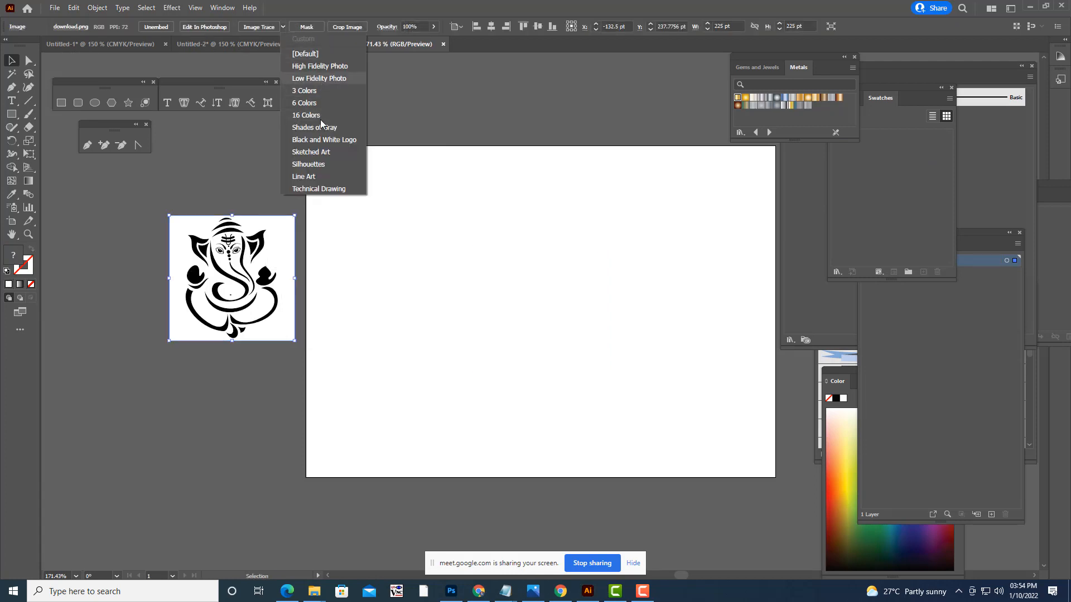
{"action": "left_click", "coordinate": [321, 165]}
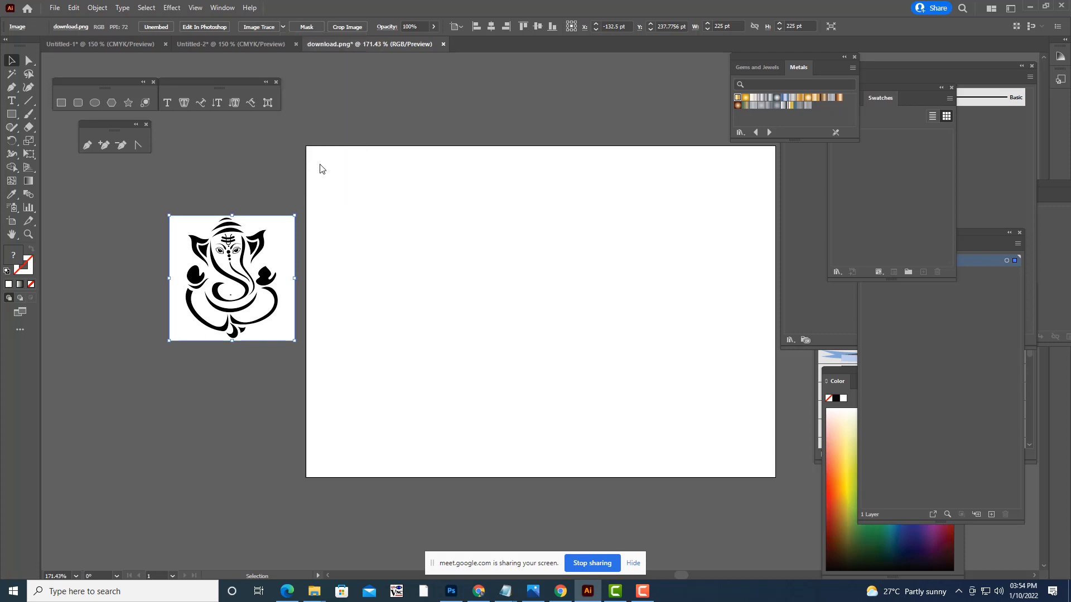
{"action": "left_click", "coordinate": [350, 96]}
- Expand the traced Ganesh silhouette into editable vector shapes
{"action": "left_click", "coordinate": [237, 287]}
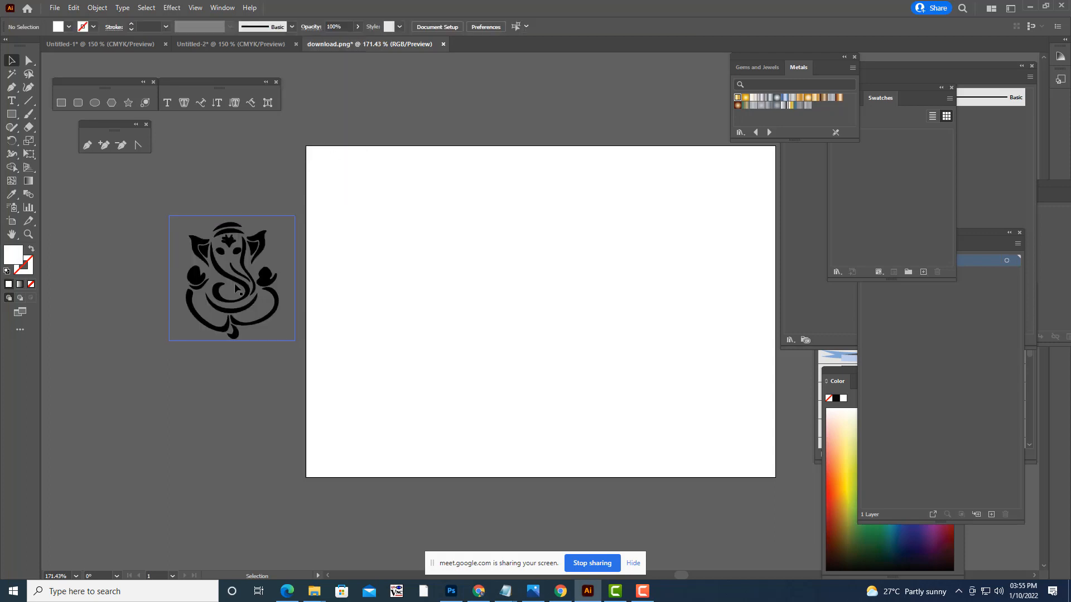
{"action": "left_click", "coordinate": [274, 28]}
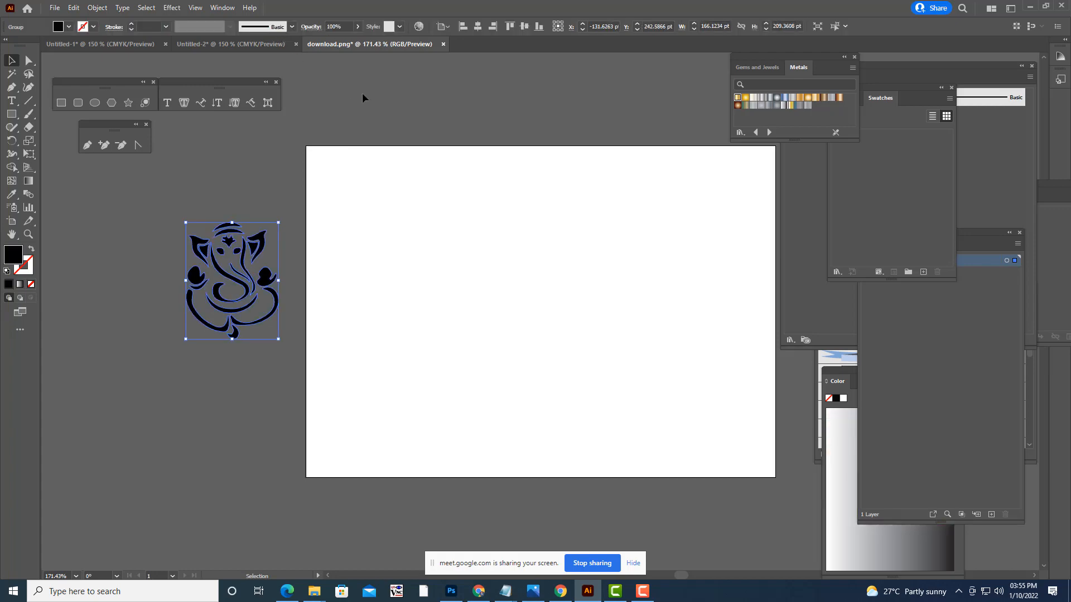
{"action": "left_click", "coordinate": [362, 92]}
- Cut the Ganesh artwork, paste it into Untitled-2, and place it above the lettering at about 73 by 93 pt
{"action": "left_click", "coordinate": [247, 249]}
{"action": "key", "text": "a"}
{"action": "key", "text": "Delete"}
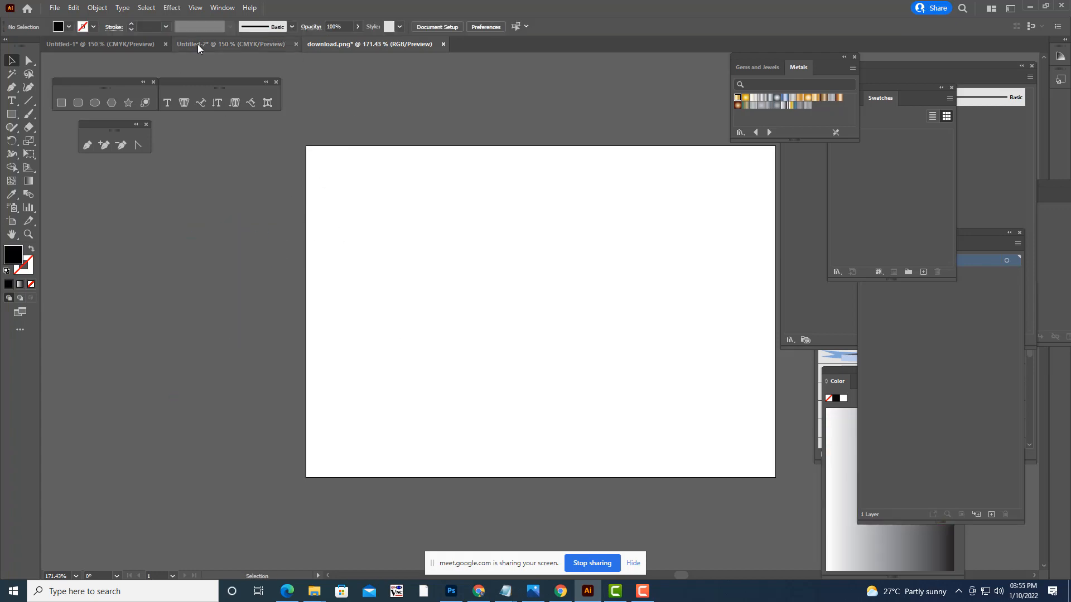
{"action": "left_click", "coordinate": [198, 45]}
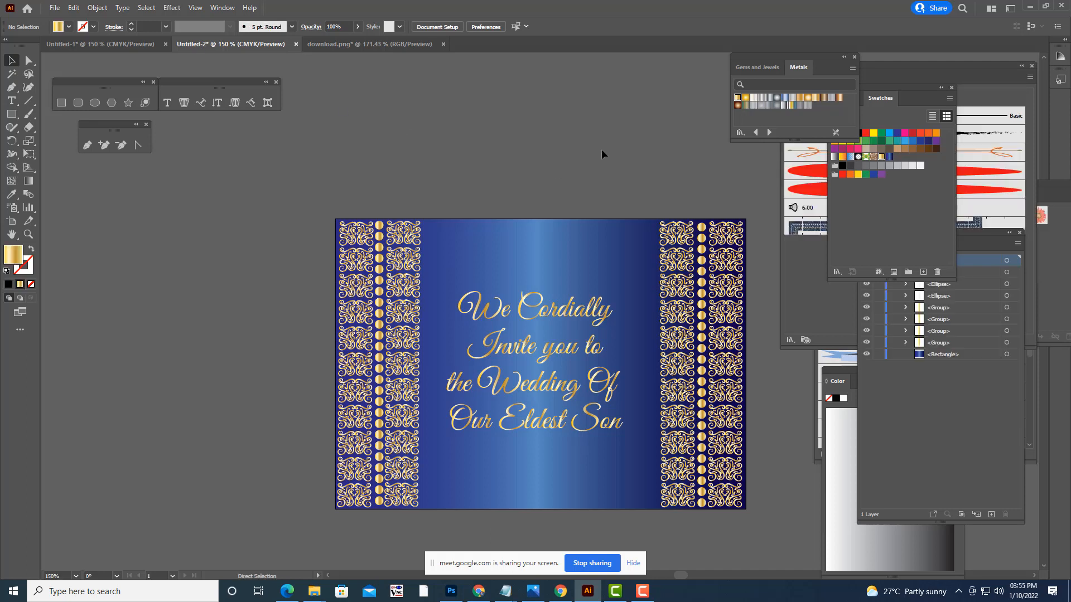
{"action": "key", "text": "ctrl+v"}
{"action": "left_click_drag", "start_coordinate": [555, 283], "coordinate": [552, 252]}
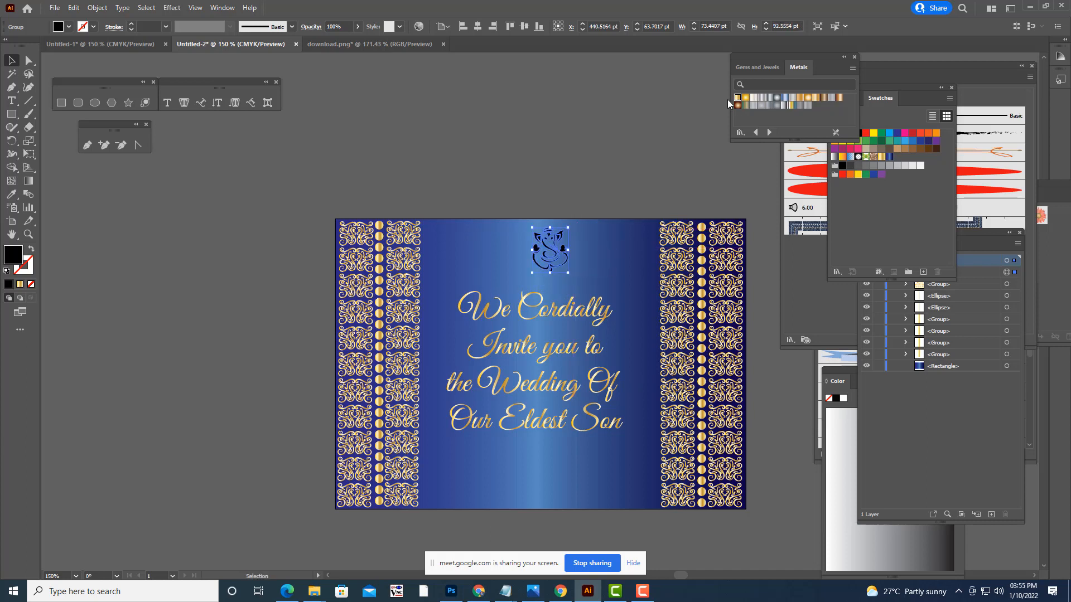
- Fill the Ganesh motif with a gold gradient from the Metals library and nudge the lettering slightly right and down
{"action": "left_click", "coordinate": [615, 153]}
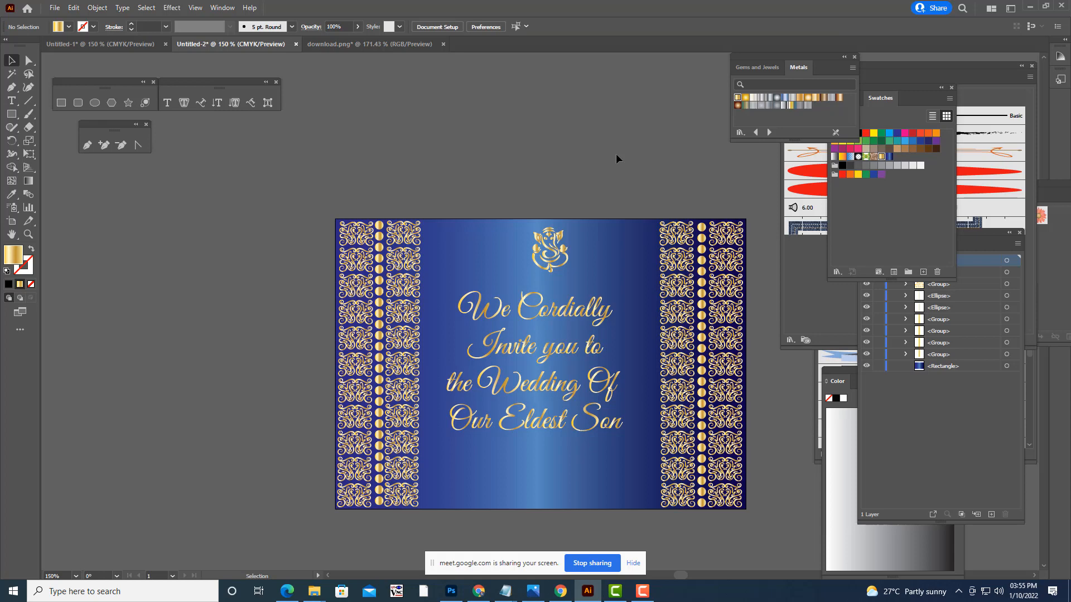
{"action": "left_click", "coordinate": [561, 316]}
{"action": "left_click_drag", "start_coordinate": [565, 313], "coordinate": [570, 317]}
- Scale the Ganesh motif down slightly and reposition it centered above the invitation lettering
{"action": "left_click", "coordinate": [555, 249]}
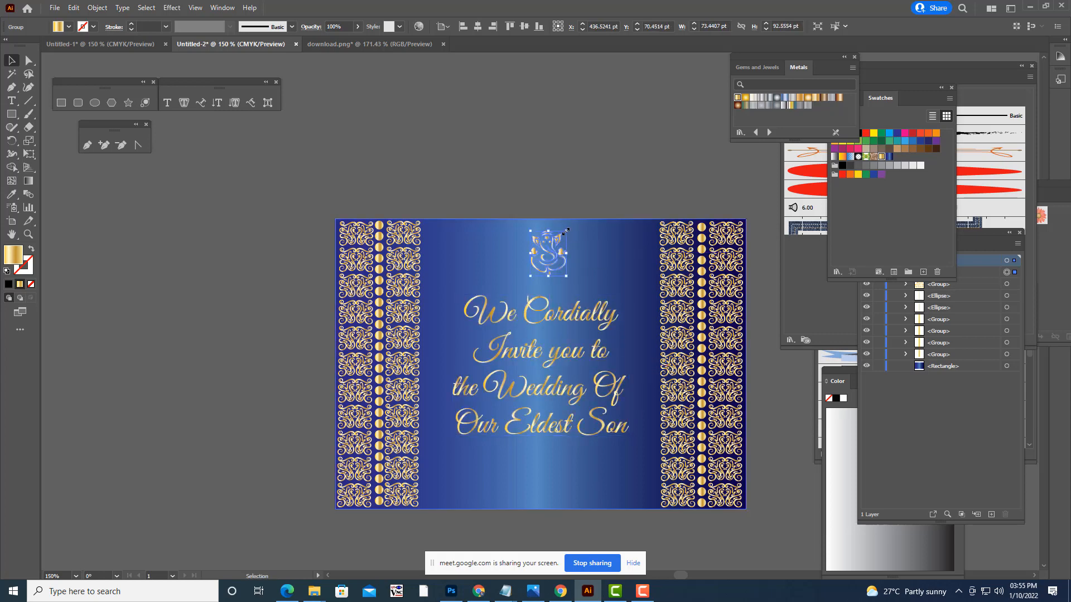
{"action": "left_click_drag", "start_coordinate": [566, 230], "coordinate": [562, 236]}
{"action": "left_click", "coordinate": [582, 176]}
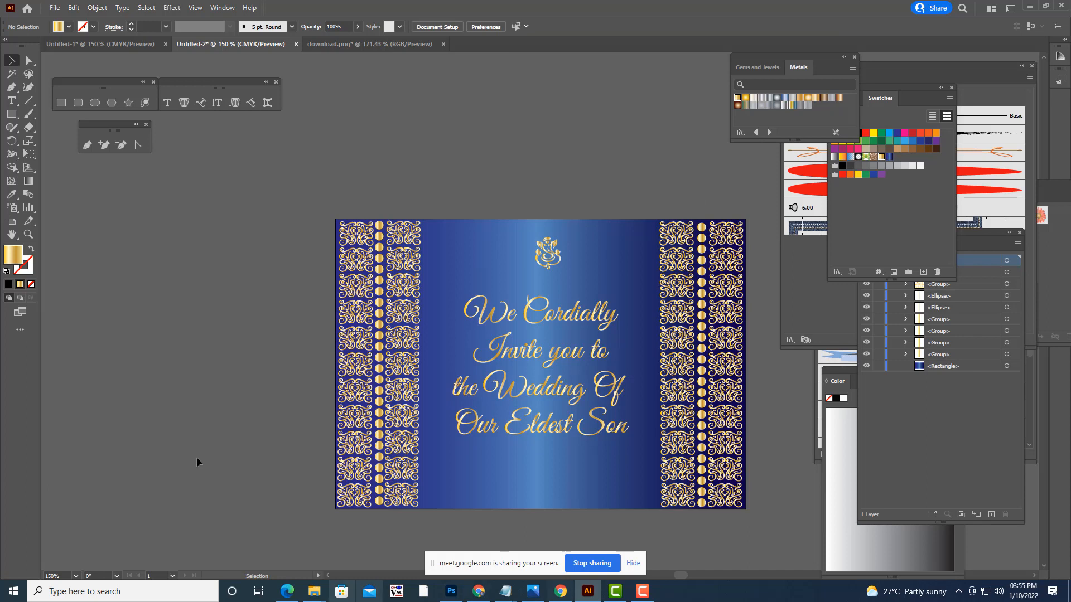
{"action": "left_click_drag", "start_coordinate": [550, 259], "coordinate": [554, 256]}
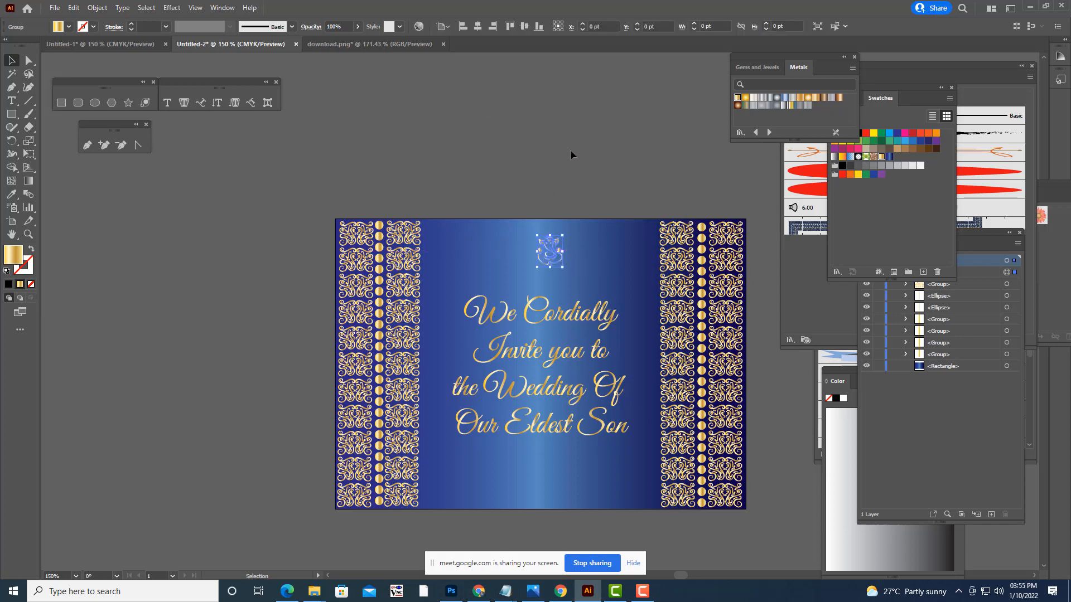
{"action": "left_click", "coordinate": [570, 150]}
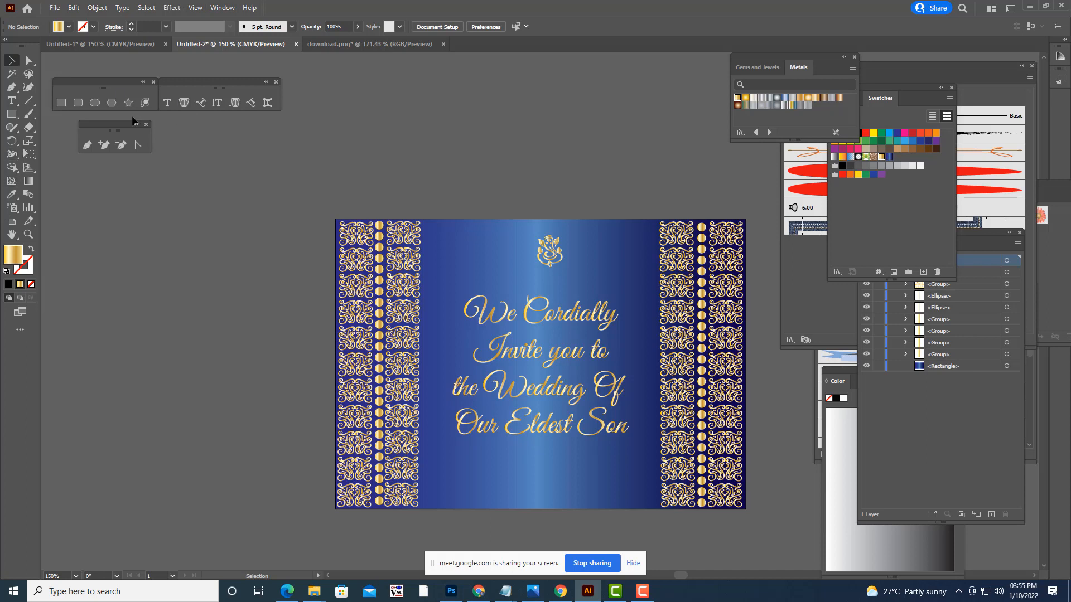
- Draw a three-segment stepped path with the Pen tool above the invitation, starting with a horizontal segment about 73 pt long
{"action": "left_click", "coordinate": [87, 145]}
{"action": "left_click", "coordinate": [392, 113]}
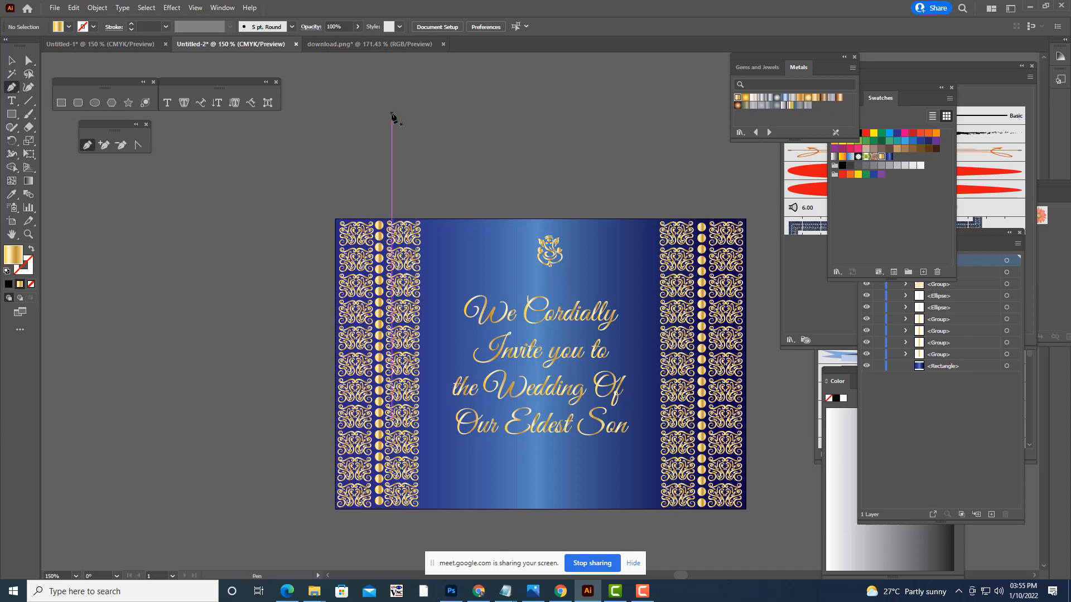
{"action": "left_click", "coordinate": [427, 113]}
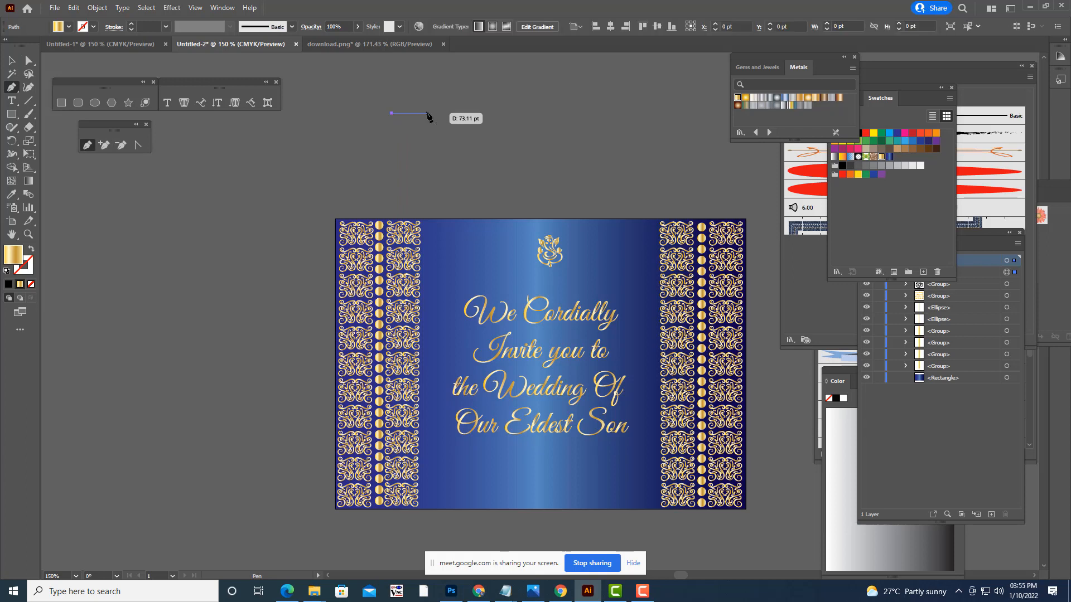
{"action": "left_click", "coordinate": [427, 155]}
{"action": "left_click", "coordinate": [469, 156]}
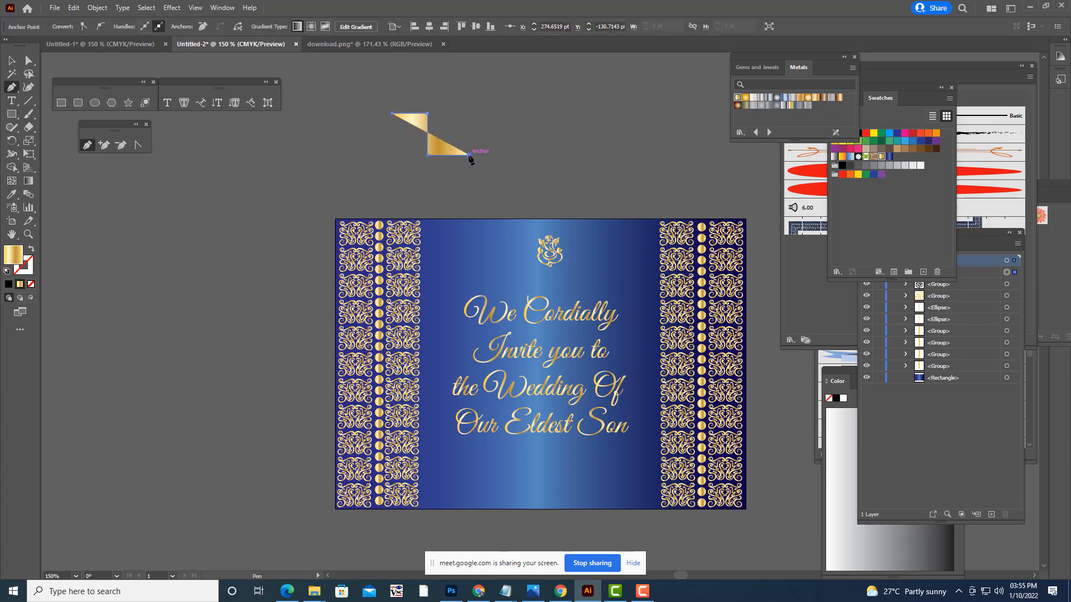
- Give the stepped path above the invitation a black stroke and no fill
{"action": "left_click", "coordinate": [29, 269]}
{"action": "left_click", "coordinate": [8, 285]}
{"action": "left_click", "coordinate": [9, 257]}
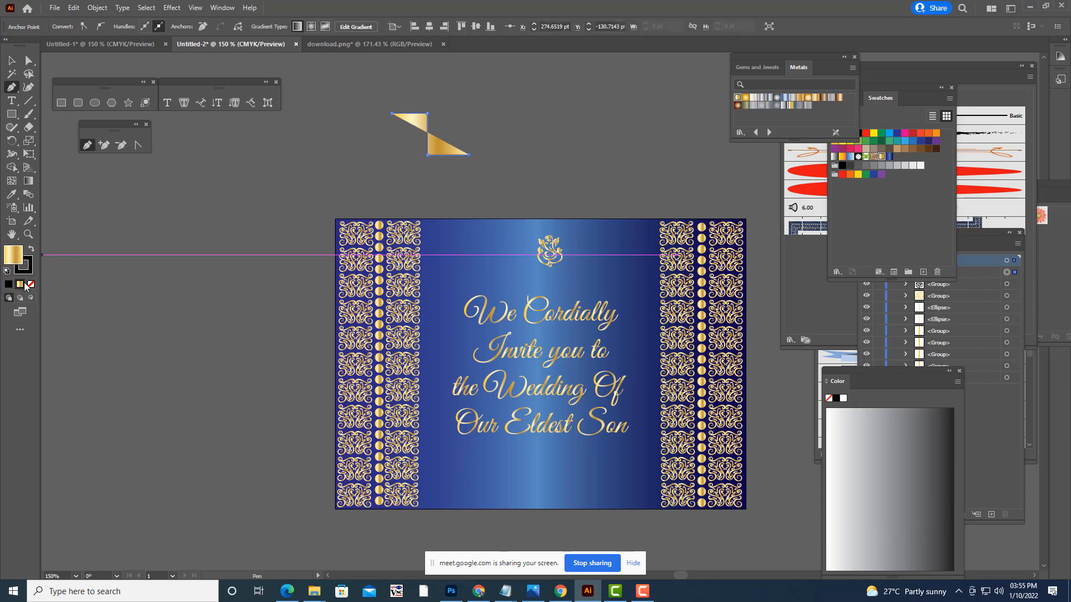
{"action": "left_click", "coordinate": [31, 285]}
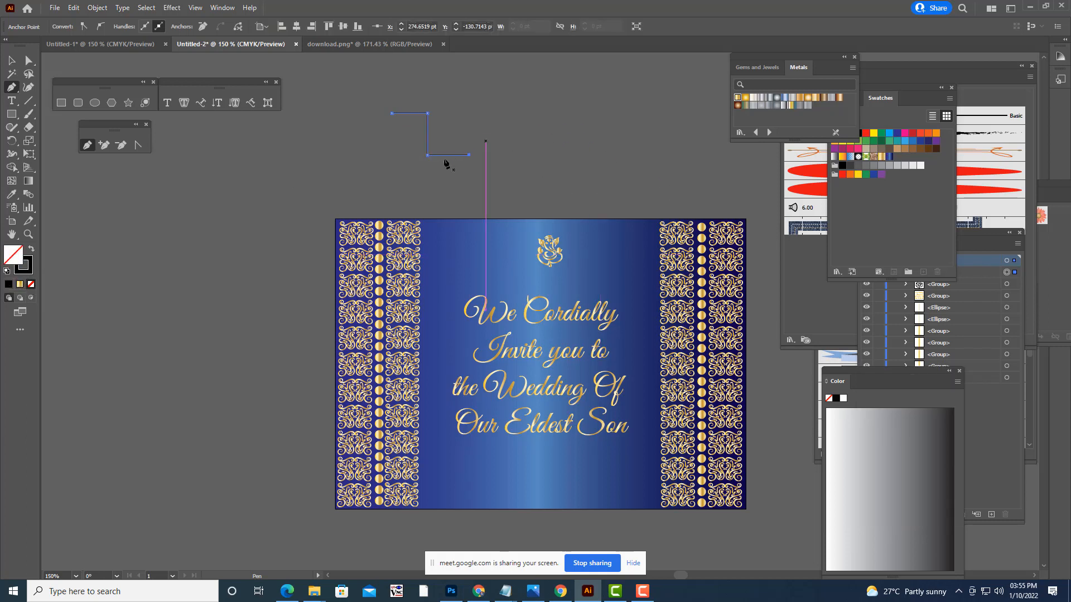
{"action": "left_click", "coordinate": [11, 60]}
{"action": "left_click", "coordinate": [544, 119]}
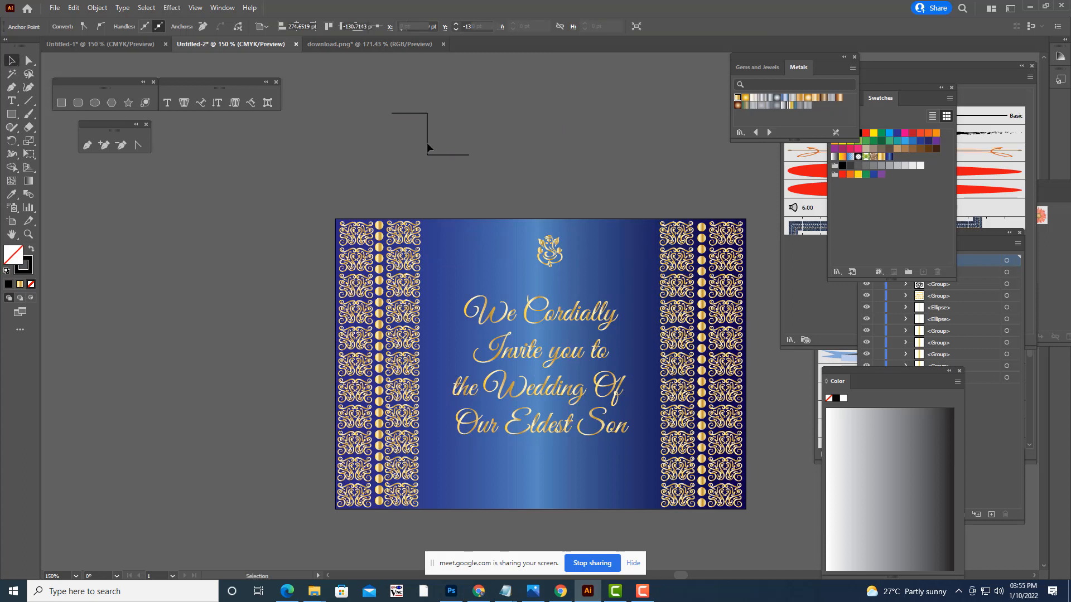
- Duplicate the stepped path, rotate the copy 90 degrees and place it across the original to form a swastika shape
{"action": "left_click", "coordinate": [426, 142]}
{"action": "left_click_drag", "start_coordinate": [426, 143], "coordinate": [375, 158]}
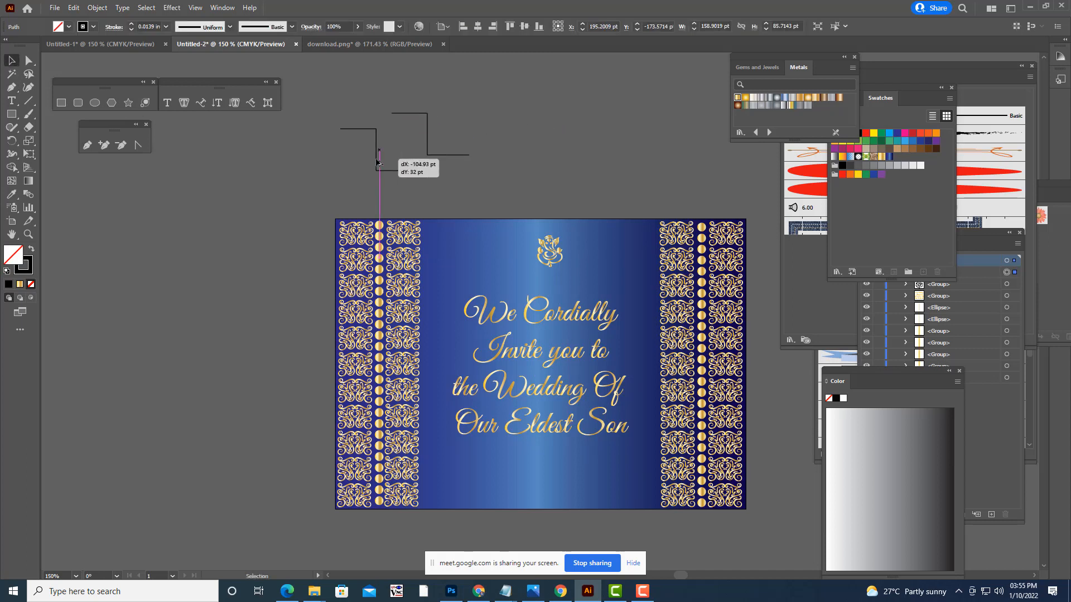
{"action": "left_click_drag", "start_coordinate": [423, 127], "coordinate": [420, 213]}
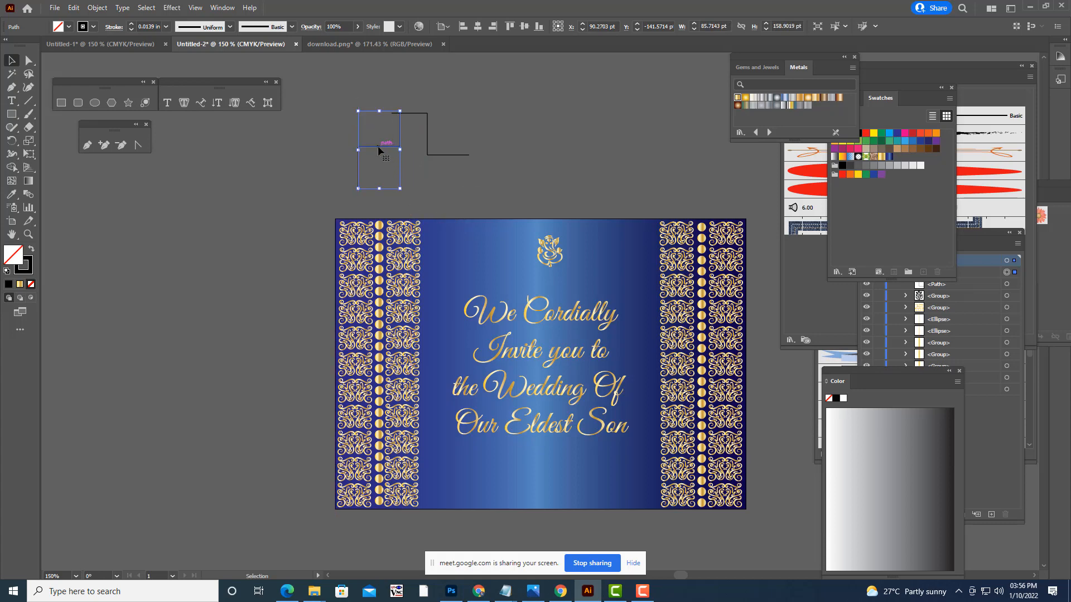
{"action": "left_click_drag", "start_coordinate": [381, 151], "coordinate": [425, 134]}
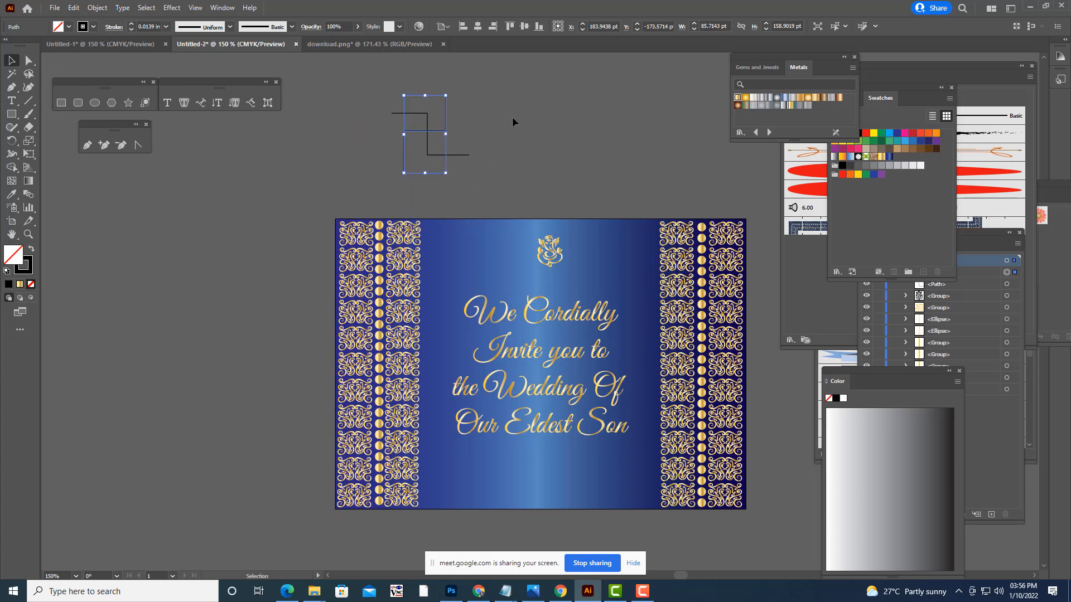
{"action": "left_click", "coordinate": [560, 142]}
- Scale down both crossed stepped paths together above the invitation, to about 91 by 68 pt
{"action": "left_click_drag", "start_coordinate": [495, 193], "coordinate": [449, 149]}
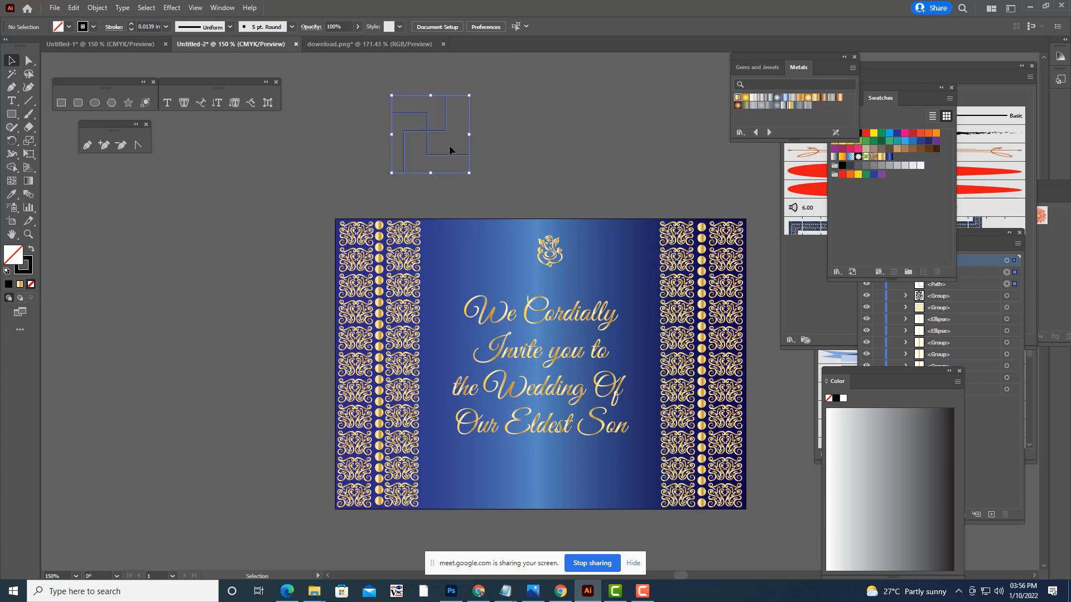
{"action": "left_click_drag", "start_coordinate": [431, 97], "coordinate": [430, 167]}
{"action": "left_click", "coordinate": [469, 144]}
- Set the stroke weight of both crossed stepped paths to 0.125 in
{"action": "left_click", "coordinate": [439, 142]}
{"action": "left_click", "coordinate": [131, 24]}
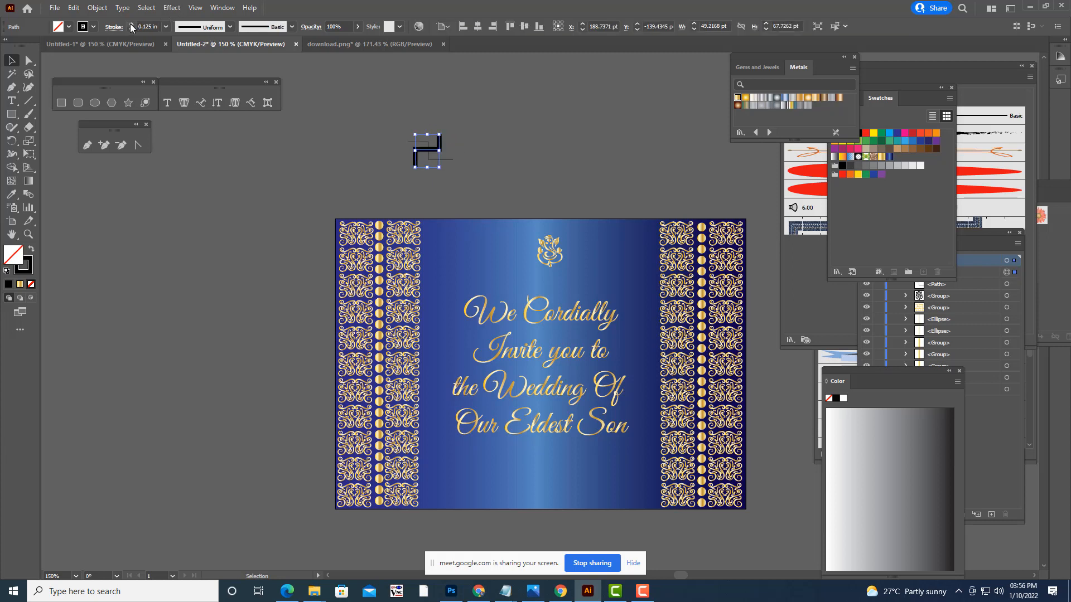
{"action": "left_click", "coordinate": [427, 129]}
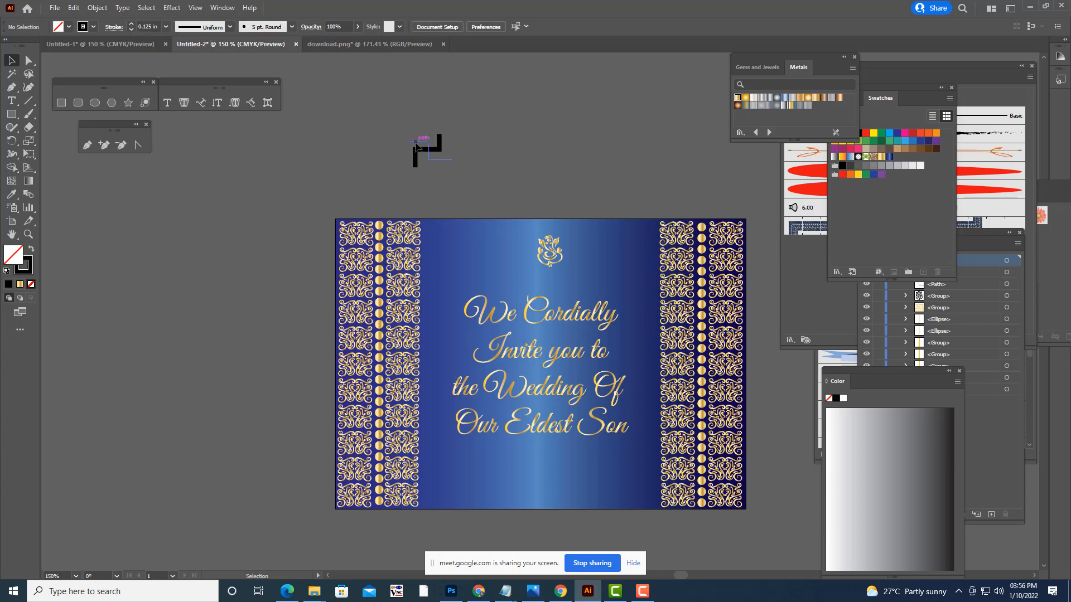
{"action": "left_click", "coordinate": [415, 142]}
{"action": "left_click", "coordinate": [132, 24]}
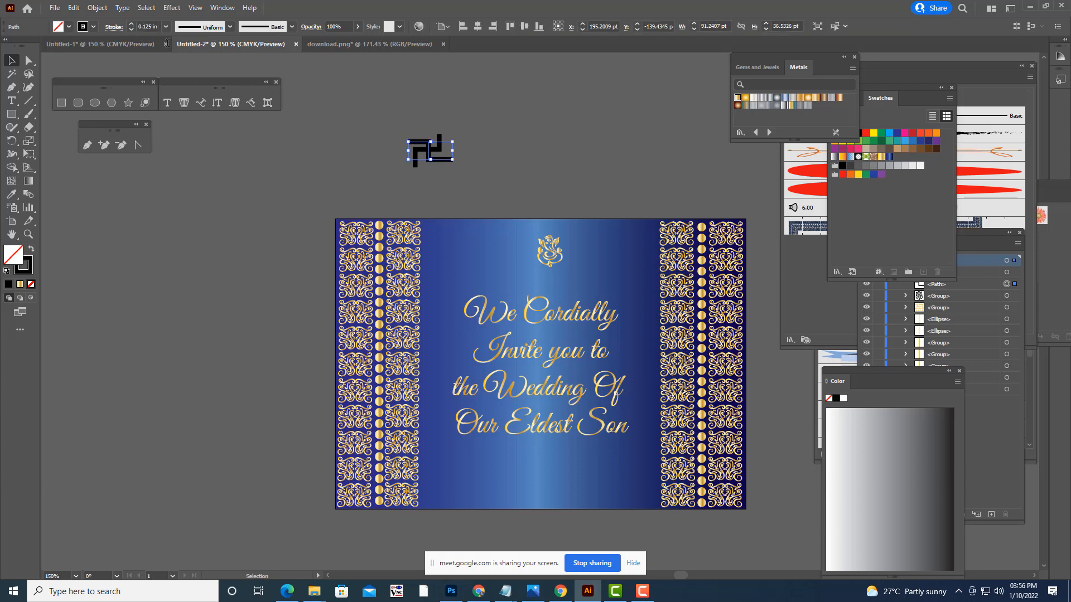
{"action": "left_click", "coordinate": [443, 90]}
- Nudge the rotated stepped path slightly down to center it on the other path
{"action": "left_click", "coordinate": [439, 142]}
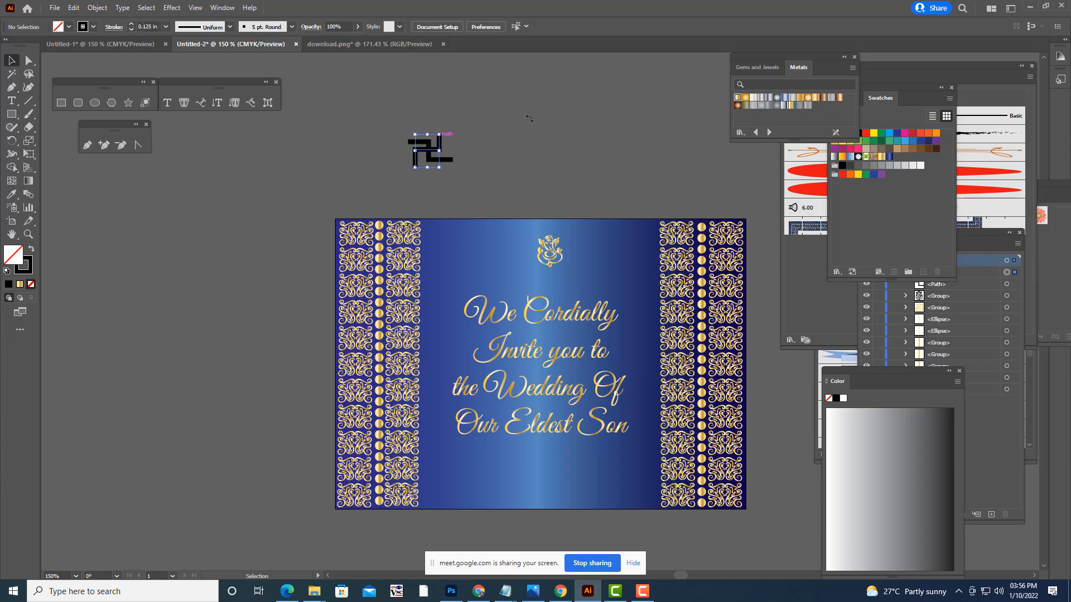
{"action": "key", "text": "Down"}
{"action": "key", "text": "Down"}
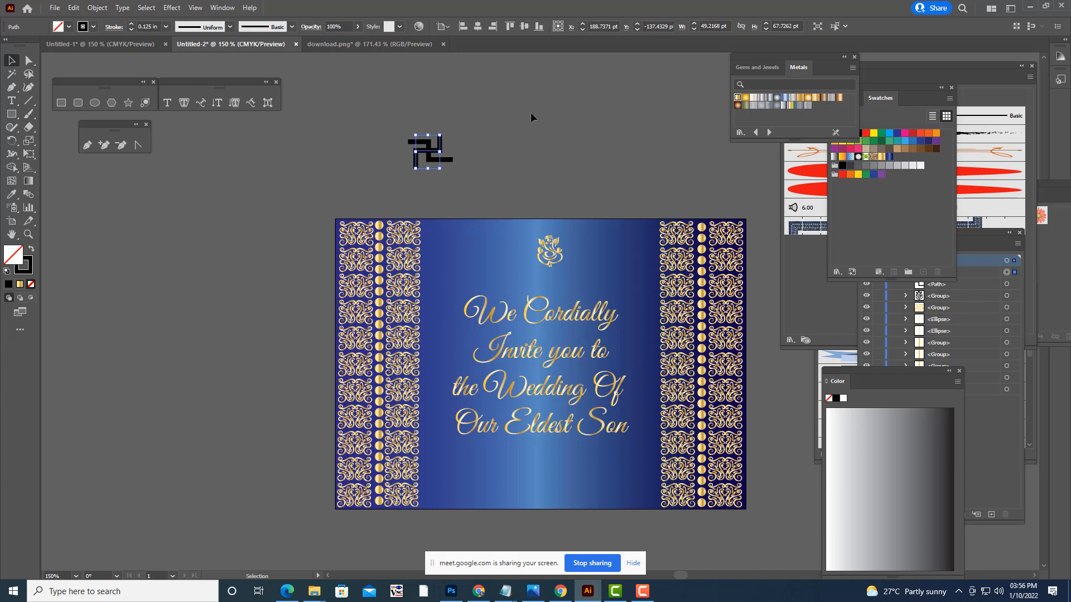
{"action": "left_click", "coordinate": [557, 139]}
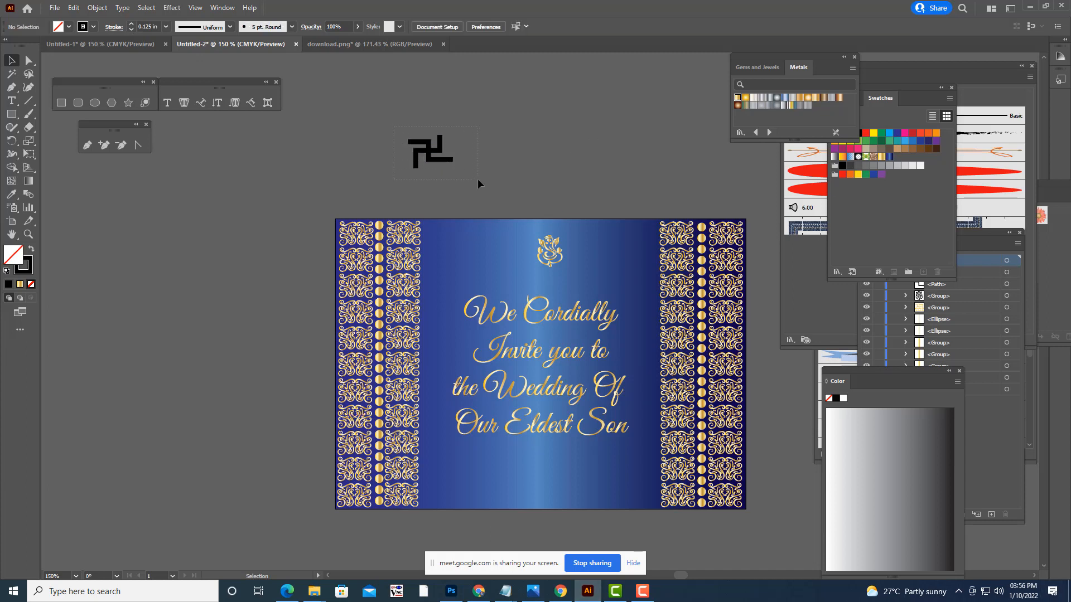
- Expand the fill and stroke of both crossed paths and group the resulting shapes
{"action": "left_click_drag", "start_coordinate": [478, 181], "coordinate": [478, 179]}
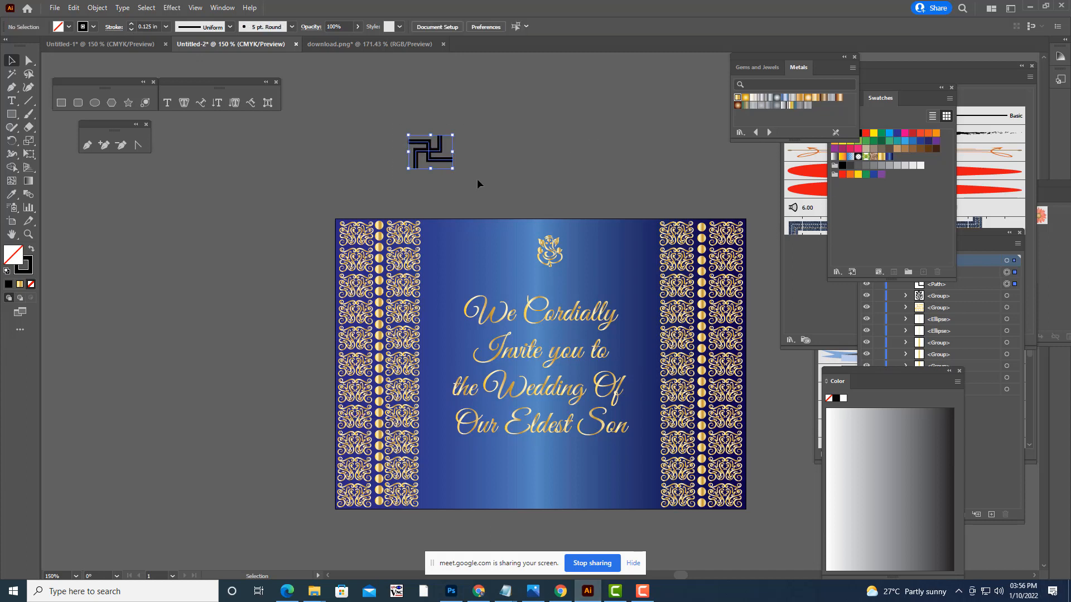
{"action": "left_click", "coordinate": [98, 8]}
{"action": "left_click", "coordinate": [112, 140]}
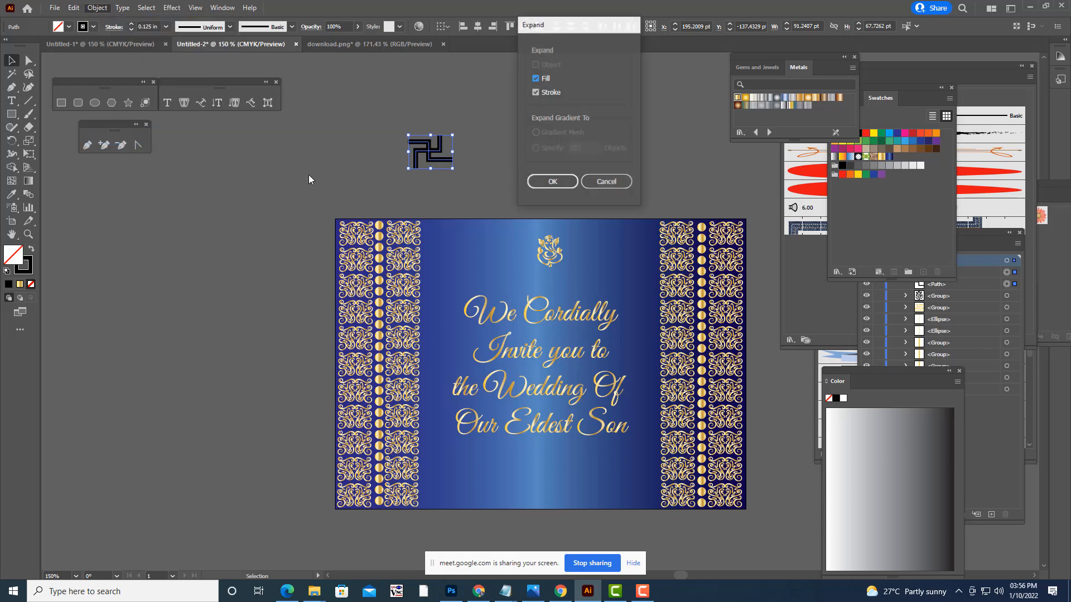
{"action": "left_click", "coordinate": [551, 181]}
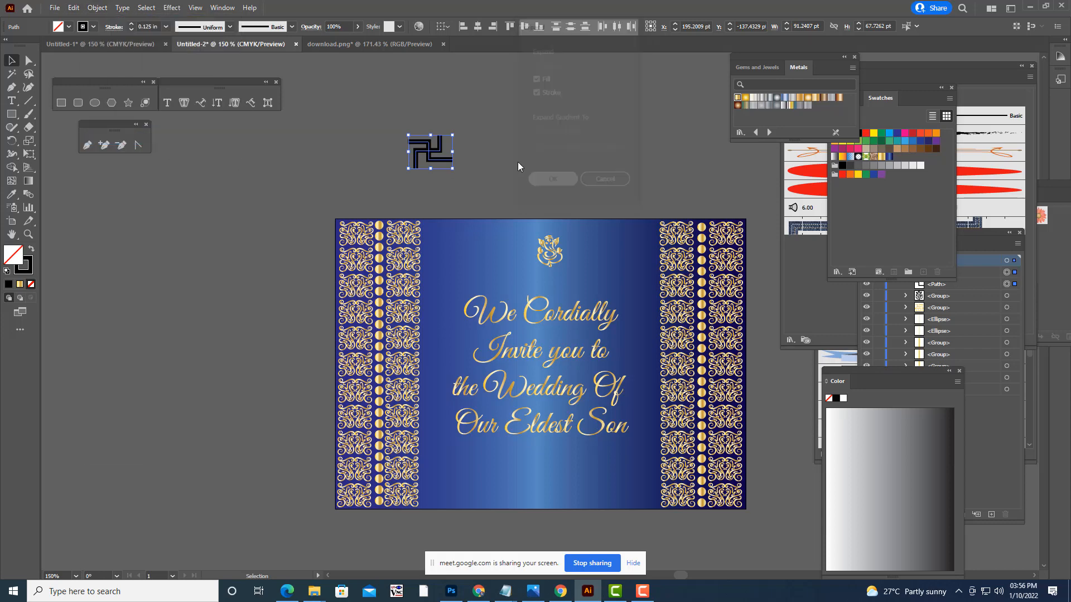
{"action": "left_click", "coordinate": [435, 148]}
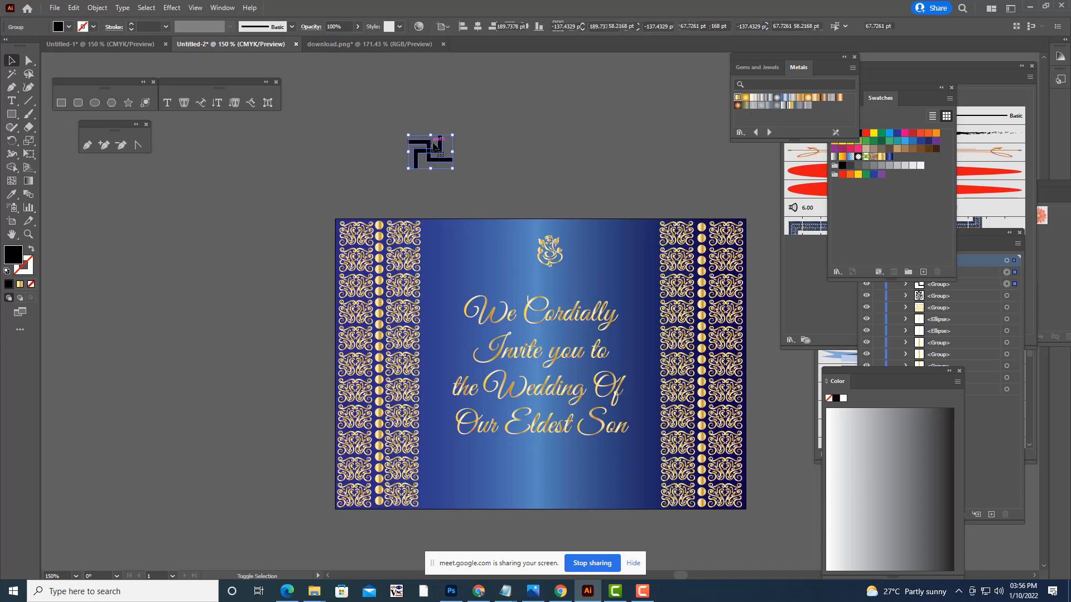
{"action": "key", "text": "ctrl+g"}
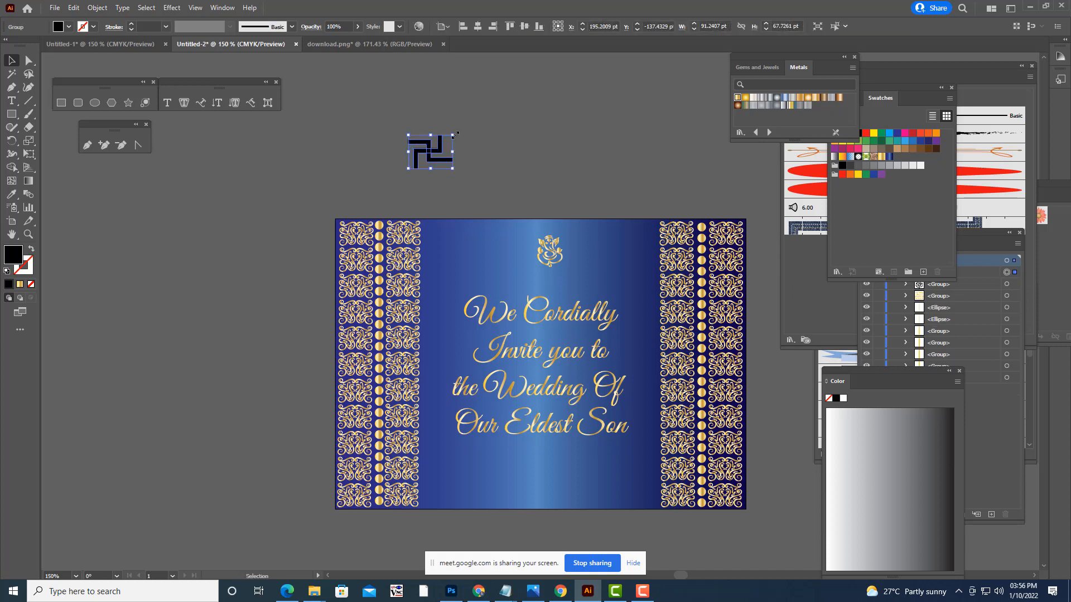
- Scale the swastika motif to about 25 by 18 pt inside the card's lower-left corner, with a gold gradient fill
{"action": "left_click_drag", "start_coordinate": [449, 137], "coordinate": [445, 489]}
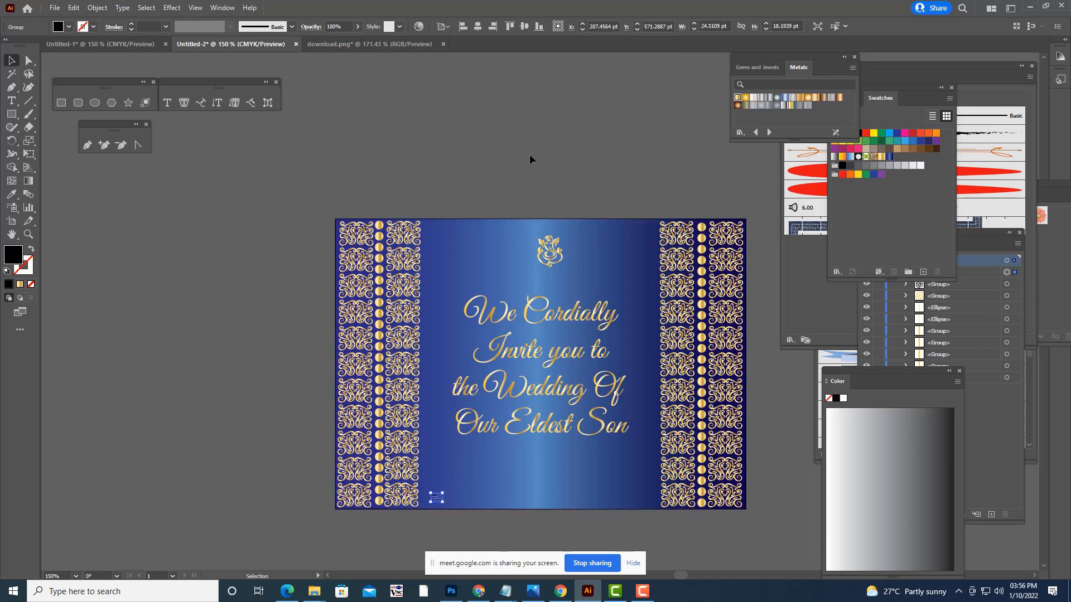
{"action": "left_click", "coordinate": [558, 129]}
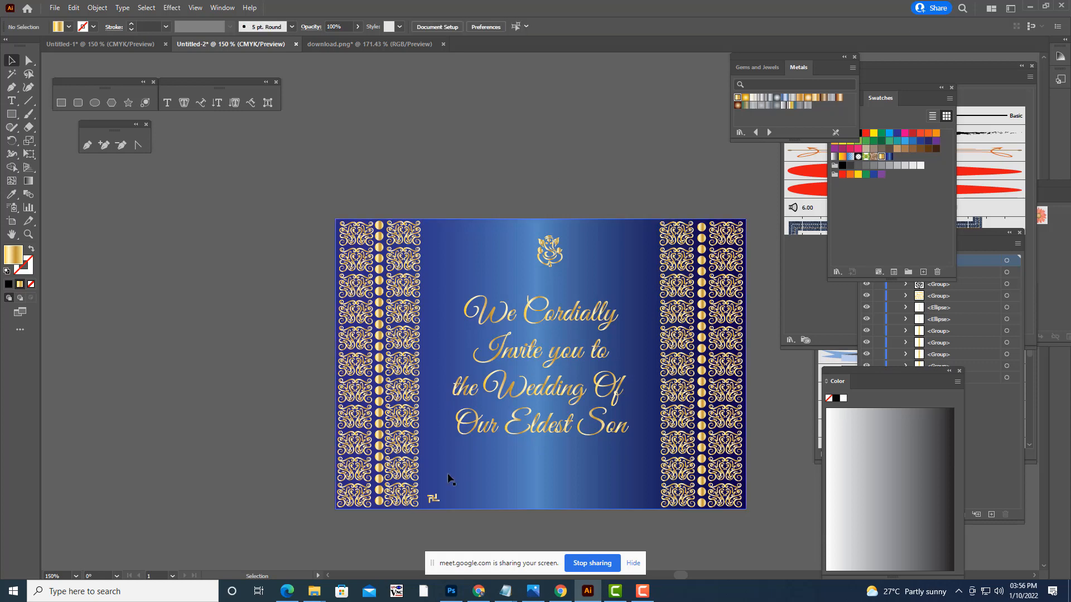
- Start a Transform effect on the gold swastika motif with 8 copies
{"action": "left_click", "coordinate": [435, 502]}
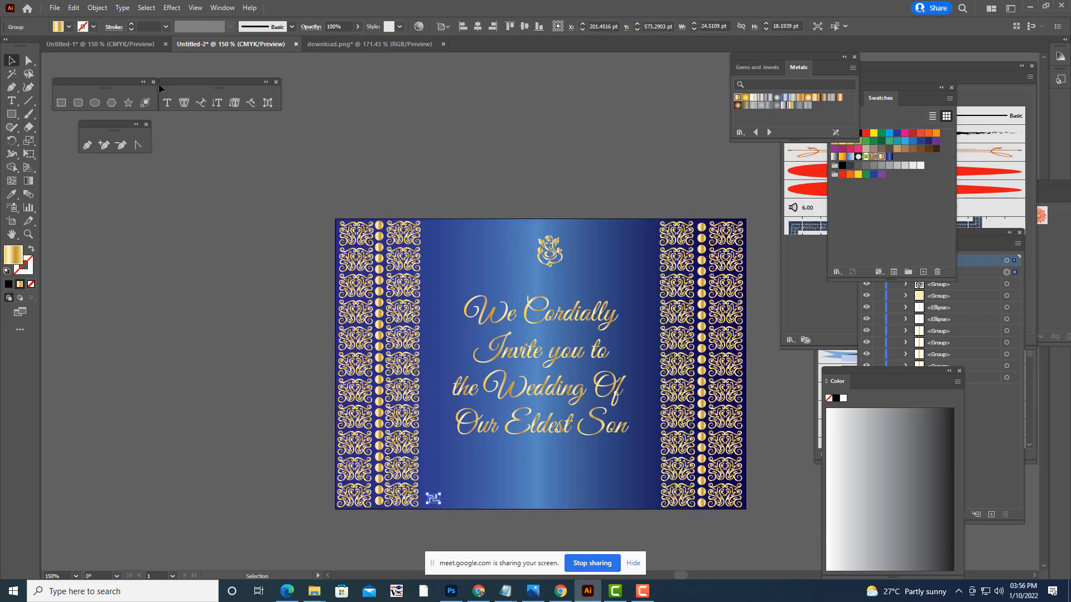
{"action": "left_click", "coordinate": [171, 9]}
{"action": "mouse_move", "coordinate": [237, 100]}
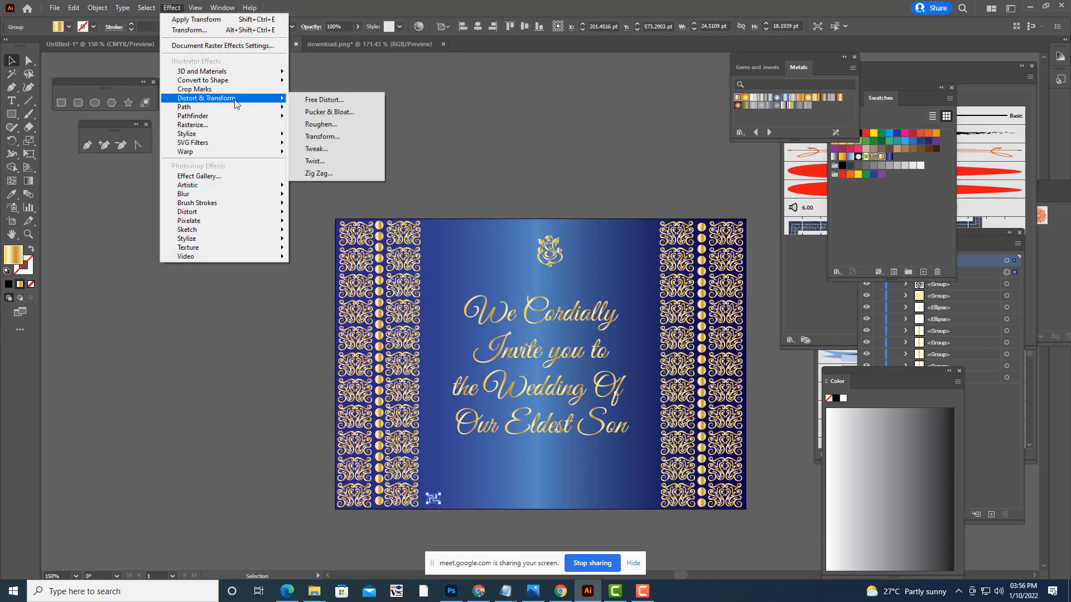
{"action": "left_click", "coordinate": [352, 138]}
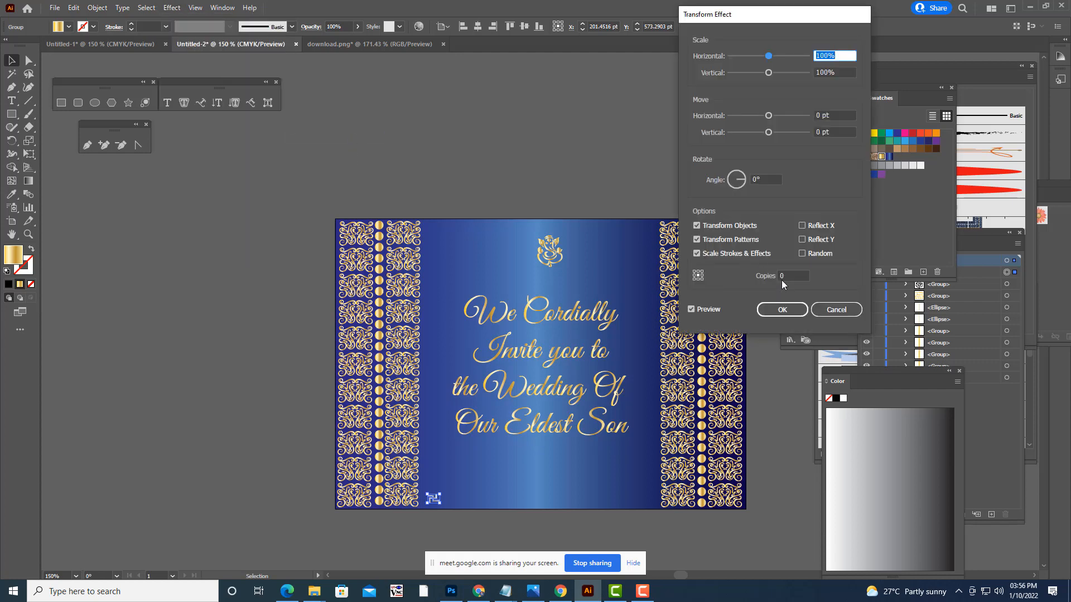
{"action": "left_click", "coordinate": [781, 279]}
{"action": "type", "text": "8"}
{"action": "left_click_drag", "start_coordinate": [767, 132], "coordinate": [761, 132]}
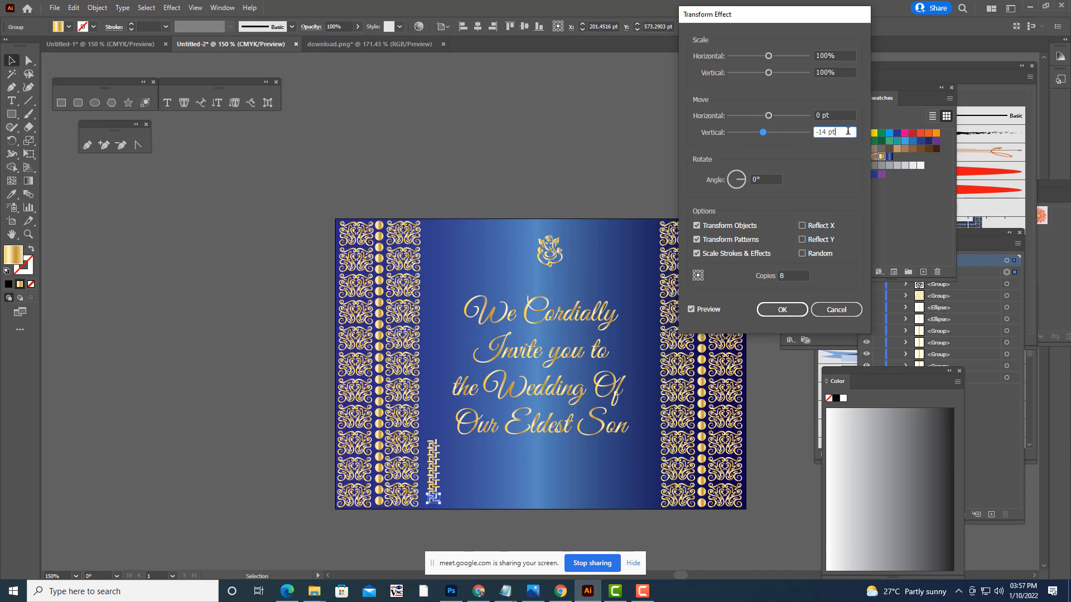
{"action": "left_click", "coordinate": [766, 130]}
{"action": "type", "text": "0"}
- Set the effect's horizontal move to 29 pt and copies to 15, and apply it to form a bottom border row
{"action": "left_click", "coordinate": [838, 114]}
{"action": "left_click_drag", "start_coordinate": [771, 119], "coordinate": [779, 115]}
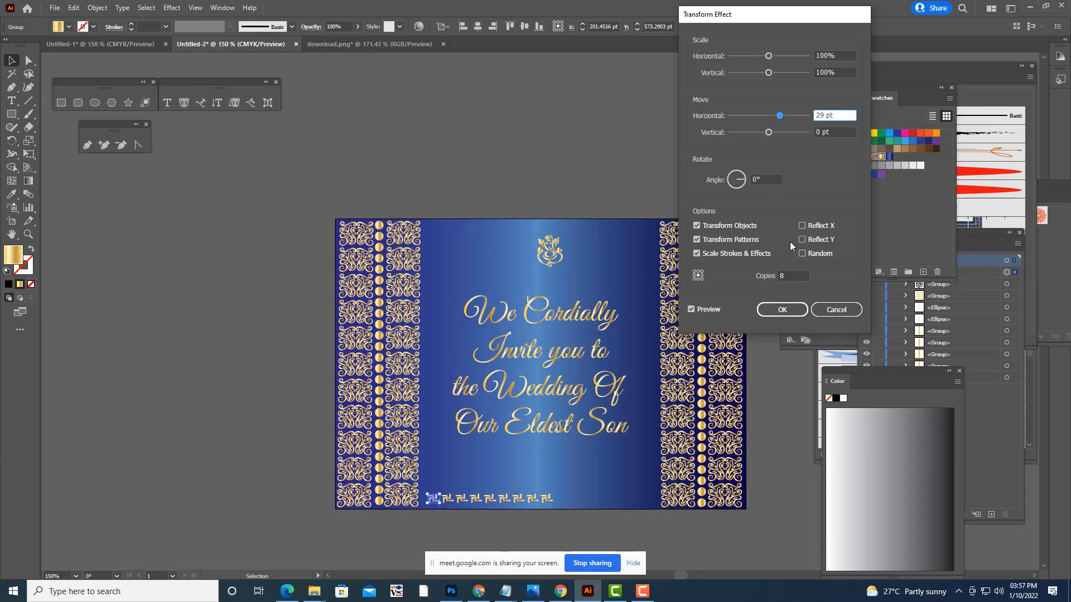
{"action": "left_click", "coordinate": [791, 279]}
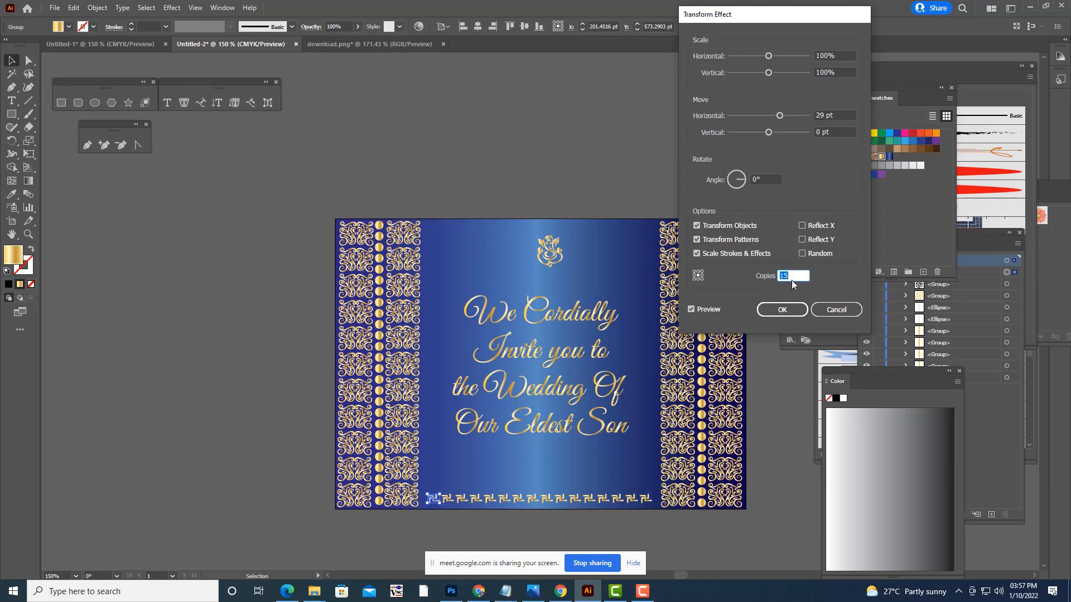
{"action": "left_click", "coordinate": [780, 309]}
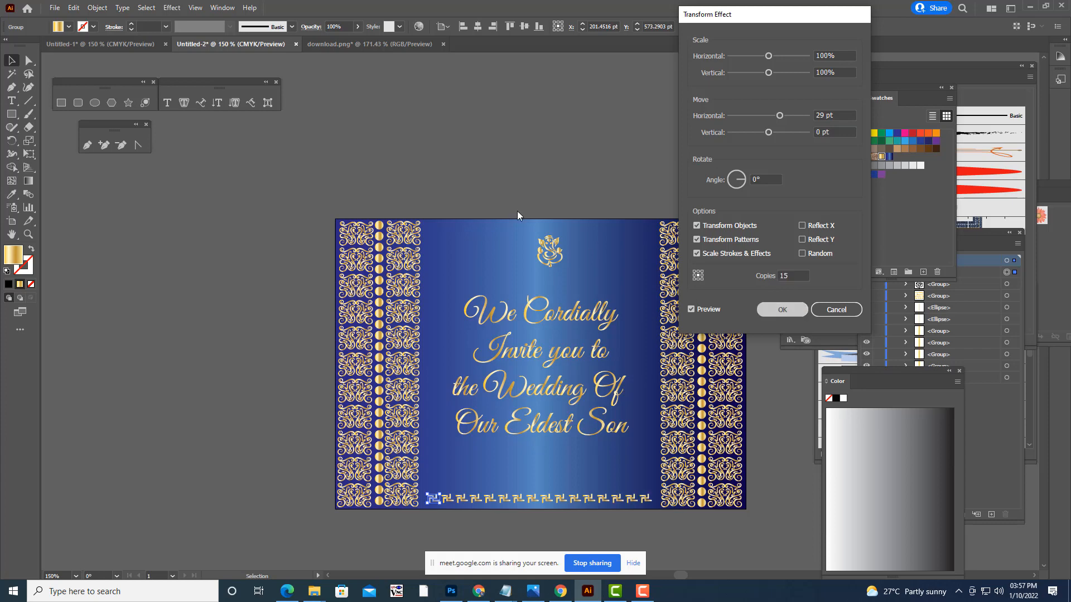
{"action": "left_click", "coordinate": [540, 158]}
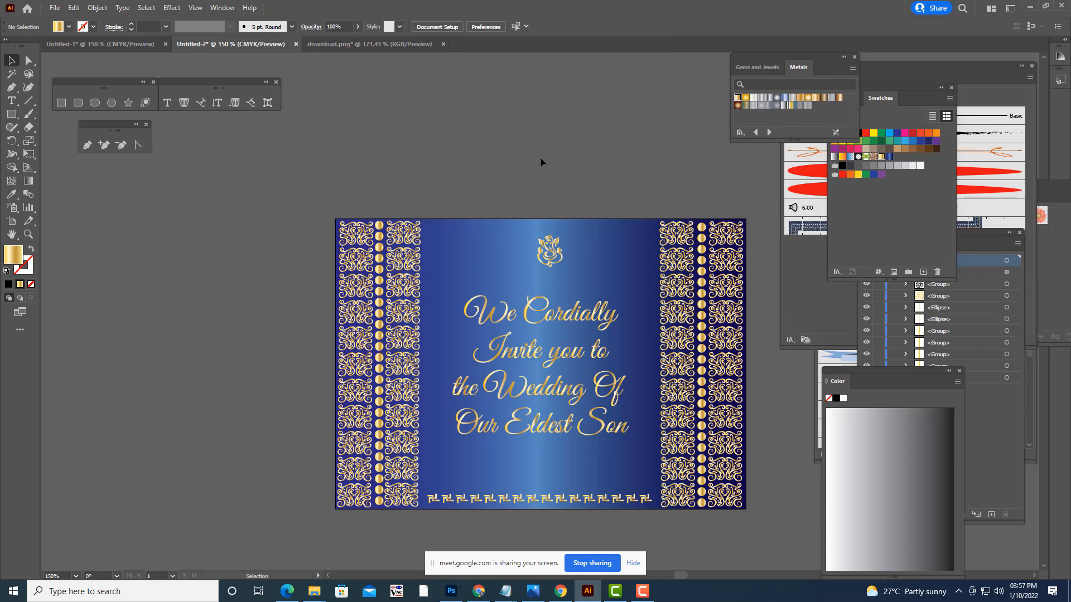
- Draw a horizontal line about 452 pt long just above the row of gold swastika motifs
{"action": "scroll", "coordinate": [586, 111], "scroll_direction": "down", "scroll_amount": 3}
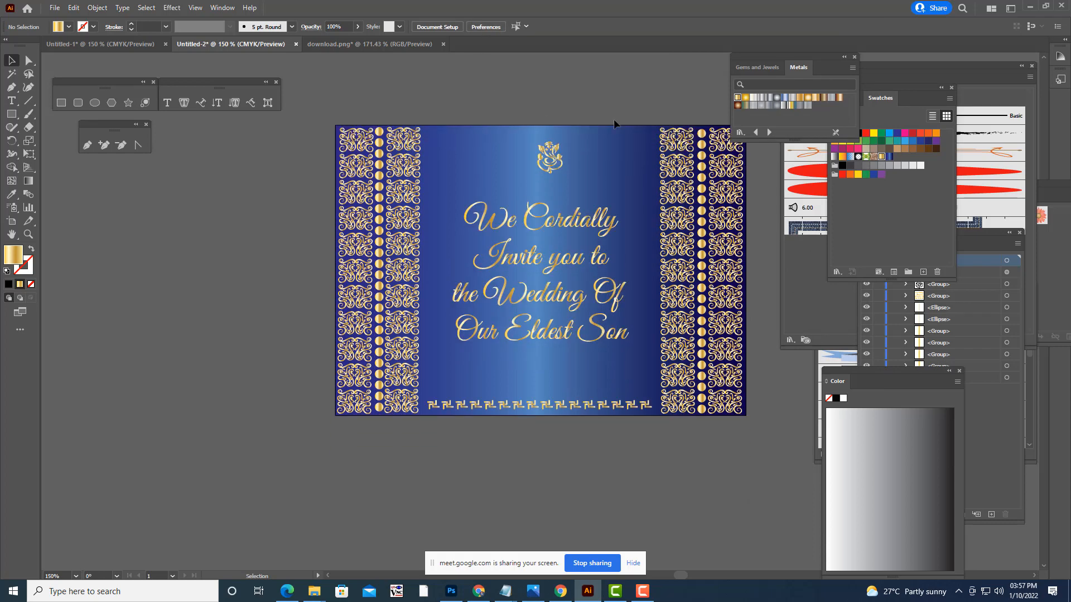
{"action": "key", "text": "ctrl+equal"}
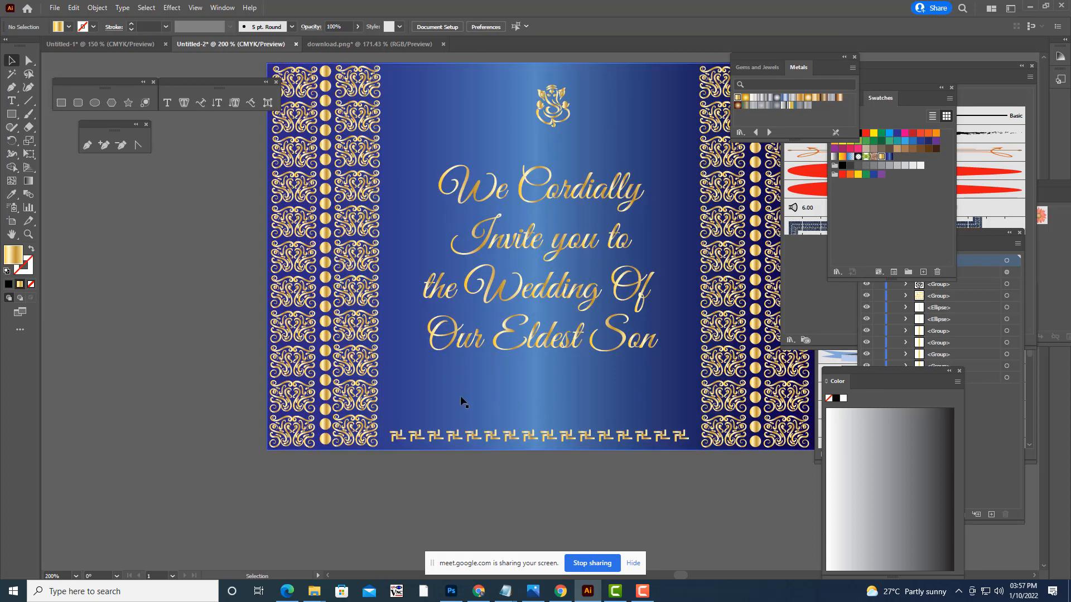
{"action": "left_click", "coordinate": [28, 103]}
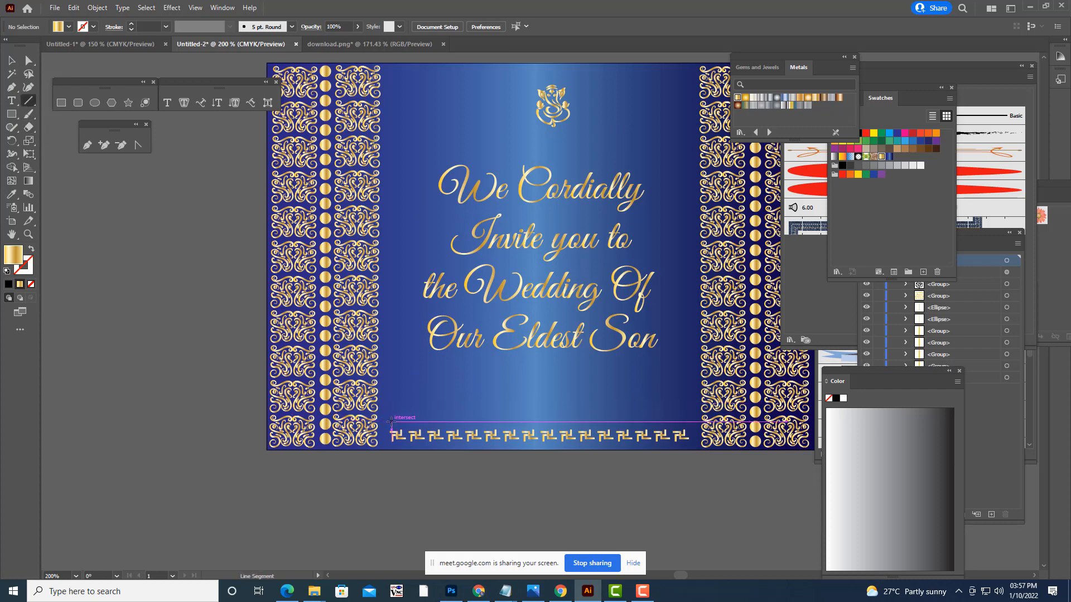
{"action": "left_click_drag", "start_coordinate": [391, 422], "coordinate": [697, 414]}
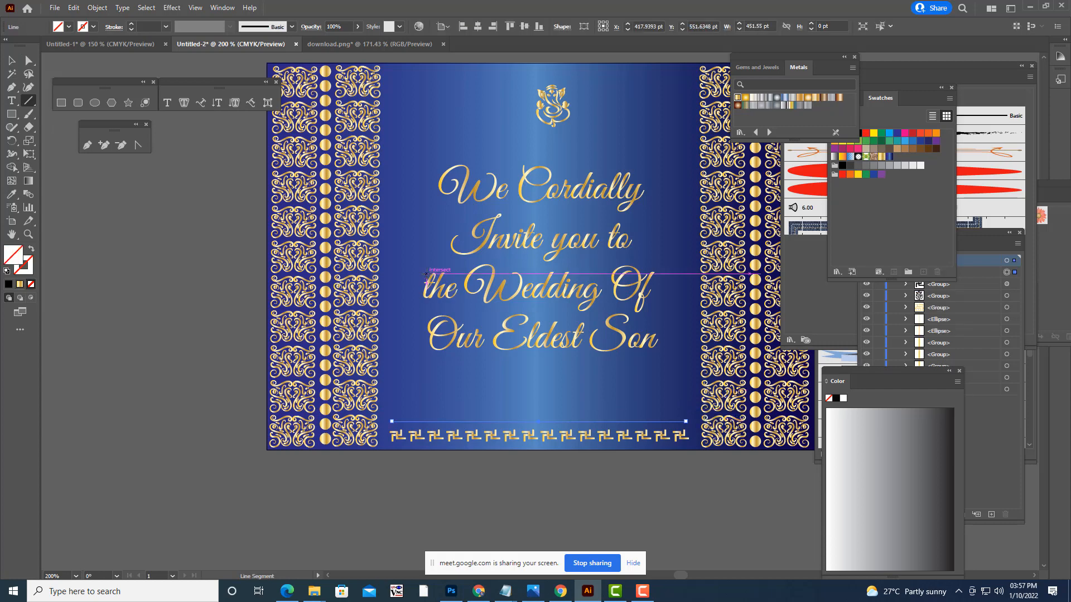
- Set the stroke weight of the line above the motif row to 0.0156 in
{"action": "left_click", "coordinate": [11, 60]}
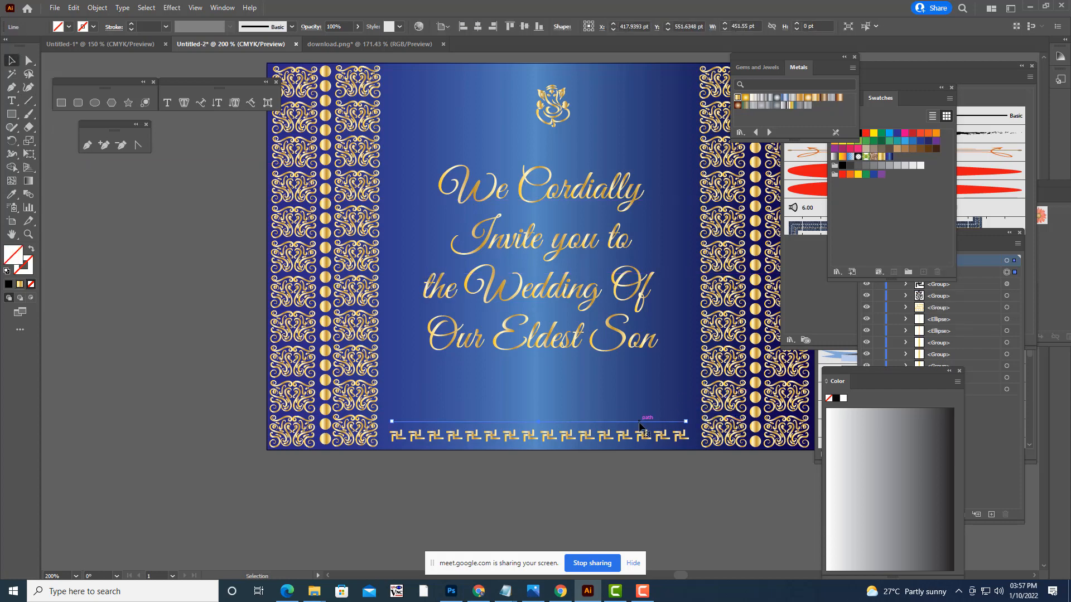
{"action": "left_click", "coordinate": [164, 26]}
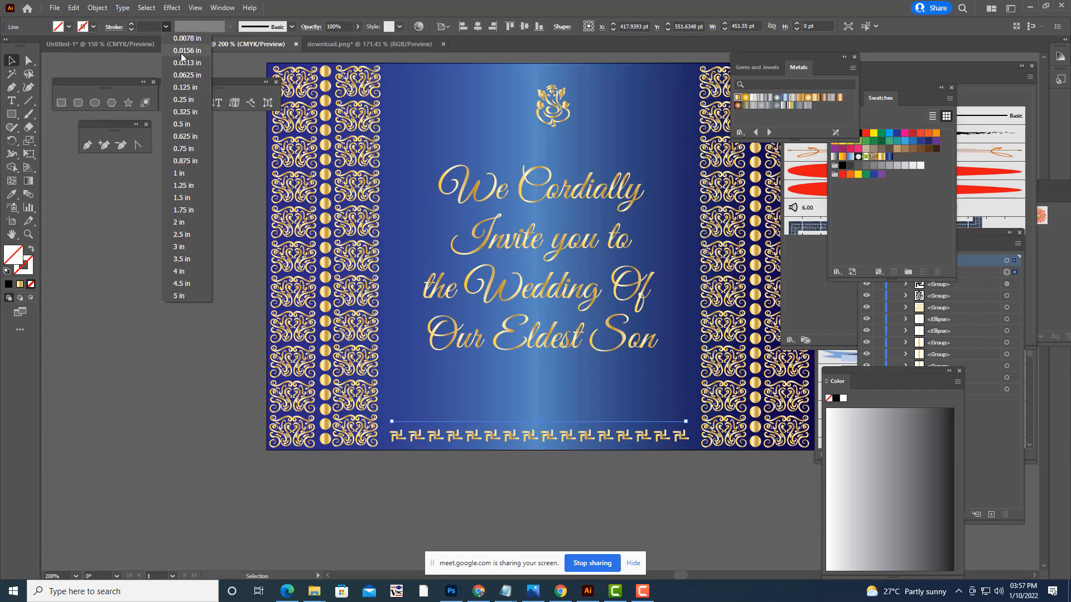
{"action": "left_click", "coordinate": [181, 52]}
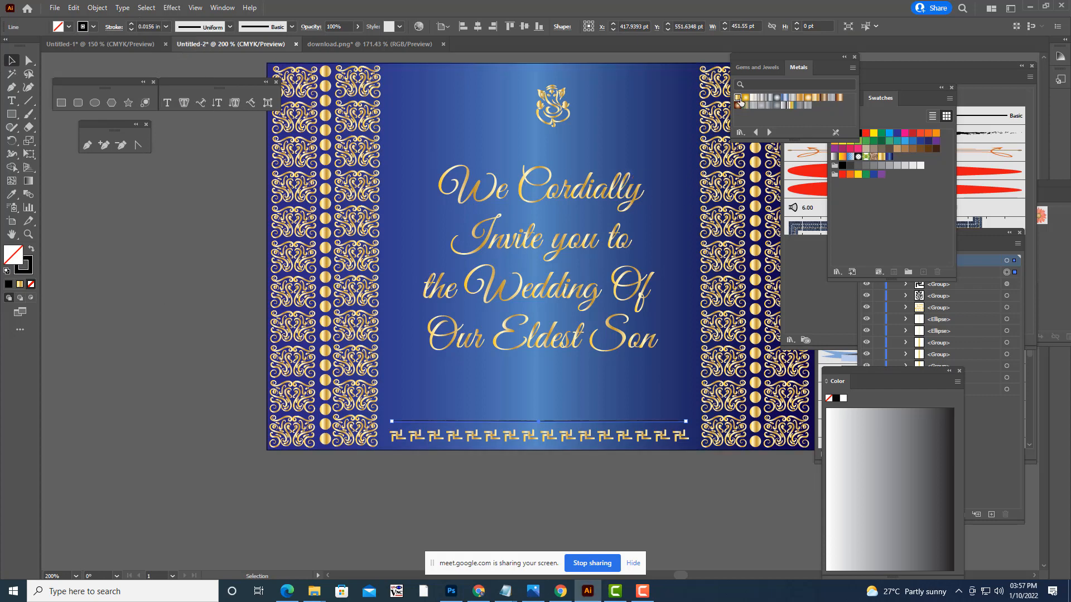
- Expand the line above the swastika row into a filled shape and fill it with the gold gradient from the Metals swatches
{"action": "left_click", "coordinate": [97, 8]}
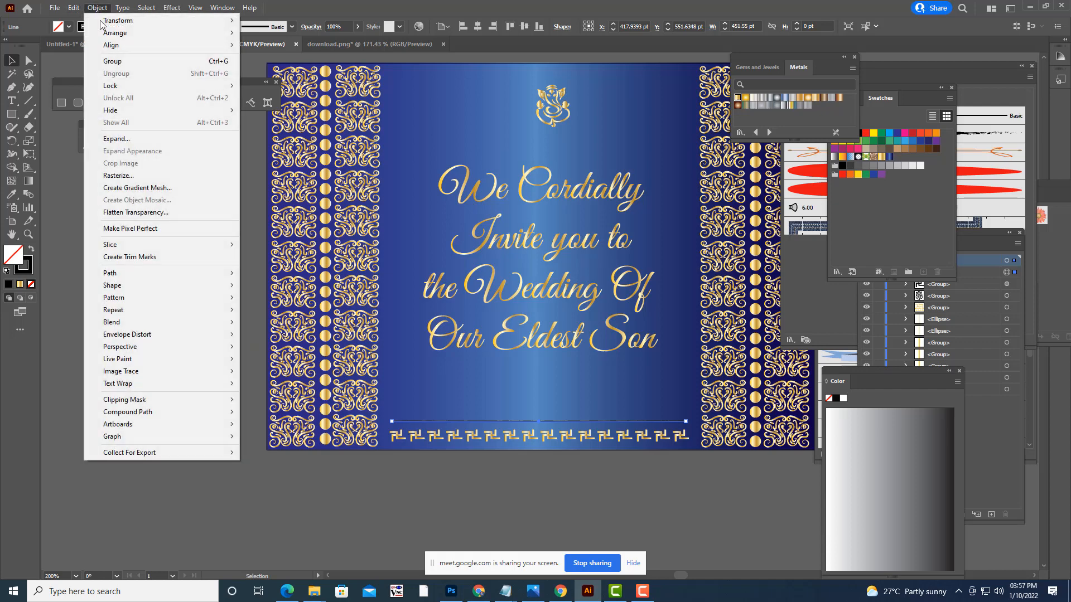
{"action": "left_click", "coordinate": [130, 139]}
{"action": "left_click", "coordinate": [550, 182]}
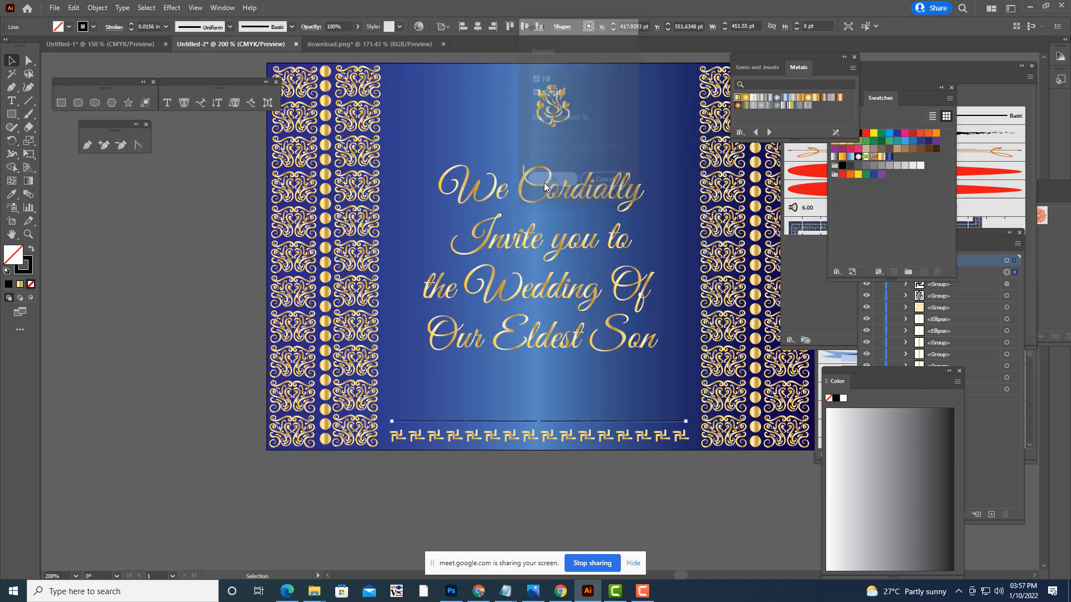
{"action": "left_click", "coordinate": [737, 98]}
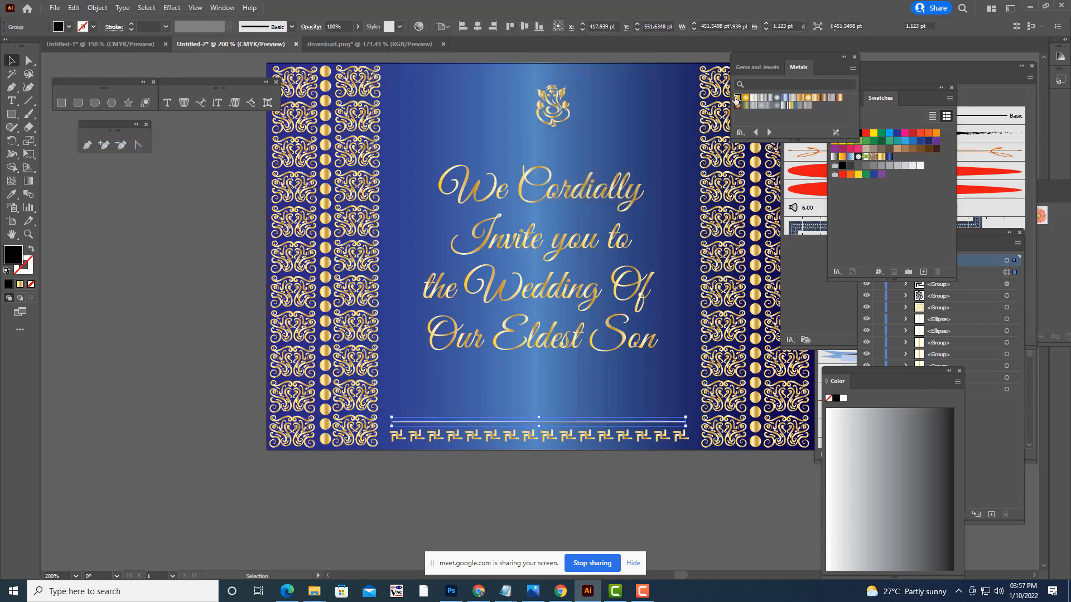
{"action": "left_click", "coordinate": [138, 344]}
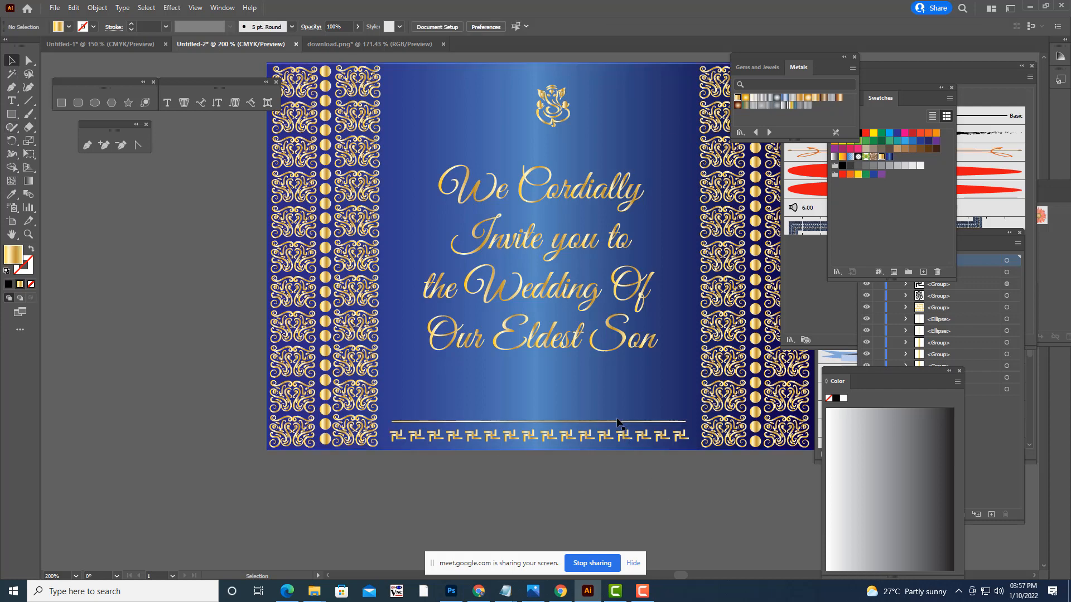
- Duplicate the gold line straight down to just below the swastika row
{"action": "left_click_drag", "start_coordinate": [614, 425], "coordinate": [614, 450]}
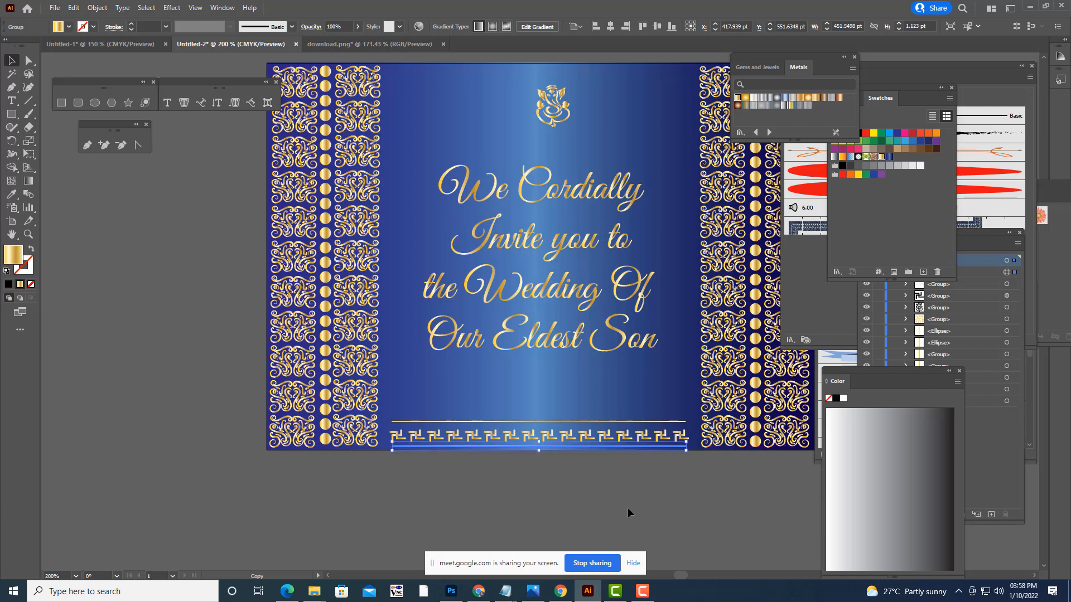
{"action": "left_click", "coordinate": [627, 508]}
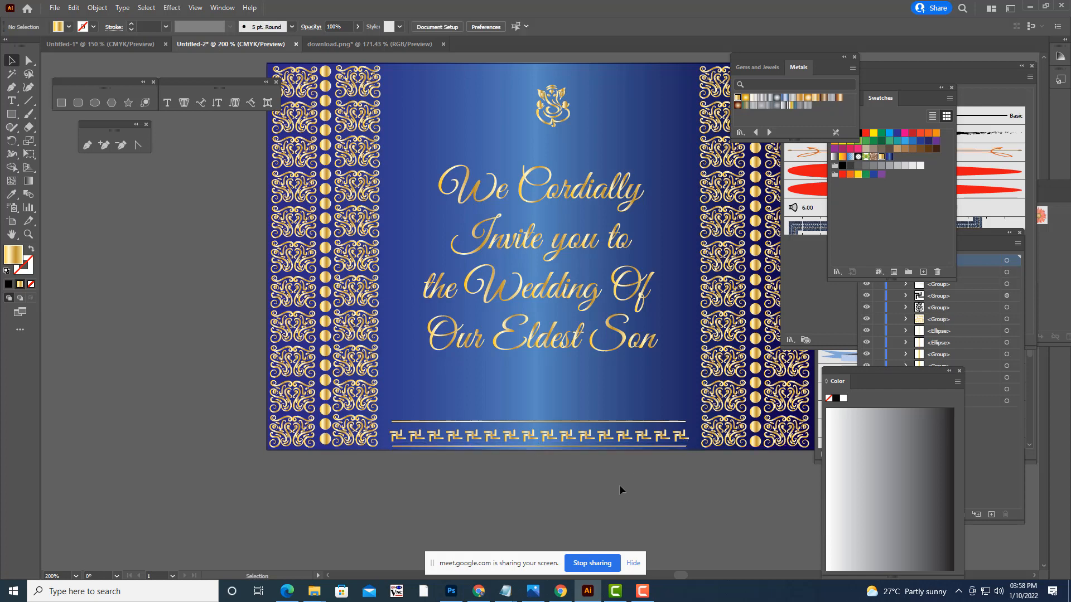
{"action": "scroll", "coordinate": [619, 477], "scroll_direction": "up", "scroll_amount": 1}
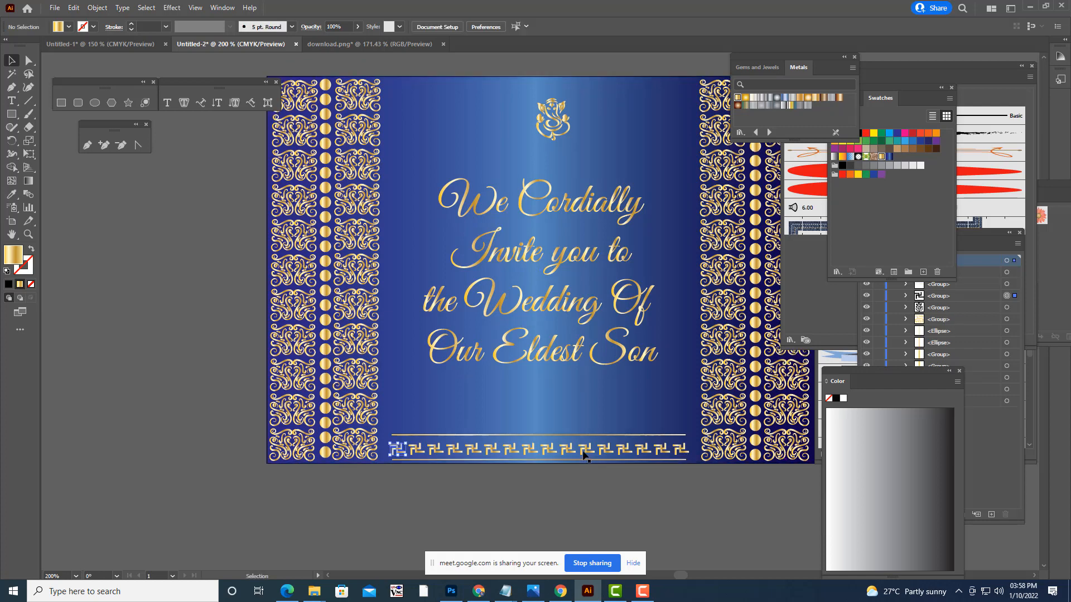
- Expand the appearance of the swastika row and nudge it up so it sits evenly between the two gold lines
{"action": "left_click", "coordinate": [584, 455]}
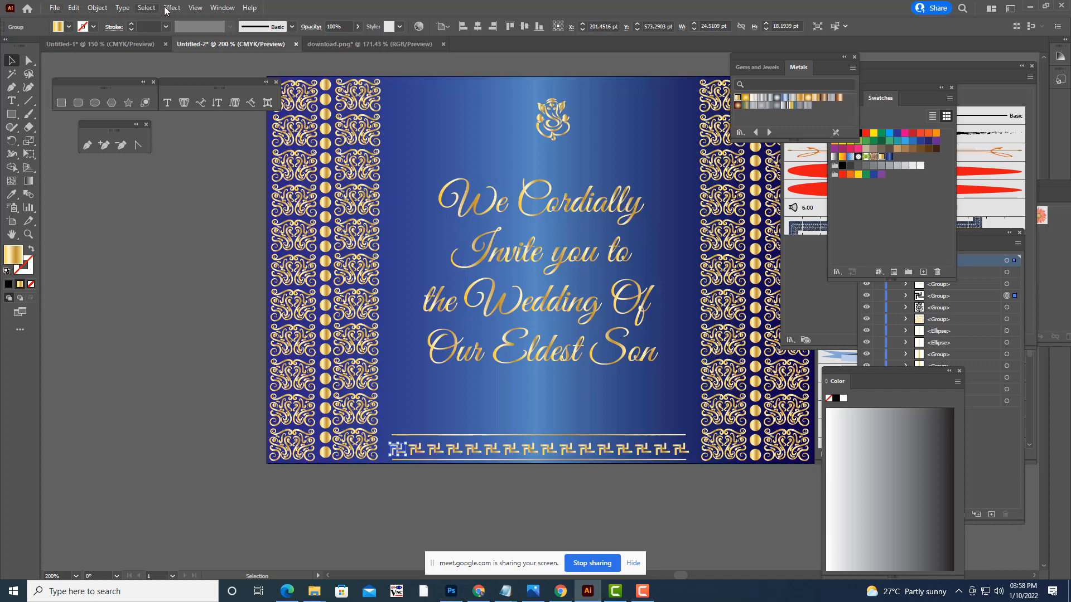
{"action": "left_click", "coordinate": [91, 8]}
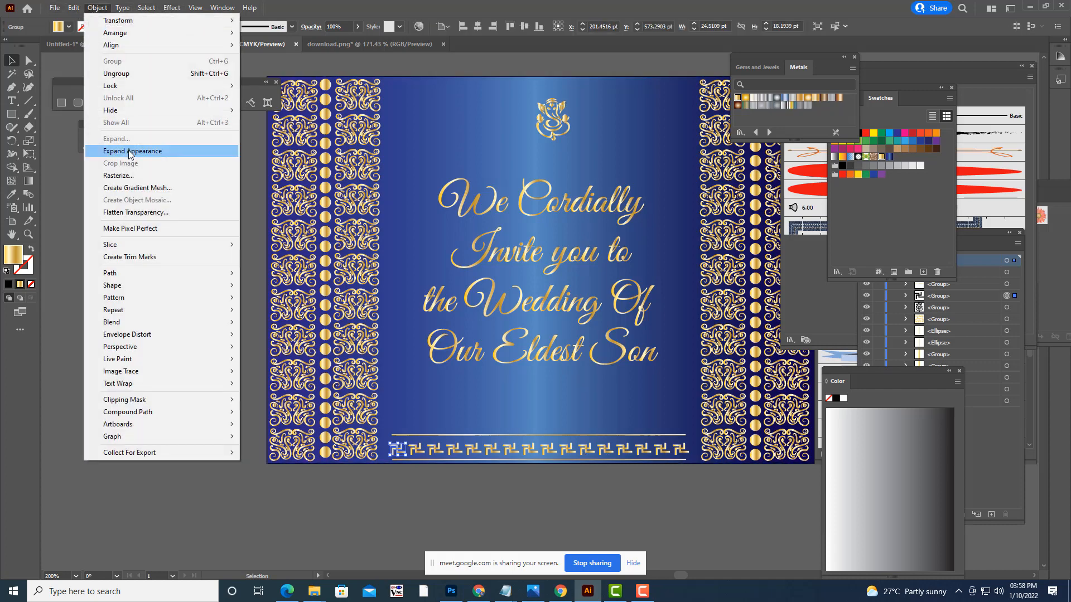
{"action": "left_click", "coordinate": [114, 147]}
{"action": "left_click", "coordinate": [510, 446]}
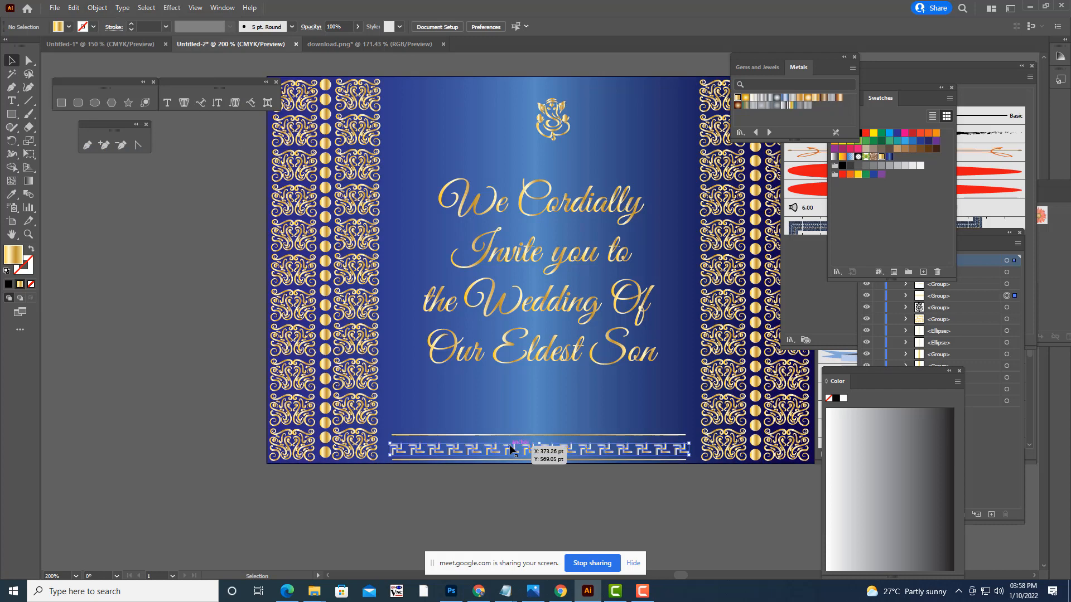
{"action": "key", "text": "Up"}
{"action": "key", "text": "Up"}
{"action": "key", "text": "Up"}
{"action": "key", "text": "Up"}
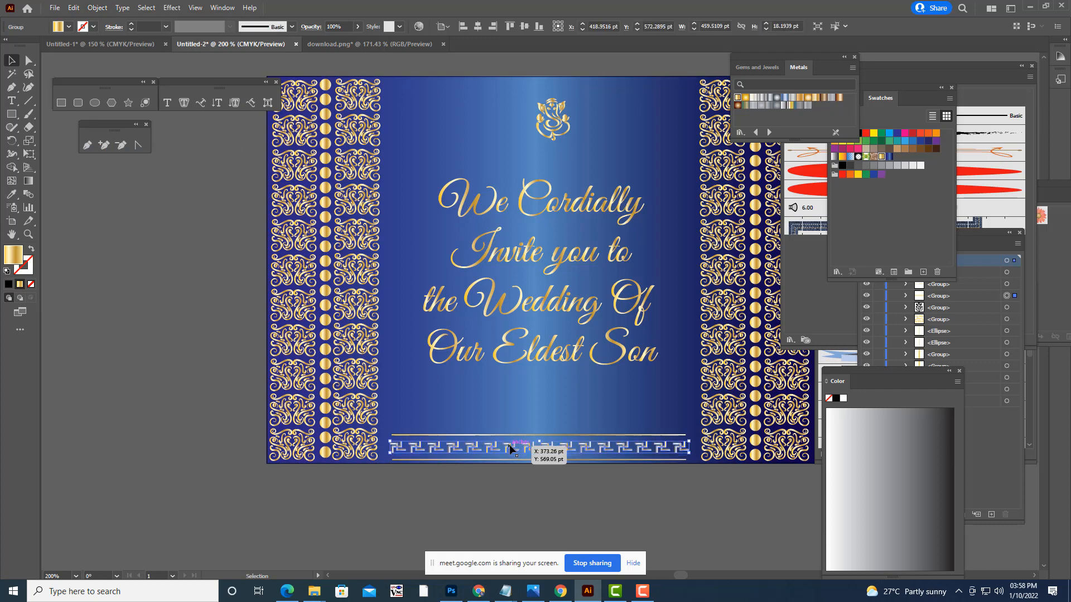
{"action": "left_click_drag", "start_coordinate": [528, 456], "coordinate": [526, 459]}
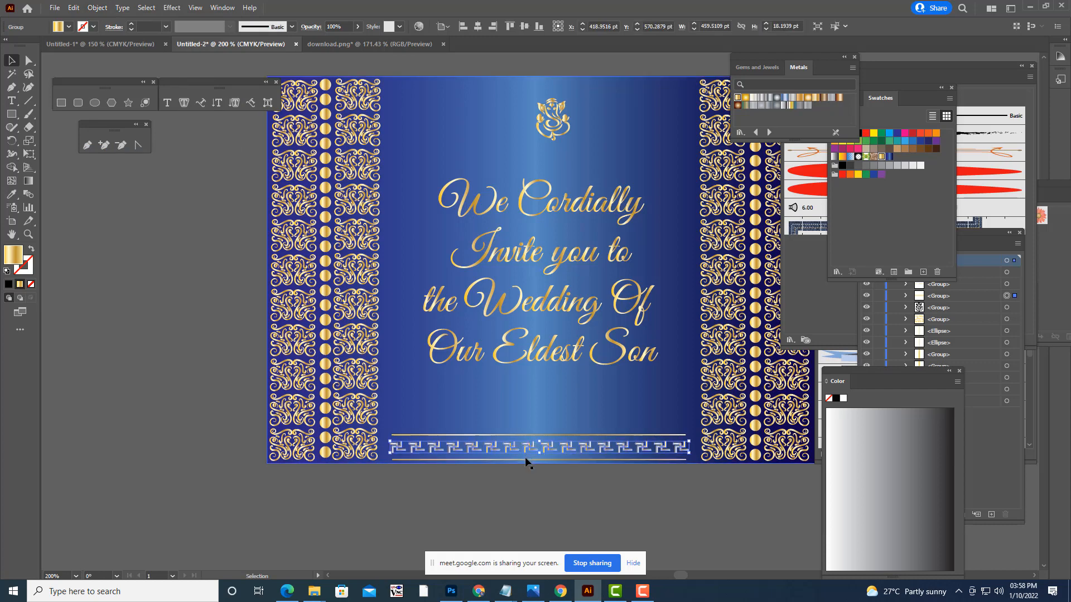
- Group the two gold lines with the swastika row as one border band
{"action": "left_click", "coordinate": [530, 463]}
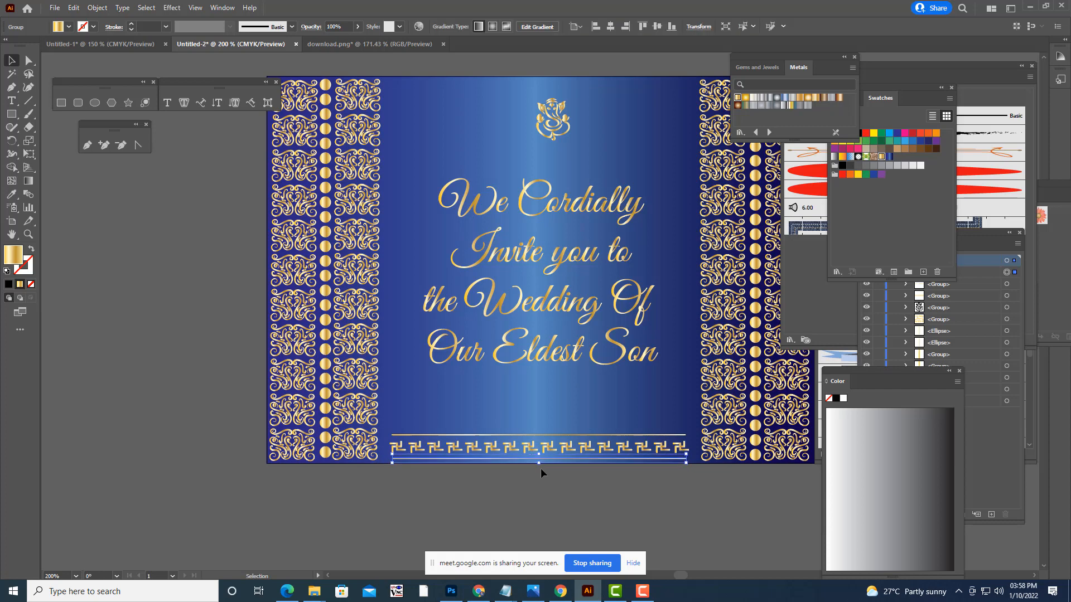
{"action": "left_click", "coordinate": [541, 438], "text": "shift"}
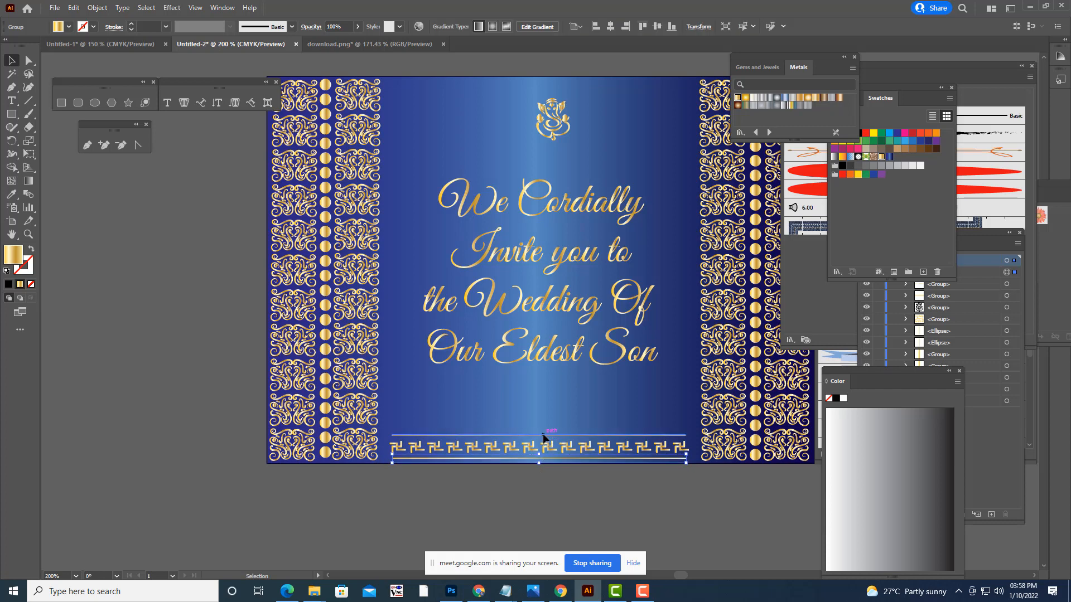
{"action": "left_click", "coordinate": [530, 456], "text": "shift"}
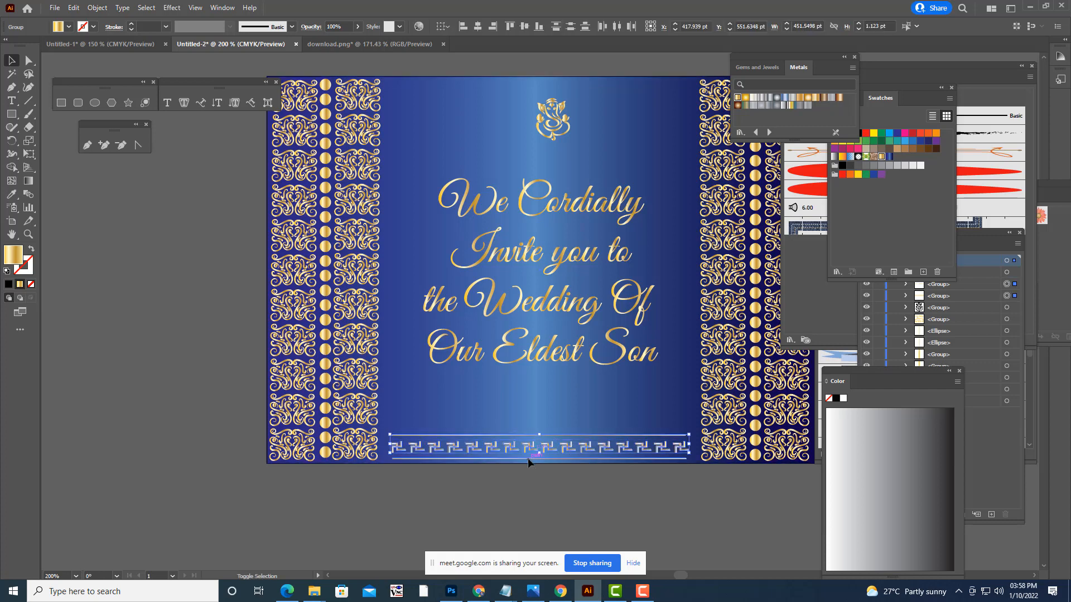
{"action": "left_click", "coordinate": [529, 456]}
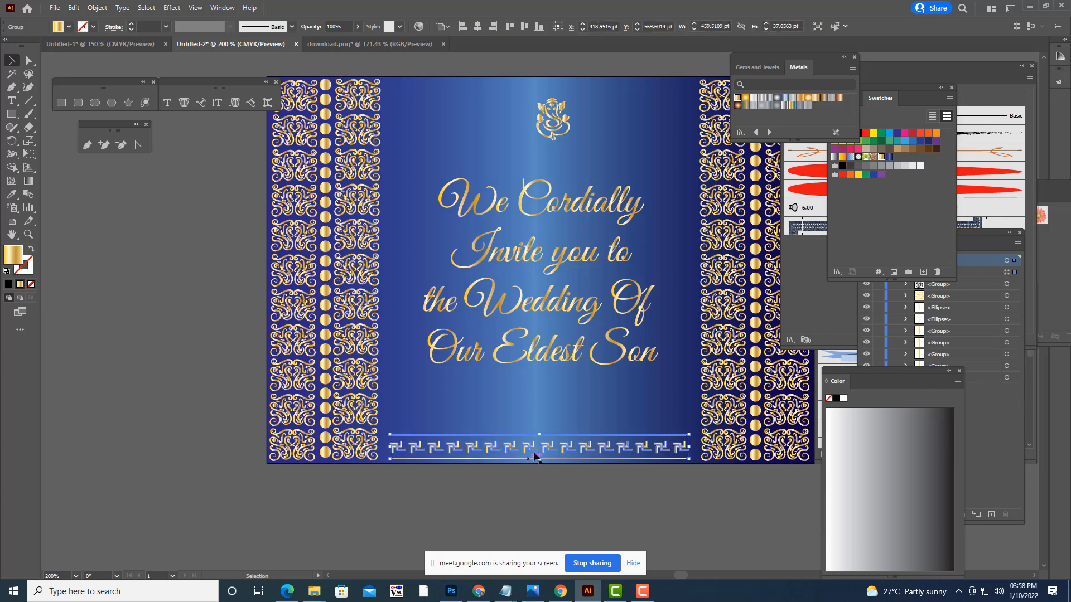
- Duplicate the border band to the card's upper edge and move the Ganesh motif down to sit below it
{"action": "left_click_drag", "start_coordinate": [536, 446], "coordinate": [554, 144]}
{"action": "left_click", "coordinate": [554, 129]}
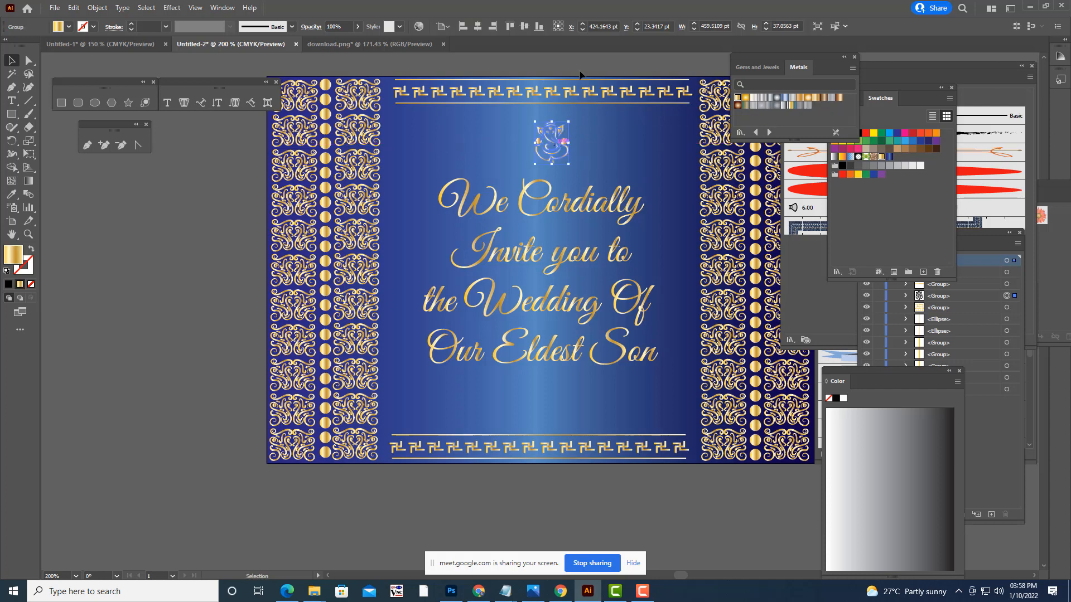
{"action": "left_click", "coordinate": [581, 65]}
- Nudge the upper border band down to a Y position of about 27.3 pt
{"action": "left_click", "coordinate": [576, 98]}
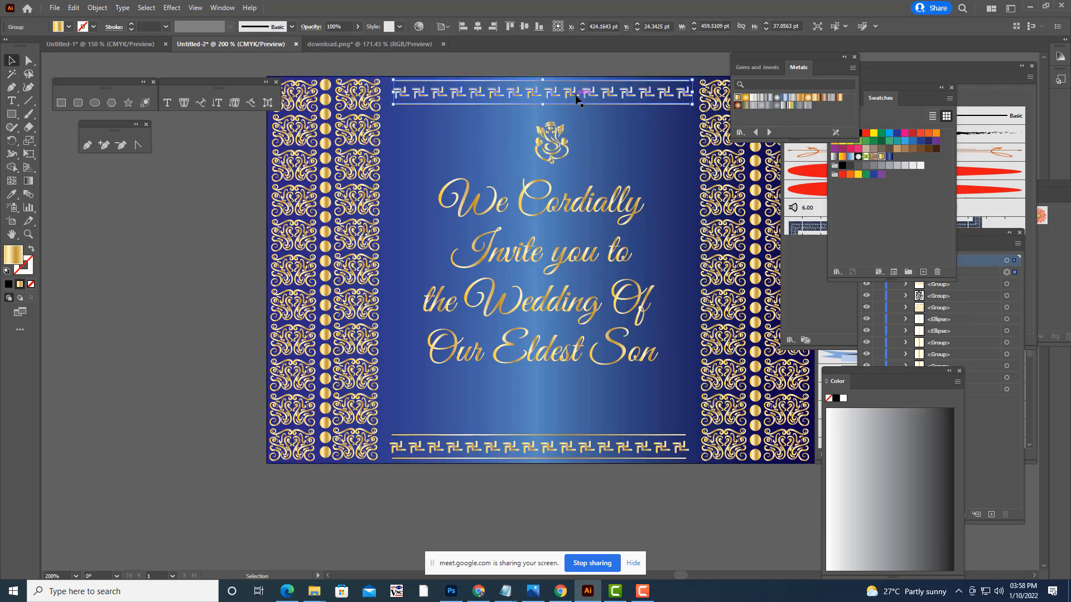
{"action": "key", "text": "Down"}
{"action": "key", "text": "Down"}
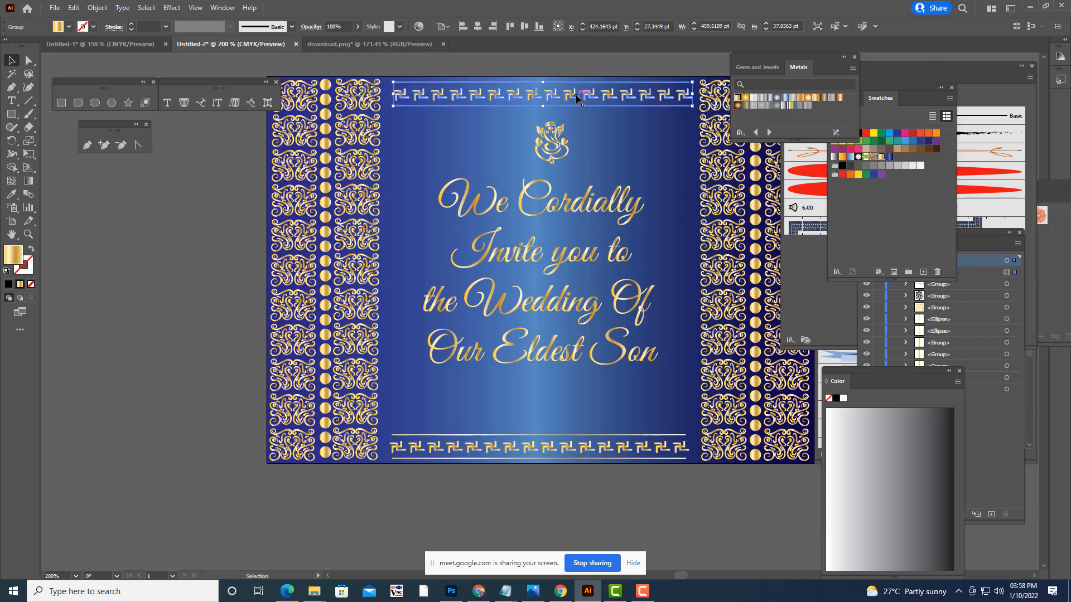
{"action": "left_click", "coordinate": [573, 68]}
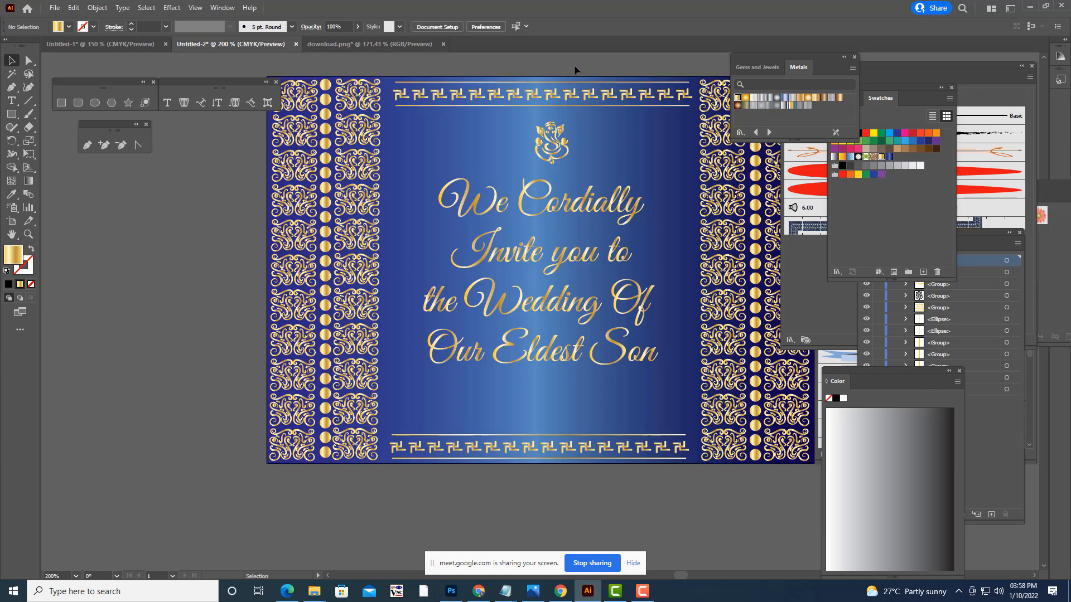
- Move the Metals swatch library away from the card to uncover the artwork
{"action": "key", "text": "ctrl+minus"}
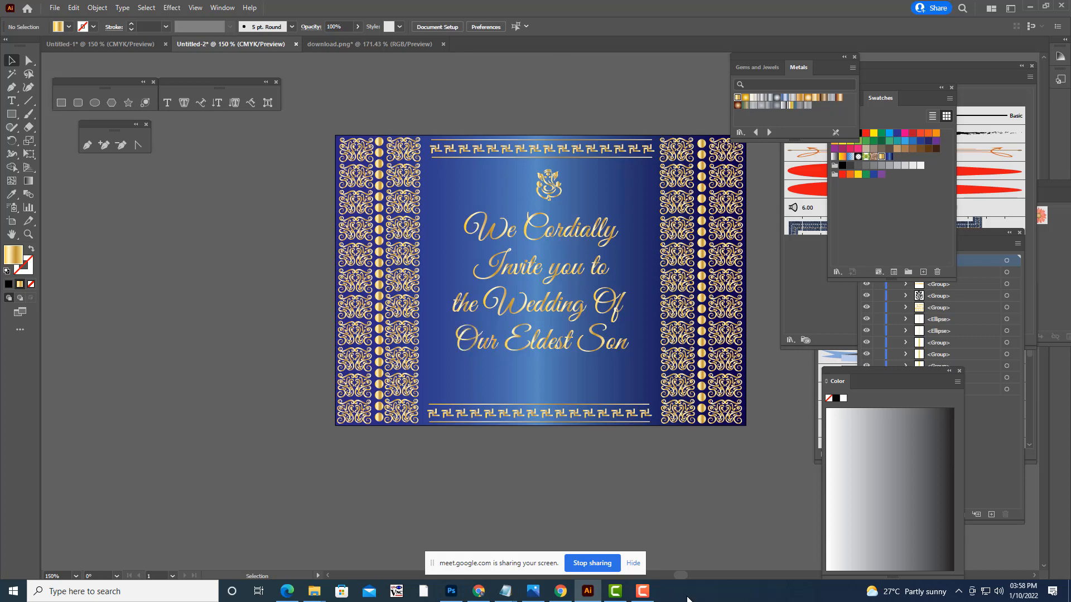
{"action": "left_click", "coordinate": [563, 271]}
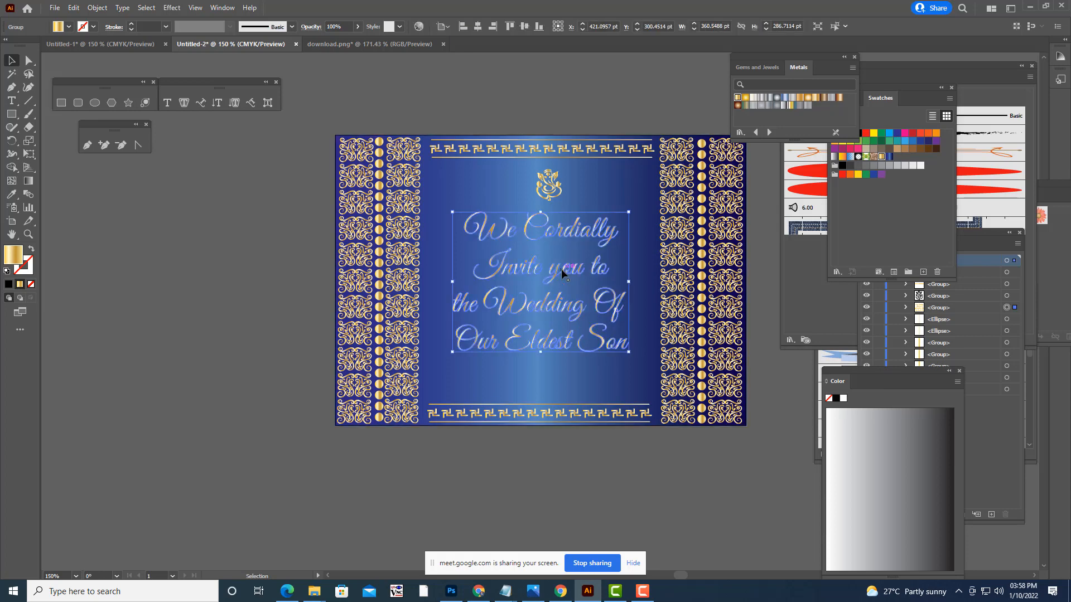
{"action": "left_click", "coordinate": [579, 103]}
{"action": "left_click_drag", "start_coordinate": [752, 57], "coordinate": [893, 58]}
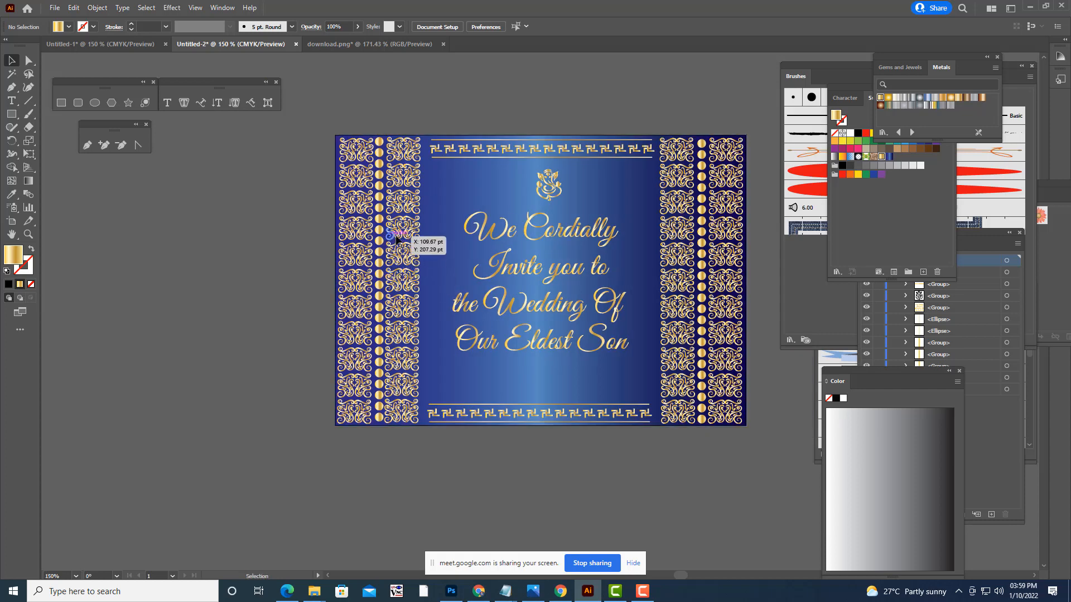
- Group the two ornament columns and the bead column on the card's left side
{"action": "left_click", "coordinate": [392, 239]}
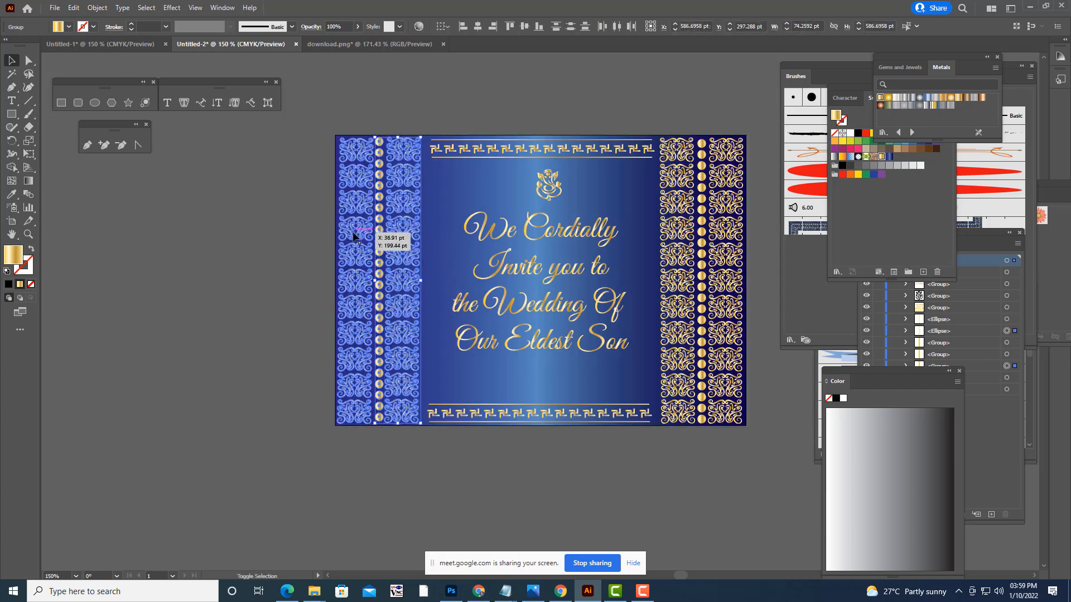
{"action": "left_click", "coordinate": [354, 234], "text": "shift"}
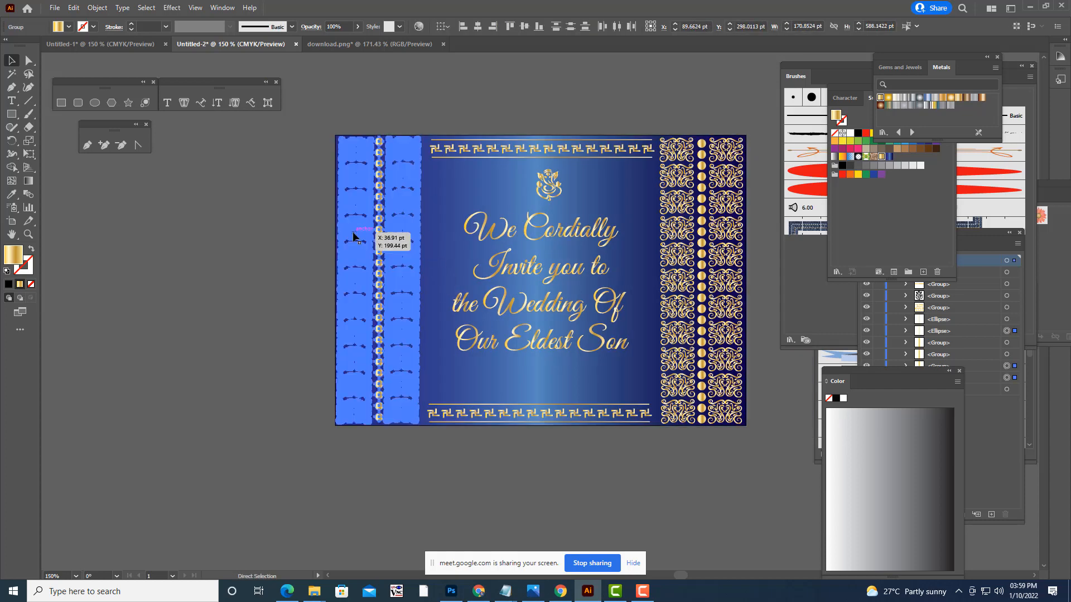
{"action": "left_click", "coordinate": [685, 90]}
- Group the two ornament columns and the bead column on the card's right side
{"action": "left_click", "coordinate": [682, 186]}
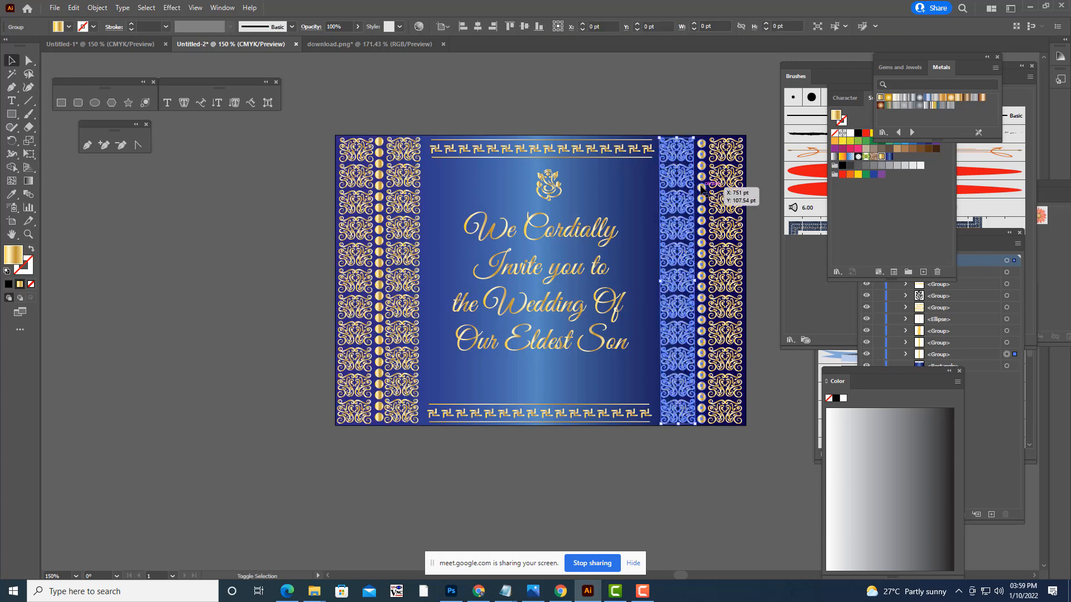
{"action": "left_click", "coordinate": [701, 187], "text": "shift"}
{"action": "left_click", "coordinate": [718, 178], "text": "shift"}
{"action": "key", "text": "ctrl+g"}
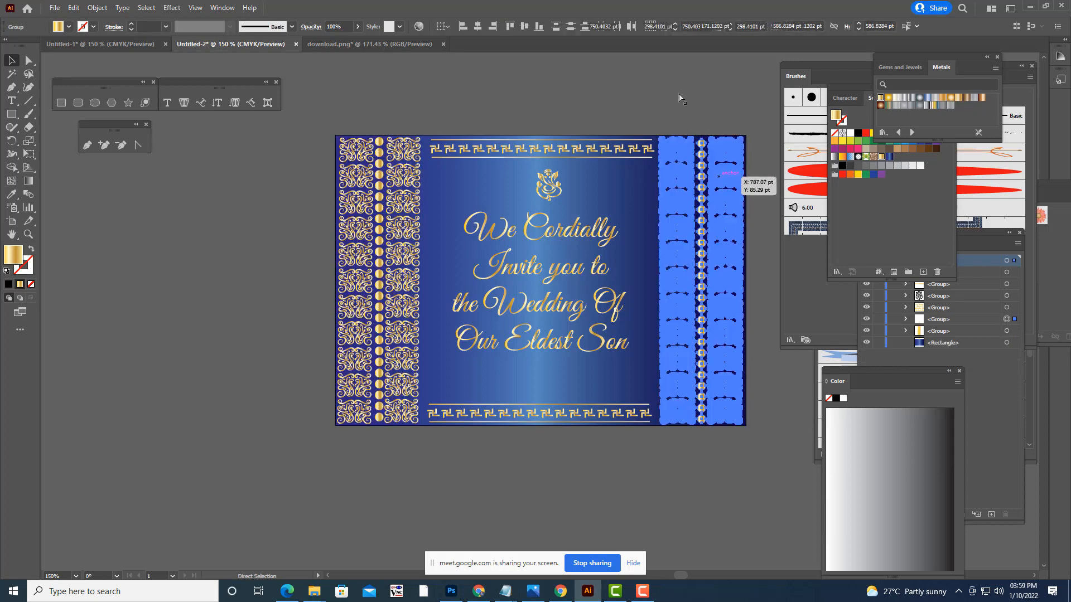
{"action": "left_click", "coordinate": [680, 98]}
- Apply a Multiply drop shadow to the left ornament border with 40% opacity, 4 pt X and Y offsets and 5 pt blur
{"action": "left_click", "coordinate": [417, 202]}
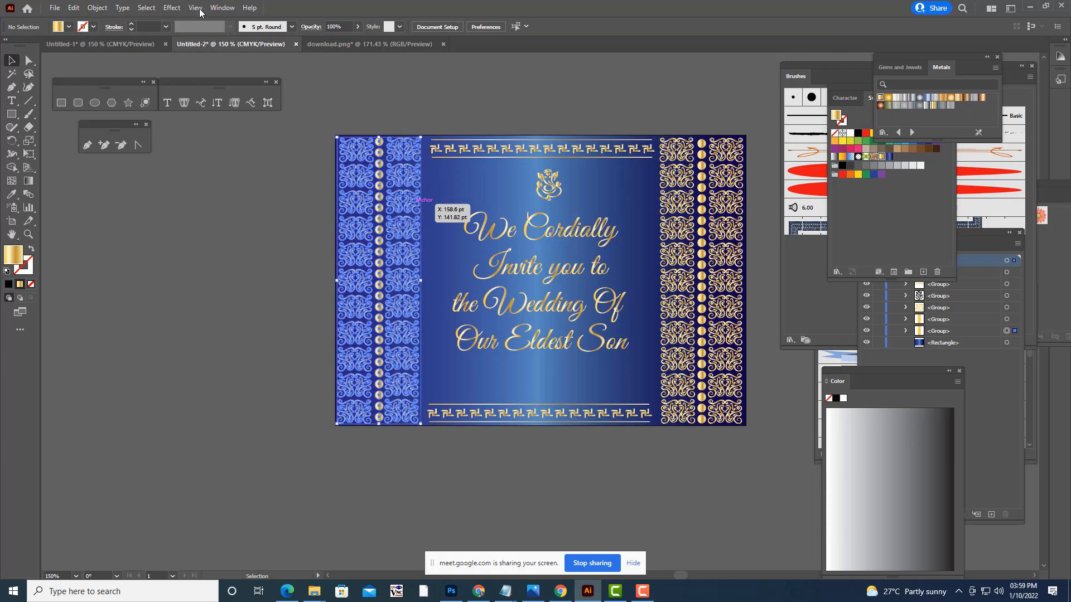
{"action": "left_click", "coordinate": [171, 8]}
{"action": "mouse_move", "coordinate": [251, 134]}
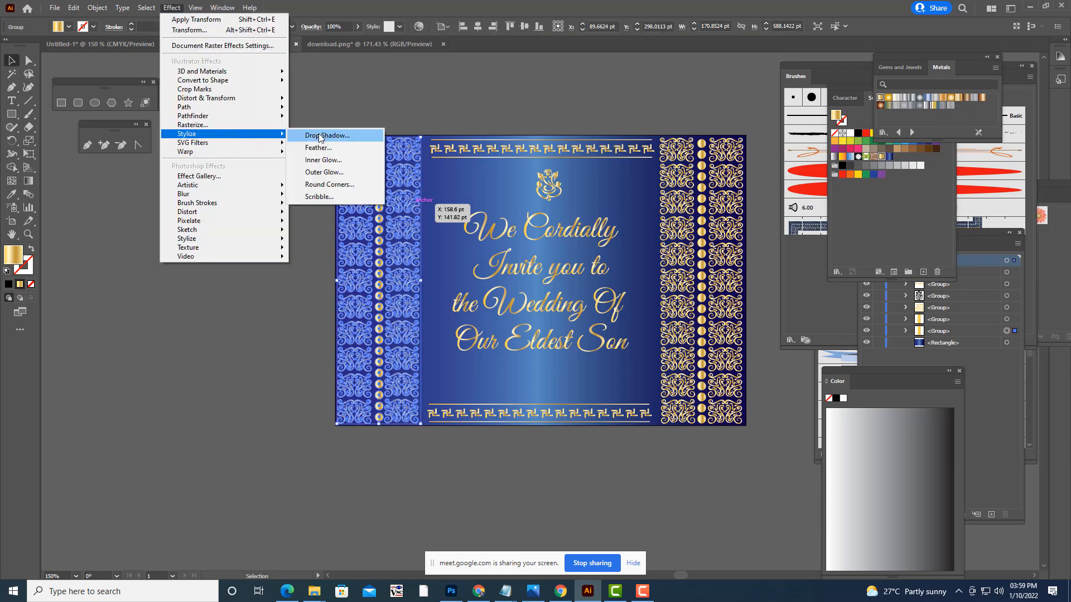
{"action": "left_click", "coordinate": [319, 136]}
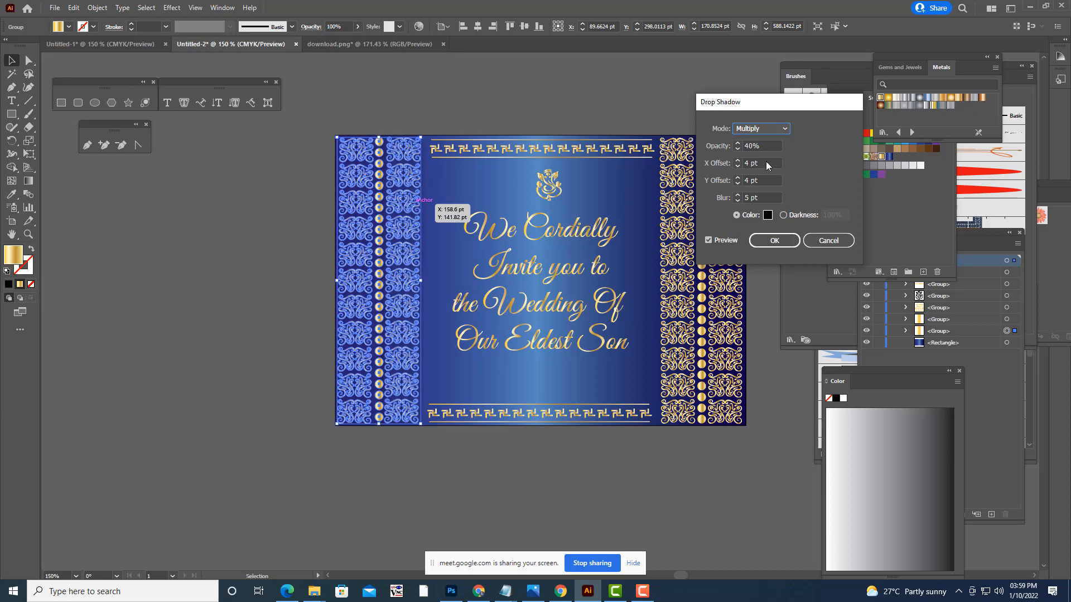
{"action": "left_click", "coordinate": [773, 240]}
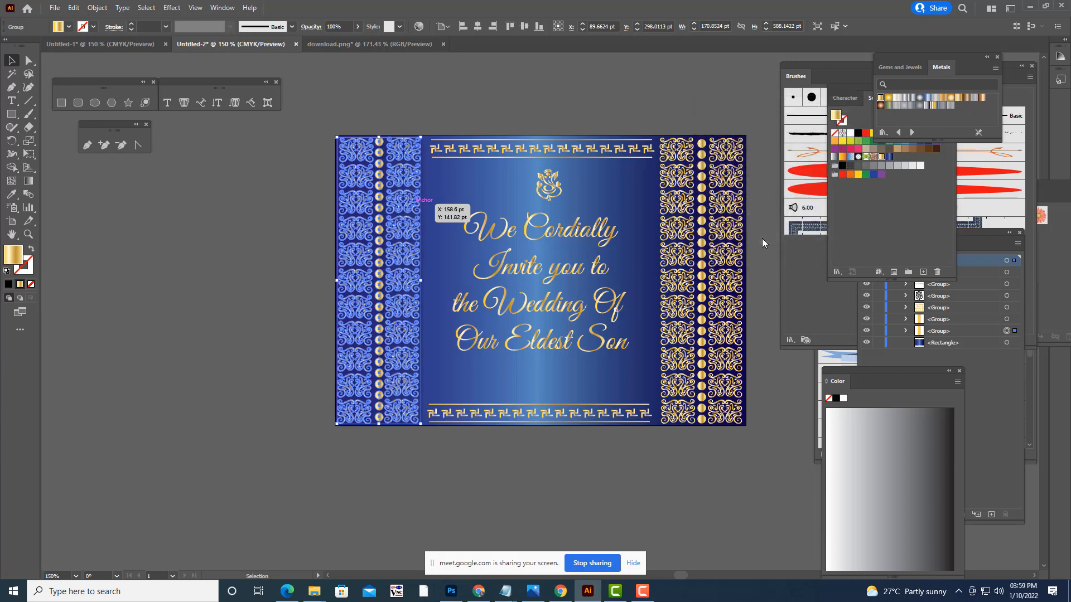
{"action": "left_click", "coordinate": [607, 103]}
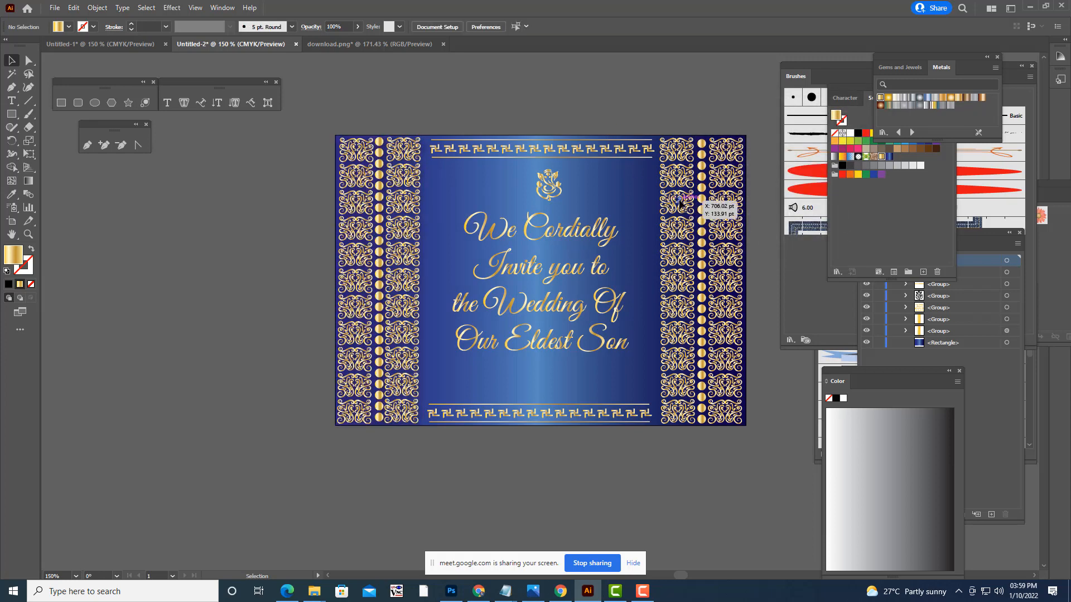
- Apply the same drop shadow to the right ornament border: Multiply, 40% opacity, 4 pt X and Y offsets, 5 pt blur
{"action": "left_click", "coordinate": [720, 210]}
{"action": "left_click", "coordinate": [167, 12]}
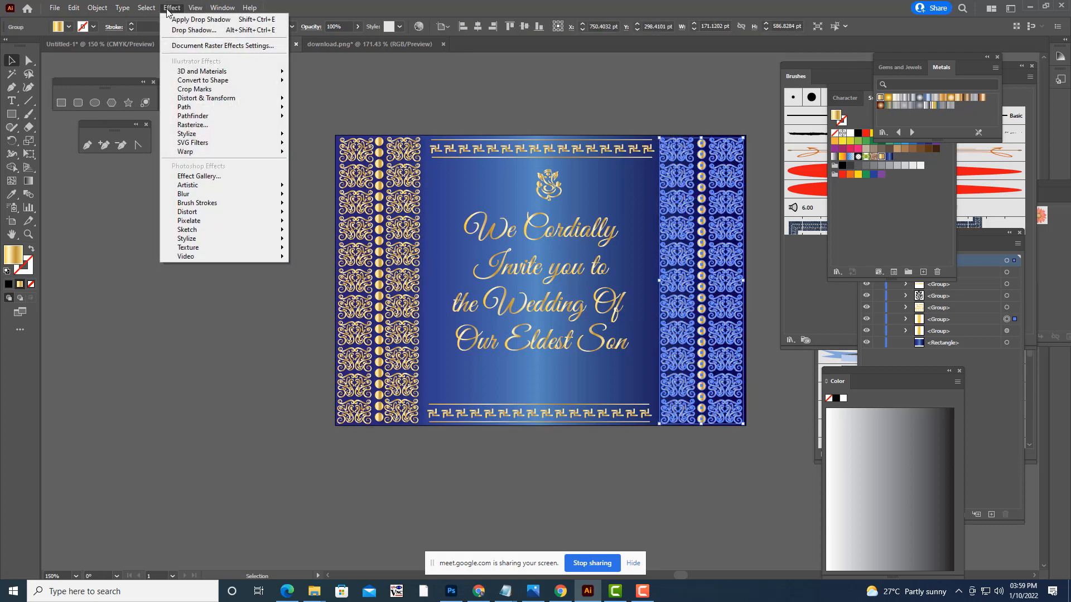
{"action": "mouse_move", "coordinate": [234, 138]}
{"action": "left_click", "coordinate": [312, 135]}
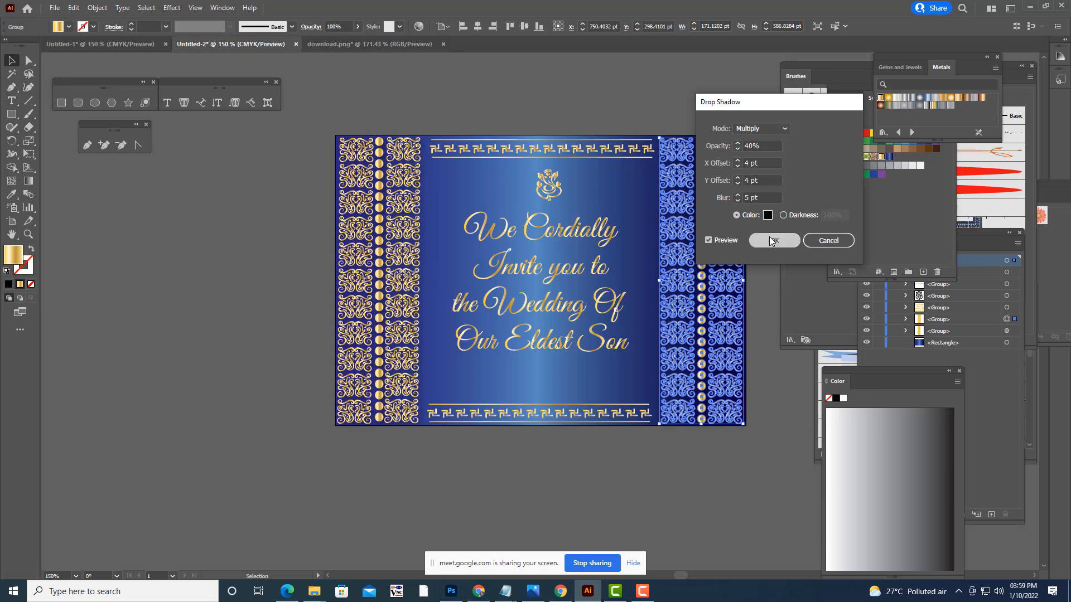
{"action": "left_click", "coordinate": [771, 239]}
{"action": "left_click", "coordinate": [658, 108]}
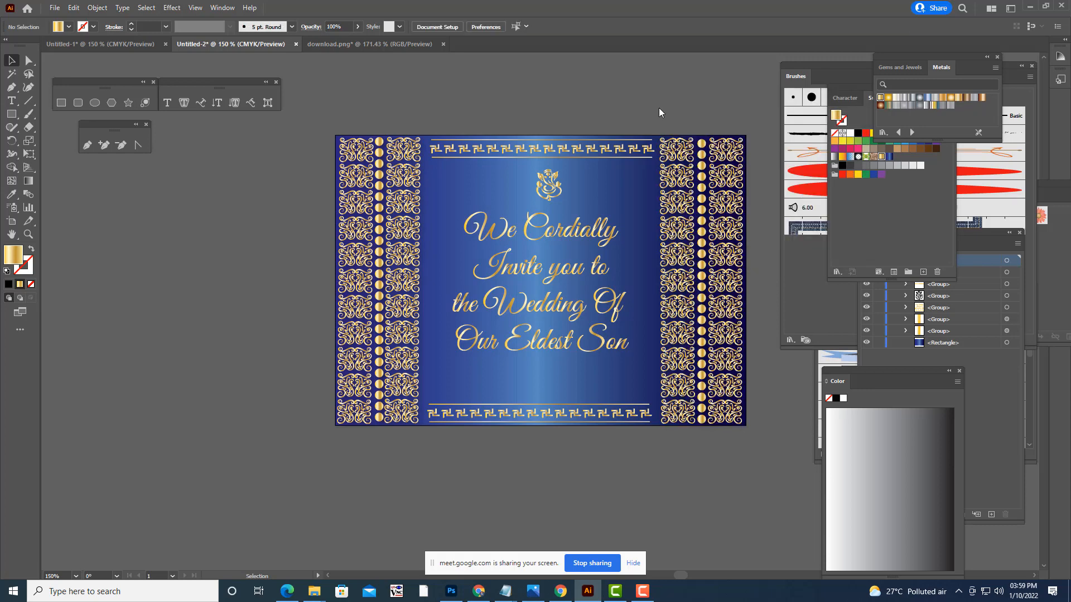
- Apply a Multiply drop shadow to the invitation lettering with 40% opacity, 4 pt X and Y offsets and 5 pt blur
{"action": "left_click", "coordinate": [580, 268]}
{"action": "left_click", "coordinate": [172, 7]}
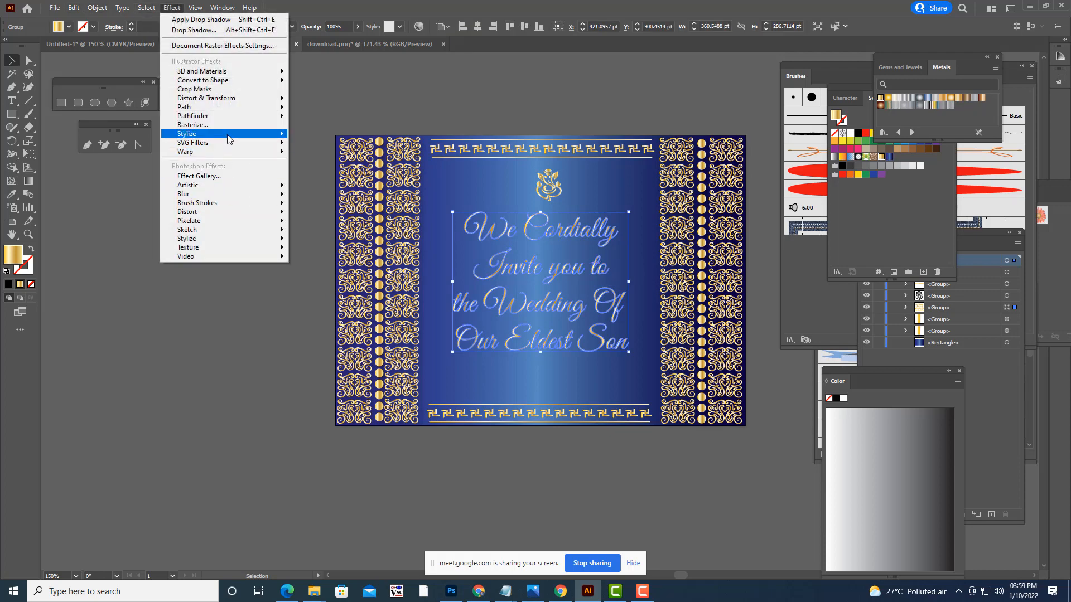
{"action": "mouse_move", "coordinate": [289, 137]}
{"action": "left_click", "coordinate": [341, 137]}
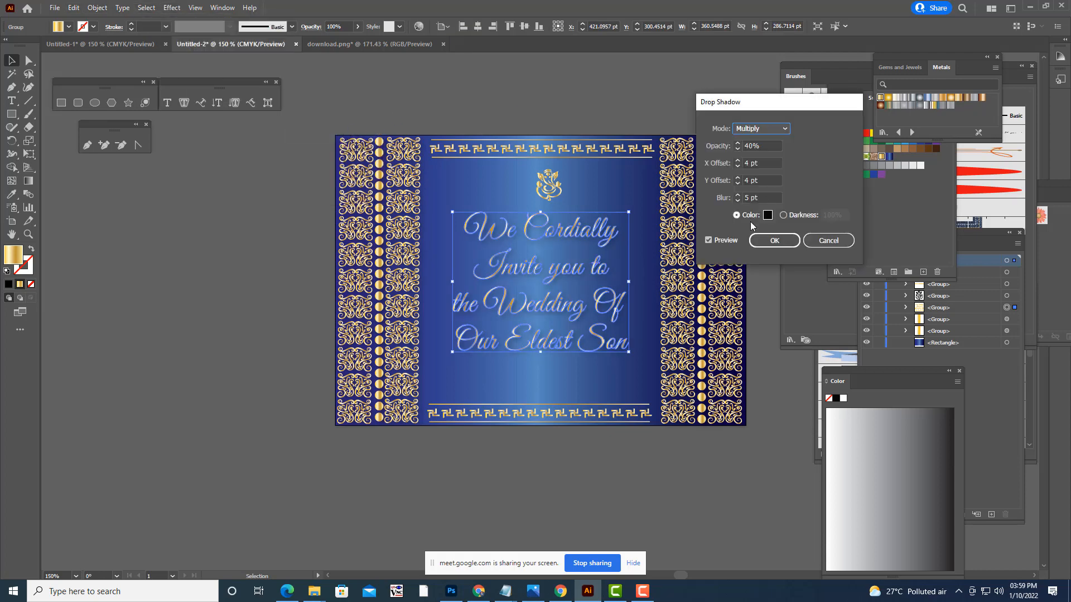
{"action": "left_click", "coordinate": [766, 241]}
{"action": "left_click", "coordinate": [658, 100]}
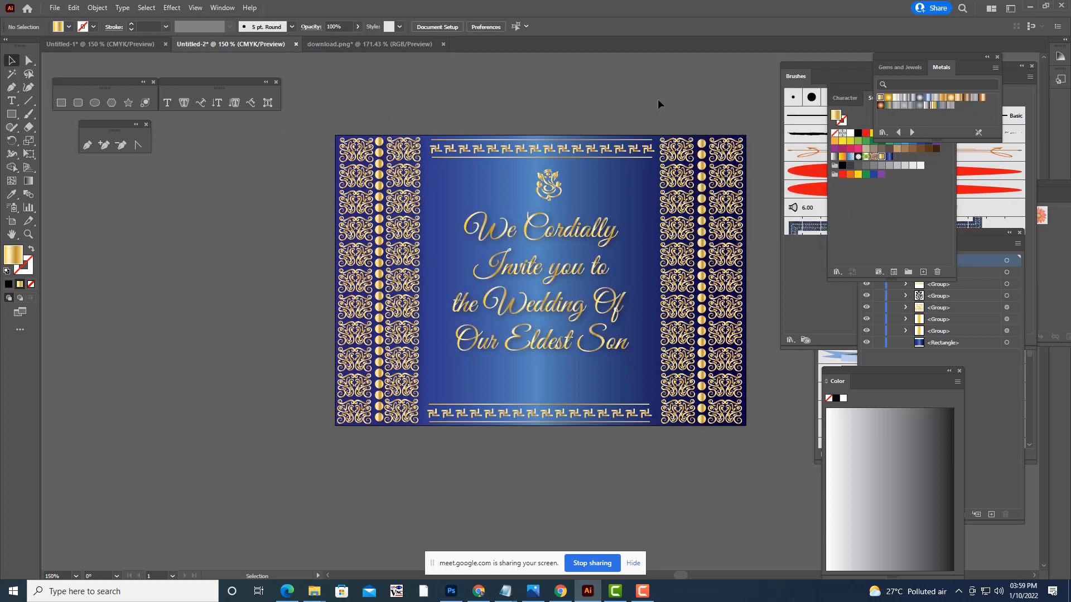
- Apply a Multiply drop shadow to the card's top swastika band with 40% opacity, 4 pt X and Y offsets and 5 pt blur
{"action": "left_click", "coordinate": [583, 149]}
{"action": "left_click", "coordinate": [172, 7]}
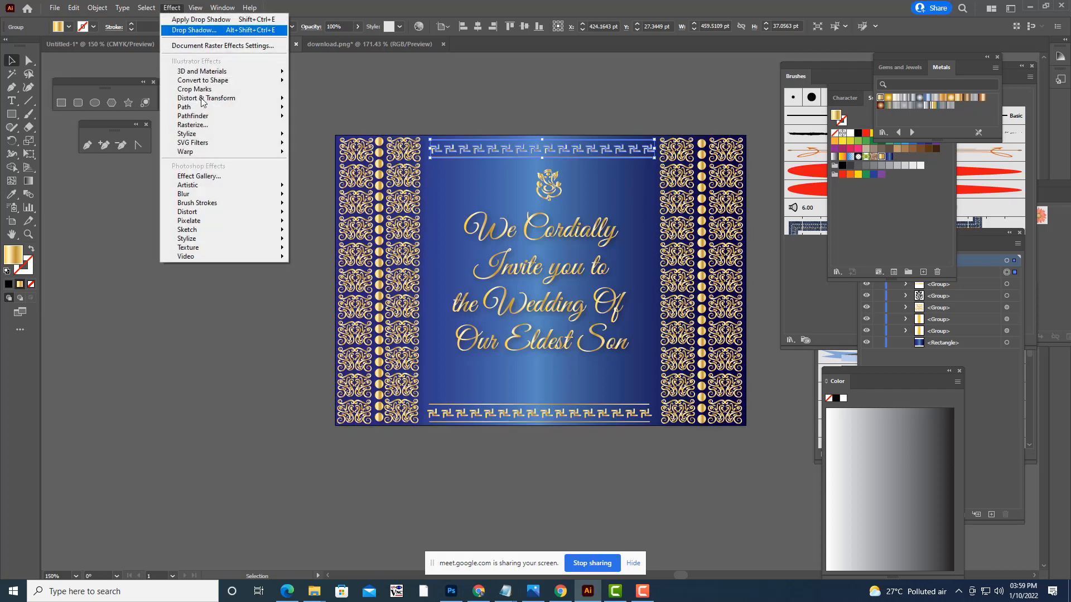
{"action": "mouse_move", "coordinate": [277, 132]}
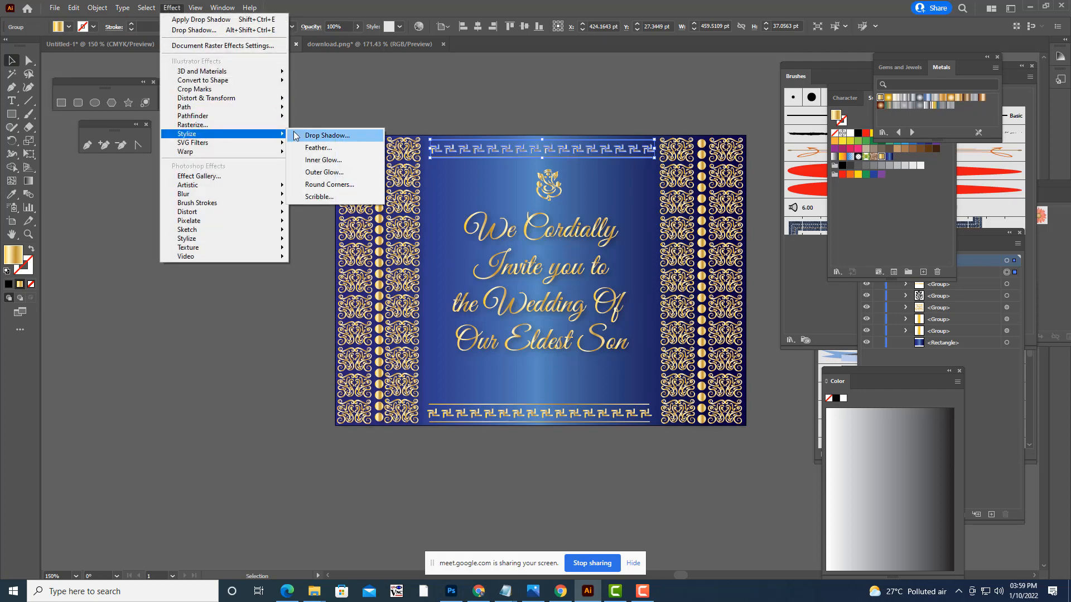
{"action": "left_click", "coordinate": [309, 135]}
{"action": "left_click", "coordinate": [762, 243]}
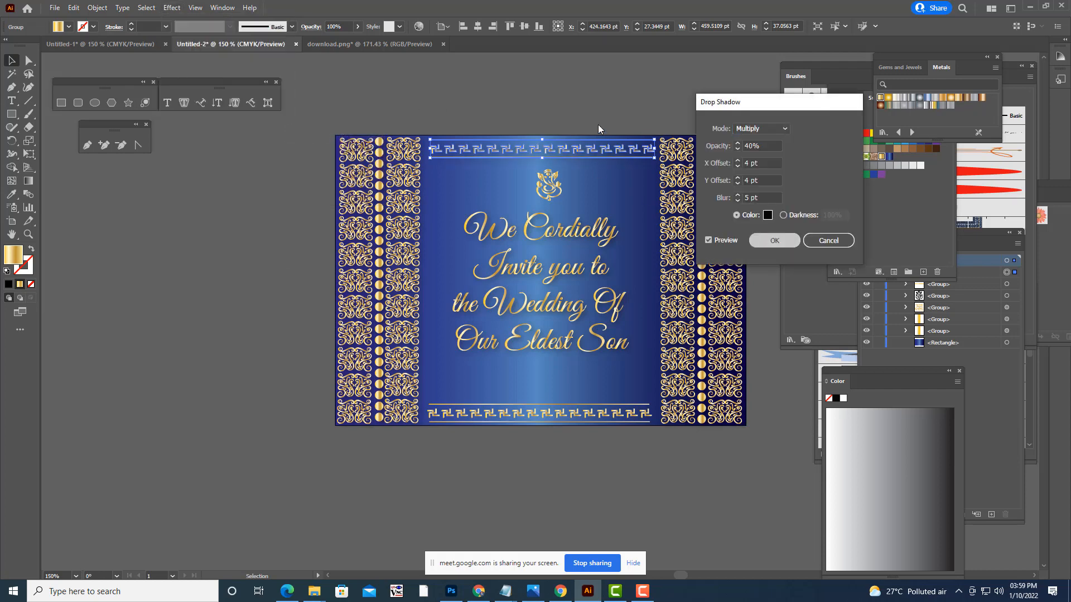
{"action": "left_click", "coordinate": [598, 104]}
- Apply a Multiply drop shadow to the Ganesh motif with 20% opacity, 4 pt X and Y offsets and 5 pt blur
{"action": "left_click", "coordinate": [552, 187]}
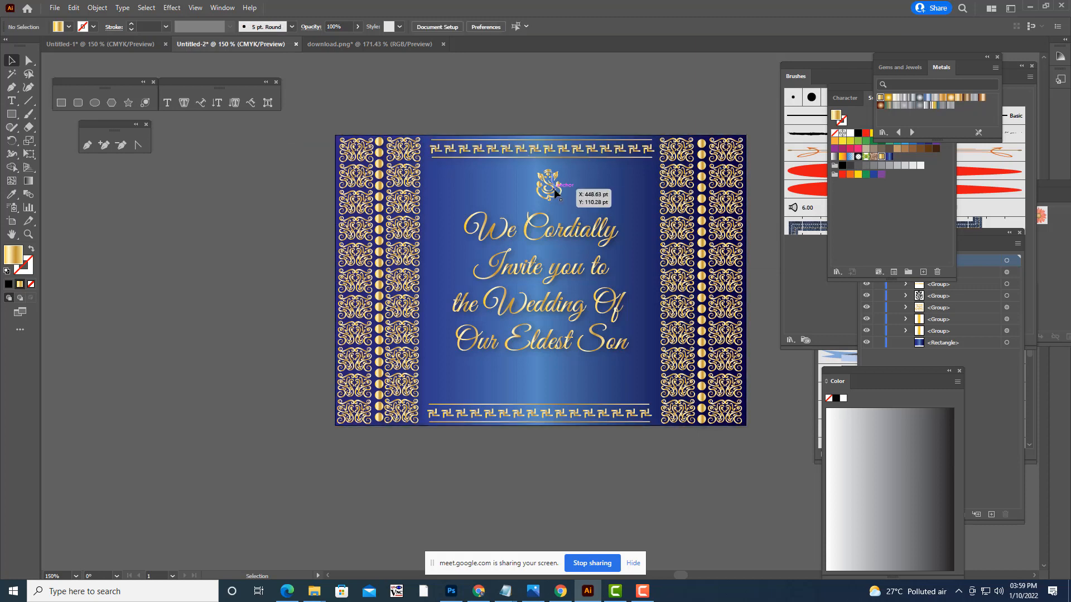
{"action": "left_click", "coordinate": [171, 7]}
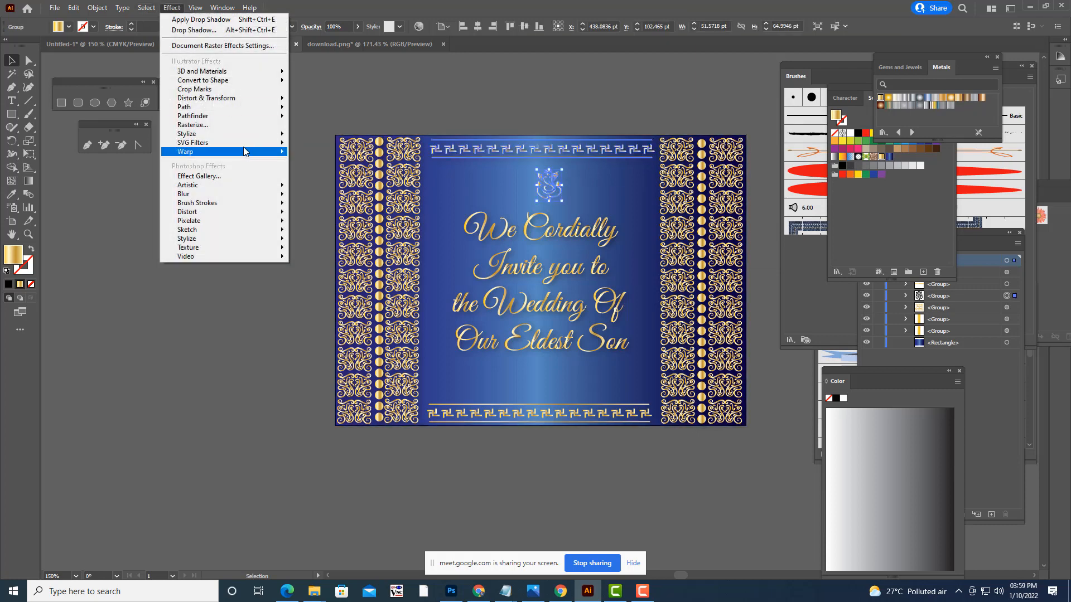
{"action": "mouse_move", "coordinate": [243, 135]}
{"action": "left_click", "coordinate": [320, 136]}
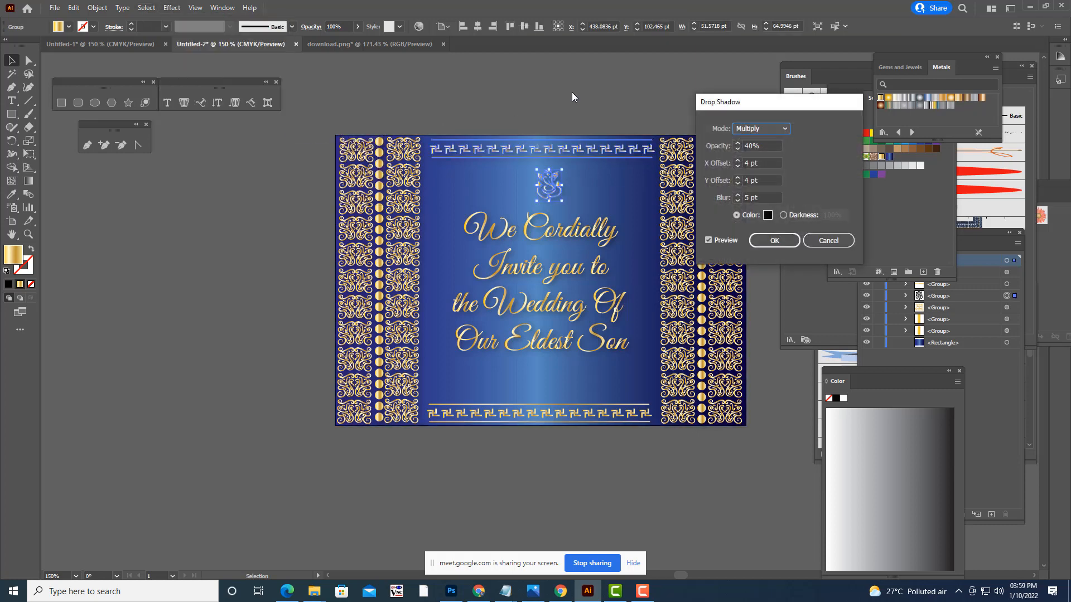
{"action": "double_click", "coordinate": [772, 149]}
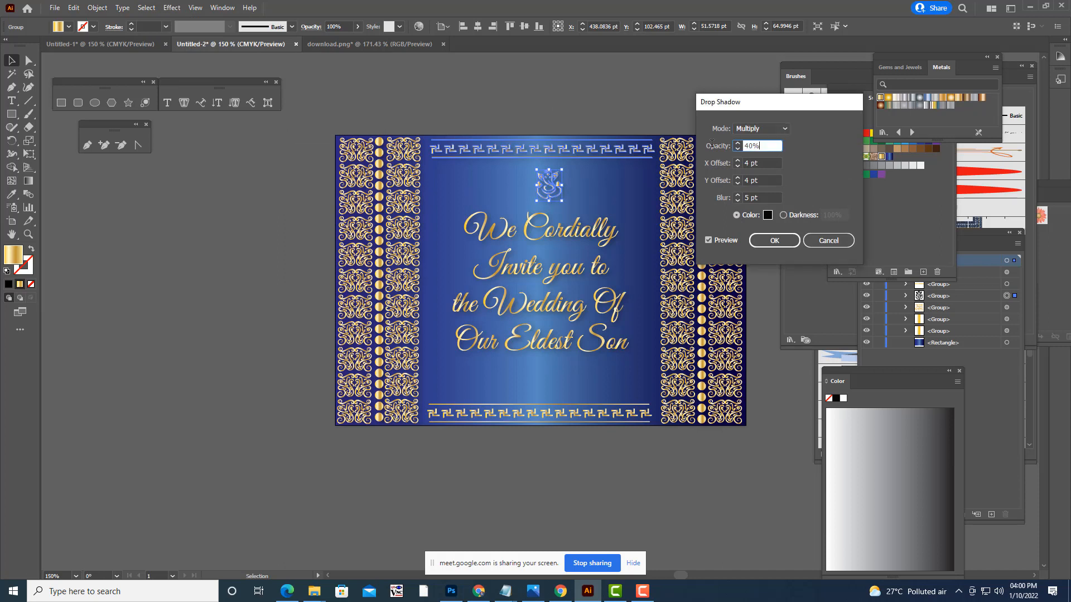
{"action": "type", "text": "20"}
{"action": "key", "text": "Tab"}
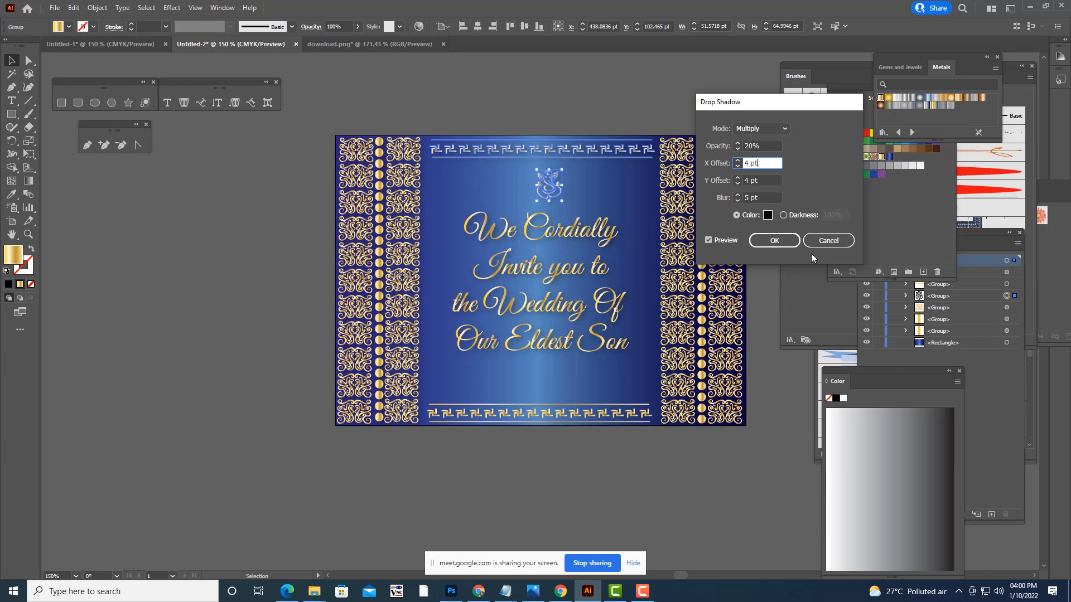
{"action": "left_click", "coordinate": [775, 240]}
{"action": "left_click", "coordinate": [587, 98]}
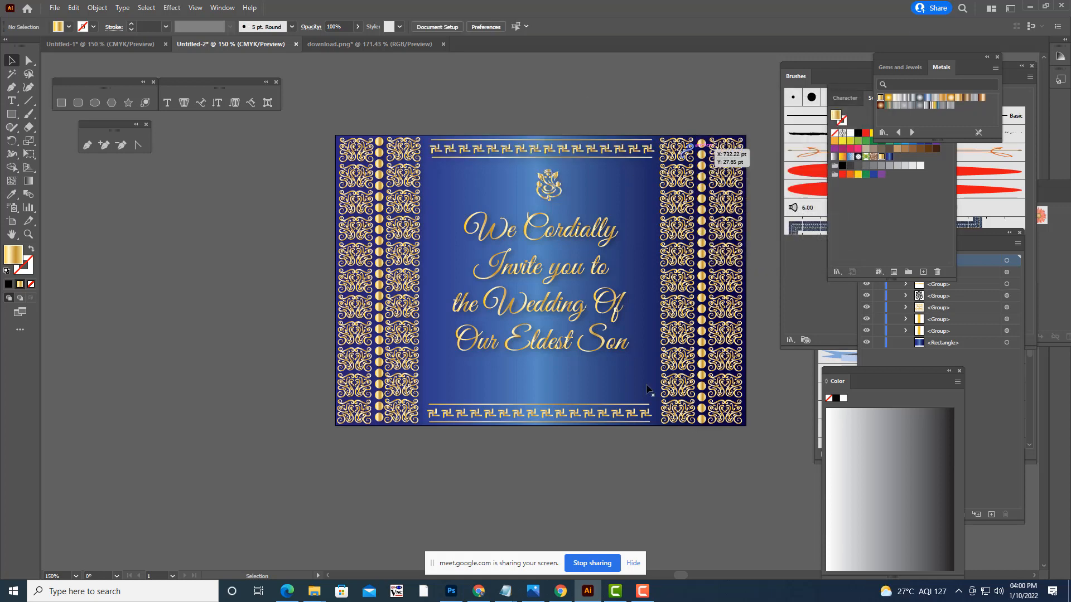
- Apply a Multiply drop shadow to the card's bottom swastika band with 20% opacity, 4 pt X and Y offsets and 5 pt blur
{"action": "left_click", "coordinate": [554, 412]}
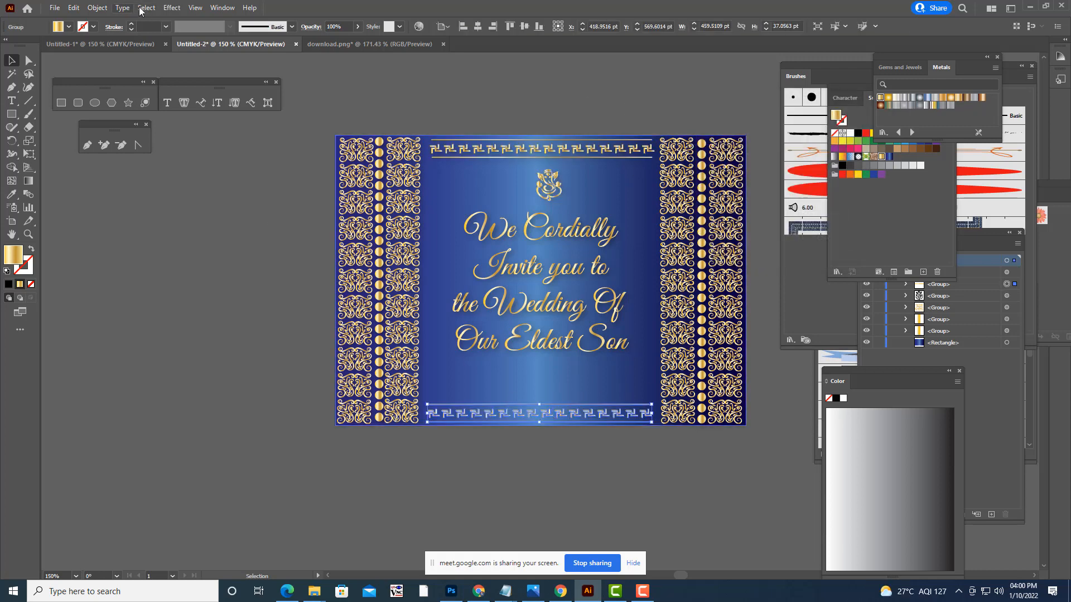
{"action": "left_click", "coordinate": [172, 7]}
{"action": "mouse_move", "coordinate": [240, 134]}
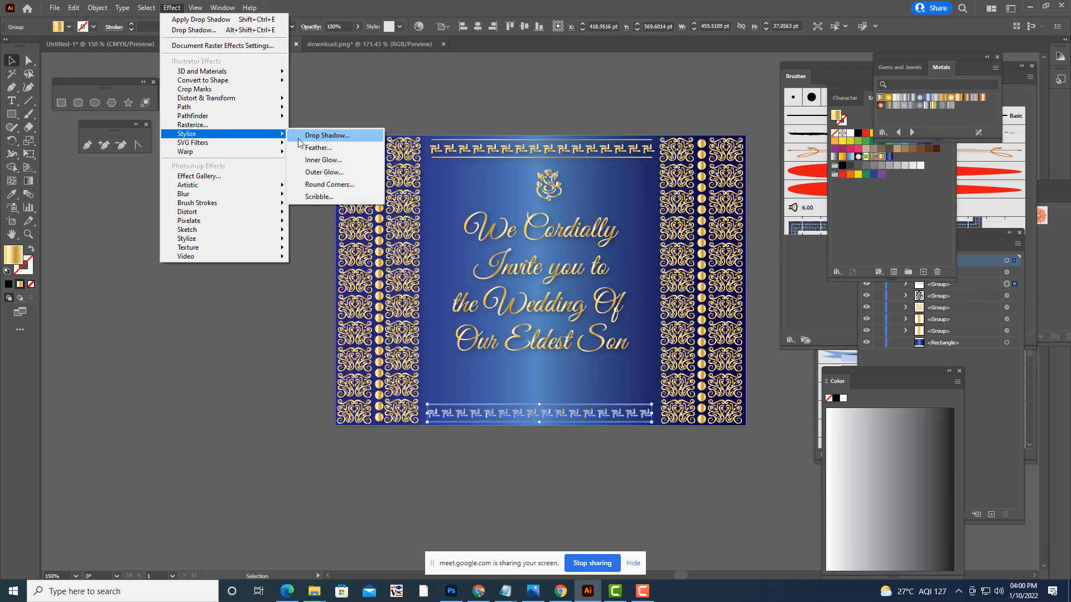
{"action": "left_click", "coordinate": [301, 137]}
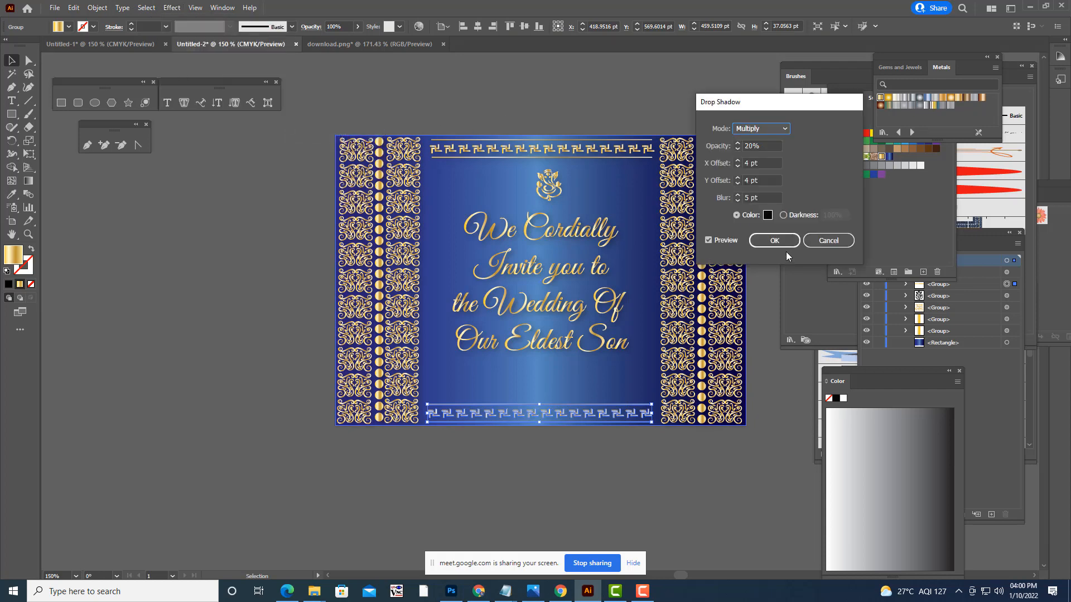
{"action": "left_click", "coordinate": [778, 241]}
{"action": "left_click", "coordinate": [617, 109]}
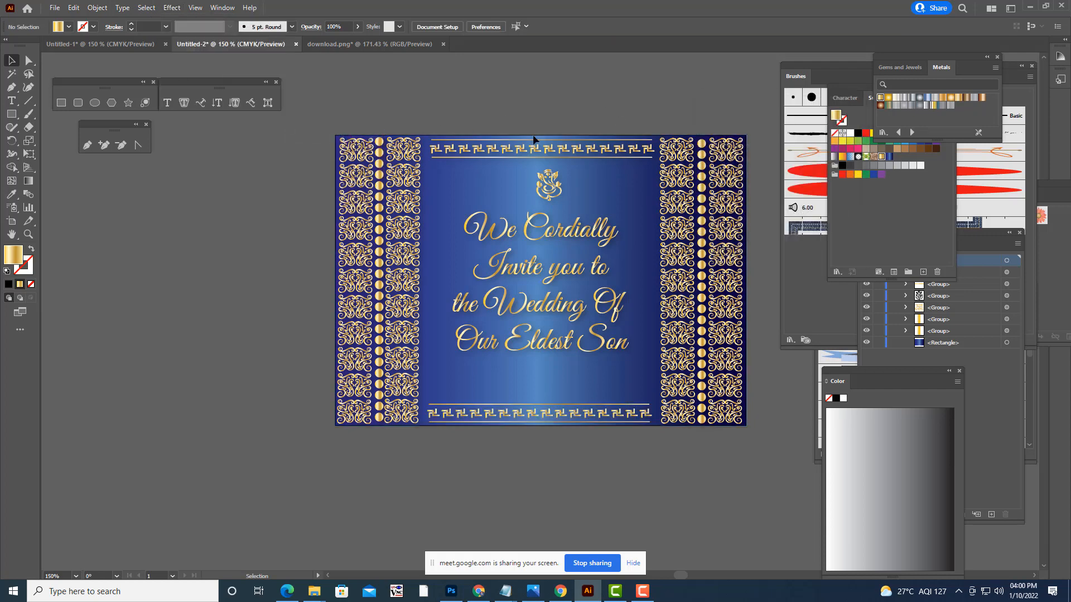
- Export the card to the Desktop as a PNG named weddingcardcover, with Screen (72 ppi) resolution and a transparent background
{"action": "scroll", "coordinate": [526, 201], "scroll_direction": "up", "scroll_amount": 2}
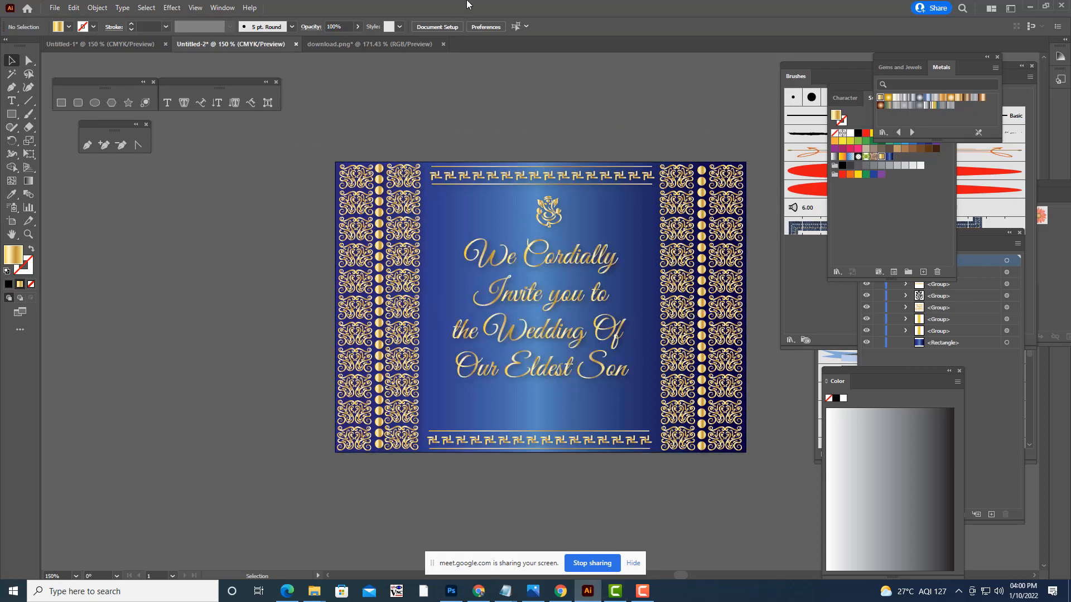
{"action": "left_click", "coordinate": [55, 8]}
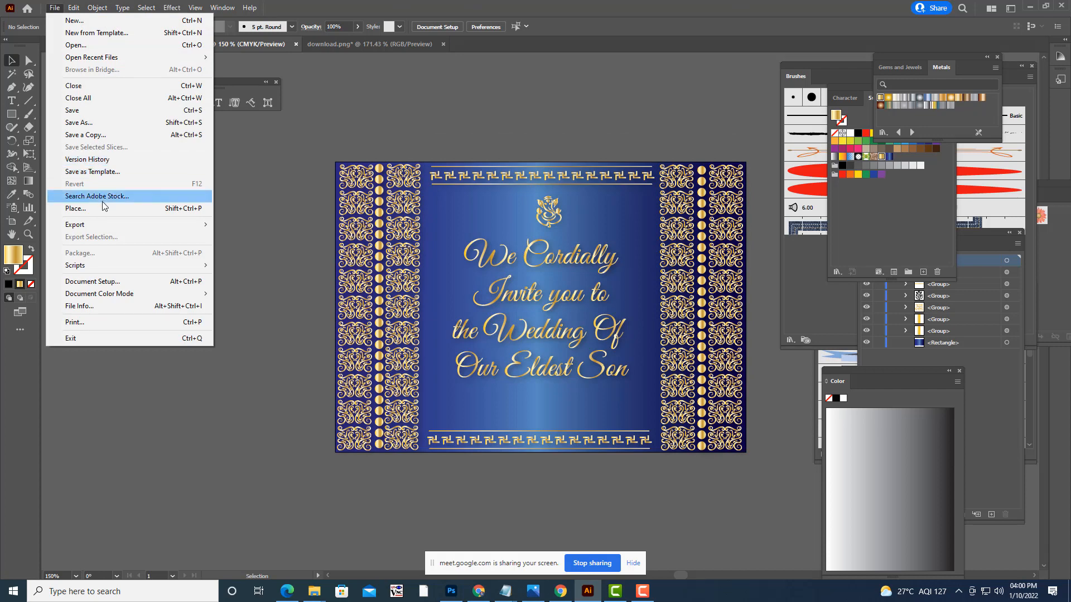
{"action": "mouse_move", "coordinate": [105, 223]}
{"action": "left_click", "coordinate": [246, 237]}
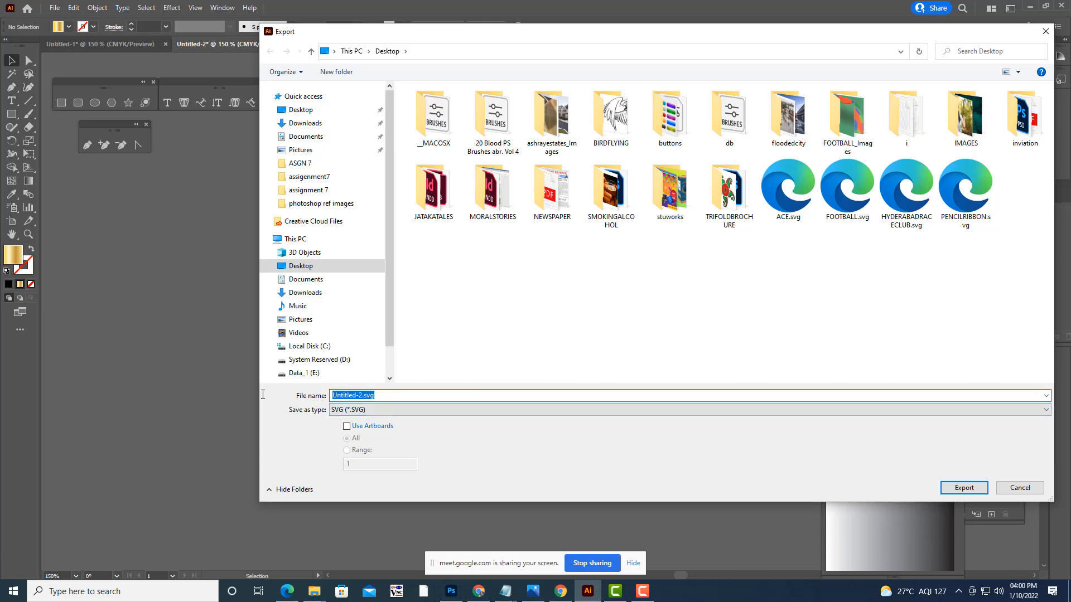
{"action": "left_click", "coordinate": [418, 410]}
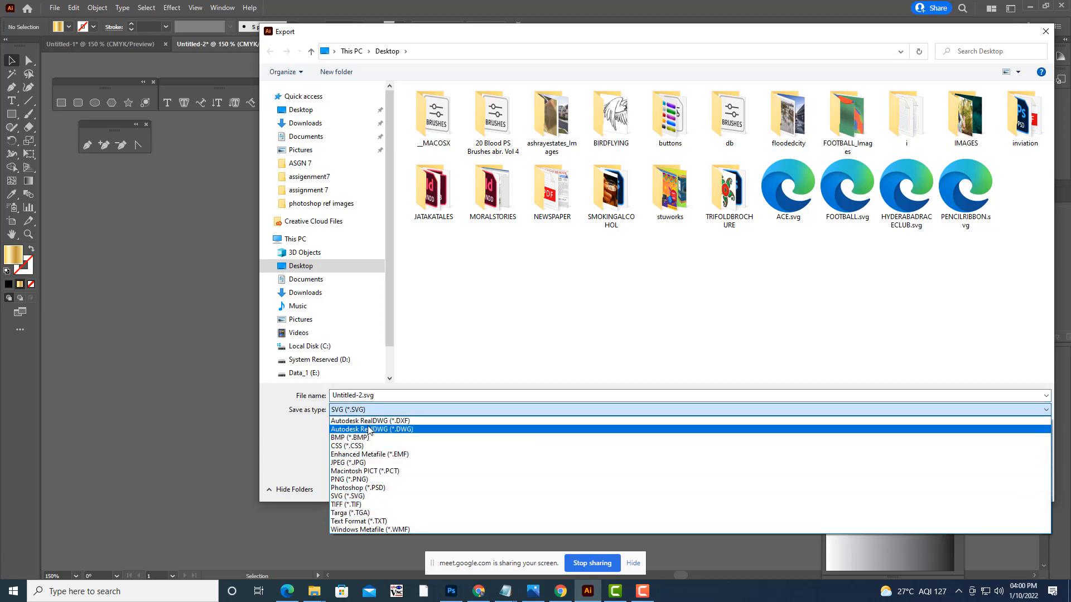
{"action": "left_click", "coordinate": [357, 479]}
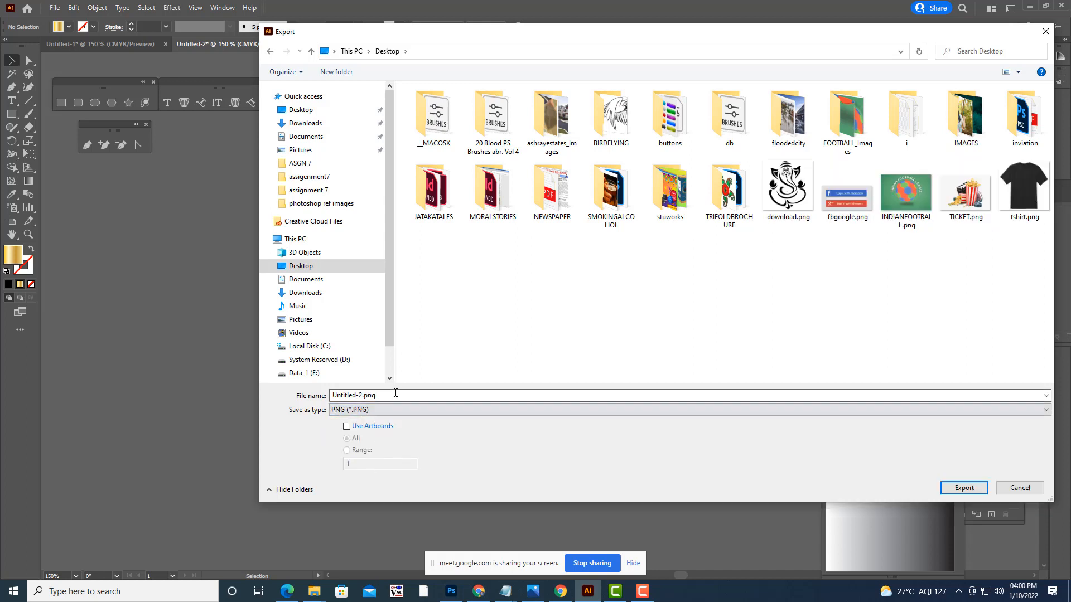
{"action": "left_click", "coordinate": [394, 394]}
{"action": "type", "text": "we"}
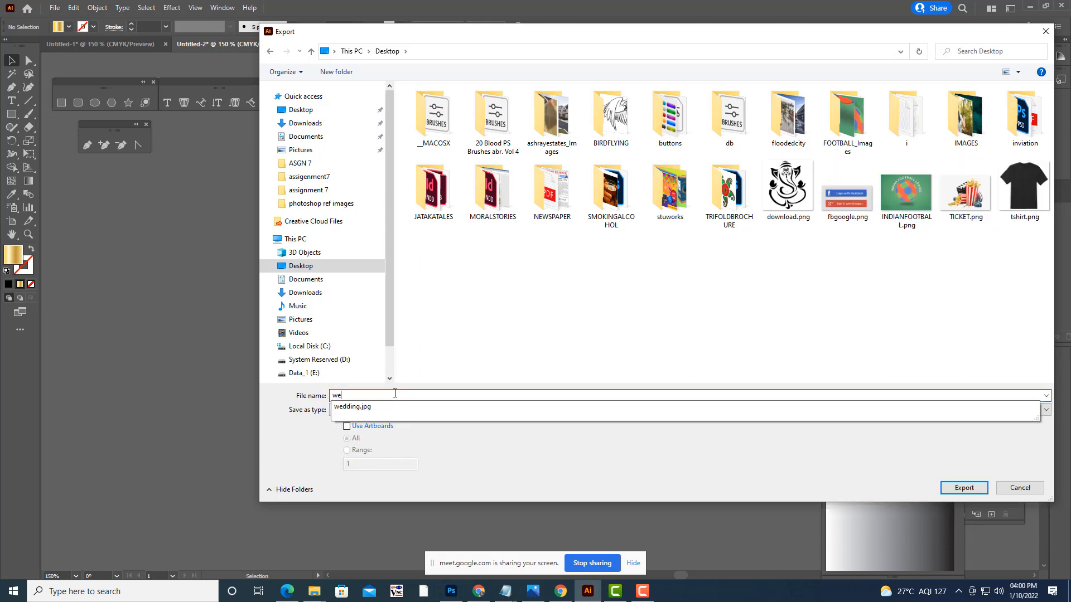
{"action": "type", "text": "ddingcard"}
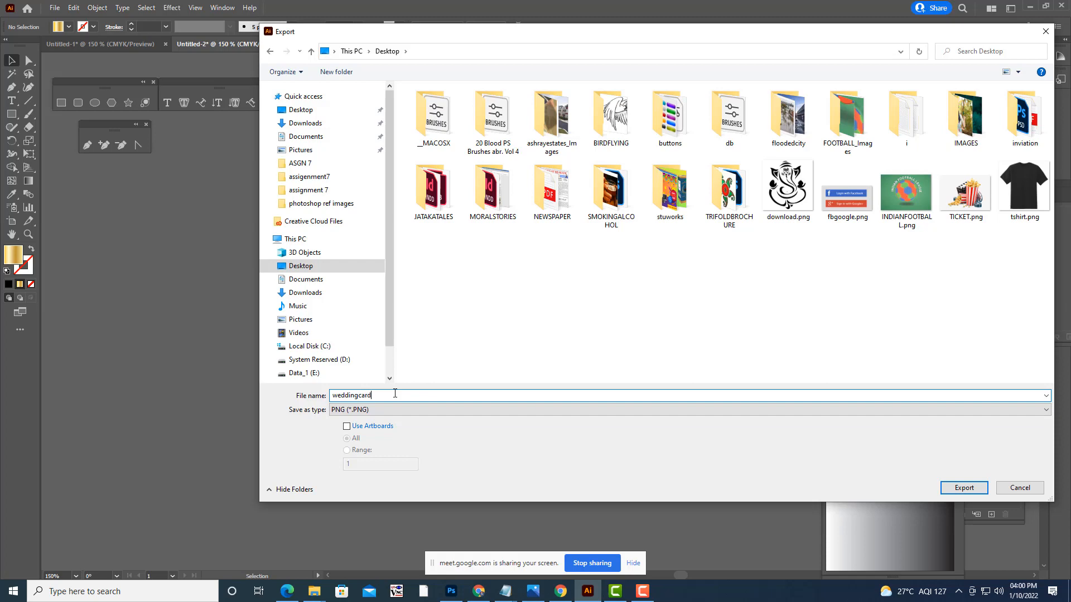
{"action": "type", "text": "cover"}
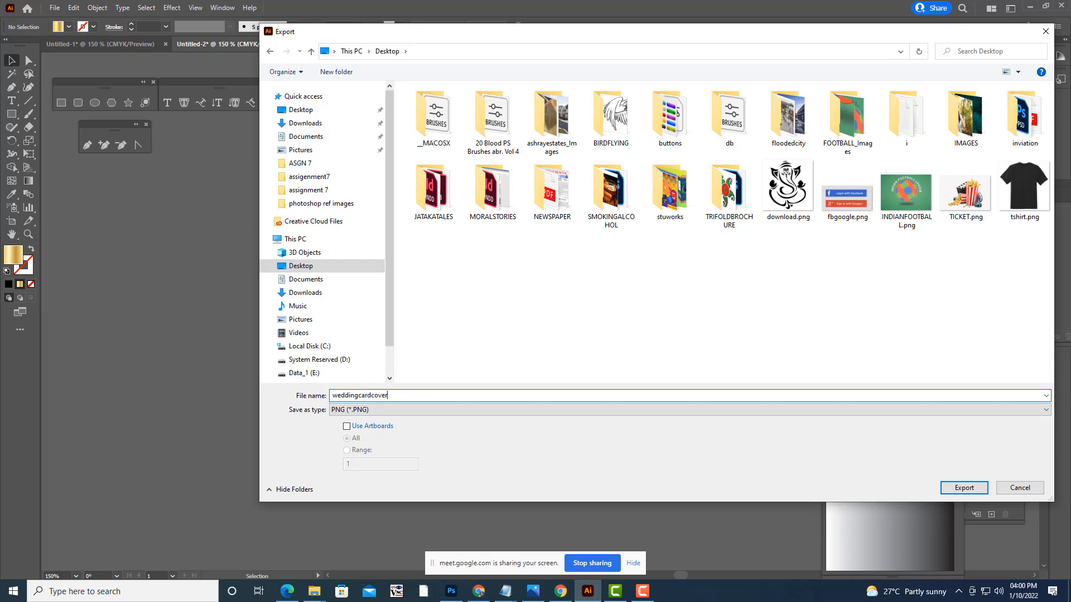
{"action": "left_click", "coordinate": [963, 487]}
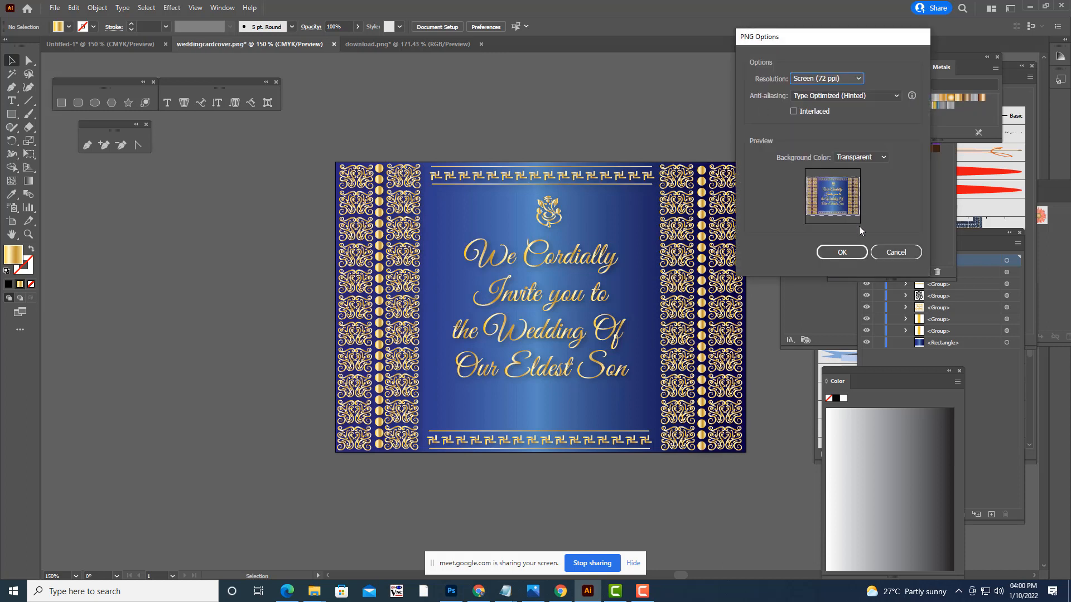
{"action": "left_click", "coordinate": [844, 253]}
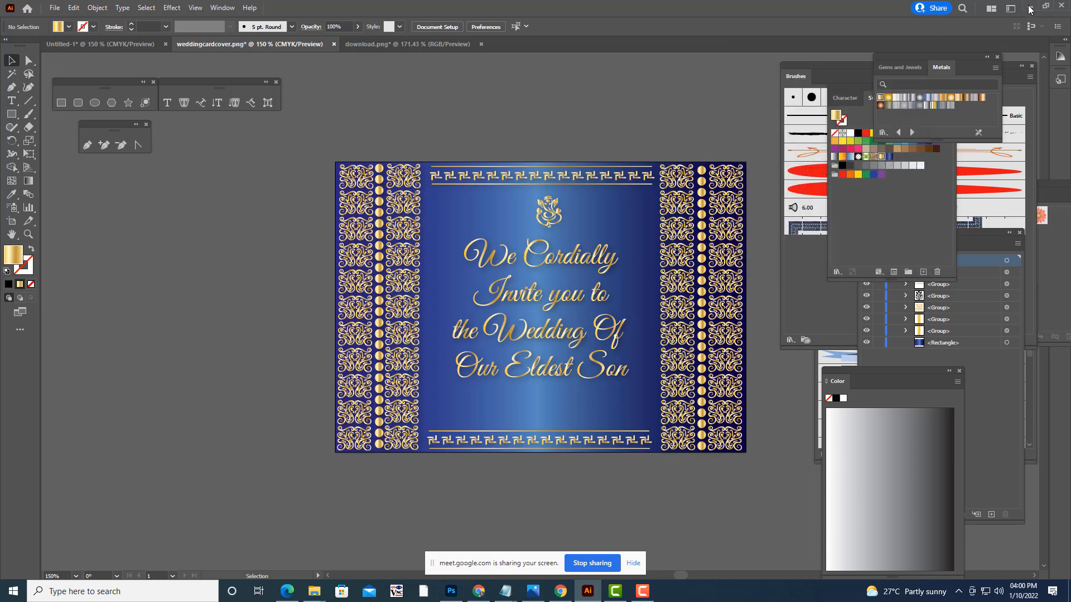
- Switch to the desktop, open the exported weddingcardcover image in Photoshop and enlarge its document window to inspect it
{"action": "left_click", "coordinate": [1030, 8]}
{"action": "left_click", "coordinate": [1033, 10]}
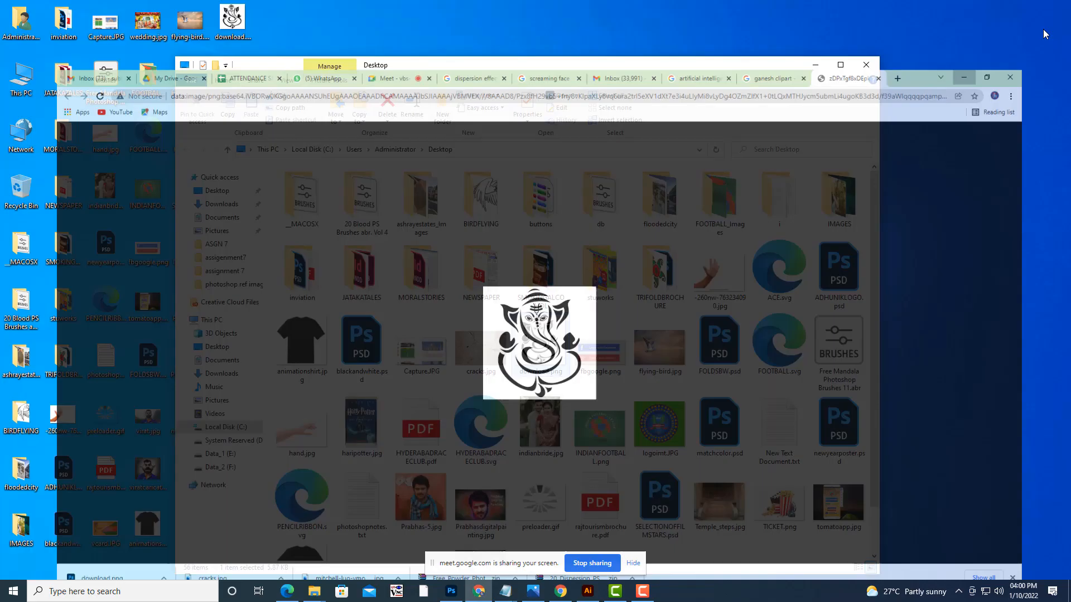
{"action": "left_click", "coordinate": [815, 65]}
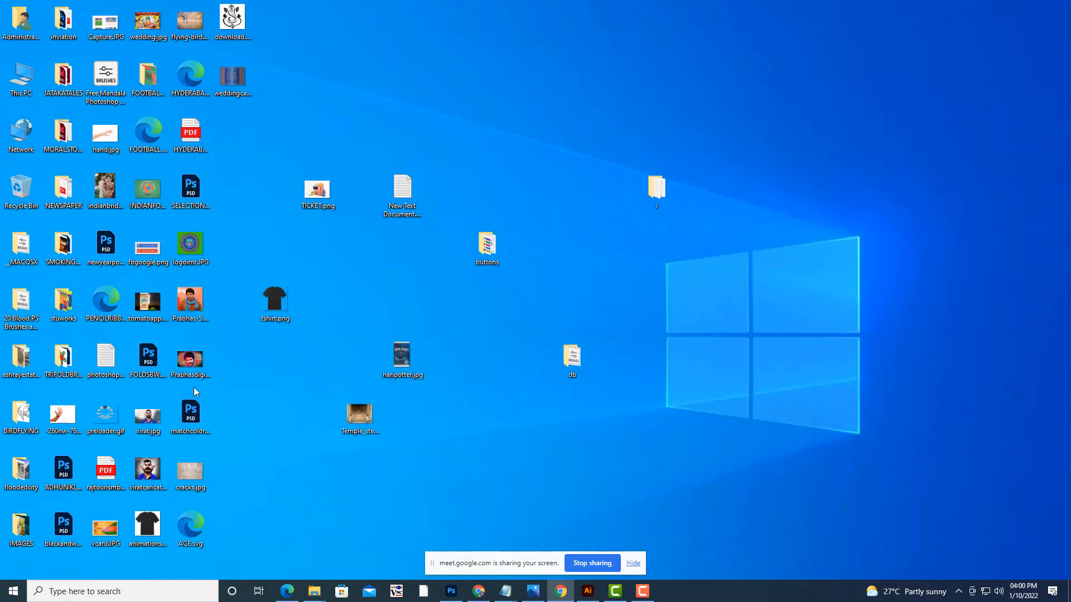
{"action": "left_click", "coordinate": [245, 83]}
{"action": "double_click", "coordinate": [245, 83]}
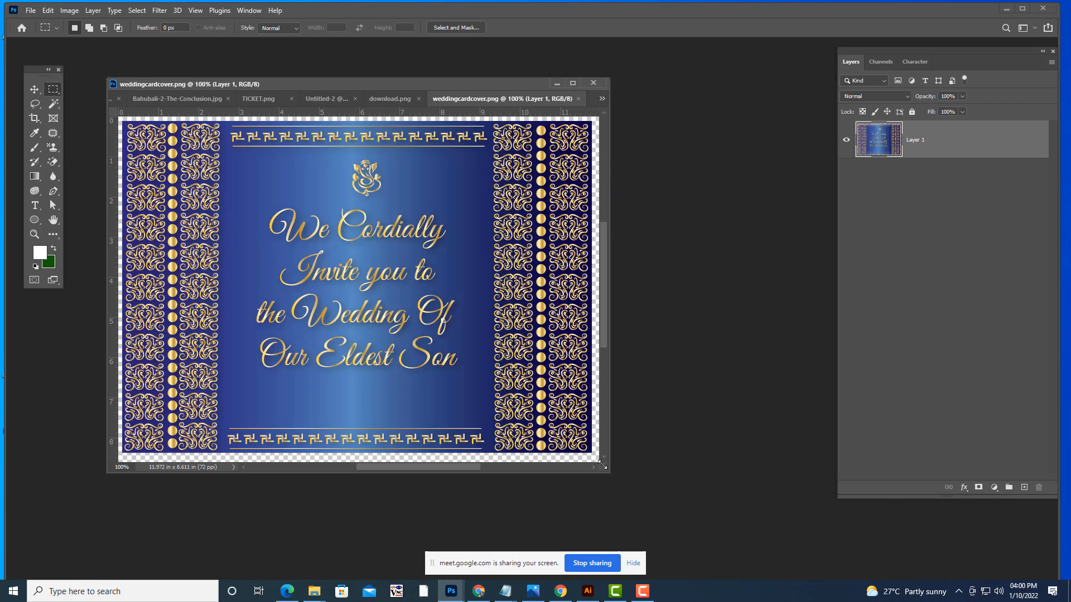
{"action": "left_click_drag", "start_coordinate": [602, 465], "coordinate": [847, 512]}
{"action": "left_click", "coordinate": [1007, 9]}
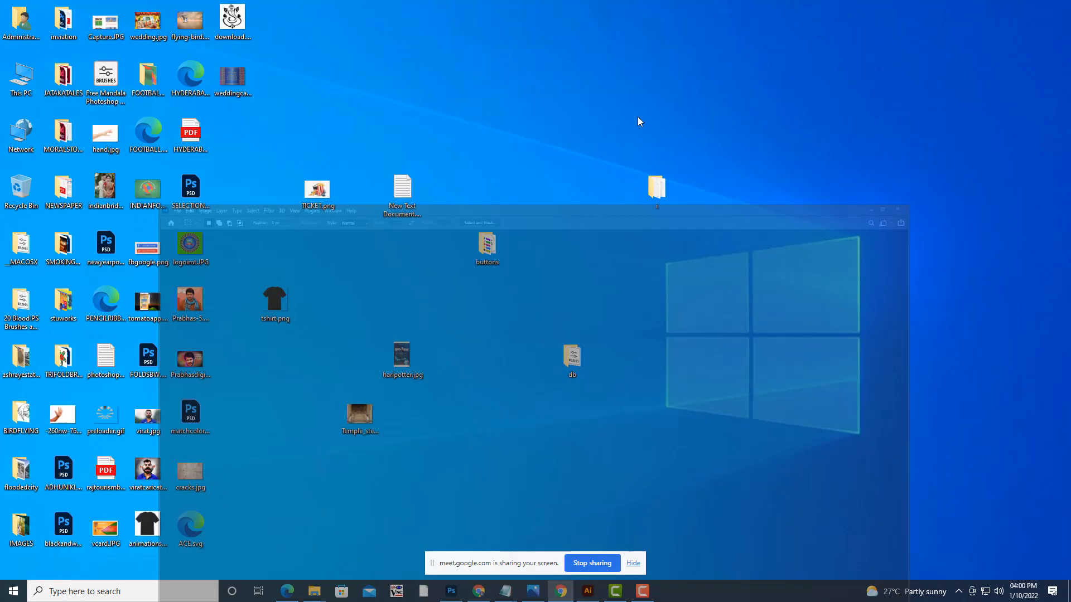
- Open the exported weddingcardcover image from the desktop in Photos to view the finished card
{"action": "right_click", "coordinate": [235, 79]}
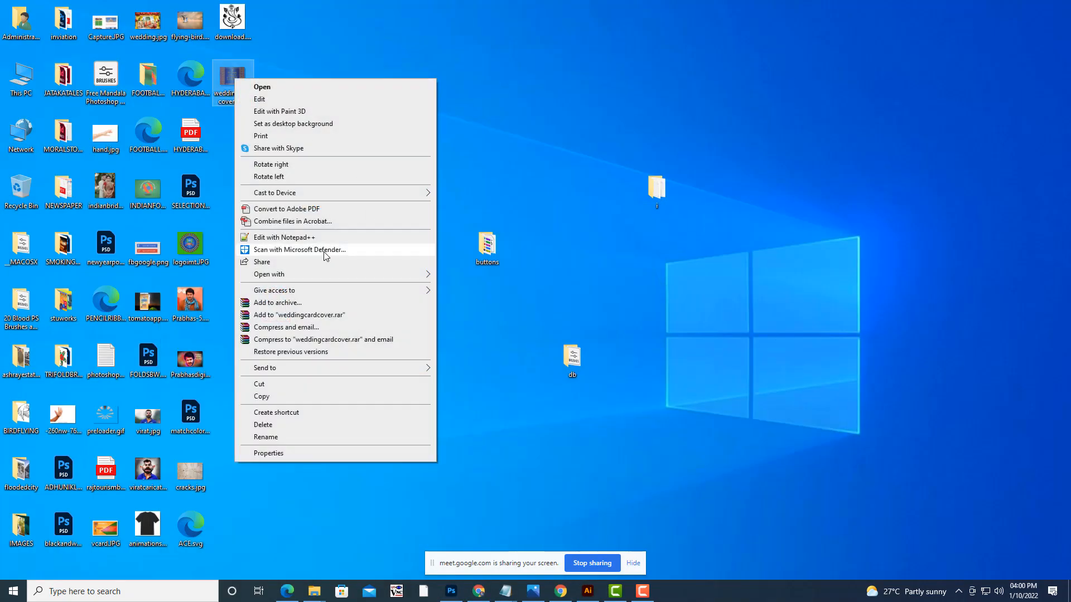
{"action": "mouse_move", "coordinate": [310, 276]}
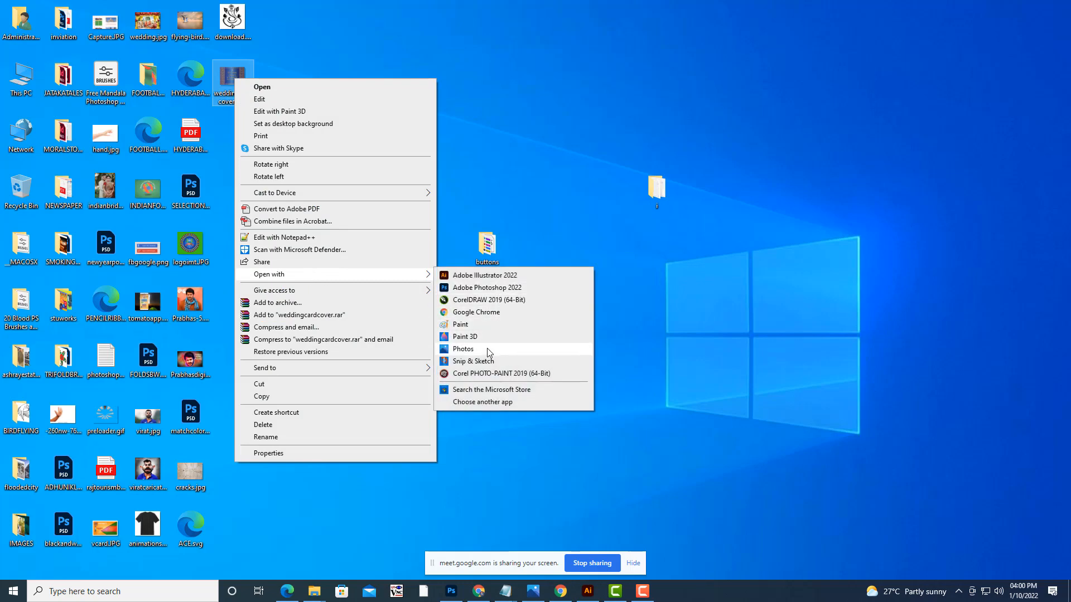
{"action": "left_click", "coordinate": [488, 351]}
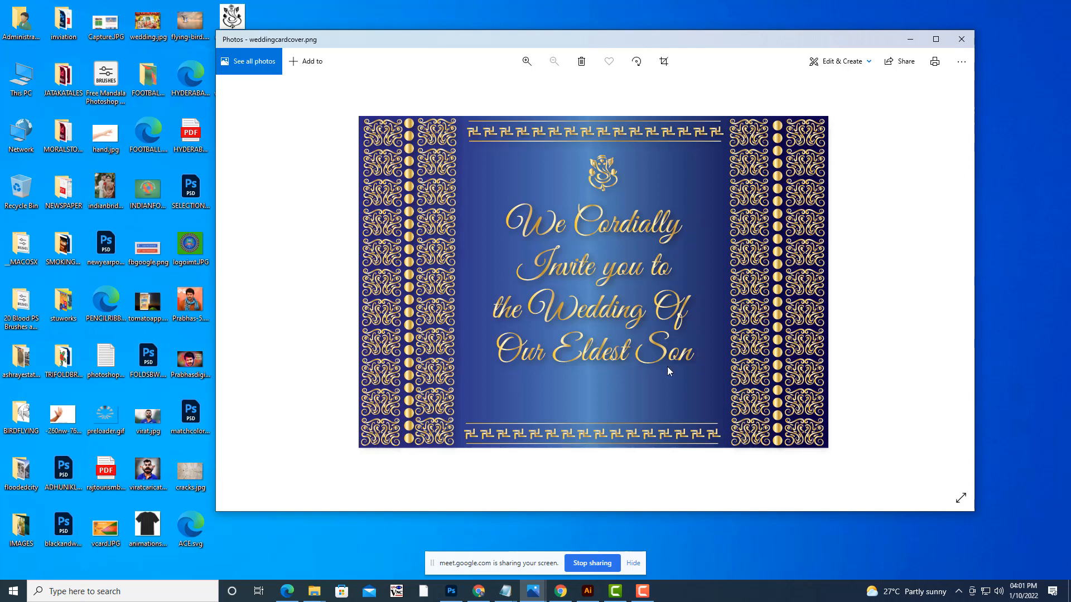
{"action": "left_click", "coordinate": [642, 591]}
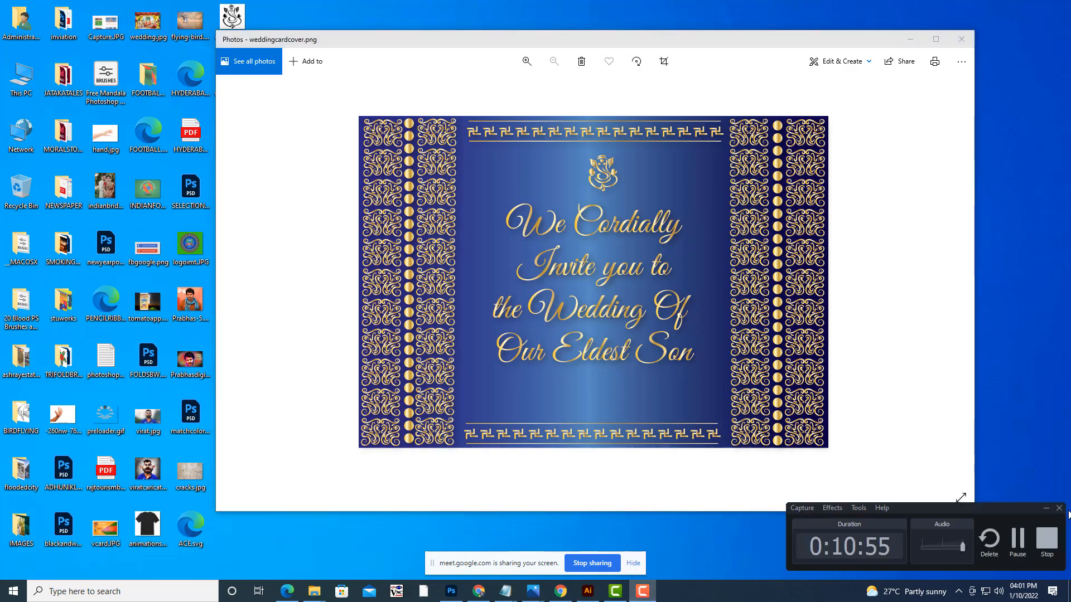